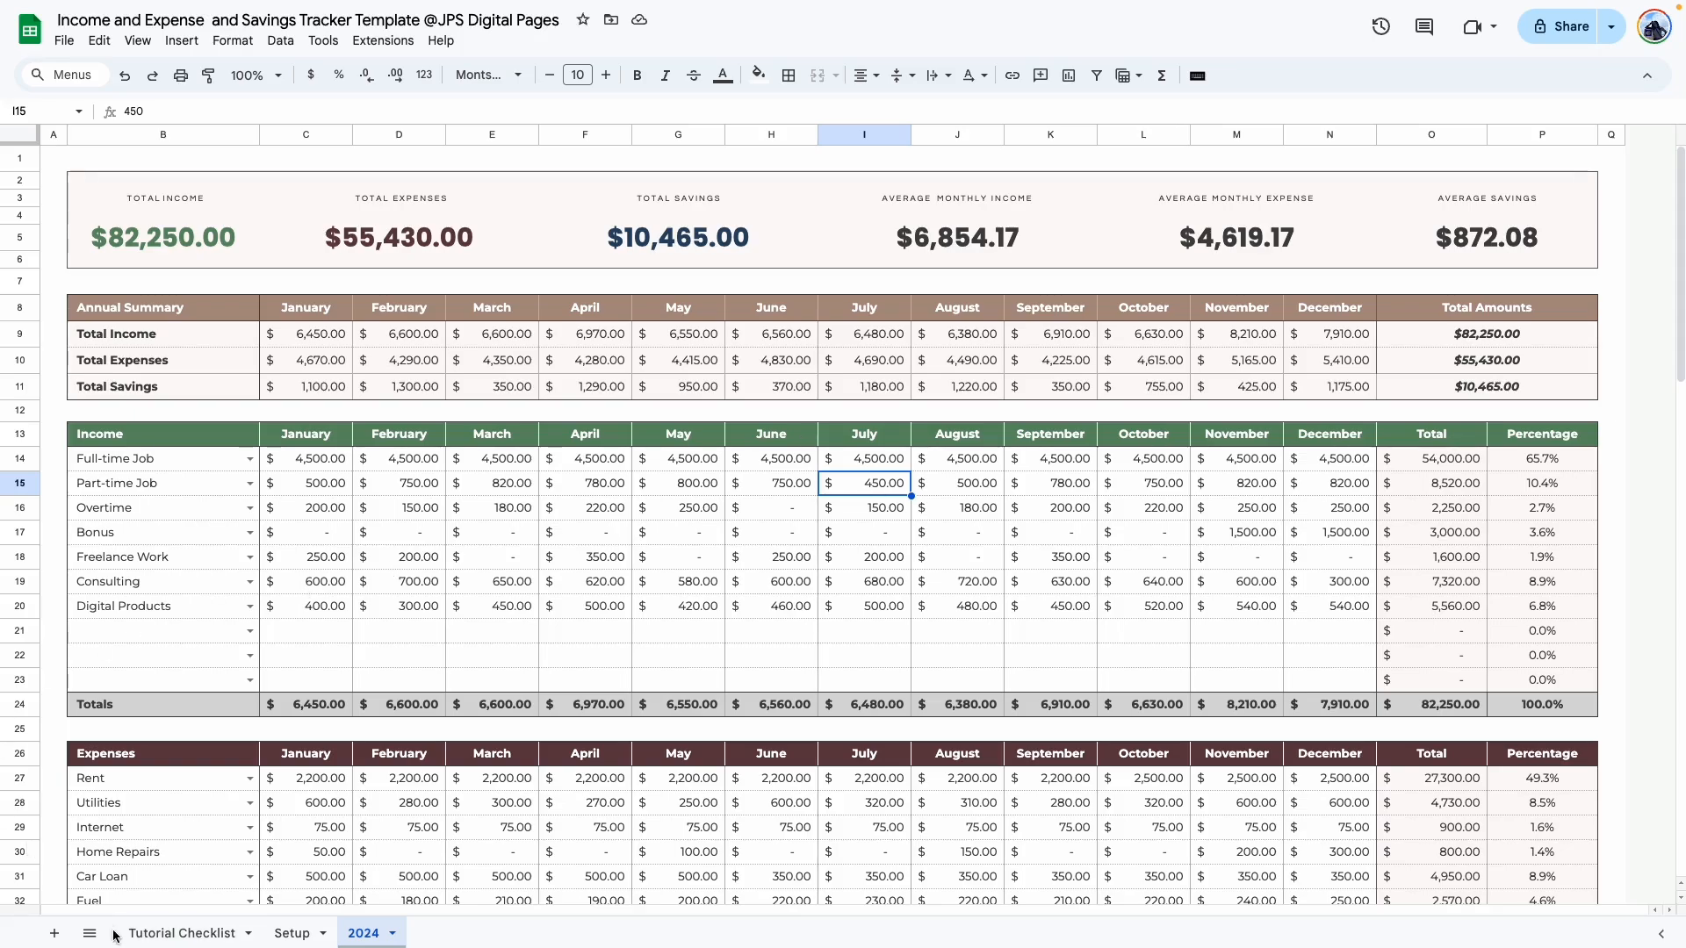
Step: Review the tutorial checklist and the 2024 sheet's income, expense and savings tables and summary charts
click(182, 932)
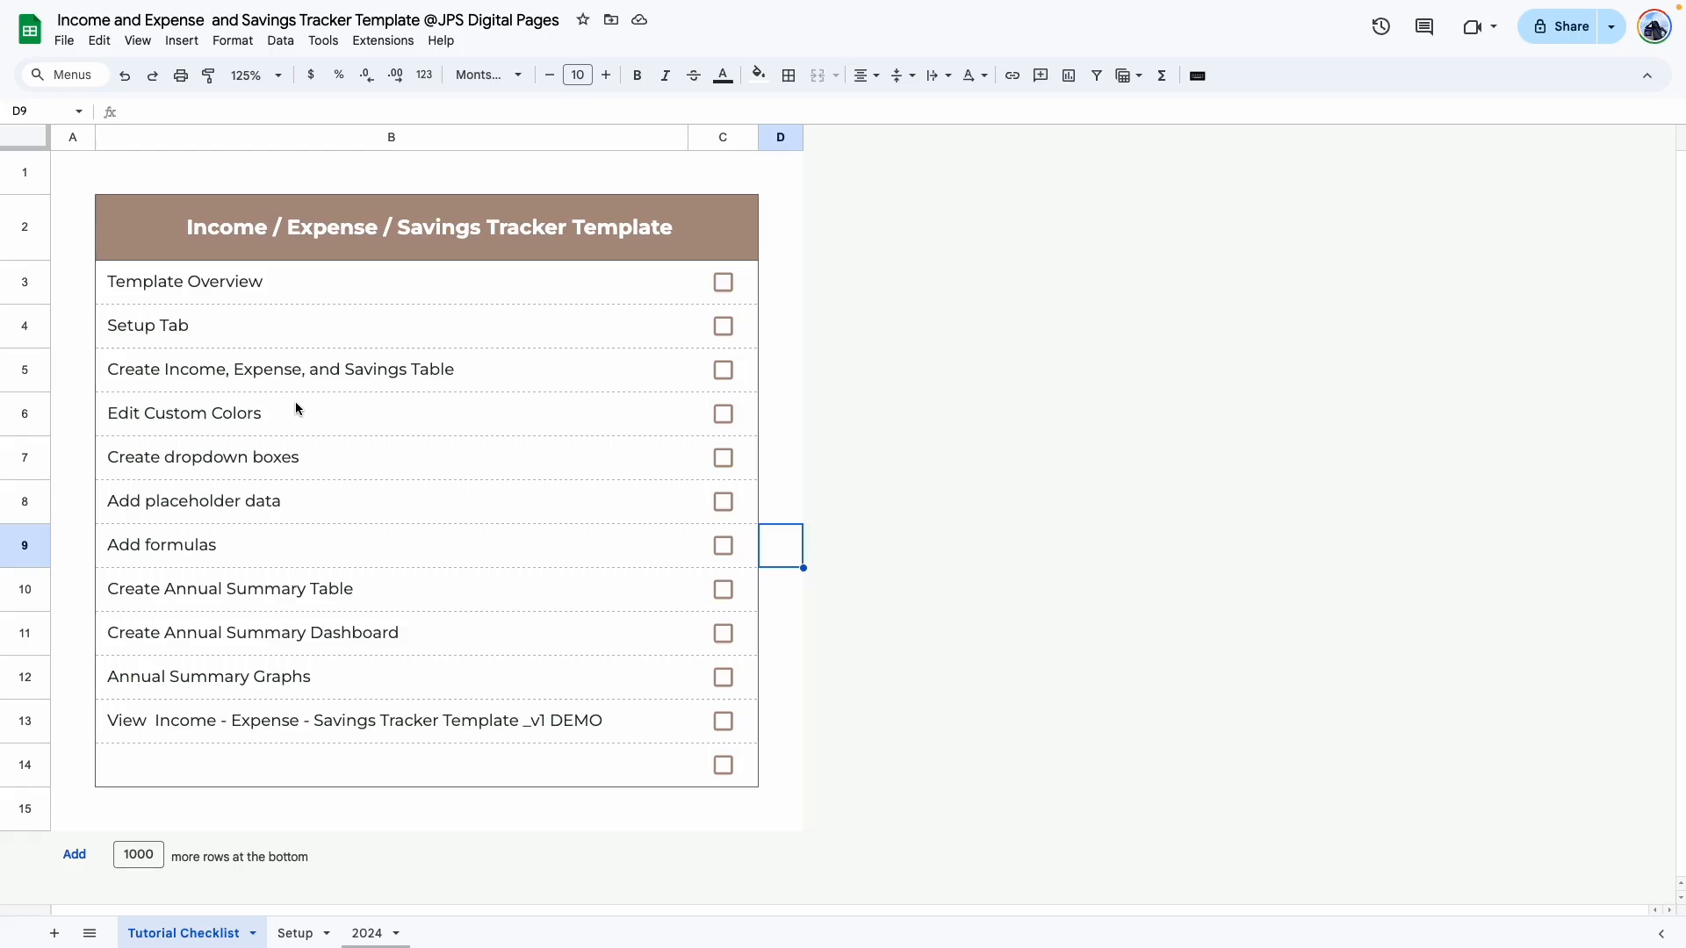
click(361, 936)
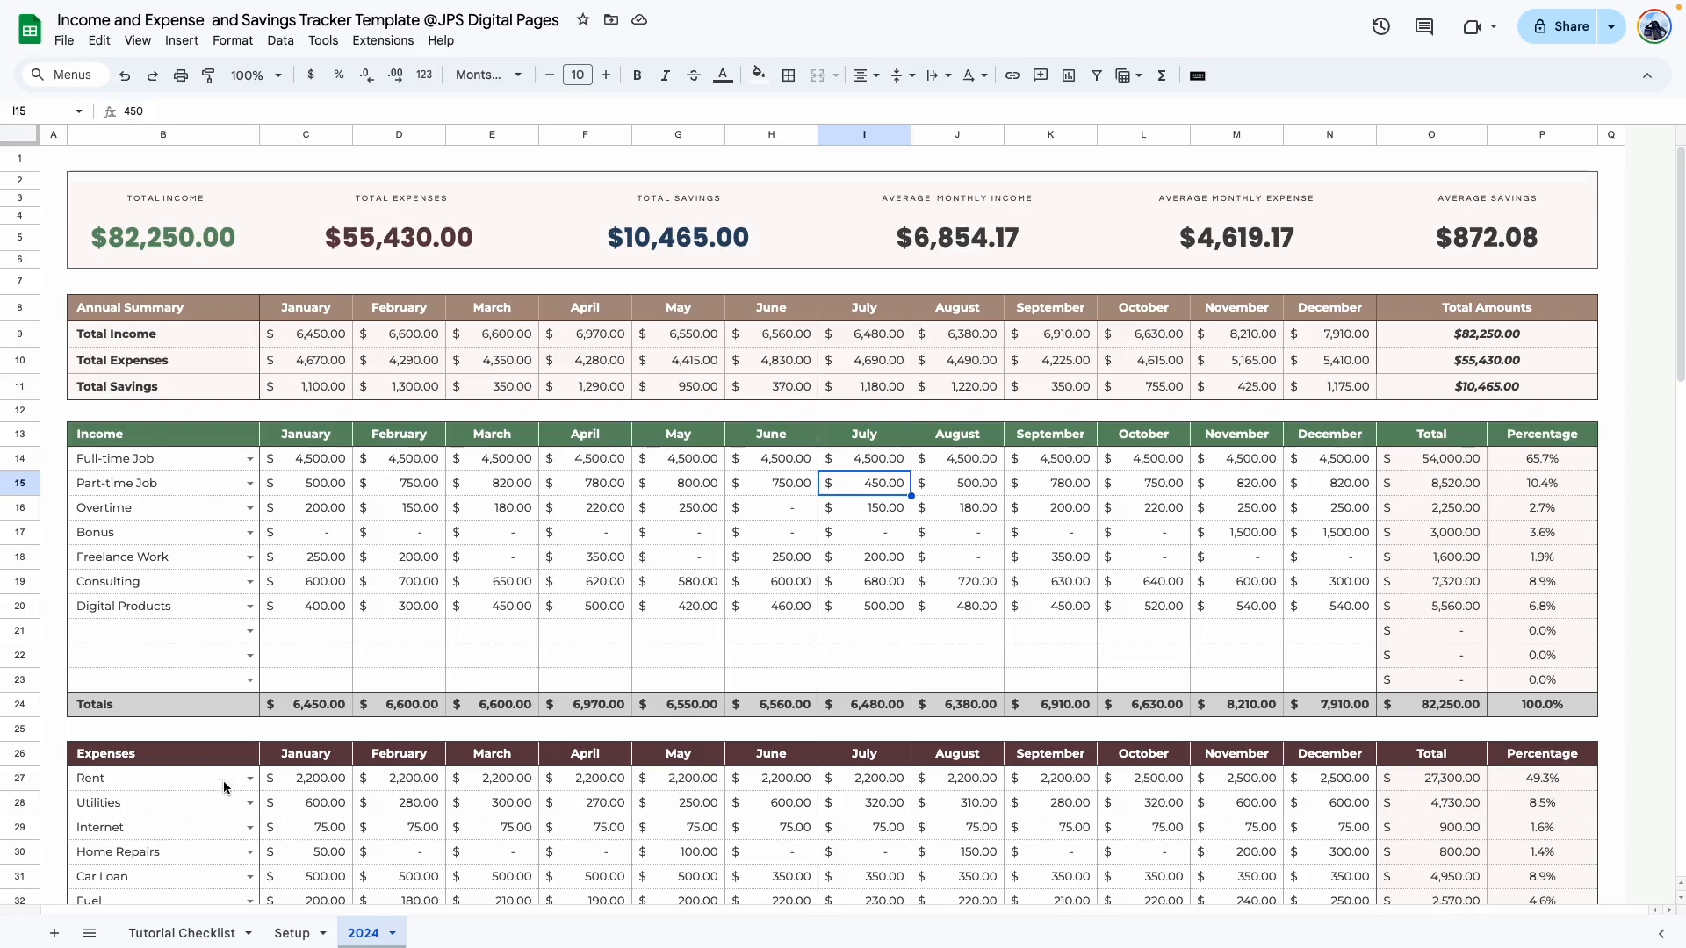
scroll(226, 654, down, 1)
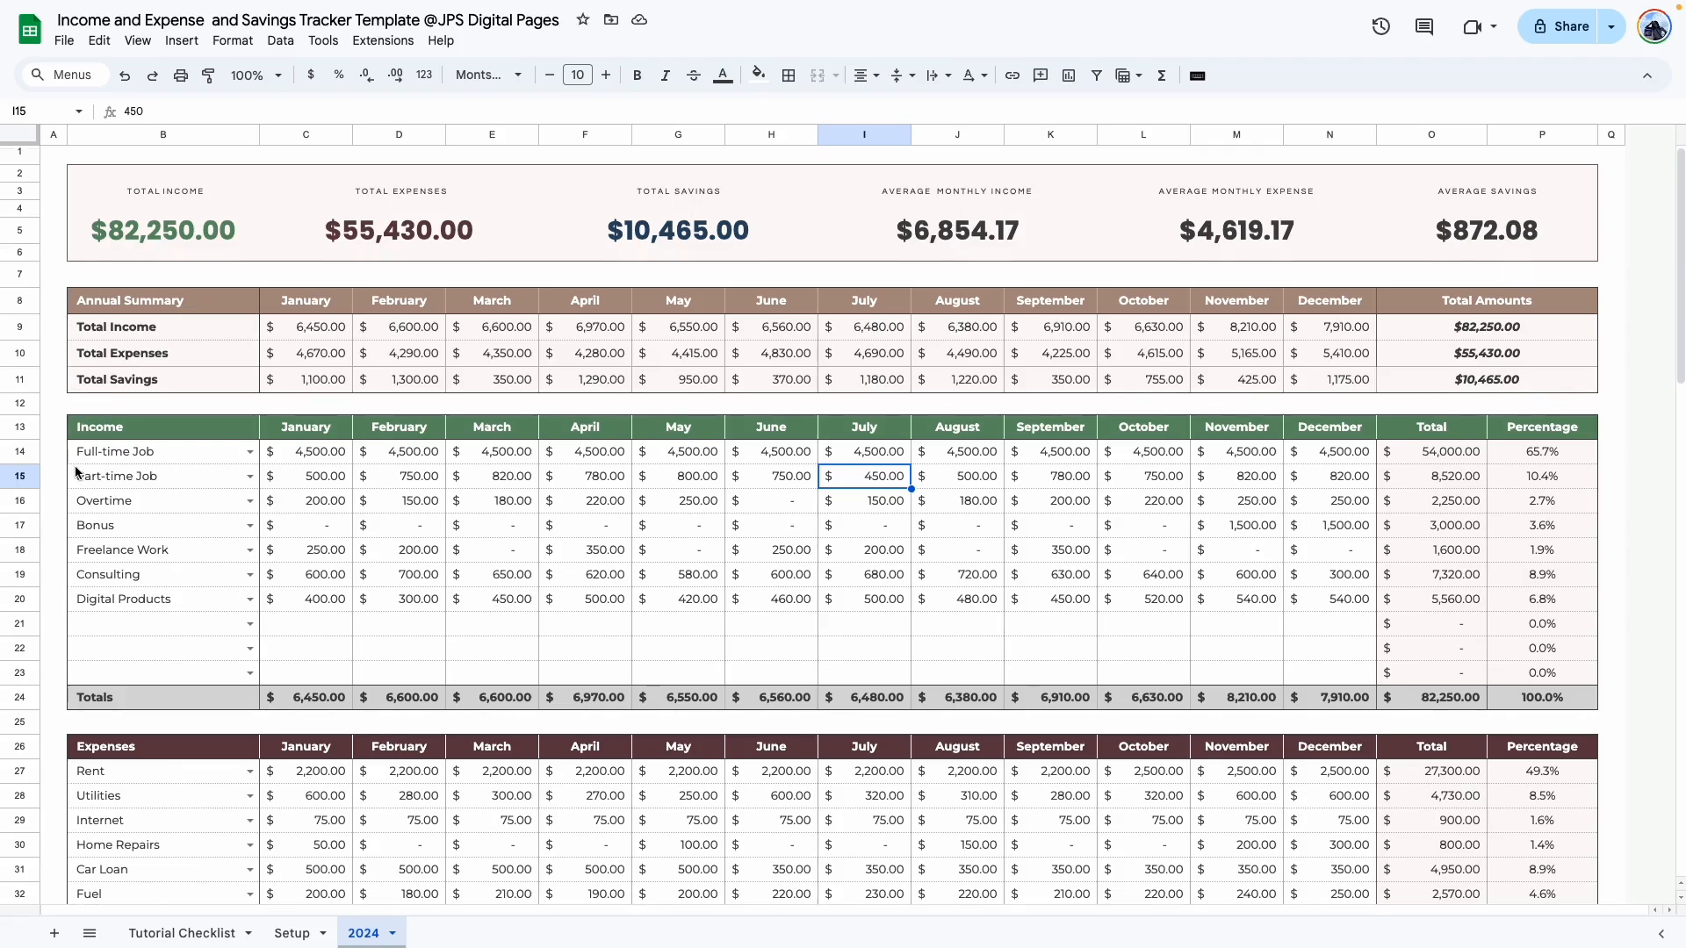
scroll(186, 403, down, 1)
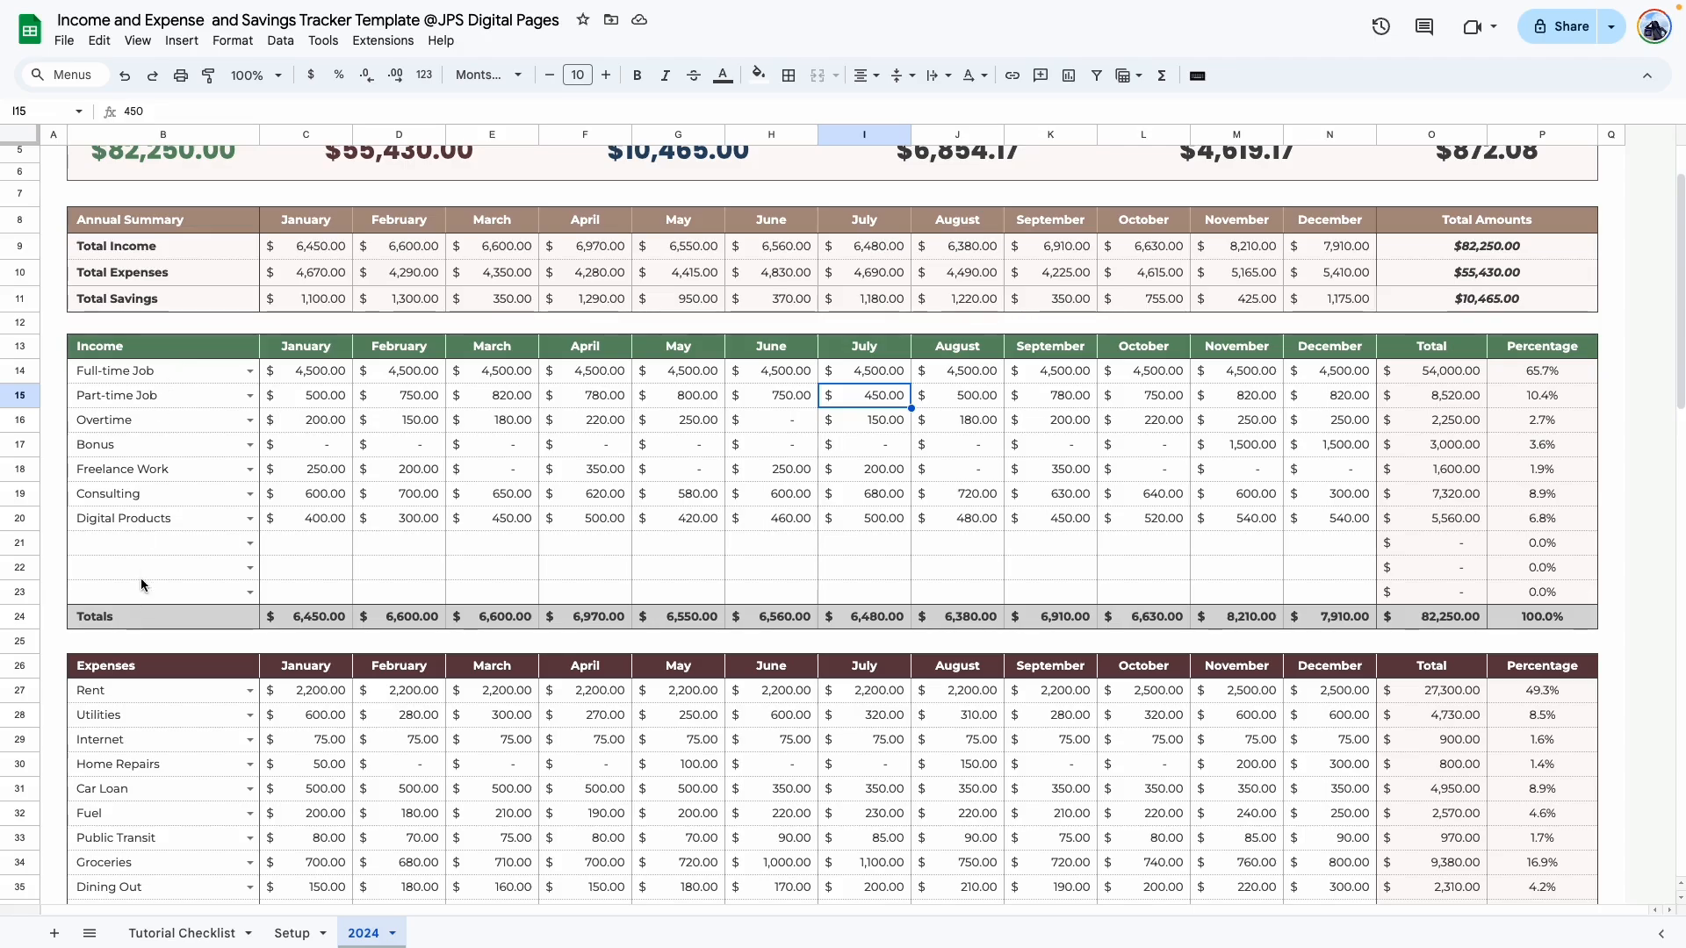
scroll(140, 578, down, 6)
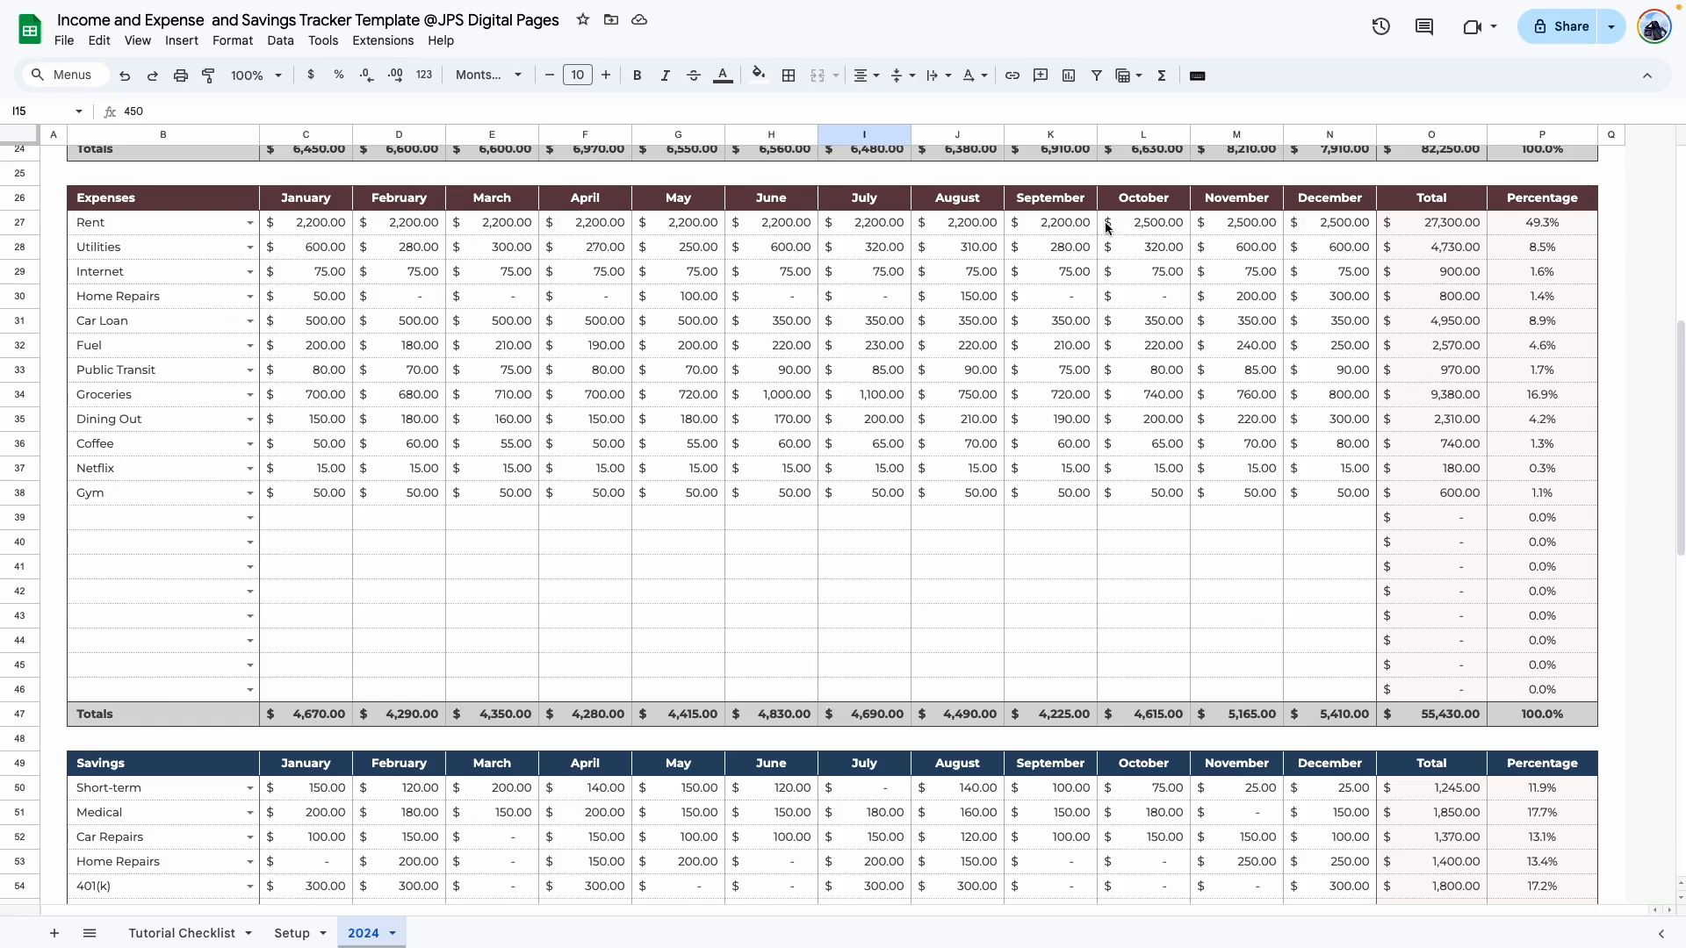
scroll(867, 603, down, 5)
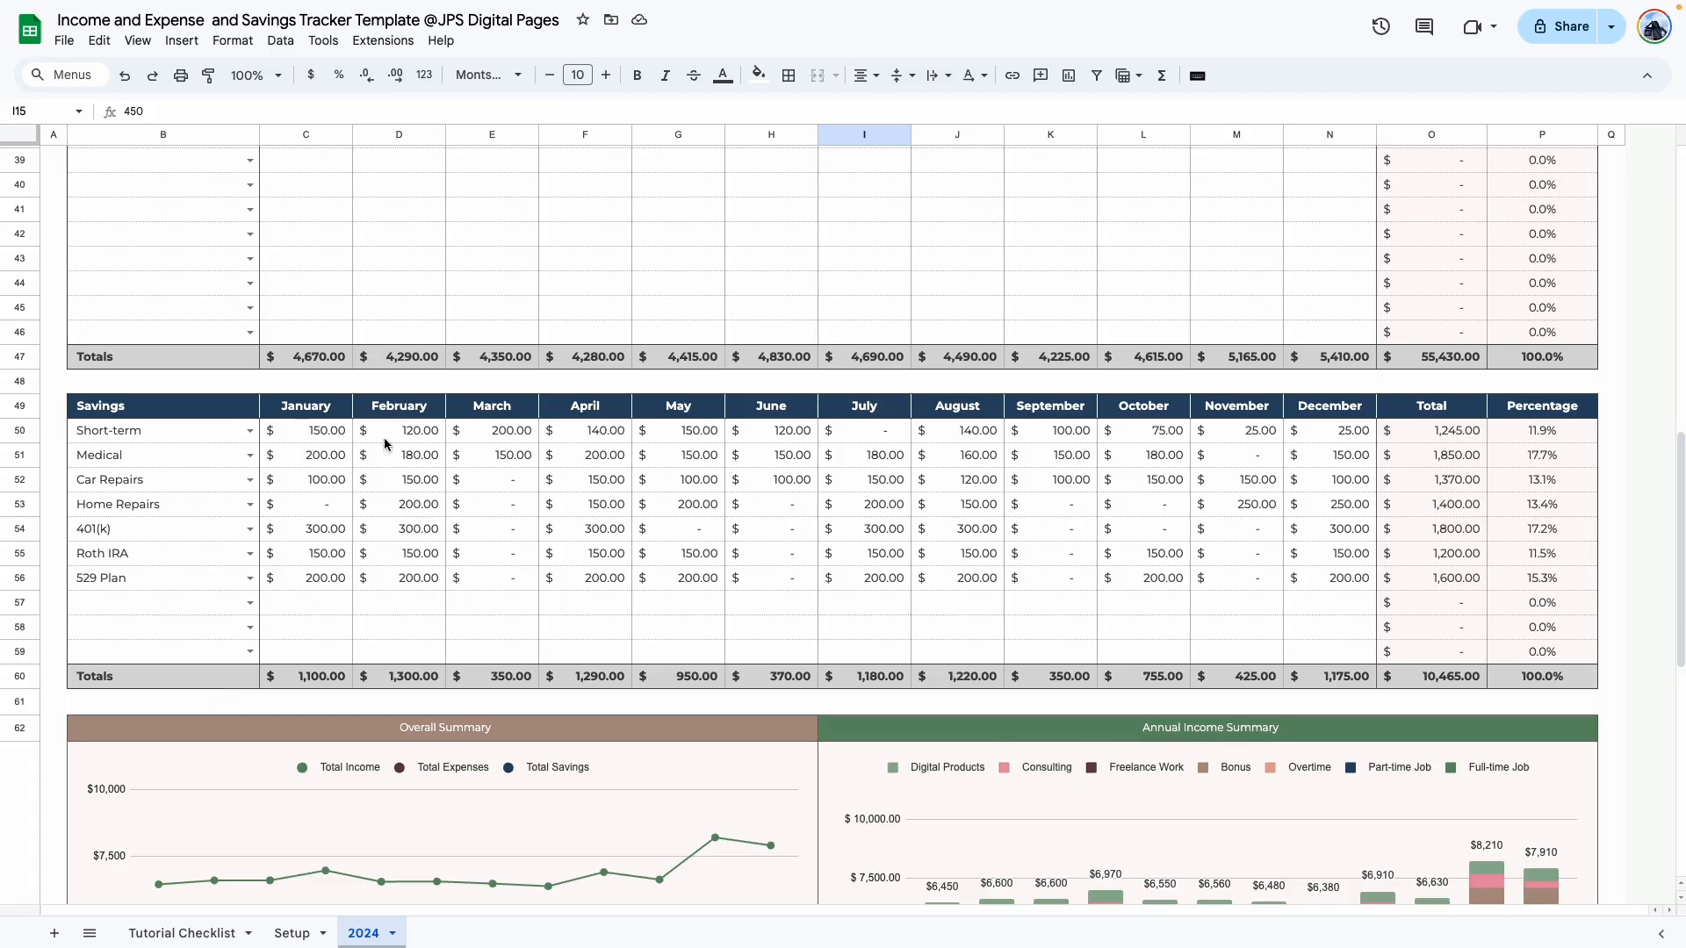
scroll(1307, 466, down, 7)
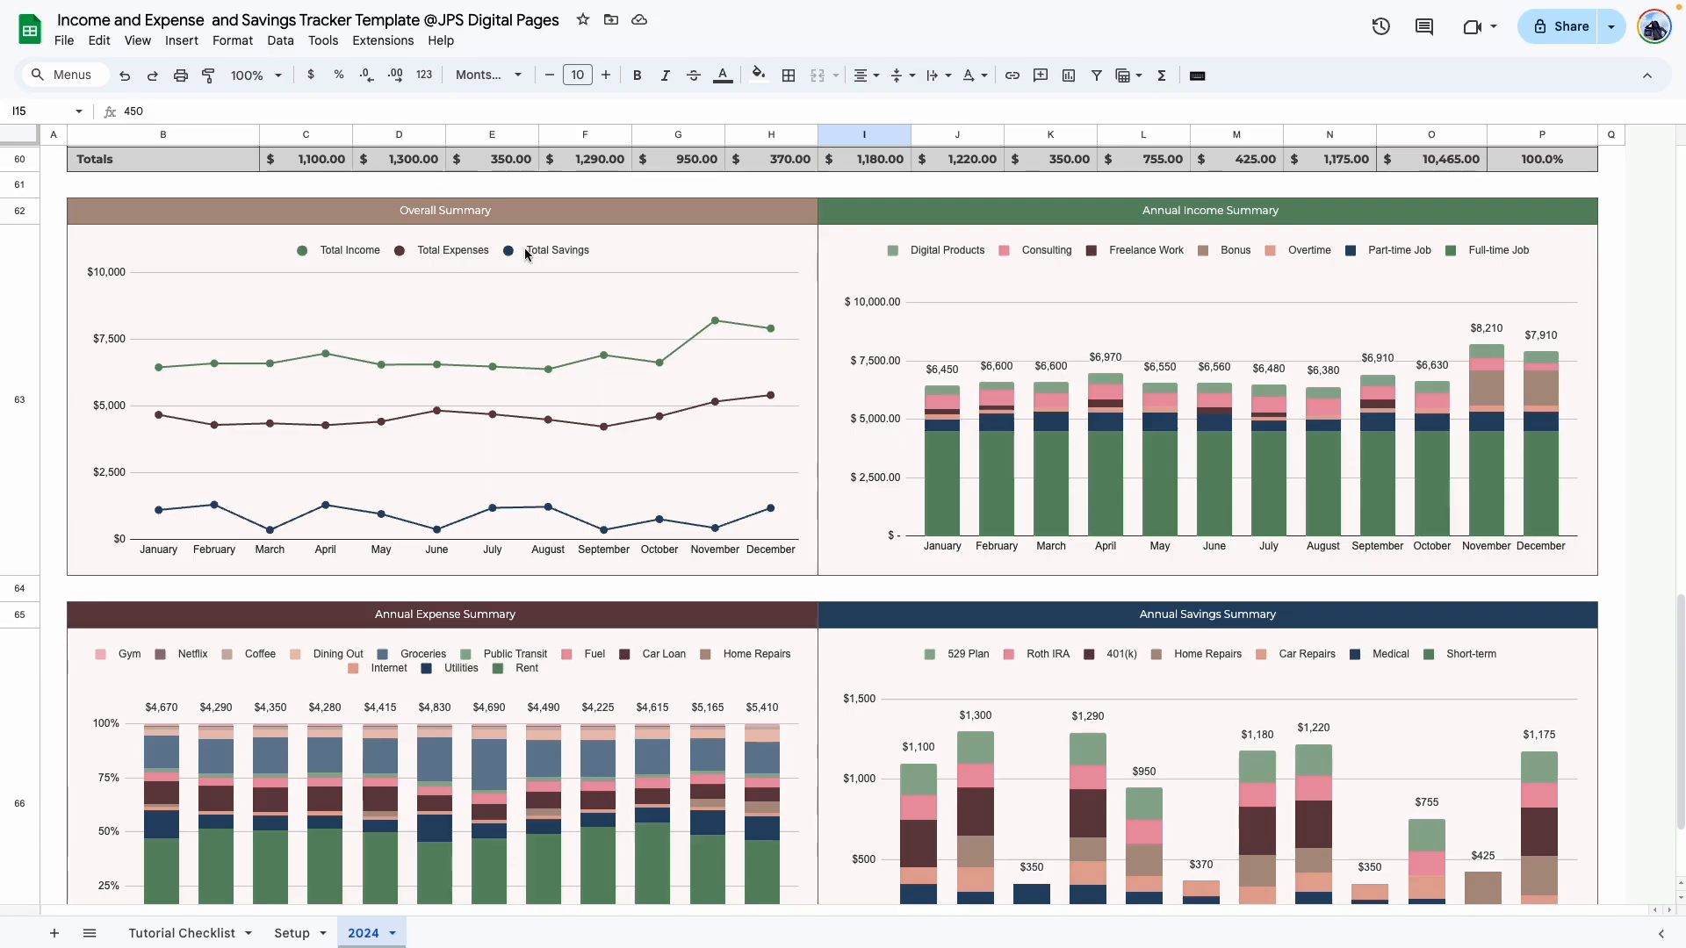
scroll(529, 275, up, 1)
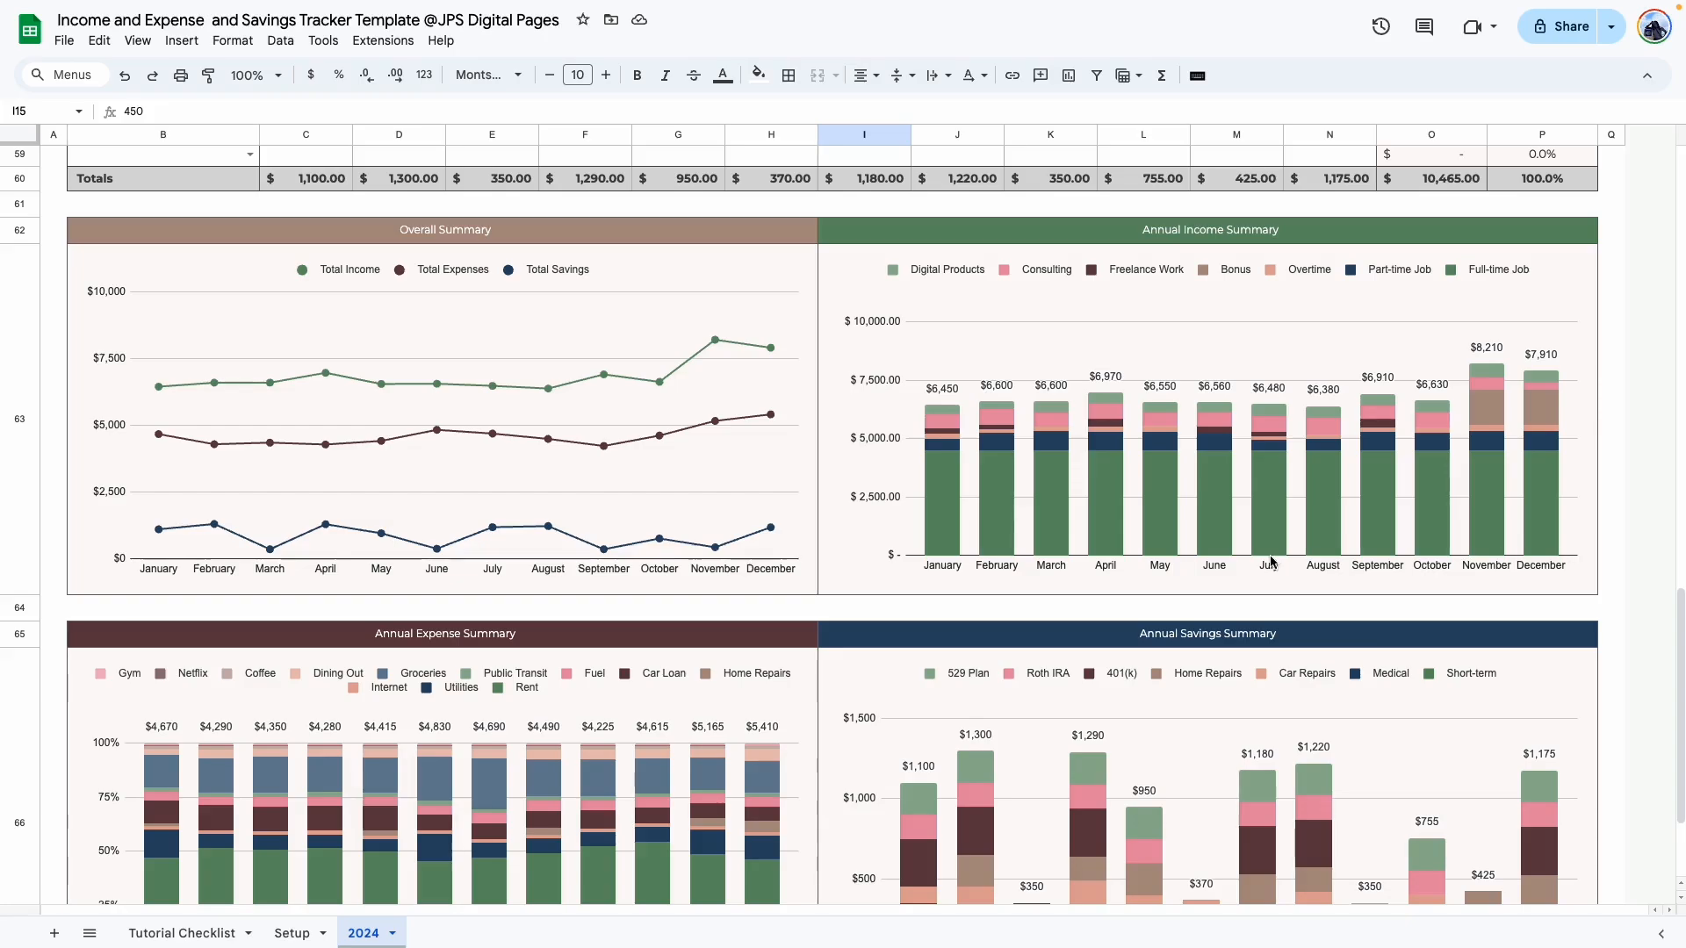
scroll(318, 696, down, 2)
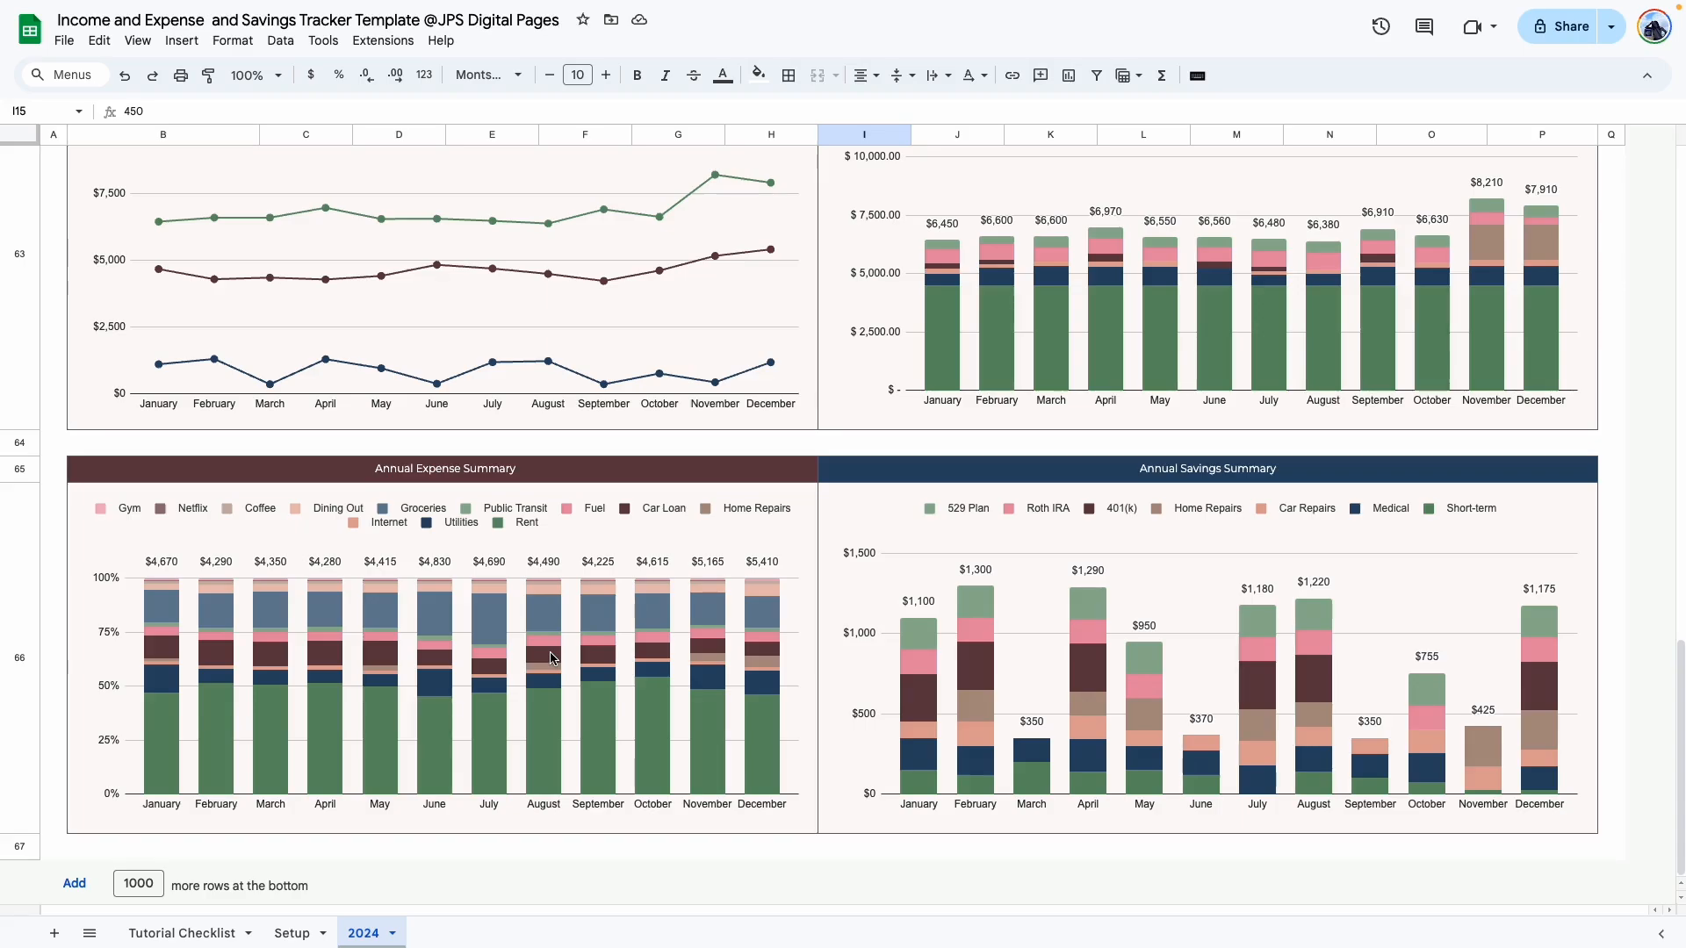
scroll(1114, 637, up, 1)
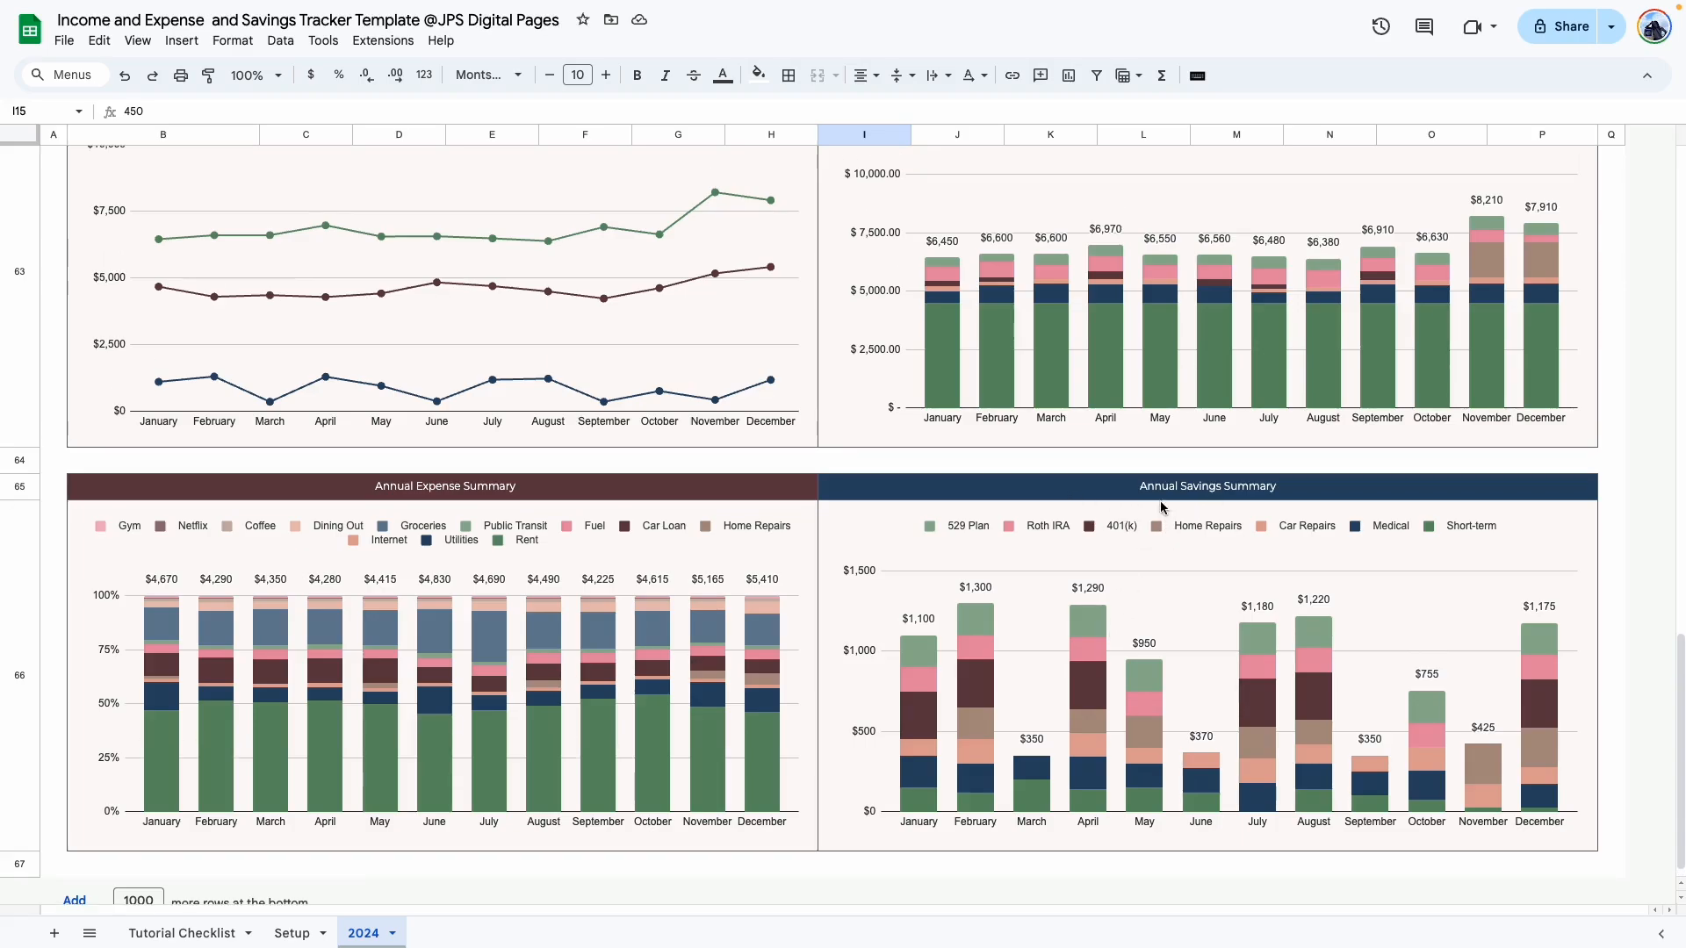
scroll(1134, 546, up, 3)
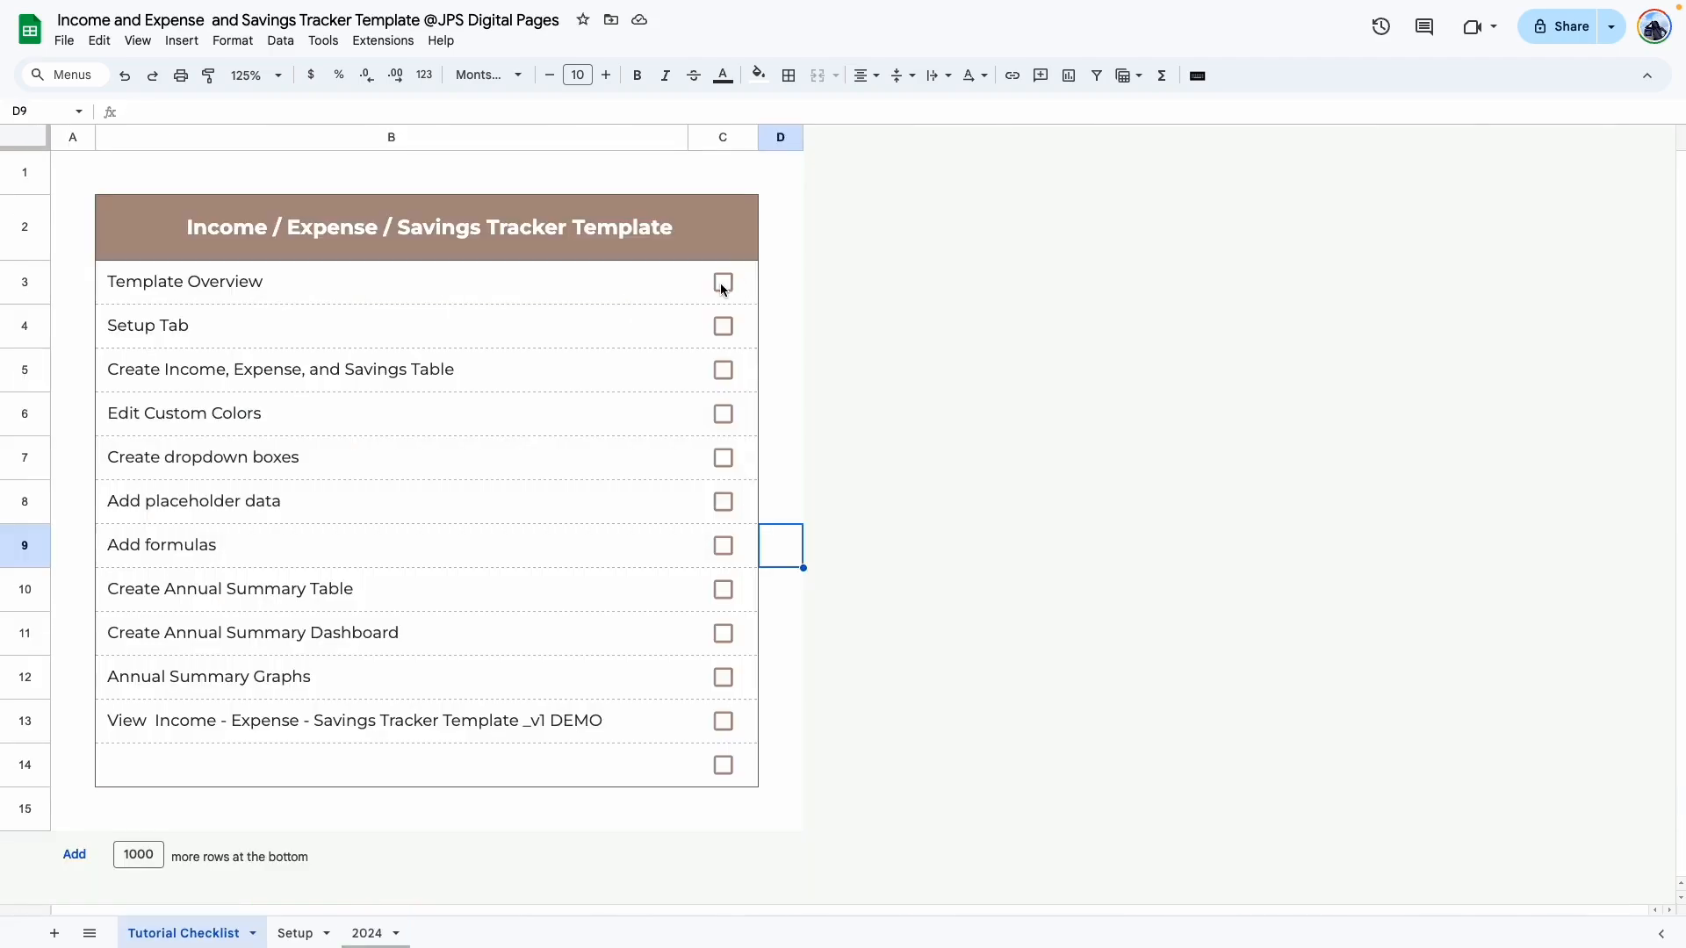
Step: Mark Template Overview as done in the tutorial checklist and open the Setup sheet
click(726, 282)
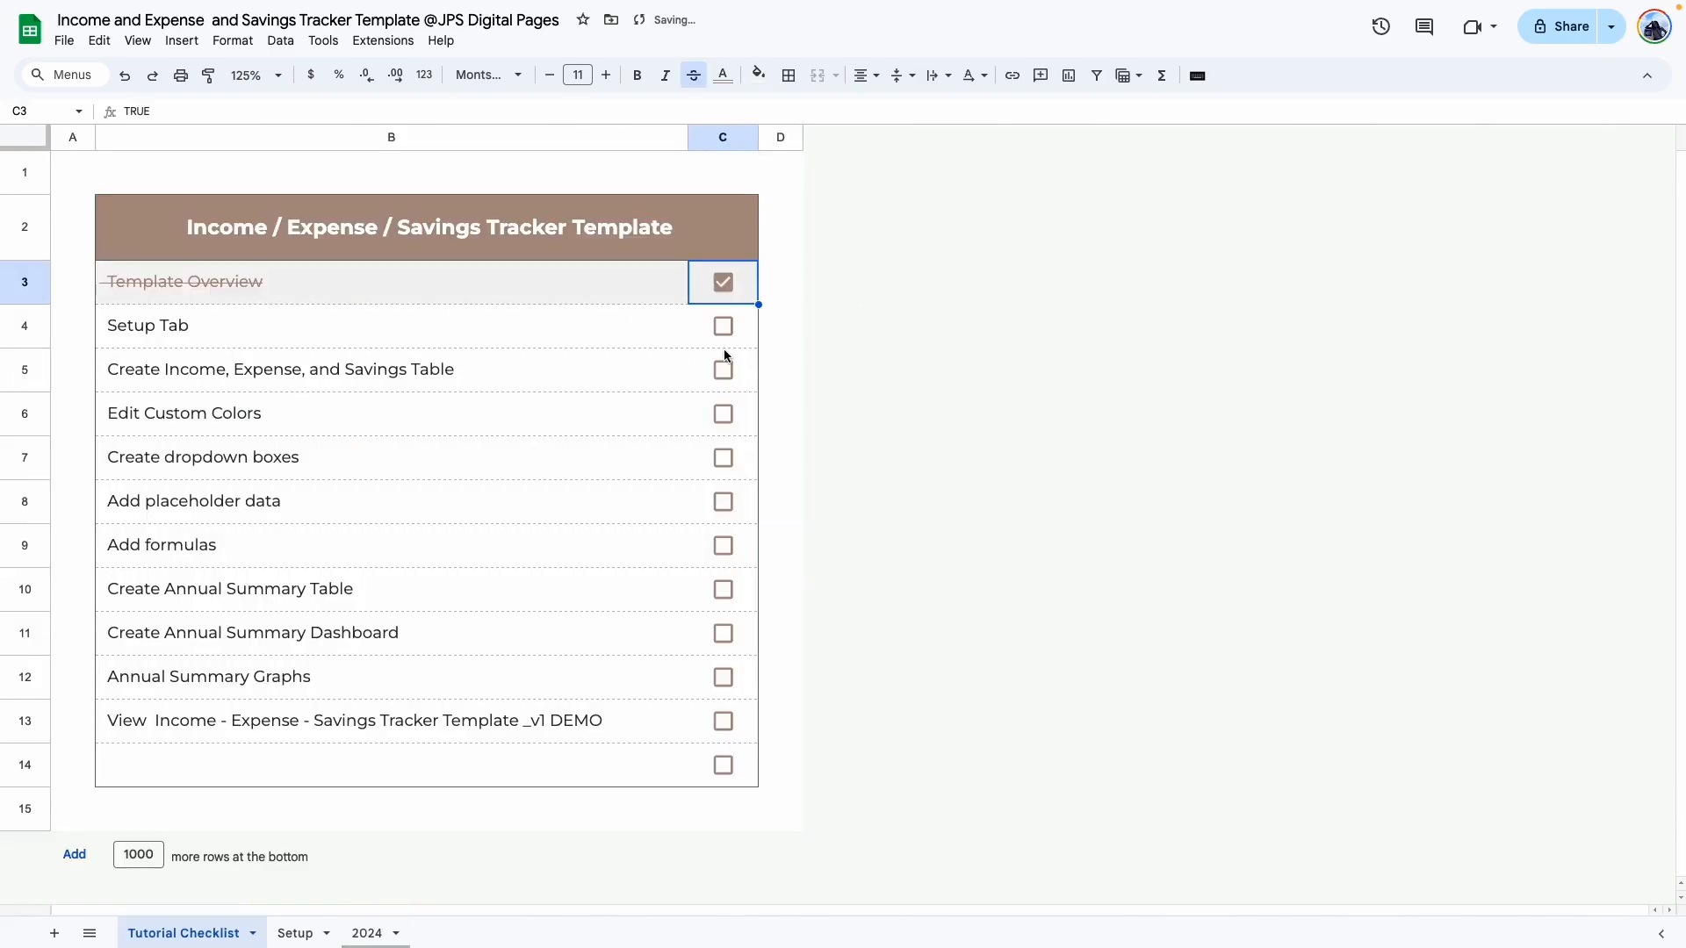
click(295, 934)
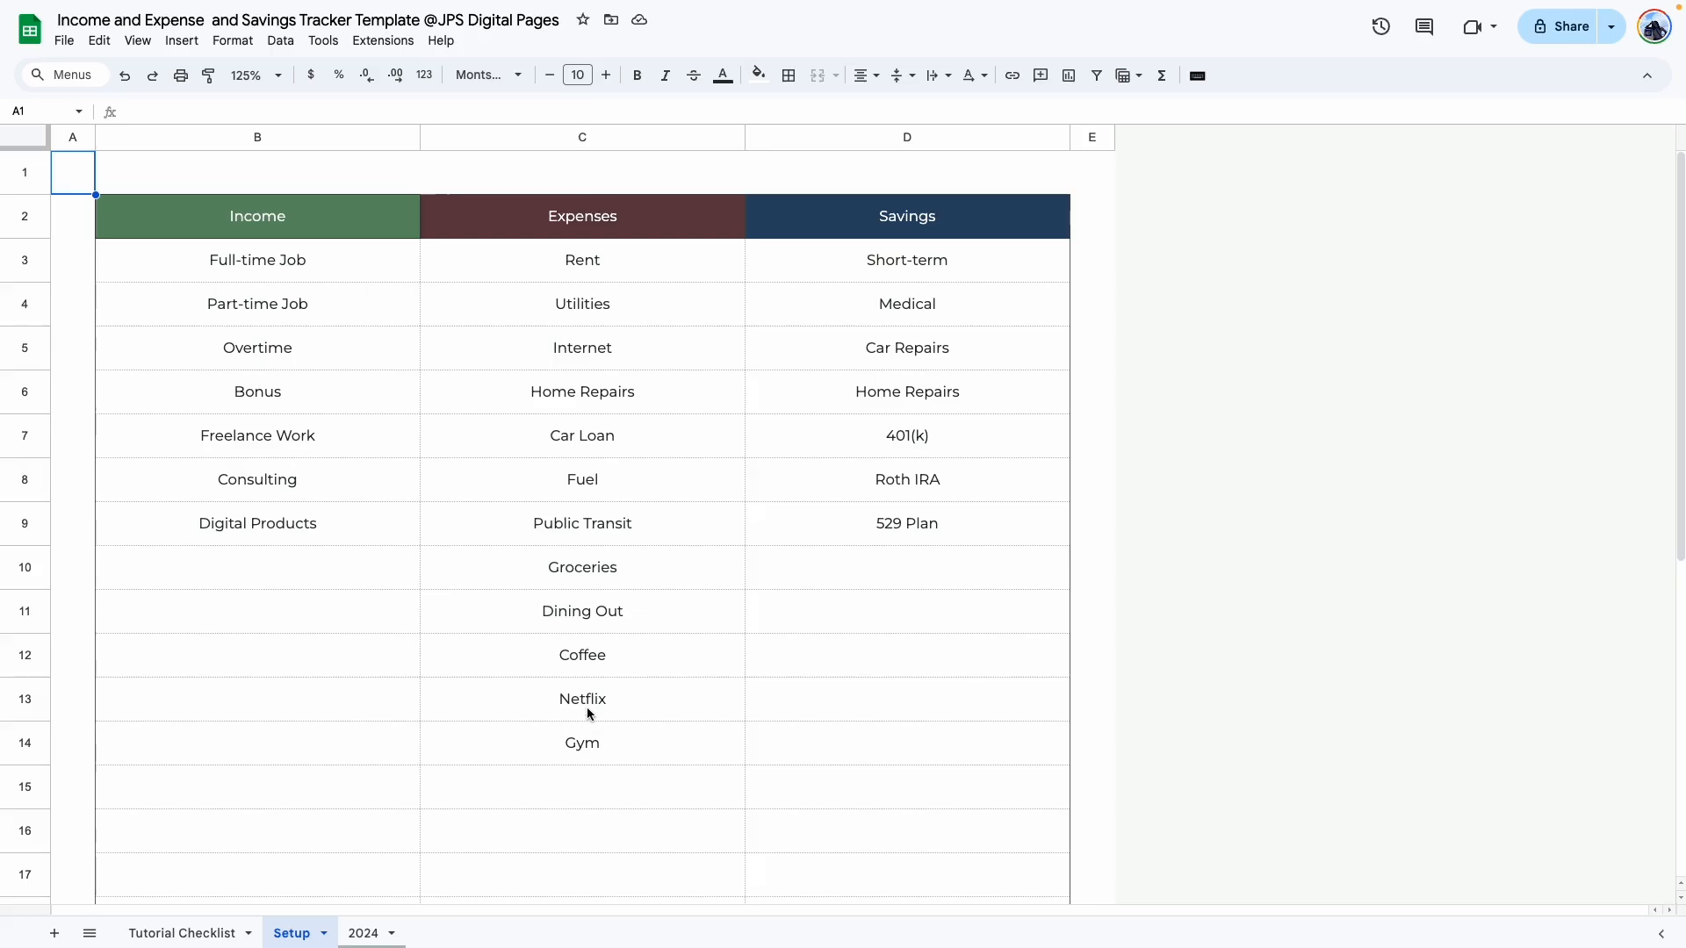
Step: Add a new sheet after Setup and name it "Setup 1"
click(50, 935)
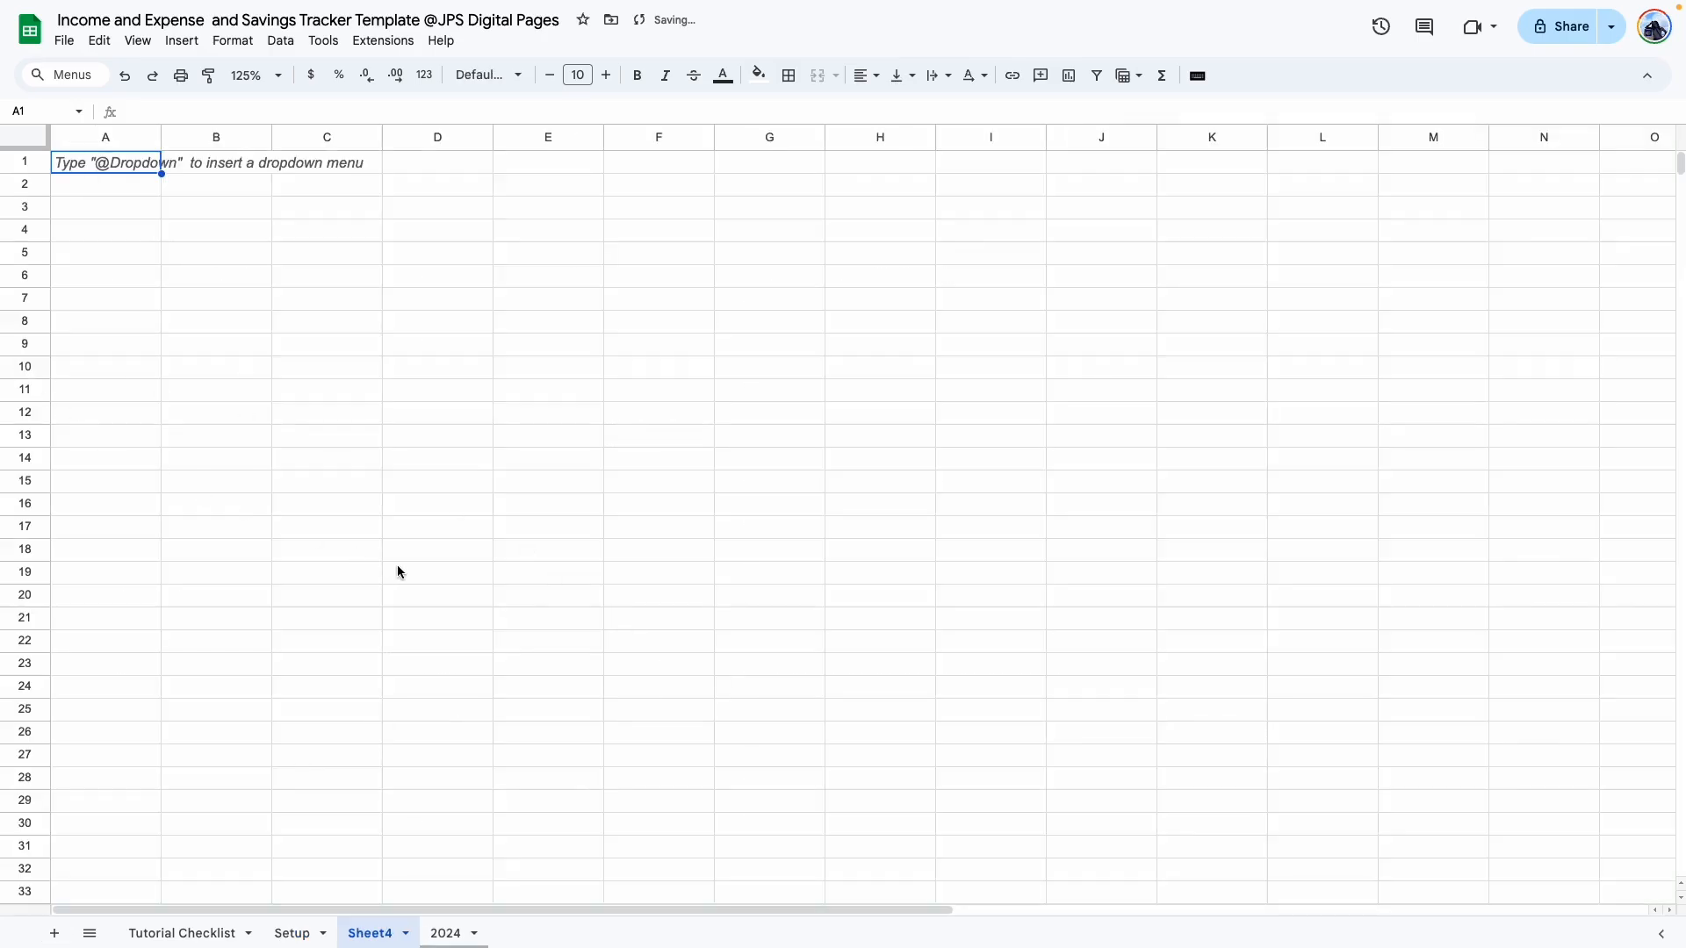
double_click(366, 937)
text(Setup 1)
key(Return)
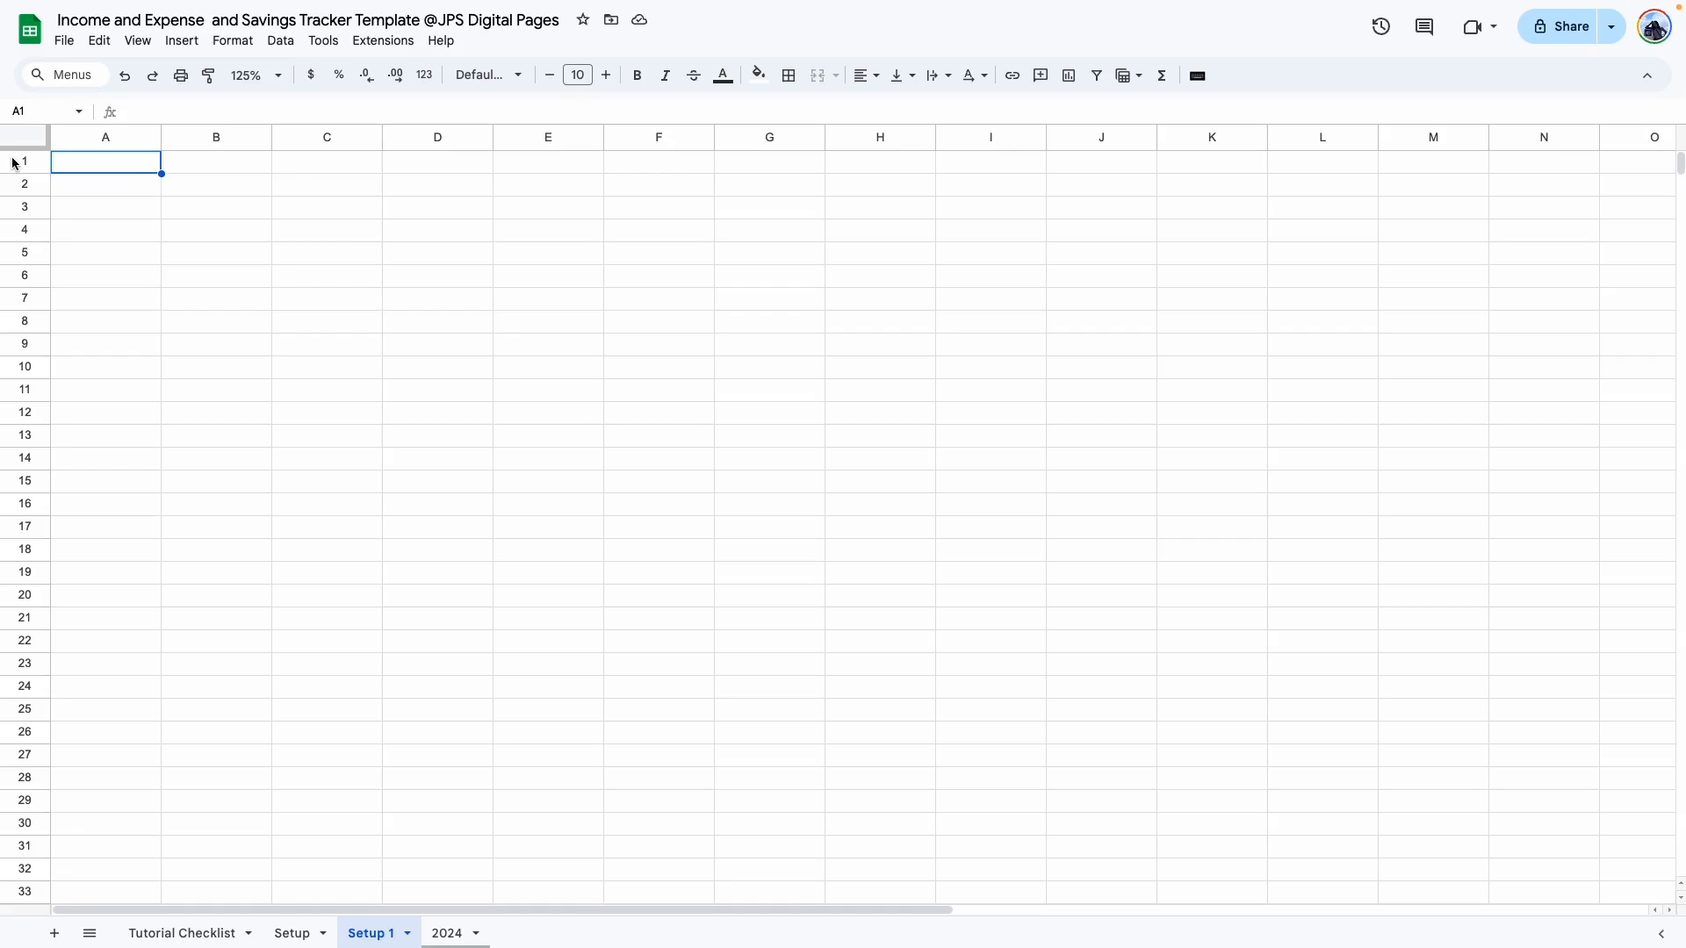
Step: Set the font of the entire Setup 1 sheet to Montserrat
click(440, 386)
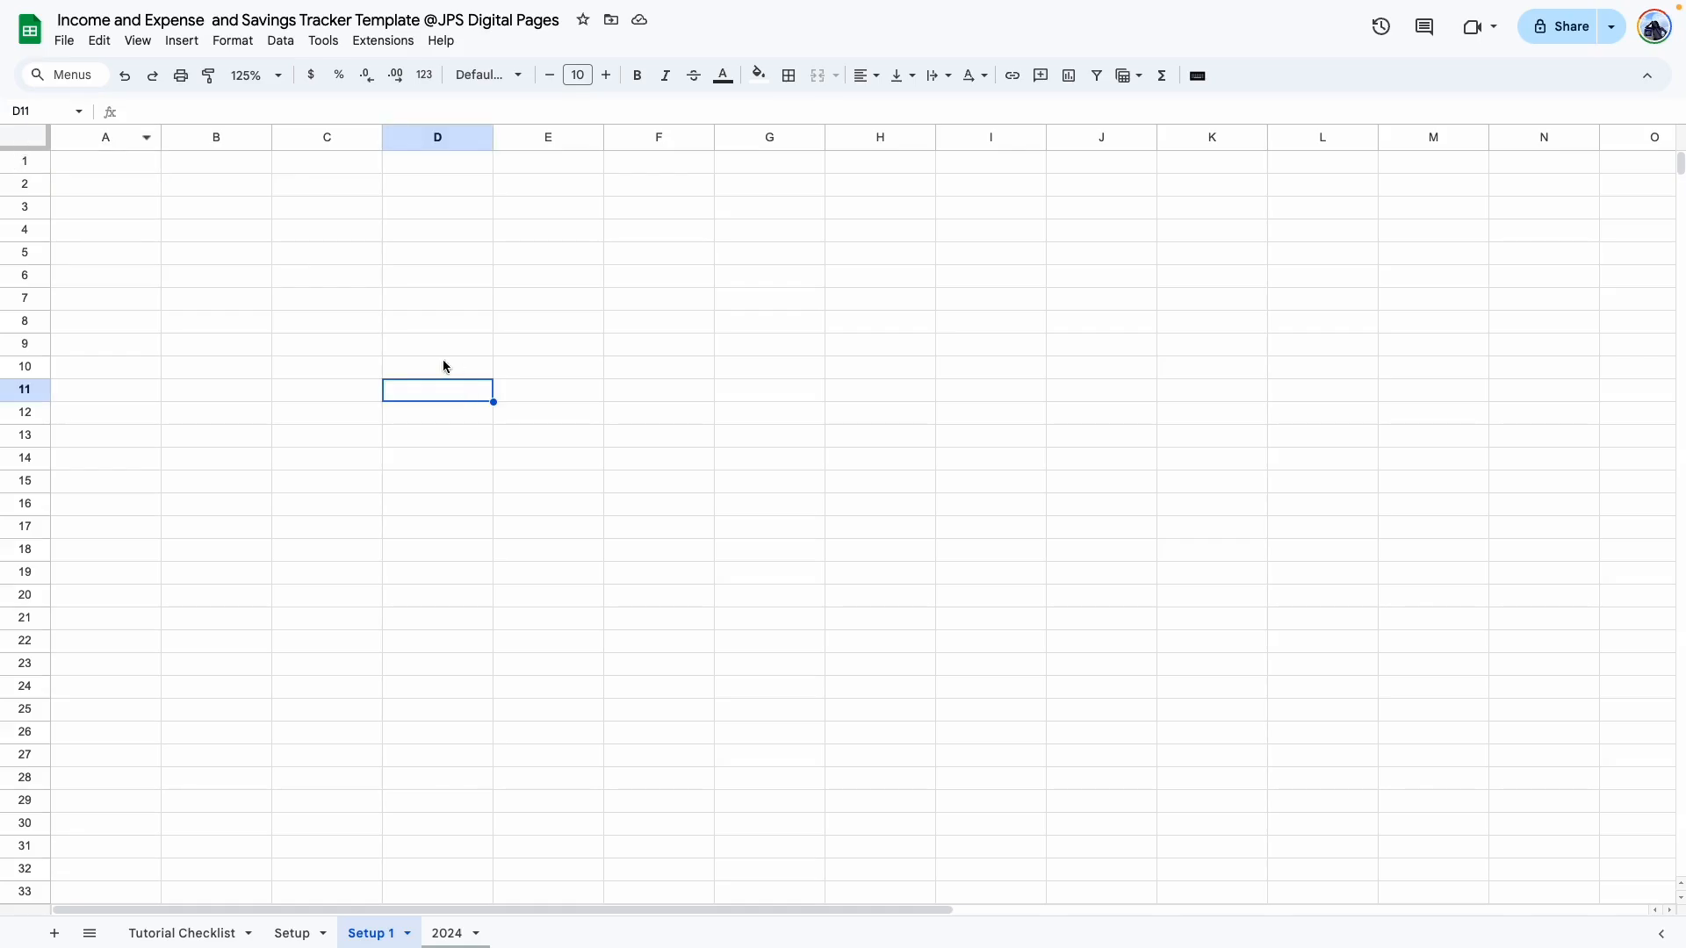
click(24, 138)
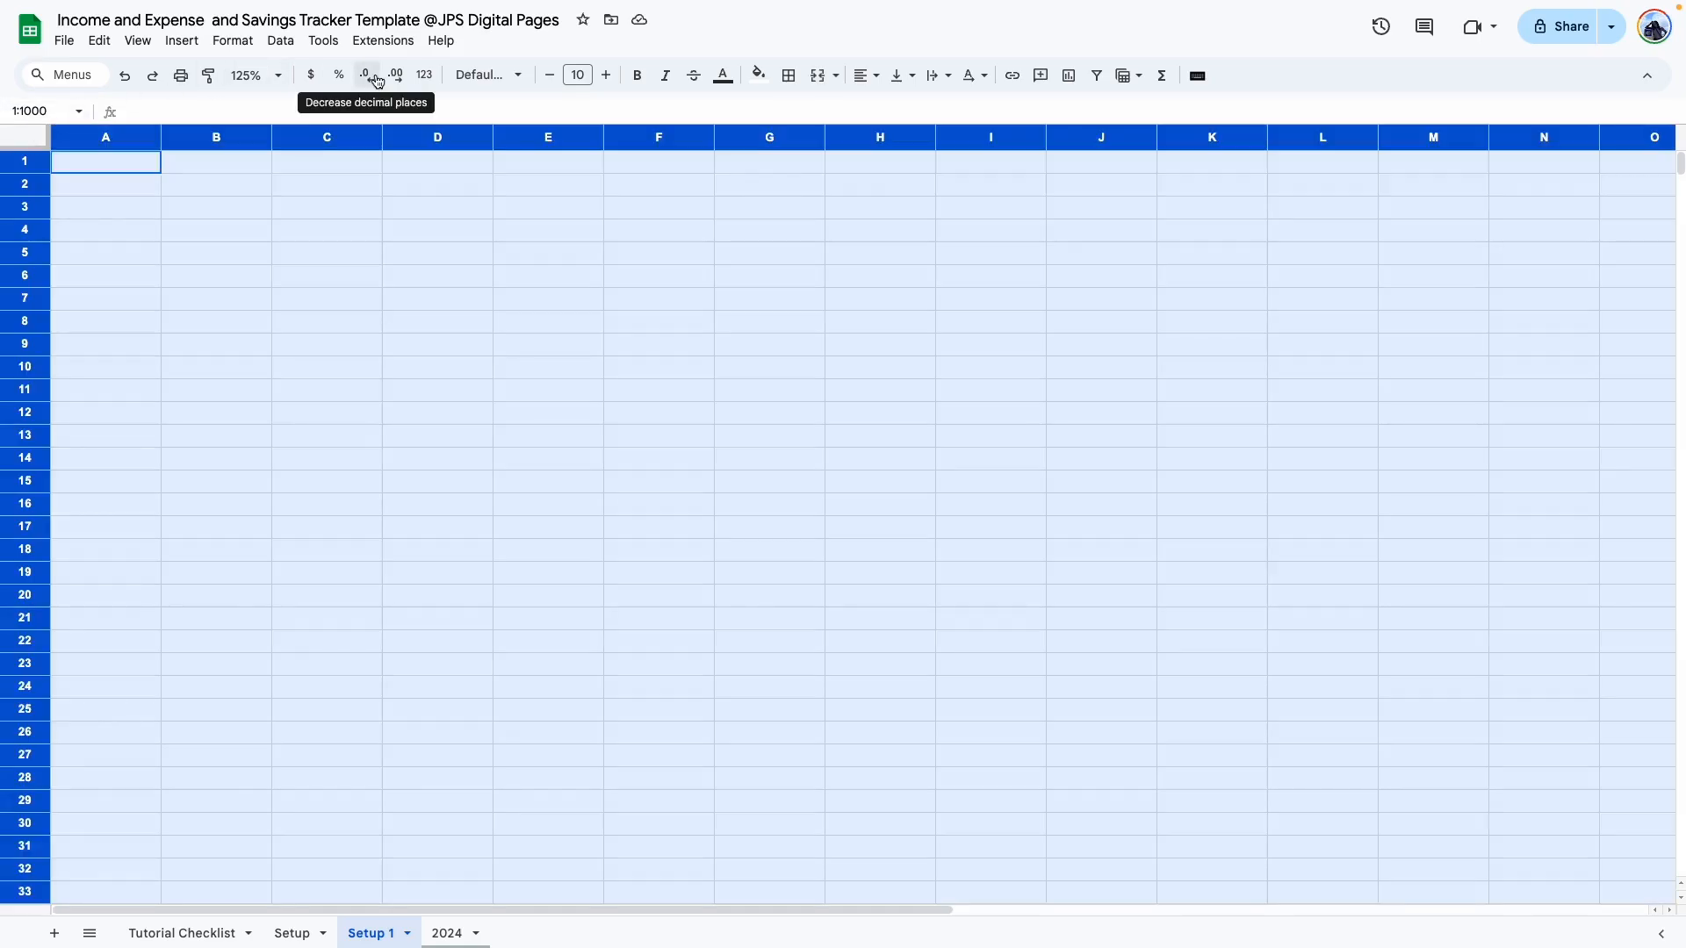
click(489, 78)
click(534, 254)
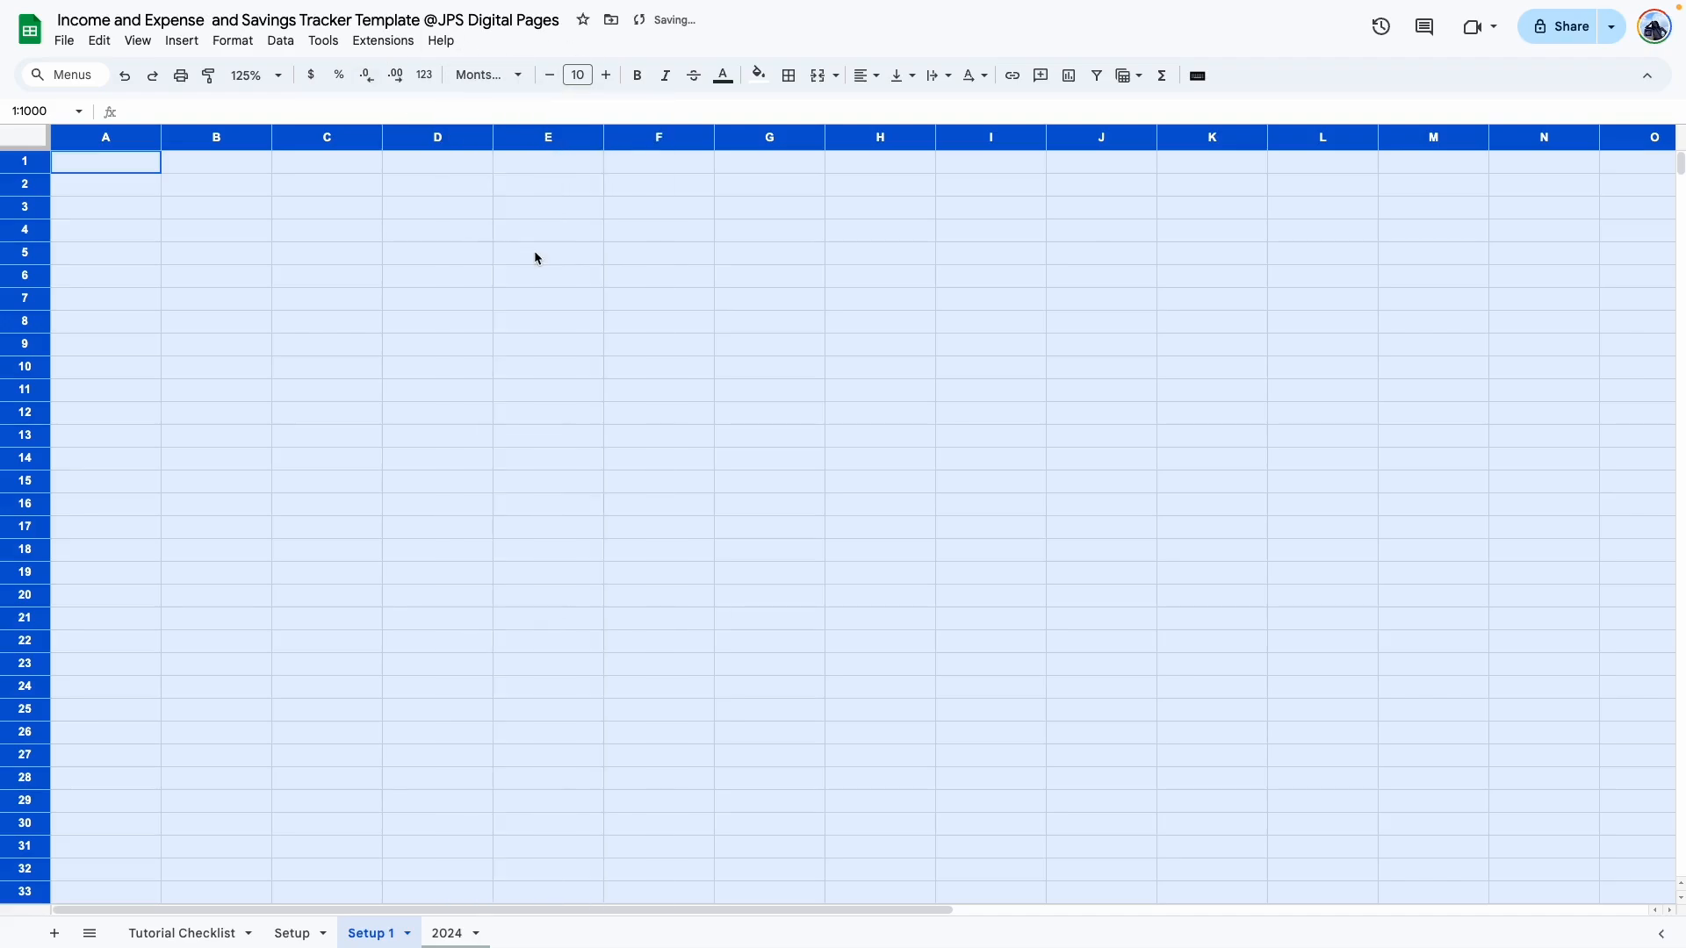
Step: Center all cells of the Setup 1 sheet both horizontally and vertically
click(865, 76)
click(894, 110)
click(898, 75)
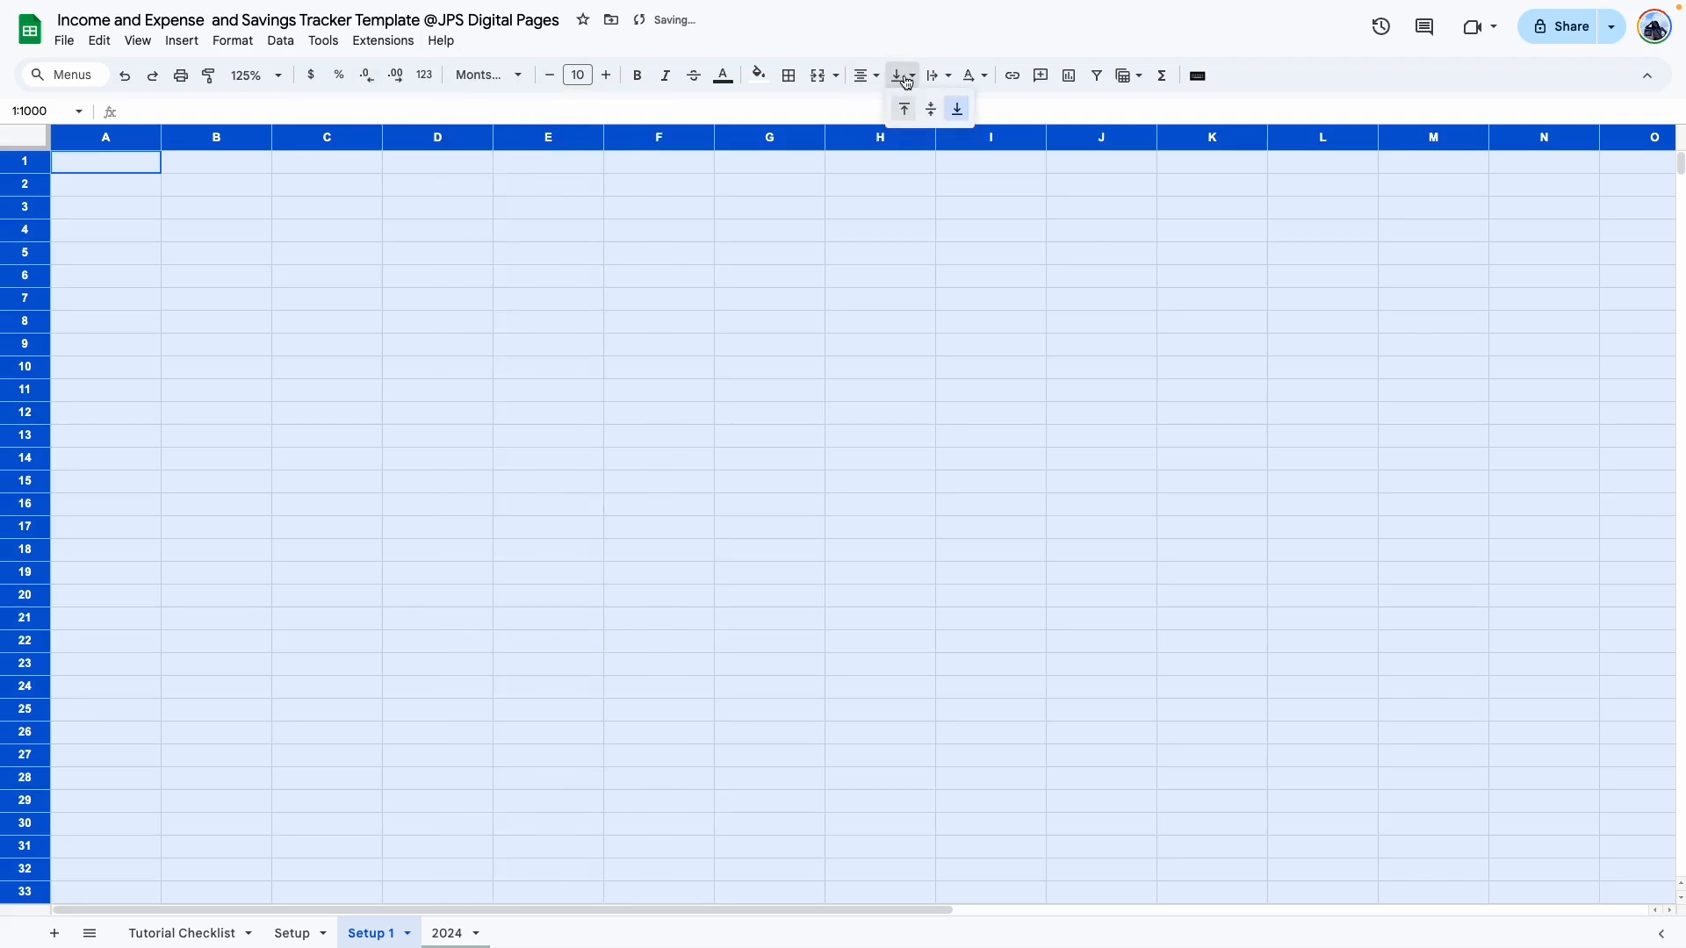
click(931, 109)
click(436, 331)
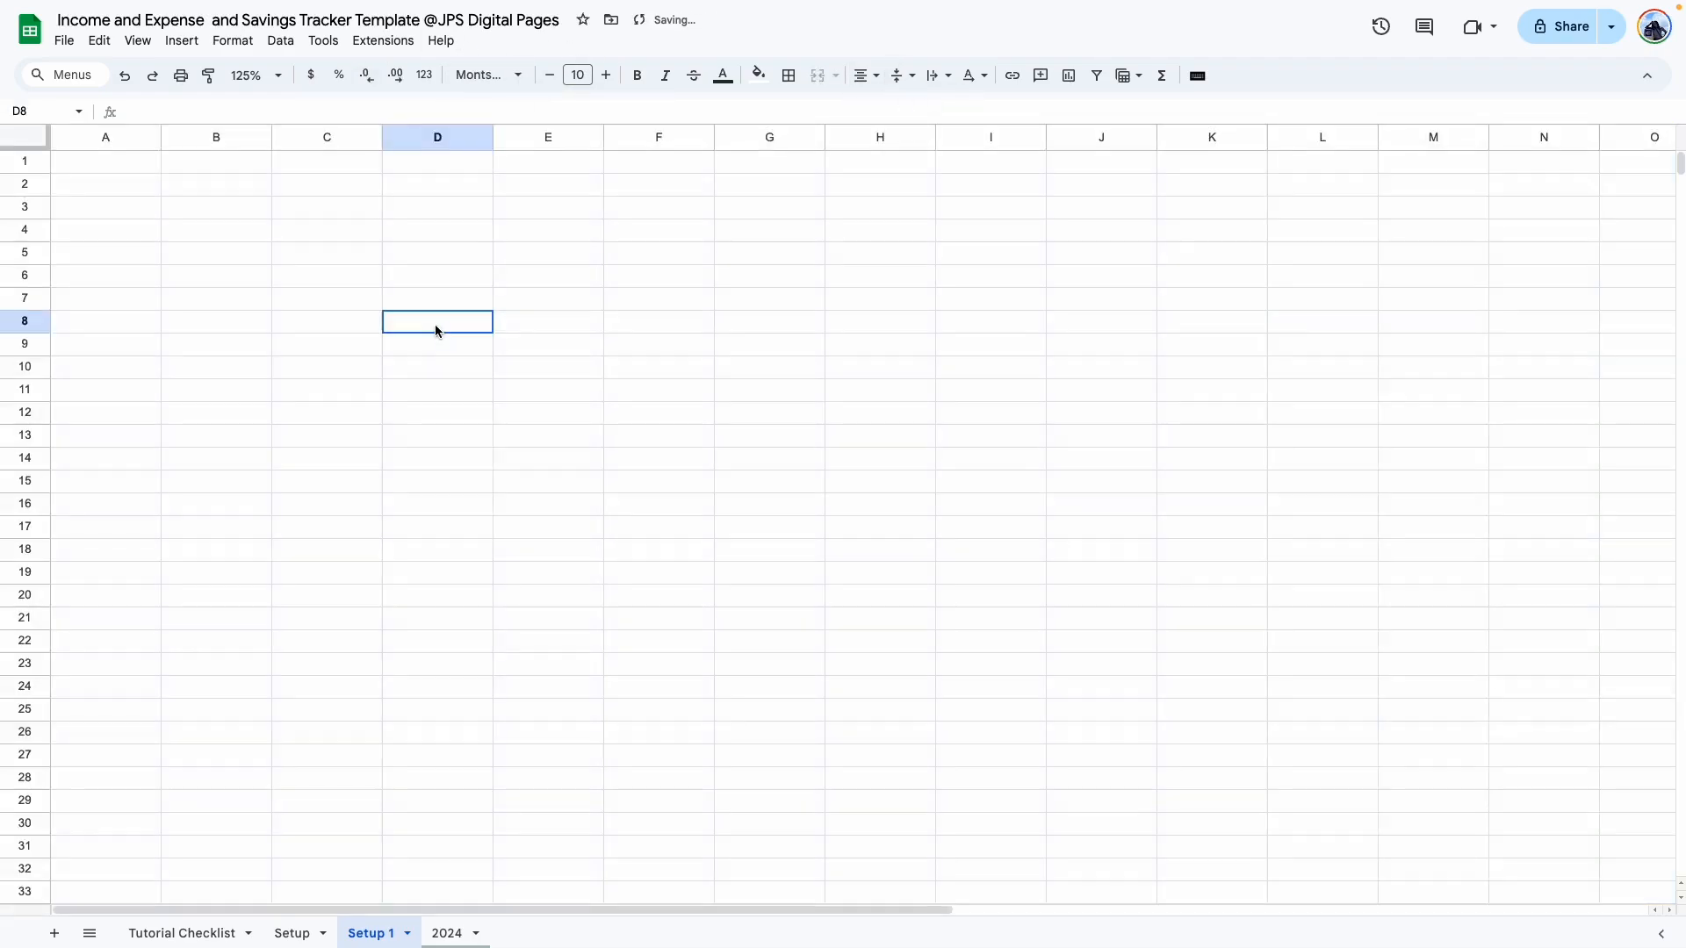
Step: Delete all columns beyond E and rows 29 to 1000 of the Setup 1 sheet
click(624, 137)
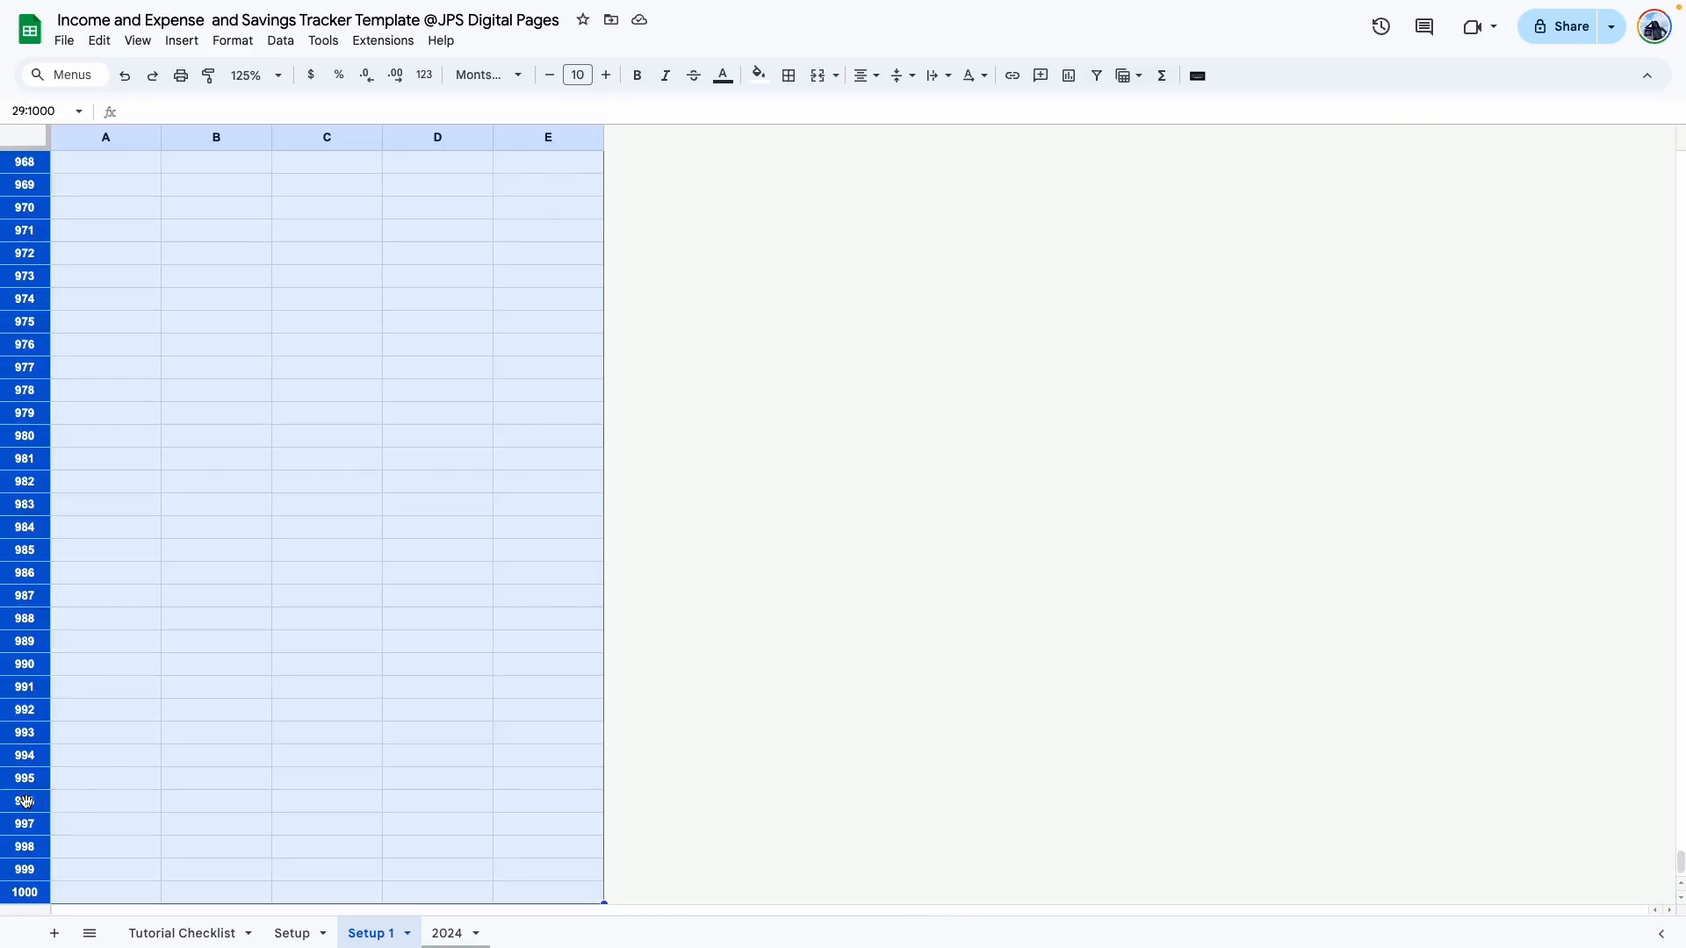
right_click(26, 338)
click(116, 541)
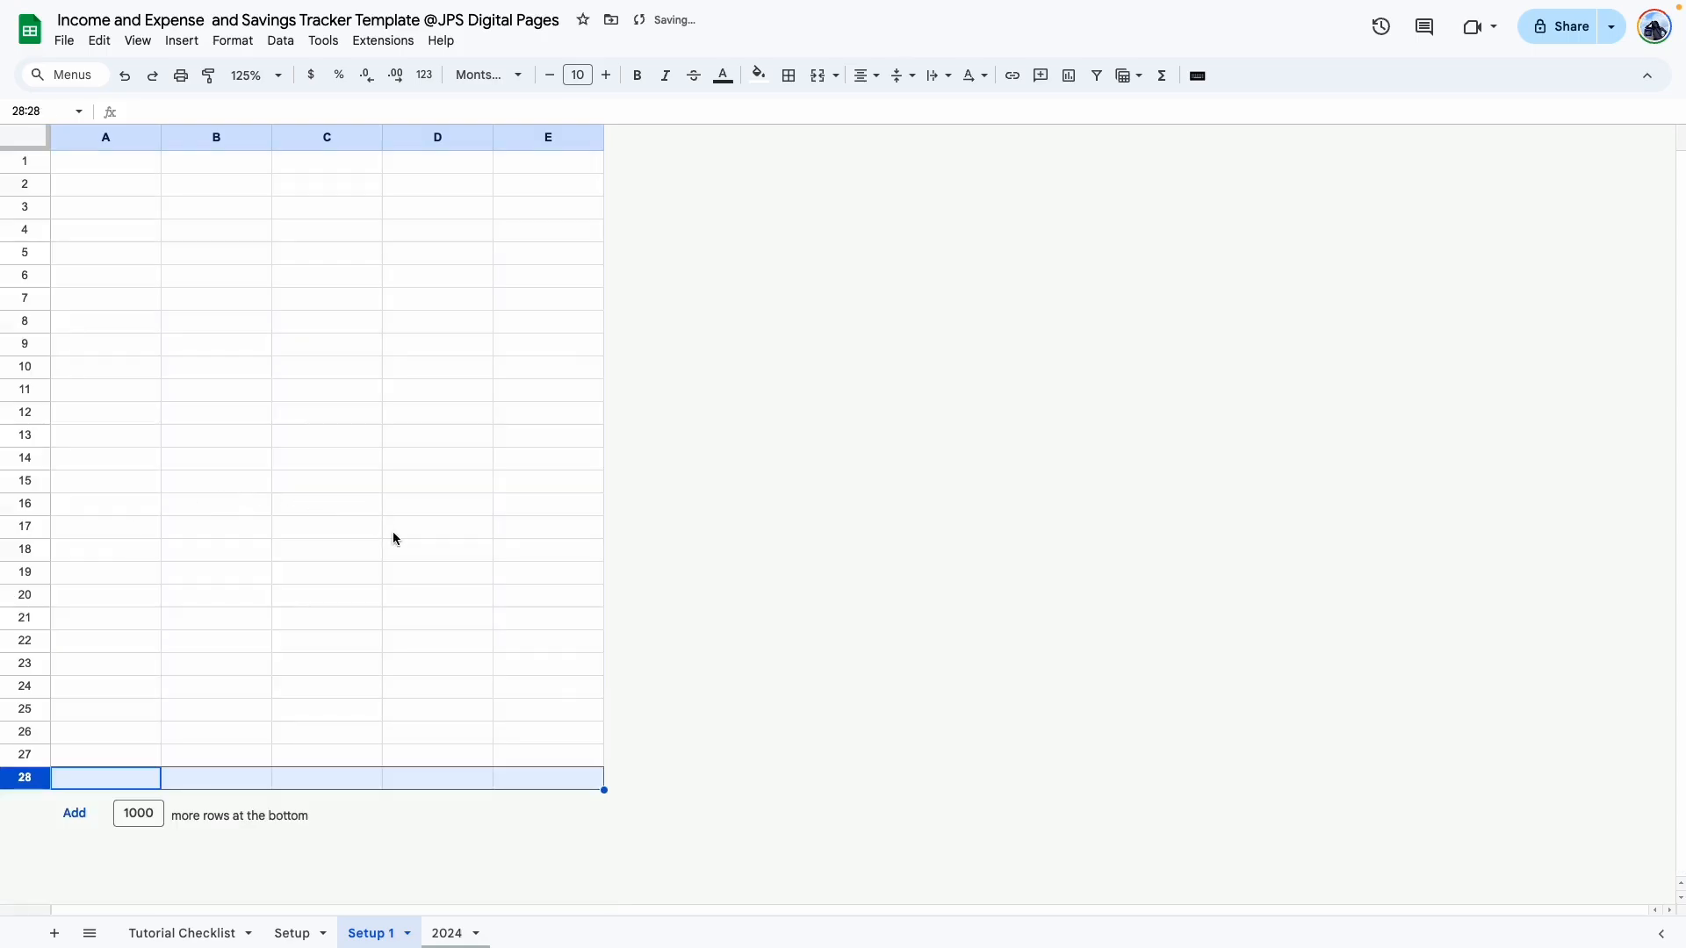
Step: Set the height of rows 1 to 28 to 40 pixels
key(super+a)
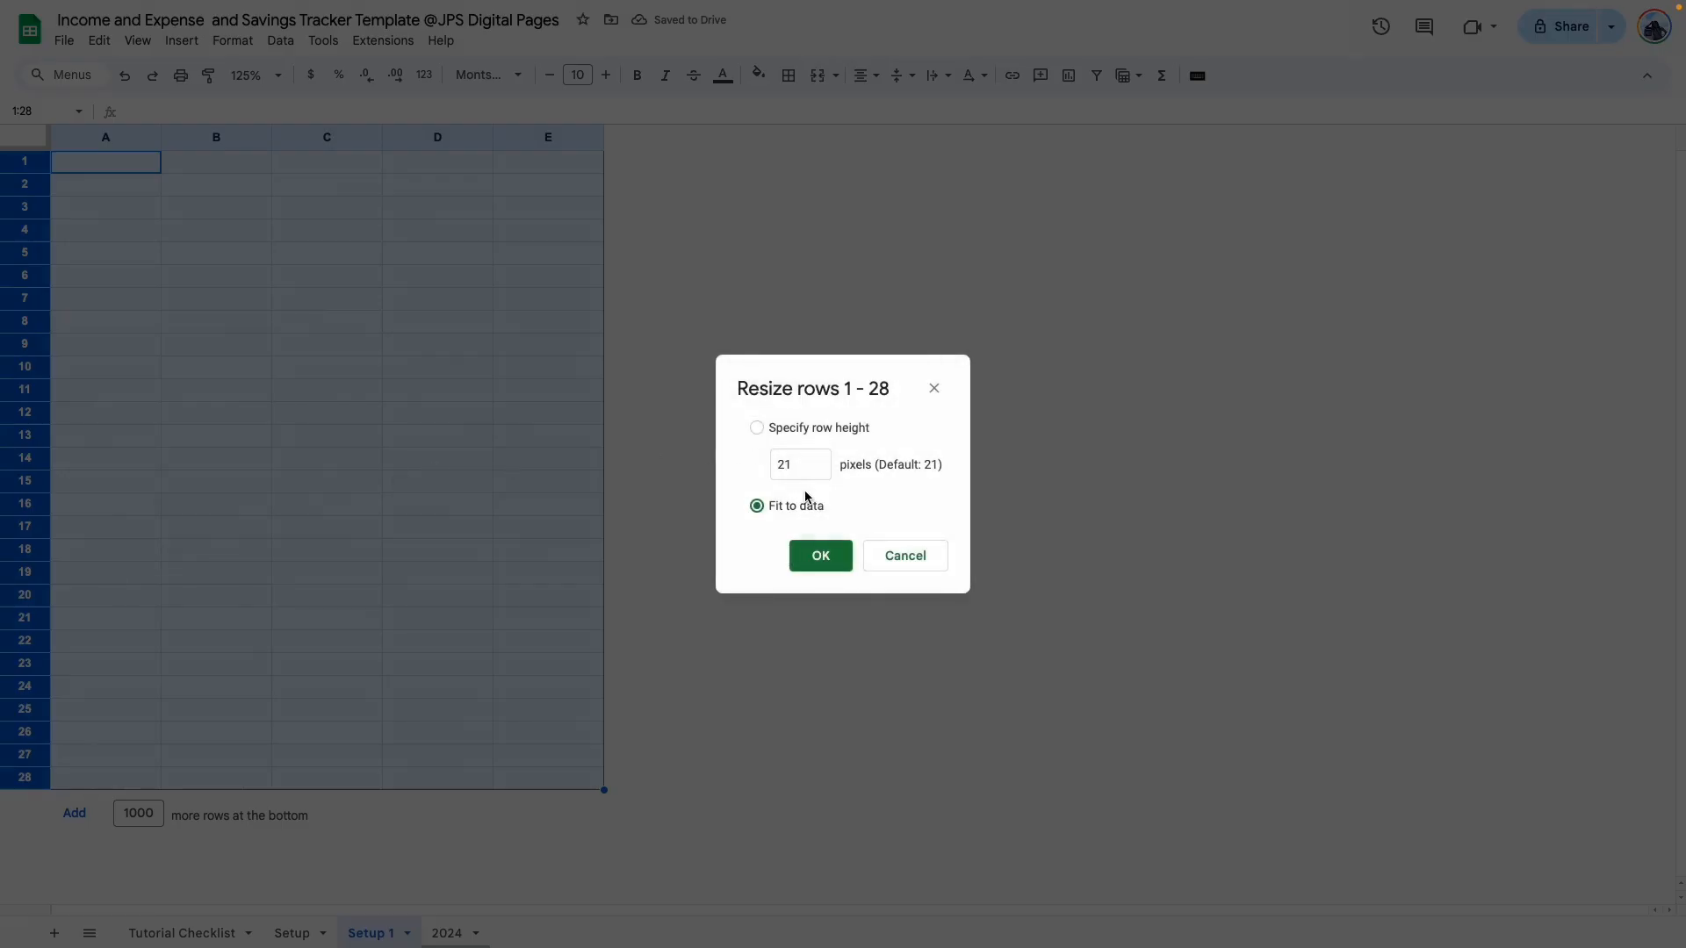
double_click(794, 464)
text(40)
key(Return)
click(448, 329)
Step: Set columns A and E to 40 pixels wide and widen columns B to D equally to about double
click(88, 139)
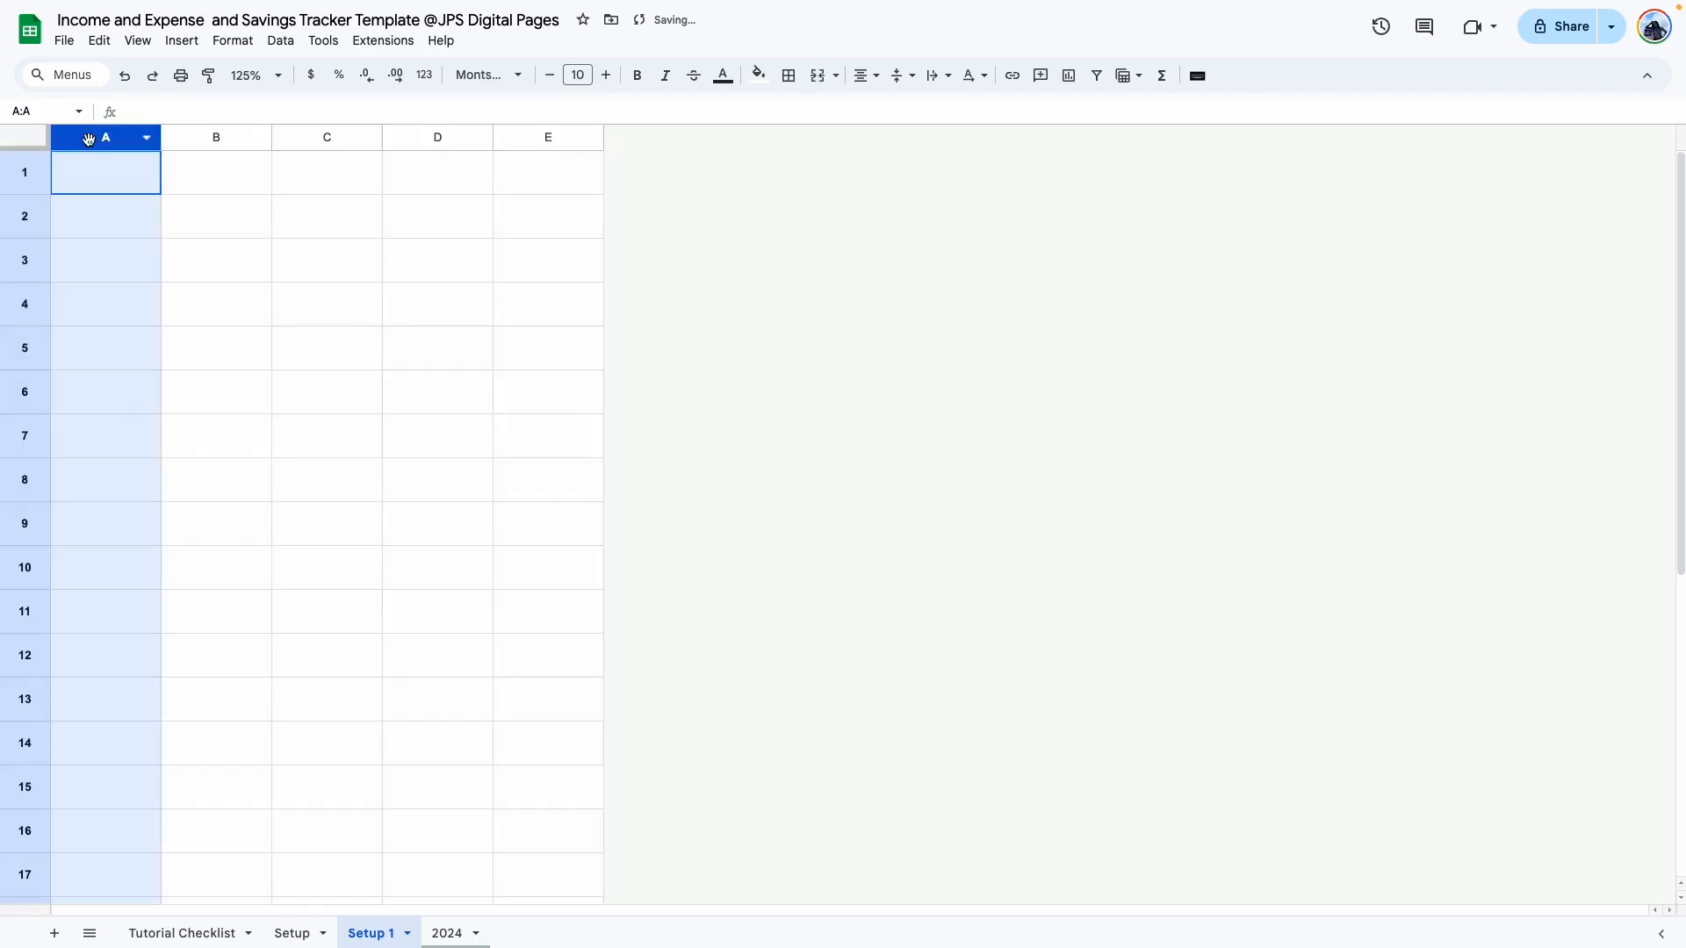
super+click(520, 133)
right_click(520, 133)
click(632, 229)
text(40)
key(Return)
click(449, 348)
drag(165, 148, 386, 137)
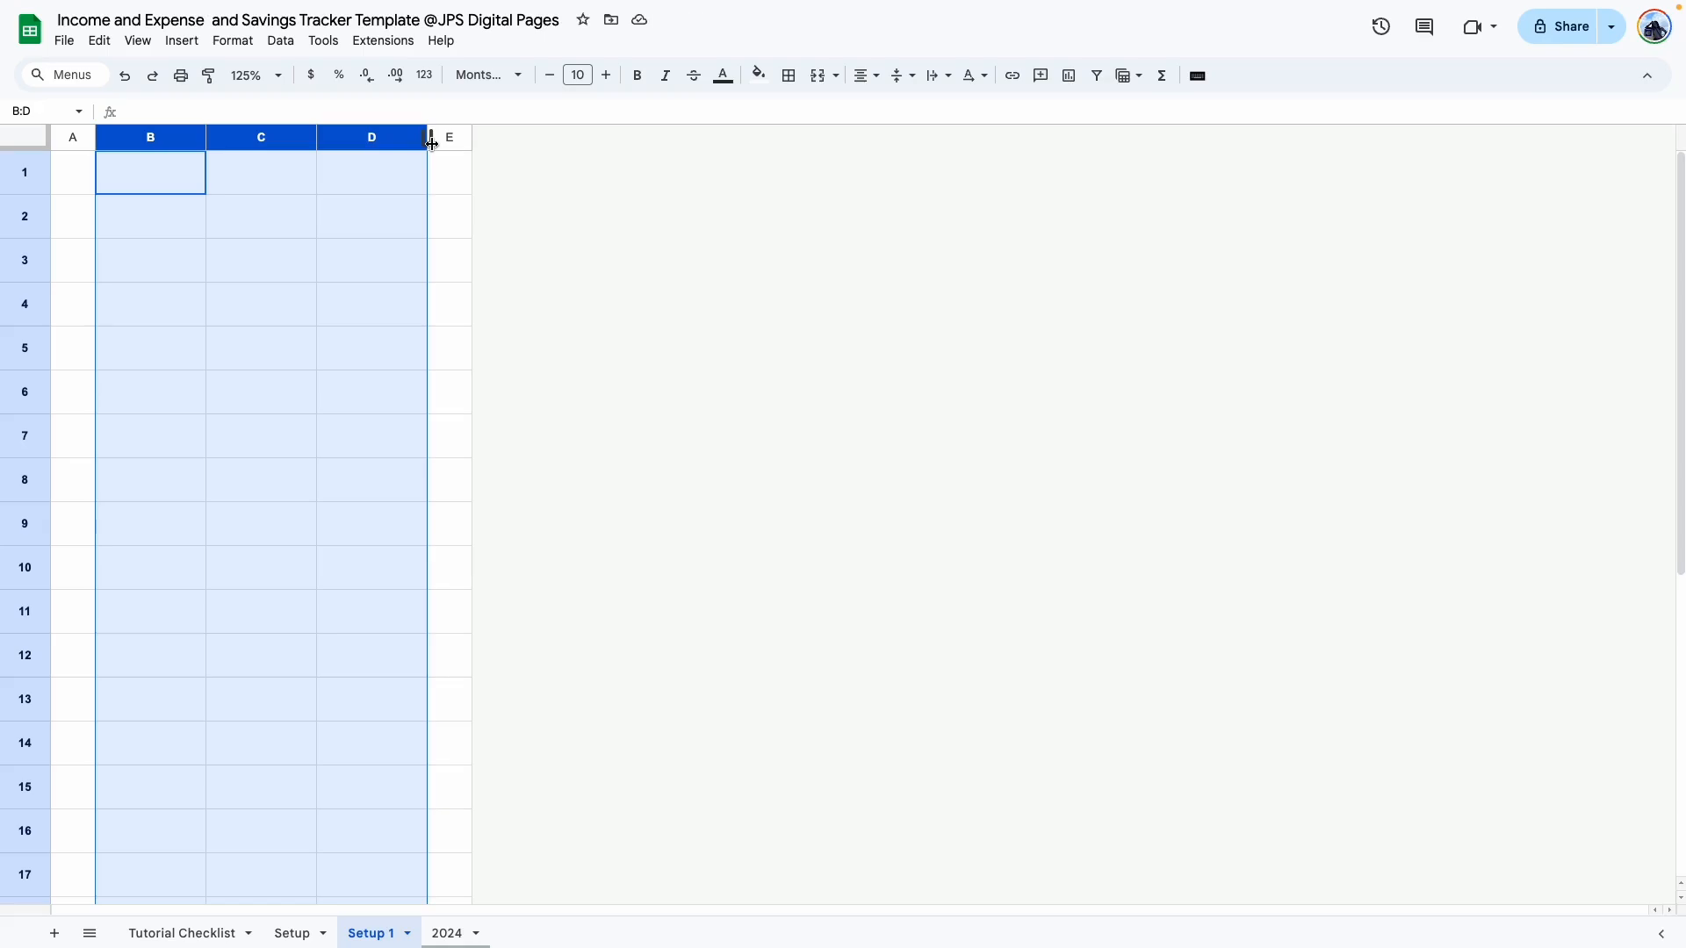
drag(431, 143, 509, 143)
Step: Add an outer border around the header cells B2:D2
drag(206, 216, 654, 216)
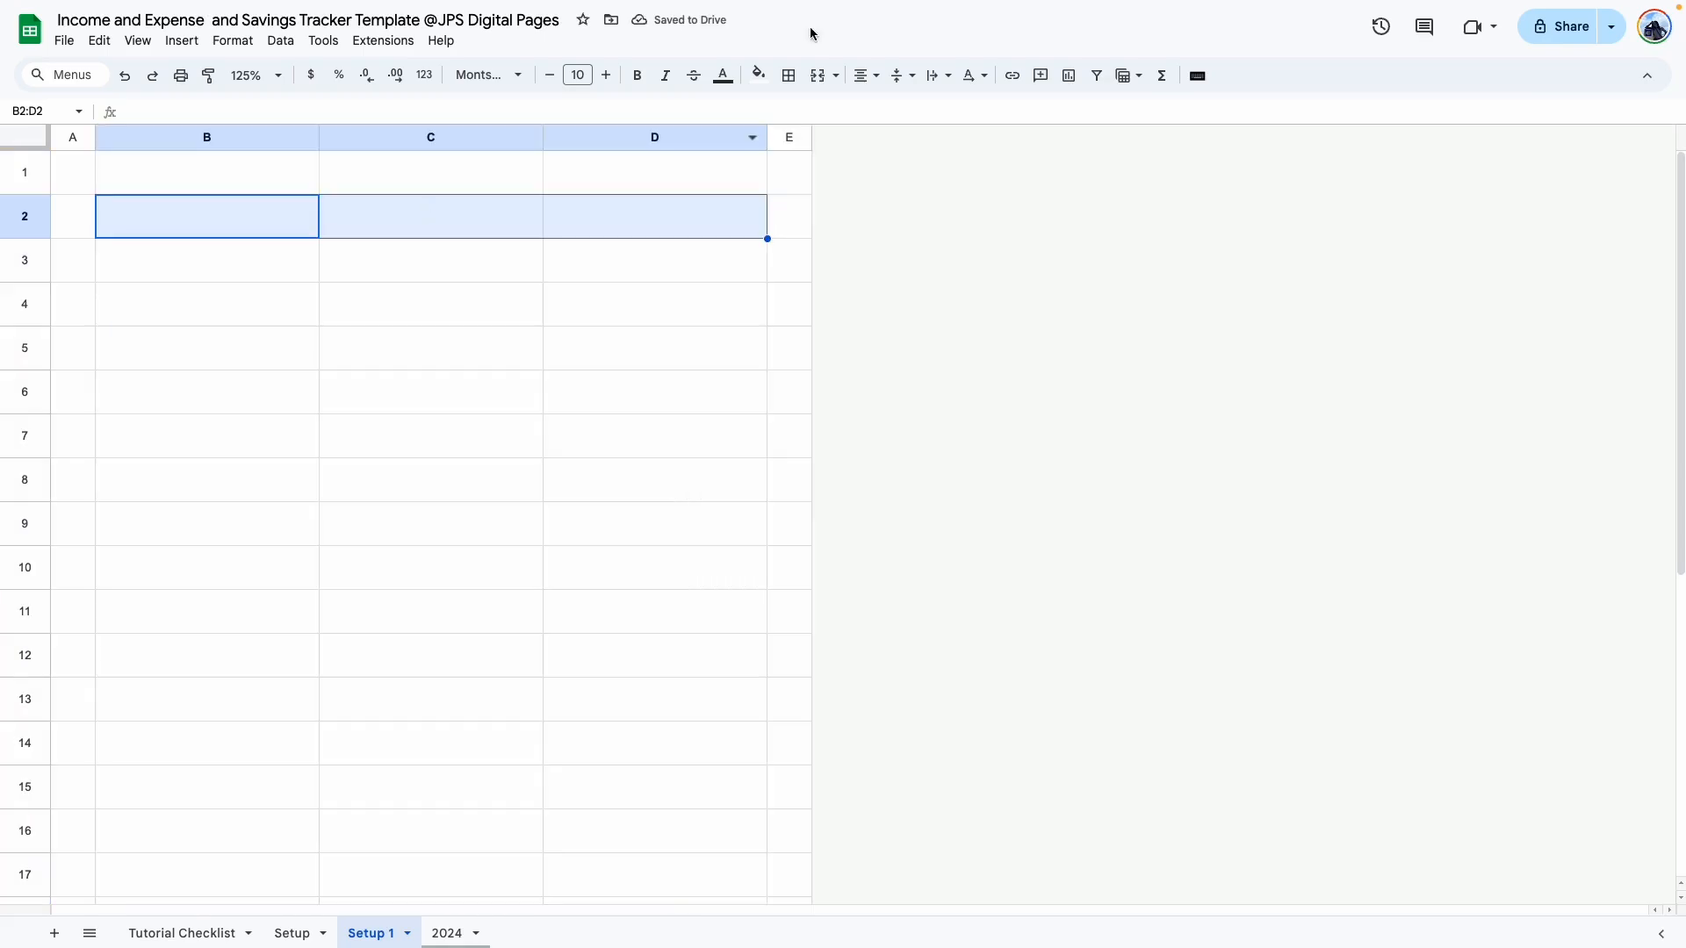
click(788, 75)
click(917, 113)
click(430, 348)
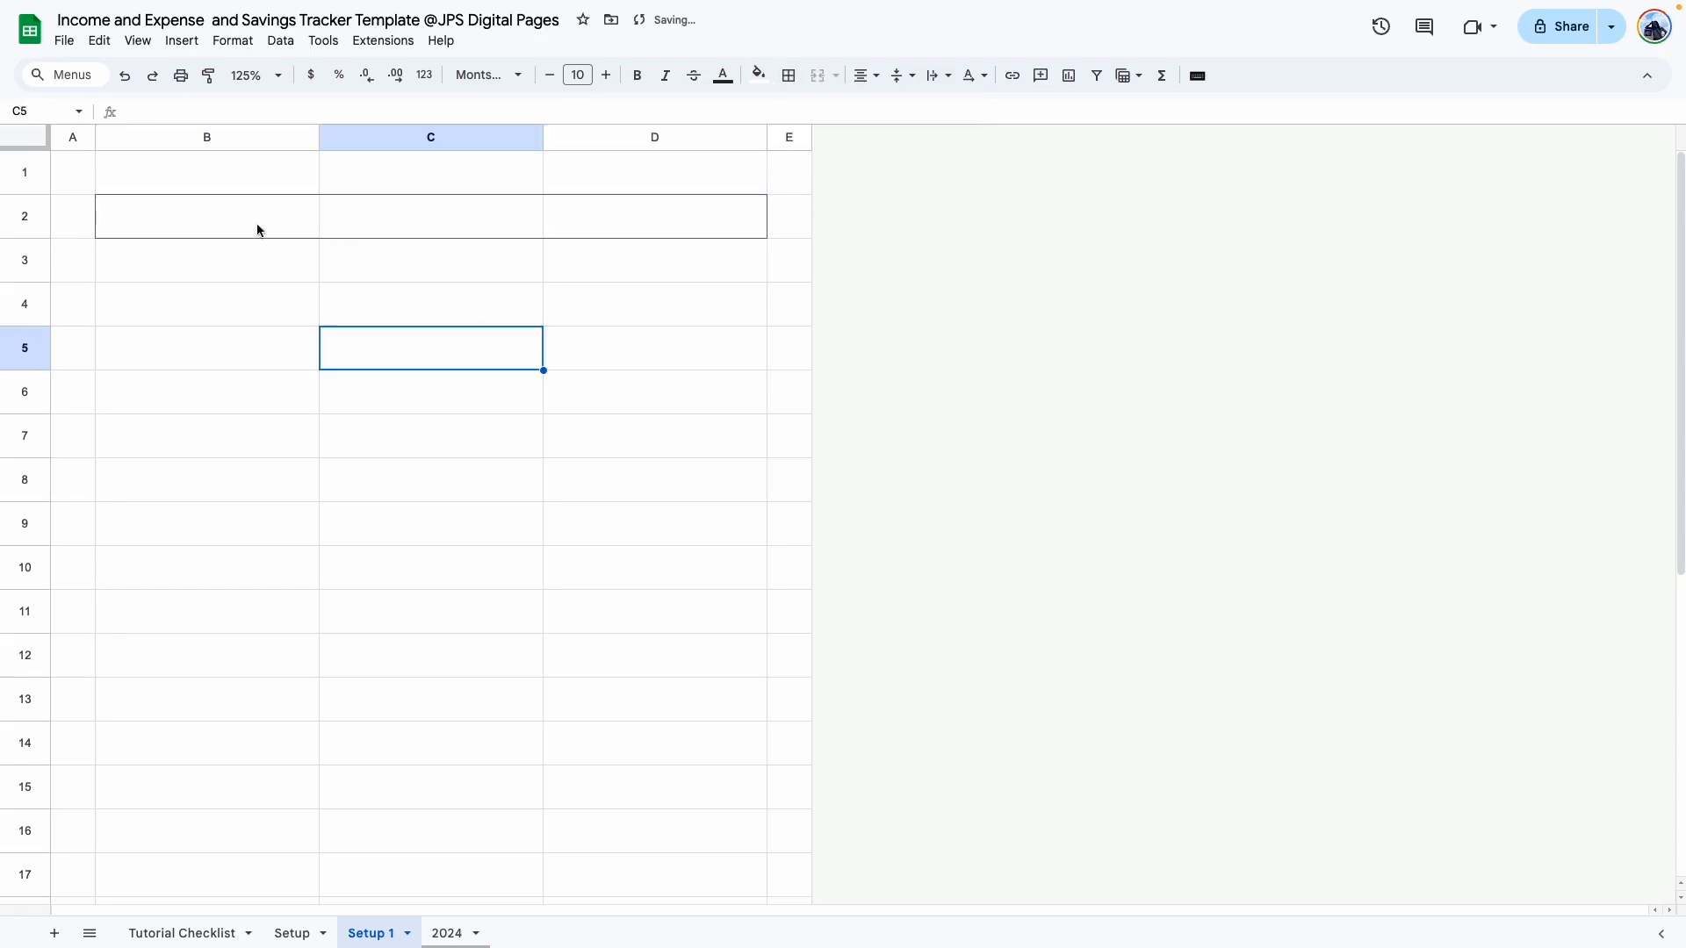
Step: Add an outer border around the whole table range B2:D27
drag(176, 219, 186, 933)
drag(186, 933, 655, 869)
scroll(655, 790, up, 10)
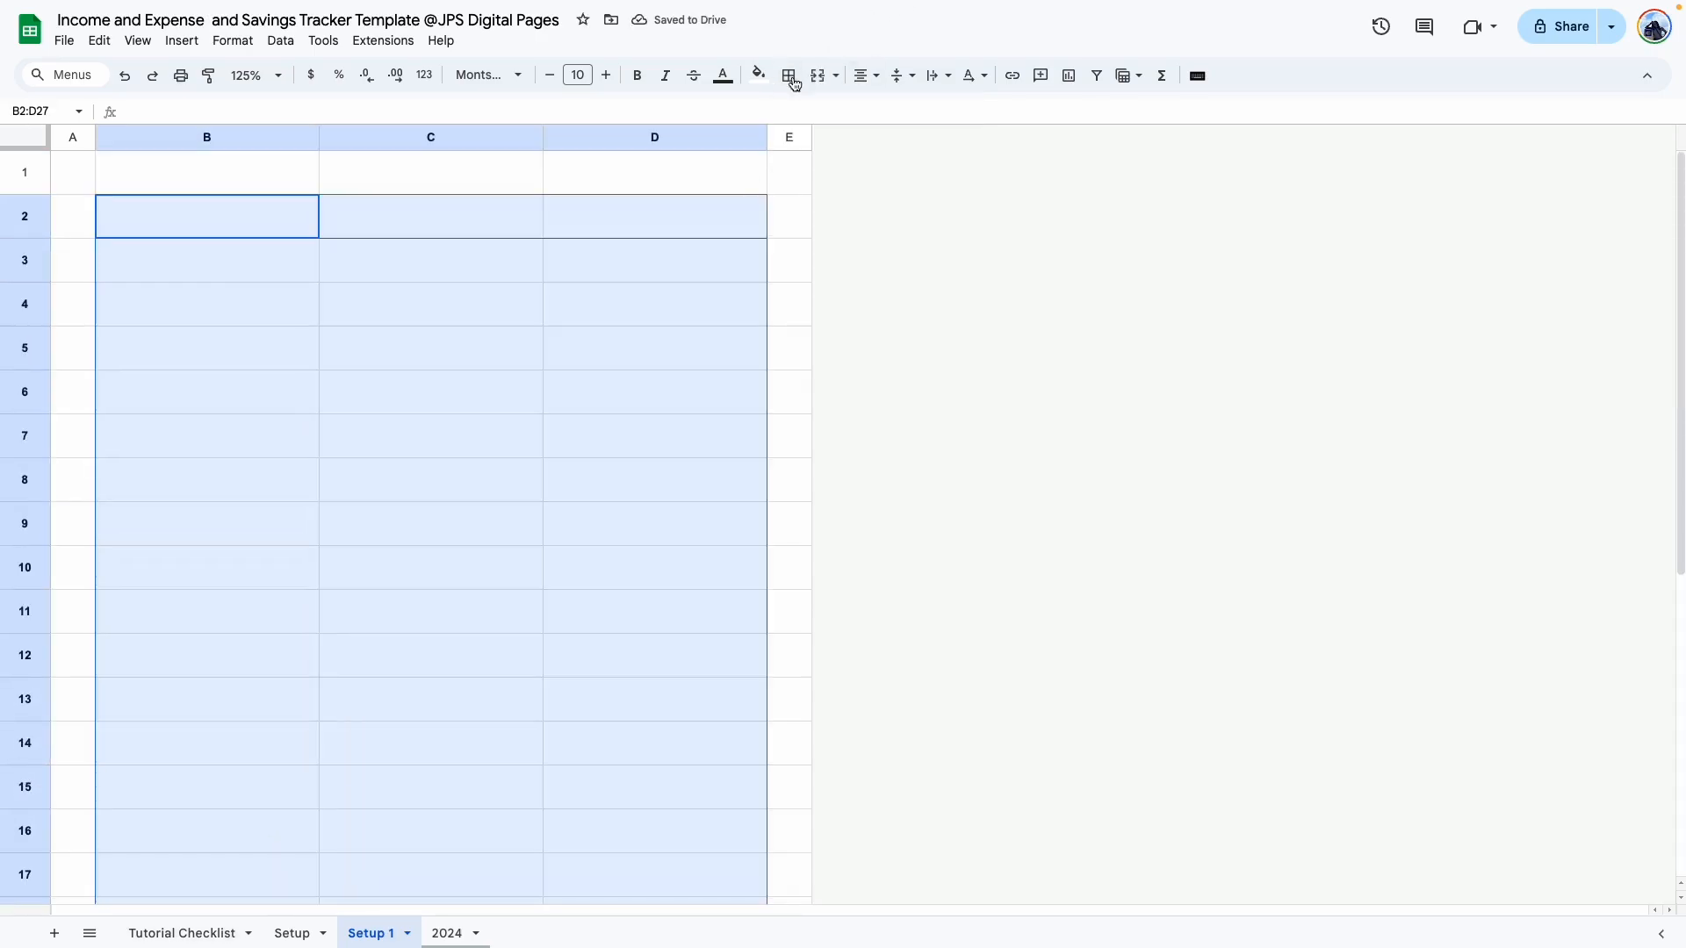
click(789, 78)
click(918, 113)
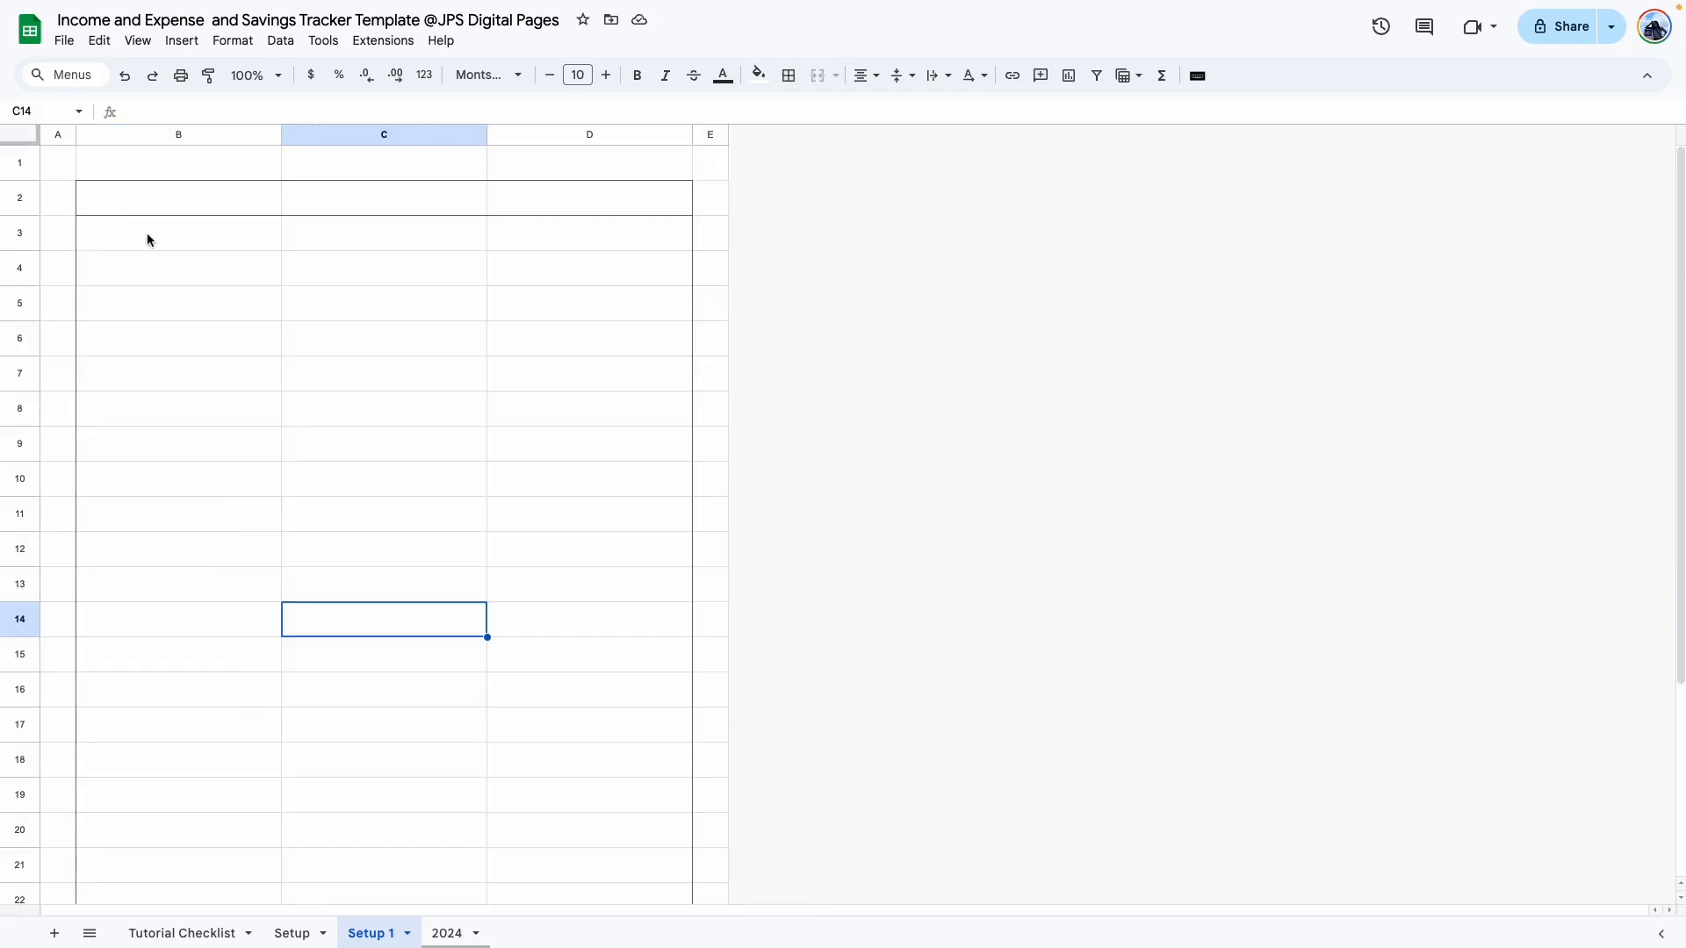
Step: Apply gray dotted inner borders to the table body B3:D27
drag(146, 237, 584, 792)
scroll(576, 588, up, 3)
click(789, 75)
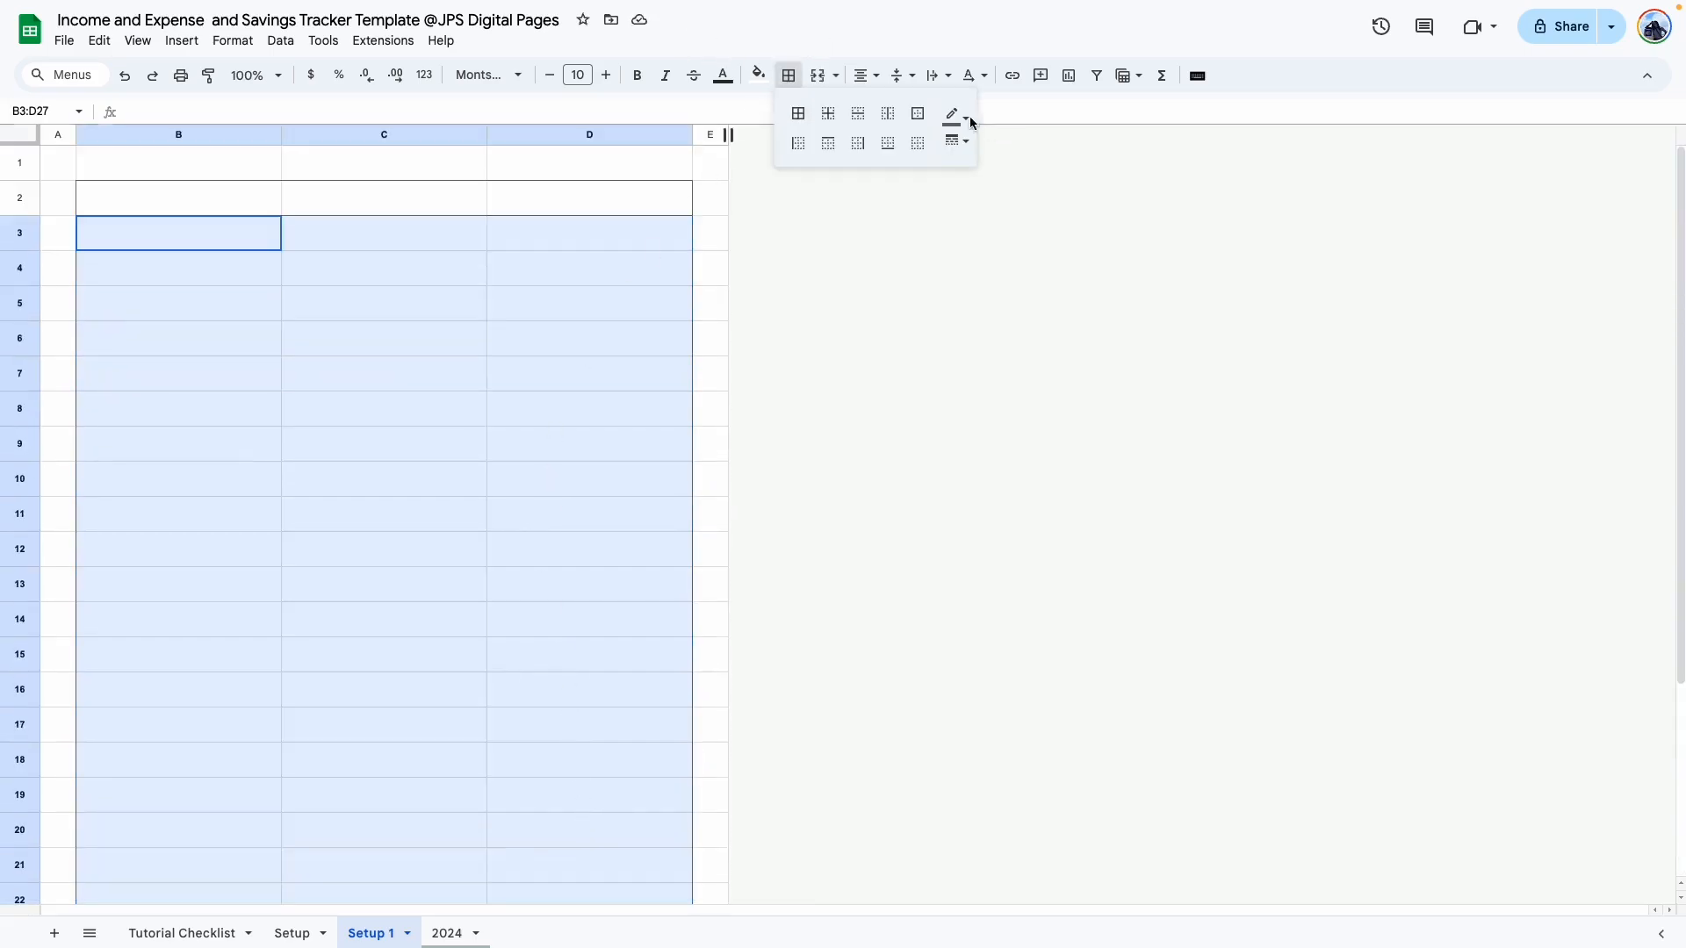
click(955, 117)
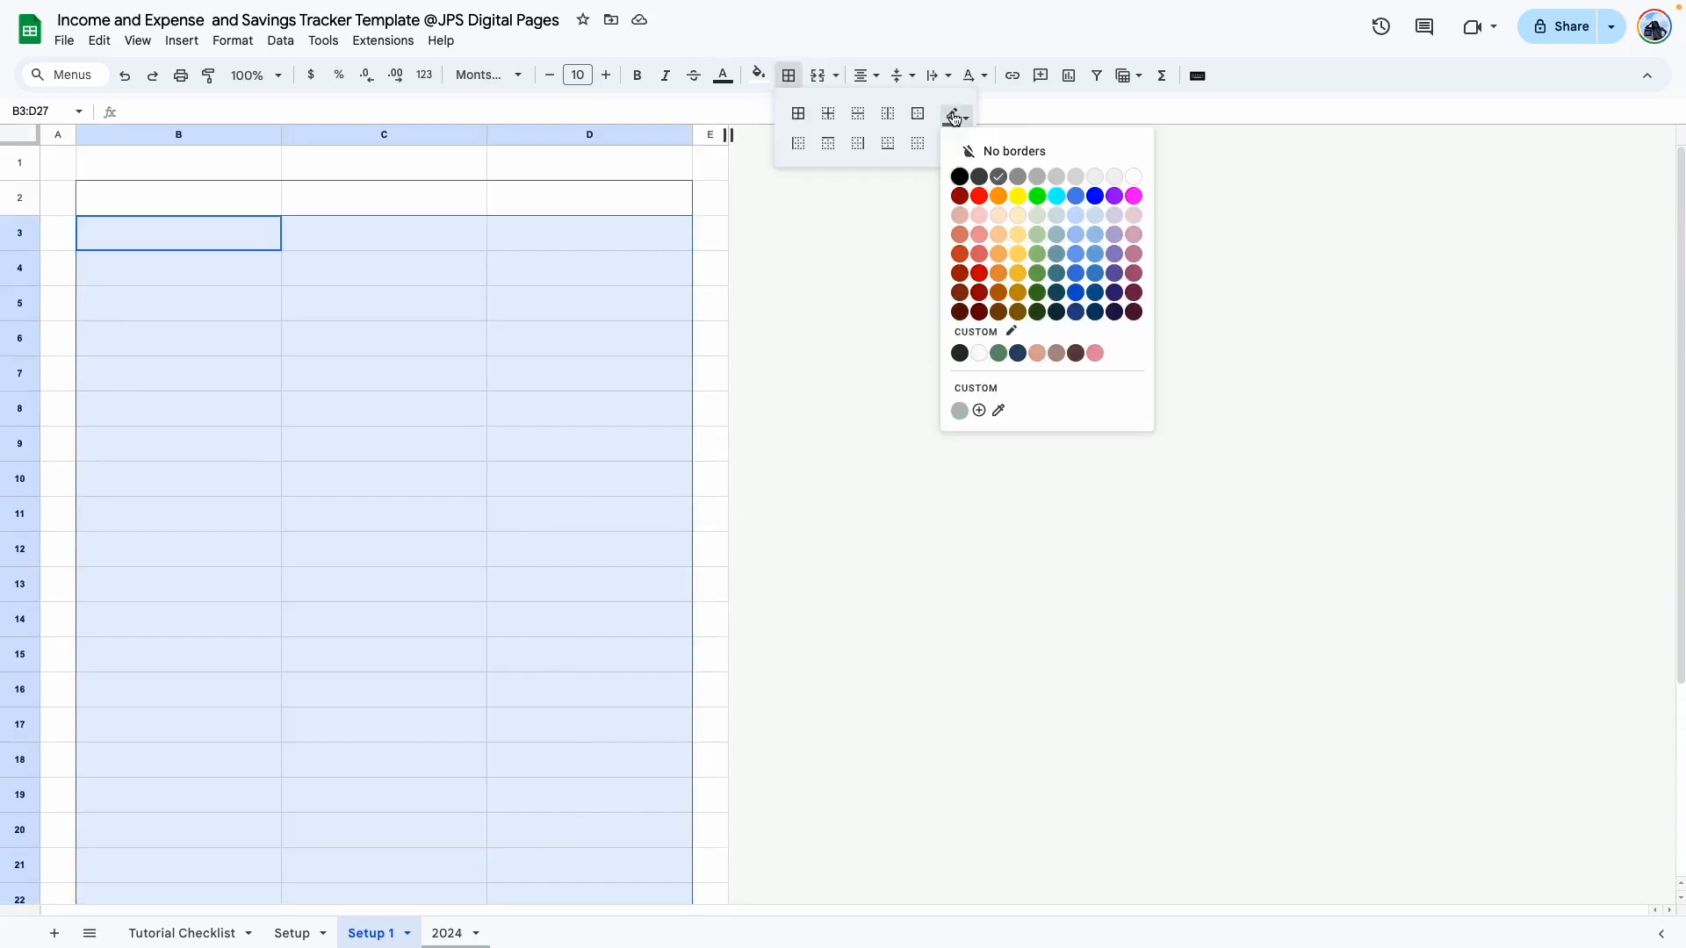
click(1040, 183)
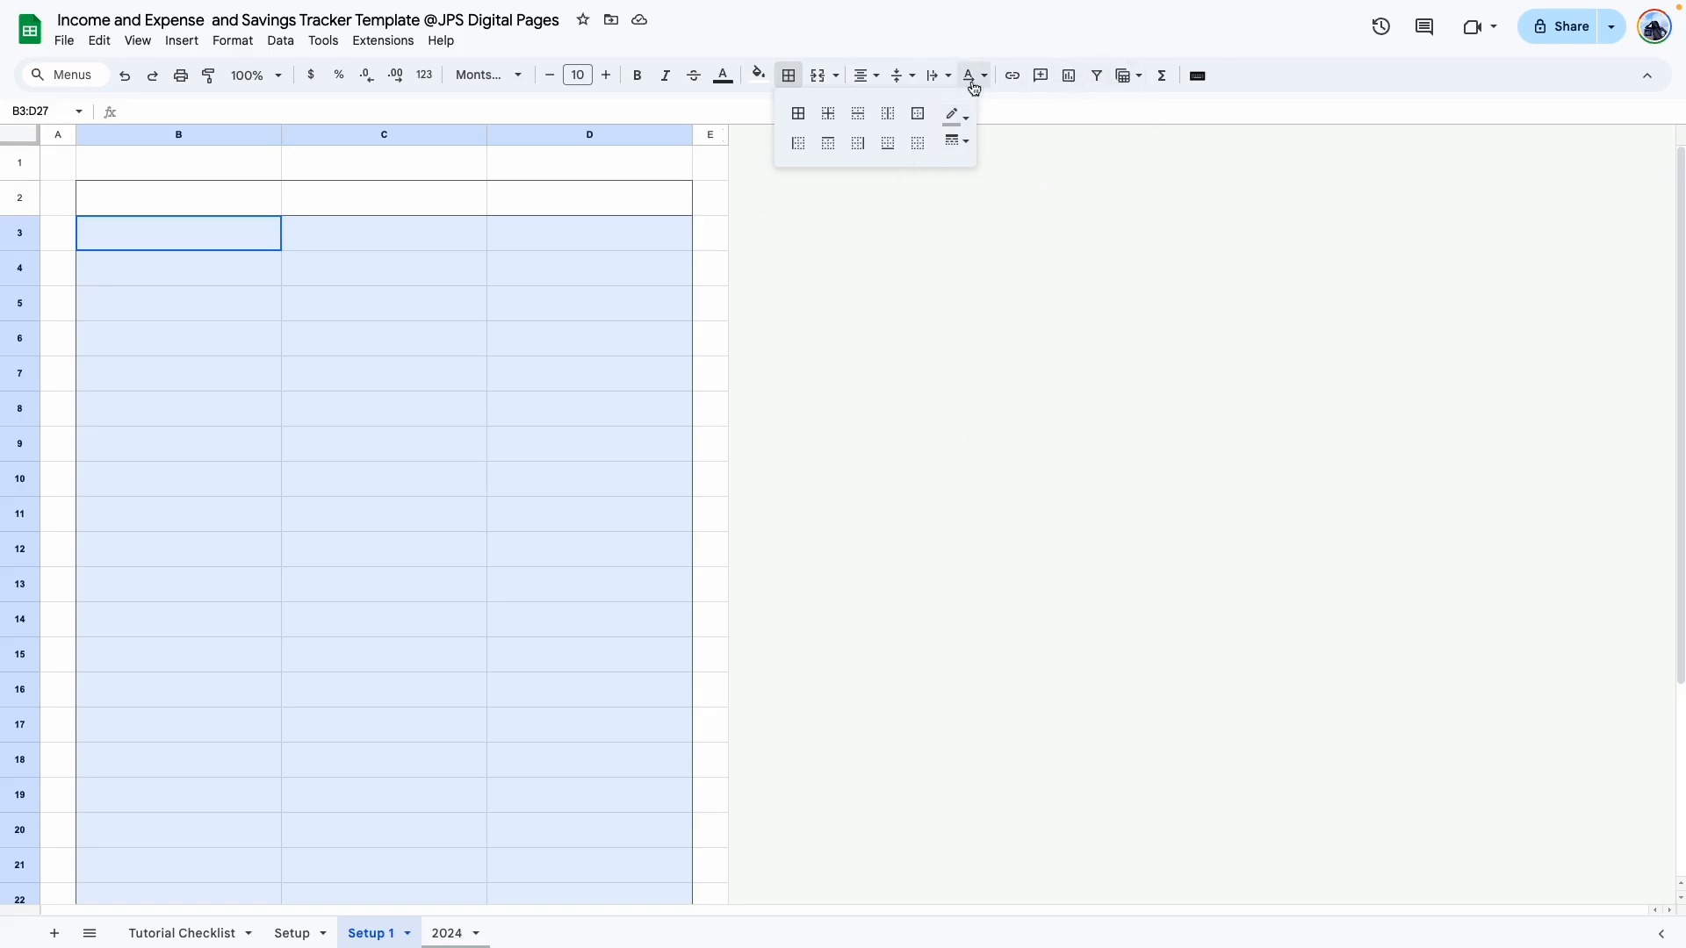
click(962, 145)
click(1003, 255)
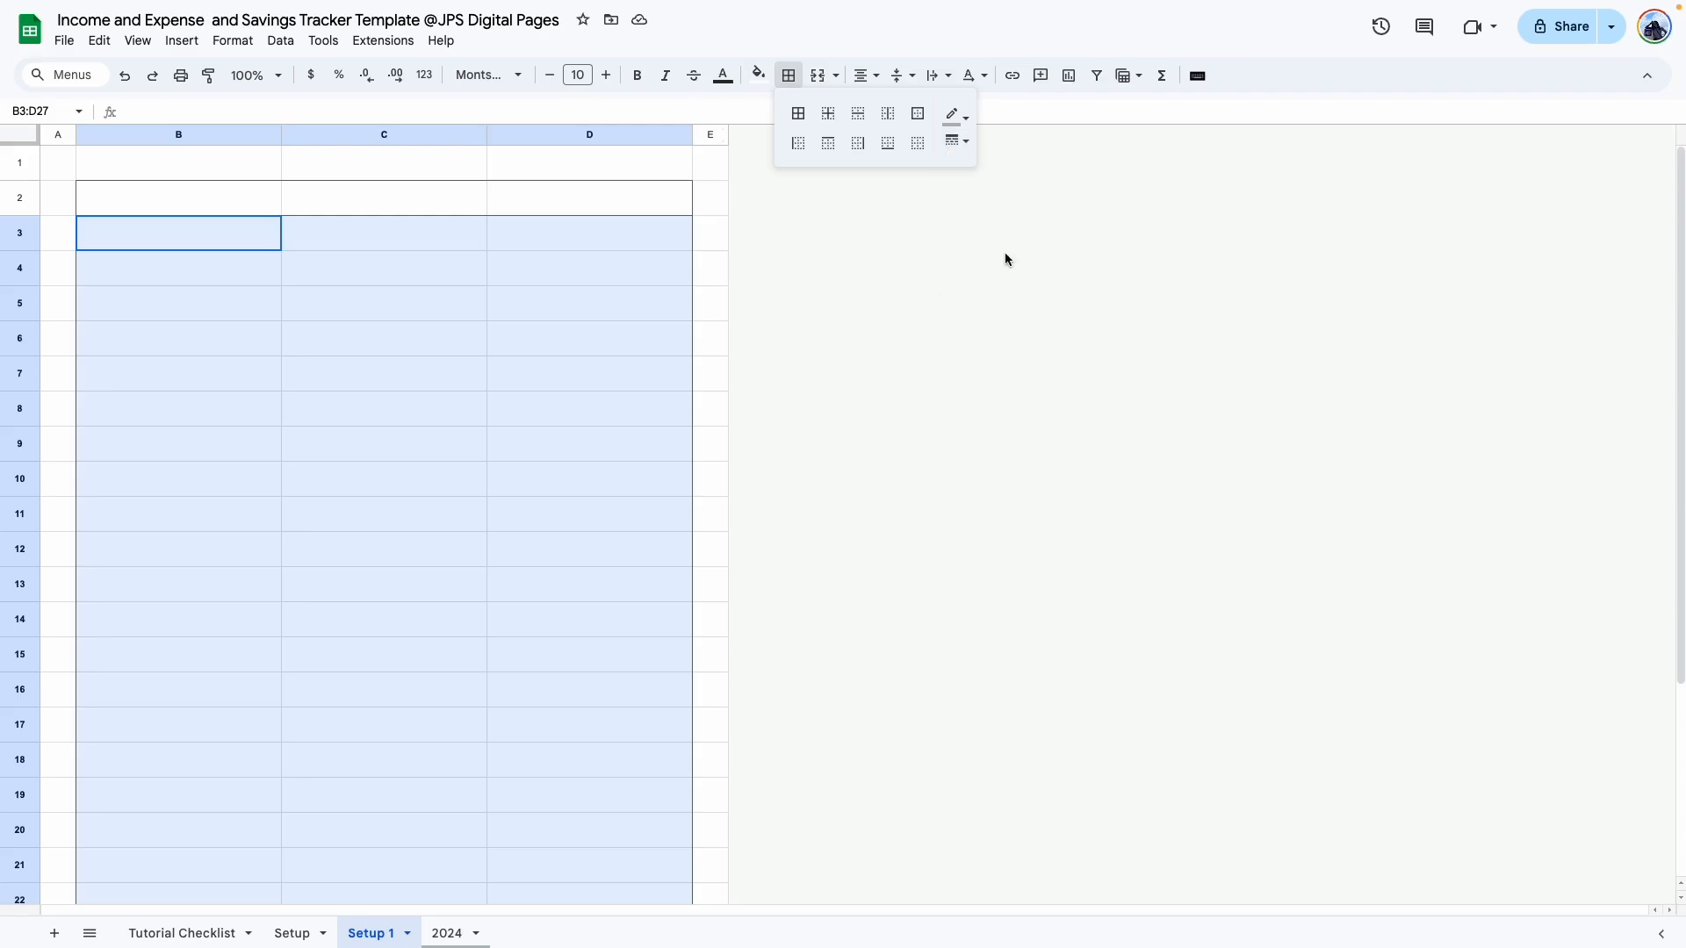
click(829, 115)
click(537, 405)
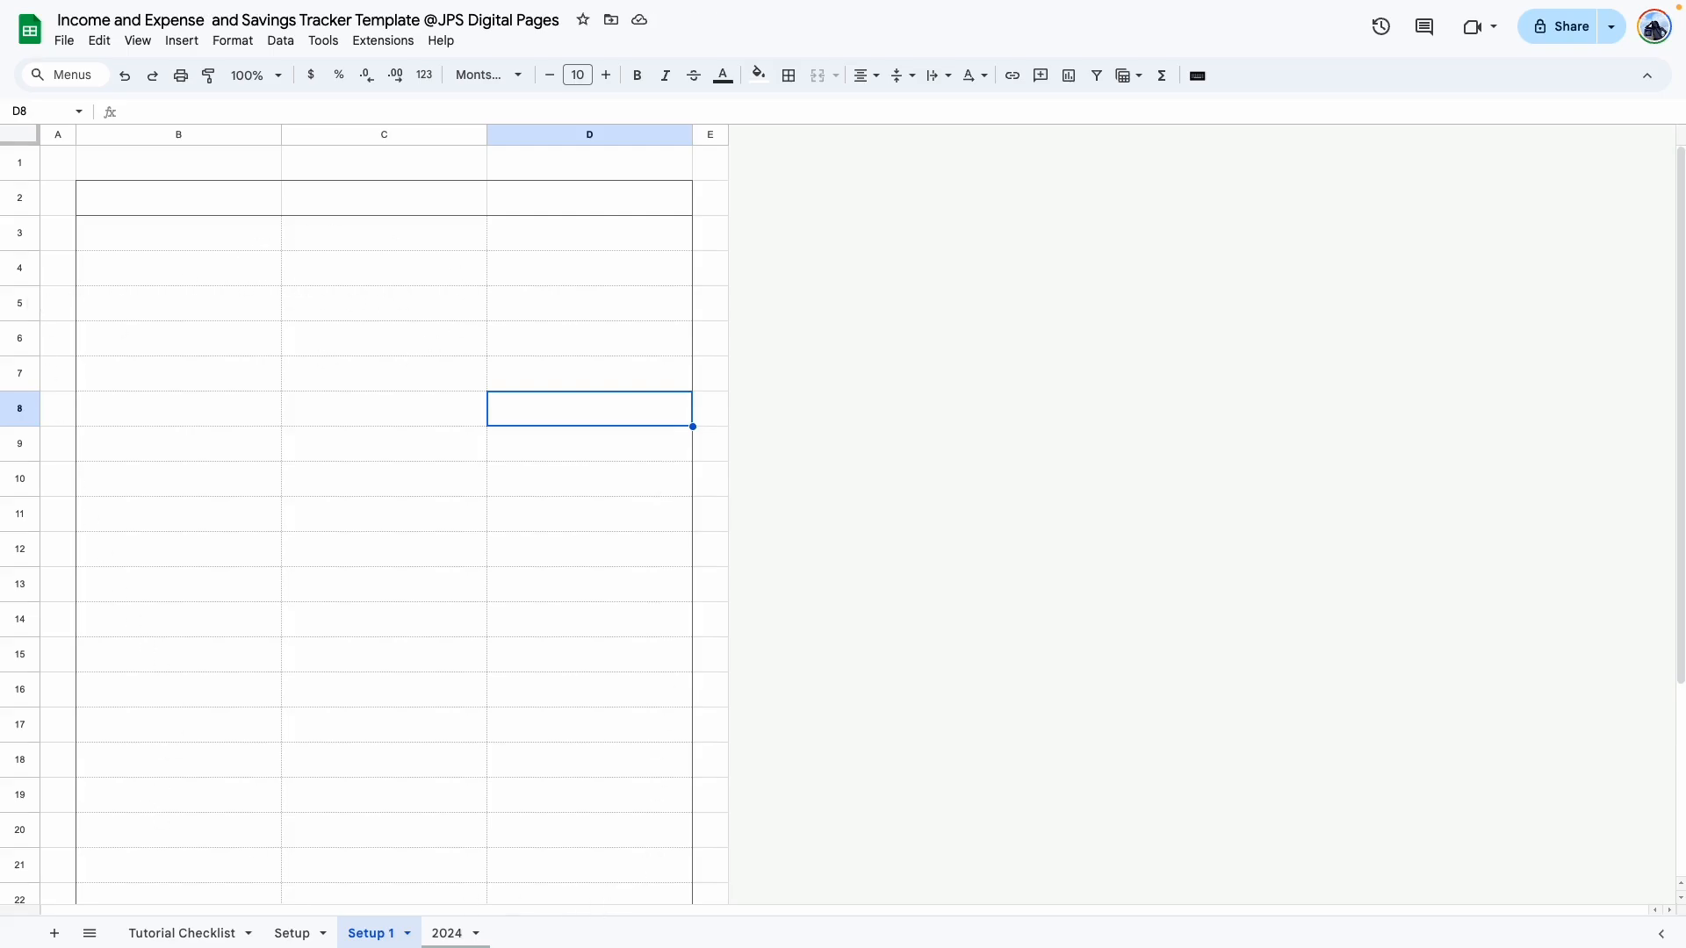
Step: Hide the gridlines on the Setup 1 sheet
click(138, 41)
mouse_move(168, 71)
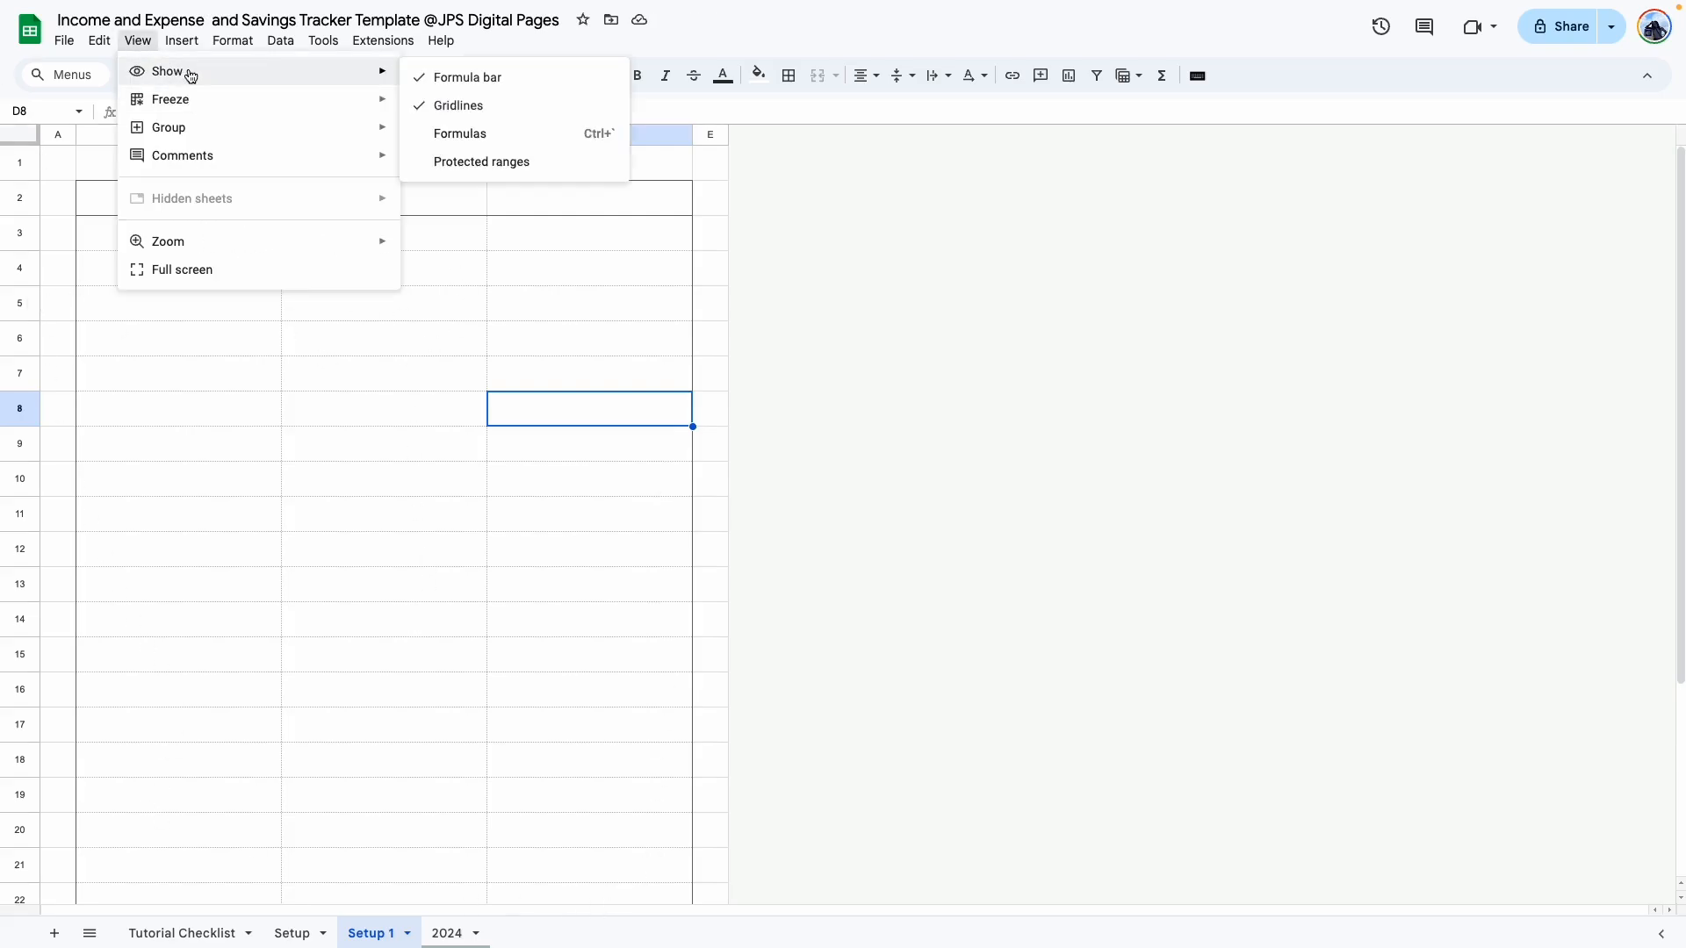
click(488, 109)
click(929, 408)
scroll(359, 460, down, 3)
scroll(360, 454, up, 3)
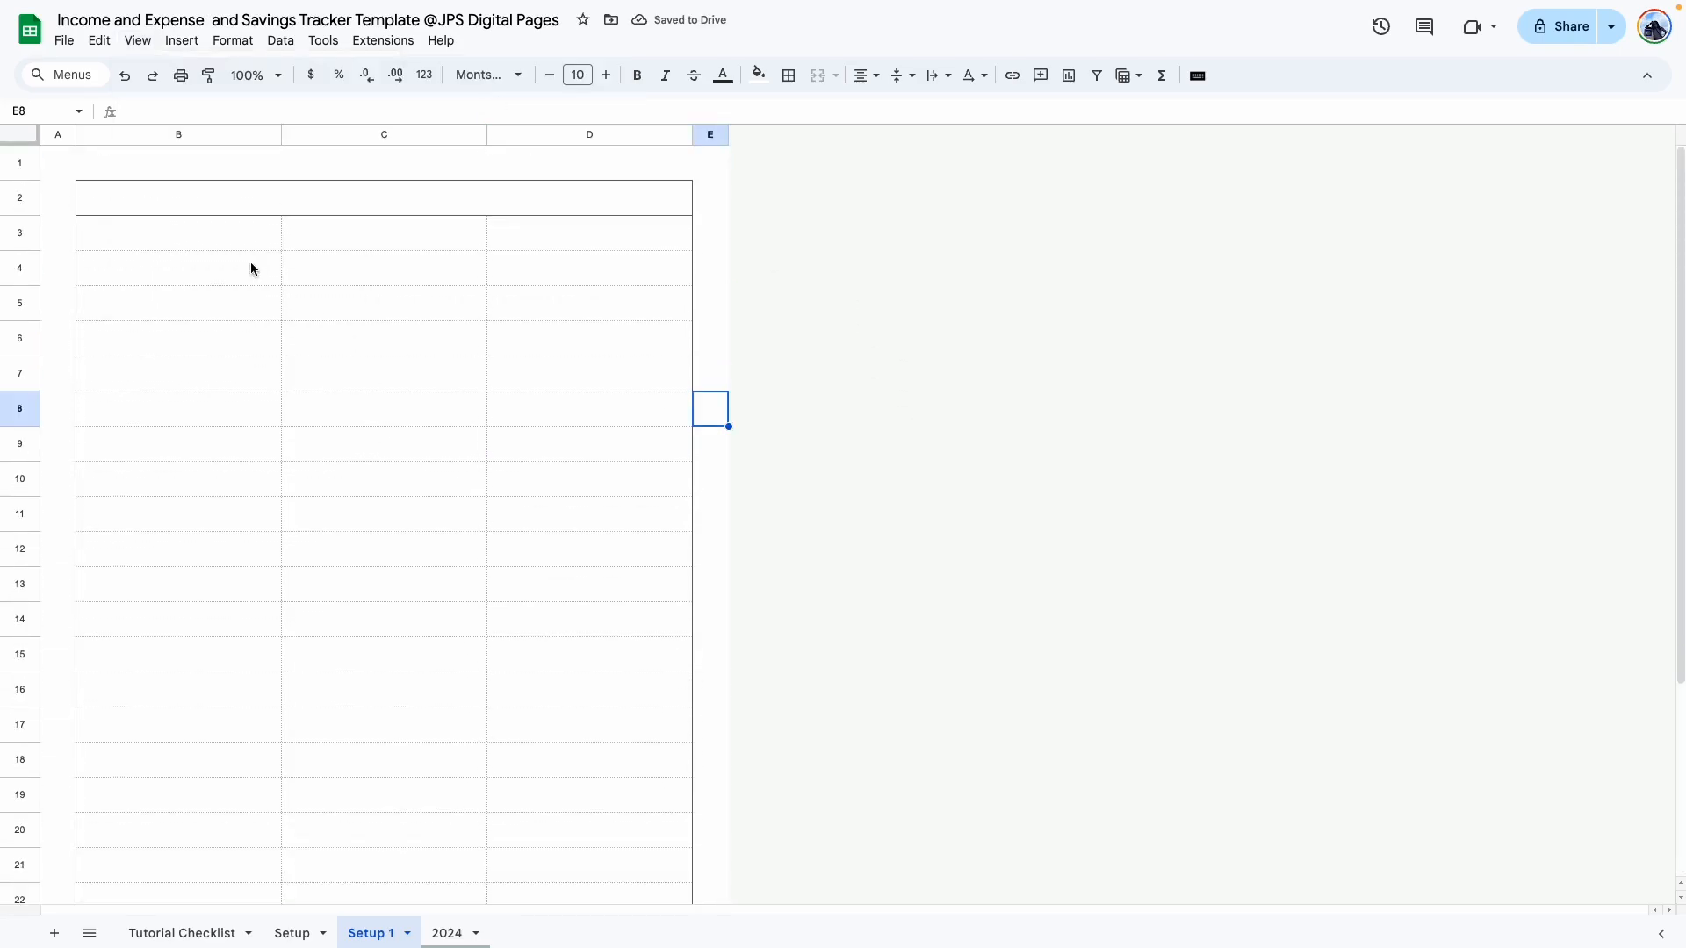
Step: Enter the column headers Income, Expenses and Savings in cells B2, C2 and D2
click(140, 211)
text(Income)
key(Tab)
text(E)
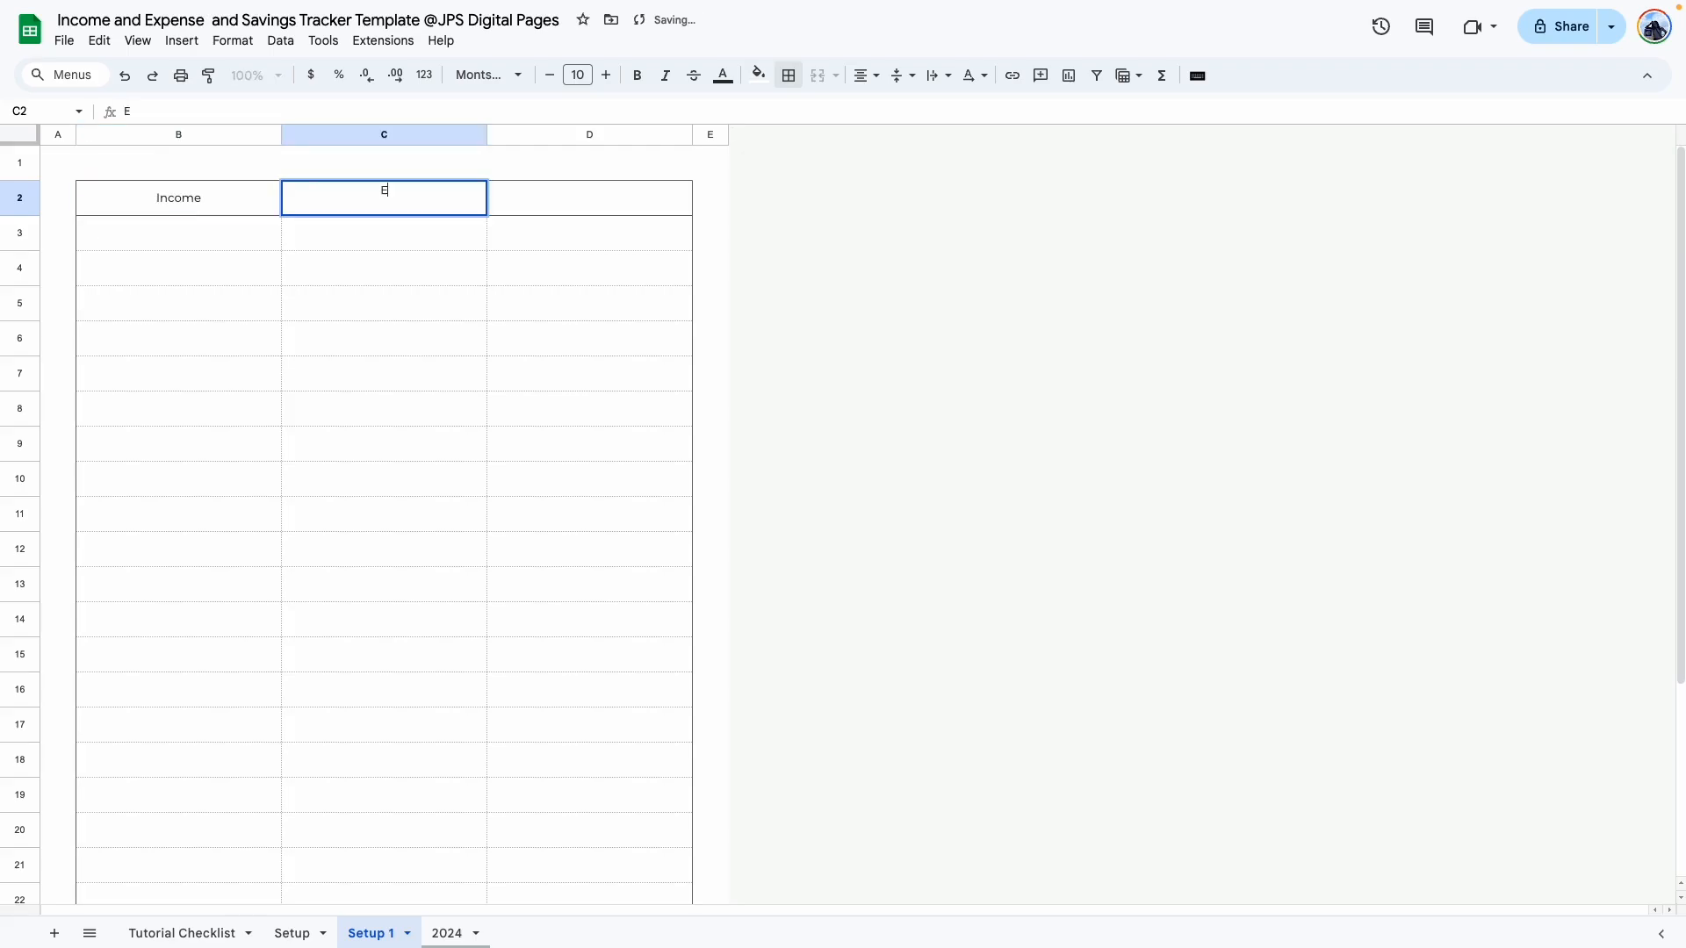
text(xpenses)
key(Tab)
text(Savings)
key(Return)
Step: Fill the Income header light cyan, the Expenses header light red berry and the Savings header light orange
click(228, 204)
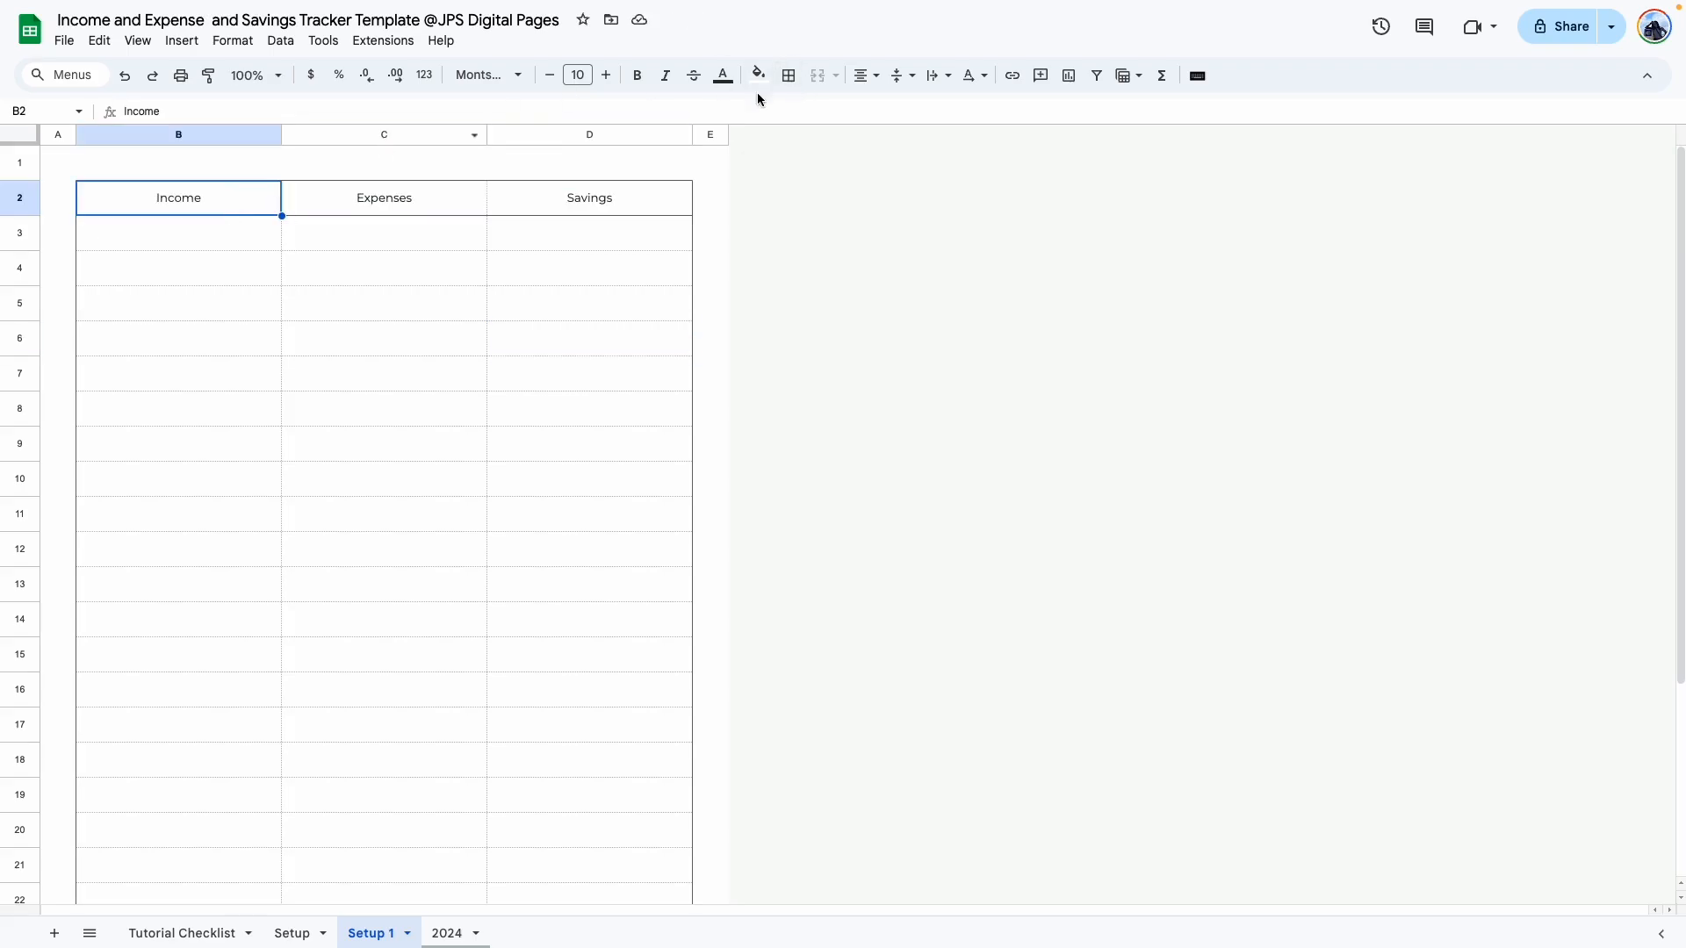
click(757, 75)
click(861, 197)
click(395, 202)
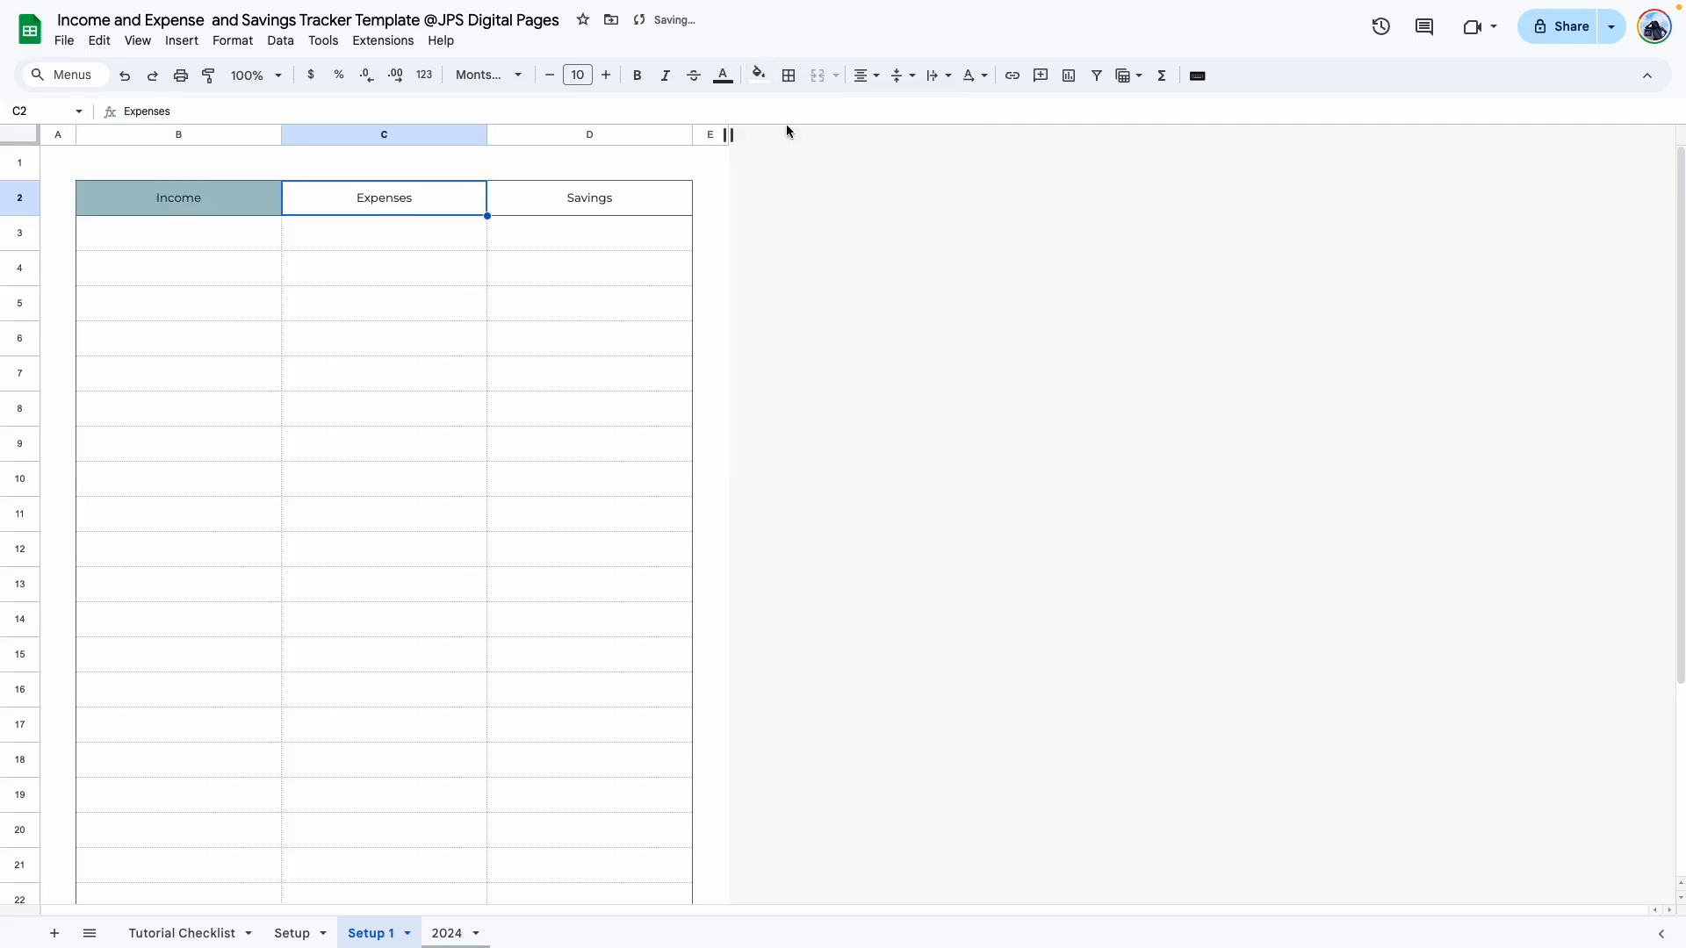
click(759, 75)
click(841, 313)
click(530, 195)
click(759, 76)
click(803, 195)
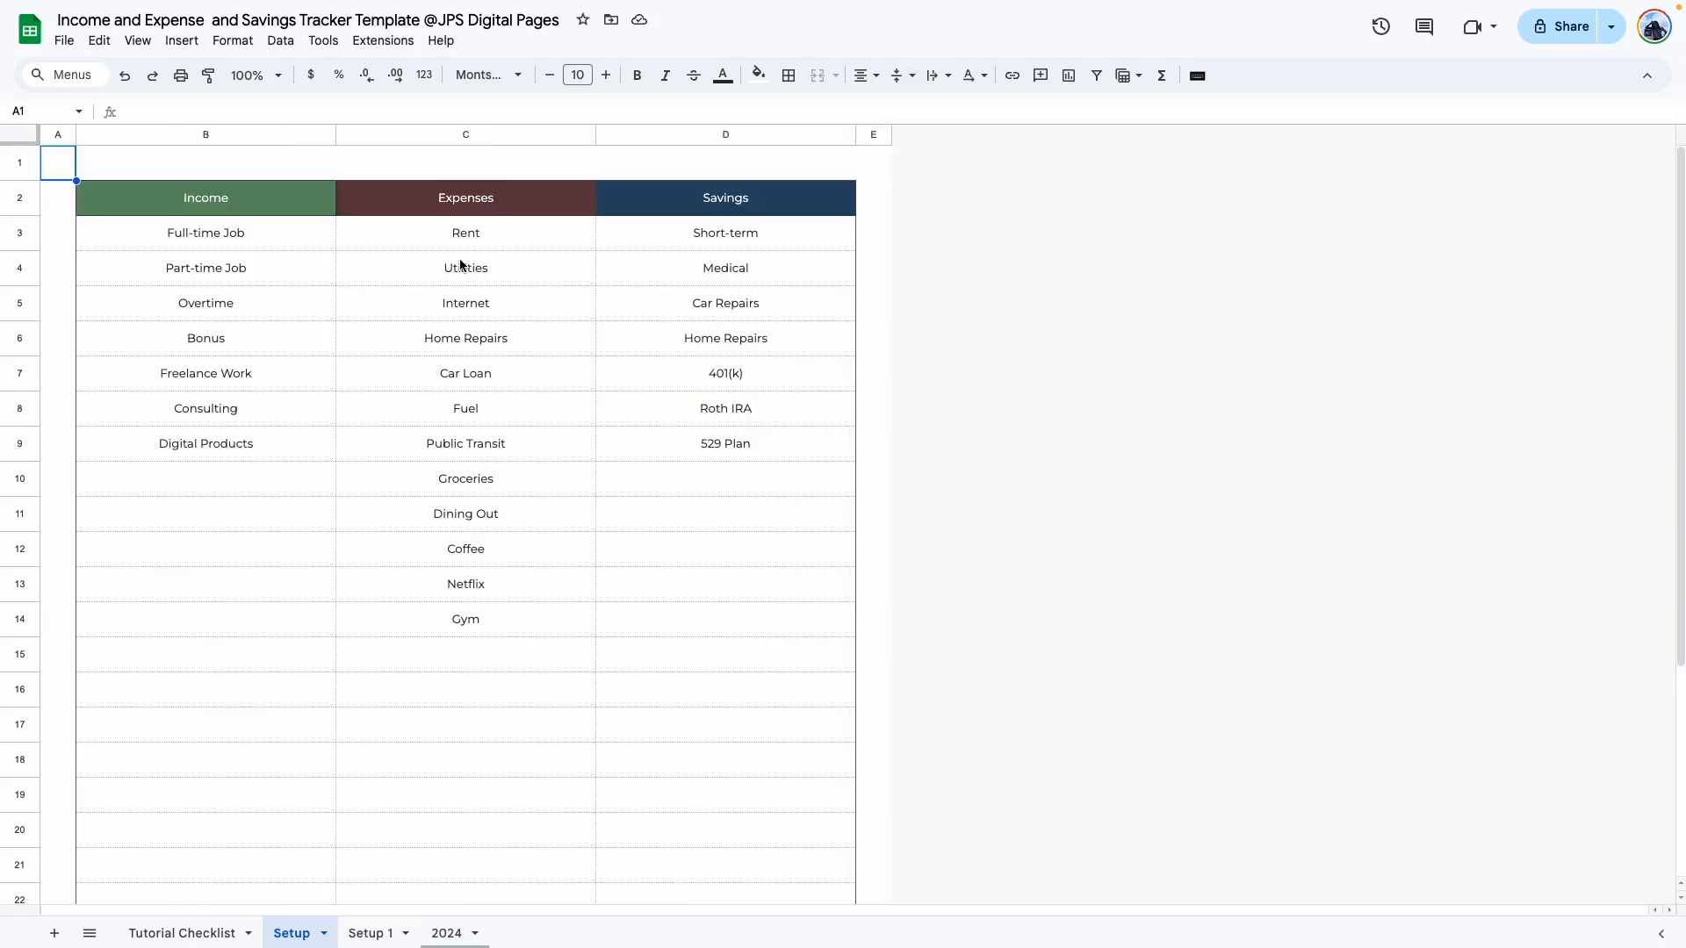
Step: Browse the spreadsheet themes from the Setup sheet and apply the Ocean theme
click(747, 79)
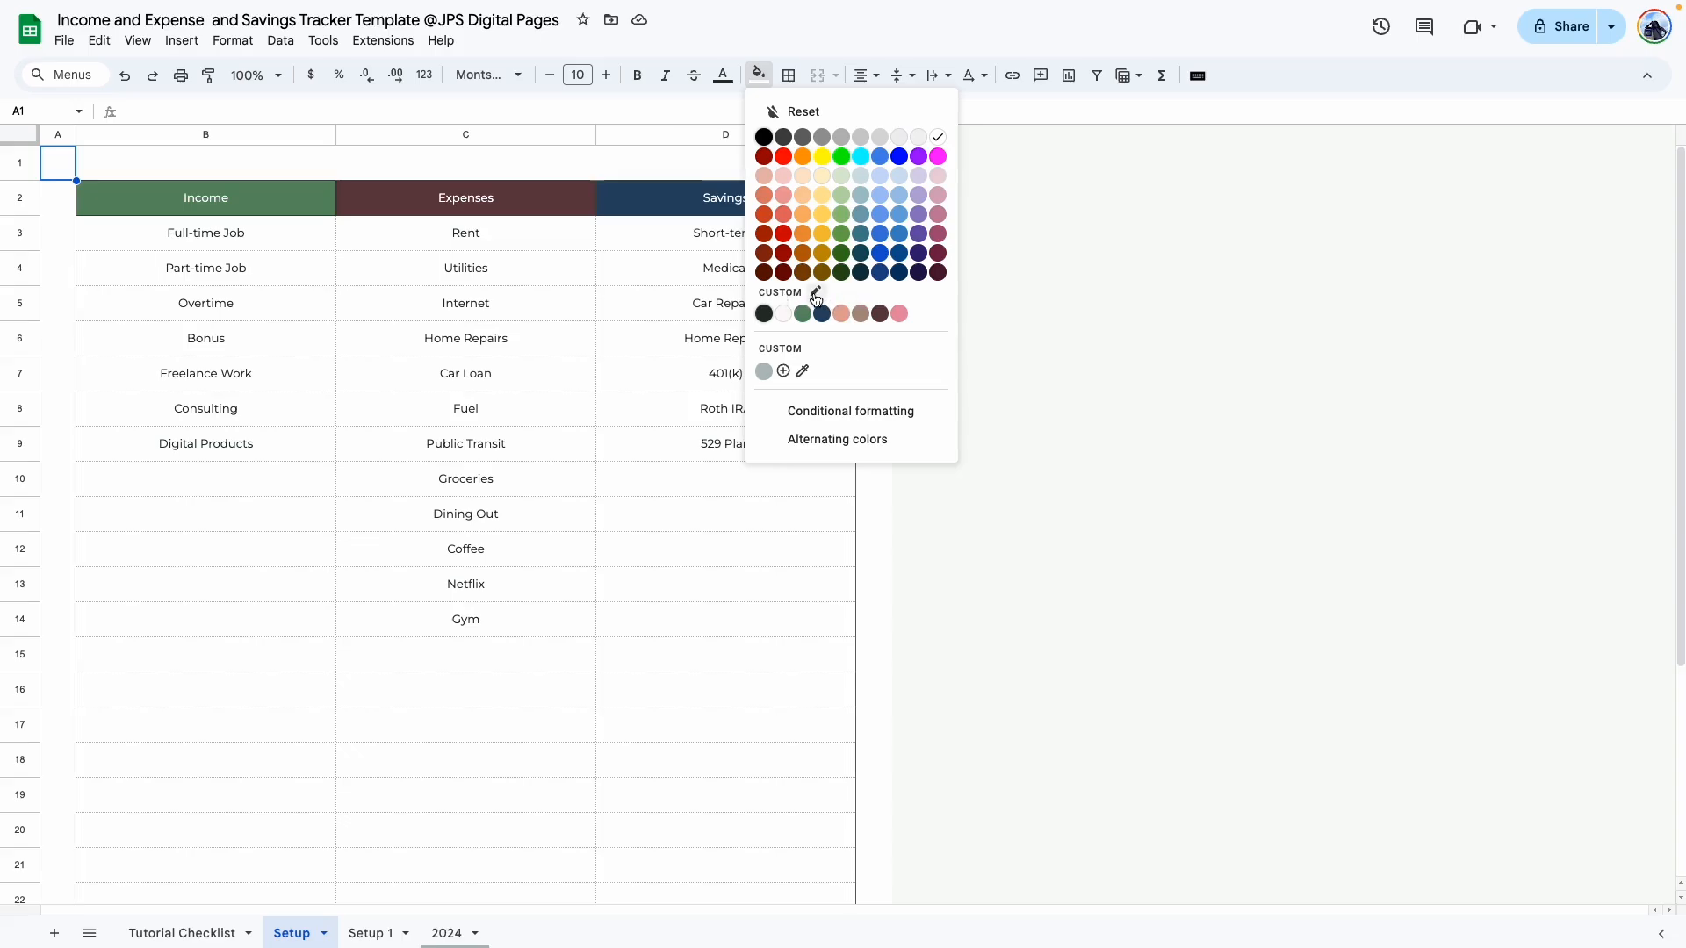
click(816, 300)
click(1606, 138)
scroll(1530, 337, down, 3)
scroll(1531, 336, down, 8)
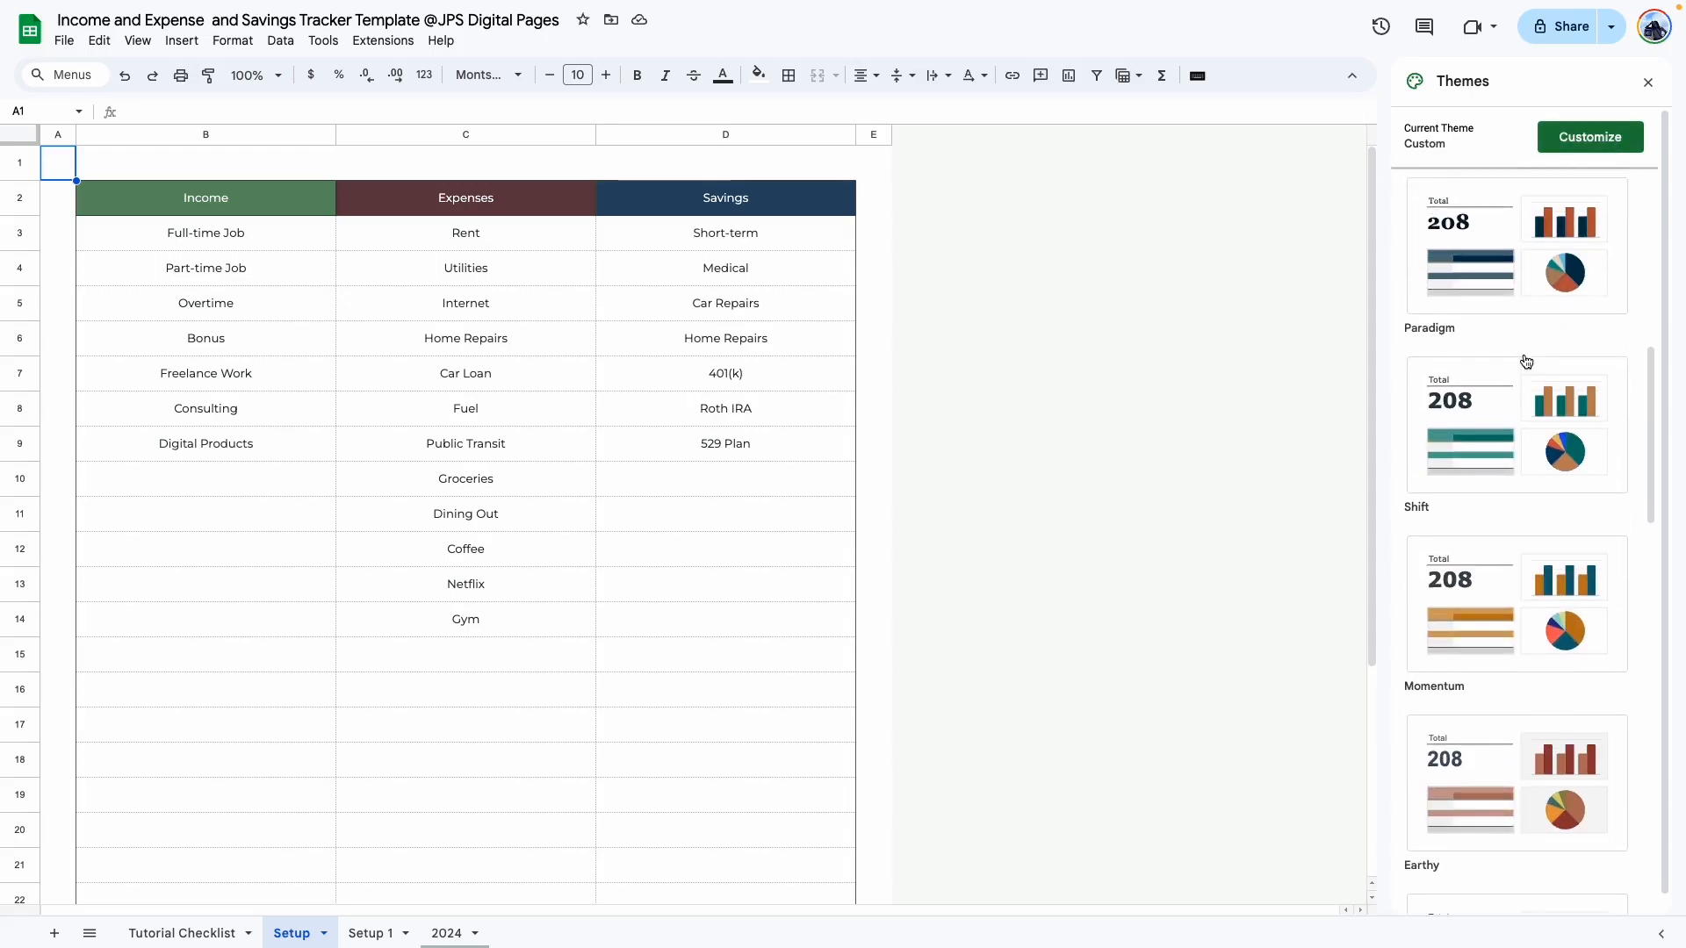
scroll(1525, 364, down, 5)
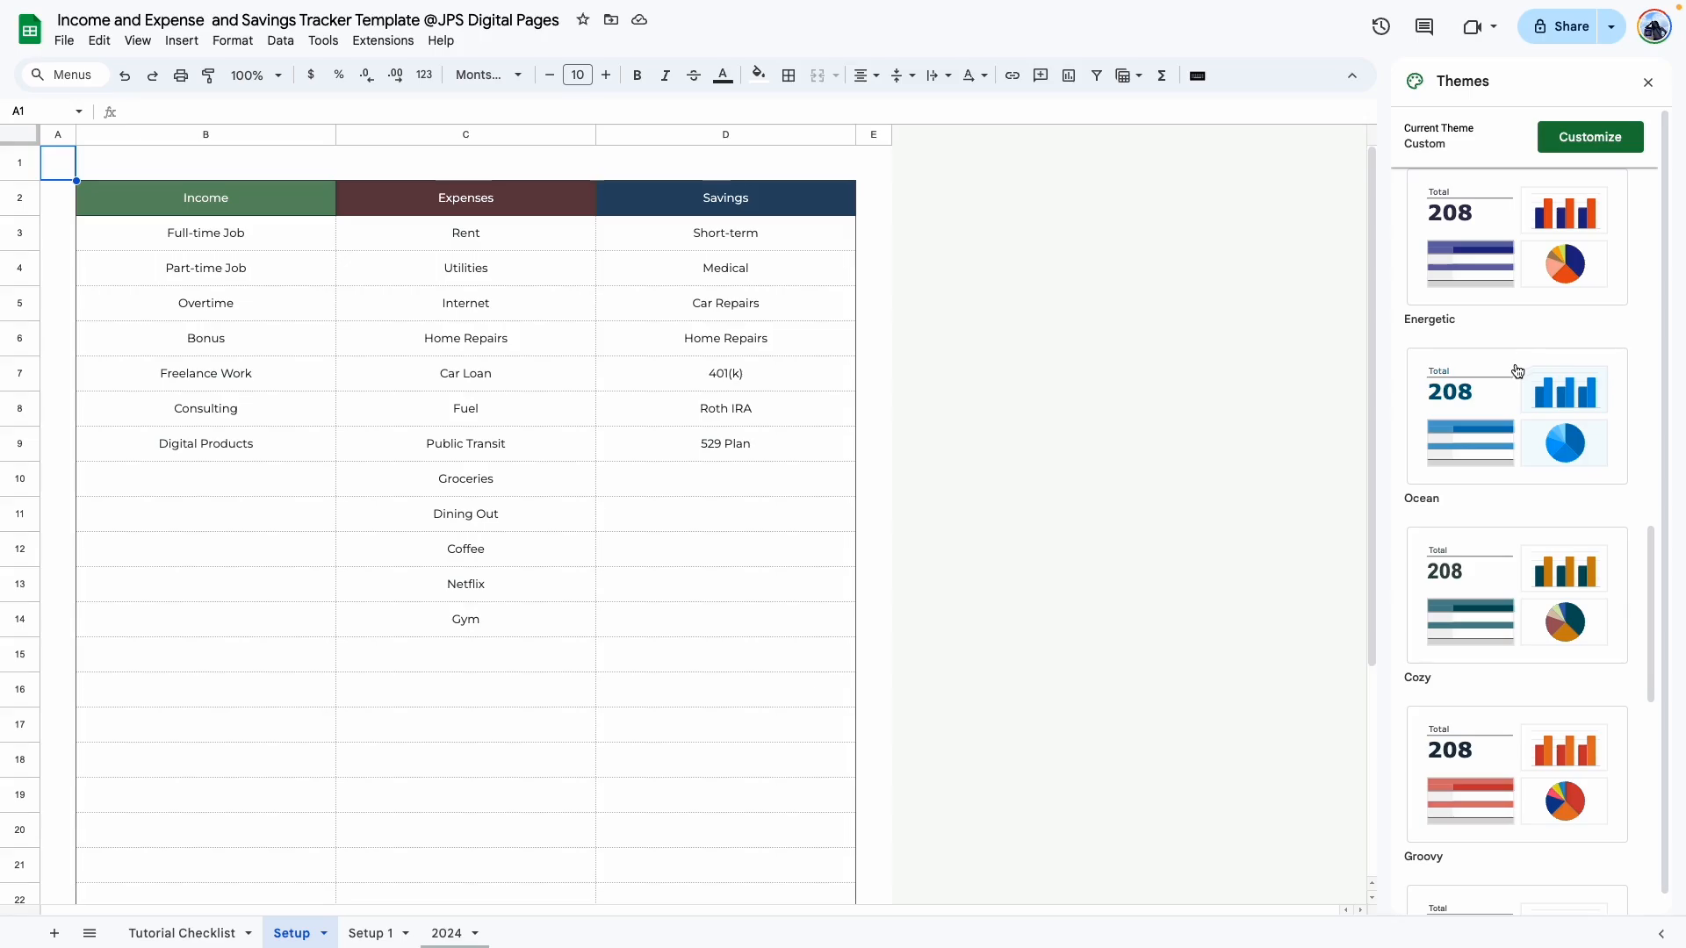
scroll(1518, 371, up, 9)
scroll(1516, 367, up, 7)
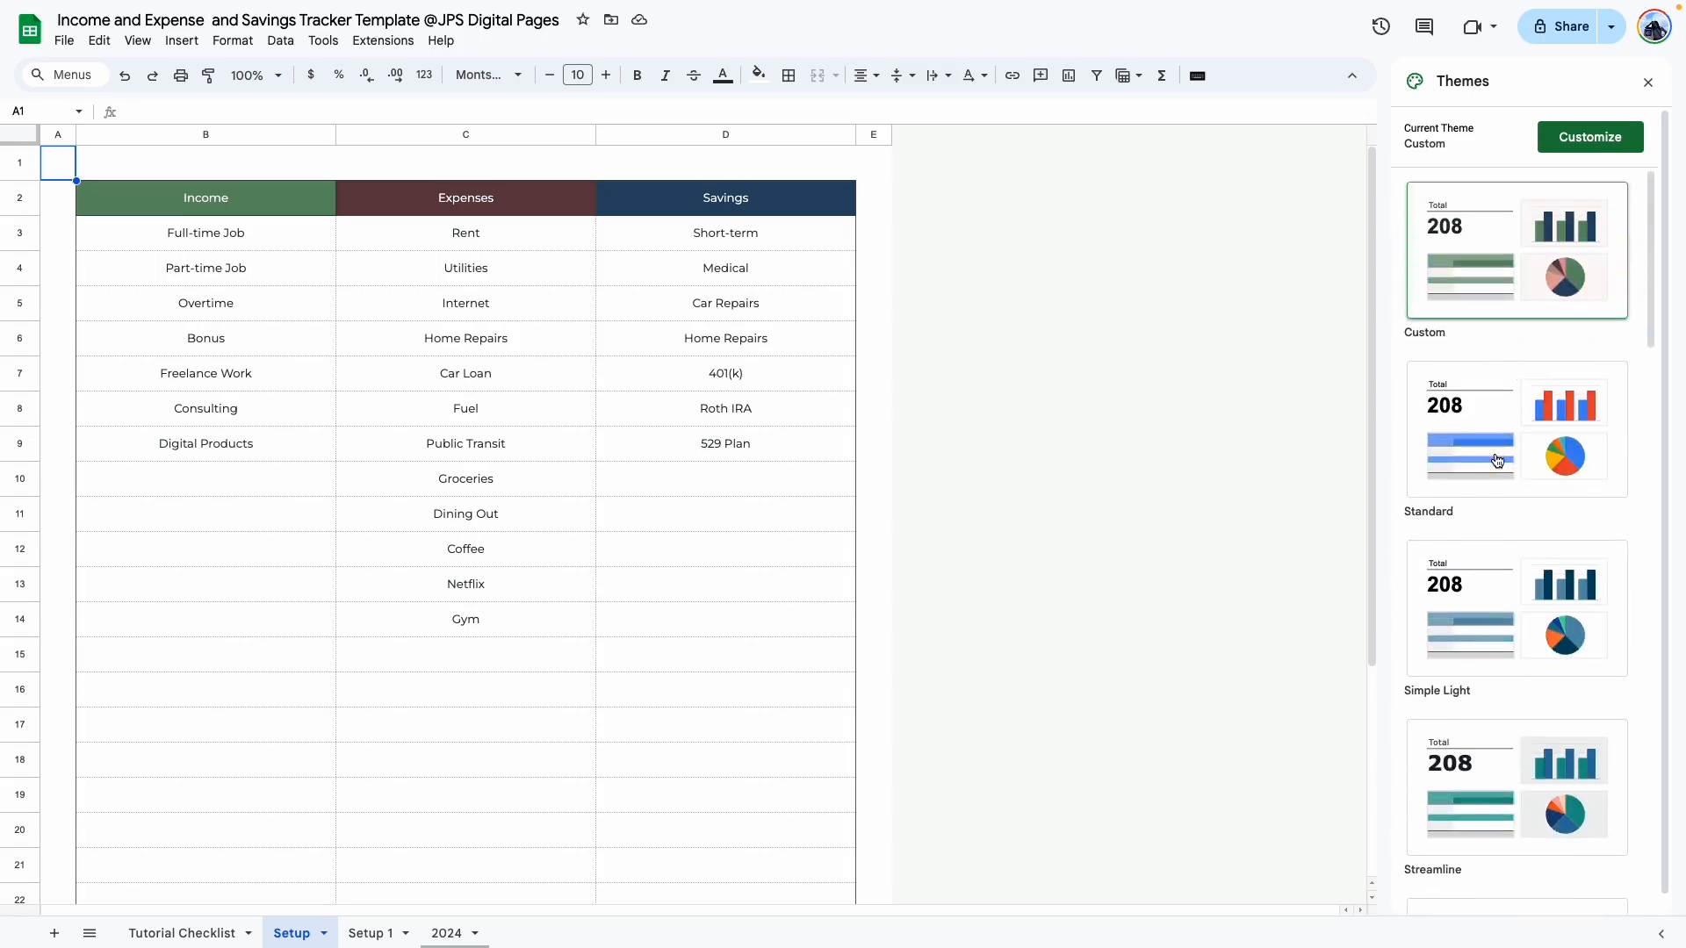
scroll(1506, 413, down, 3)
scroll(1497, 465, down, 10)
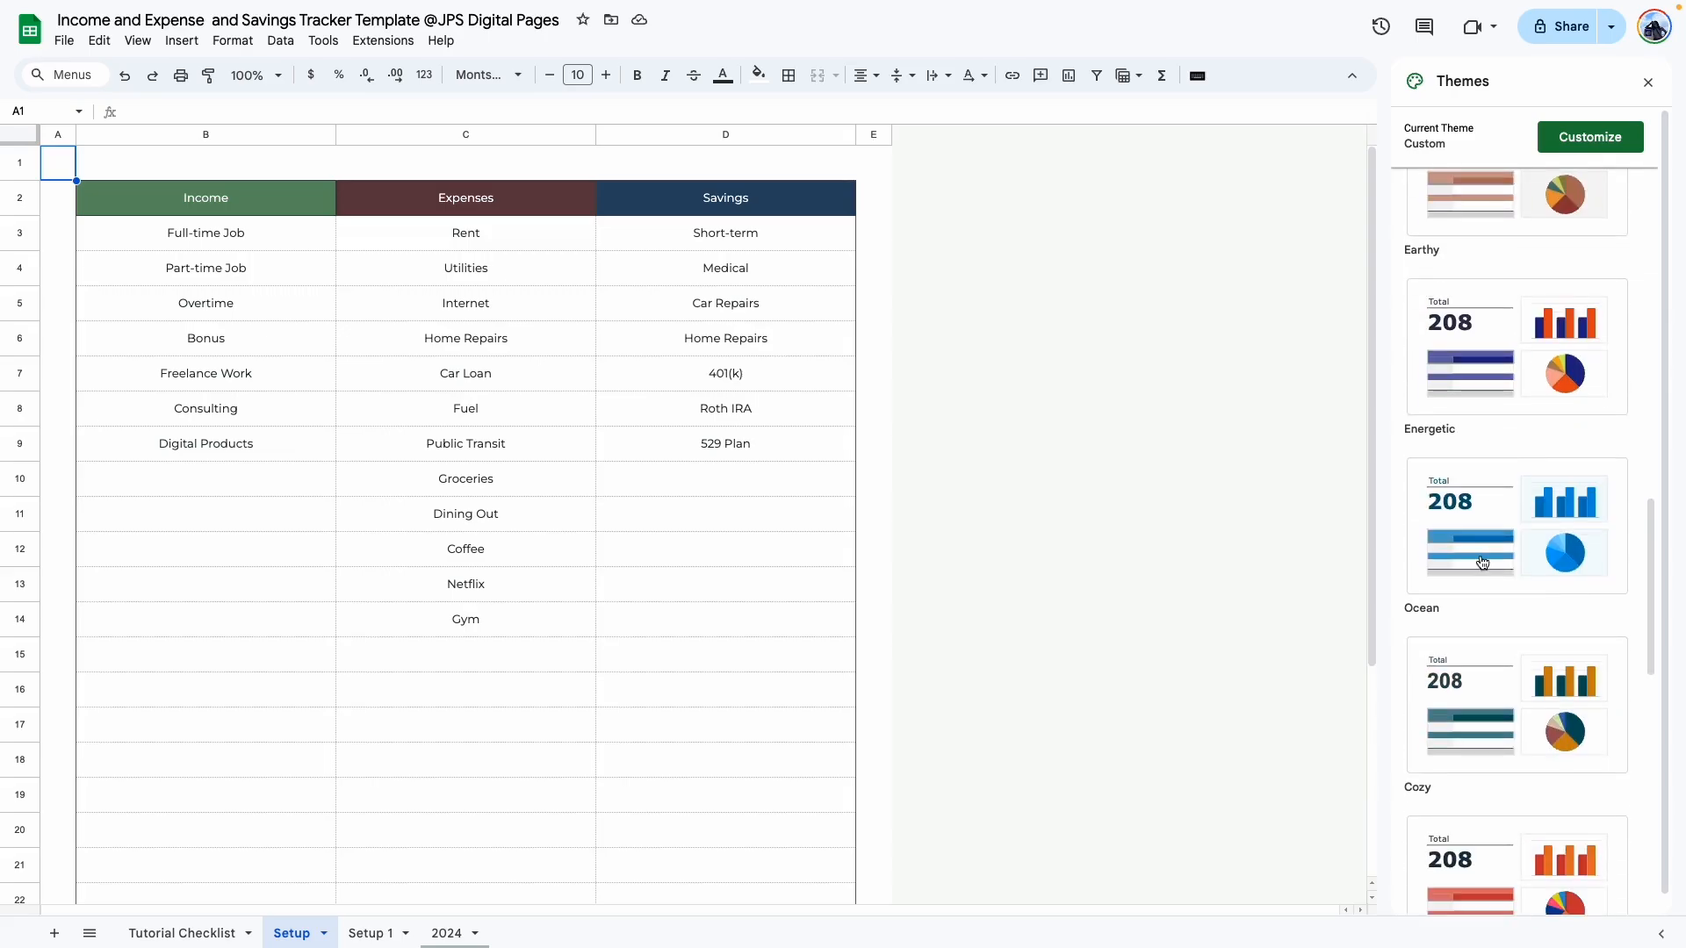
click(1482, 556)
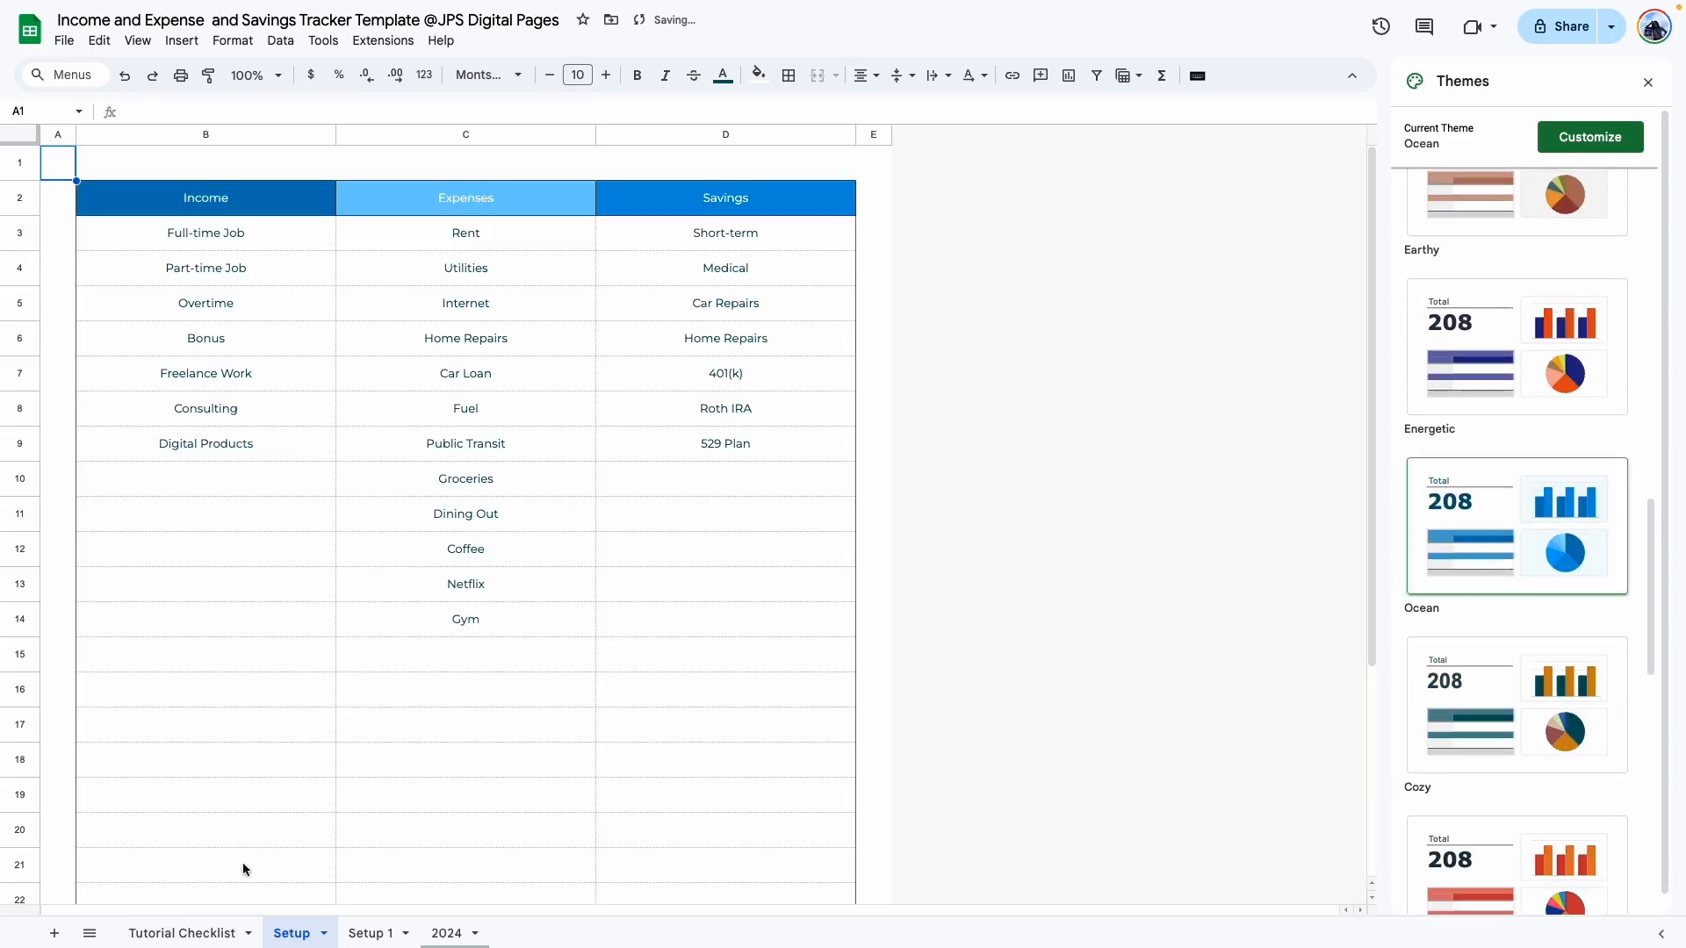
Step: Check how the Ocean theme affects the colors on the 2024, Setup 1 and Setup sheets
click(446, 932)
scroll(485, 591, up, 2)
click(371, 932)
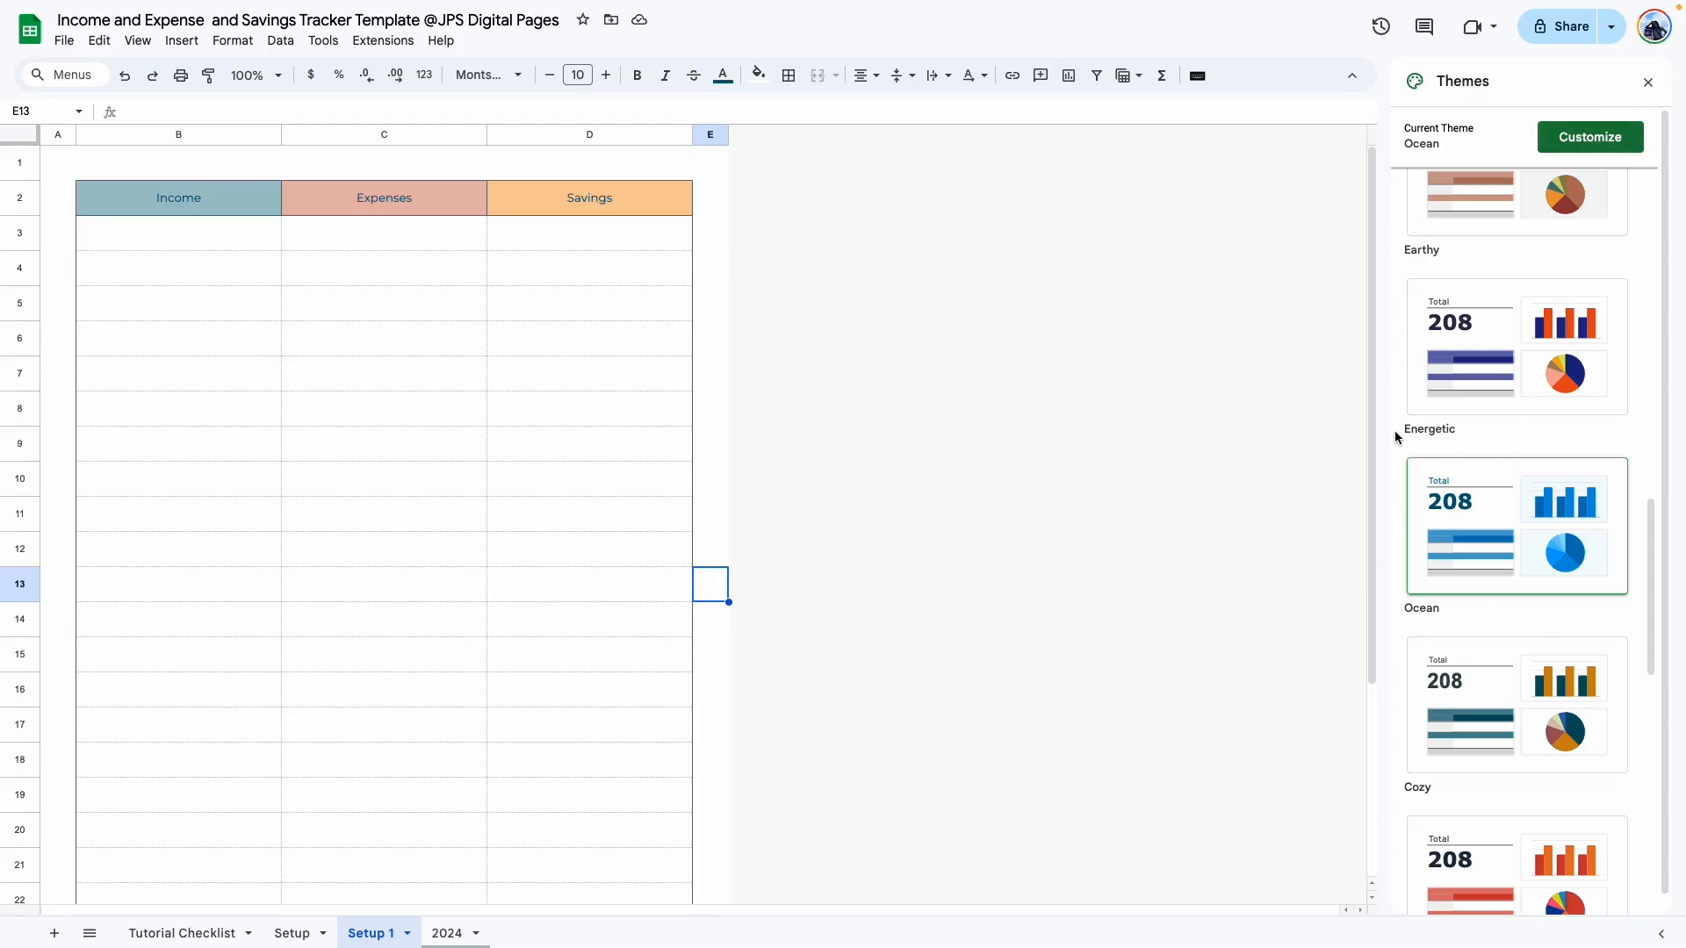
click(291, 935)
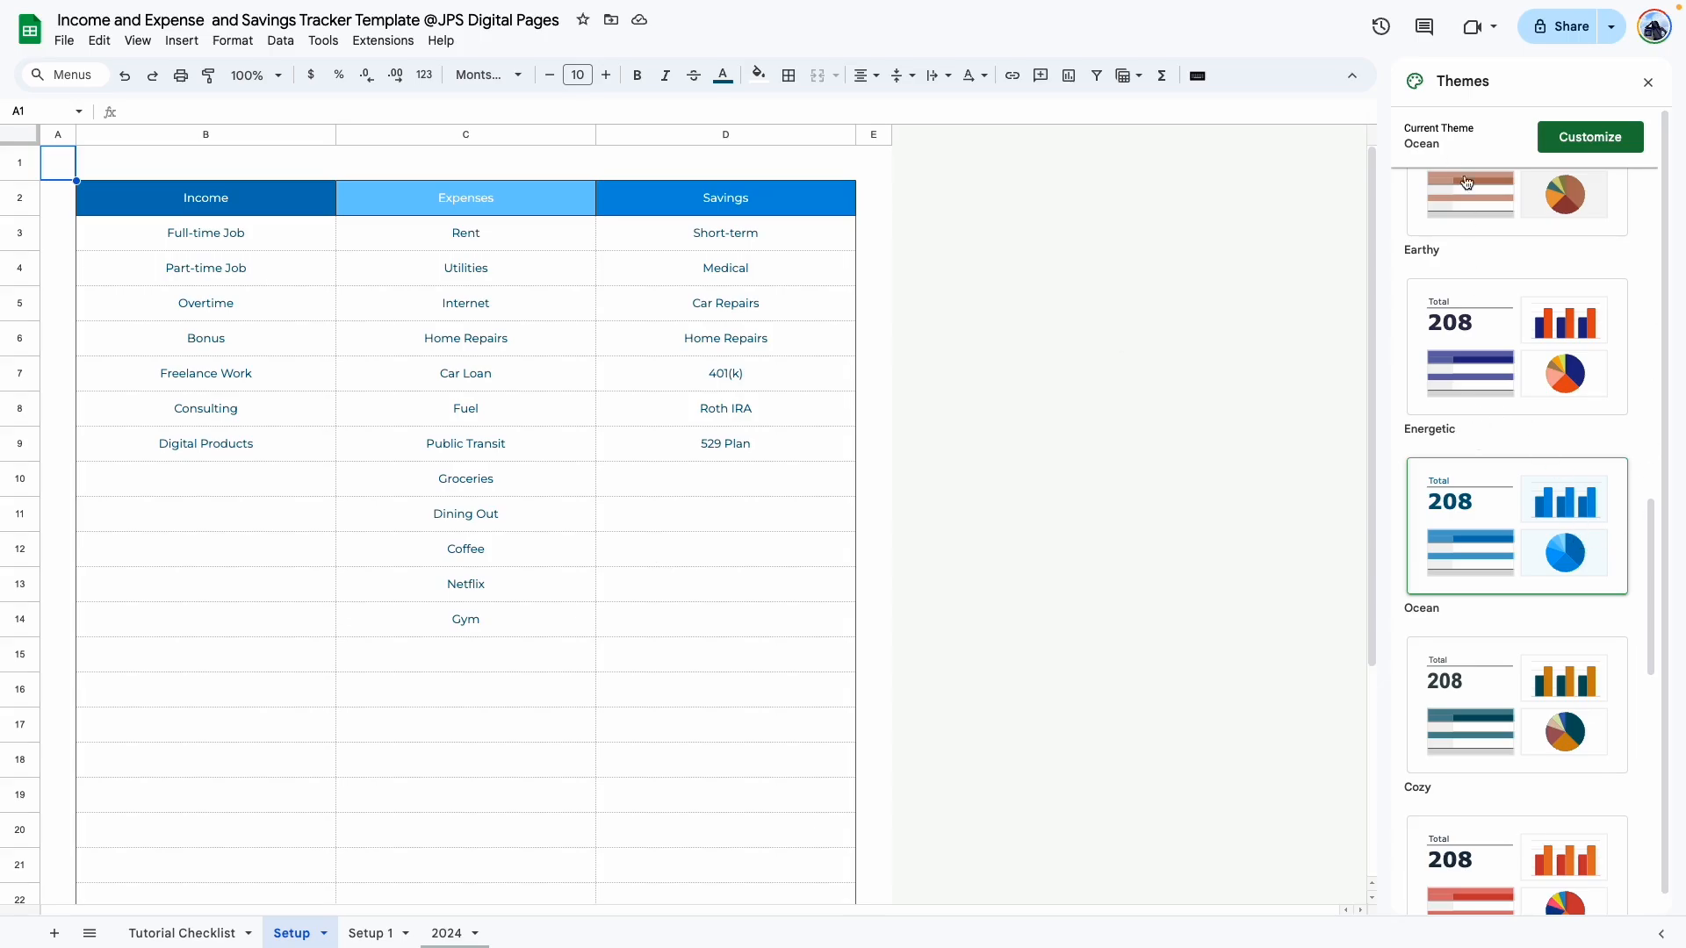
scroll(1505, 636, up, 5)
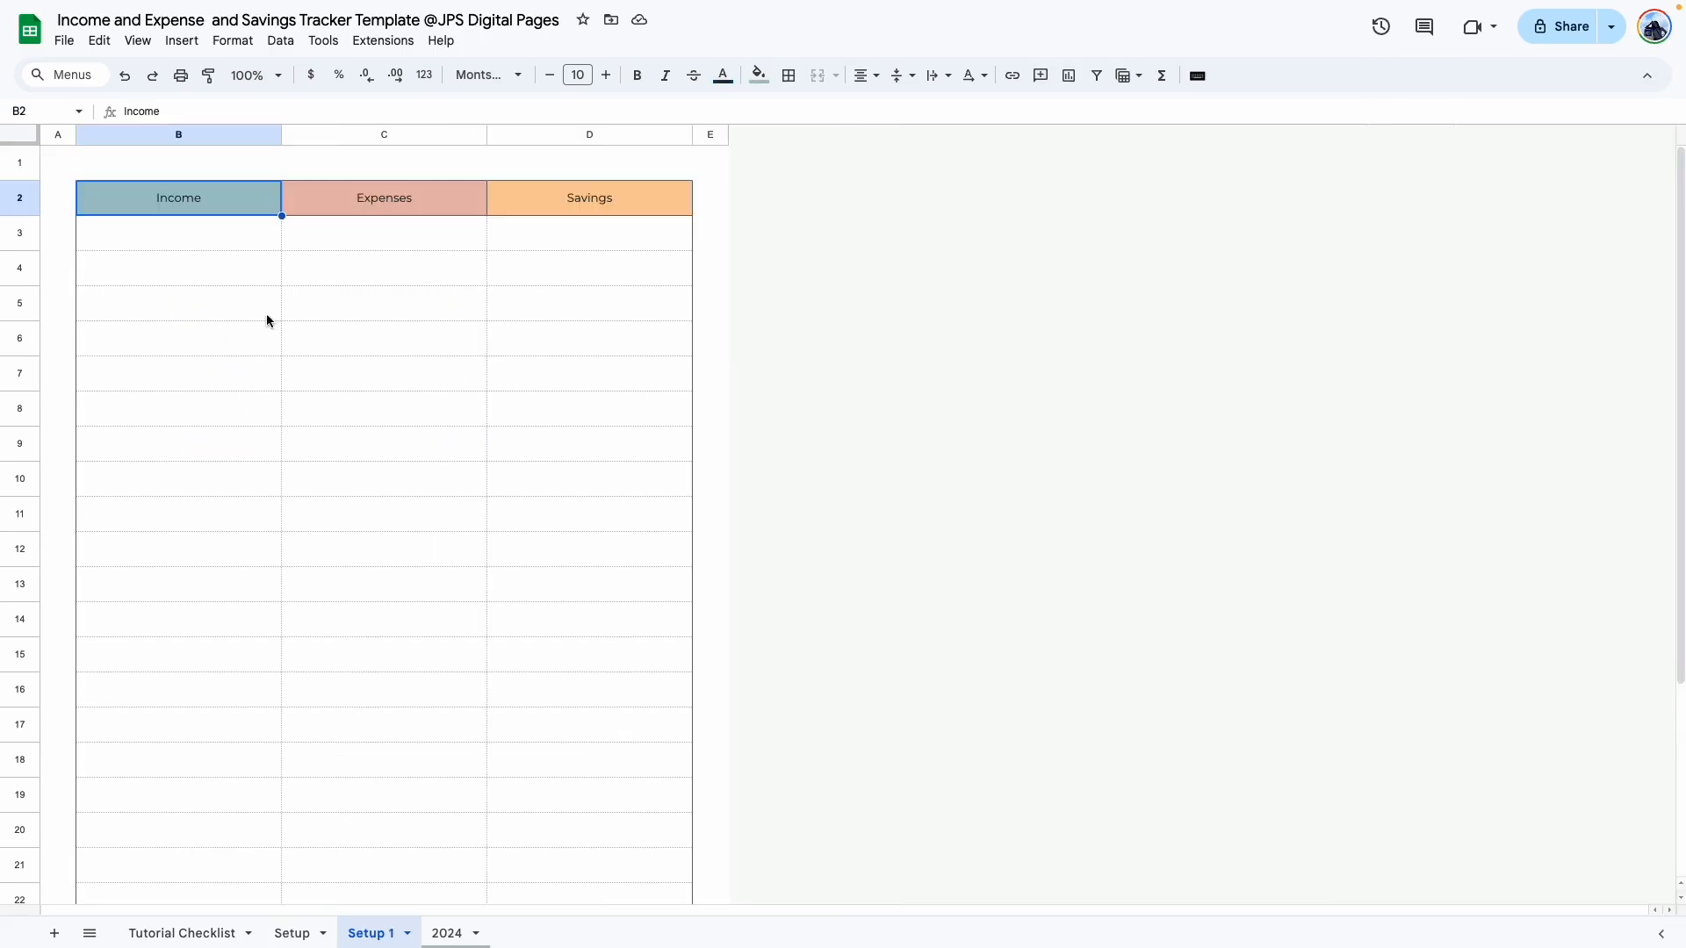
Step: Fill the Setup 1 headers with custom theme colors: Income green, Expenses salmon and Savings pink
click(232, 264)
click(206, 203)
click(758, 74)
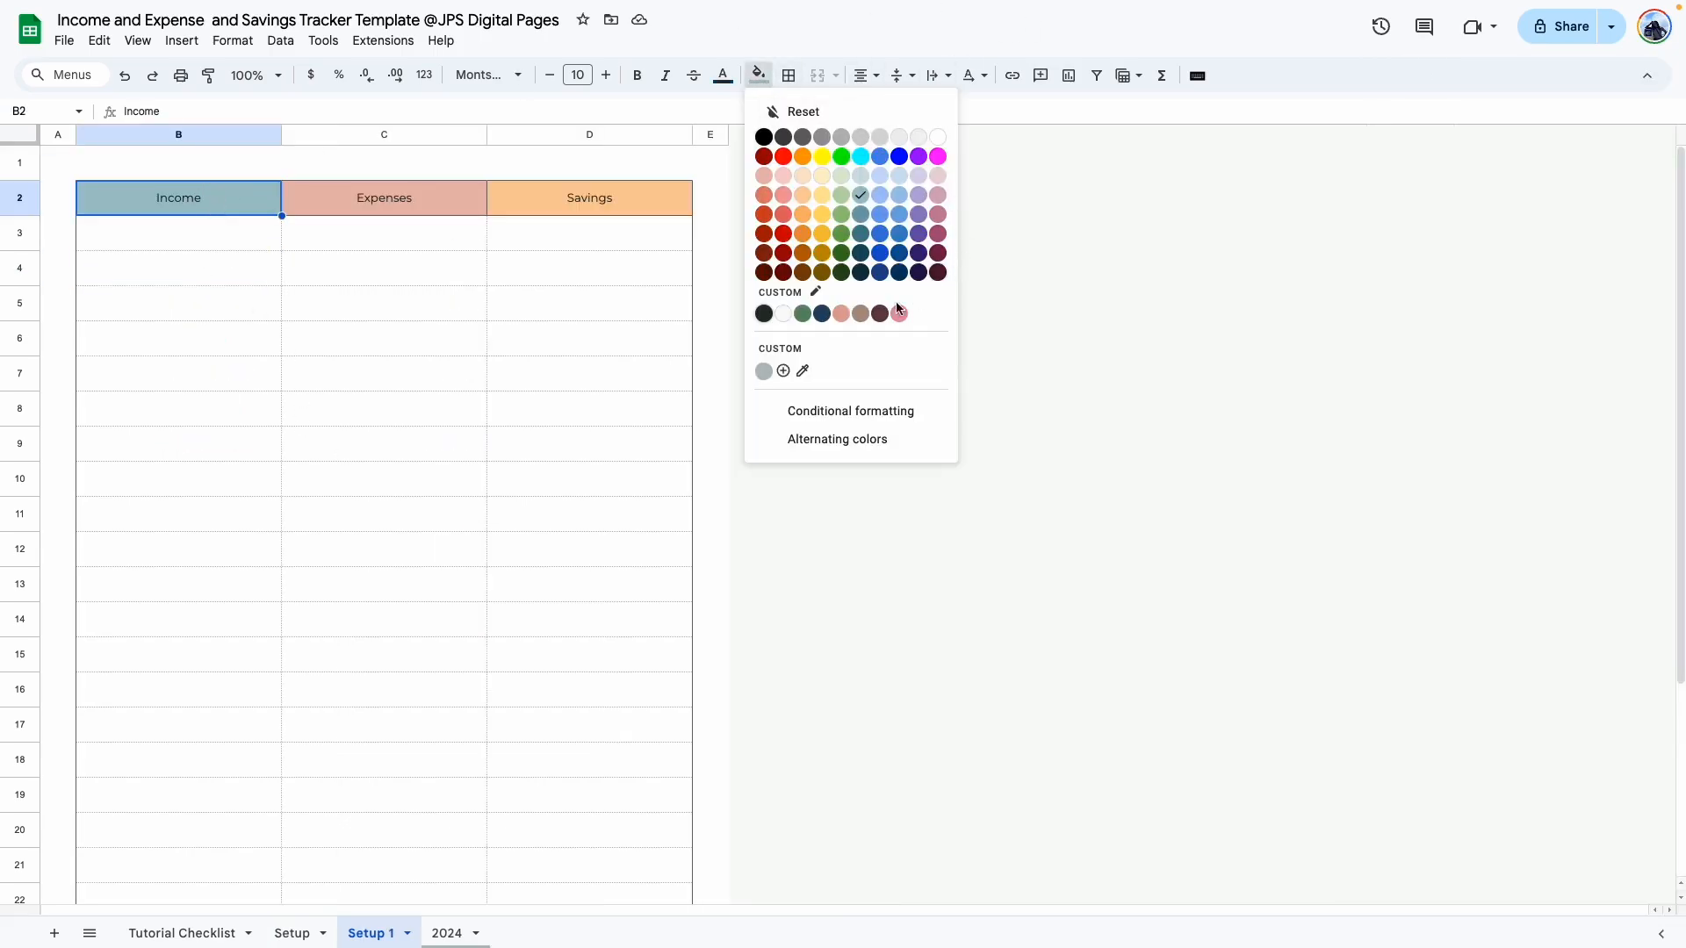
click(803, 314)
click(334, 197)
click(758, 75)
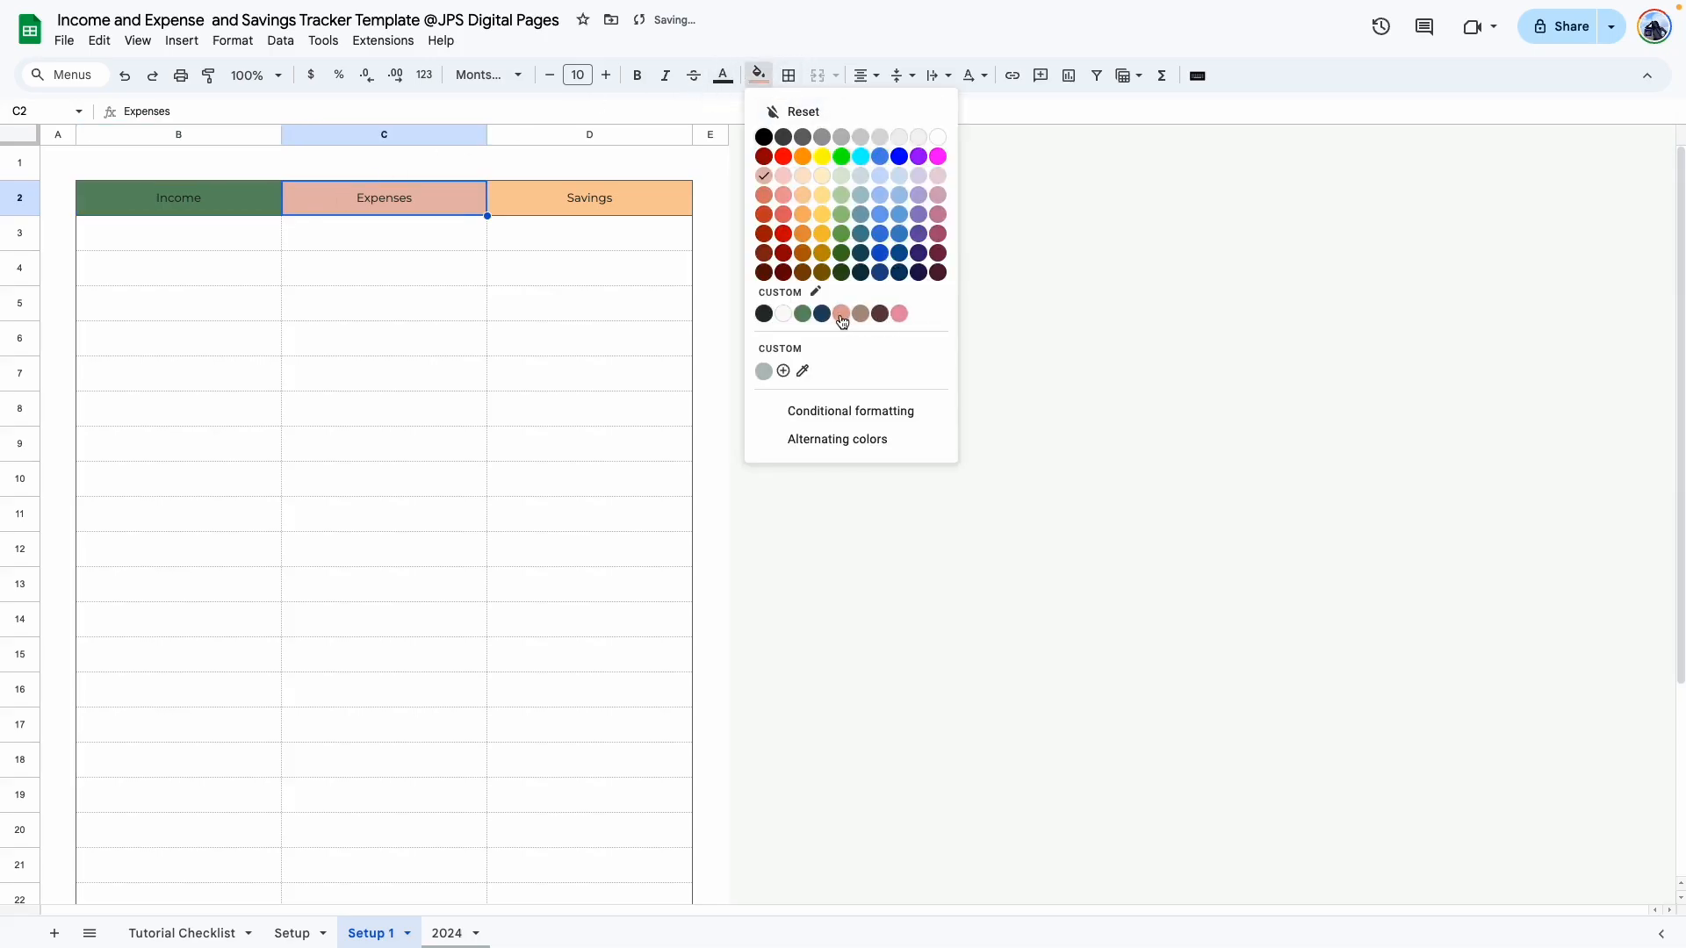
click(841, 314)
click(589, 198)
click(758, 74)
click(899, 313)
click(710, 513)
Step: Try the Streamline and Paradigm themes on the recolored Setup 1 headers
click(755, 77)
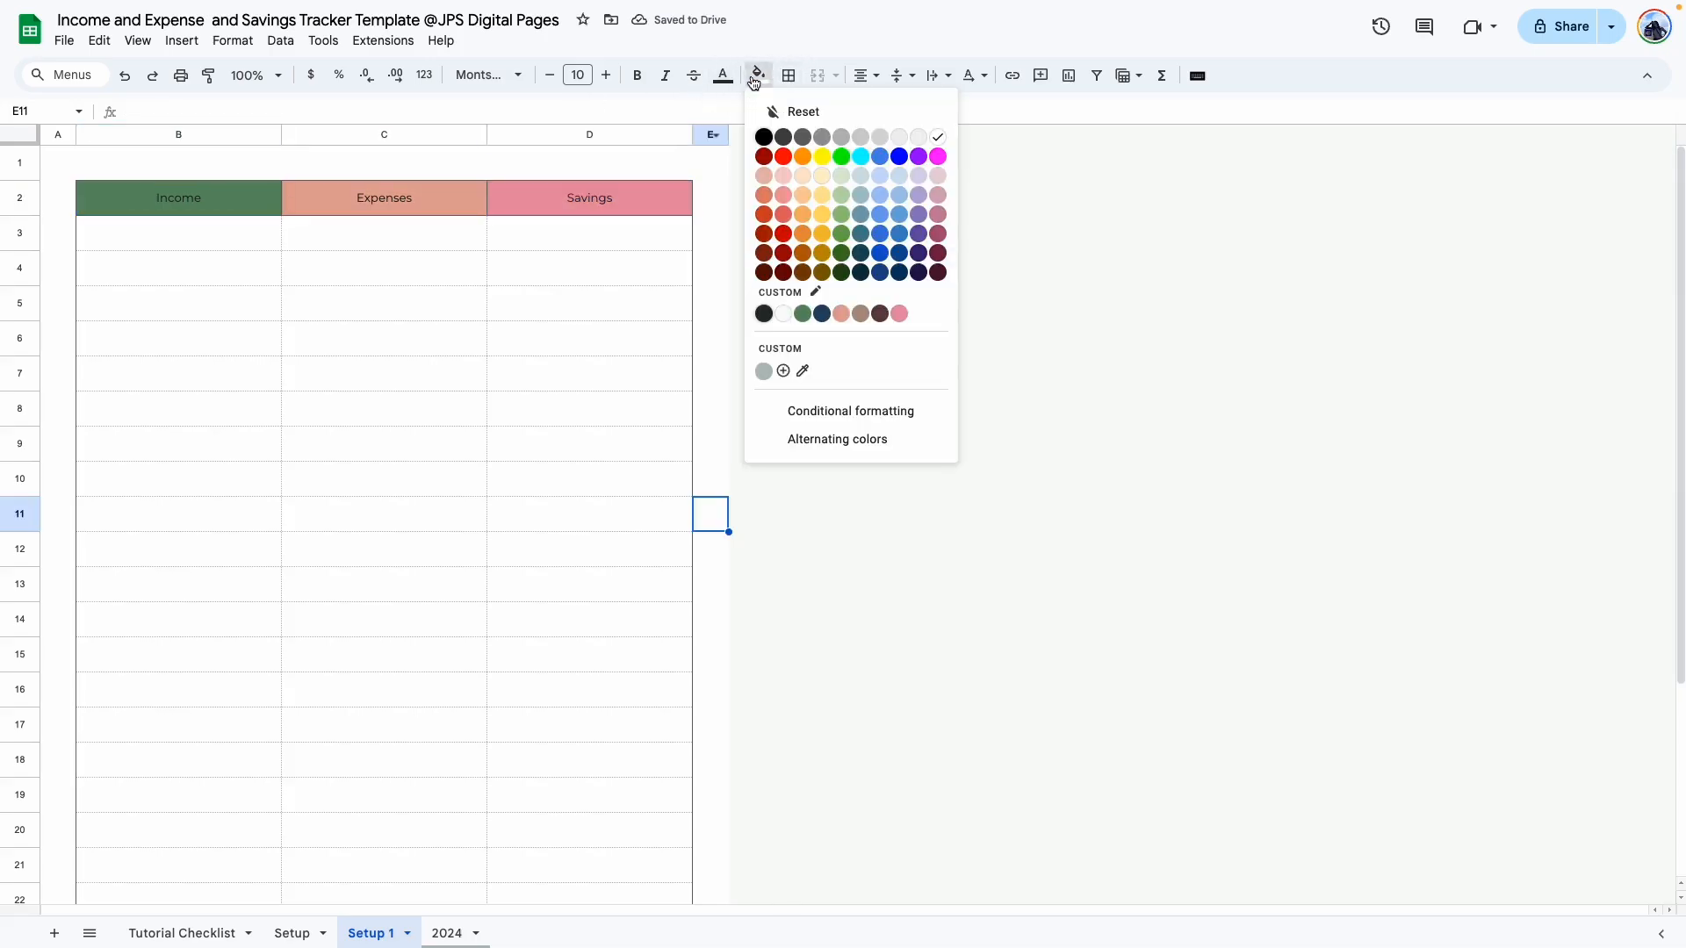
click(815, 292)
click(1607, 136)
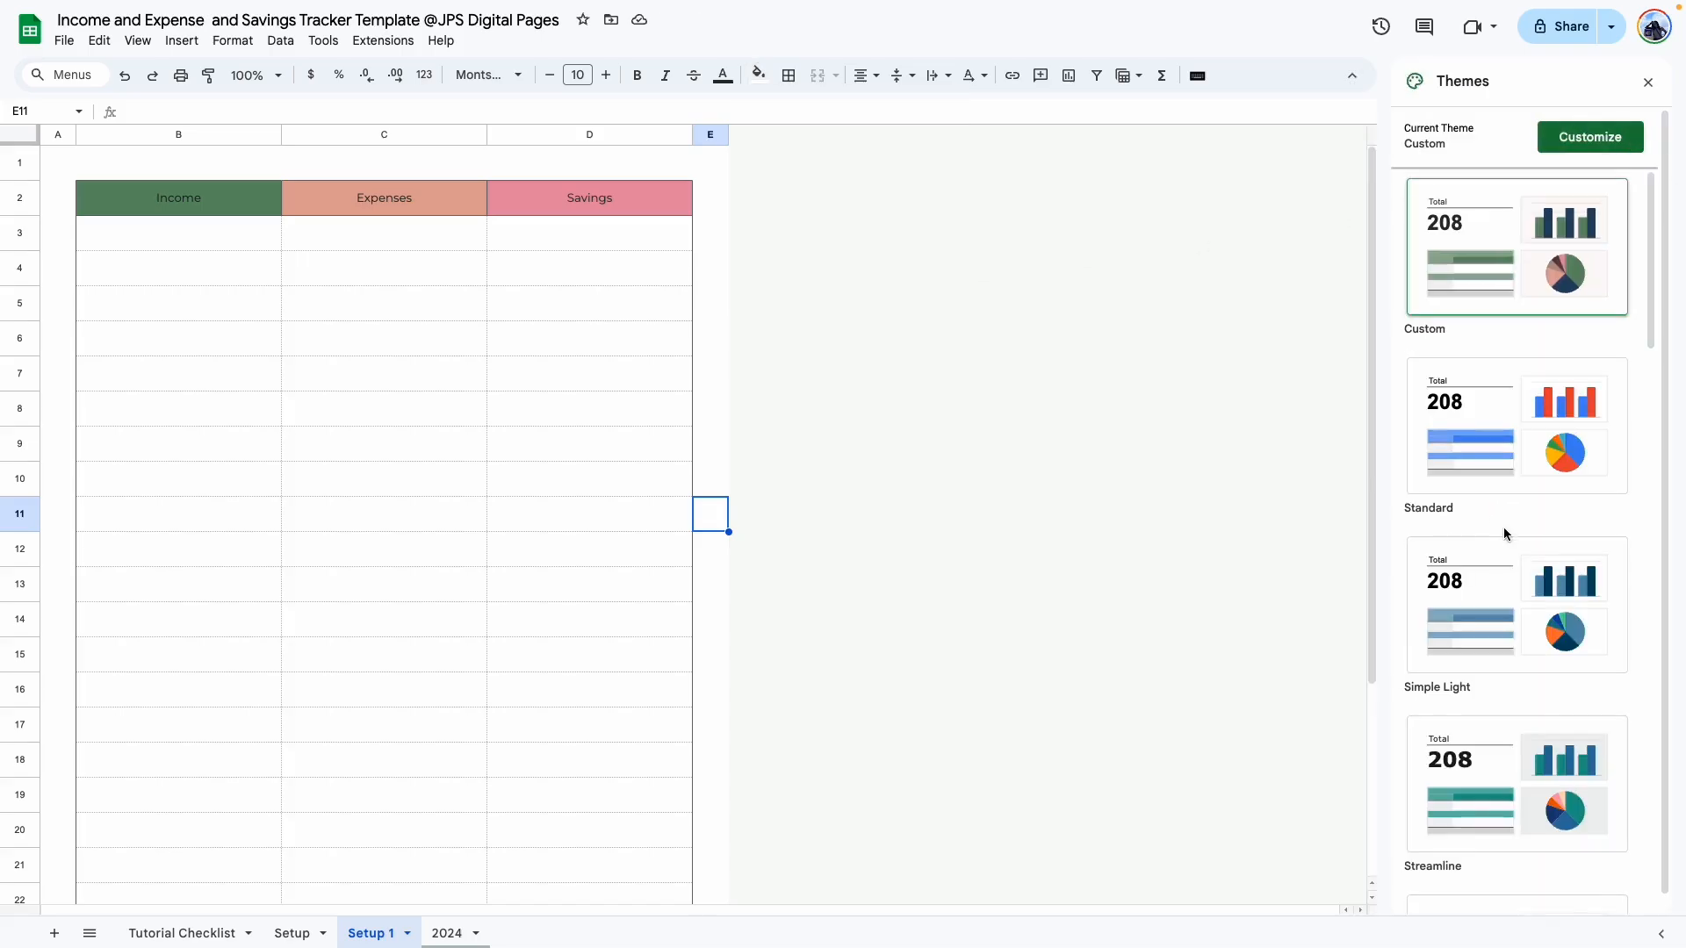
scroll(1503, 526, down, 2)
click(1554, 634)
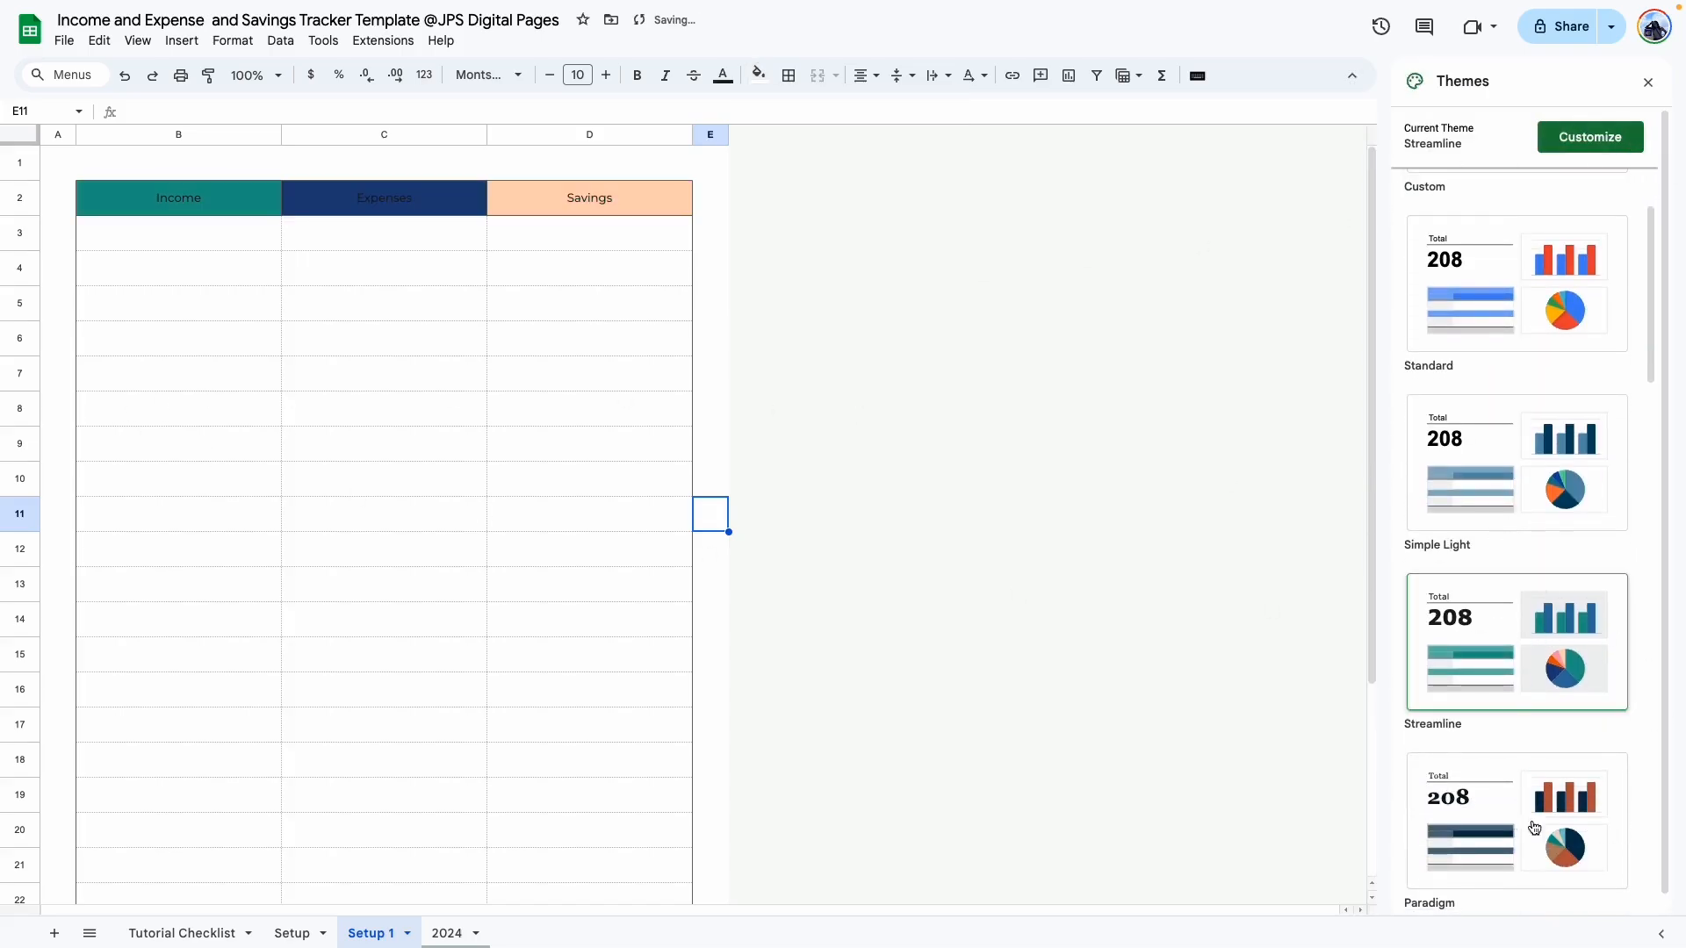
click(1507, 812)
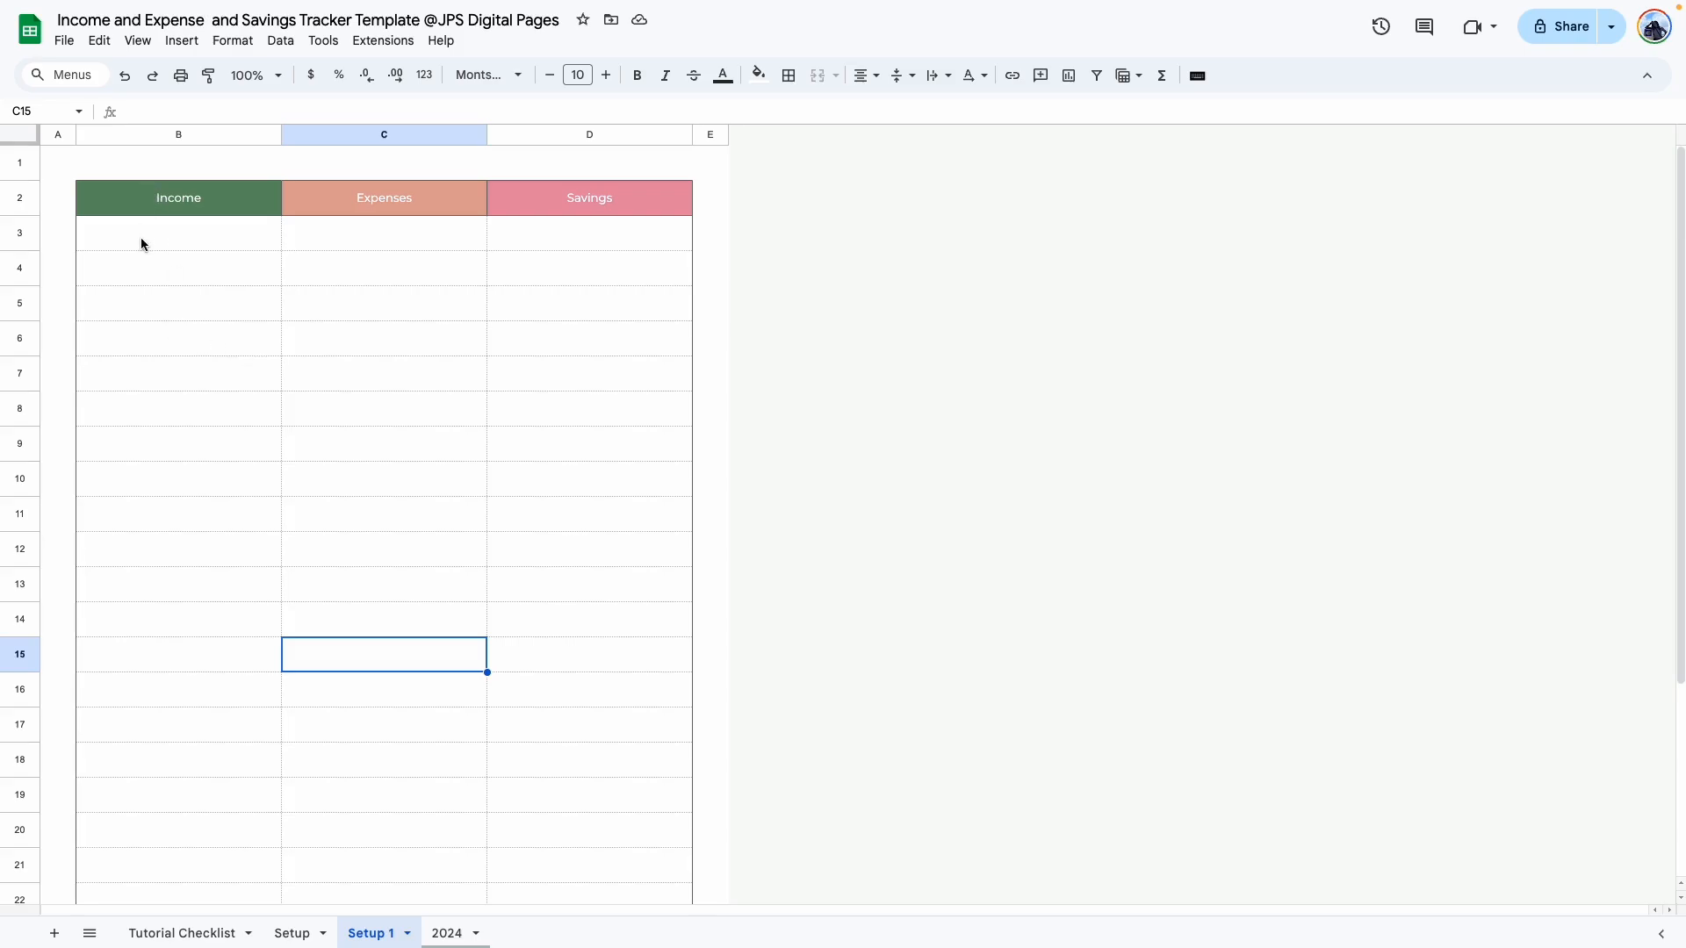
Step: Paste the income categories, Salary to Gifts and Inheritance, into B3:B12 and the expense categories, Rent/Mortgage to Travel, into C3:C12
click(140, 241)
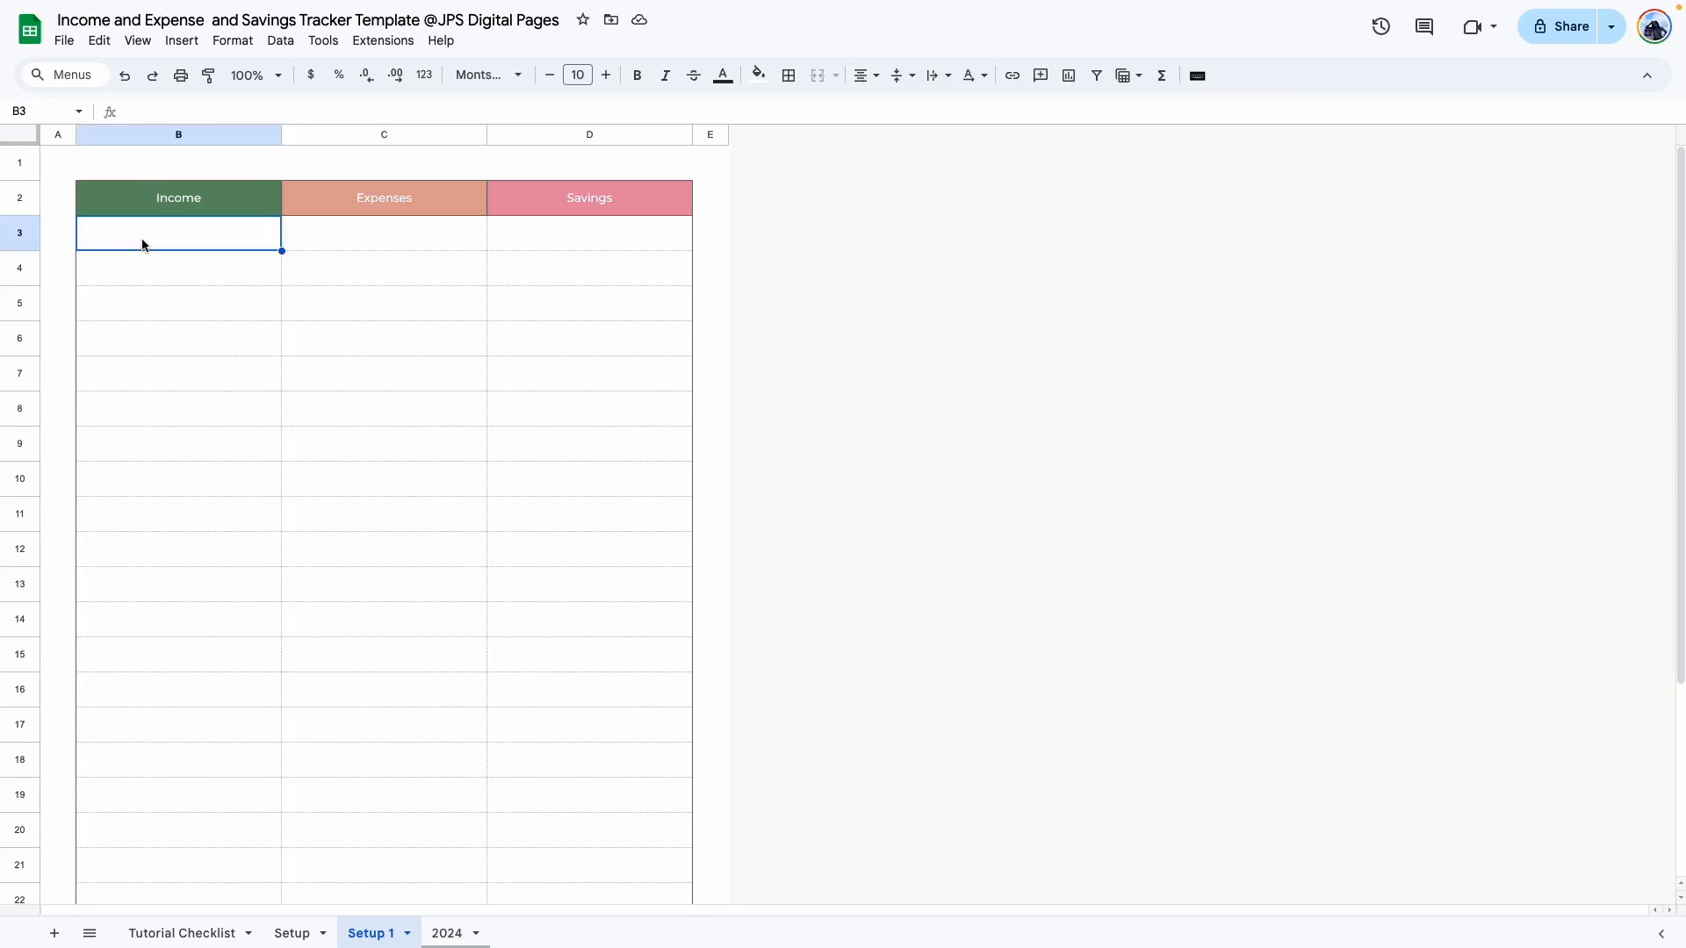
right_click(140, 238)
mouse_move(350, 340)
click(493, 349)
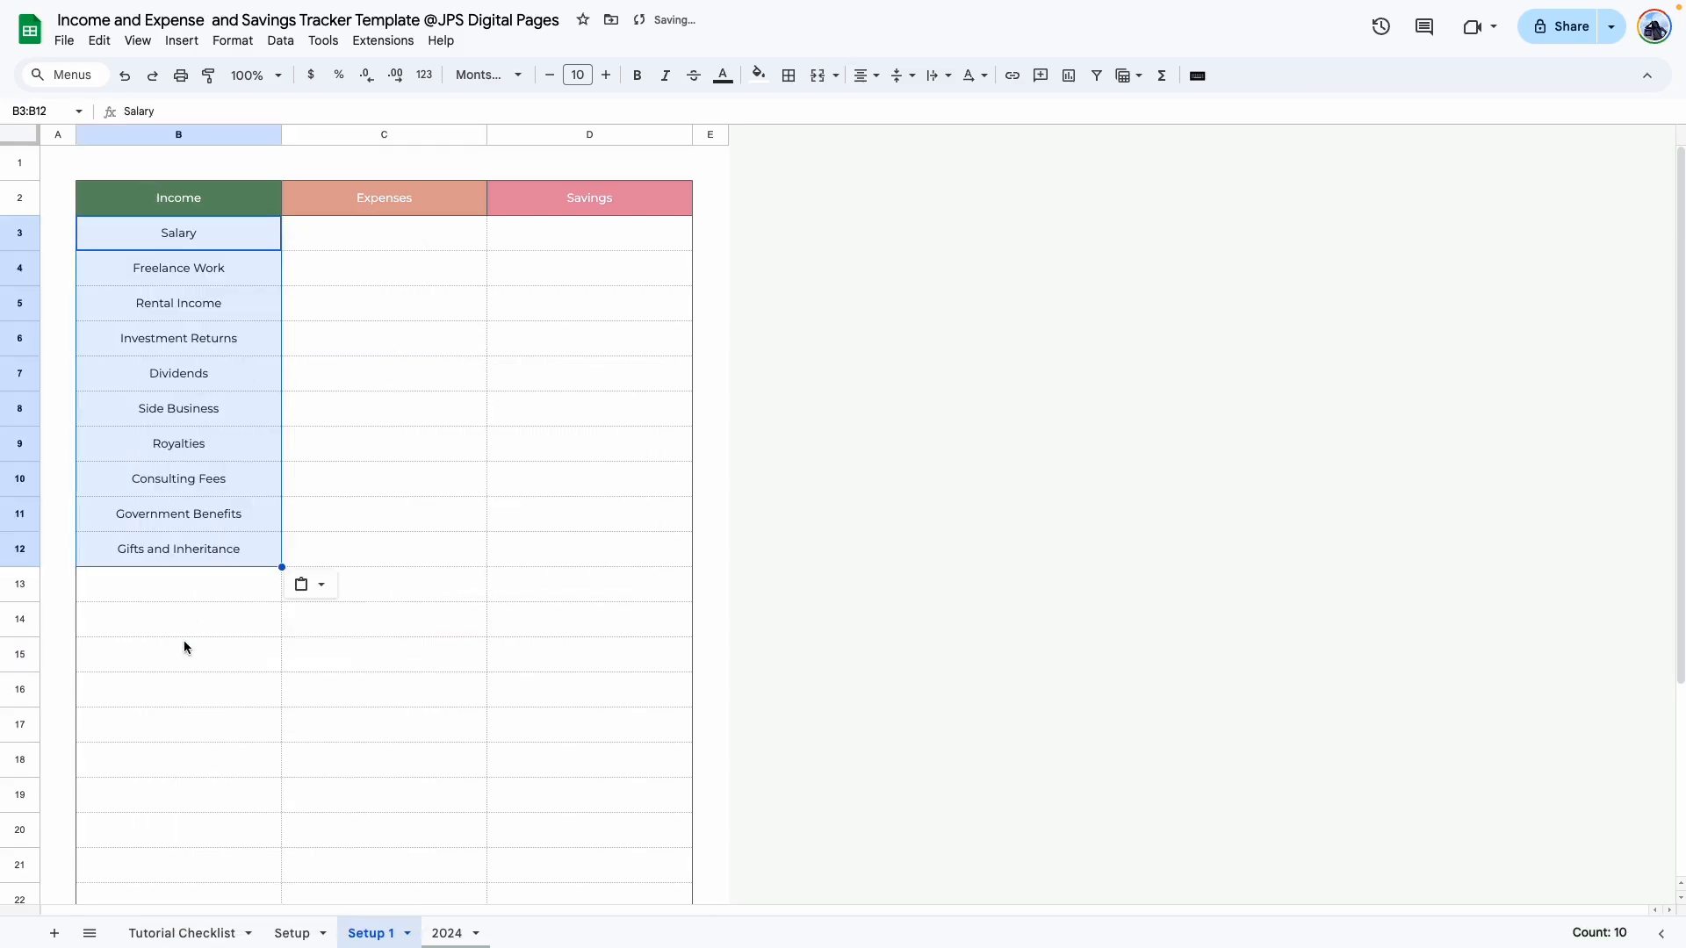
click(182, 648)
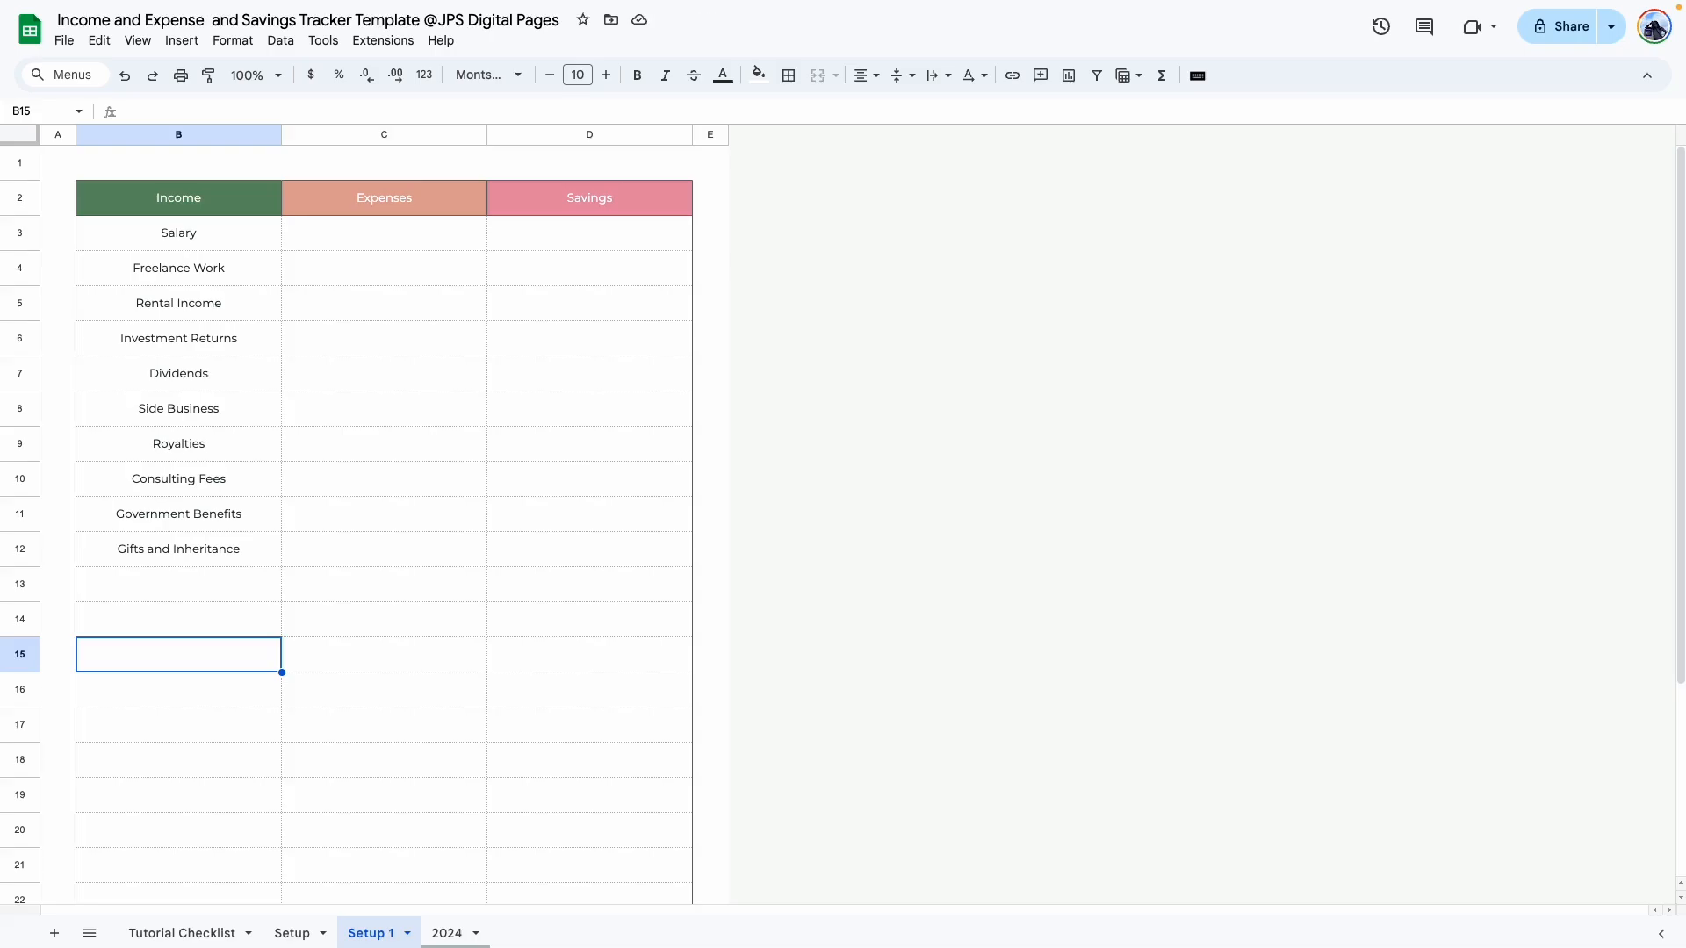
click(689, 349)
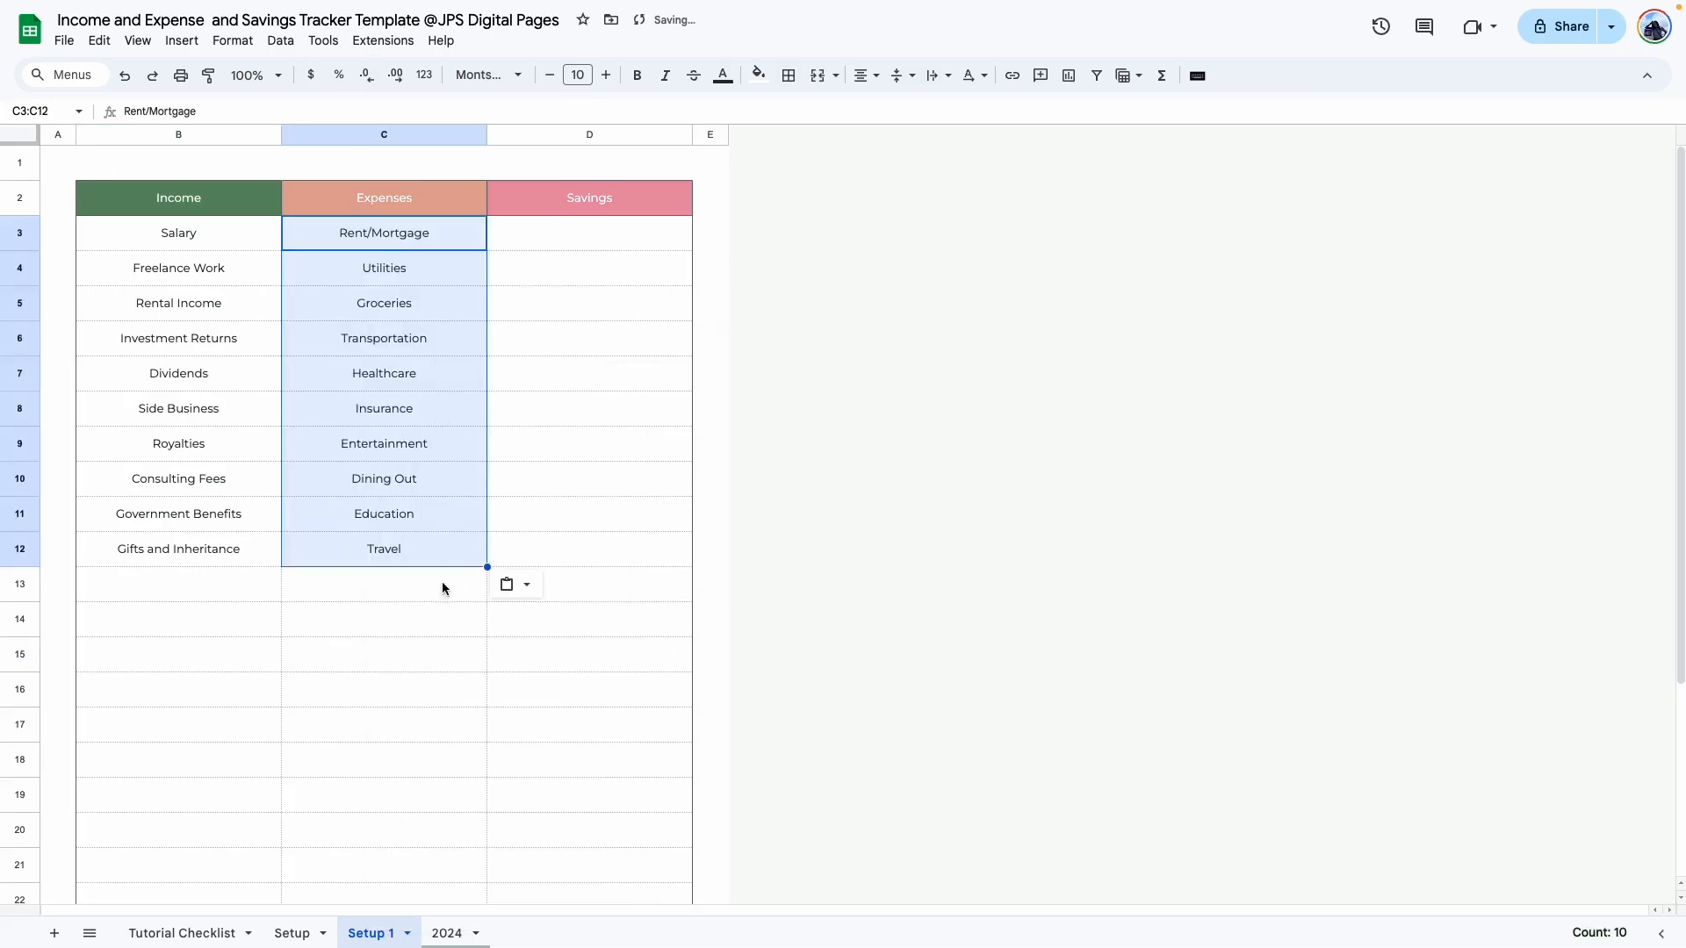
click(361, 725)
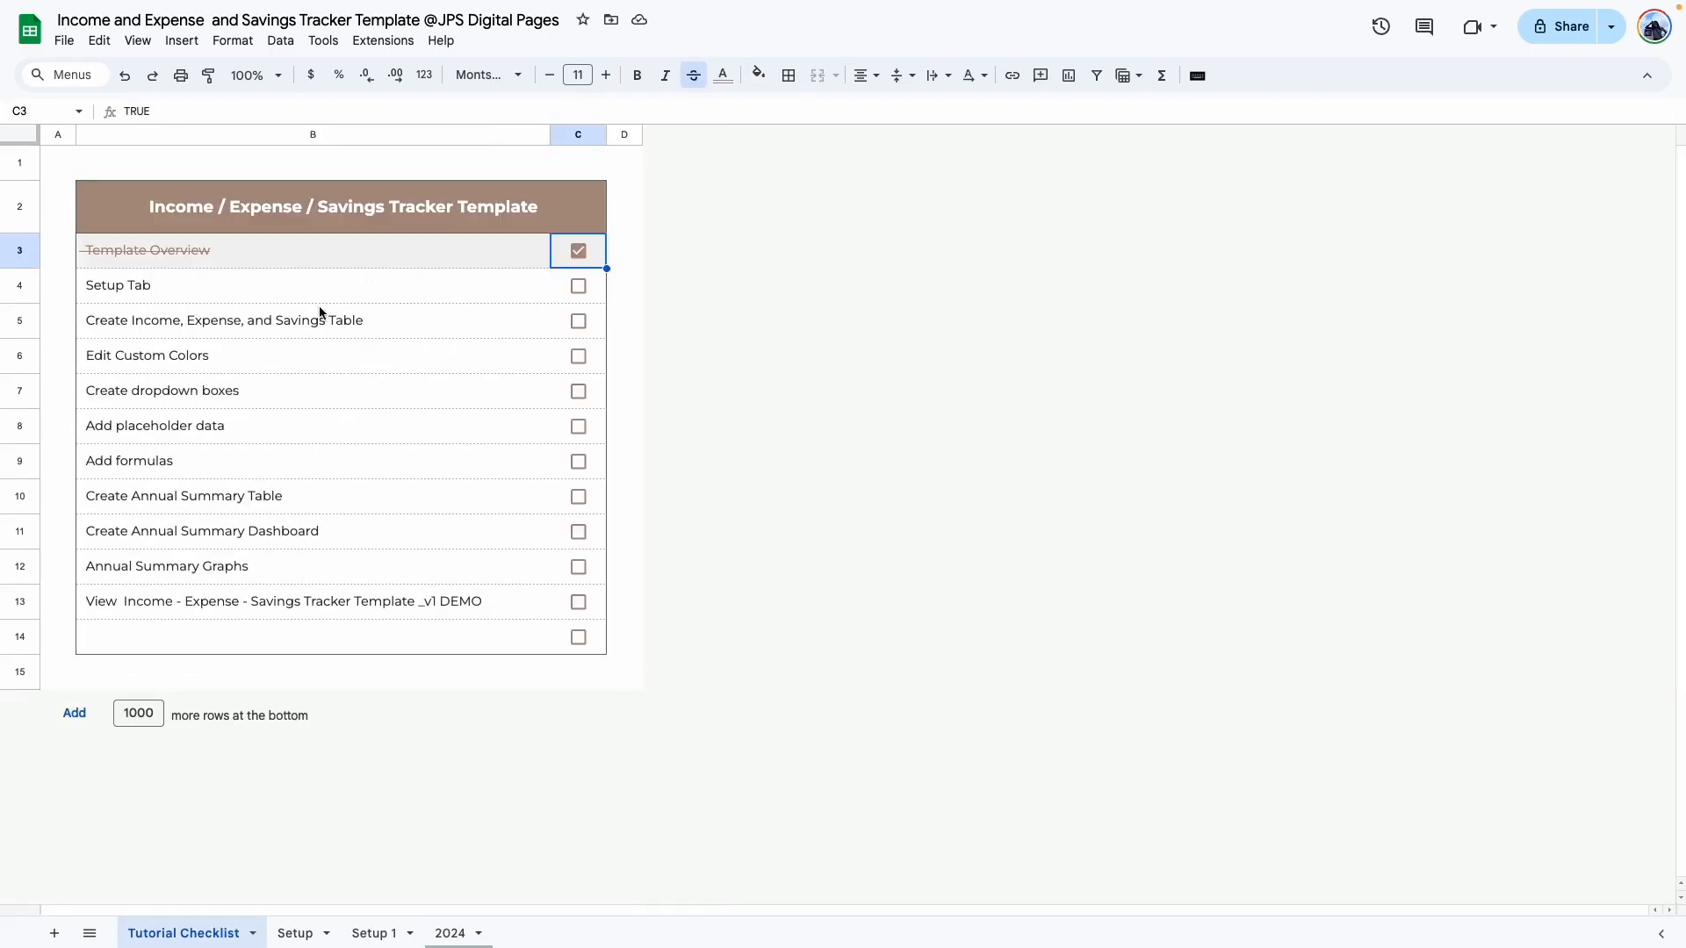
Step: Mark the Setup Tab item as done in the Tutorial Checklist
click(579, 286)
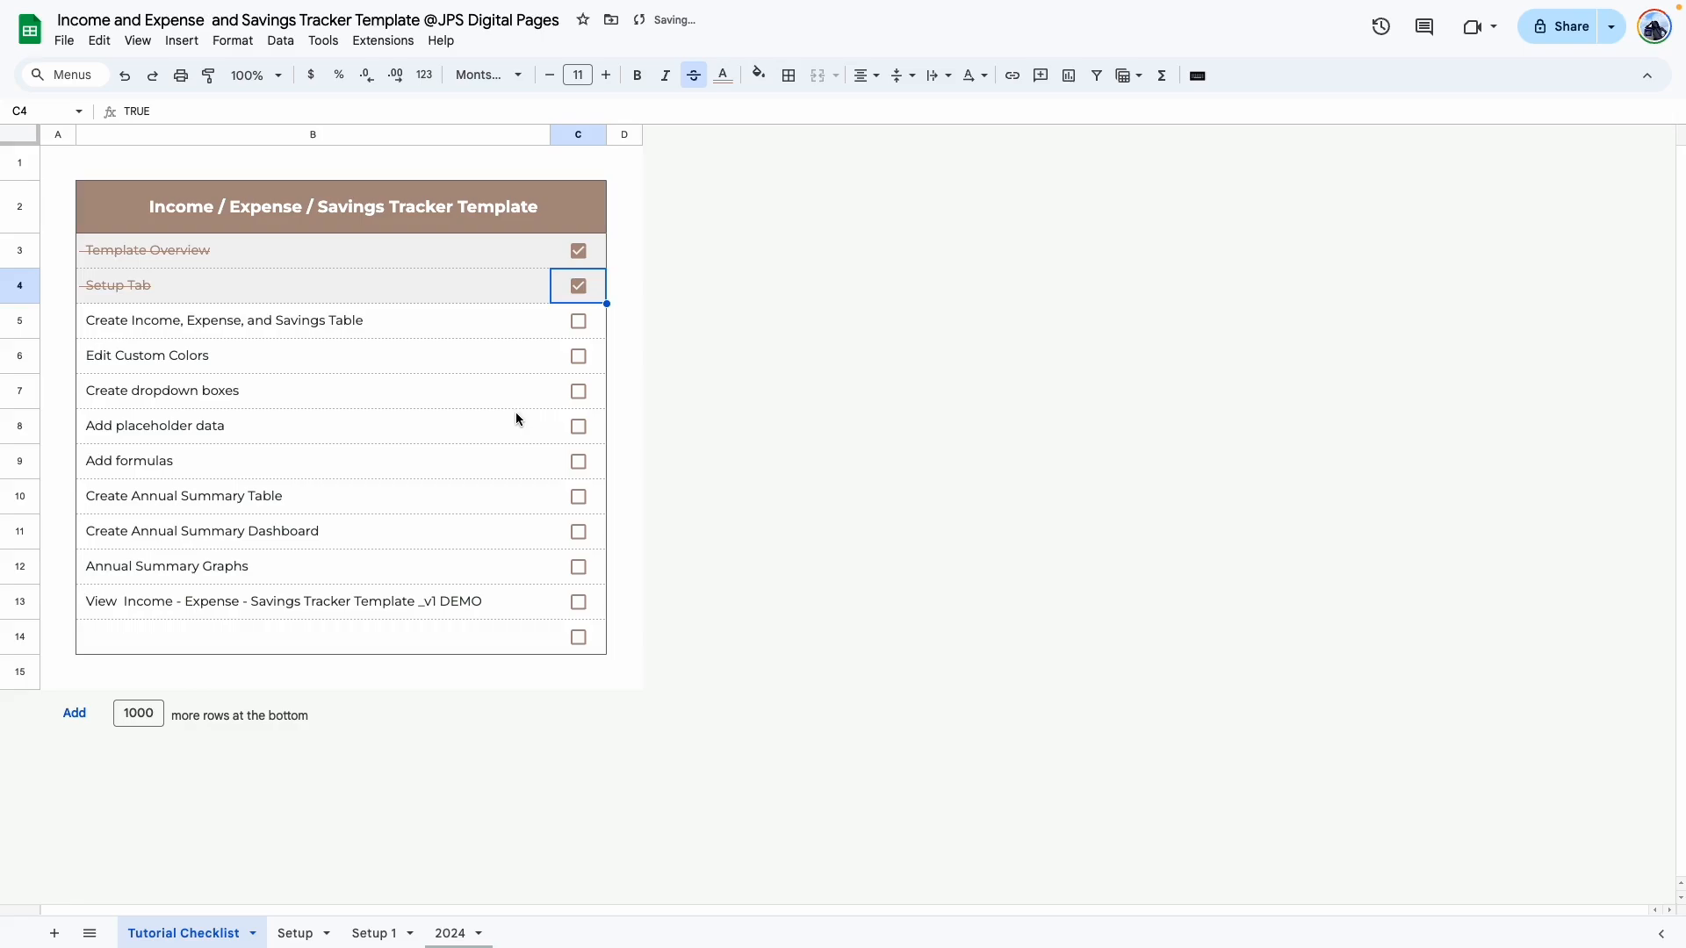
click(483, 461)
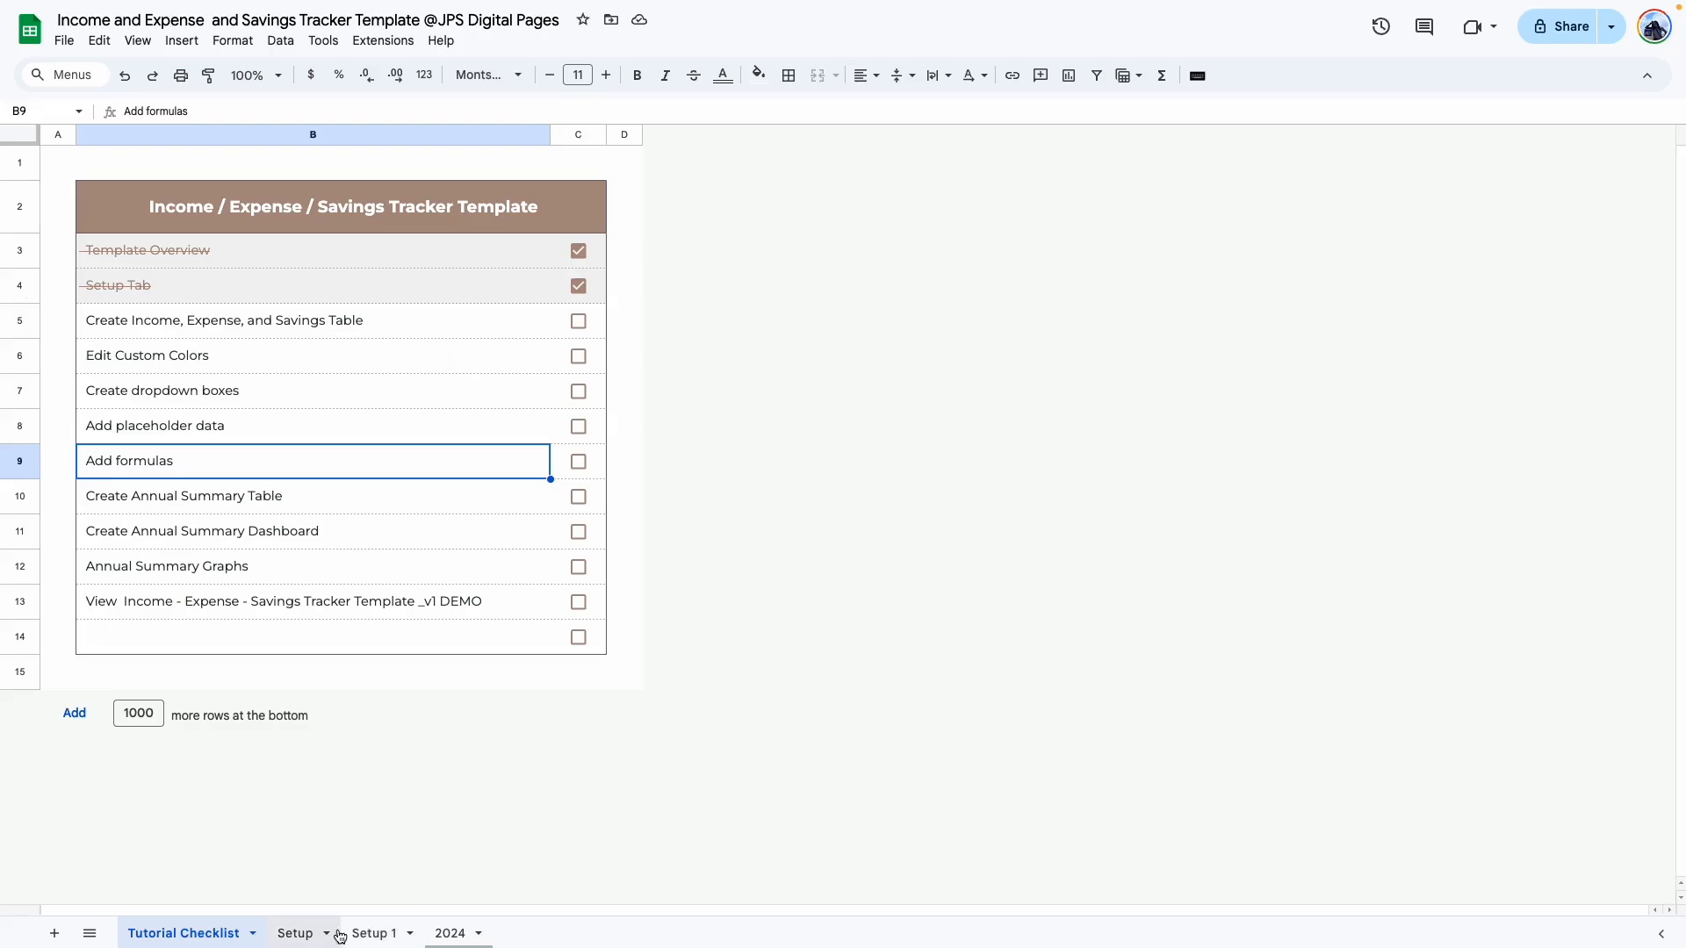
Step: Examine the Income, Expenses and Savings tables on the 2024 sheet, including the dropdown category cells in column B
click(459, 934)
drag(109, 433, 1556, 684)
scroll(1151, 641, down, 10)
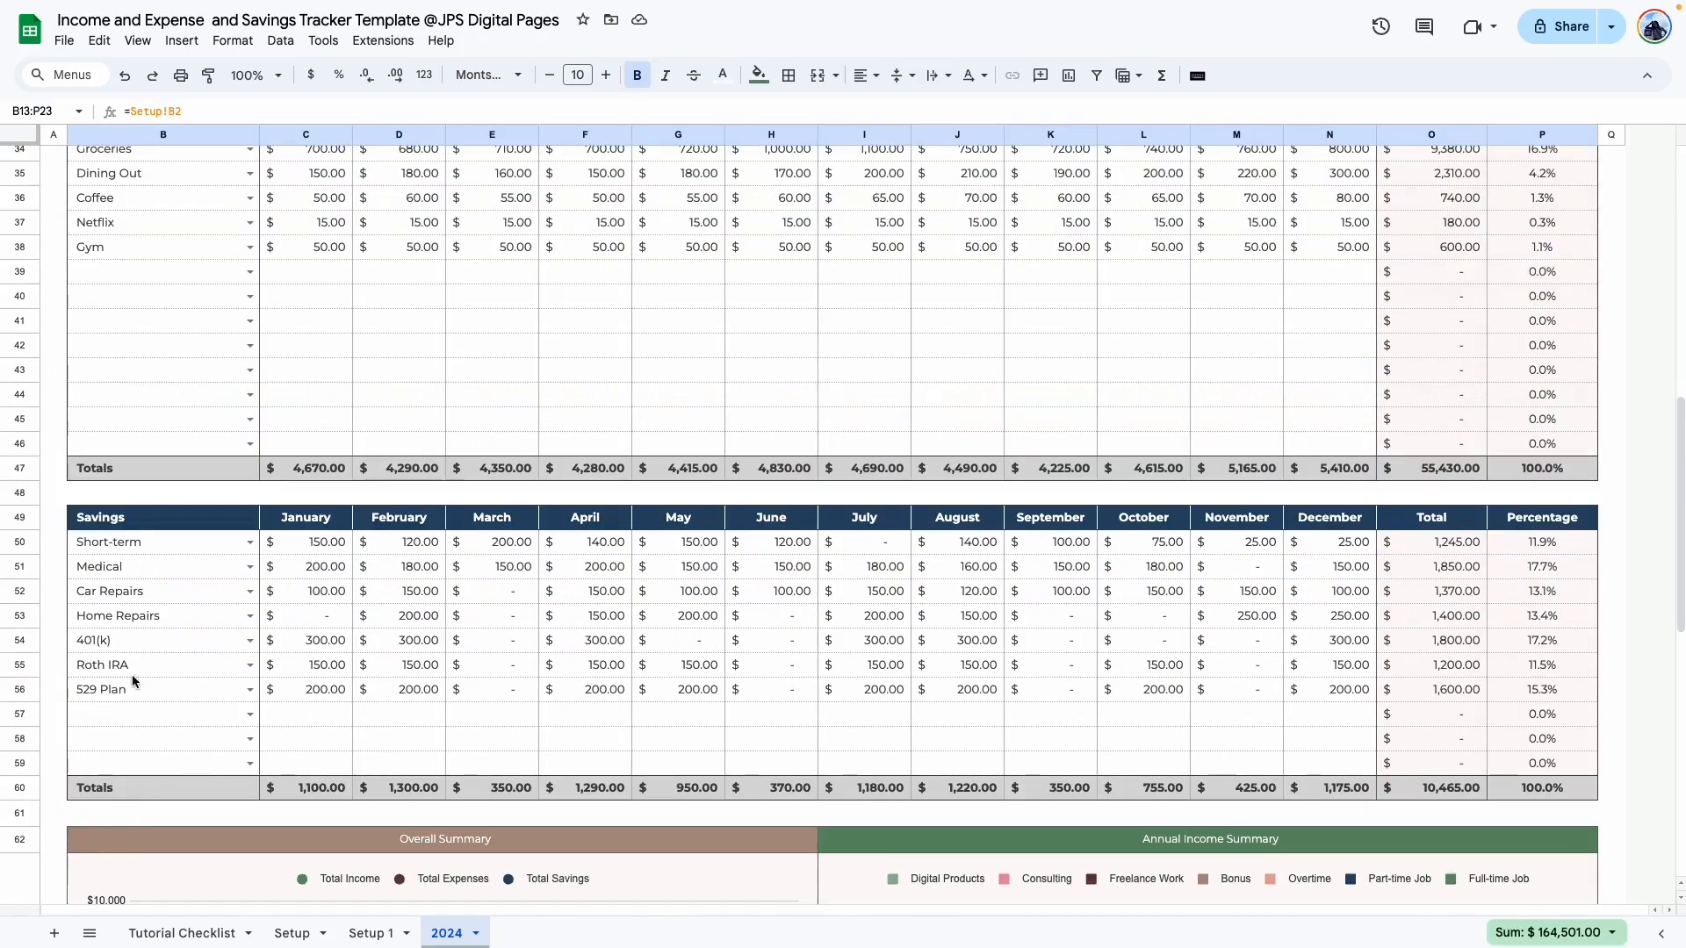
scroll(859, 641, up, 6)
click(224, 648)
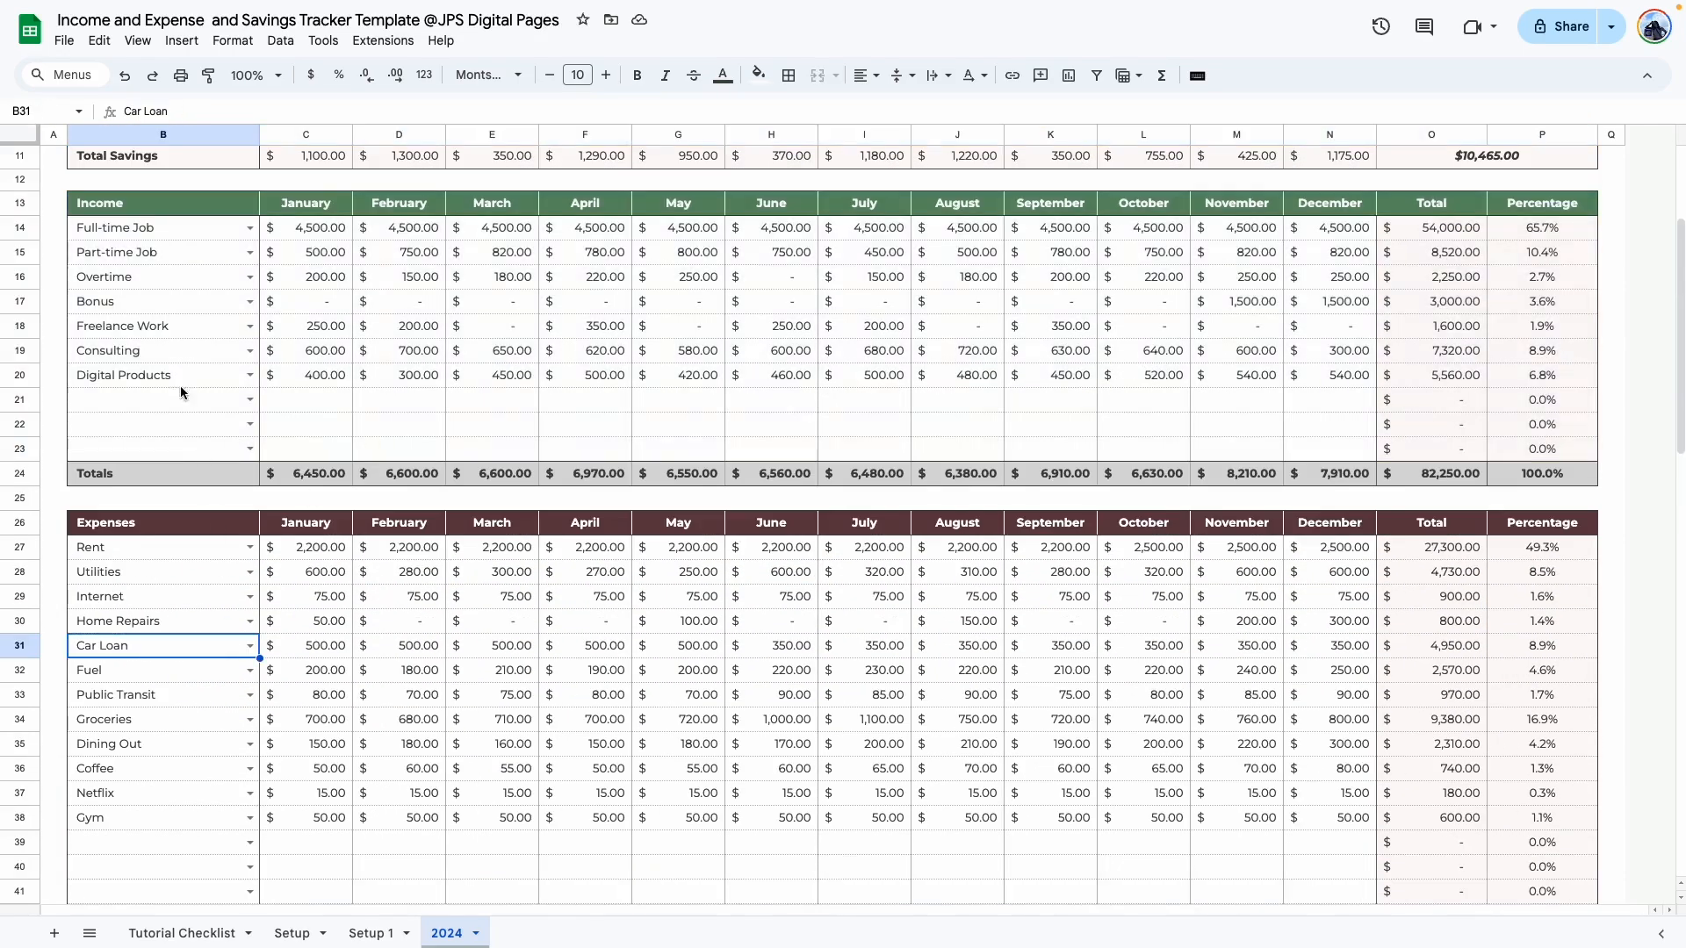
drag(149, 230, 187, 451)
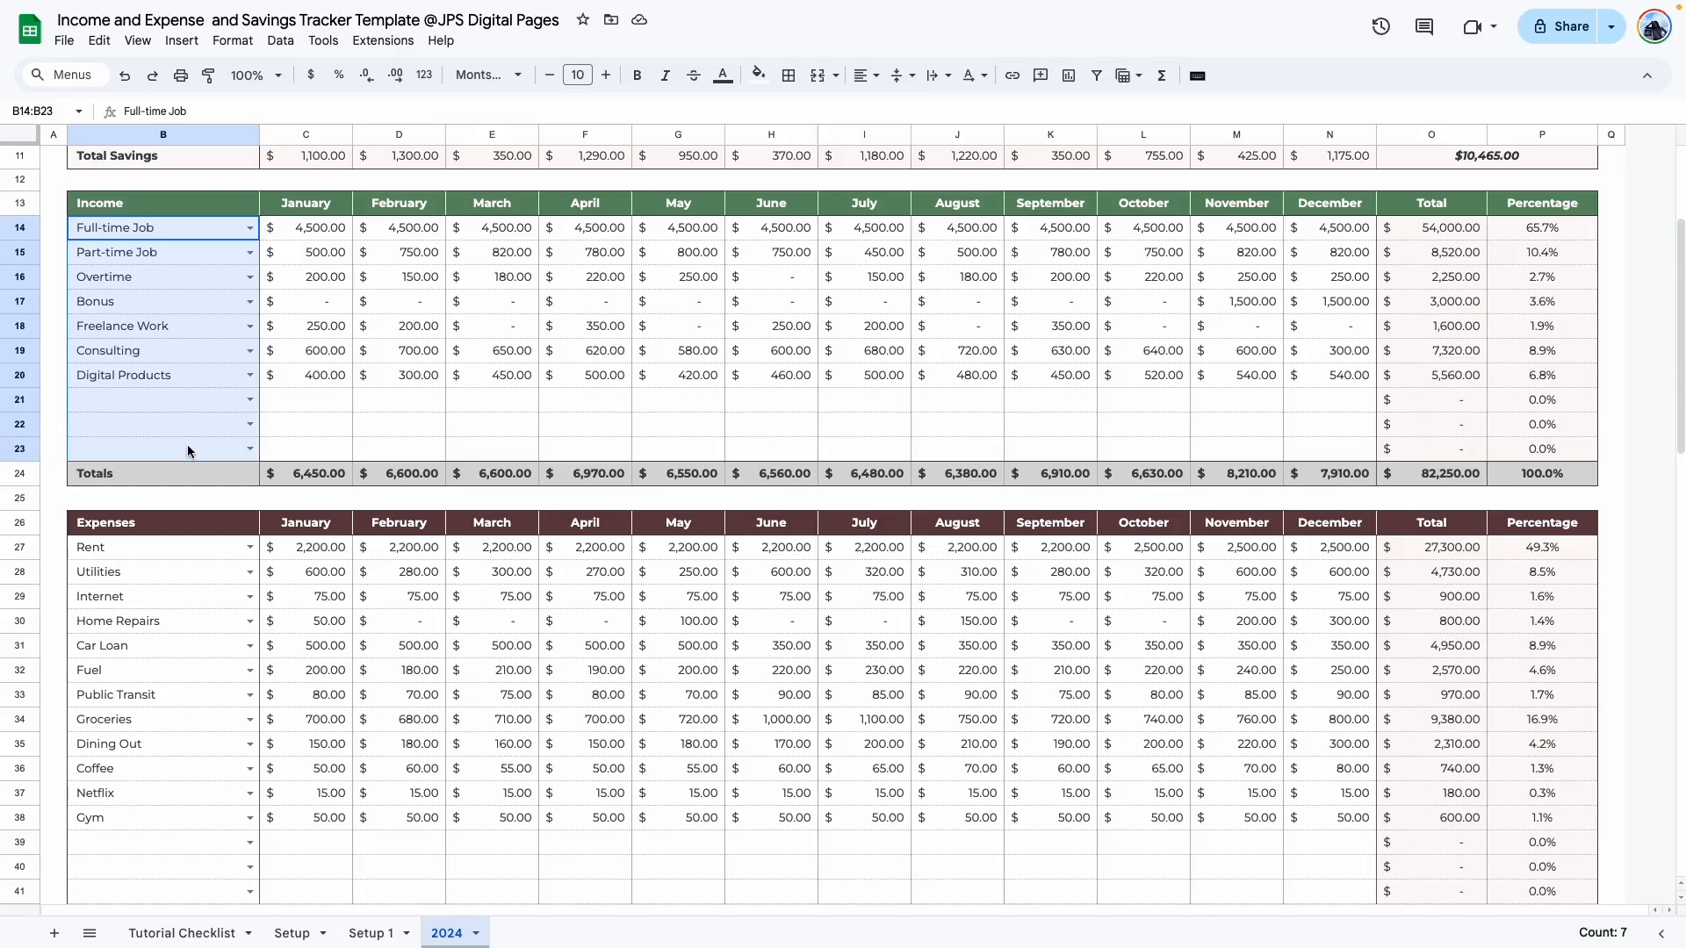
scroll(179, 432, down, 2)
drag(178, 430, 198, 887)
scroll(193, 669, down, 5)
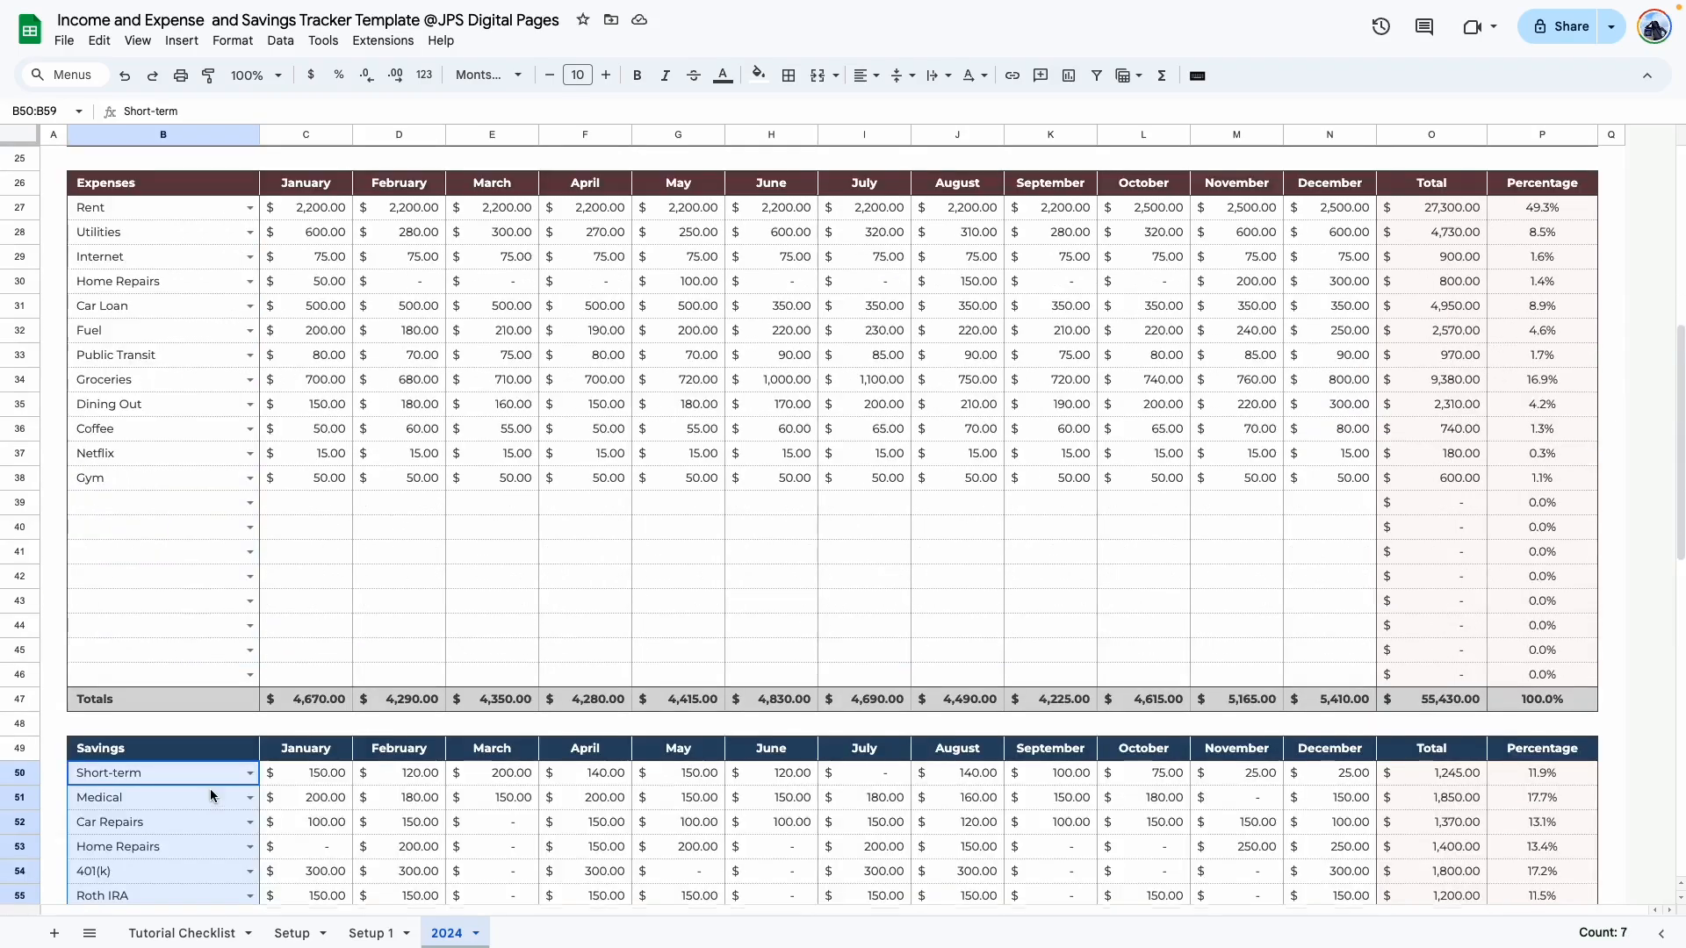
scroll(209, 788, down, 3)
scroll(162, 583, up, 8)
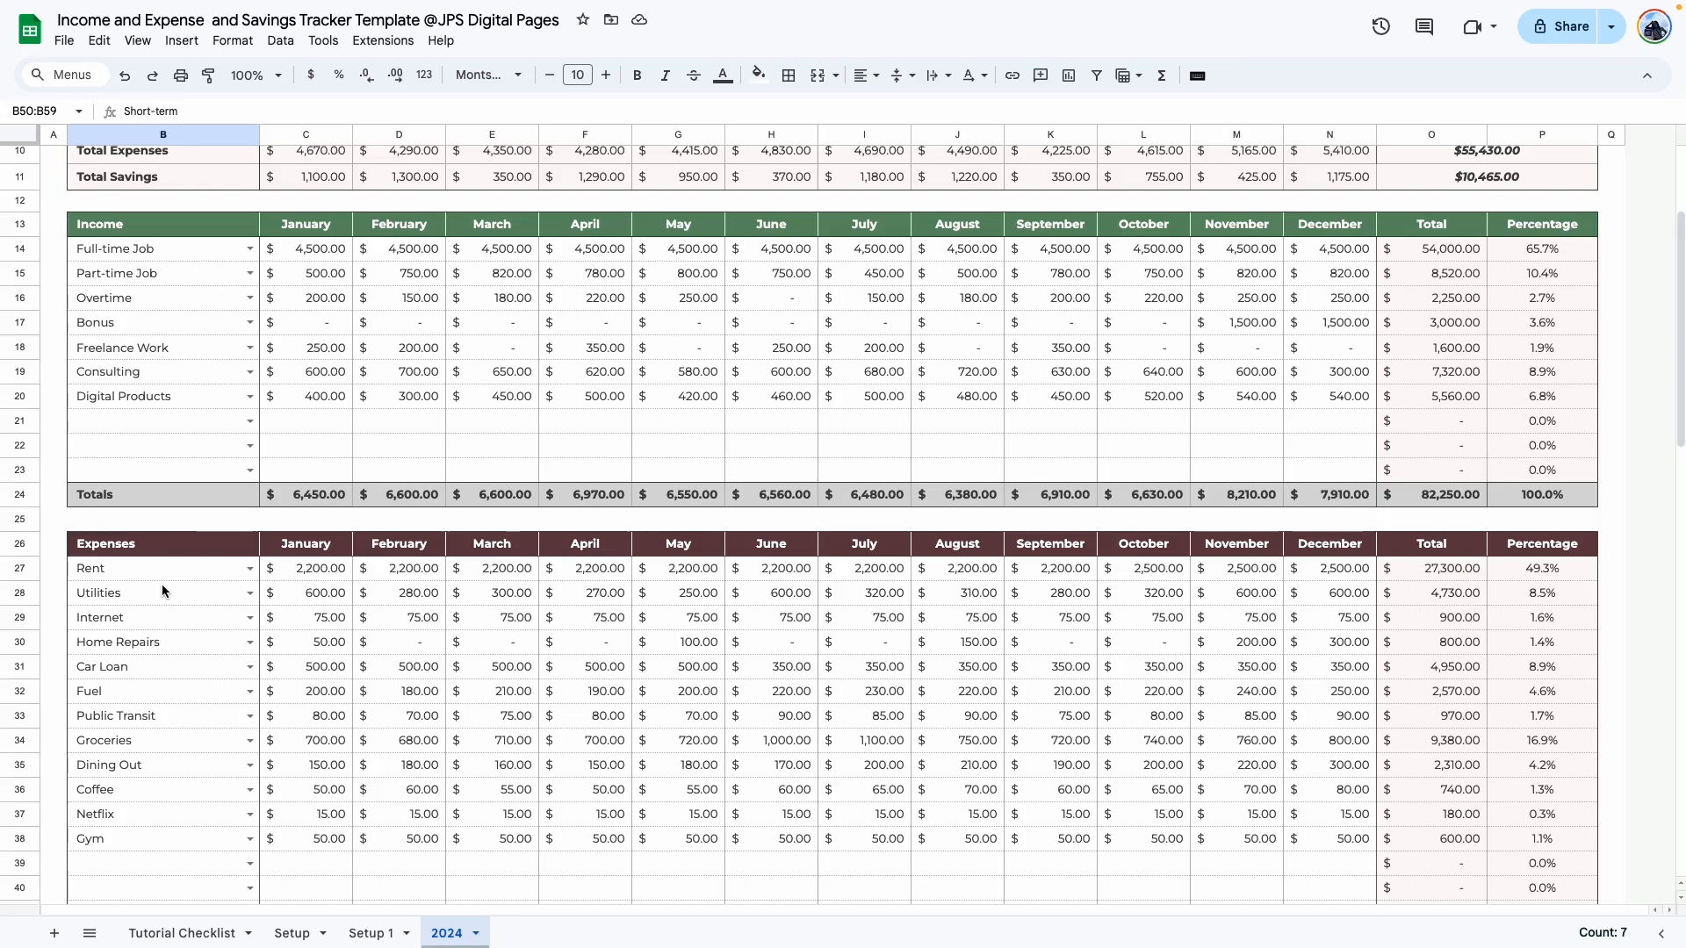
Step: Add a new blank sheet to the spreadsheet
click(54, 933)
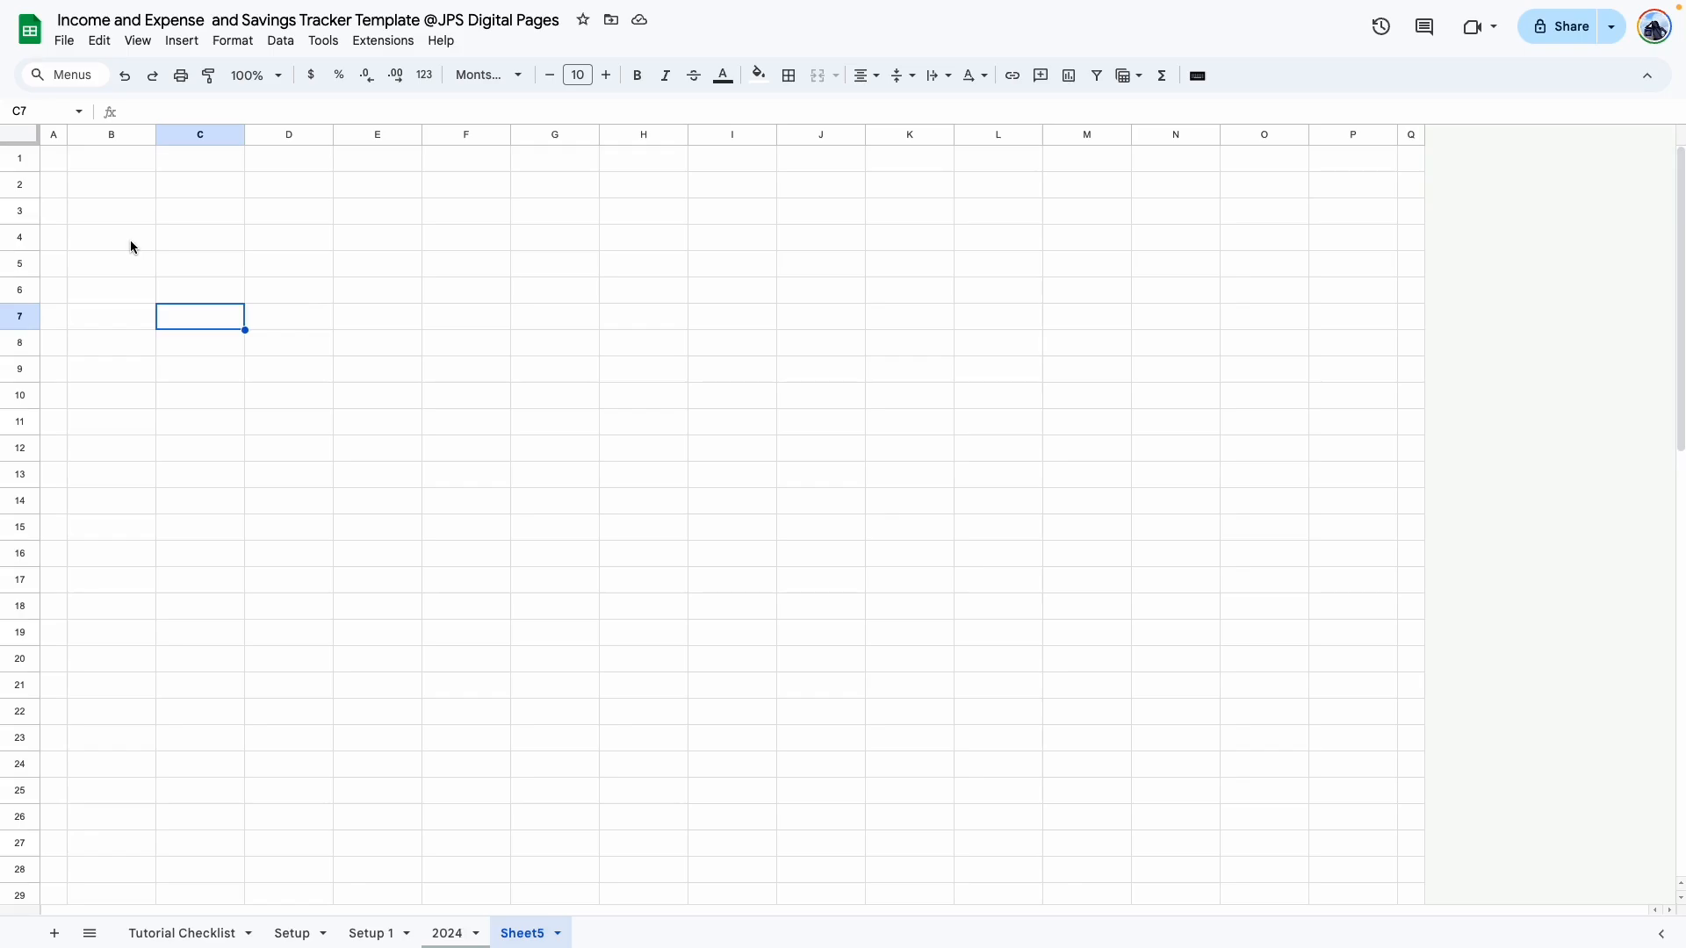
click(134, 247)
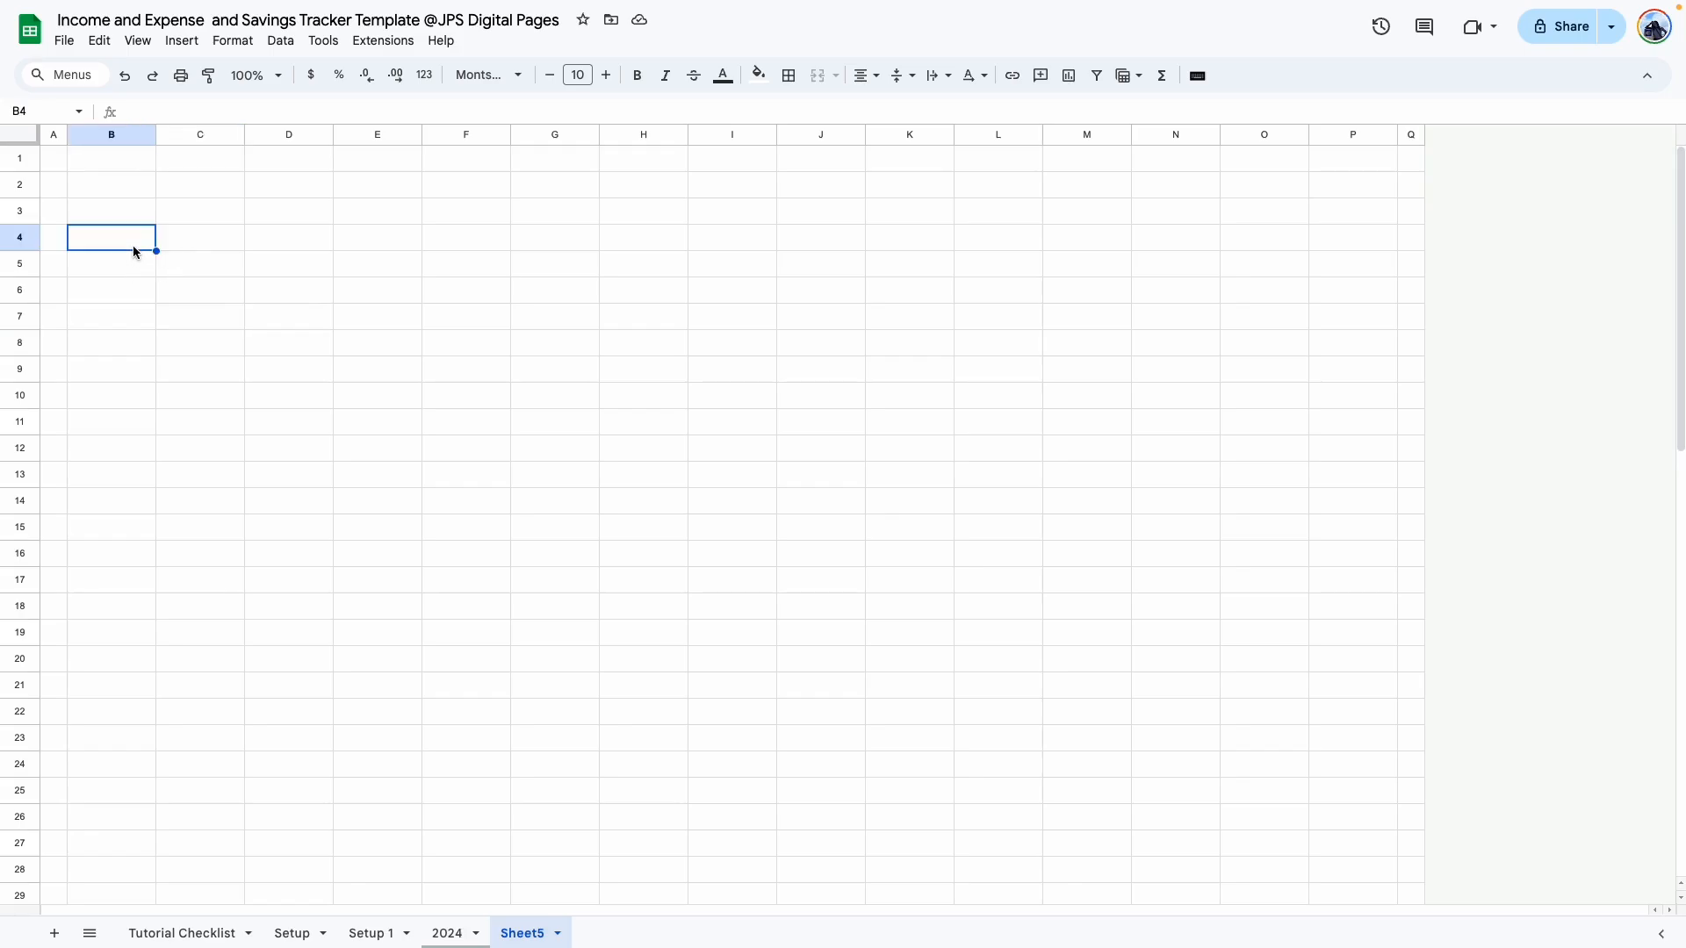
Step: Enter Income in B4 and January in C4, and autofill the months across row 4 through O4
text(Income)
key(Tab)
text(January)
key(Tab)
key(Left)
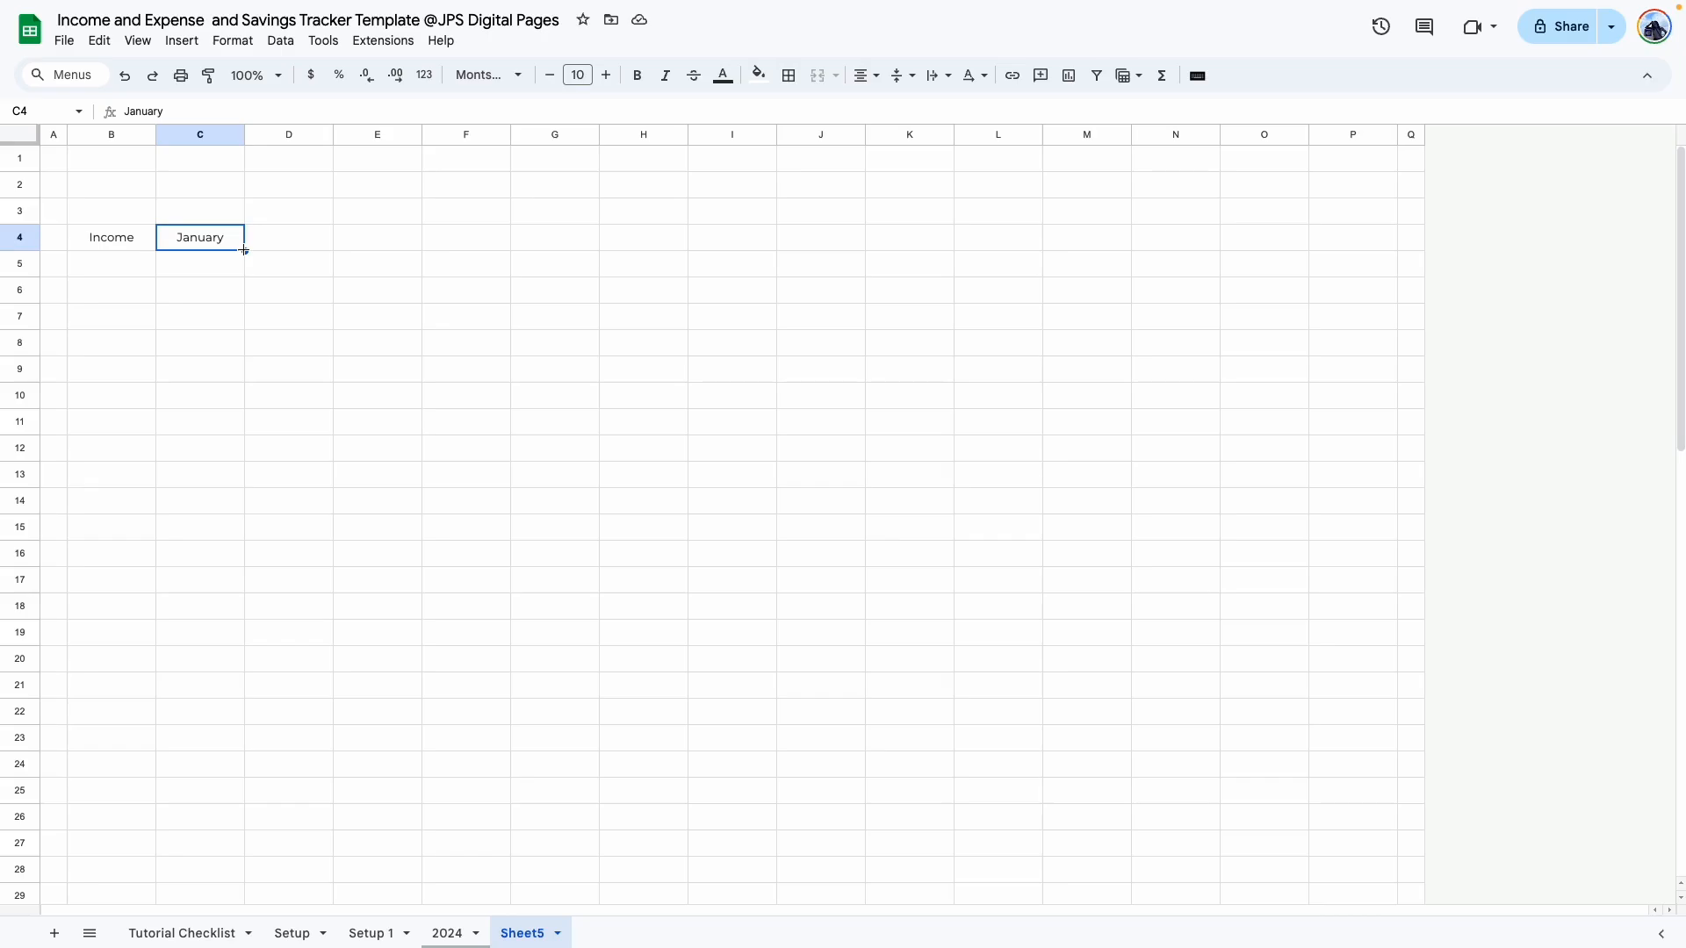
drag(244, 250, 1273, 253)
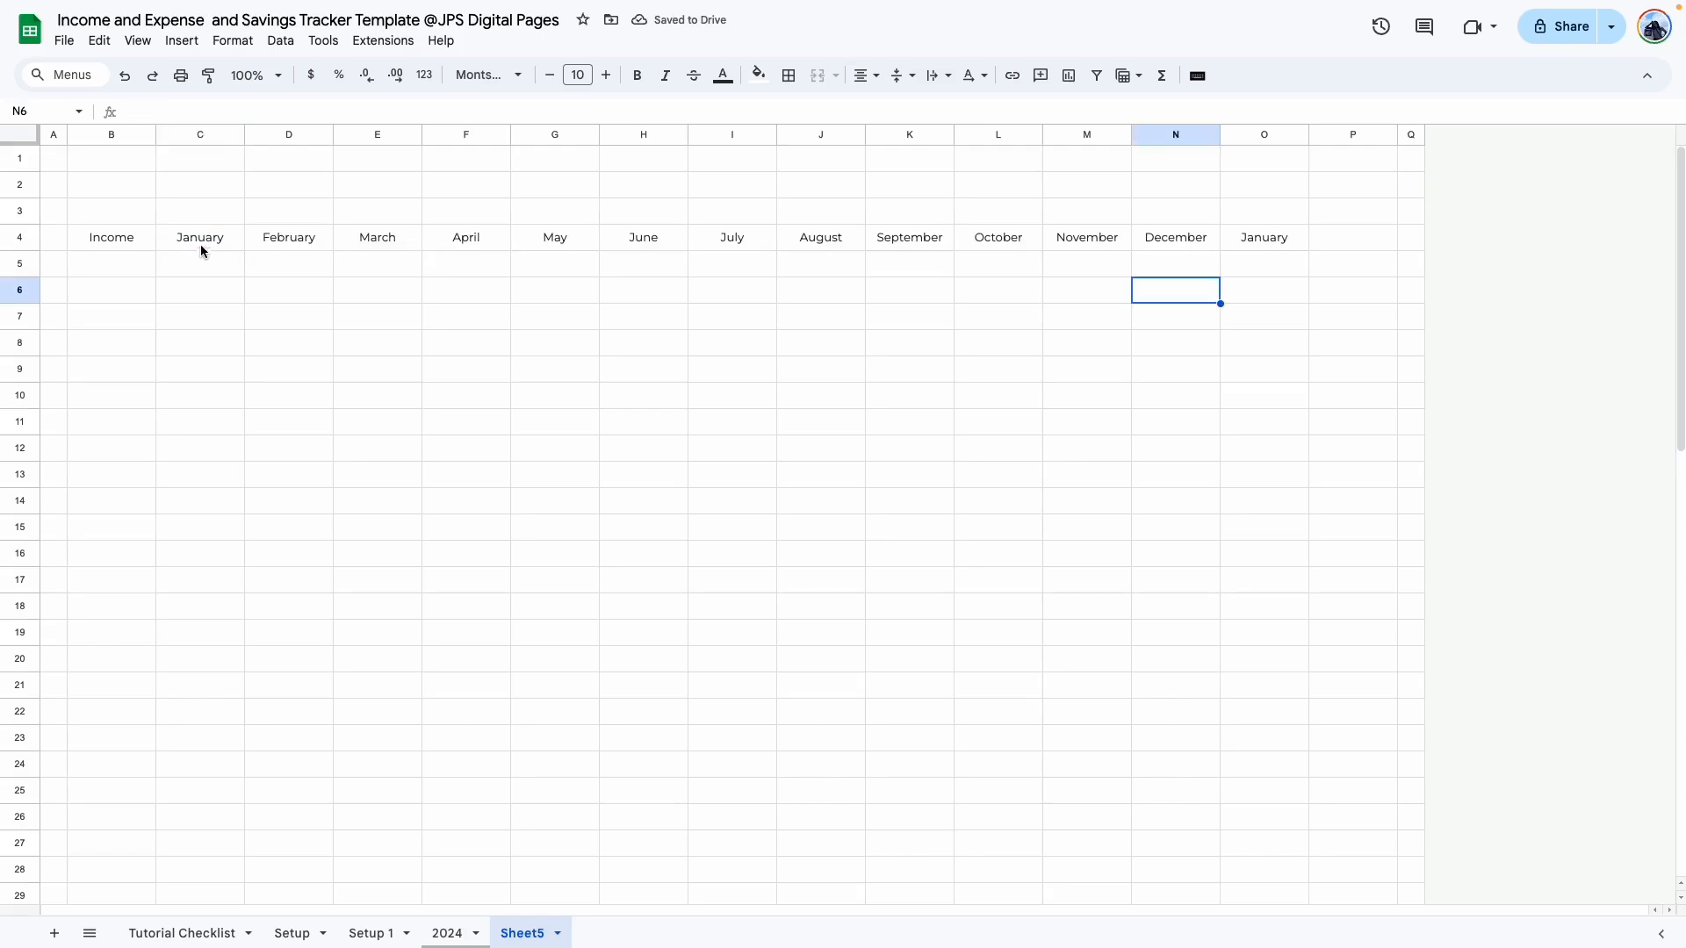
Step: Replace the extra month in O4 with Total and enter Percentage in P4
click(1246, 245)
key(Delete)
text(Total)
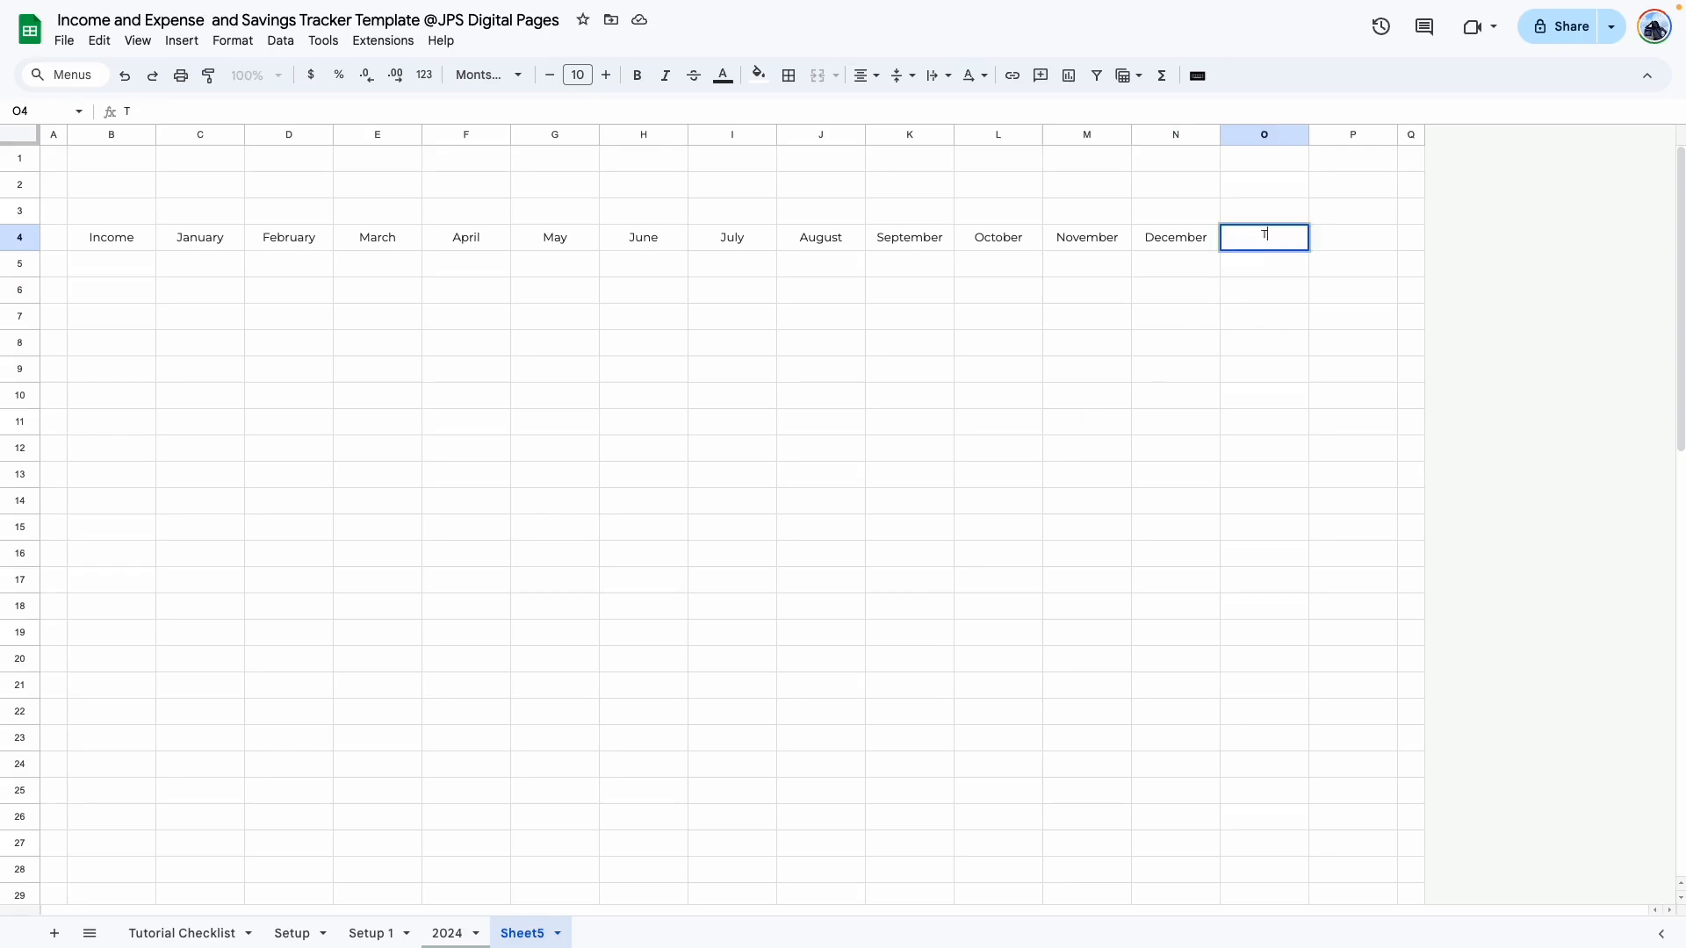
click(1373, 245)
text(Percentage)
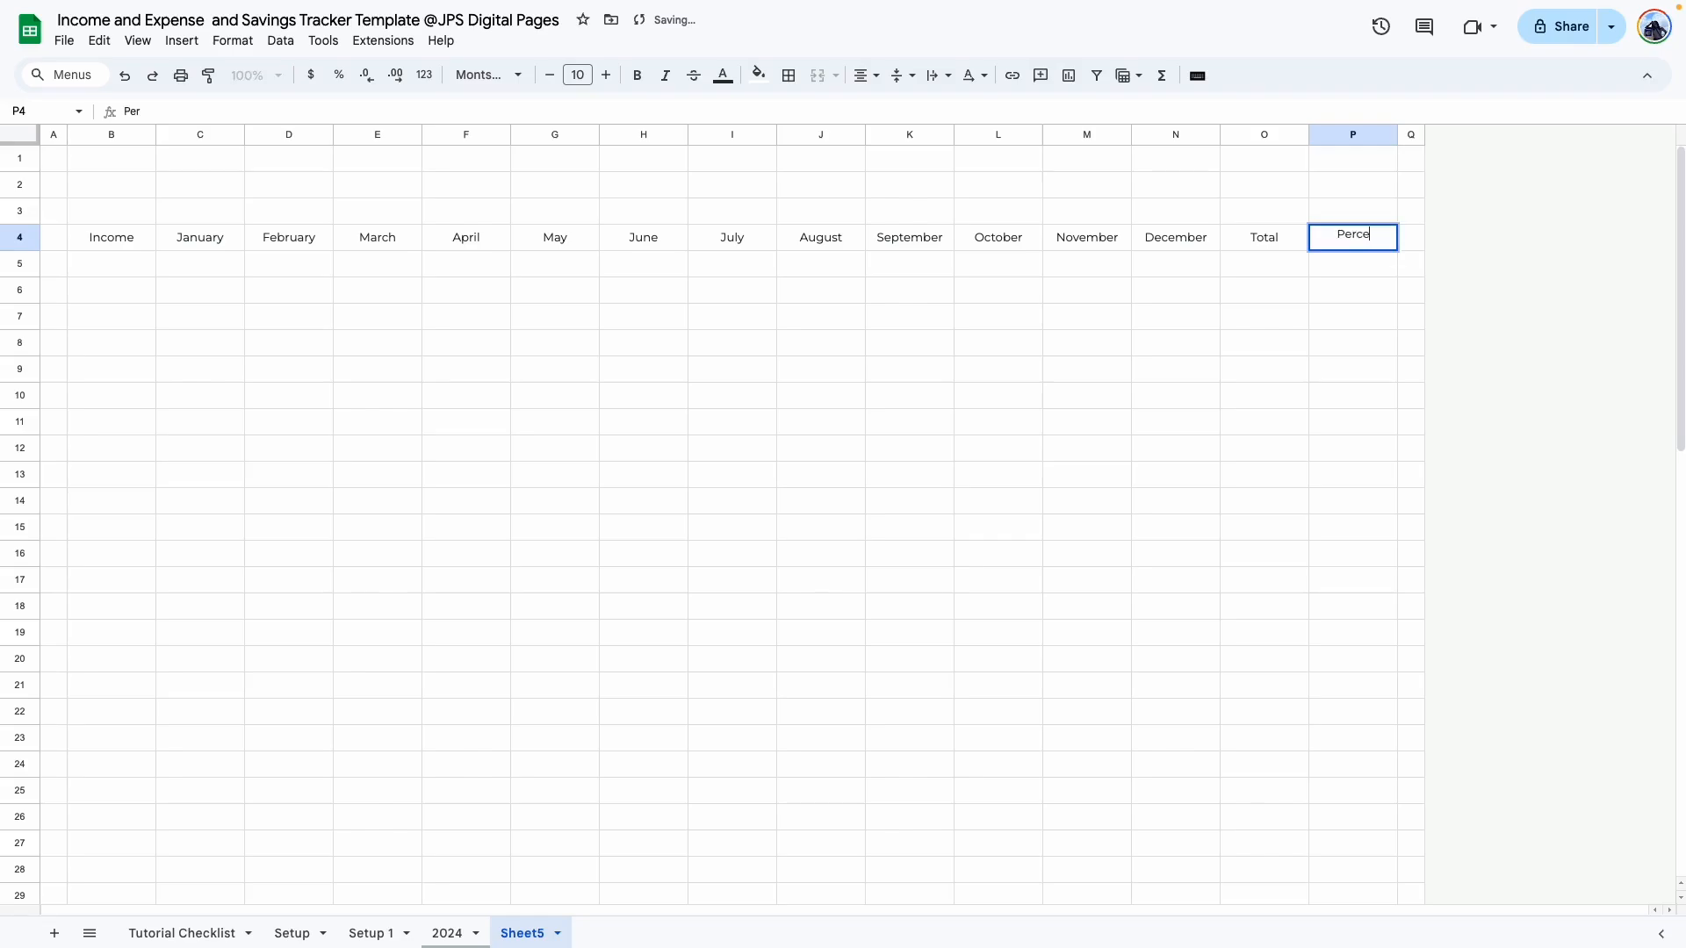
click(998, 421)
Step: Widen column B by resizing it in pixels
click(97, 131)
right_click(96, 131)
click(236, 419)
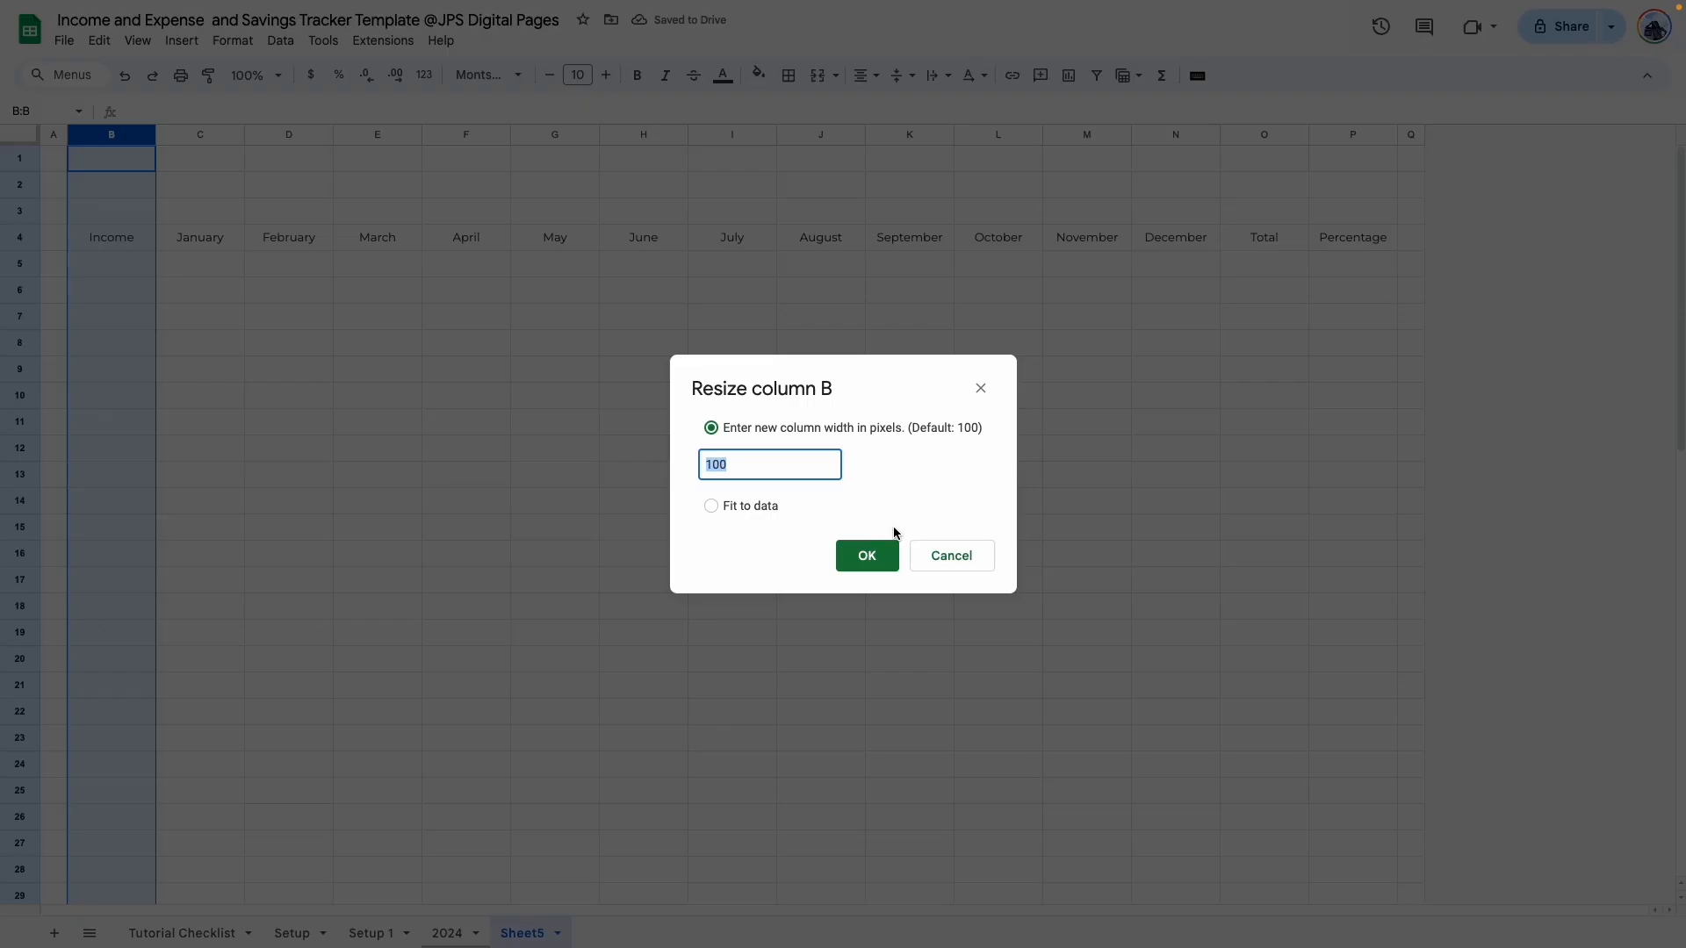
text(3)
Step: Draw outer borders around the table B4:P14, its header row and the column block B4:B14
drag(103, 238, 1441, 498)
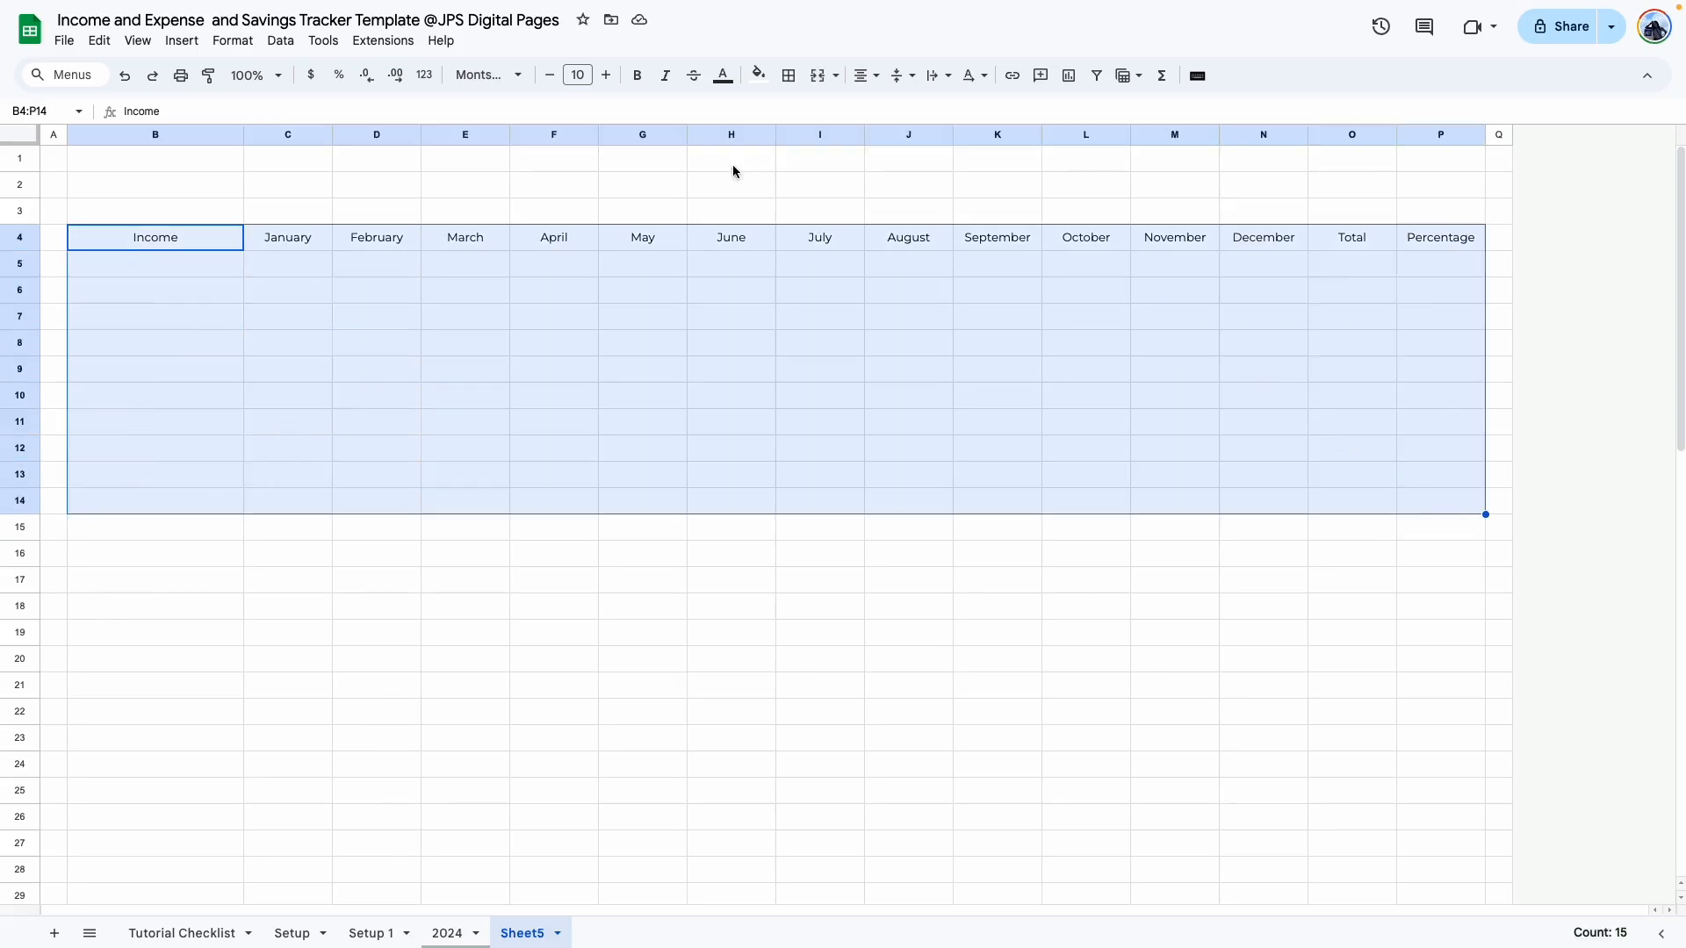
click(788, 74)
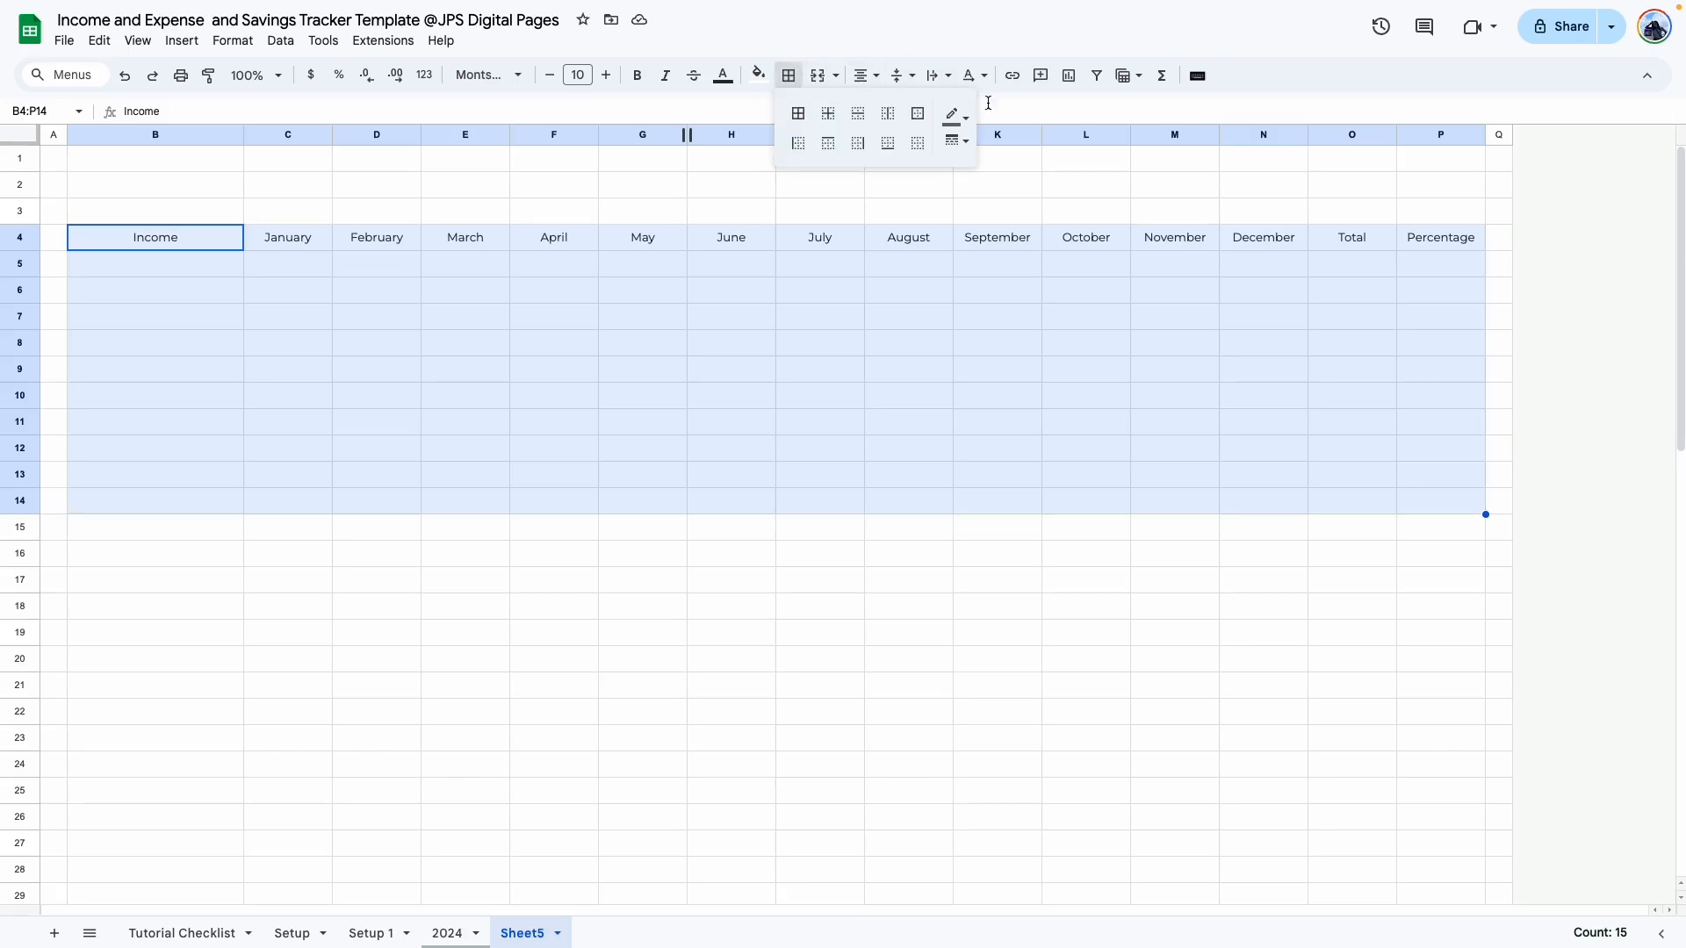
click(918, 114)
drag(171, 239, 214, 505)
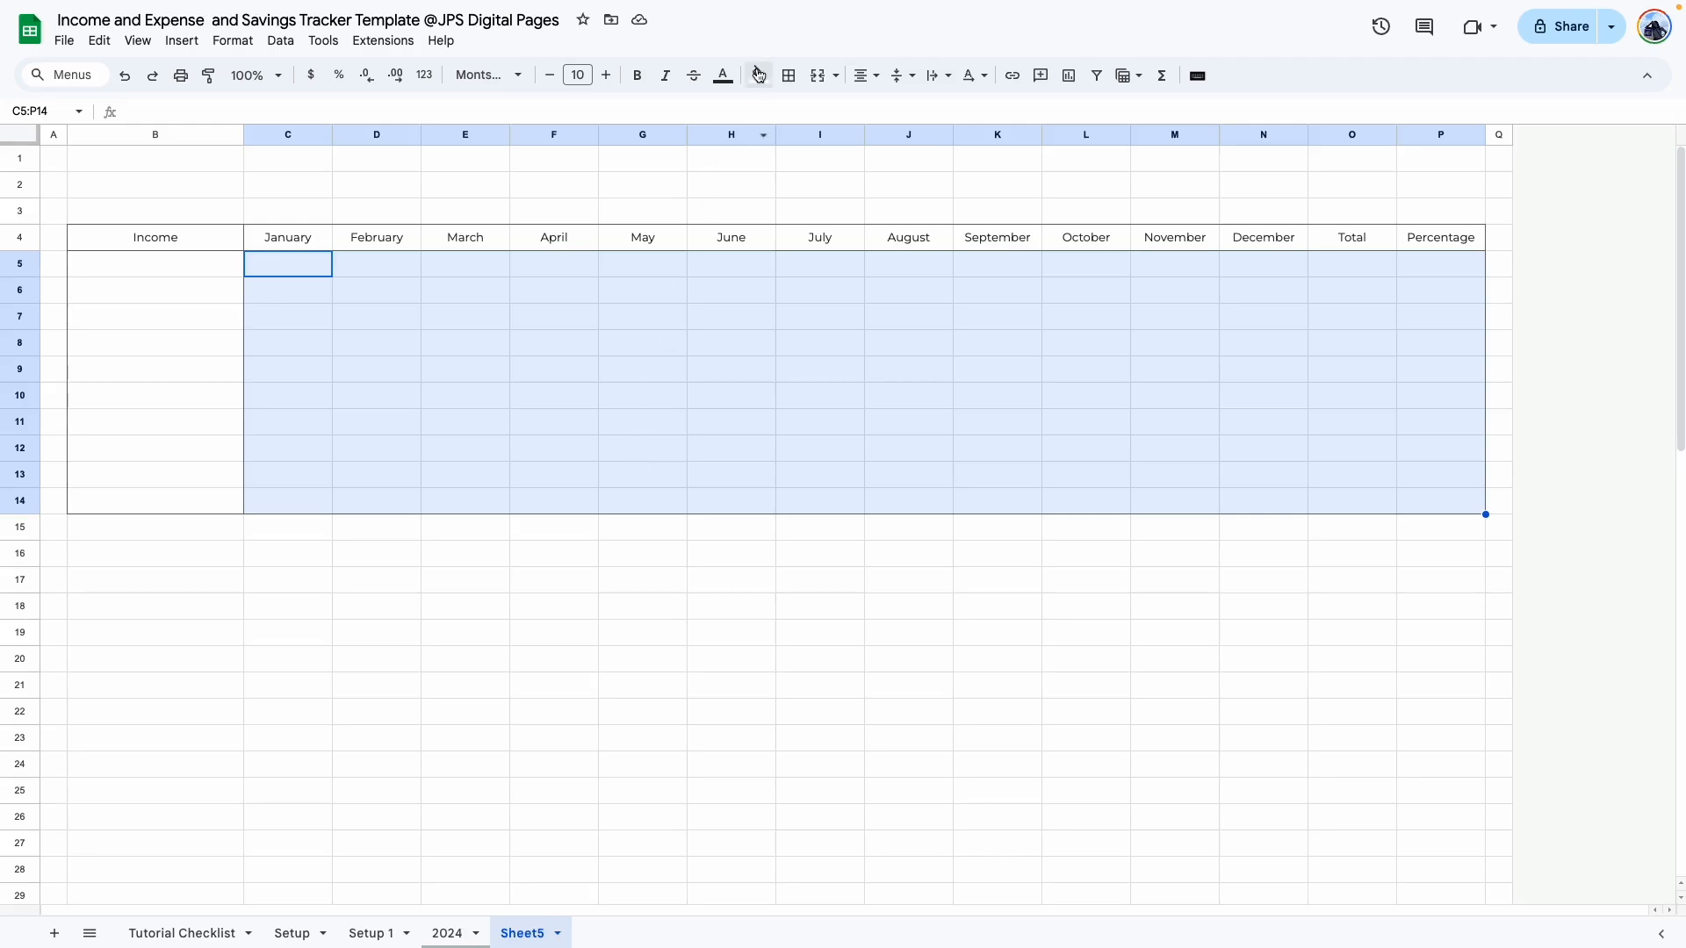
Step: Add gray dotted inner borders to the table body C5:P14
click(788, 75)
click(957, 115)
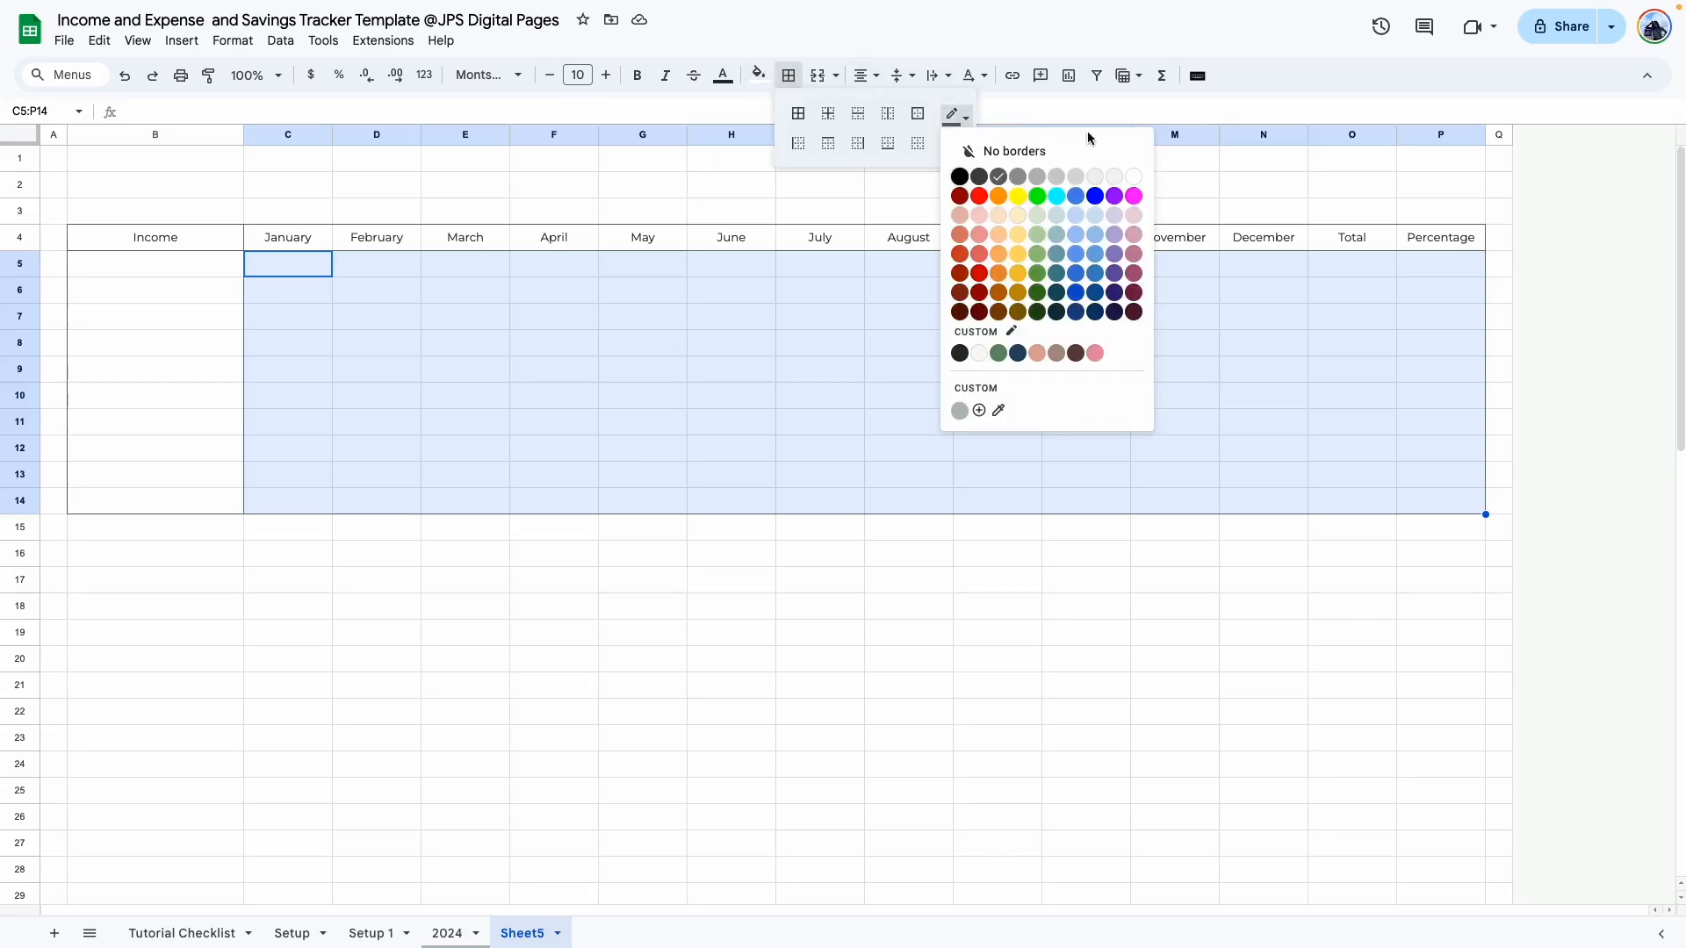
click(1039, 178)
click(957, 142)
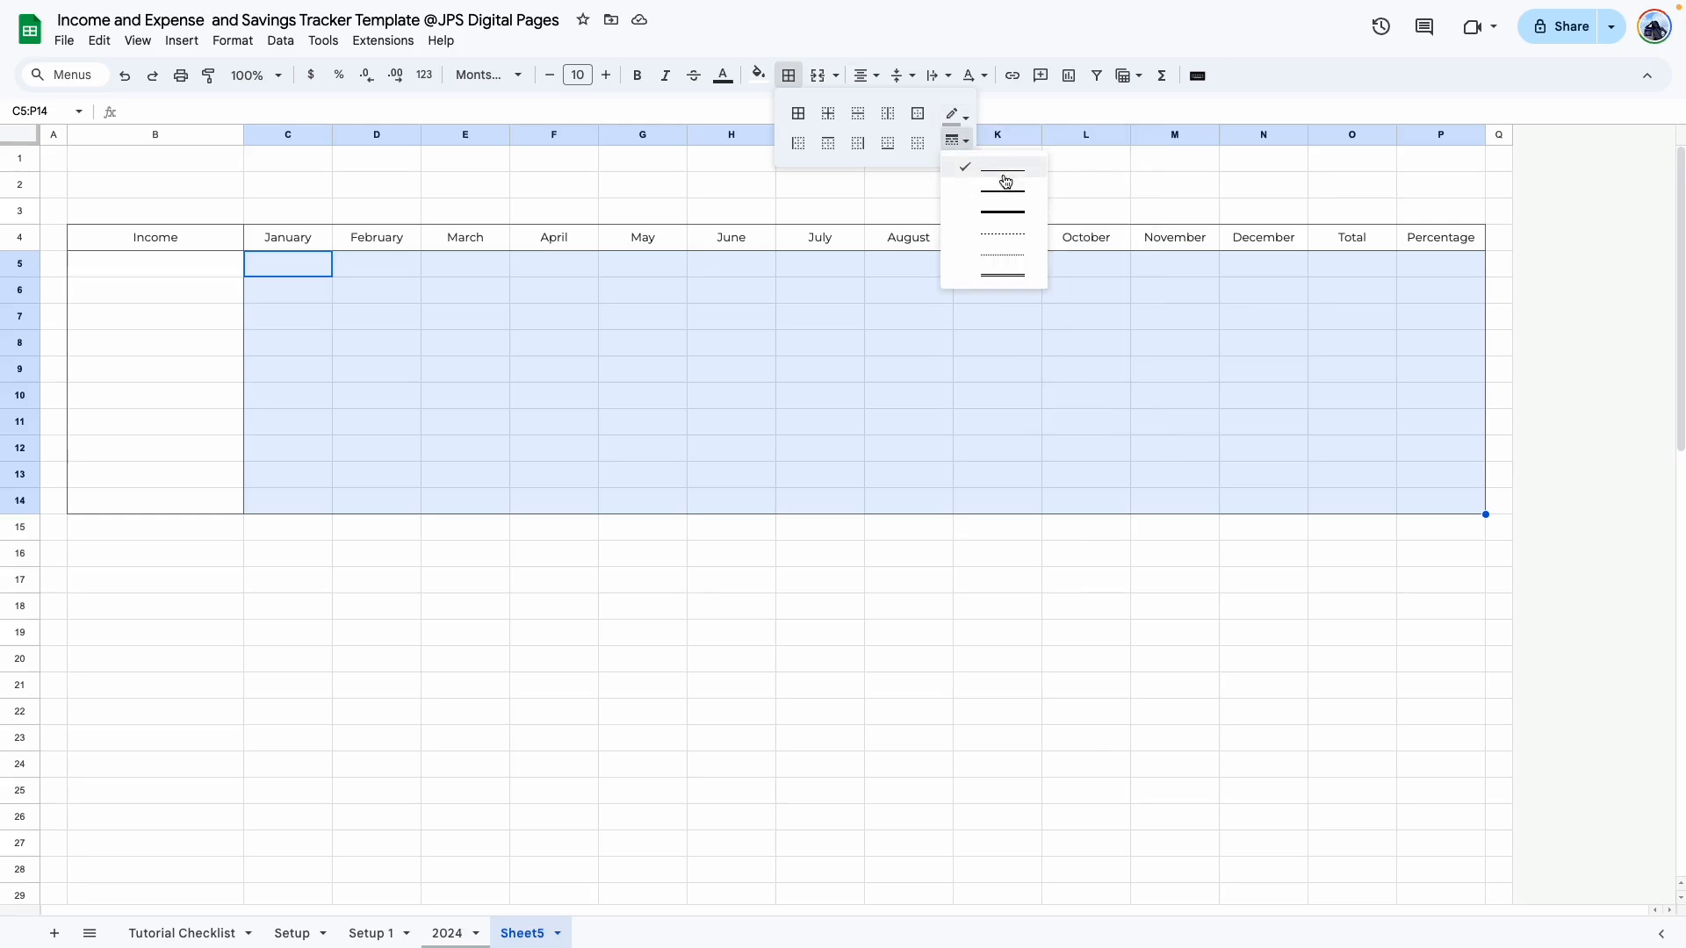
click(1002, 254)
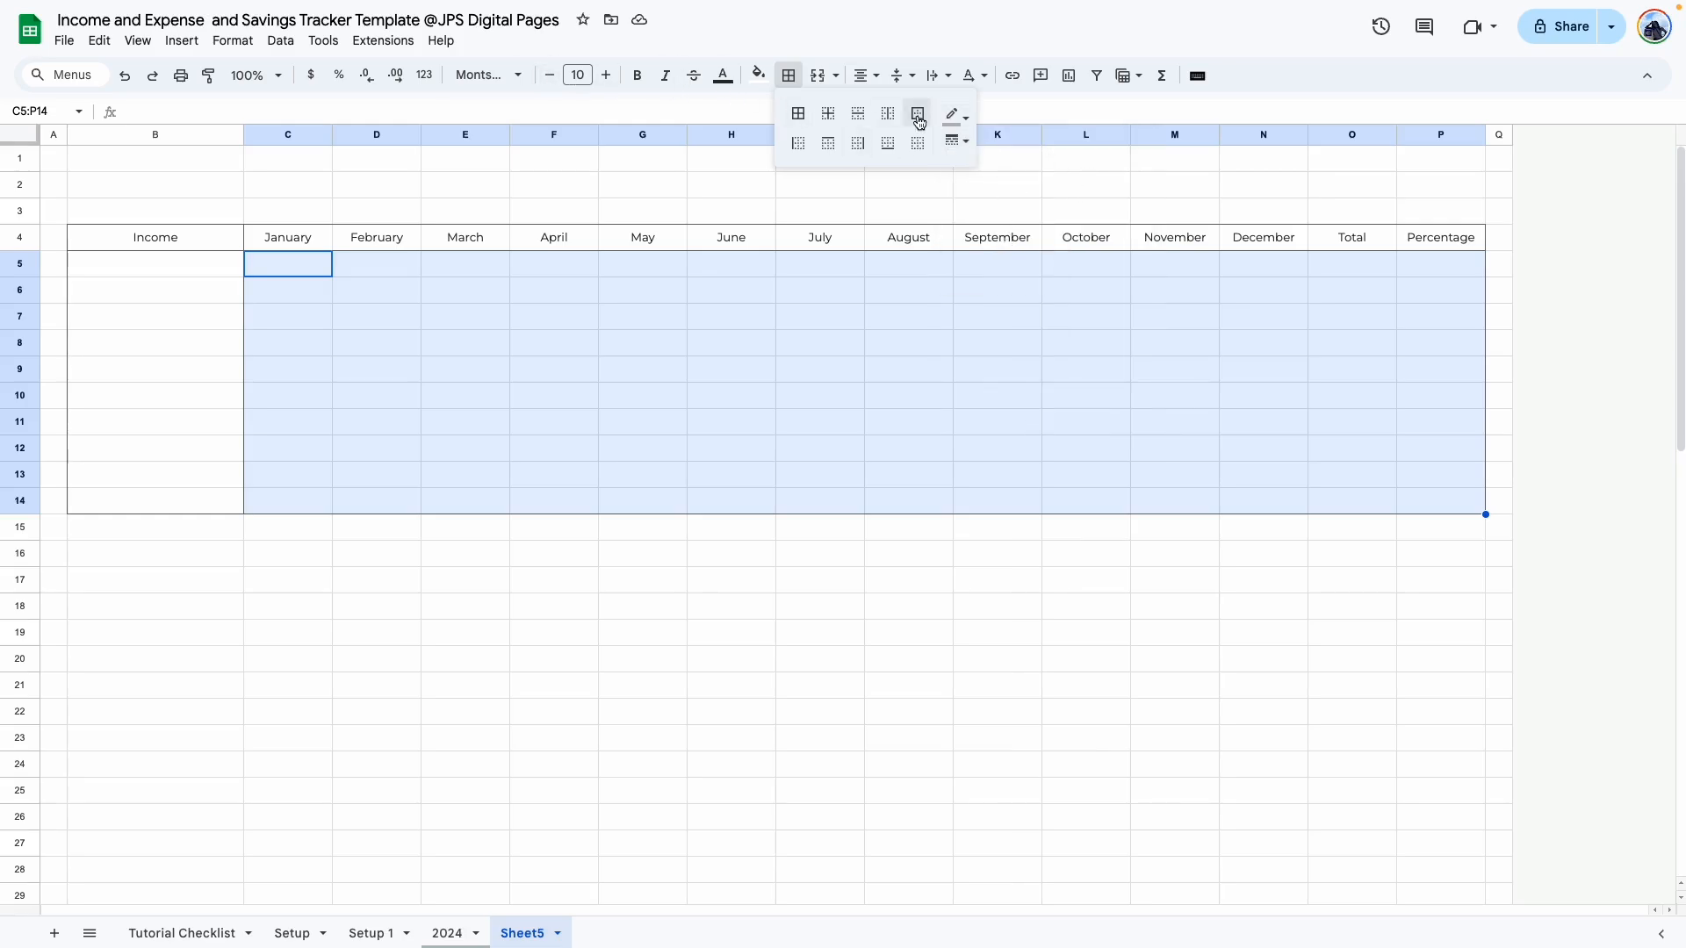
click(831, 118)
click(616, 610)
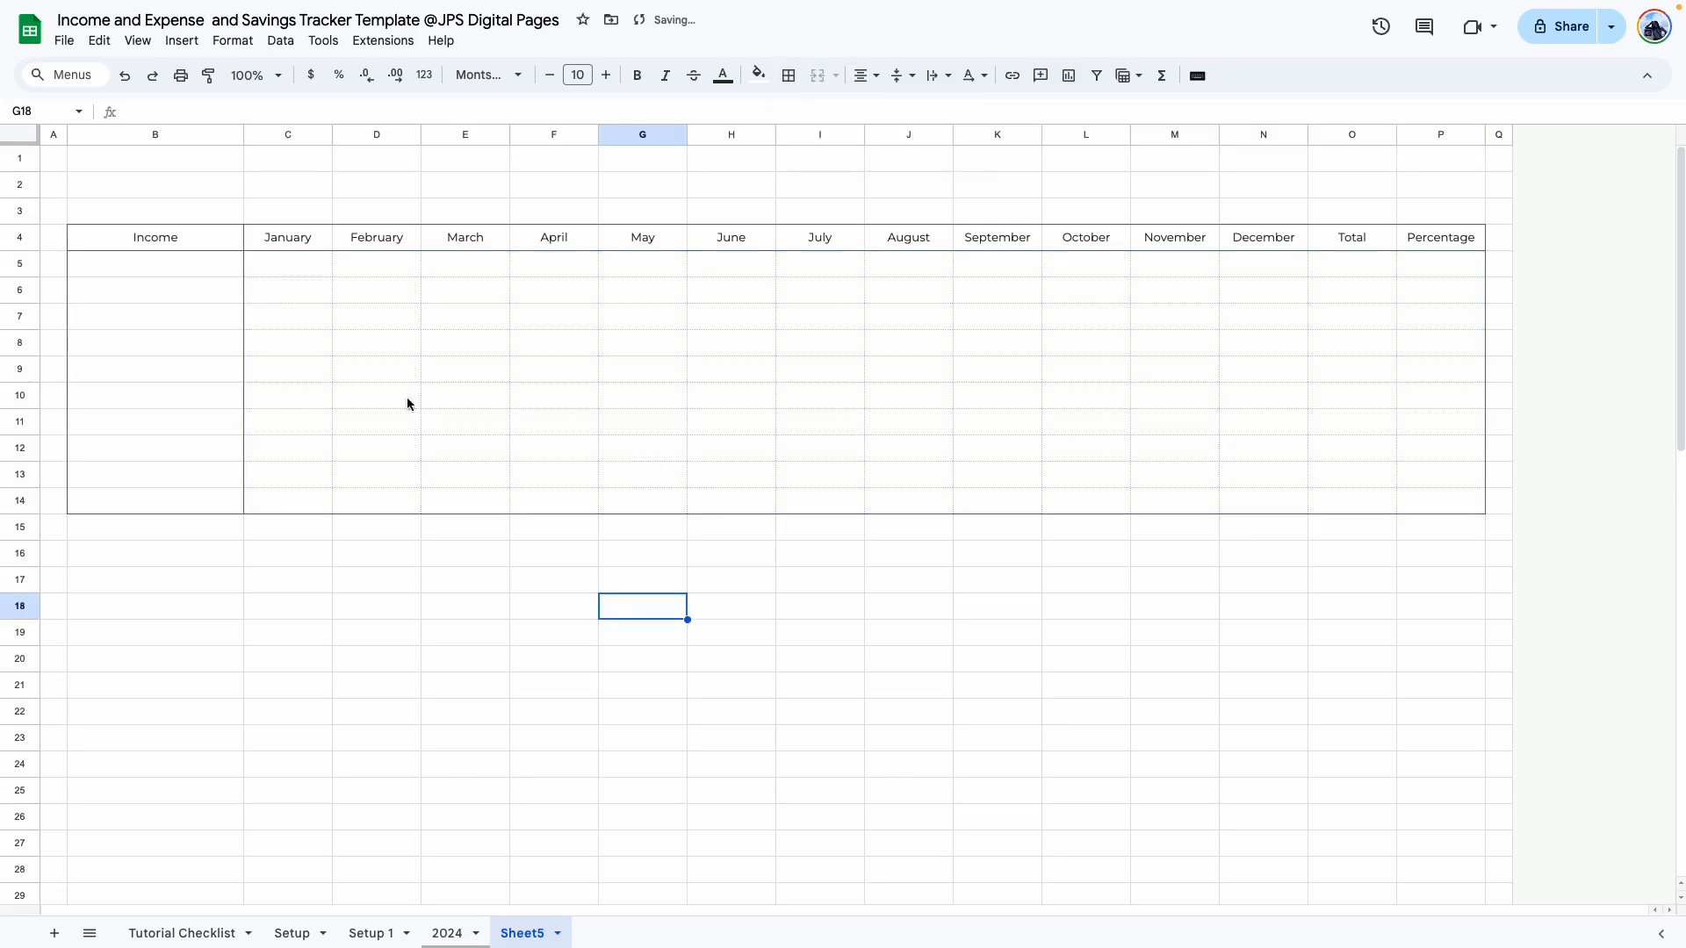
Step: Hide the sheet's gridlines to check the table borders, and undo the change
click(141, 44)
mouse_move(166, 71)
click(455, 102)
click(377, 580)
key(ctrl+z)
Step: Add horizontal inner borders to B5:B14 and give the header row B4:P4 a green fill with white text
drag(180, 264, 211, 492)
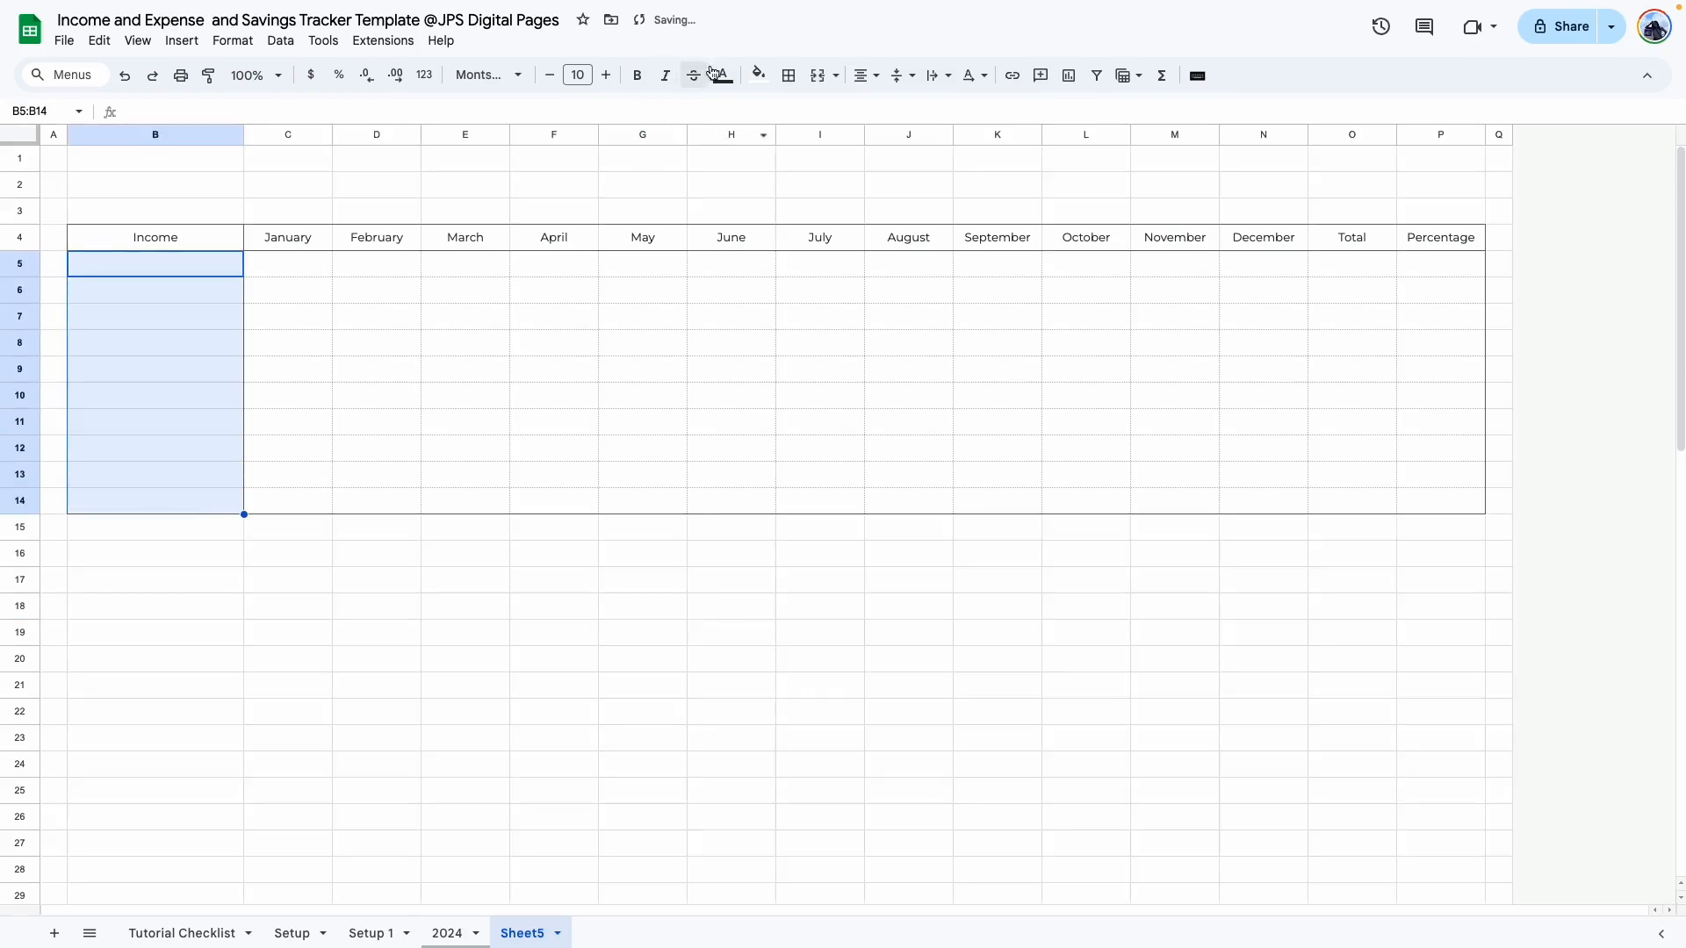
click(788, 76)
click(860, 114)
click(555, 422)
drag(116, 237, 1472, 243)
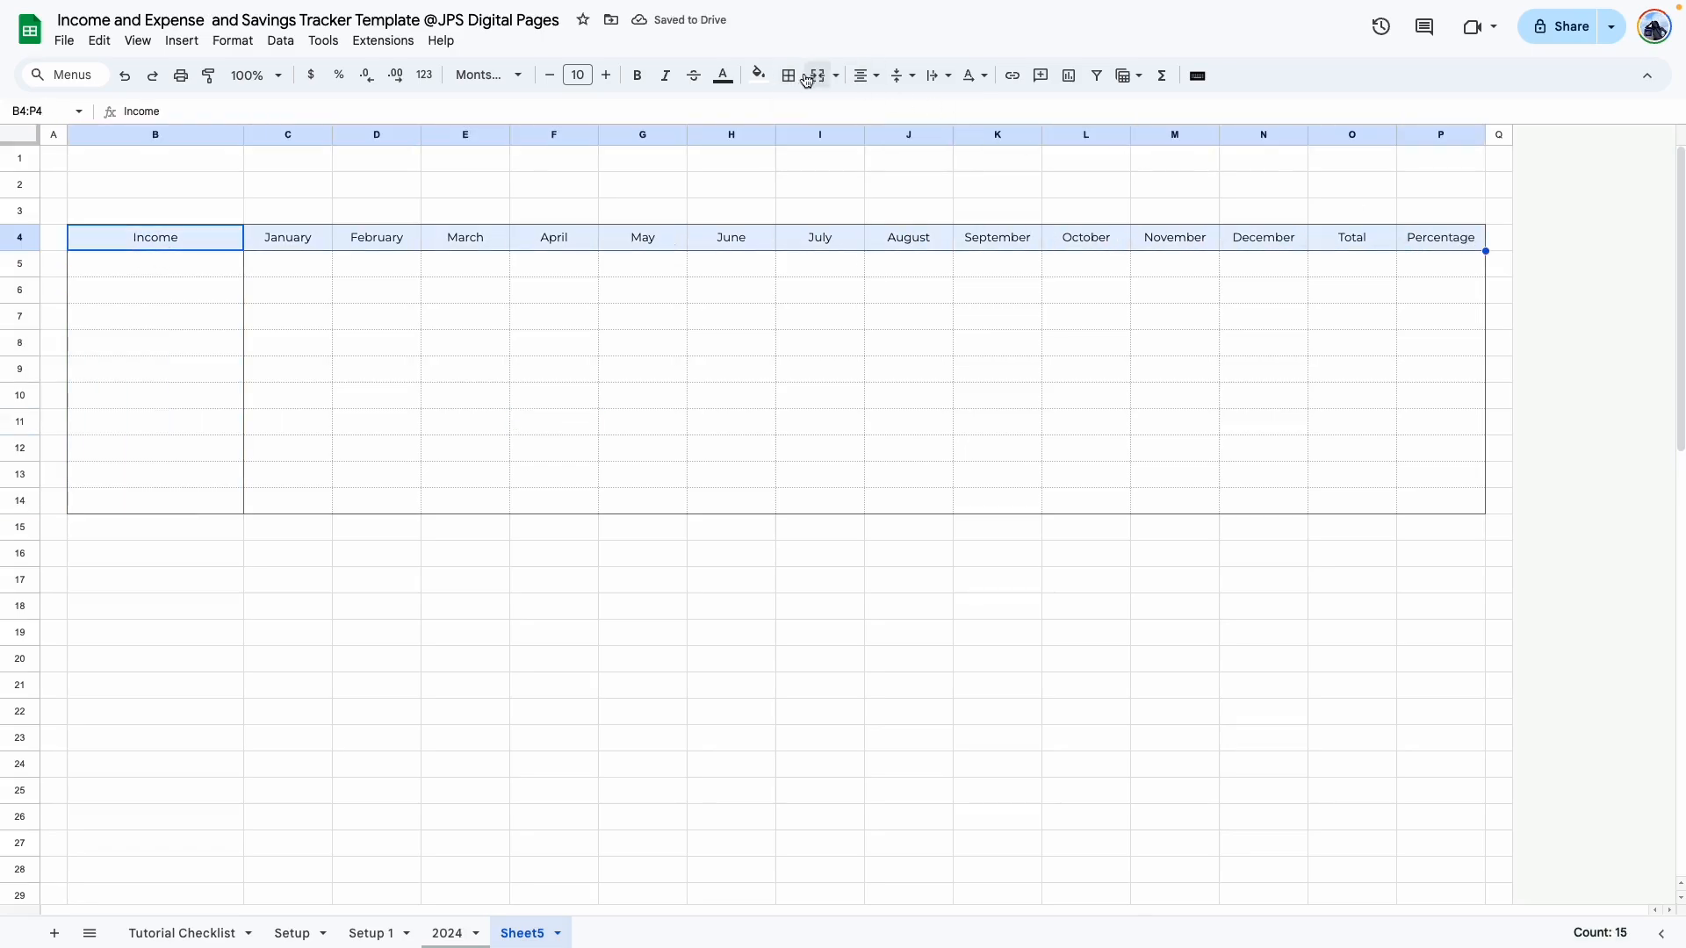
click(760, 77)
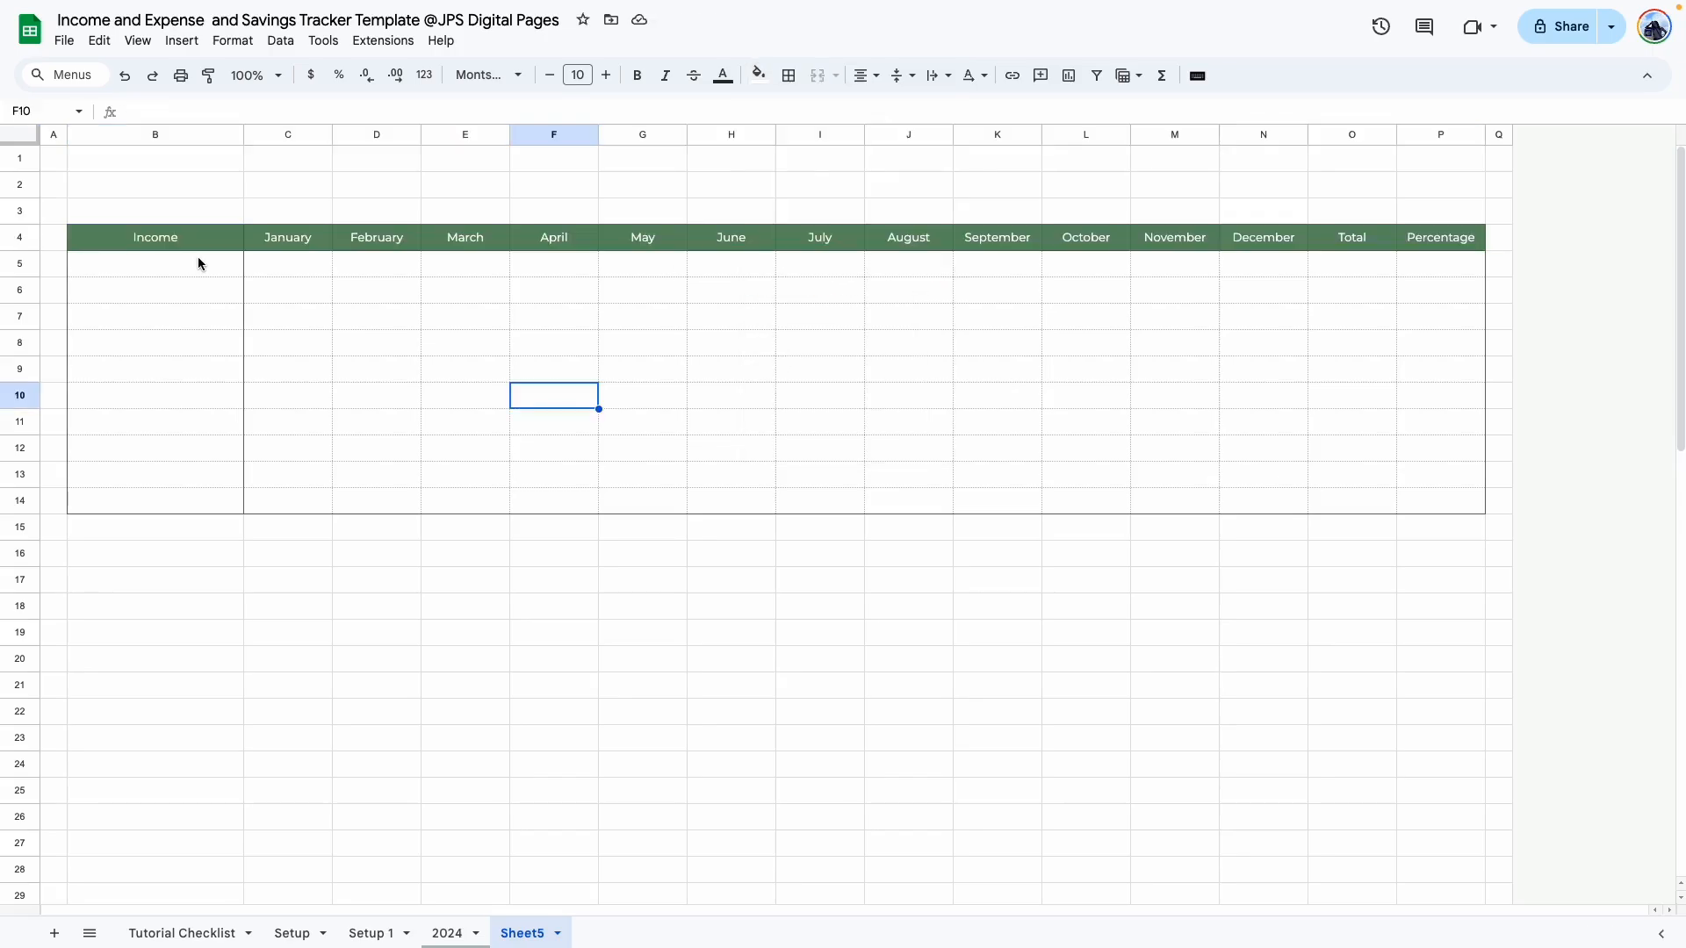
Step: Insert a dropdown in the Income category cells B5:B14 with the criteria Dropdown (from a range)
click(199, 261)
key(Down)
key(Down)
key(Down)
key(Down)
drag(206, 265, 214, 491)
click(191, 43)
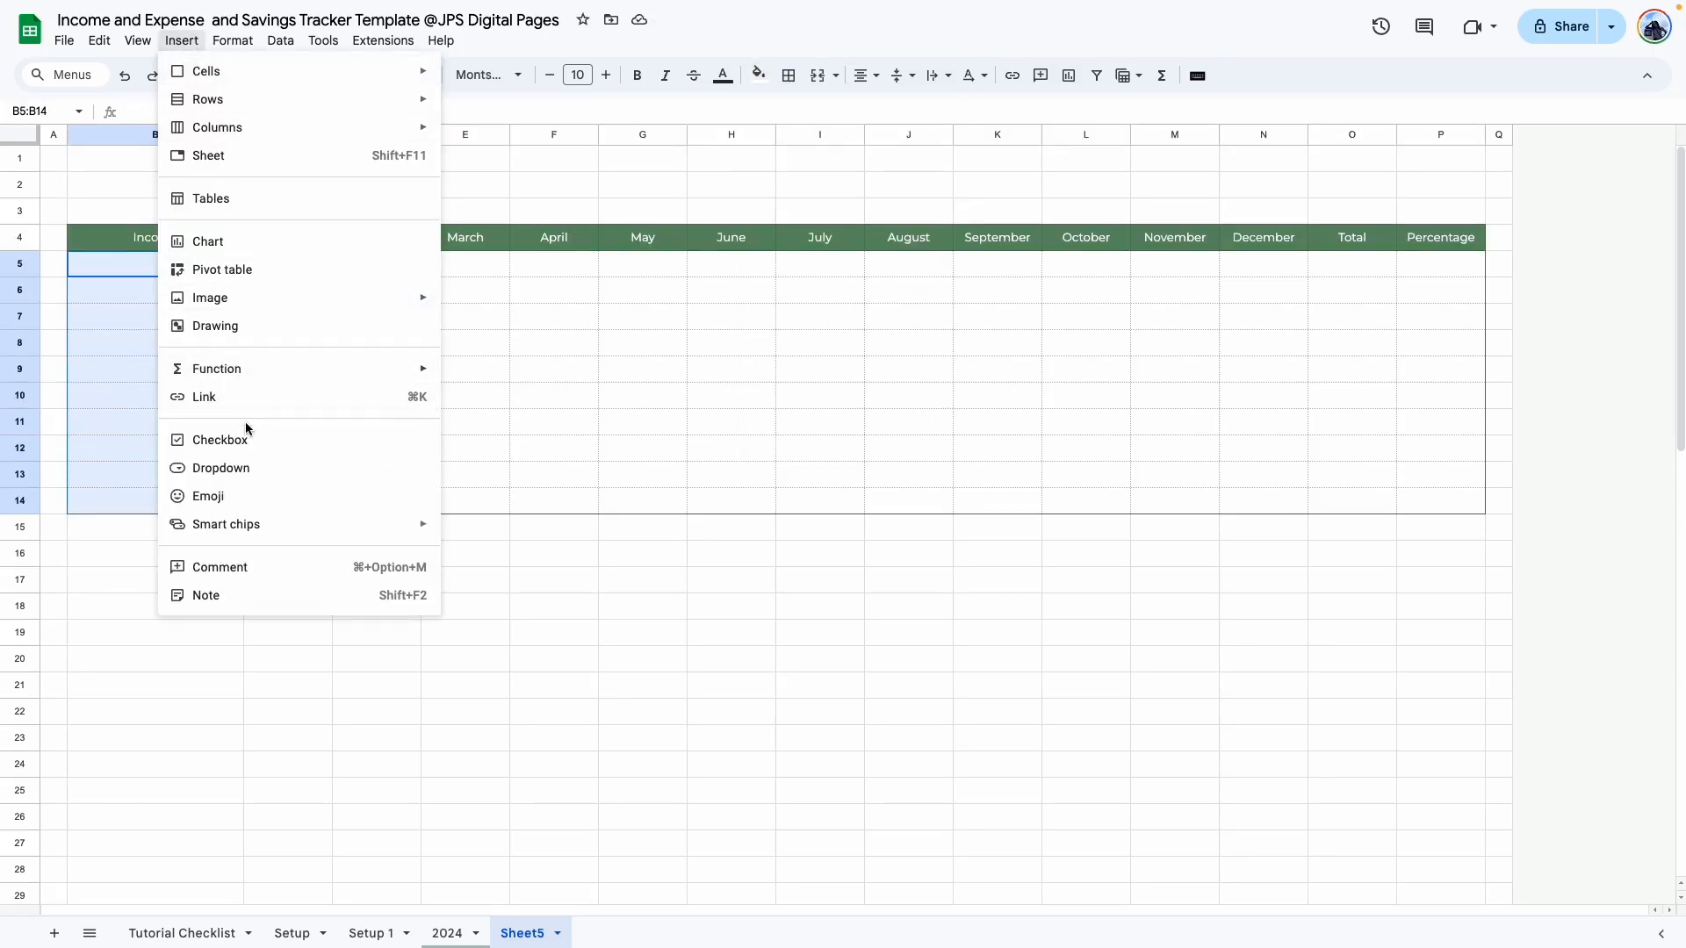
click(238, 468)
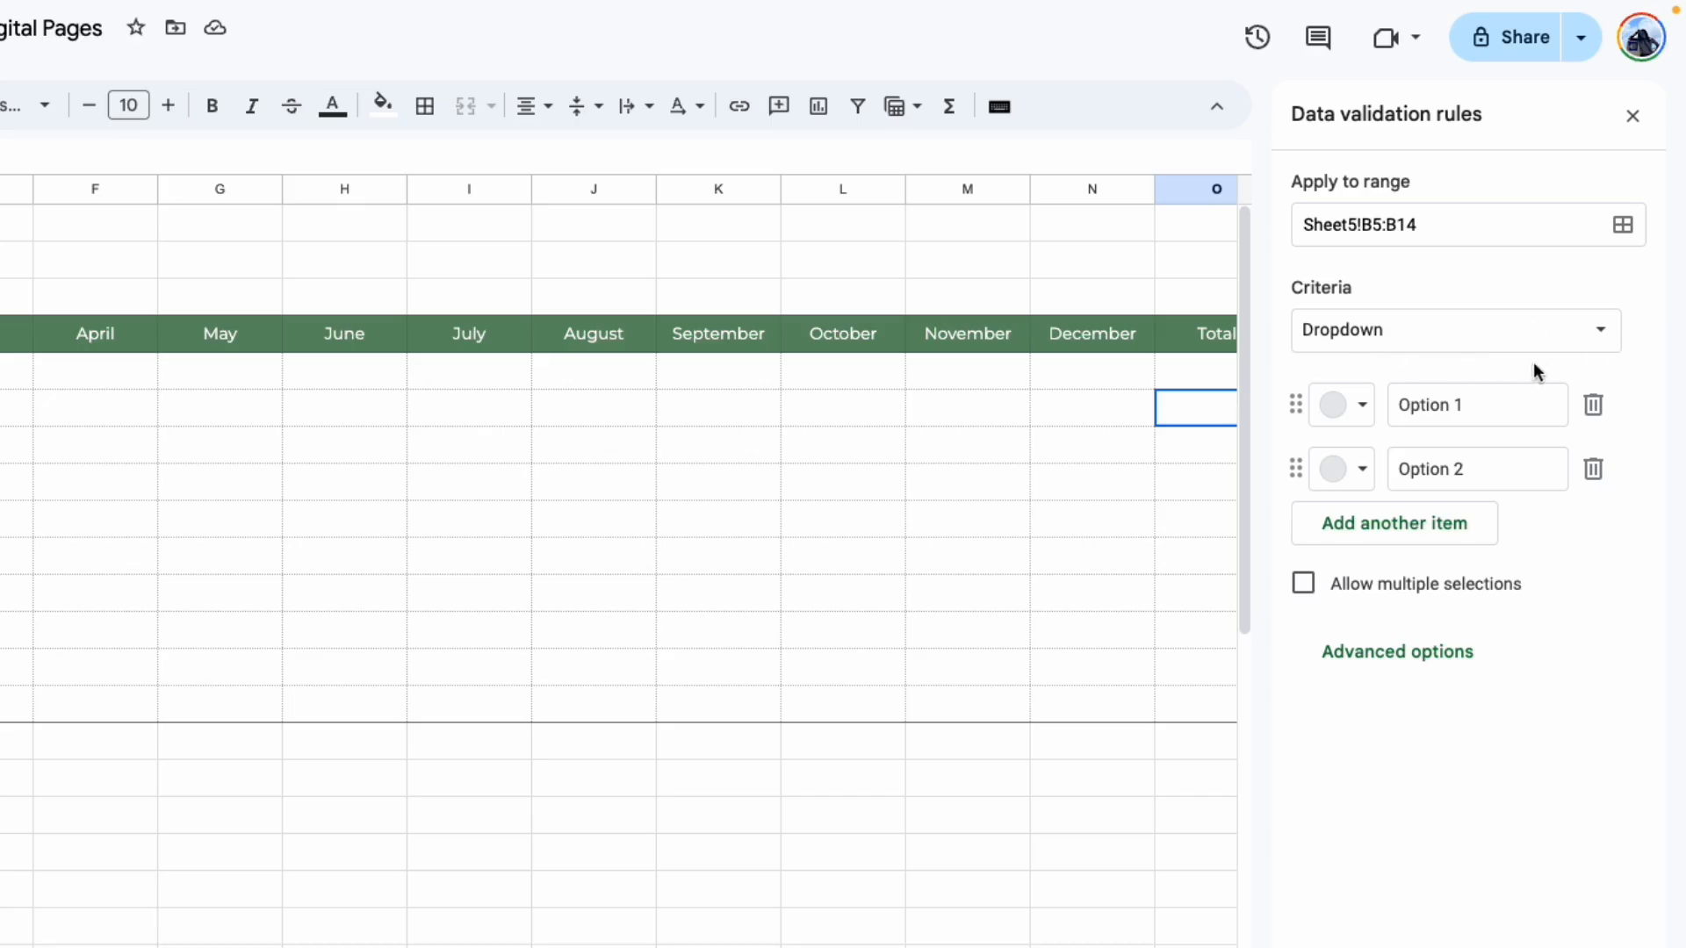
click(1594, 349)
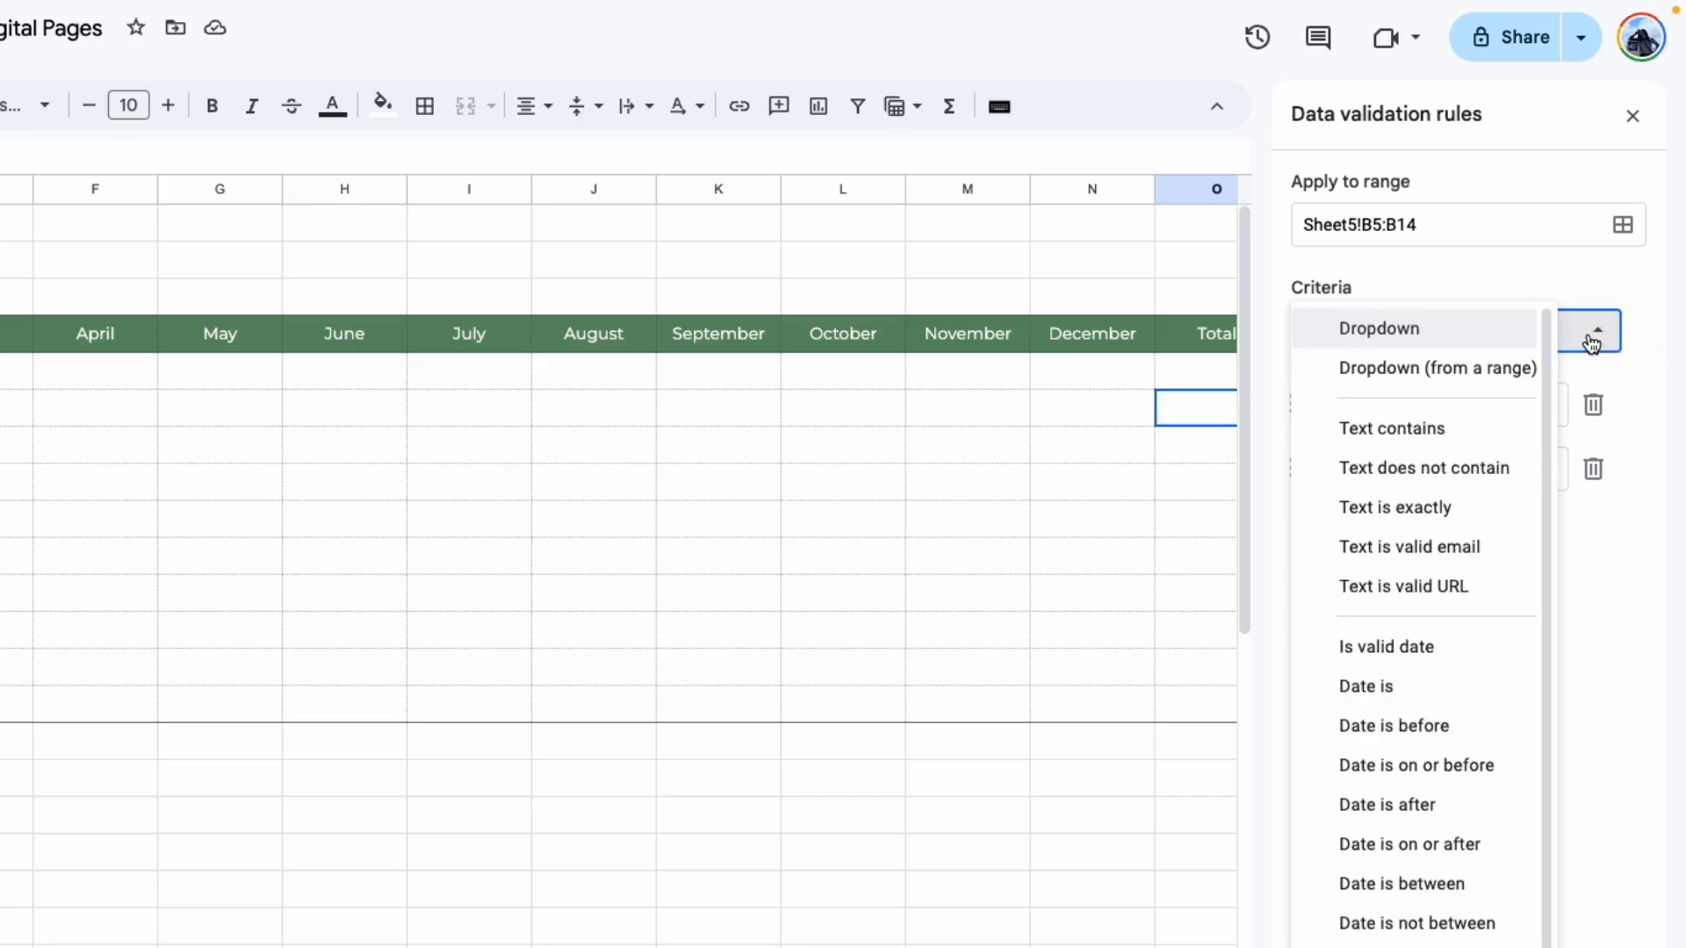
click(1457, 368)
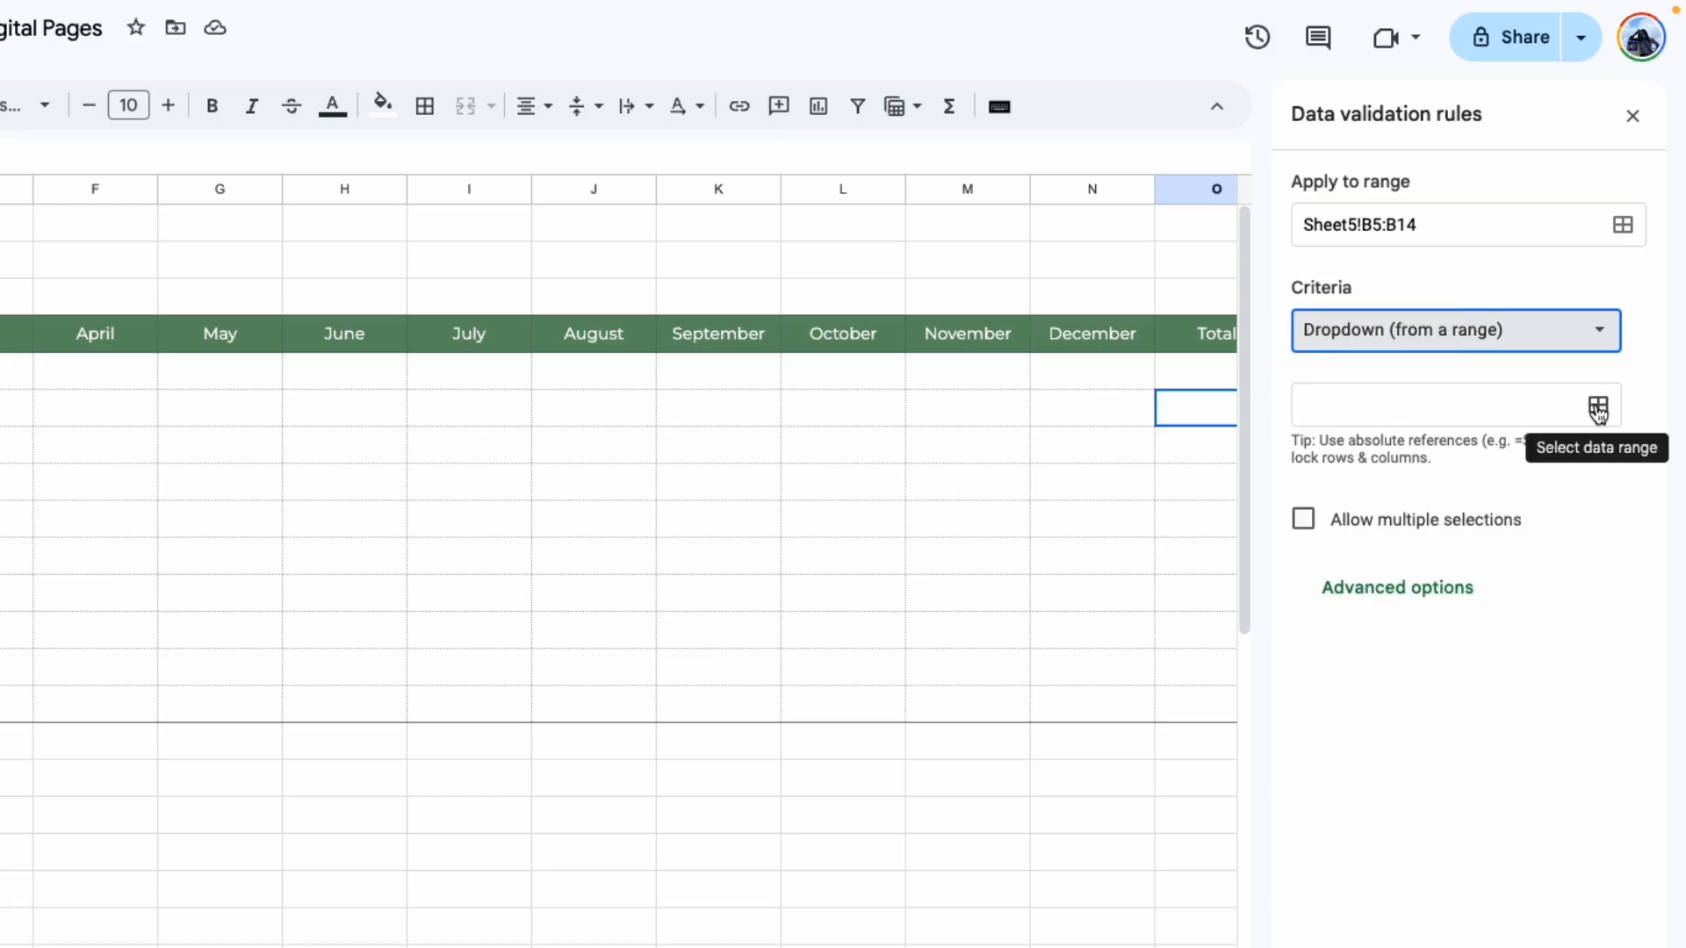
Step: Set the Income dropdown's source to the open-ended range Setup!B3:B
click(1598, 408)
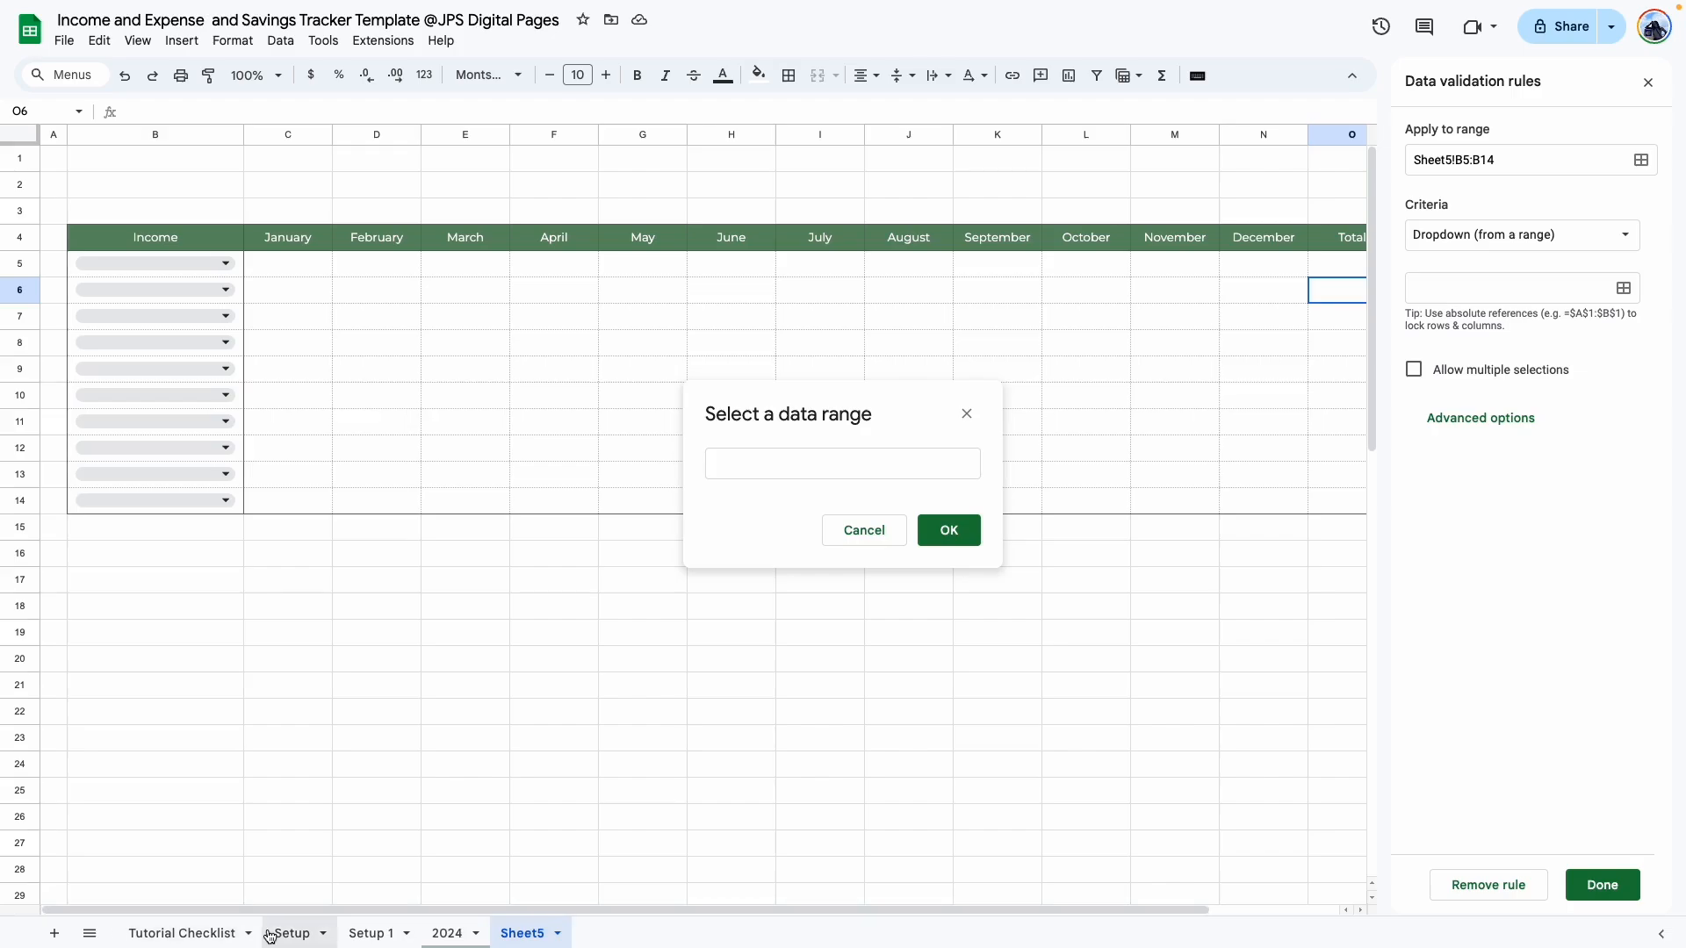
click(290, 934)
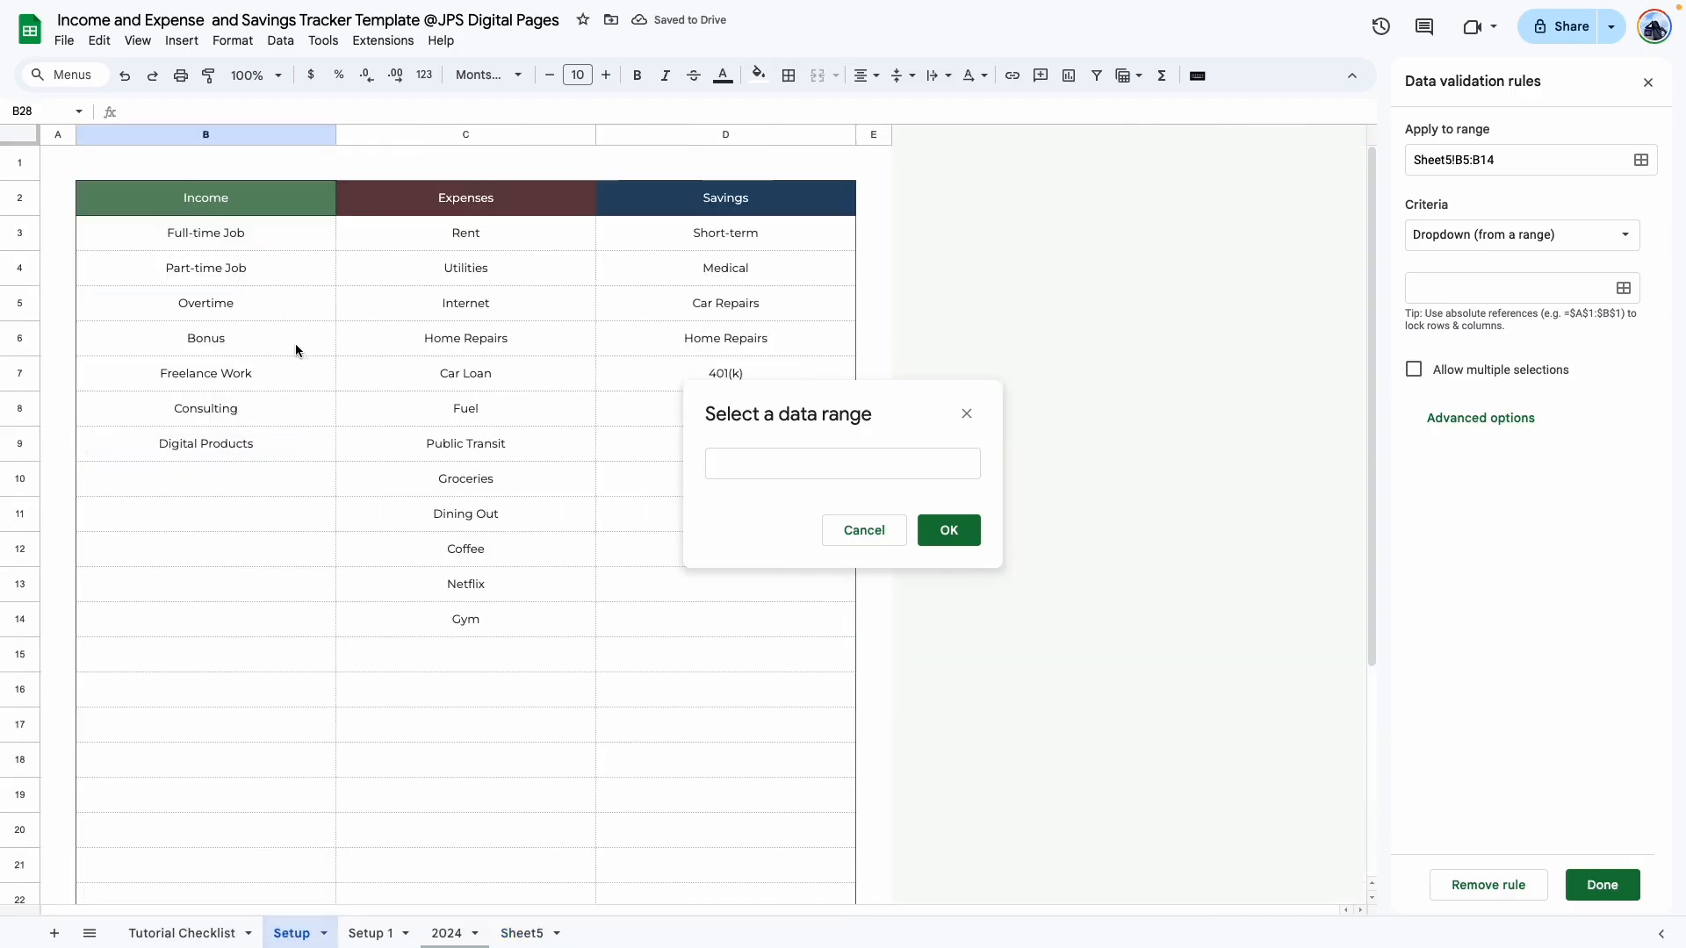
drag(303, 235, 293, 430)
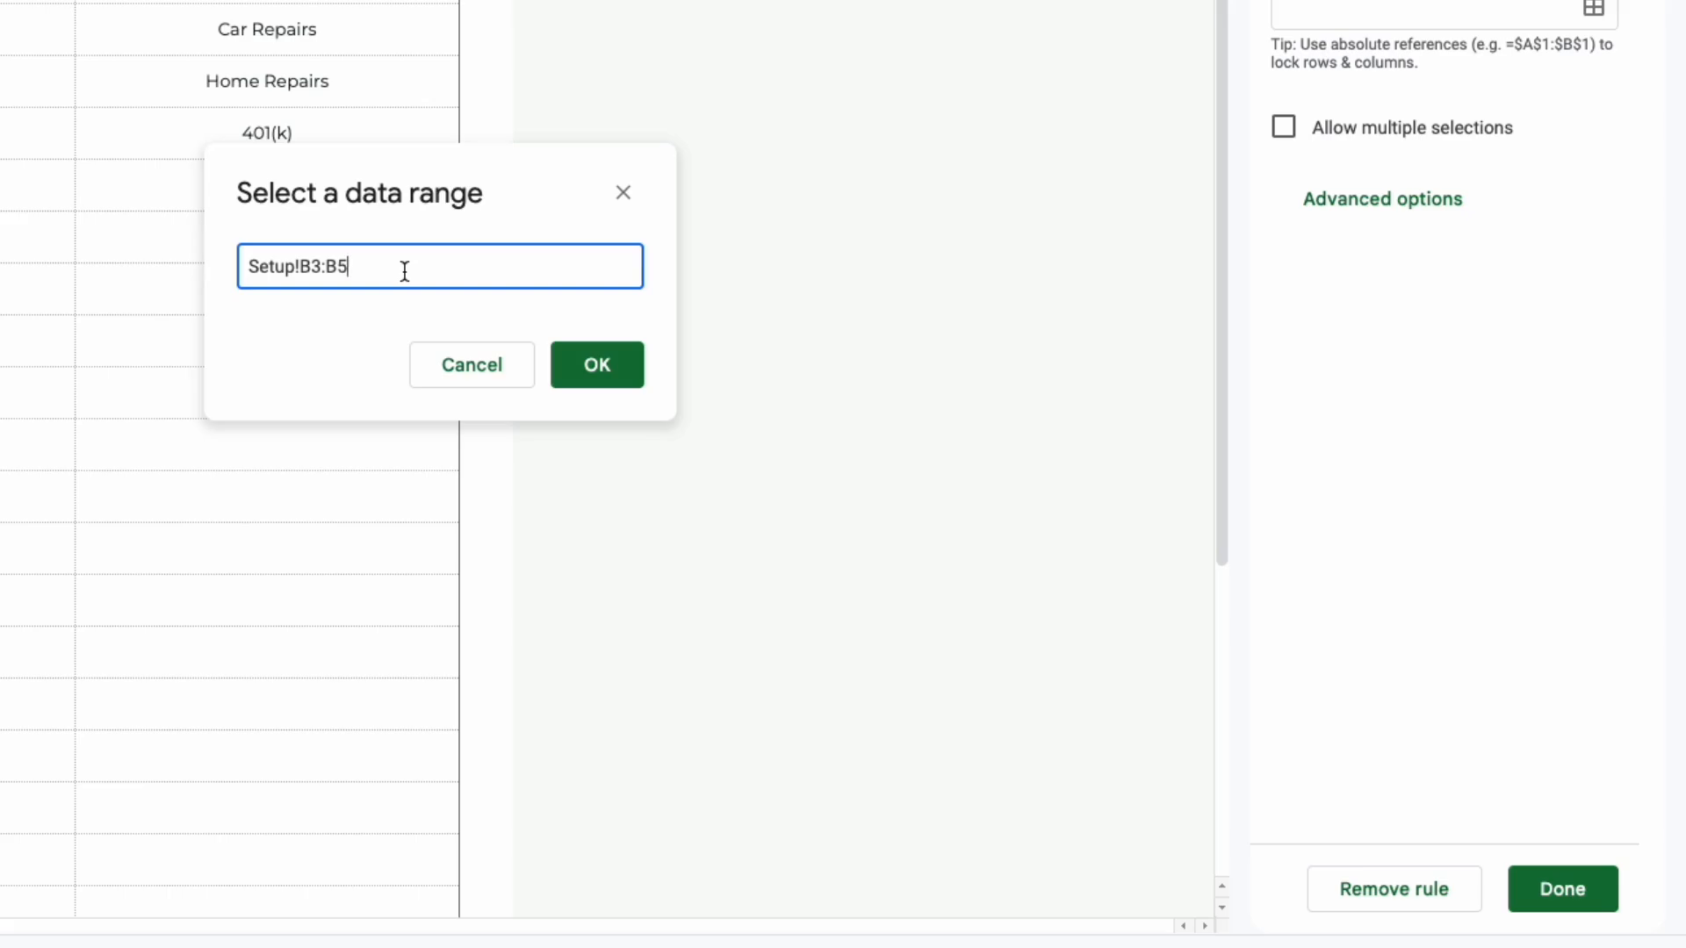
key(BackSpace)
click(587, 367)
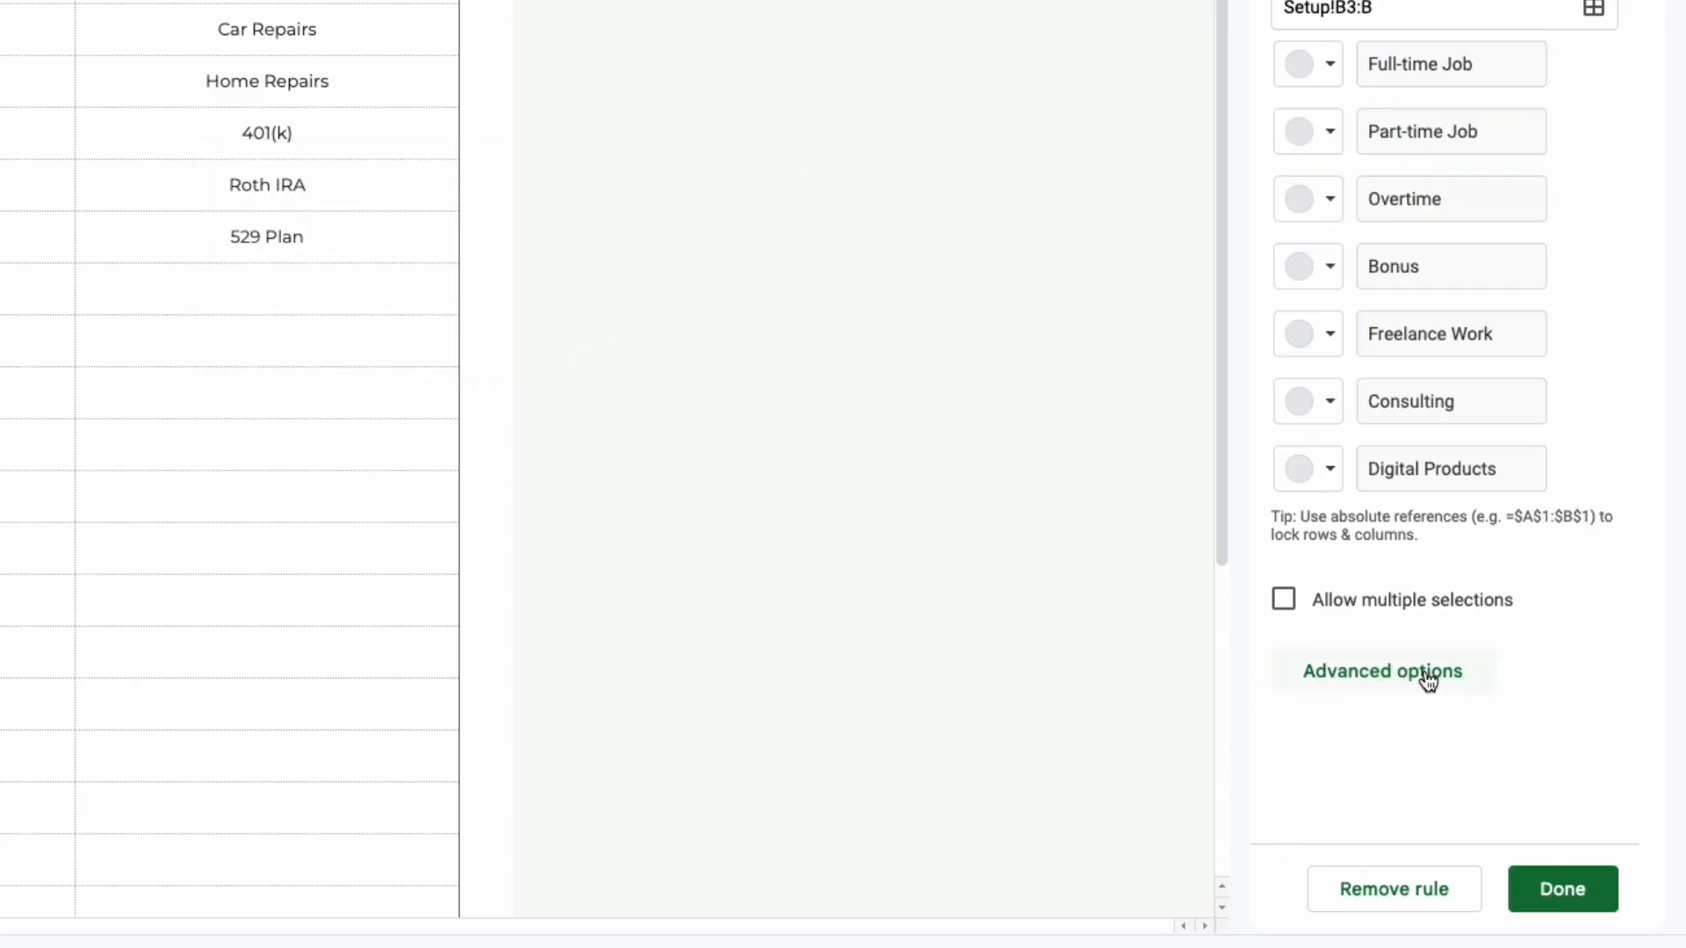
Step: Set the Income dropdown's display style to Arrow, save the rule and return to Sheet5
click(1395, 692)
scroll(1378, 659, down, 3)
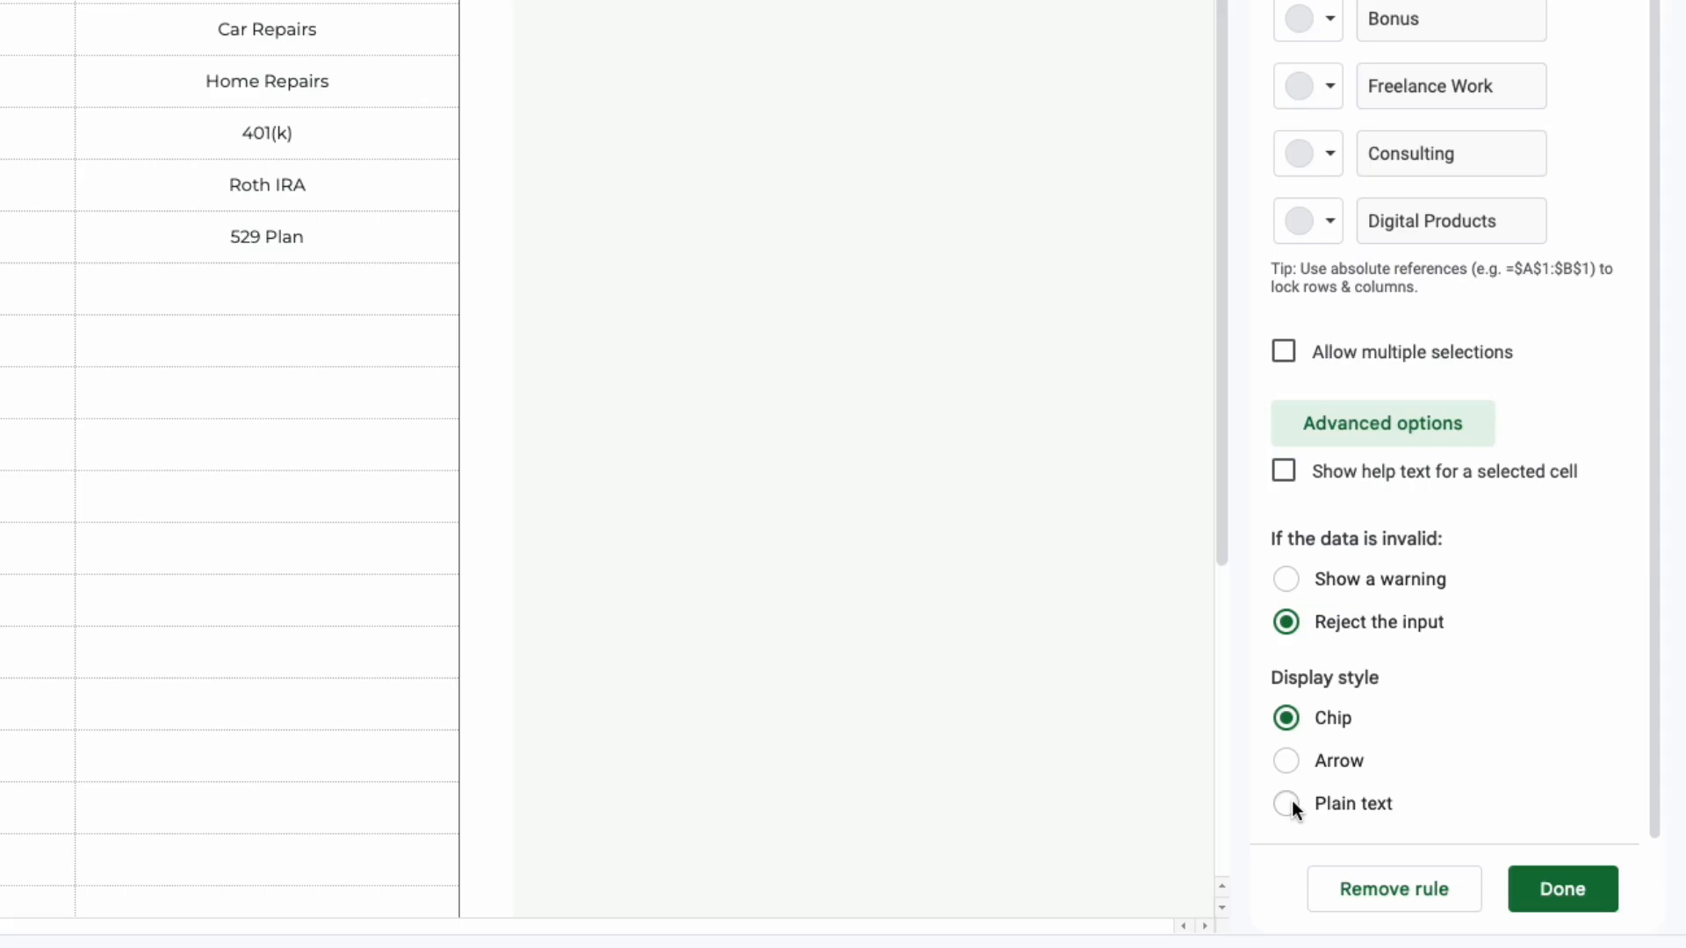
click(1288, 762)
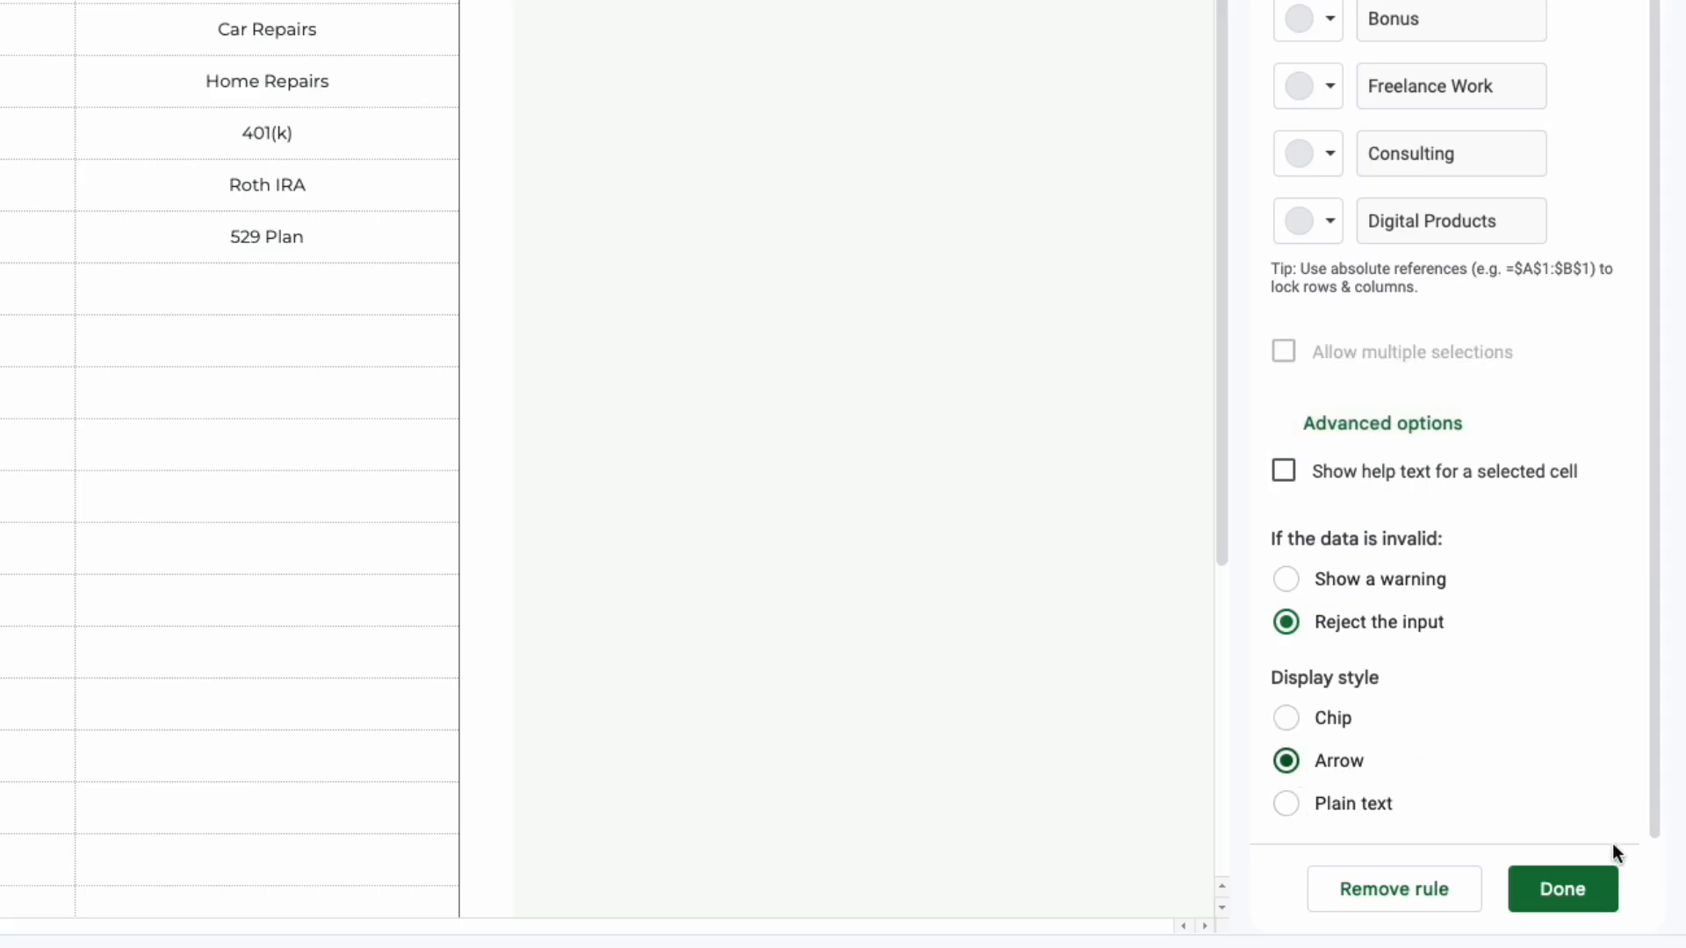
click(1577, 890)
click(522, 932)
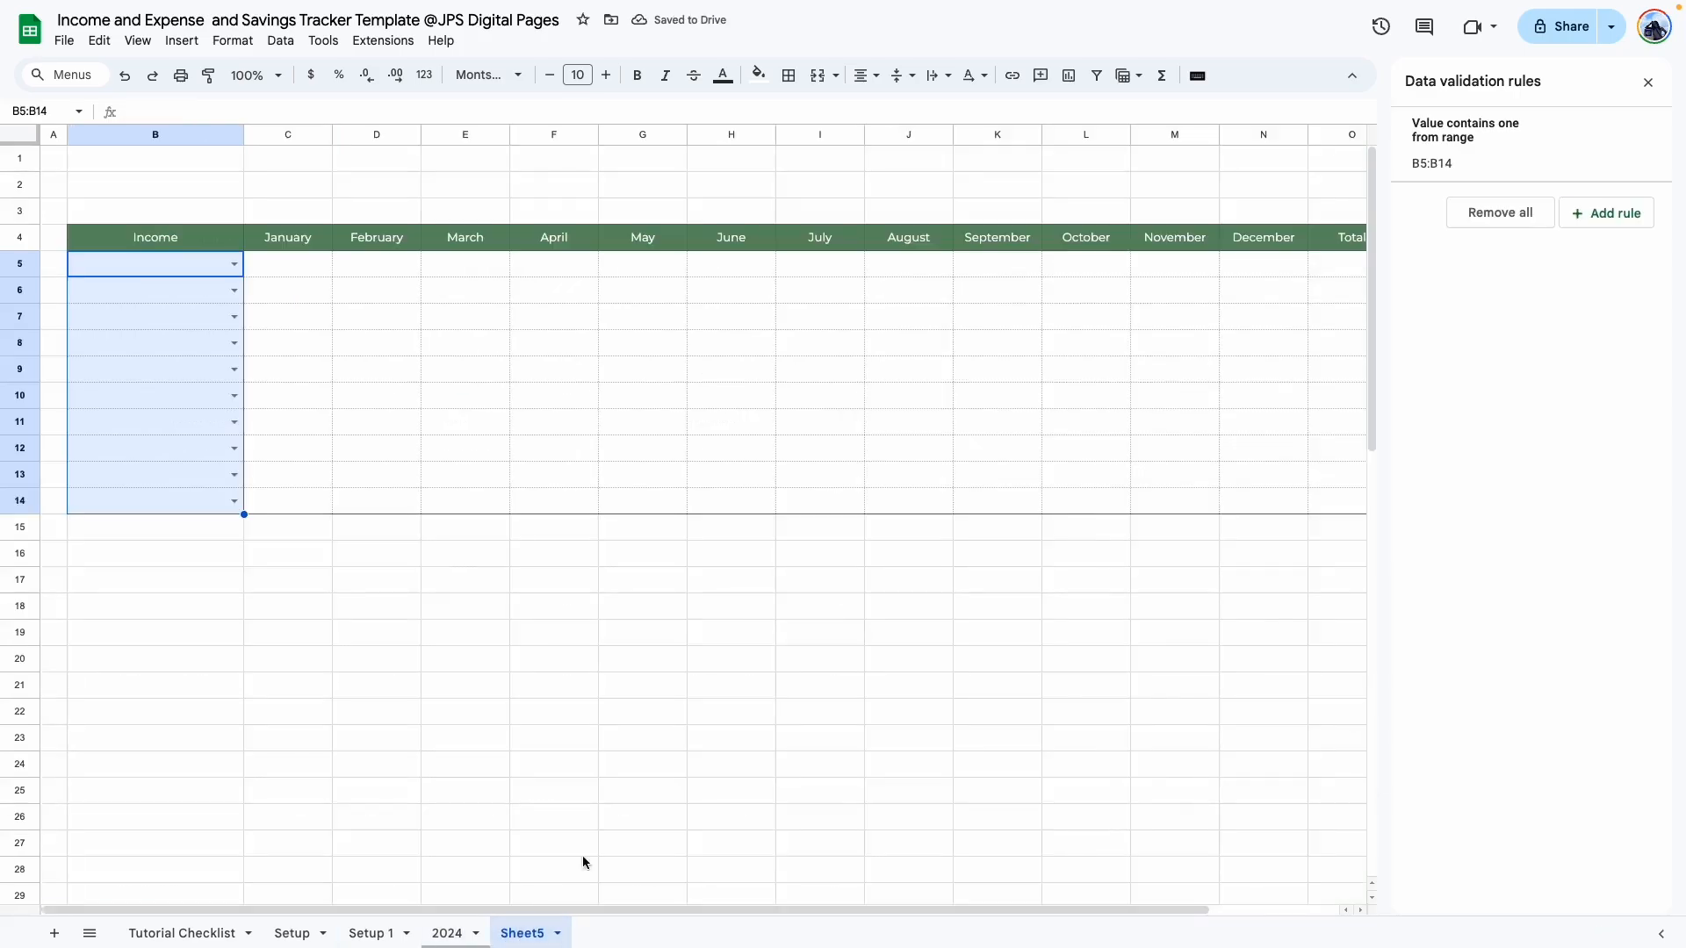
Step: Test the dropdowns by choosing Full-time Job in B5 and another category in B6, clear both cells and close the validation rules
click(375, 395)
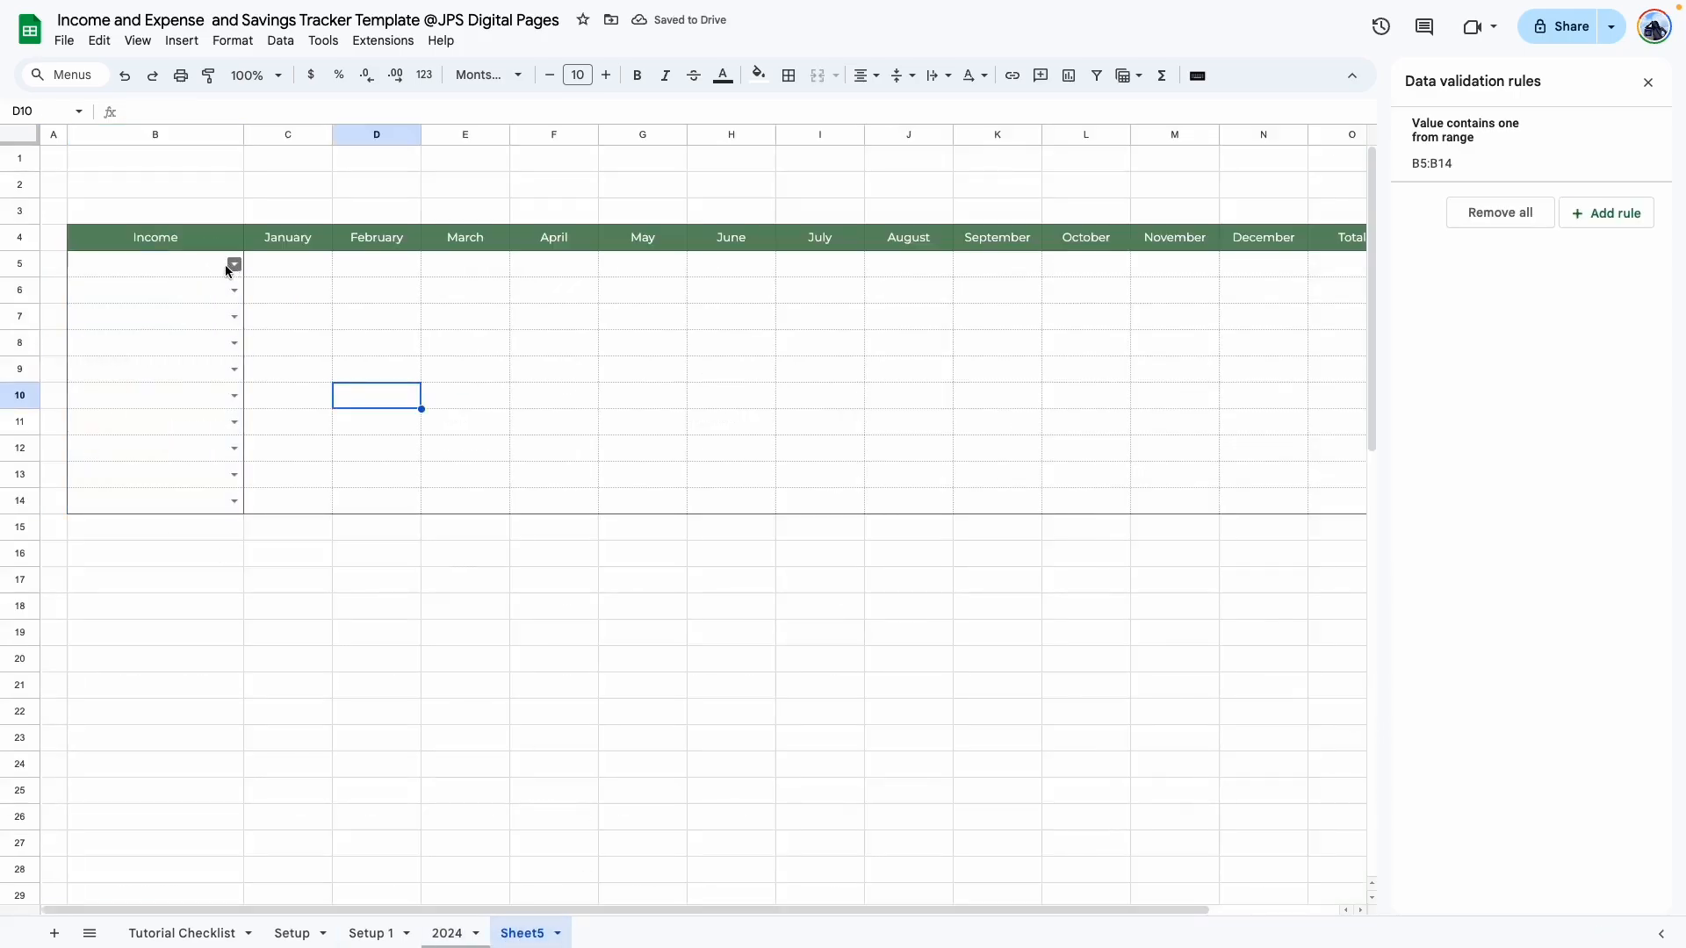
click(234, 264)
click(95, 290)
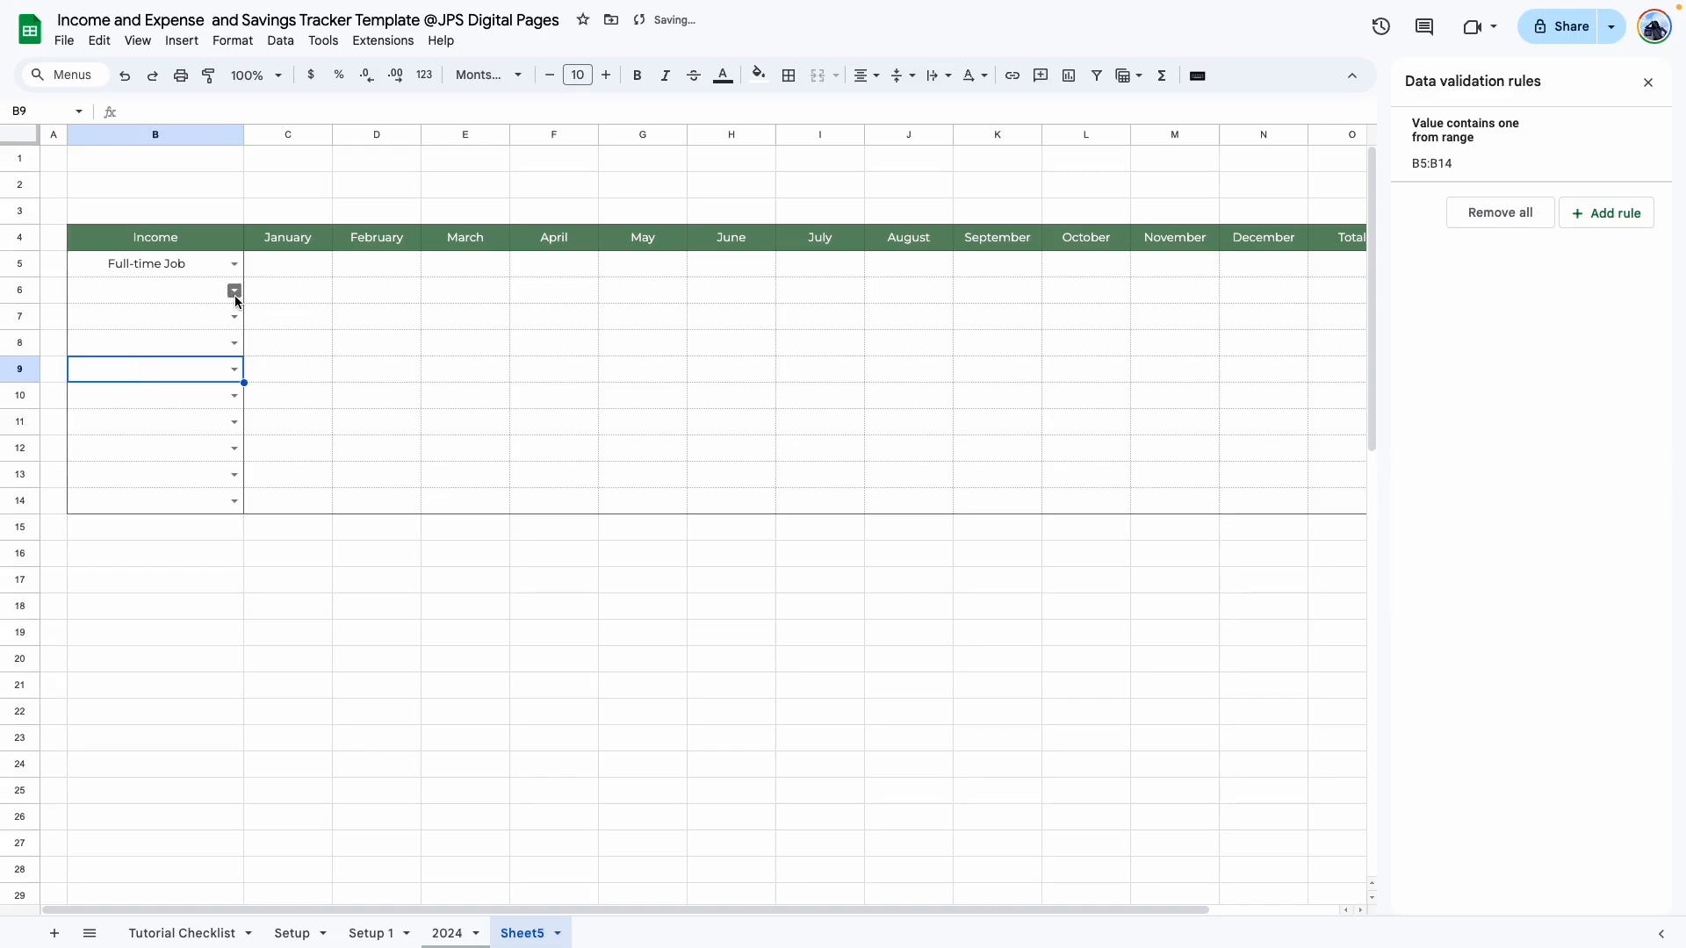
click(235, 291)
click(108, 388)
click(434, 376)
drag(167, 268, 168, 291)
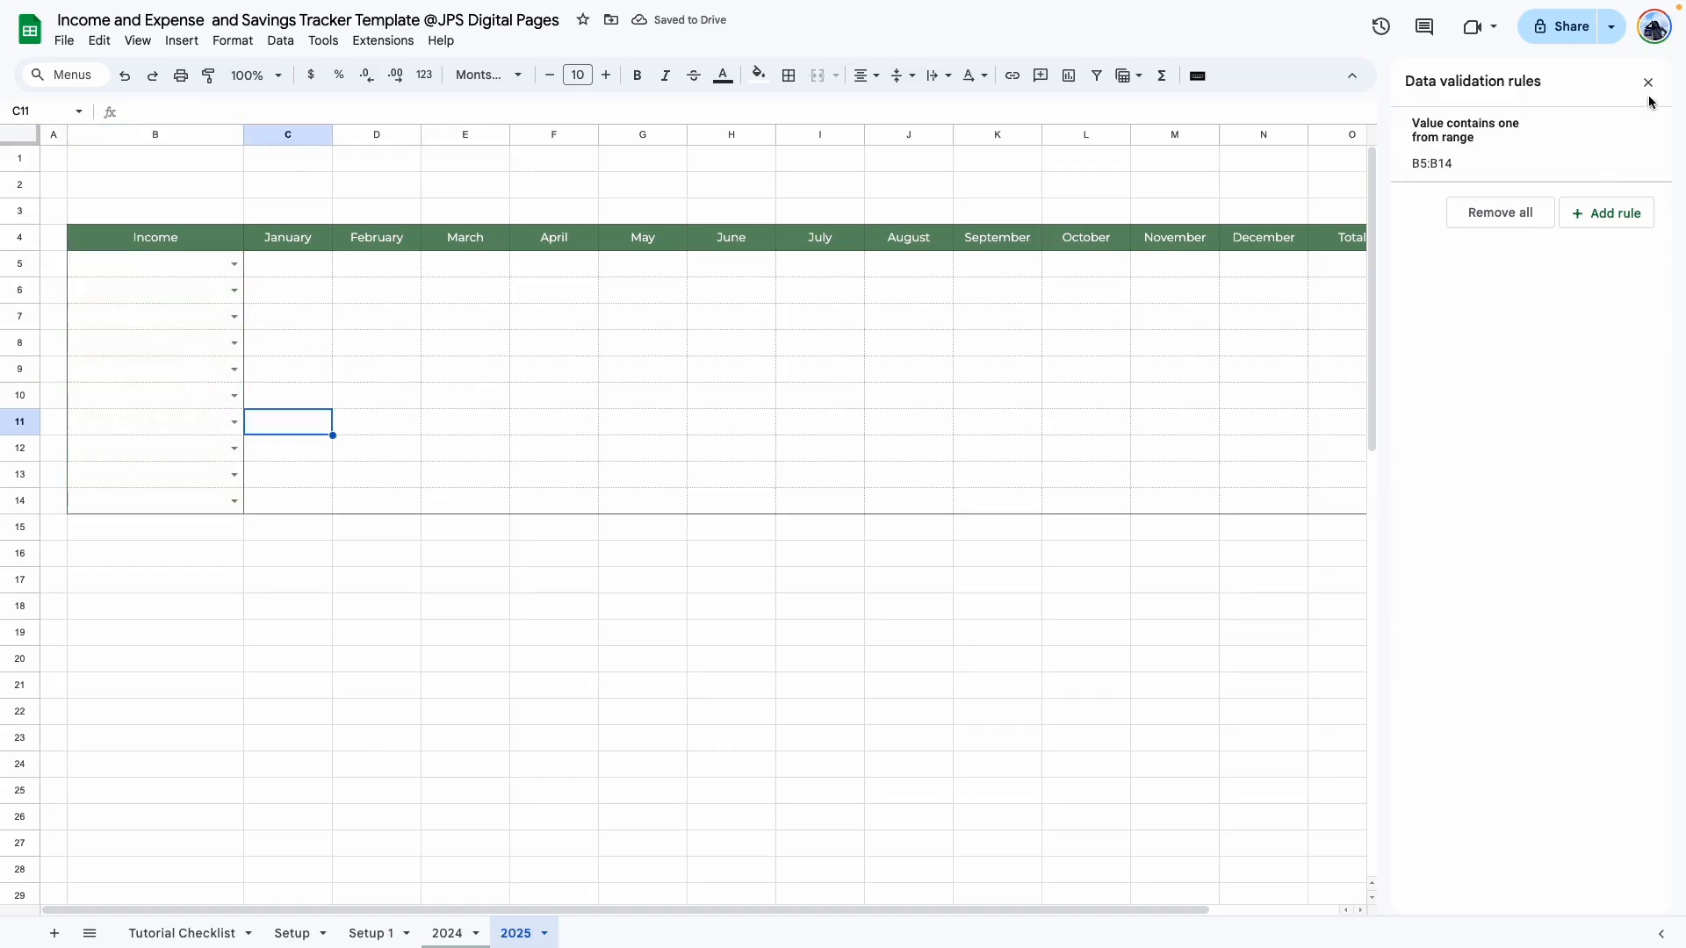
click(1648, 82)
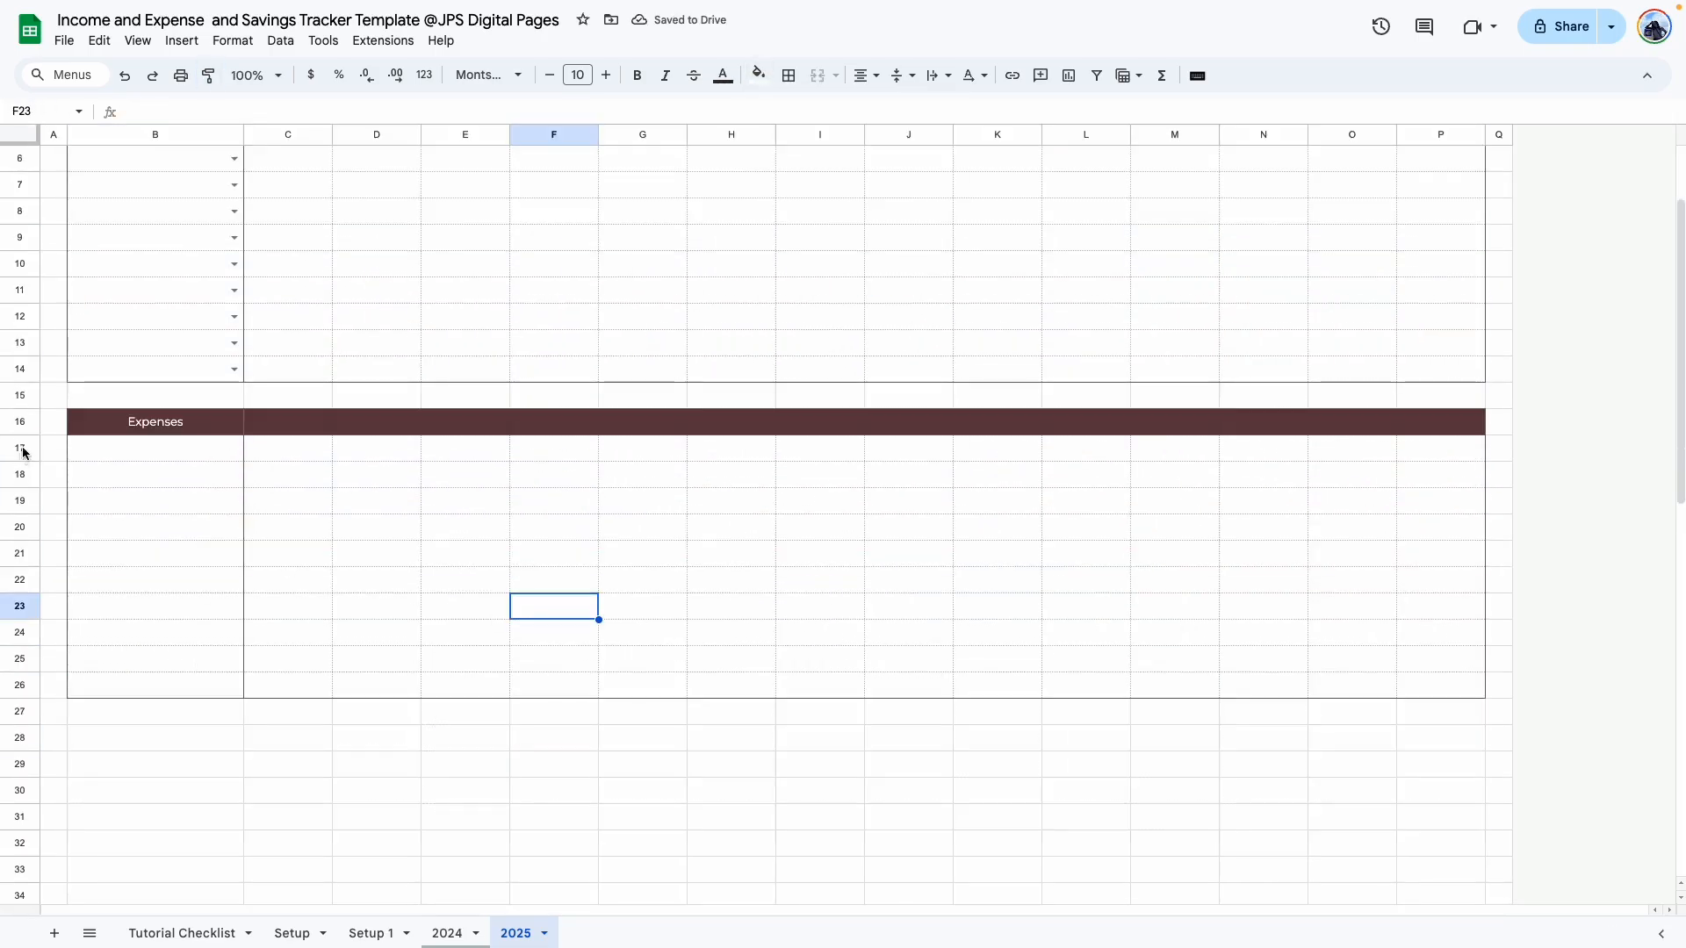
Step: Insert a dropdown in the Expenses category cells B17:B36 with the criteria Dropdown (from a range)
scroll(420, 678, down, 2)
click(413, 689)
drag(192, 320, 199, 820)
click(182, 40)
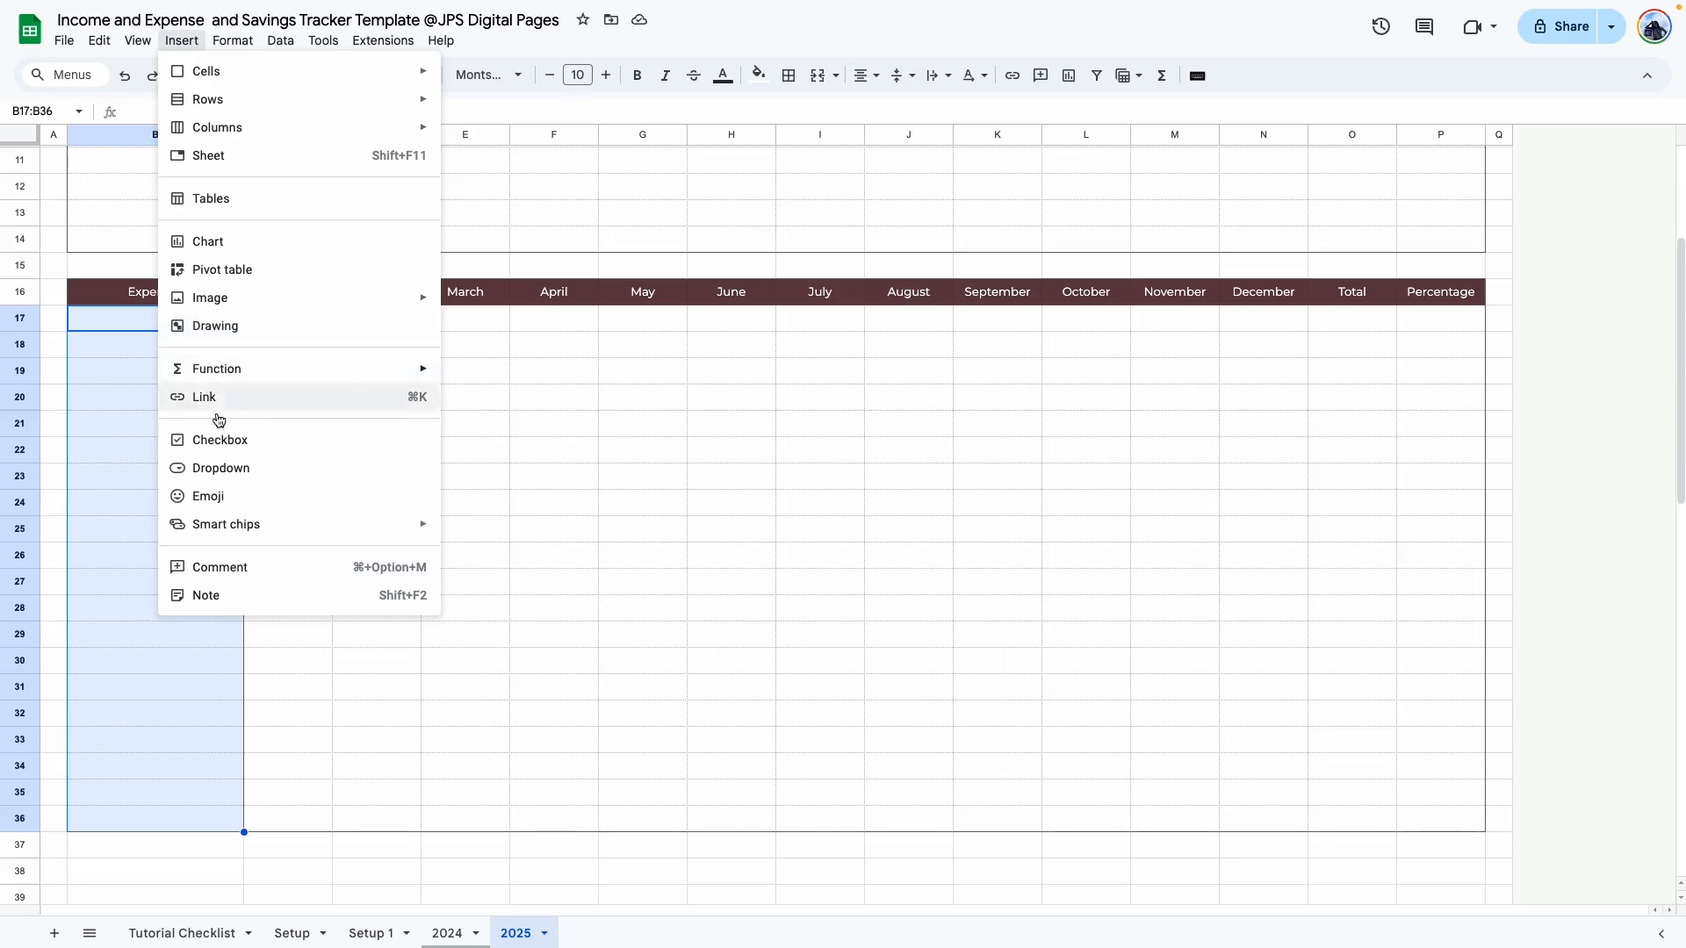
click(421, 466)
click(1598, 235)
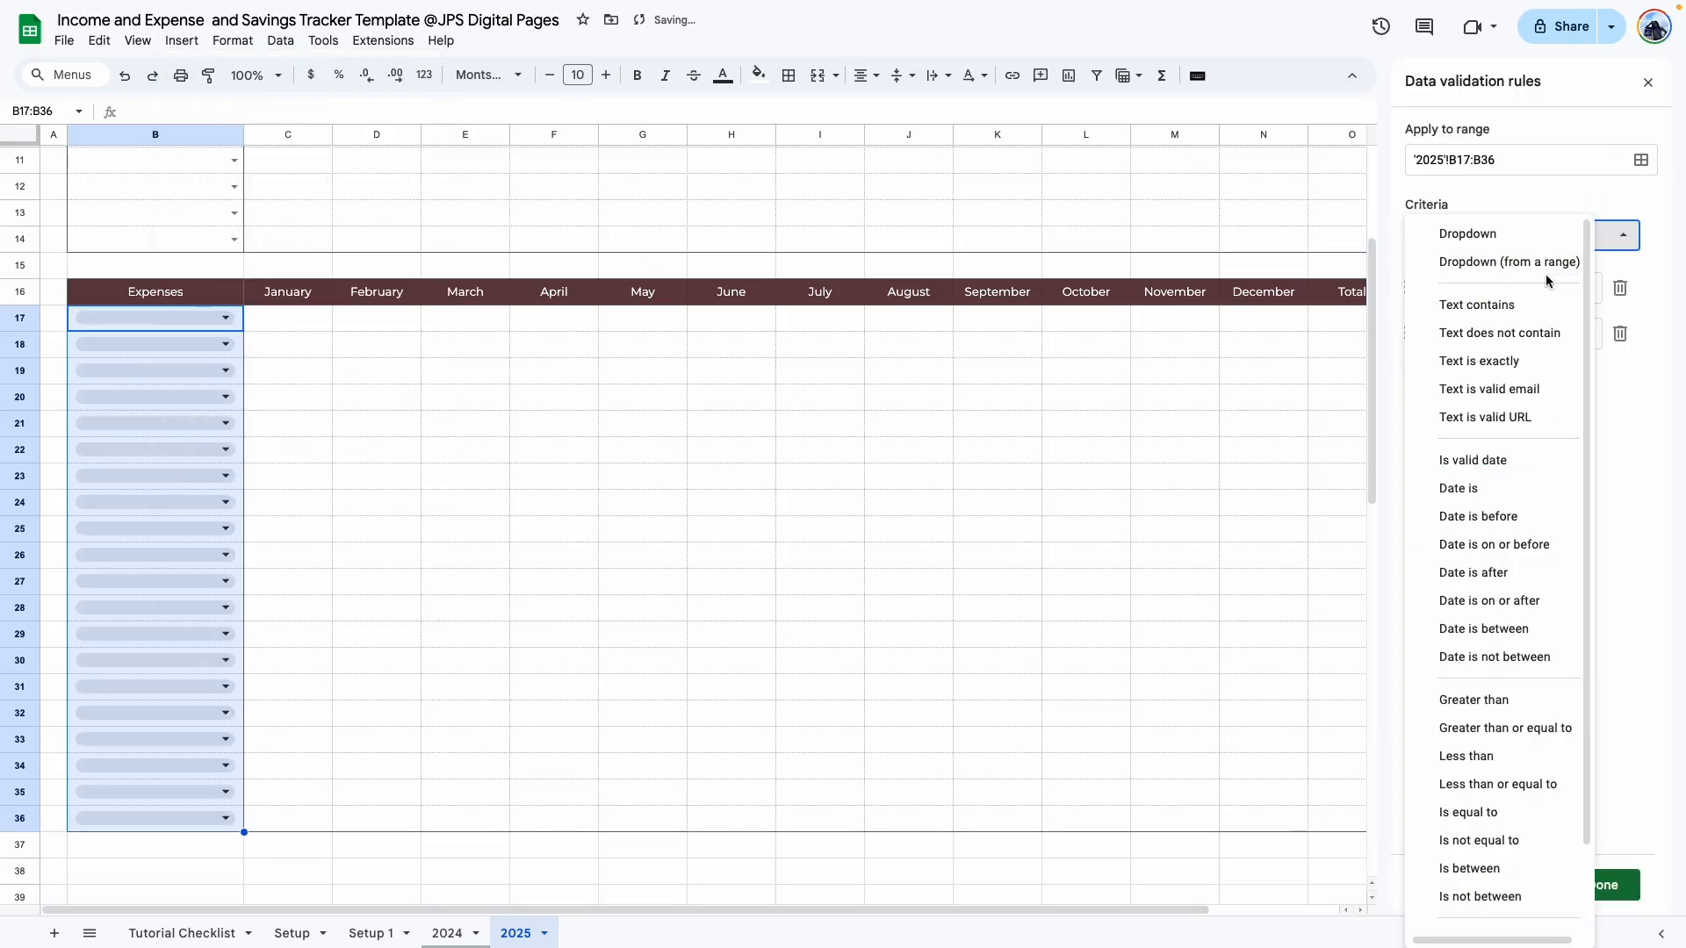
click(1493, 260)
Step: Set the Expenses dropdown's source to the open-ended range 'Setup 1'!C3:C
click(1624, 289)
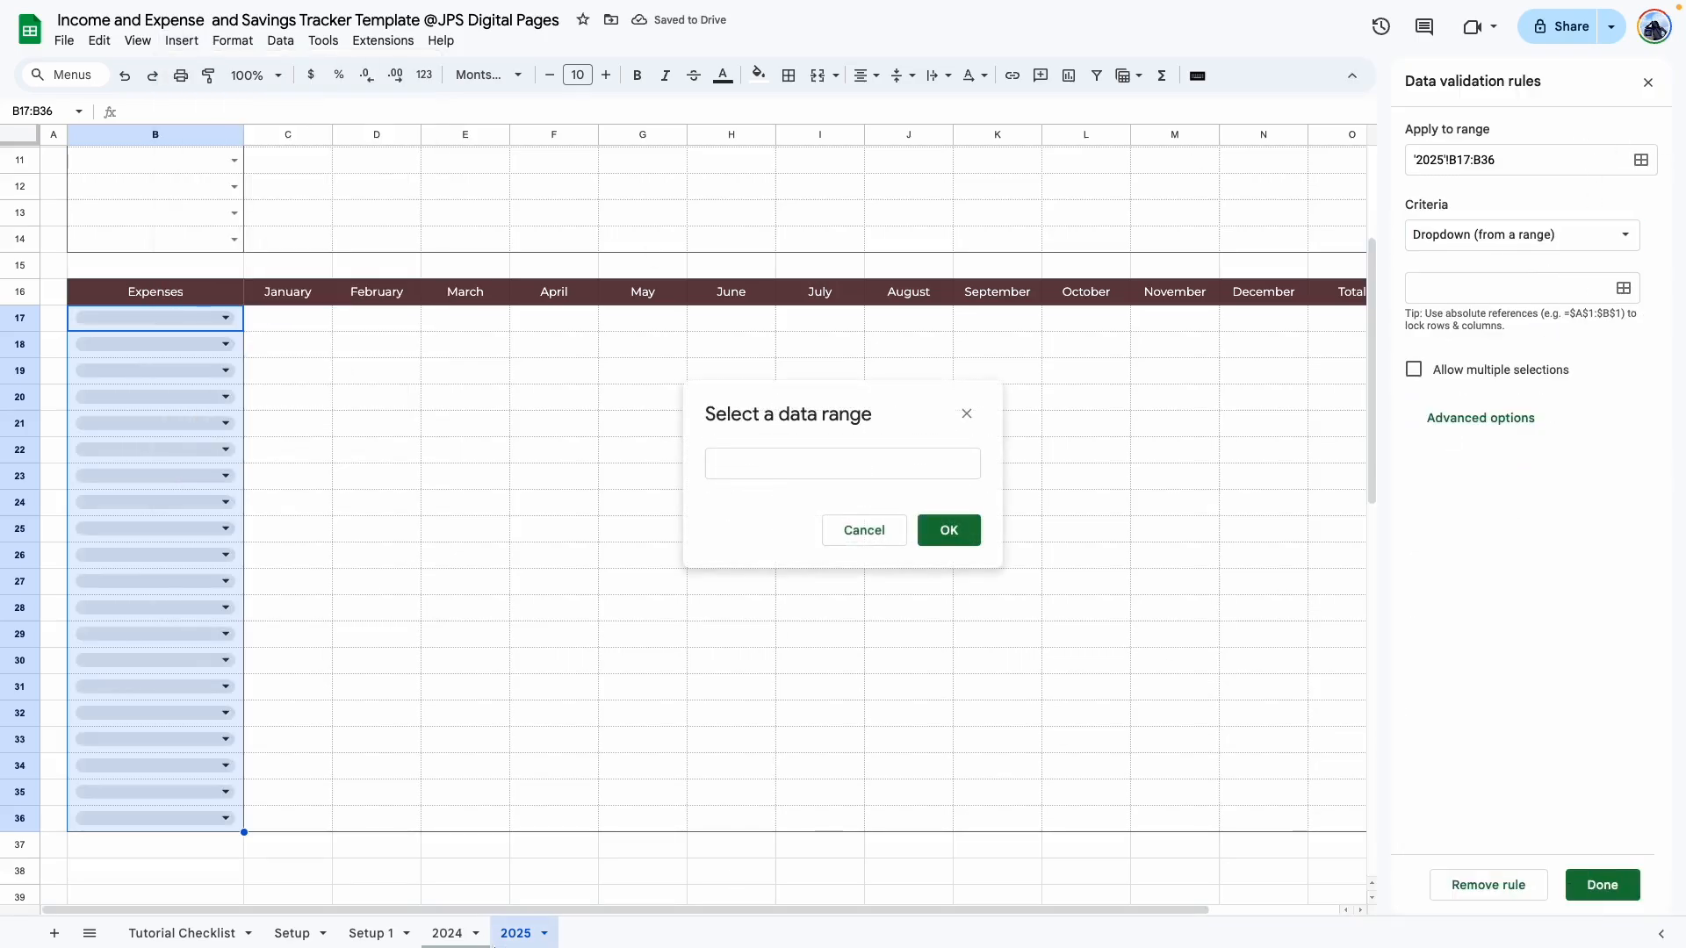
click(372, 936)
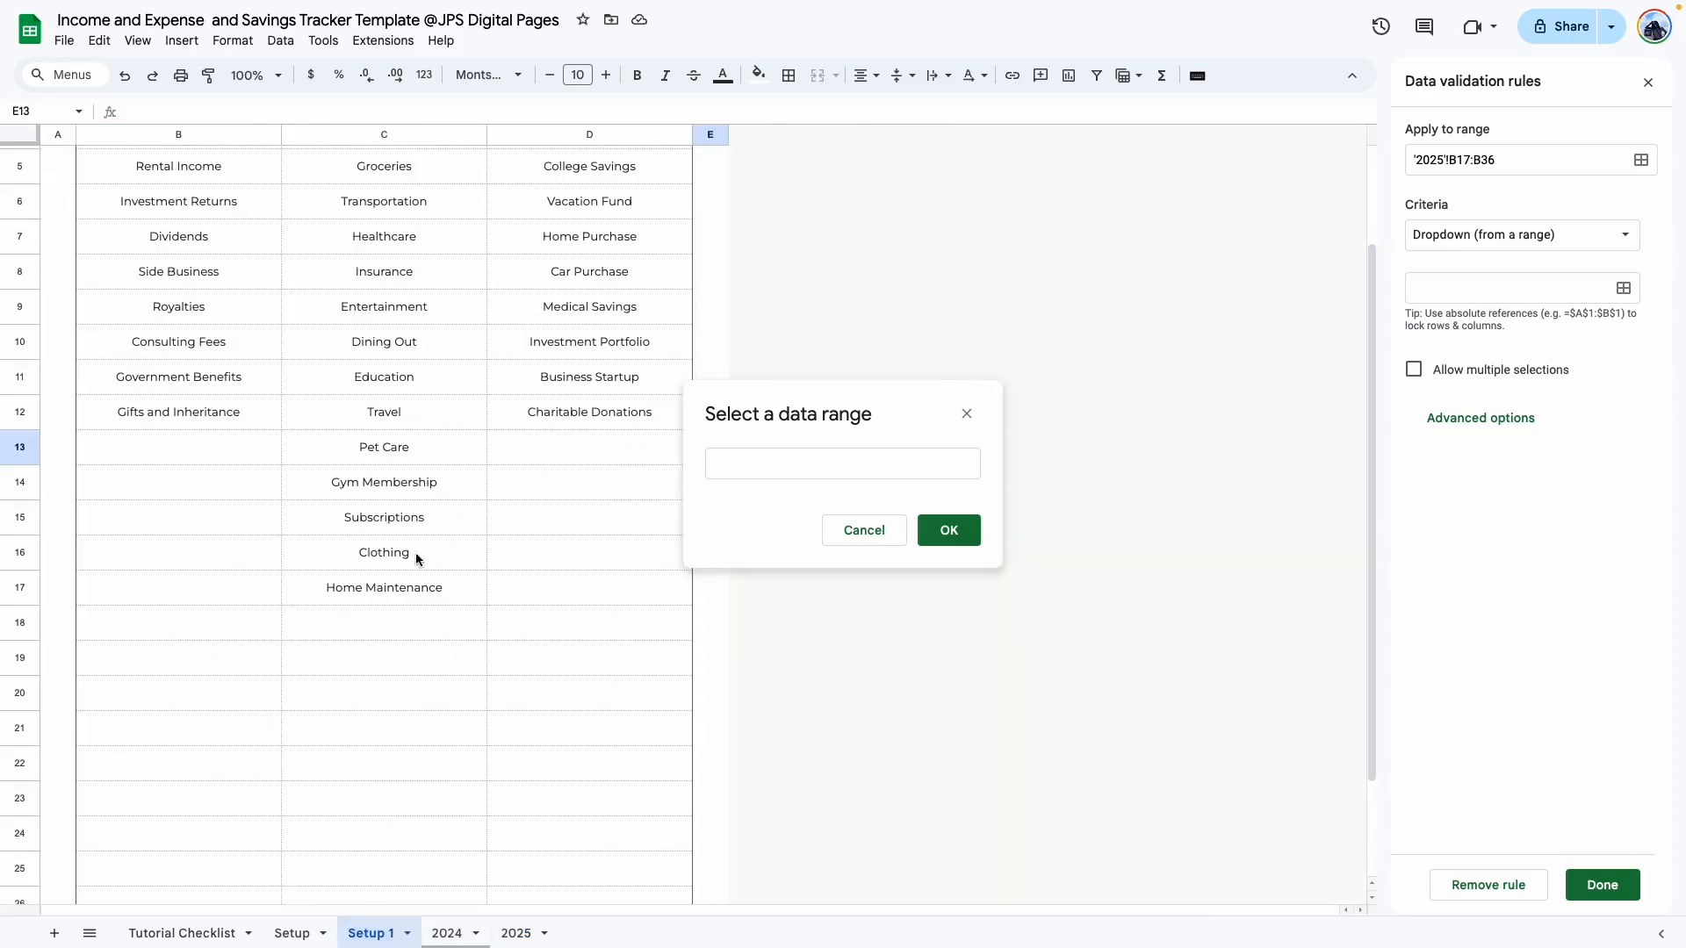
scroll(414, 551, up, 2)
drag(384, 232, 384, 619)
click(836, 468)
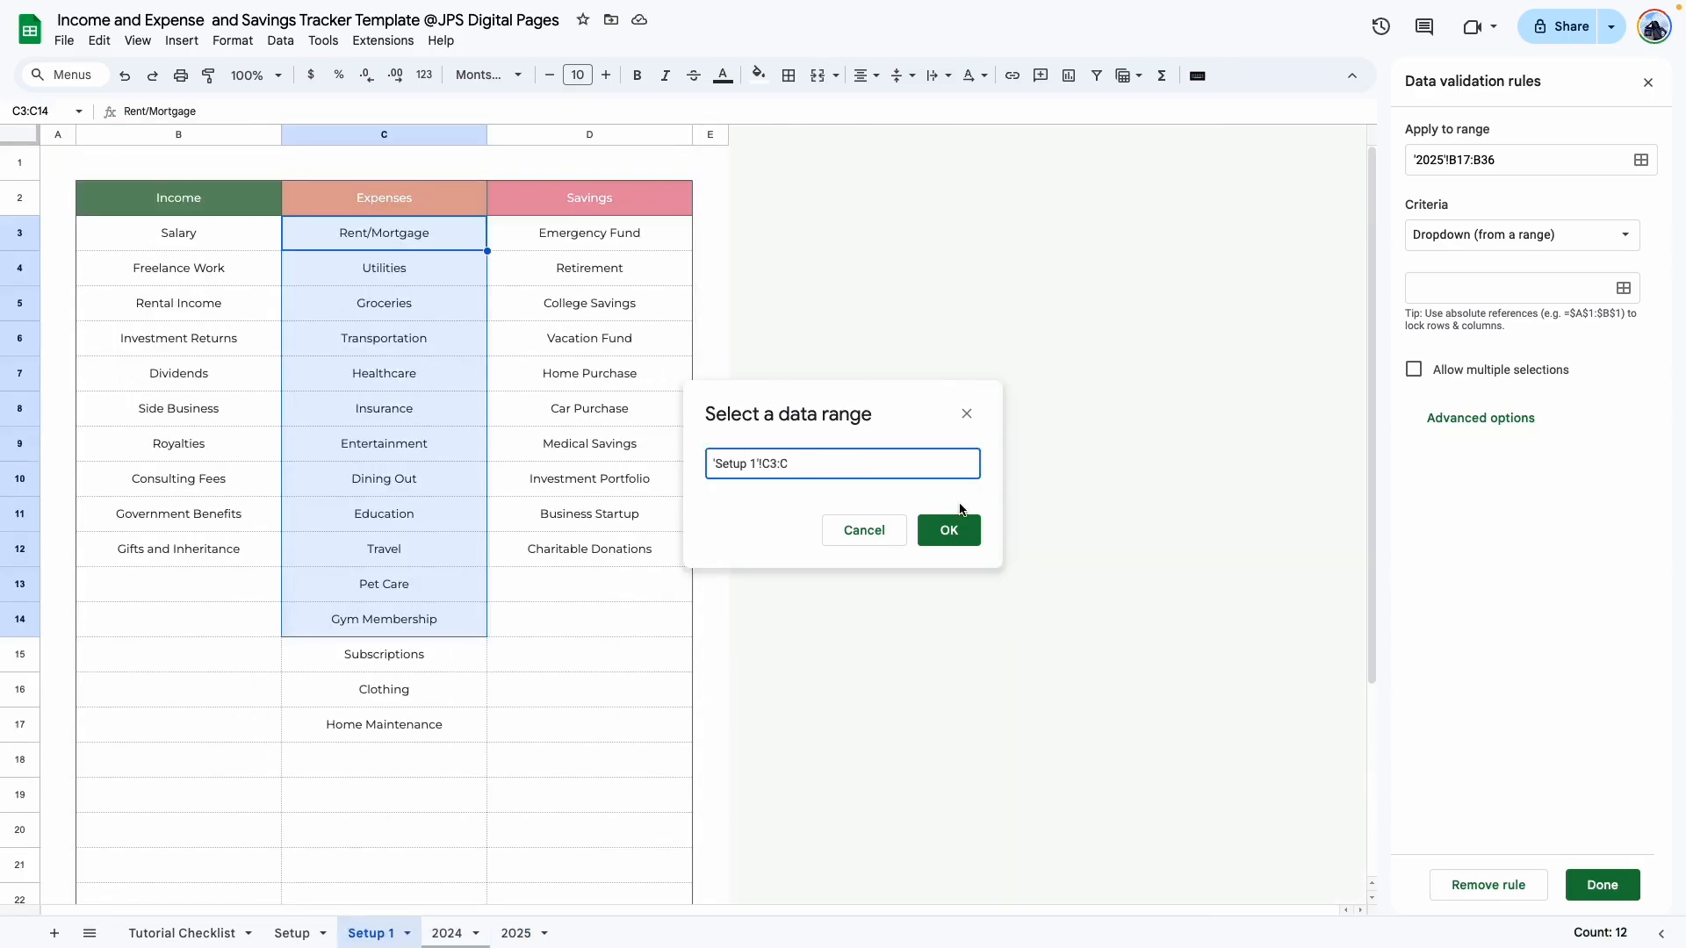
click(948, 530)
Step: Set the Expenses dropdown's display style to Arrow and save the validation rule
scroll(1627, 744, down, 5)
click(1480, 831)
click(1413, 801)
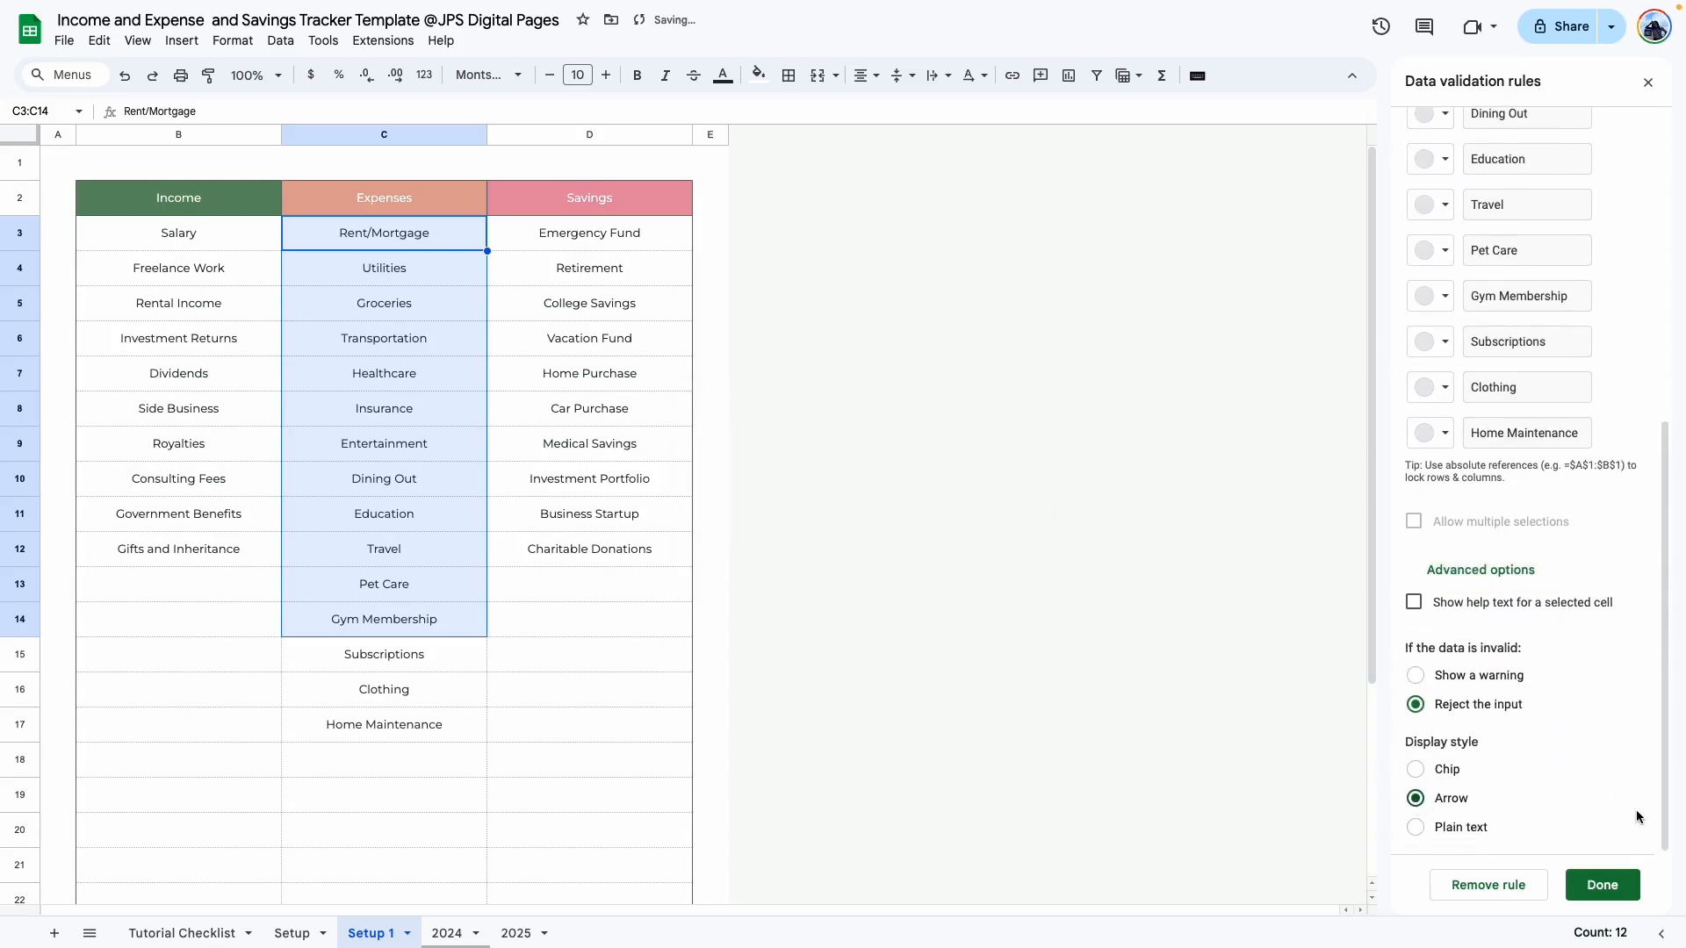
click(1593, 881)
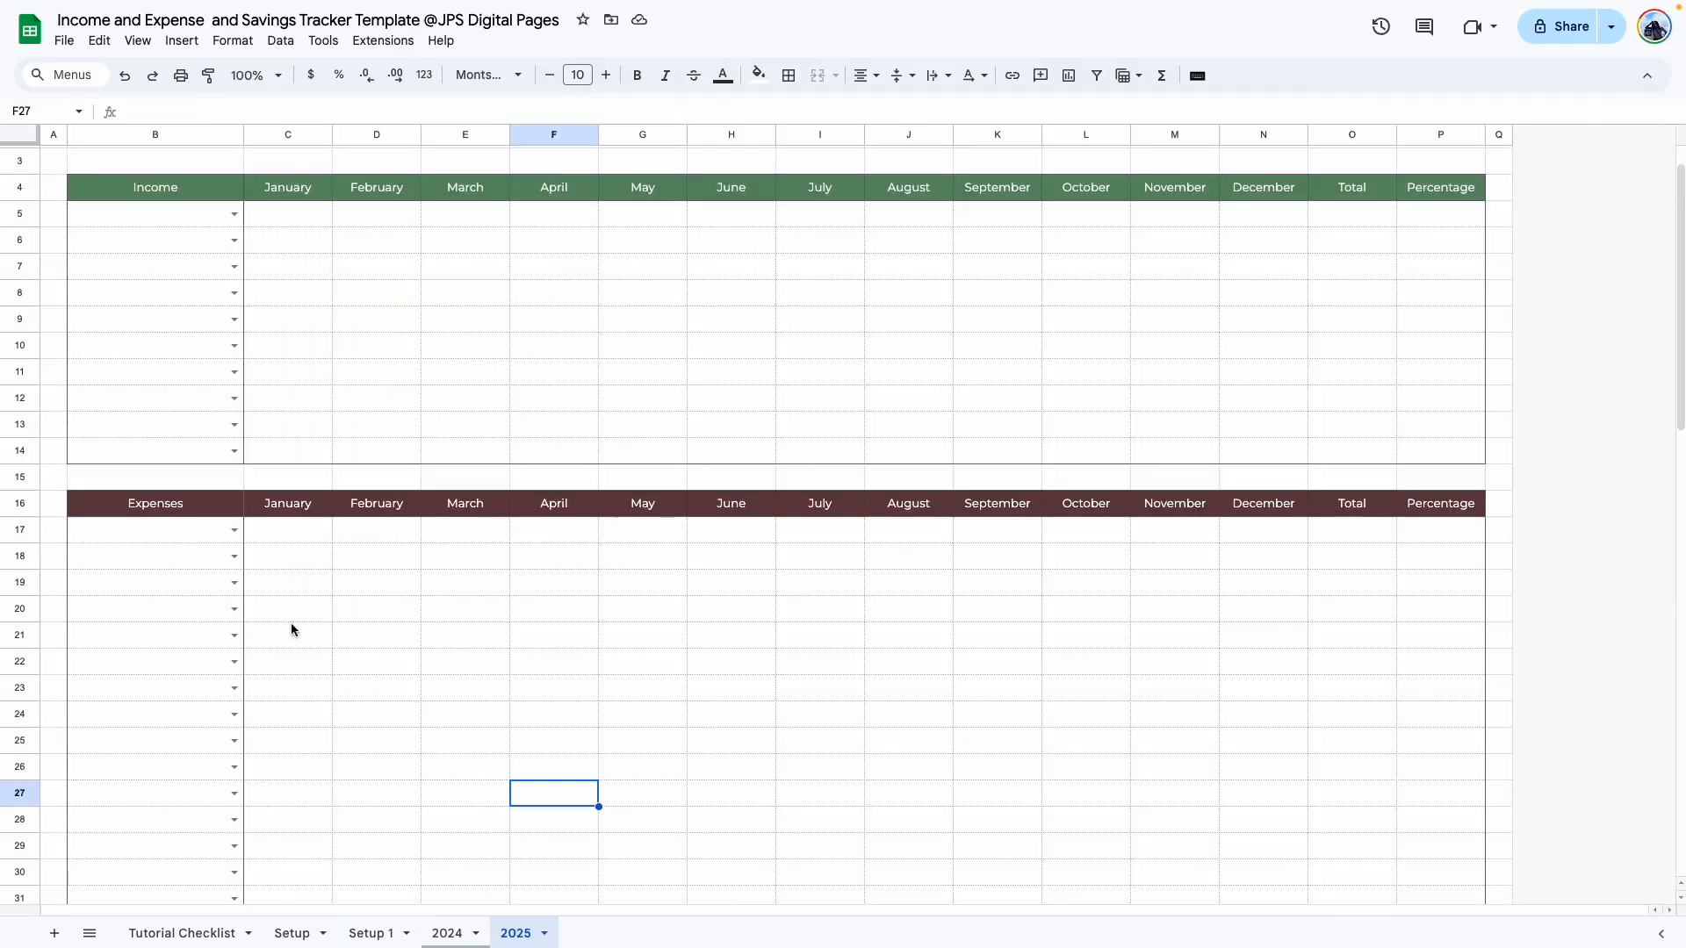
Step: Test the Expenses dropdowns by choosing Rent/Mortgage in B17, Groceries in B18 and Clothing in B19
click(292, 630)
click(234, 531)
click(136, 558)
click(234, 557)
click(129, 633)
click(234, 583)
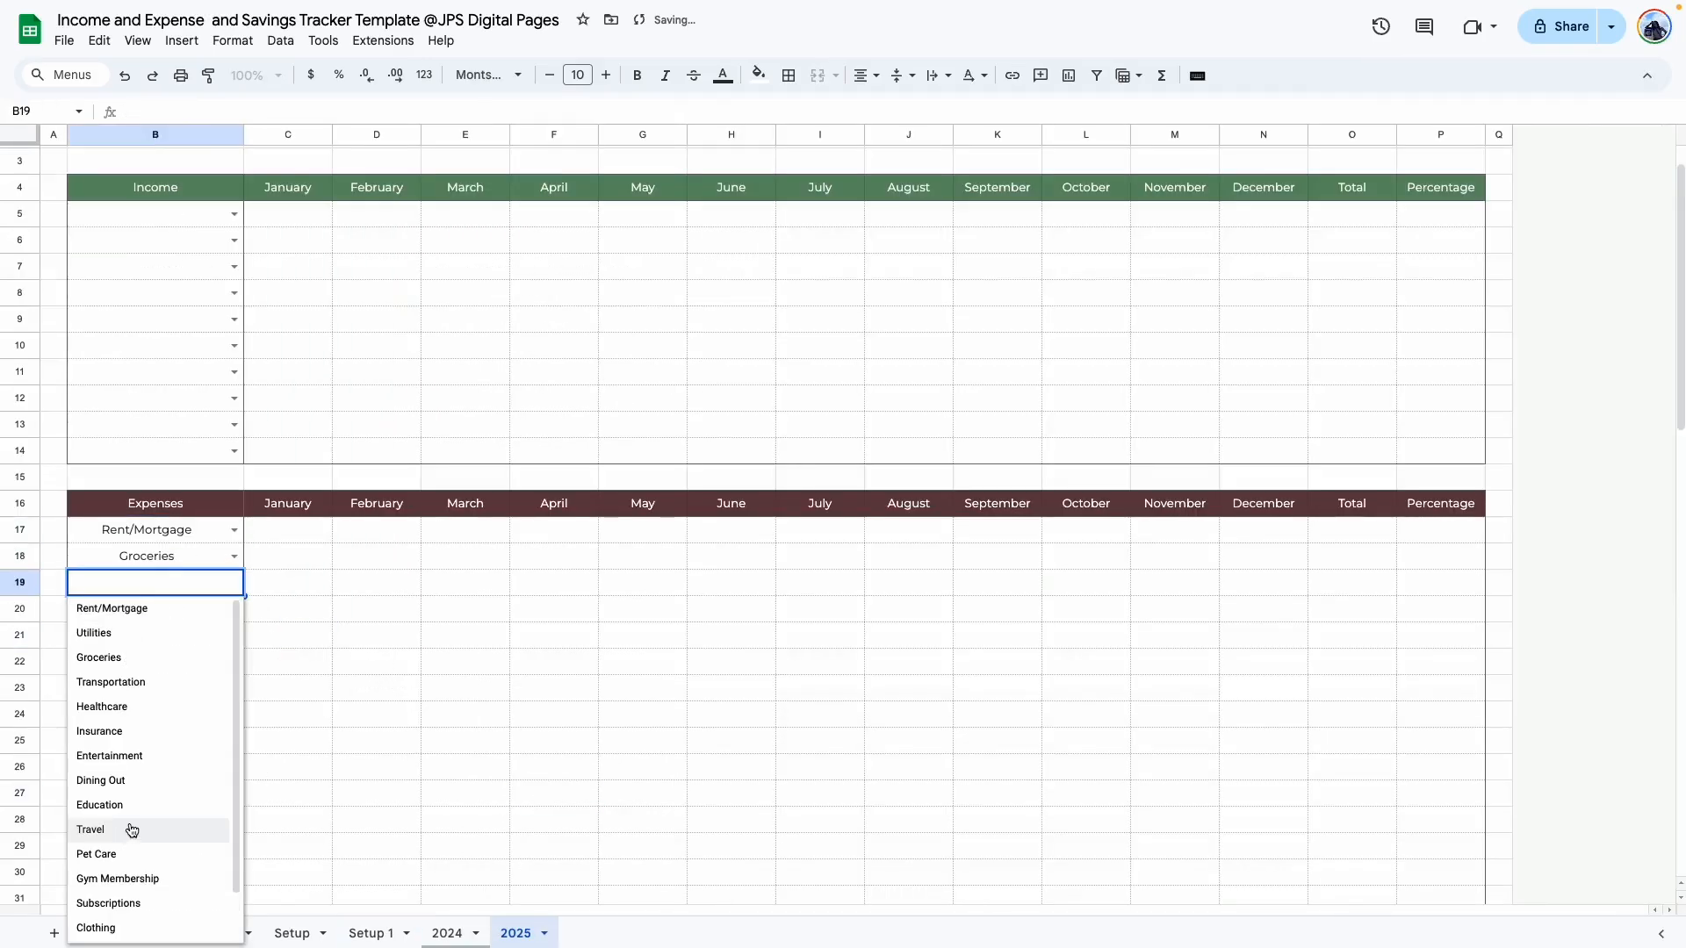
scroll(130, 833, down, 2)
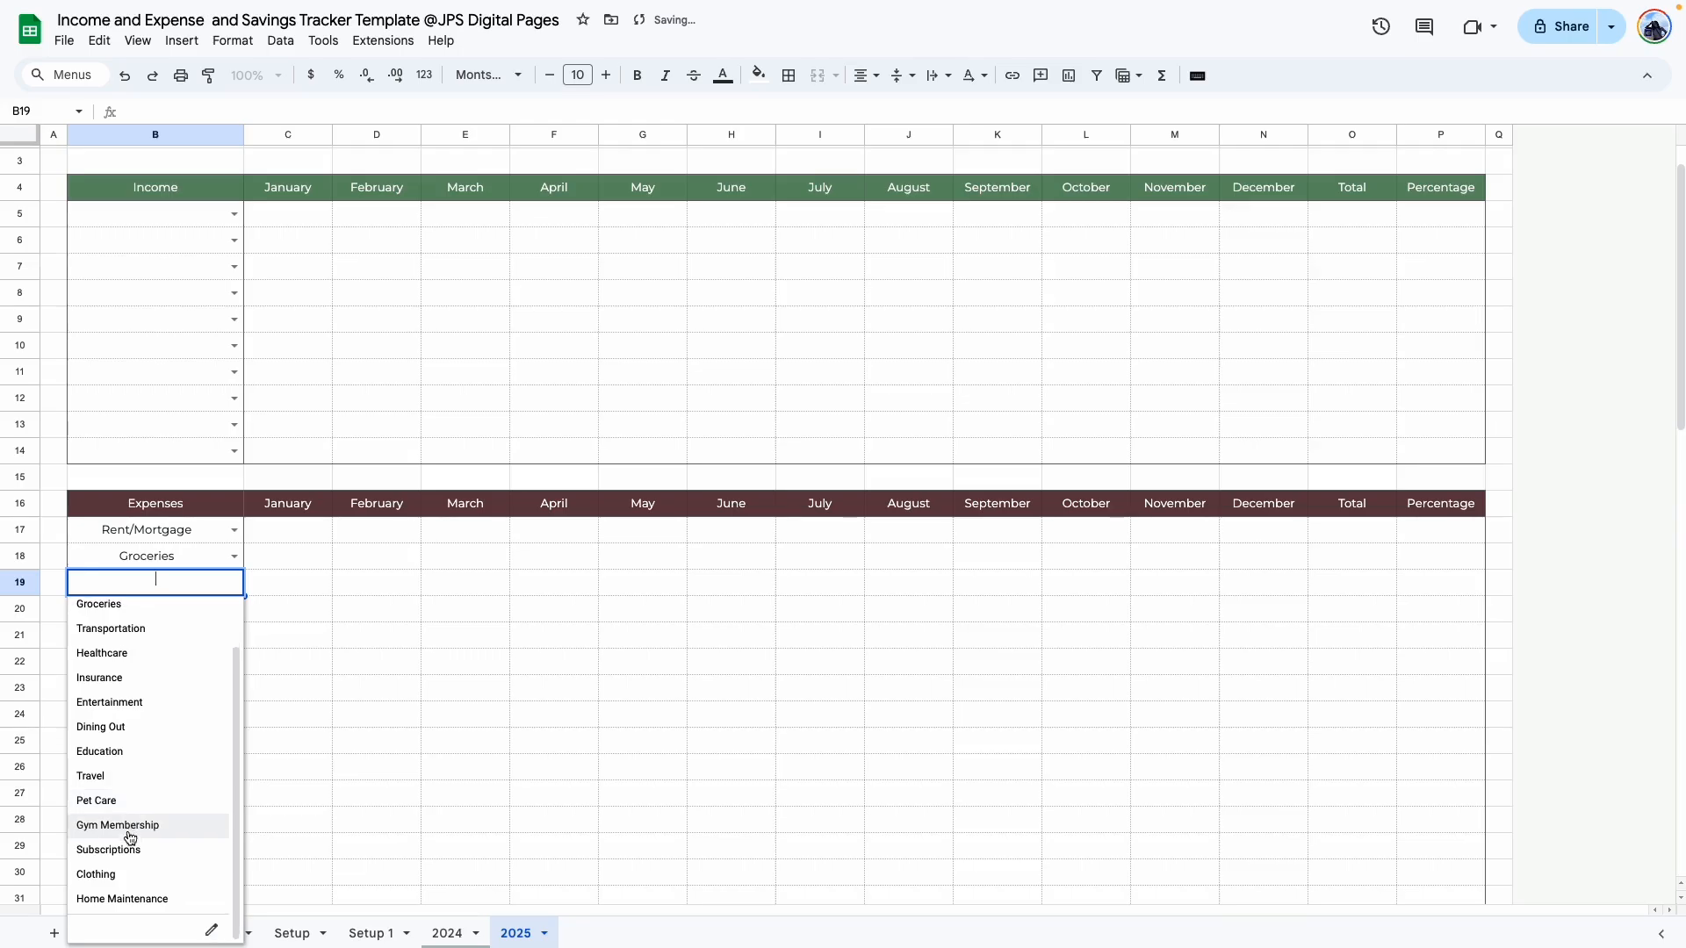
click(132, 885)
click(427, 764)
Step: Change the source of the Income dropdowns in B5:B14 to the Income categories on the Setup 1 sheet
scroll(341, 612, up, 1)
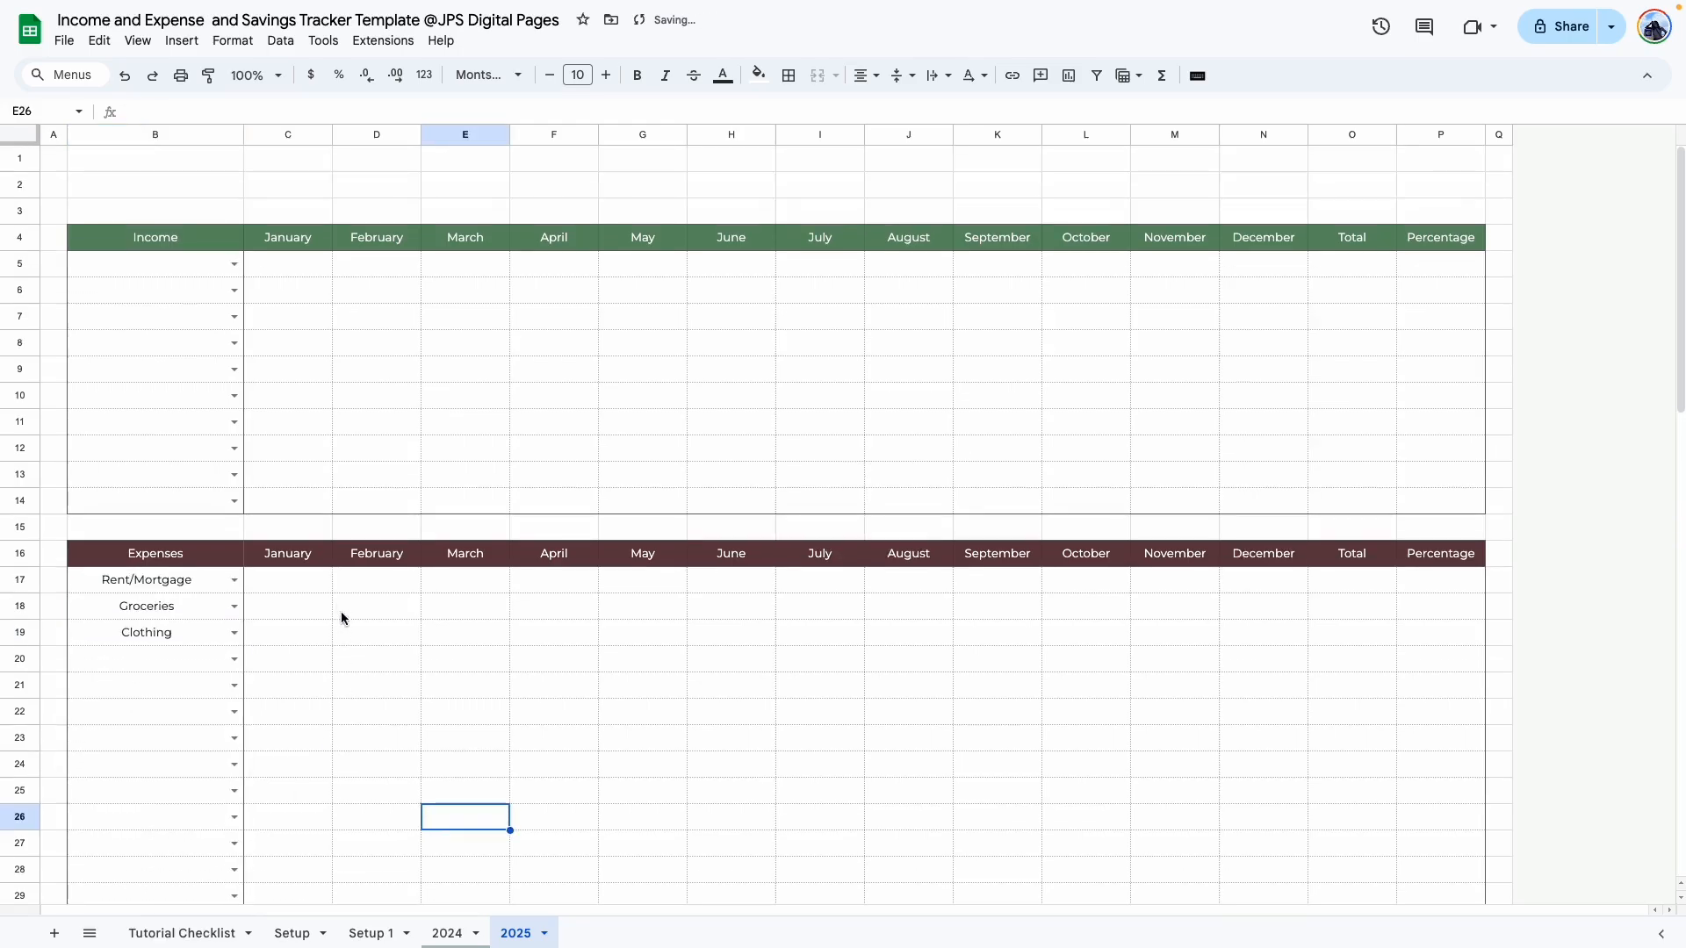
click(234, 263)
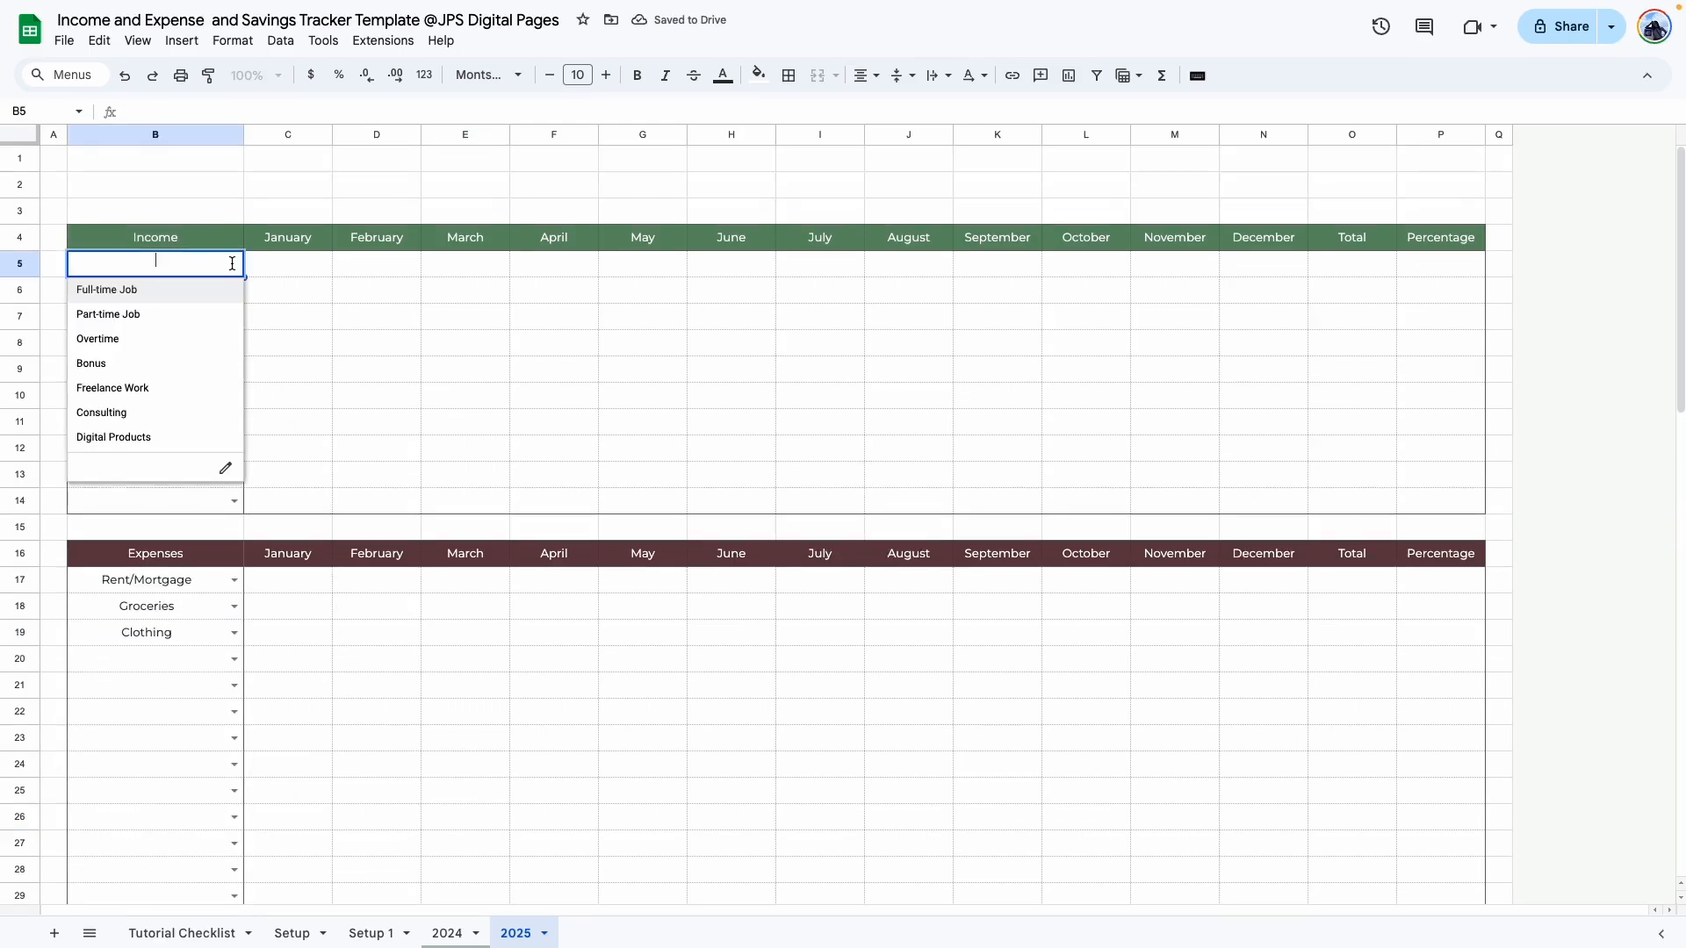
click(224, 471)
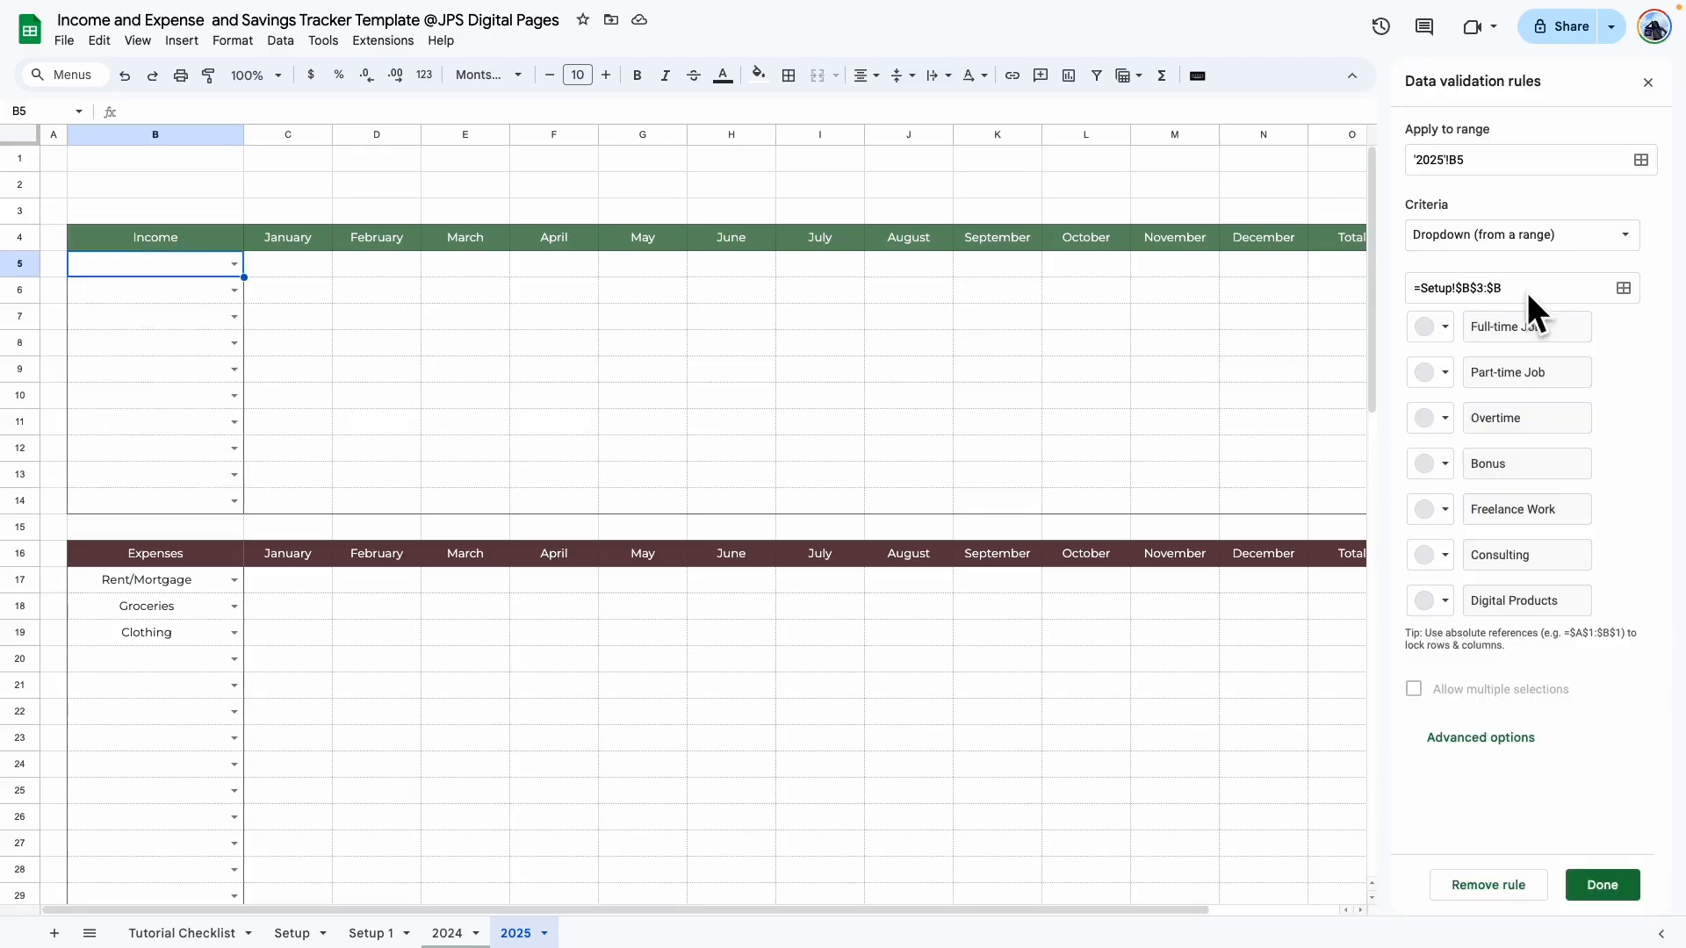
click(1623, 290)
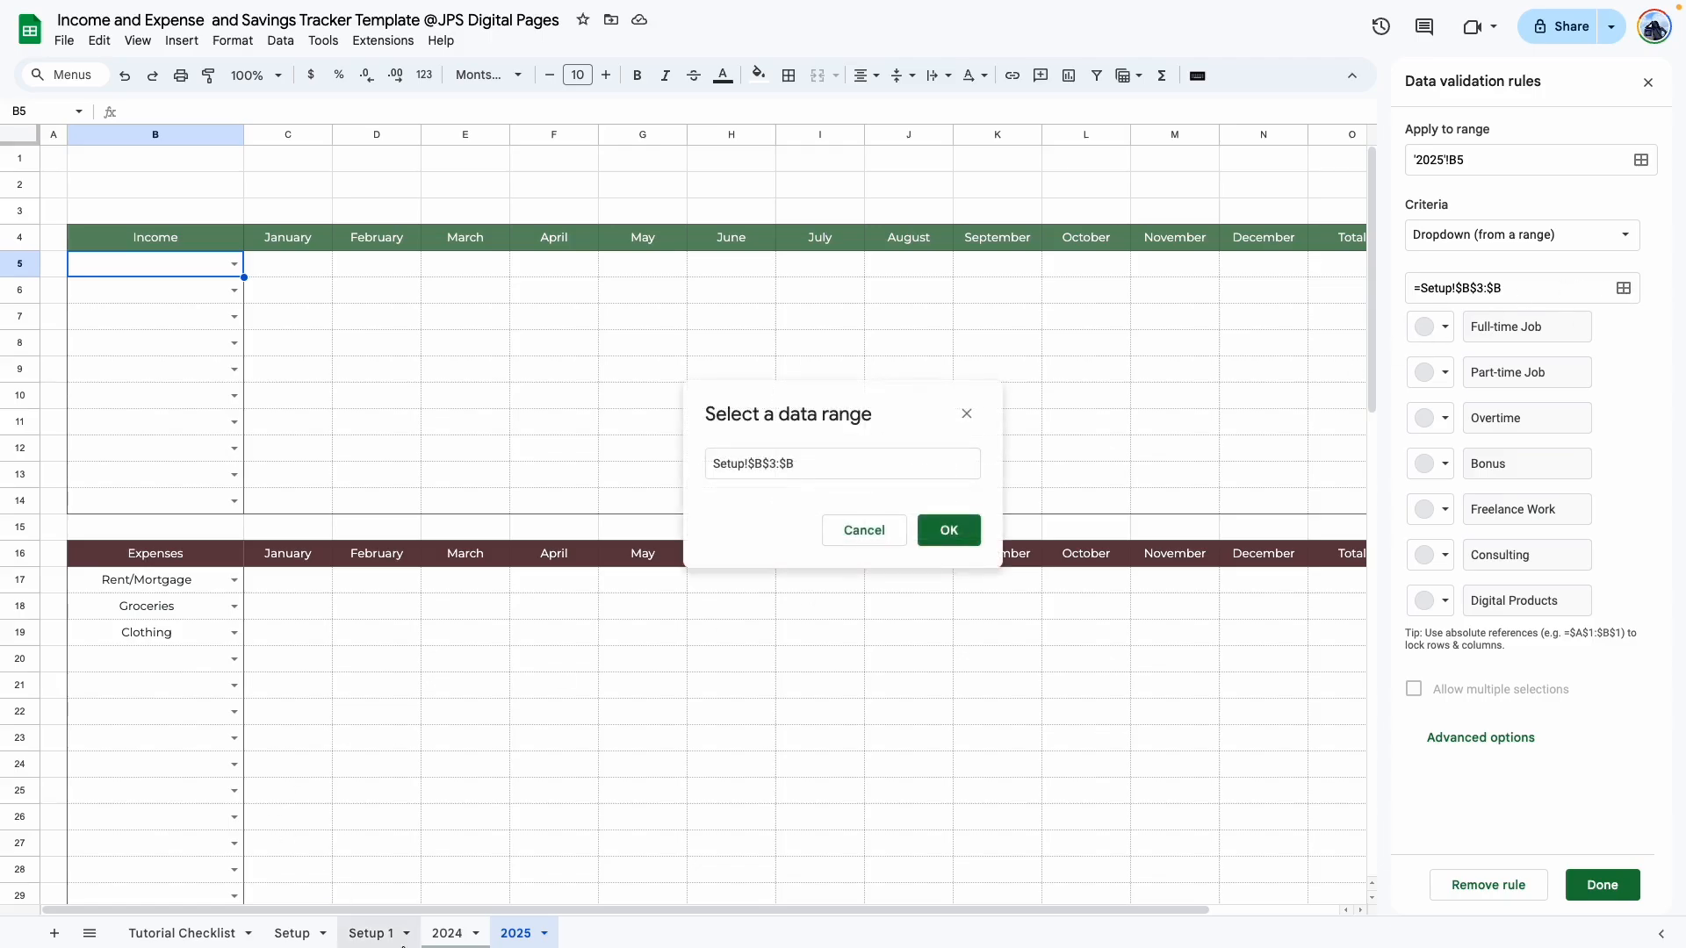
click(370, 936)
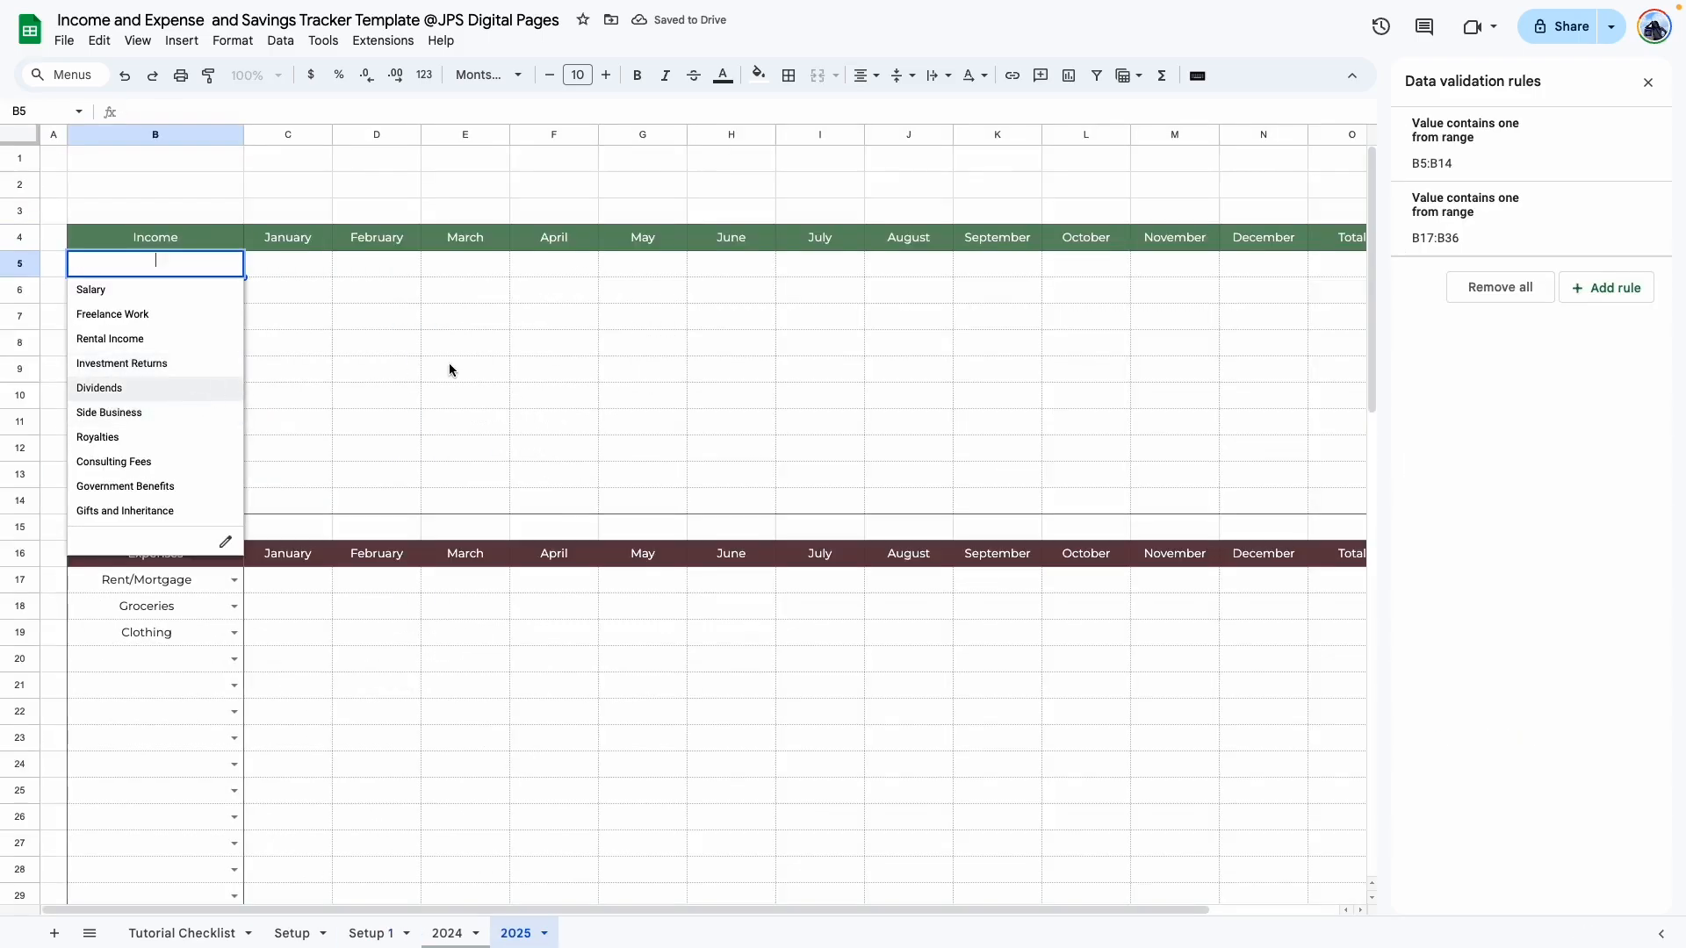
click(450, 363)
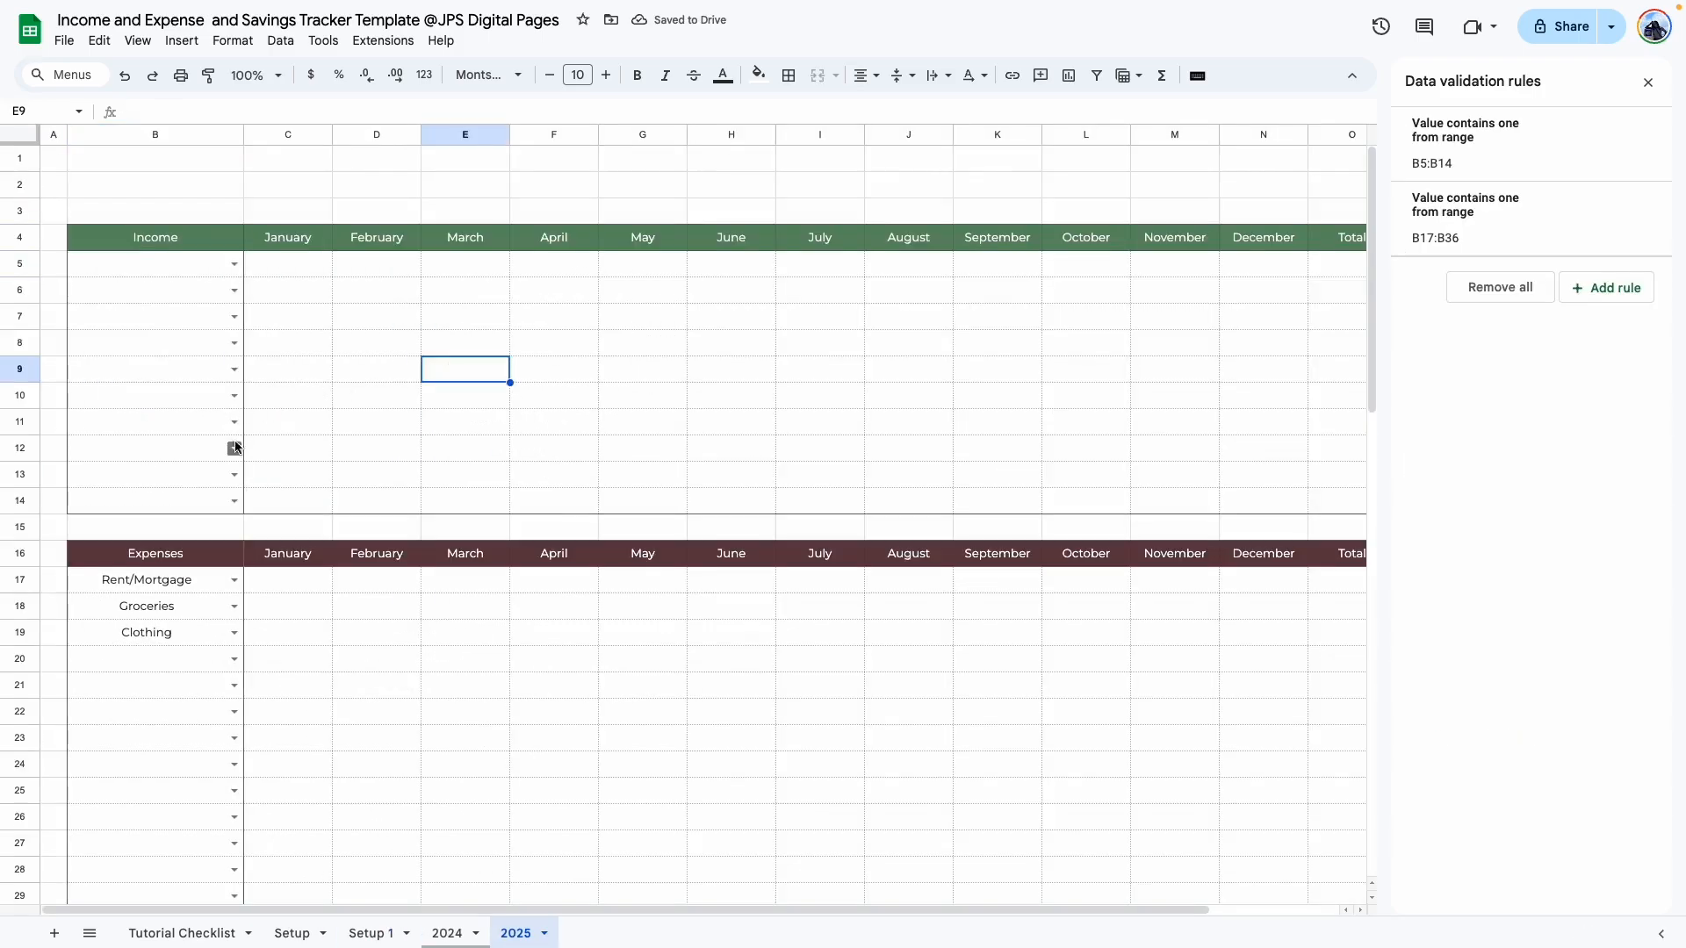
click(440, 712)
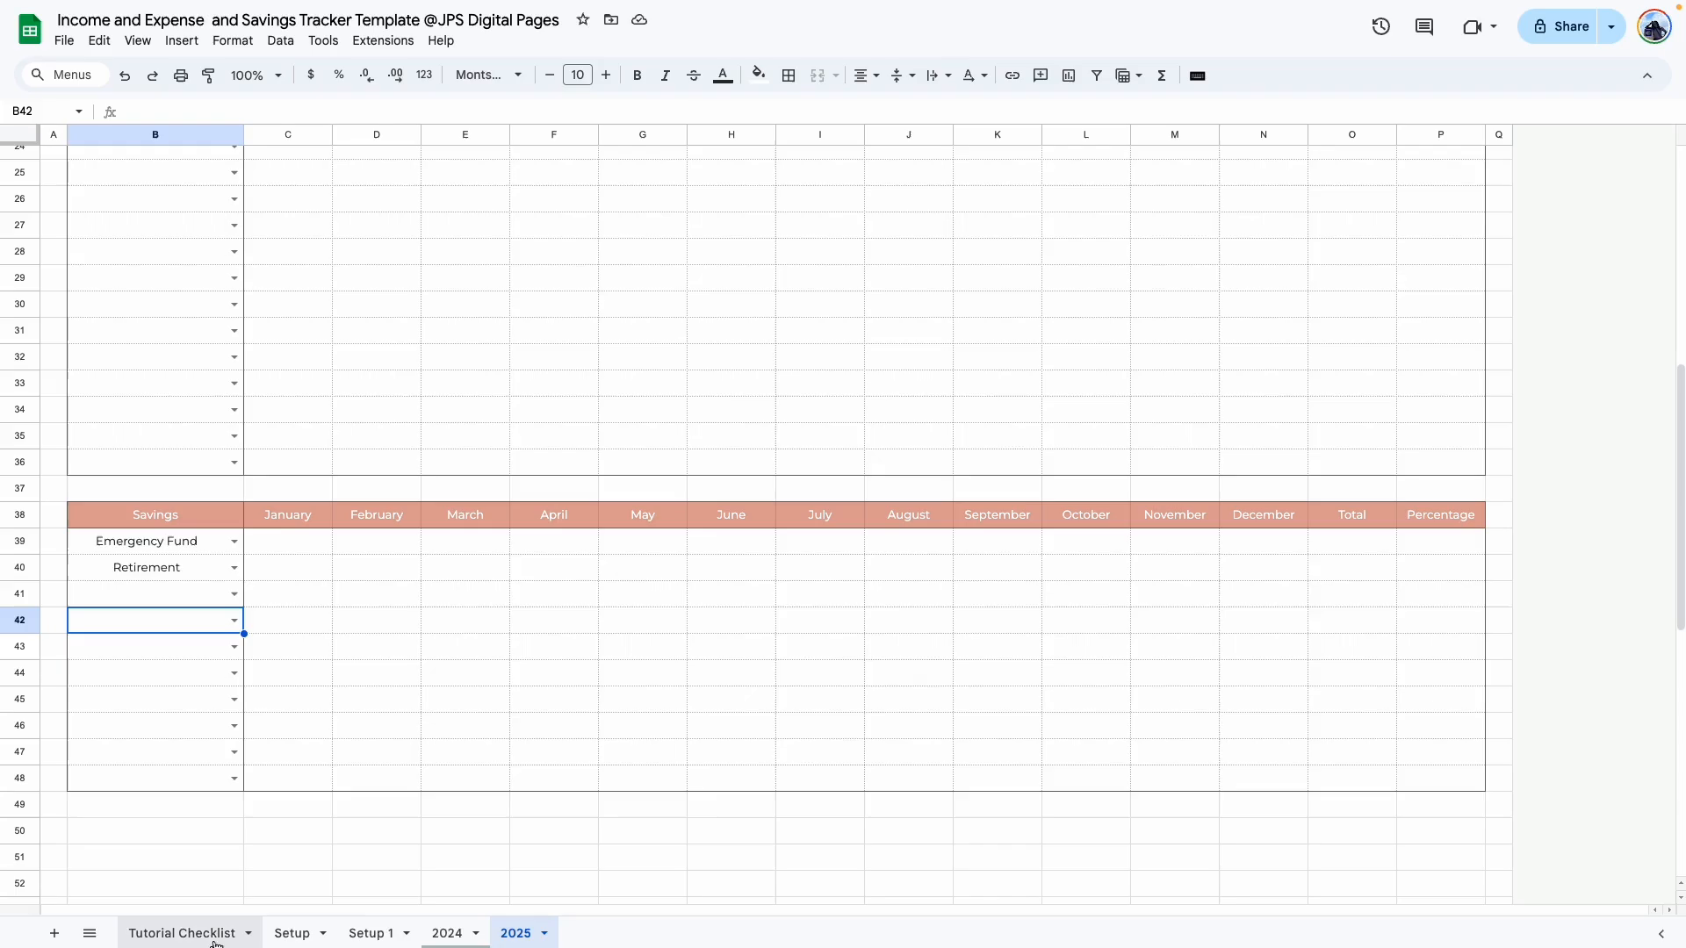
Step: Check off Create Income, Expense, and Savings Table on the Tutorial Checklist sheet and return to the 2025 sheet
click(182, 933)
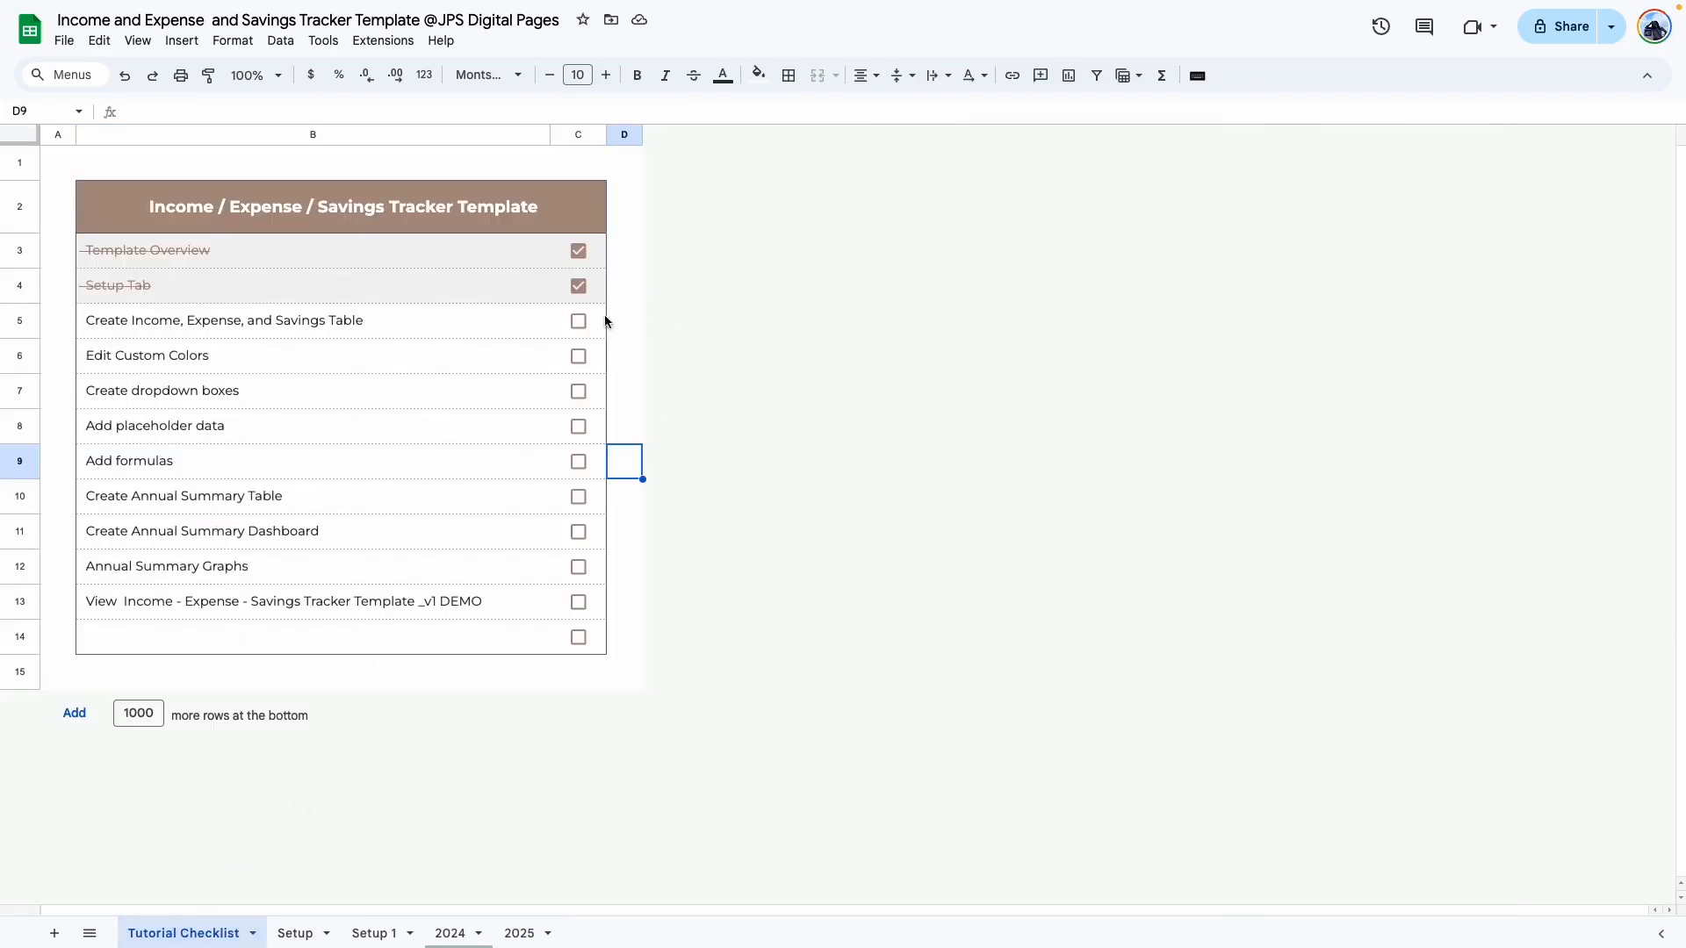
click(577, 322)
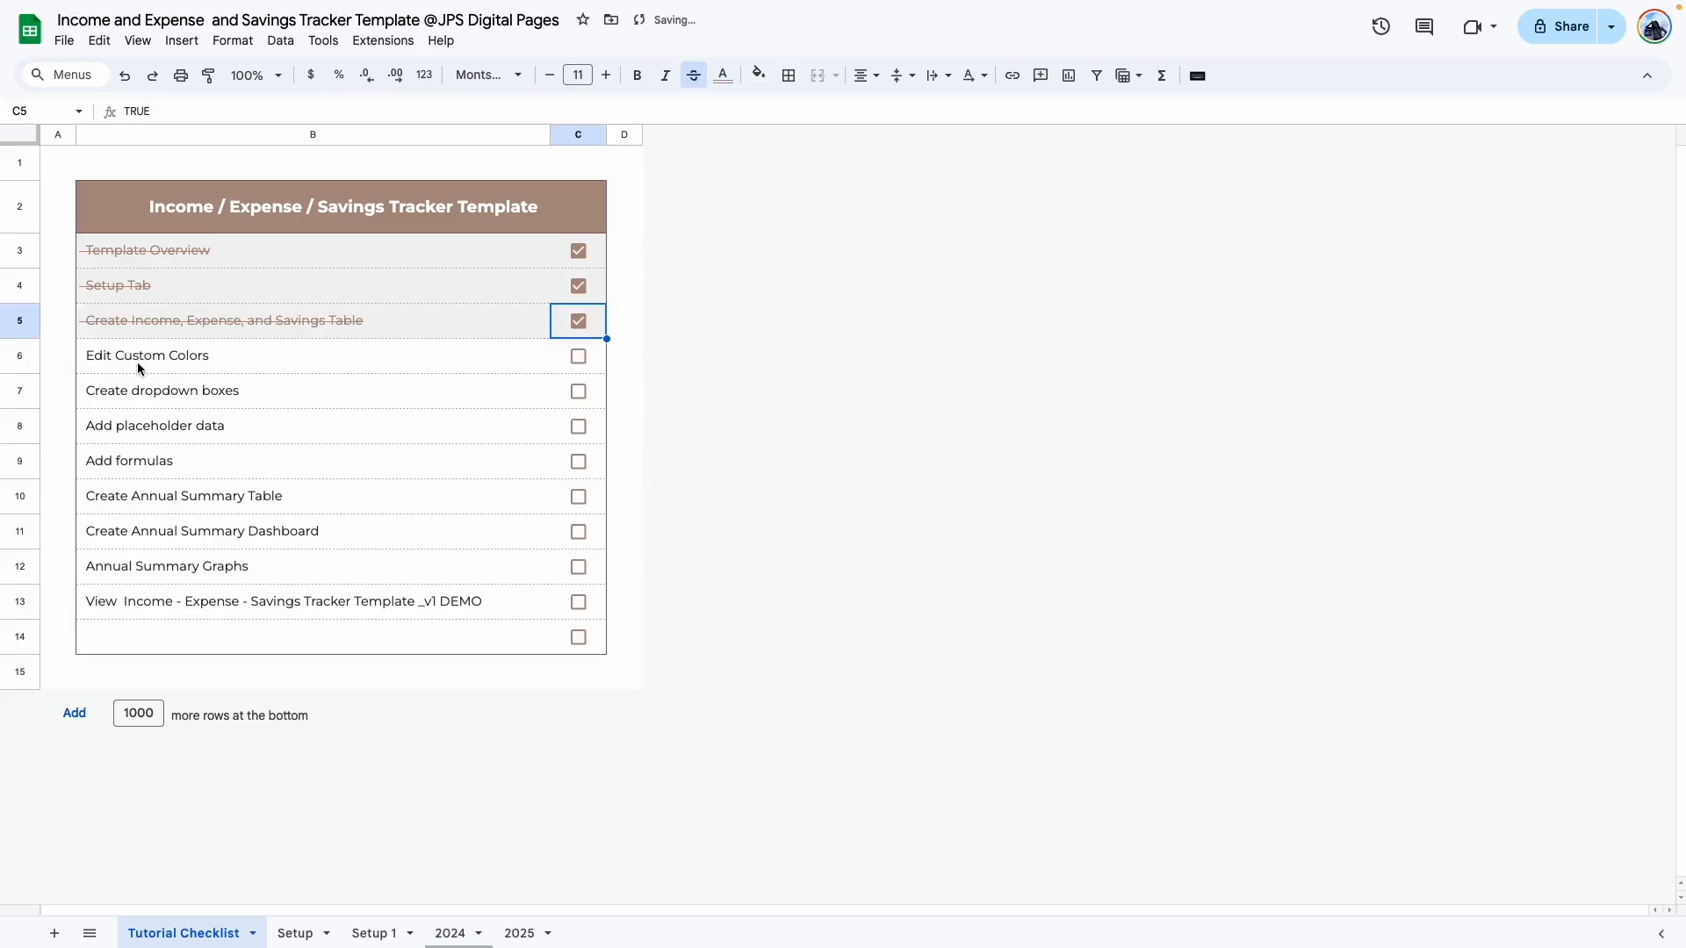
click(519, 933)
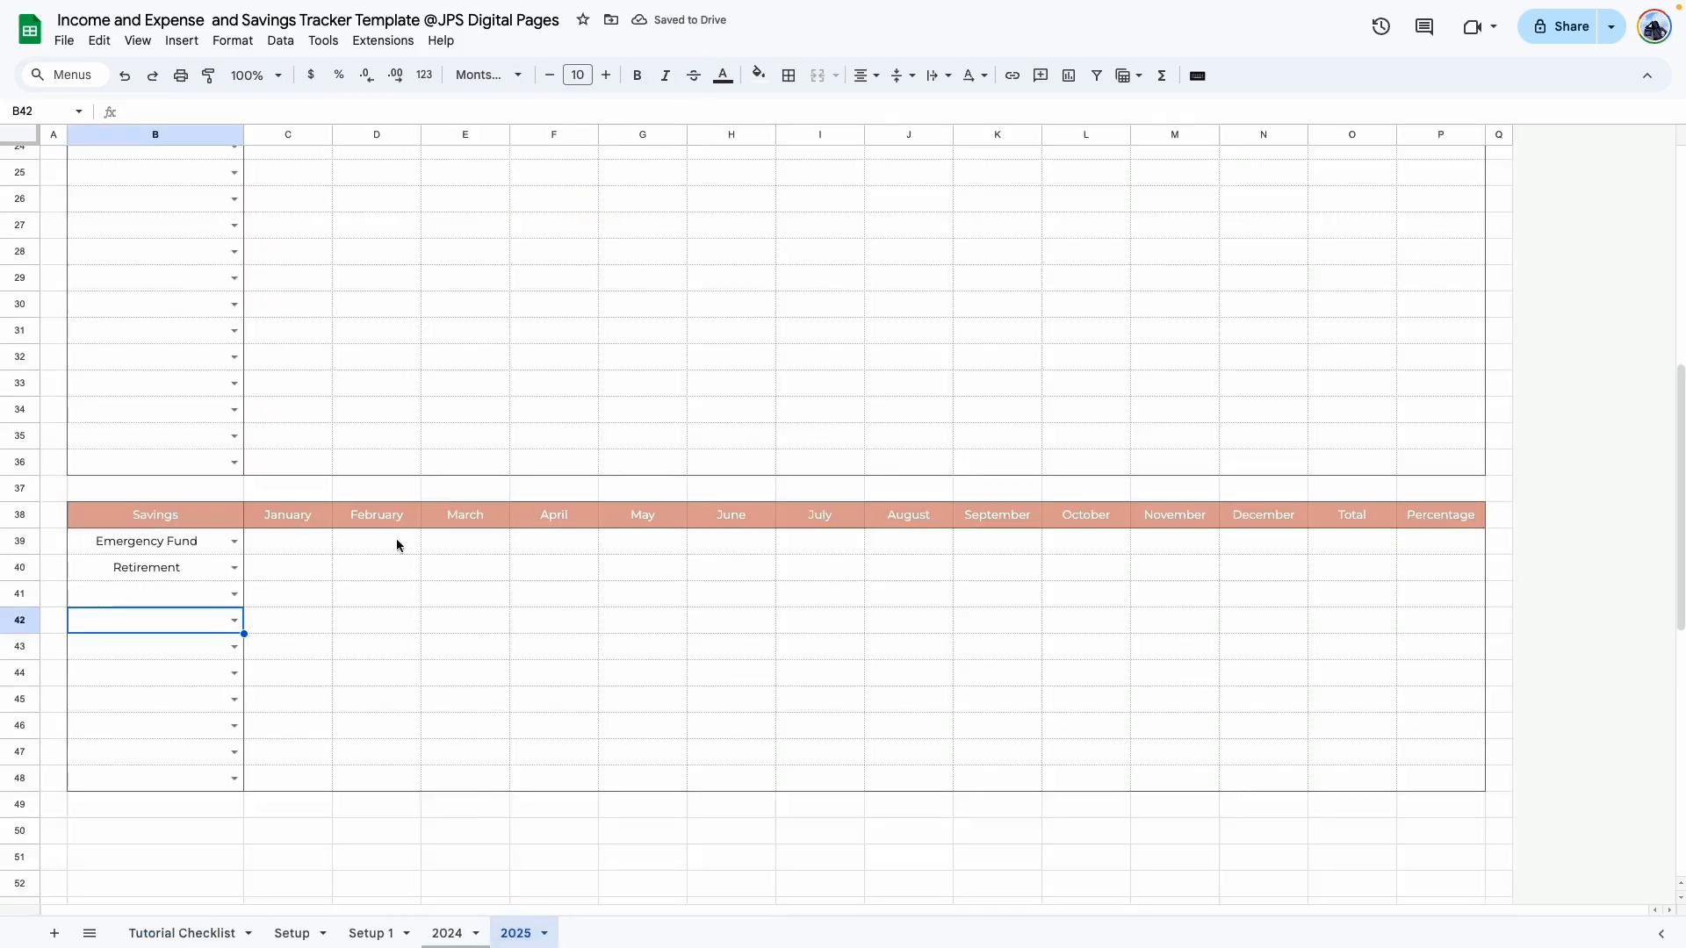
Step: Open the custom theme colors from the fill color palette and return to the list of predefined themes
scroll(330, 620, up, 5)
scroll(330, 620, down, 6)
scroll(324, 619, up, 5)
scroll(325, 613, down, 5)
scroll(318, 611, up, 3)
scroll(318, 611, up, 5)
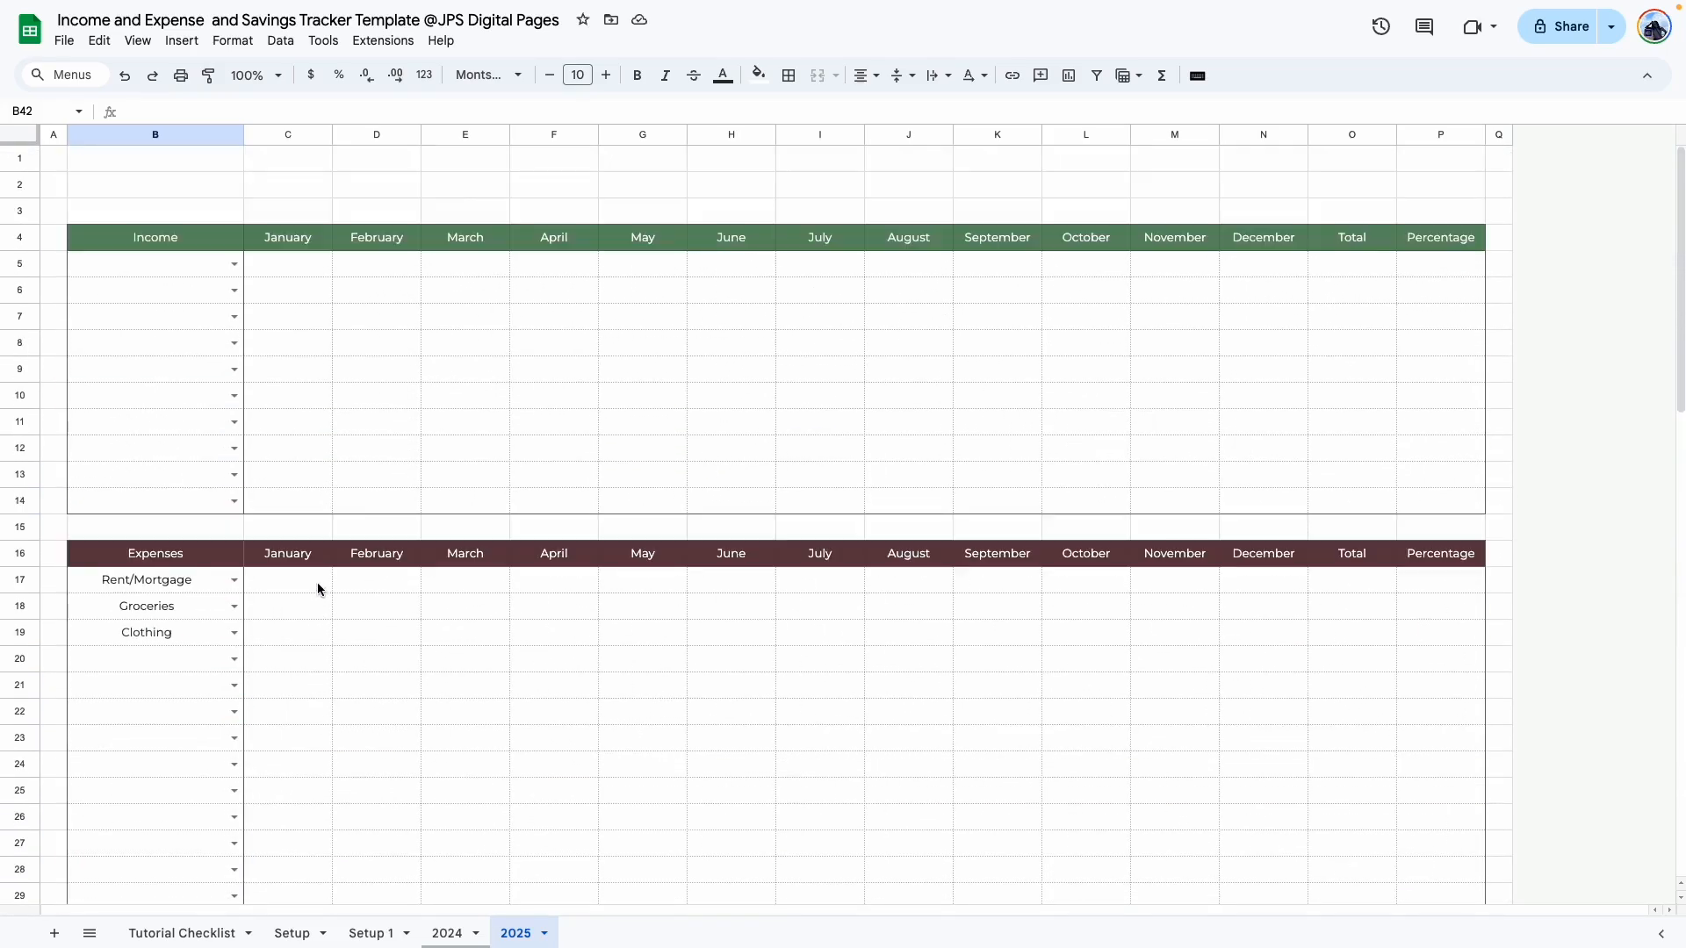
click(759, 75)
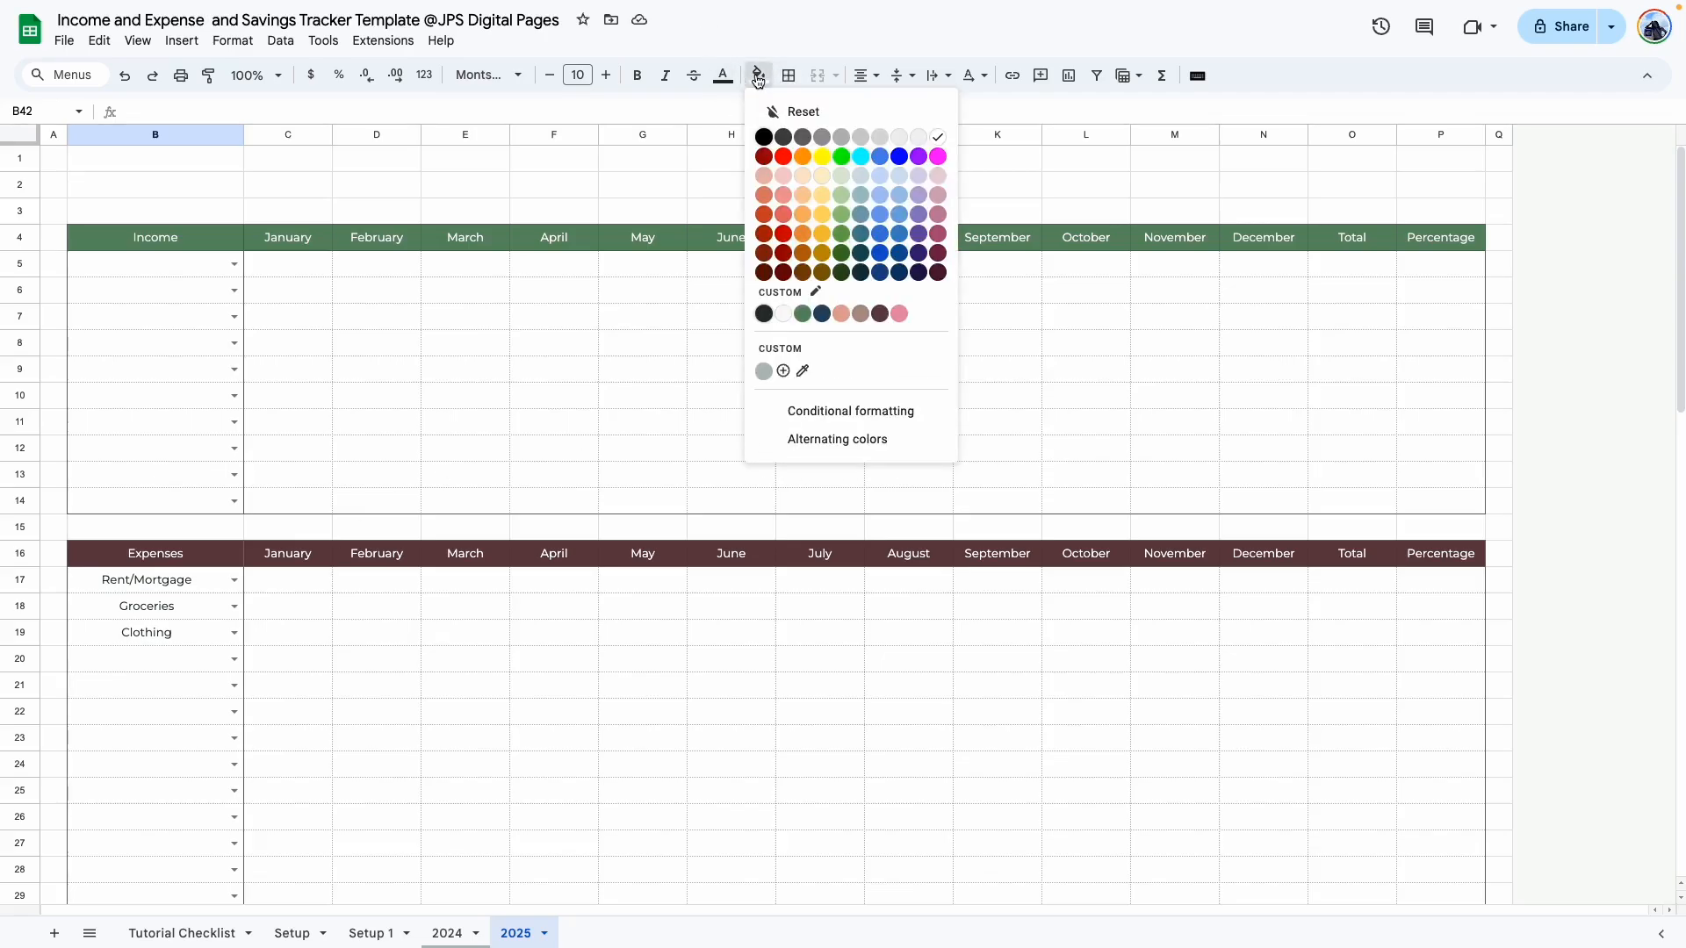
click(816, 296)
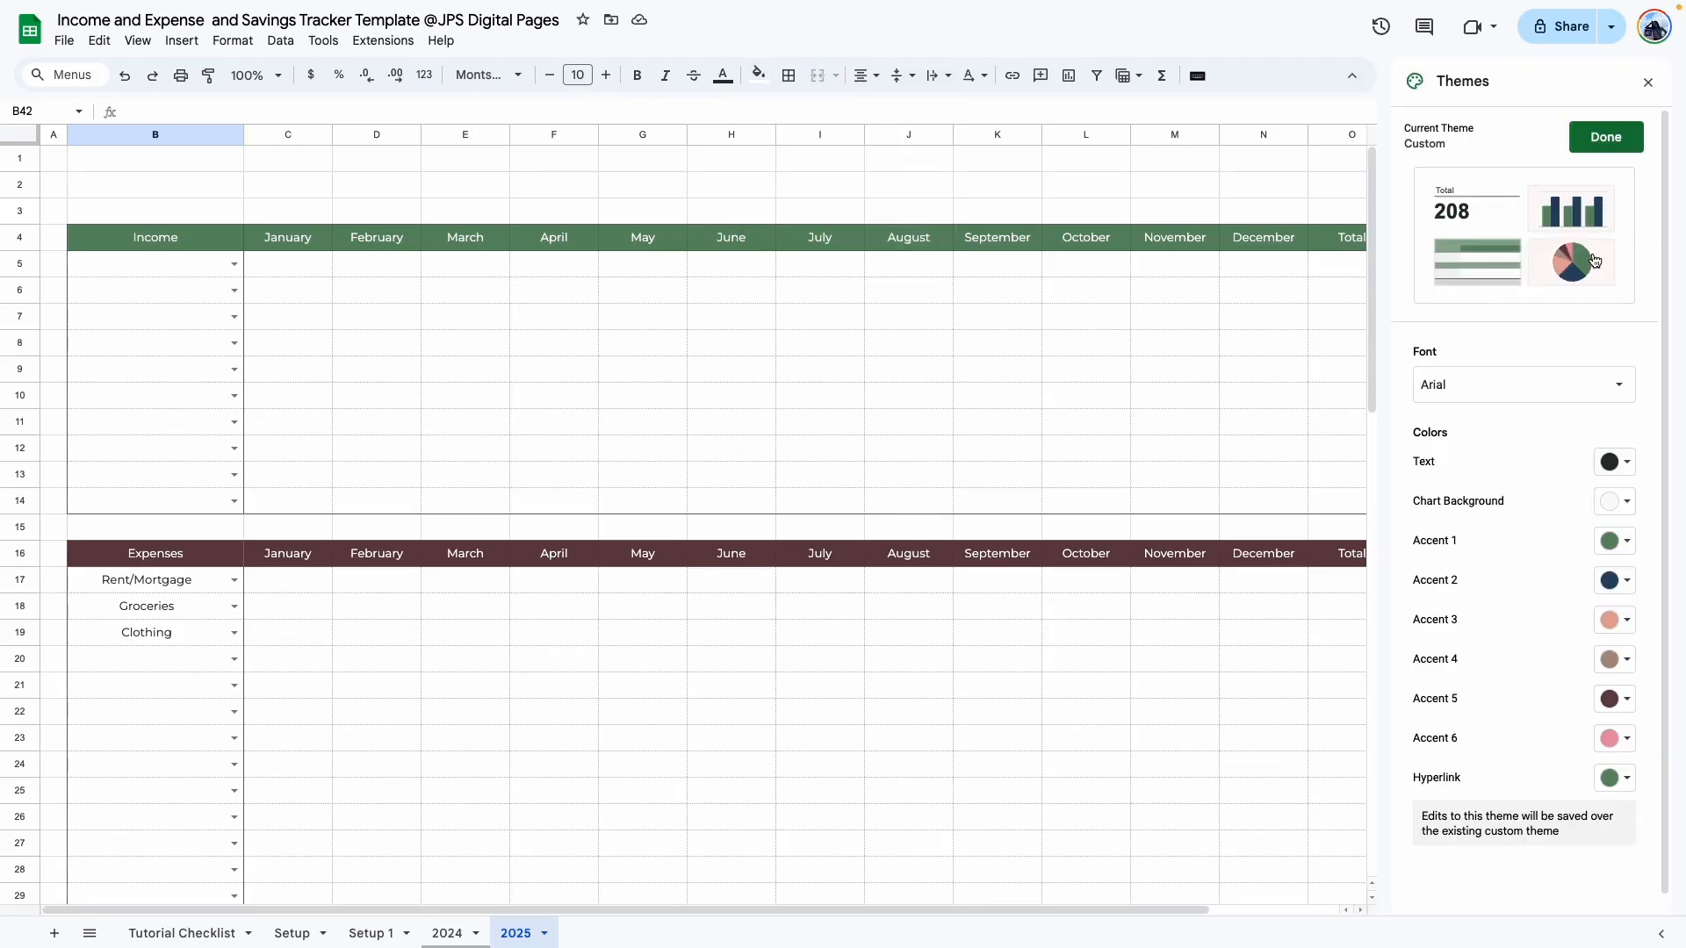
click(1605, 141)
scroll(1516, 361, down, 7)
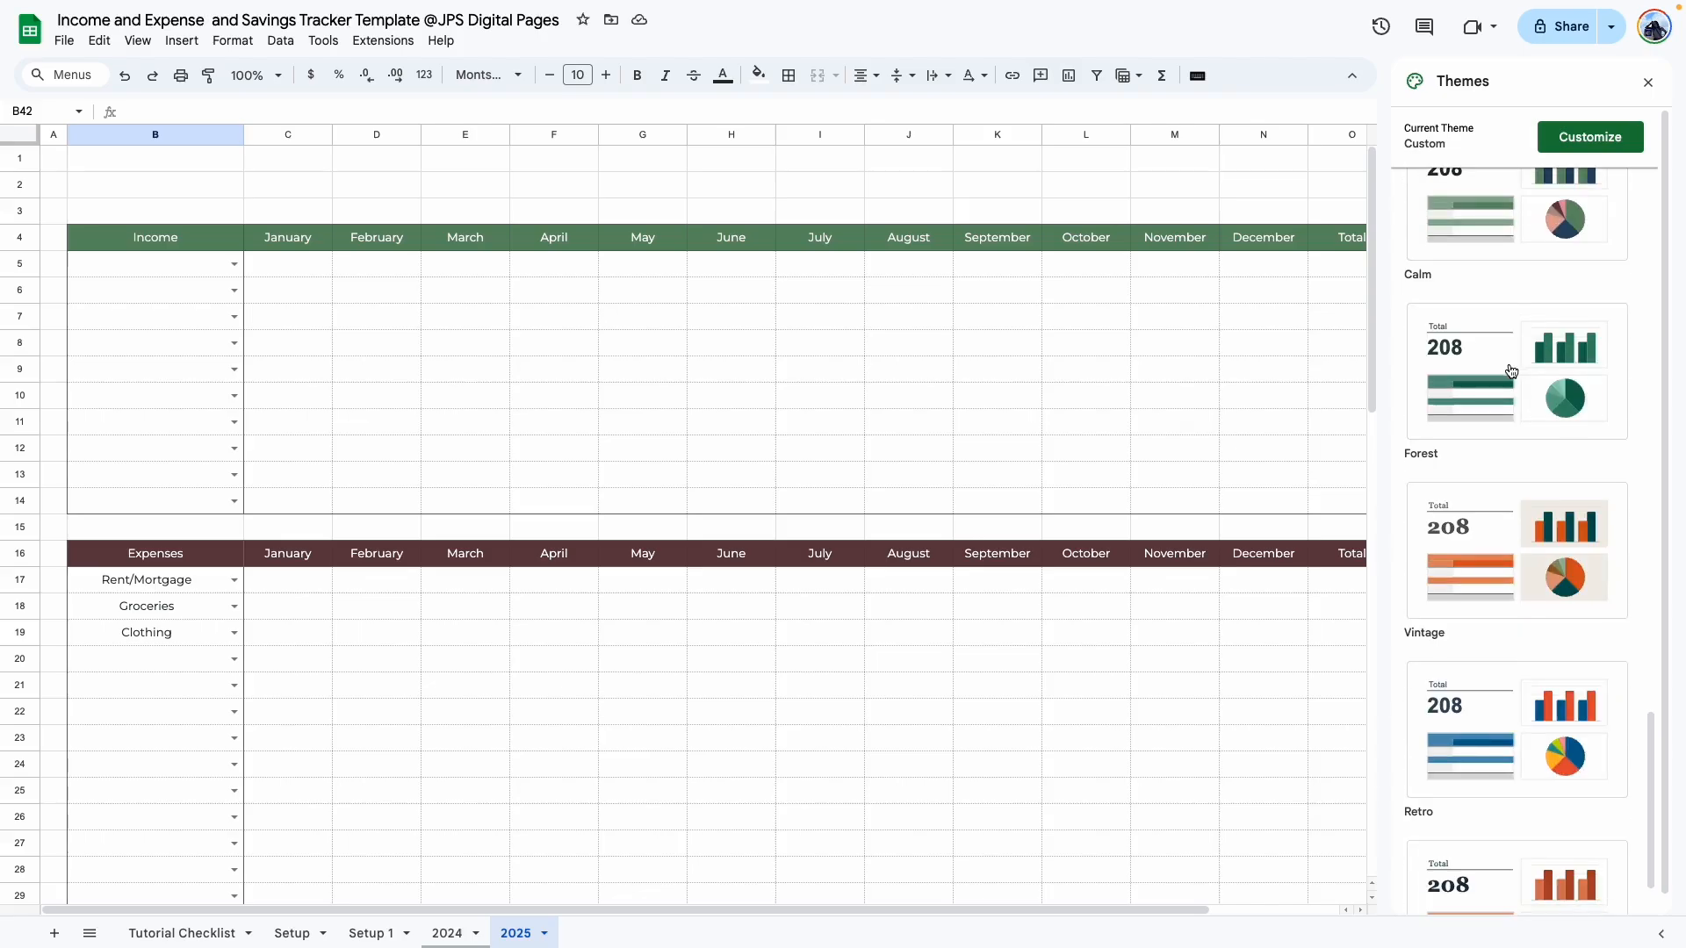
Step: Try the Forest, Vintage and Retro themes on the spreadsheet's tables
click(1513, 371)
scroll(1030, 440, down, 7)
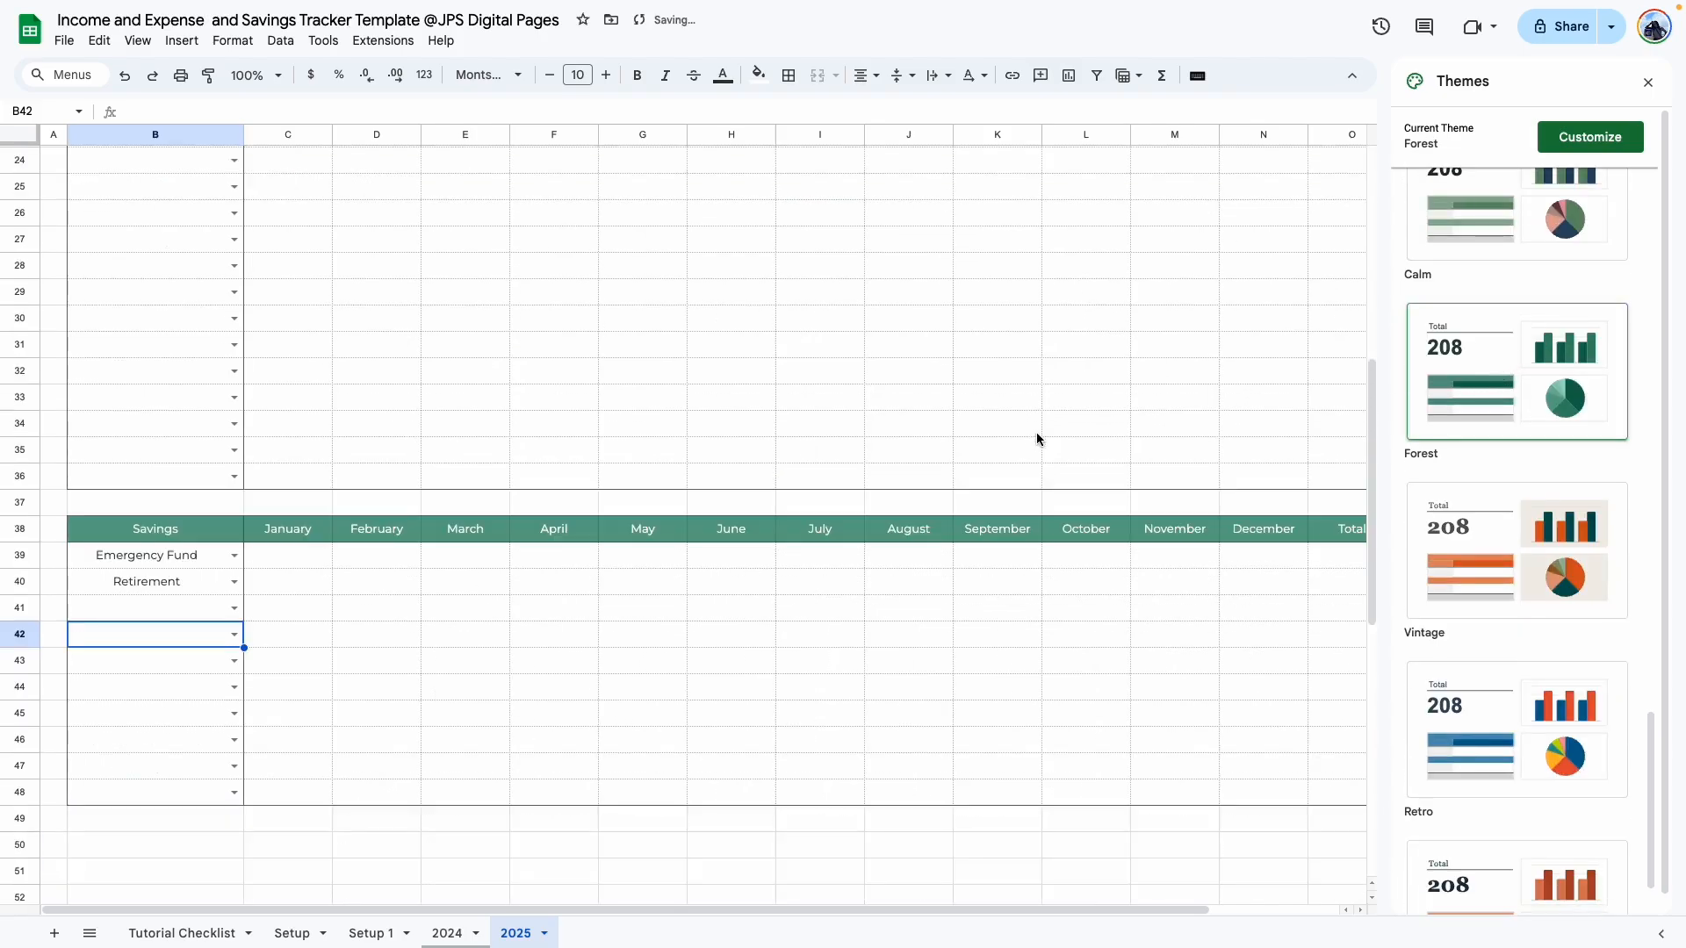
click(1522, 555)
scroll(880, 474, up, 5)
scroll(905, 452, down, 3)
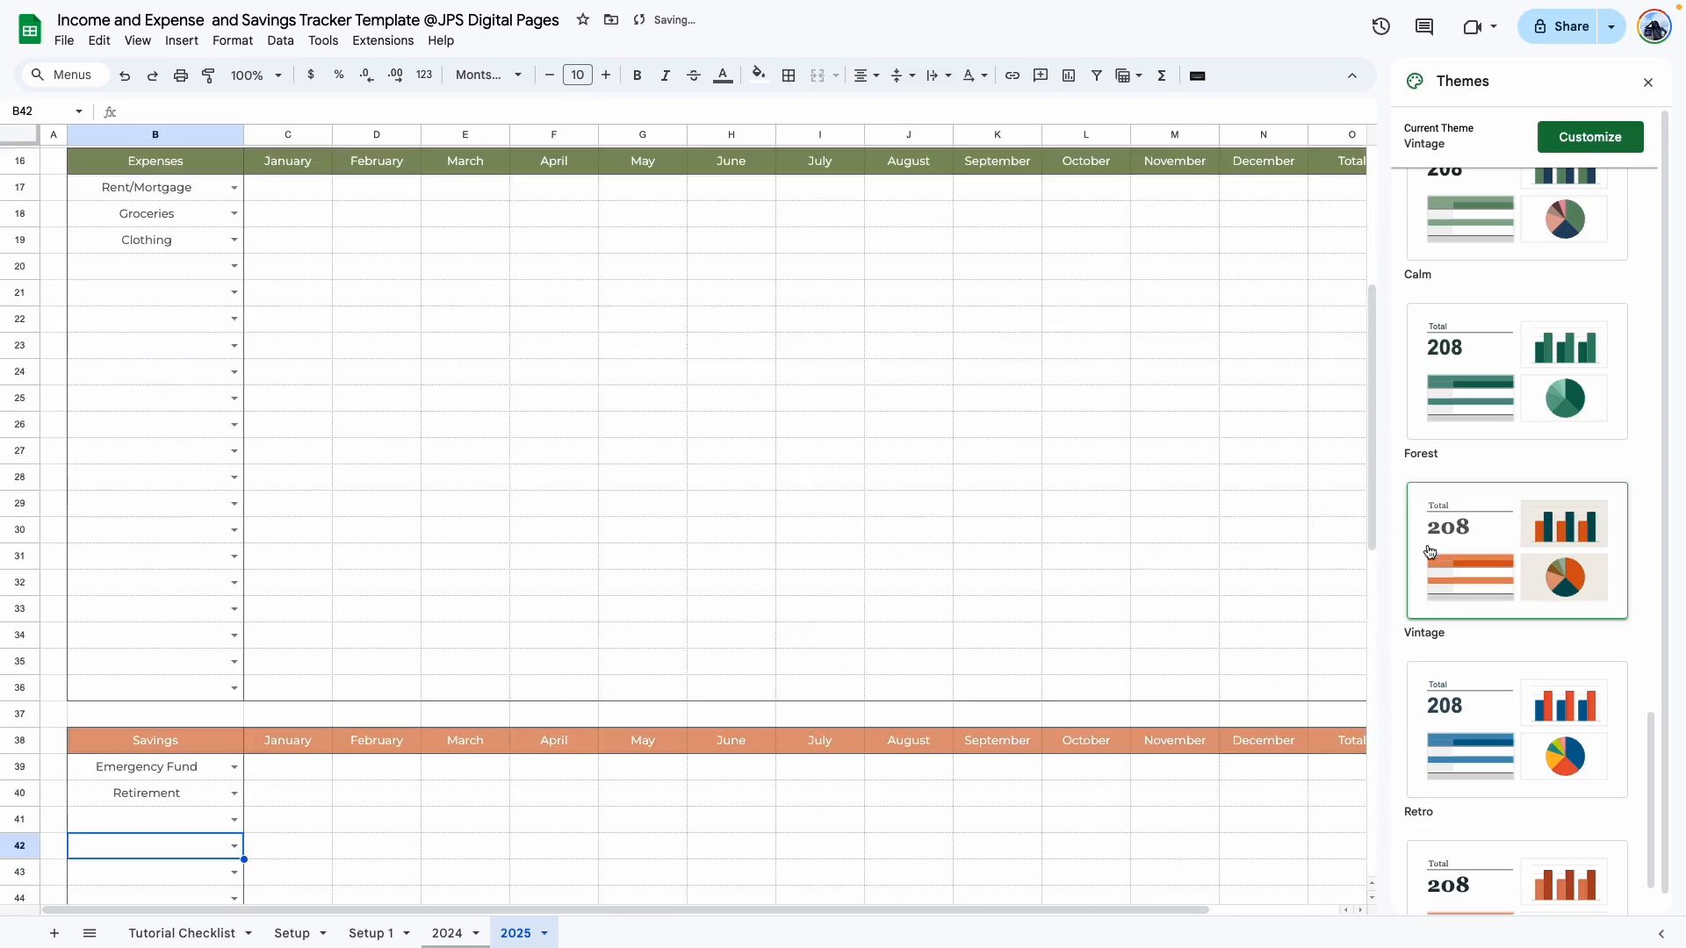
scroll(1551, 588, down, 1)
click(1551, 589)
scroll(924, 467, up, 5)
scroll(930, 466, down, 10)
Step: Apply the Coral theme to the spreadsheet and check the table colors
click(1537, 812)
scroll(1071, 529, up, 10)
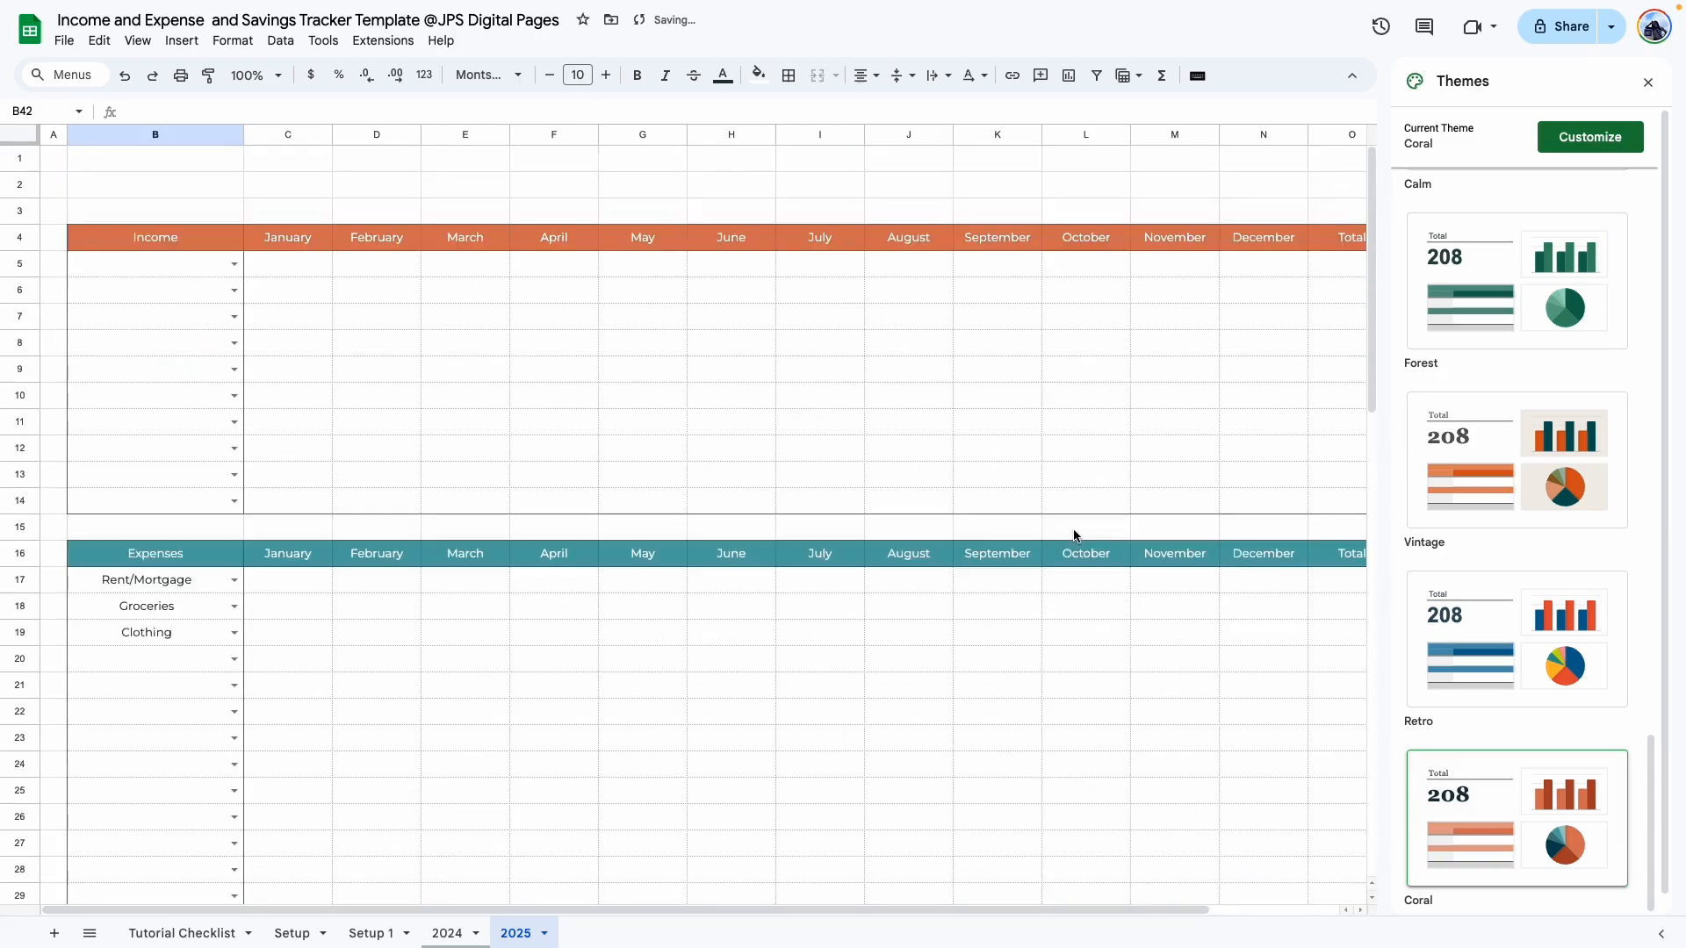
scroll(1073, 535, down, 3)
scroll(1073, 534, up, 3)
Step: Customize the Coral theme by setting its font to Roboto and finish the customization
click(1606, 140)
scroll(1536, 449, down, 1)
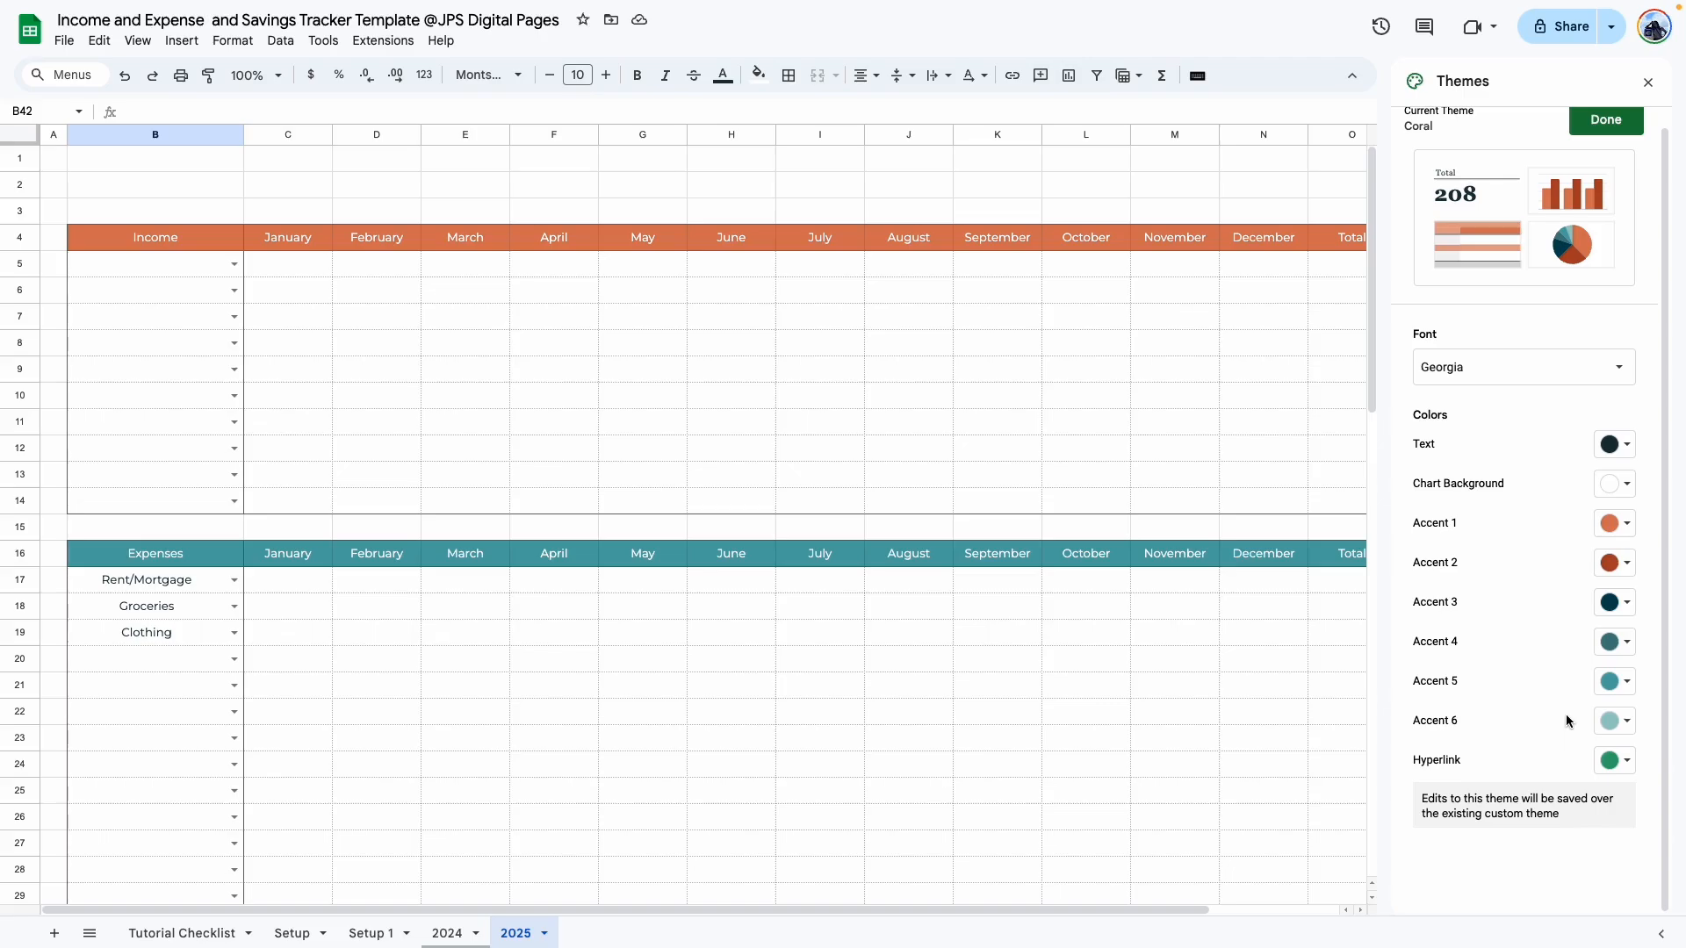
click(1486, 373)
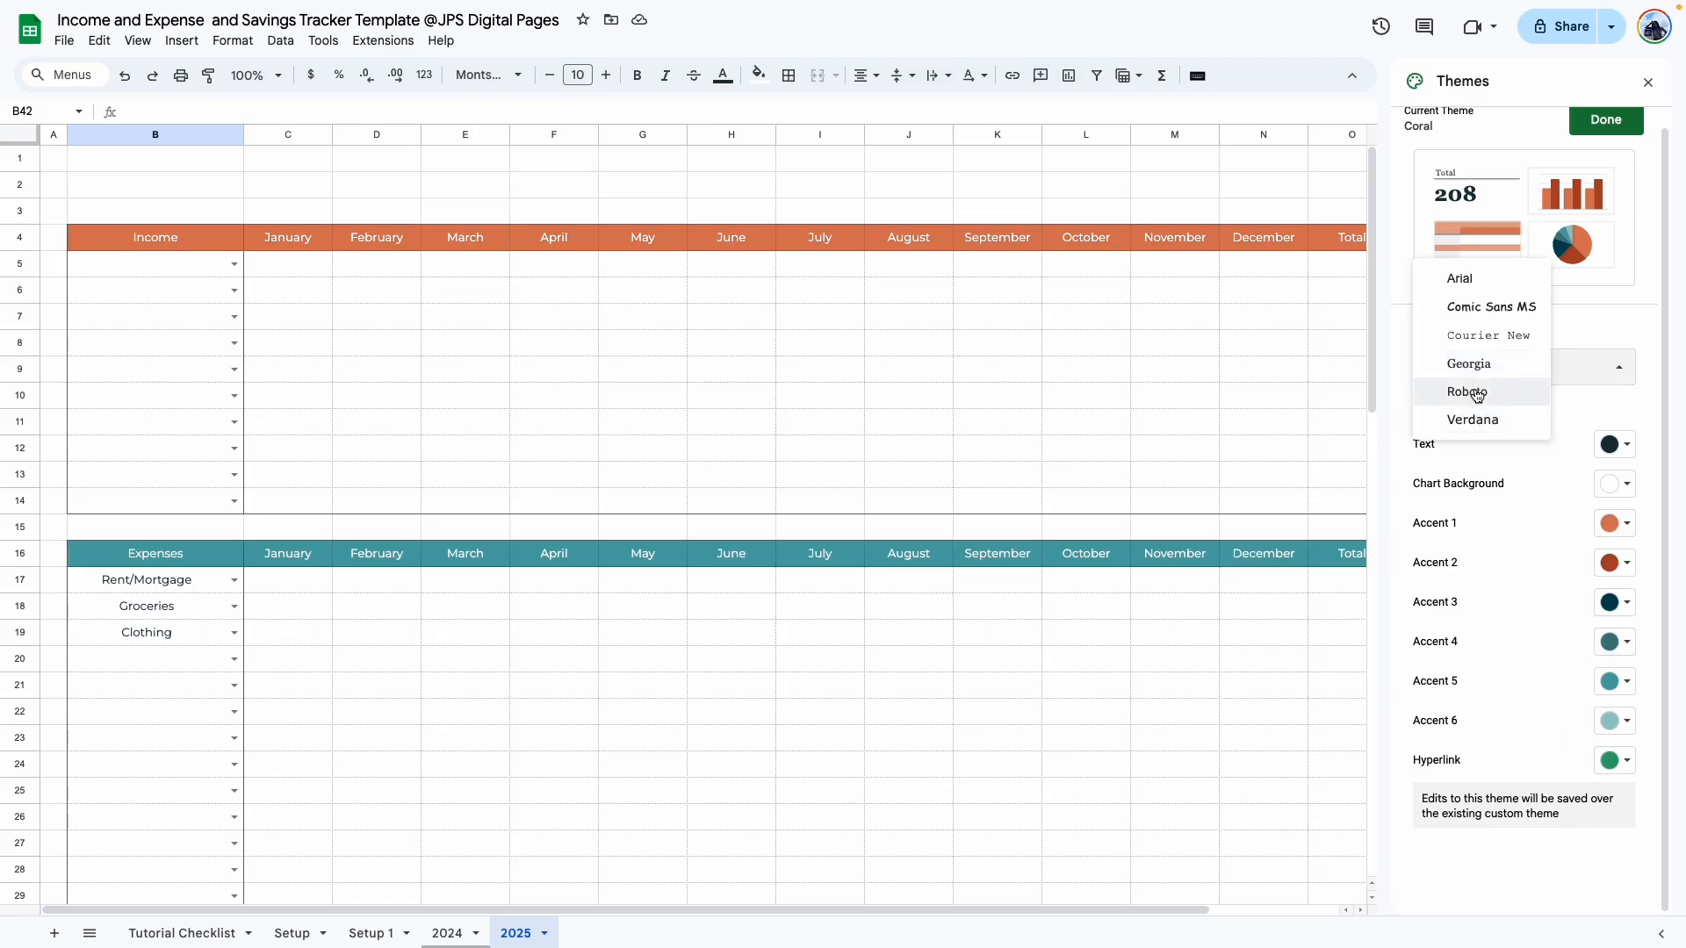
click(1502, 481)
click(1468, 368)
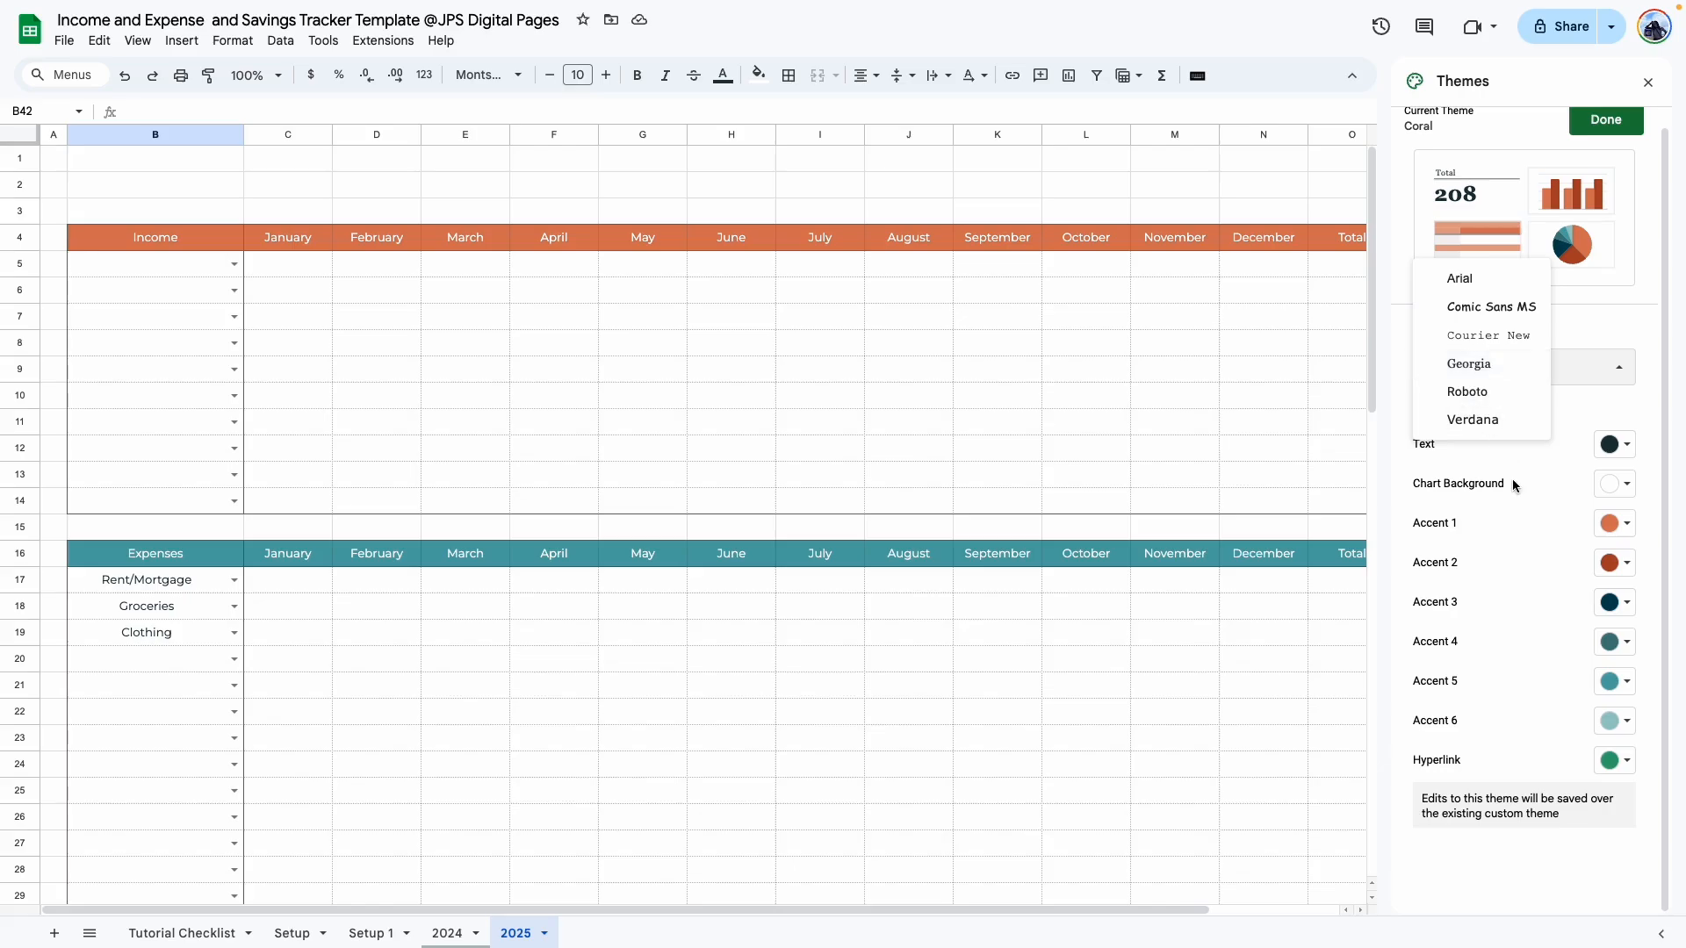
click(1469, 391)
click(1479, 365)
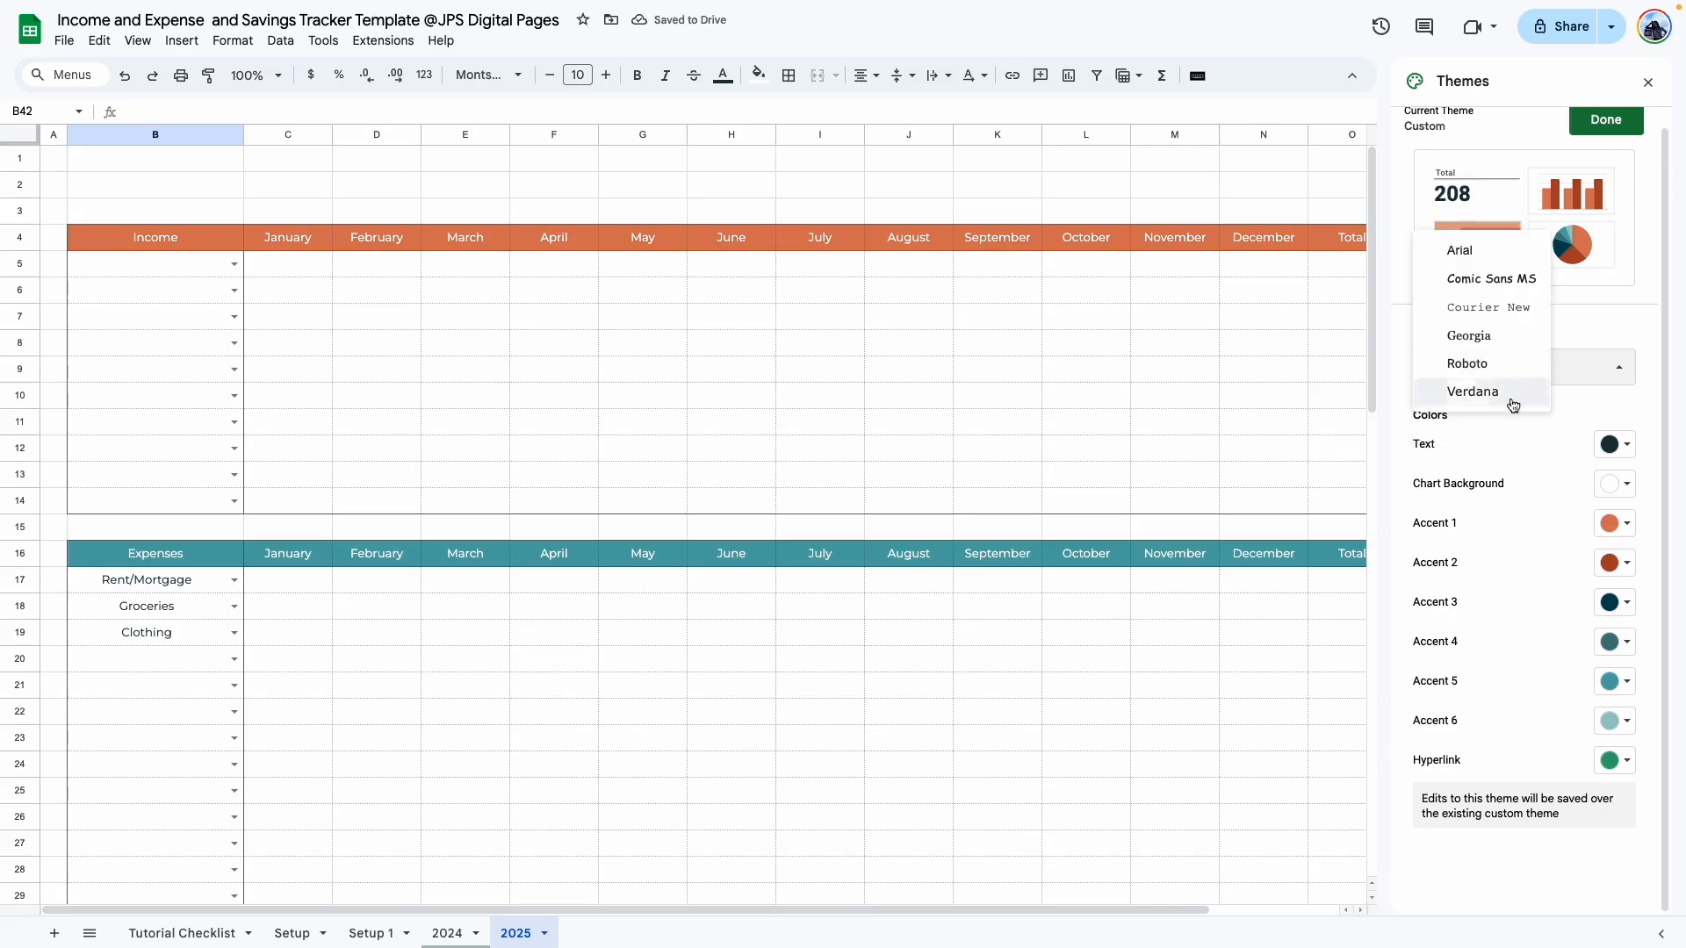
click(1458, 365)
click(1606, 120)
Step: Check off Edit Custom Colors and Create dropdown boxes on the Tutorial Checklist sheet
click(1103, 425)
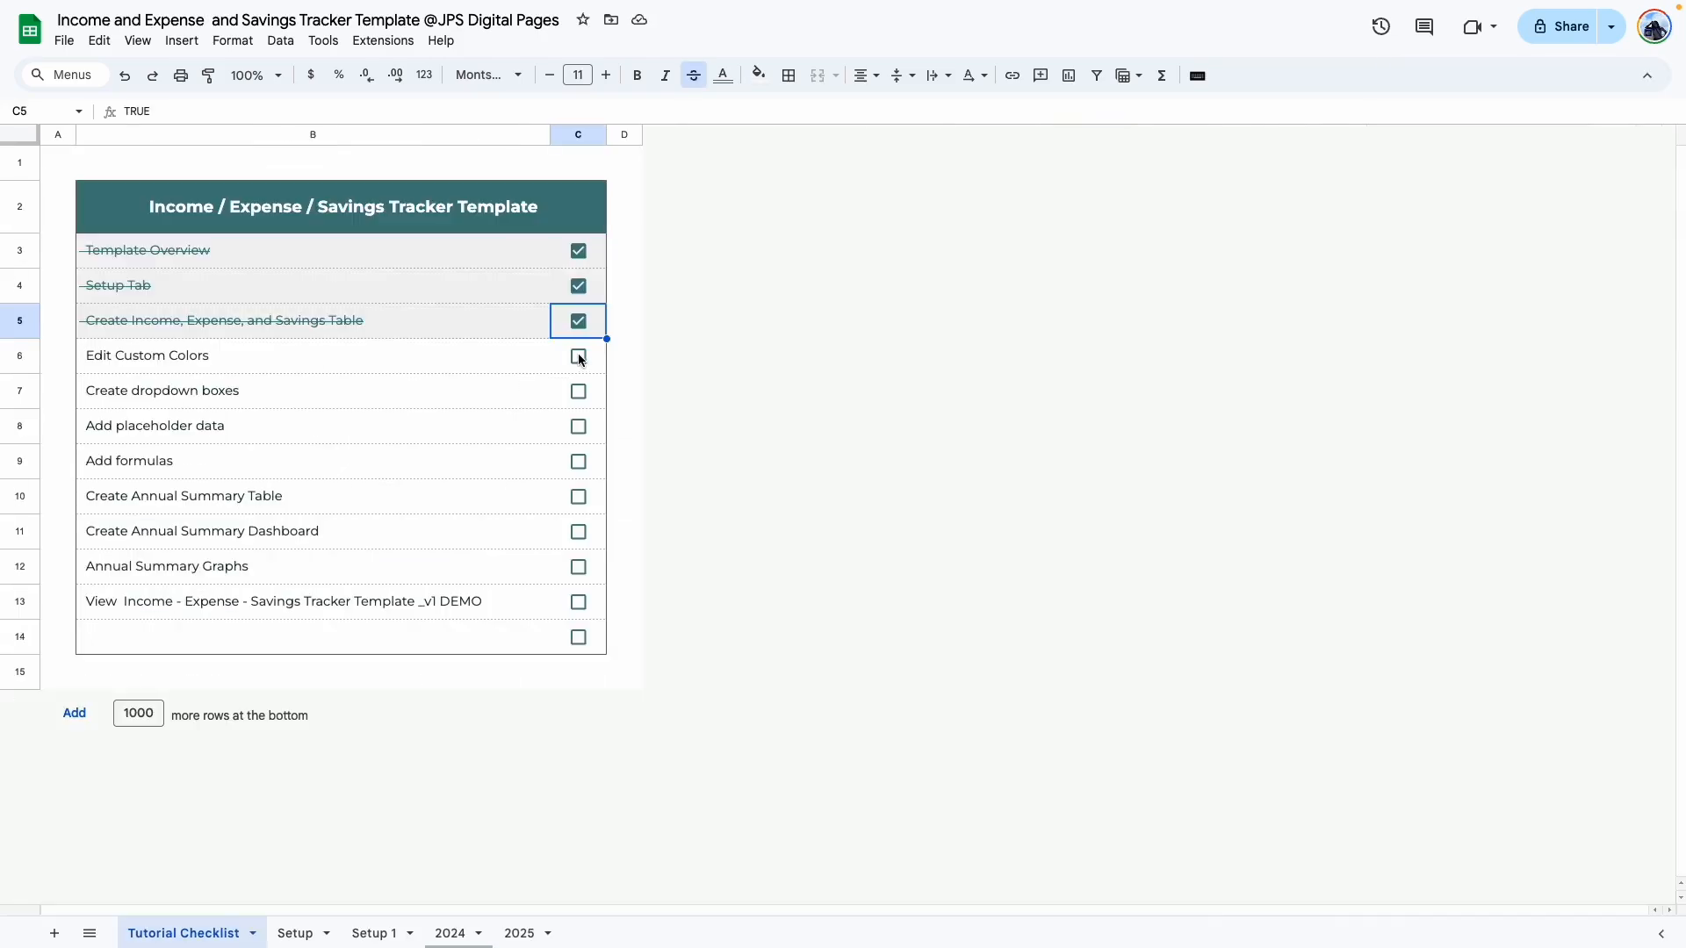
click(577, 356)
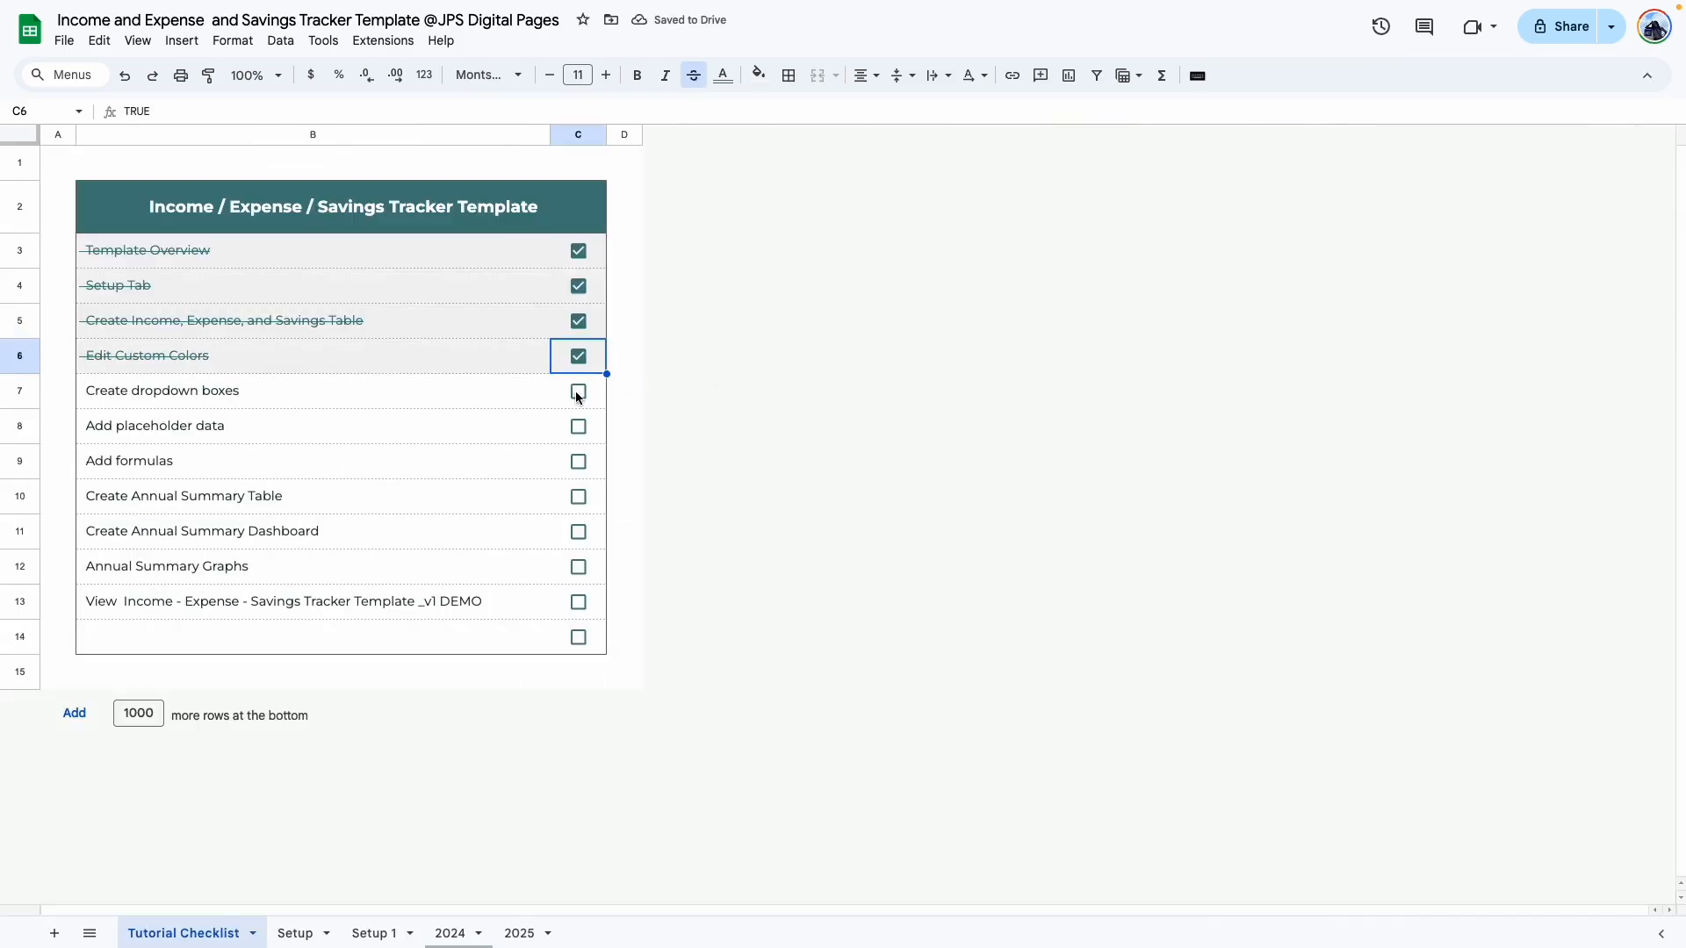
click(577, 392)
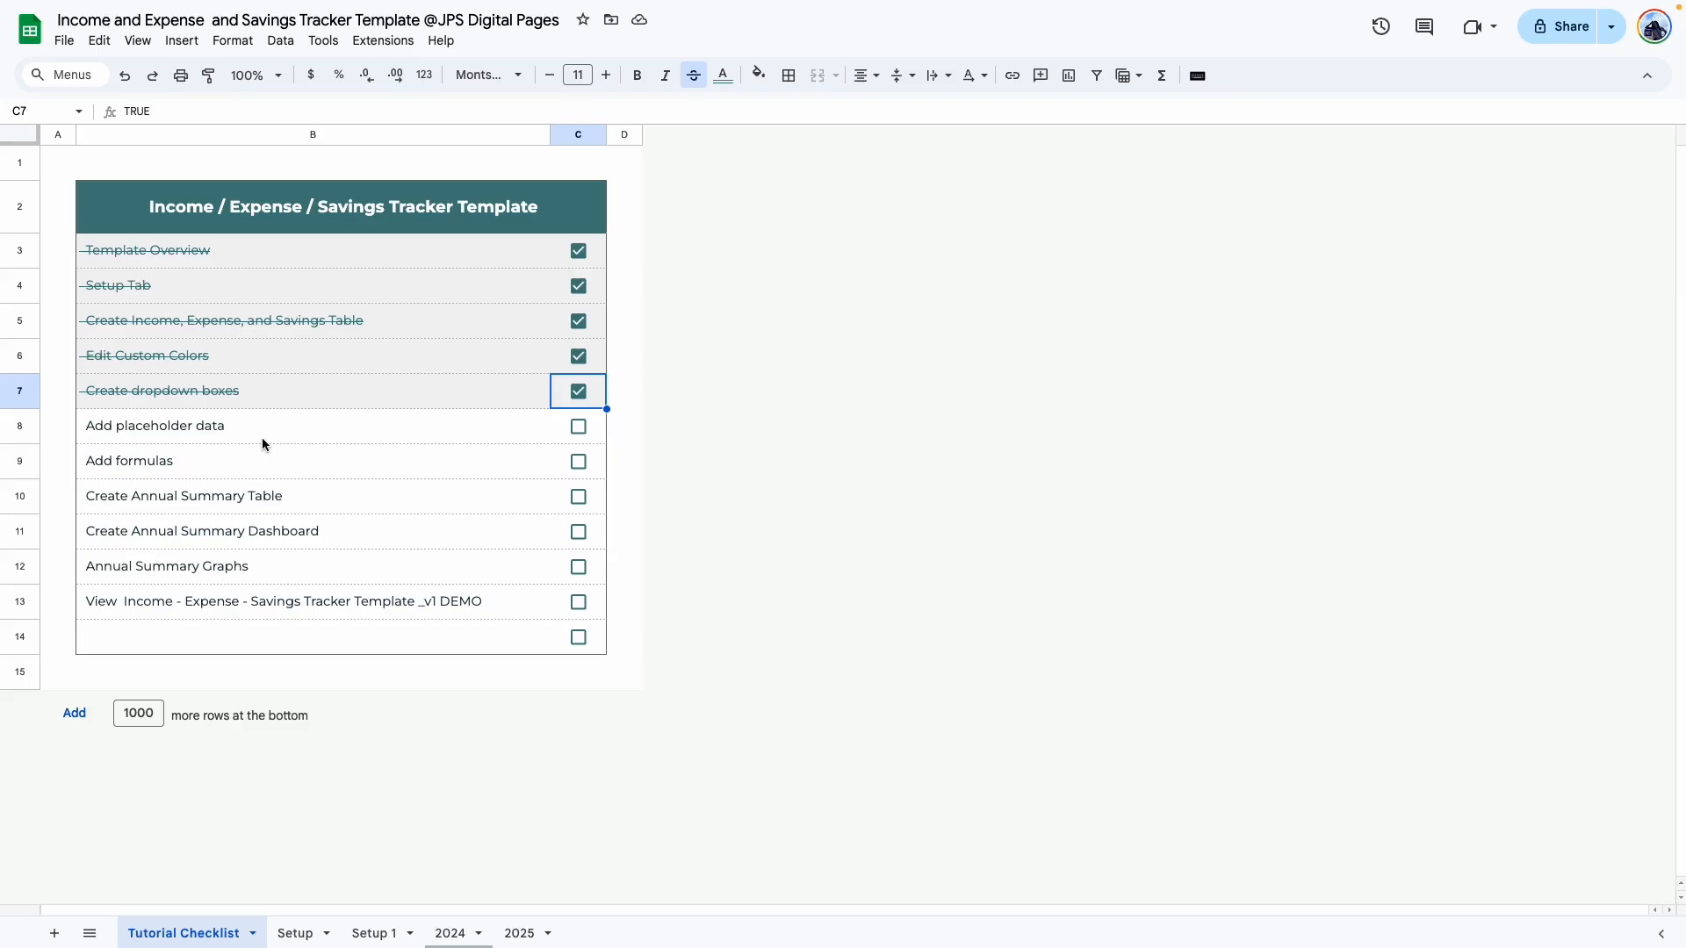
Step: Paste the copied income placeholder data as values only into the 2025 sheet's Income table, starting at B5
right_click(145, 270)
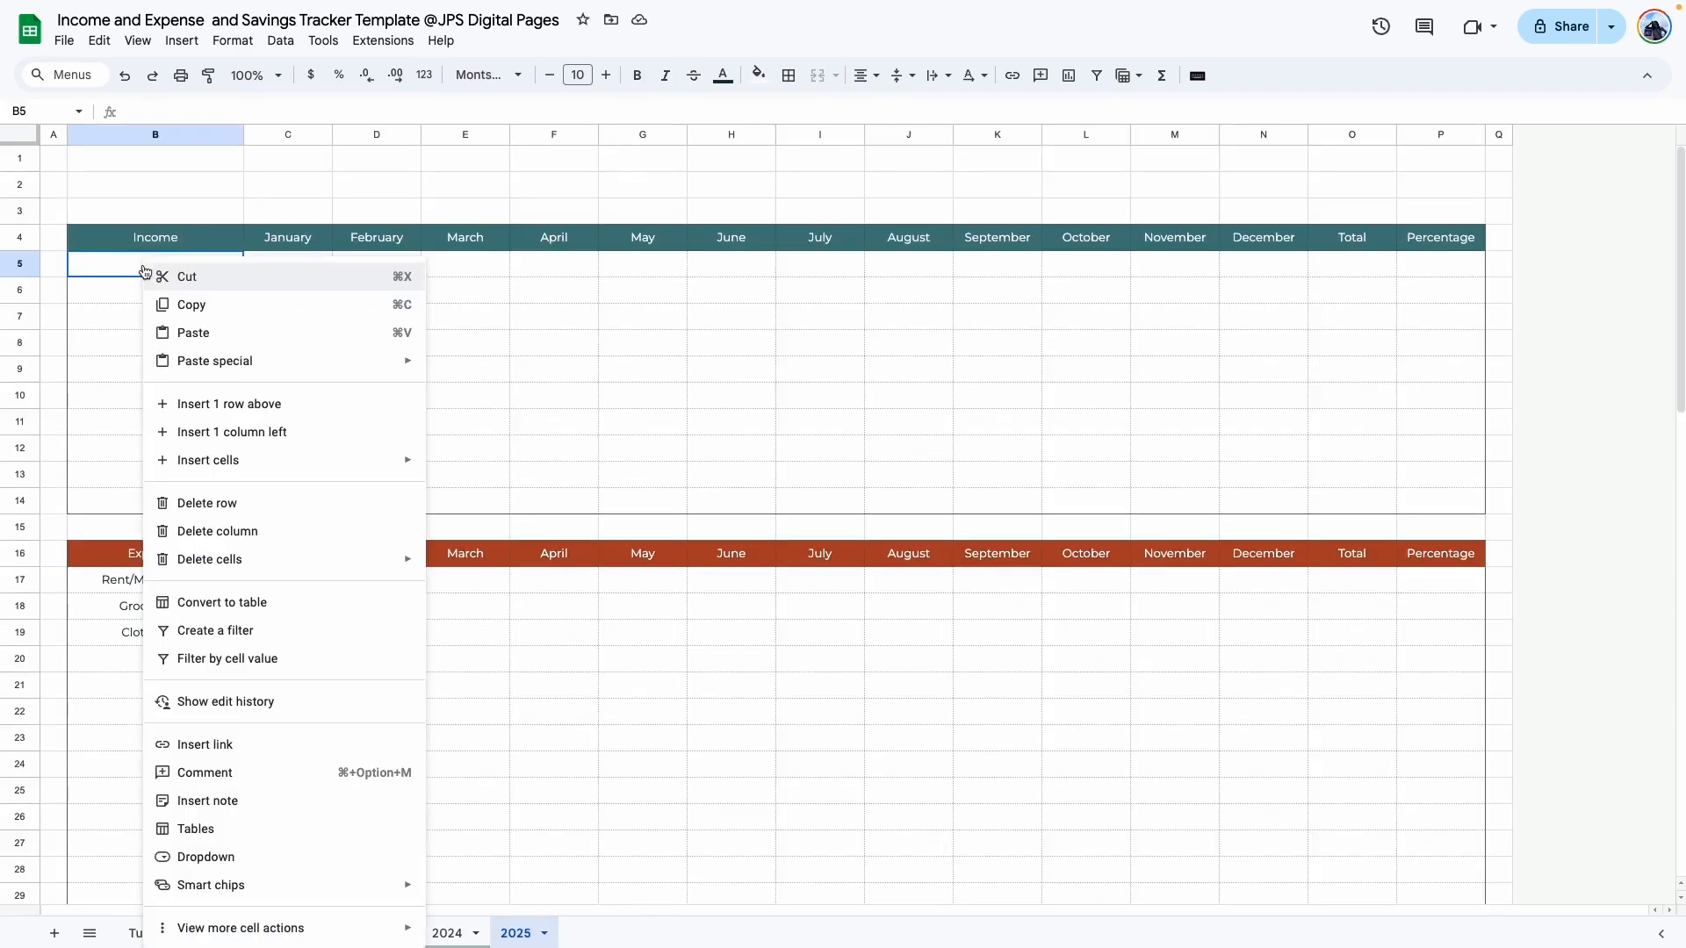
mouse_move(239, 363)
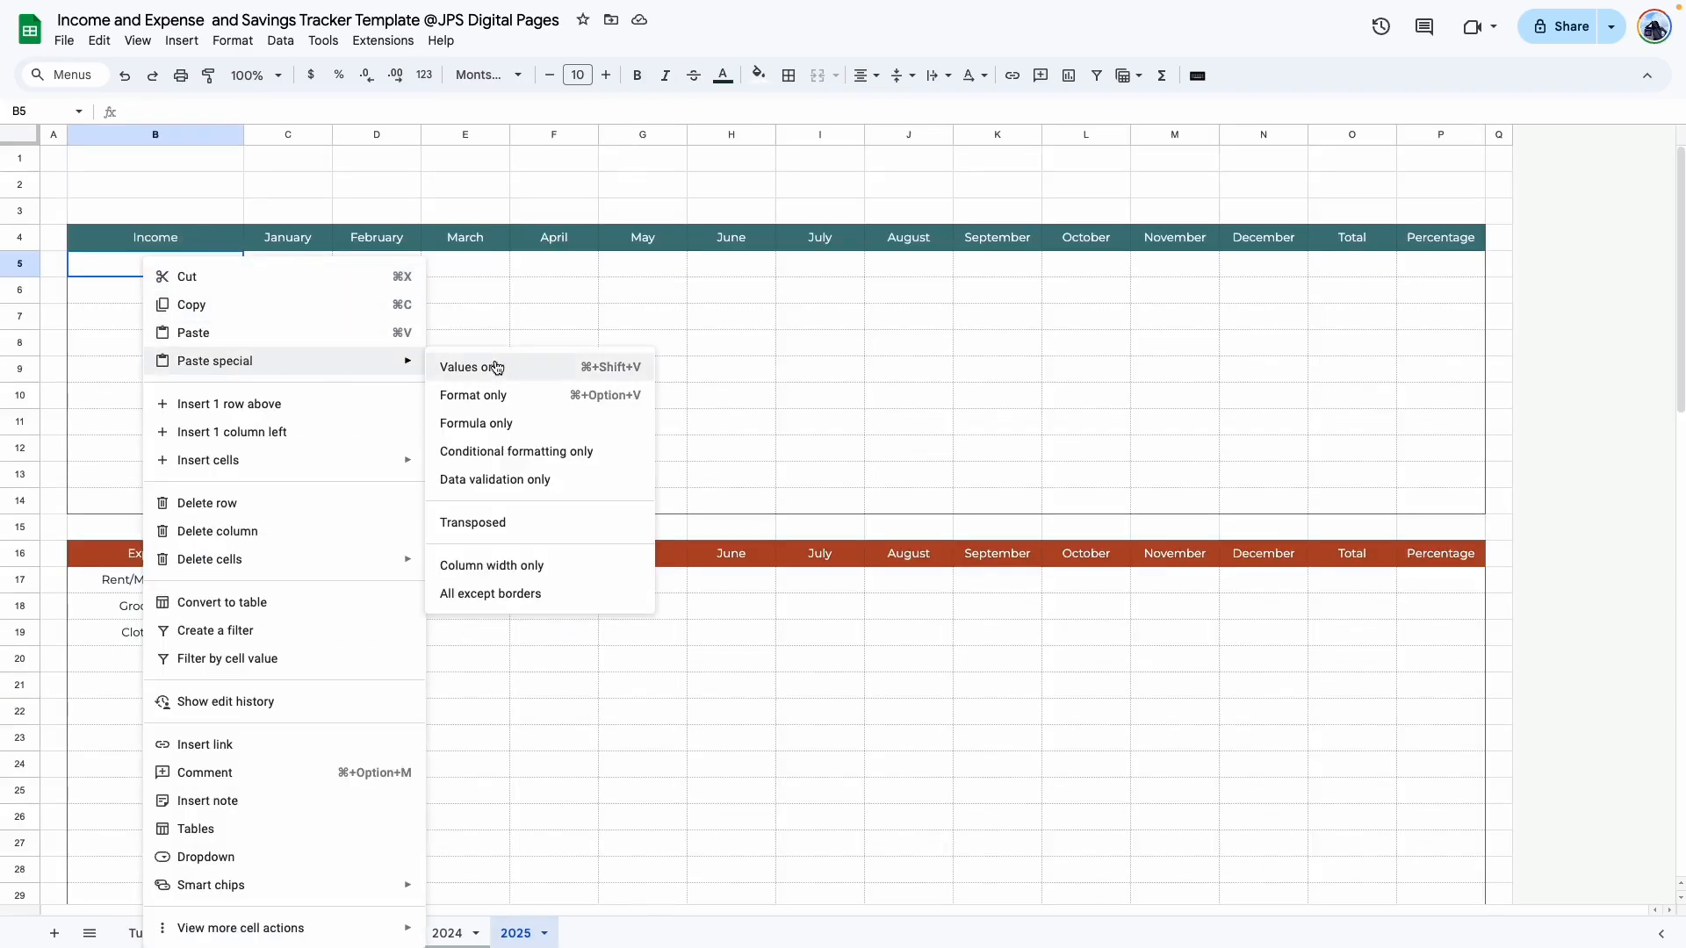
click(502, 367)
click(432, 442)
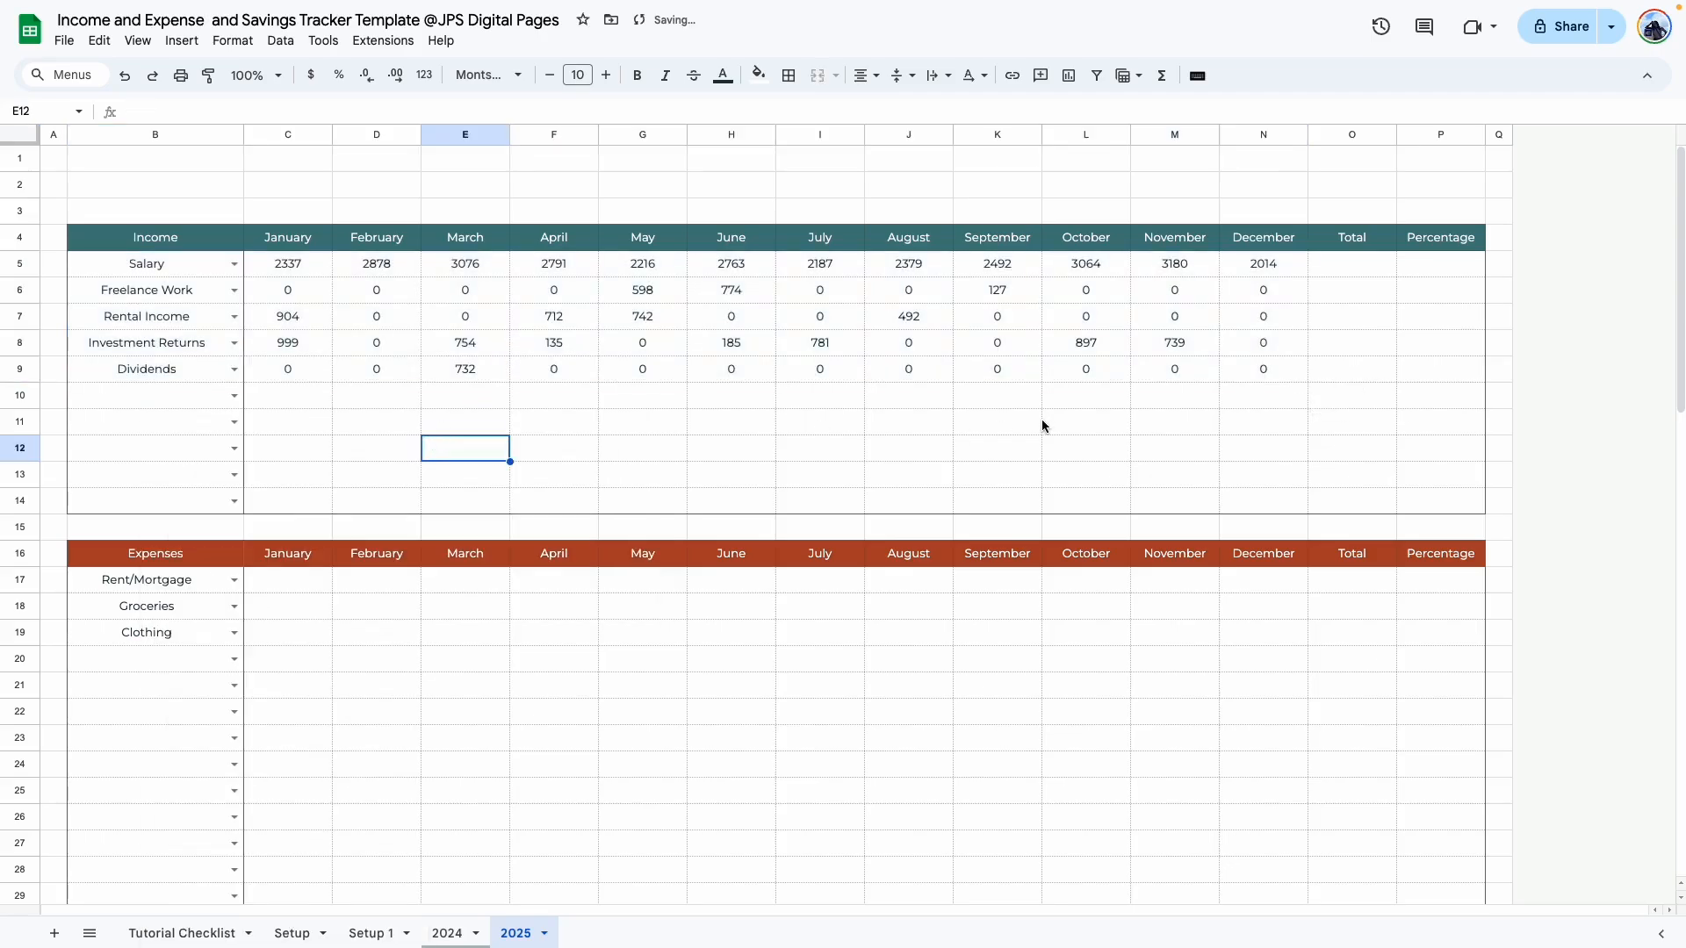
click(300, 451)
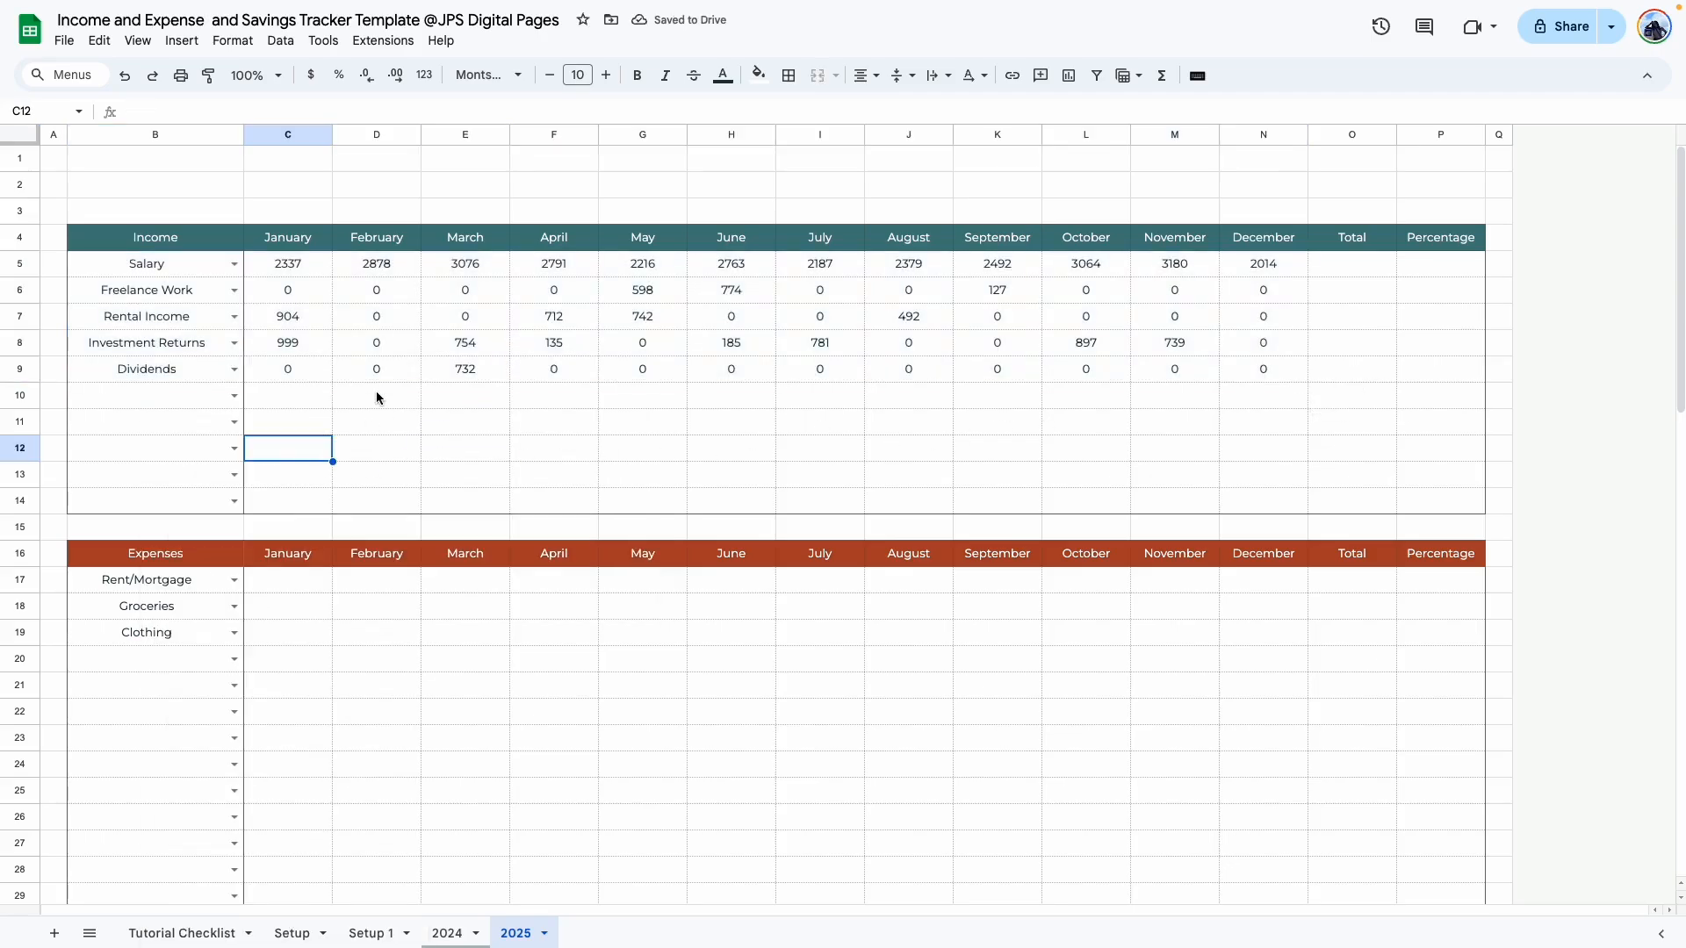
Step: Format the Income table's monthly amounts and Total column (C5:O14) as currency
mouse_move(265, 258)
mouse_down()
mouse_move(681, 367)
mouse_move(1319, 495)
mouse_up()
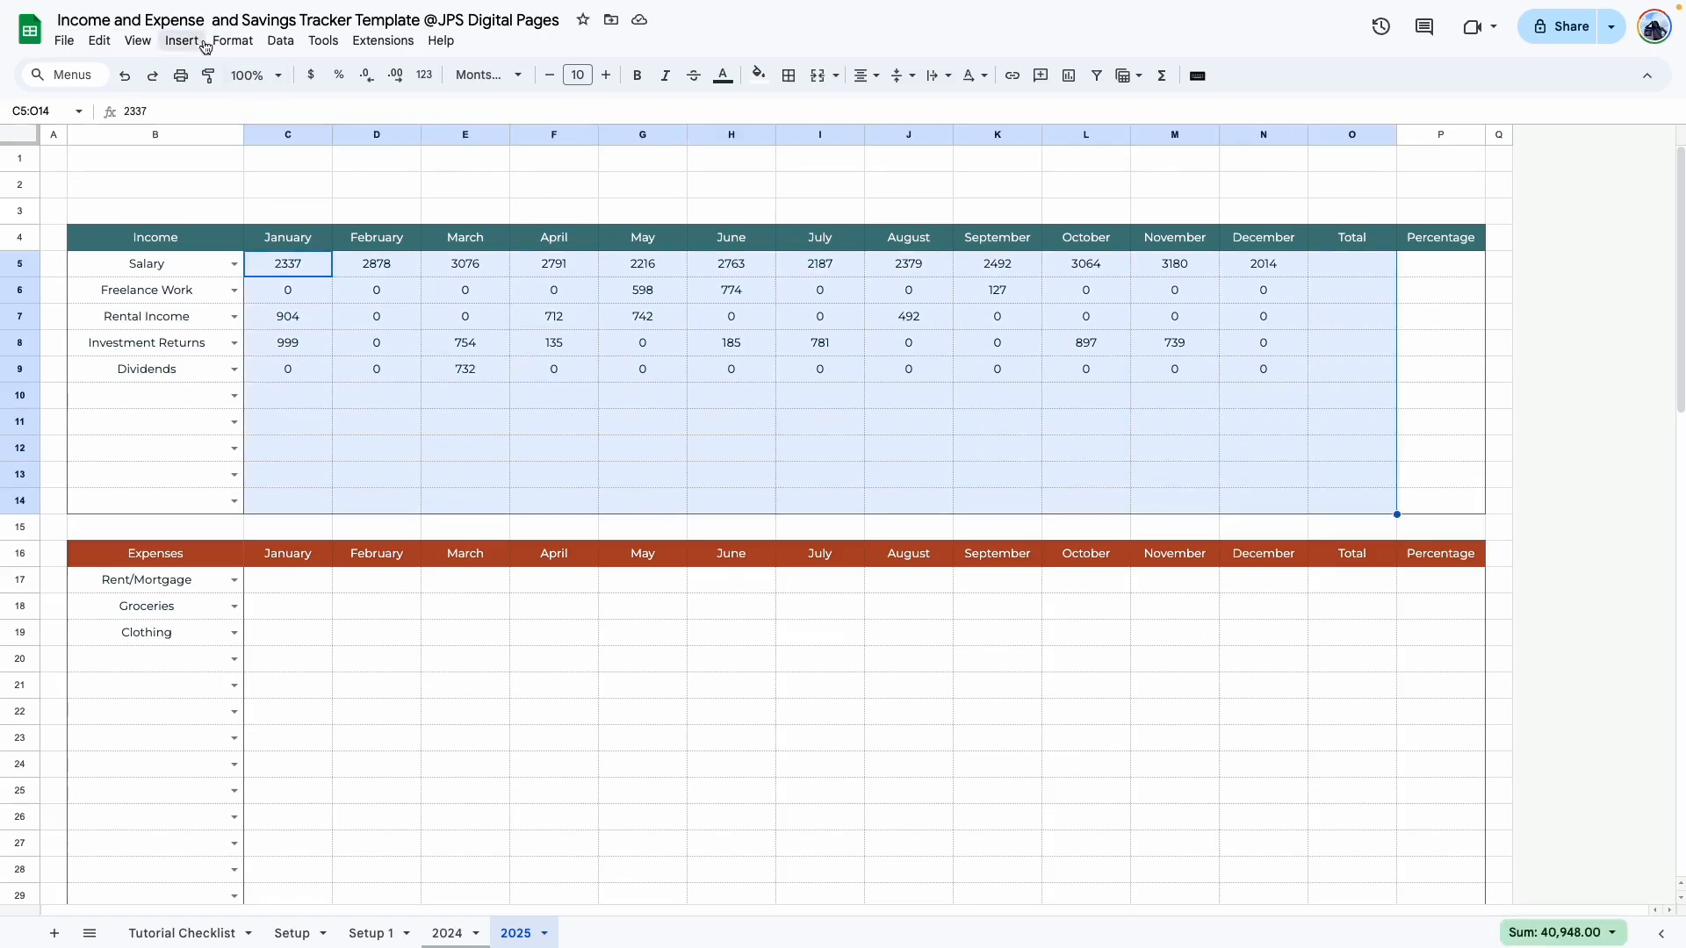
click(311, 75)
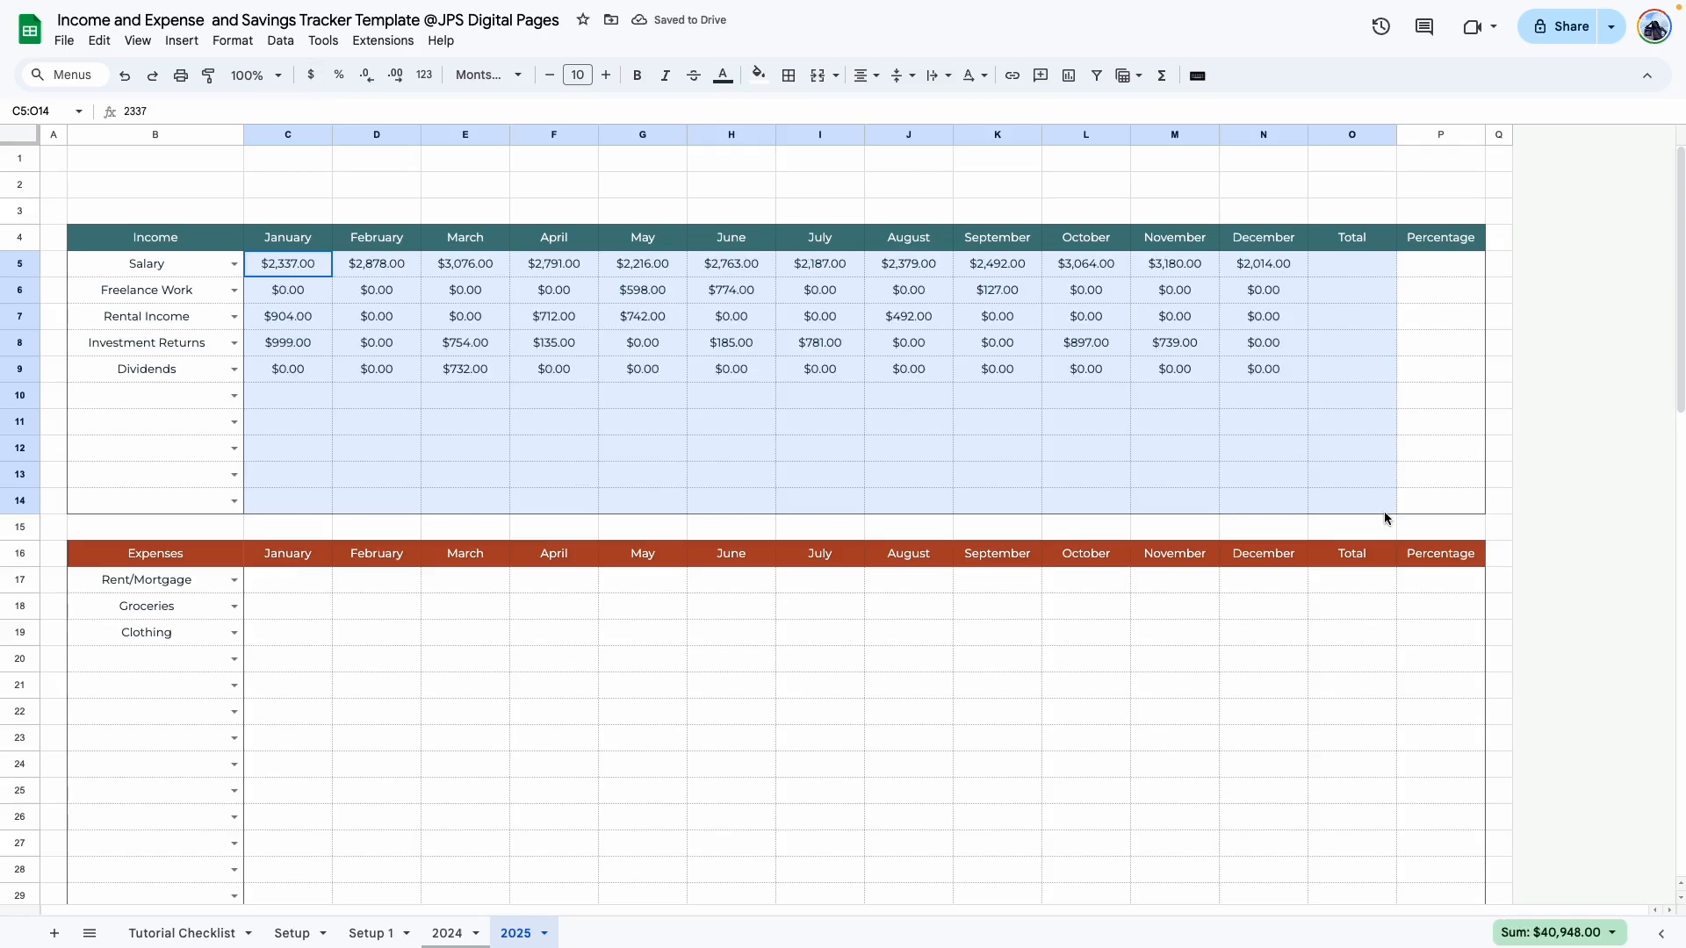
click(413, 369)
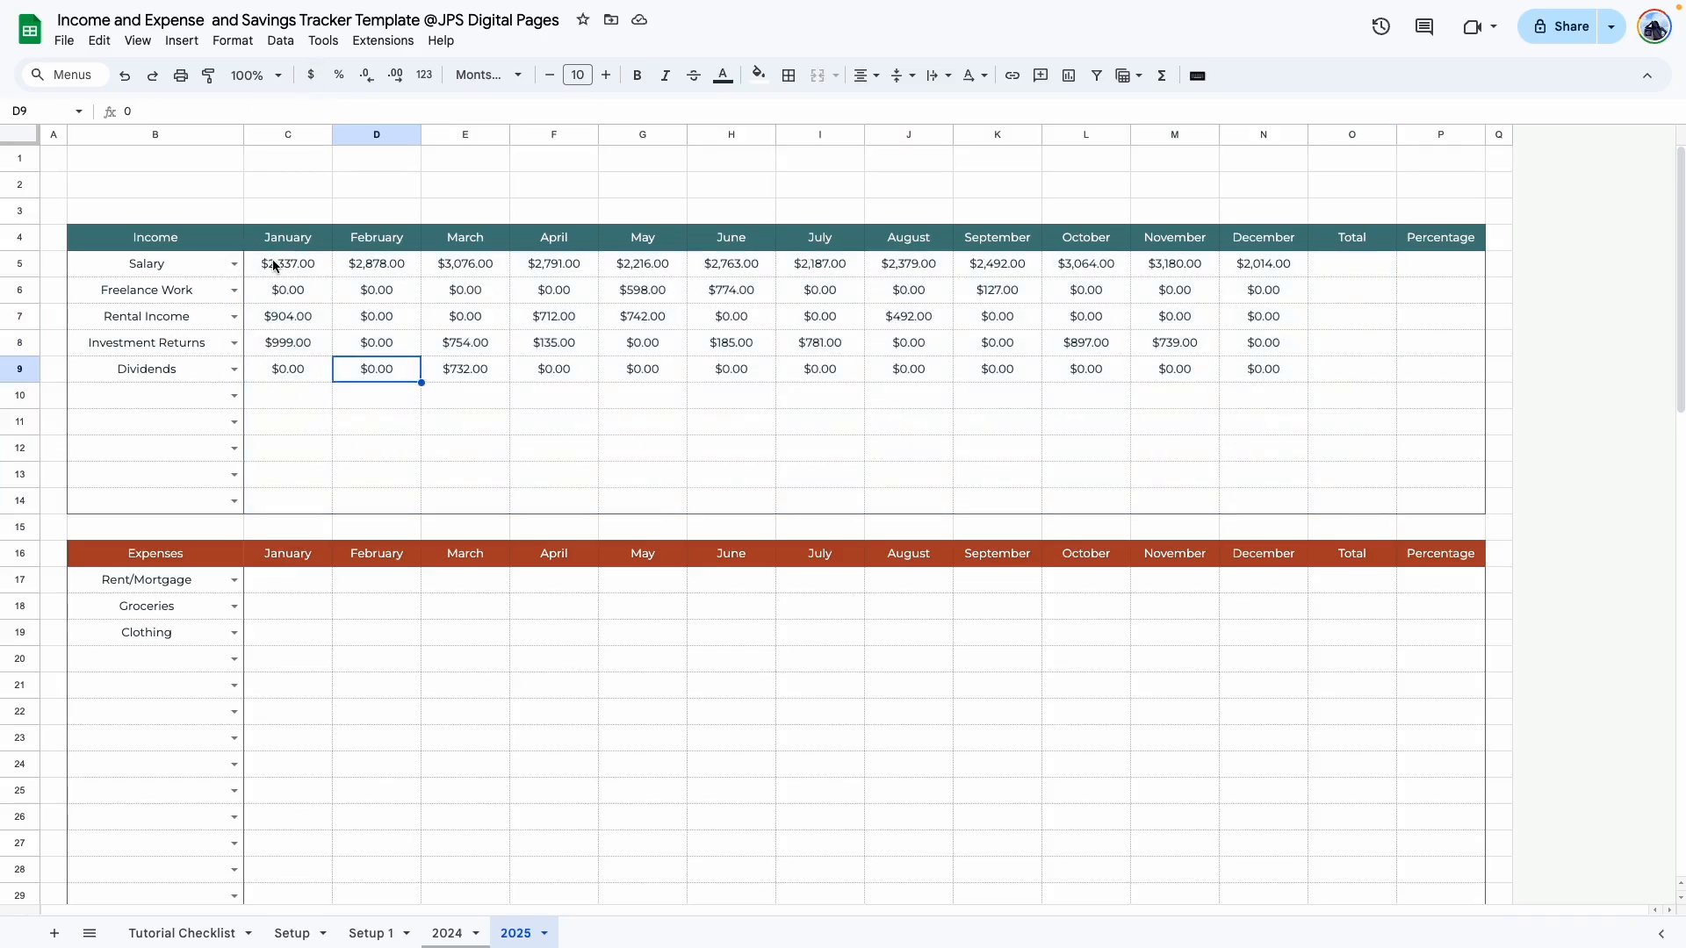
Step: Apply the Accounting number format to the Income table's monthly amounts and Total column (C5:O14)
drag(275, 263, 1352, 501)
click(233, 40)
mouse_move(281, 114)
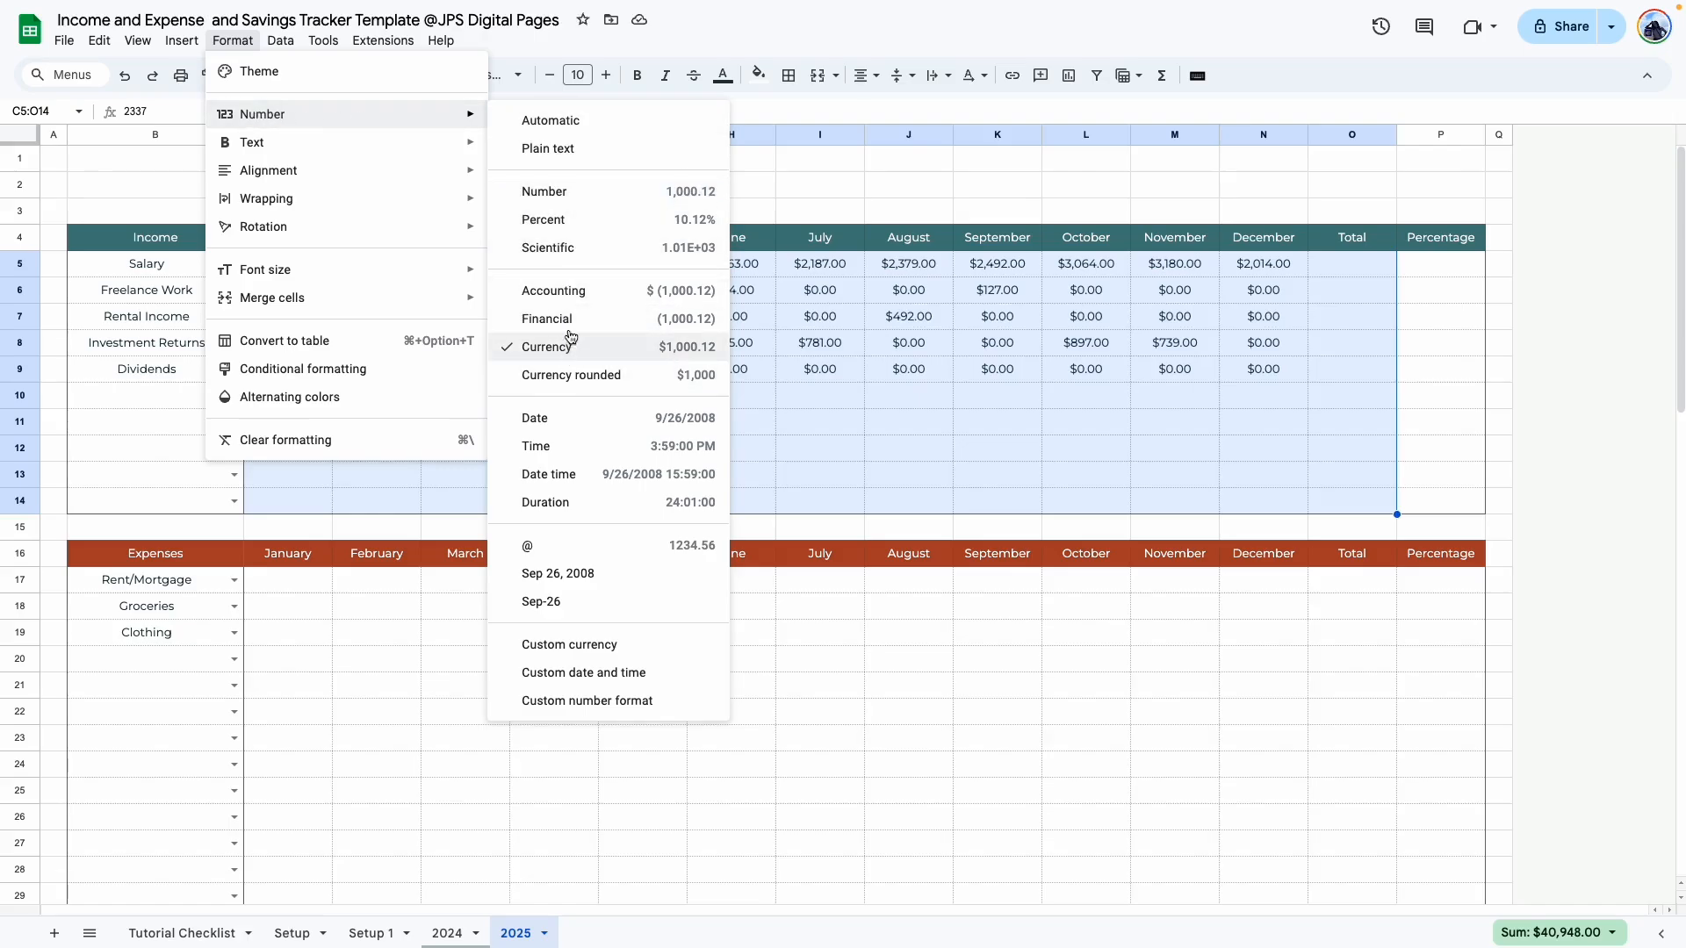
click(572, 291)
click(567, 444)
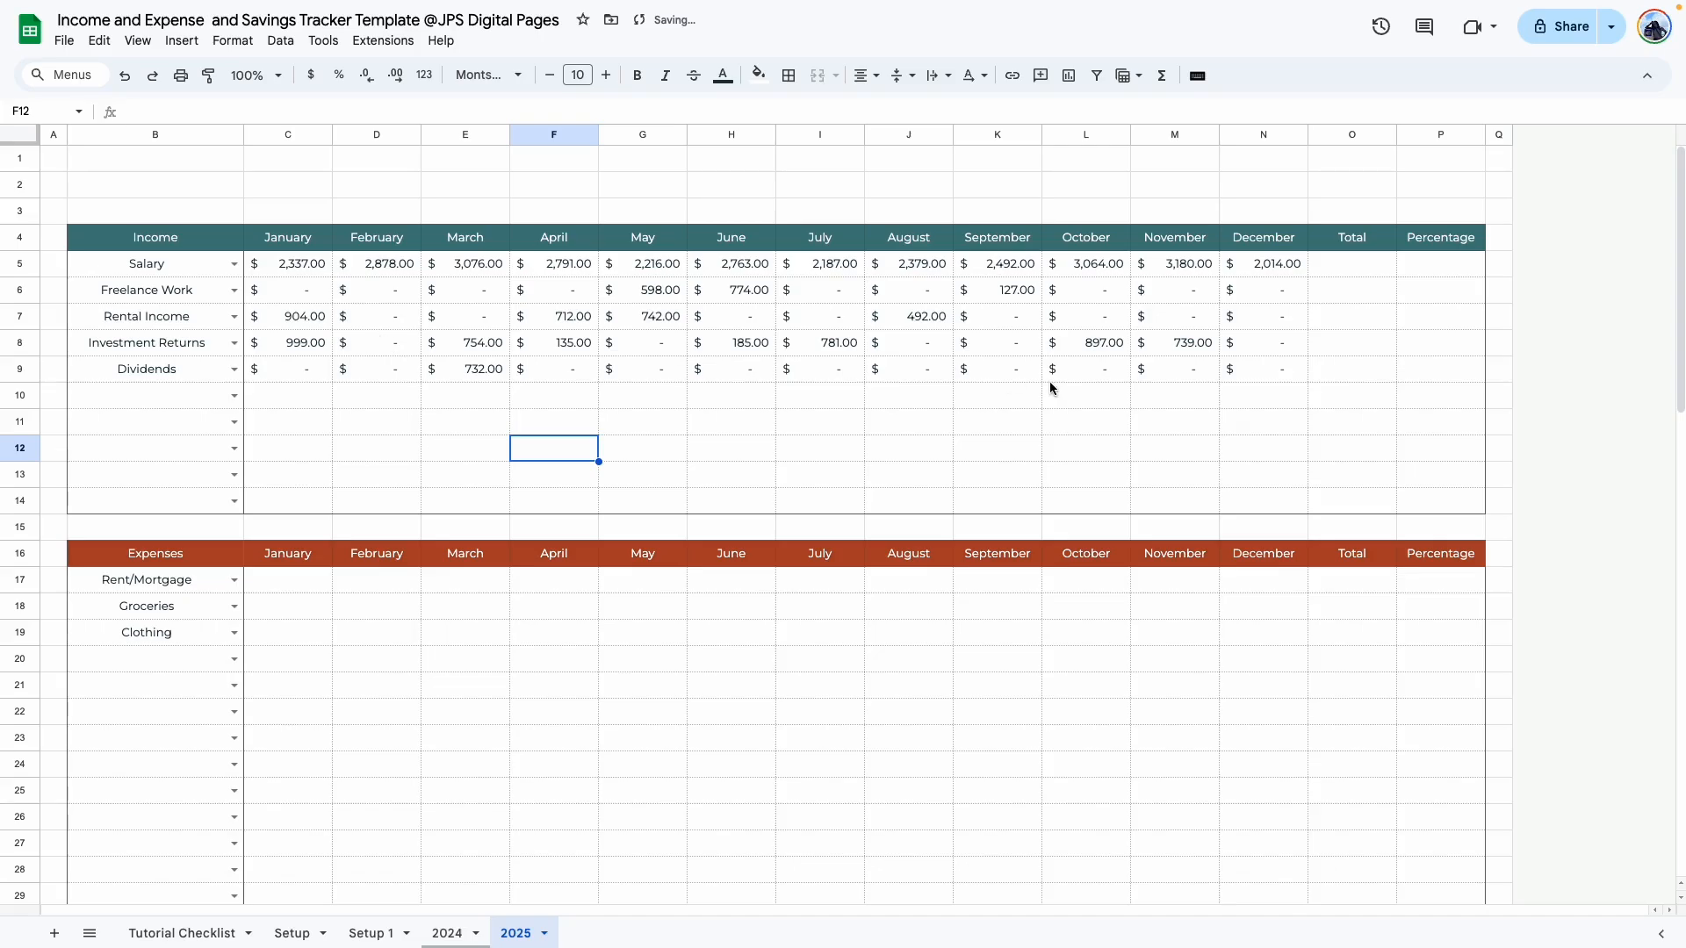
key(Left)
key(Left)
key(Left)
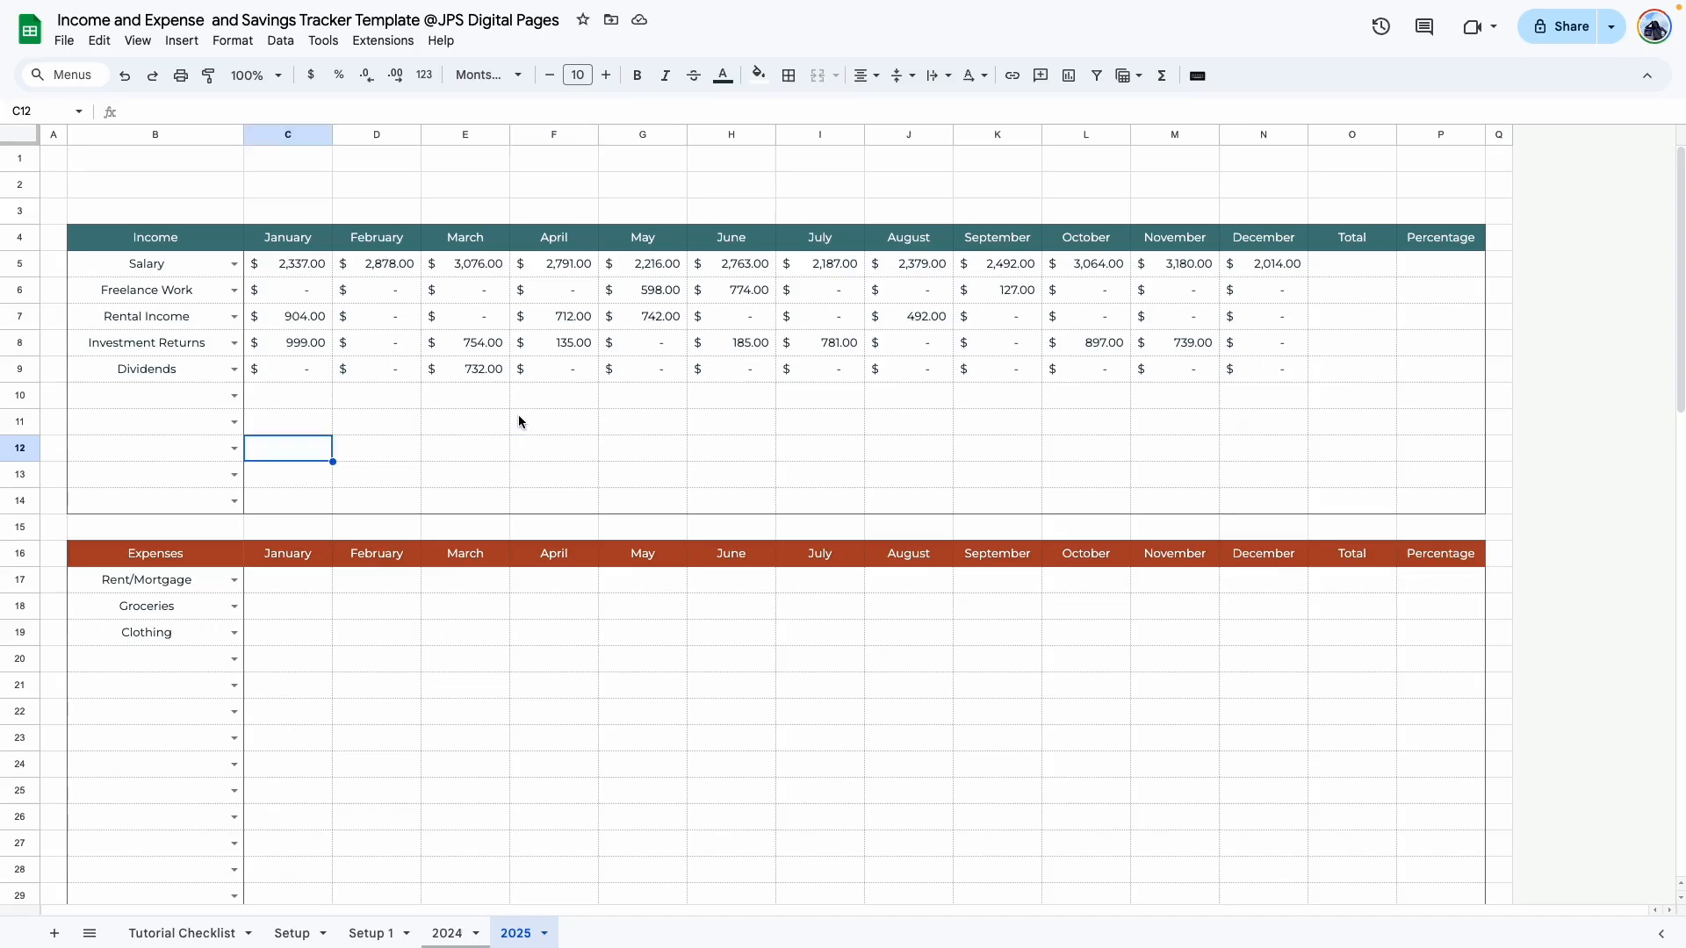
Step: Look over the 2025 tables and check off Add placeholder data on the Tutorial Checklist sheet
scroll(518, 415, down, 5)
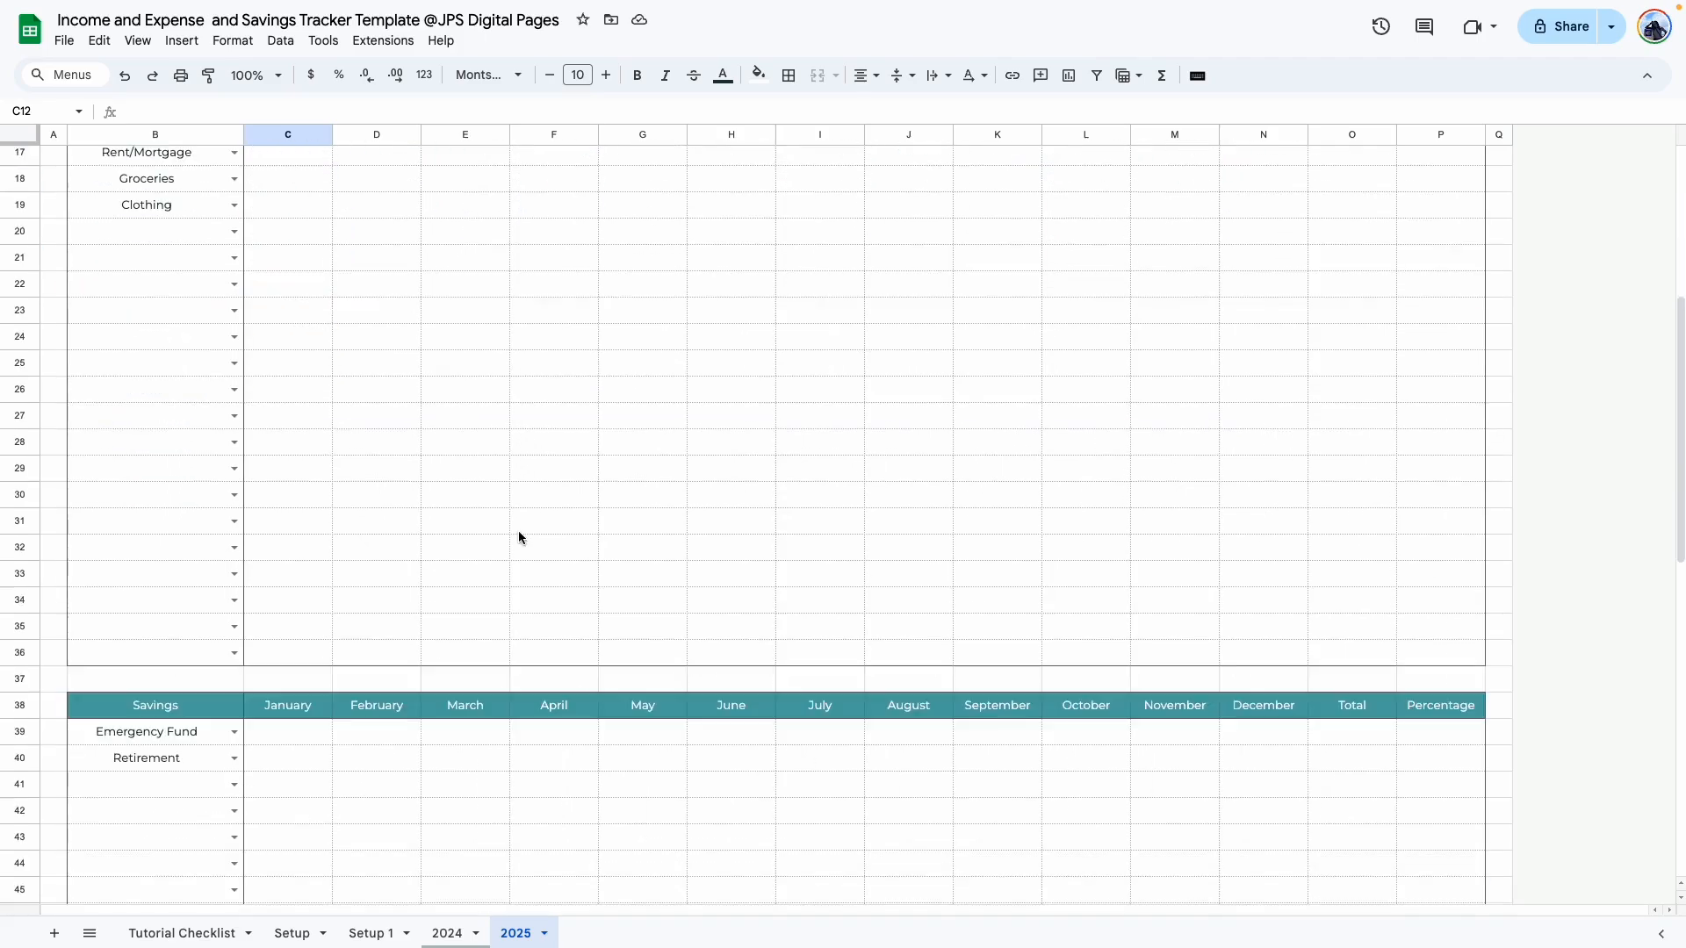
scroll(518, 538, up, 5)
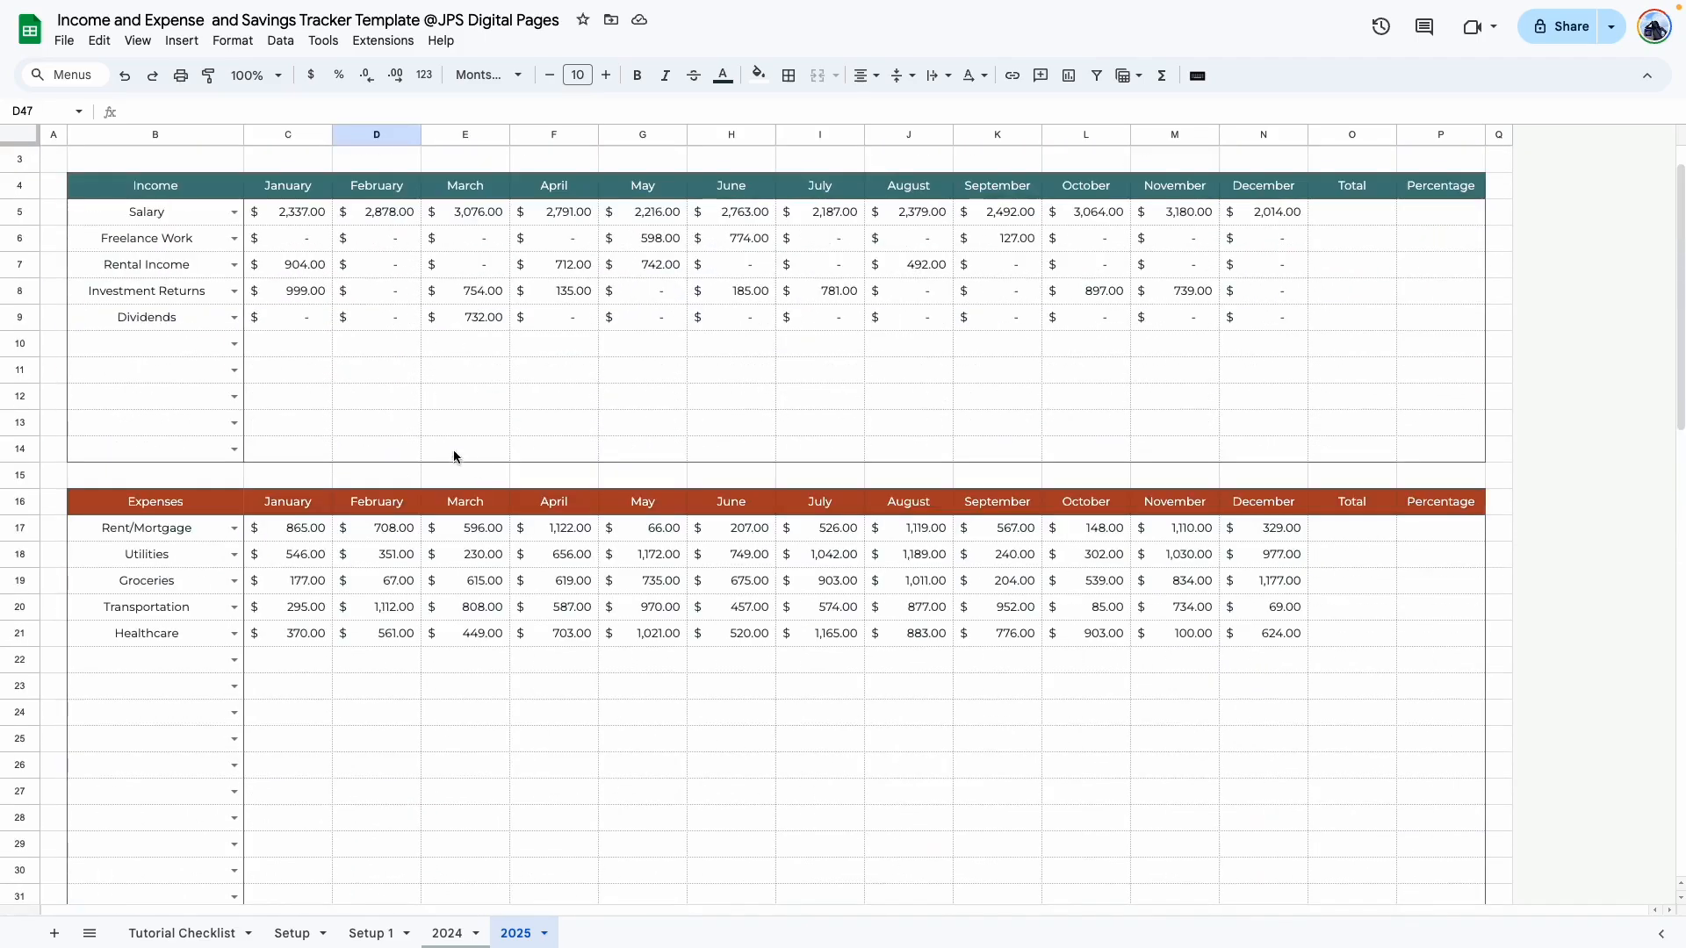
scroll(566, 496, down, 2)
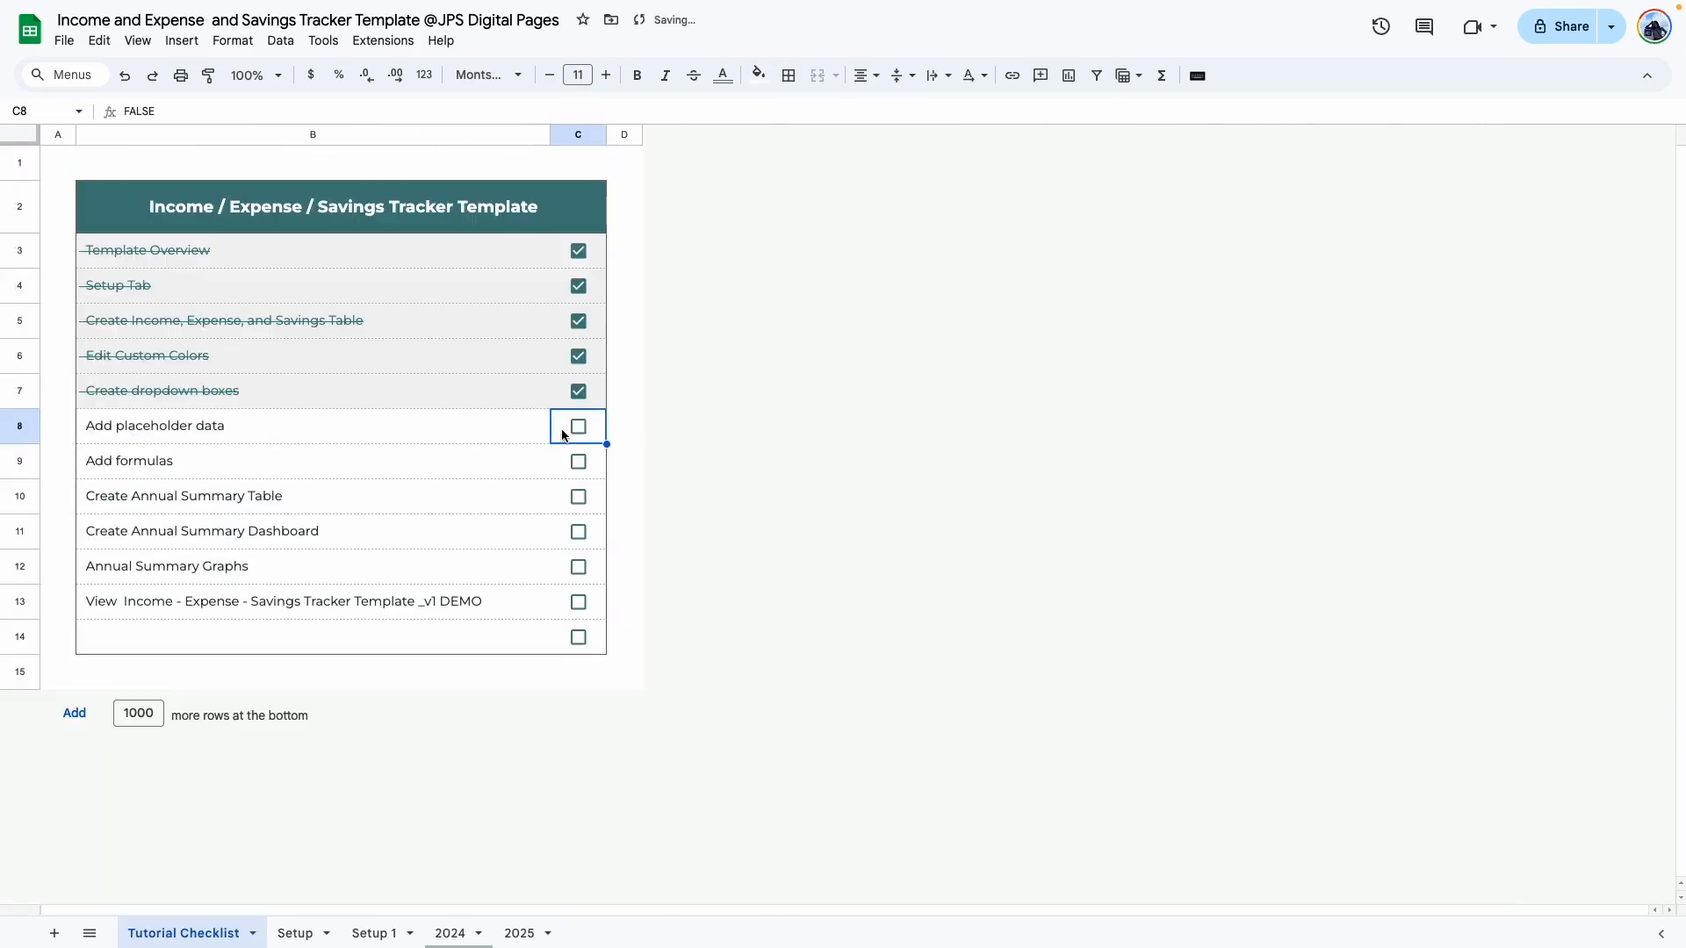
click(578, 426)
Step: Shade the Total and Percentage columns light gray in the Income, Expenses and Savings tables on the 2025 sheet
click(519, 932)
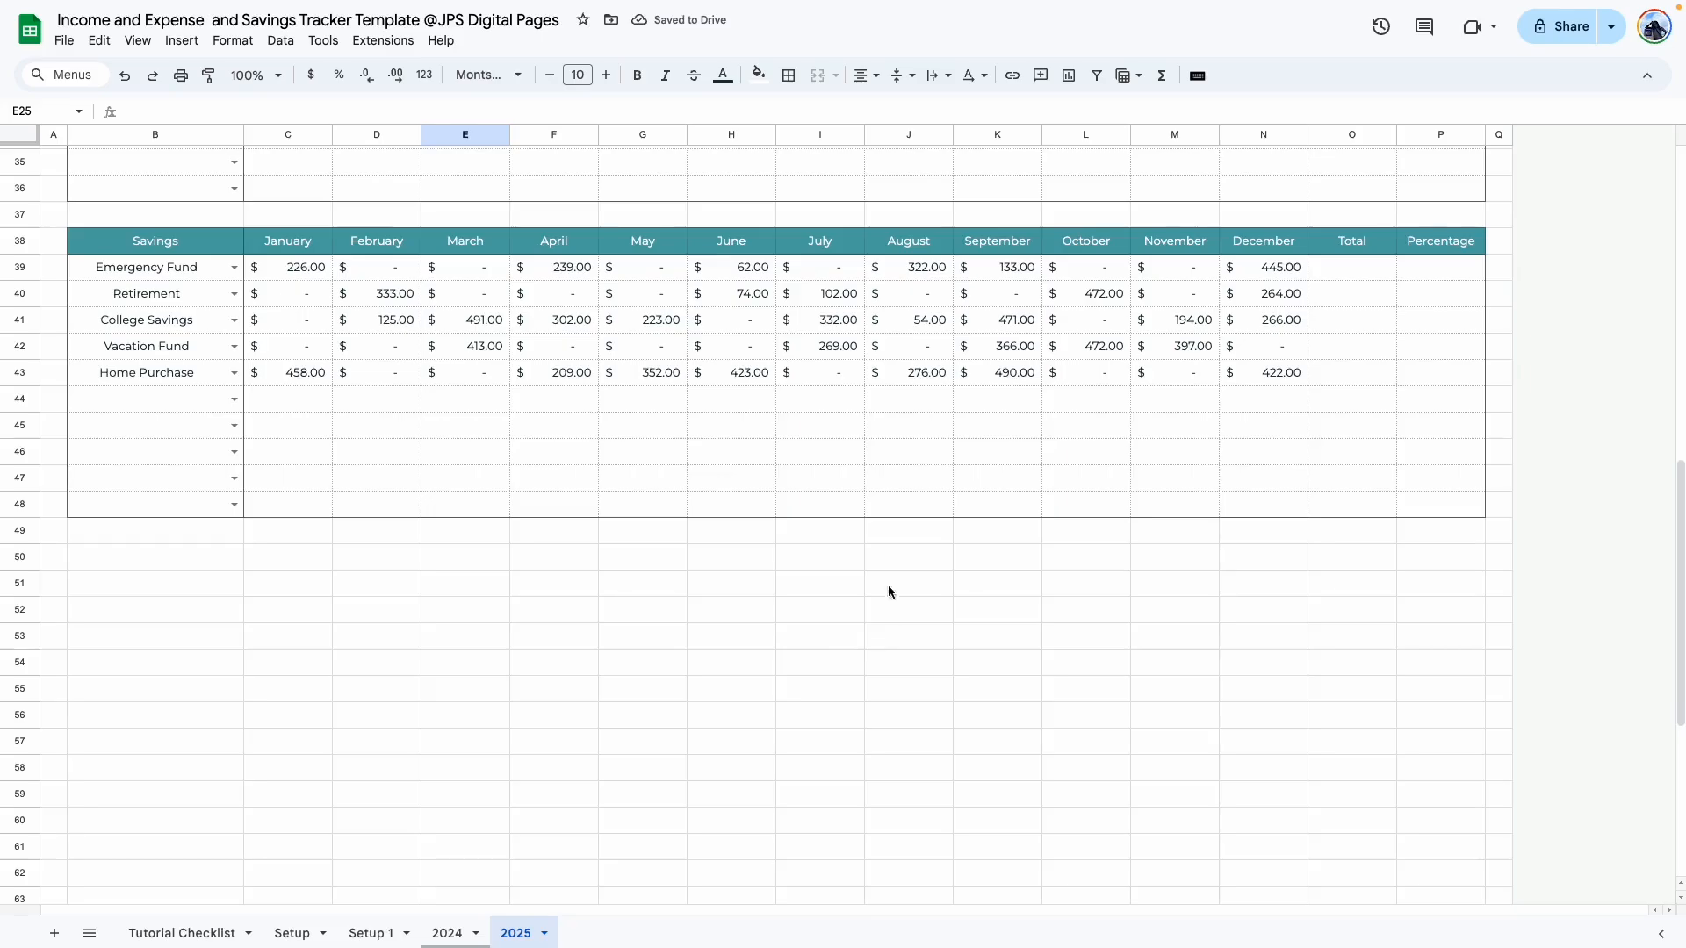
scroll(1208, 275, up, 10)
drag(1337, 269, 1462, 501)
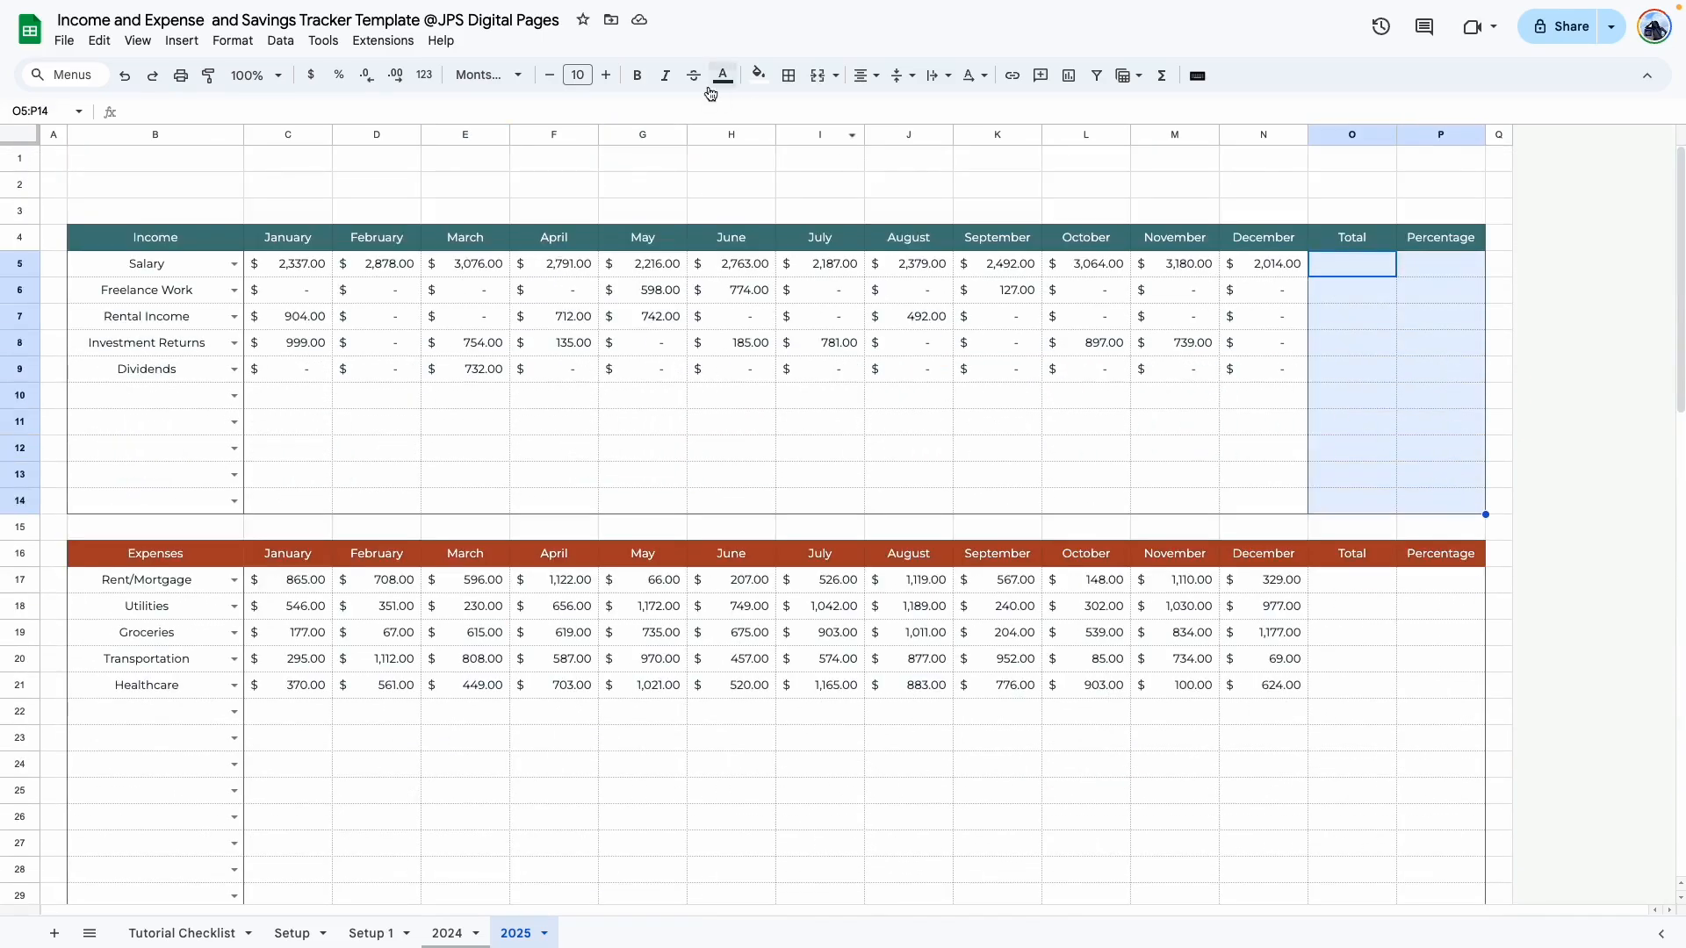
click(760, 74)
click(919, 138)
scroll(1324, 576, down, 2)
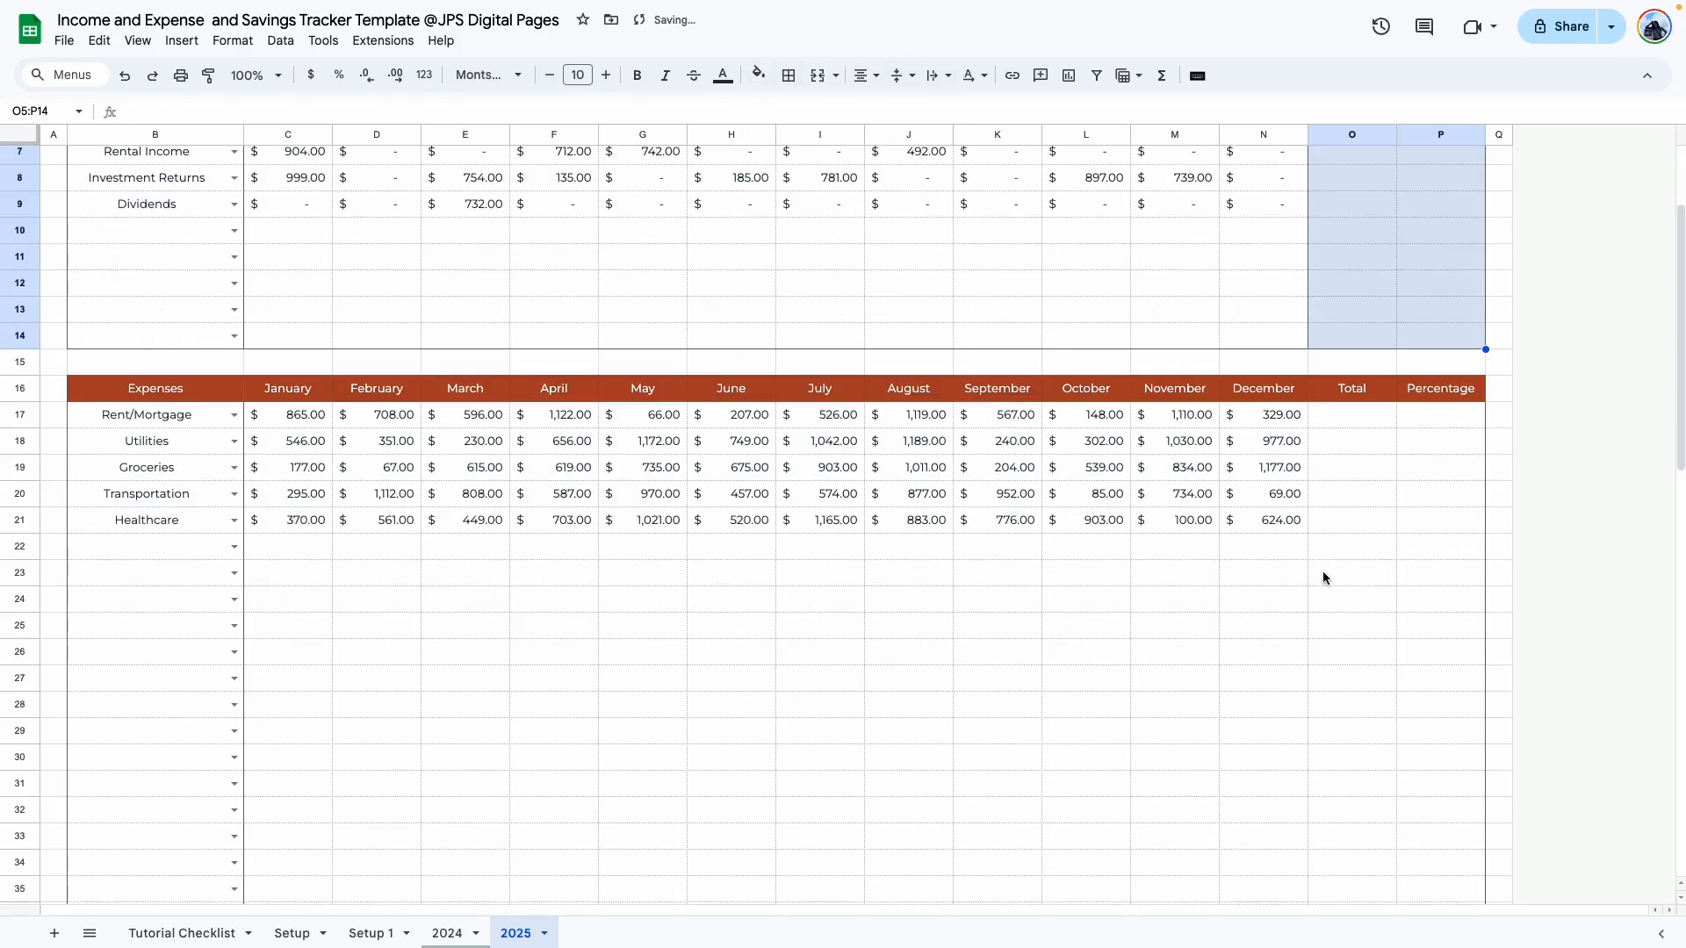
drag(1317, 413, 1424, 615)
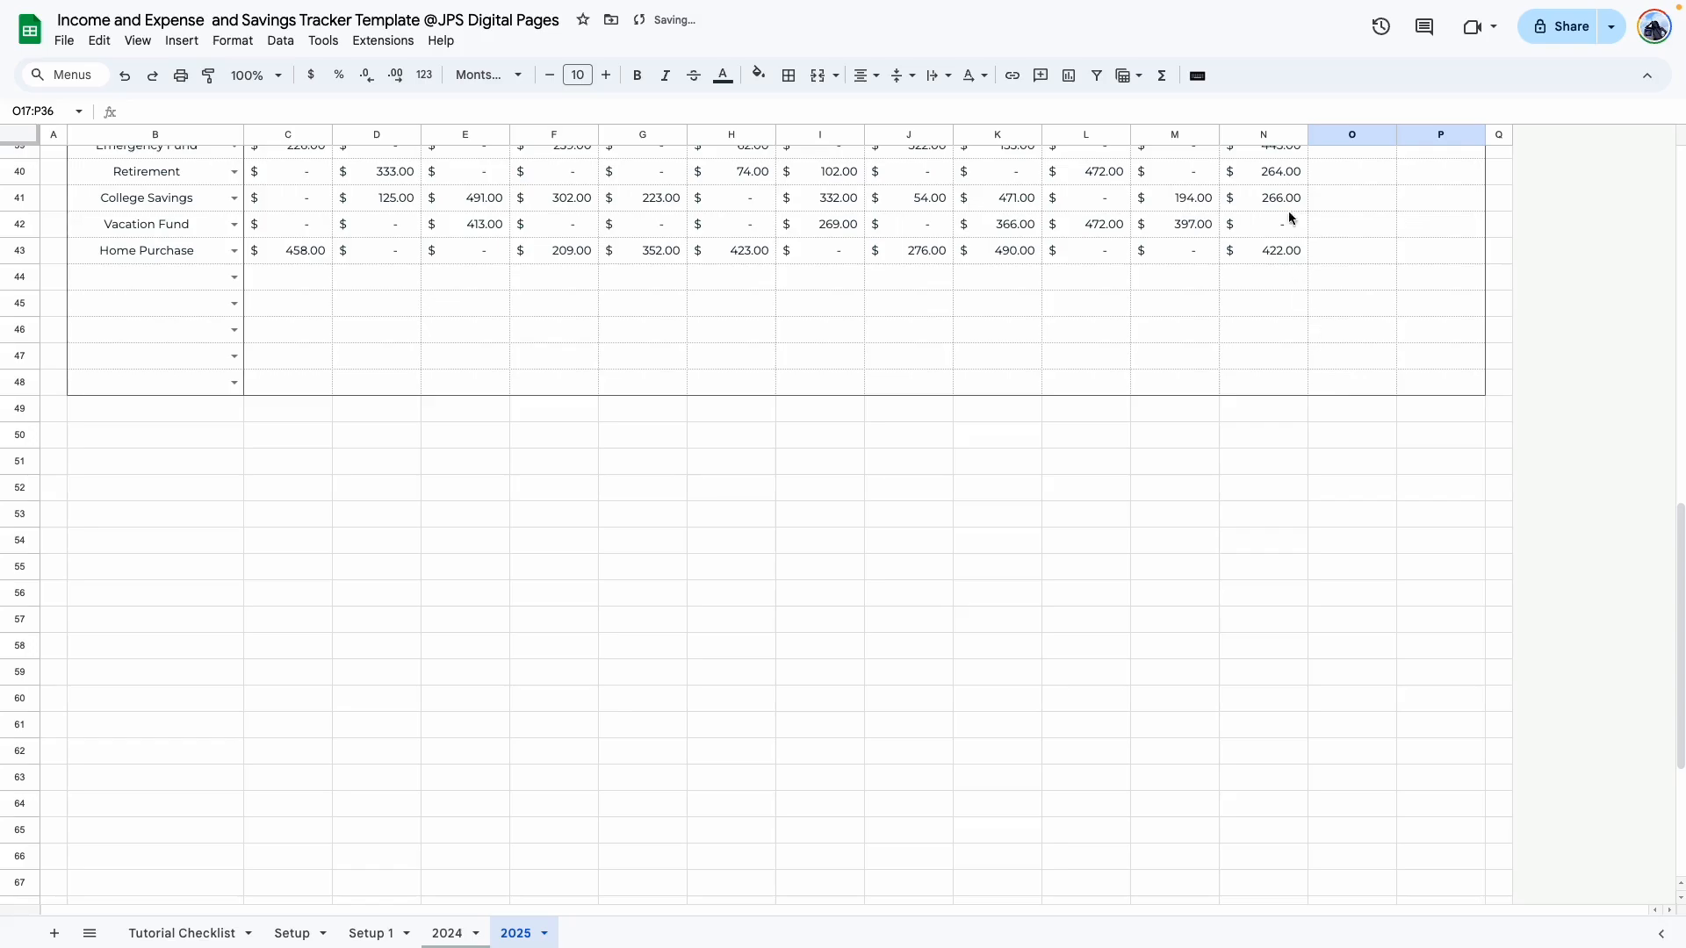
scroll(1339, 275, up, 4)
drag(1324, 488, 1451, 692)
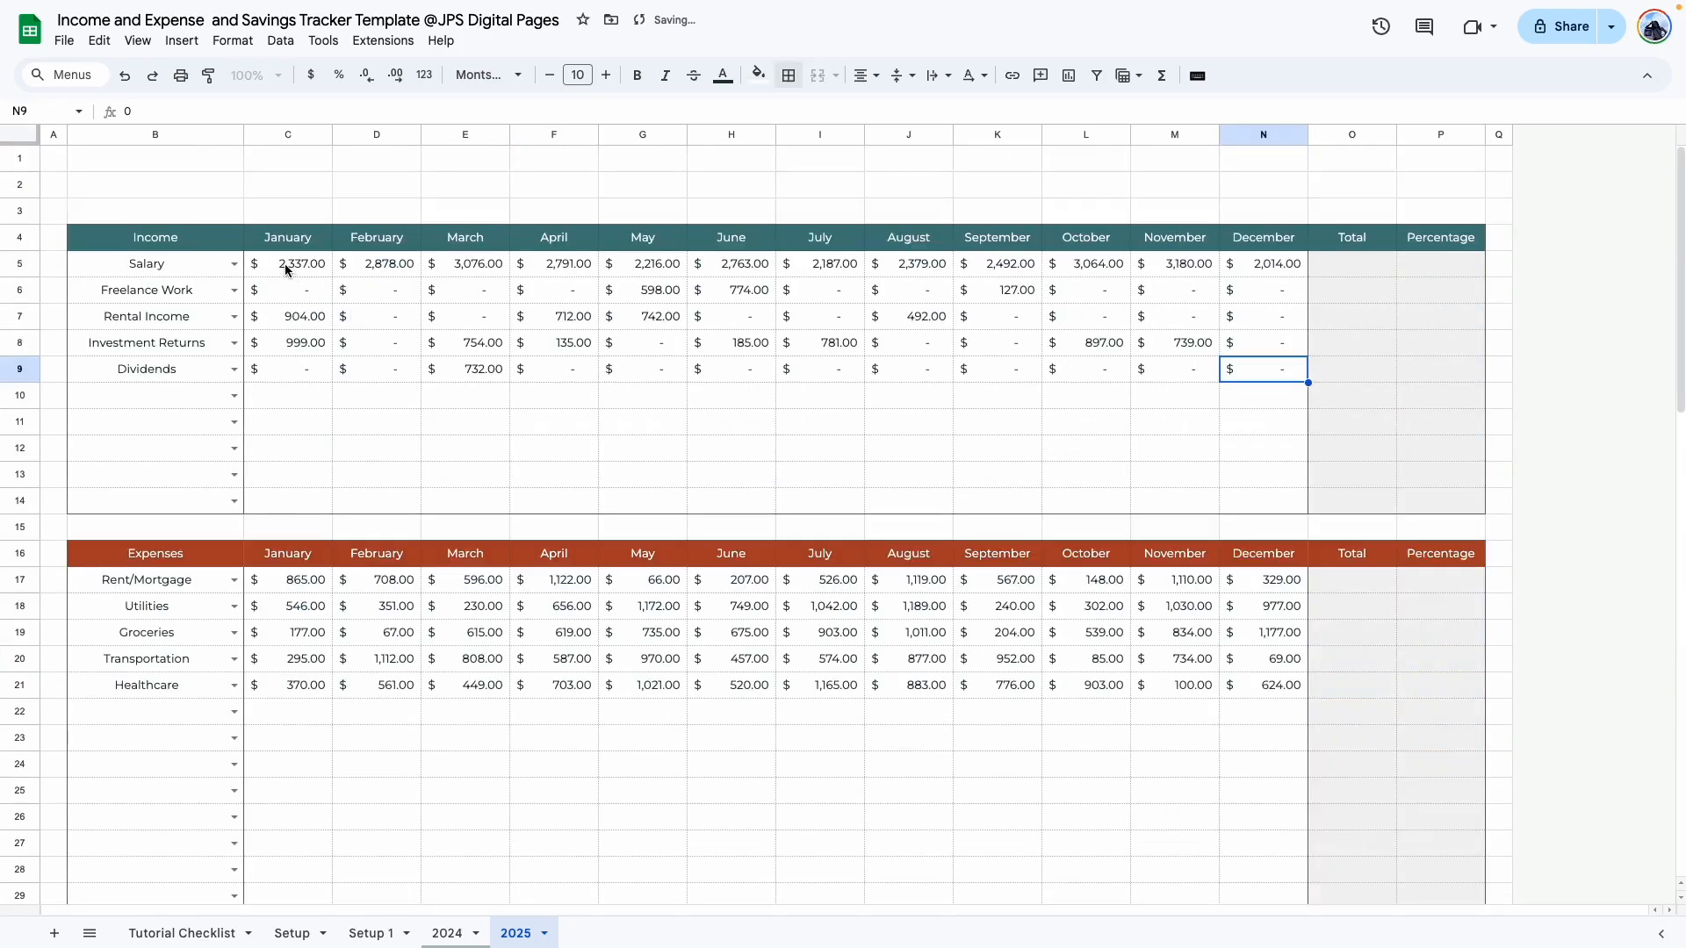
Step: Total the Salary row in O5 with =SUM(C5:N5) and fill the formula down to O14
drag(286, 268, 1316, 252)
click(1348, 269)
text(=s)
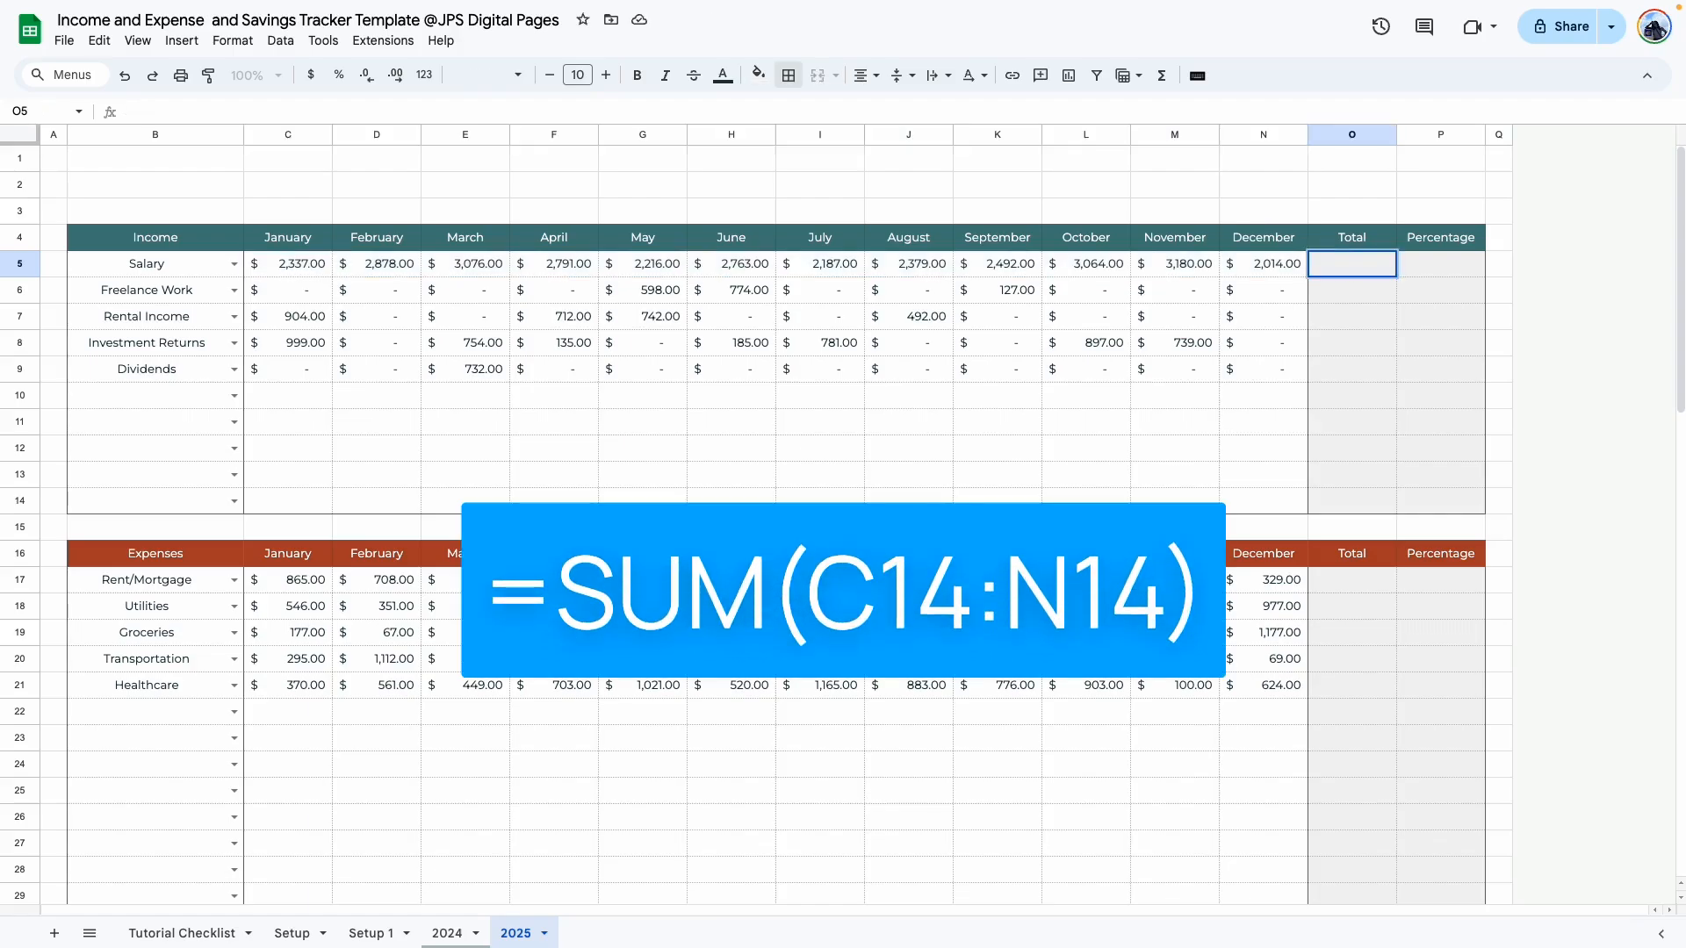
text(um)
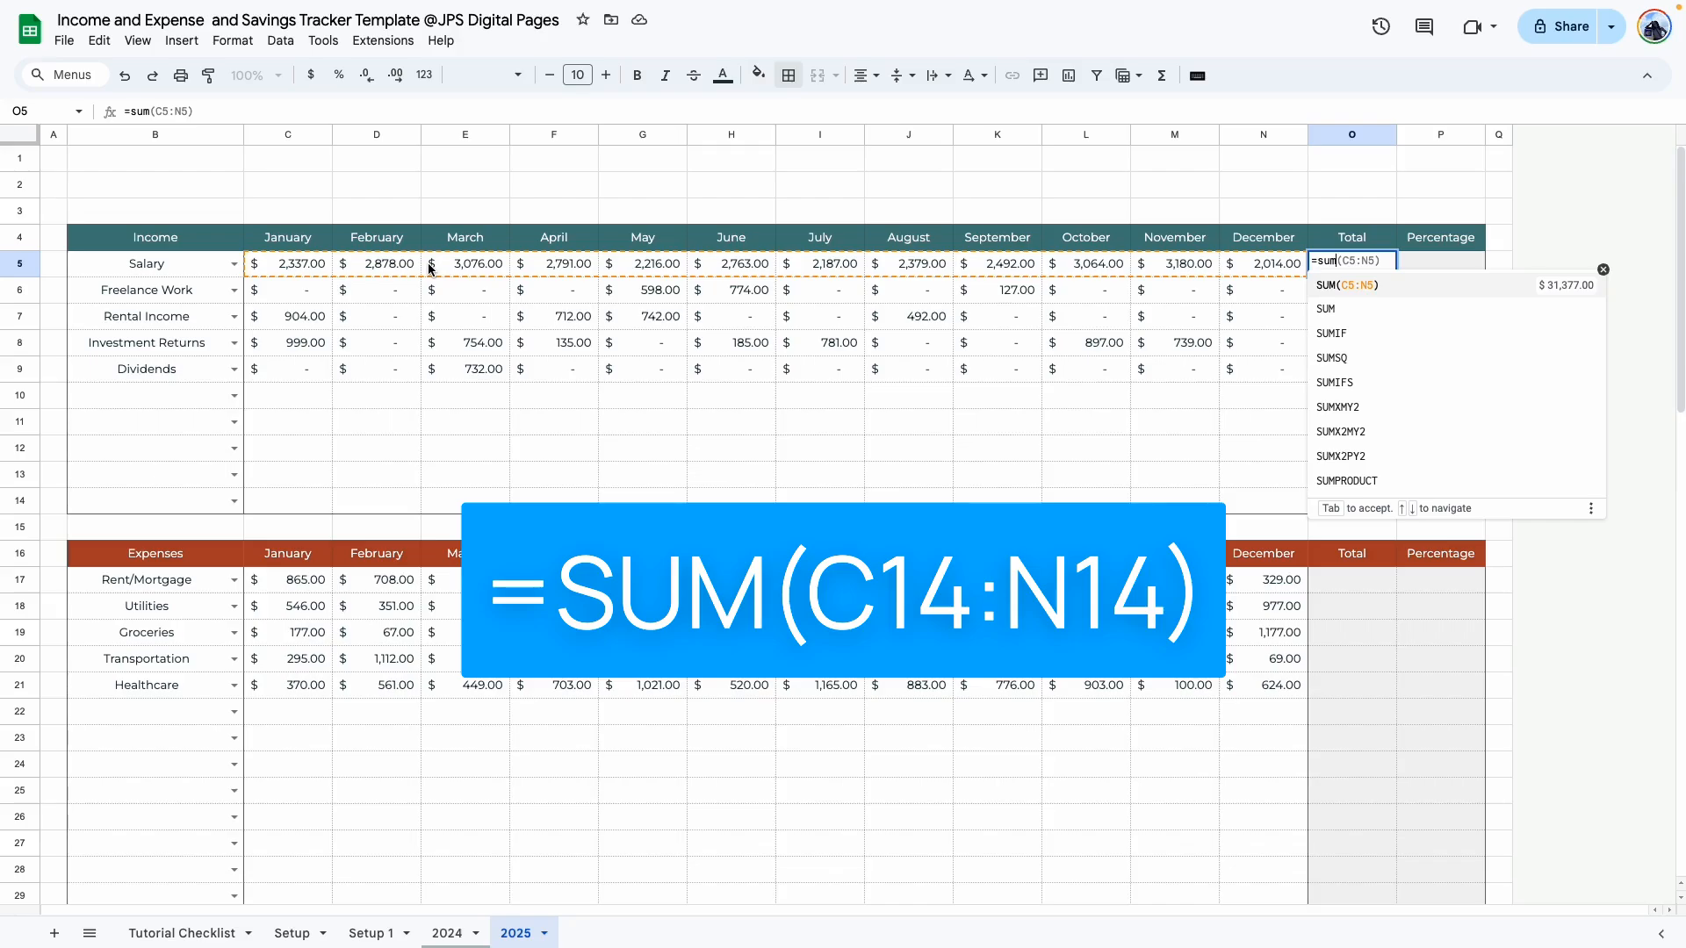
key(Tab)
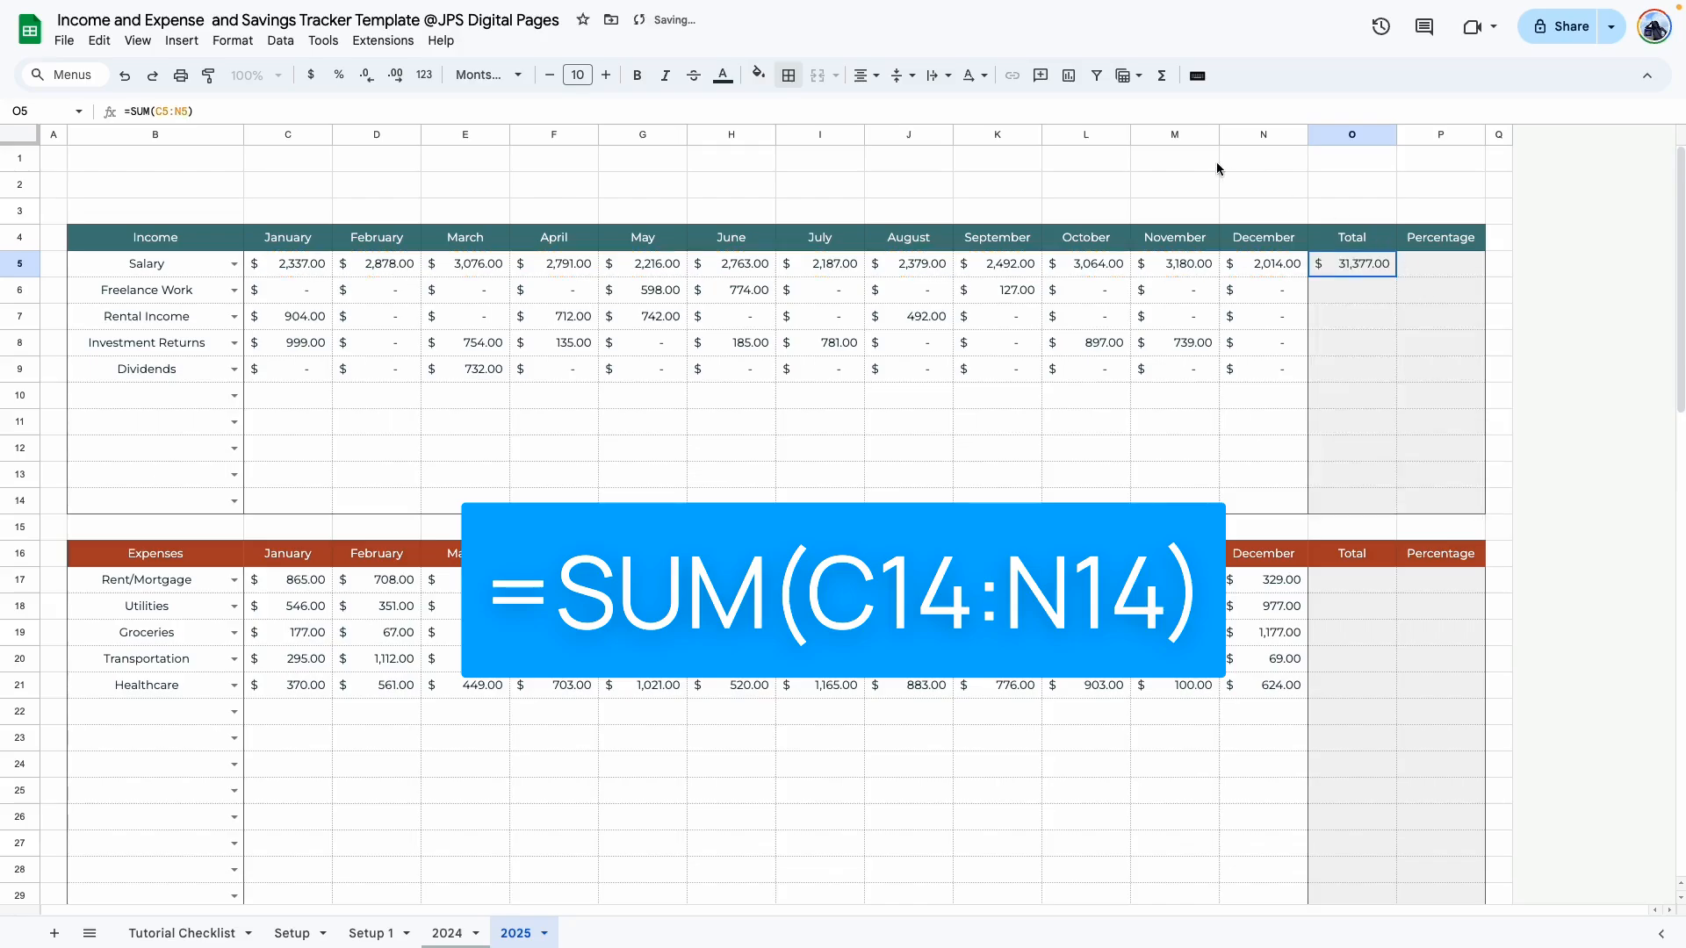
drag(1398, 276, 1398, 420)
drag(1398, 505, 1398, 505)
Step: Add a bottom border to N14:P14 and fill the Expenses table's Total column with row sums starting at O17
drag(1231, 494, 1440, 500)
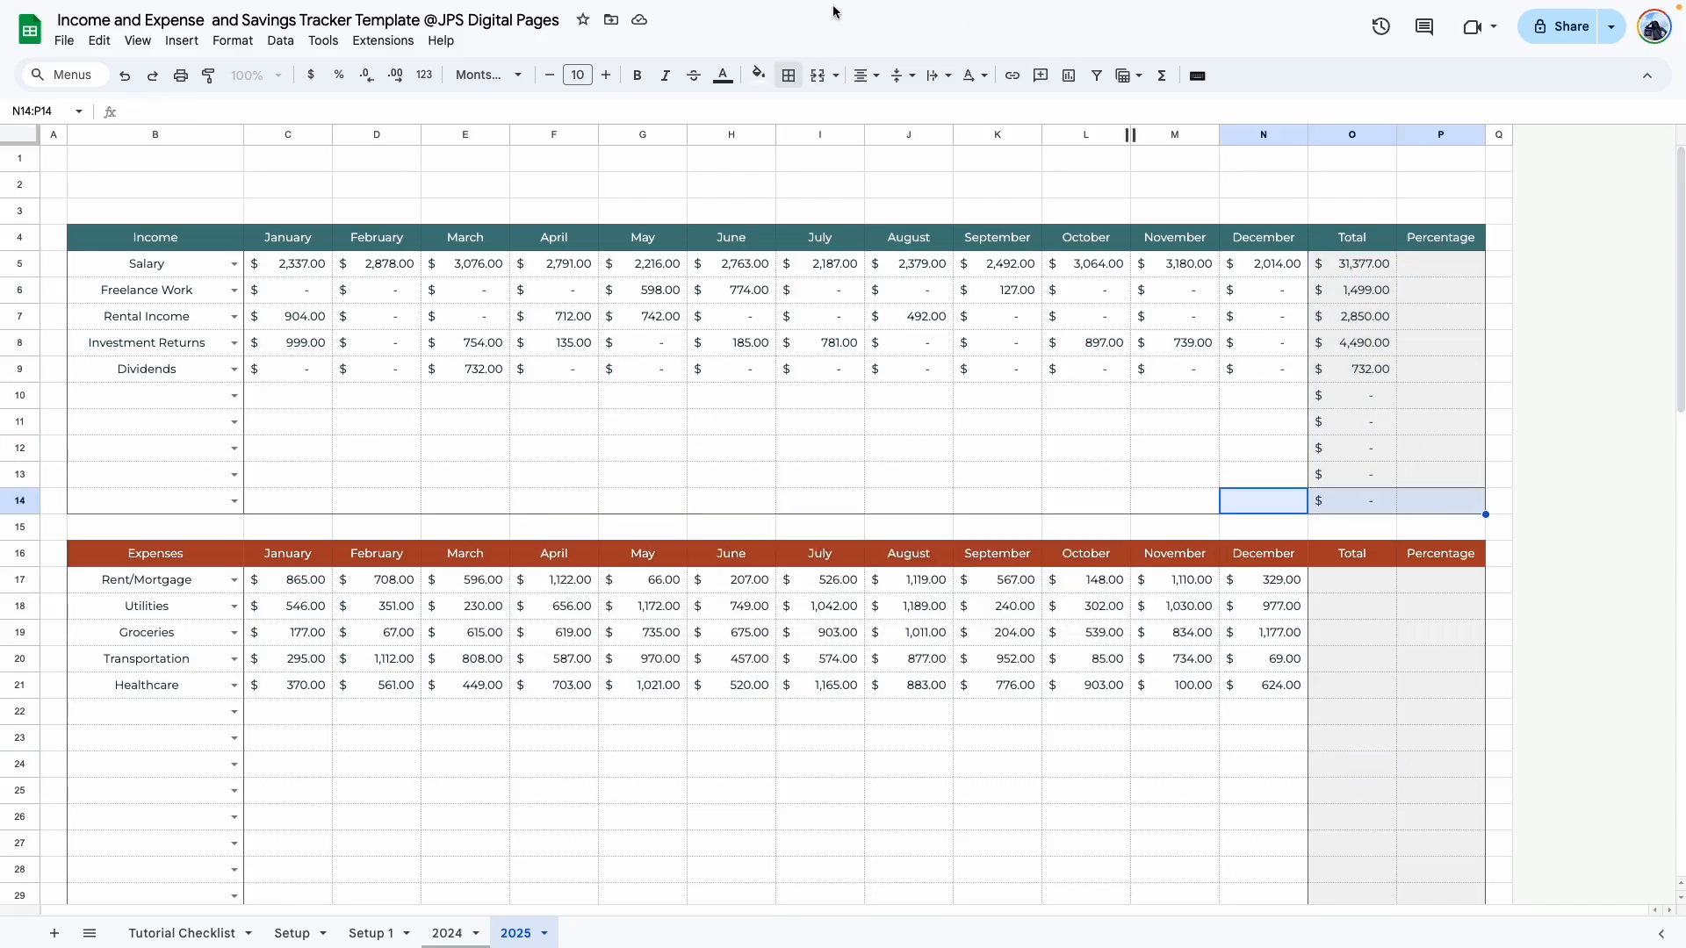
click(788, 75)
click(894, 144)
click(1086, 448)
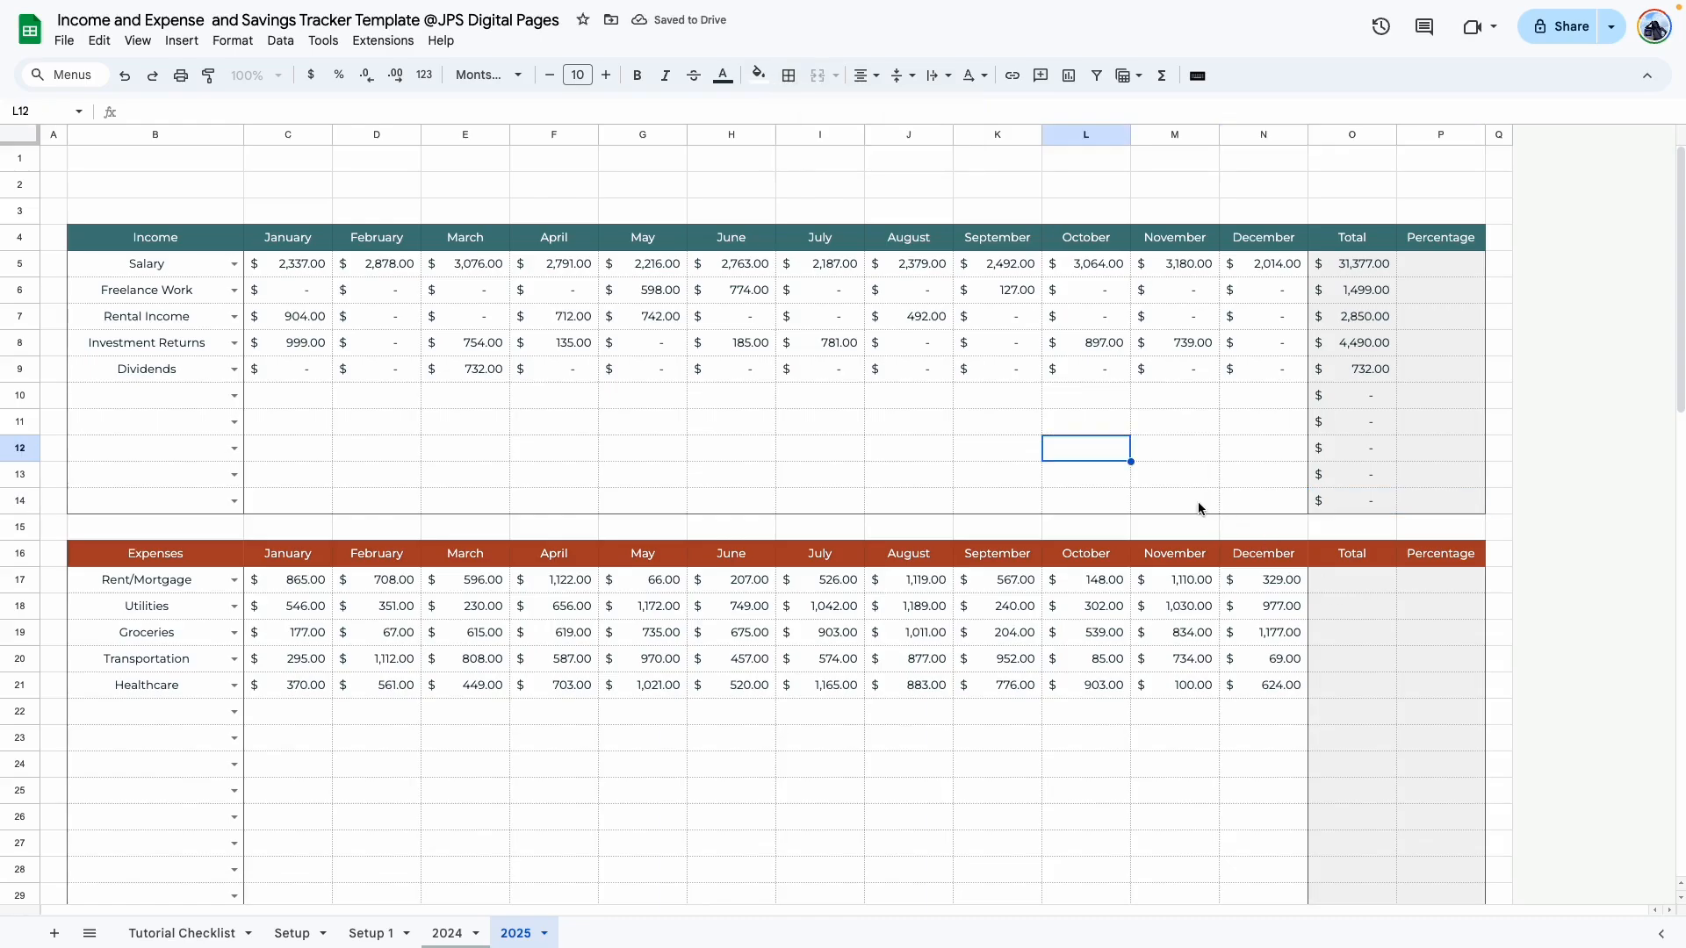
click(1364, 587)
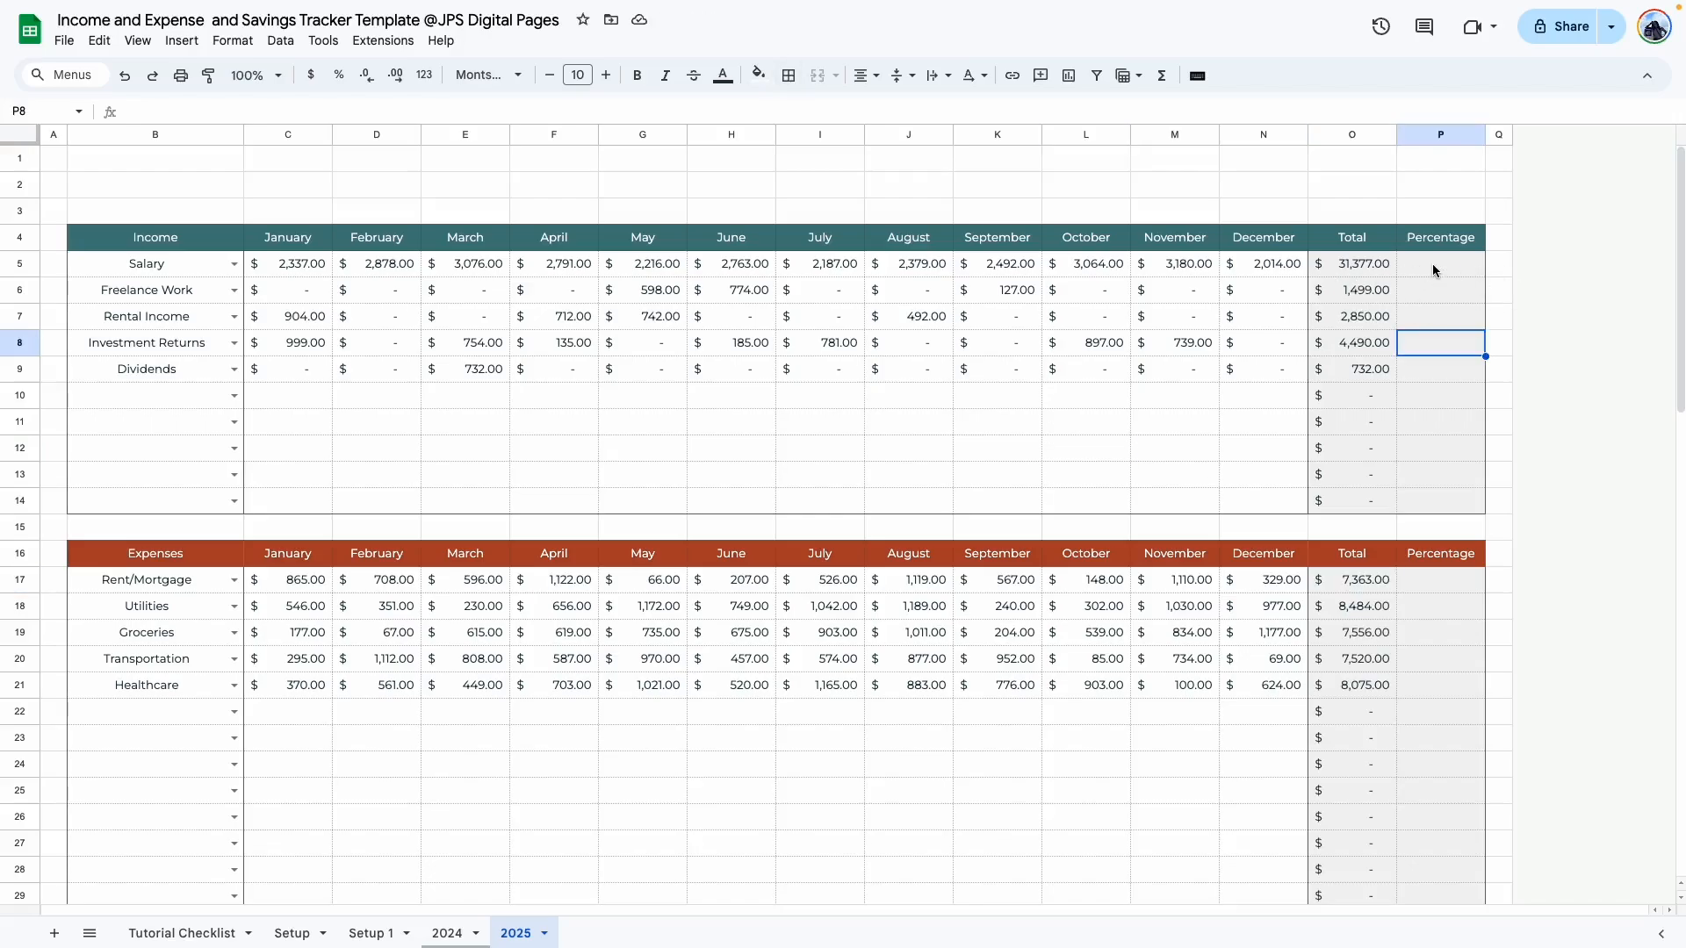
Step: Format the Income table's Percentage cells (P5:P14) as percent
drag(1439, 263, 1448, 497)
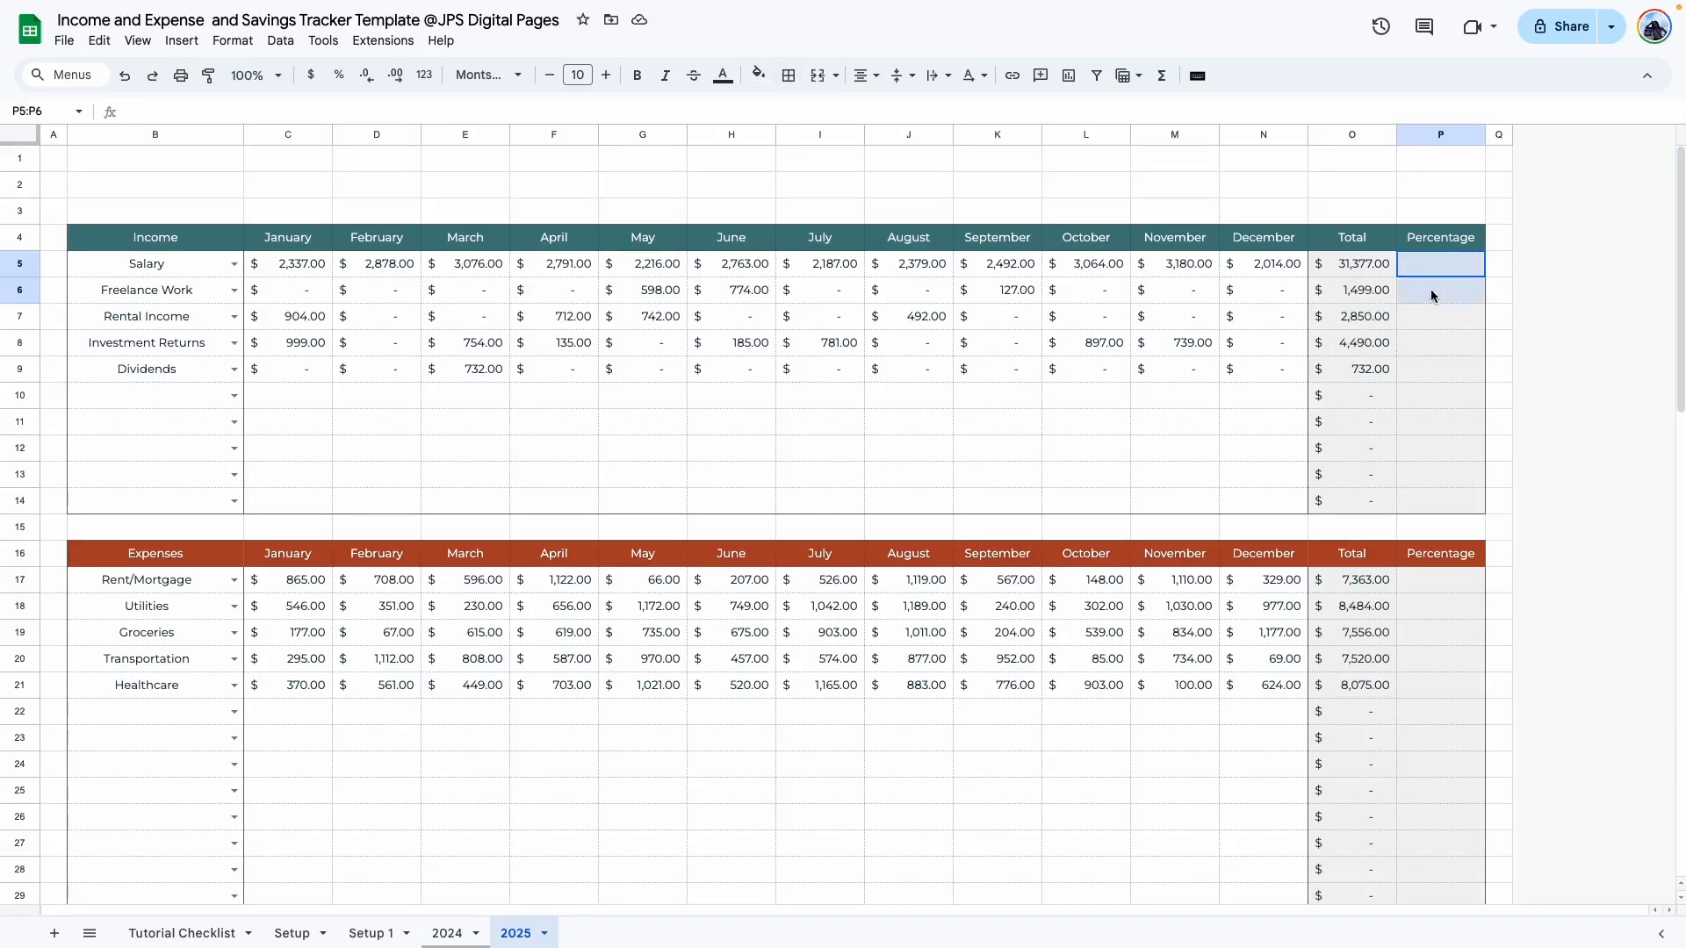
drag(1400, 598, 1400, 600)
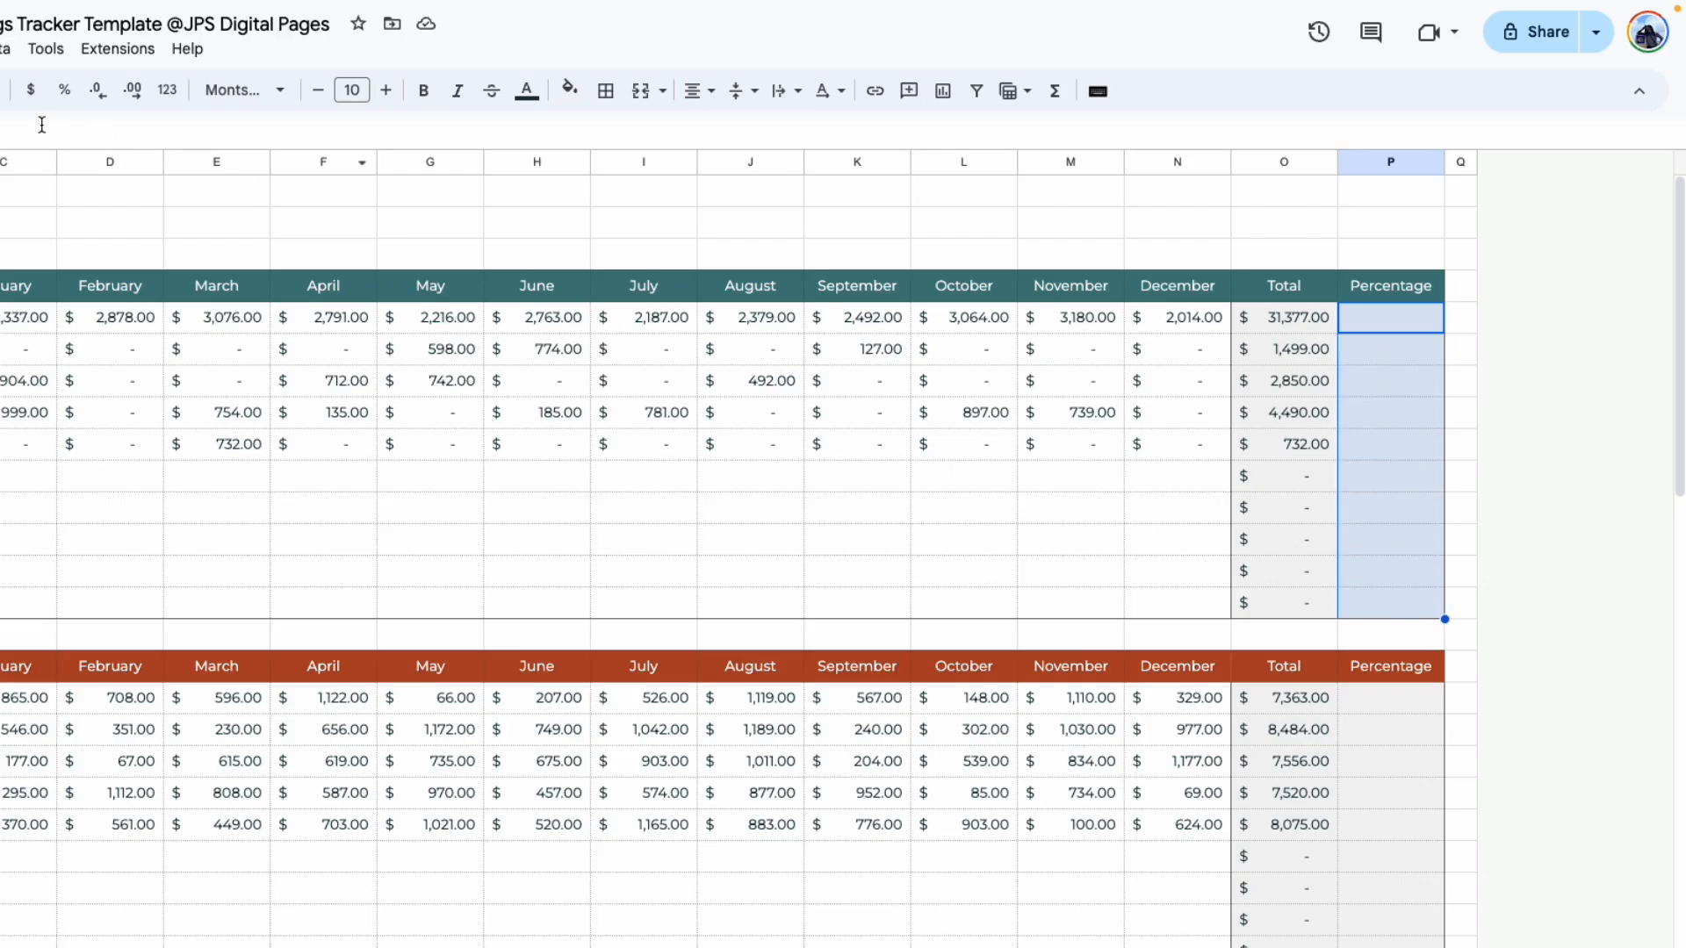
click(64, 89)
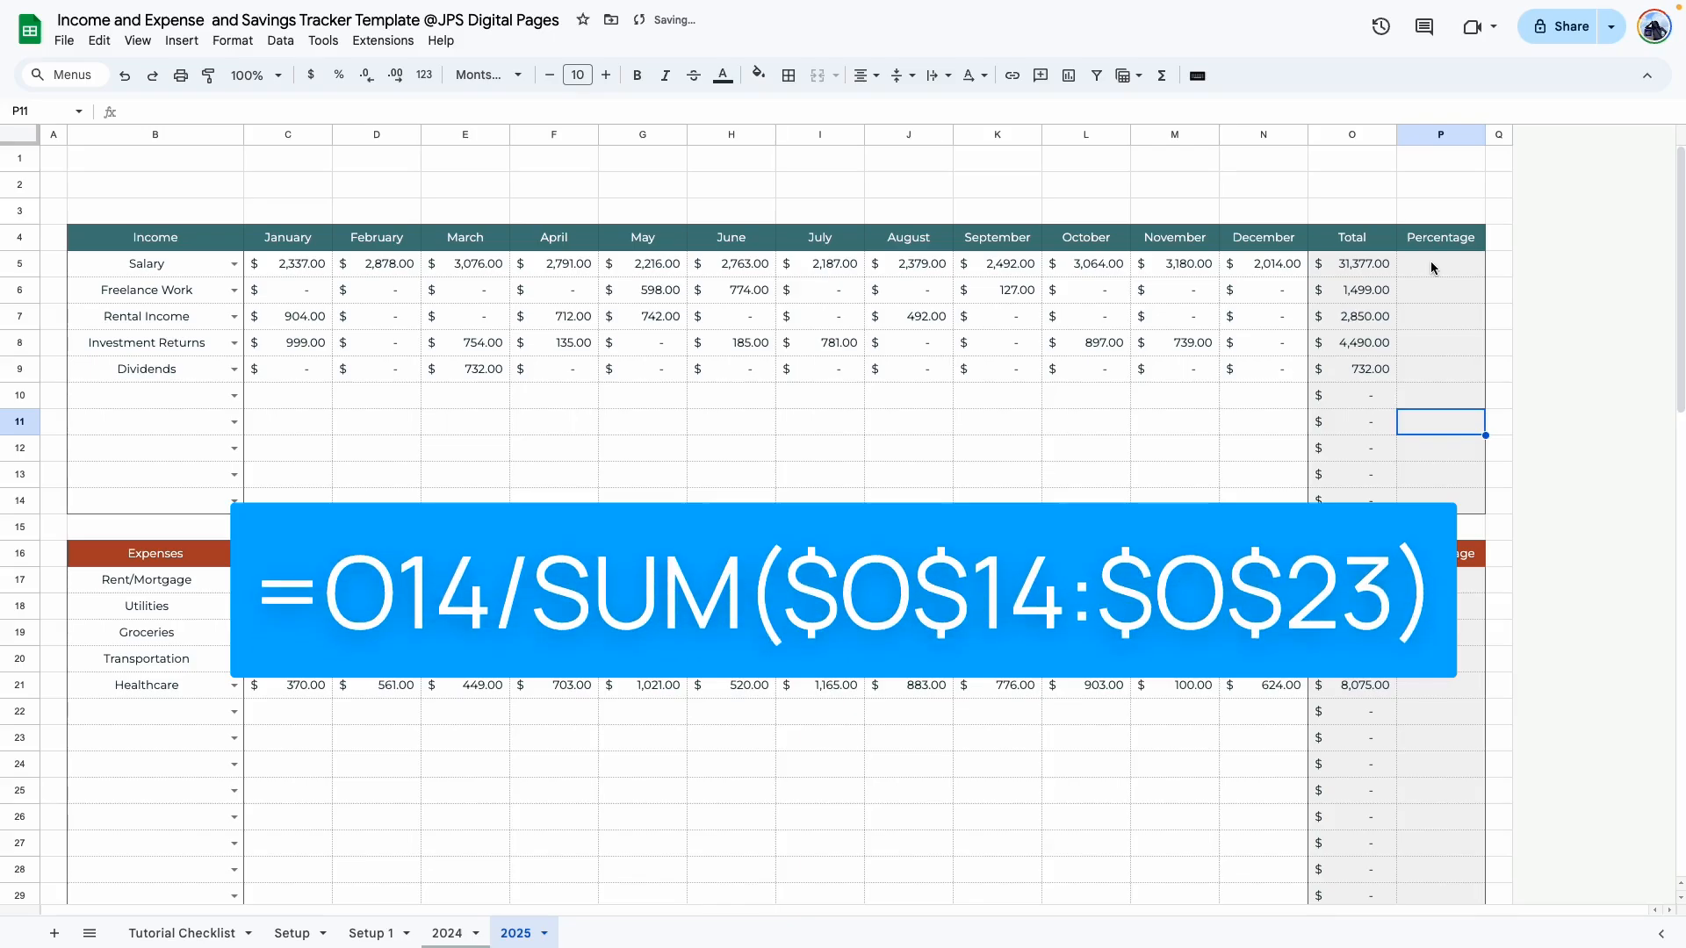
Step: Enter =O5/SUM((O5:O14)) in P5 for Salary's share of total income and reject the suggested autofill
click(1378, 313)
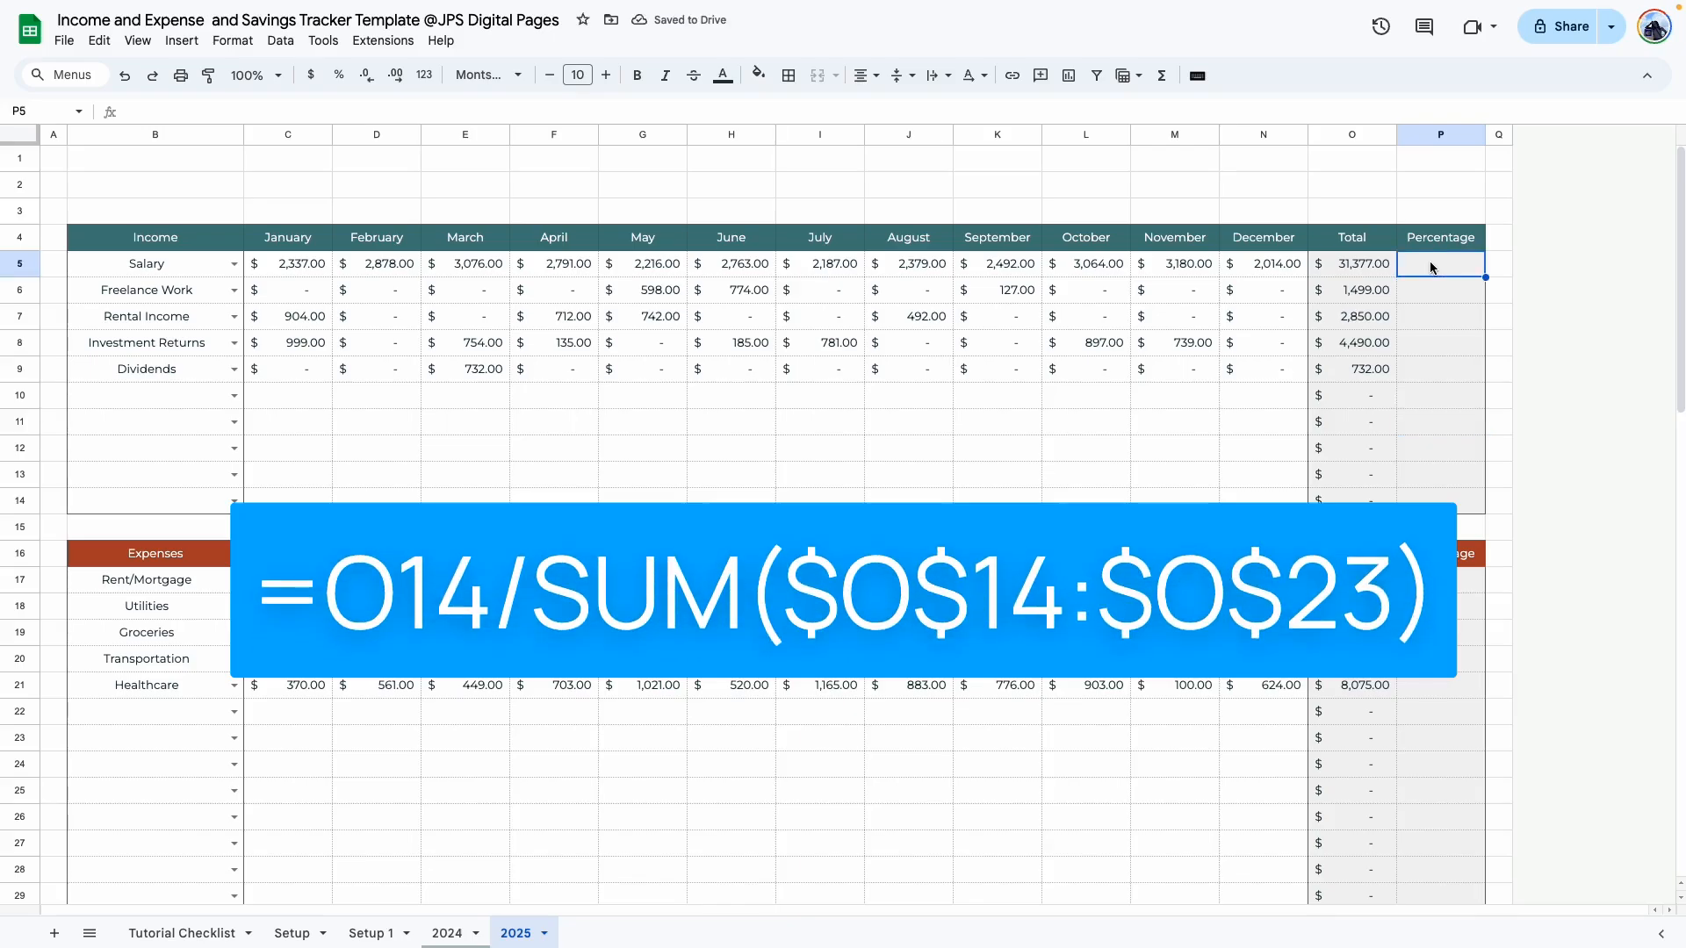
text(=)
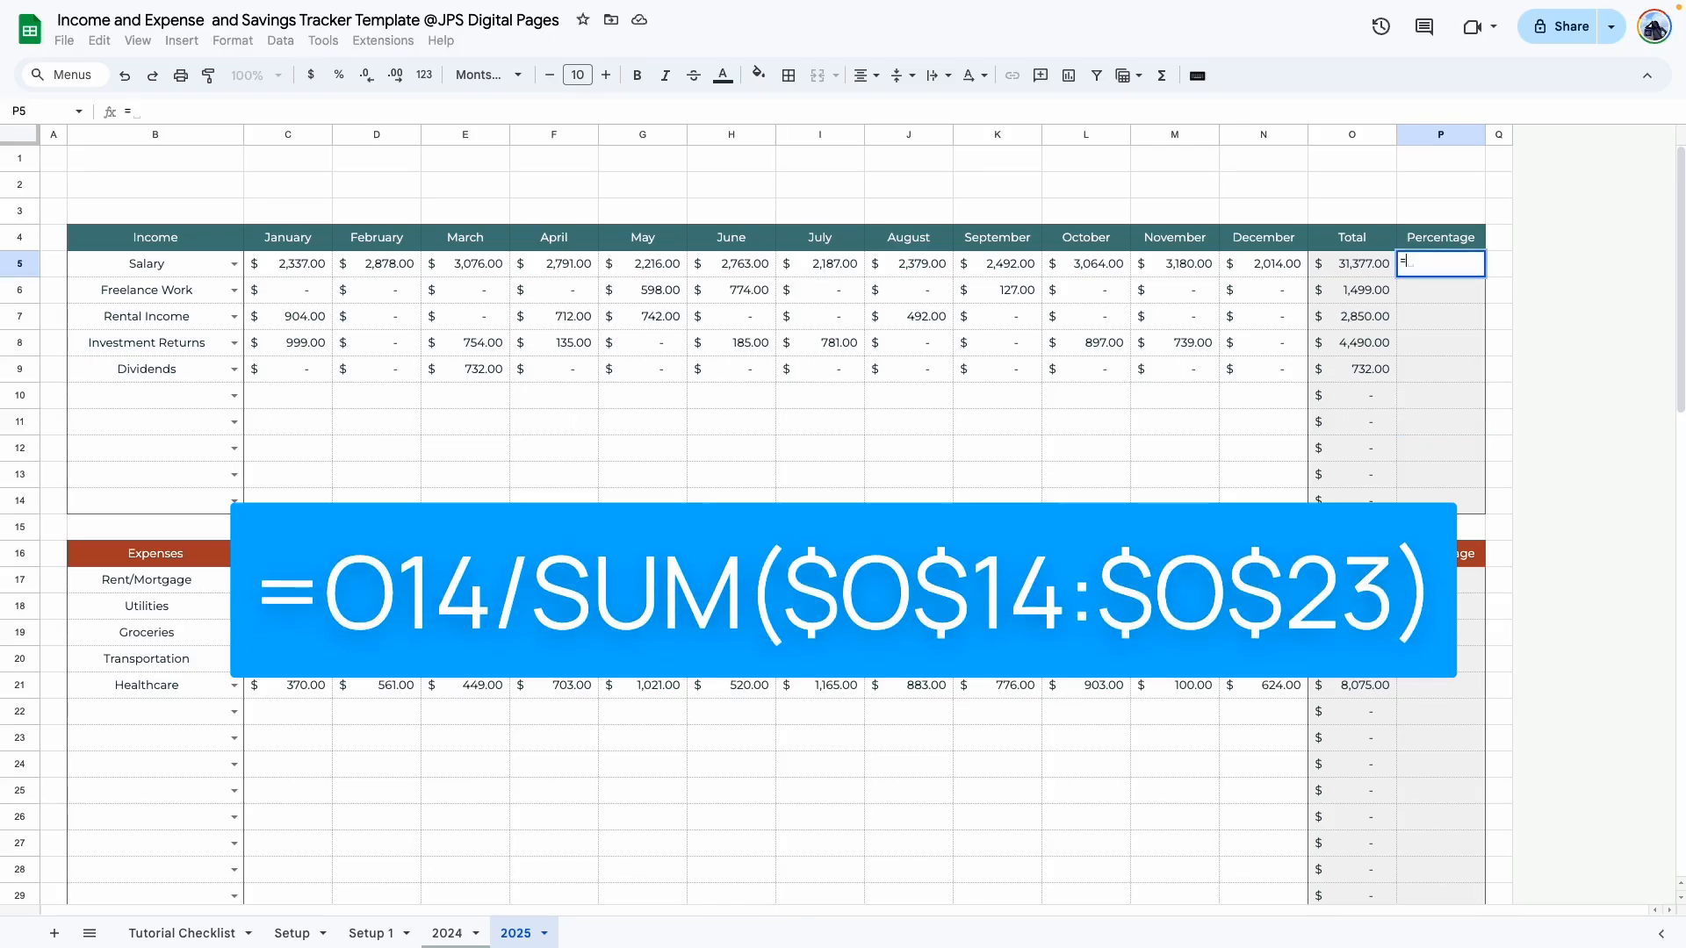
click(1362, 274)
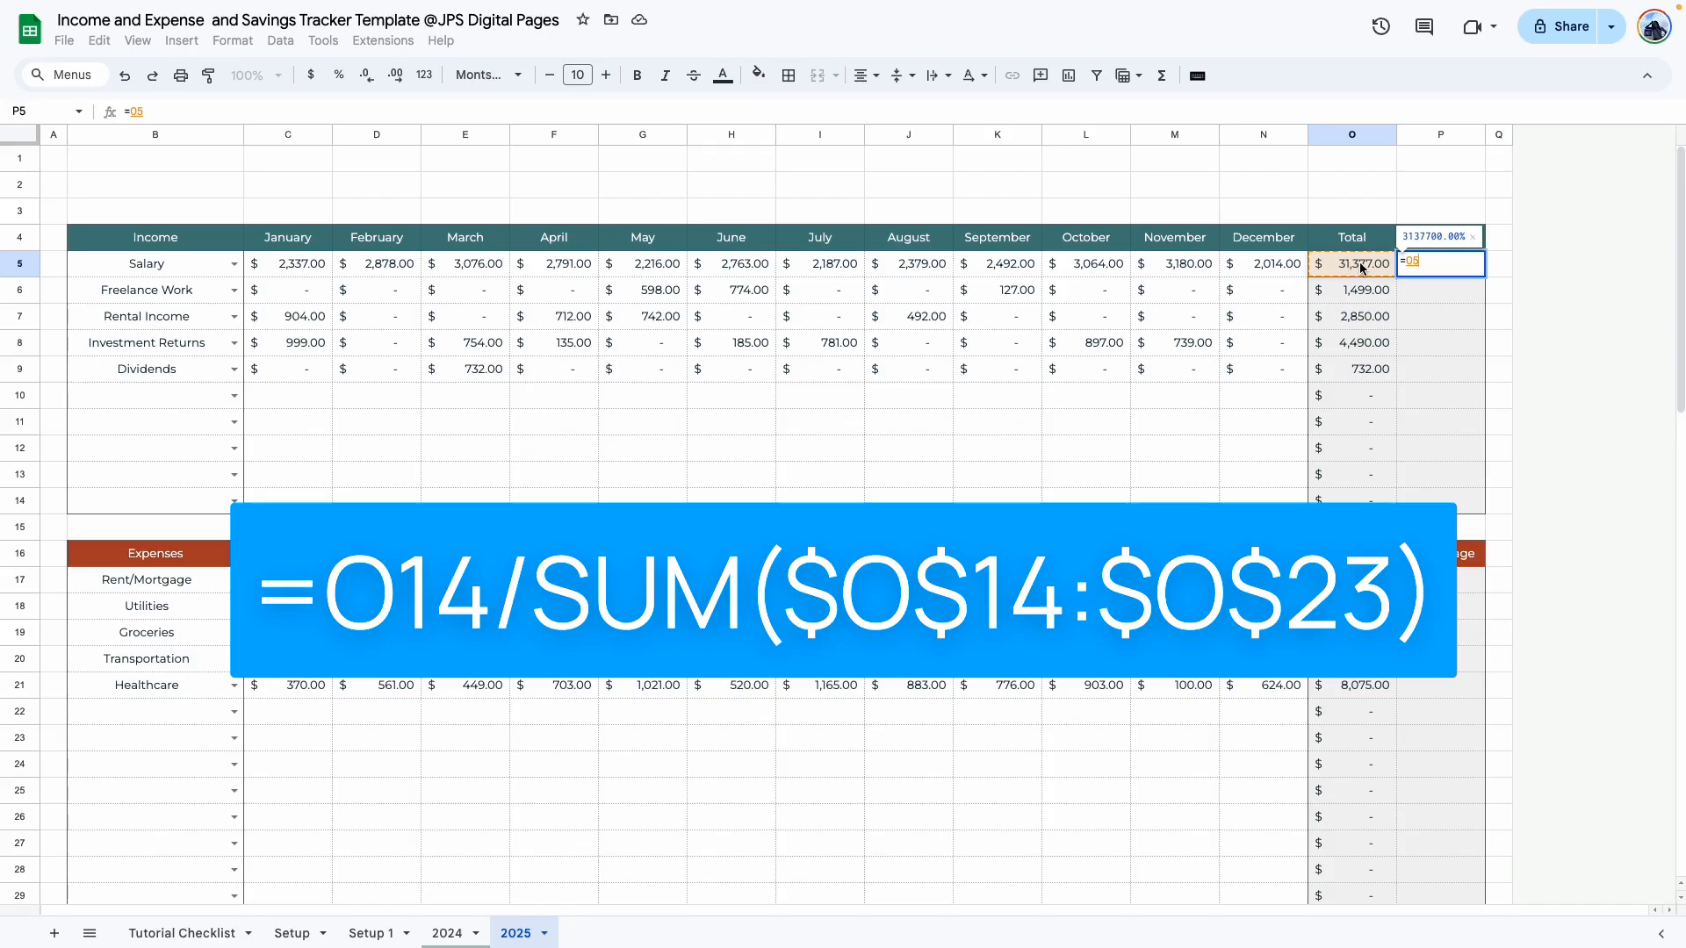
text(/)
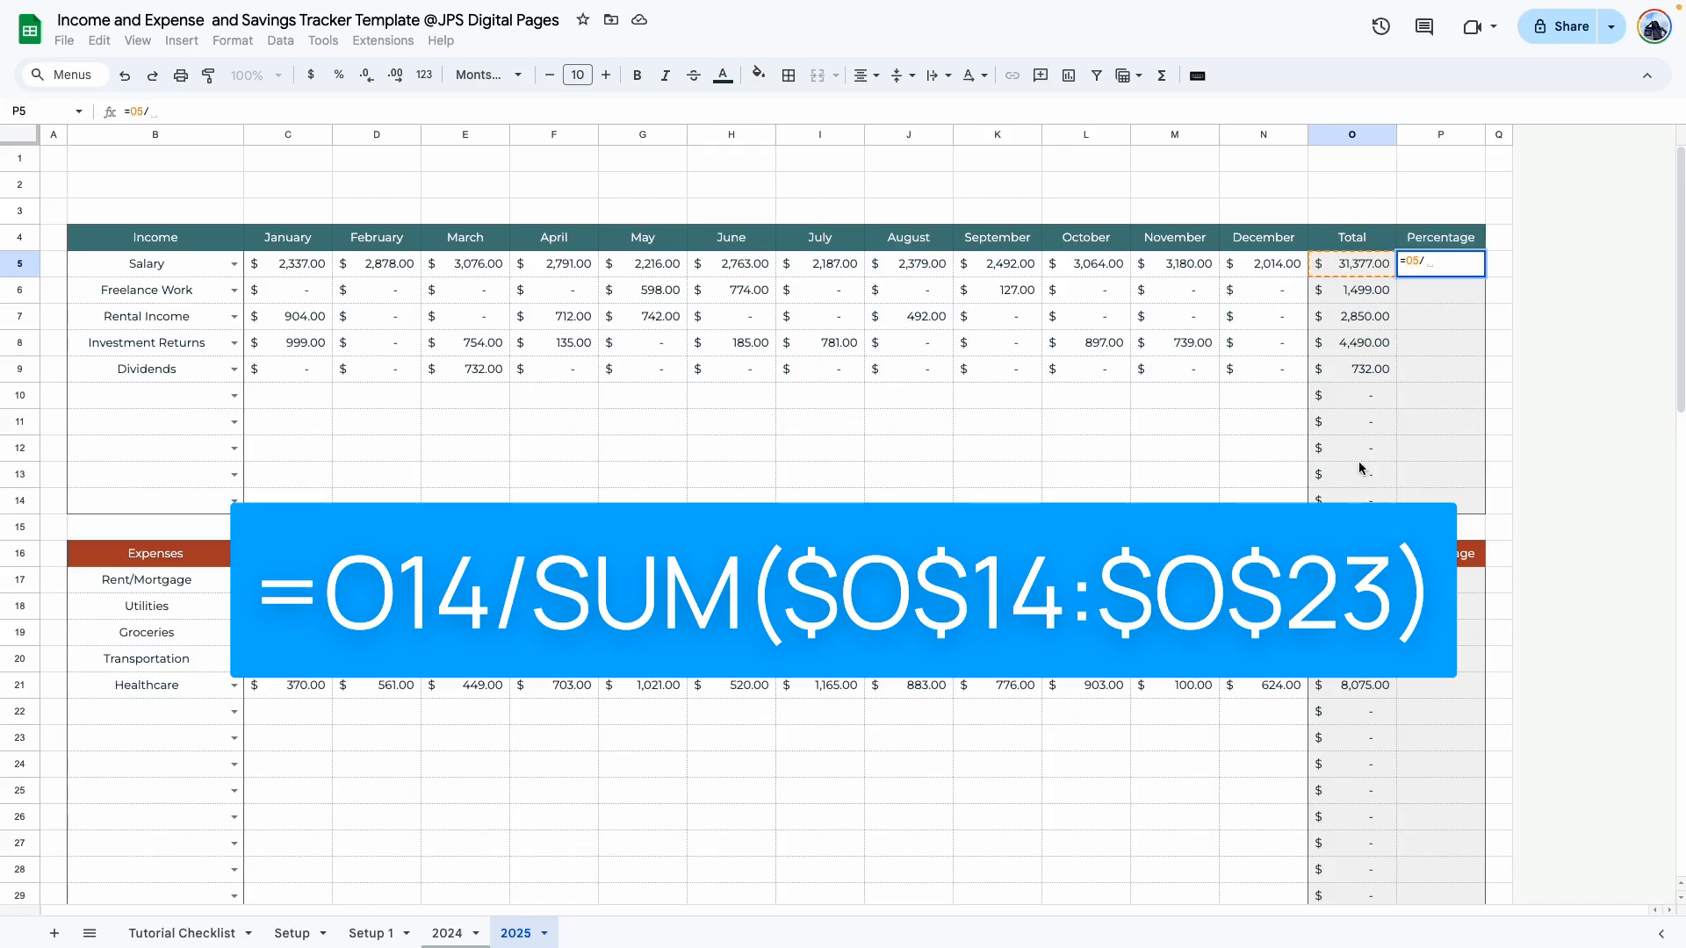
text(sum)
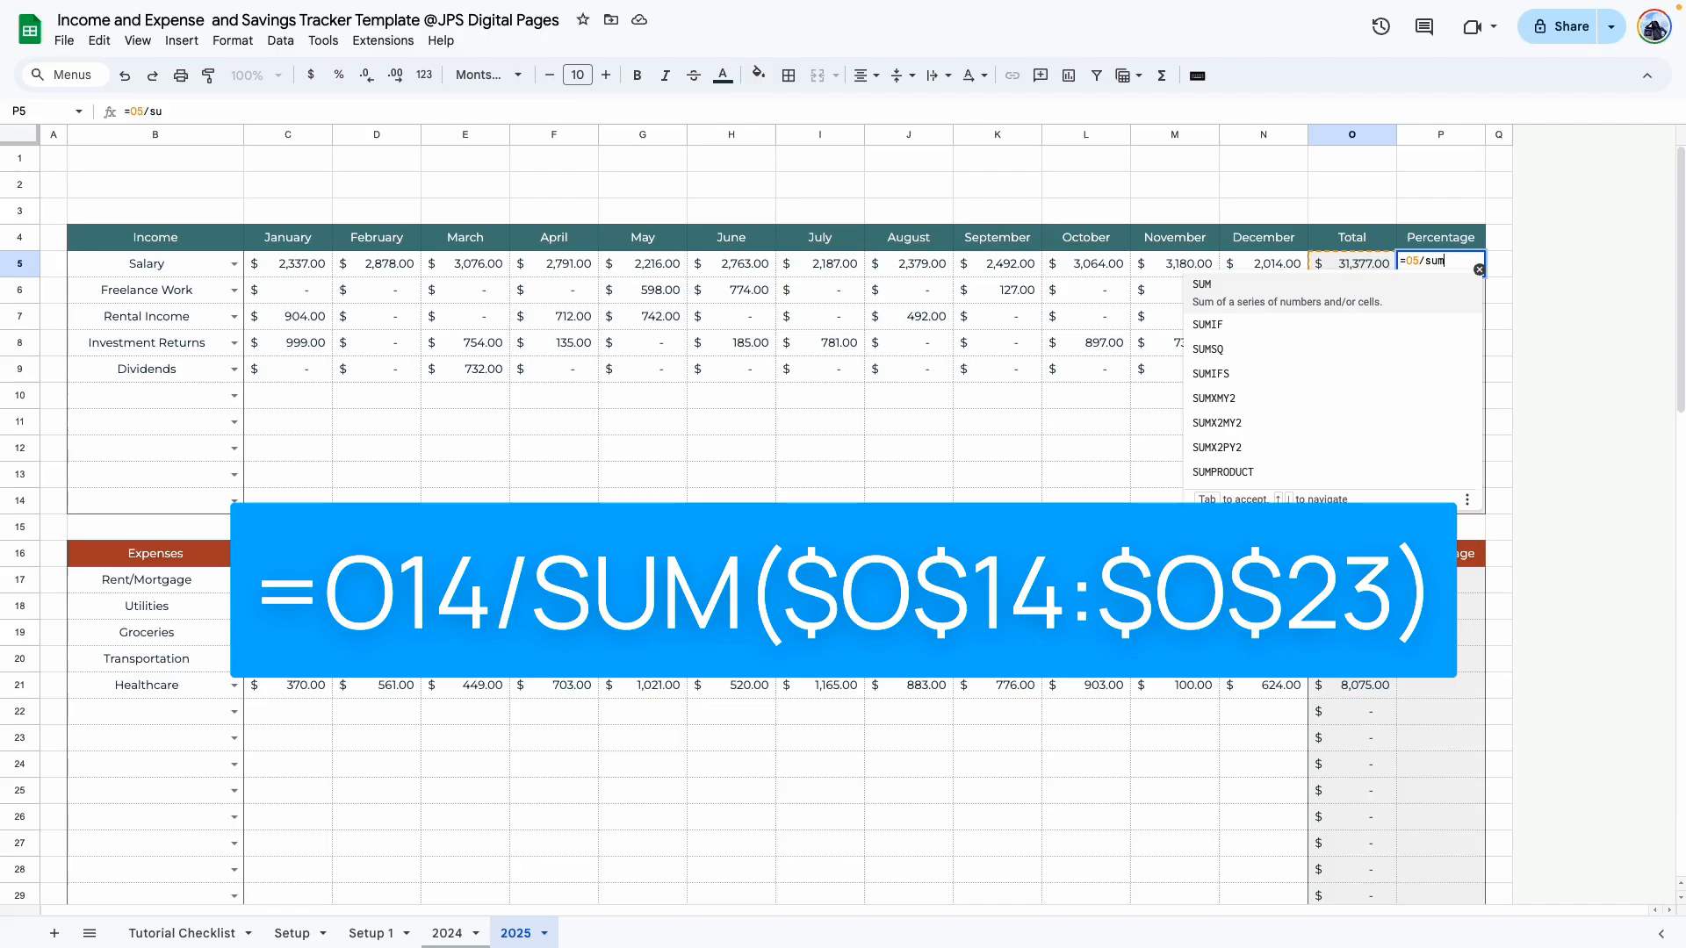
key(Tab)
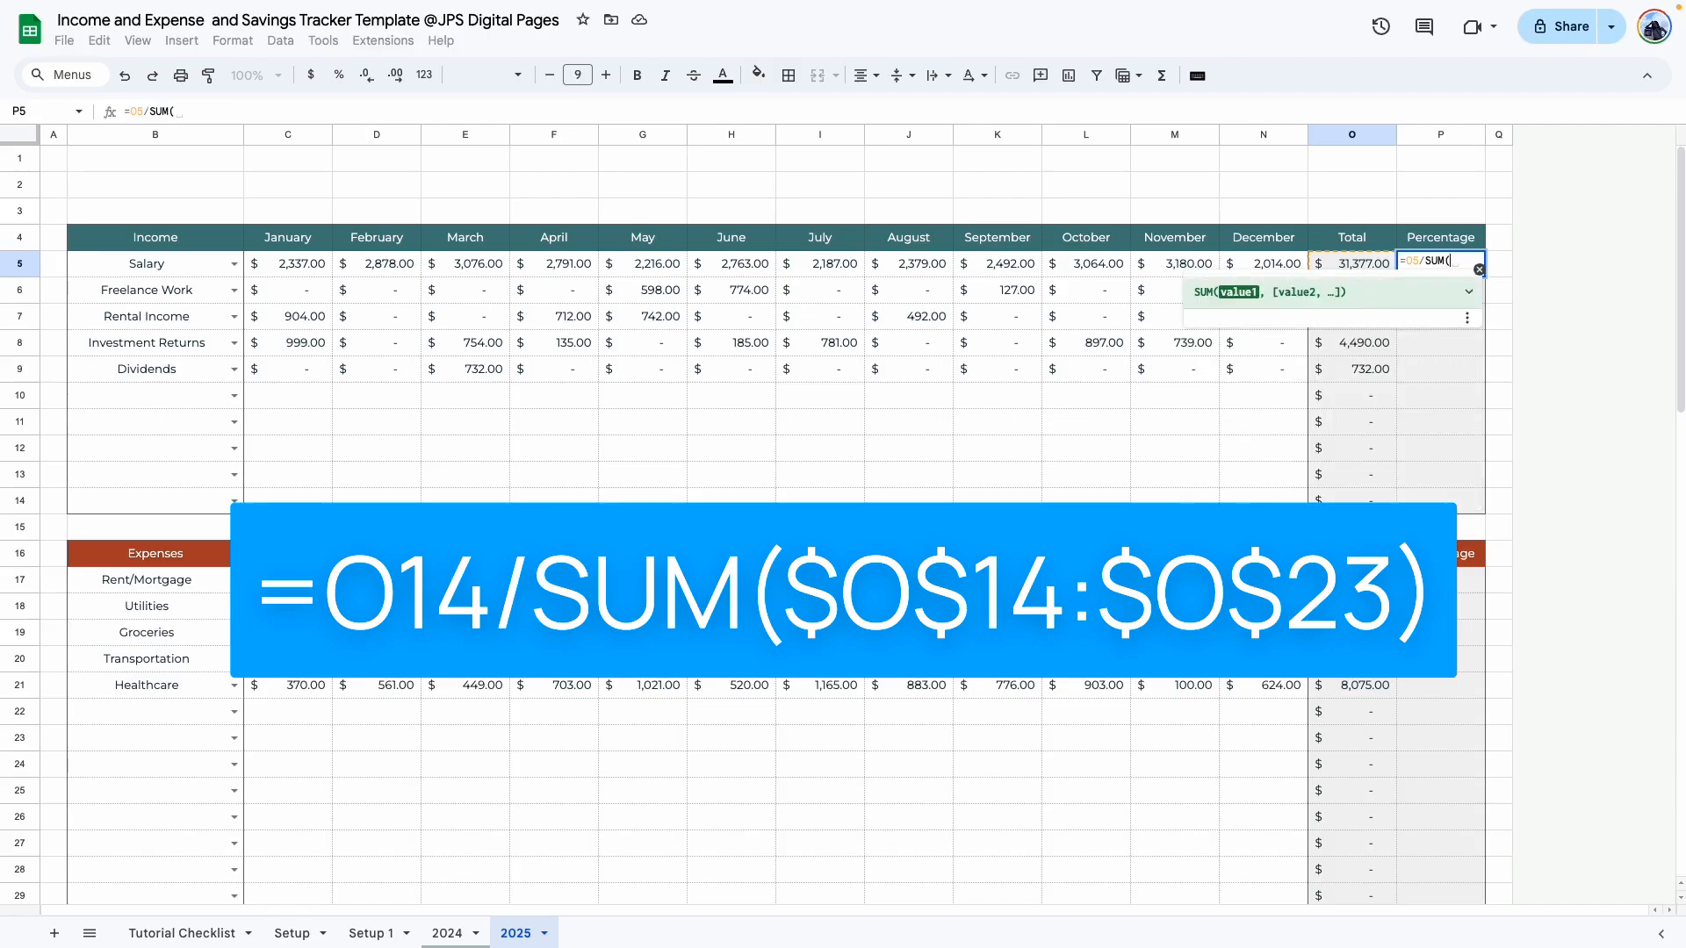
text(()
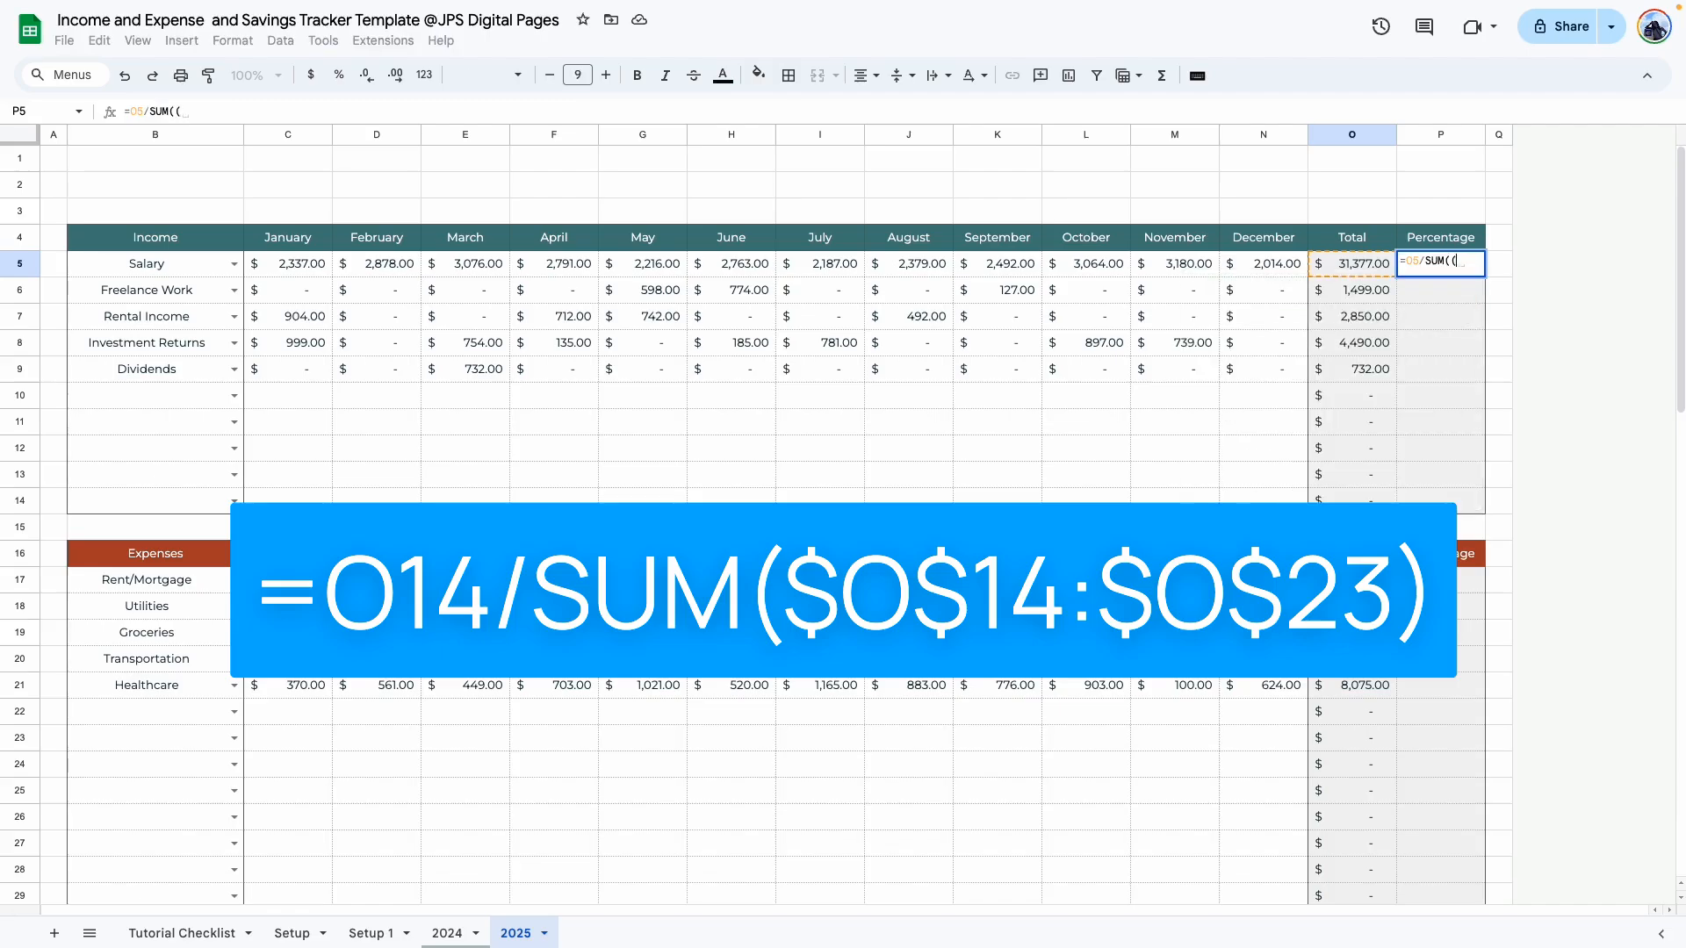
drag(1341, 496, 1337, 253)
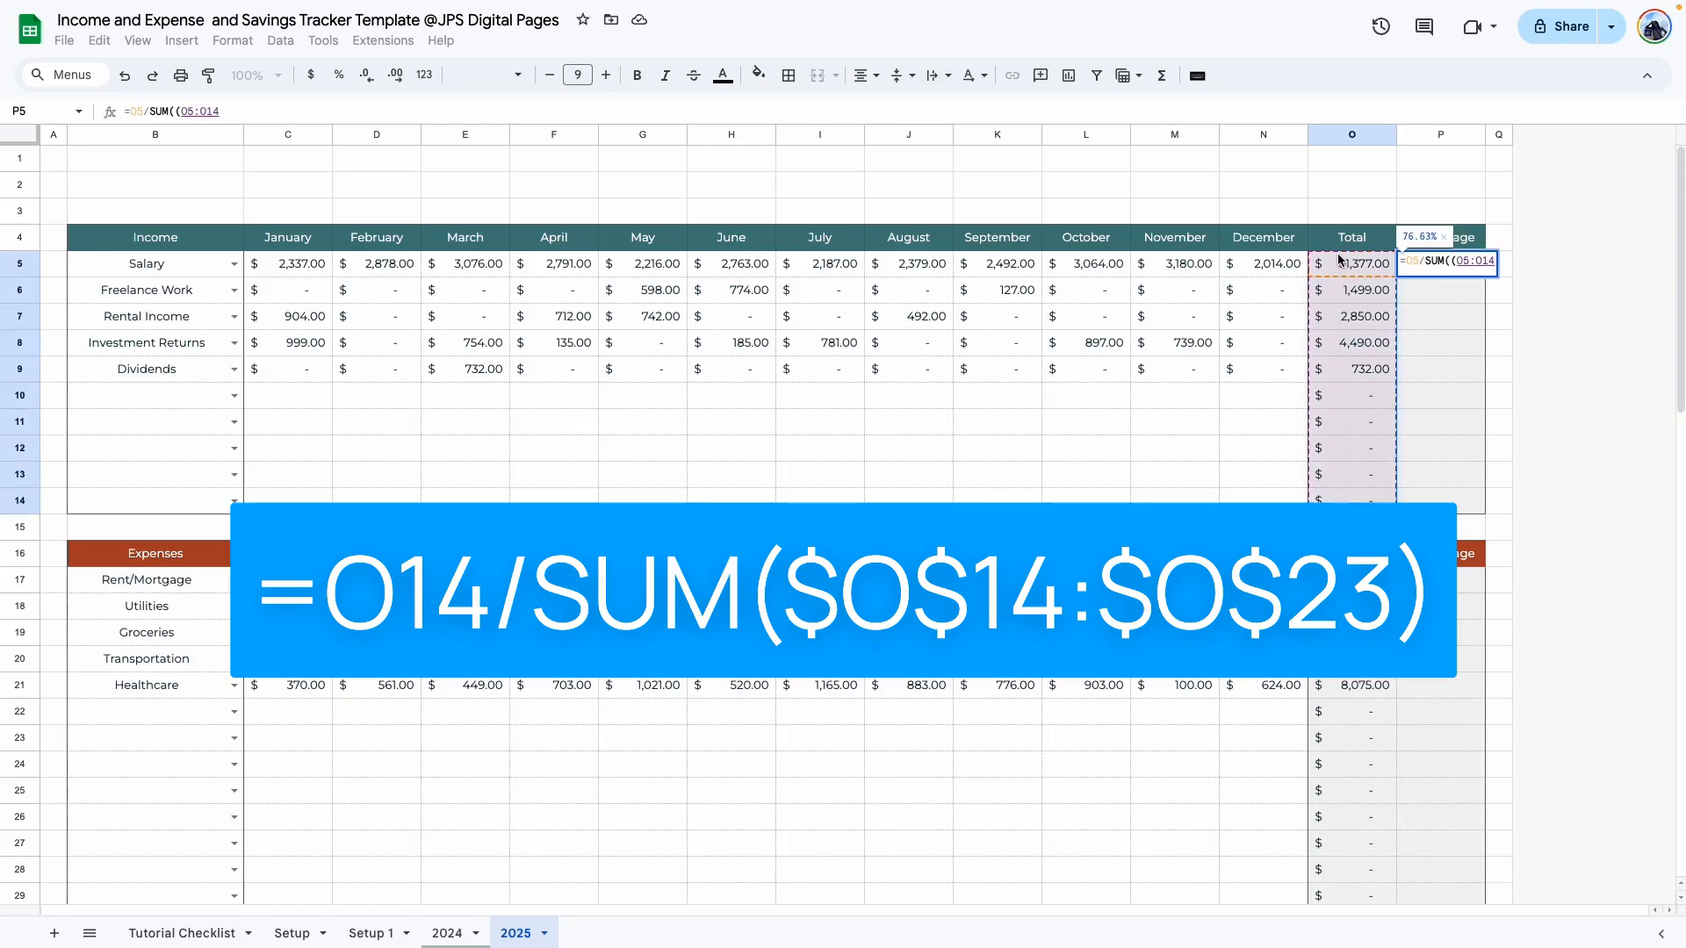
text())
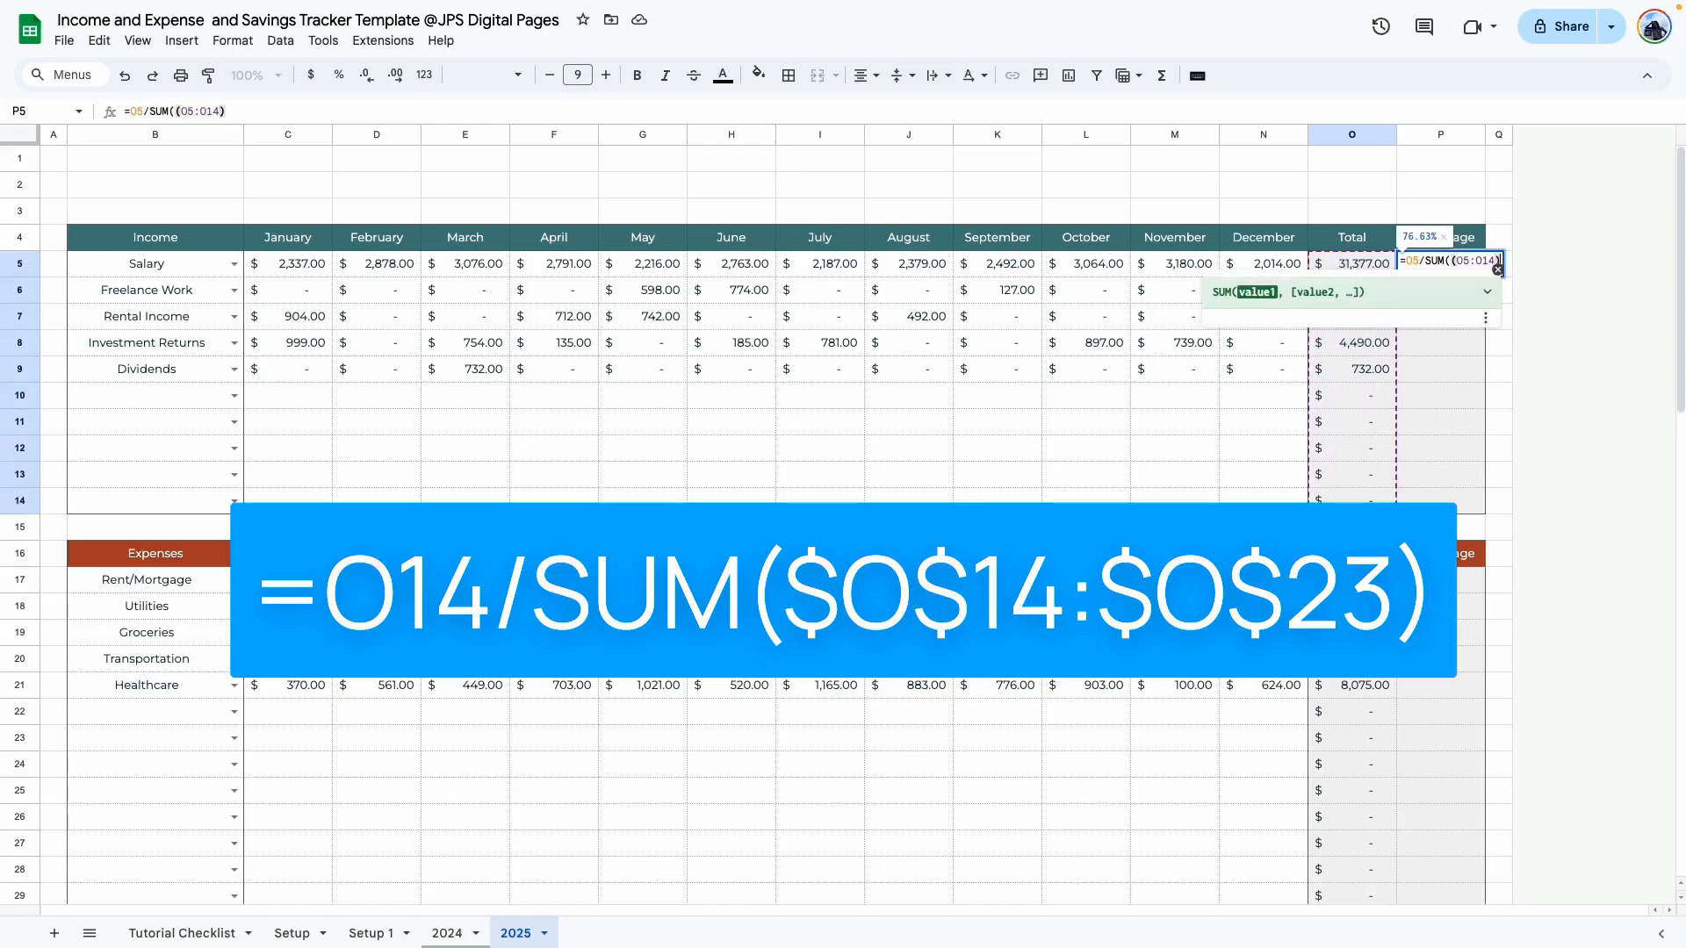
key(Return)
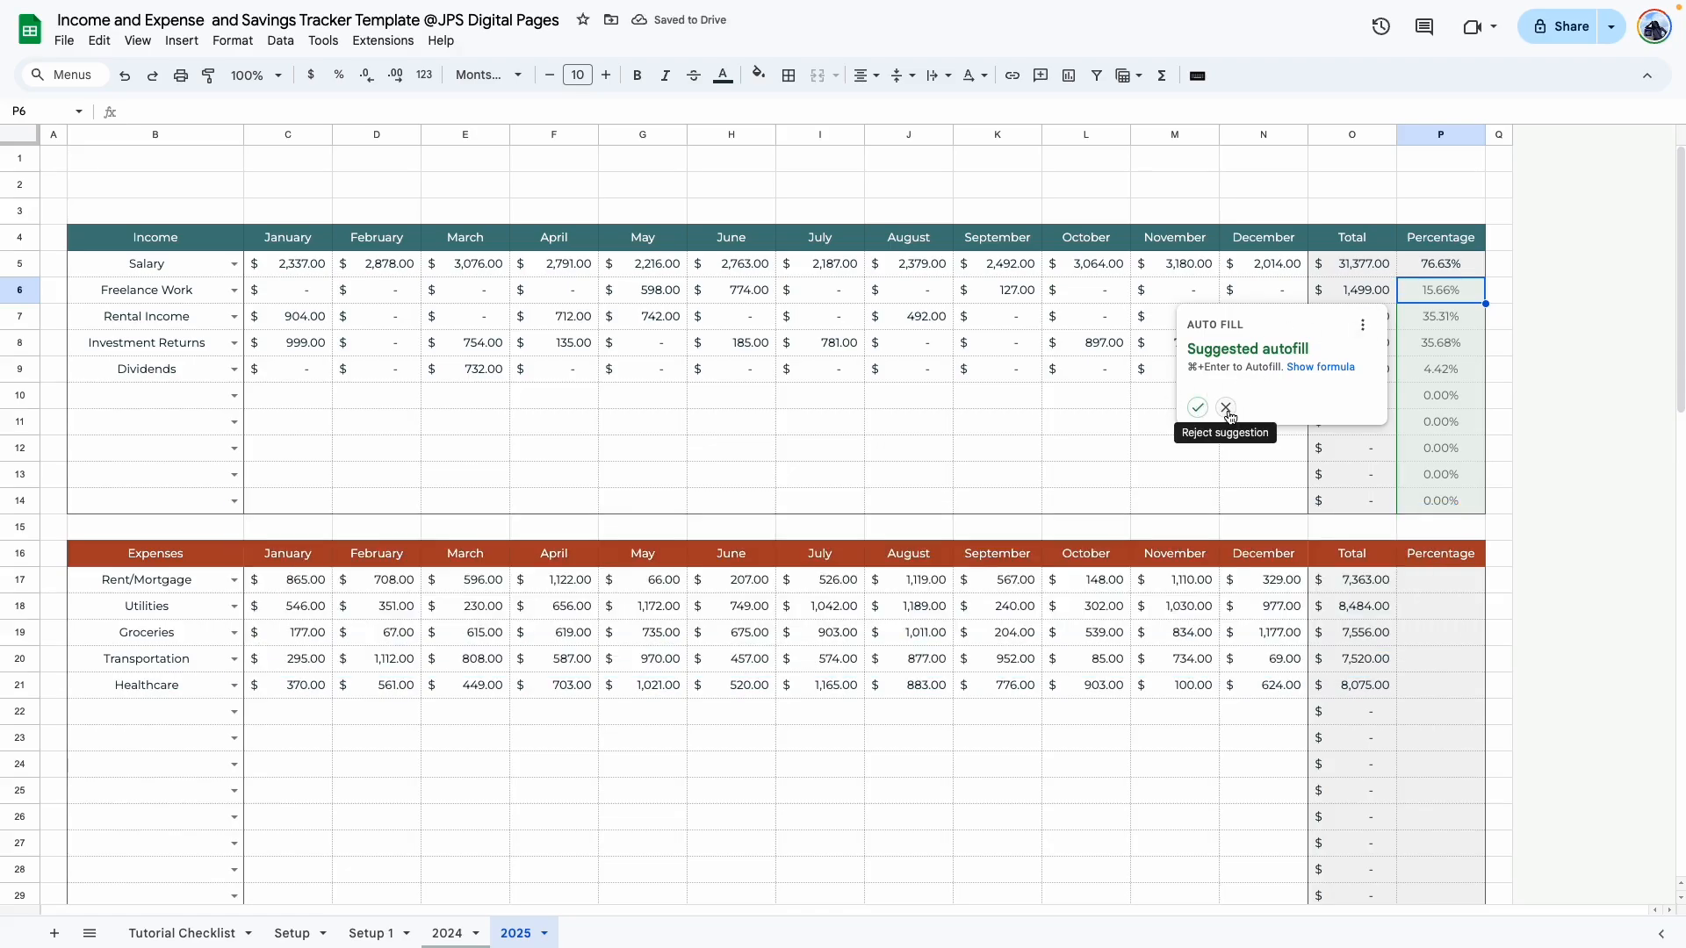
click(1226, 408)
Step: Copy the Salary percentage formula from P5 down to P6 and inspect the cell references in P6
click(1446, 351)
click(1436, 266)
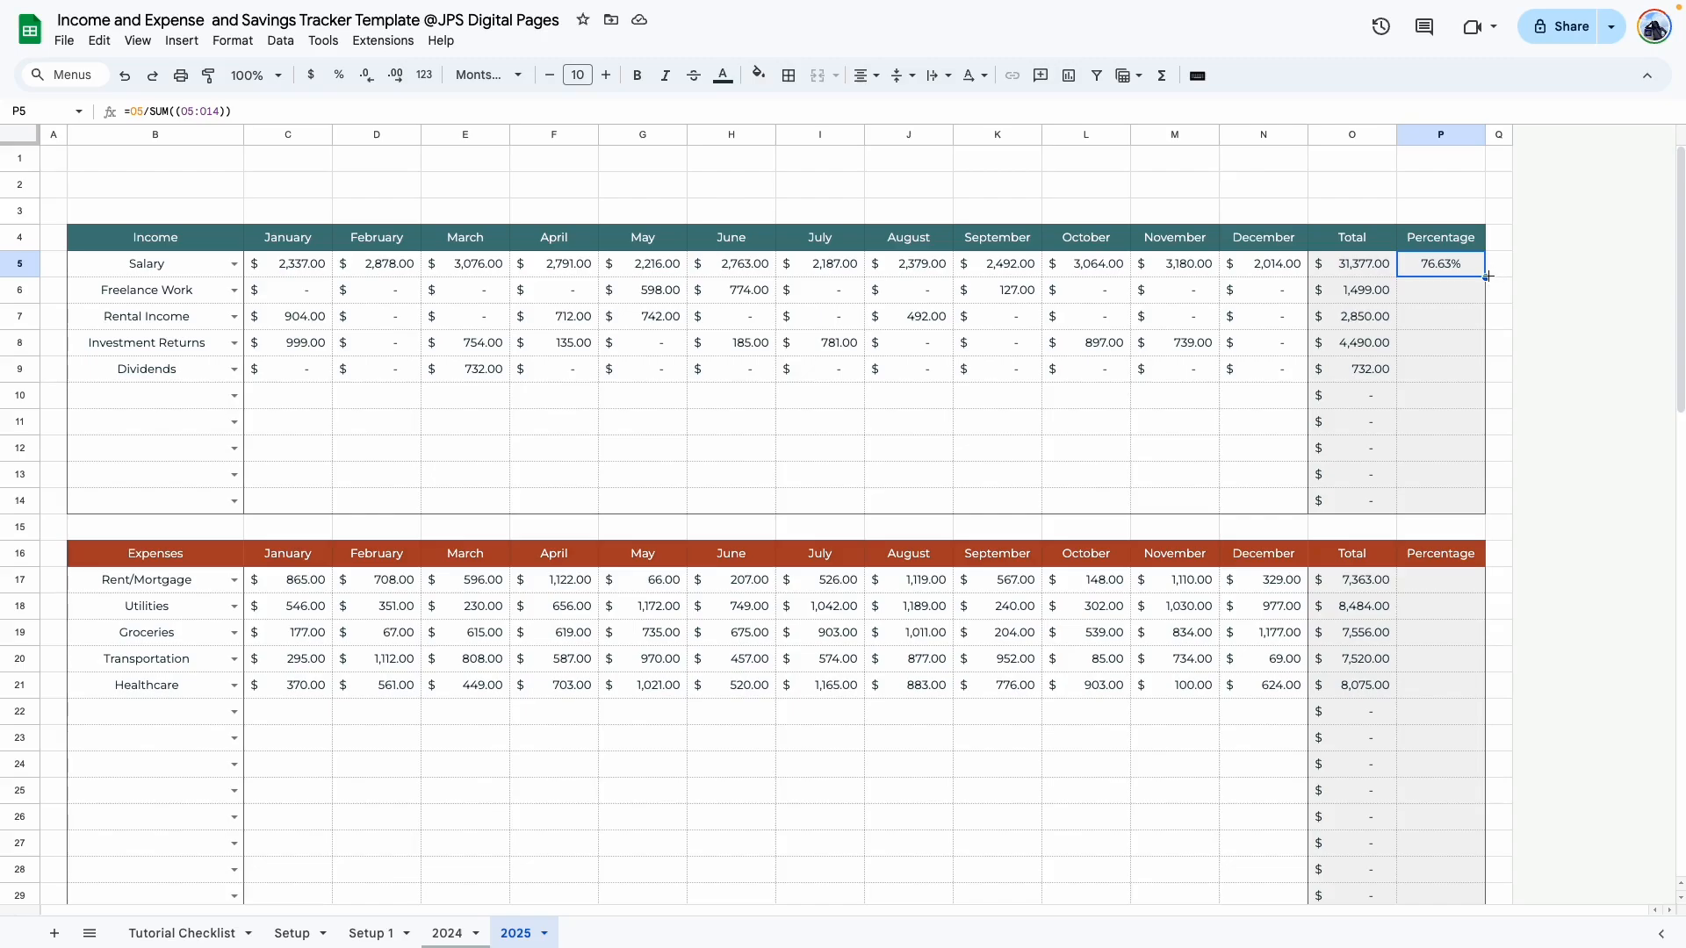
drag(1486, 276, 1484, 297)
click(1431, 380)
click(1447, 297)
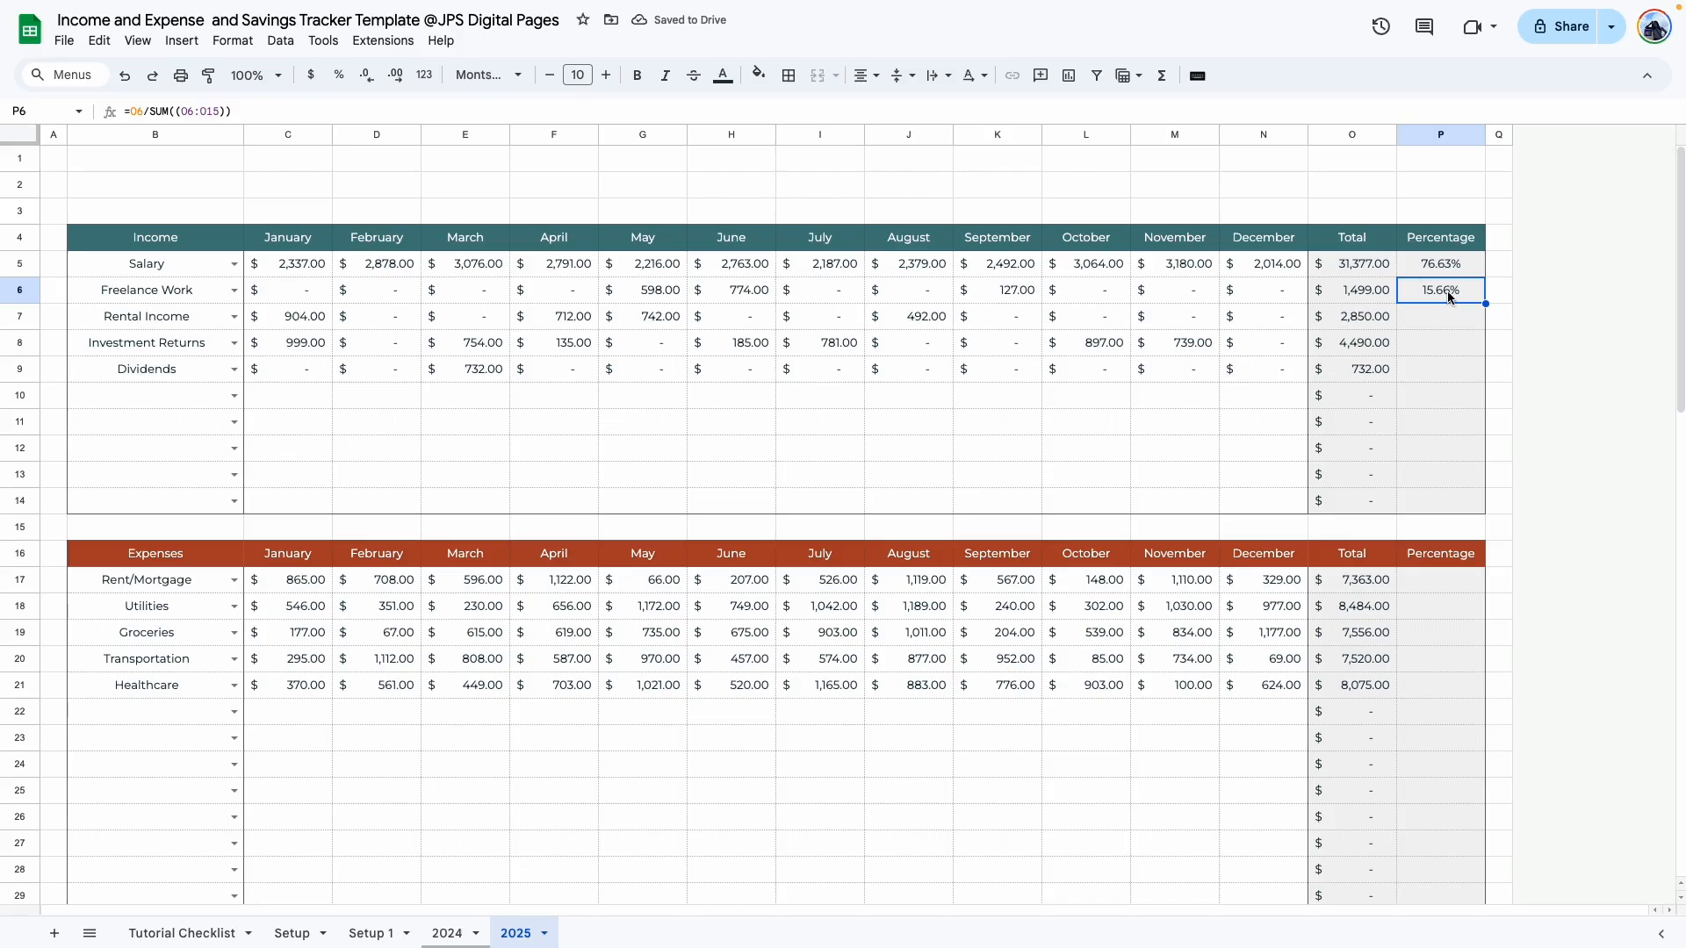
Step: Undo the percentage formula copied into P6 and make the SUM range in P5 absolute as $O$5:$O$14
double_click(1447, 297)
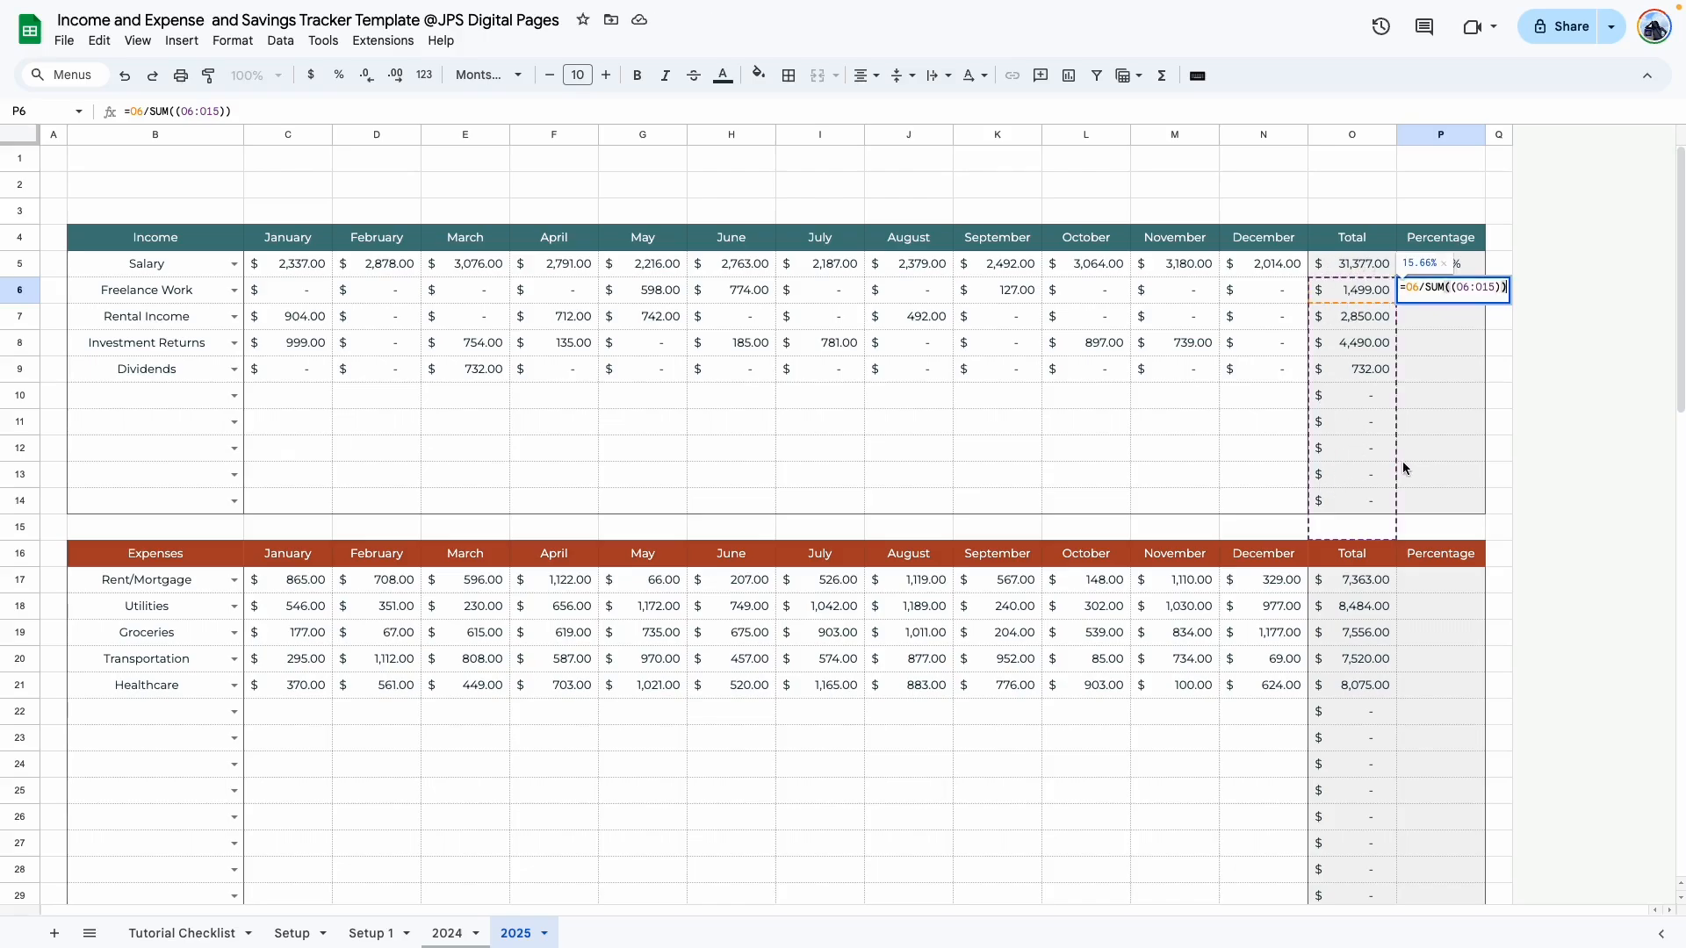
click(1498, 473)
key(super+z)
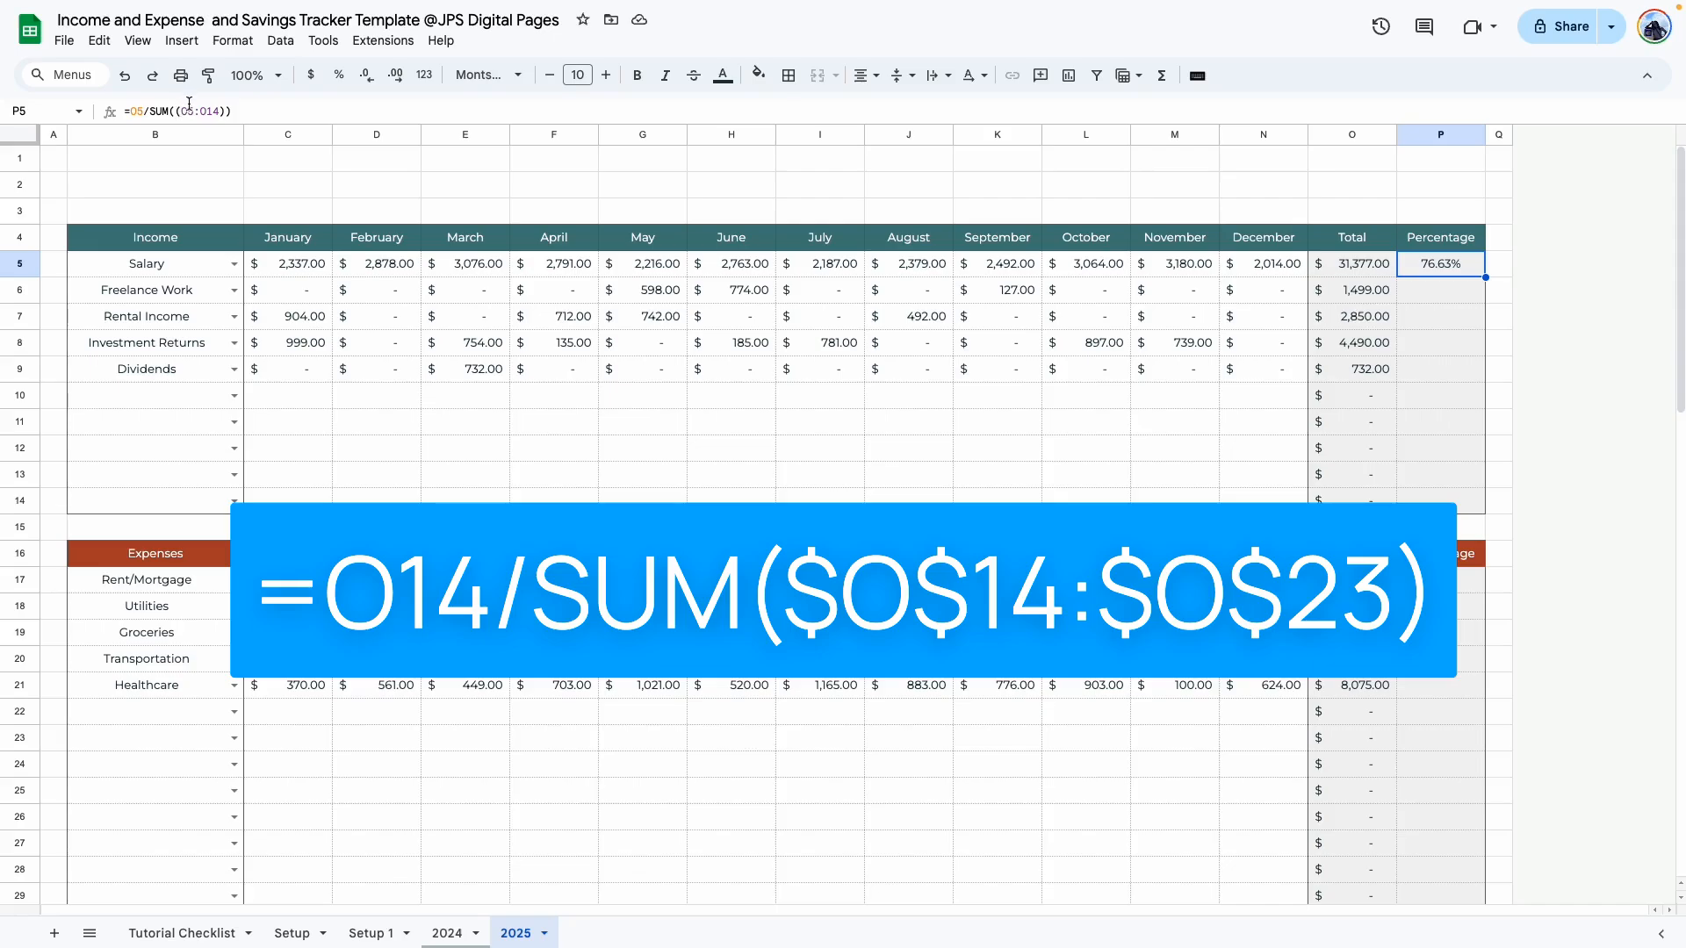
click(199, 107)
key(F4)
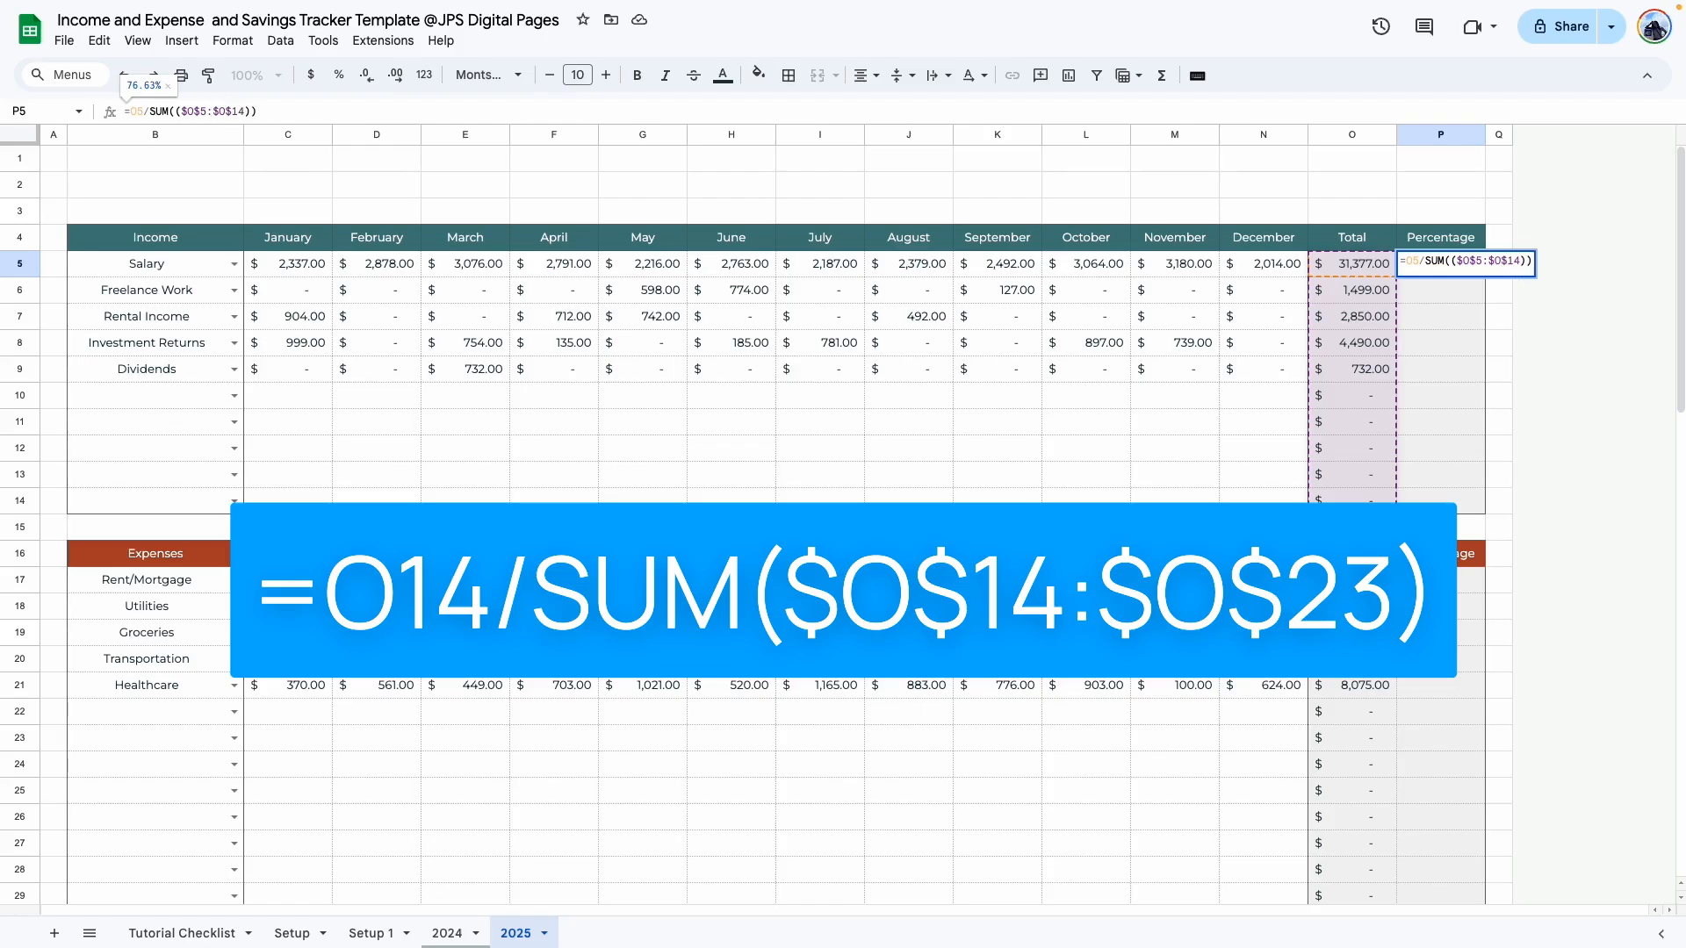
key(Return)
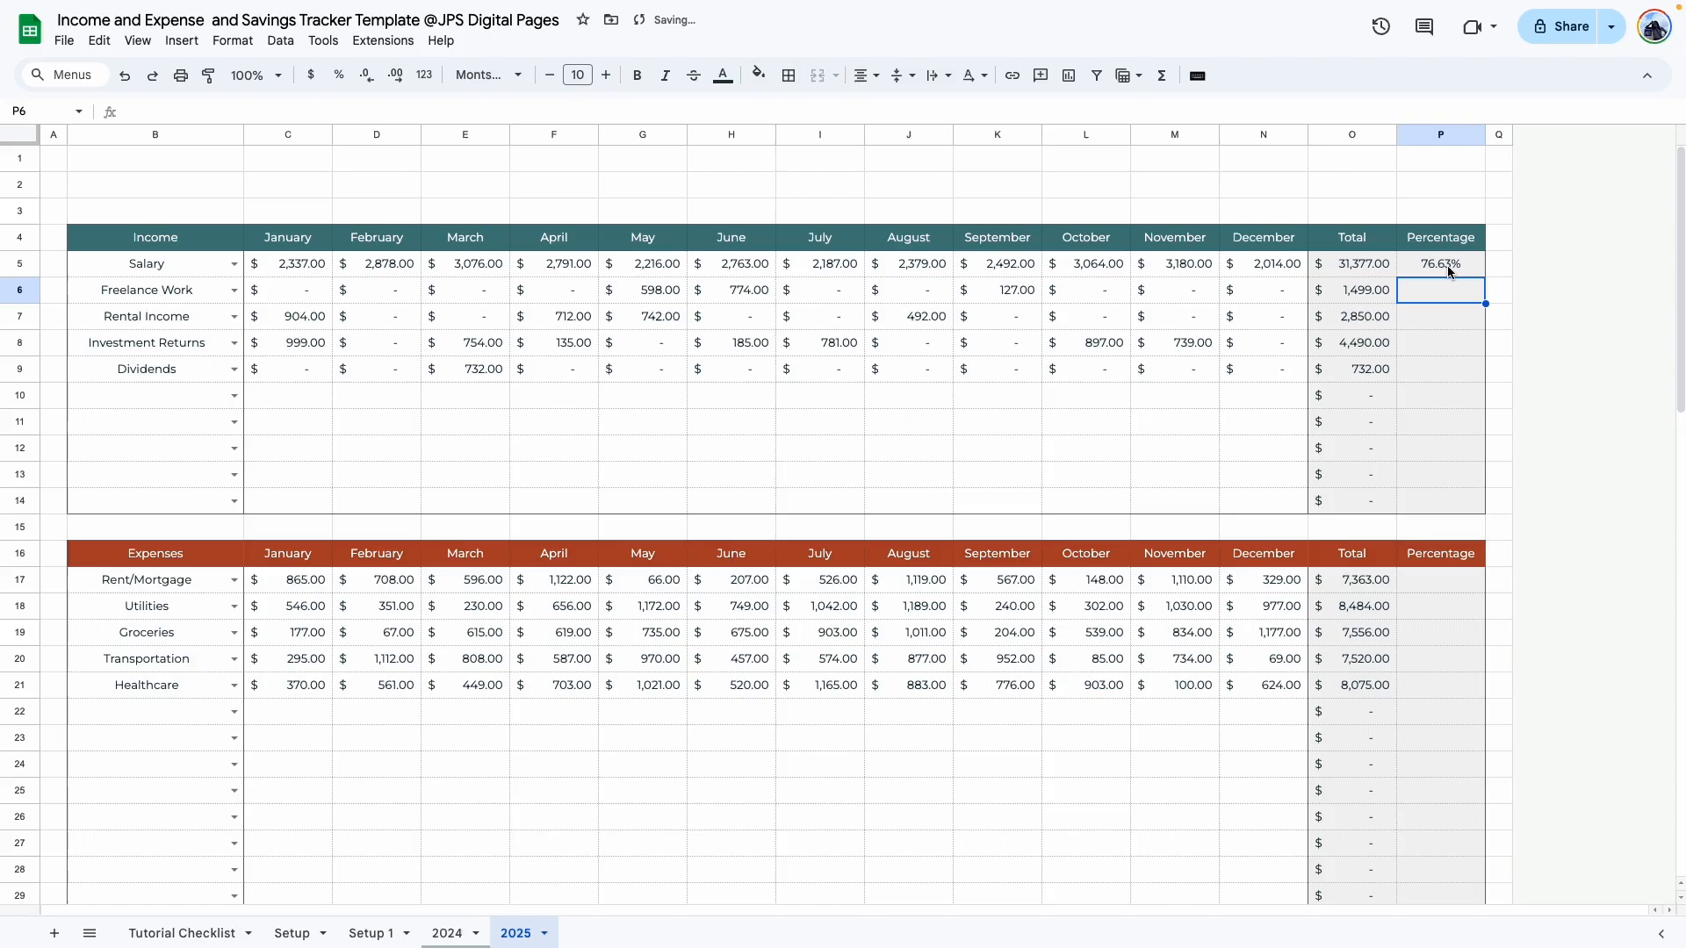
Step: Test P5's formula by filling it down to P9 and inspecting P6's references, and clear P6:P9
click(1447, 266)
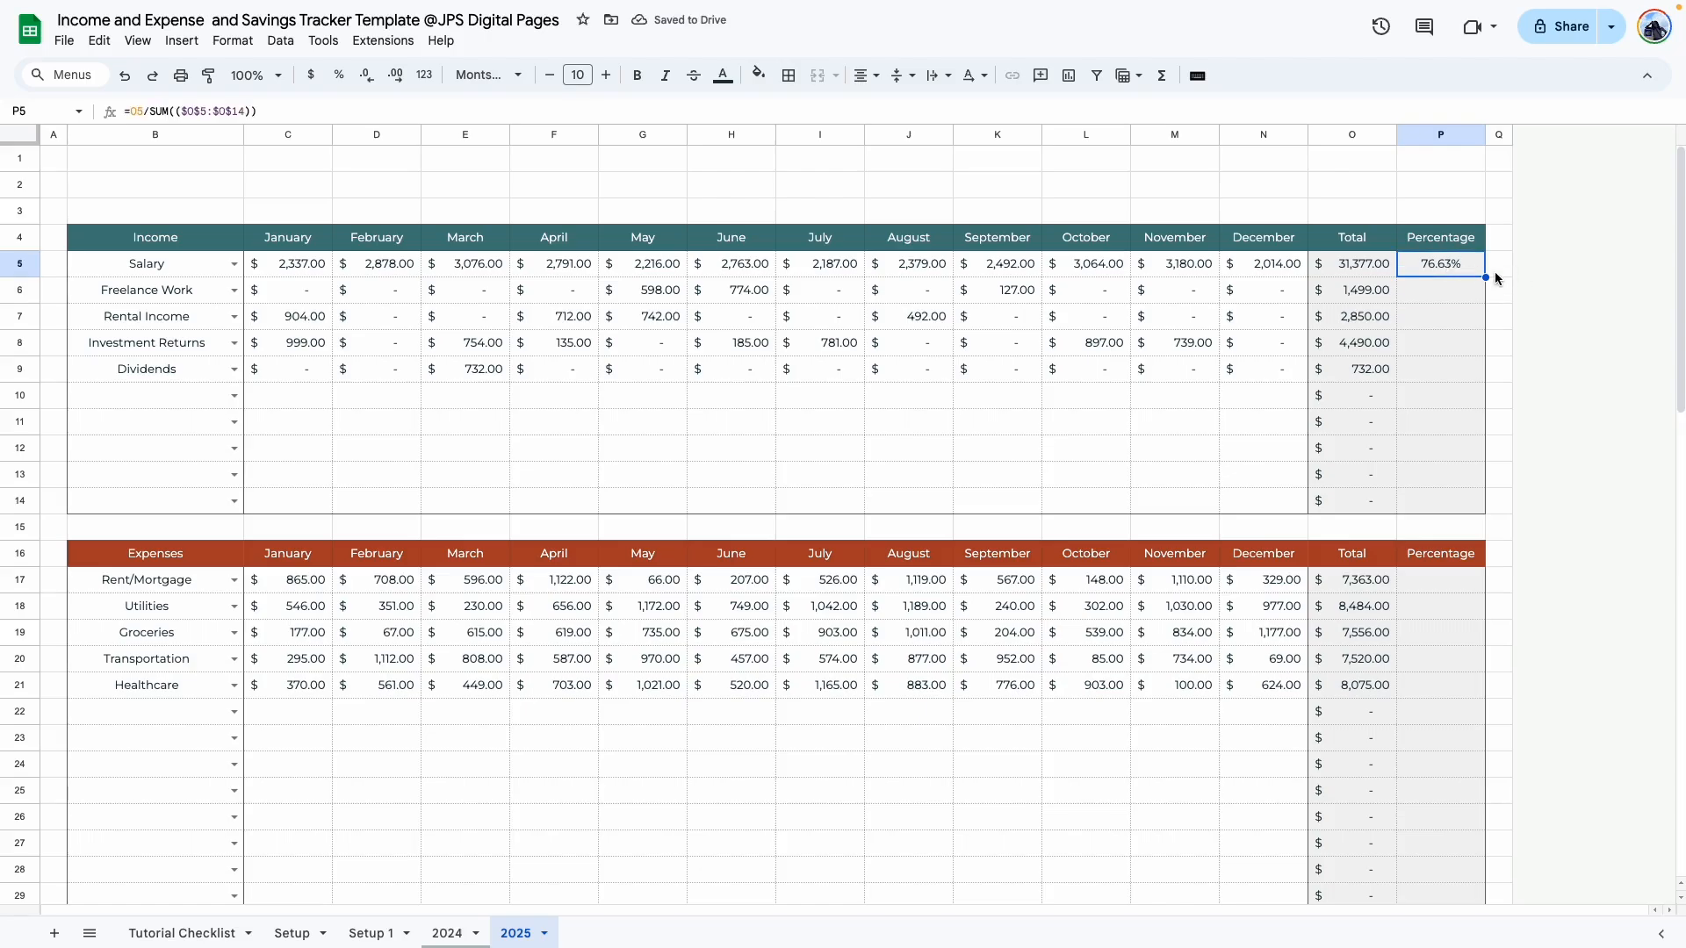
drag(1485, 277, 1482, 369)
click(1449, 297)
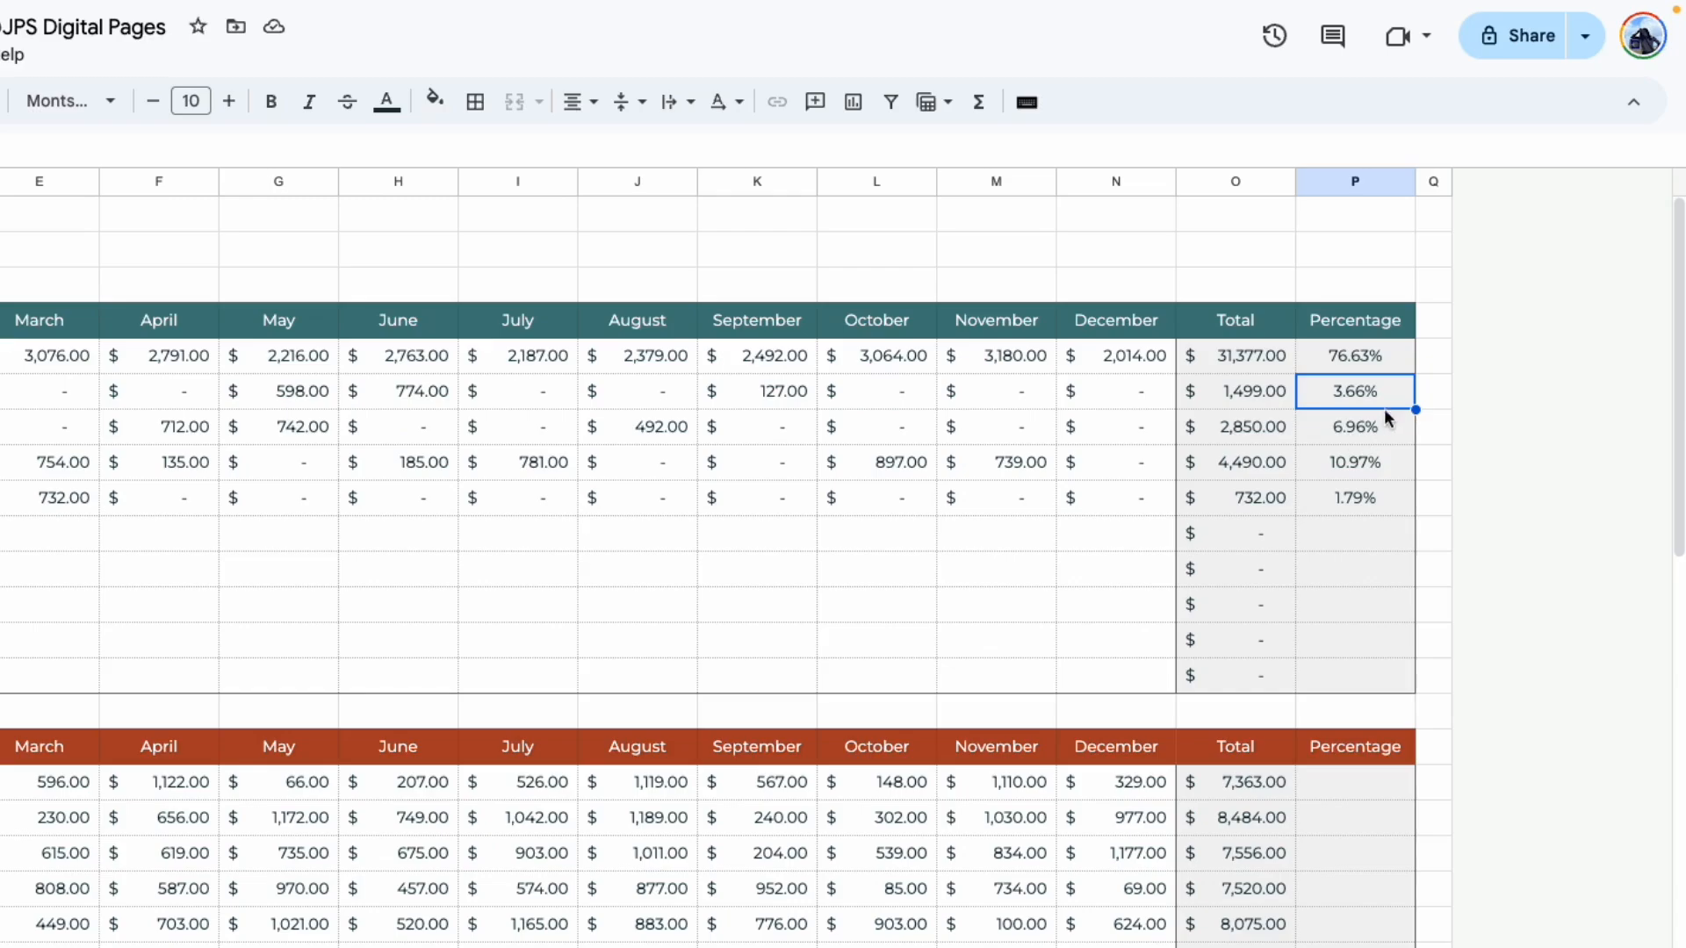
double_click(1378, 402)
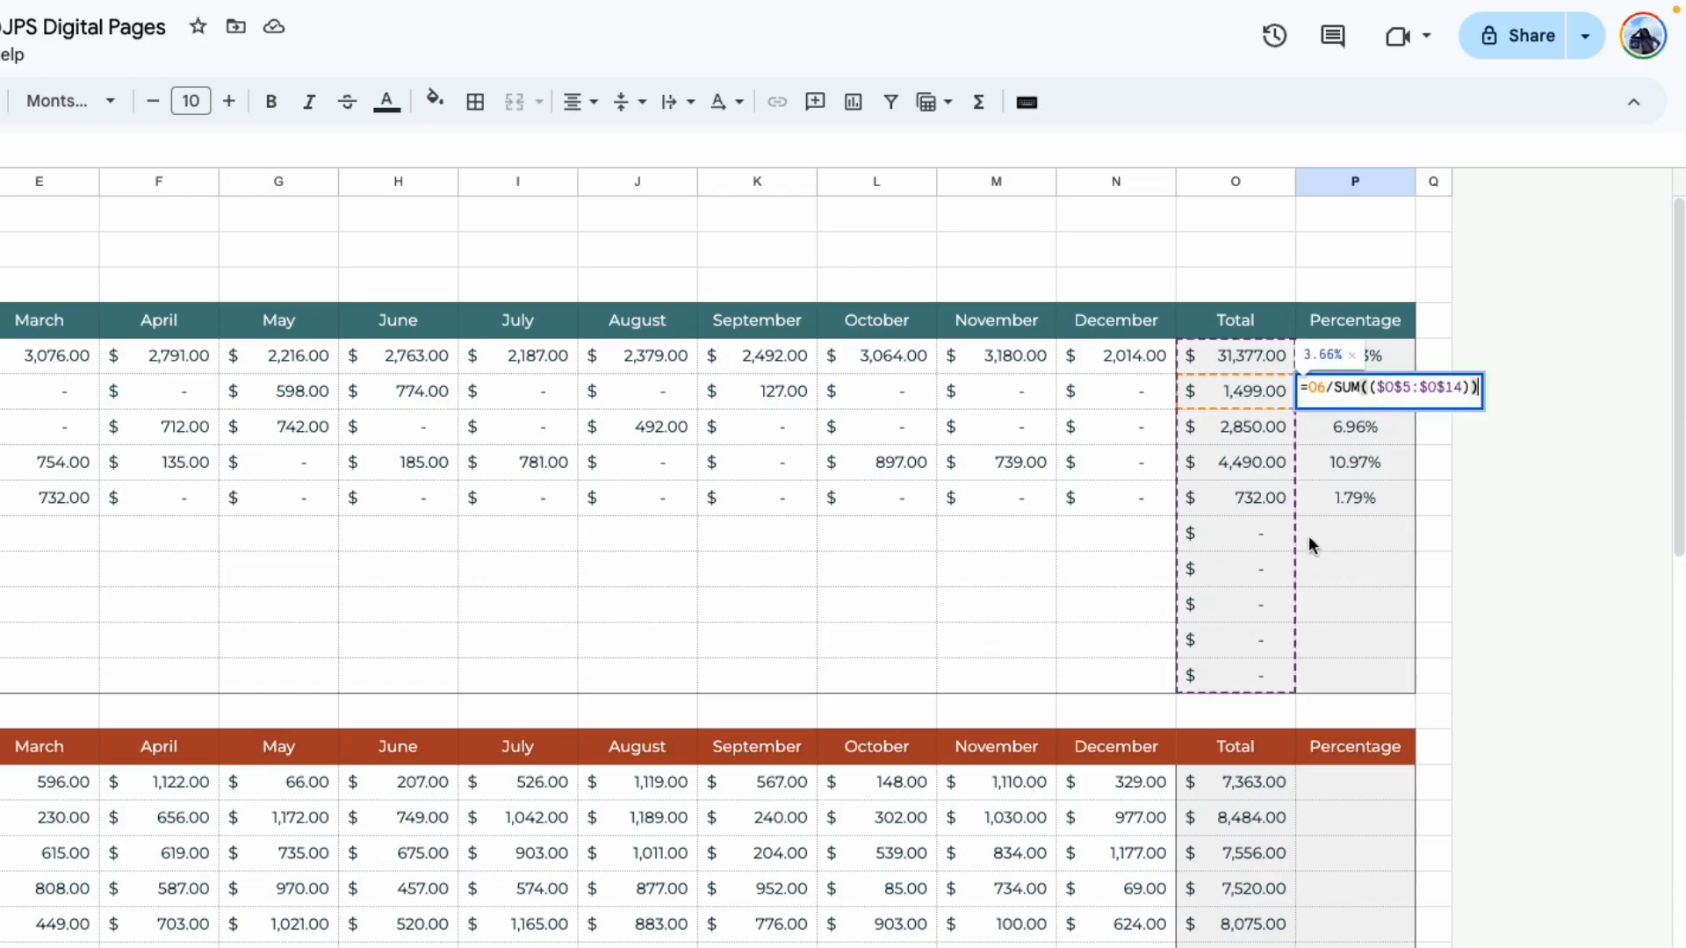
click(1384, 616)
drag(1373, 489, 1361, 398)
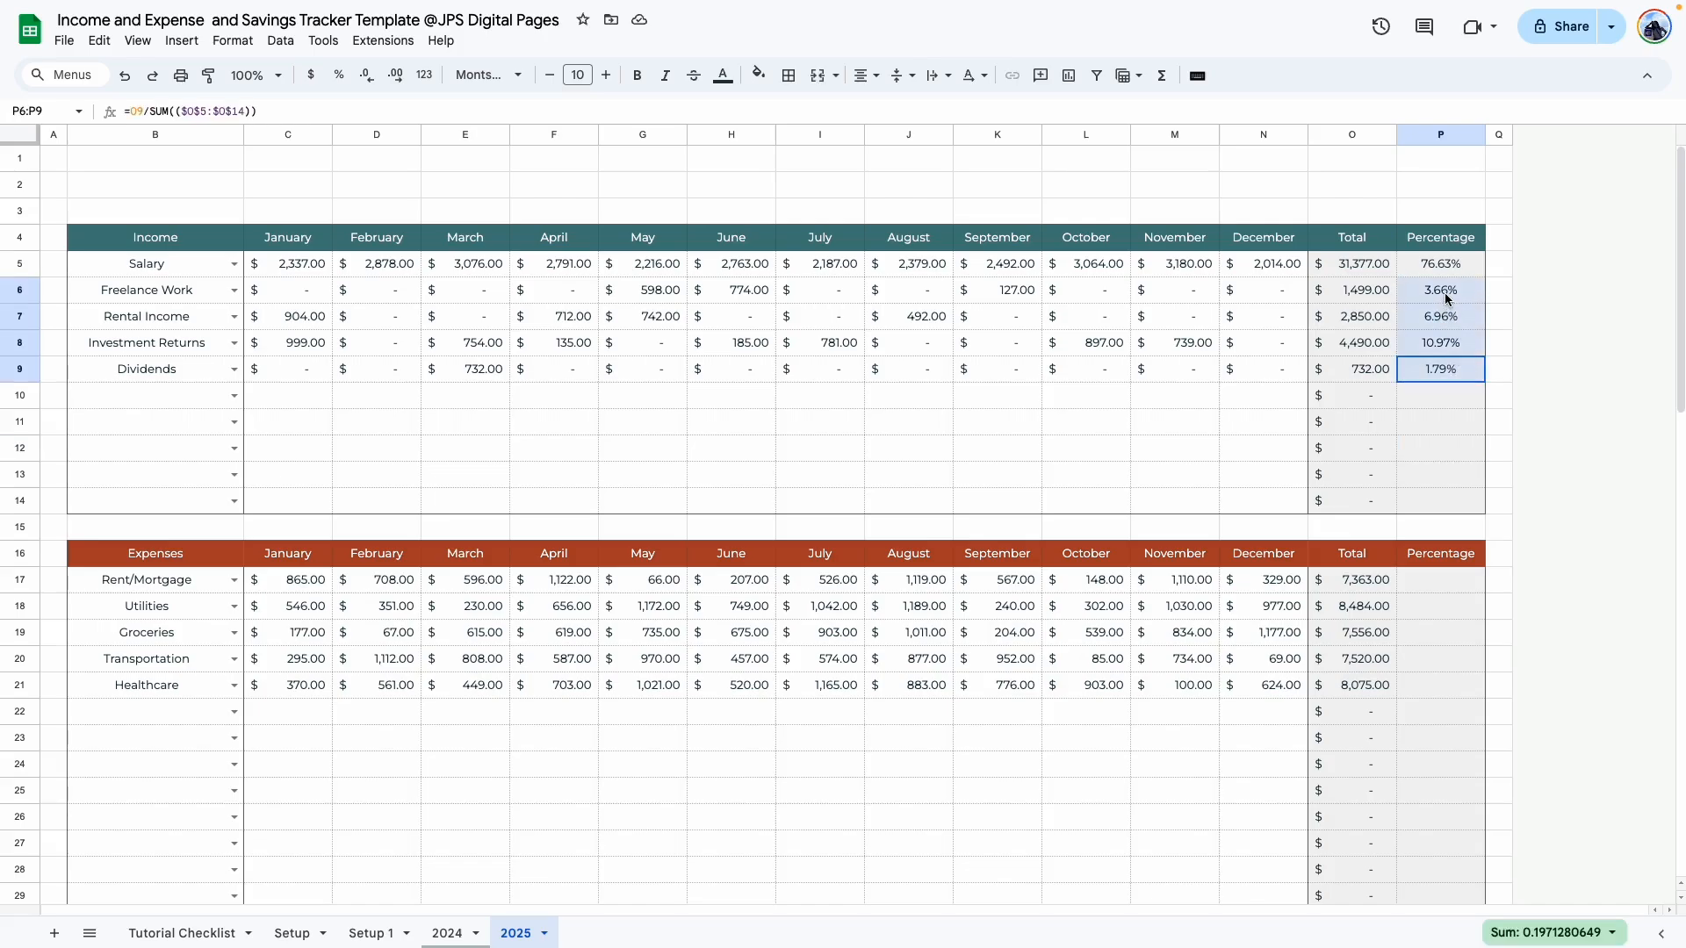
key(Delete)
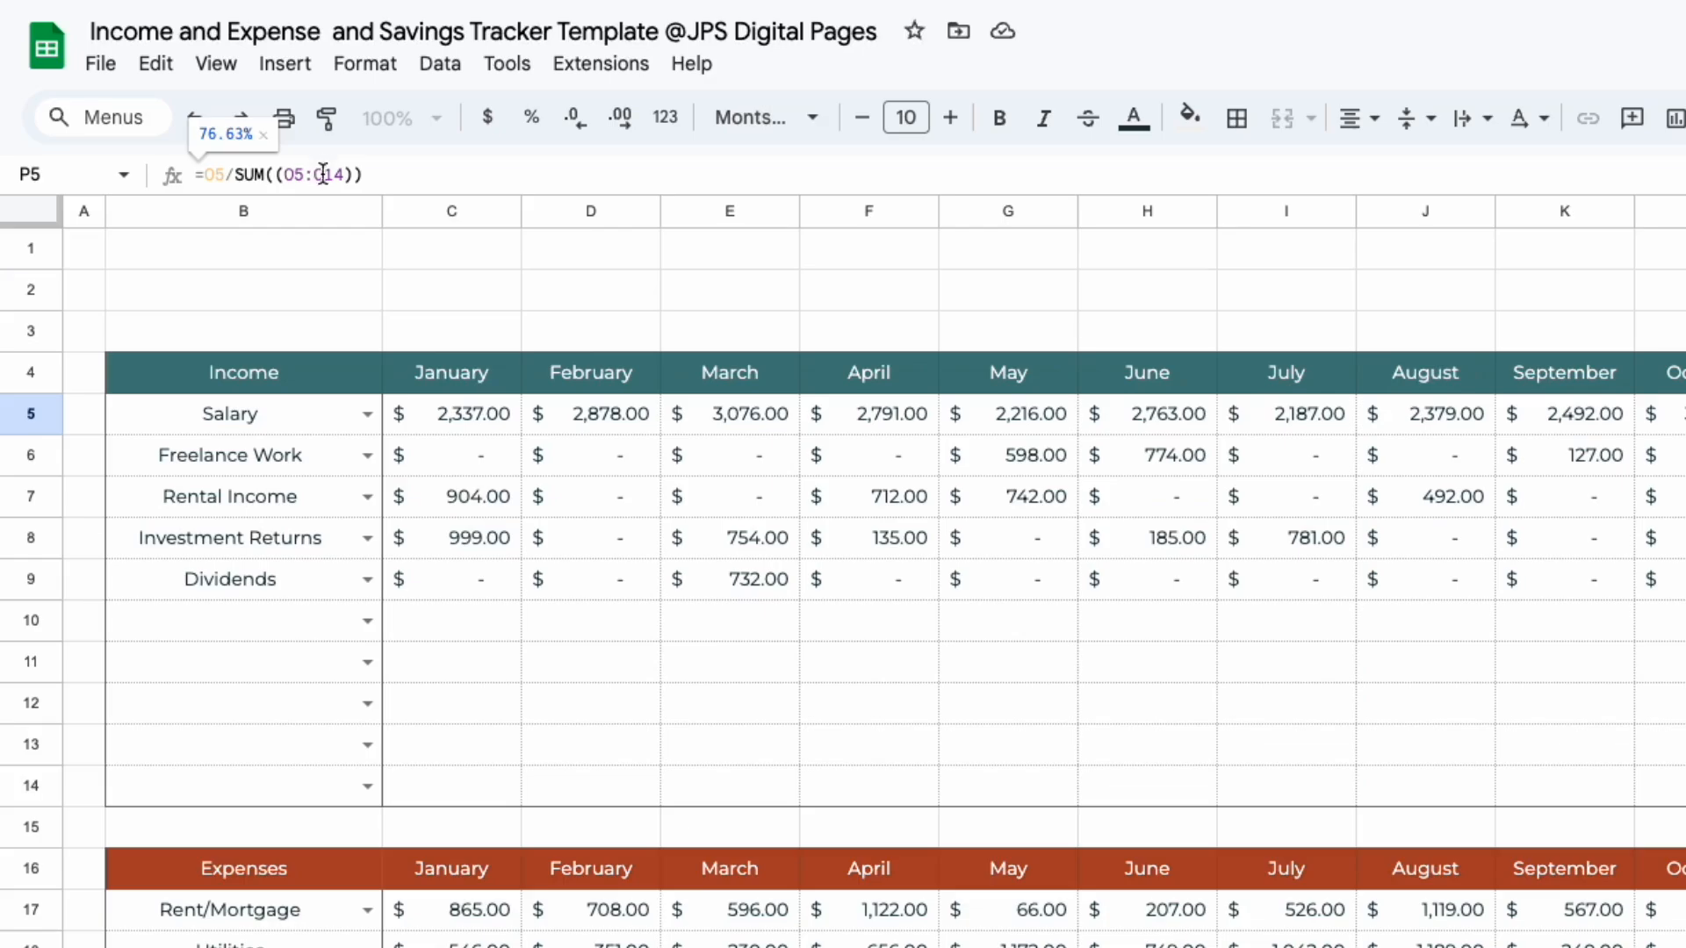
Step: Make the SUM range in P5 absolute as $O$5:$O$14 and fill the formula down through P14
key(F4)
key(Return)
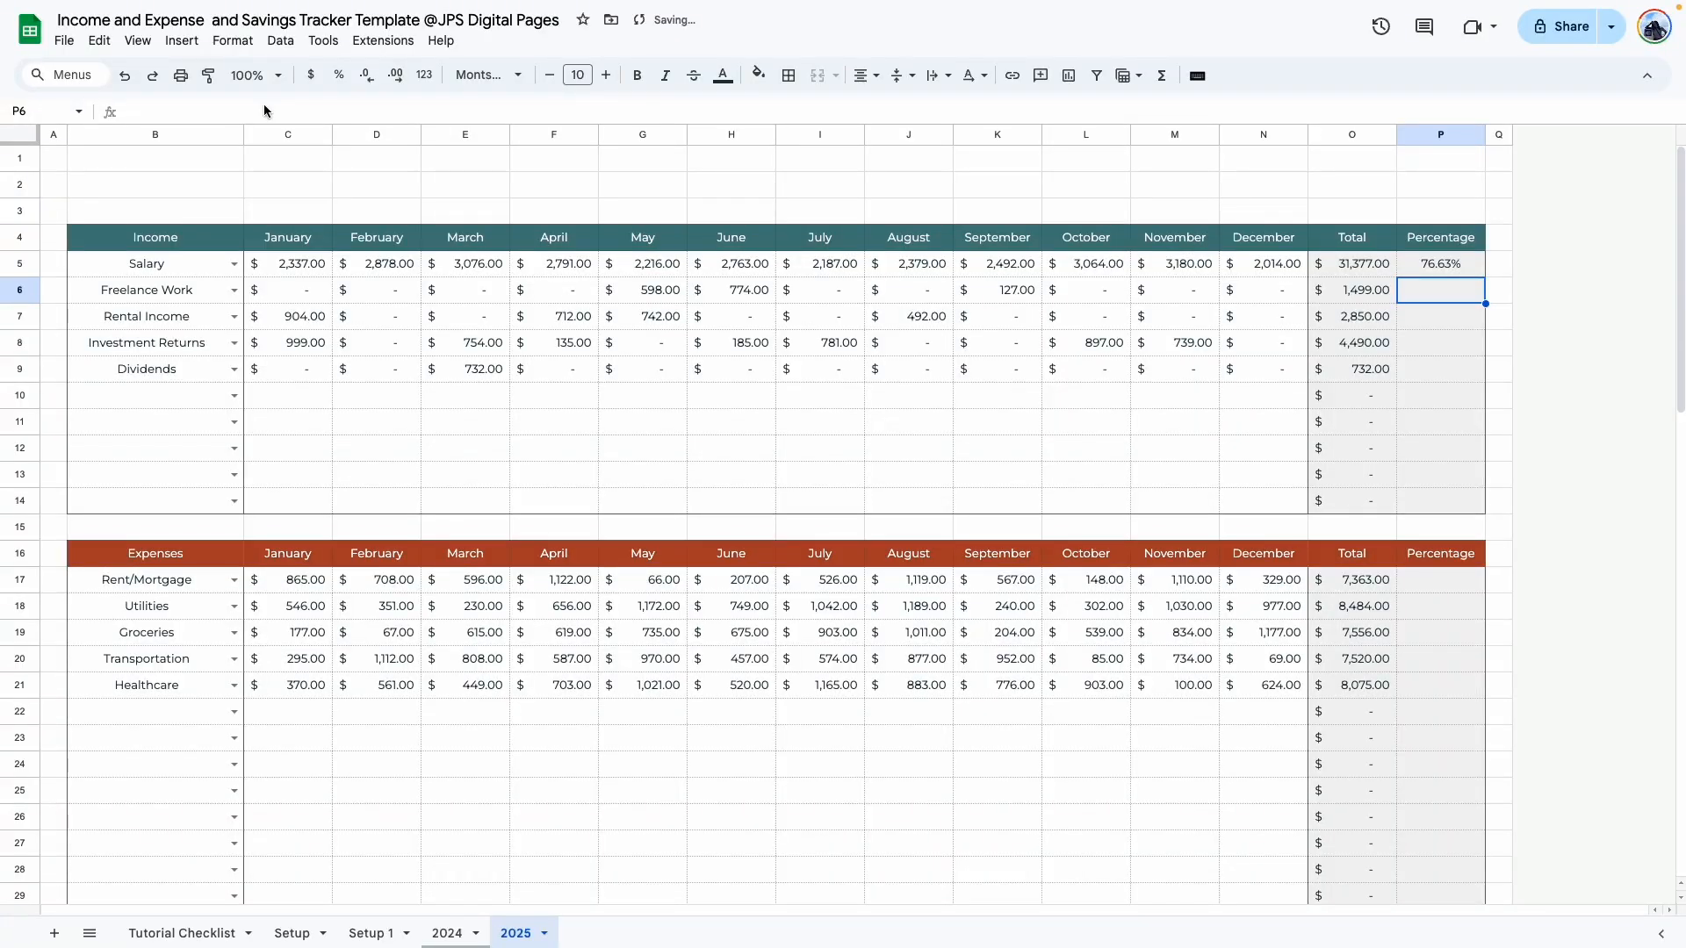
key(Up)
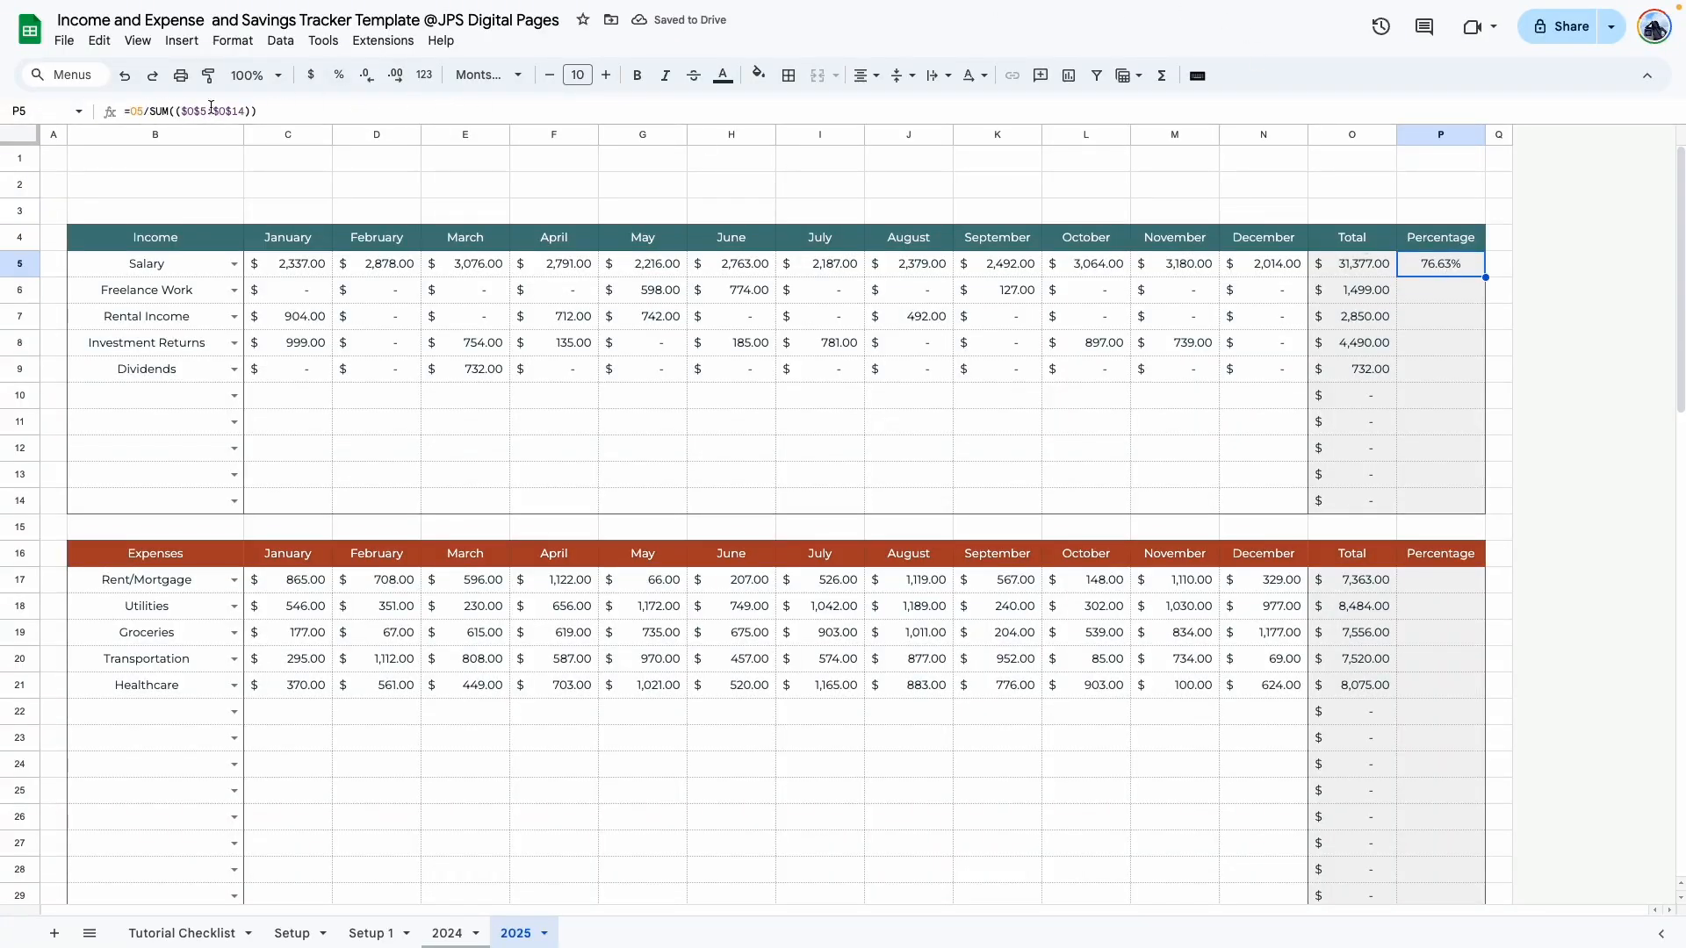
drag(1485, 276, 1477, 499)
Step: Add a bottom border to P15, beneath the Income table's Percentage column
click(1229, 456)
click(1437, 527)
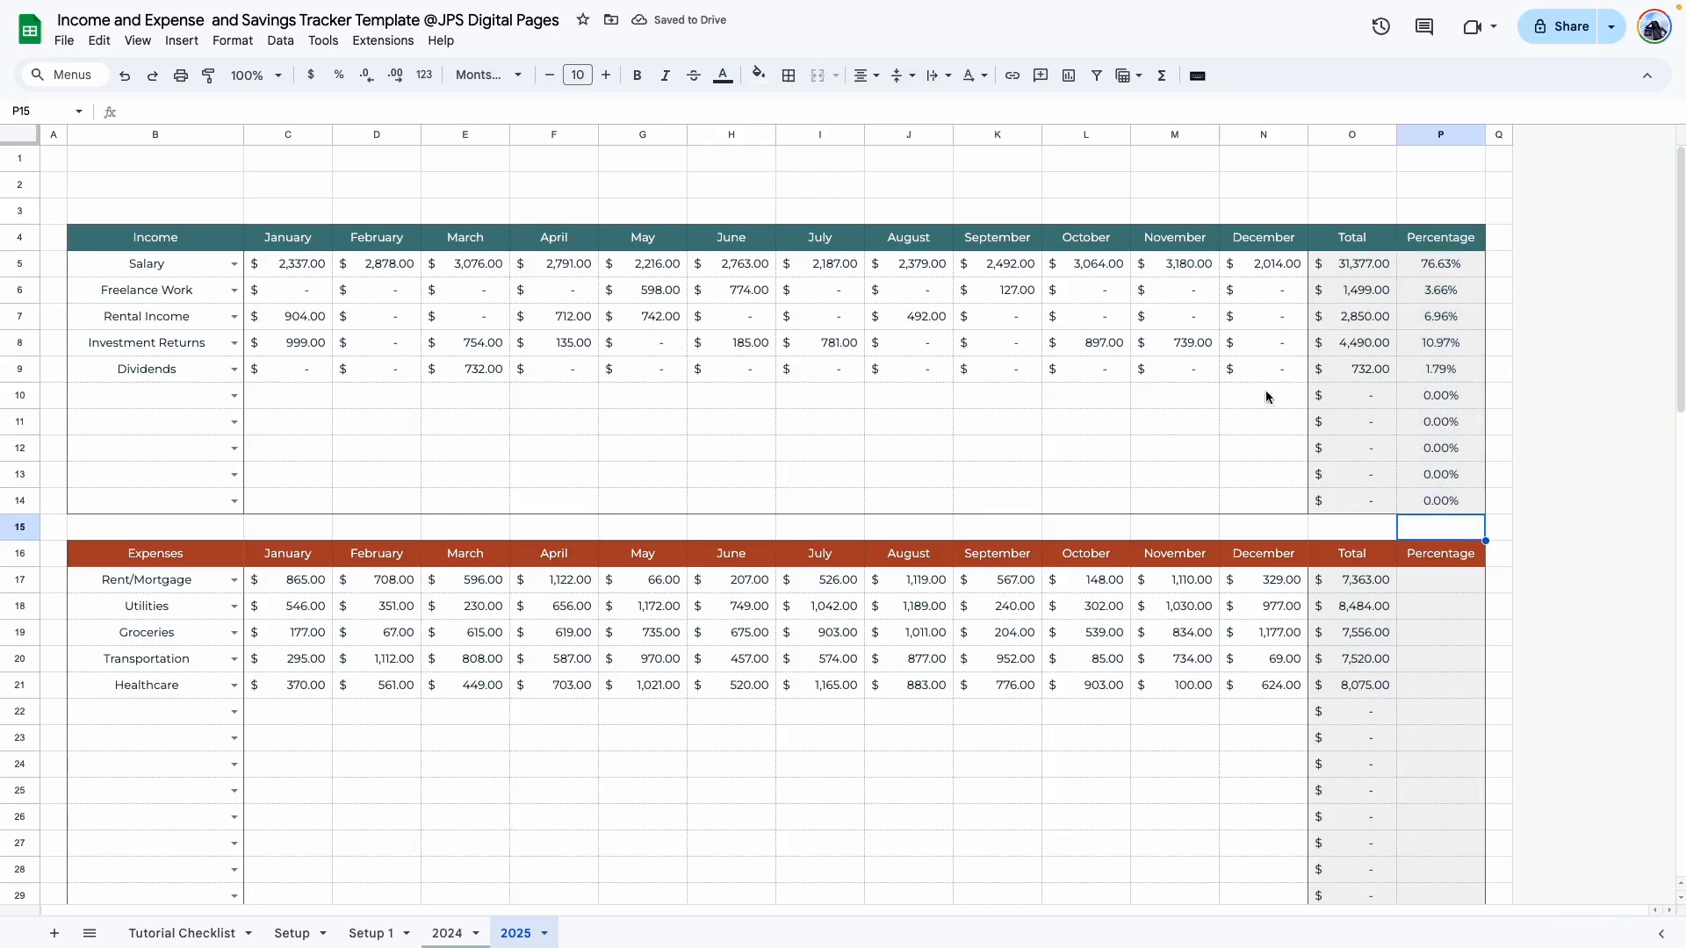
click(789, 76)
click(887, 142)
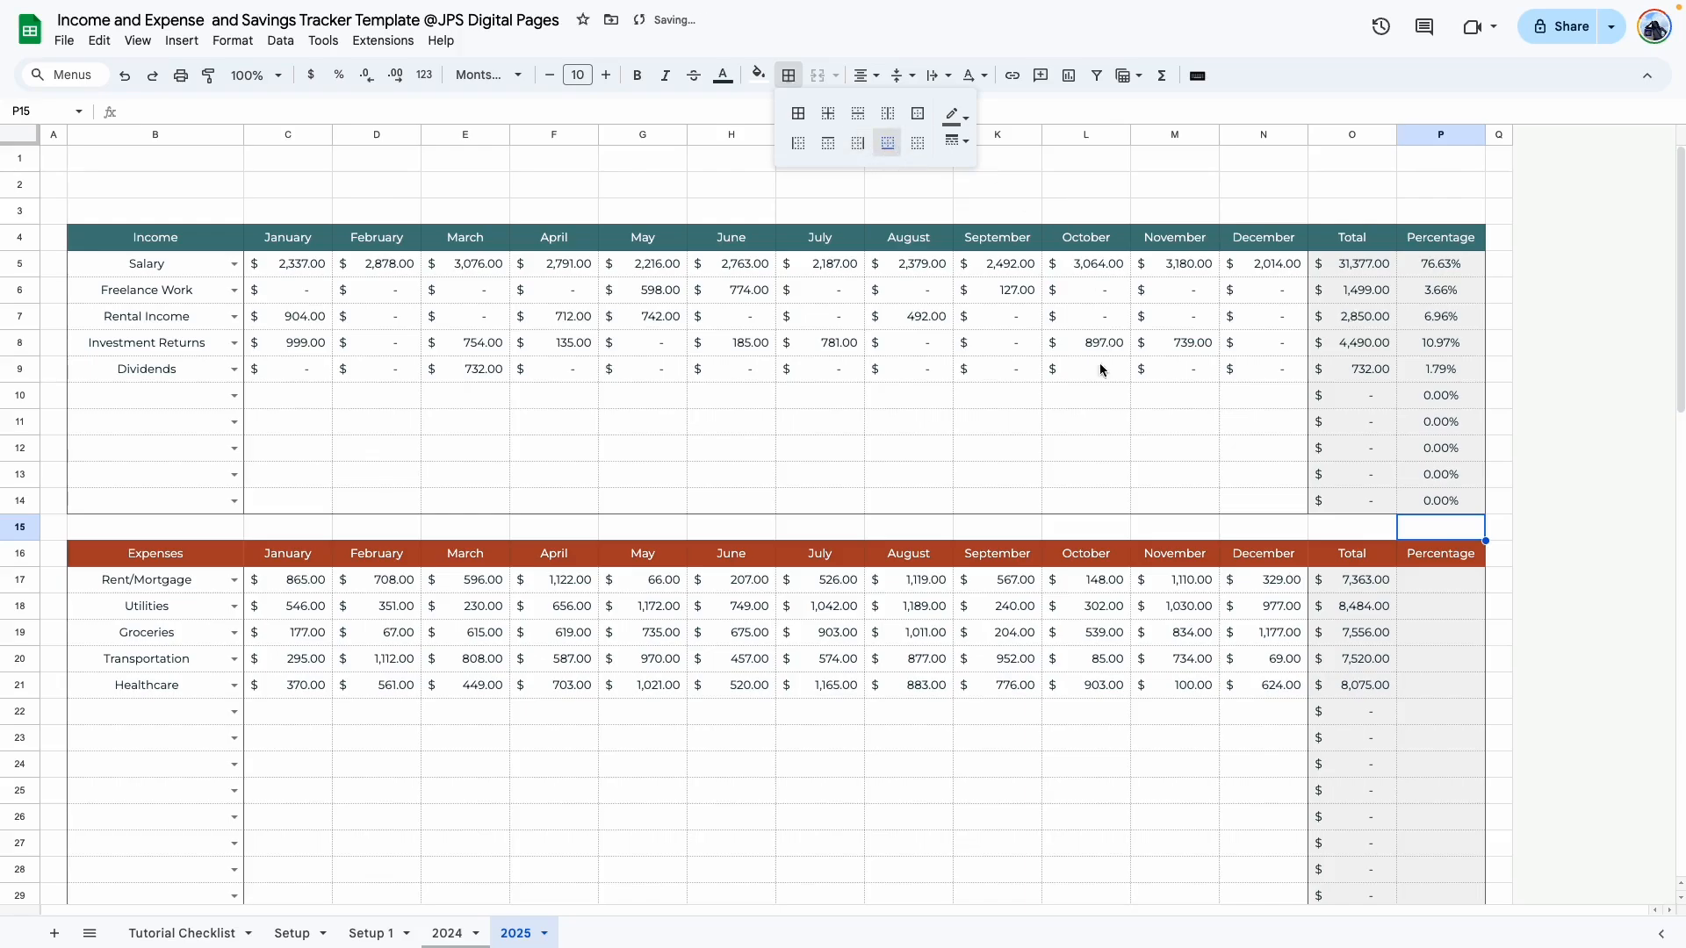
Step: Reduce the Income percentages in P5:P14 to one decimal place
drag(1440, 263, 1440, 500)
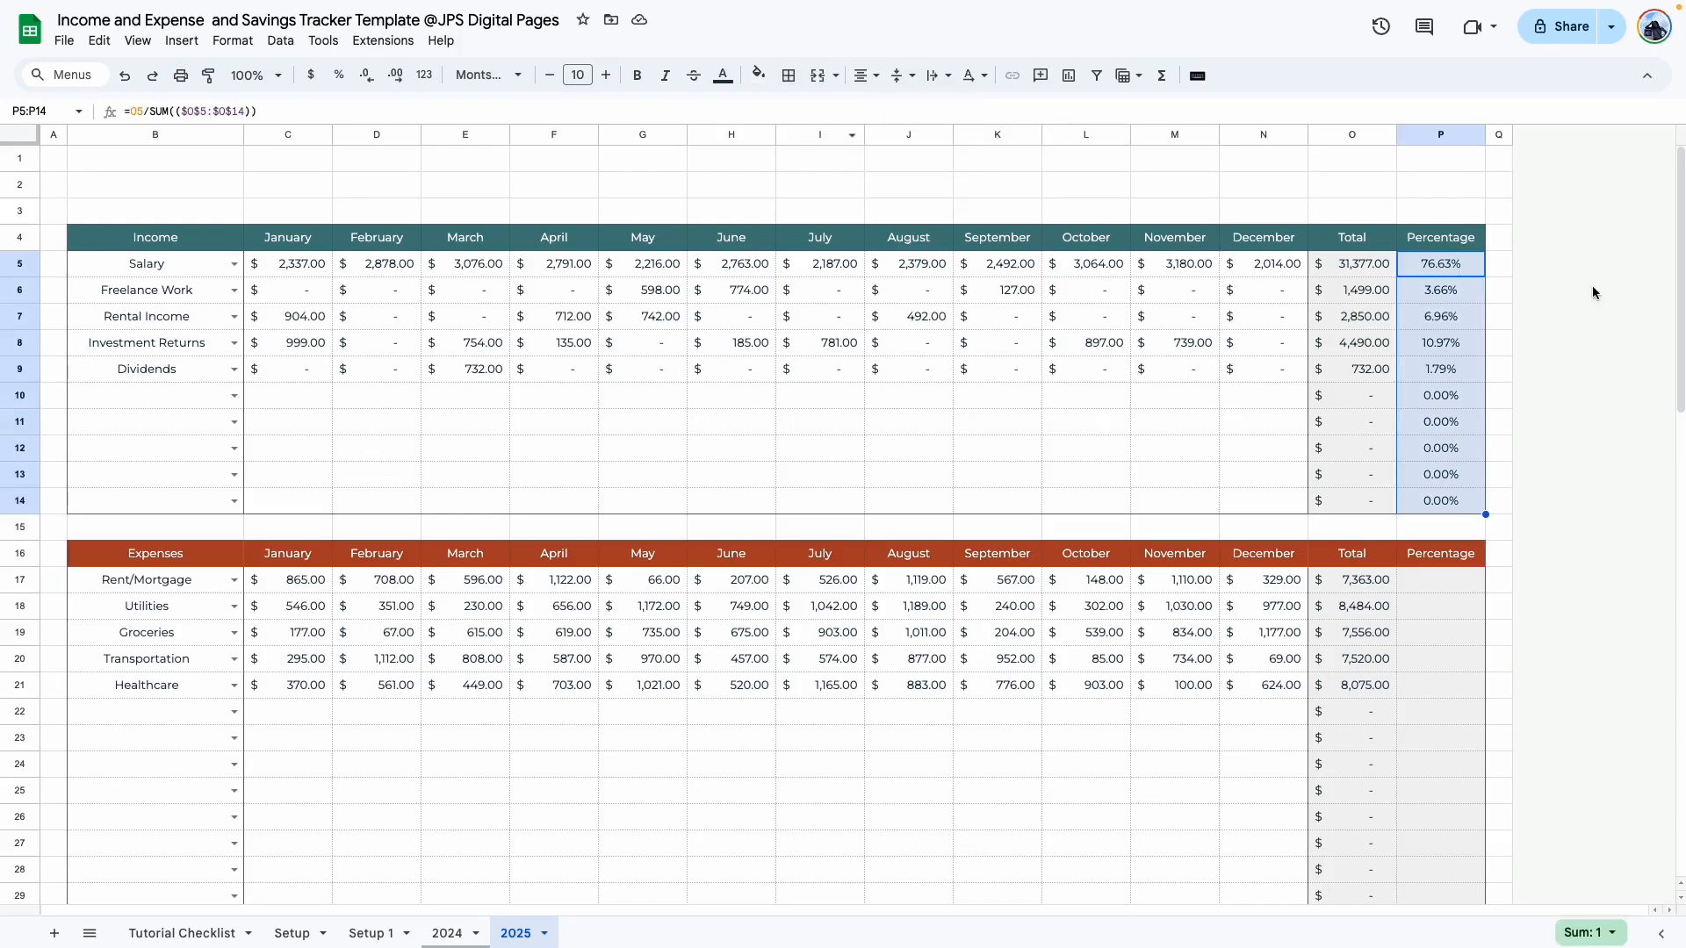
click(368, 77)
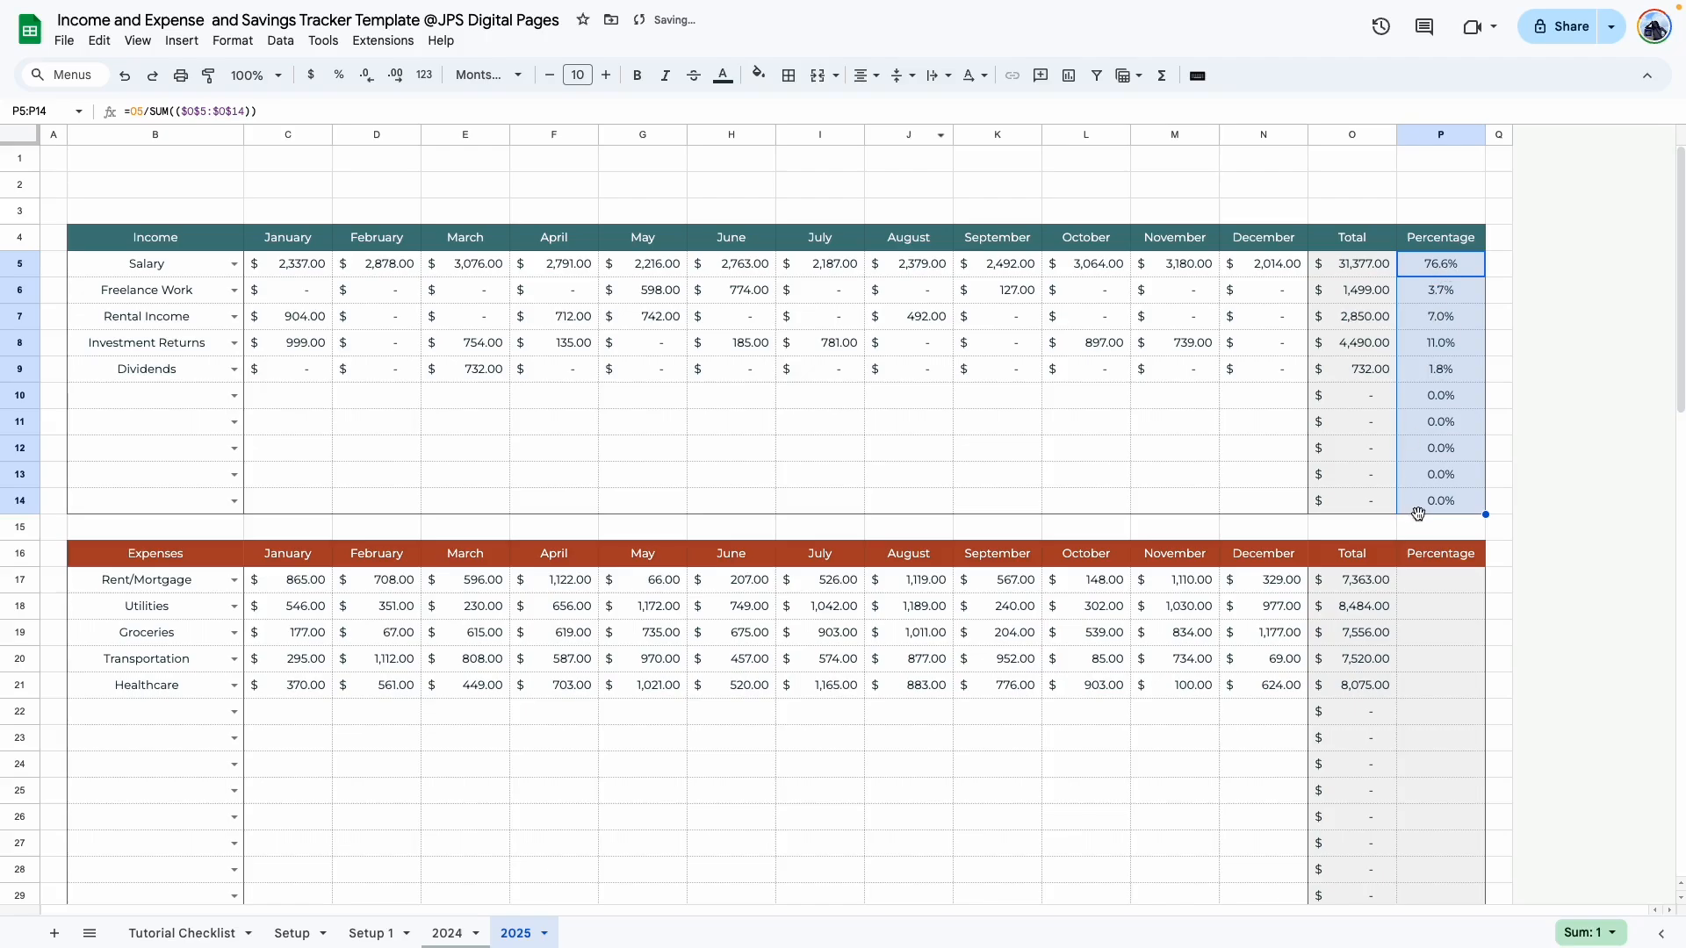
drag(1093, 448, 1110, 462)
Step: Mark Add formulas as done on the Tutorial Checklist sheet and go over the annual summary items
scroll(1317, 395, down, 2)
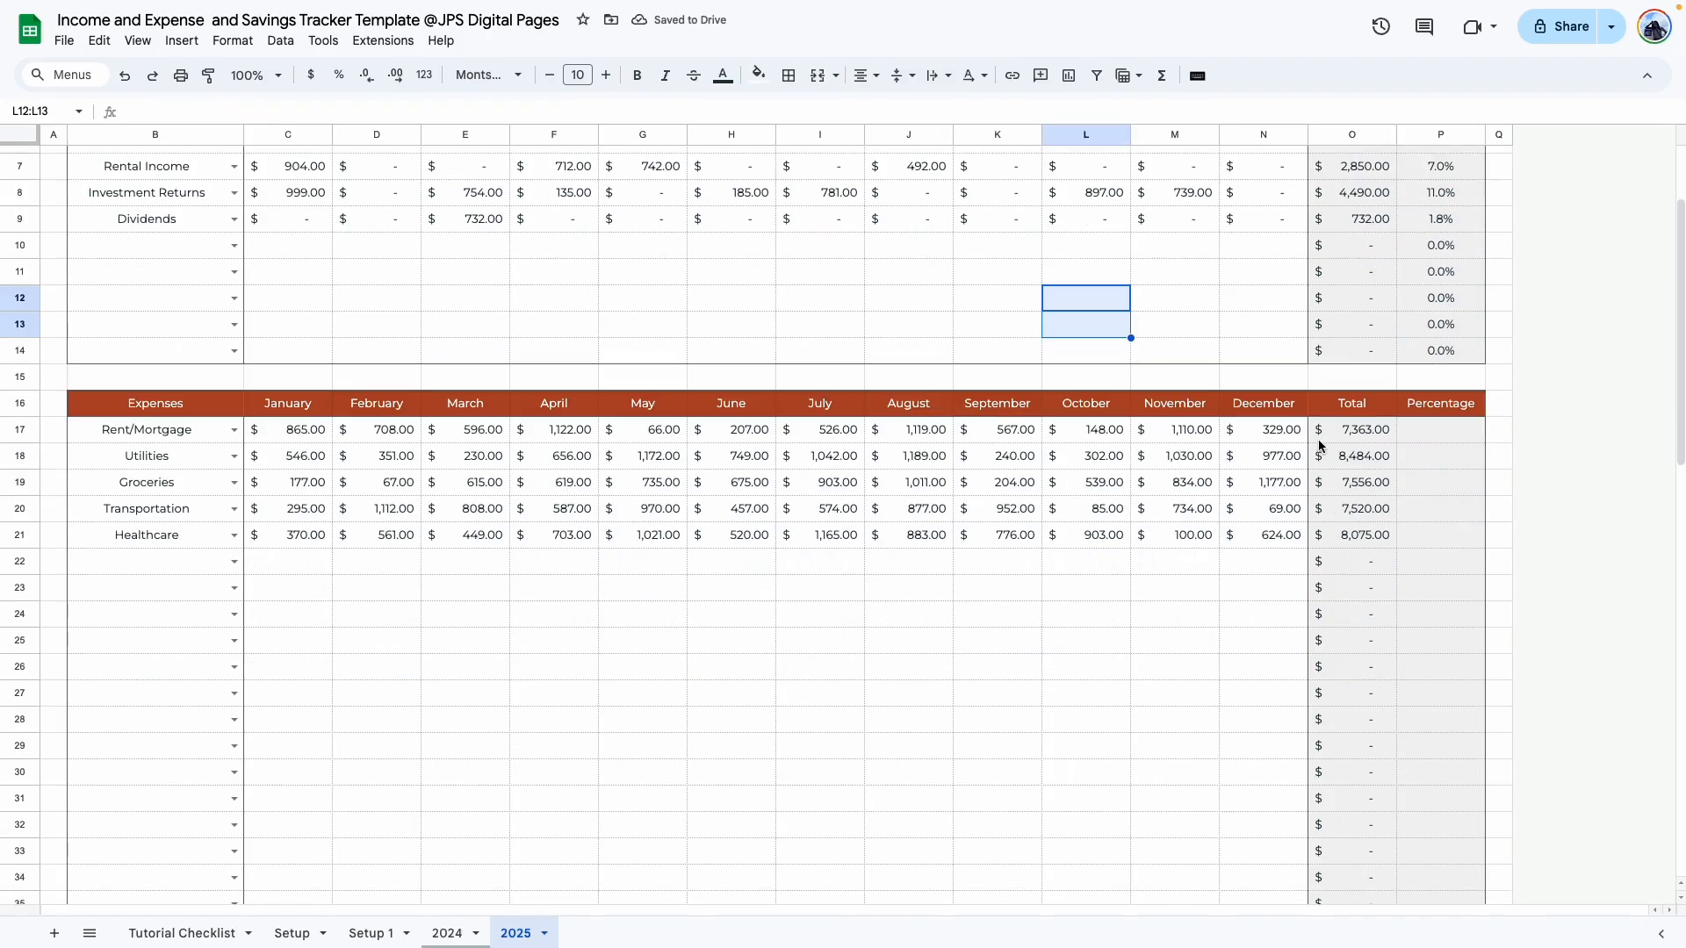
scroll(1319, 446, down, 8)
scroll(1315, 417, up, 7)
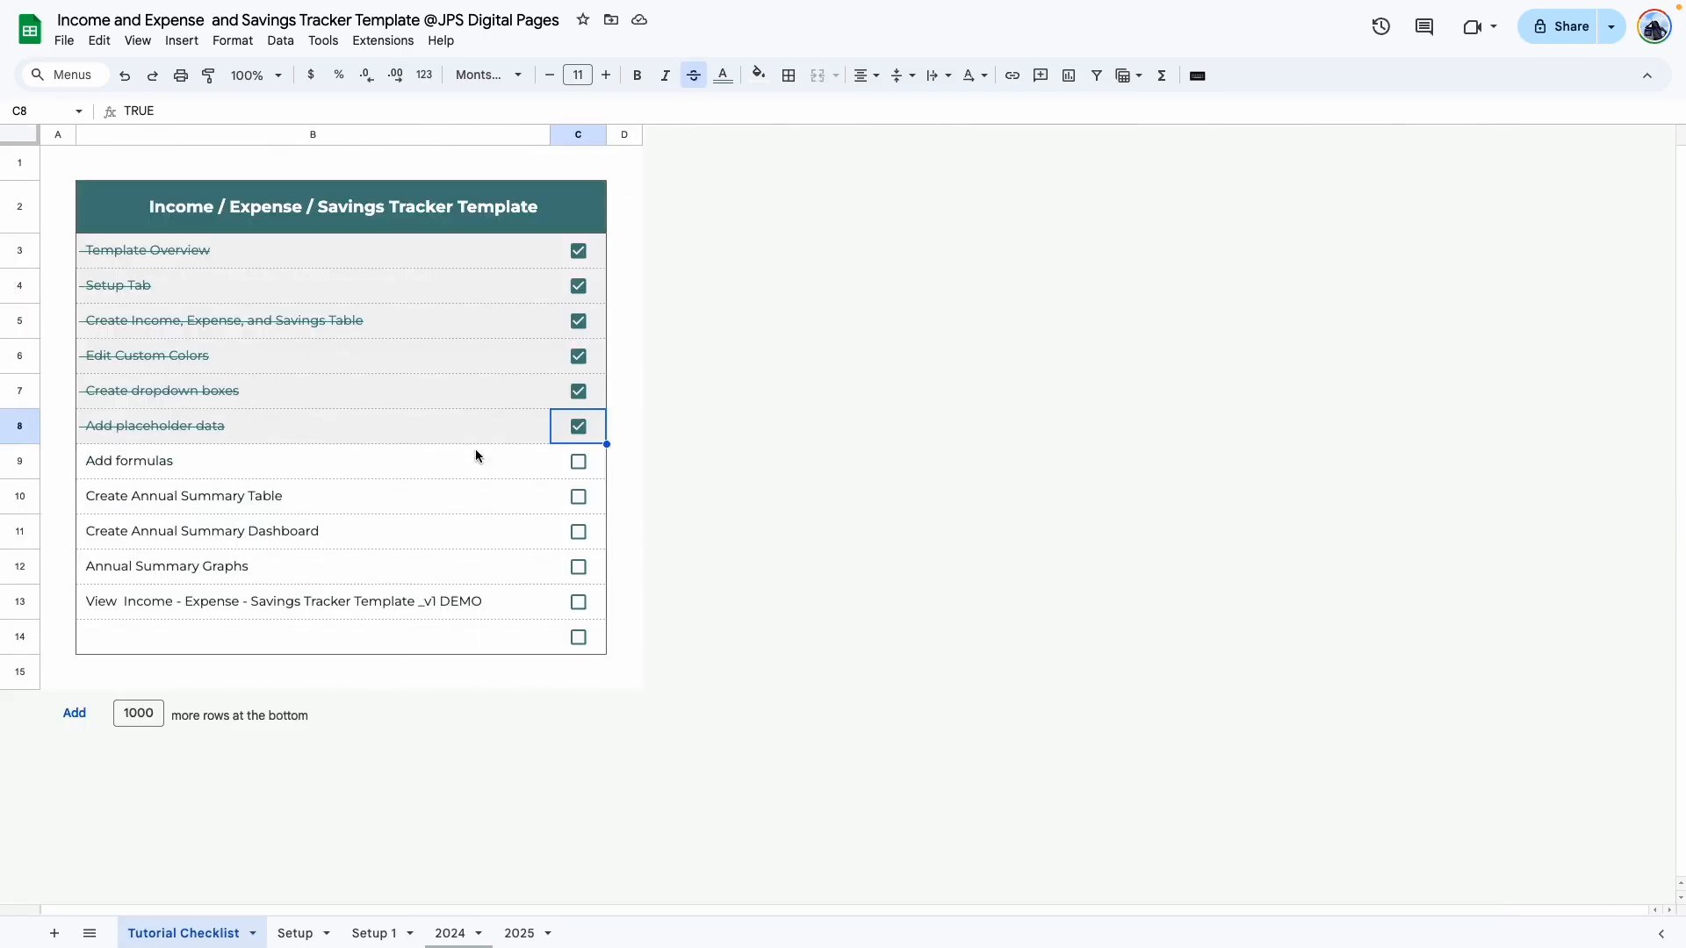
click(578, 461)
drag(82, 497, 595, 497)
click(285, 539)
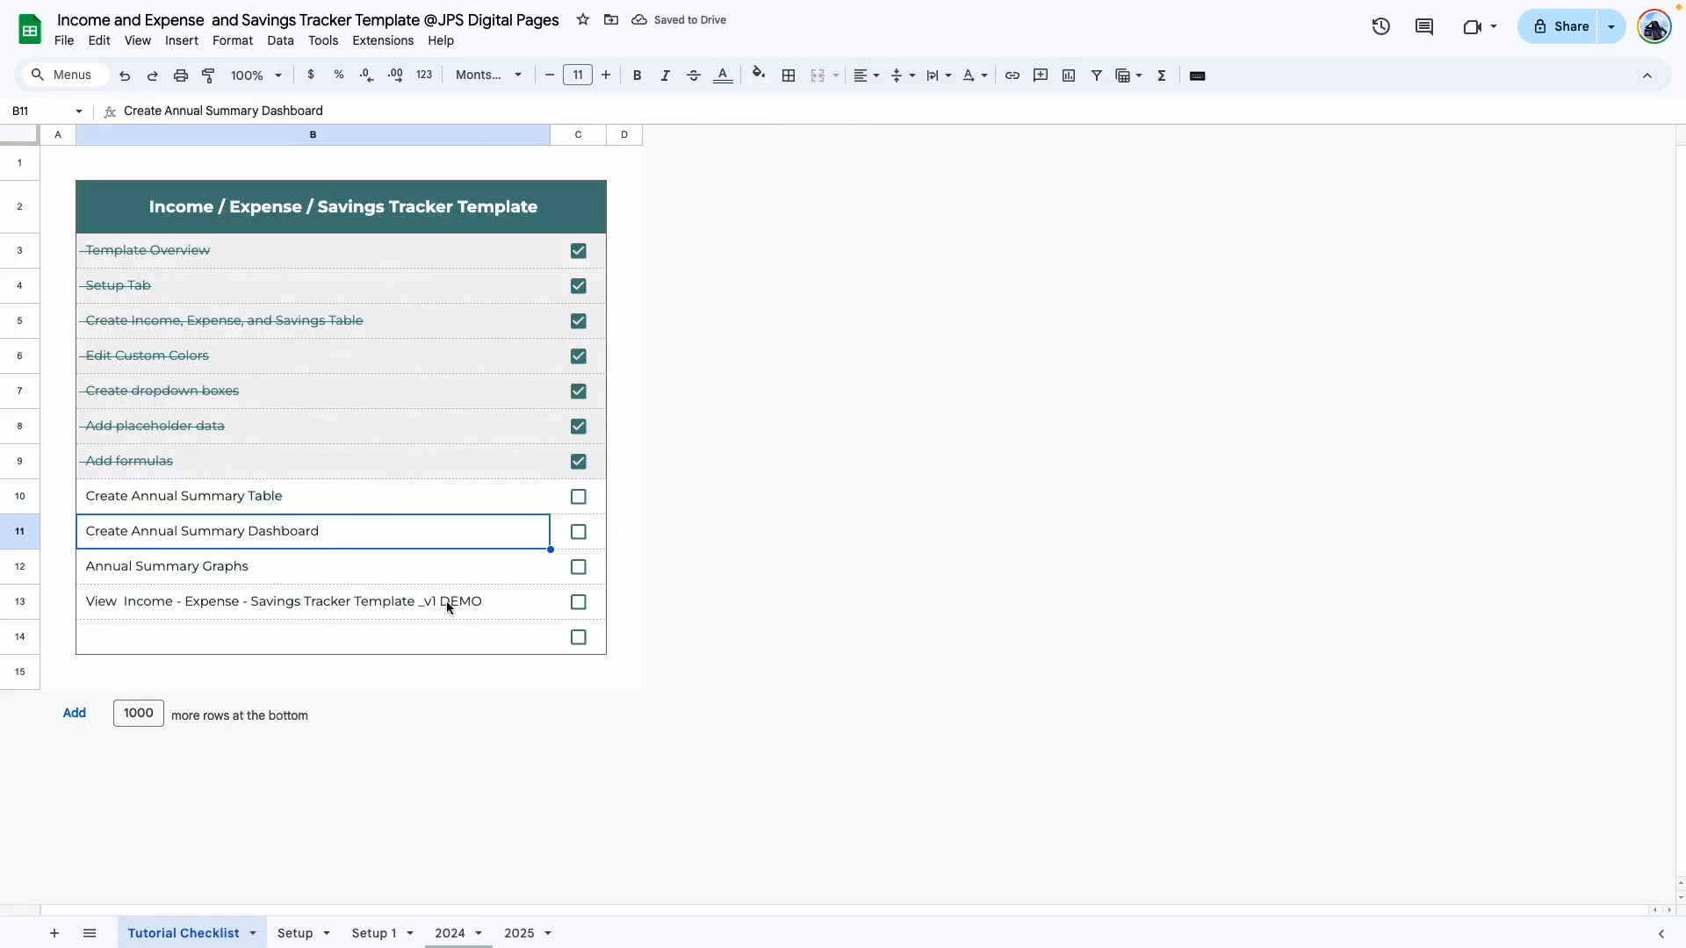
Step: Refer to the 2024 sheet, and on the 2025 sheet border B4:P7, outlining its header row, label column and total columns
click(450, 934)
drag(136, 309, 1300, 367)
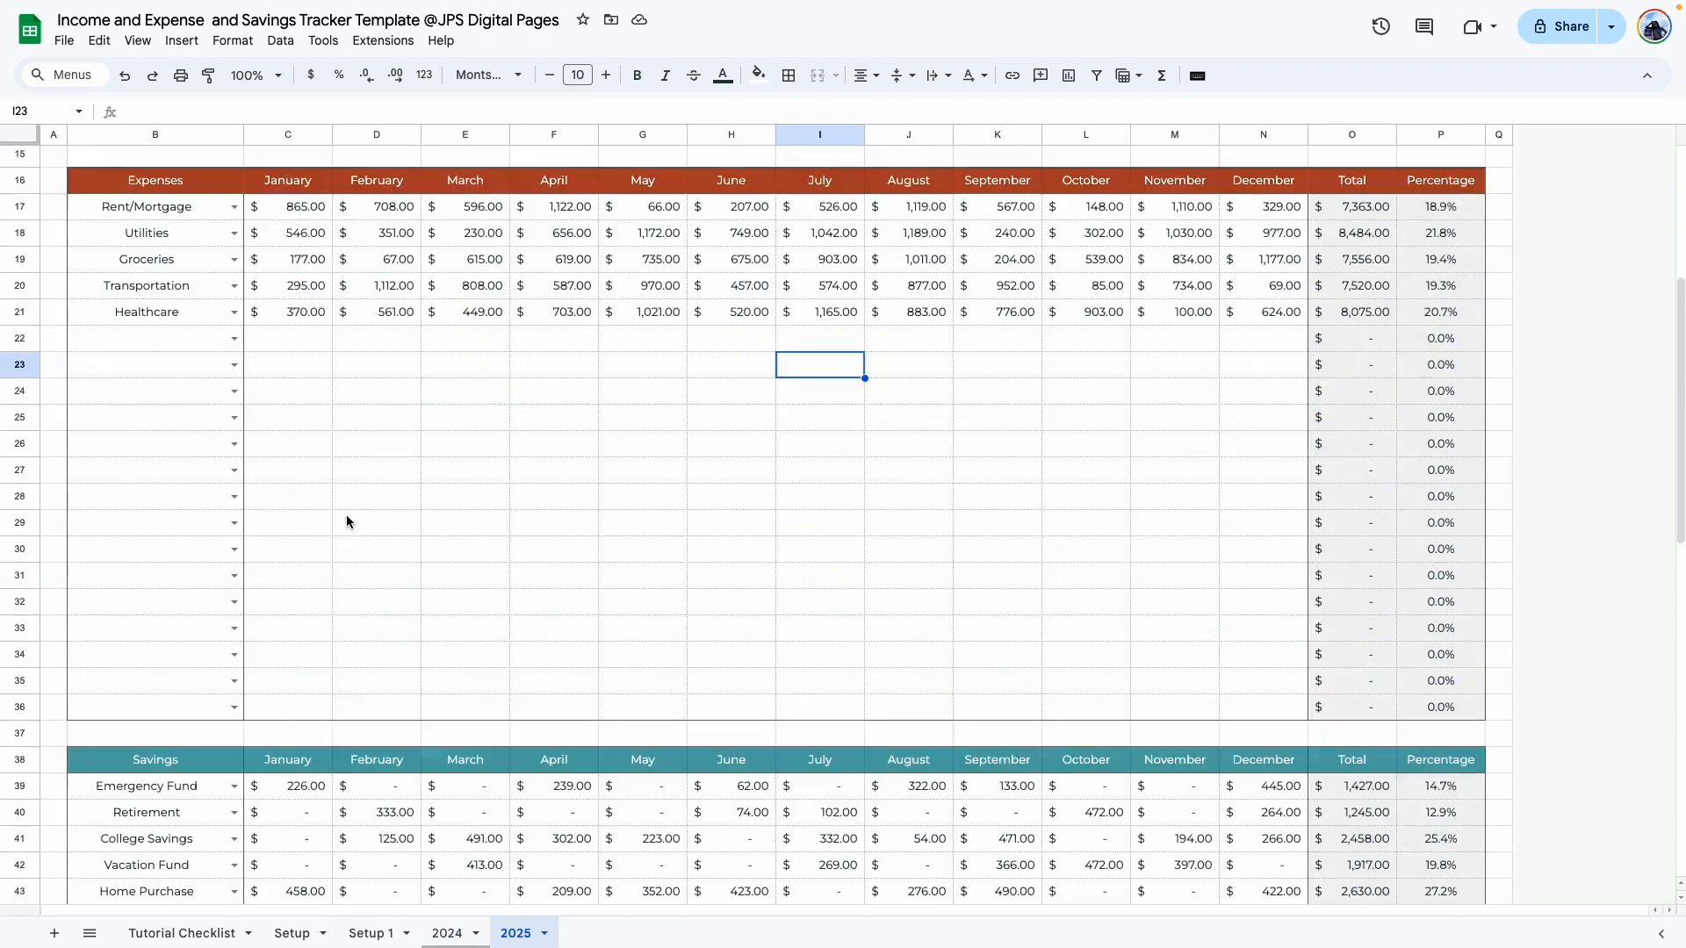
scroll(346, 517, up, 4)
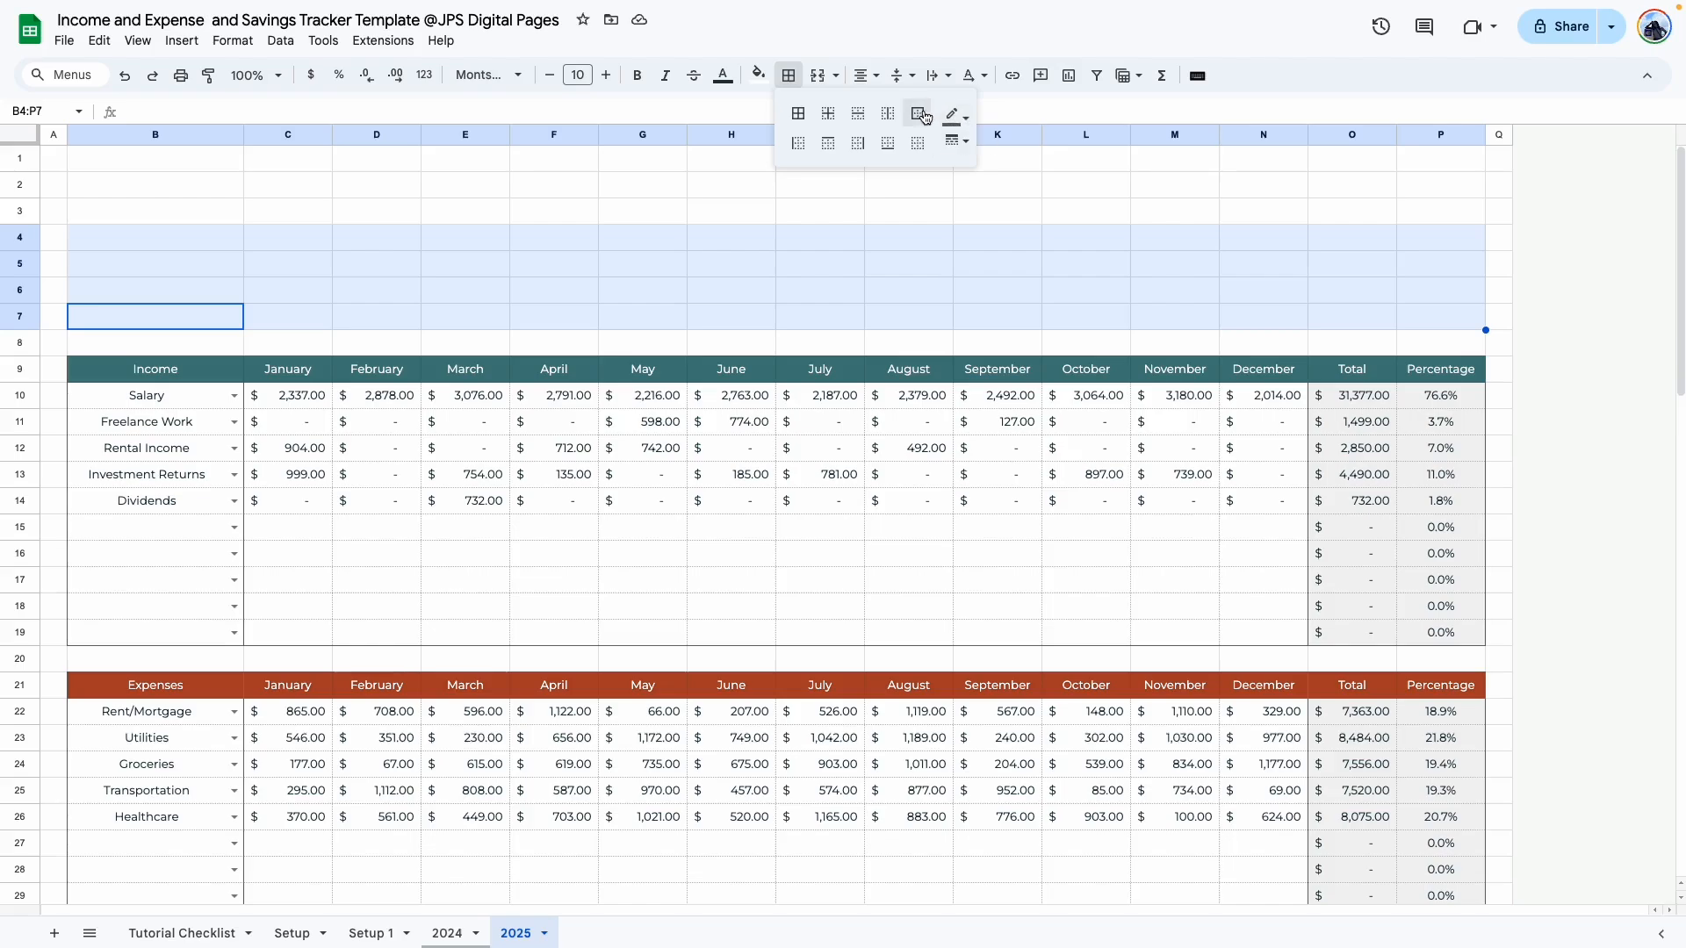
click(927, 119)
drag(288, 264, 1352, 290)
drag(105, 271, 956, 311)
click(337, 299)
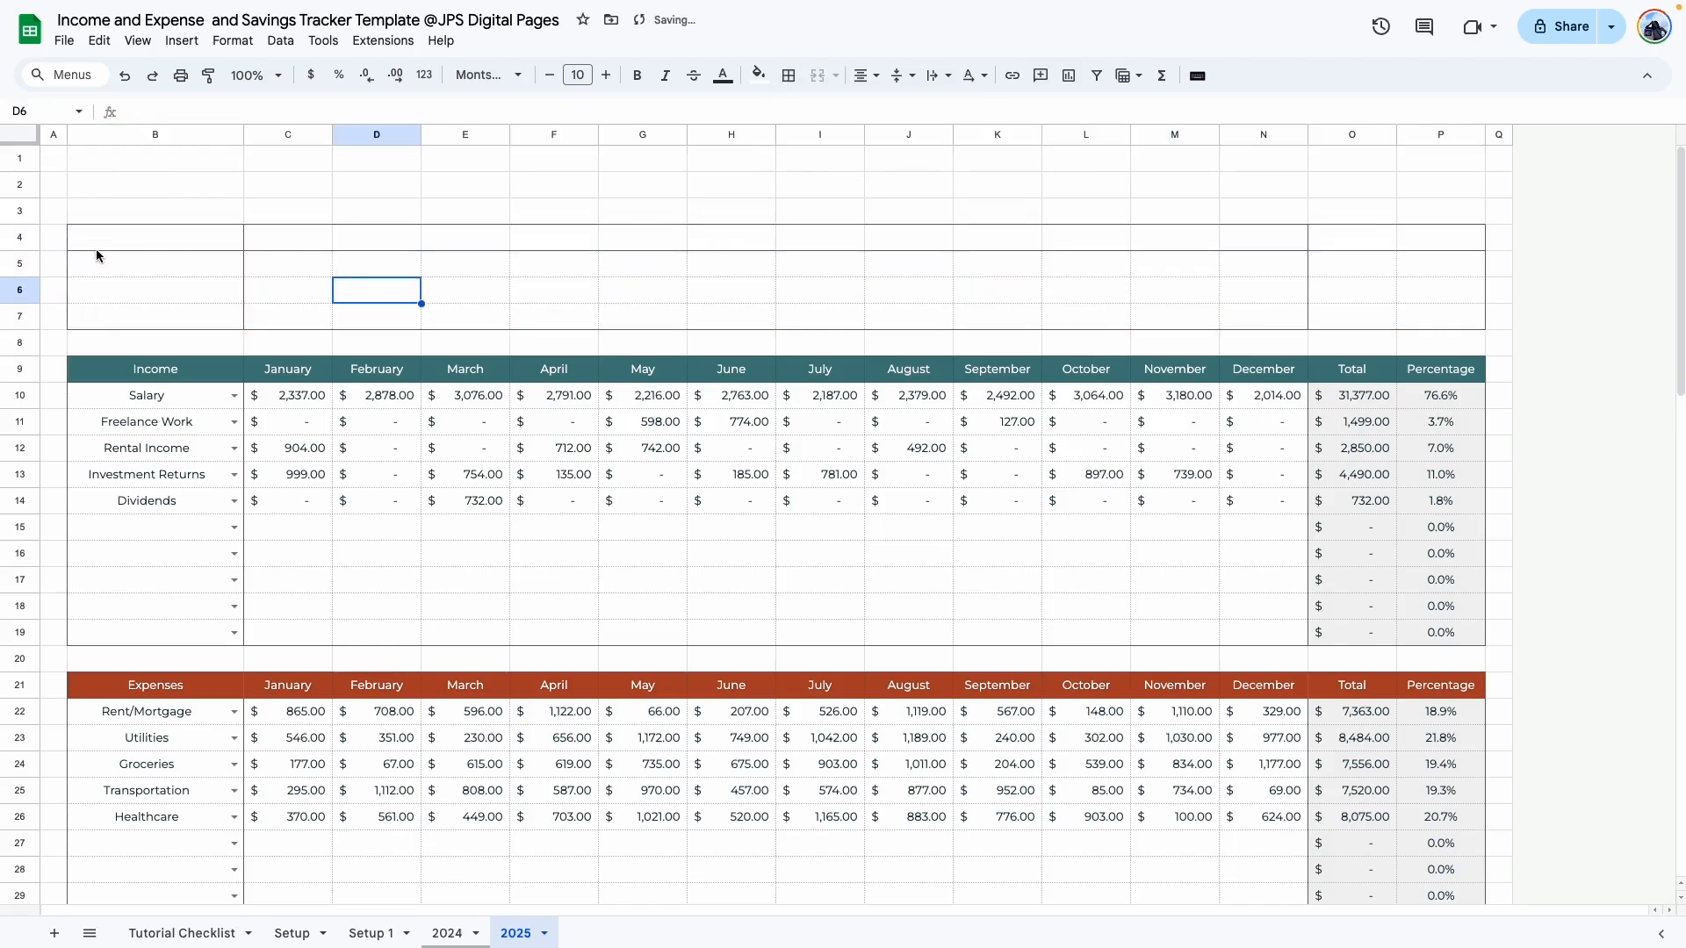
Step: Fill the header row B4:P4 with the custom orange and set its text color to white
drag(98, 246, 1460, 245)
click(760, 80)
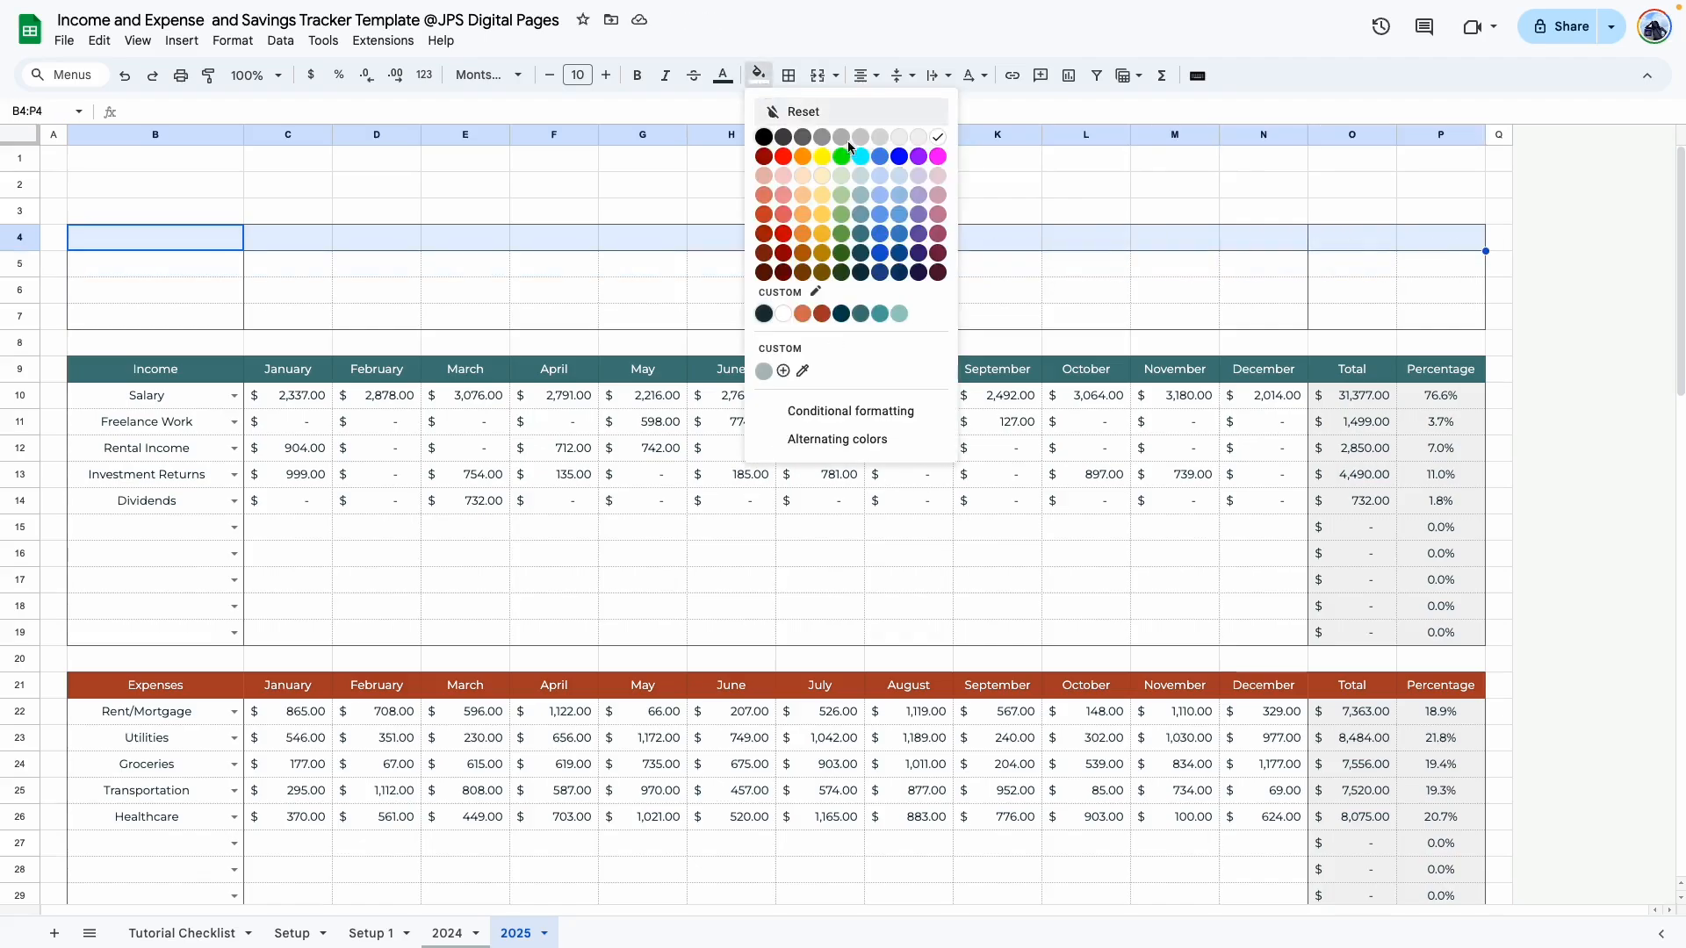
click(801, 313)
click(728, 82)
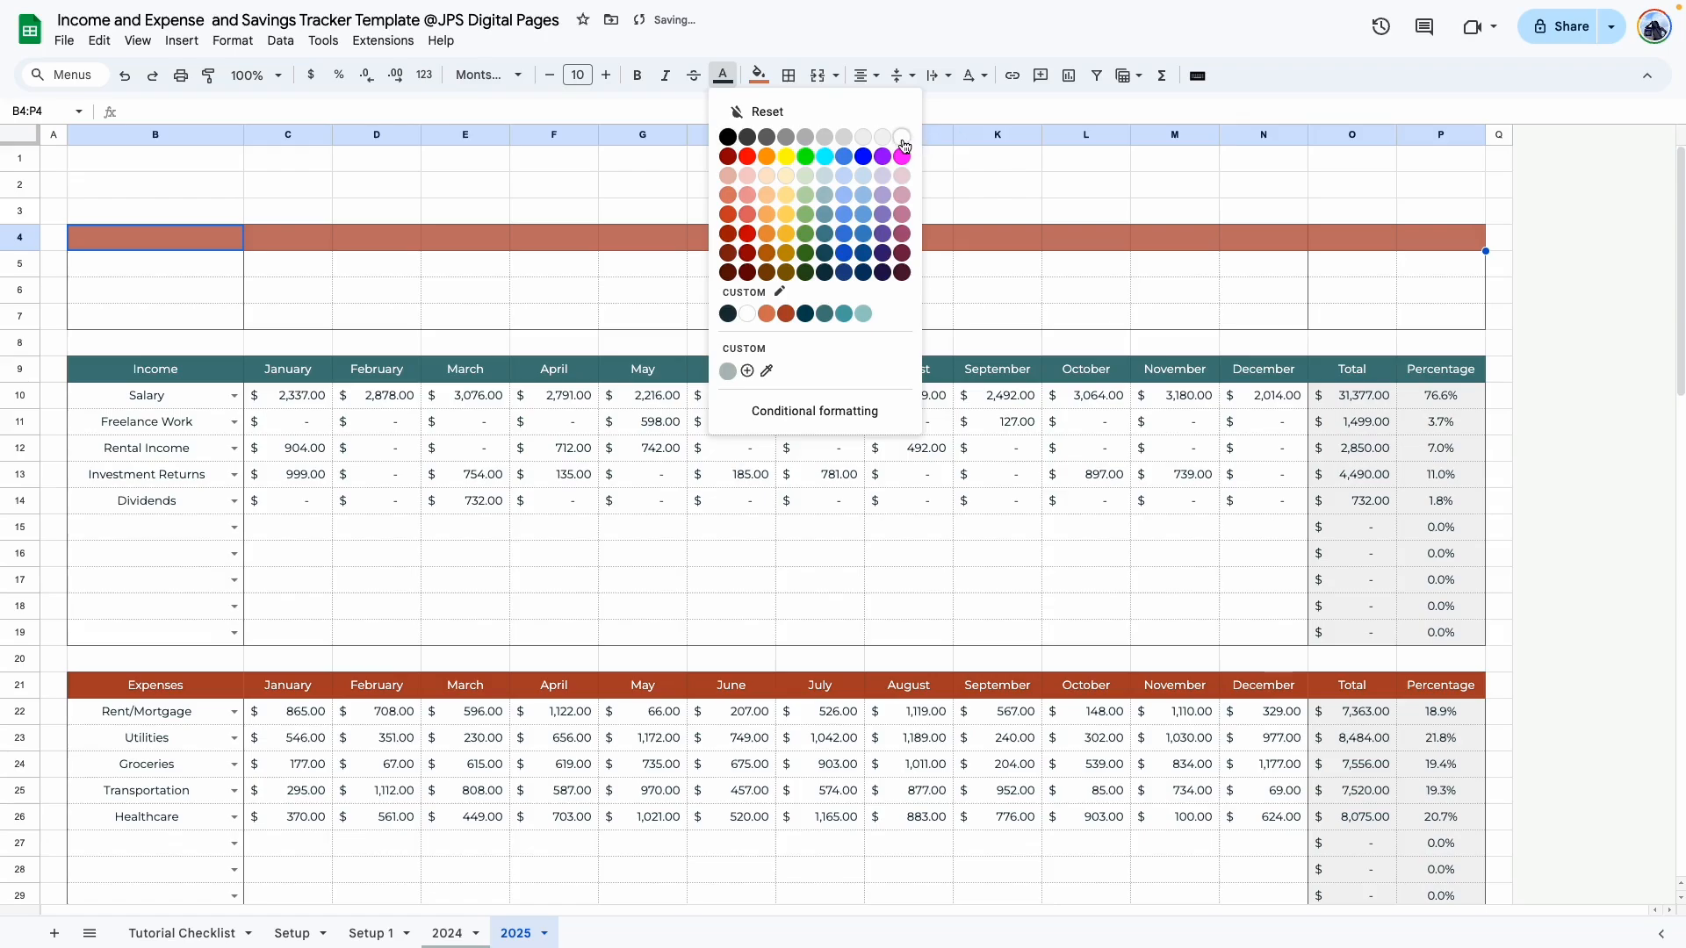
click(904, 146)
click(387, 292)
Step: Enter the heading Annual Summary in B4 and the row labels Income, Expenses and Savings in B5:B7
click(182, 238)
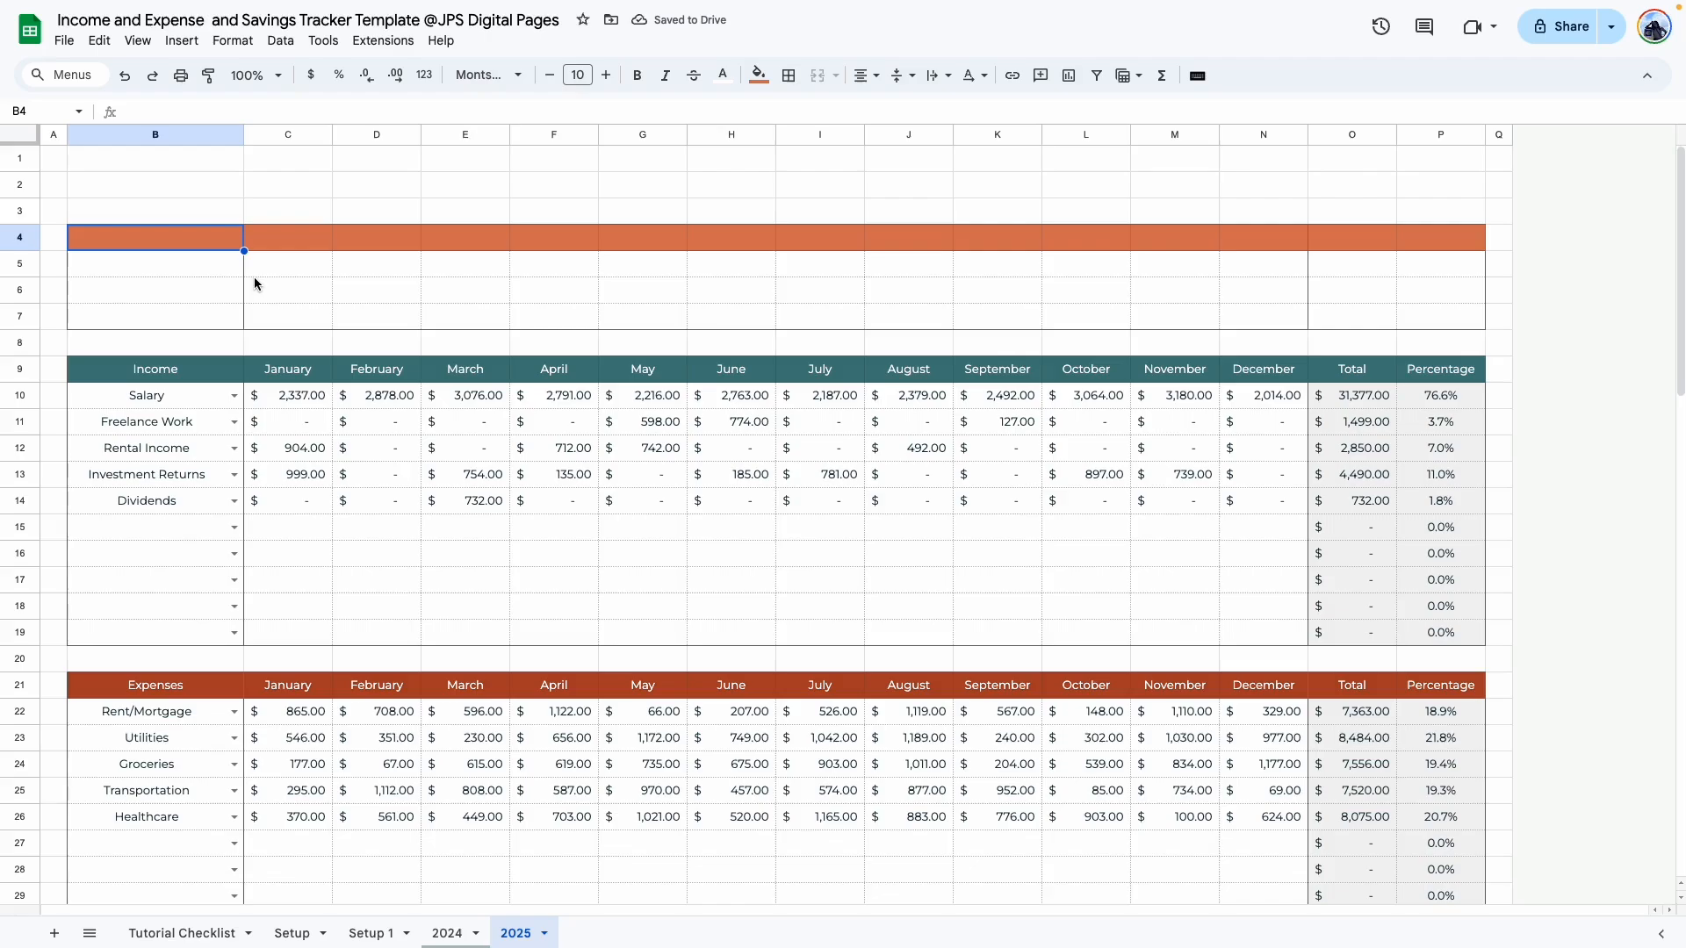
text(Annual Summary)
key(Return)
text(Income)
key(Return)
text(Expenses)
key(Return)
text(Savings)
Step: Copy the month names from C9:N9 into the Annual Summary header from C4 as values only
drag(288, 369, 1296, 379)
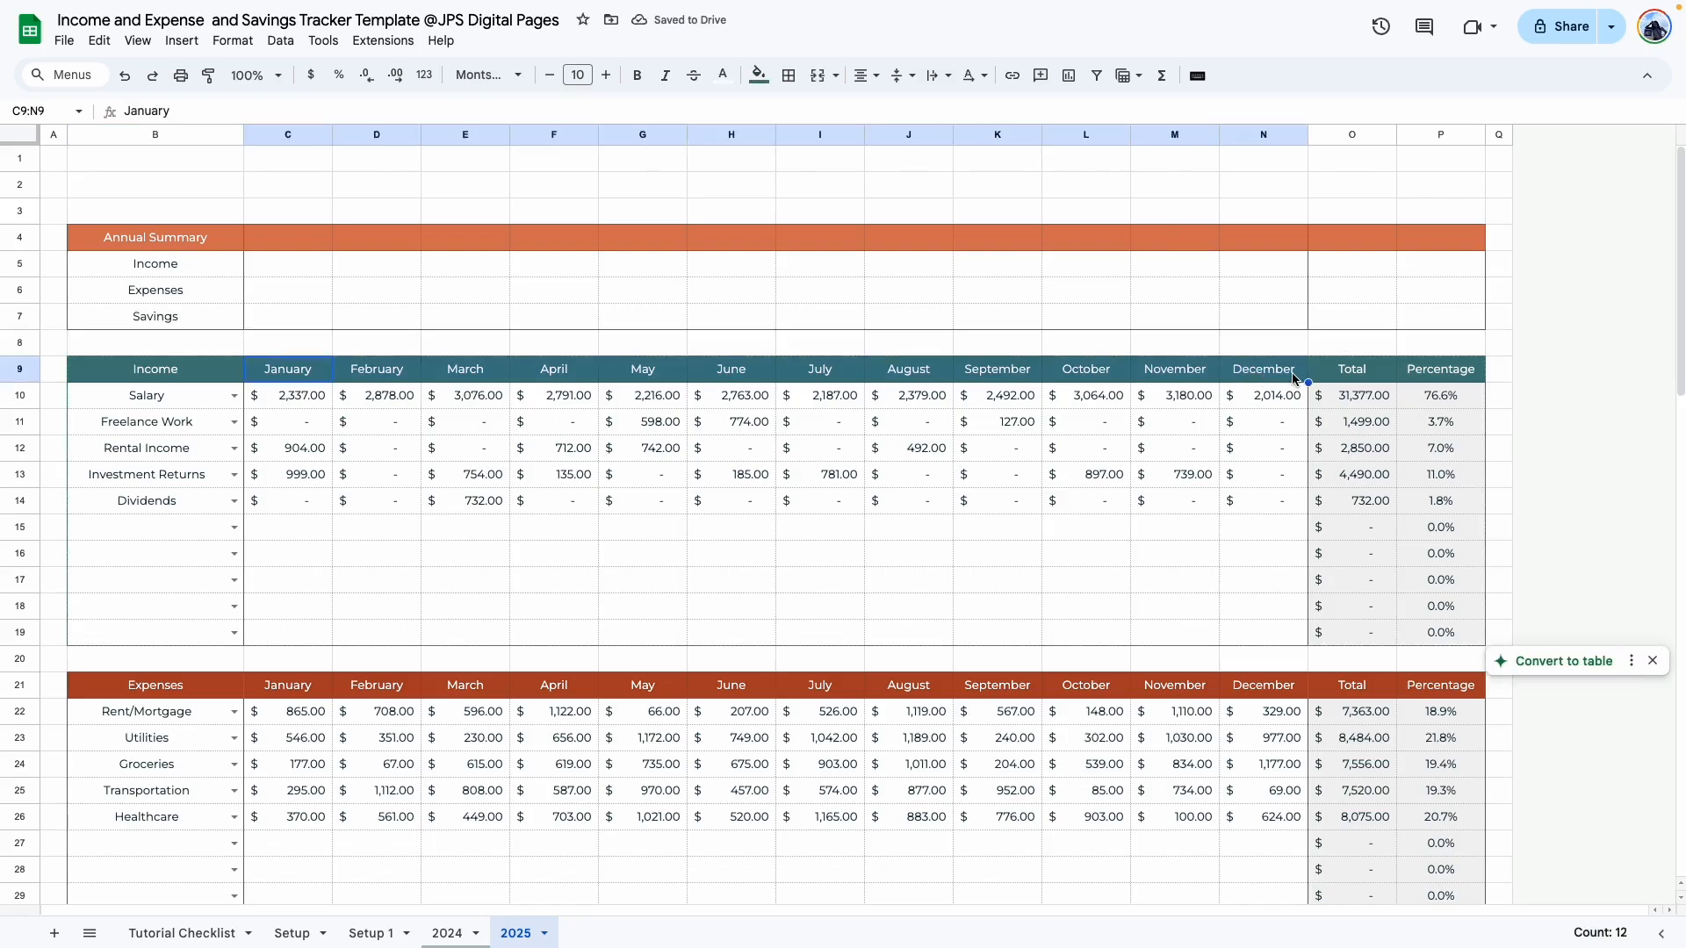
key(ctrl+c)
right_click(276, 248)
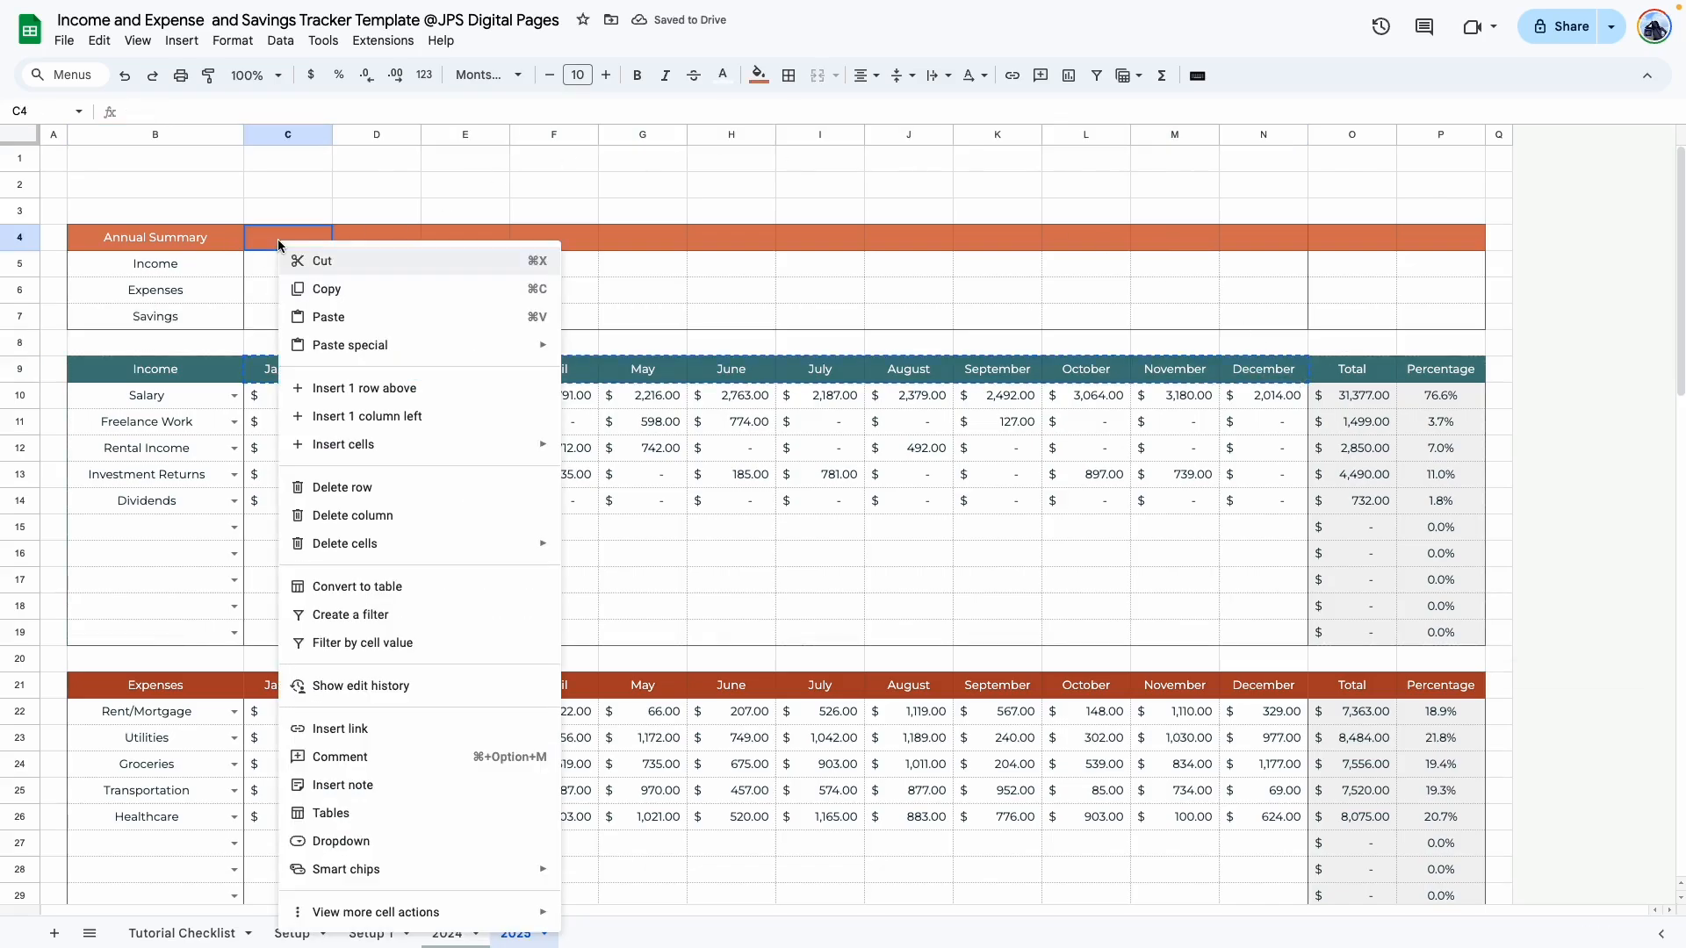
mouse_move(352, 345)
click(614, 352)
click(1212, 314)
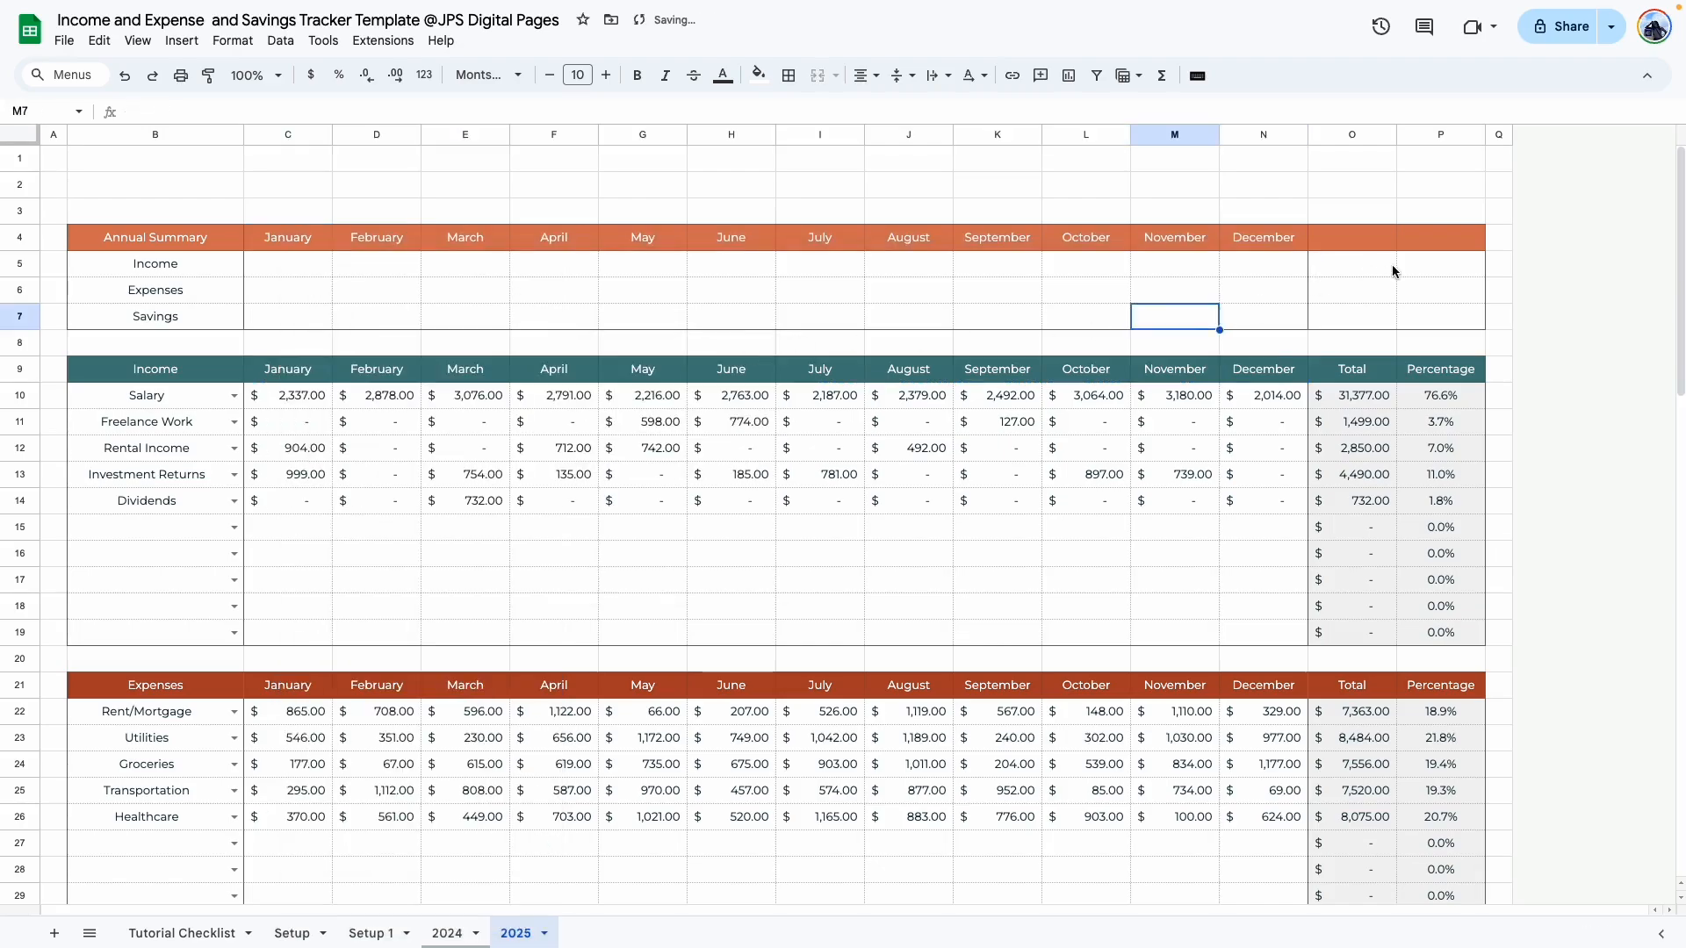
Step: Review the Income table's January cells and enter =SUM(C10:C19) in C5 for the Annual Summary's January income
click(465, 580)
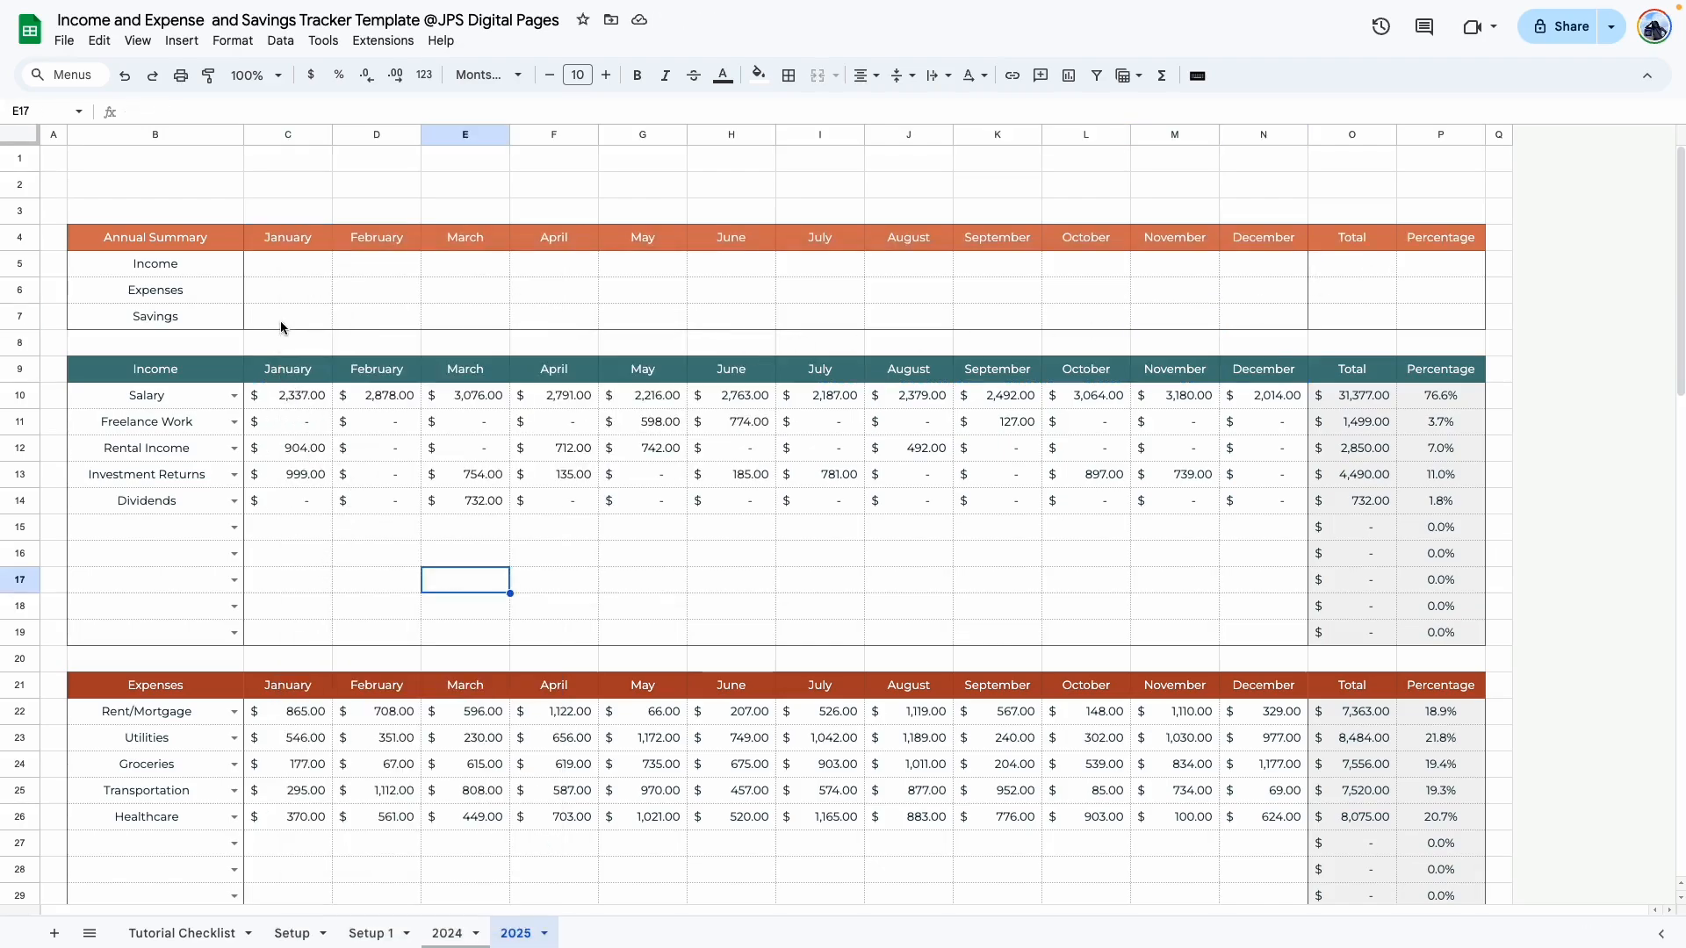
drag(298, 396, 313, 629)
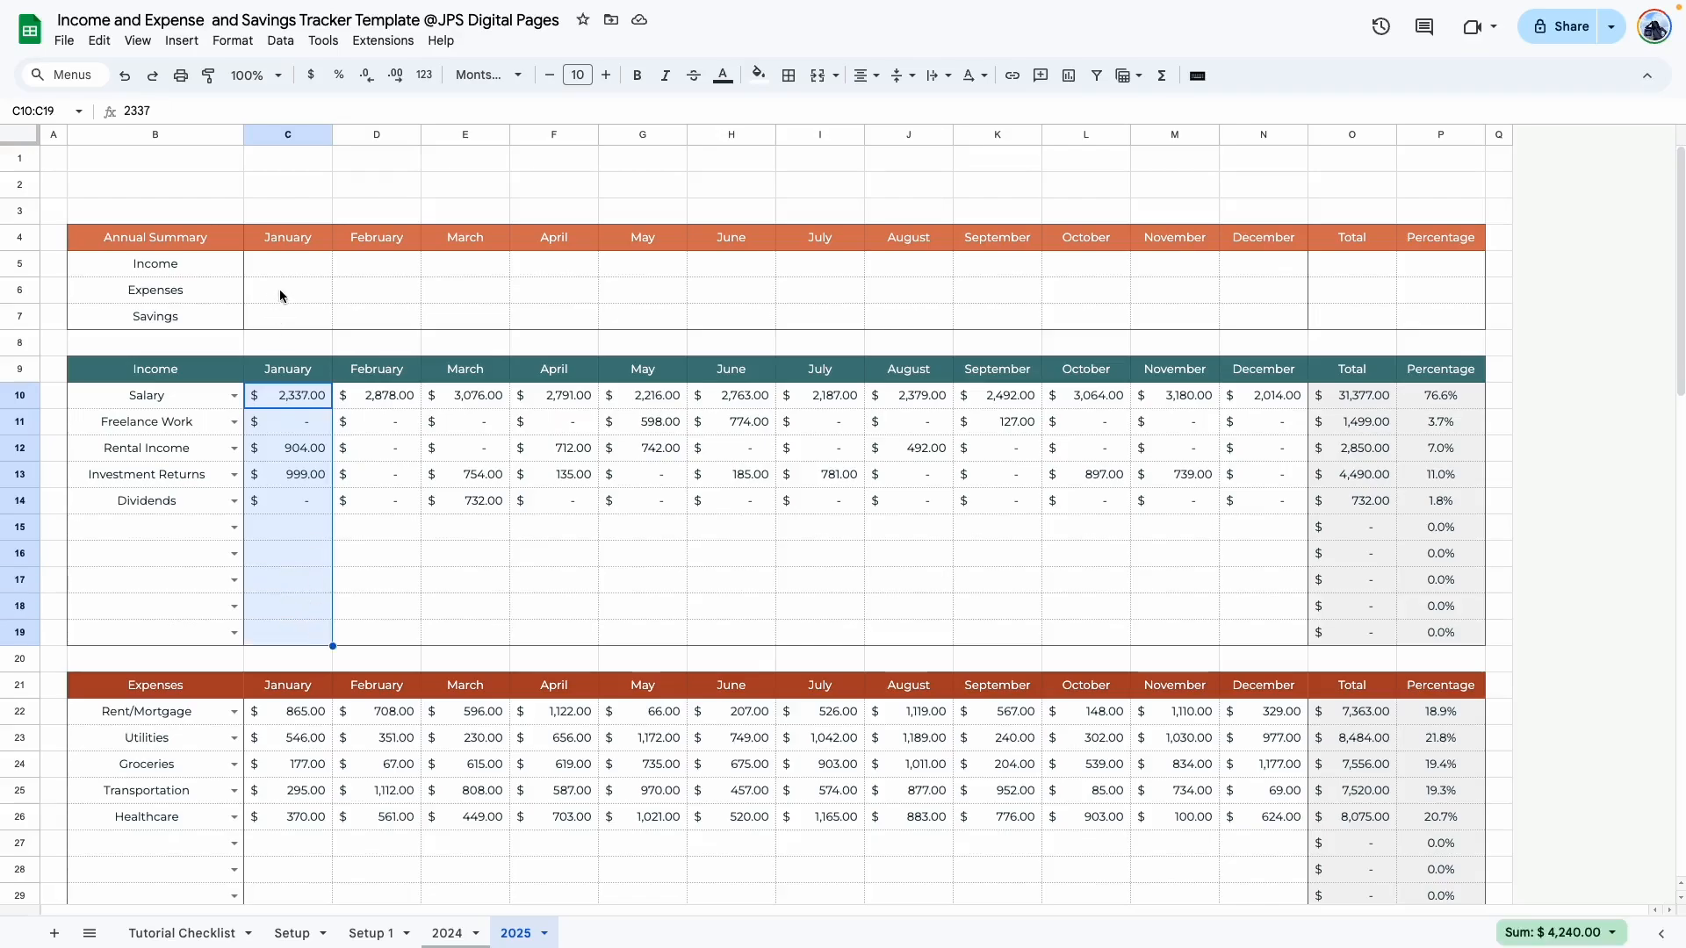
click(286, 266)
drag(96, 637, 1466, 632)
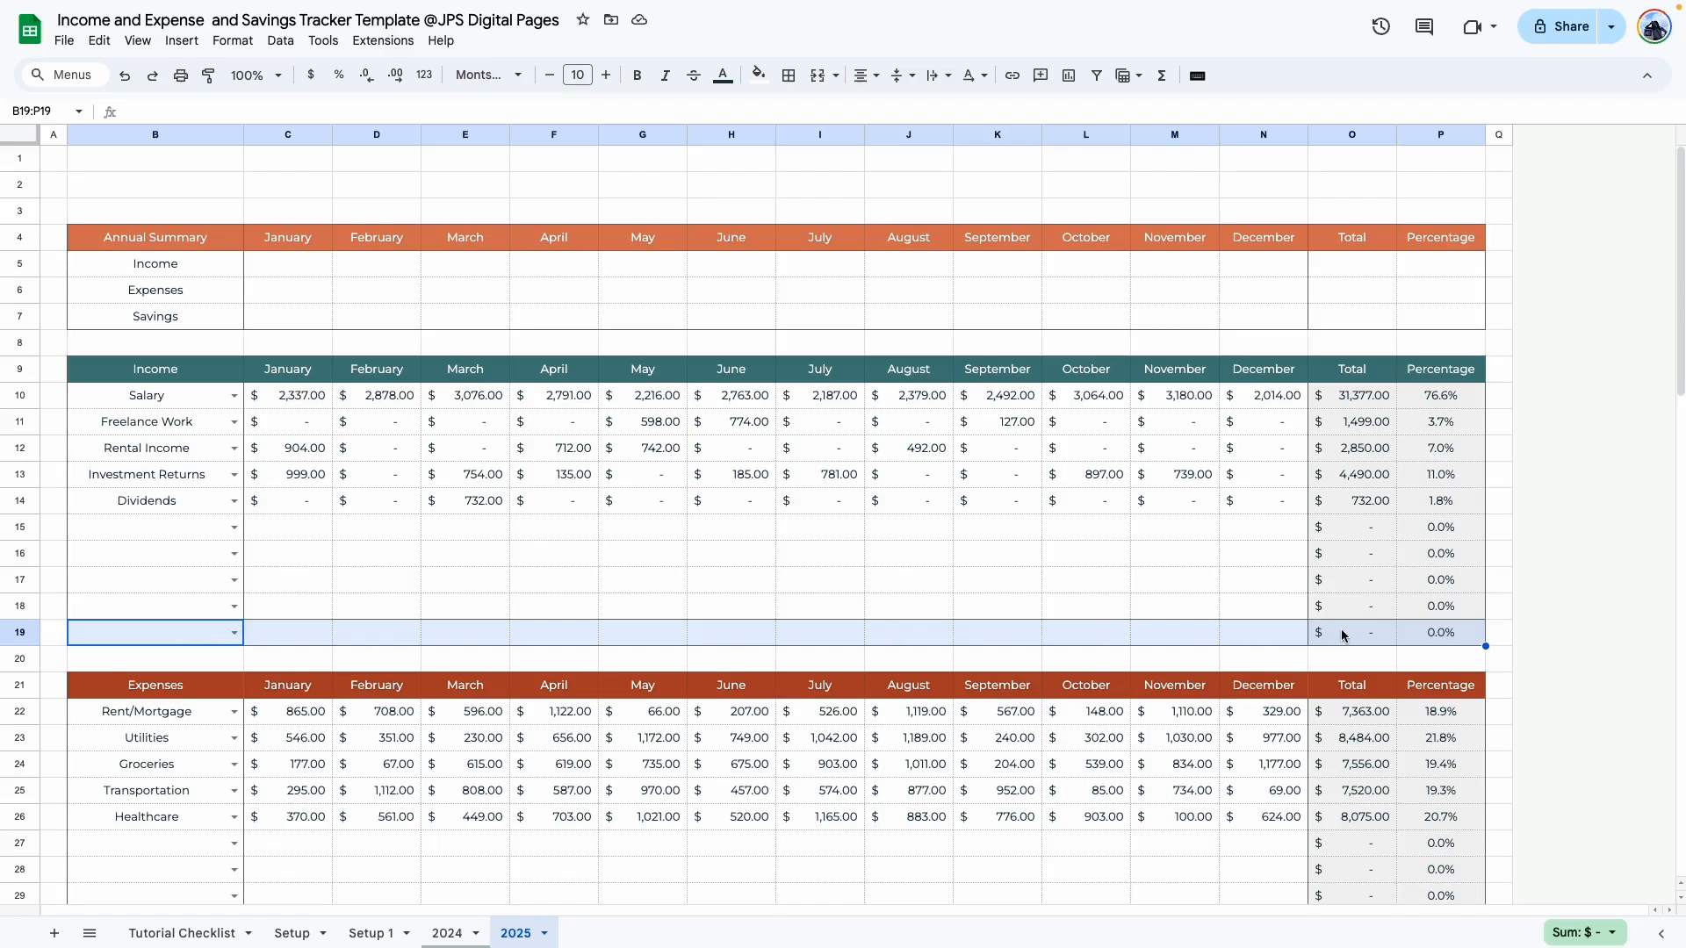
click(276, 531)
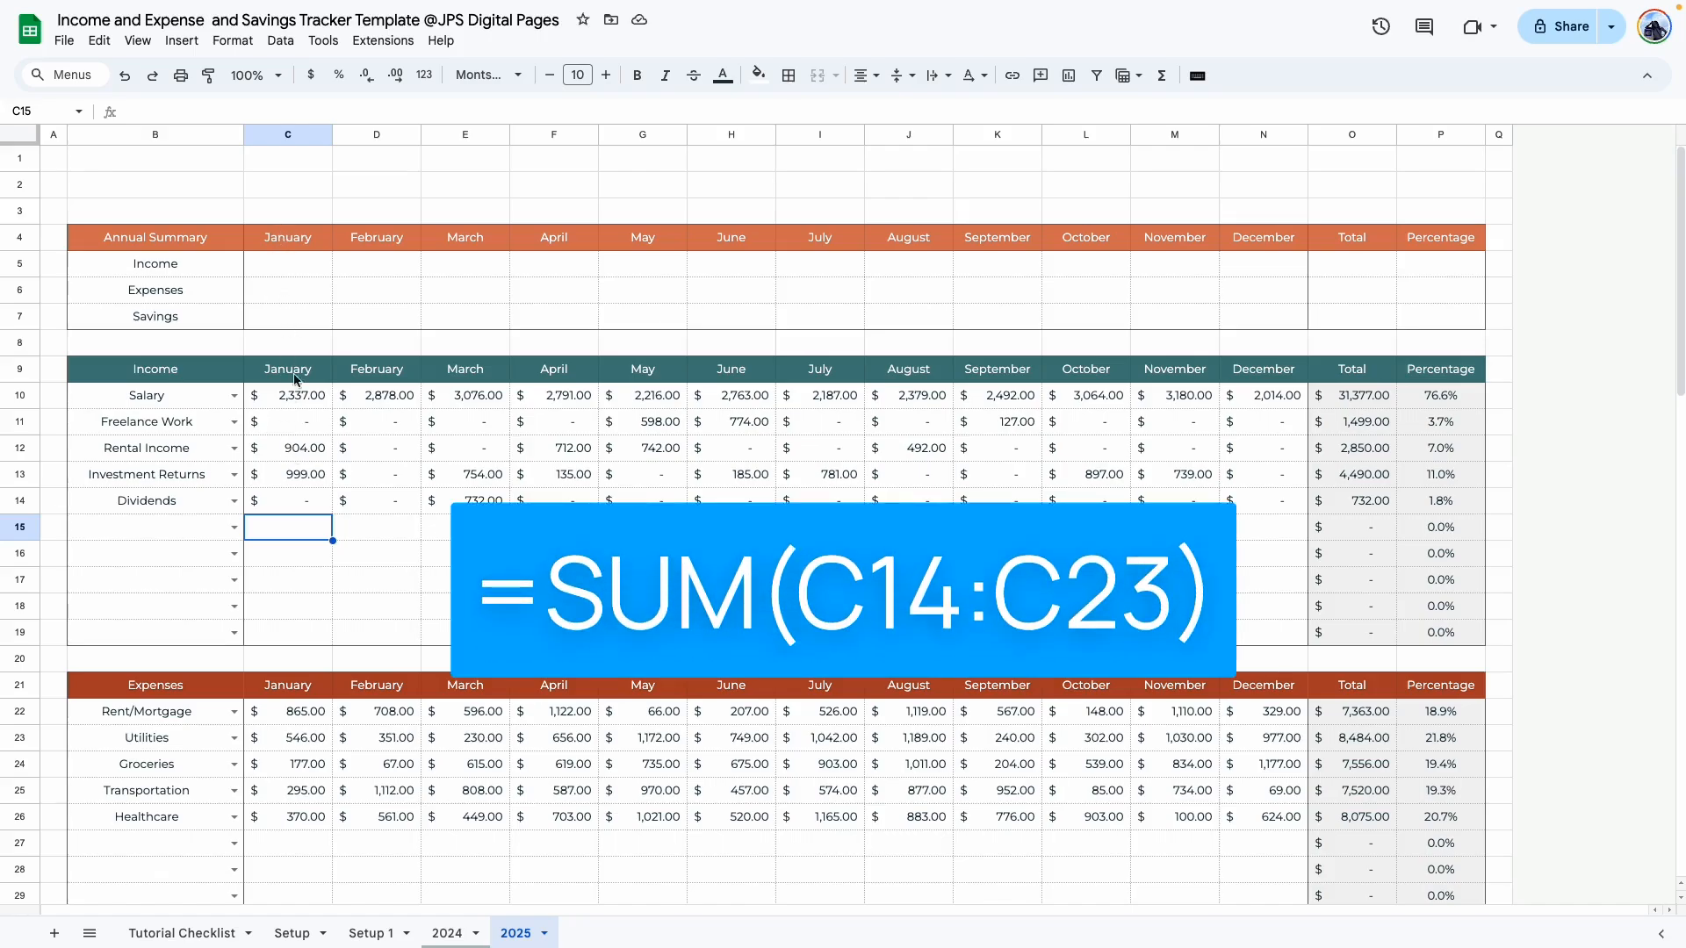
click(280, 264)
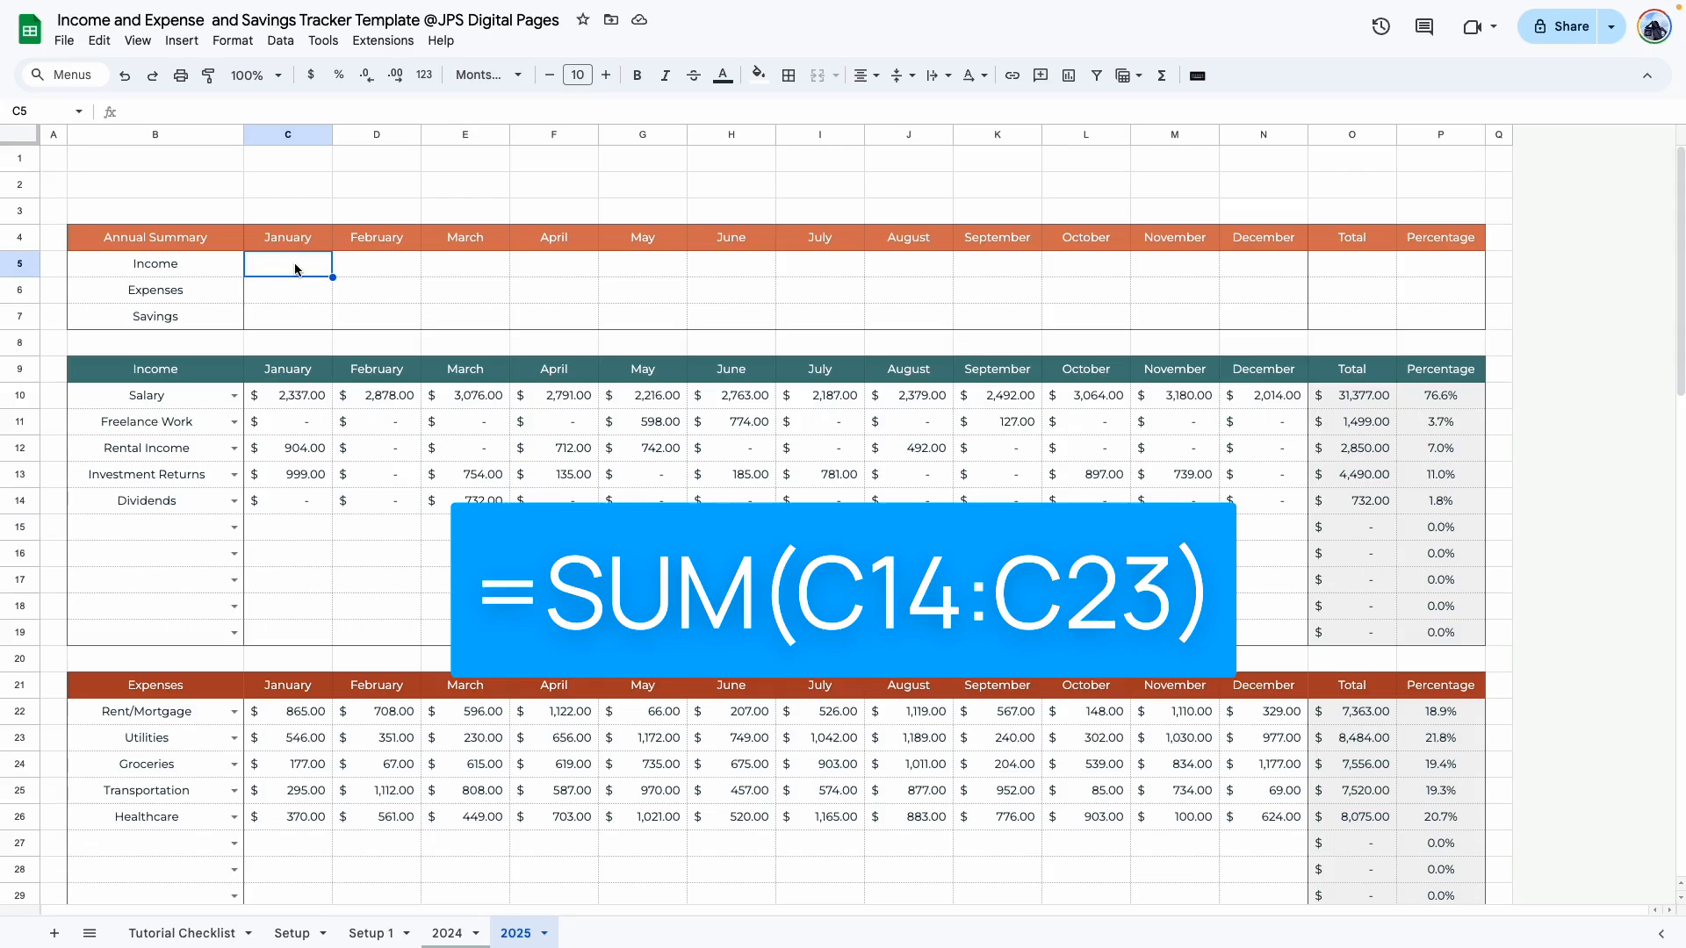
text(=sum()
drag(288, 630, 288, 401)
key(Return)
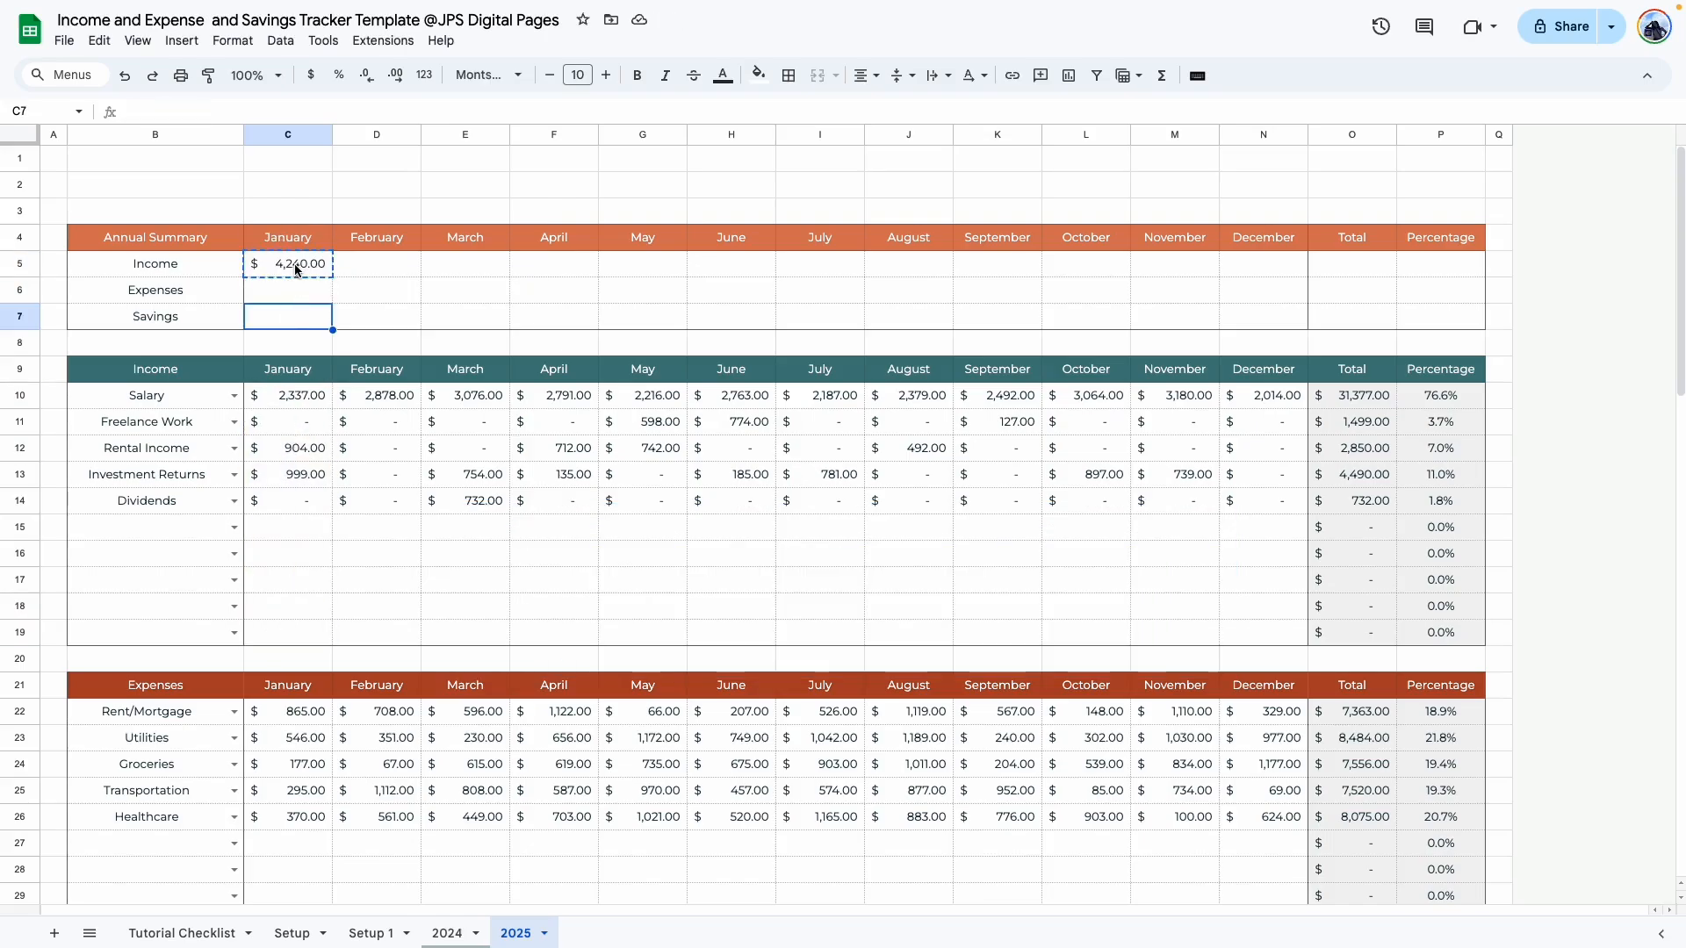
Step: Copy the January income formula from C5 into D5:N5 of the Annual Summary as formula only
click(296, 269)
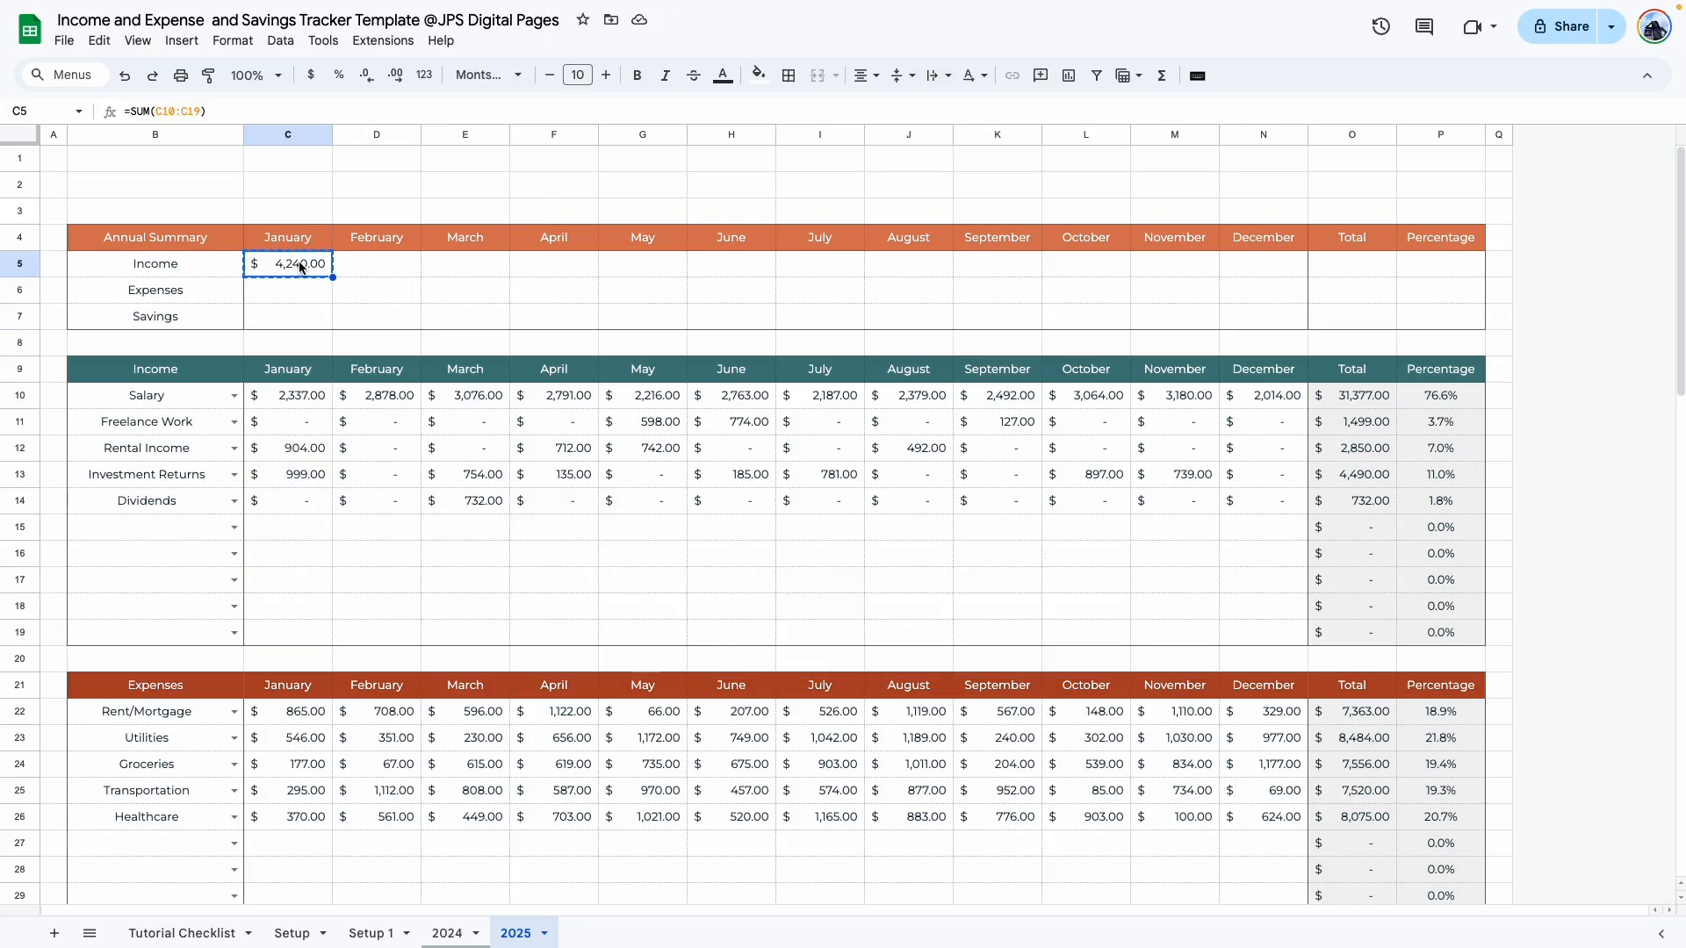
drag(396, 264, 1264, 265)
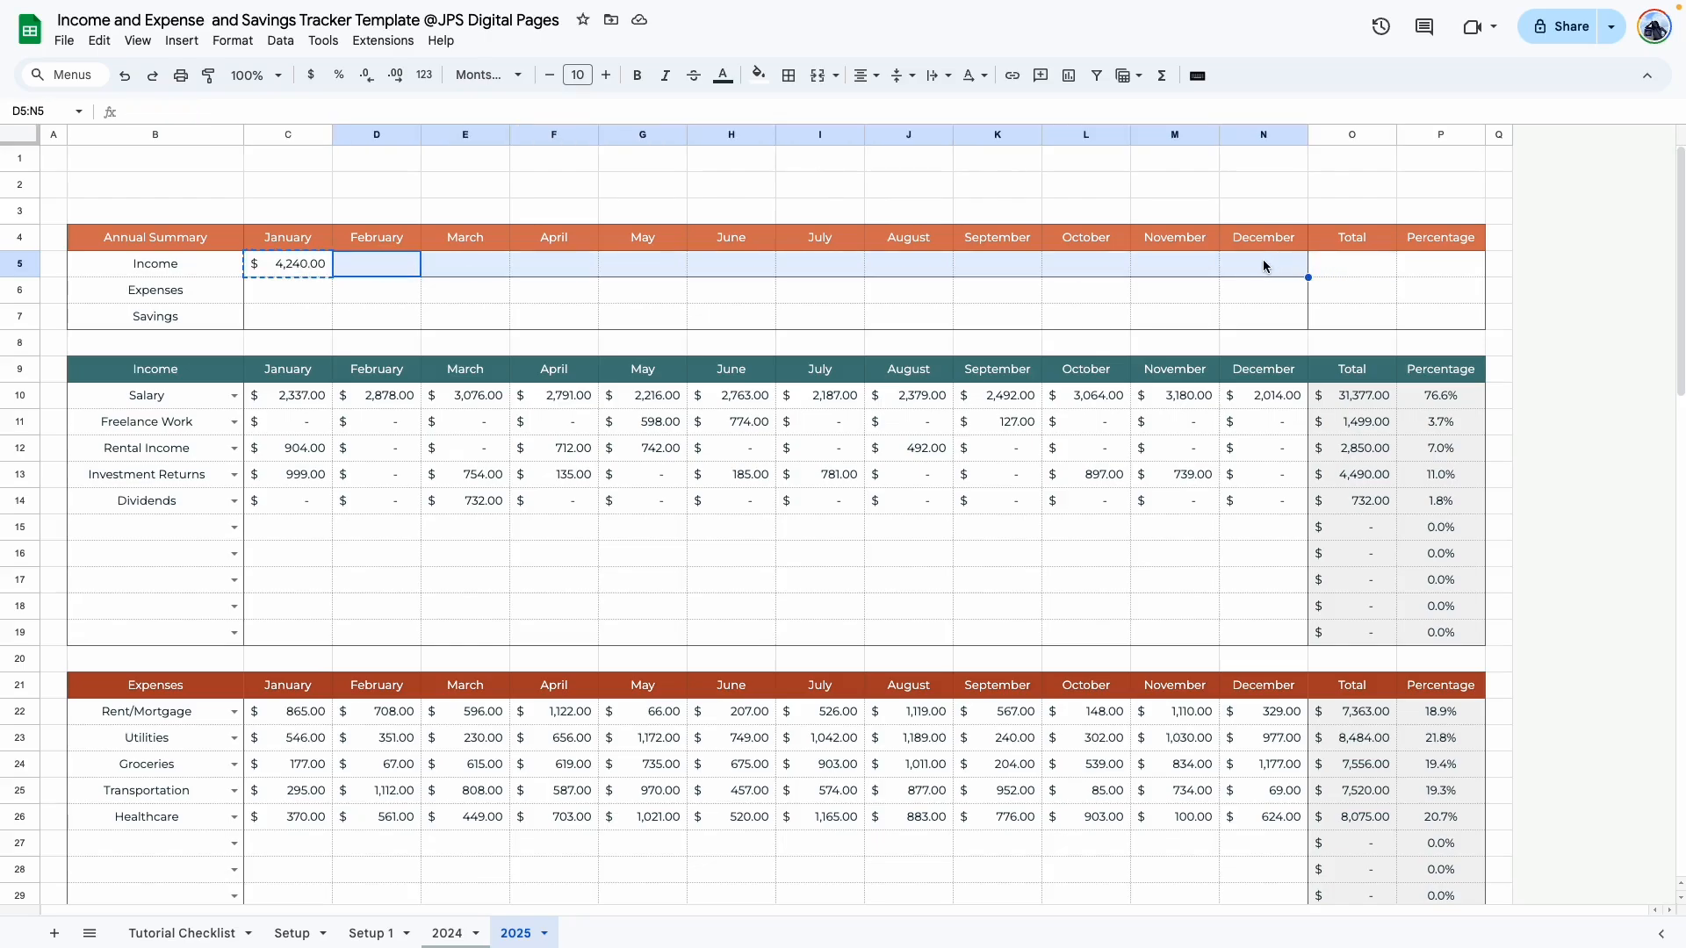
right_click(1263, 265)
mouse_move(1332, 374)
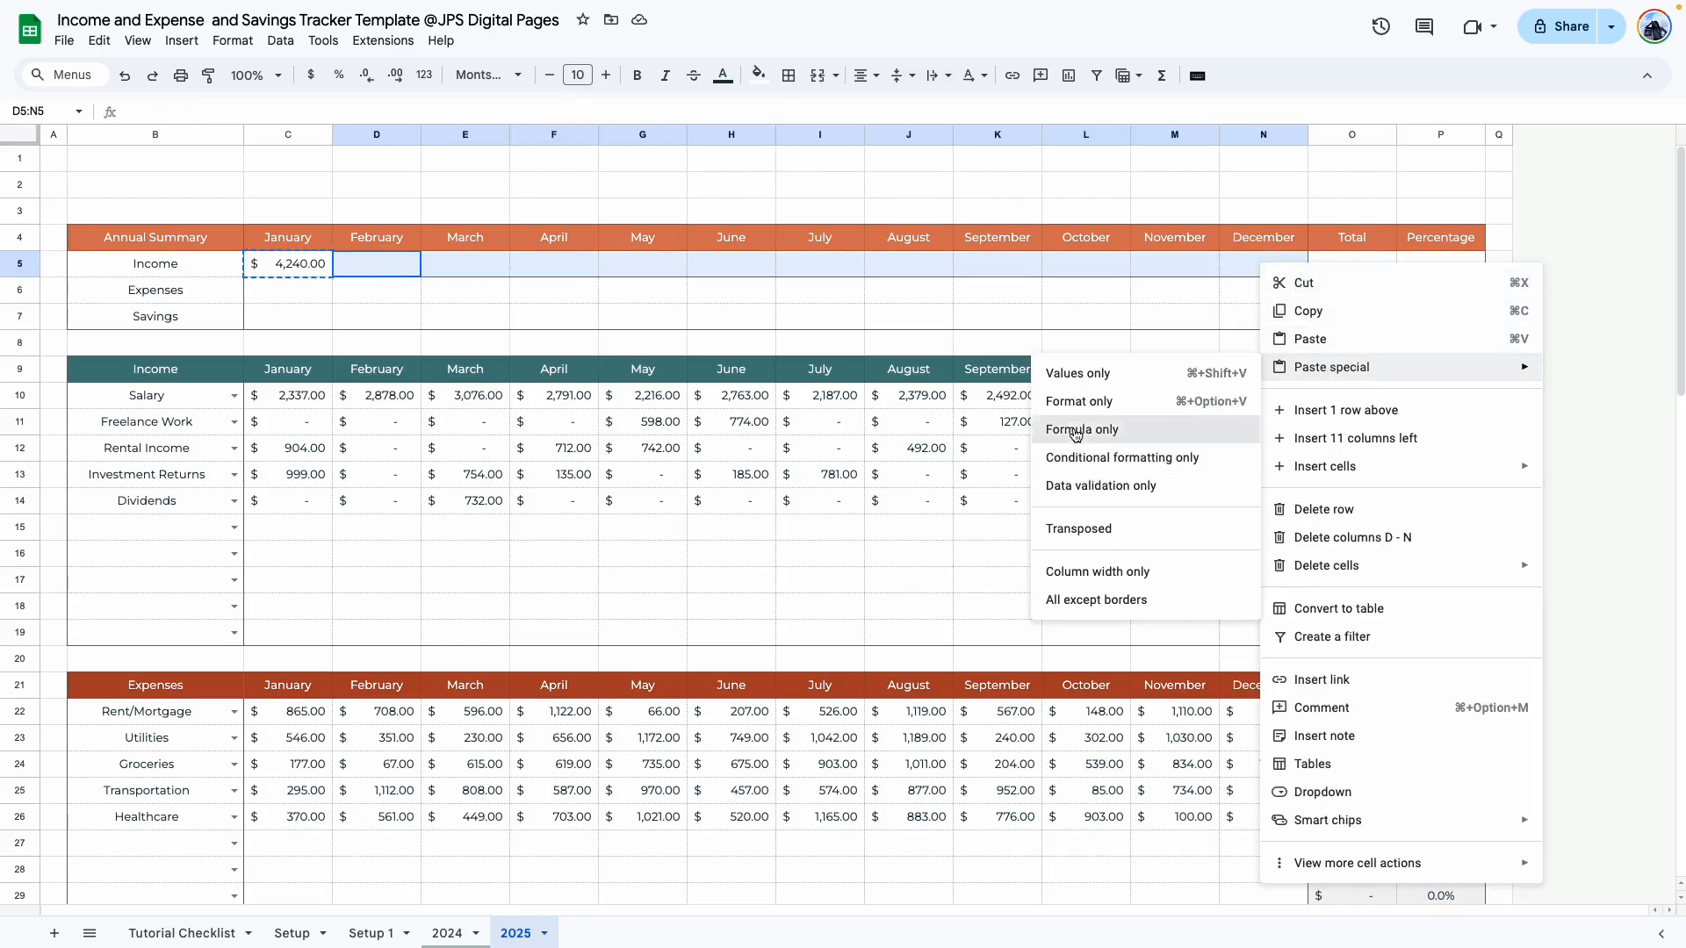
click(1073, 425)
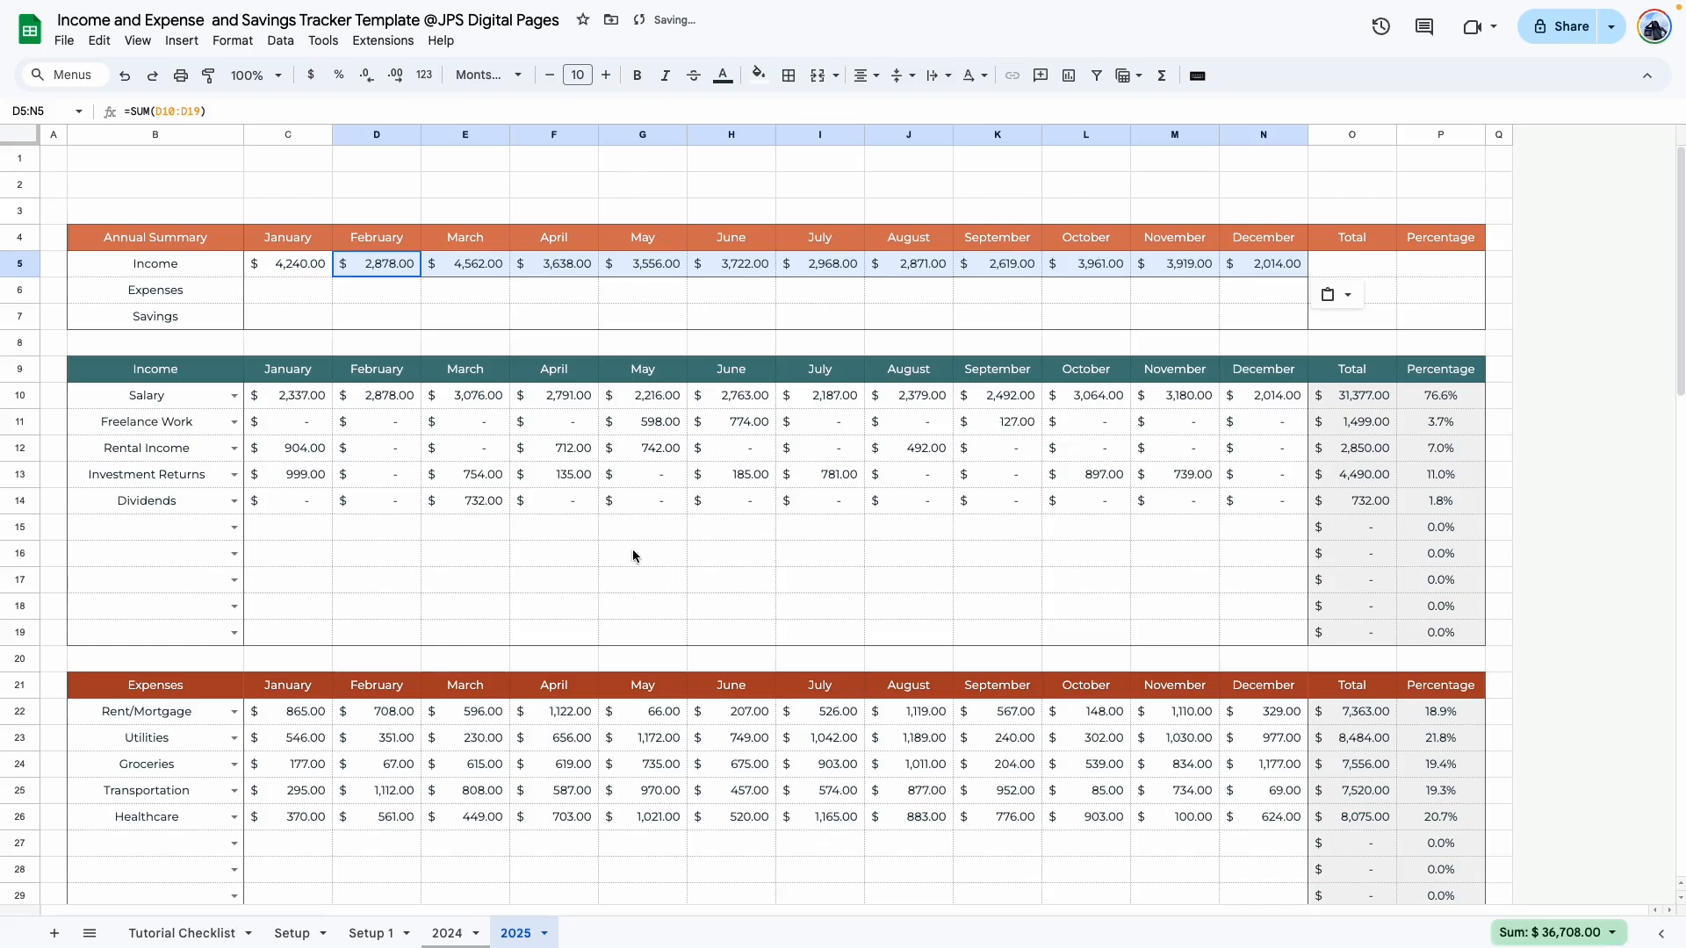
double_click(484, 268)
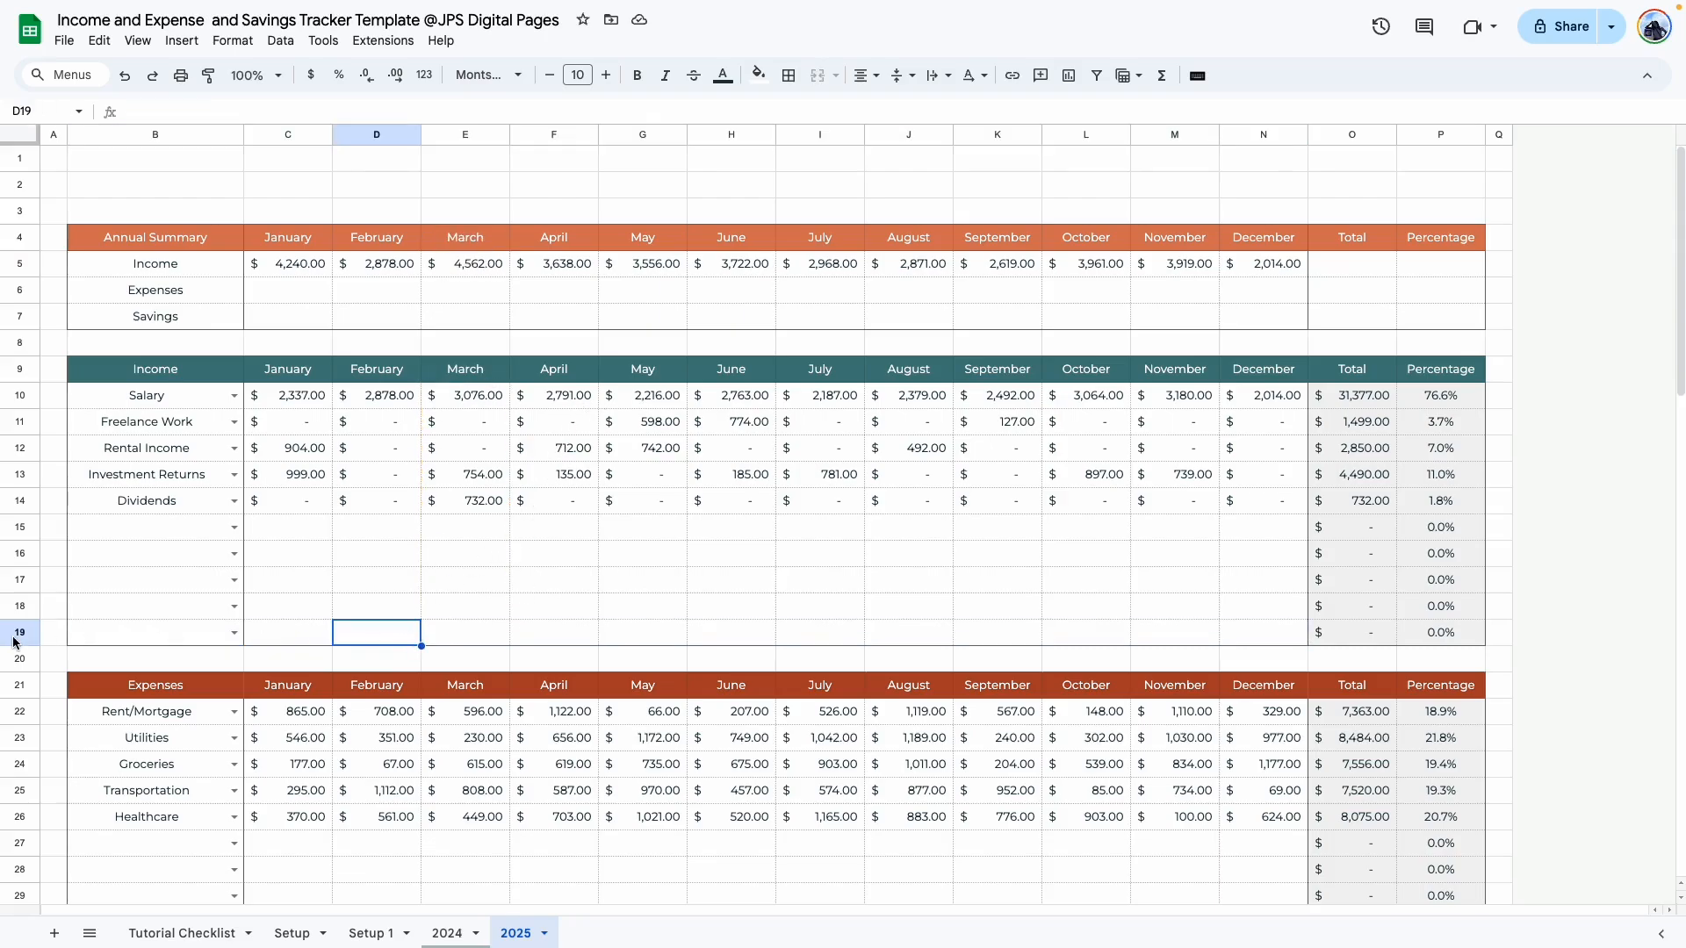
Step: Insert a row below row 19 of the Income table and remove the dropdown rule from its cell B20
click(19, 632)
right_click(19, 630)
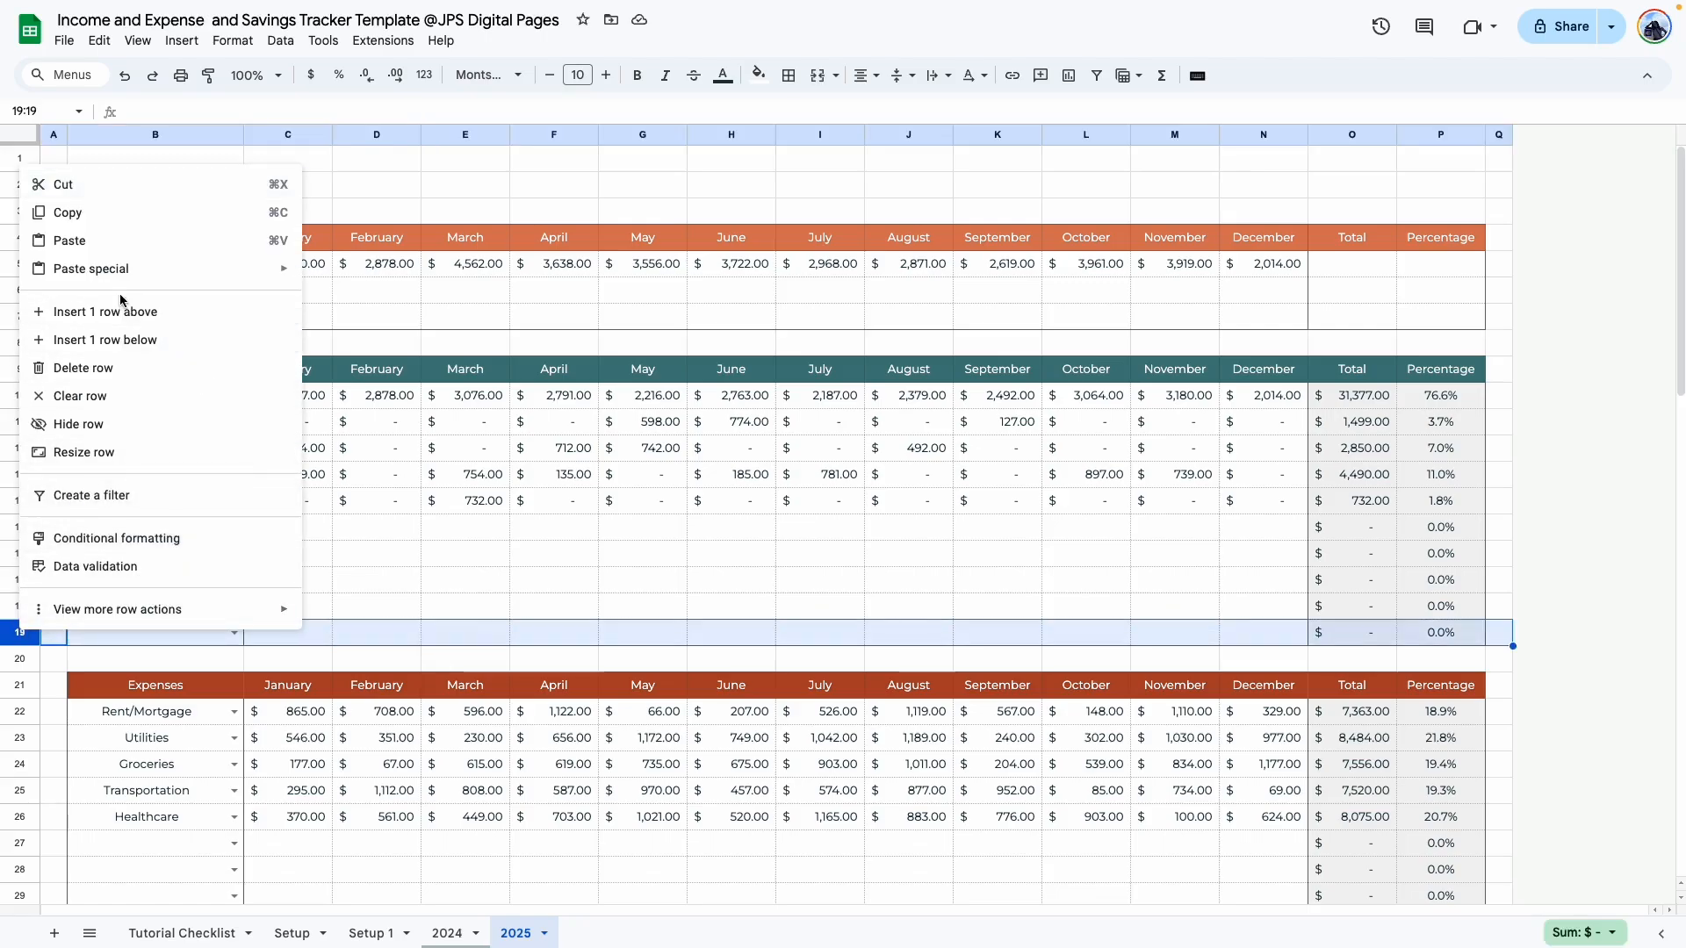
click(136, 342)
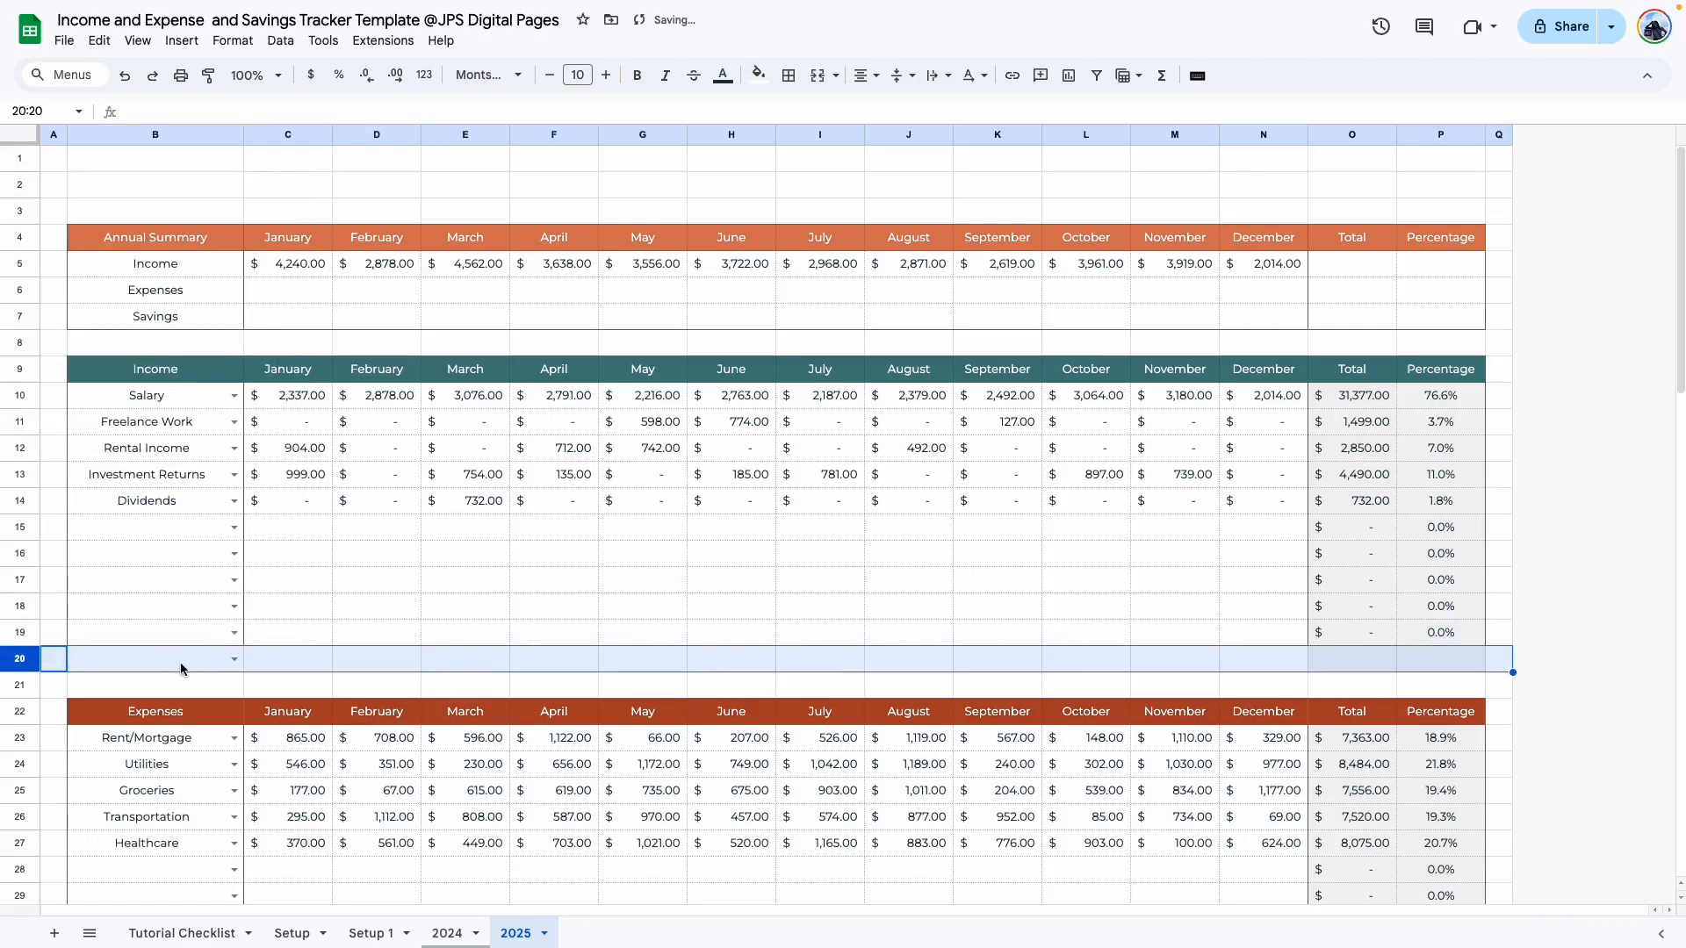
click(219, 658)
click(235, 659)
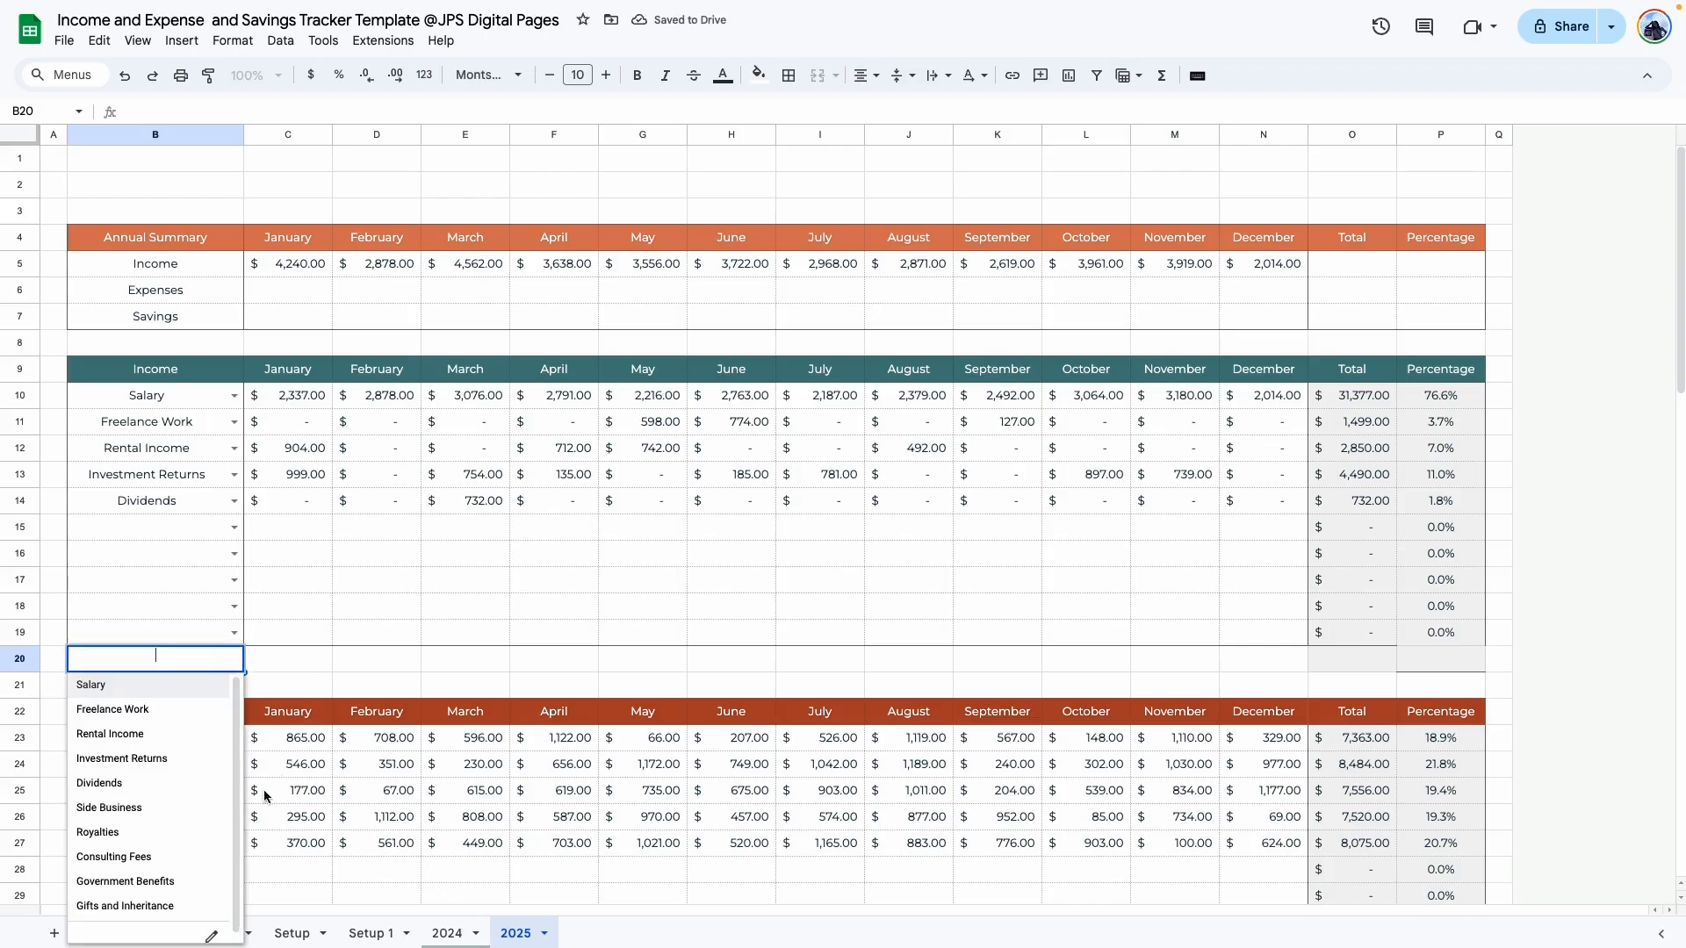
click(234, 904)
click(1517, 885)
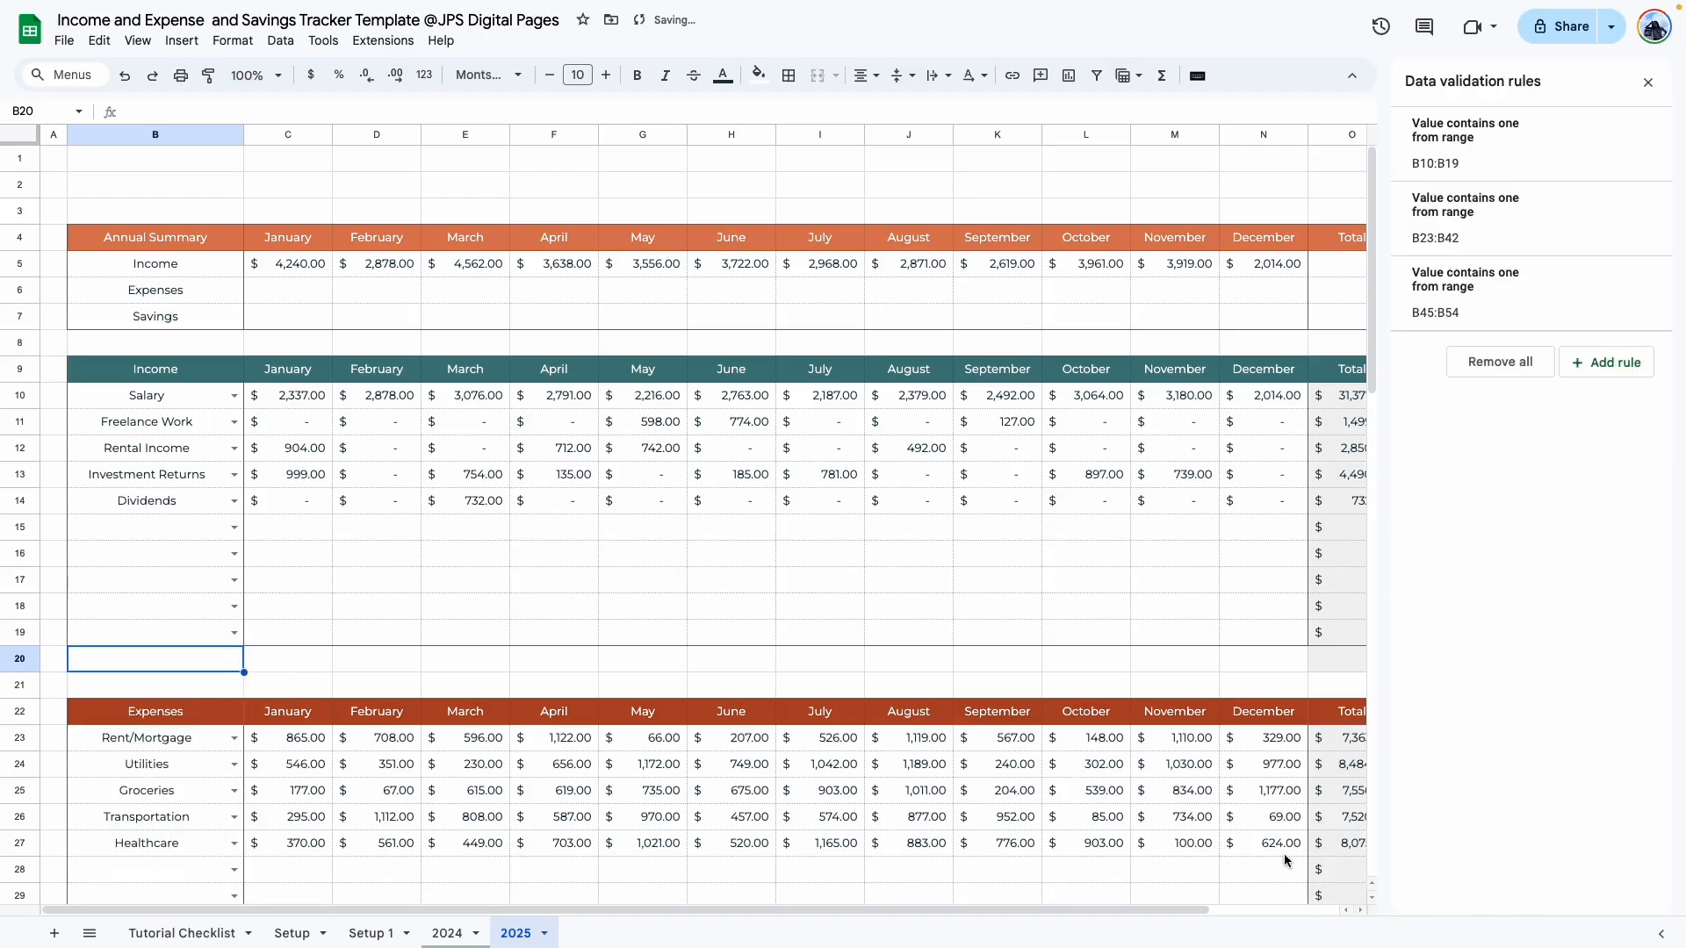
Step: Set up B20:N20 as a bordered row labelled Total and enter =SUM(C10:C19) in C20
drag(210, 661, 1280, 664)
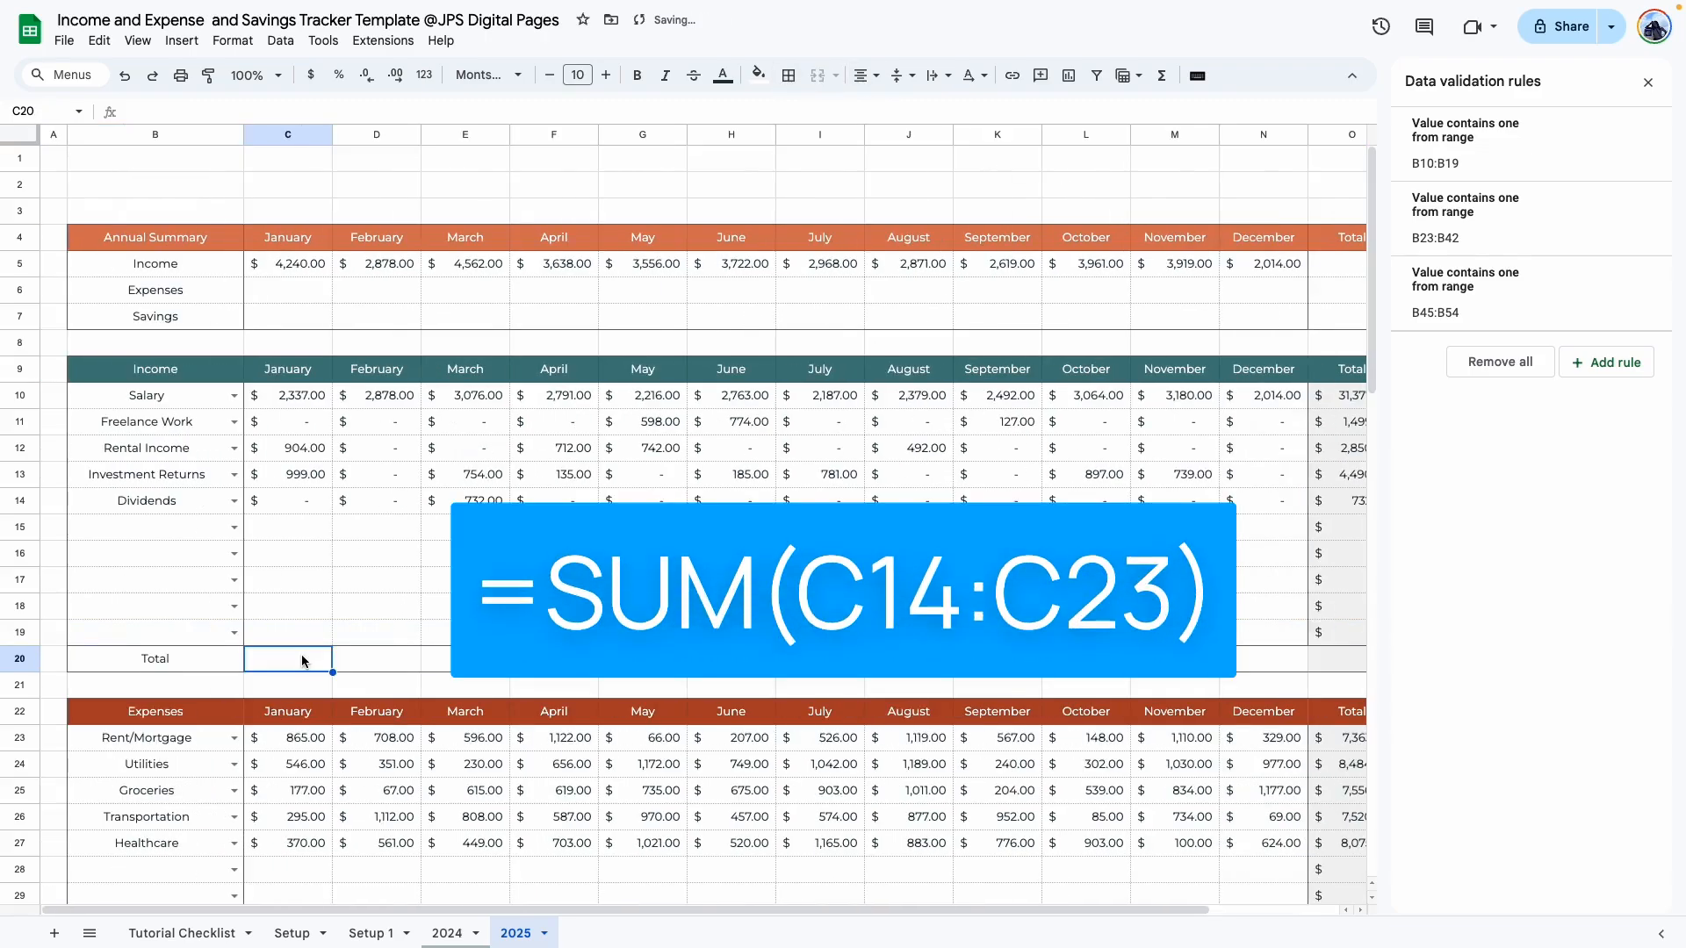
text(=SUM()
drag(299, 632, 297, 398)
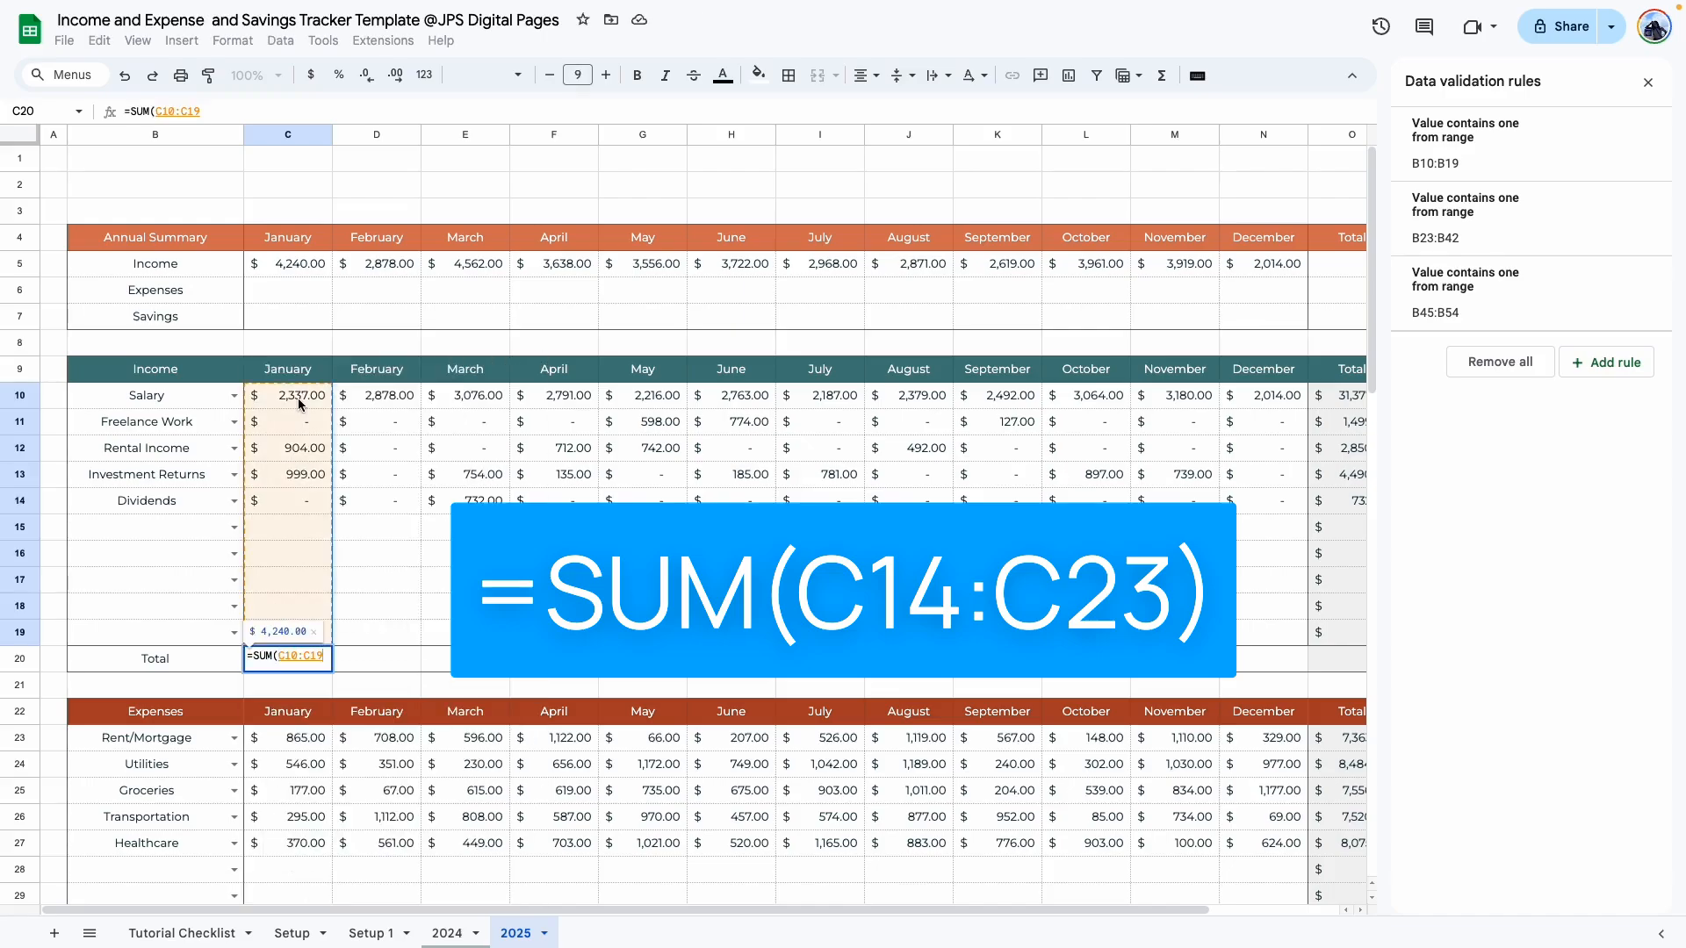
key(Return)
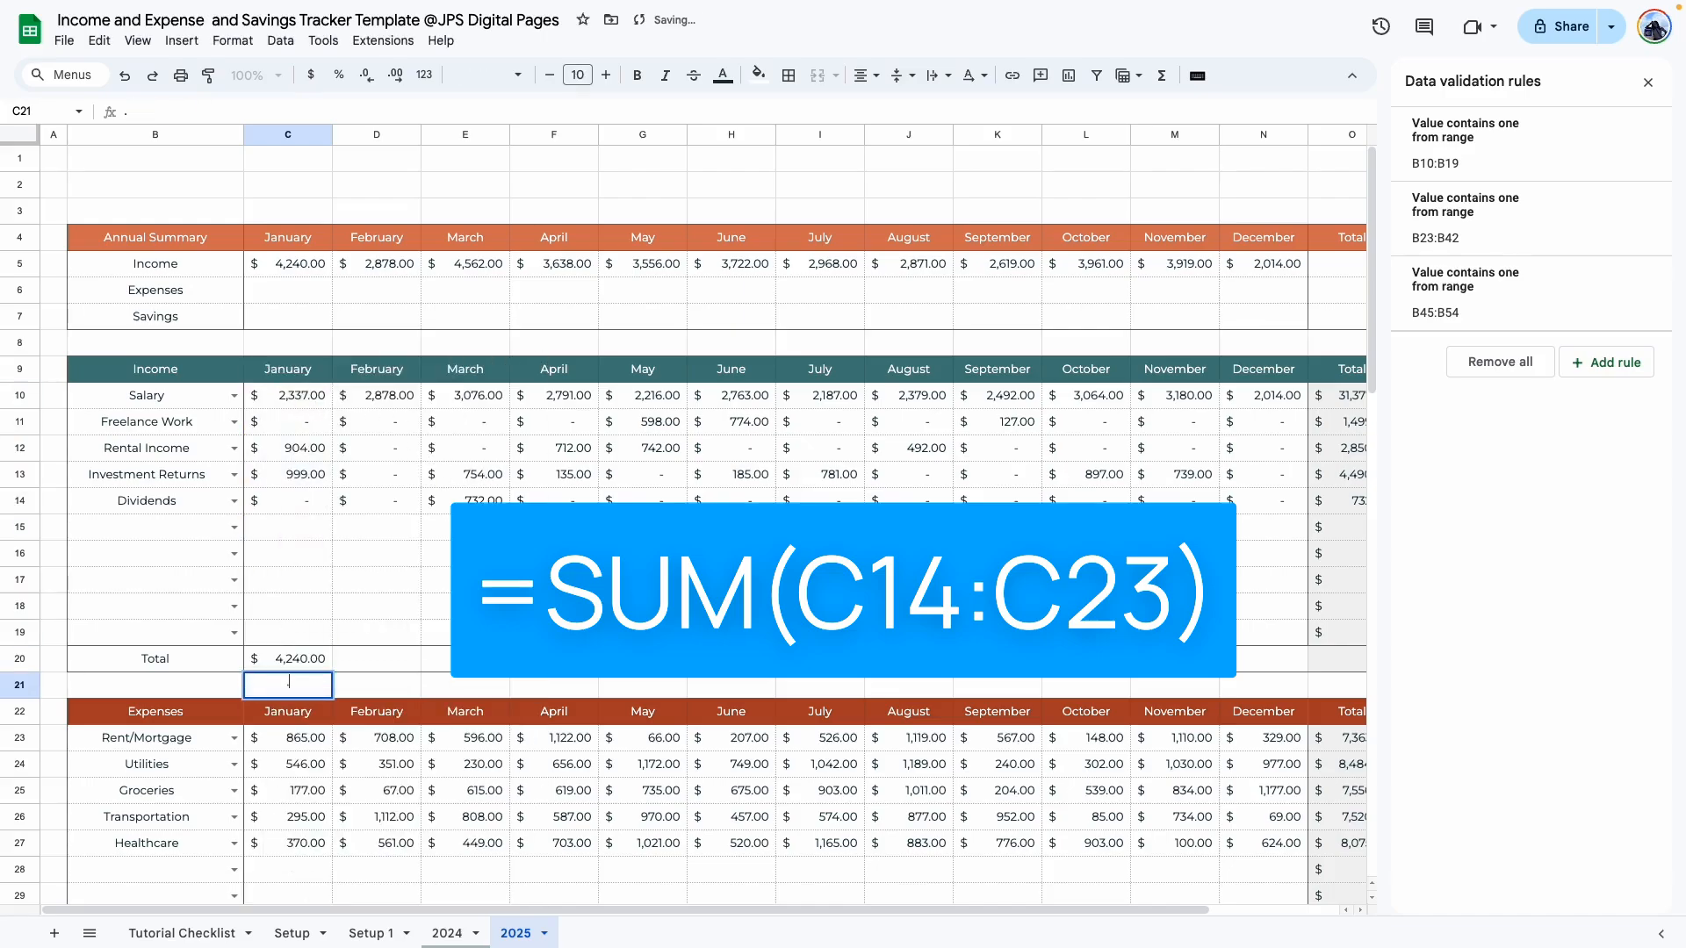
Step: Copy the January income total from C20 into D20:N20 as formula only
click(320, 659)
key(super+c)
drag(378, 659, 1253, 665)
right_click(1253, 666)
mouse_move(1320, 147)
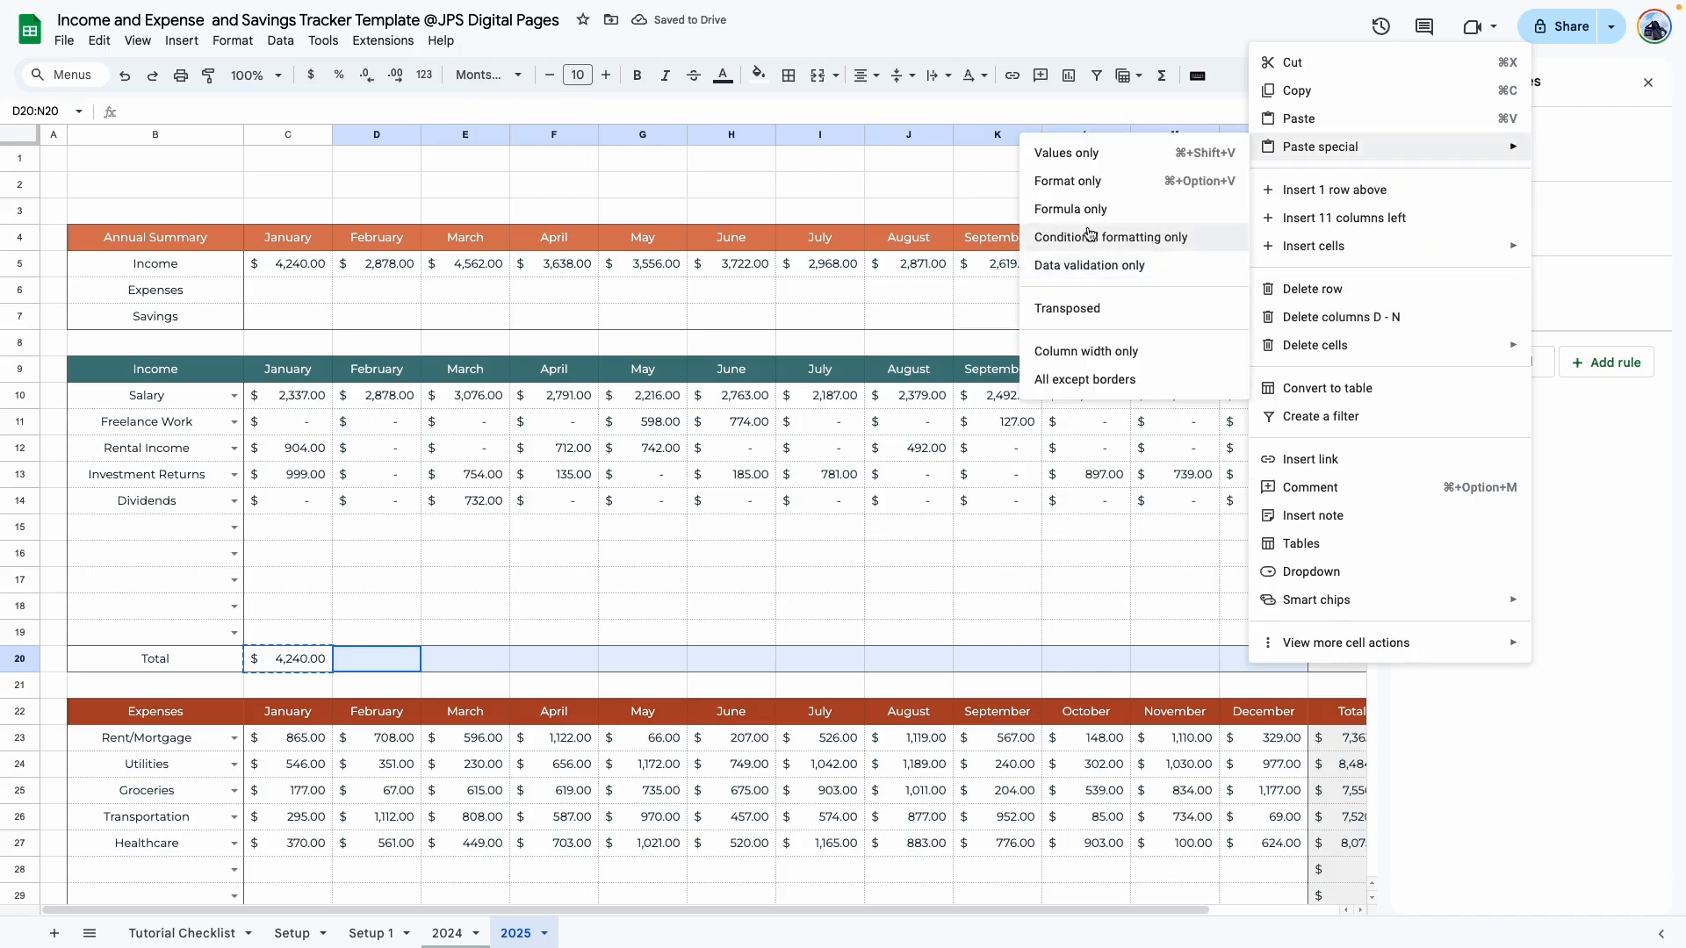
click(1080, 211)
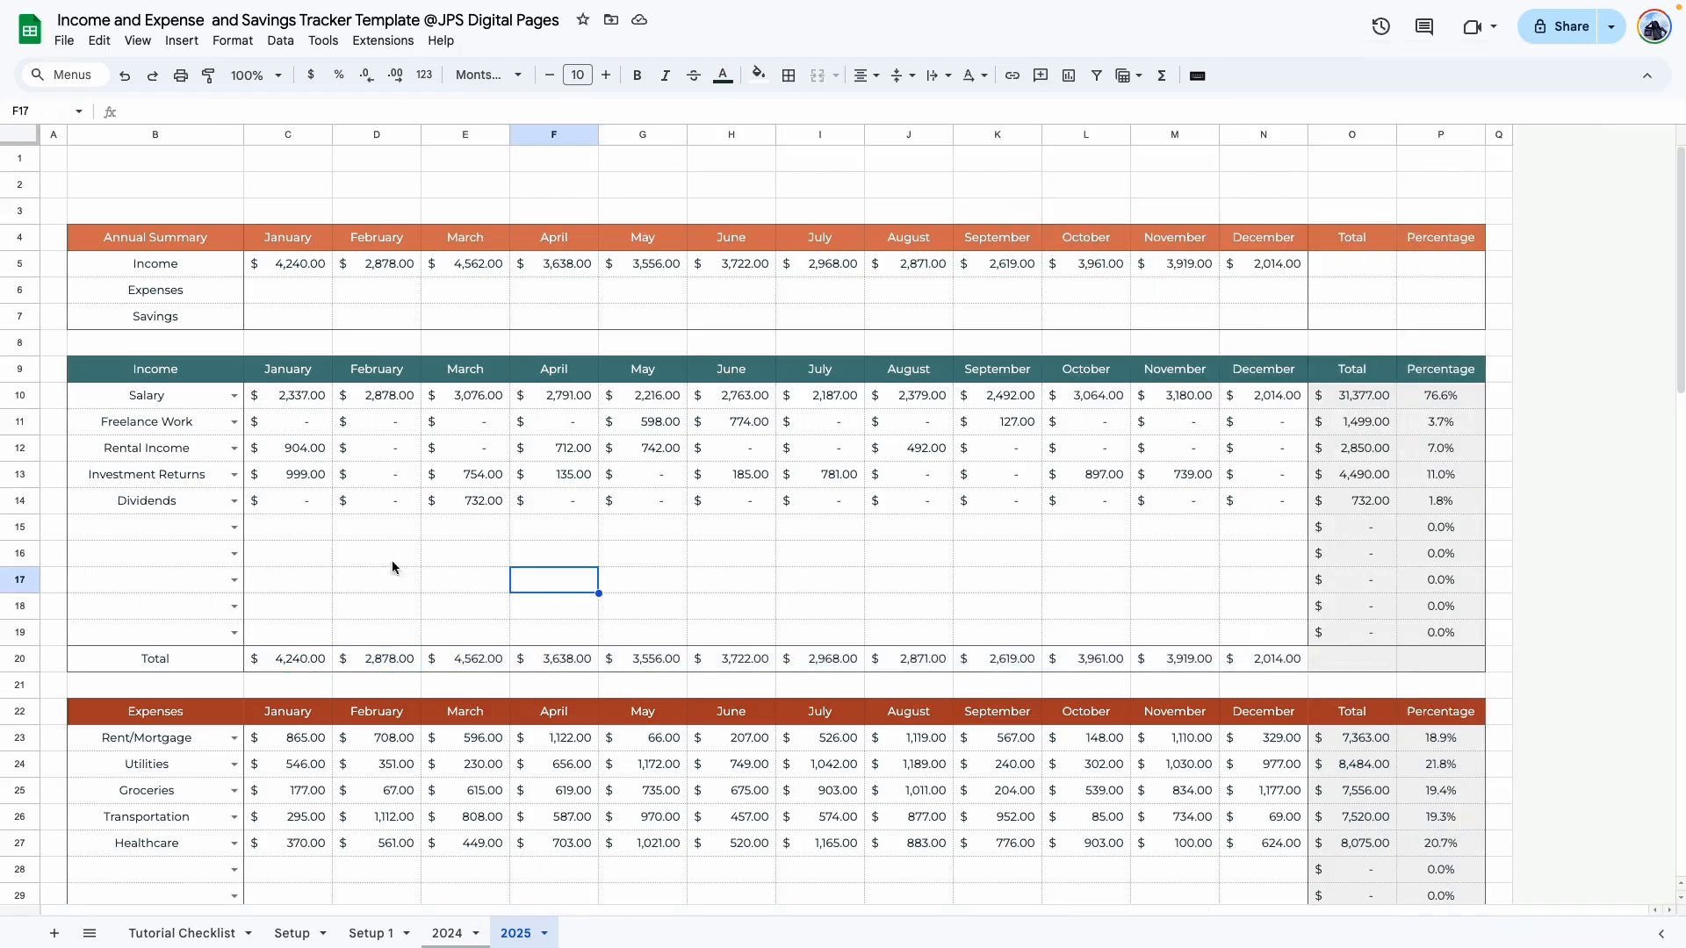
Step: Clear C5:N5 in the Annual Summary and link January income in C5 to the Income table's total with =C20
drag(268, 263, 1249, 264)
key(Delete)
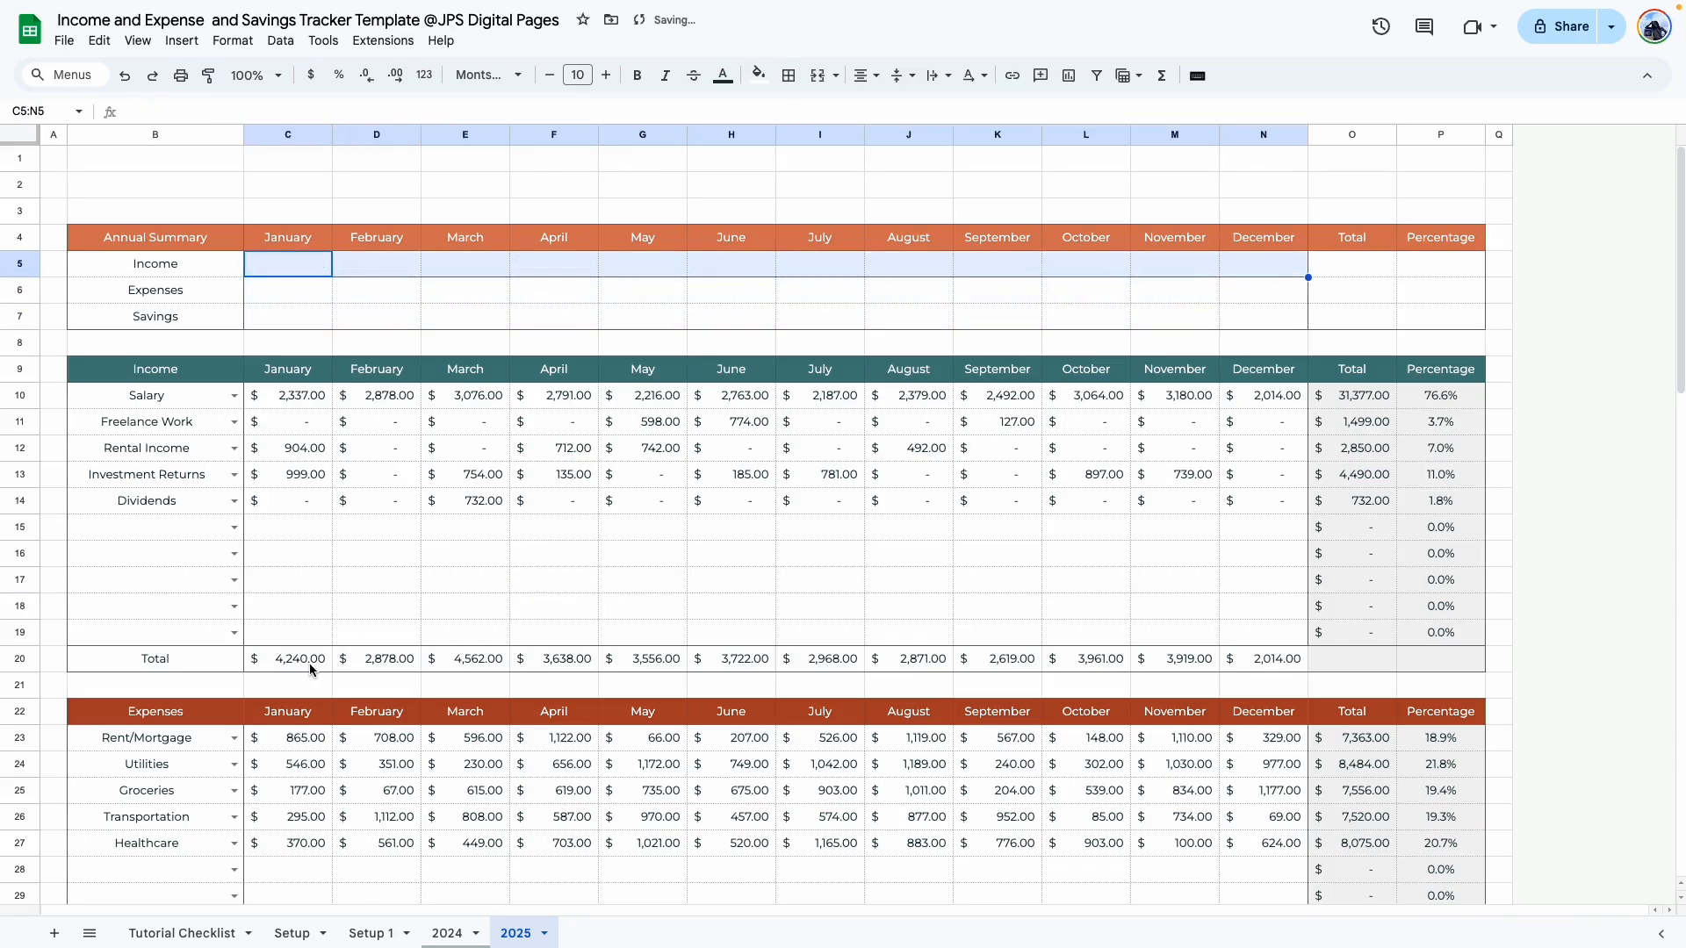
click(289, 269)
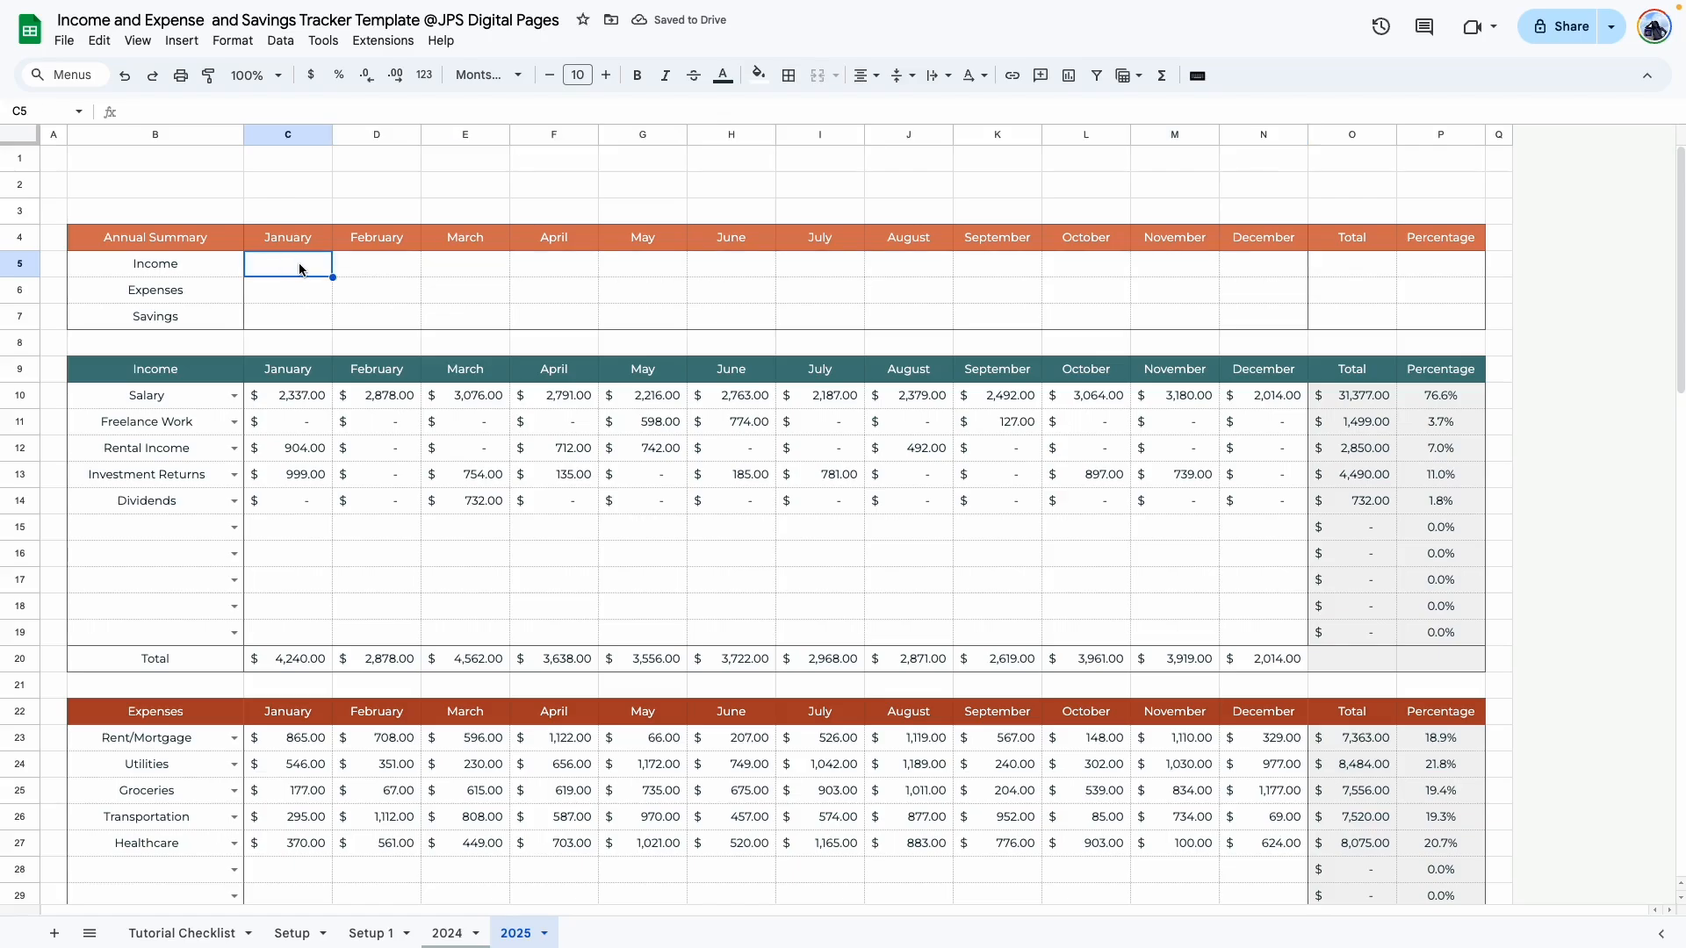
text(=)
click(298, 661)
key(Return)
key(Right)
key(Right)
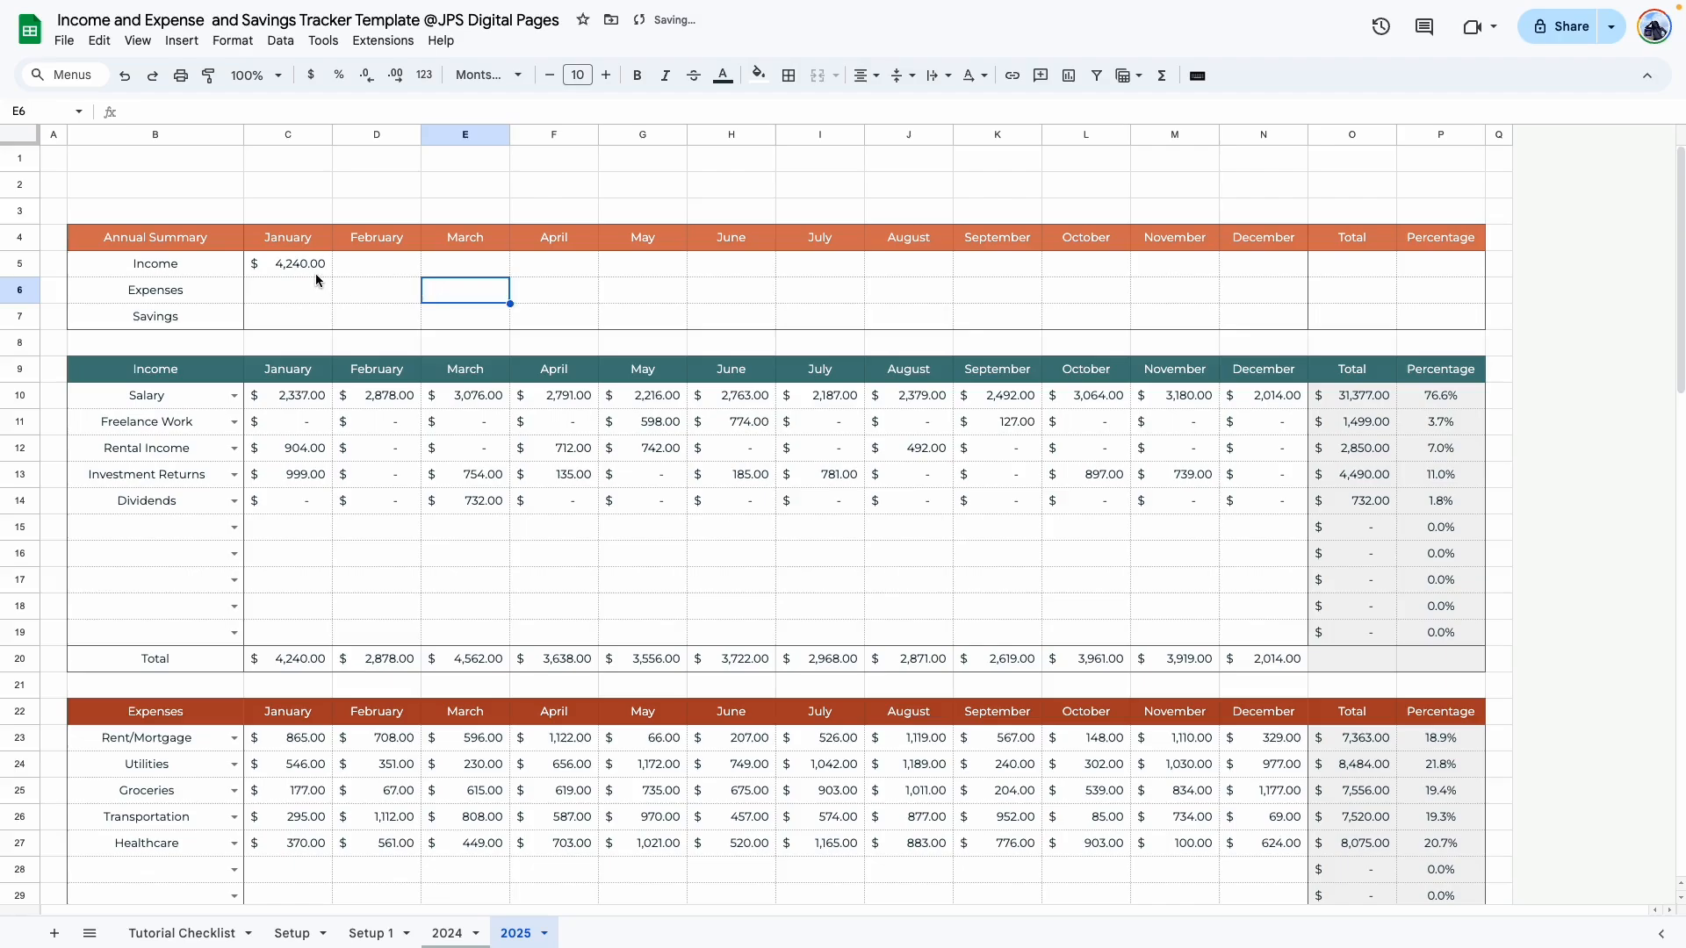
Step: Fill the C5 link across to N5 and compare the row with the Income table's totals in C20:N20
click(318, 272)
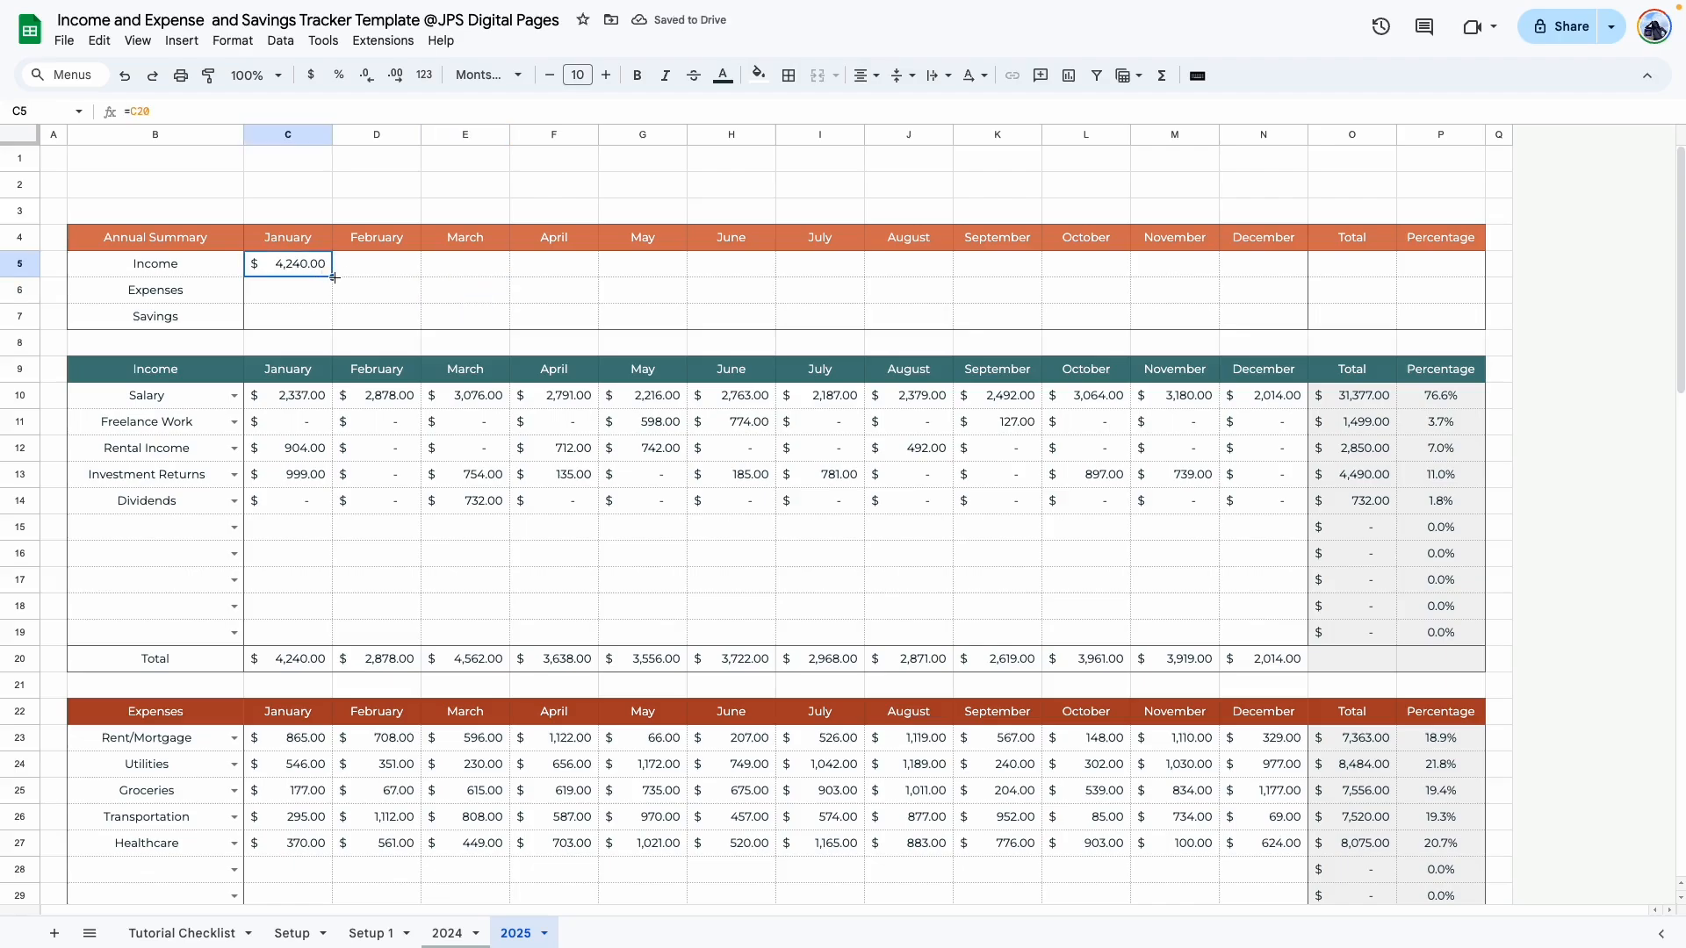
drag(334, 280, 1261, 275)
click(1185, 314)
drag(290, 659, 1272, 662)
drag(298, 263, 1264, 265)
click(1080, 317)
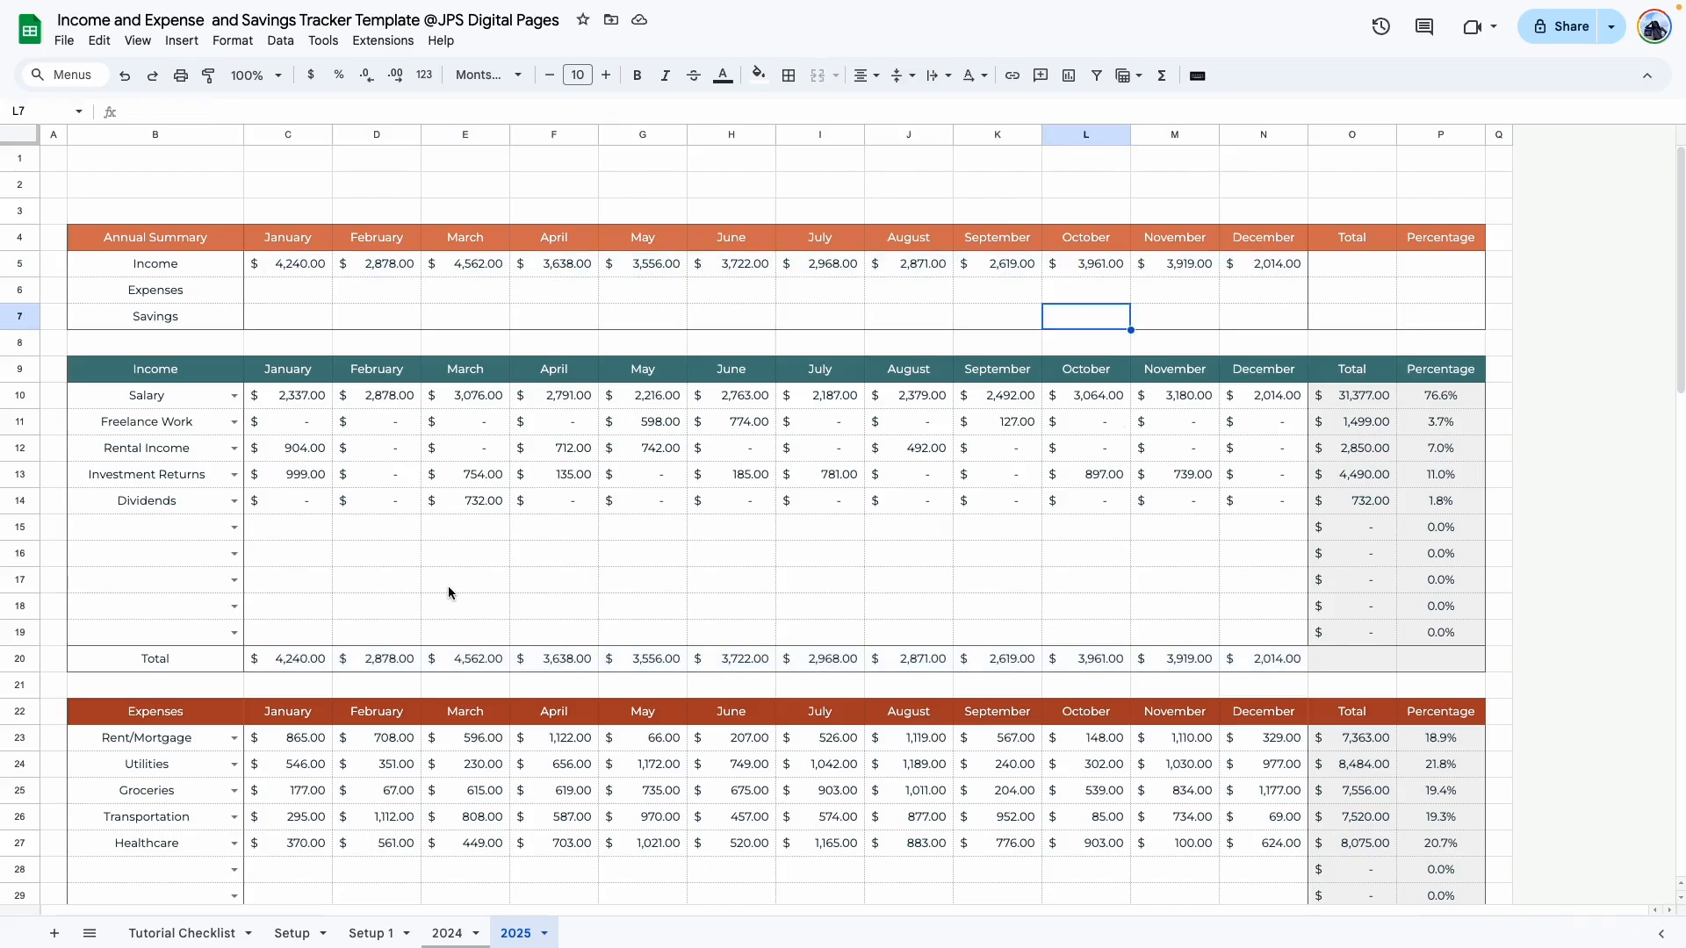
Step: Enter =SUM(C23:C42) in C6 for January expenses and fill the formula across to N6
click(279, 285)
text(=sum)
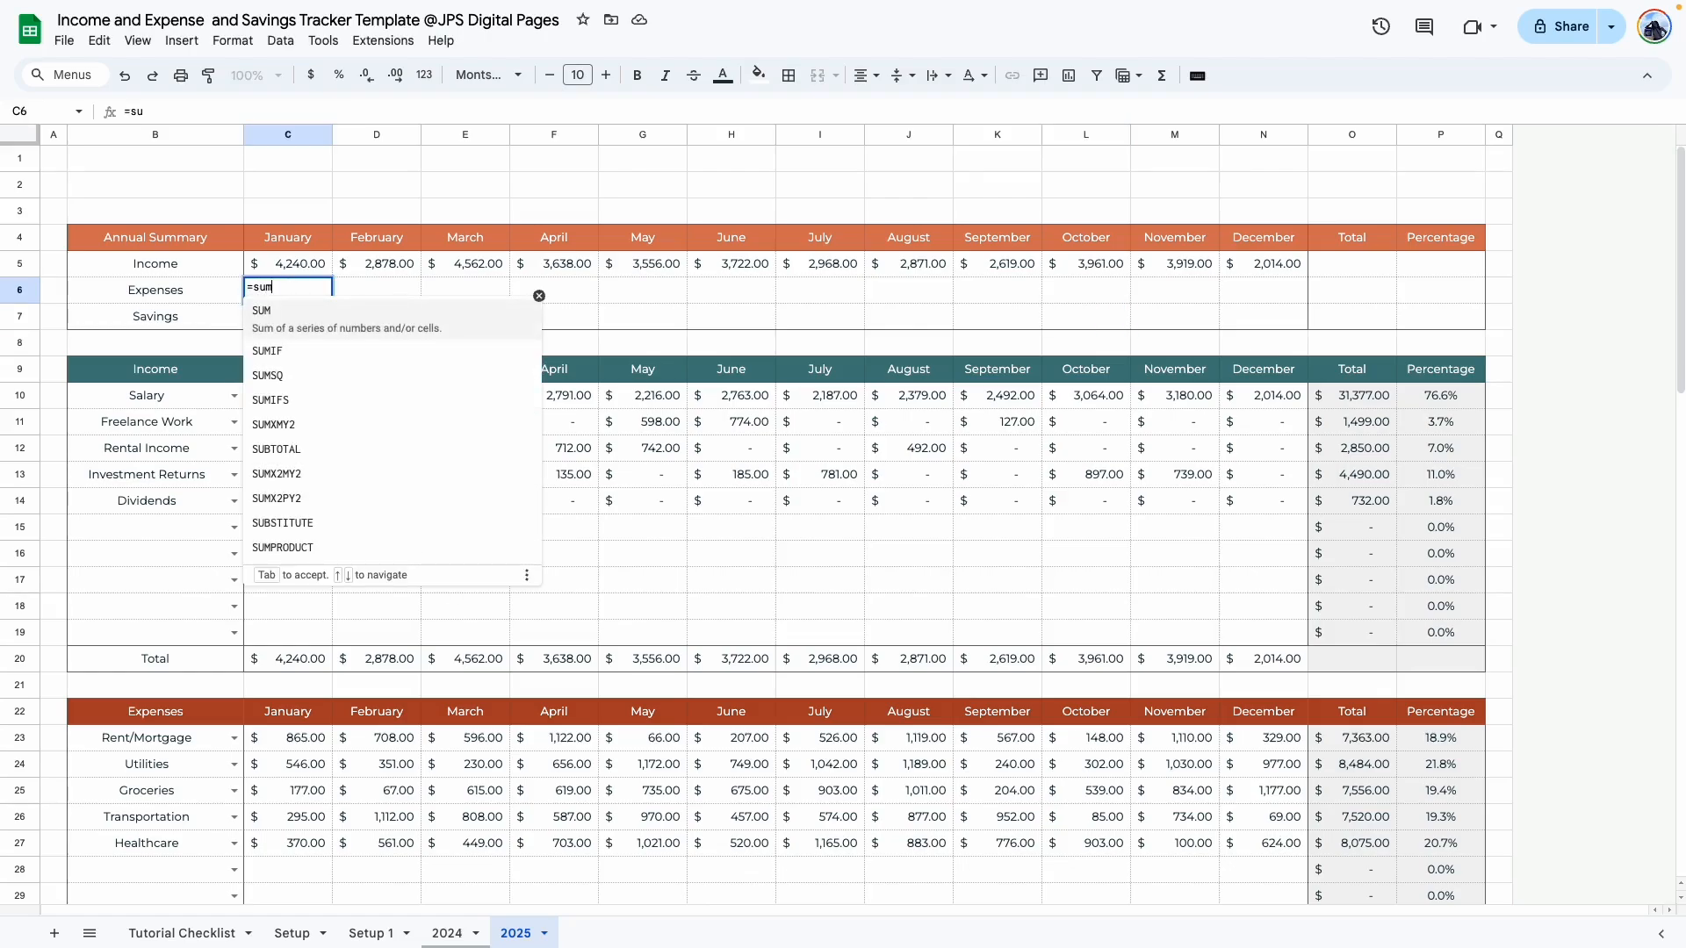
key(Tab)
scroll(327, 530, down, 4)
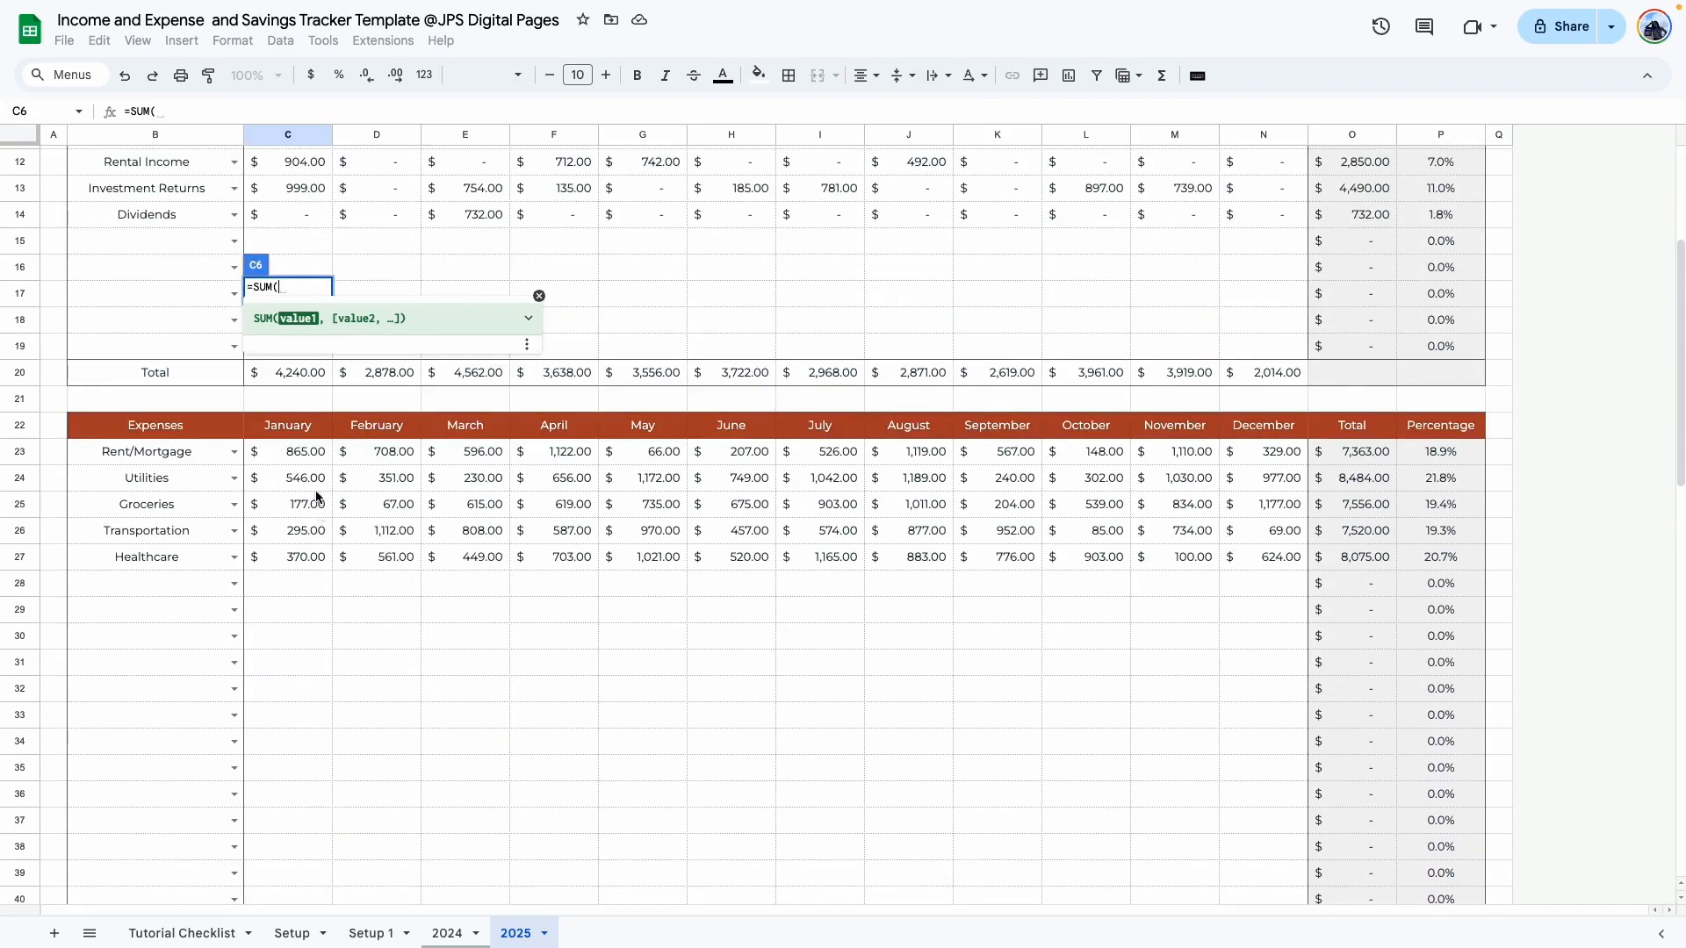
drag(292, 452, 303, 658)
scroll(298, 481, down, 4)
key(Return)
scroll(153, 376, up, 2)
click(288, 291)
drag(333, 304, 1289, 304)
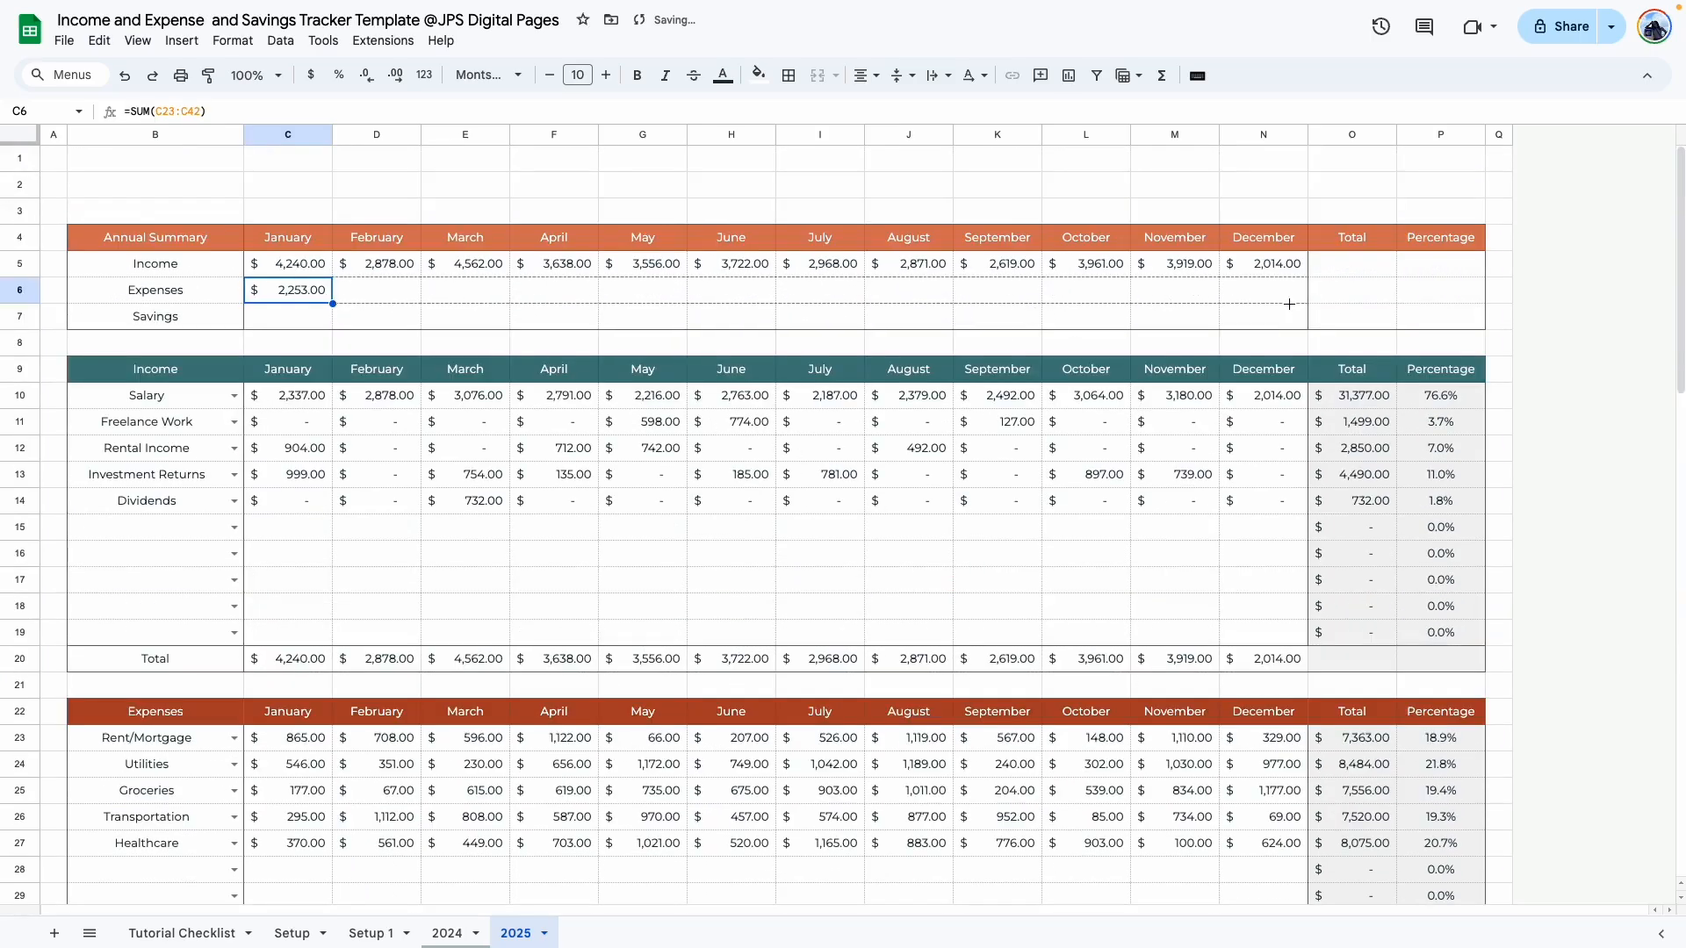
Step: Enter =SUM(C45:C54) in C7 for January savings and fill the formula across to N7
click(288, 315)
text(=)
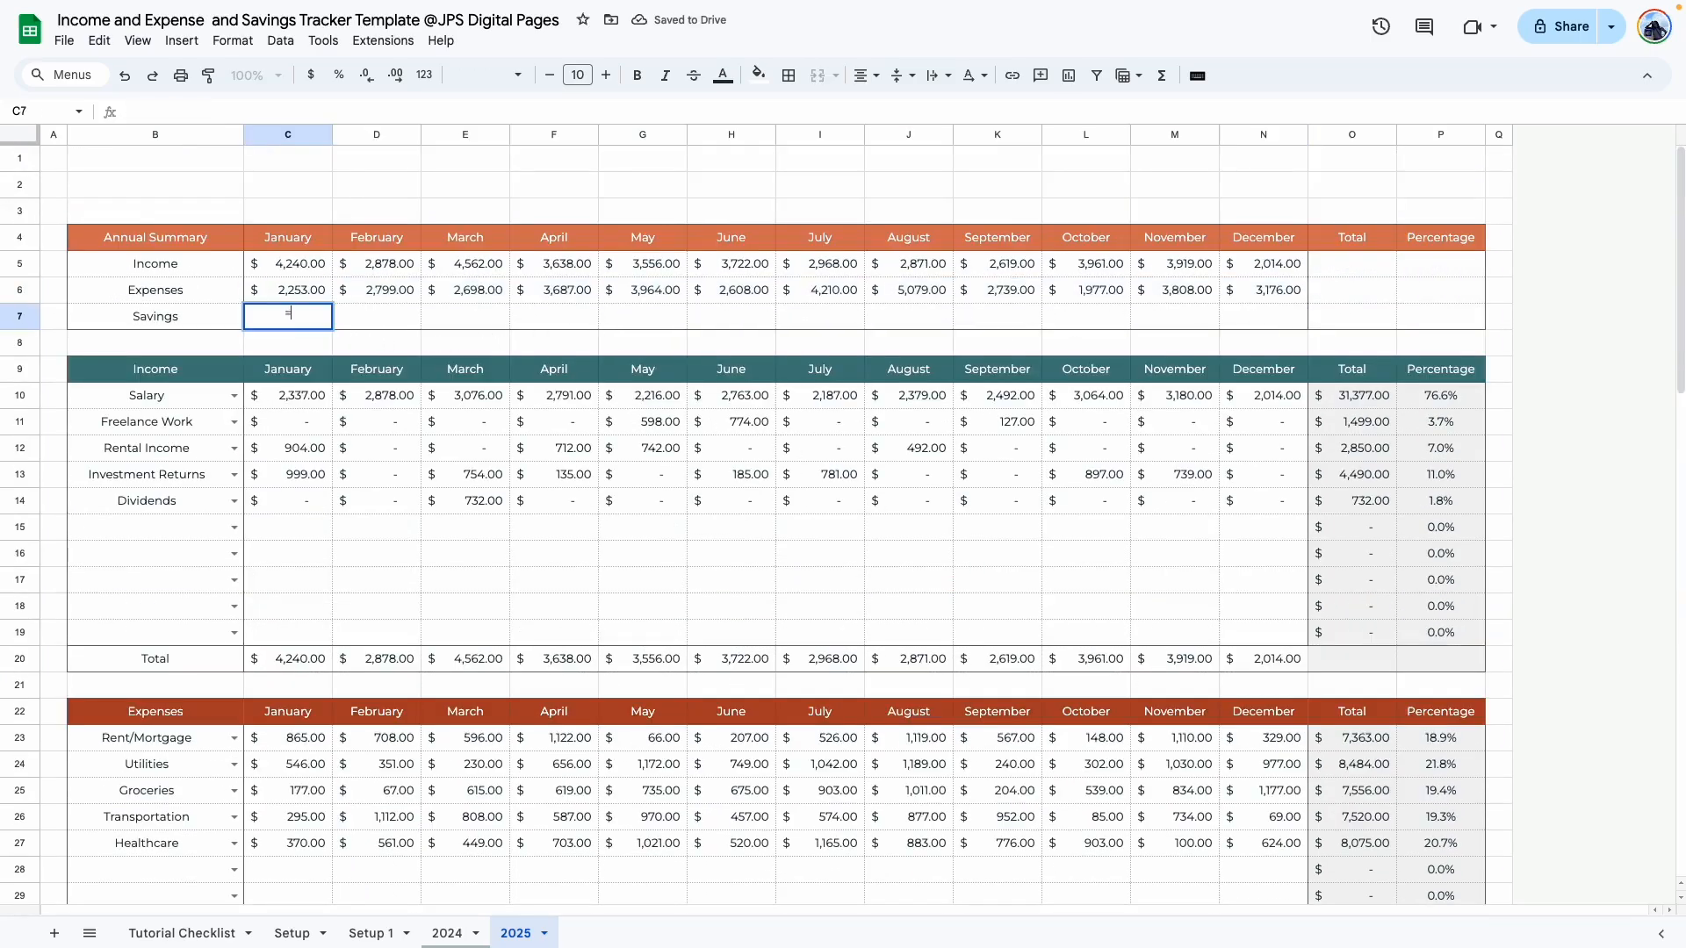
text(SUM()
scroll(402, 562, down, 5)
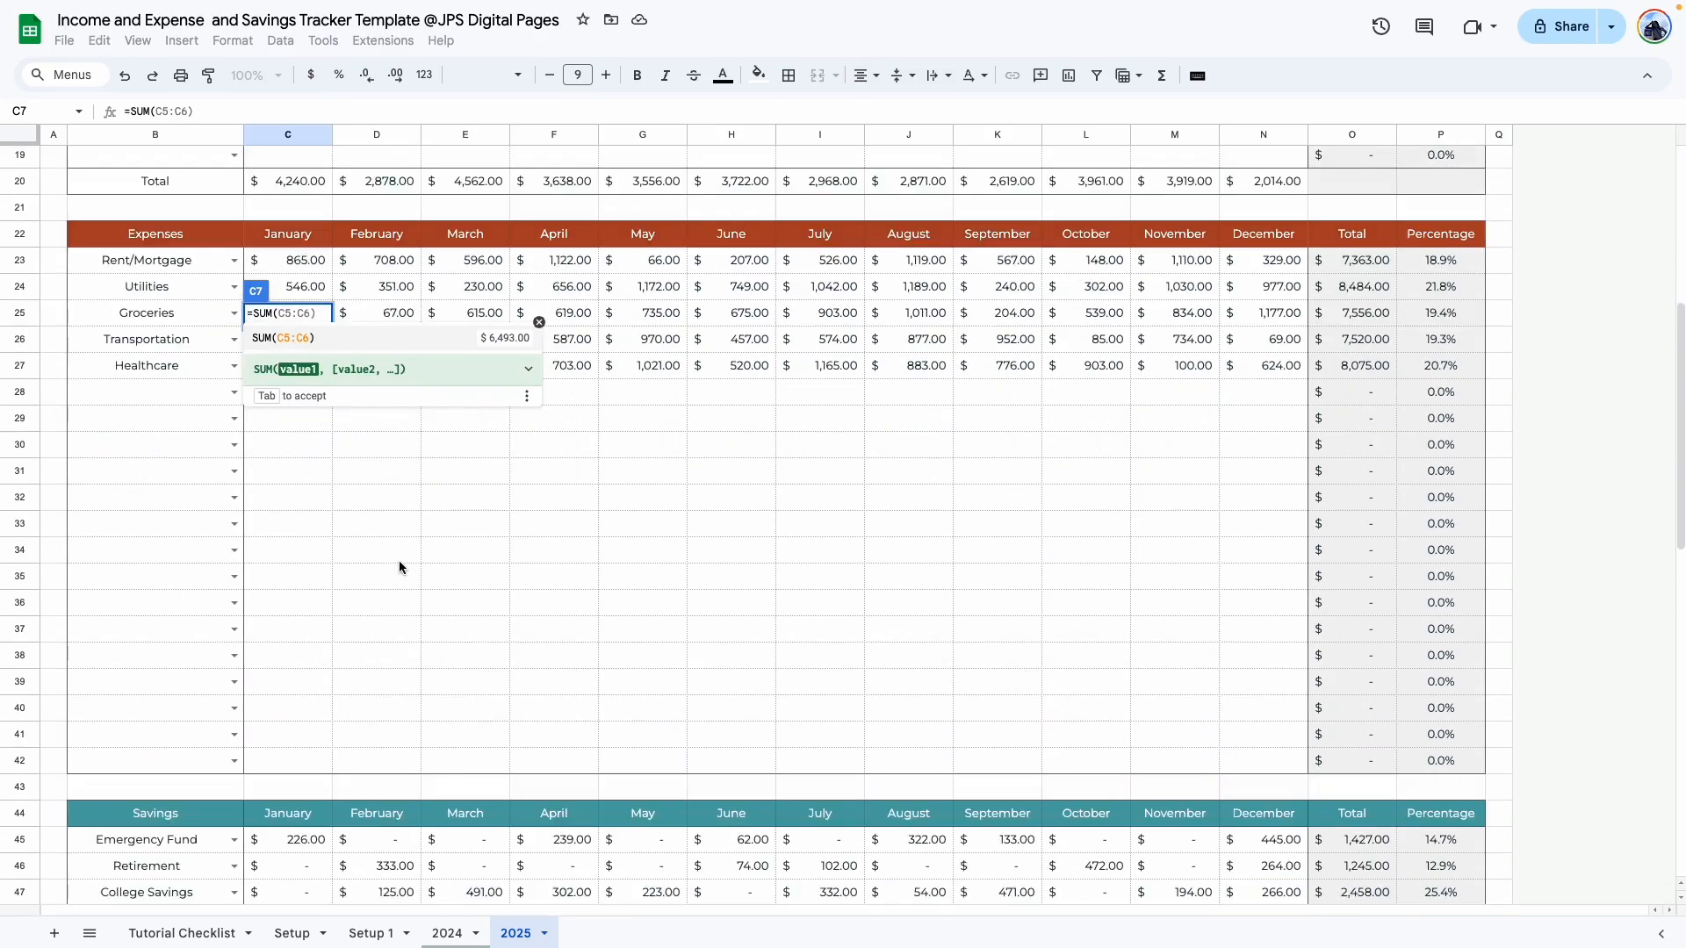
scroll(398, 567, down, 5)
scroll(251, 455, up, 2)
drag(263, 484, 272, 721)
key(Return)
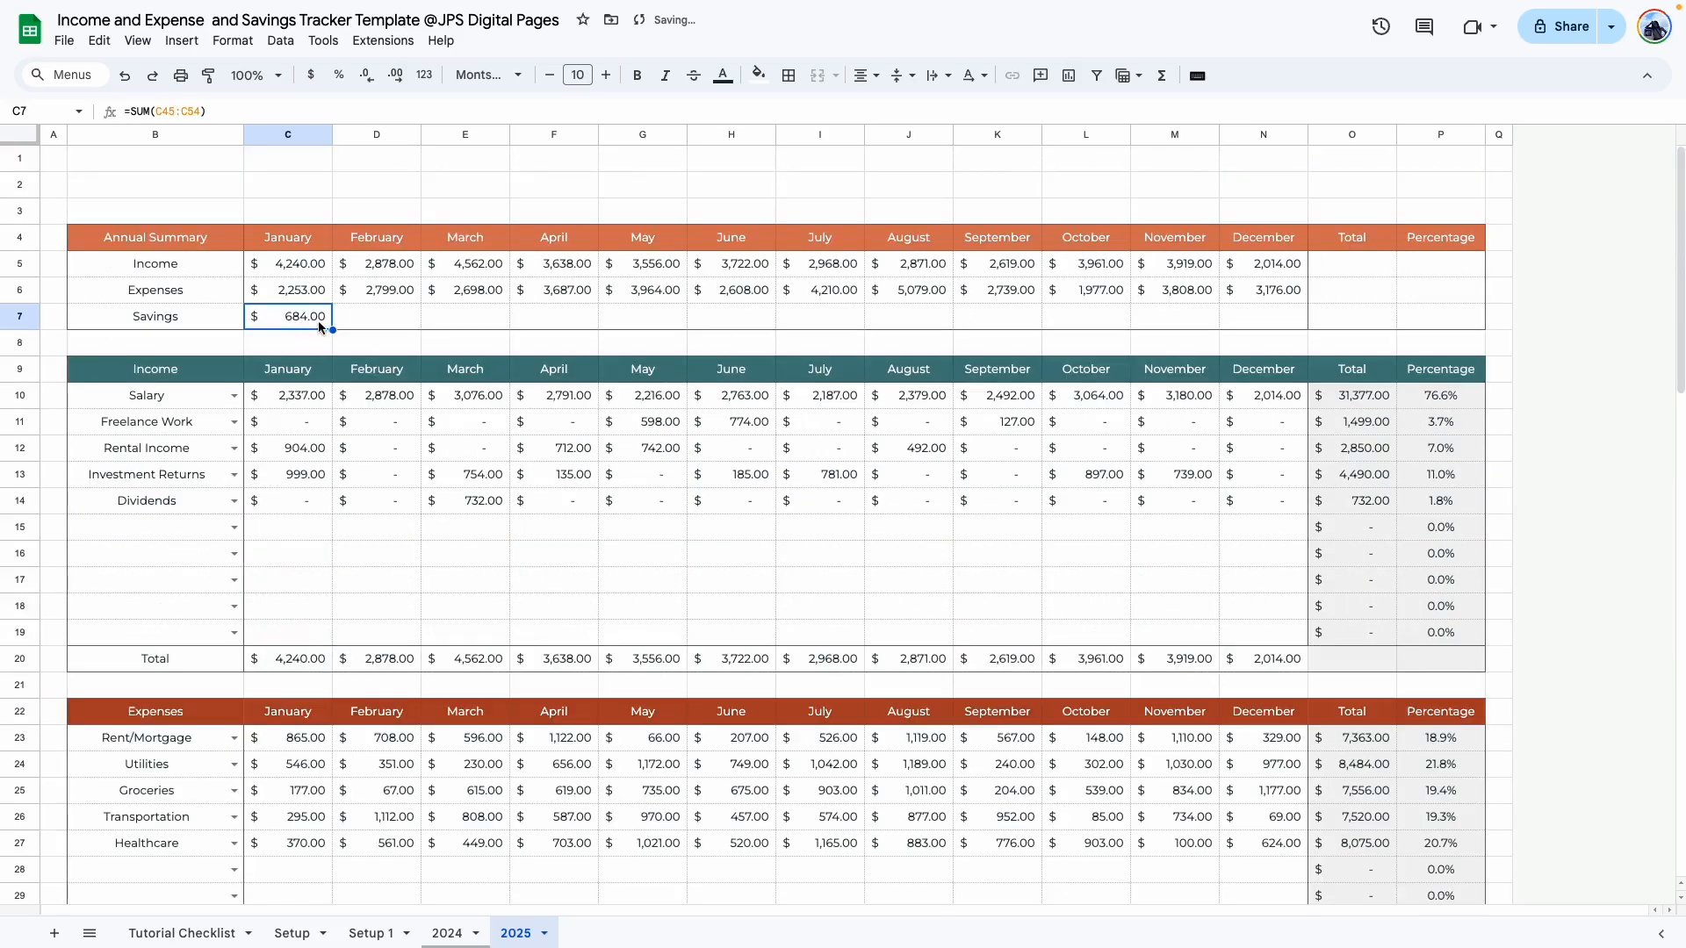
drag(333, 330, 1056, 333)
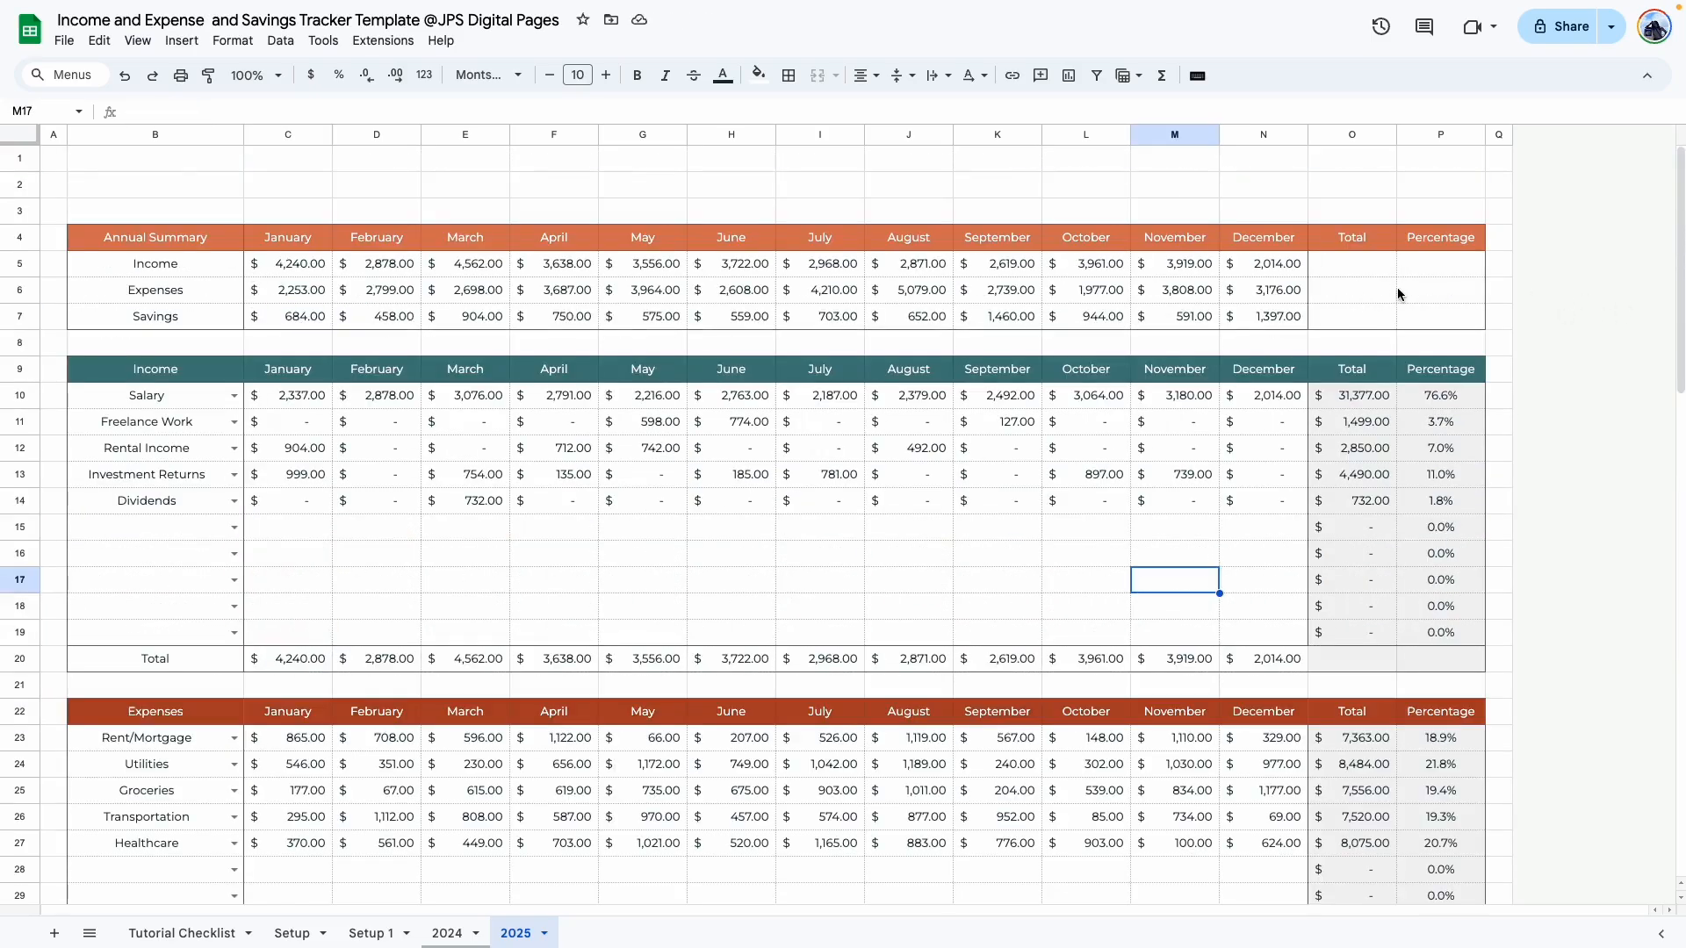
Step: Enter =SUM(C5:N5) in O5 for the Annual Summary's income total and try to fill it down to O7
click(1326, 265)
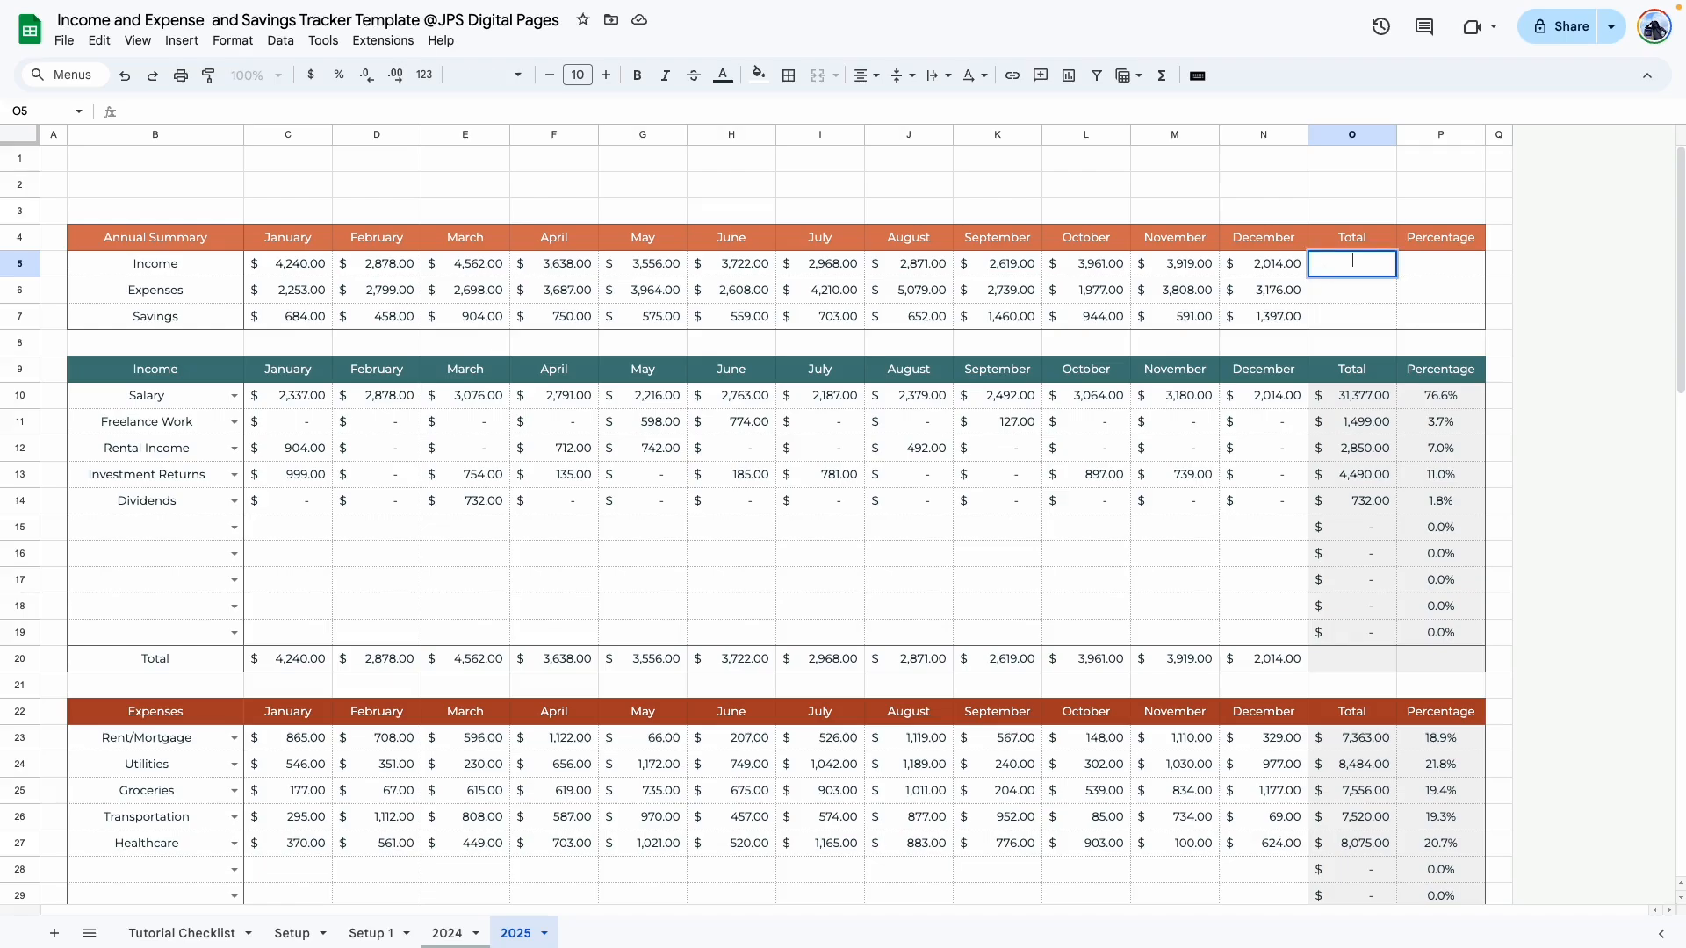
text(=SUM(C5:N5))
key(Tab)
key(super+Return)
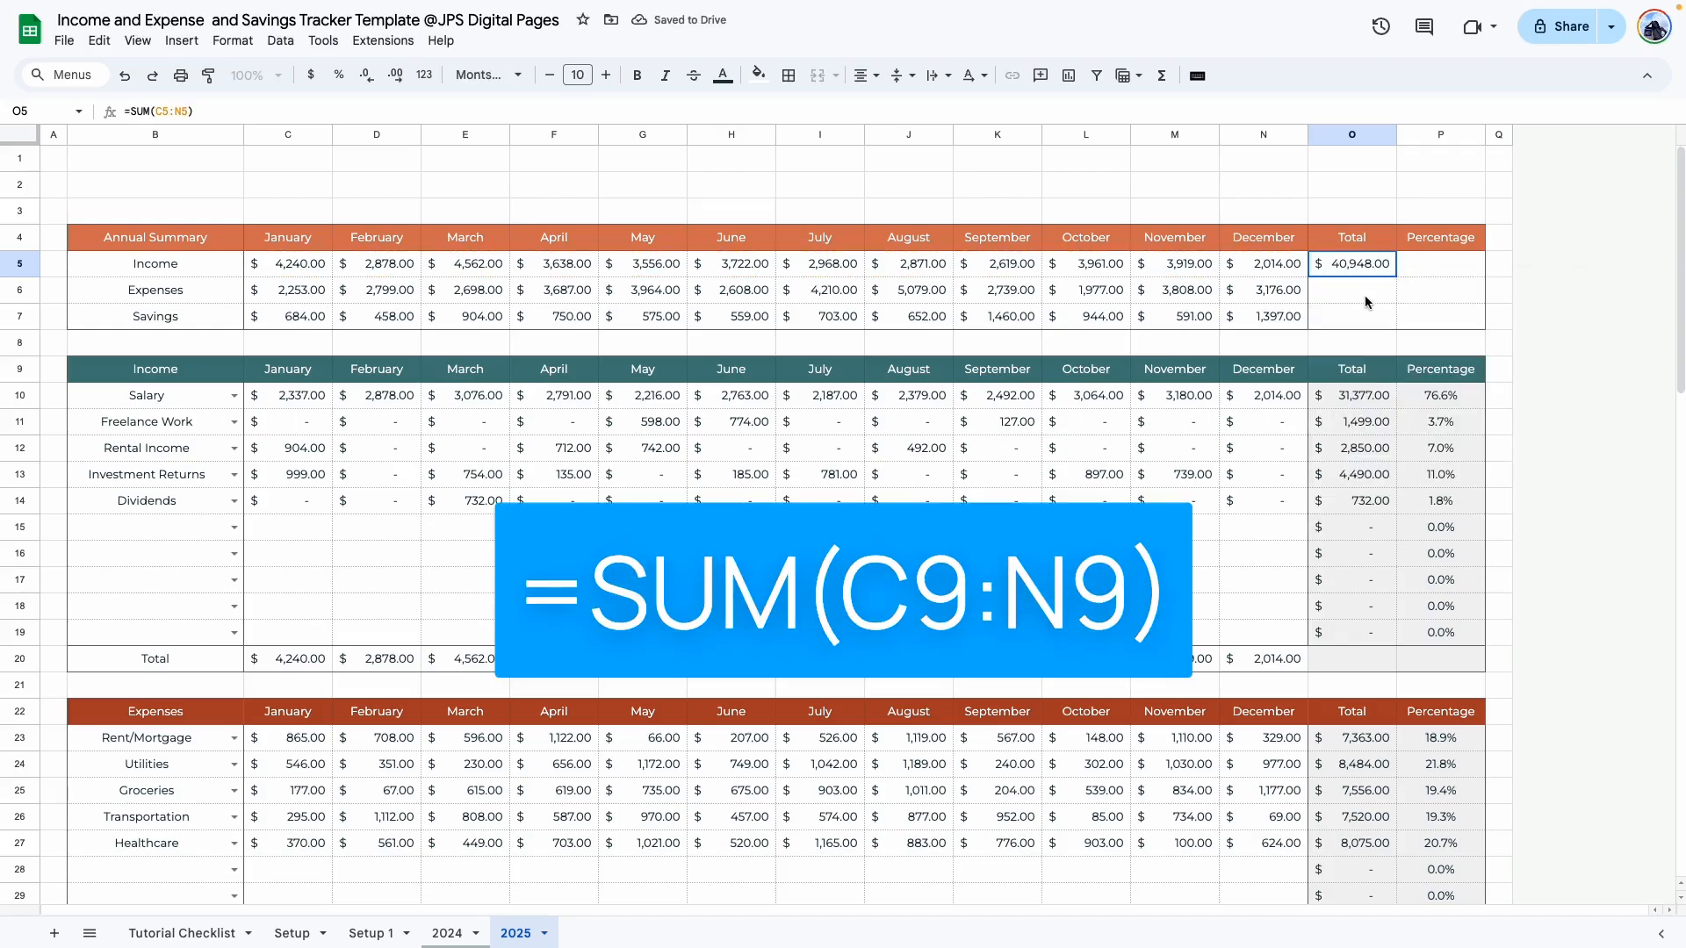
drag(1396, 277, 1397, 317)
click(1498, 369)
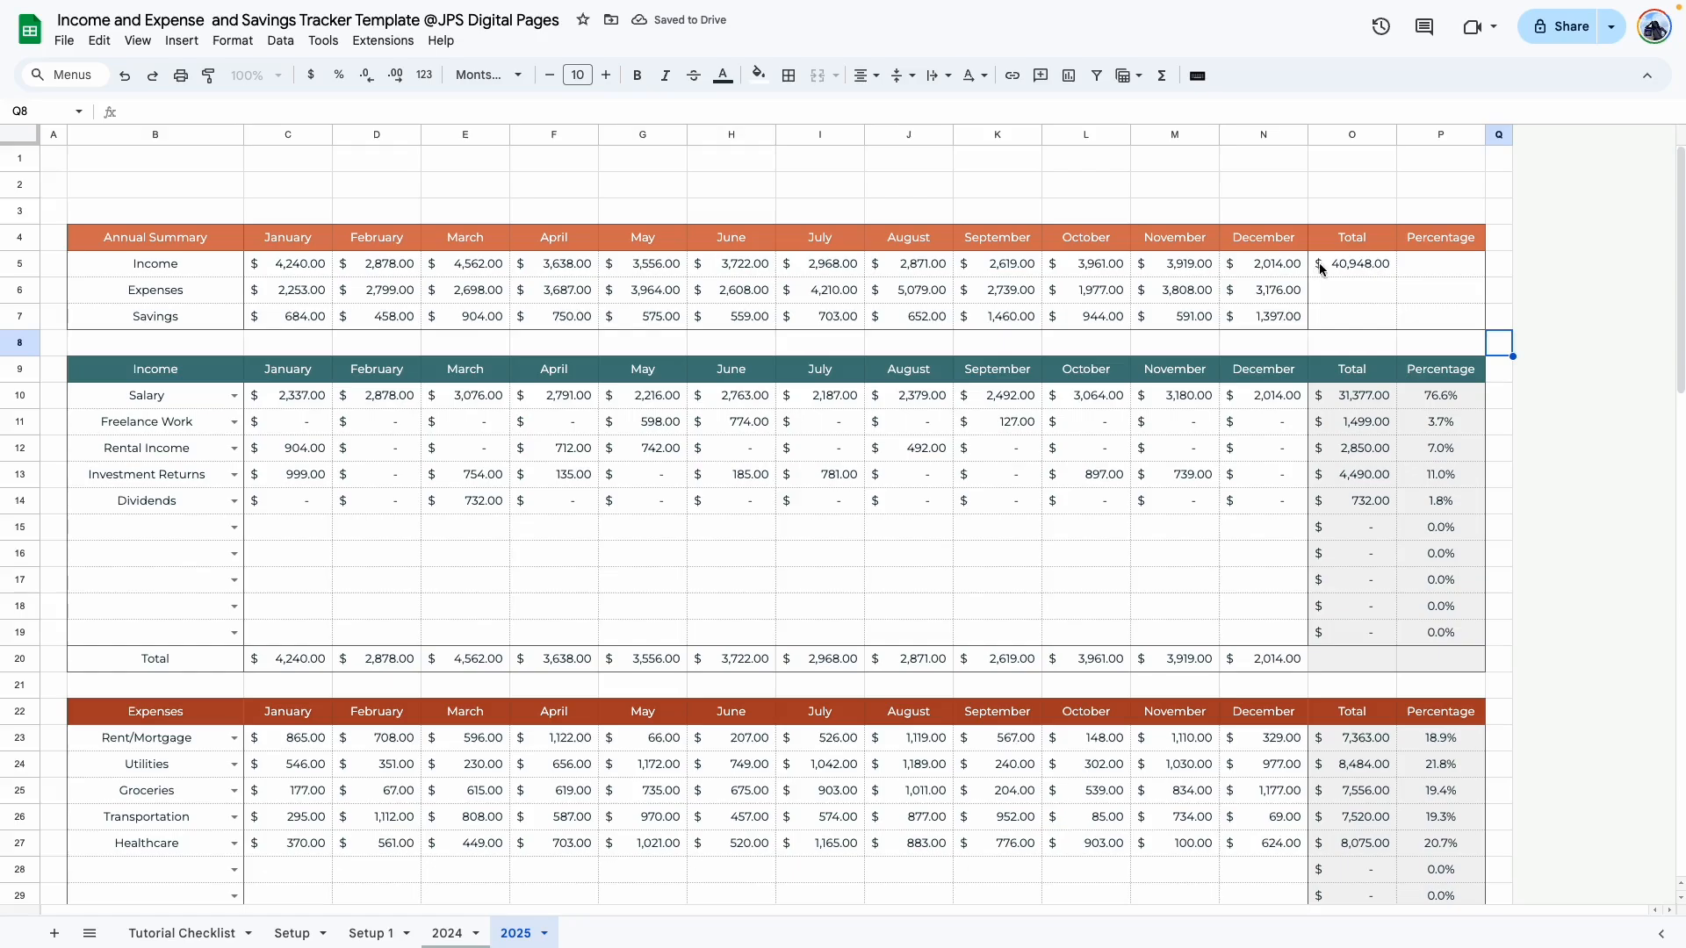
Step: Copy the total formula from O5 into O6:O7 as formula only
click(1380, 268)
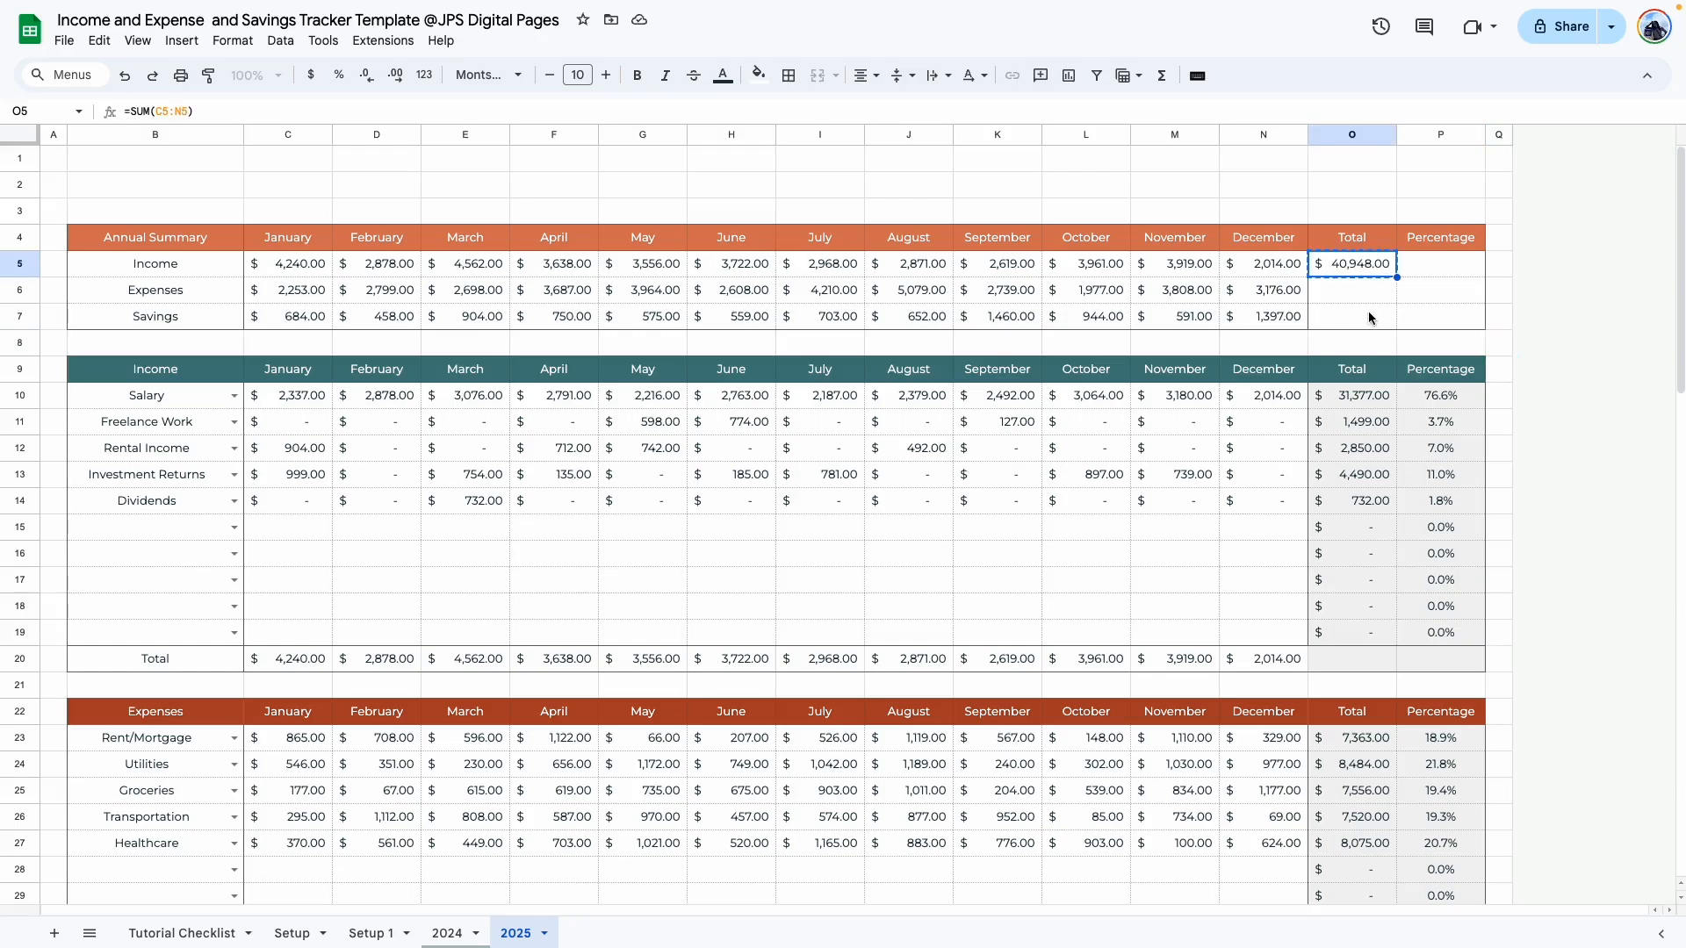
drag(1368, 318, 1367, 292)
right_click(1367, 293)
mouse_move(1440, 397)
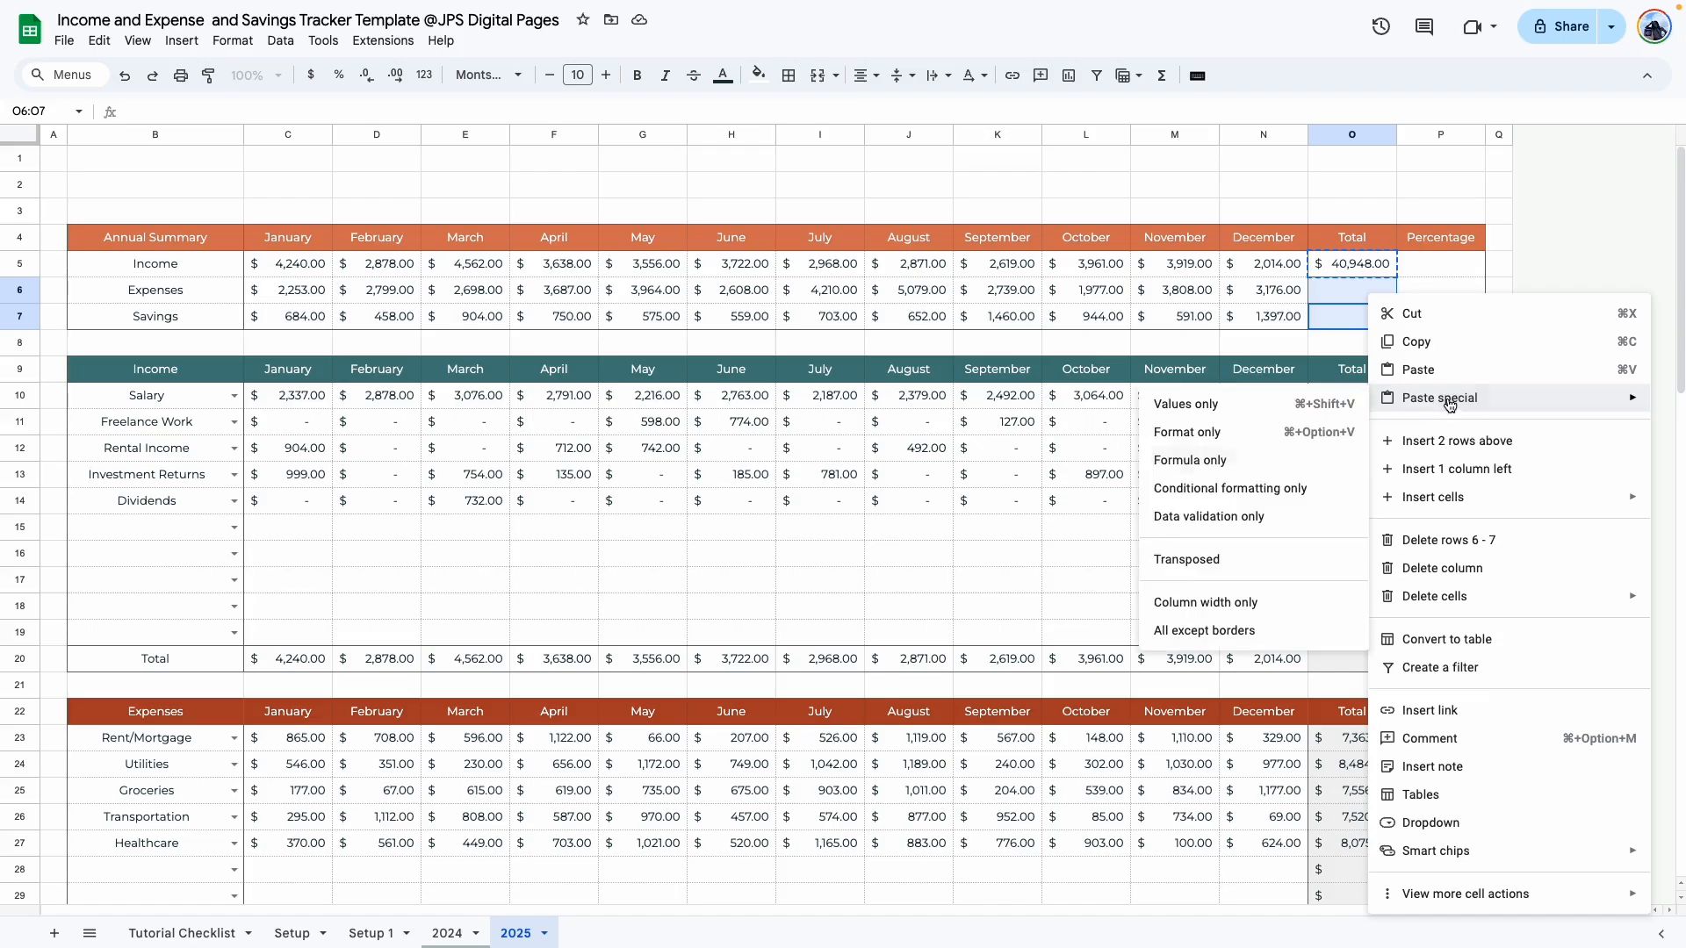
click(1230, 461)
click(1499, 292)
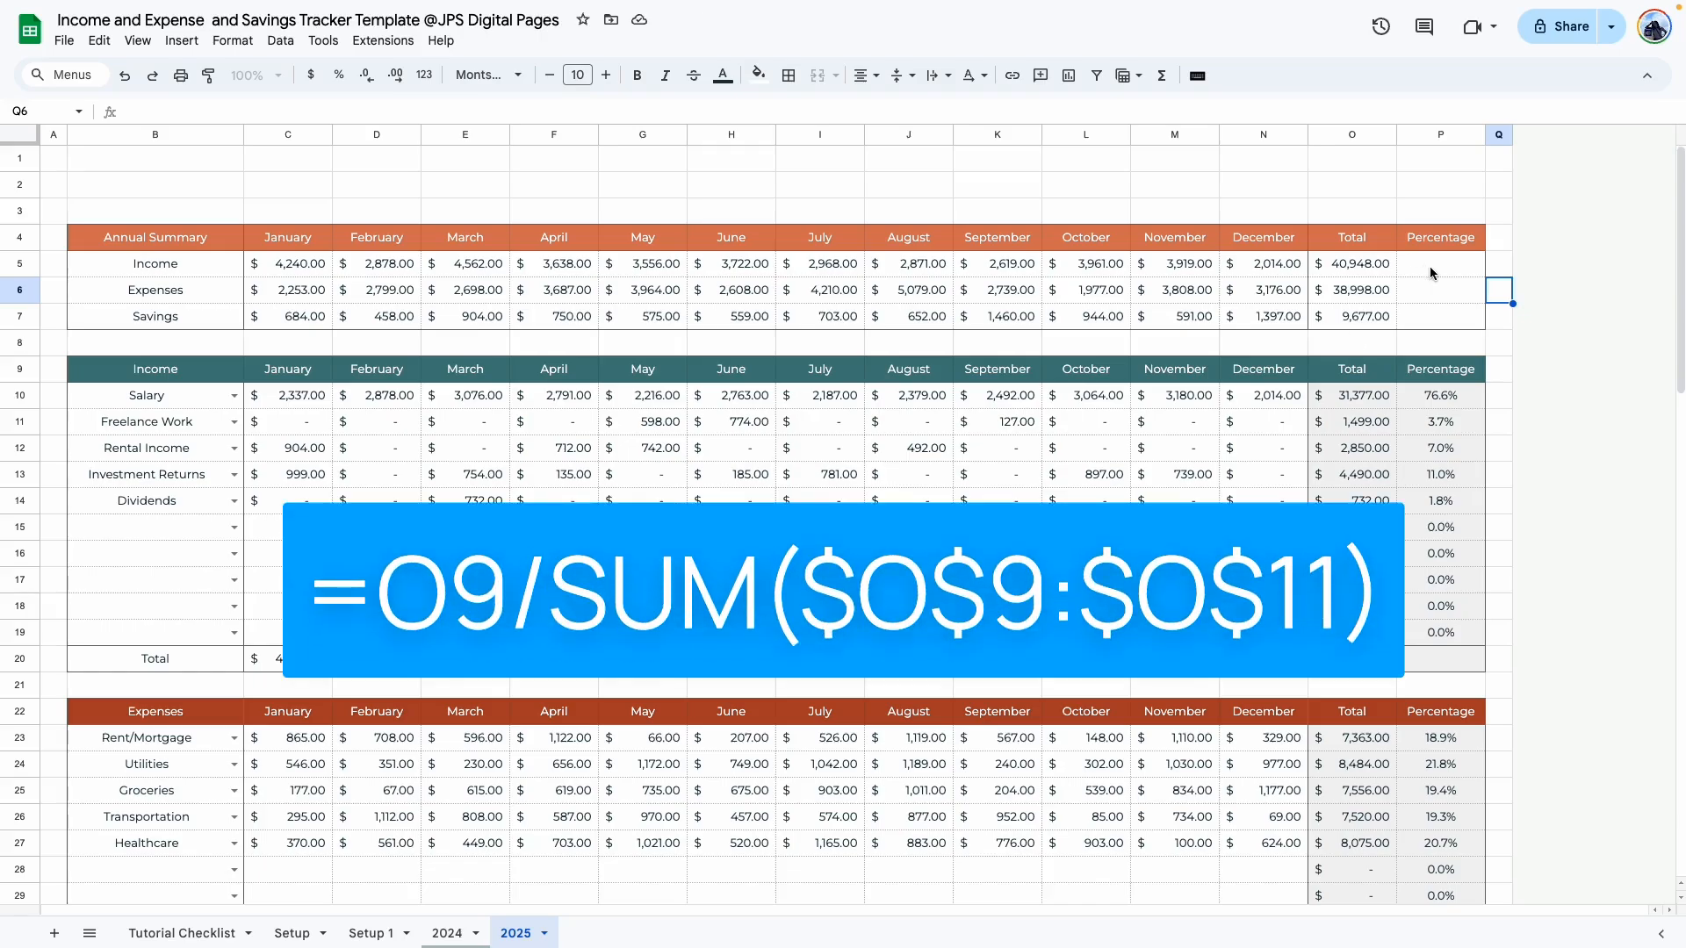
Step: Enter a formula in P5 that divides O5 by the SUM of the Annual Summary's Income, Expenses and Savings totals
double_click(1431, 268)
text(=O5)
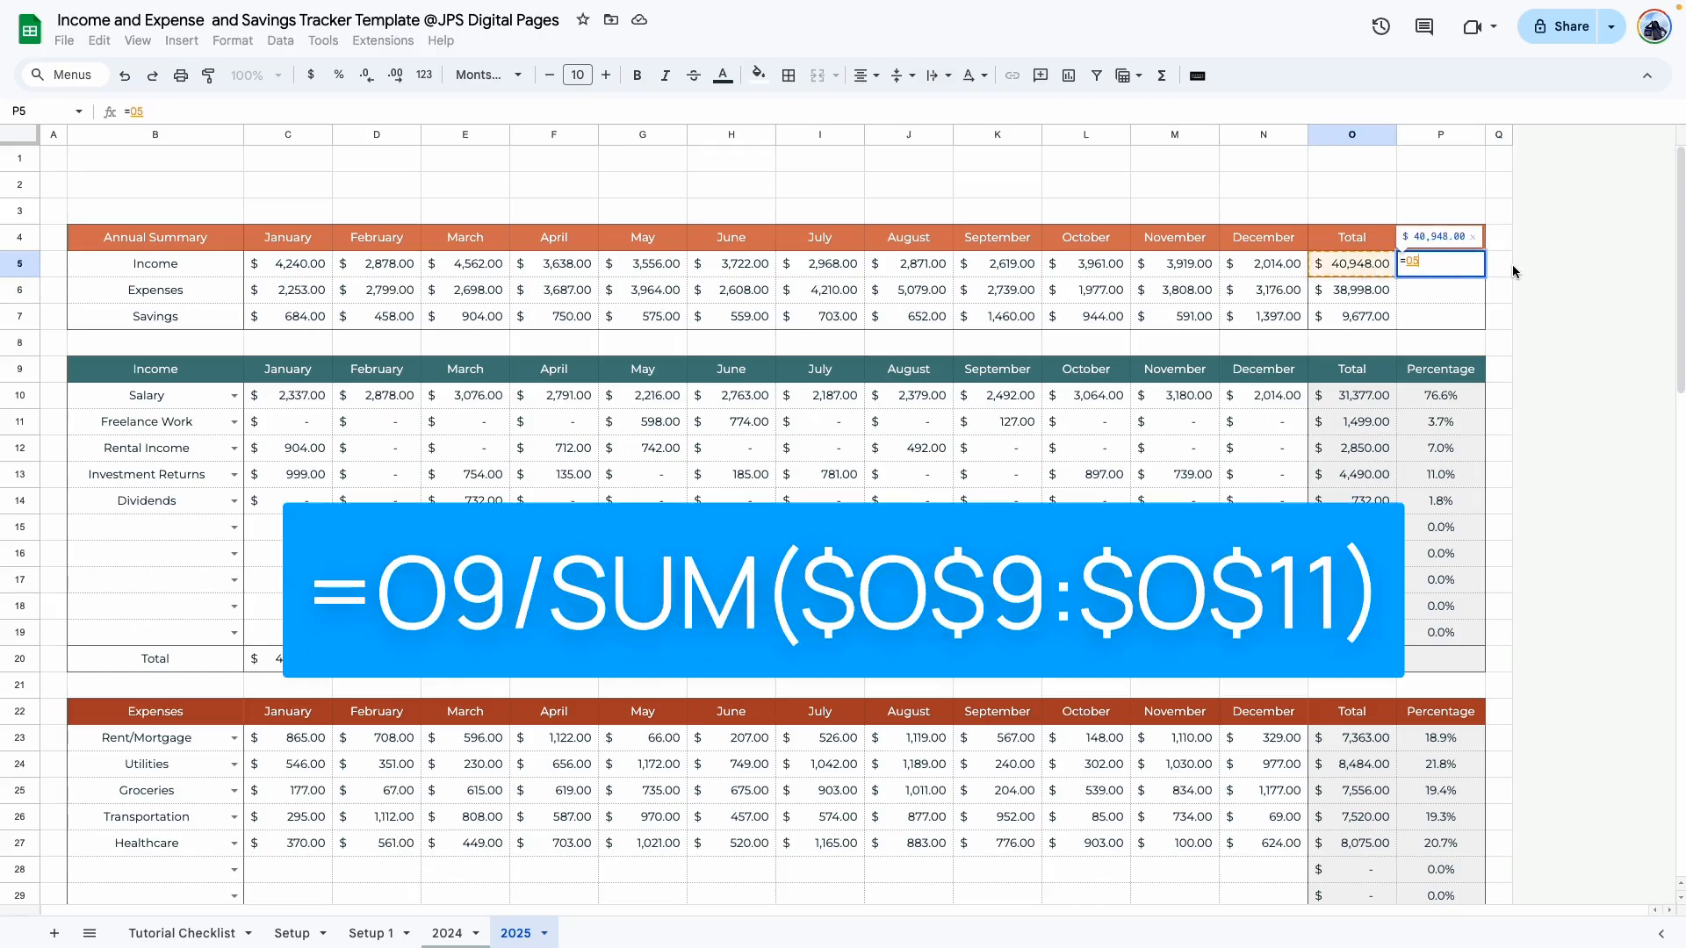
text(/)
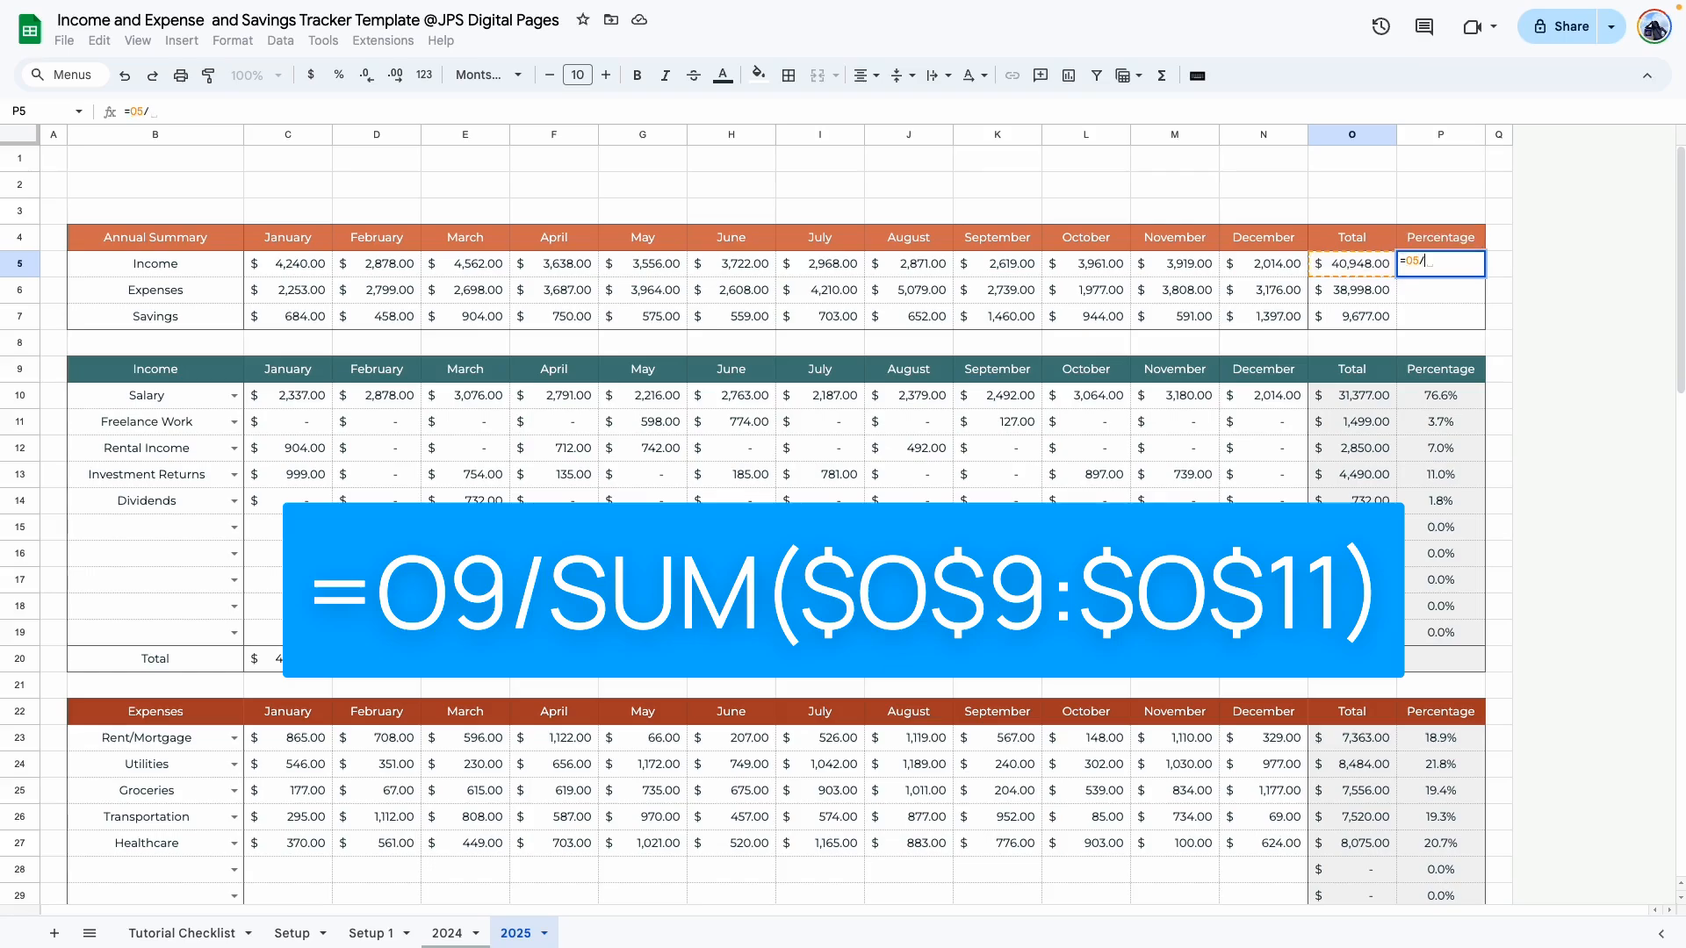
text(SUM()
scroll(1364, 204, down, 2)
scroll(1365, 203, up, 2)
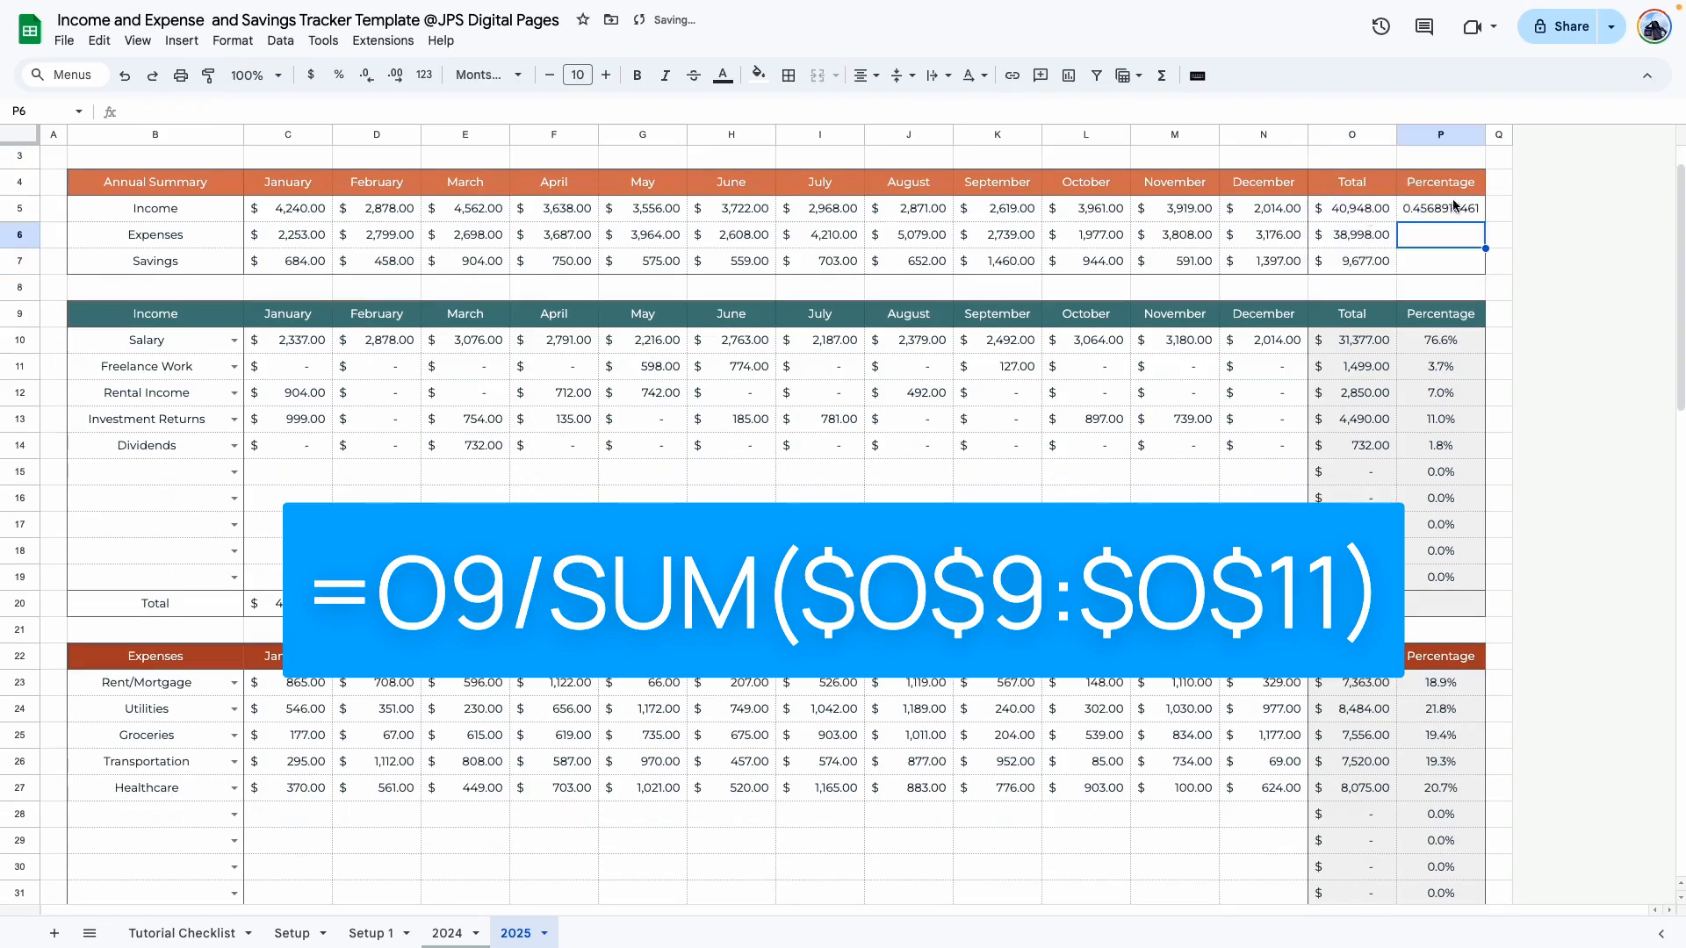
Step: Format the Annual Summary's percentage cells P5:P7 as percent with one decimal place
drag(1453, 206, 1441, 261)
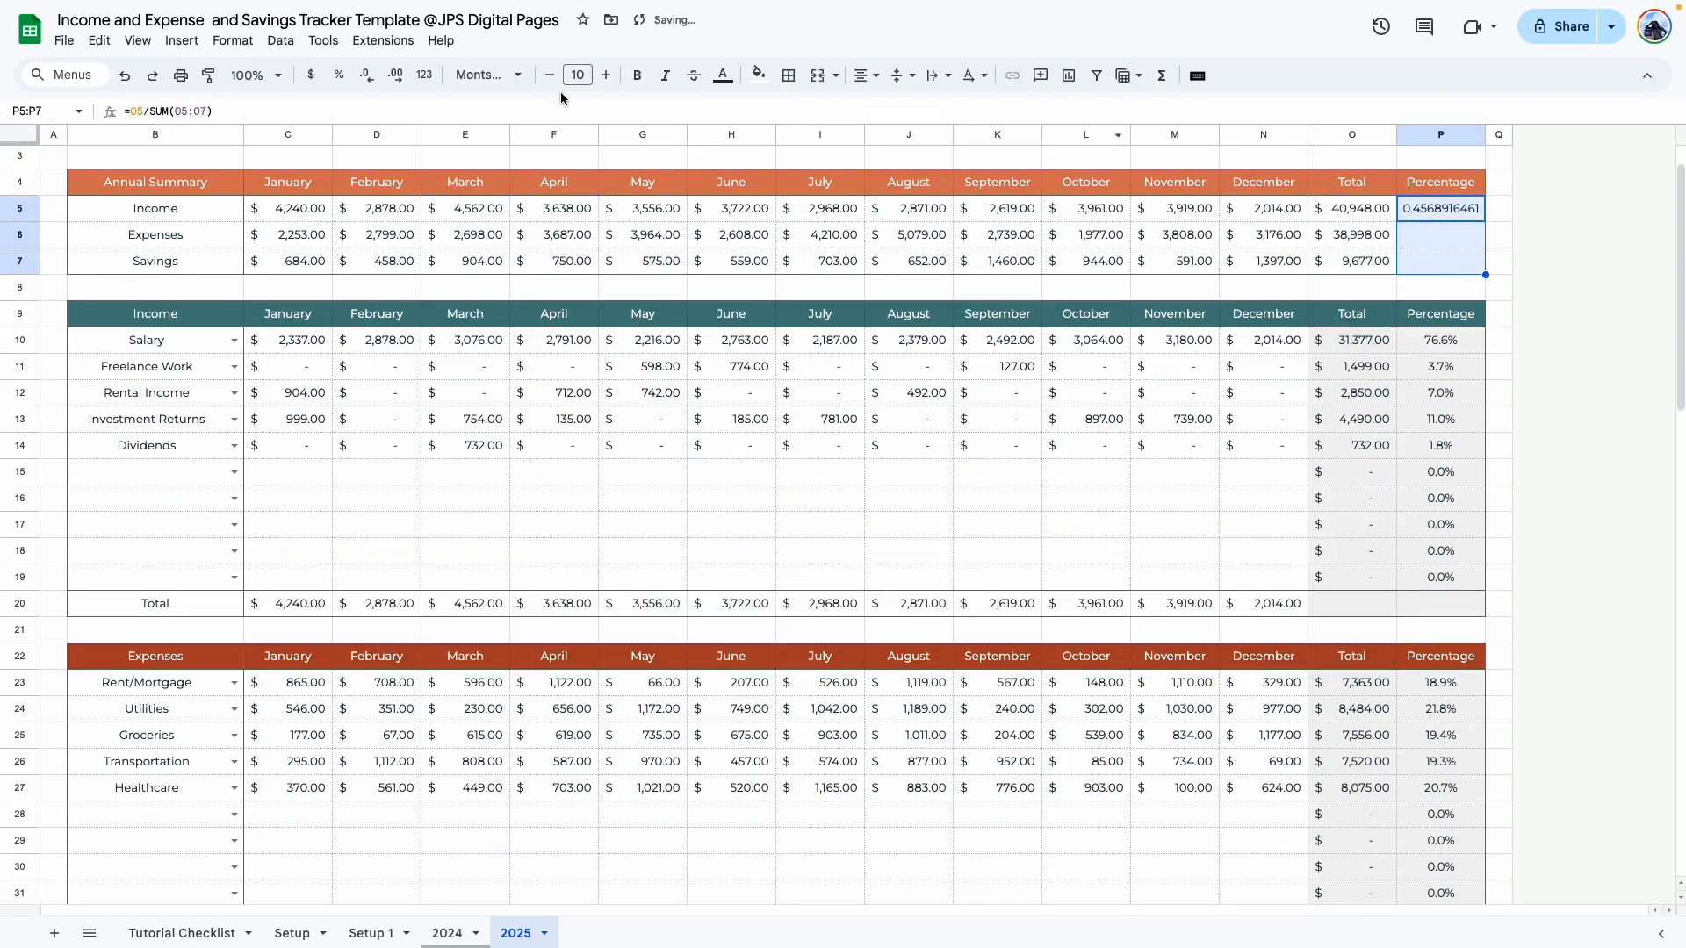
click(339, 75)
click(360, 81)
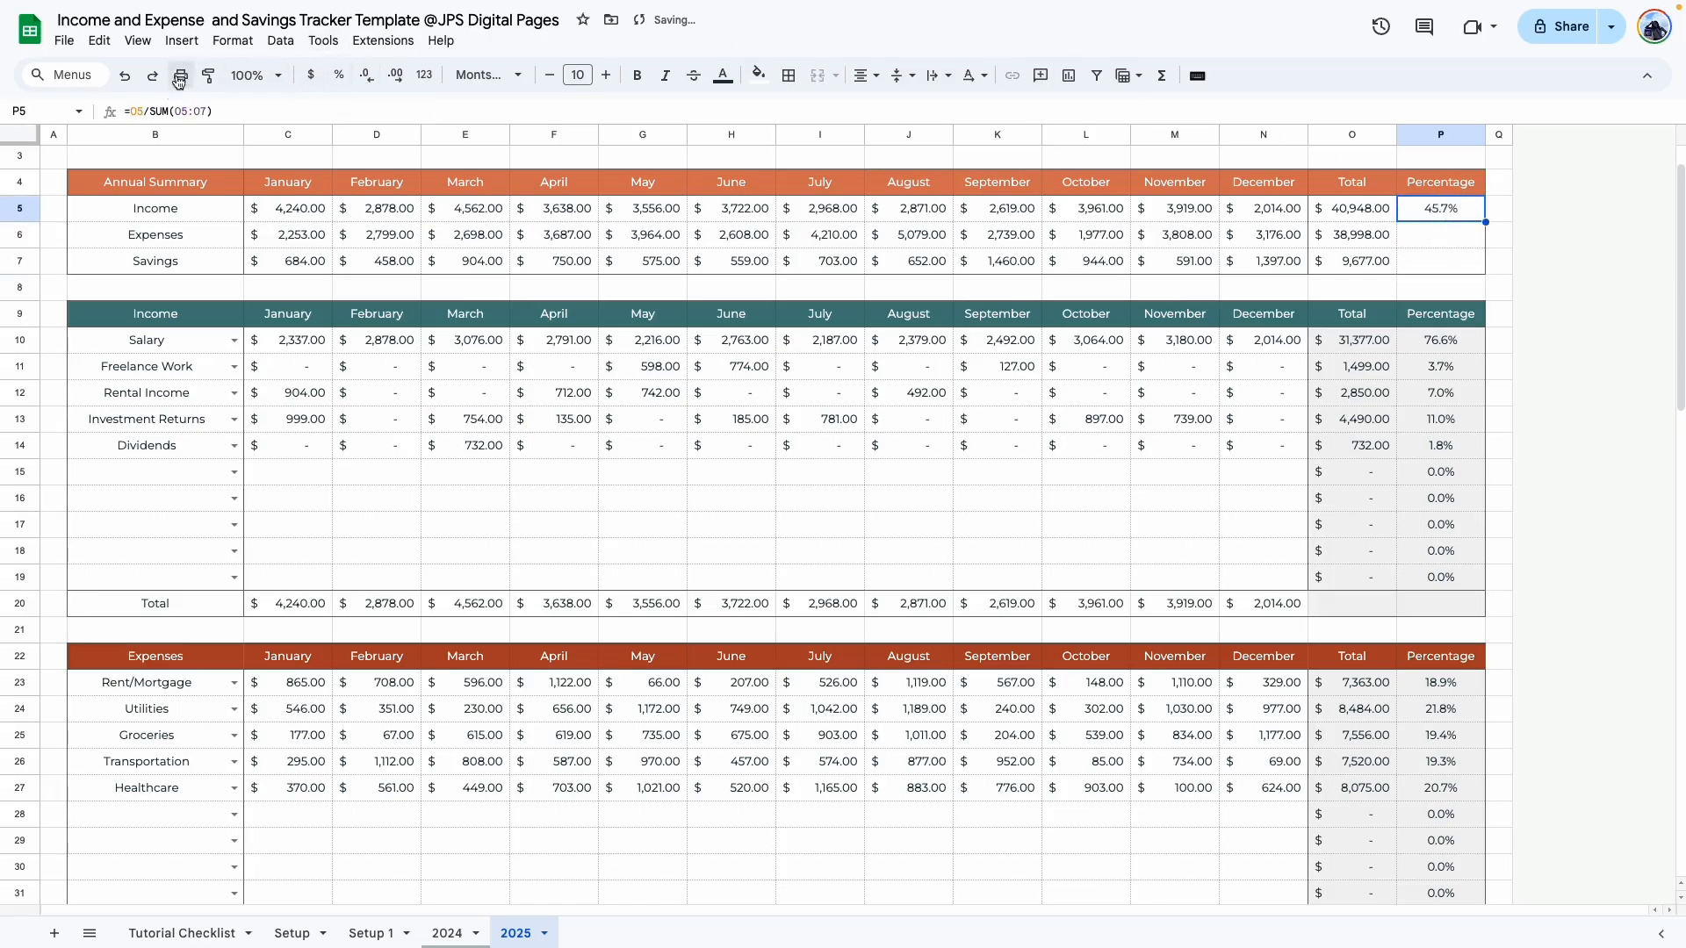
Step: Make the SUM range O5:O7 in P5's formula an absolute reference and fill the formula down to P7
click(175, 111)
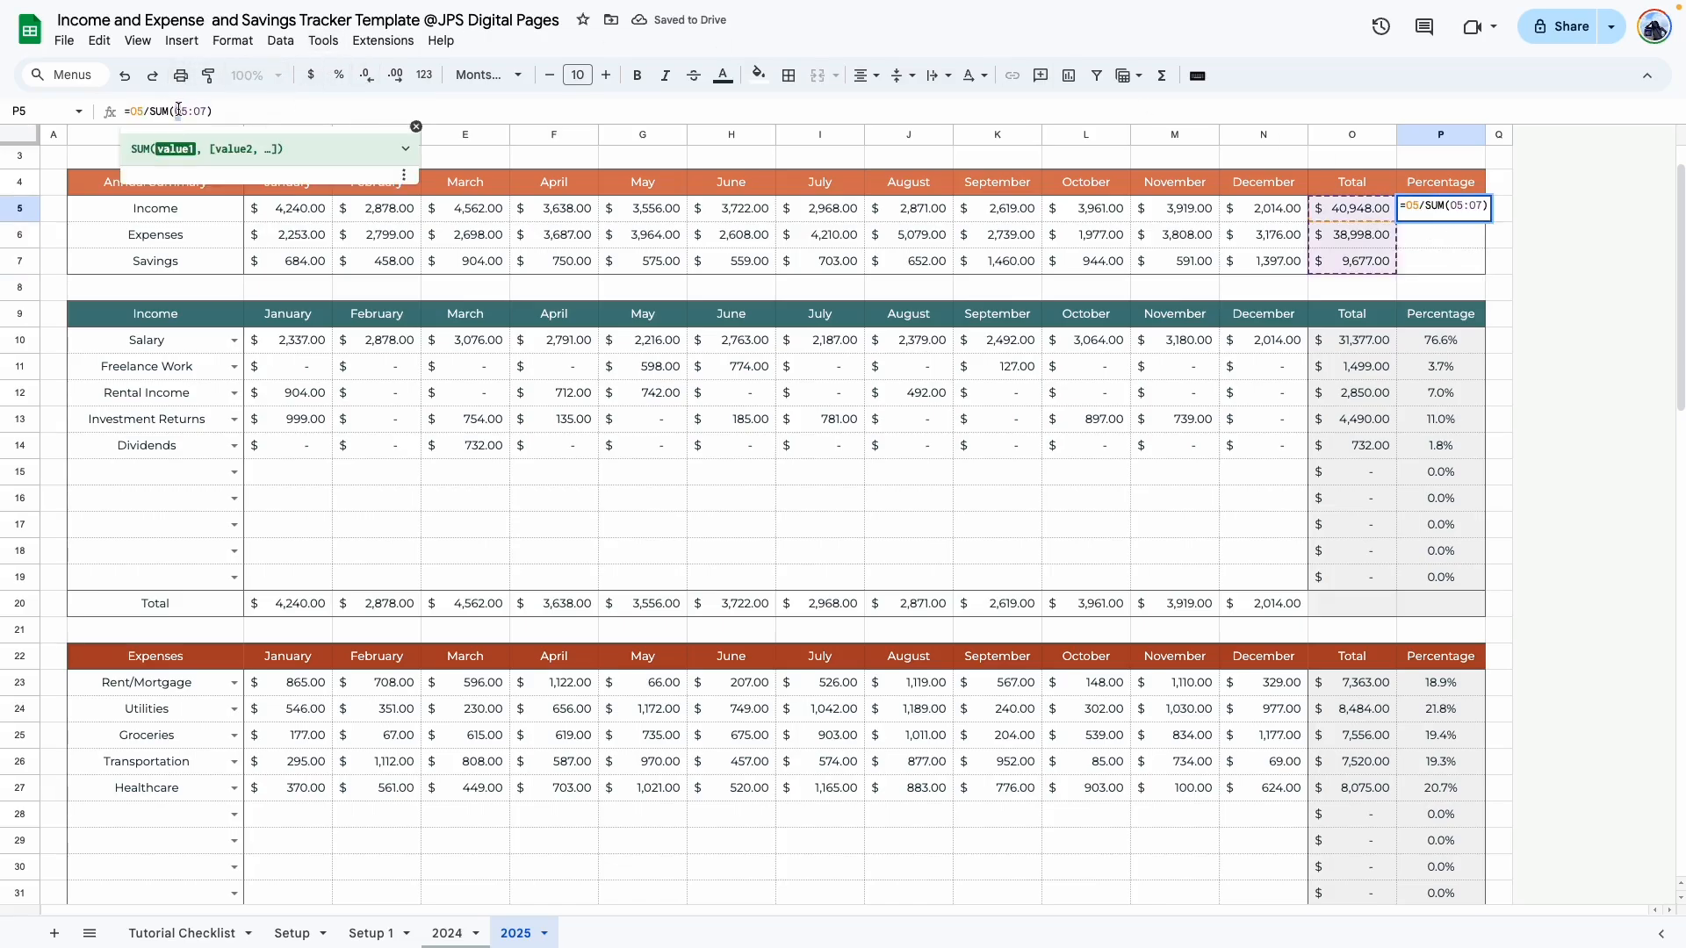
key(F4)
click(1424, 212)
drag(1452, 261, 1444, 226)
key(ctrl+d)
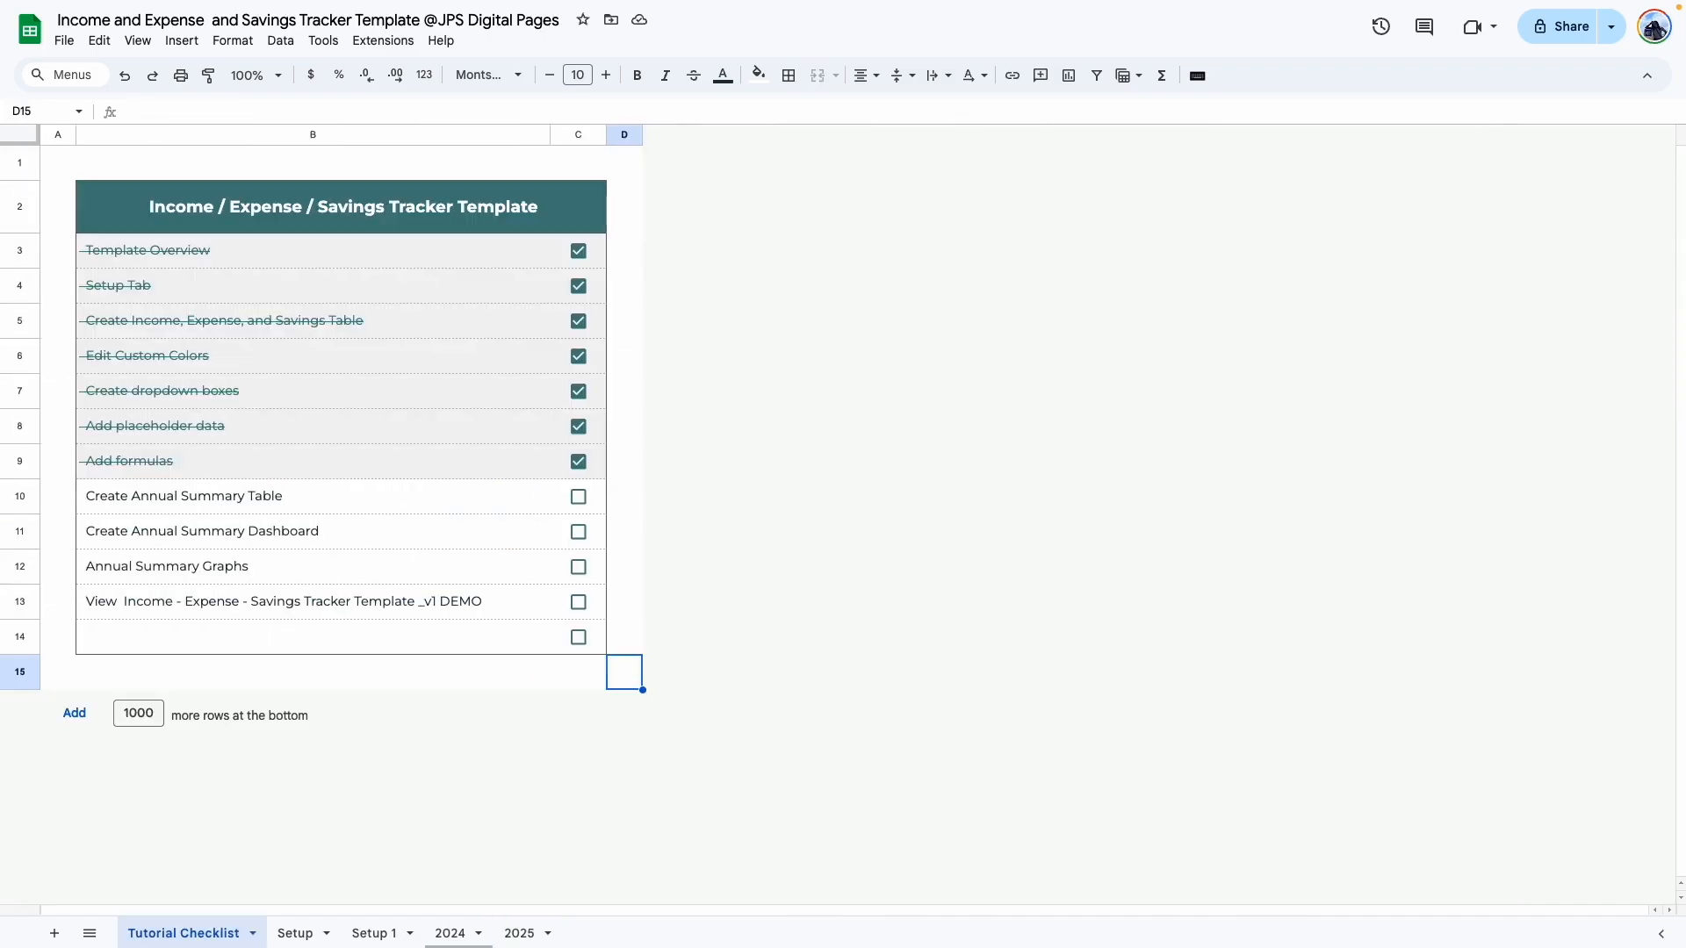
Step: Check off Create Annual Summary Table in the Tutorial Checklist sheet and view the dashboard on the 2024 sheet
click(577, 497)
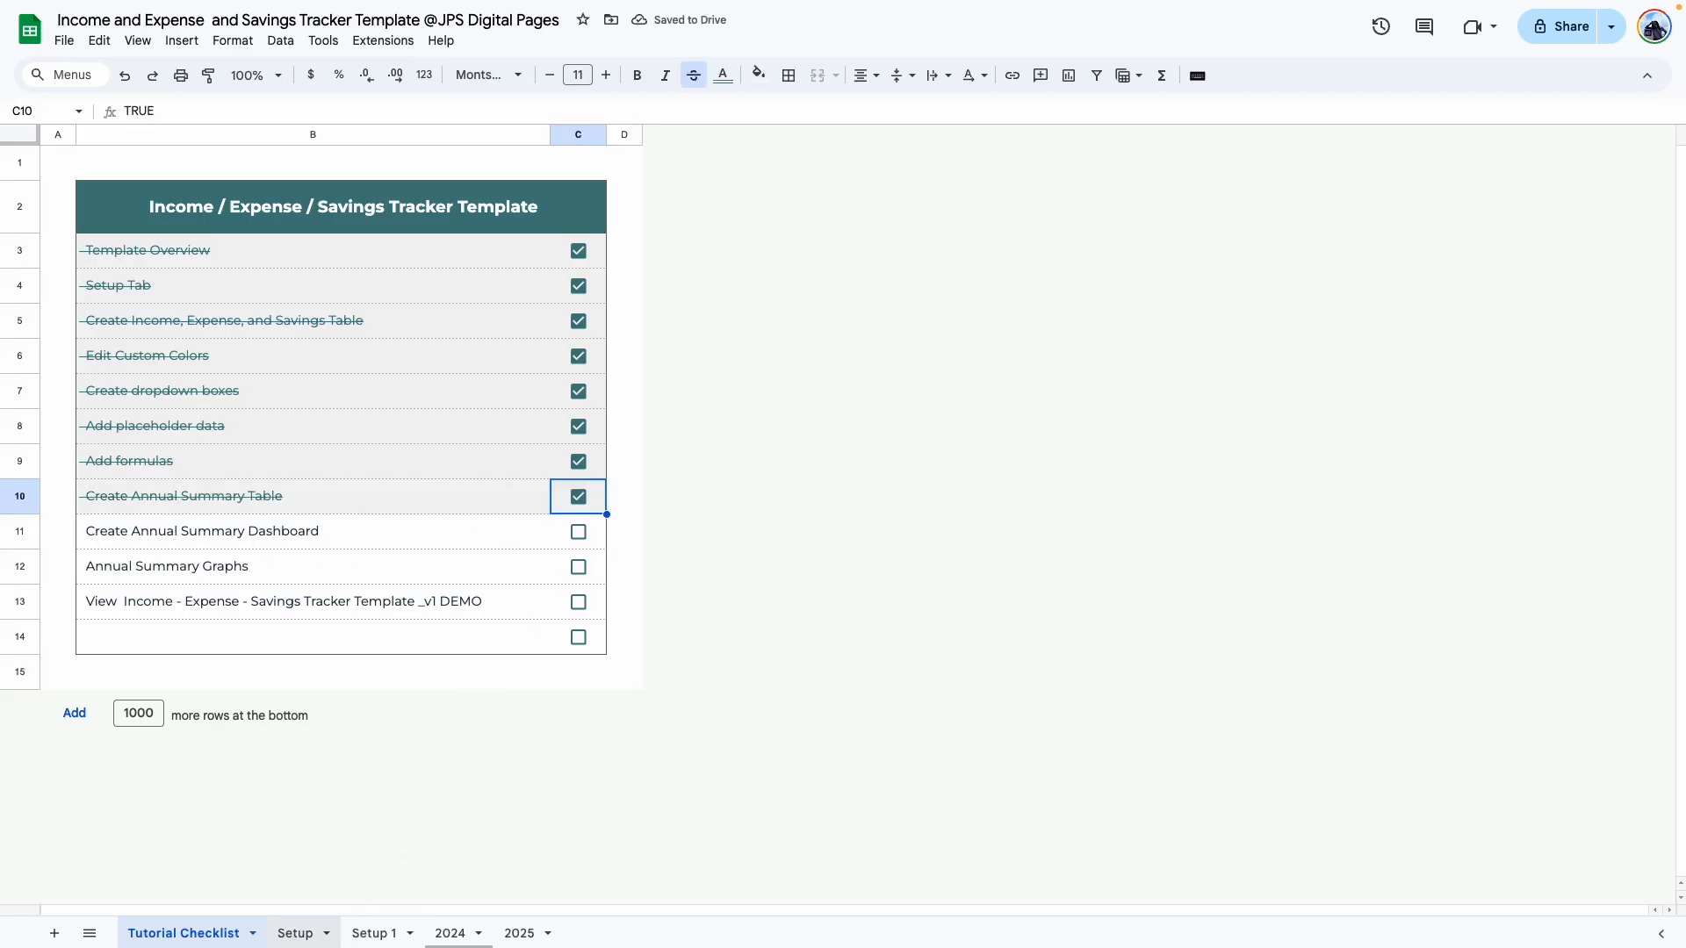
click(450, 933)
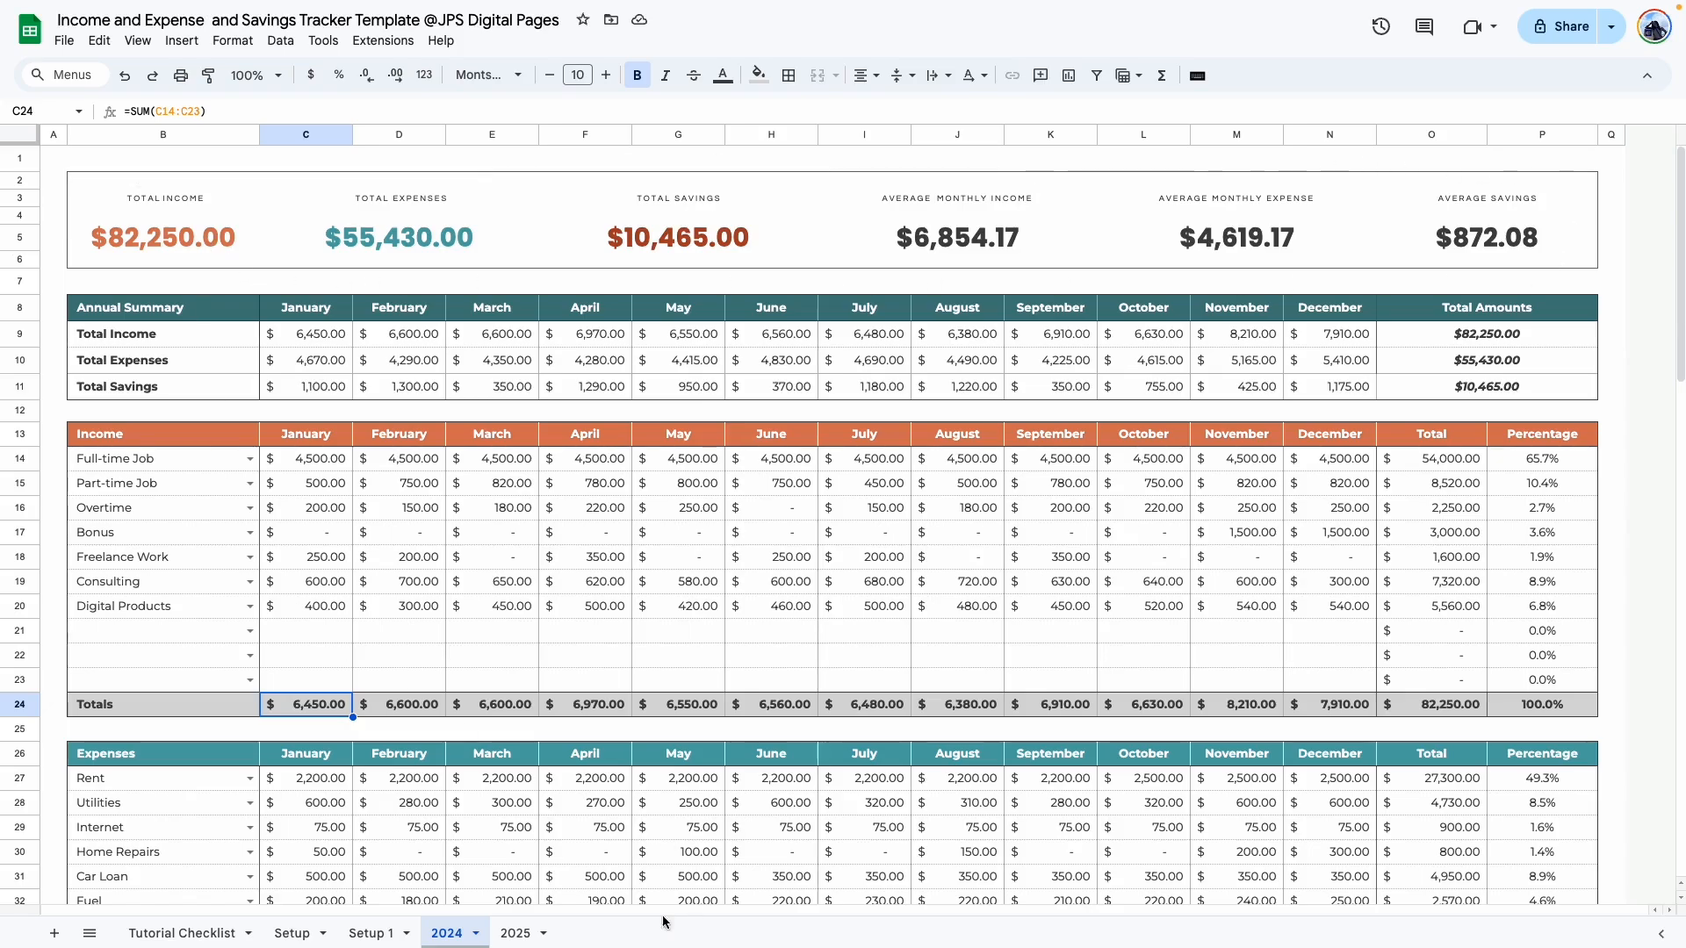
Step: On the 2025 sheet, add an outer border around B2:P6 above the Annual Summary
click(515, 933)
drag(105, 190, 1440, 291)
click(789, 76)
click(918, 115)
click(206, 215)
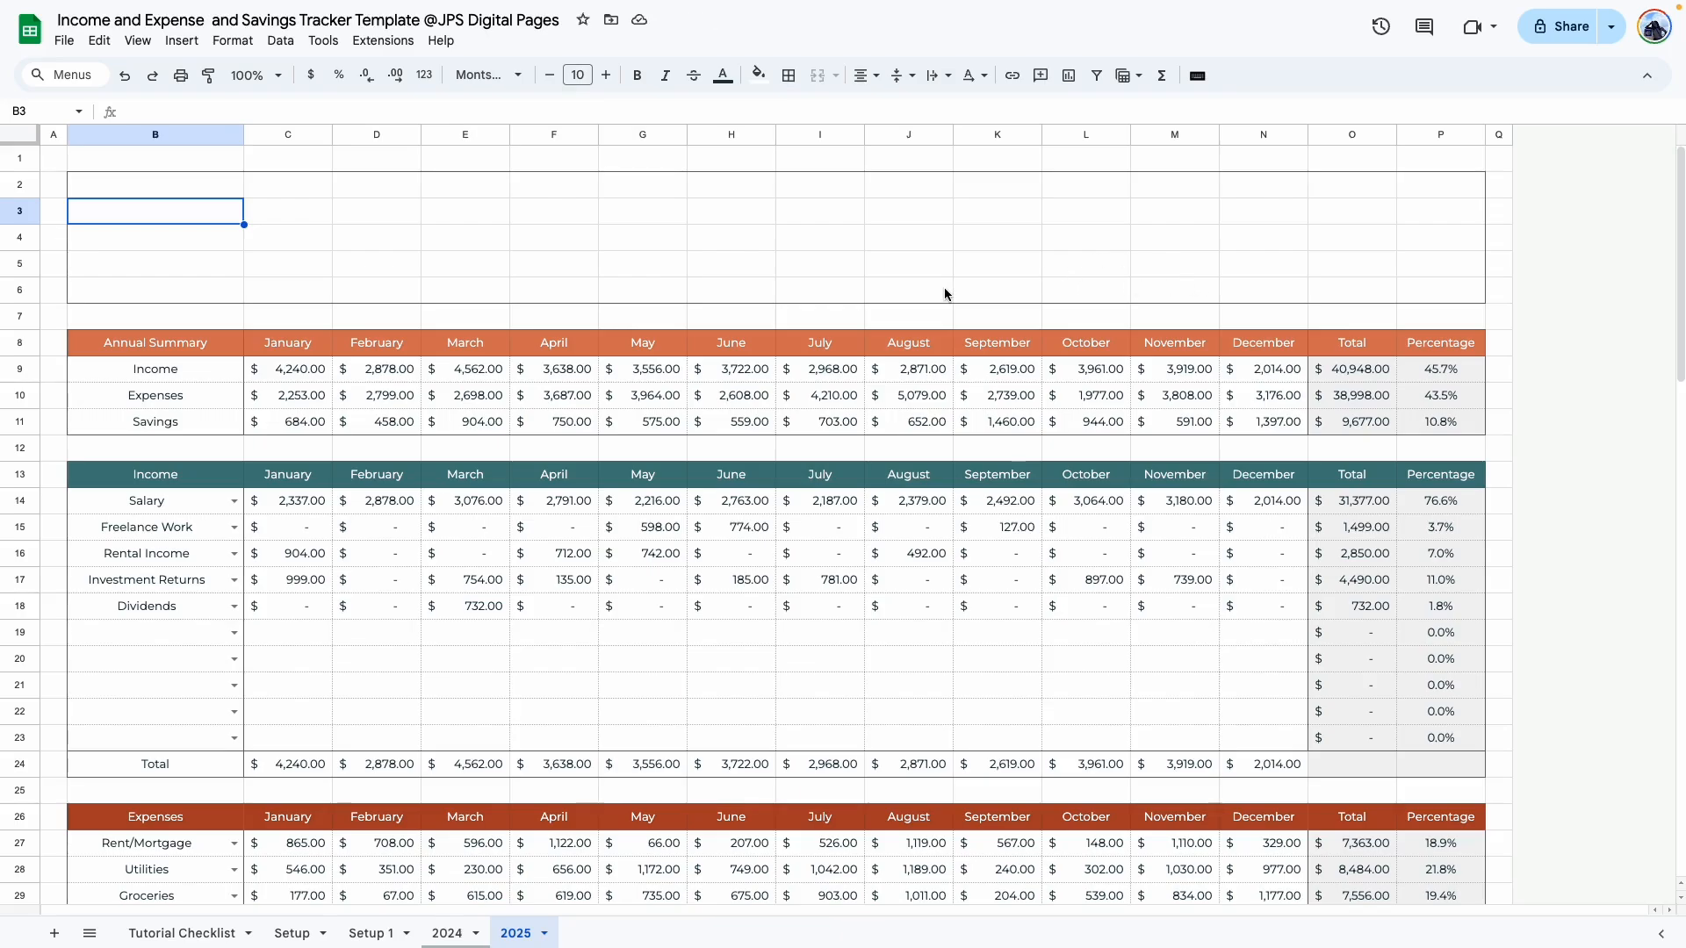
Step: Review the dashboard labels on the 2024 sheet and enter Total Income in B3 of the 2025 sheet
click(447, 933)
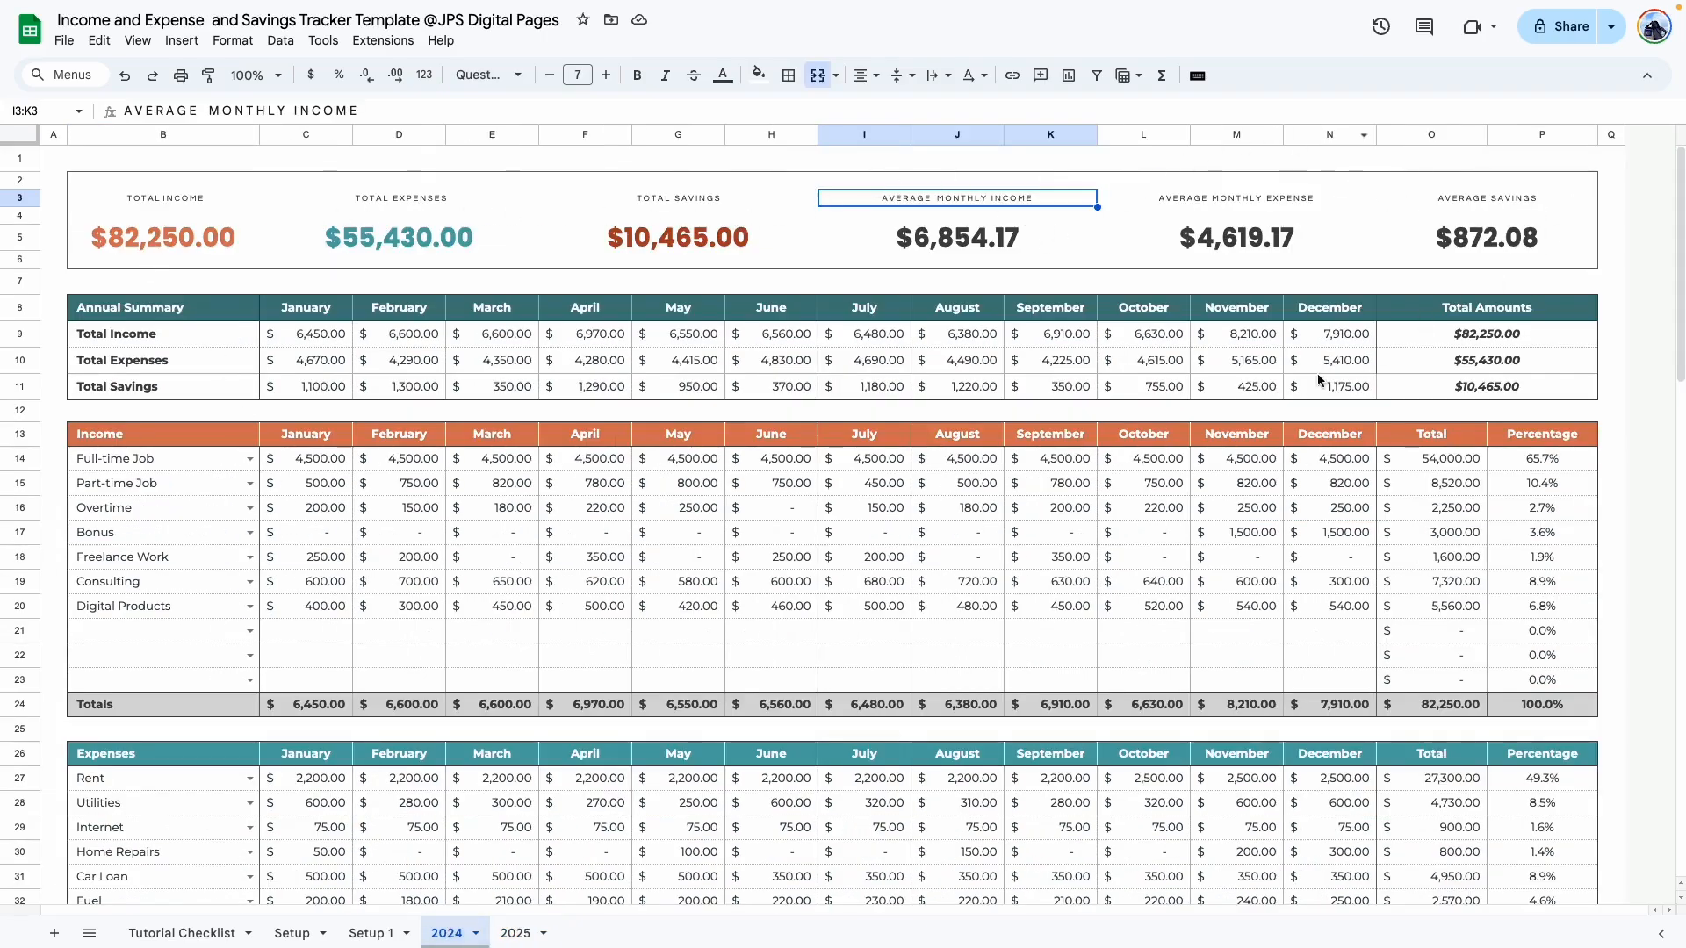
click(515, 932)
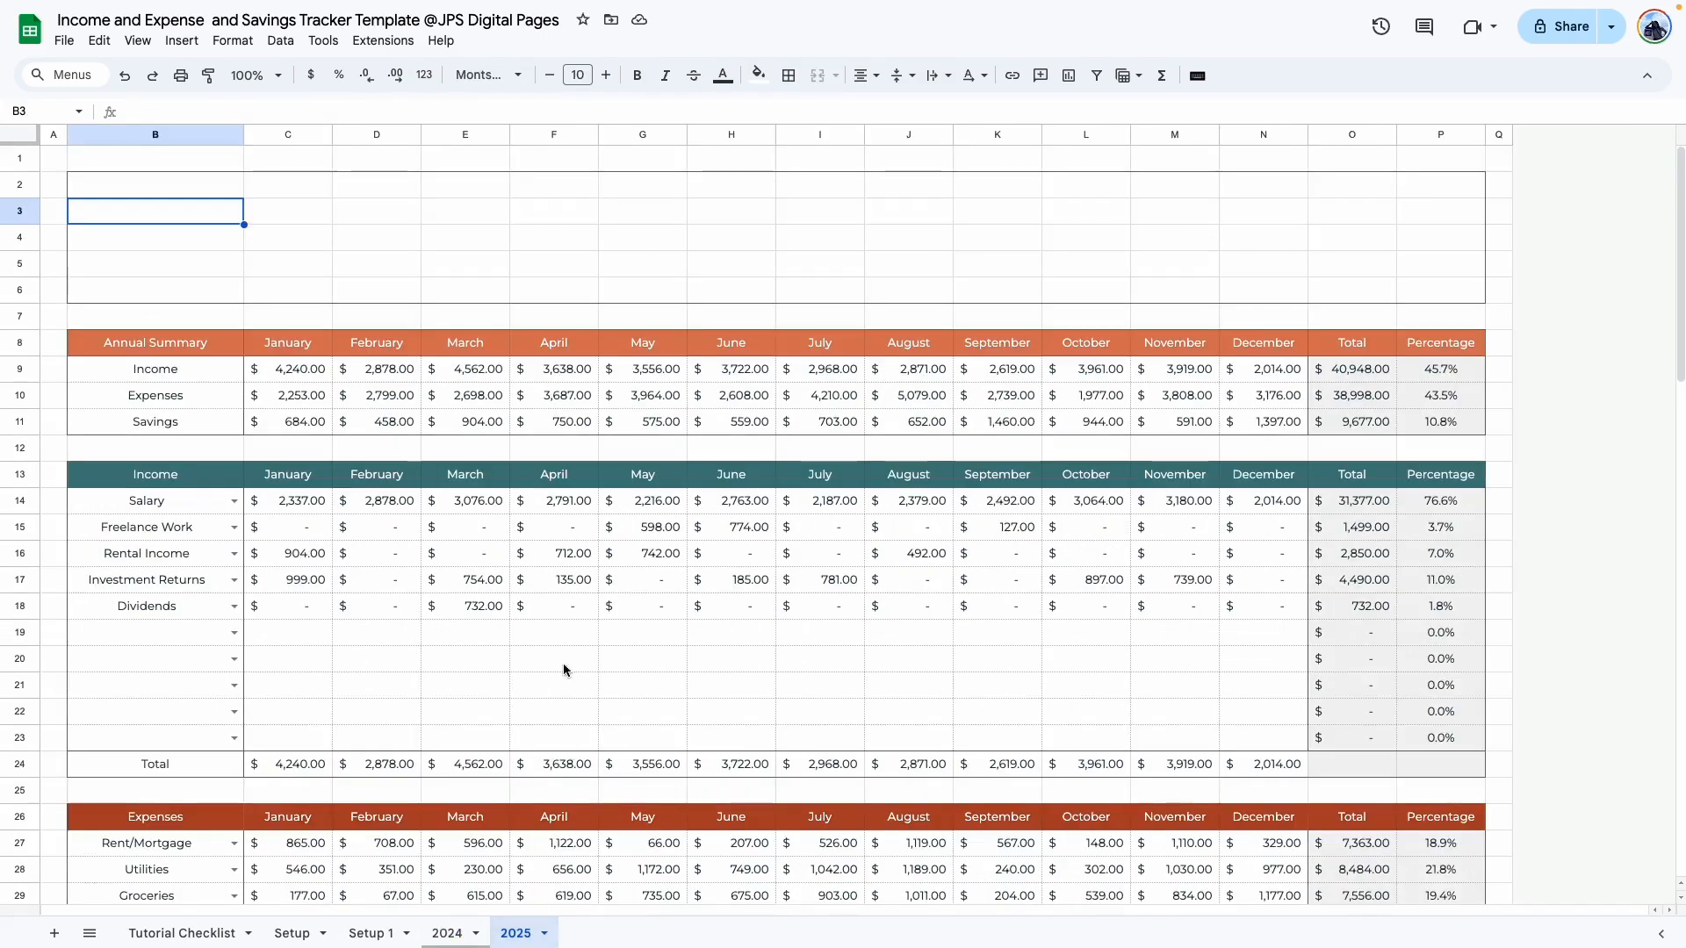
click(177, 209)
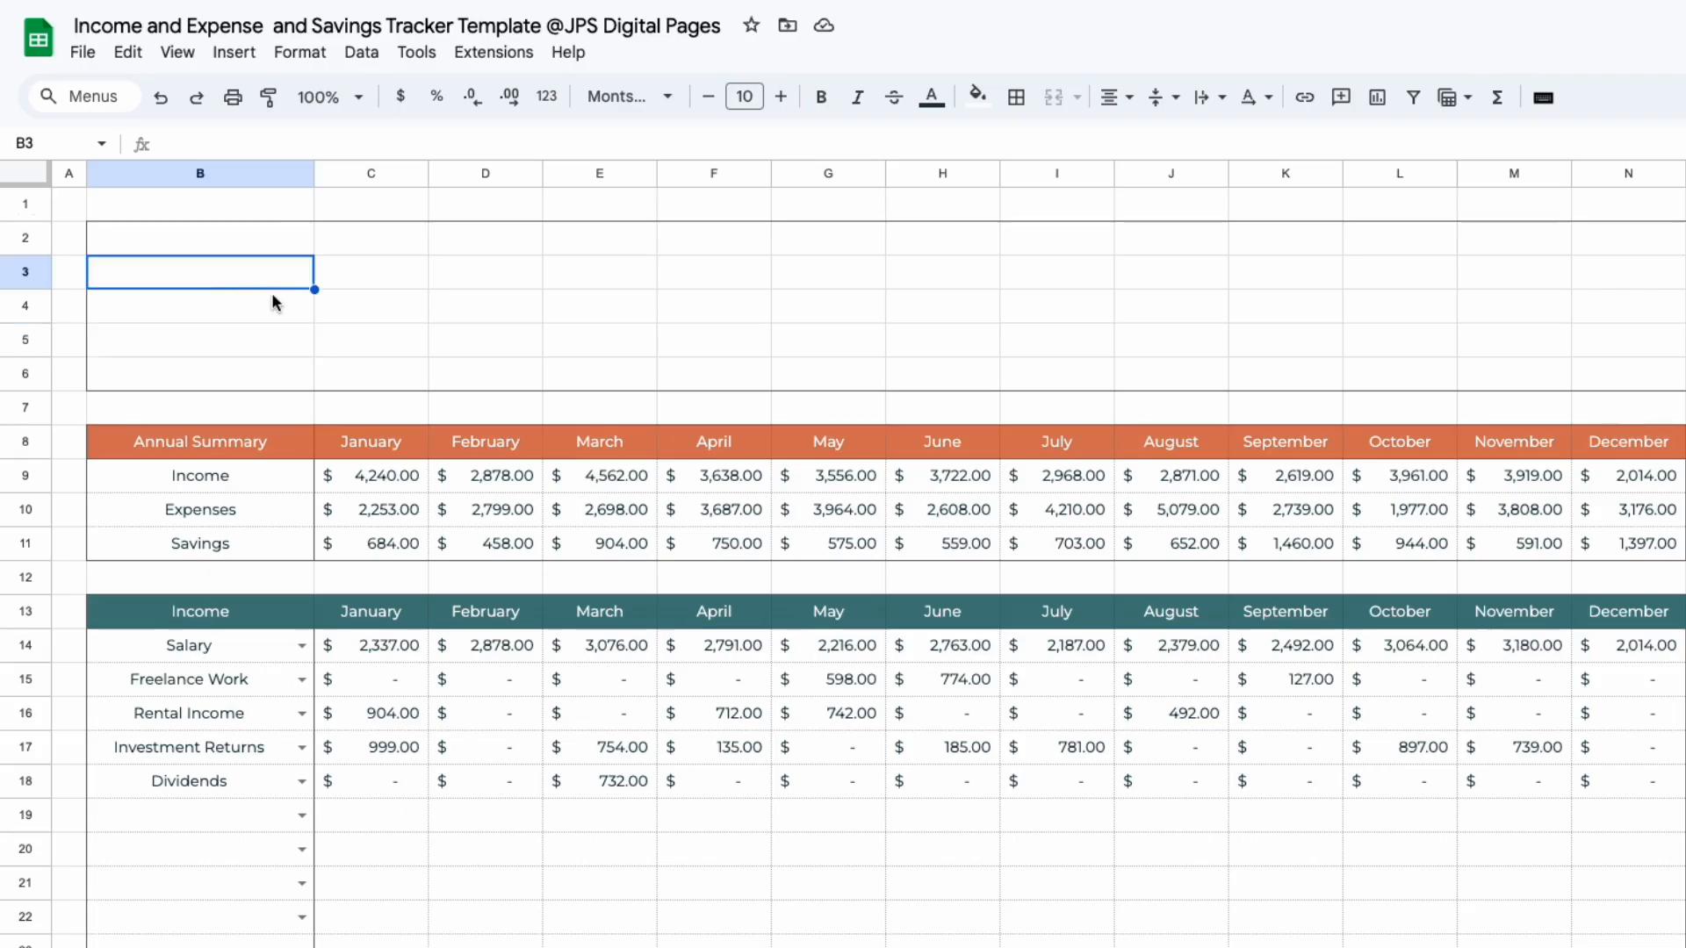
text(Total Income)
Step: Merge cells C3:E3 in the bordered dashboard area and enter Total Expenses
click(370, 373)
drag(372, 267, 581, 272)
click(1054, 99)
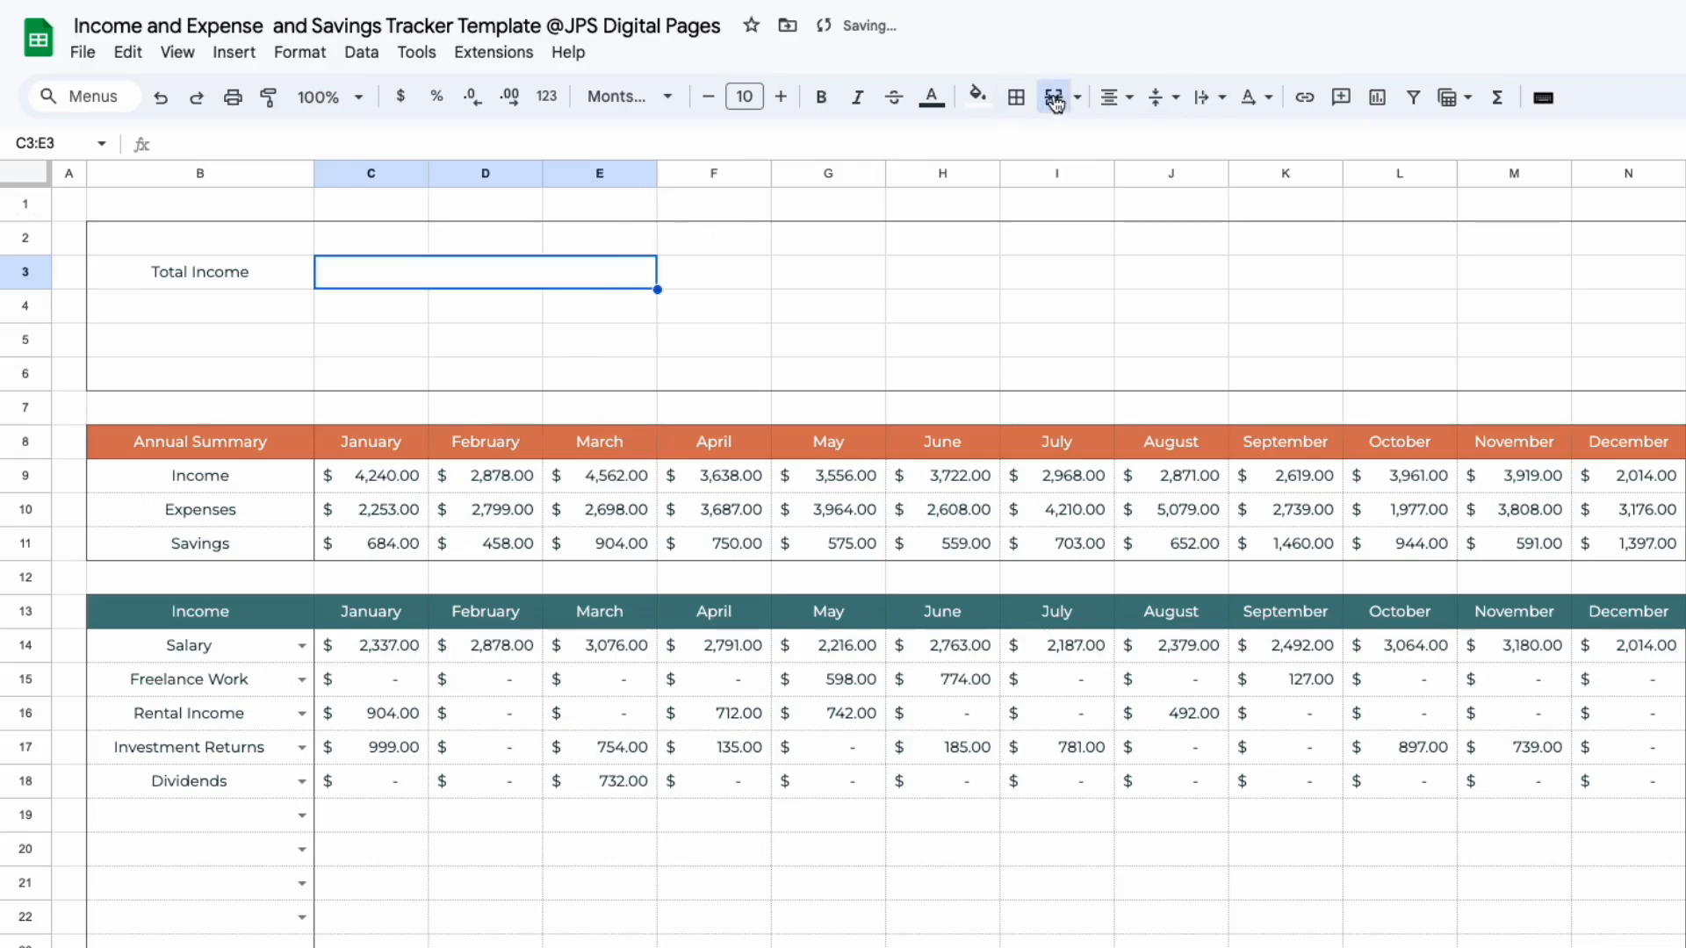
text(Total)
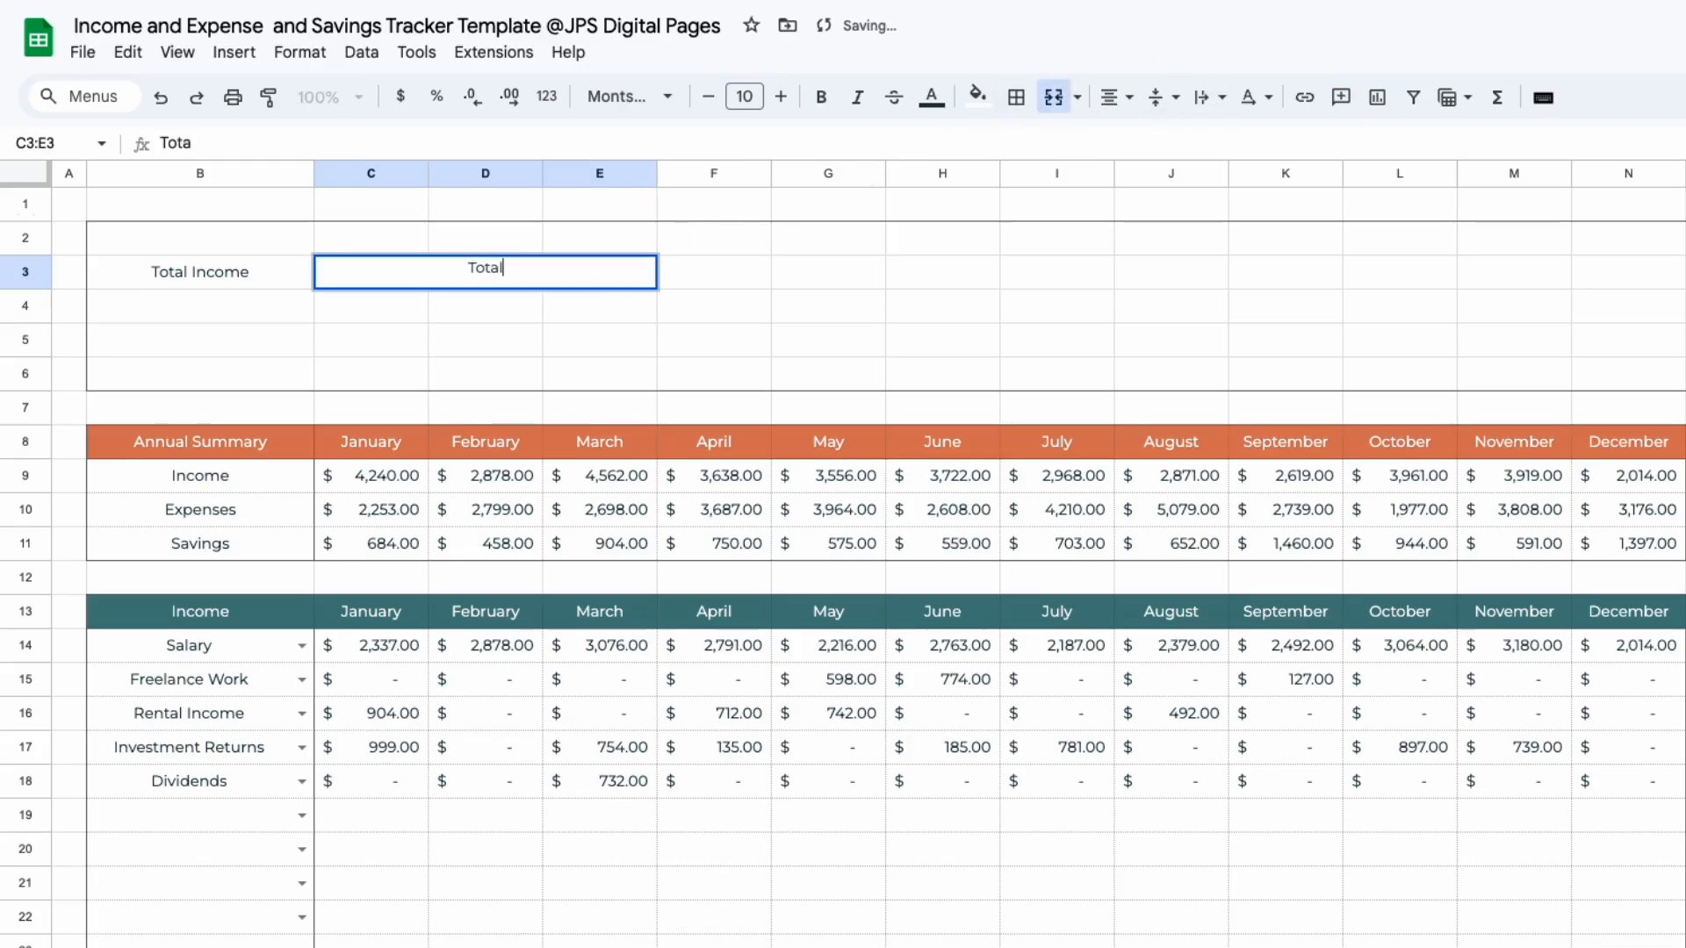
text( Expenses)
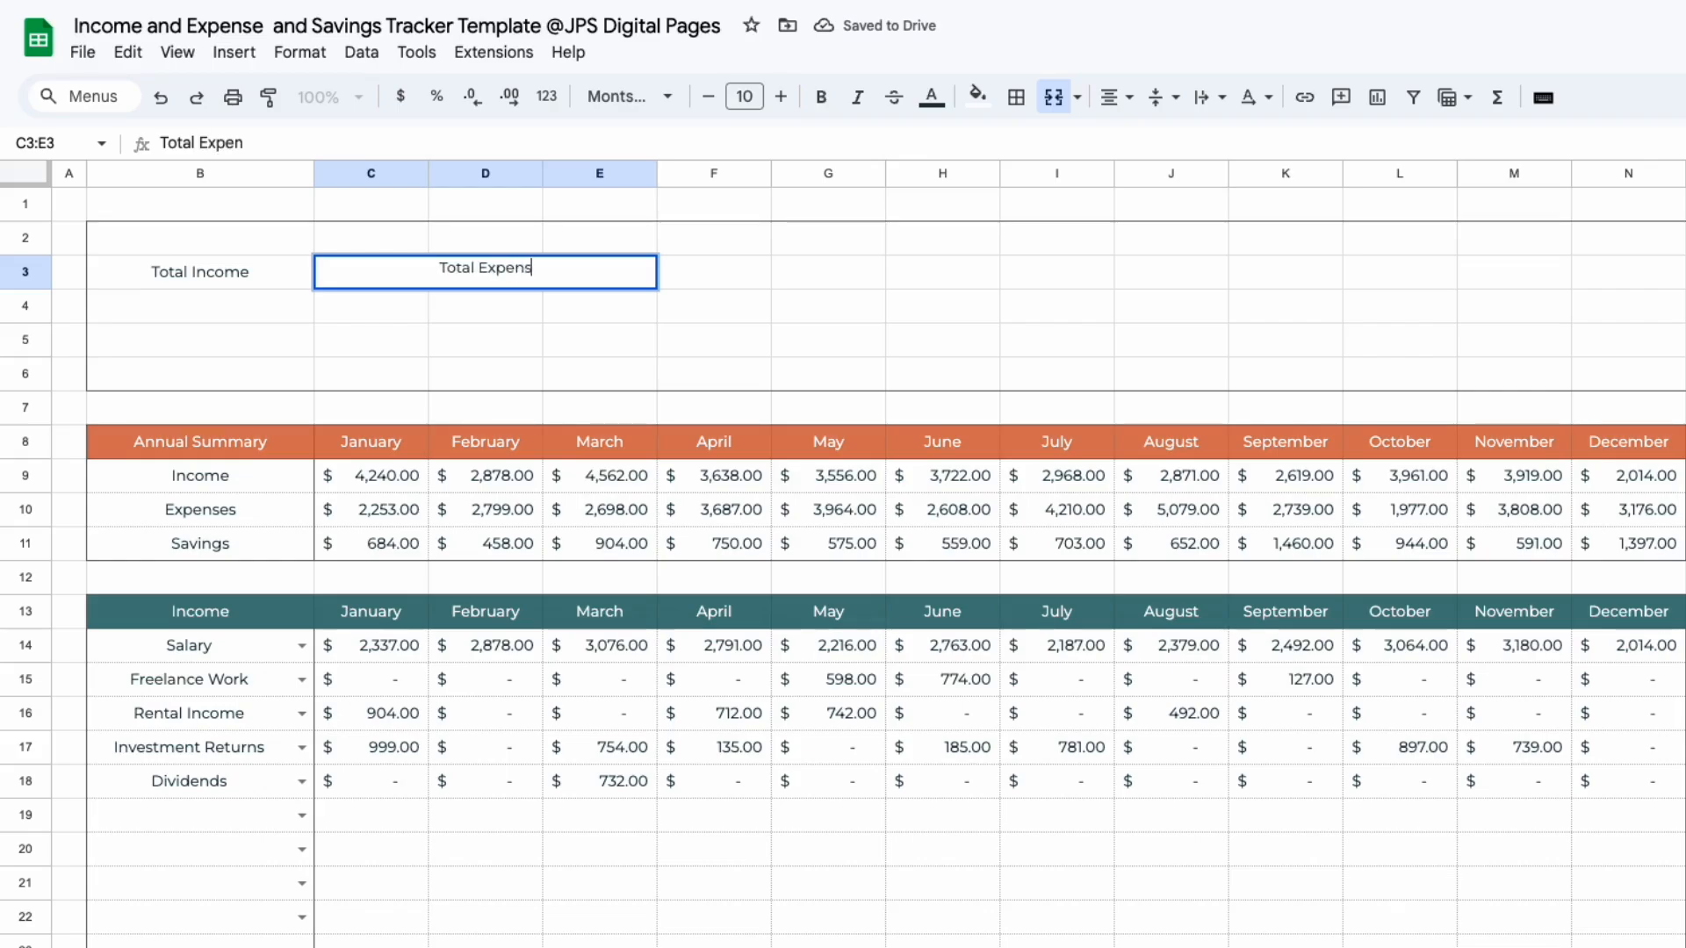
Step: Merge cells F3:H3 beside the Total Expenses label and enter Total Savings
click(705, 346)
drag(693, 273, 917, 246)
click(813, 341)
drag(738, 274, 910, 267)
text(Total )
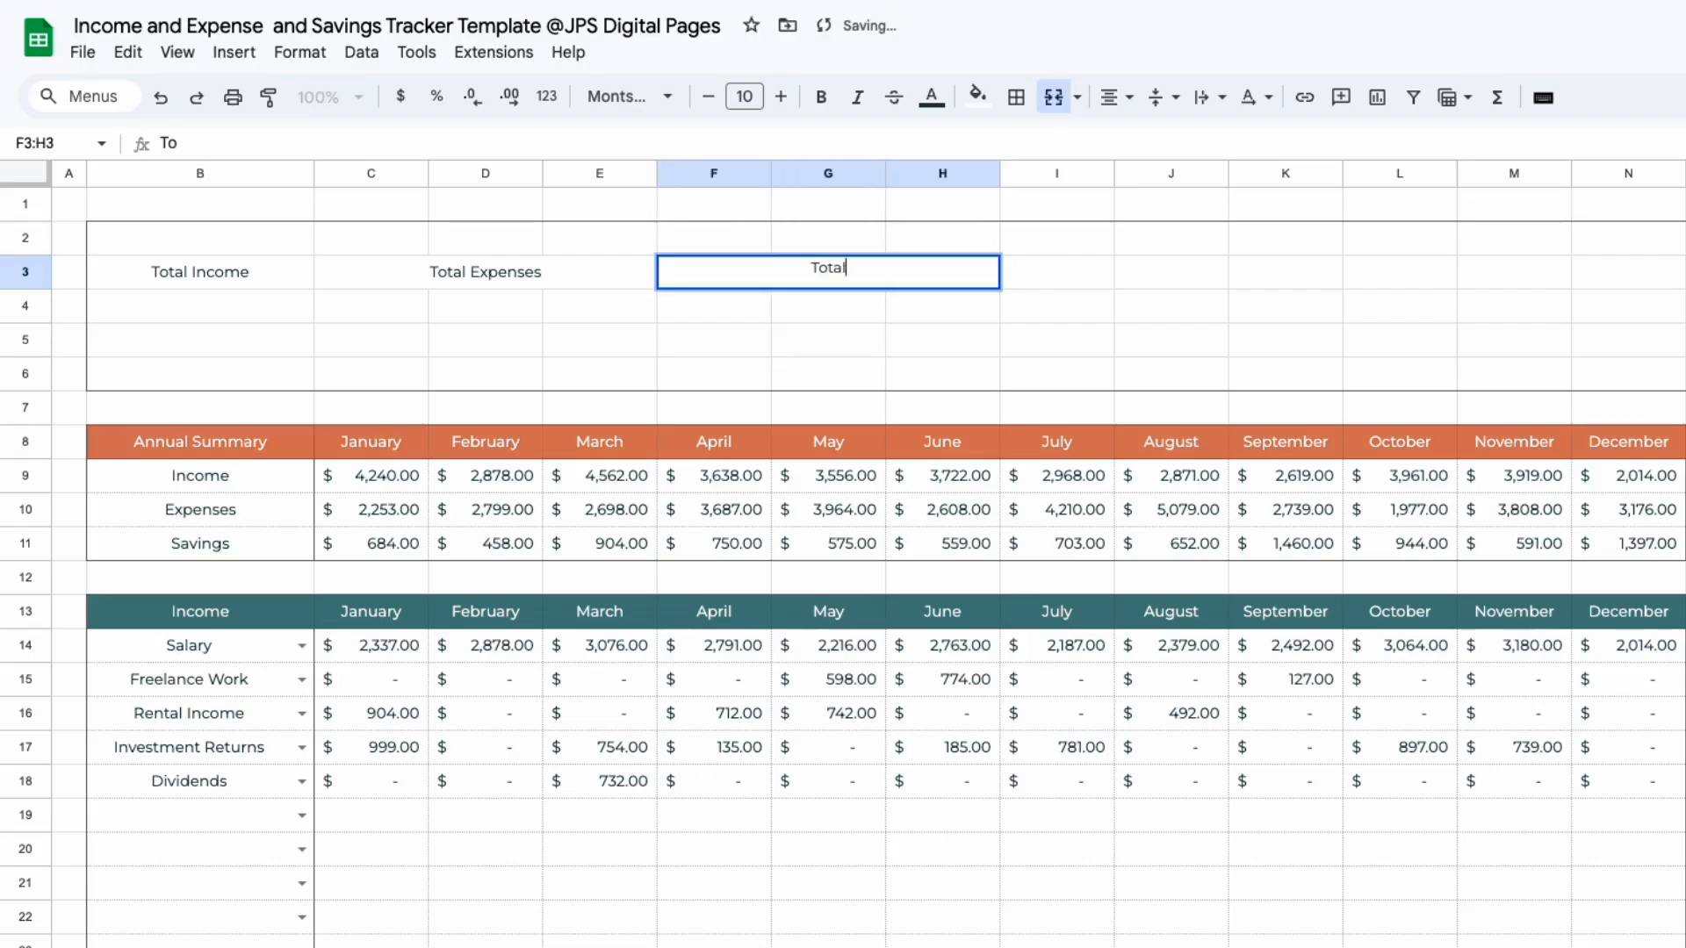
text(Savings)
click(1041, 265)
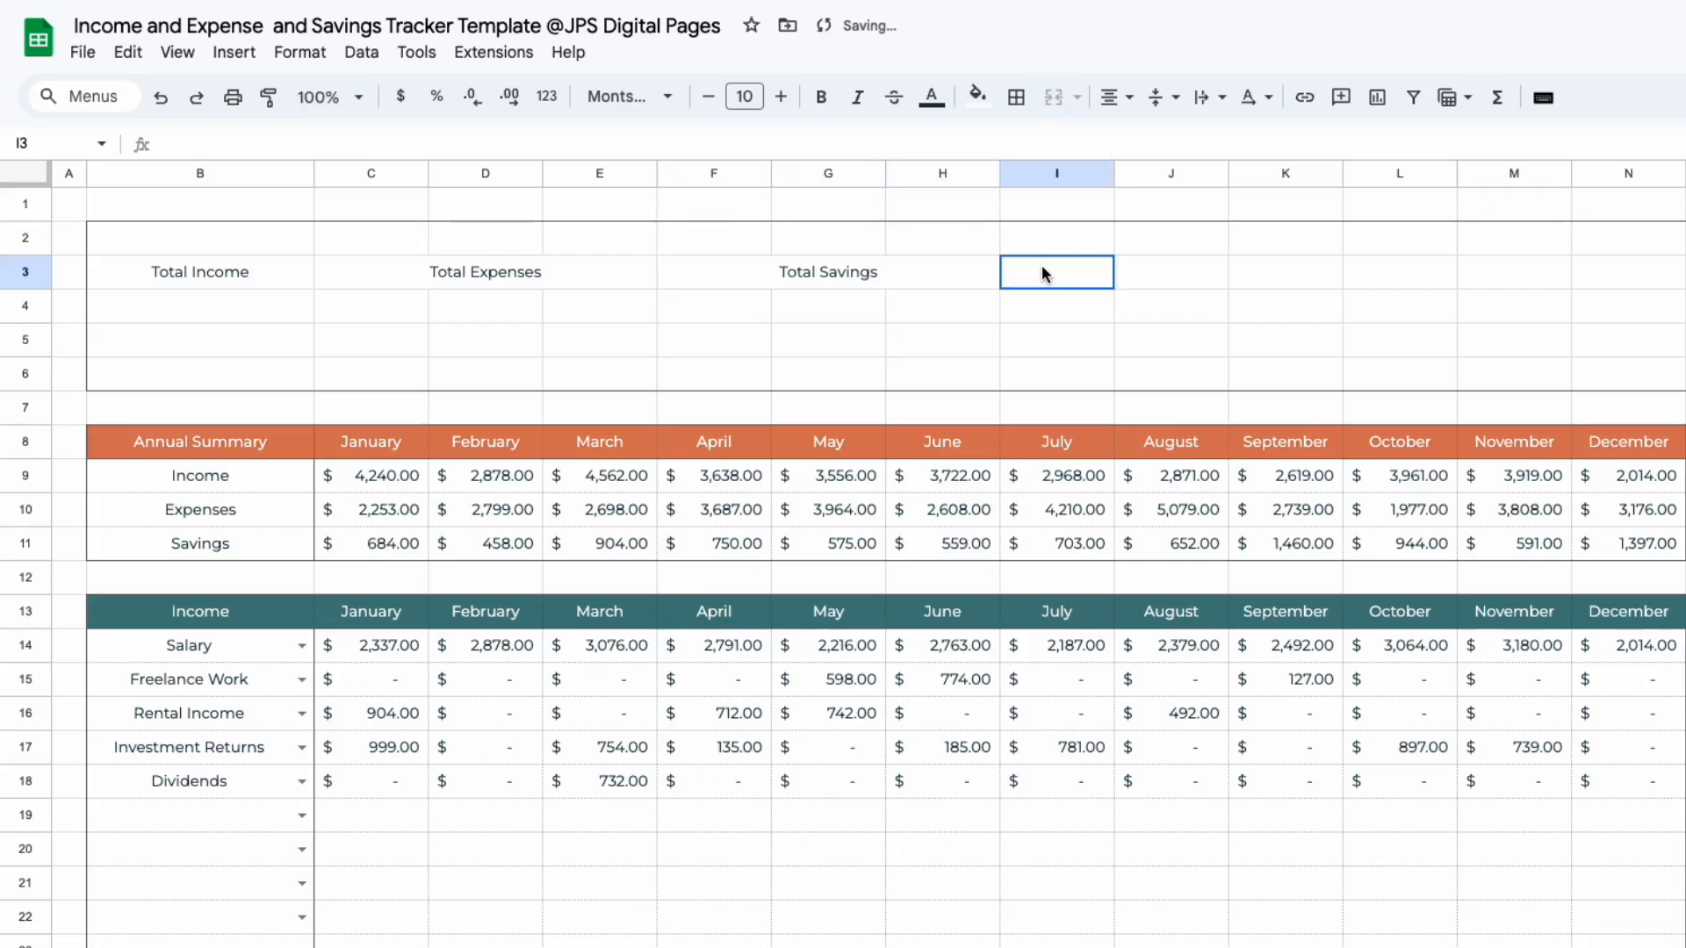
Step: Merge I3:K3, L3:N3 and O3:P3 and label them Average Income, Average Expenses and Average Savings
drag(1041, 265, 1253, 275)
click(1058, 98)
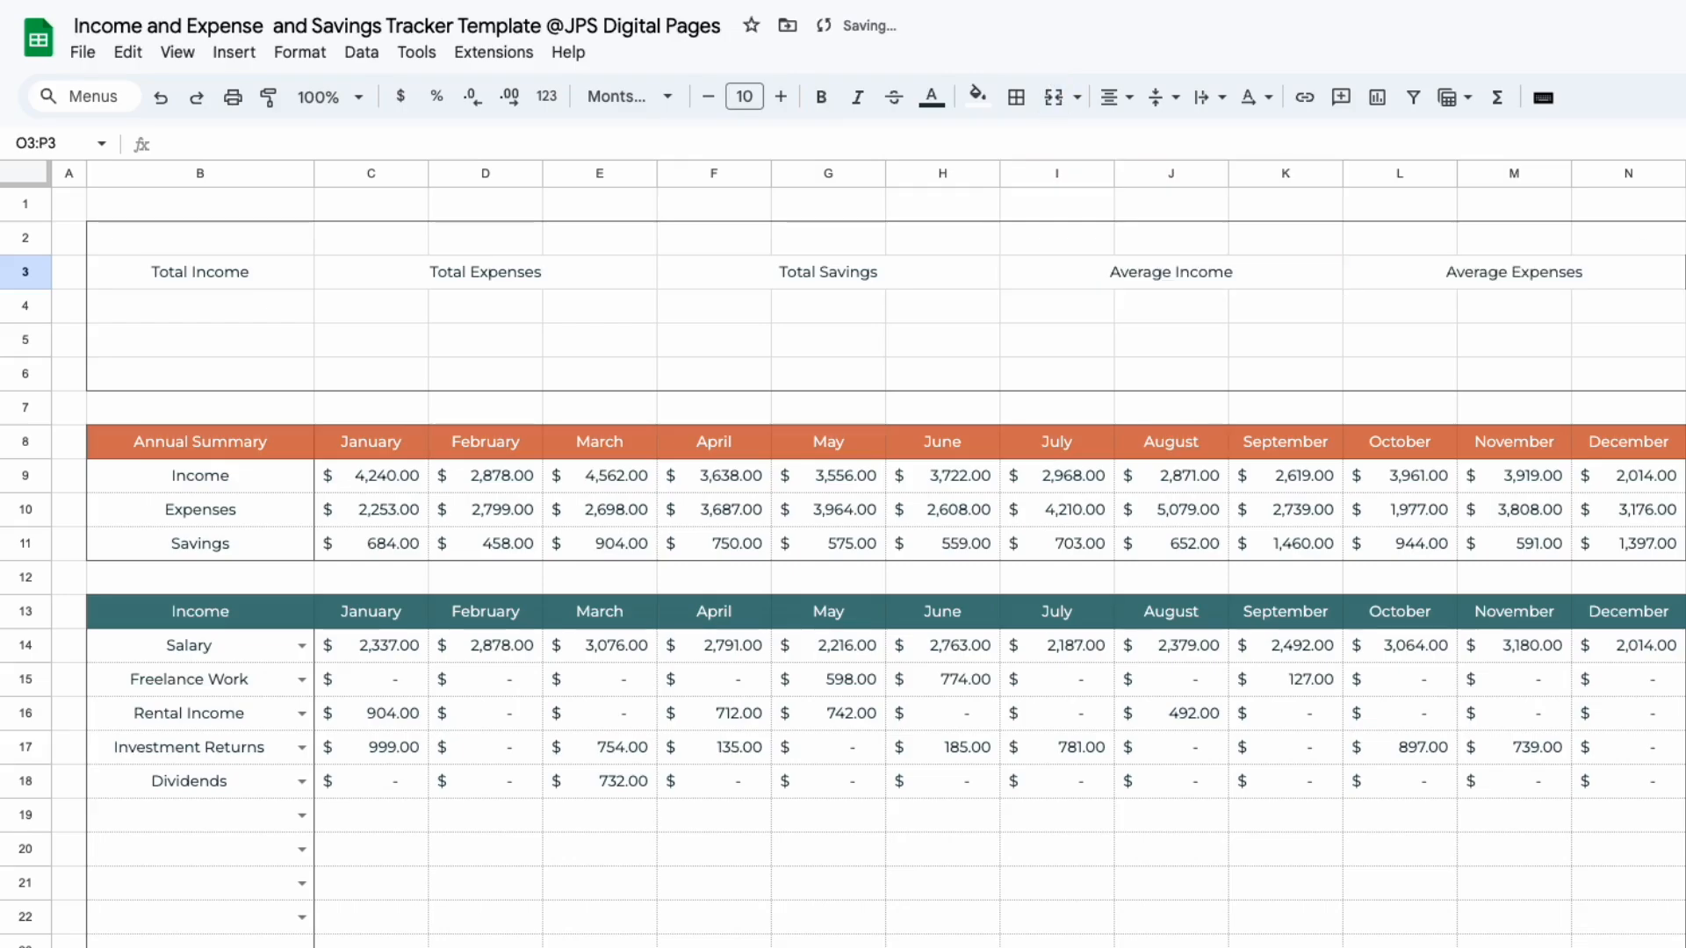
click(1054, 97)
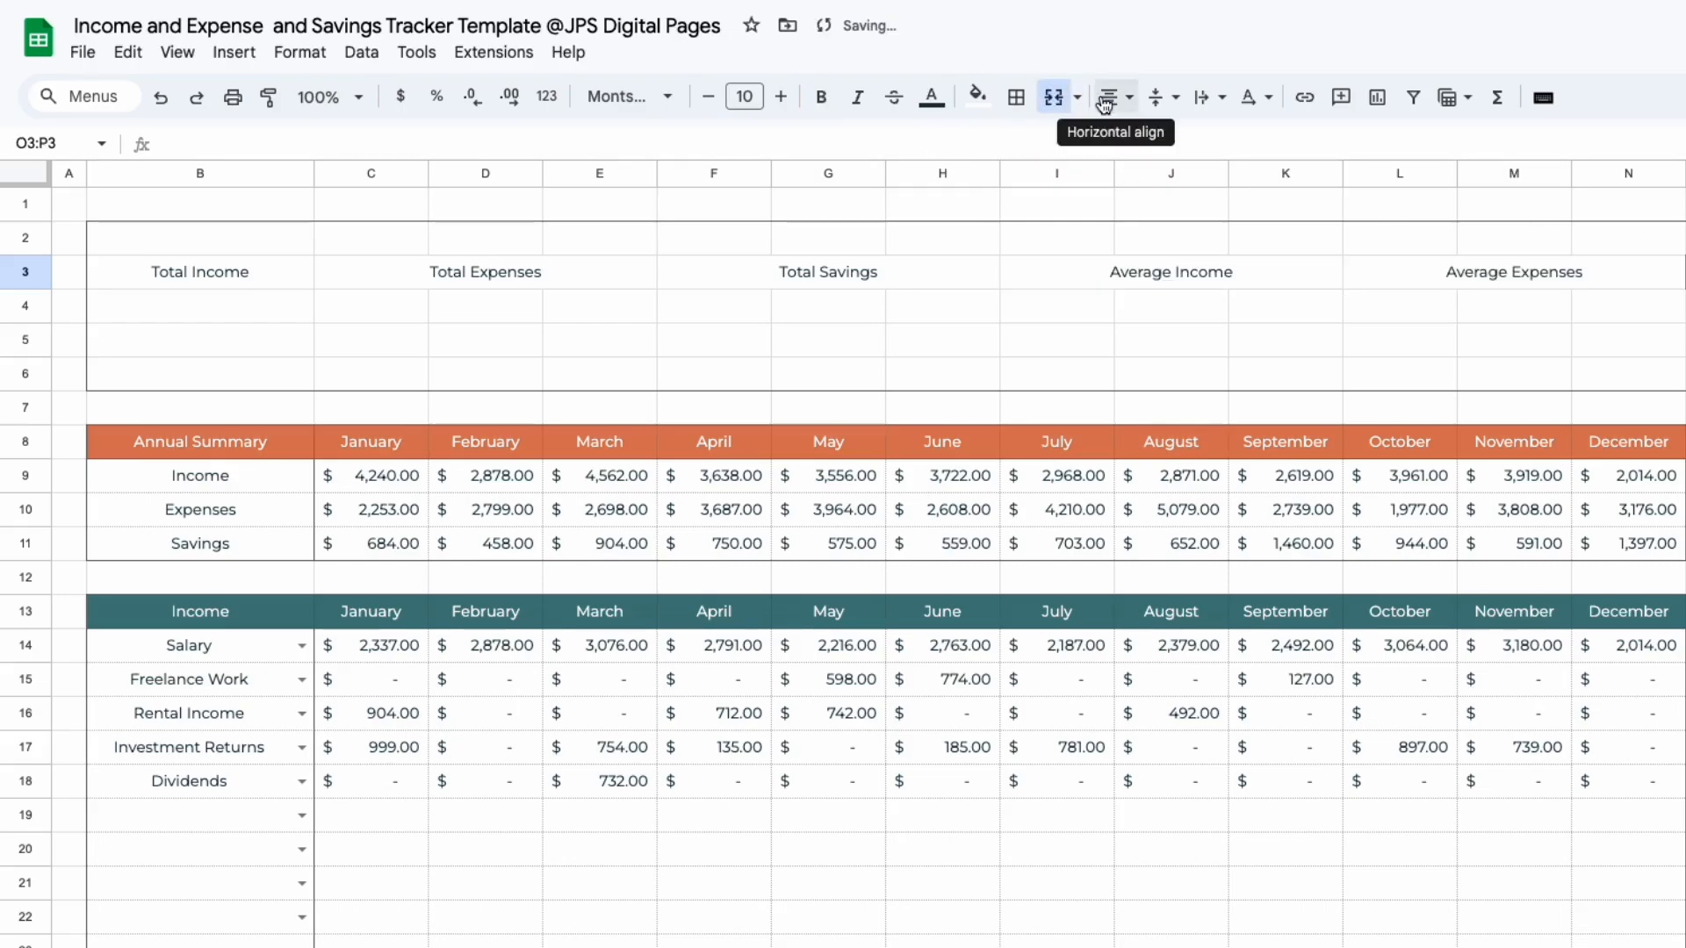
text(Av)
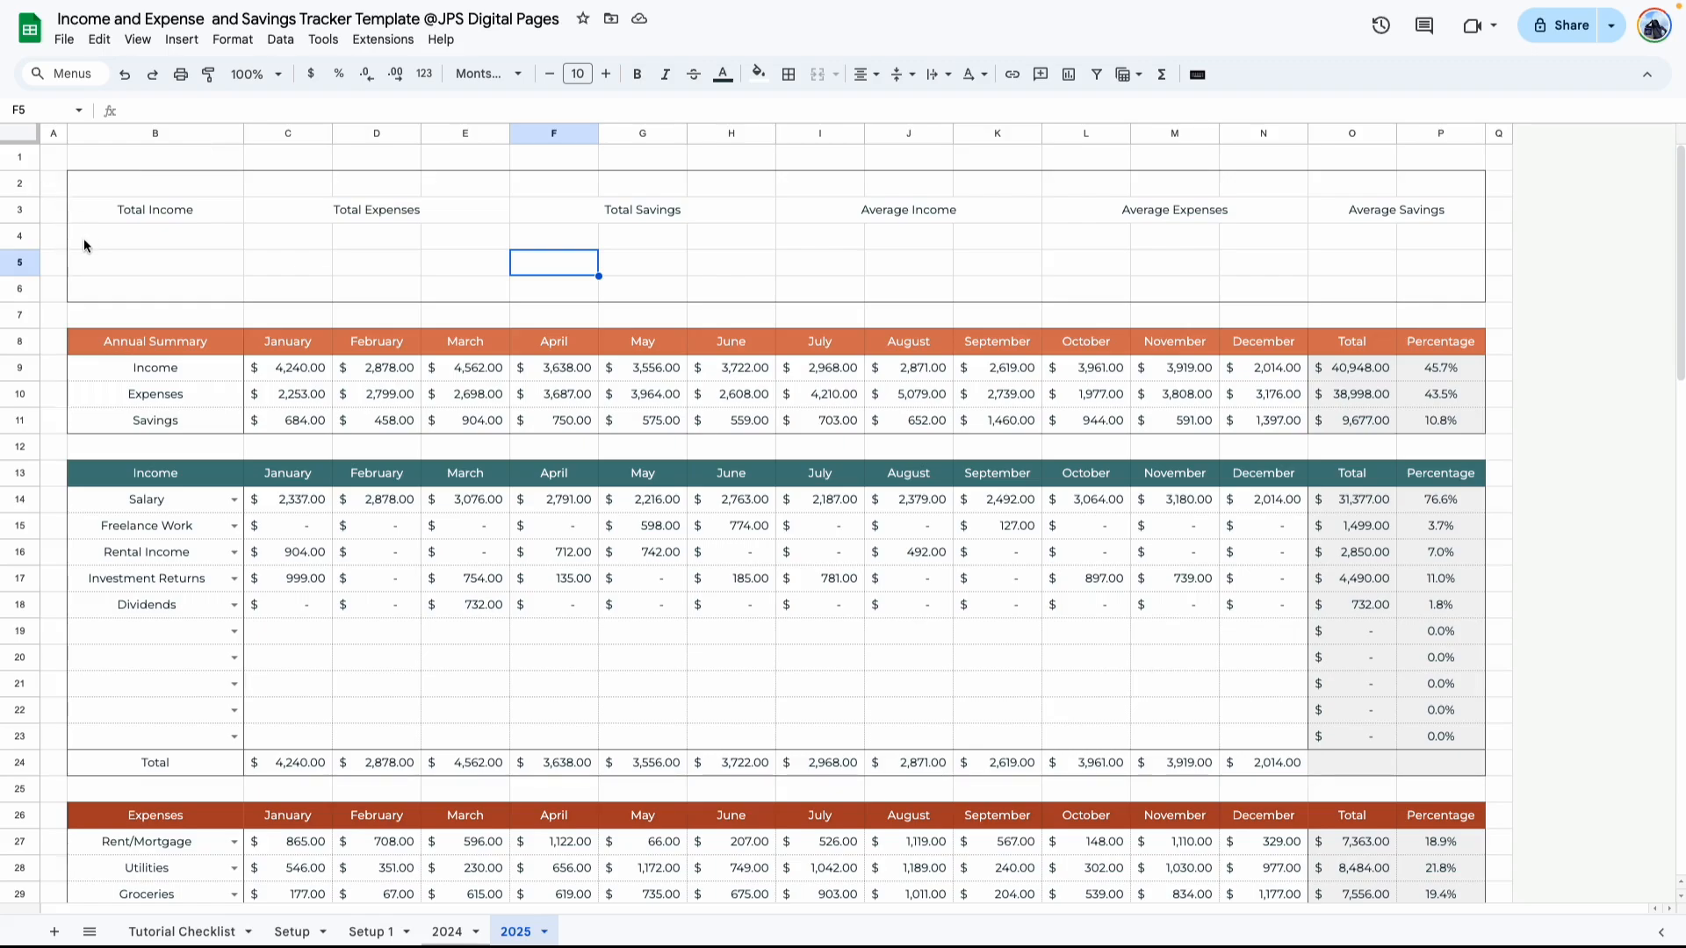
Step: Merge B4:B5 under Total Income and C4:E5 under Total Expenses into single value cells
click(158, 314)
drag(123, 250, 207, 252)
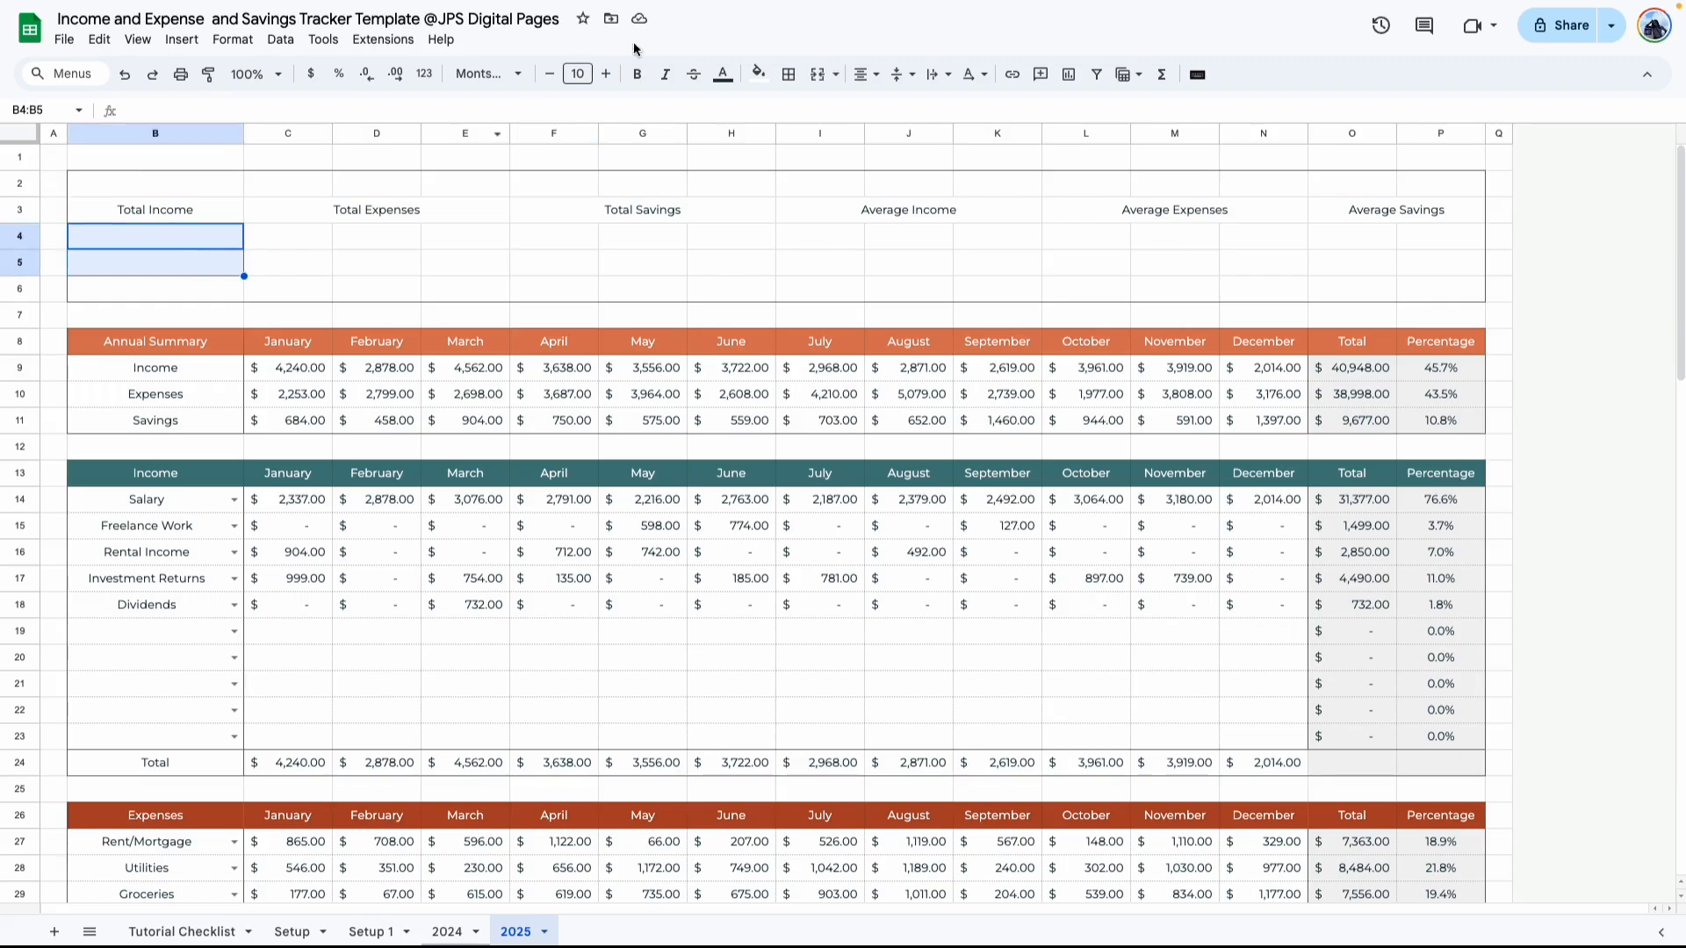
click(818, 75)
drag(280, 241, 483, 254)
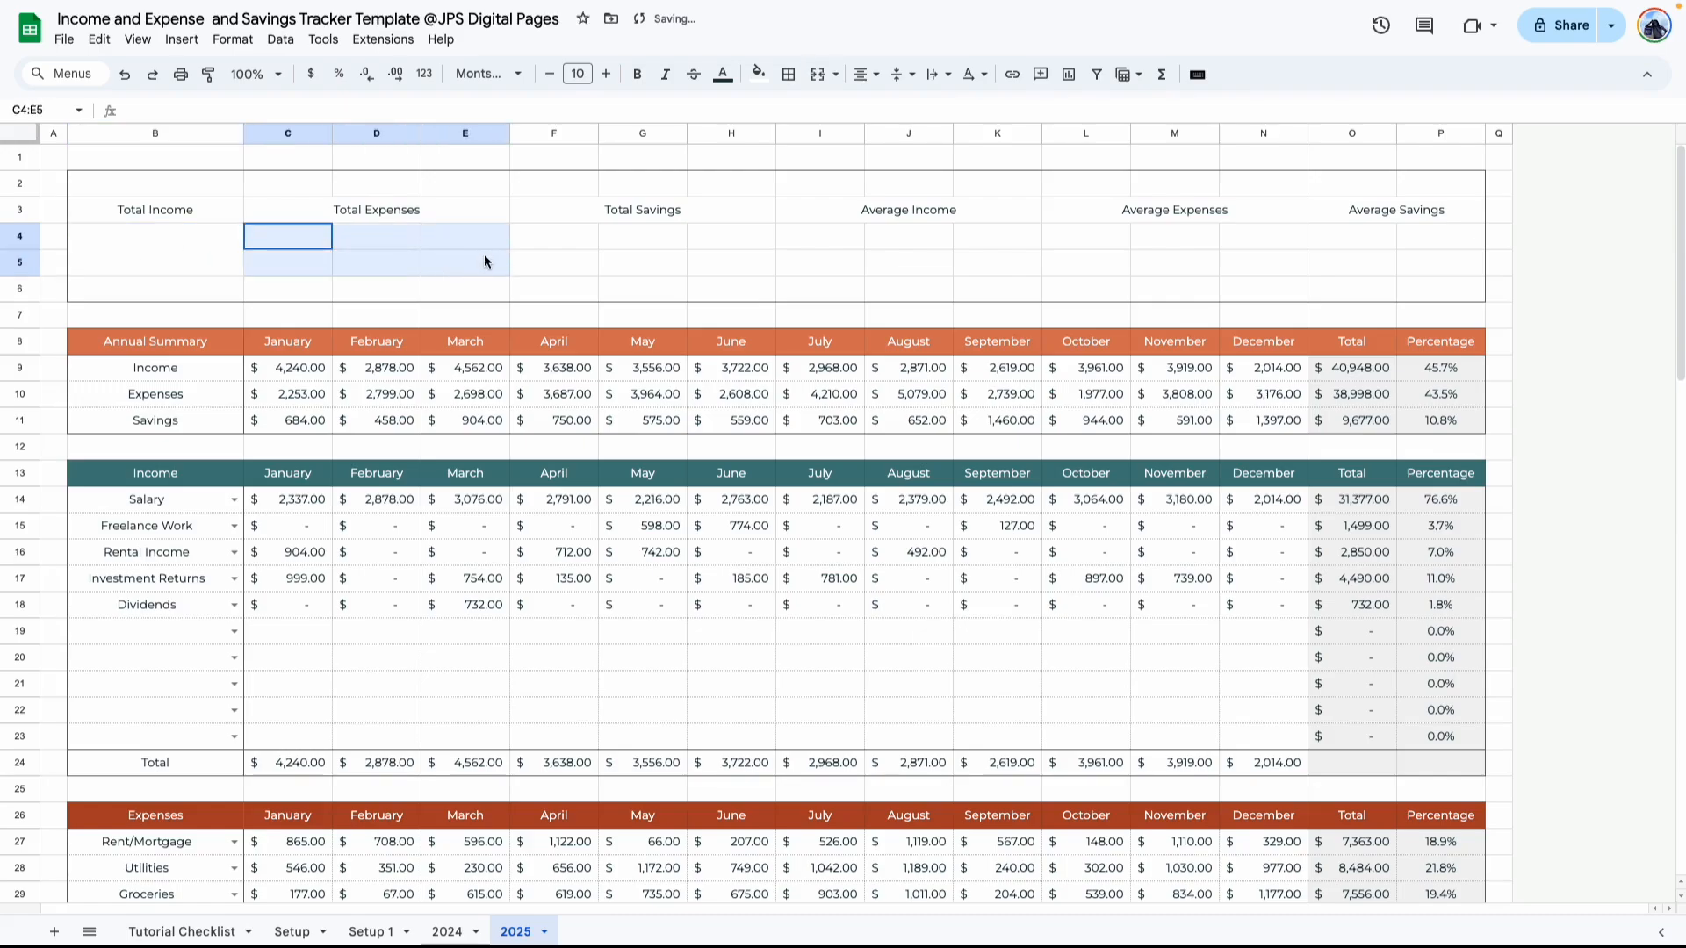
click(820, 82)
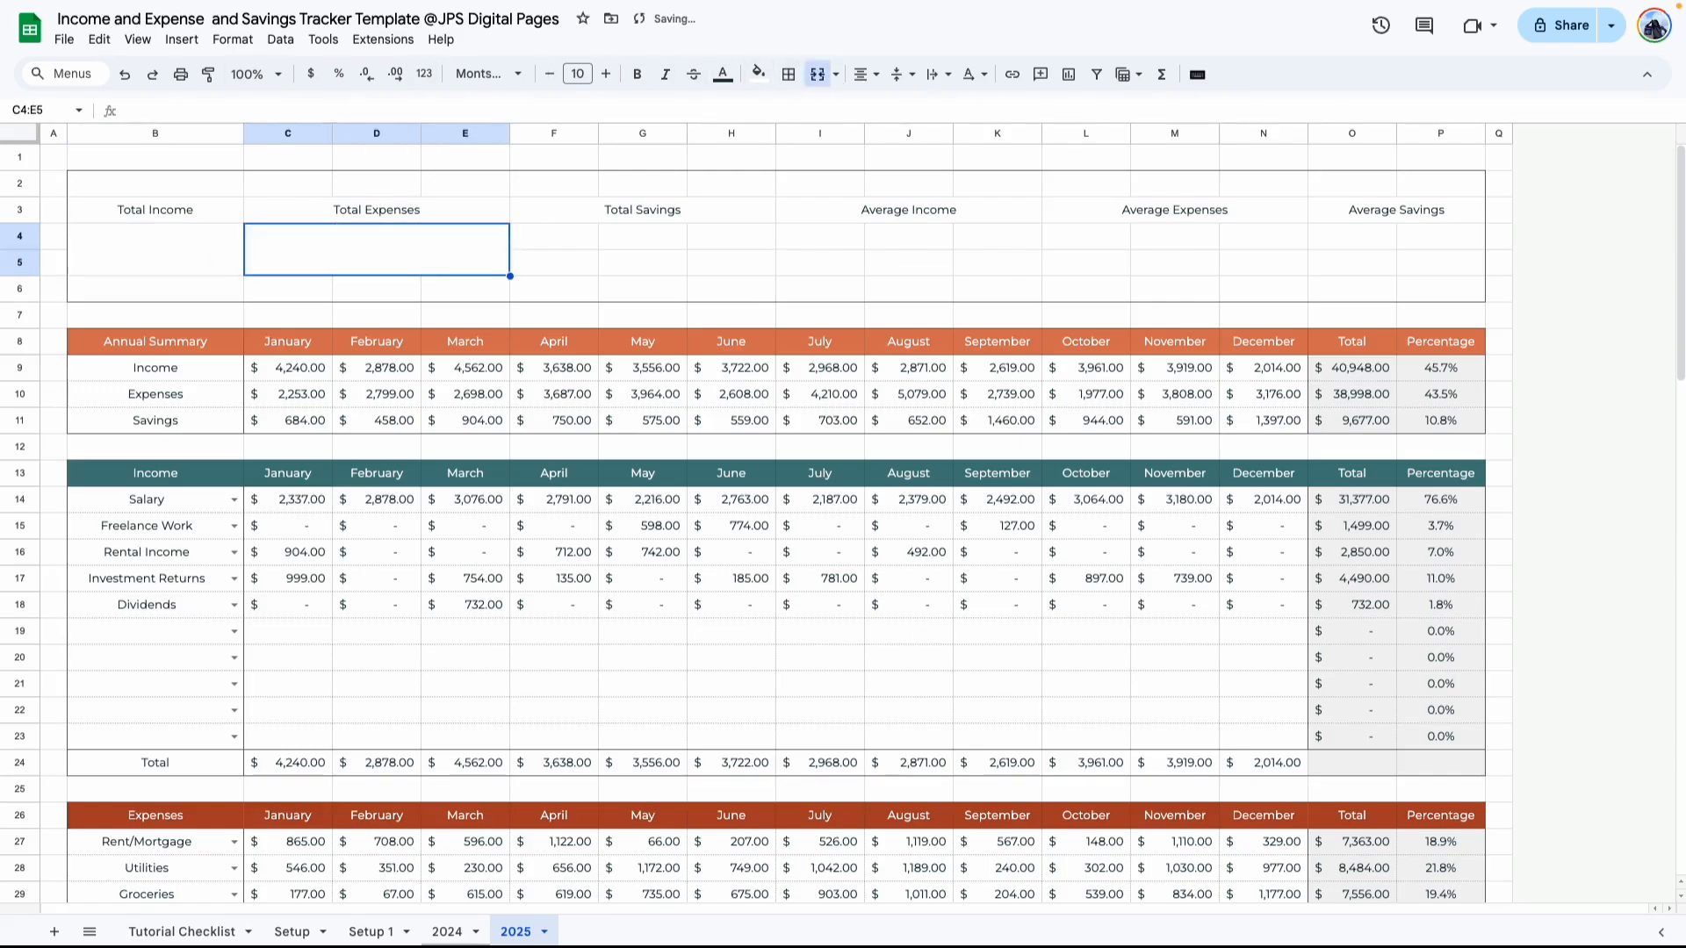
Step: Copy the merged format of C4:E5 to F4:H5, I4:K5 and L4:N5, and merge O4:P5 under Average Savings
click(211, 79)
click(518, 239)
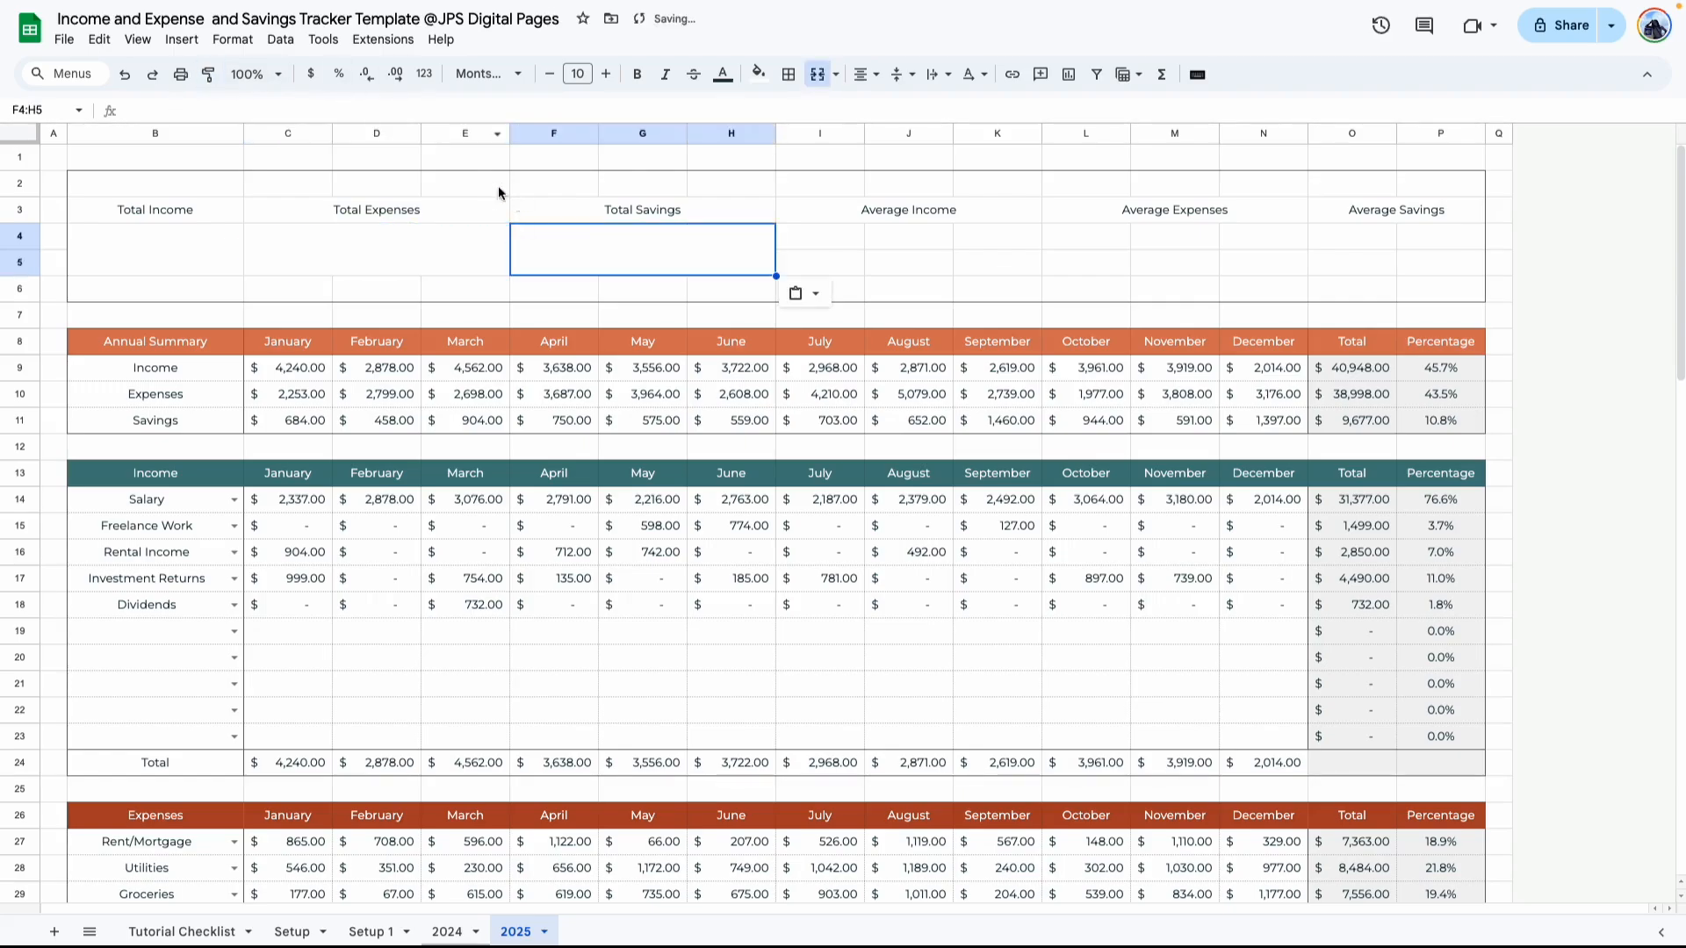
click(211, 77)
click(790, 237)
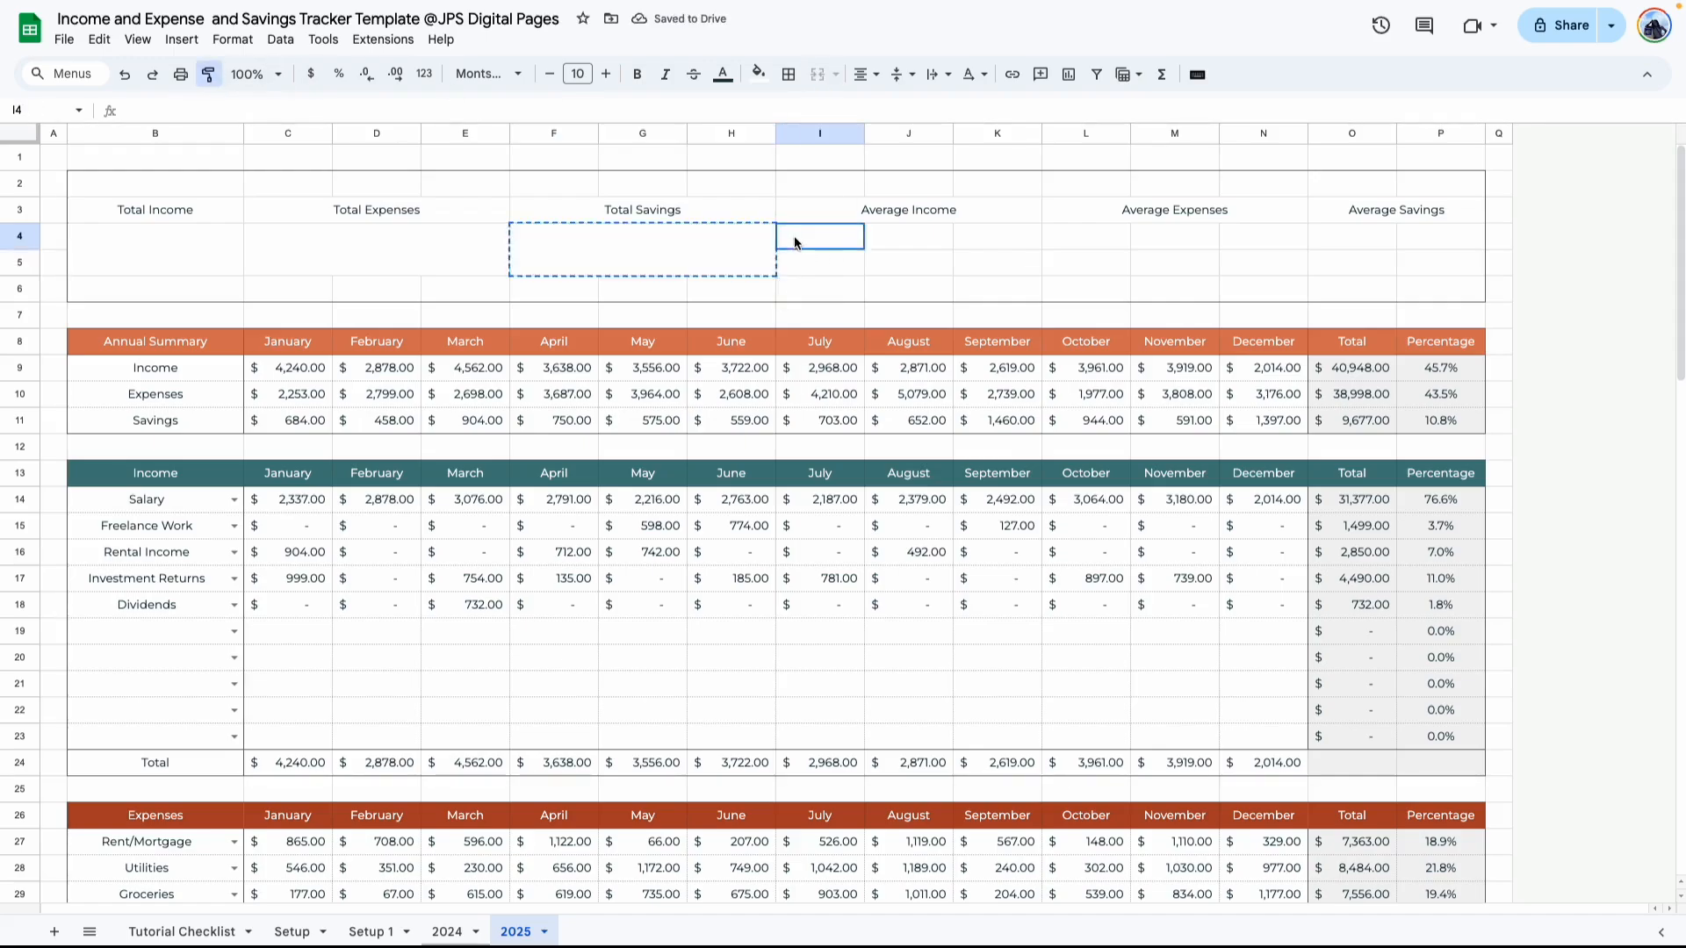
click(209, 76)
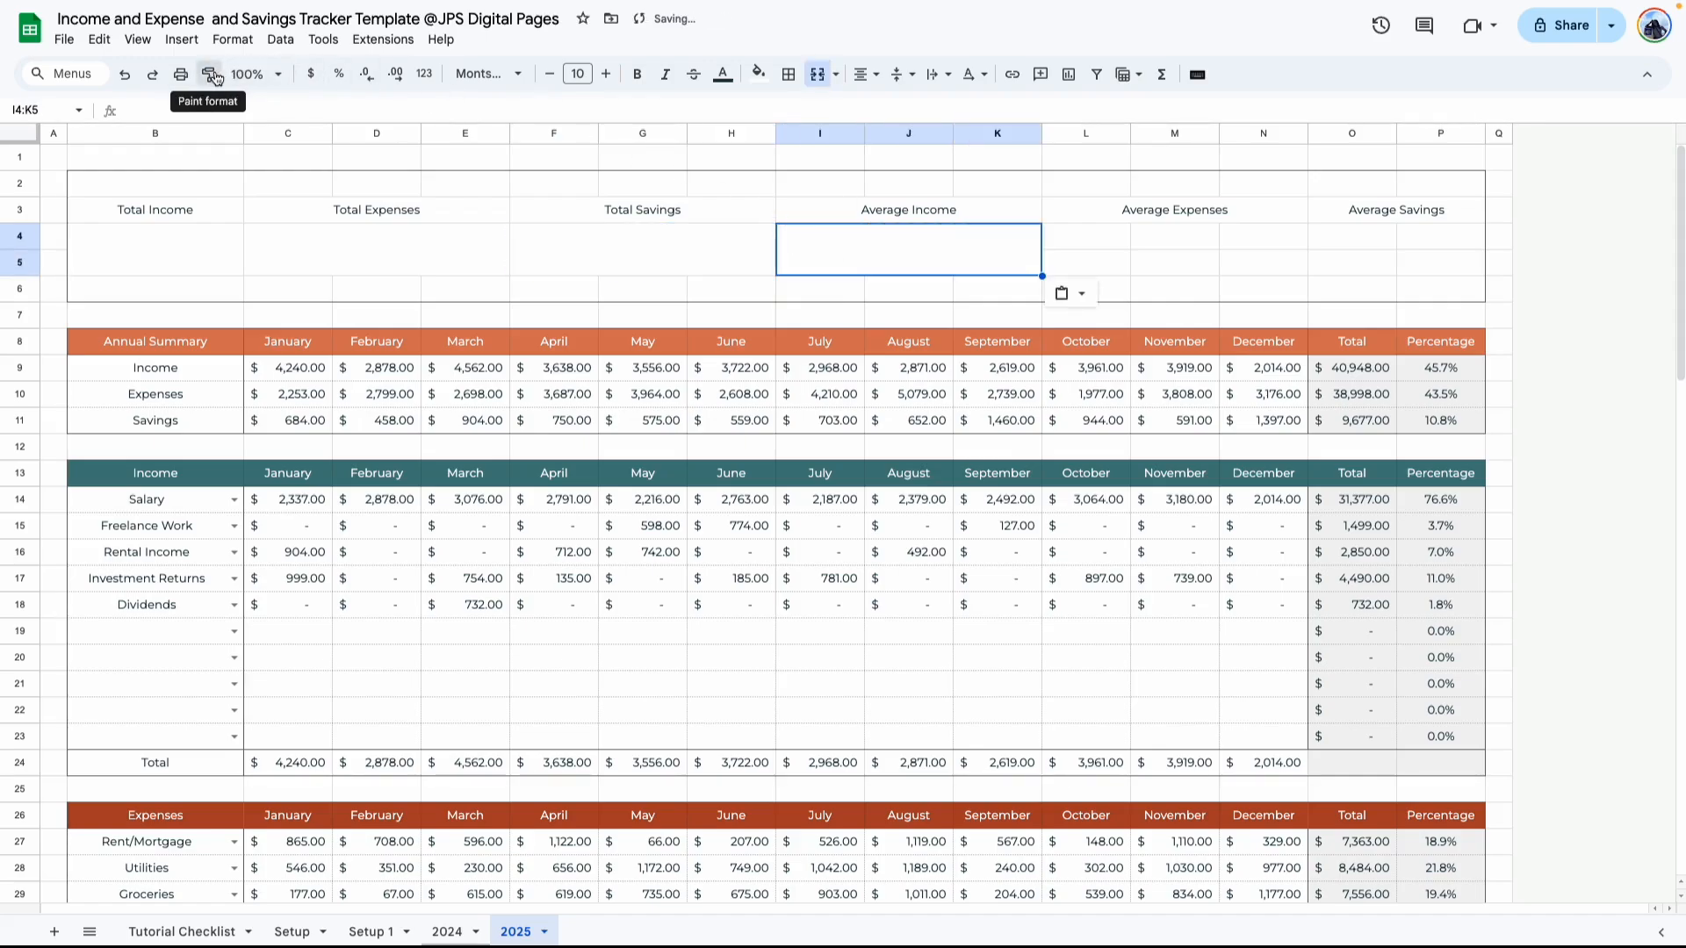
click(1172, 247)
drag(1319, 236, 1433, 266)
click(818, 75)
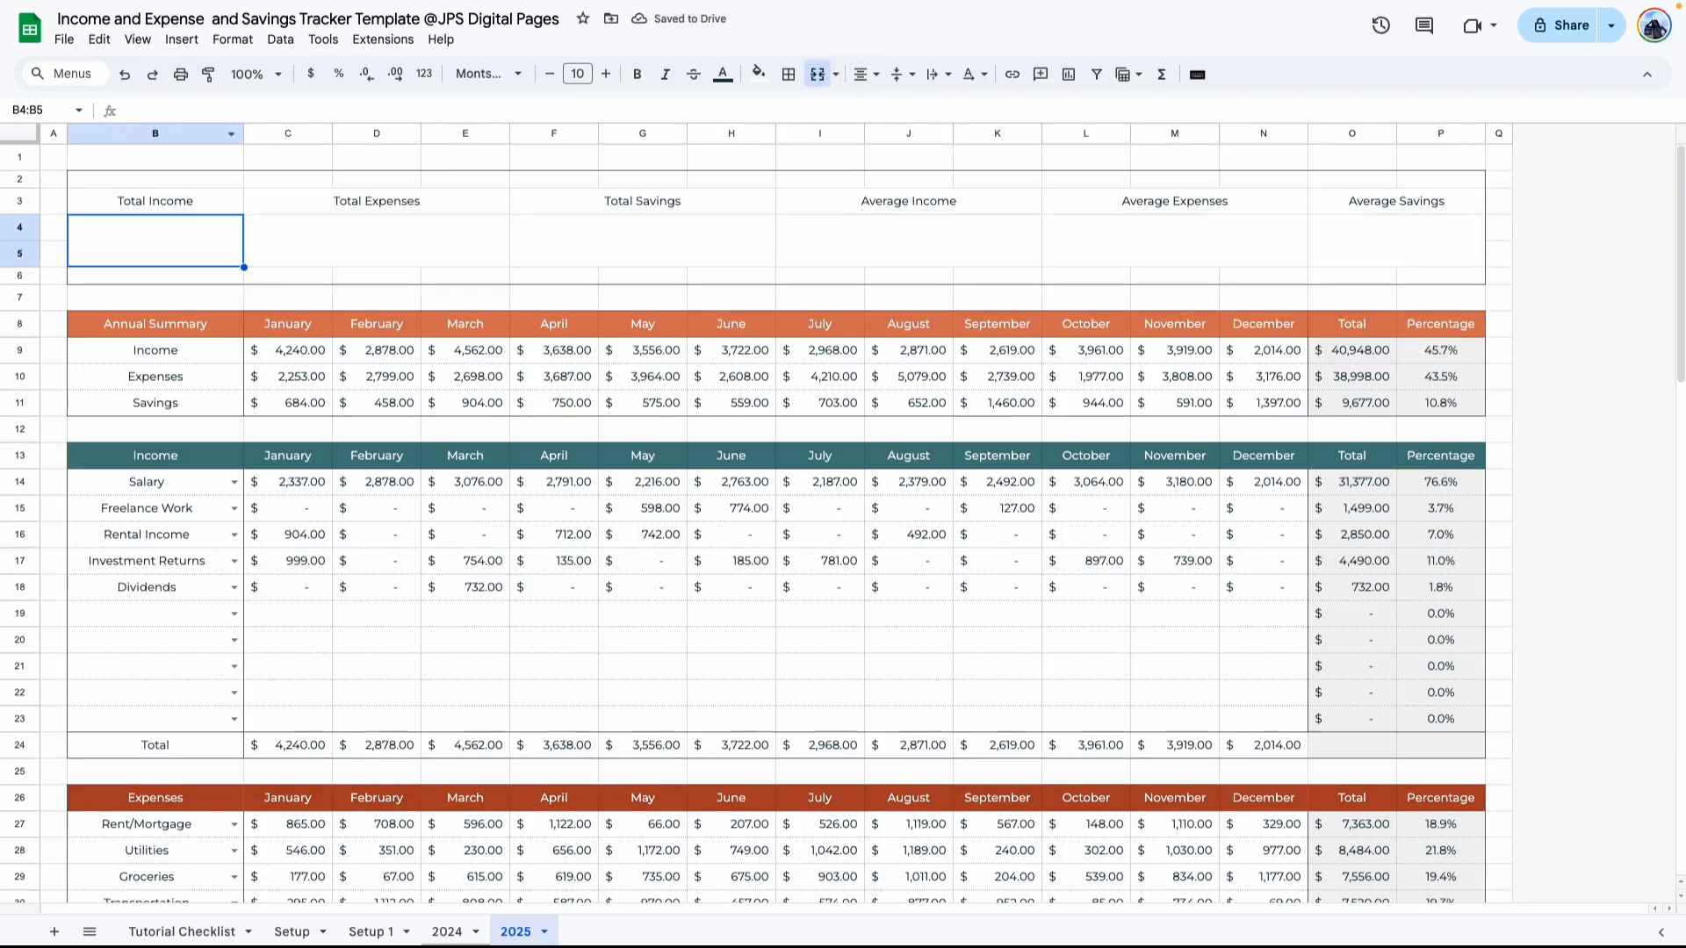
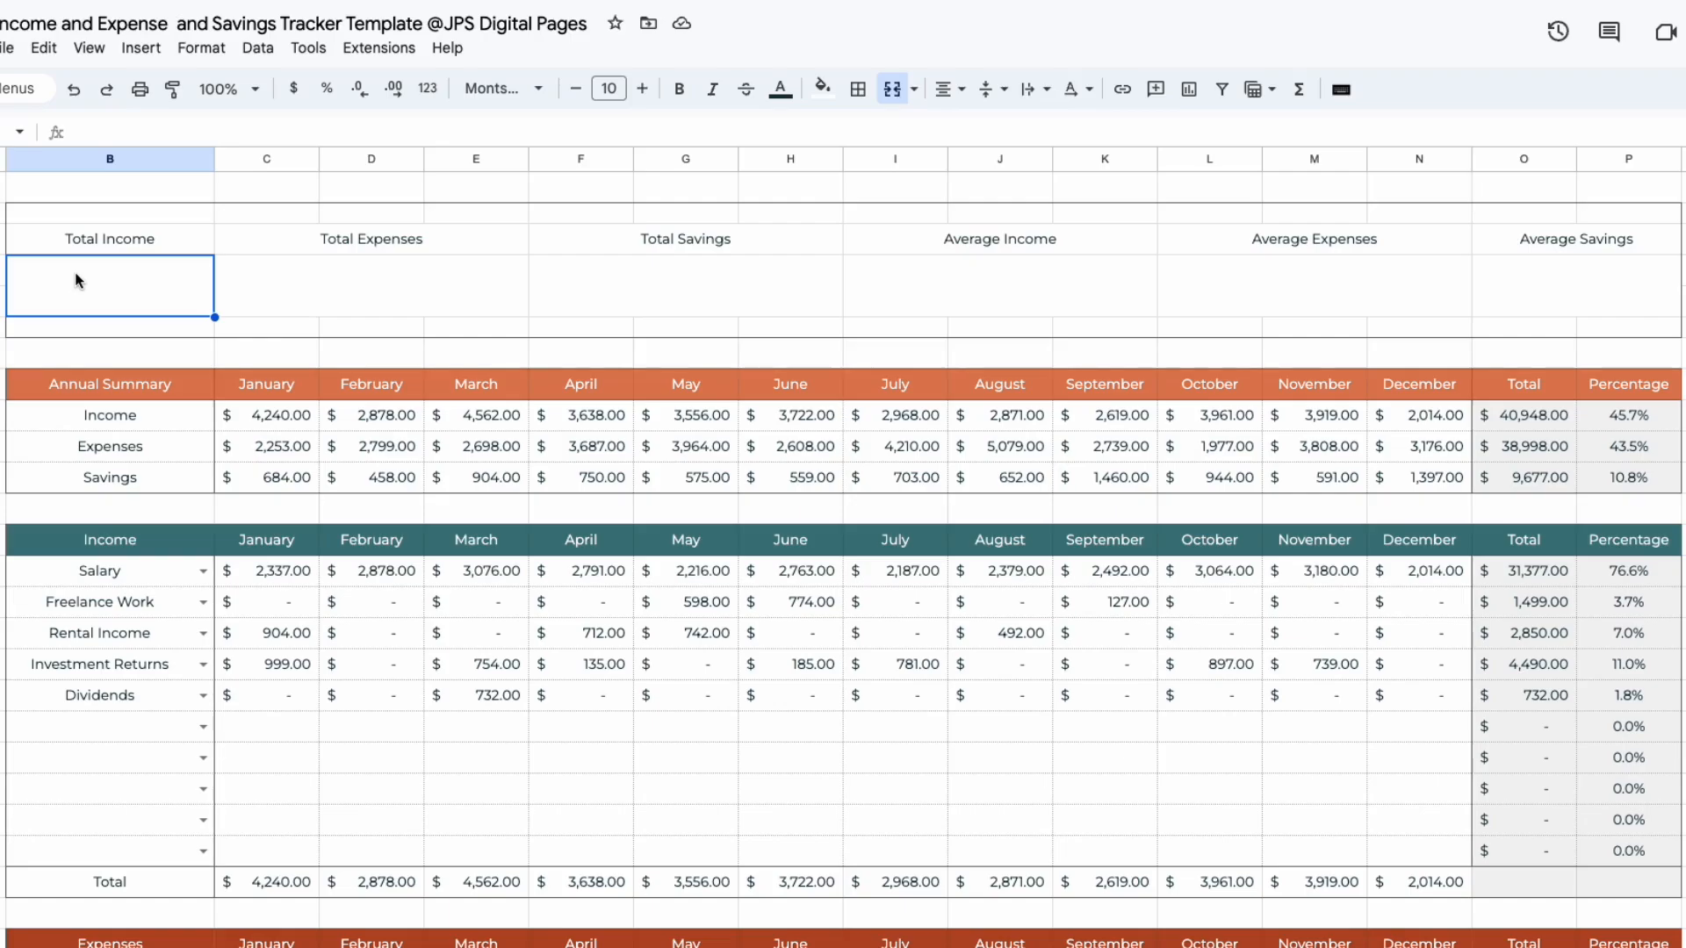
Step: Set the Total Income value in B4 to the annual income total with =O9
text(=)
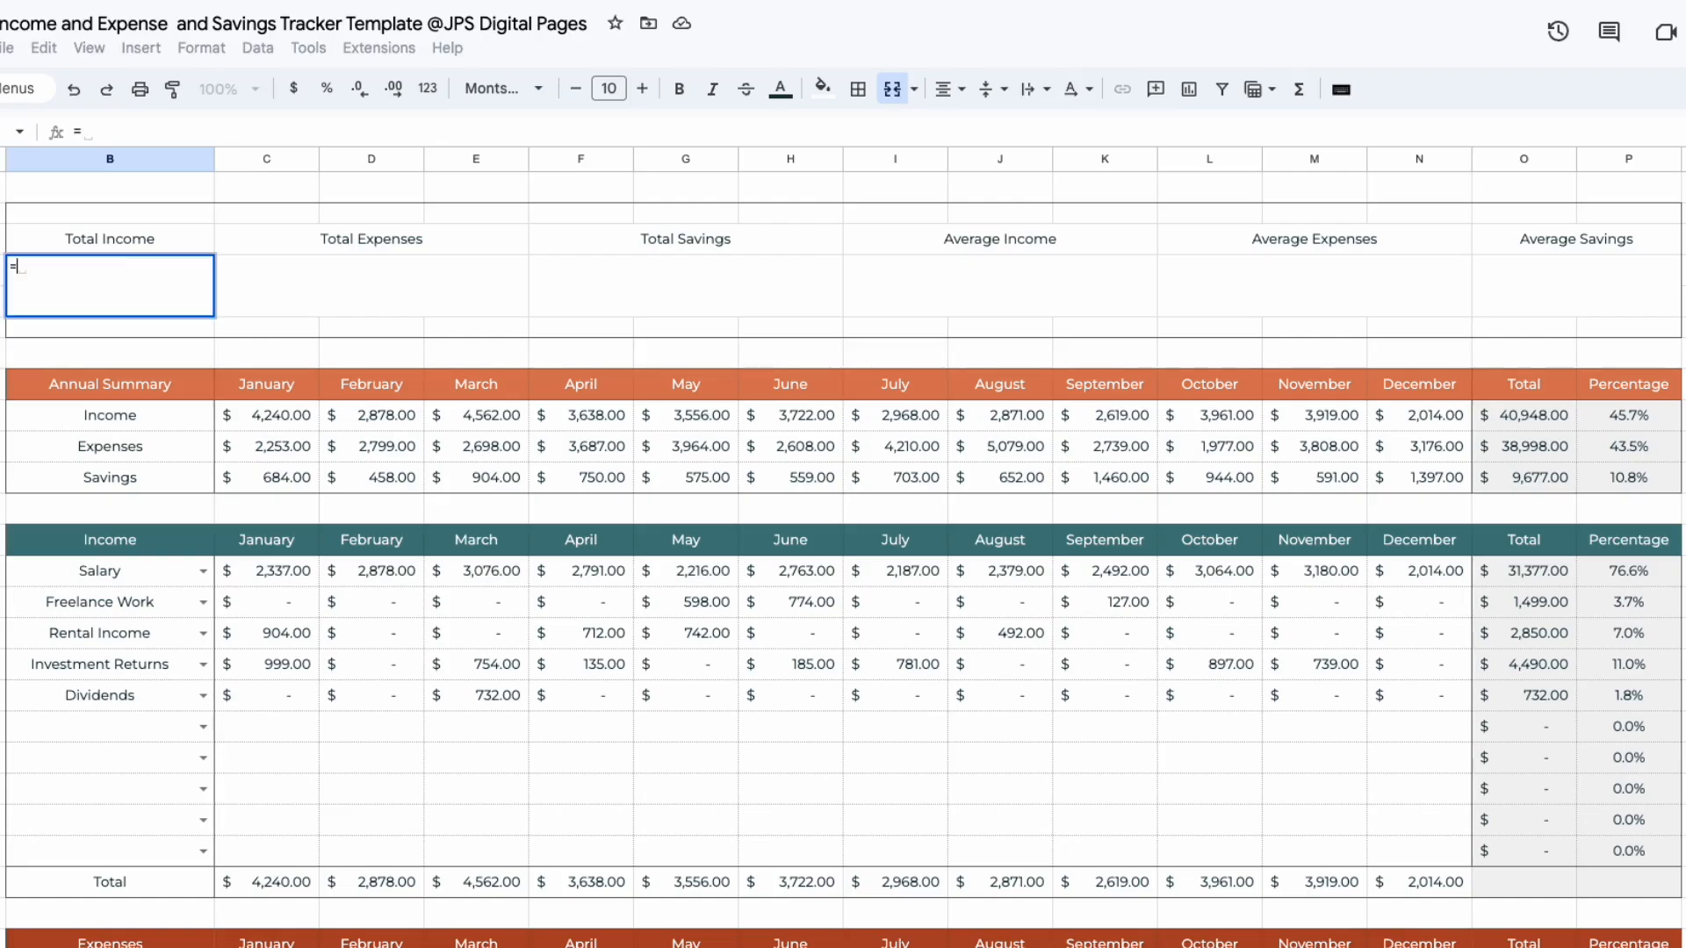
click(1519, 416)
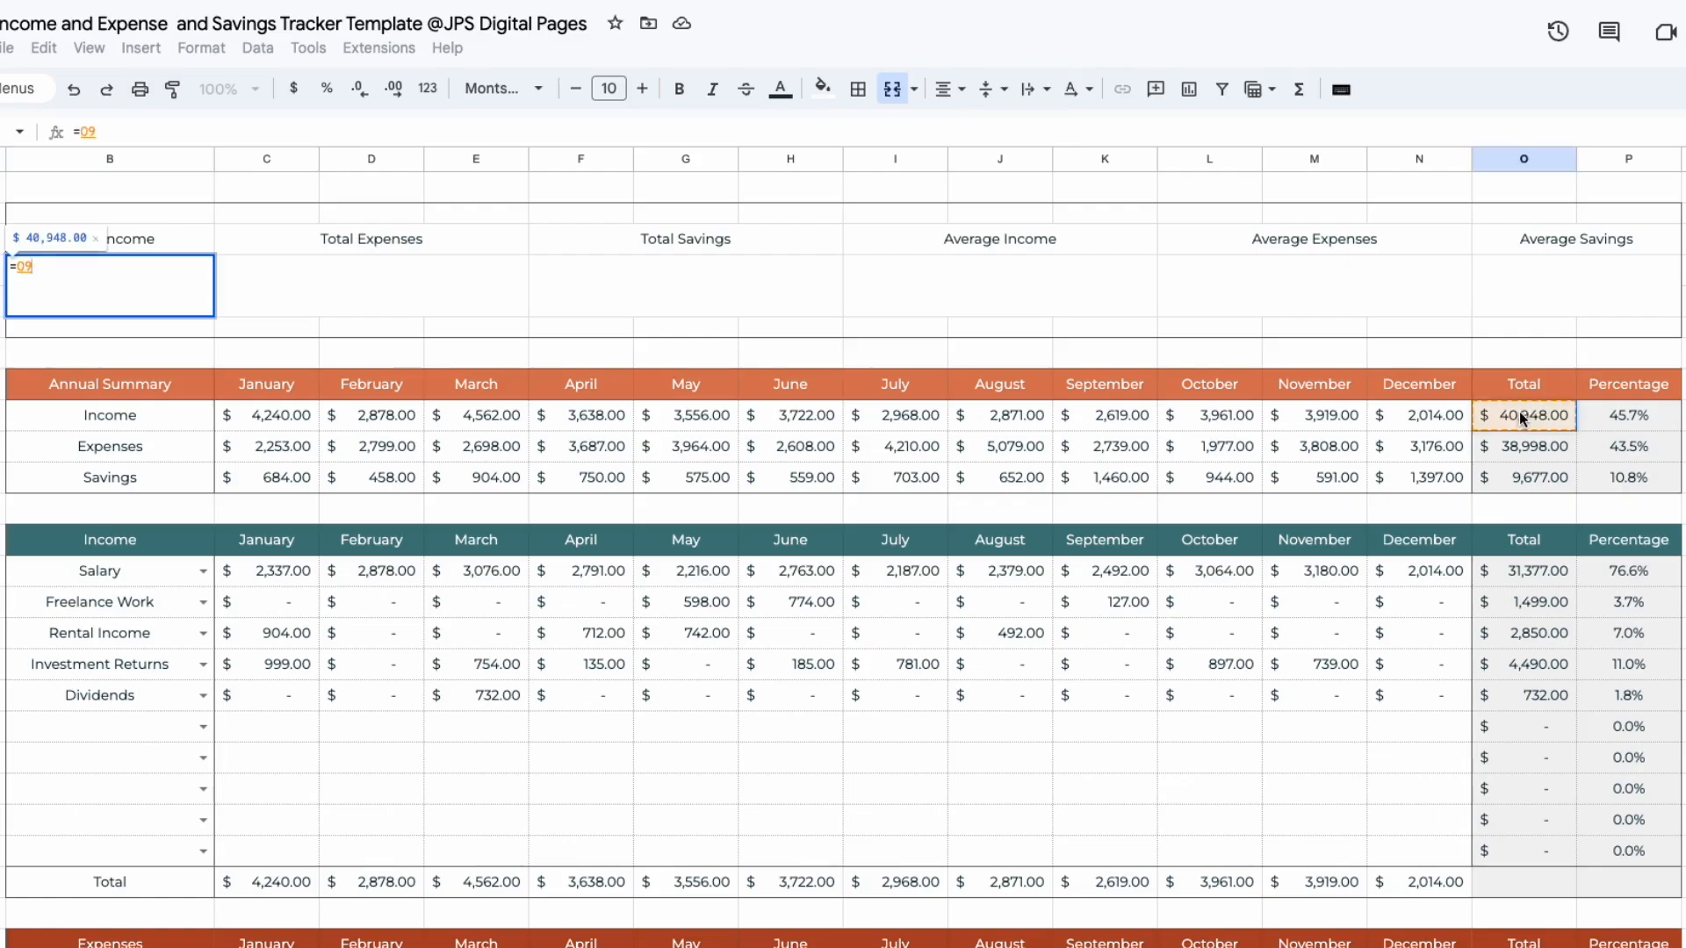
key(Return)
key(Right)
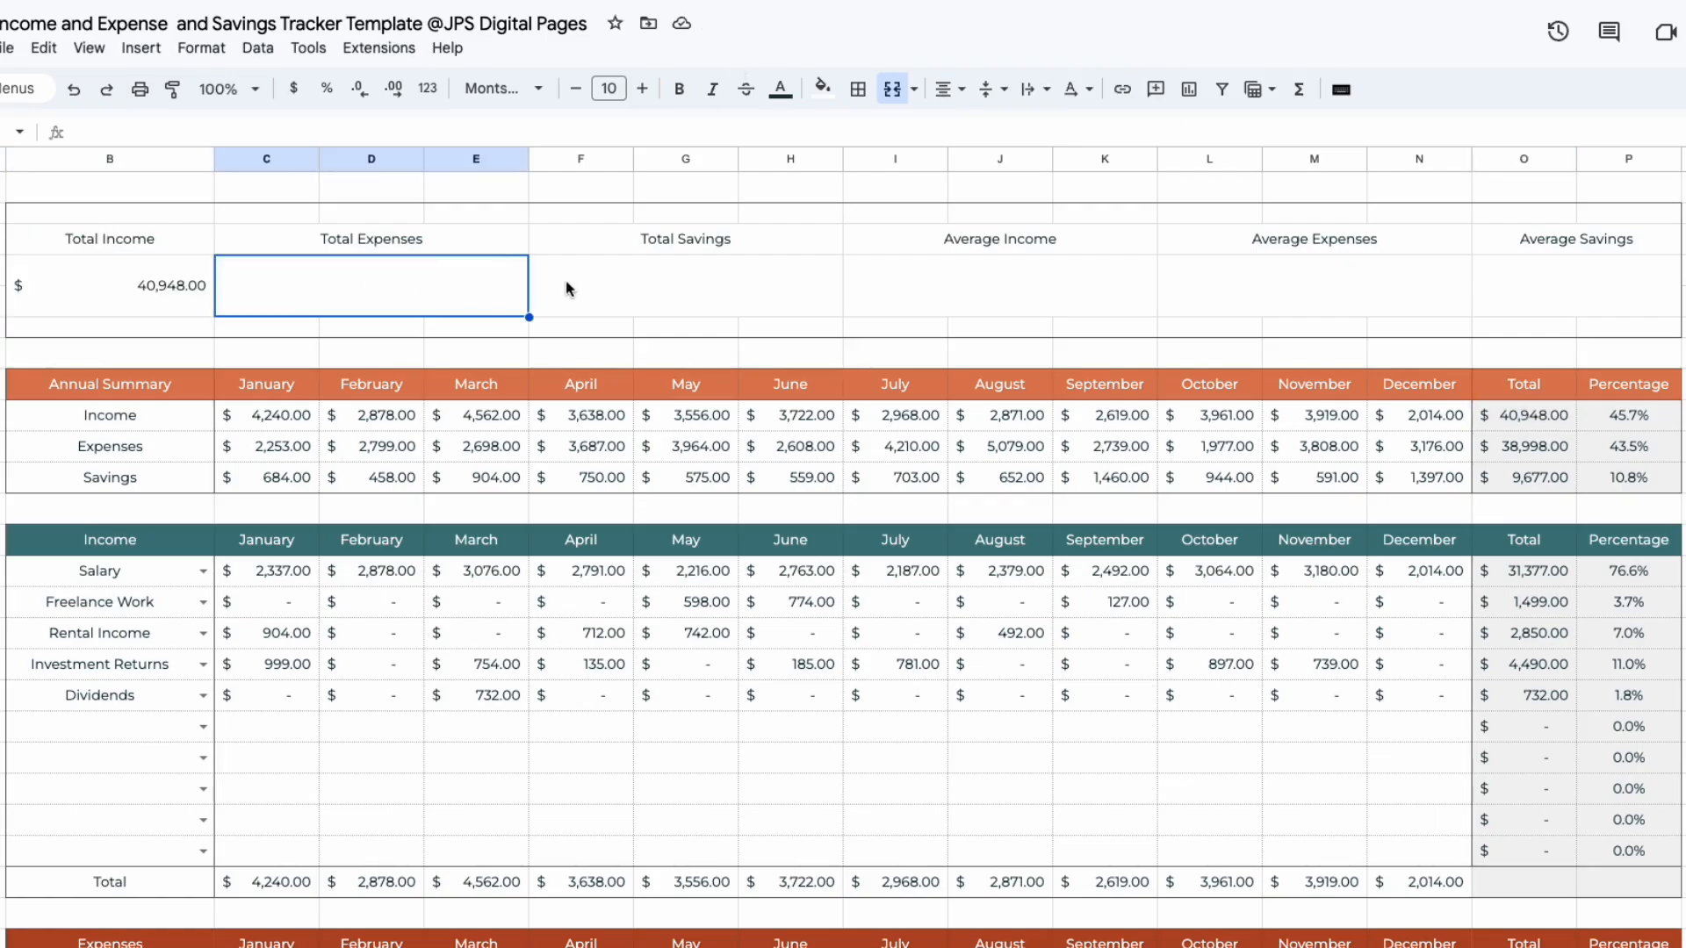
Step: Format the dashboard value cells B4:P5 as currency with bold text at font size 17
click(39, 284)
drag(38, 284, 1588, 274)
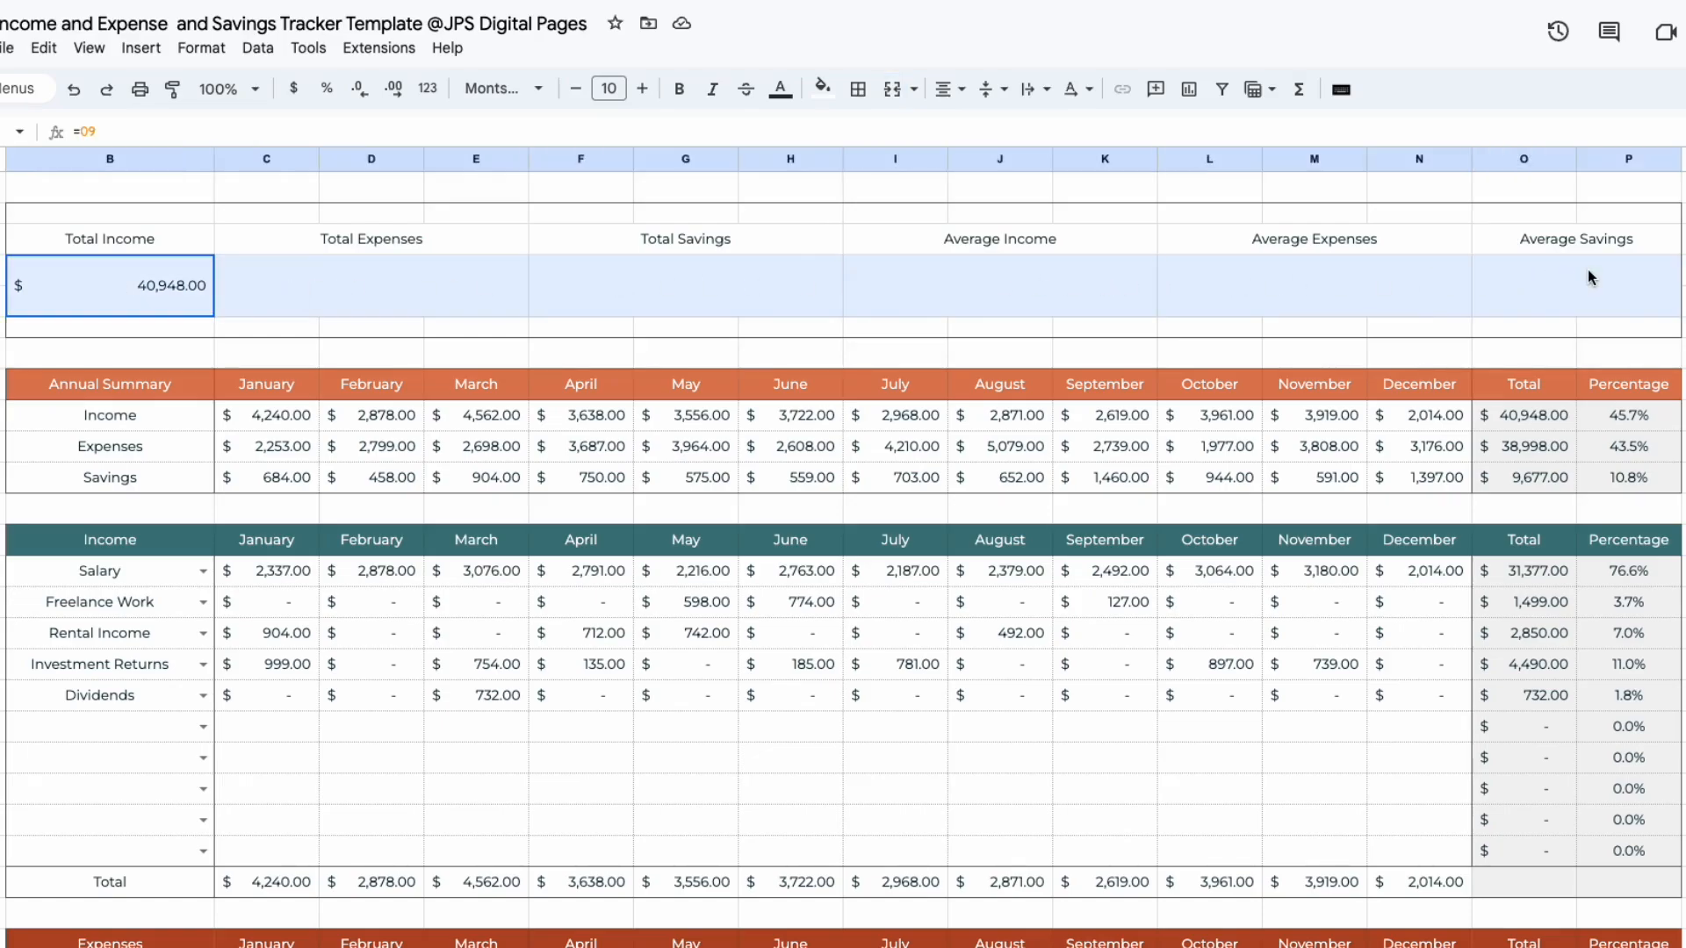
click(295, 94)
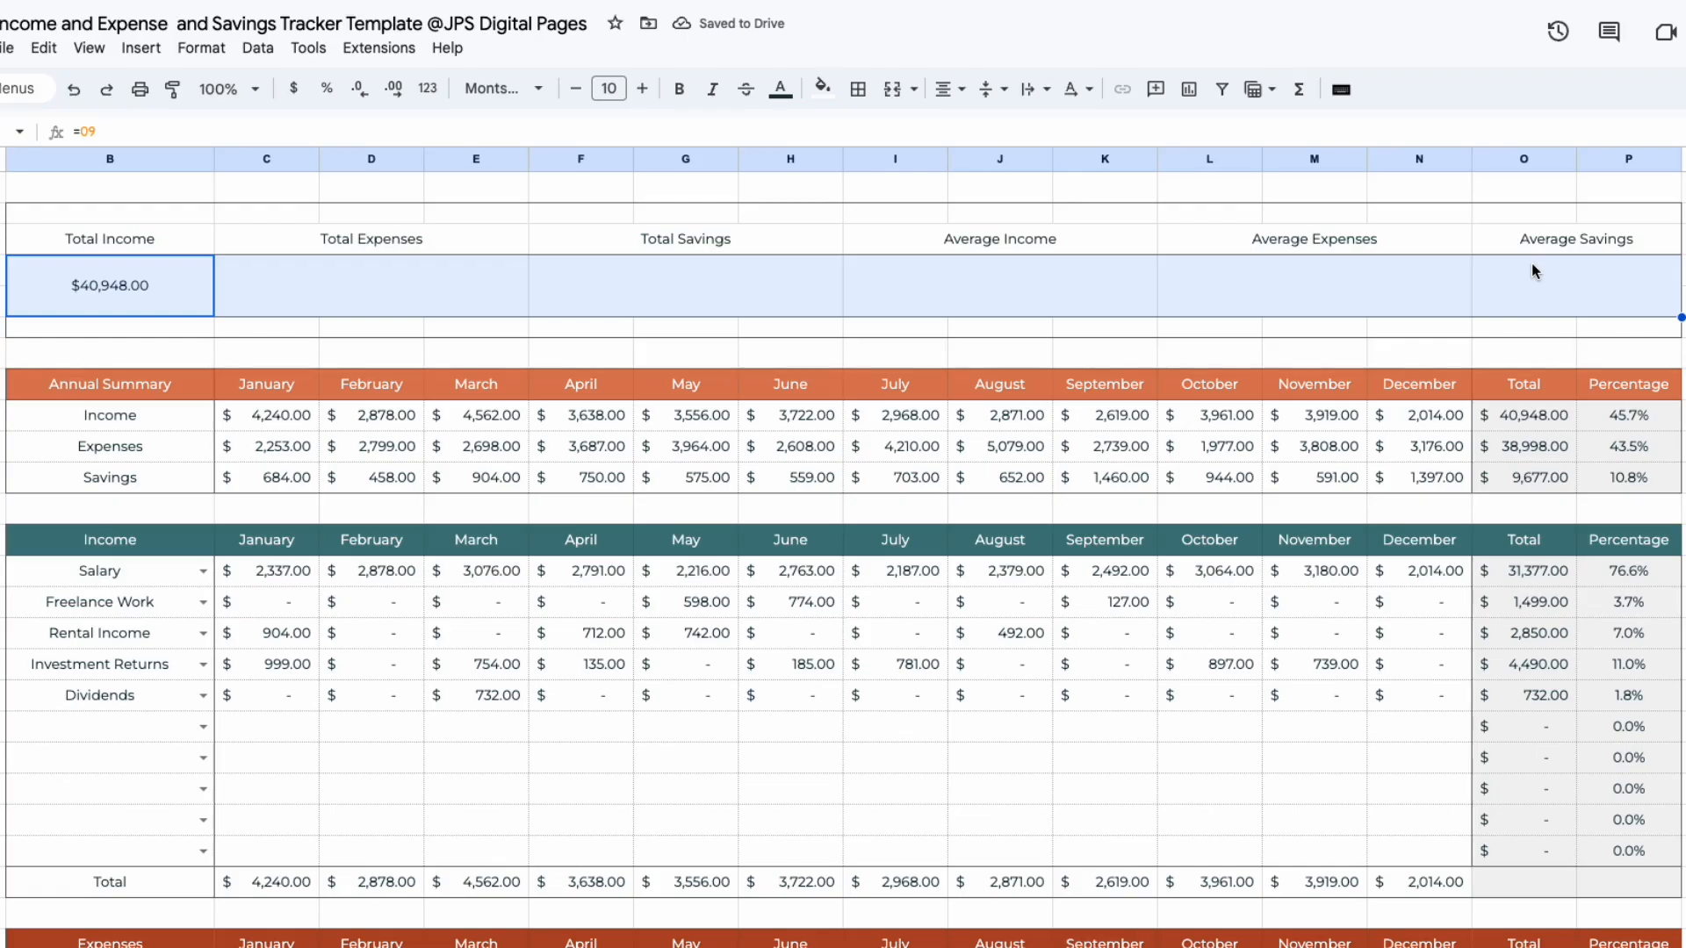
click(609, 88)
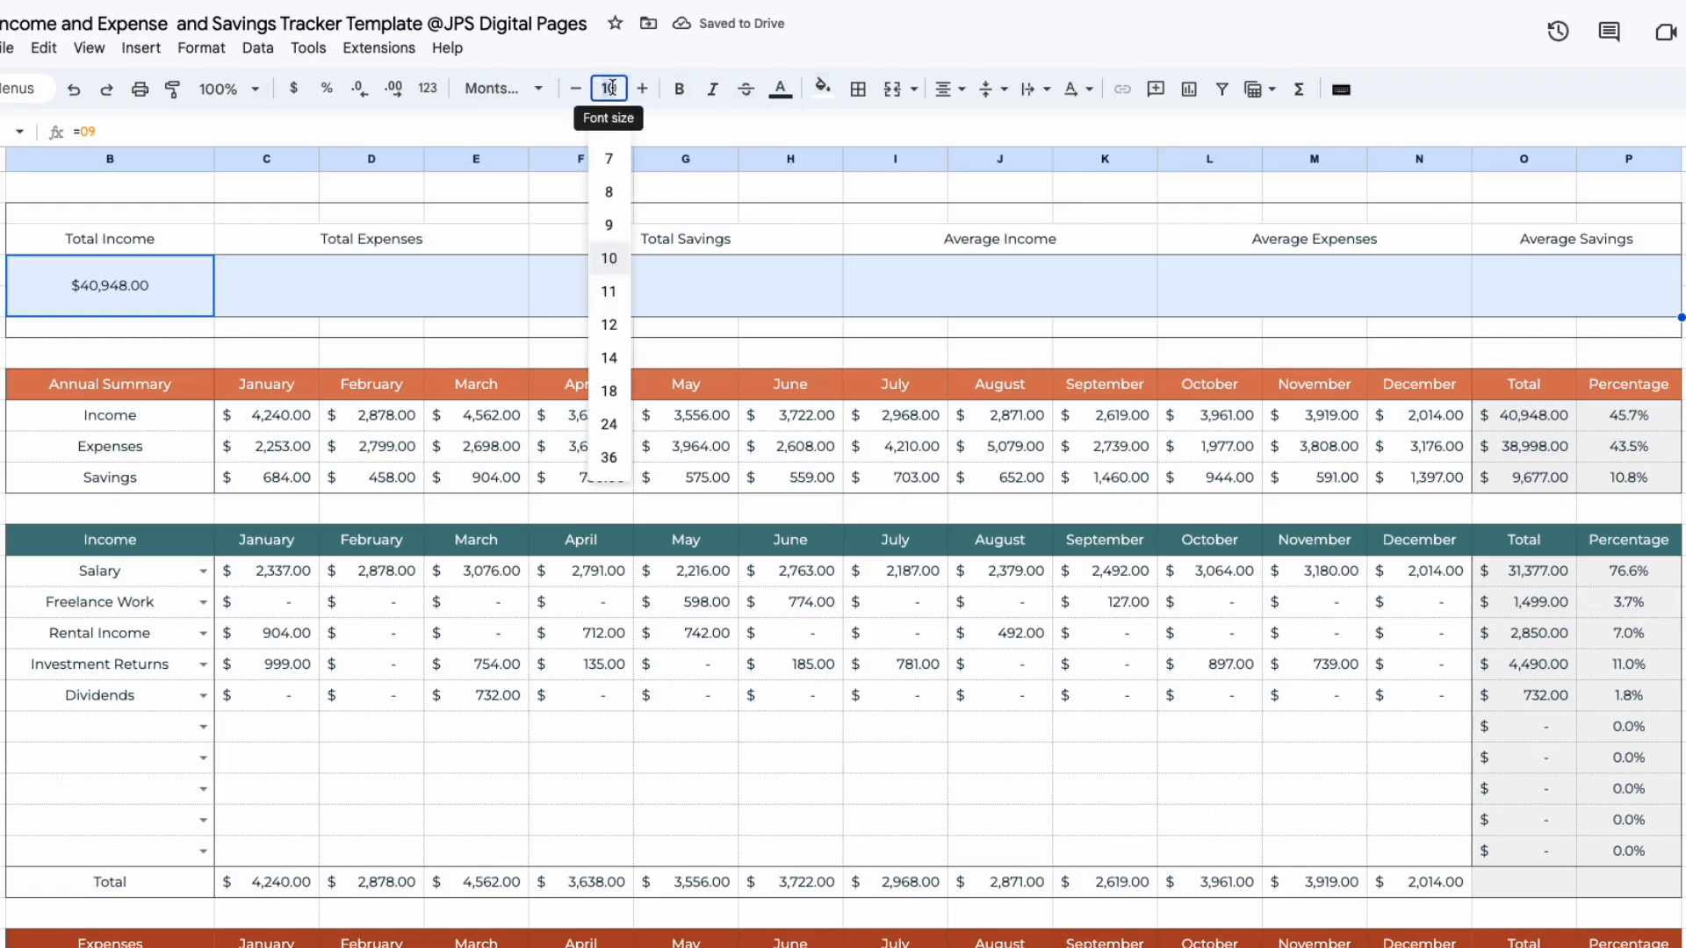
text(17)
key(Return)
click(681, 89)
Step: Link the Total Expenses and Total Savings values to the annual summary totals in O10 and O11
click(334, 278)
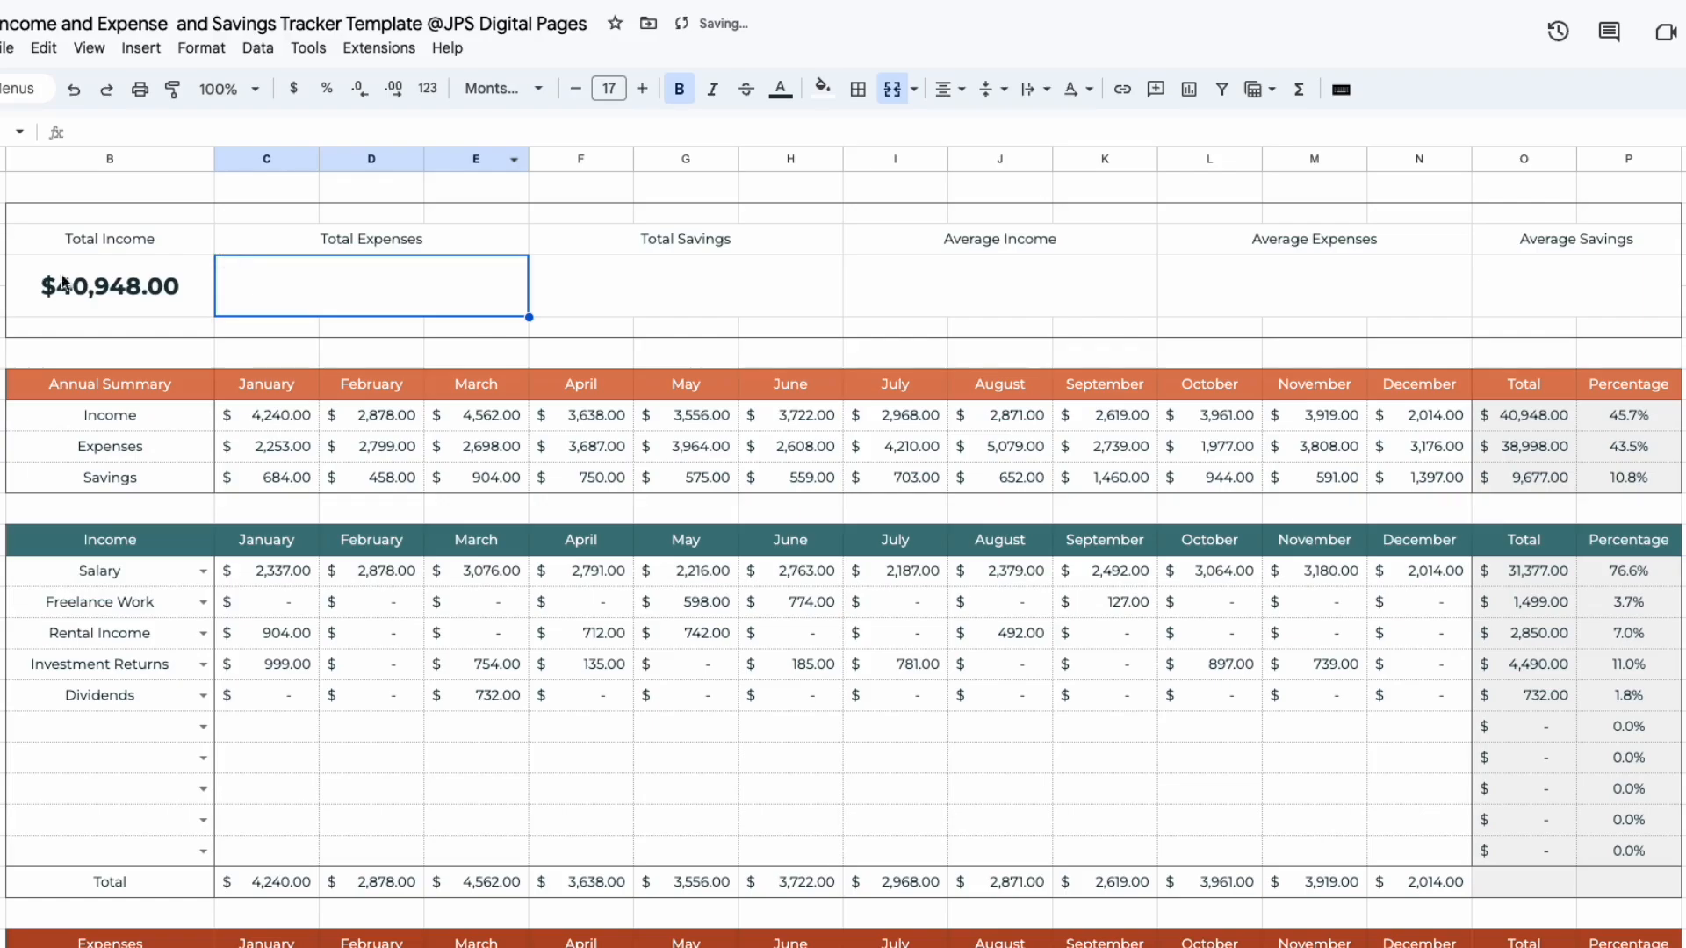
text(=)
click(1541, 450)
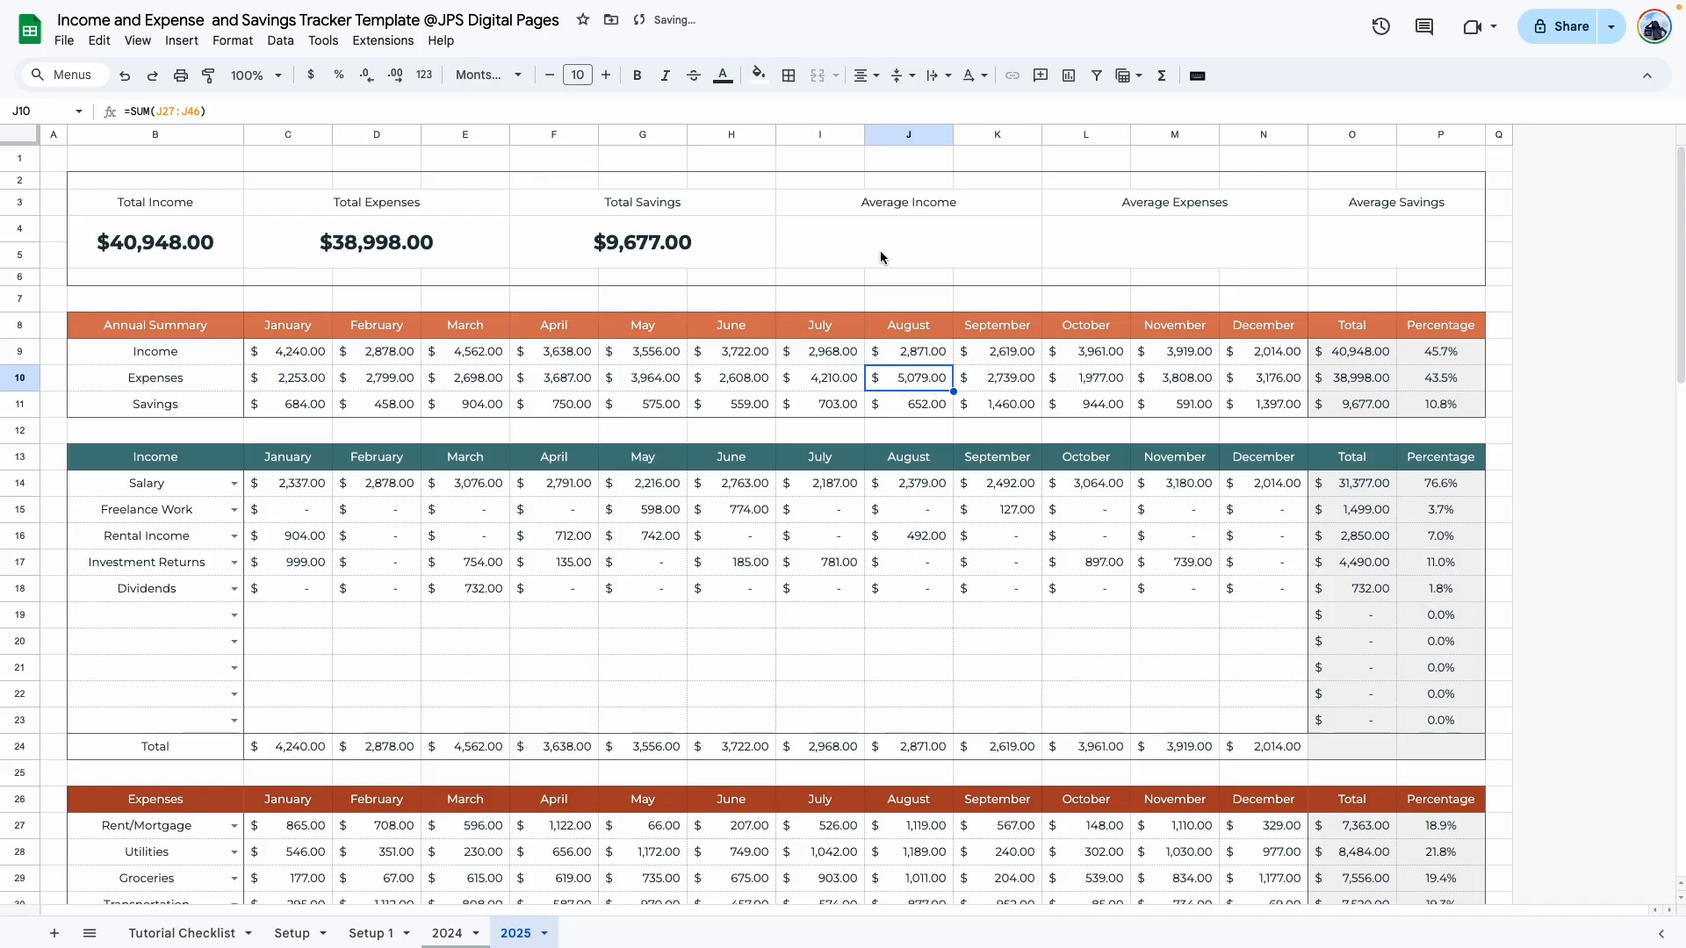
Step: Calculate the Average Income value as the AVERAGE of the monthly income in C9:N9
click(881, 256)
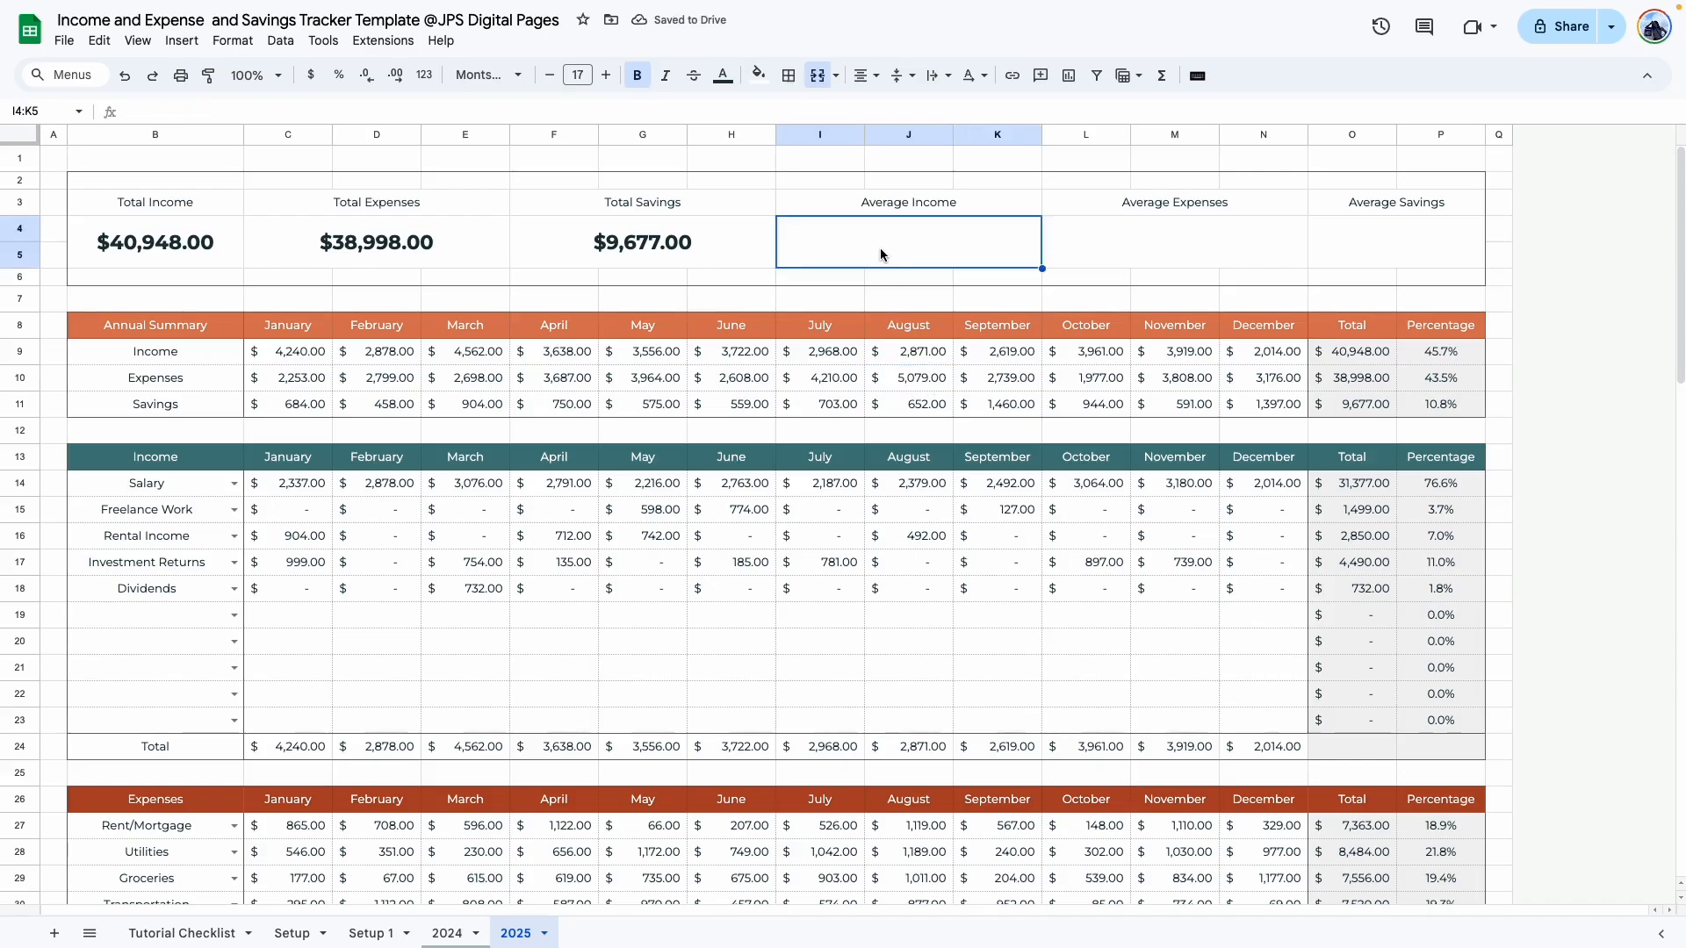
text(=)
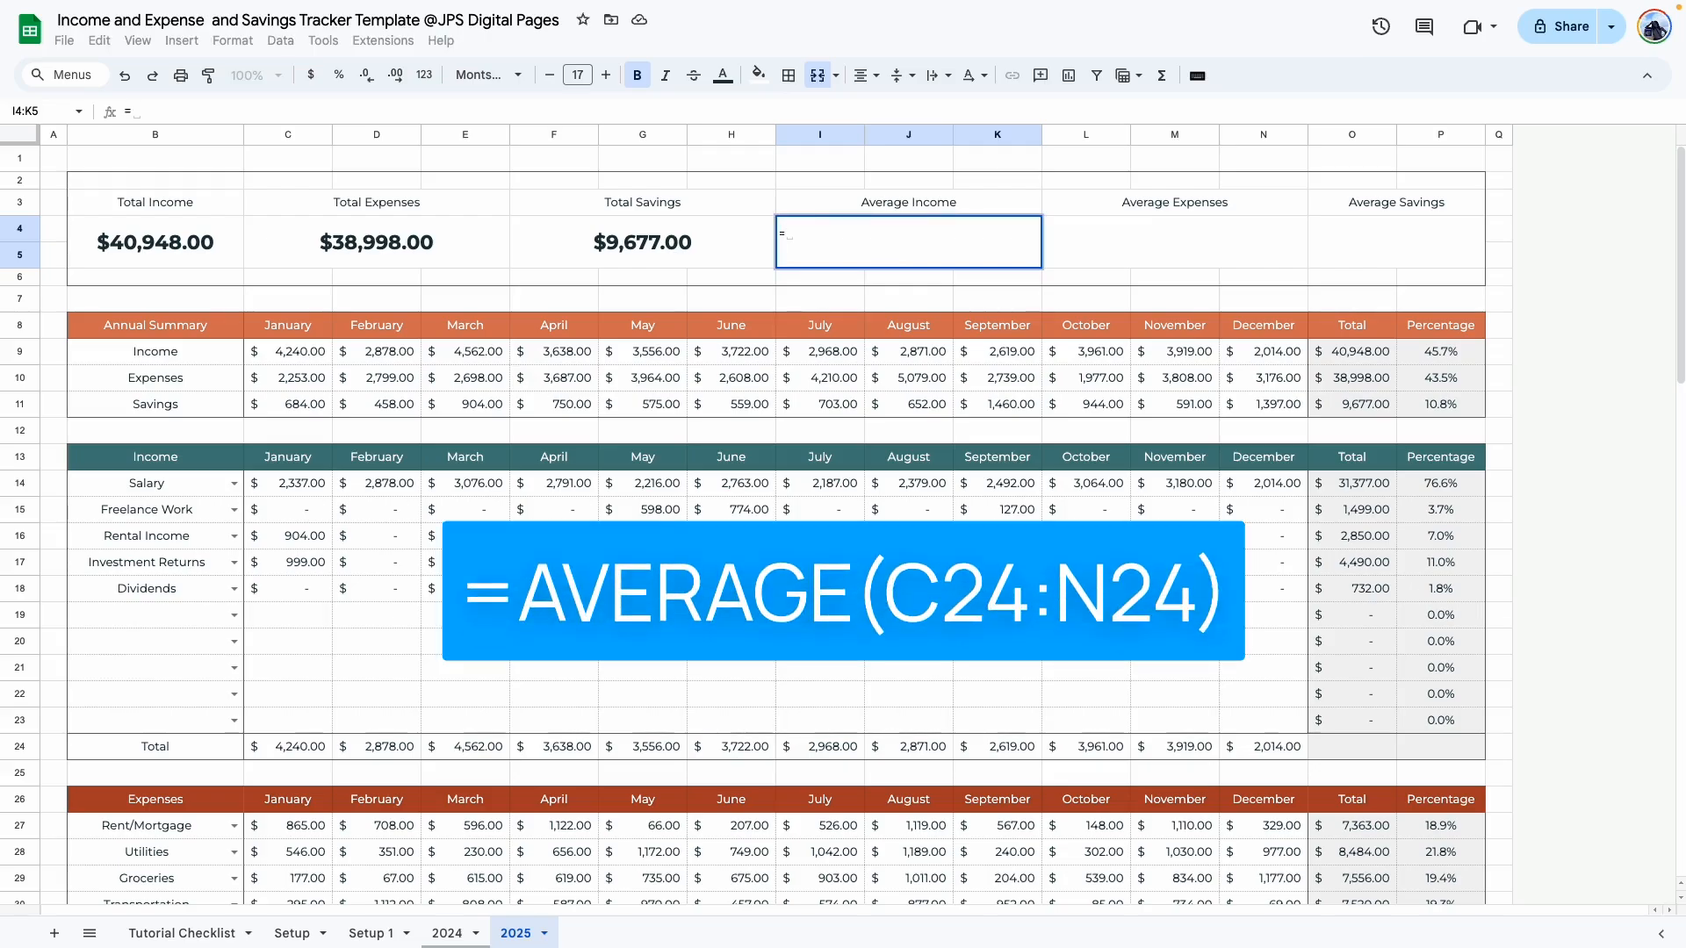
text(ave)
key(Tab)
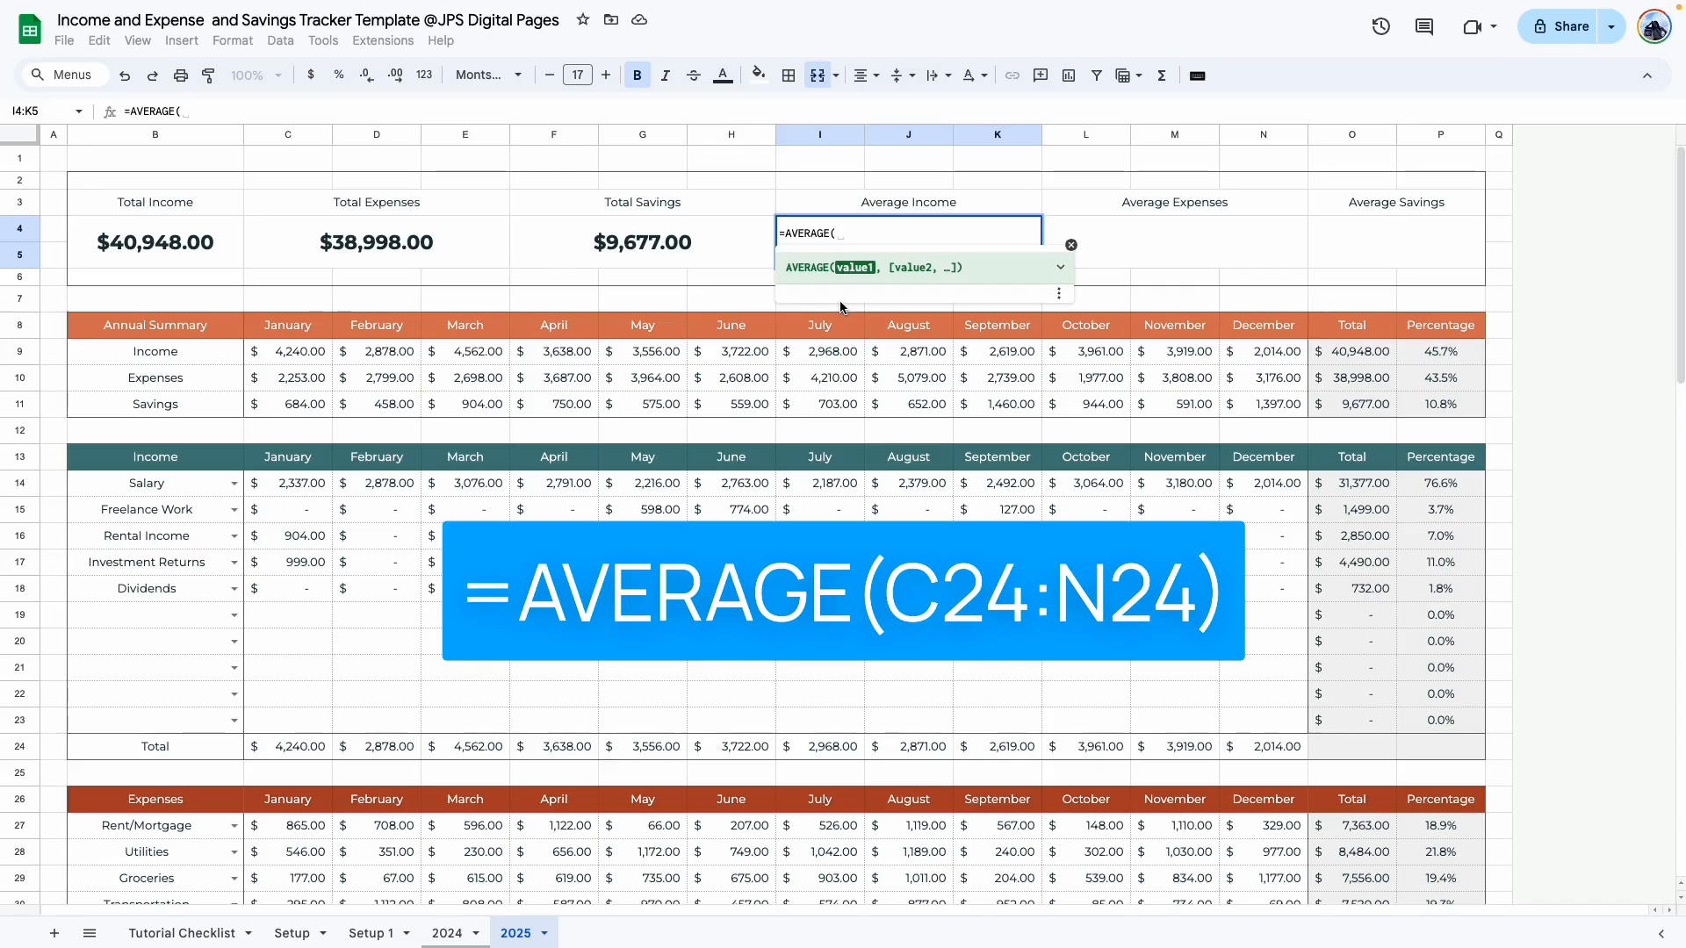
drag(279, 355, 1264, 359)
key(Return)
Step: Calculate the Average Expenses value as the AVERAGE of the monthly expenses in C10:N10
click(1183, 247)
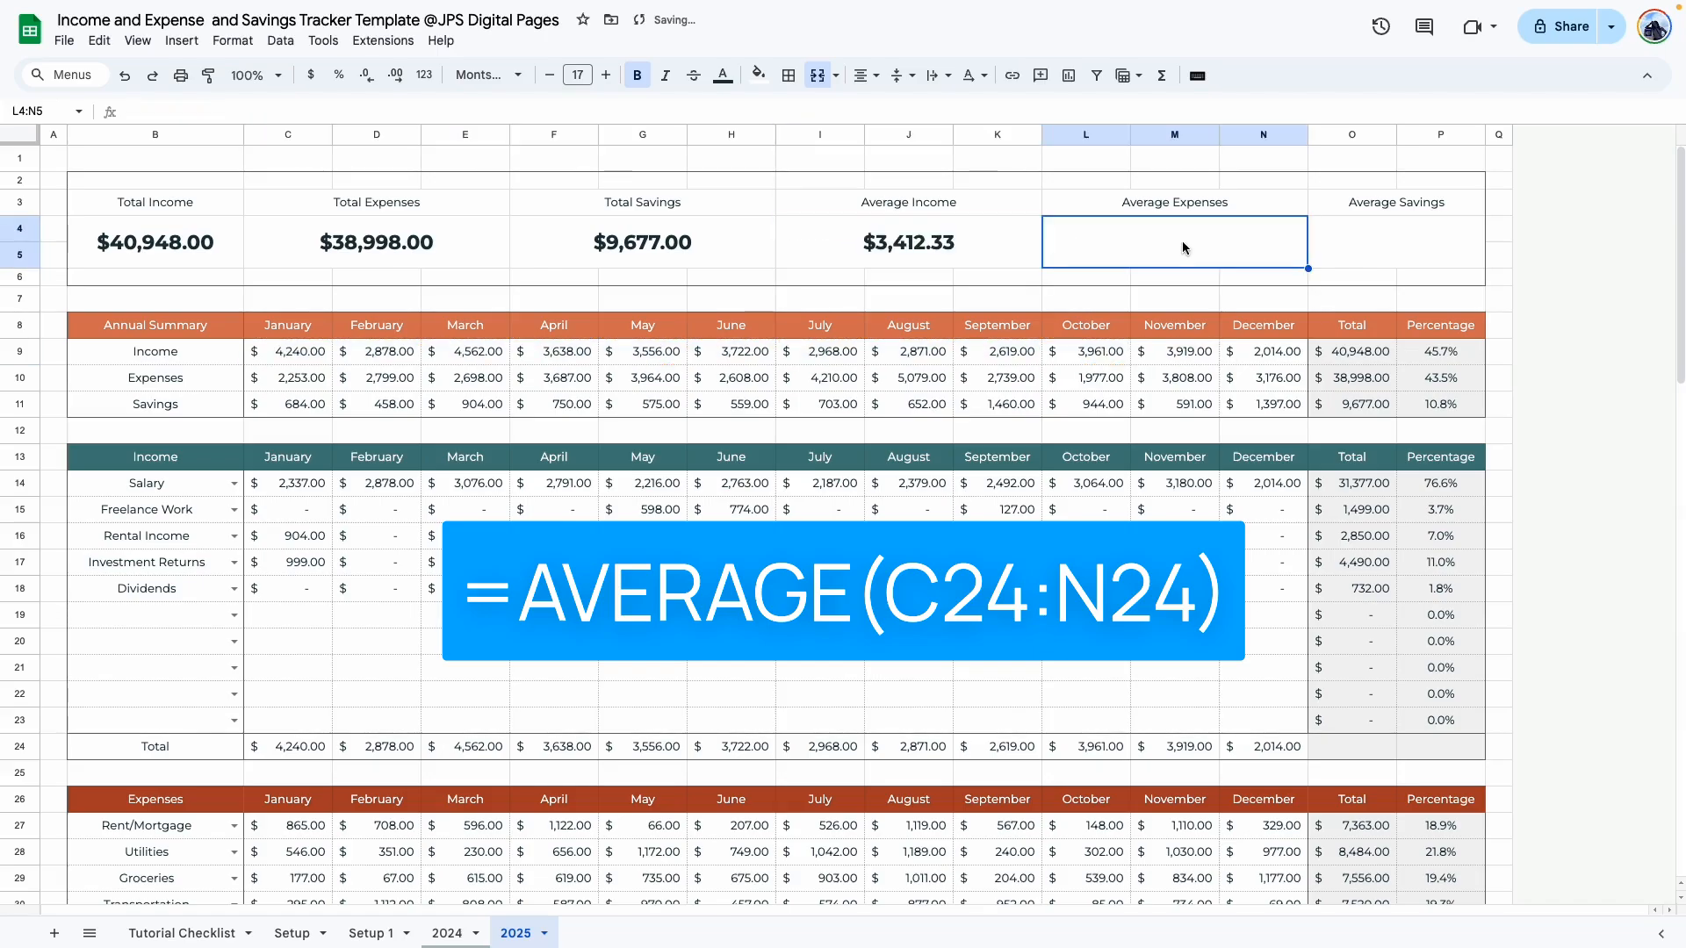
text(=)
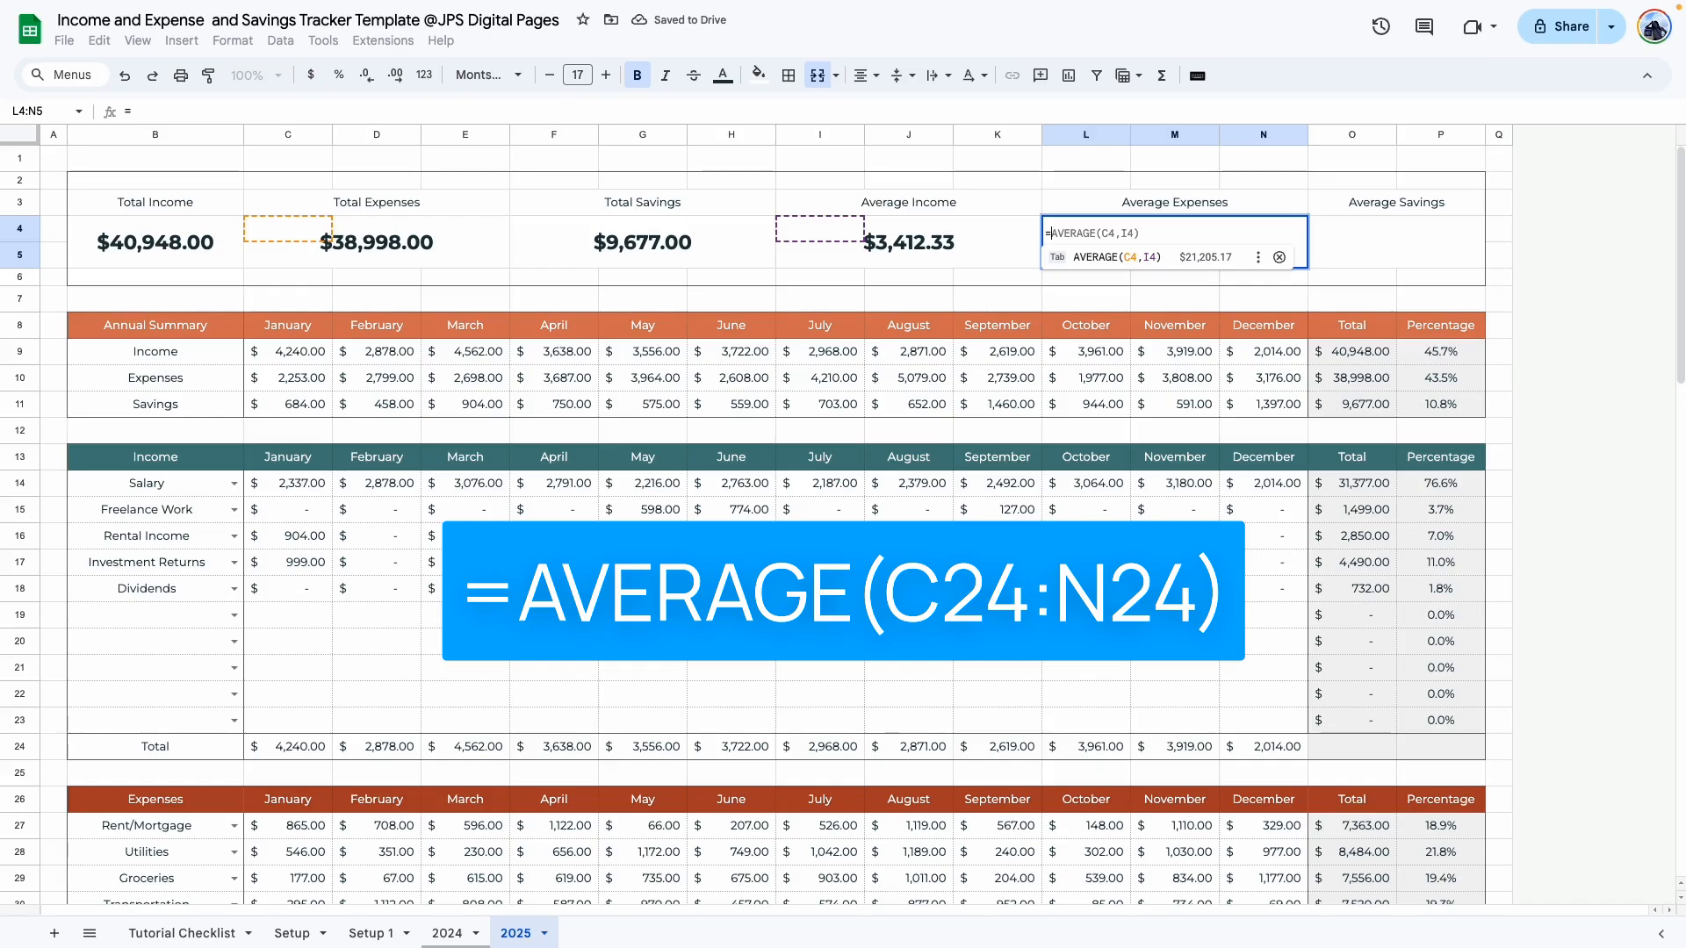
text(AVERAGE()
drag(284, 382, 1273, 377)
key(Return)
Step: Calculate the Average Savings value as the AVERAGE of the monthly savings in C11:N11
text(=avera)
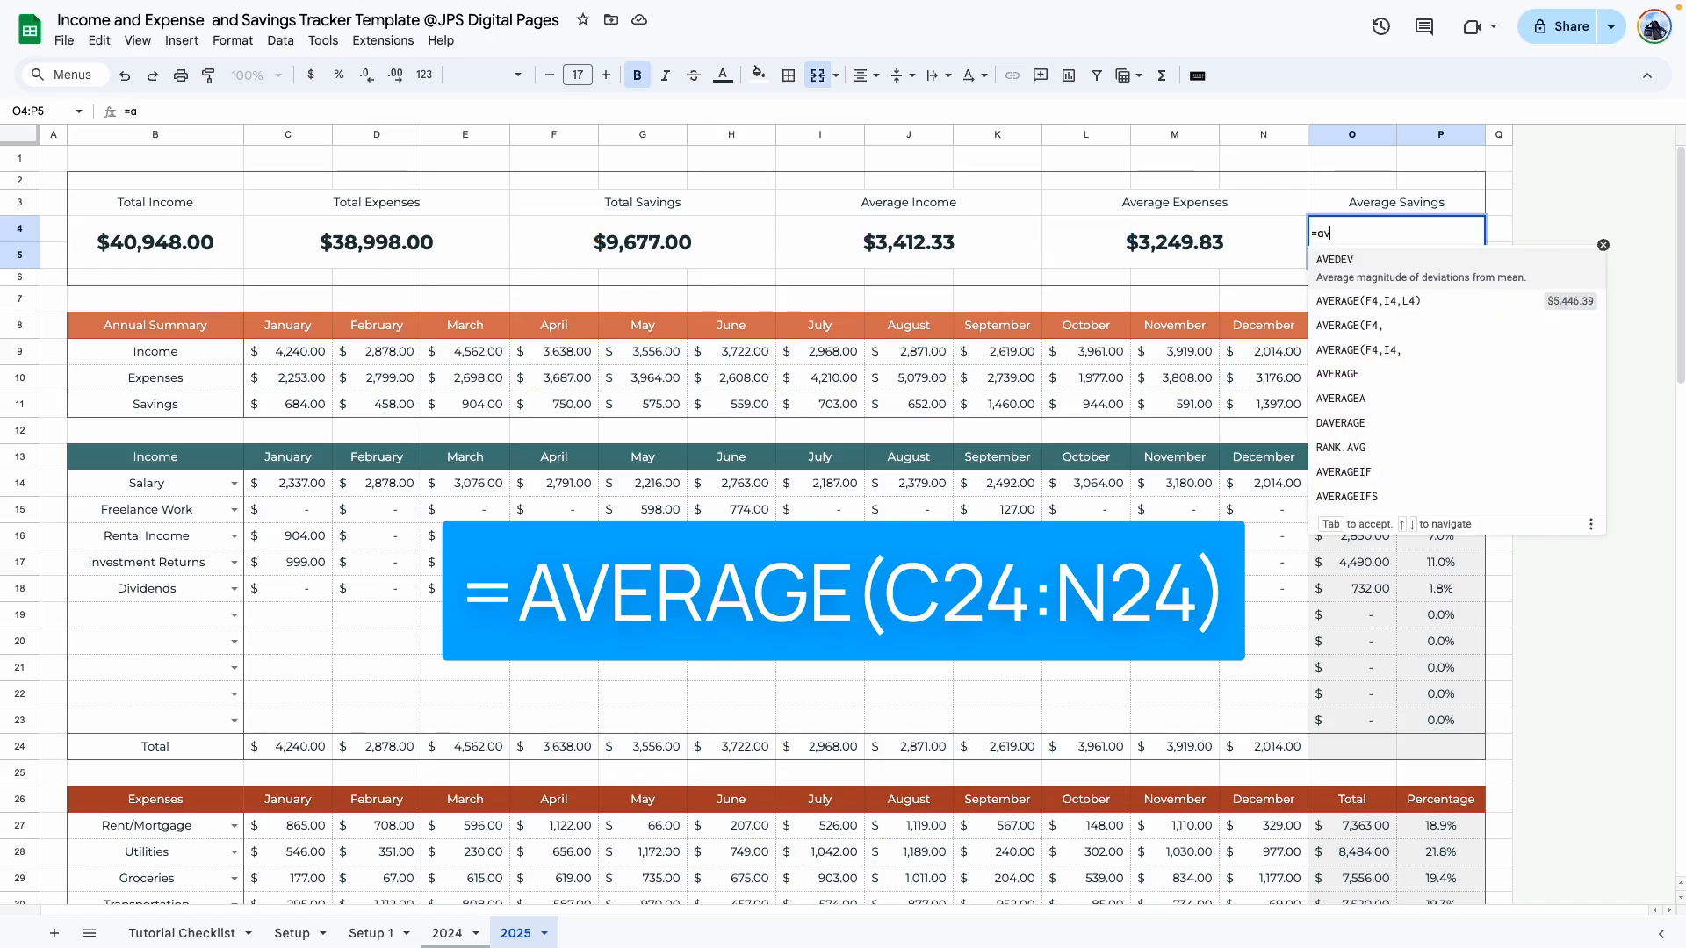
text(ge()
drag(288, 404, 1256, 404)
key(Return)
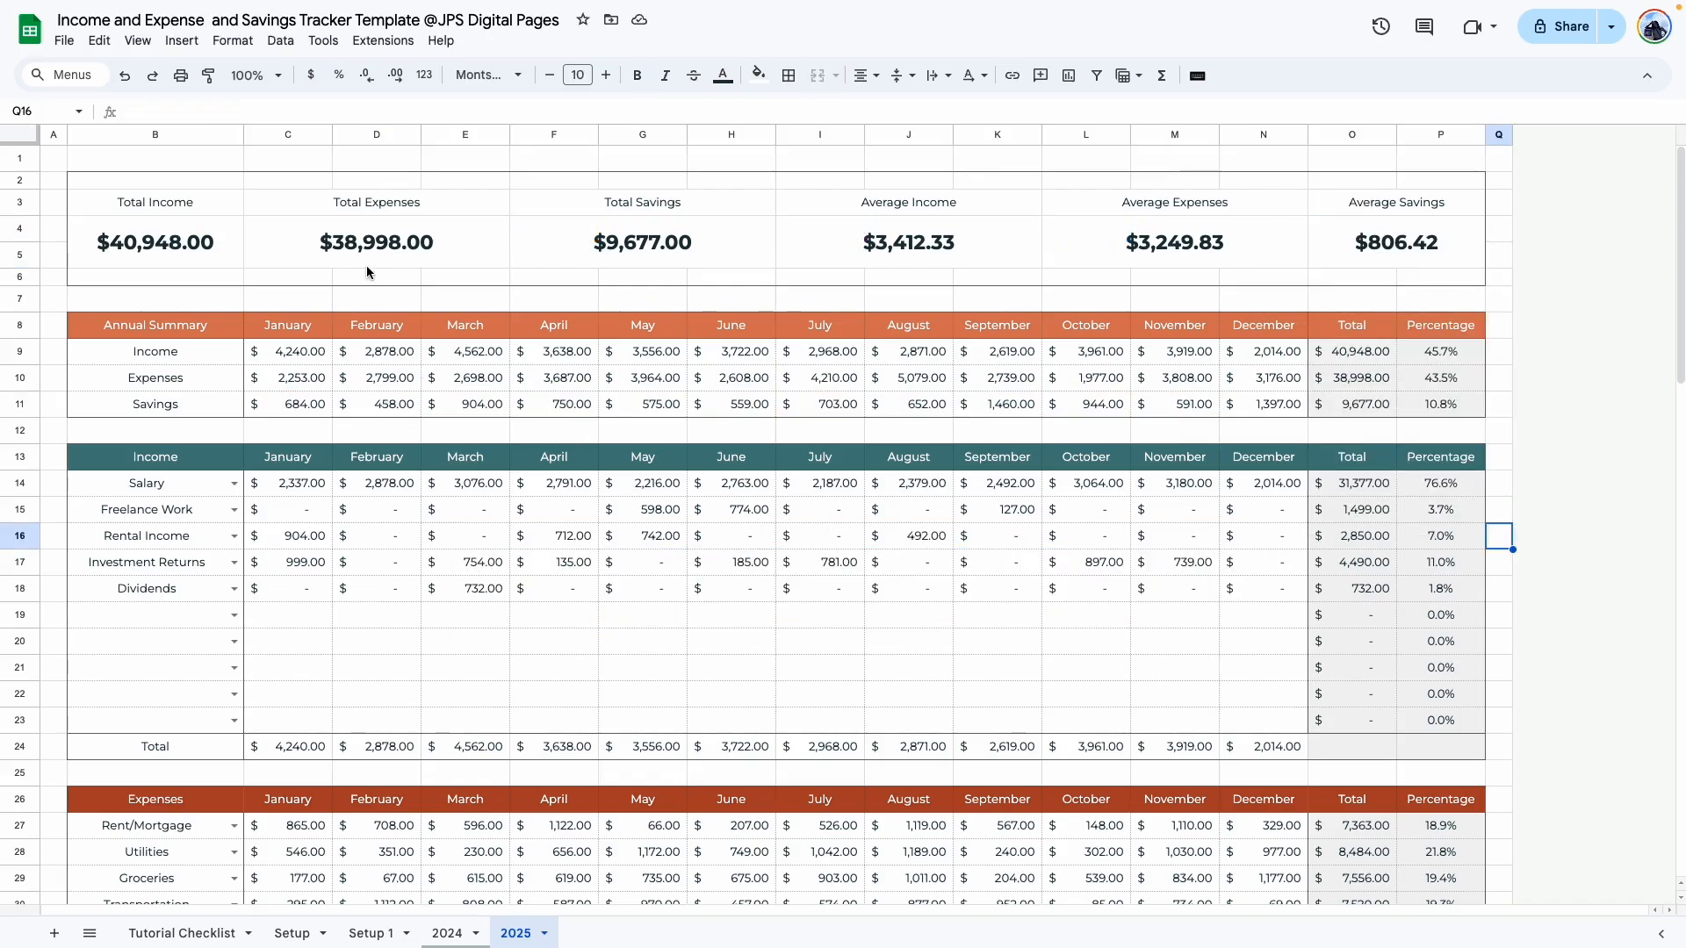
Step: Hide the gridlines on the 2025 sheet
scroll(952, 681, down, 3)
scroll(858, 614, up, 3)
click(146, 52)
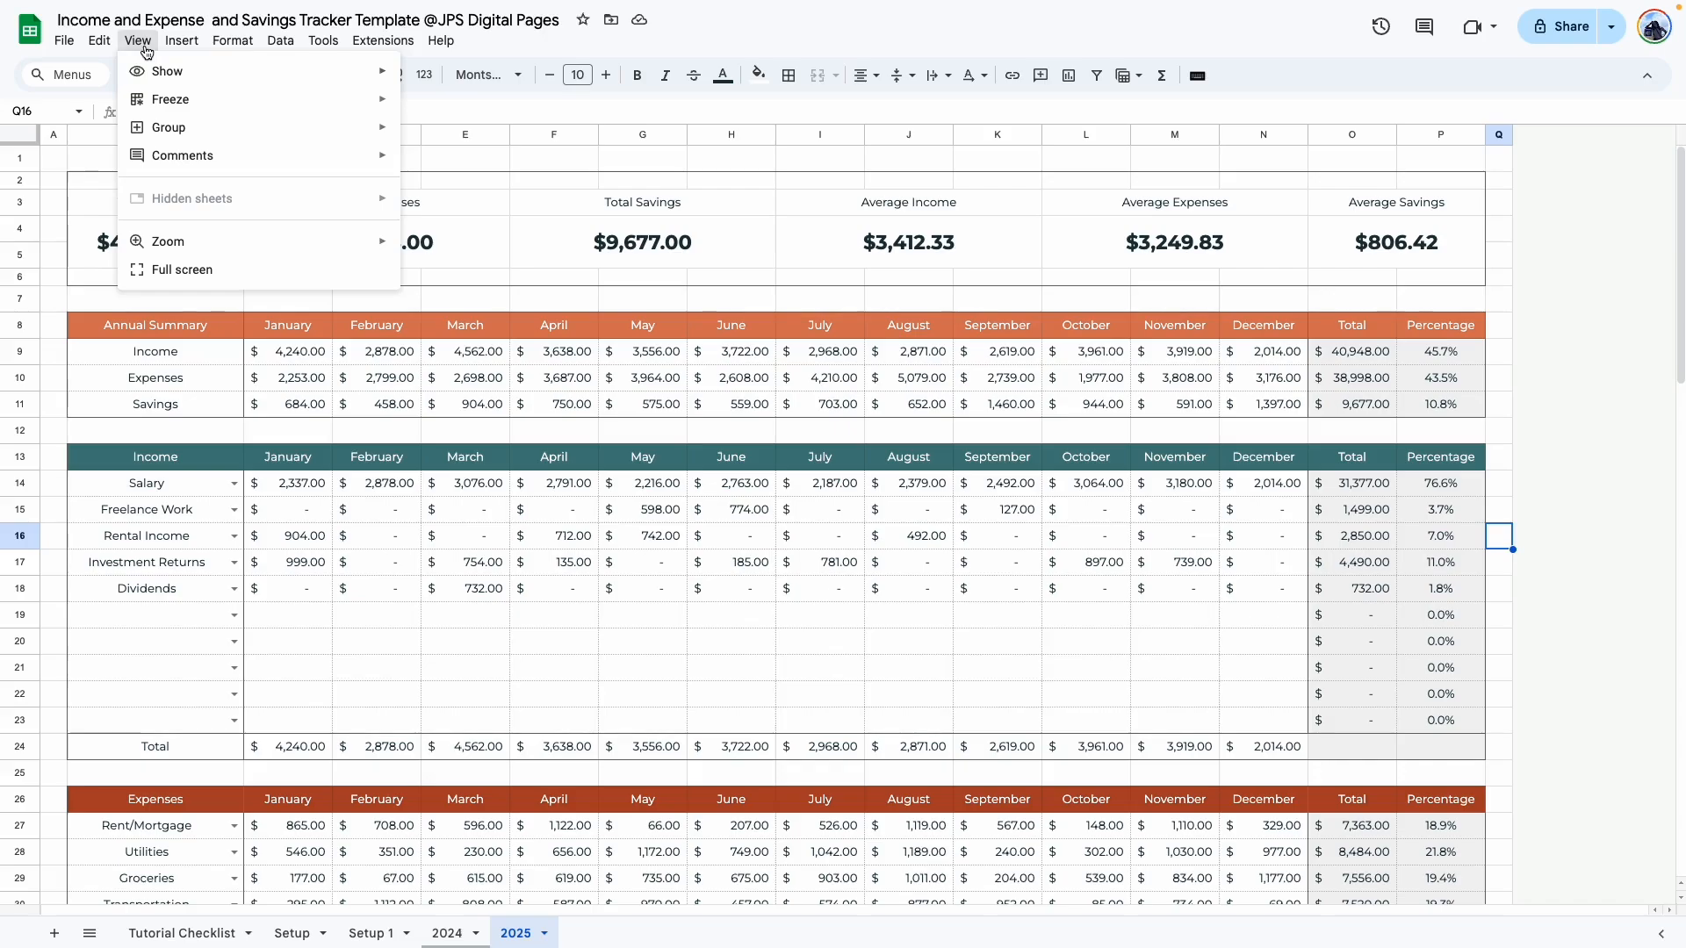
mouse_move(171, 73)
click(522, 106)
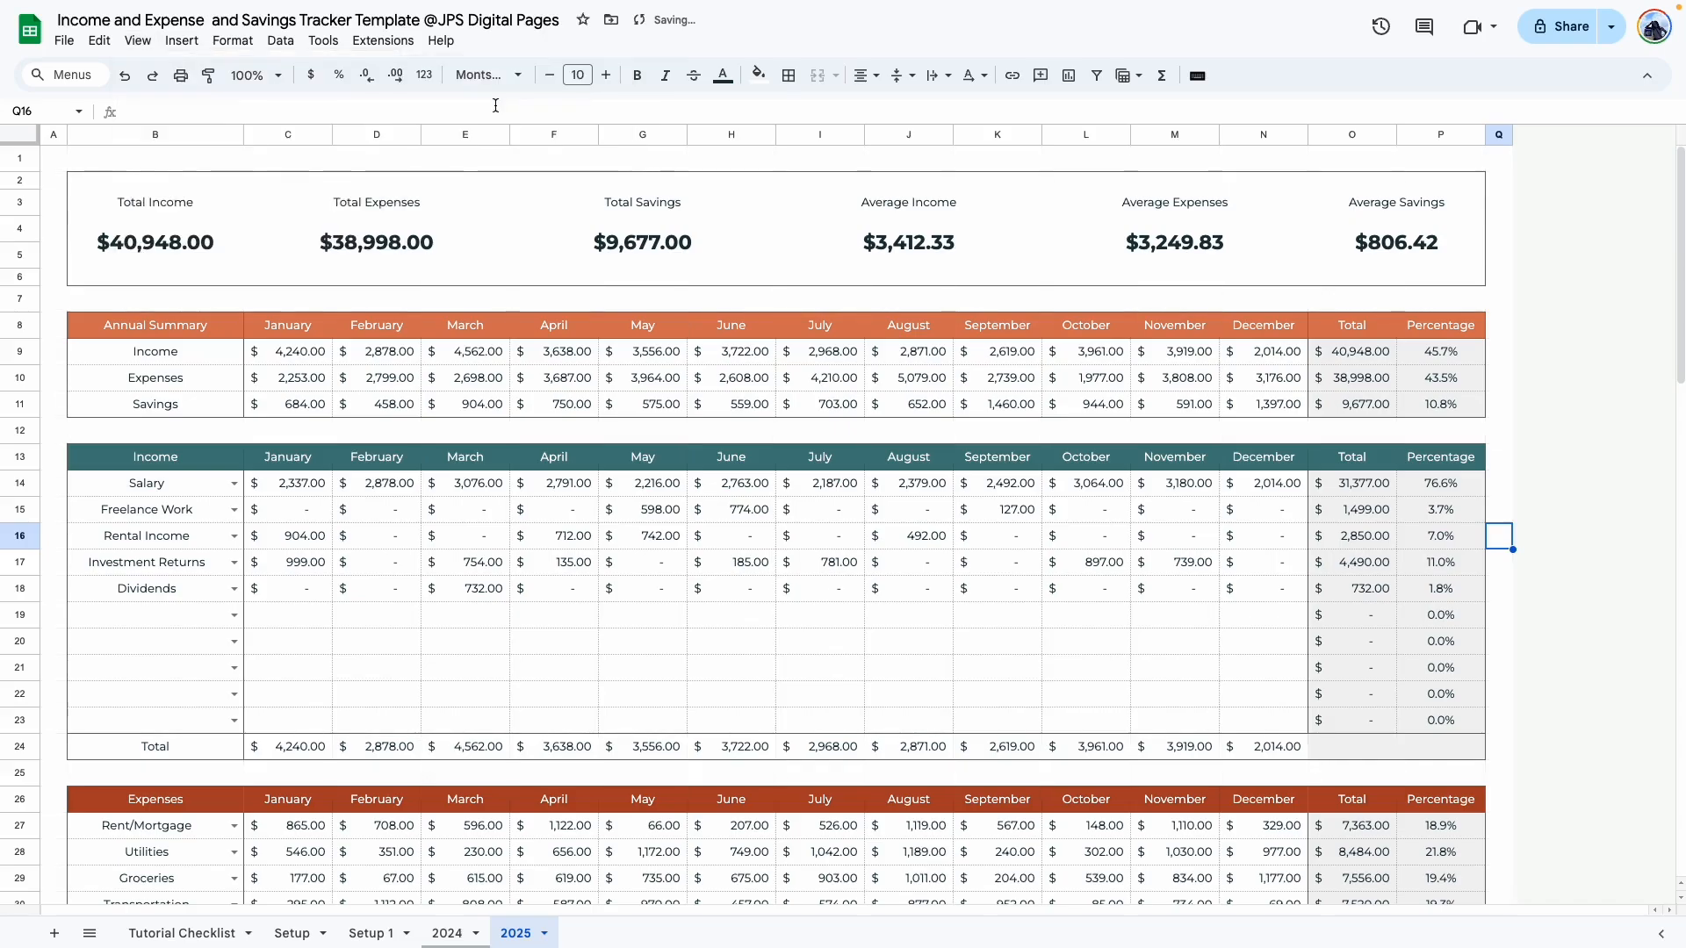
Step: Make the dashboard labels in B3:P3 slightly smaller and increase the font size of the values in B4:P5 by one
drag(155, 202, 1373, 207)
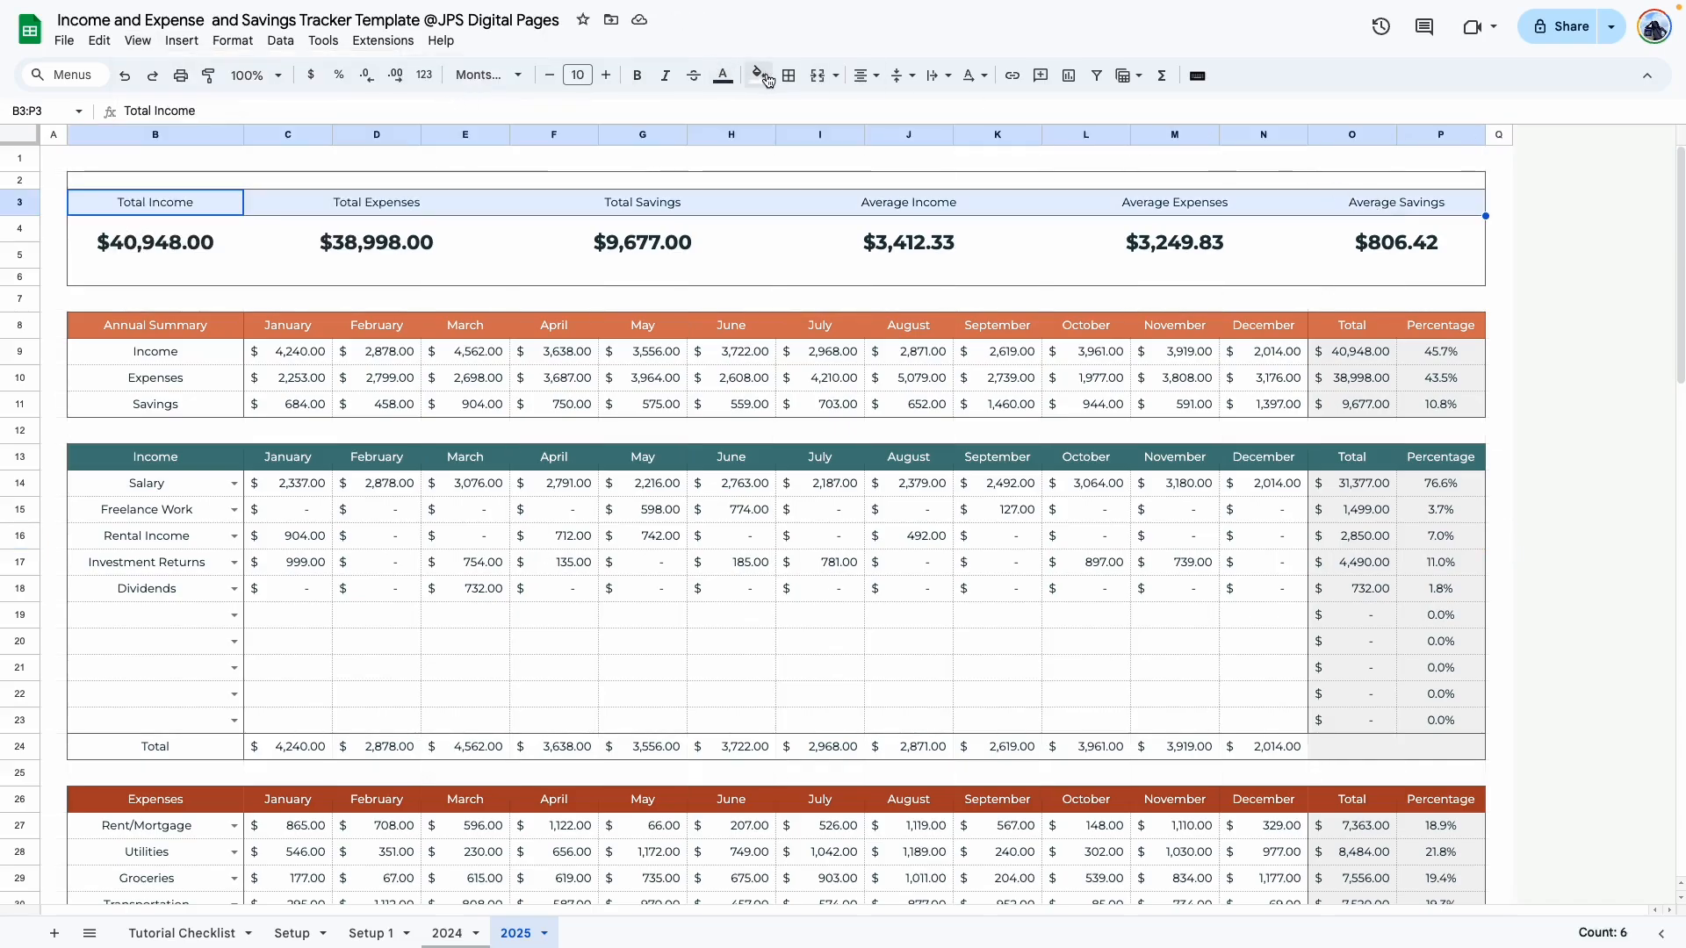
drag(155, 243, 1398, 248)
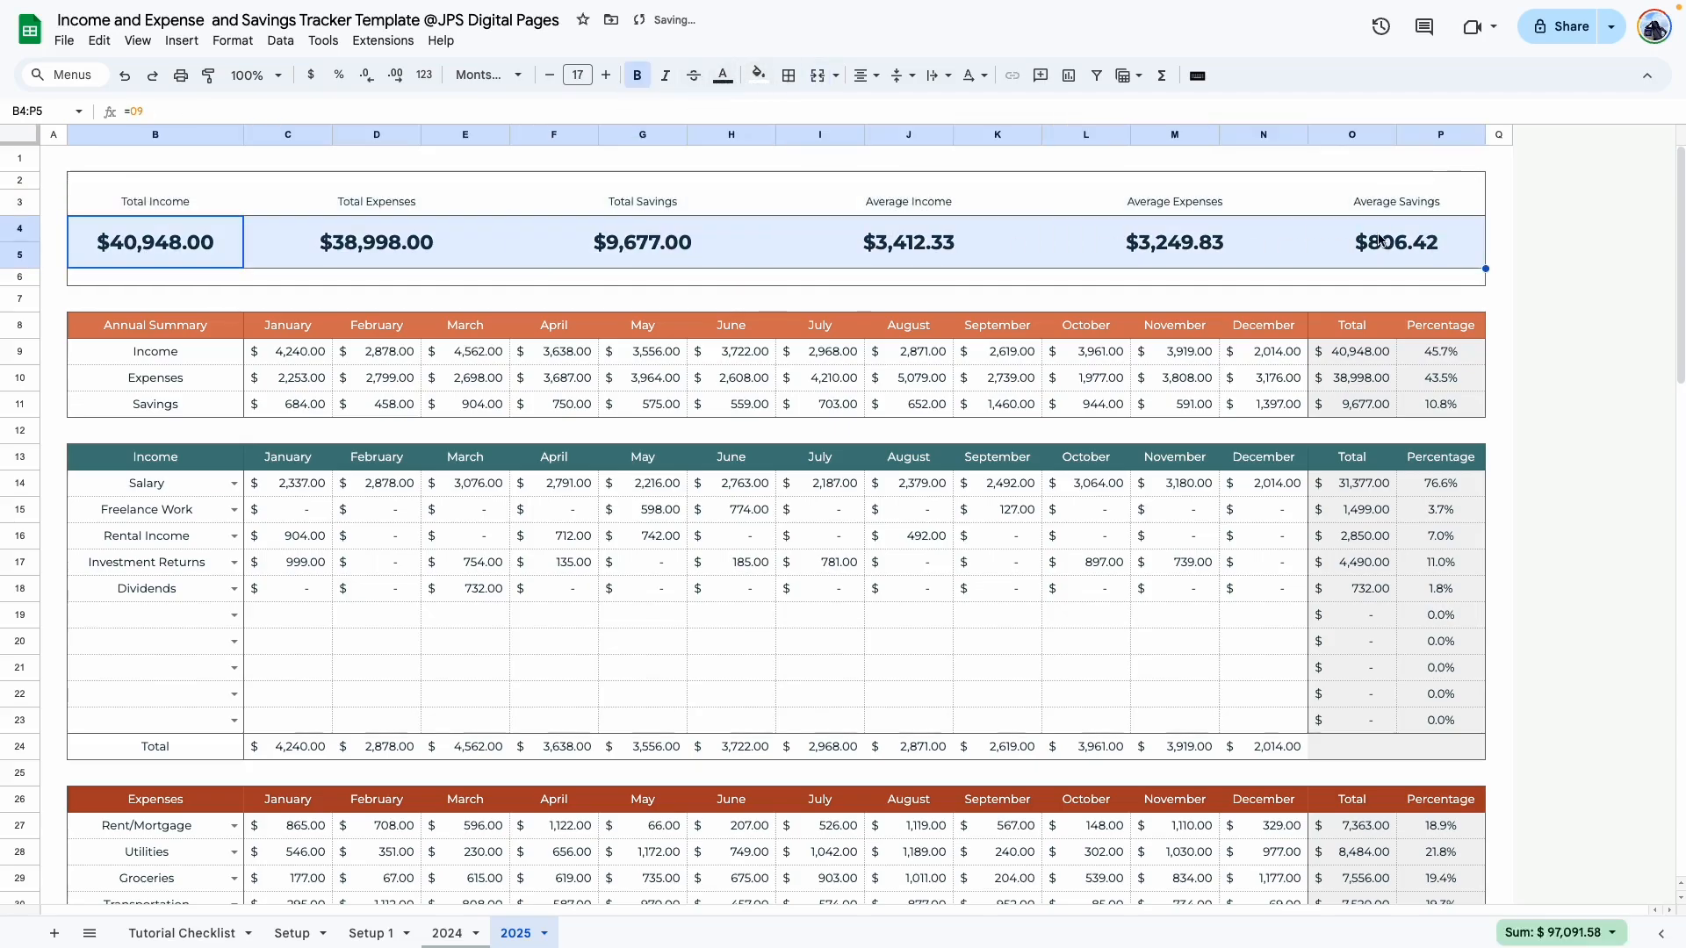
click(605, 75)
Step: Fill the whole dashboard block B2:P6 with light gray
drag(155, 181, 1440, 277)
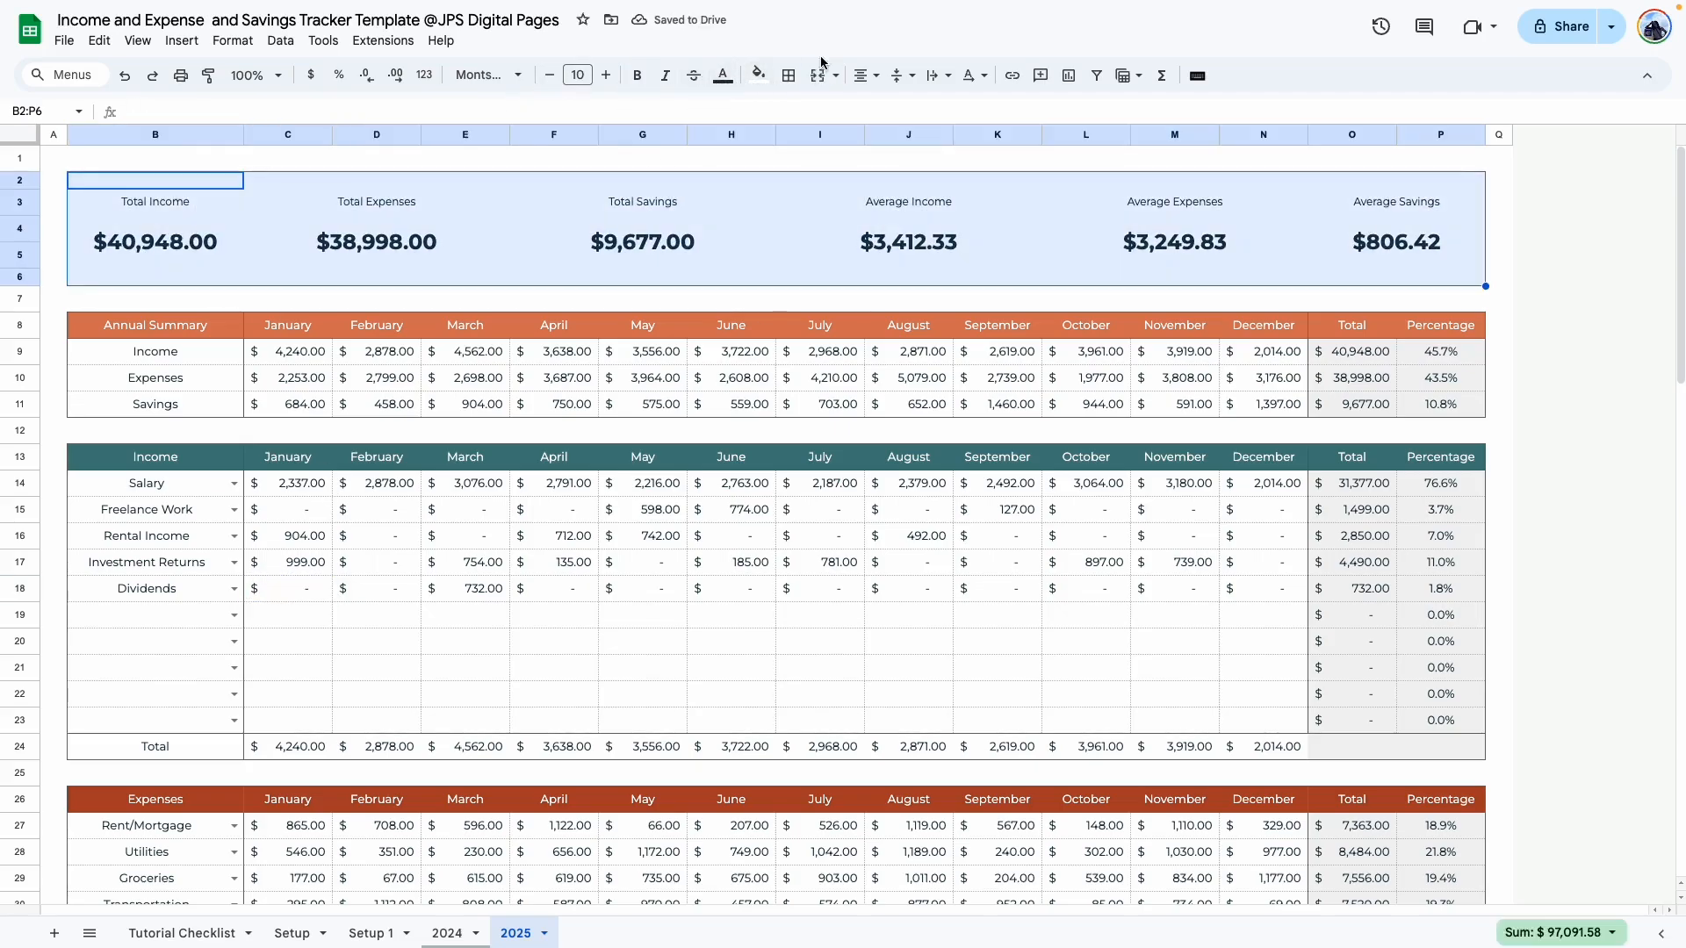
click(759, 75)
click(922, 141)
click(1263, 615)
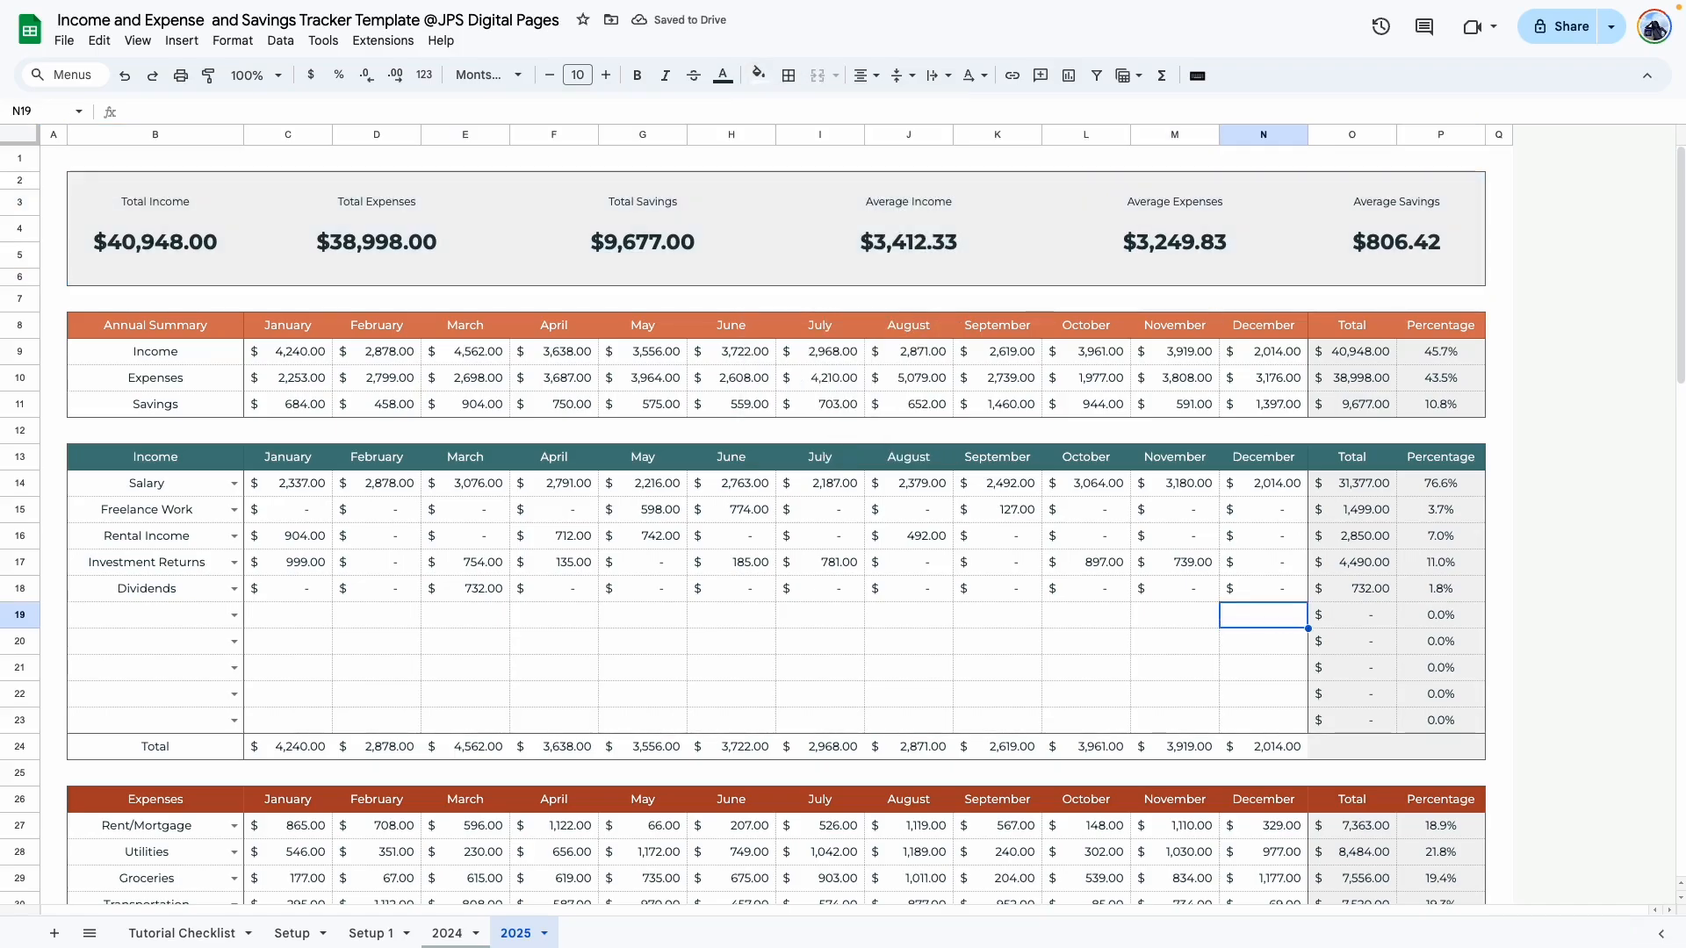
Step: Mark Create Annual Summary Dashboard as done on the Tutorial Checklist sheet
click(146, 935)
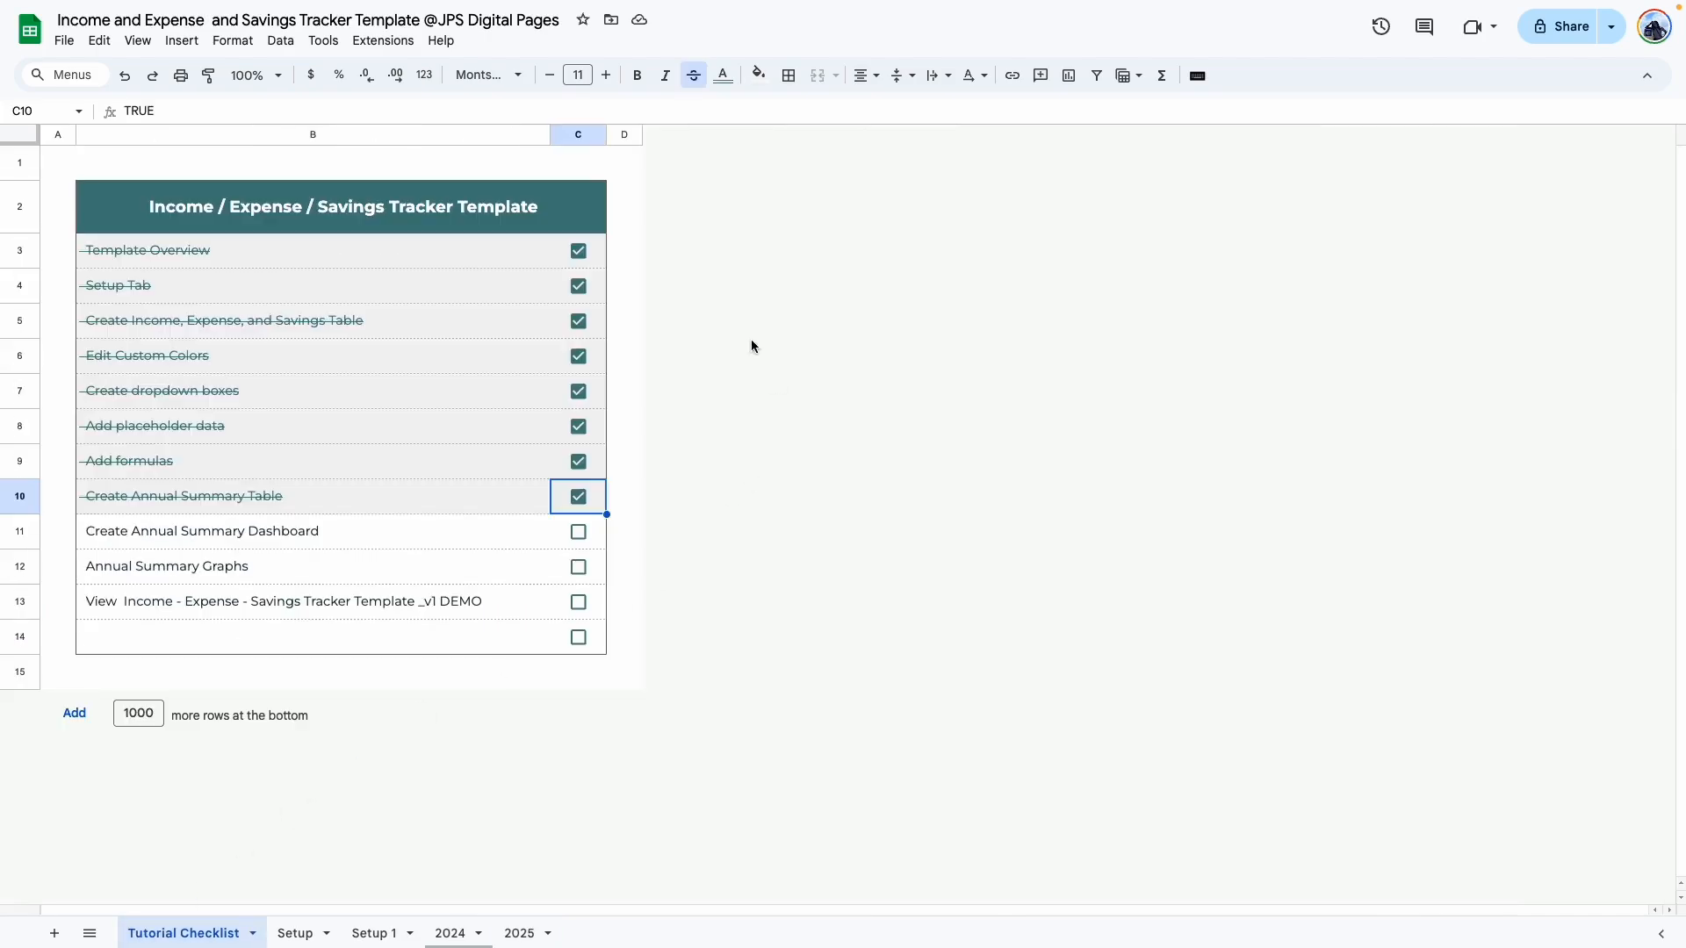
key(Down)
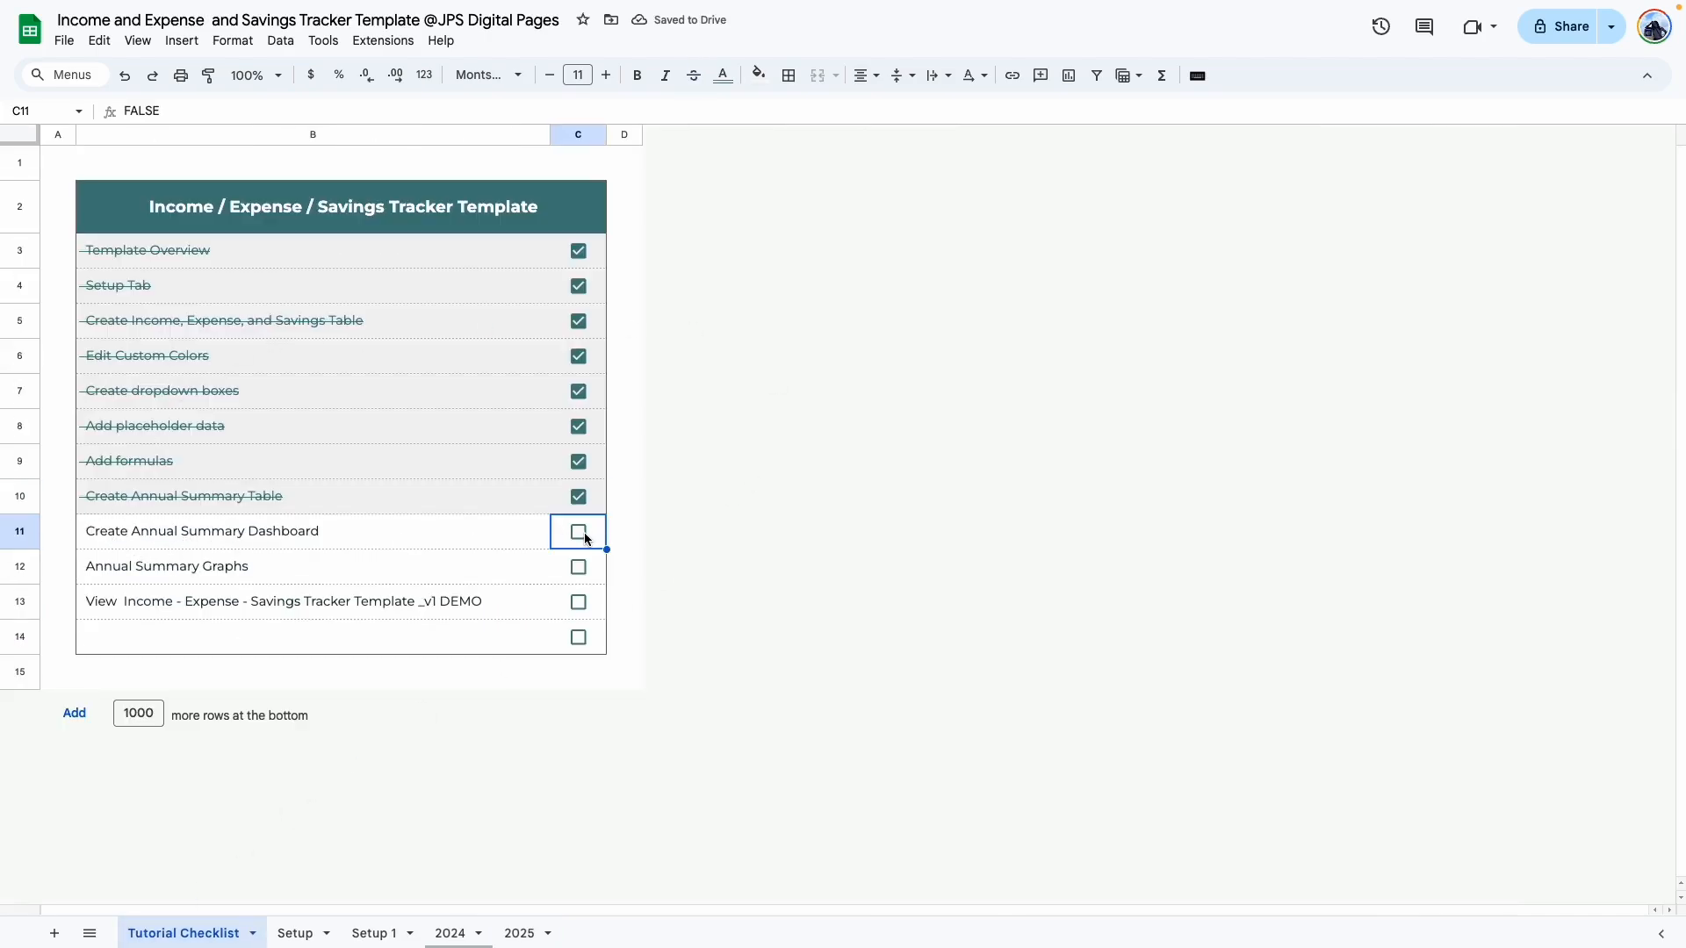
click(579, 533)
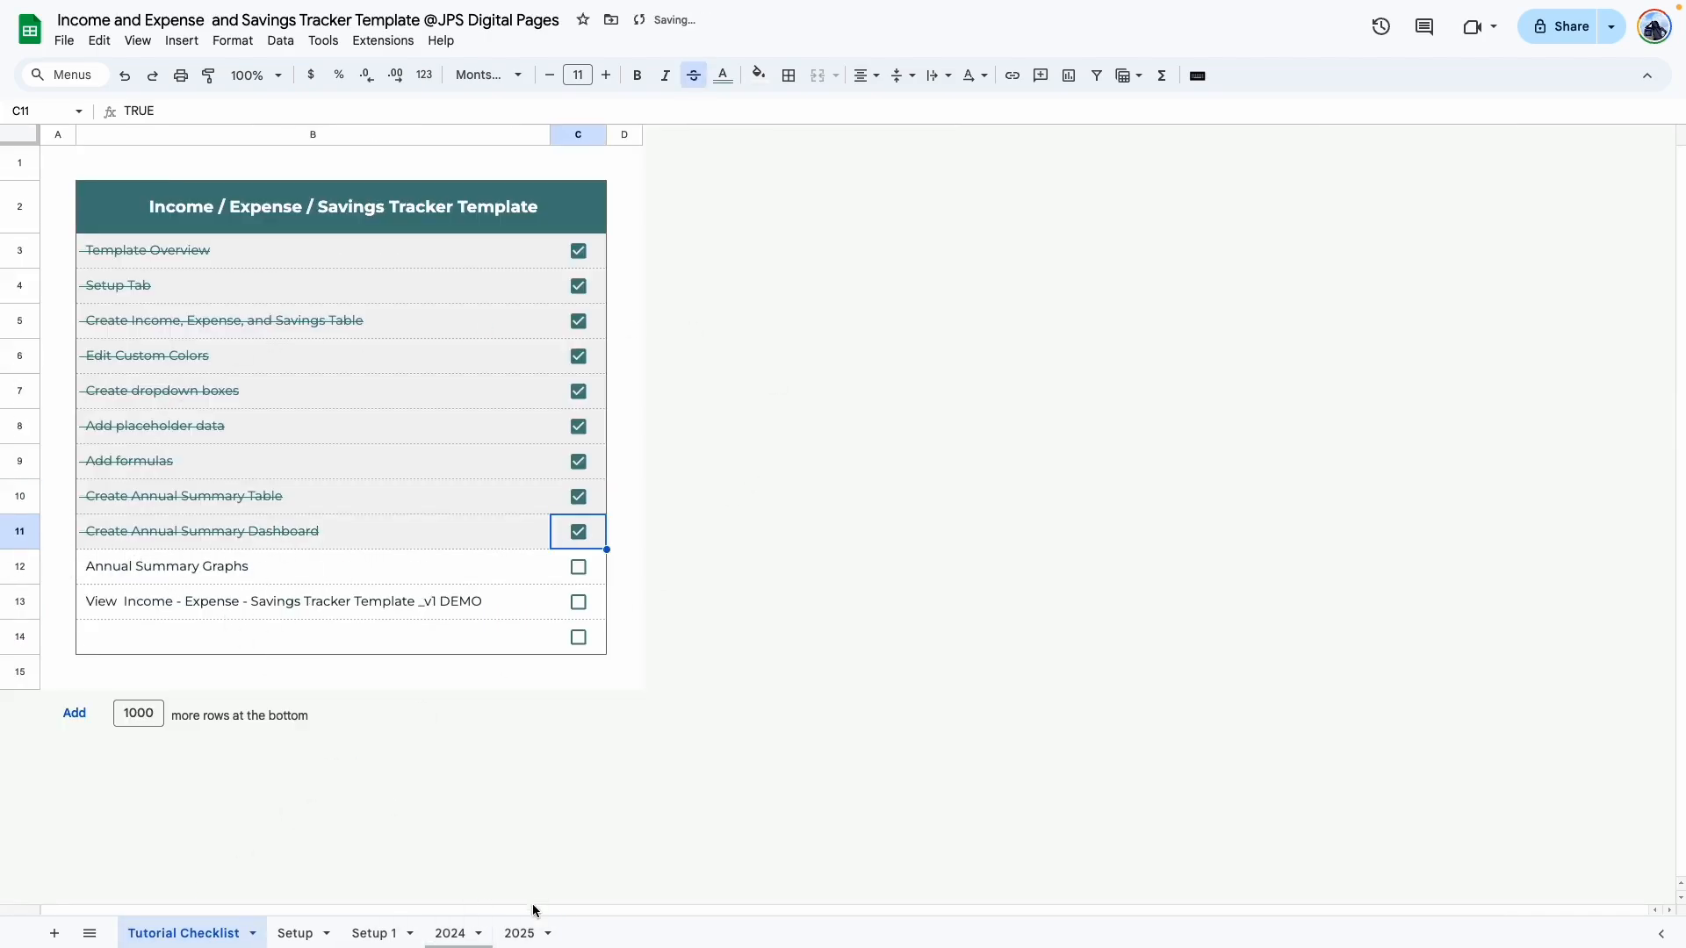
Step: Examine the layout of the four summary charts below the tables on the 2024 sheet, and return to the 2025 sheet
click(450, 933)
scroll(467, 501, up, 3)
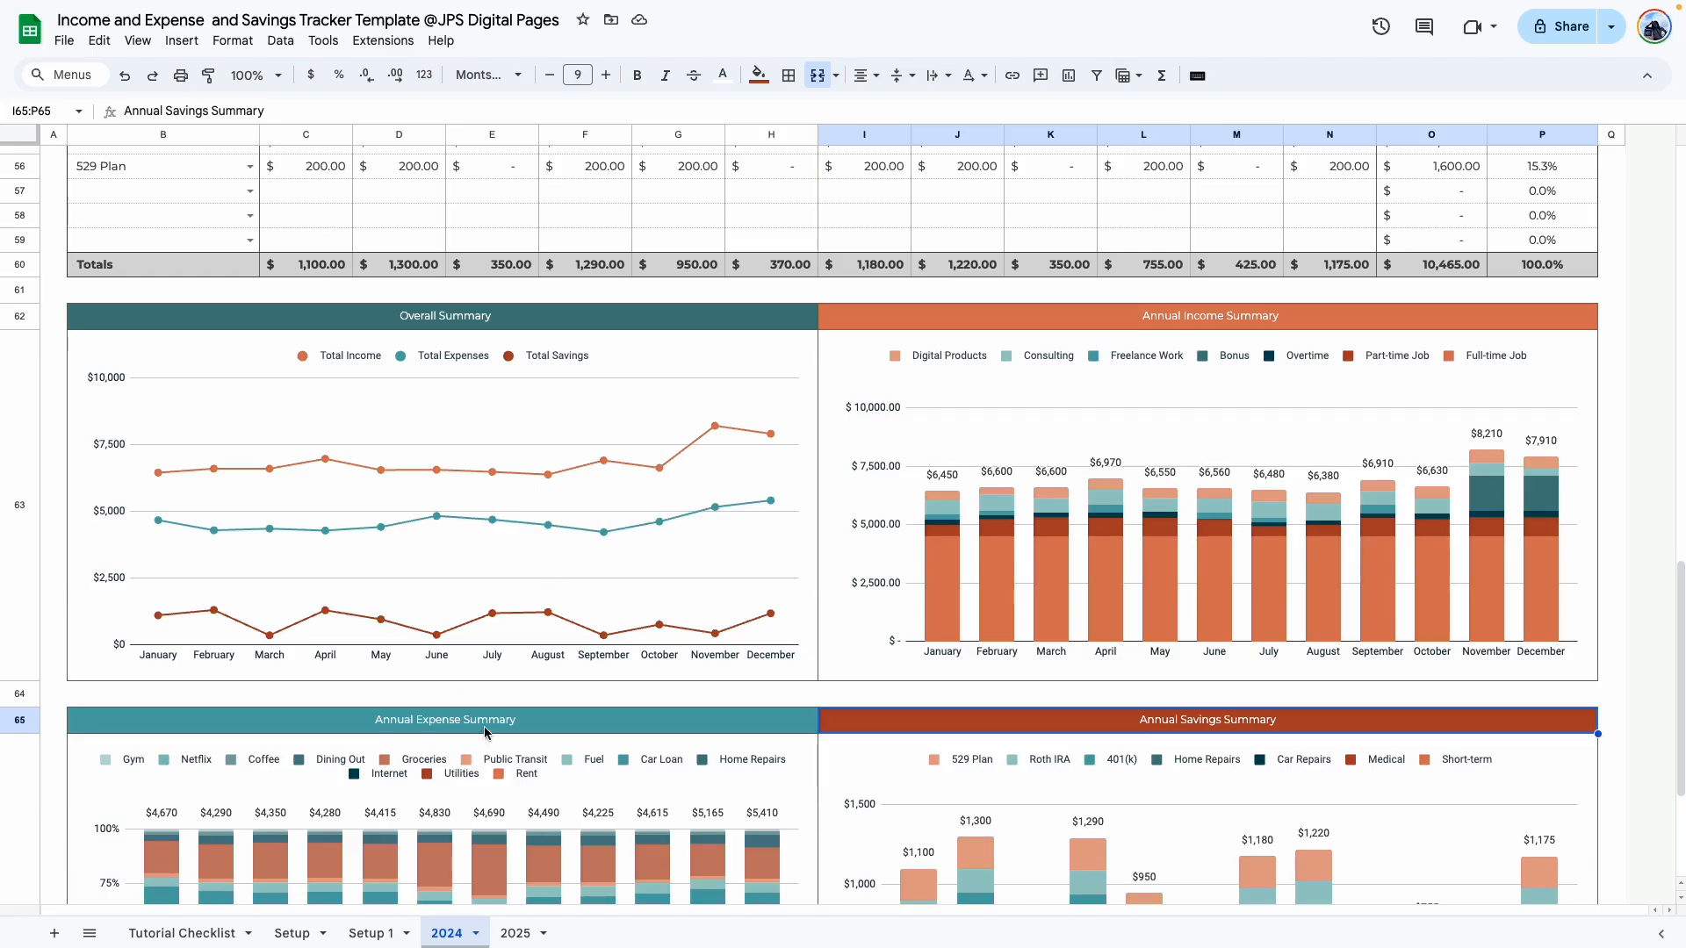
scroll(999, 736, down, 3)
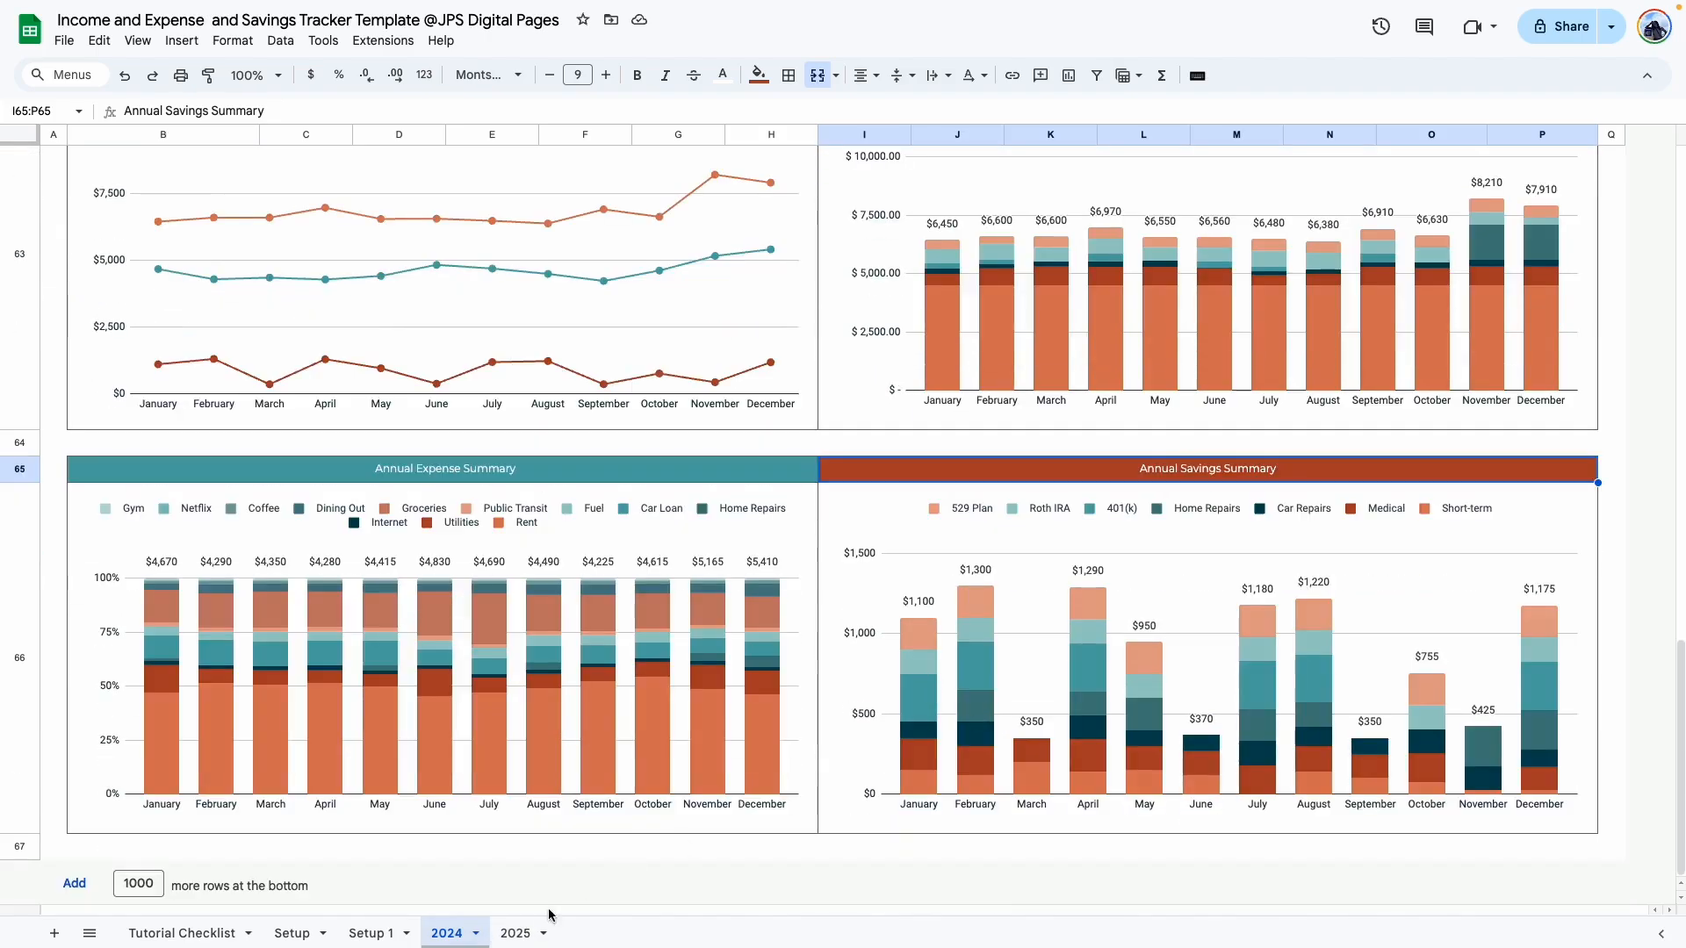
click(515, 932)
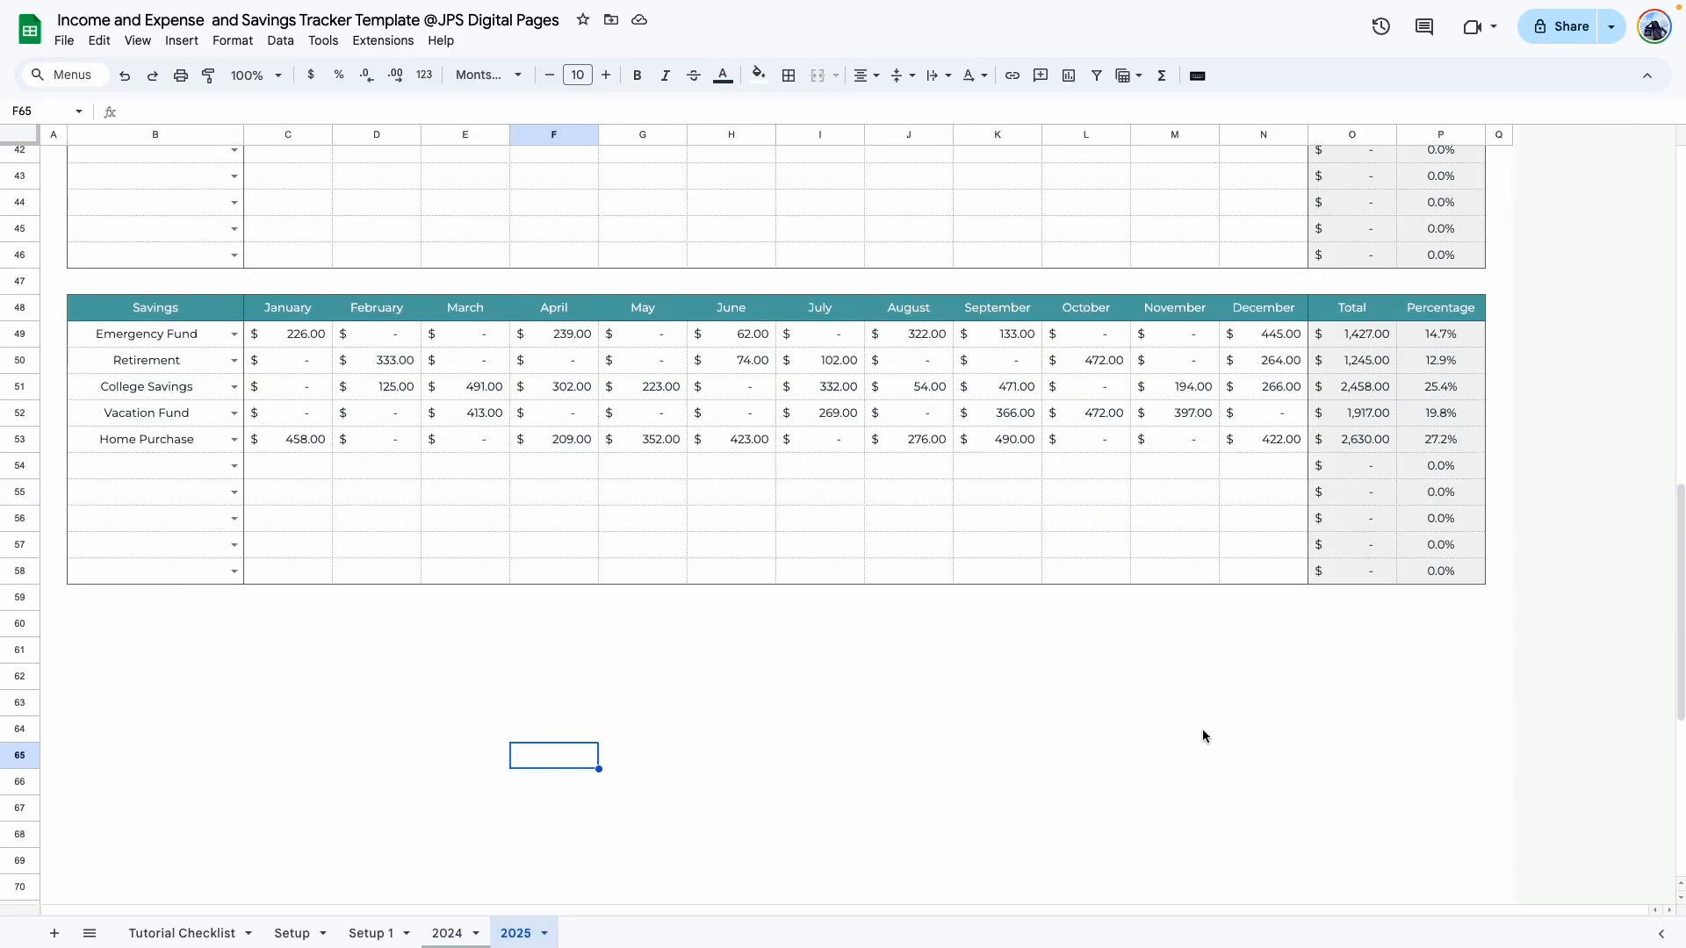
Step: Below the Savings table, merge B60:H60 and I60:P60 into two header cells and give each an outer border
scroll(779, 682, down, 2)
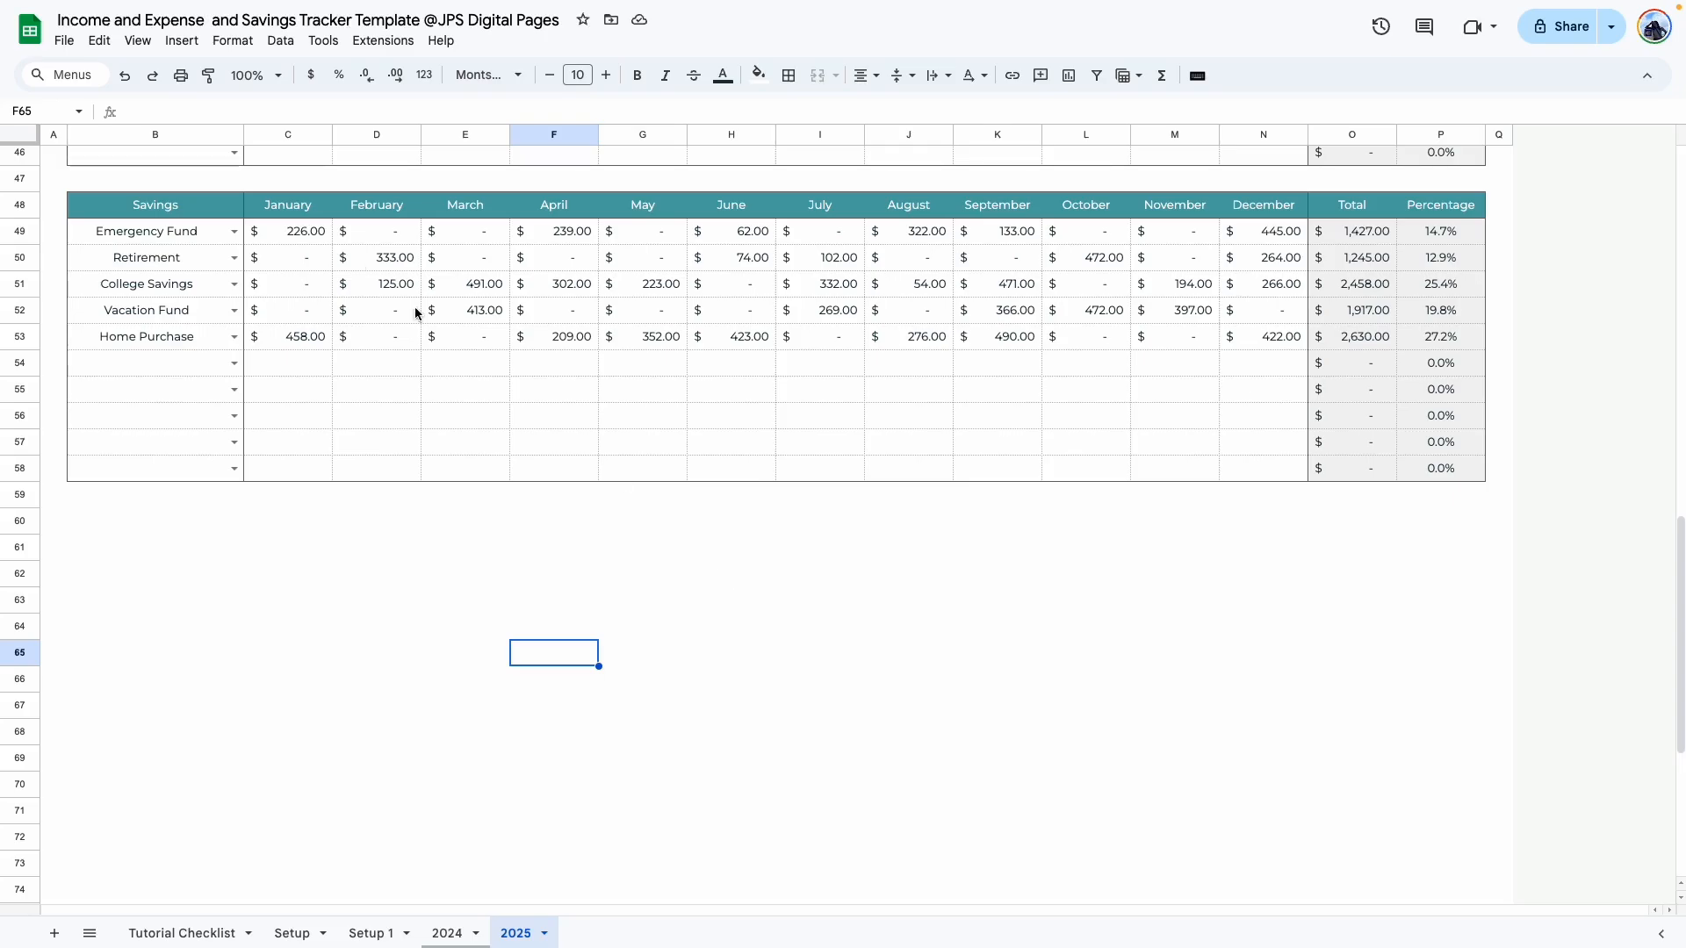
drag(67, 522, 562, 525)
click(278, 594)
drag(215, 525, 1473, 522)
click(788, 76)
click(914, 113)
click(819, 77)
click(643, 706)
click(817, 76)
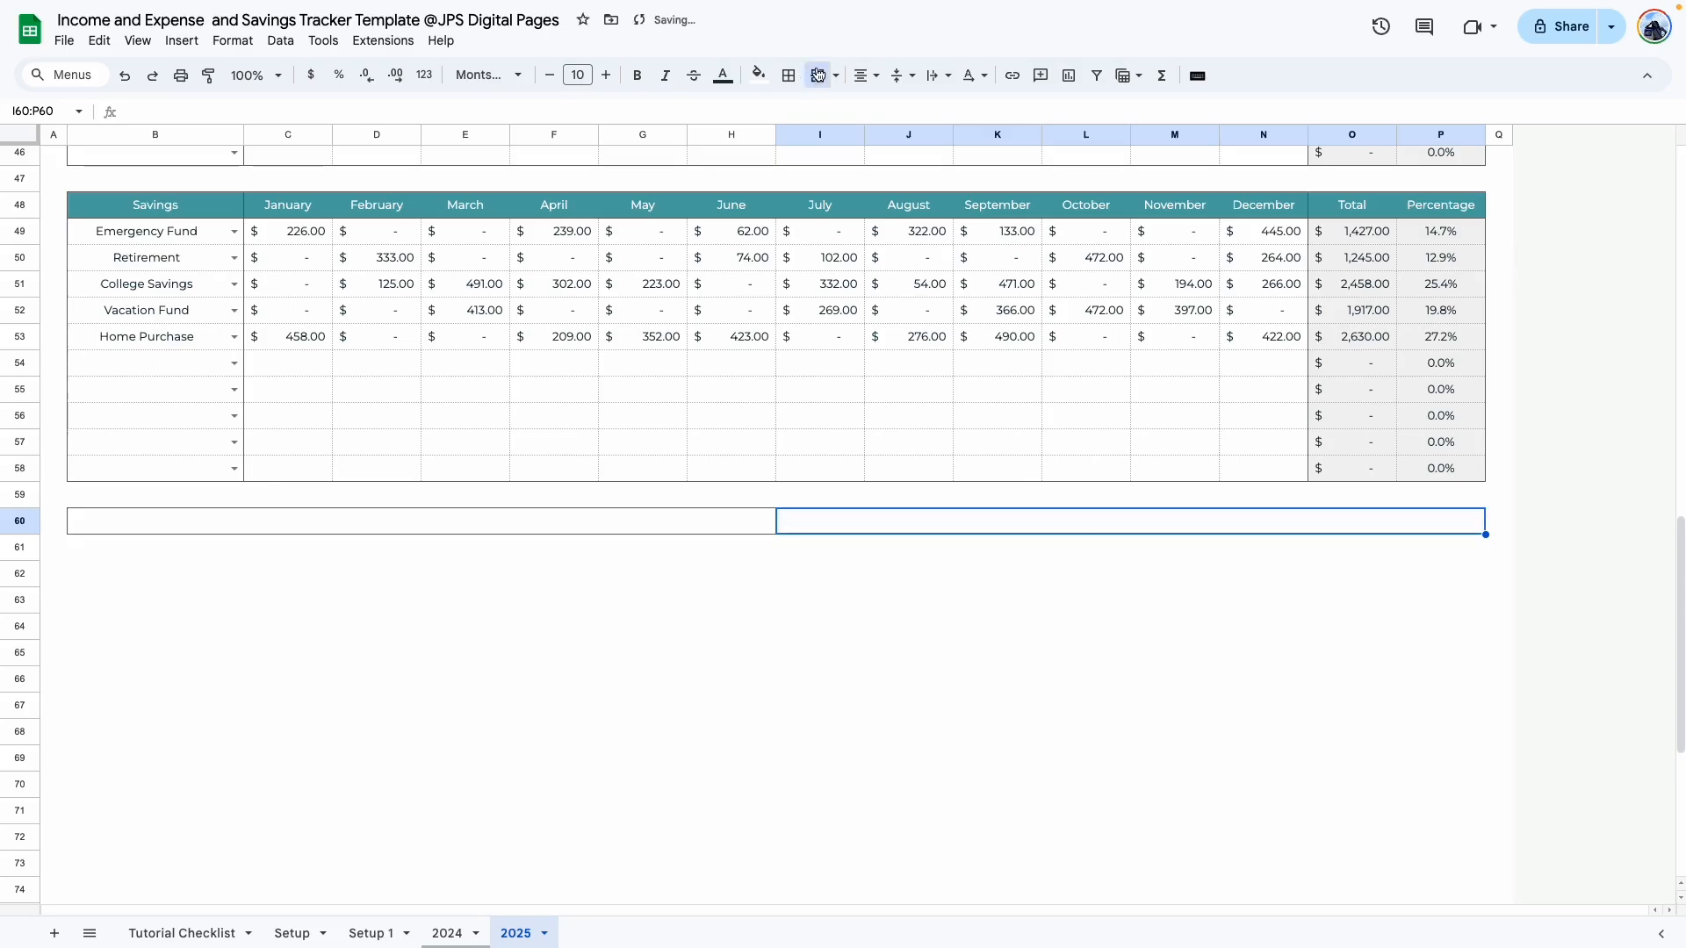
click(788, 75)
click(914, 113)
click(643, 678)
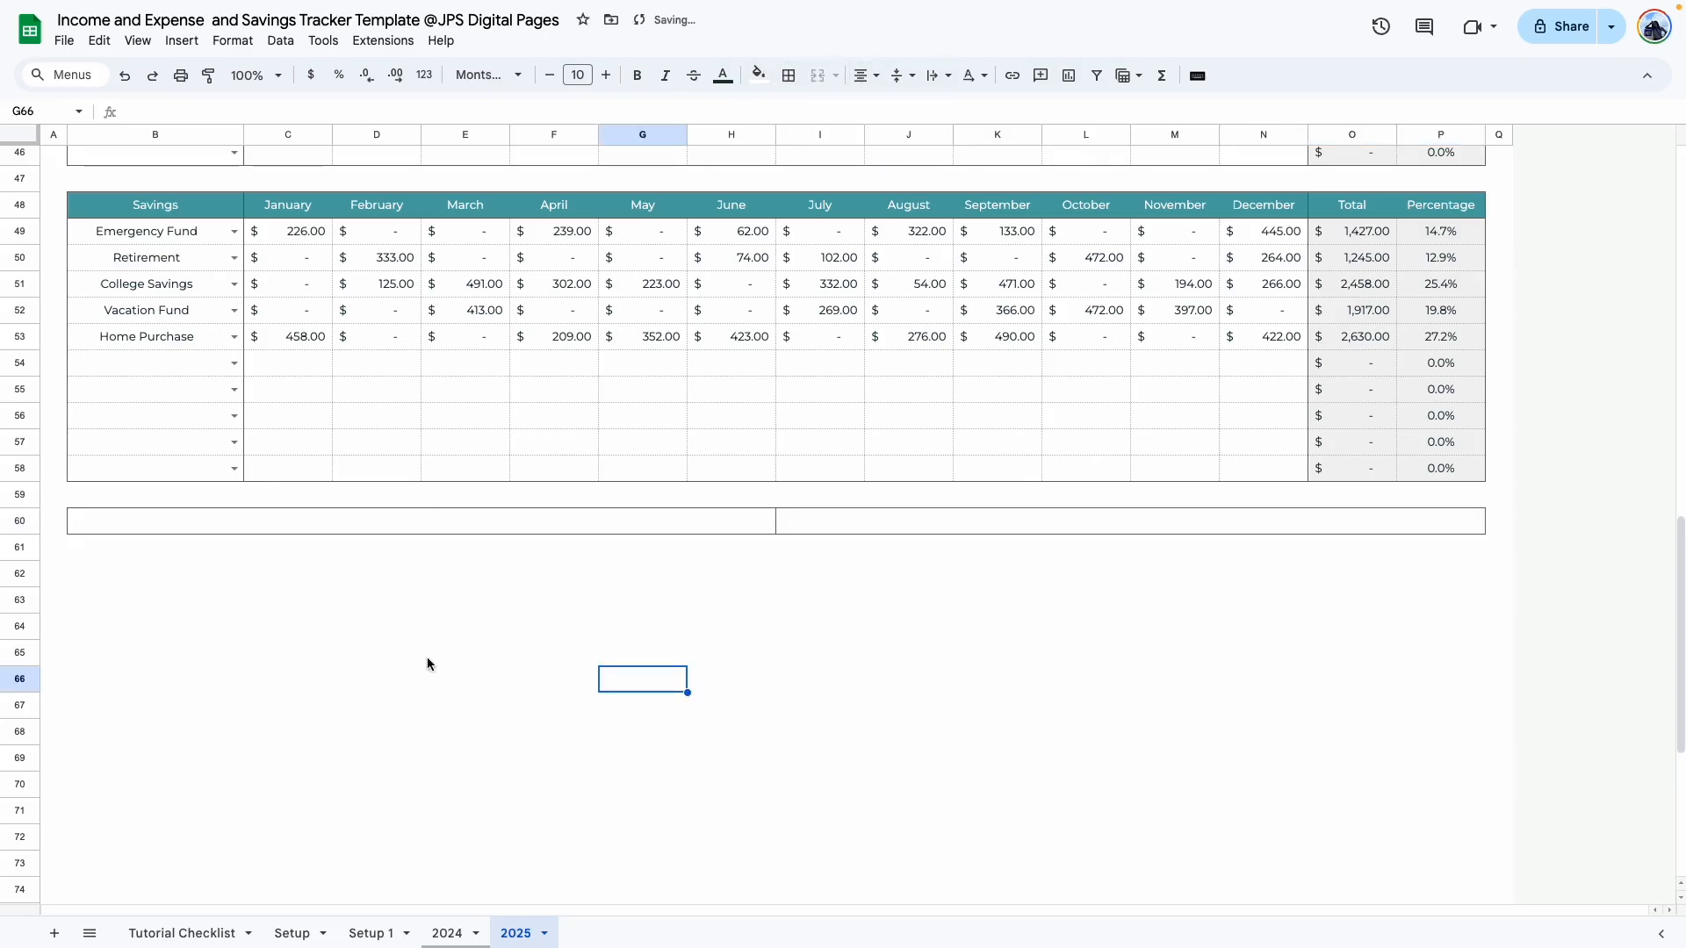
Step: Copy the bordered header cells B60:P60 and paste them into row 63 starting at B63
click(541, 531)
click(864, 531)
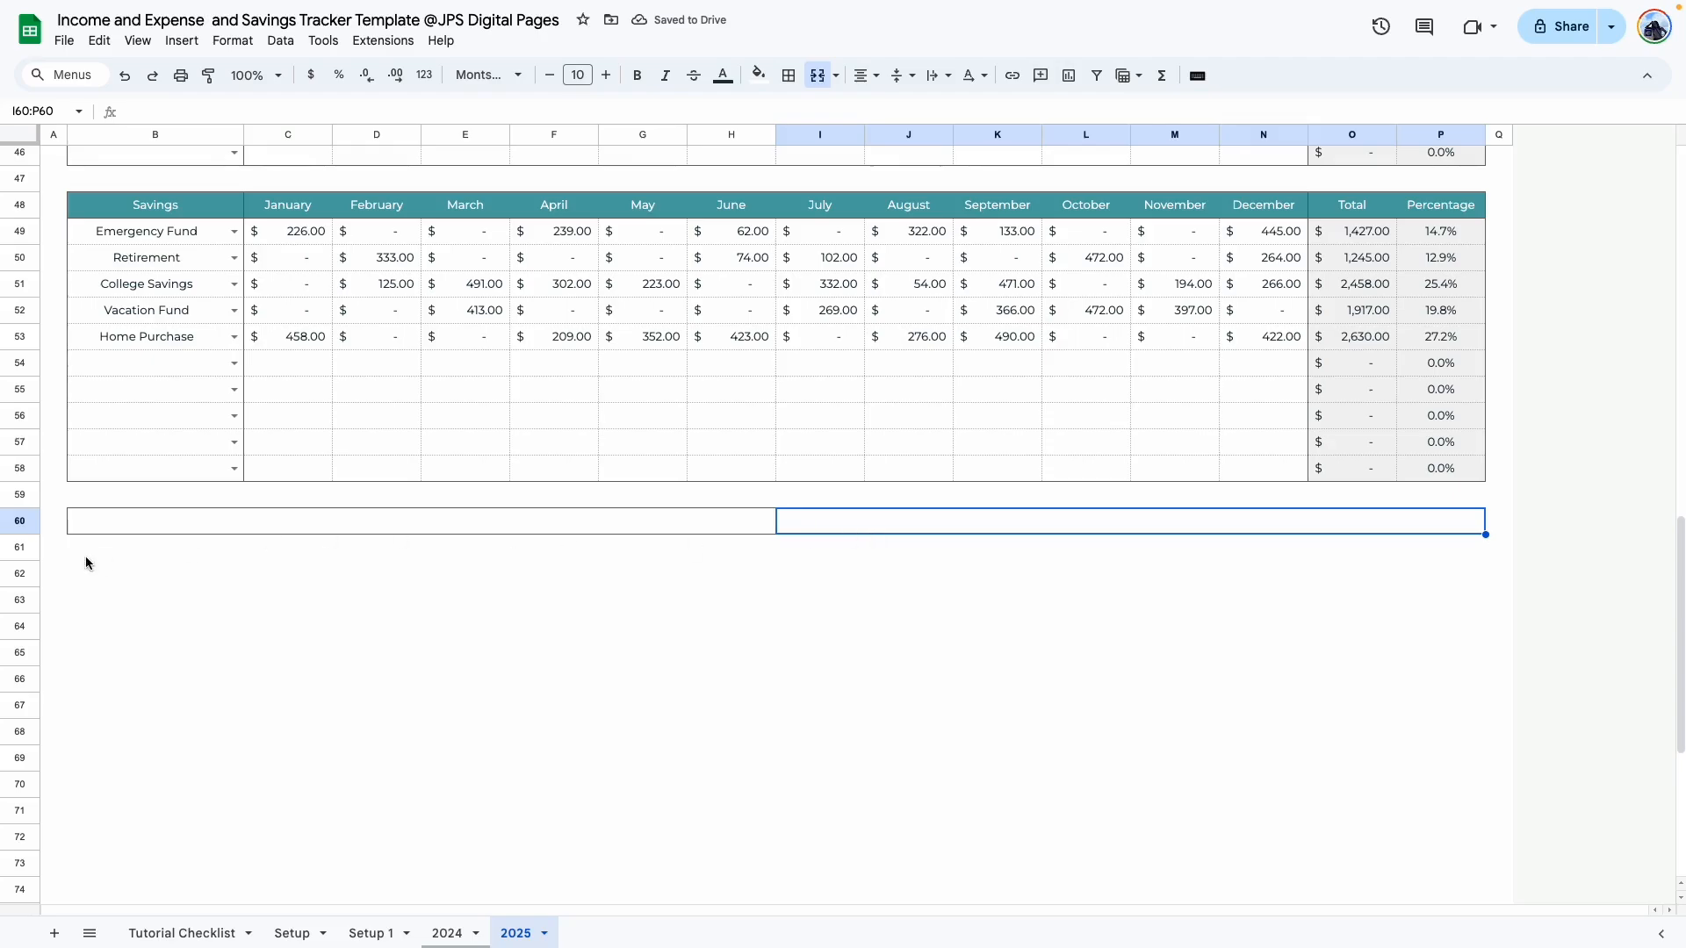
drag(343, 531, 891, 525)
key(ctrl+c)
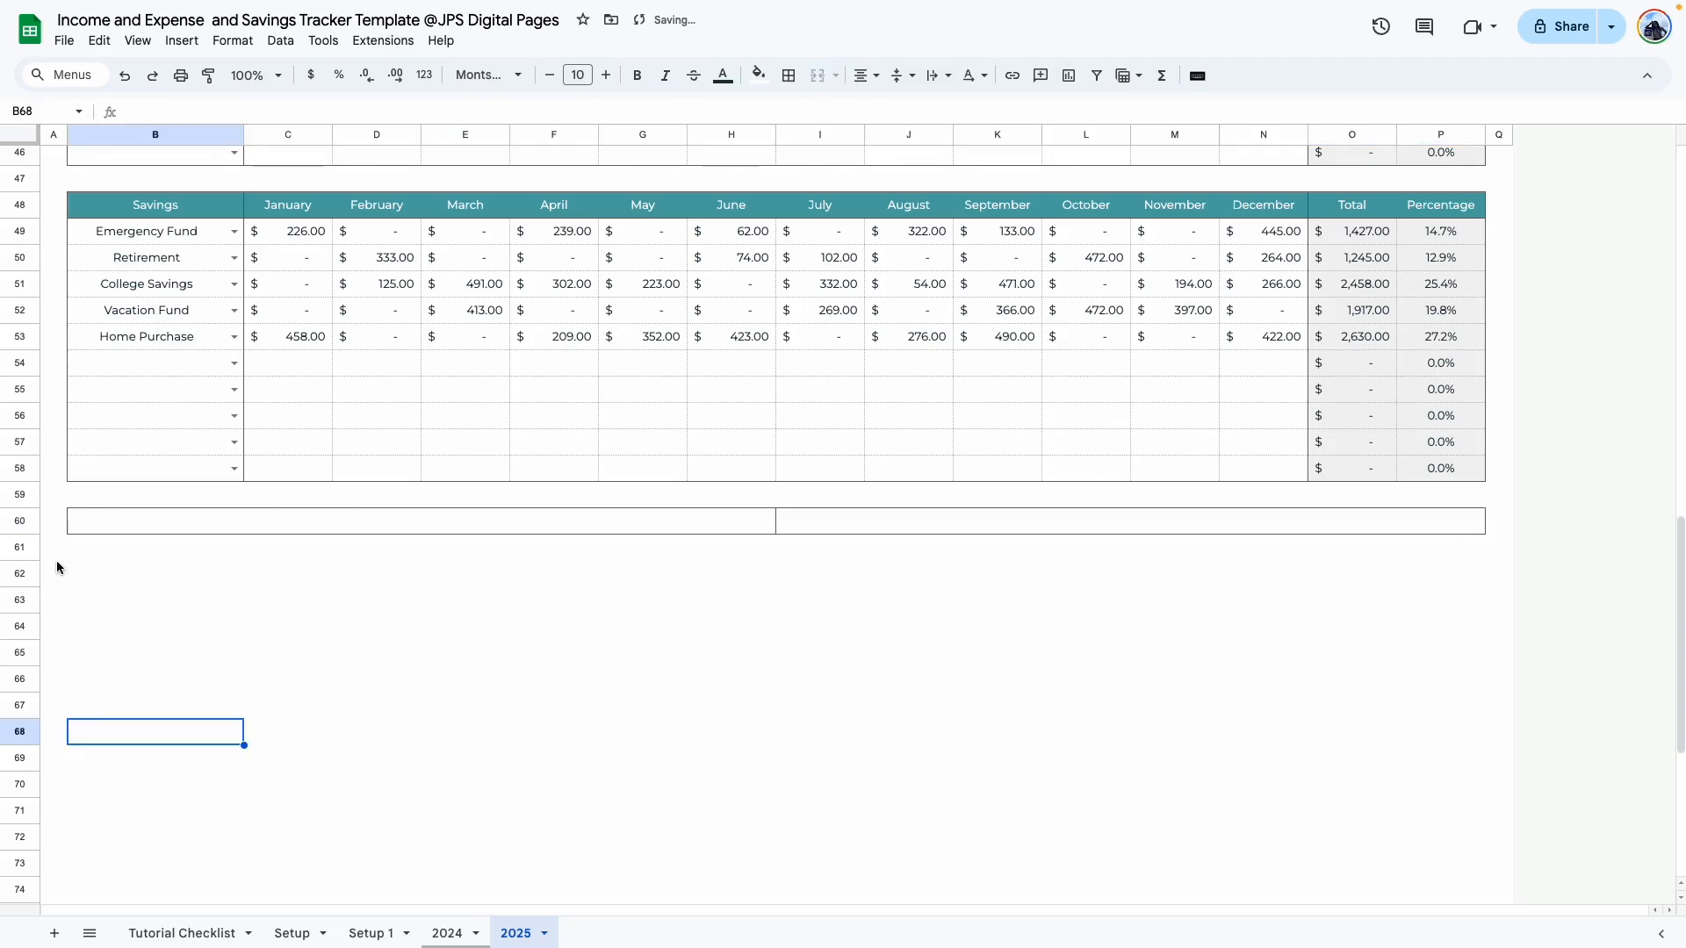
click(53, 555)
click(27, 551)
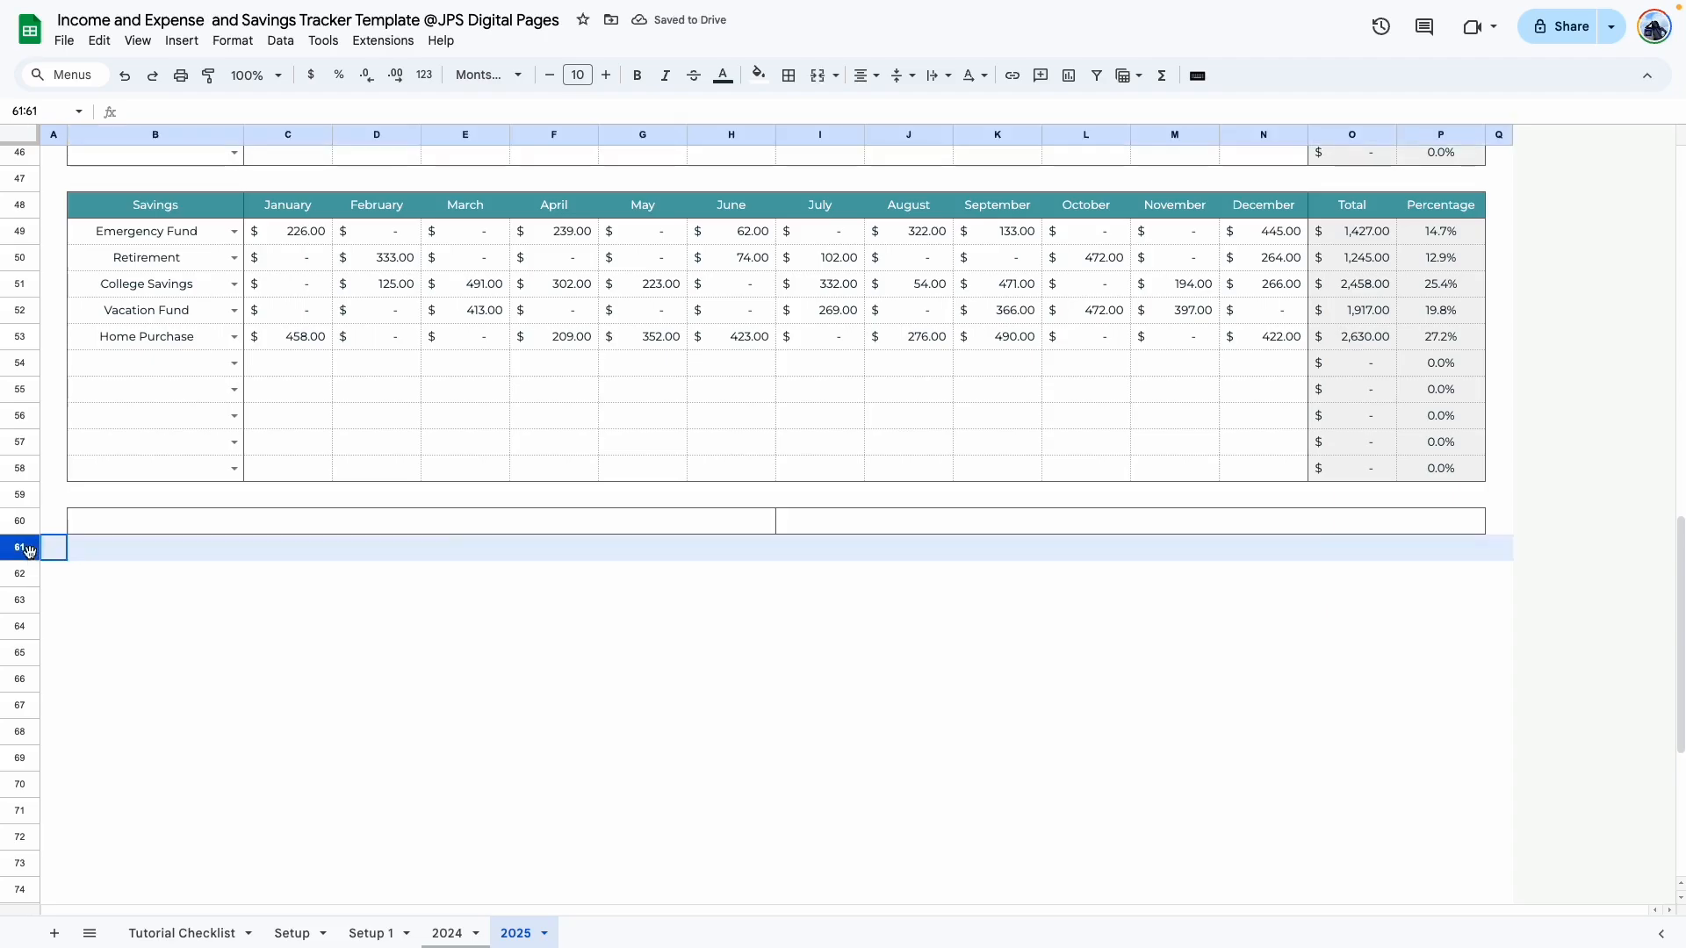
click(32, 578)
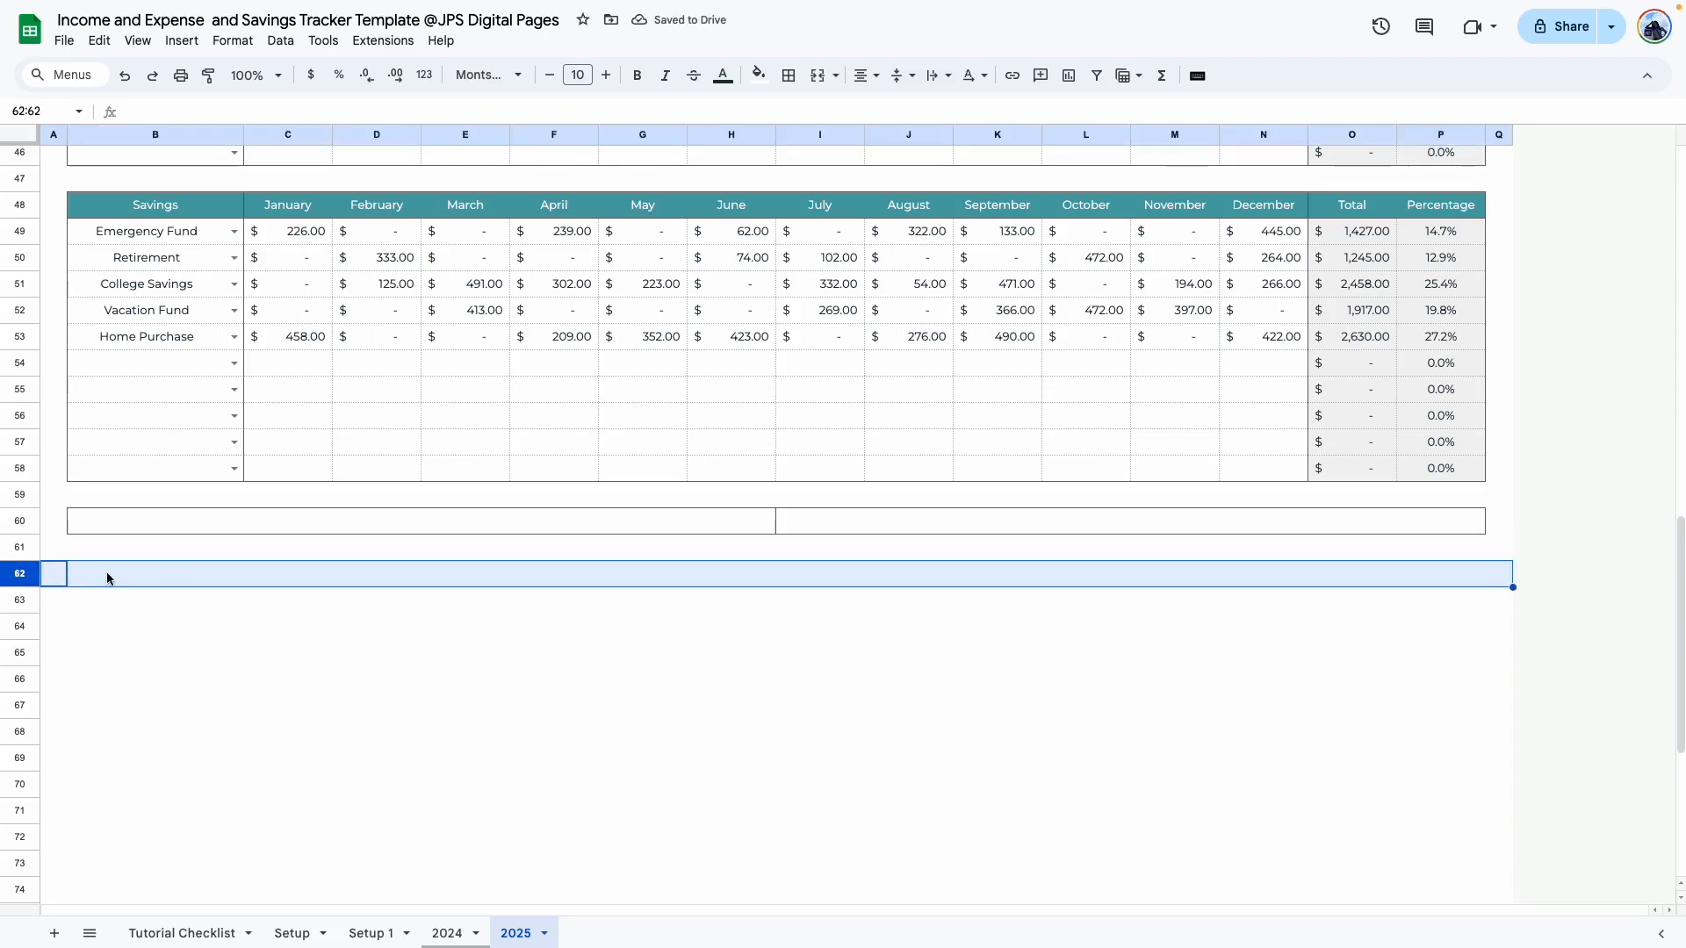
click(76, 604)
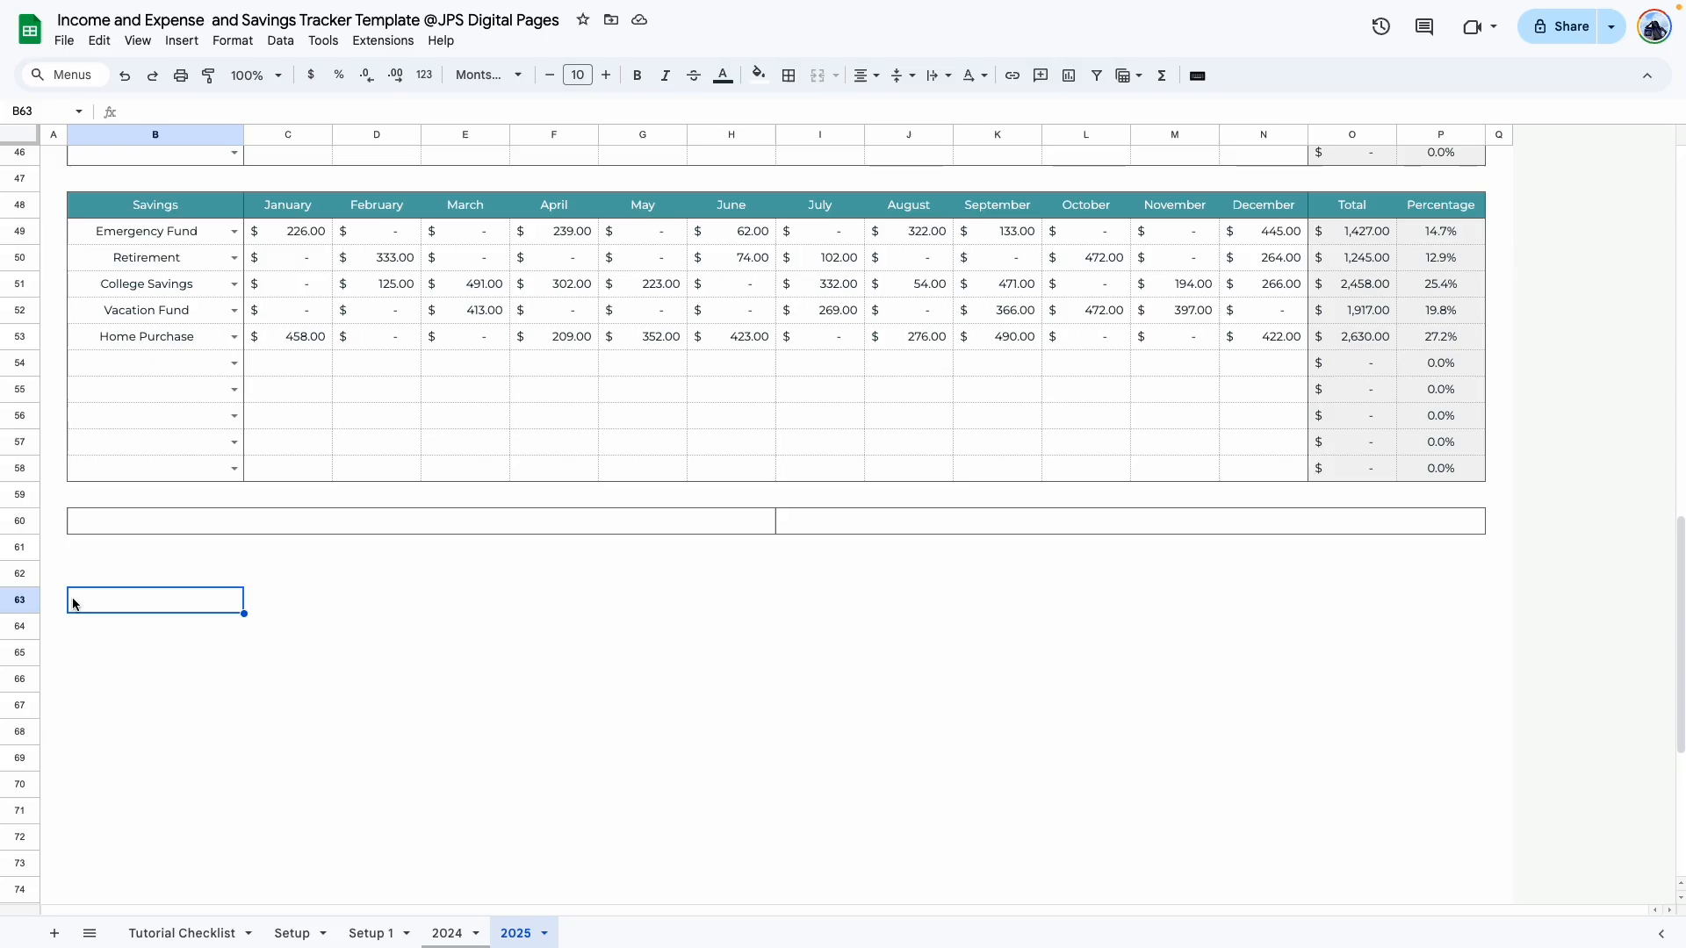
key(ctrl+v)
click(281, 784)
scroll(248, 734, up, 1)
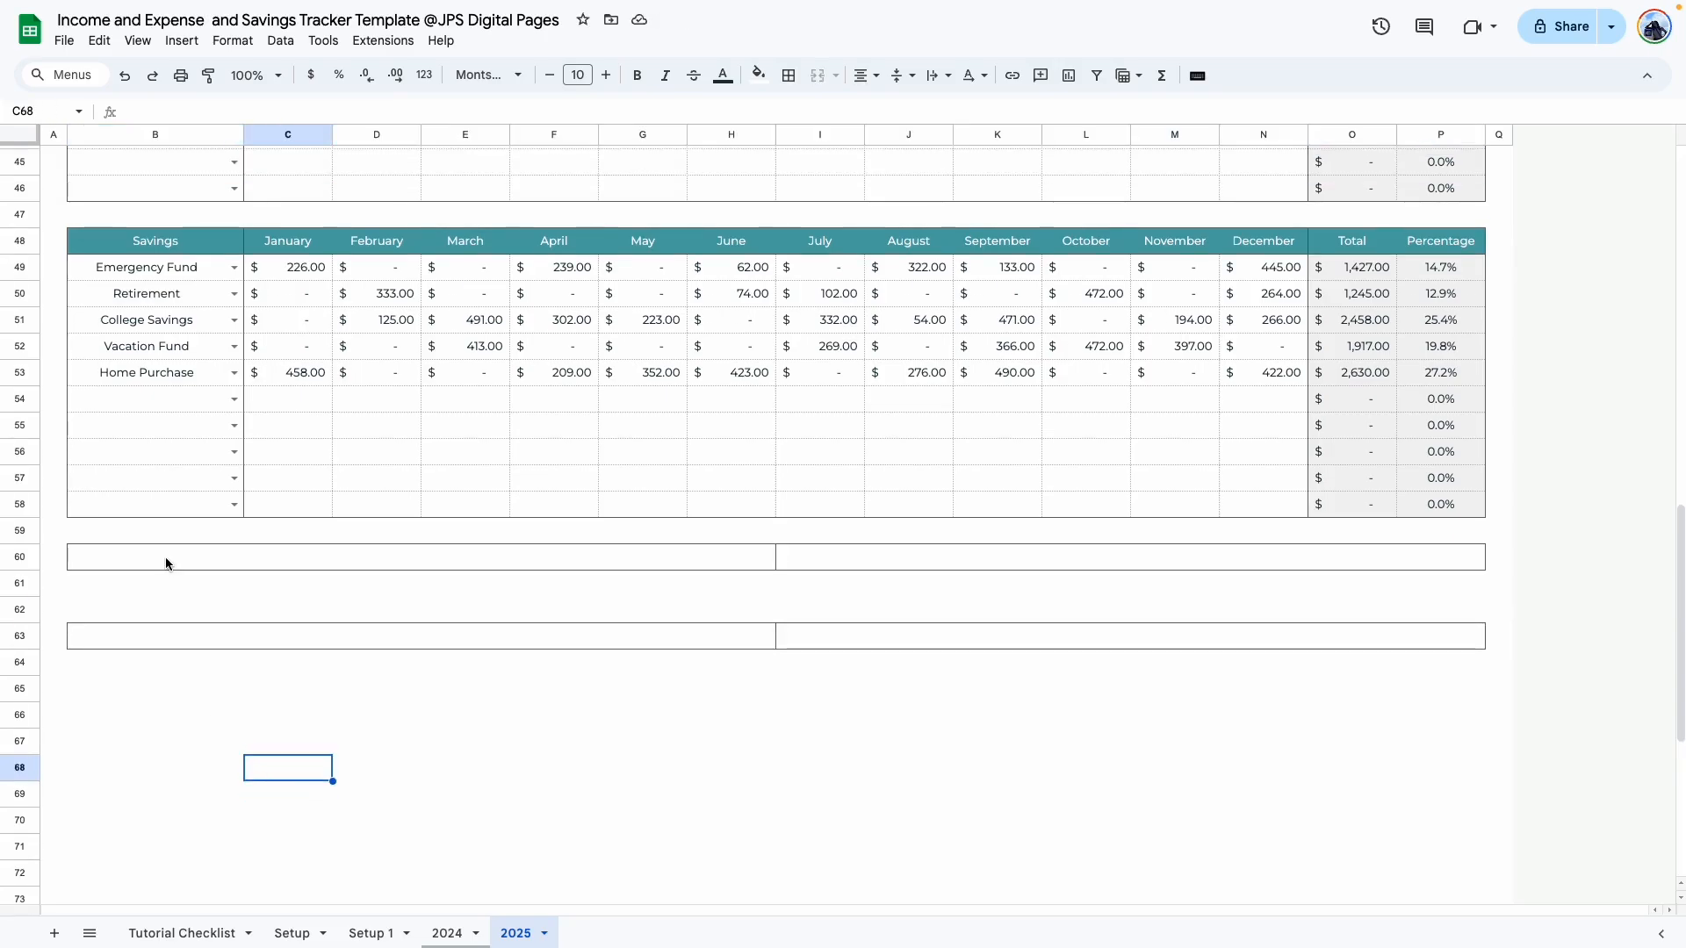
Step: Set the height of row 61, below the first chart headers, to 350 pixels
click(166, 561)
click(8, 594)
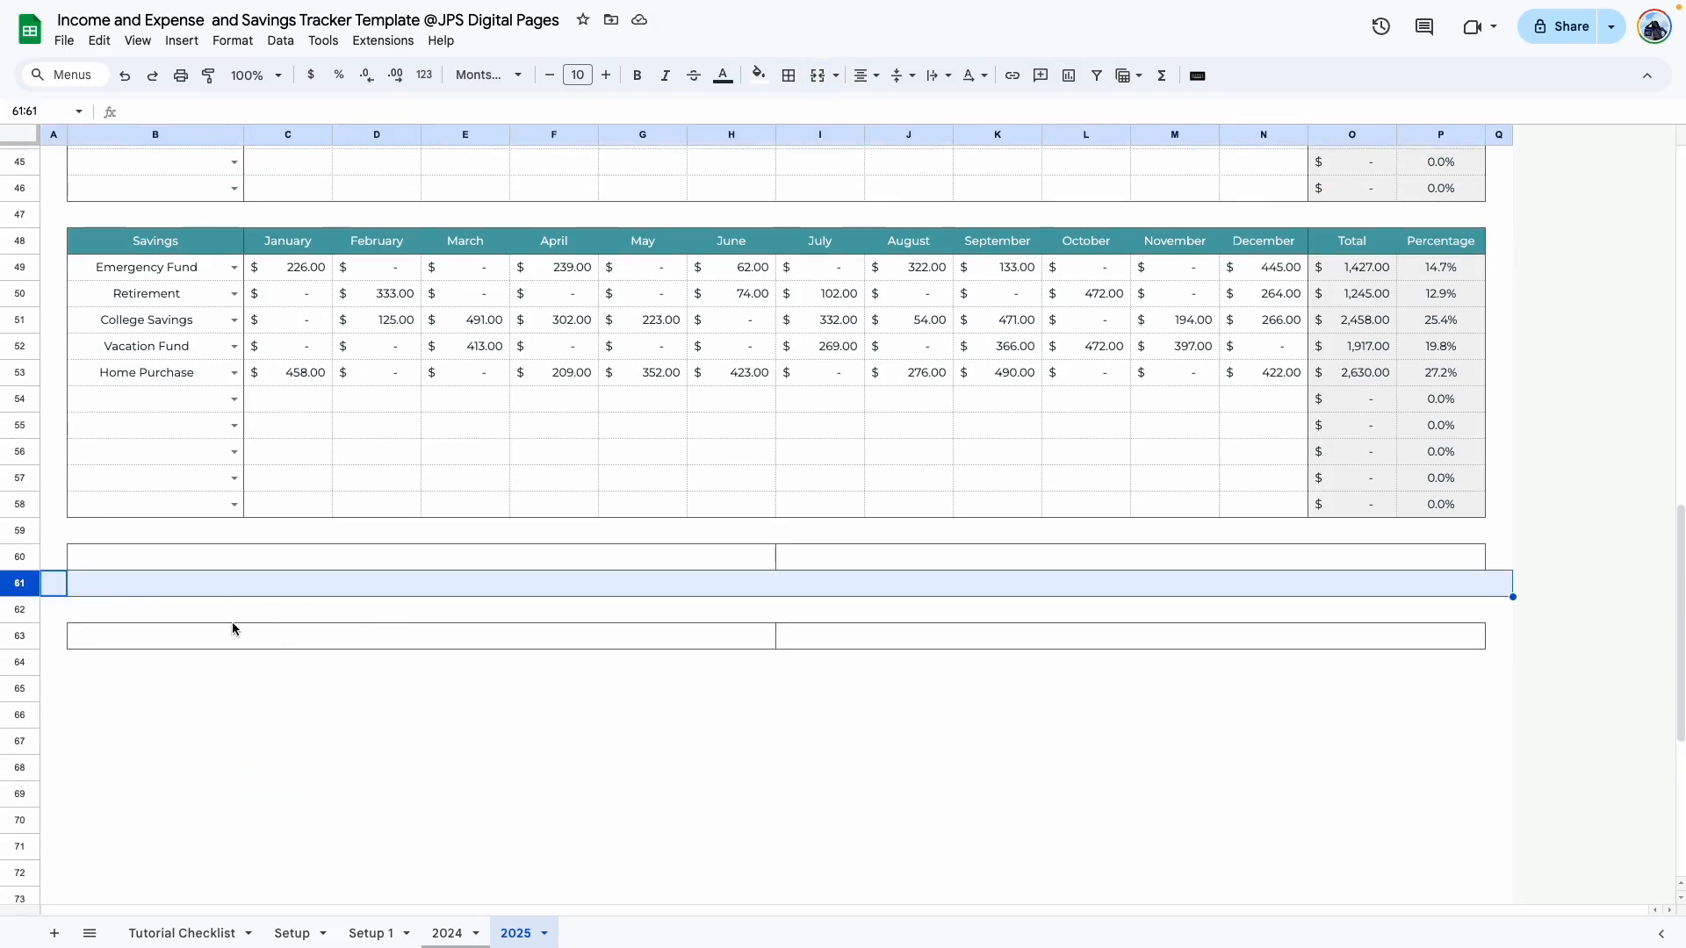
right_click(21, 582)
click(130, 406)
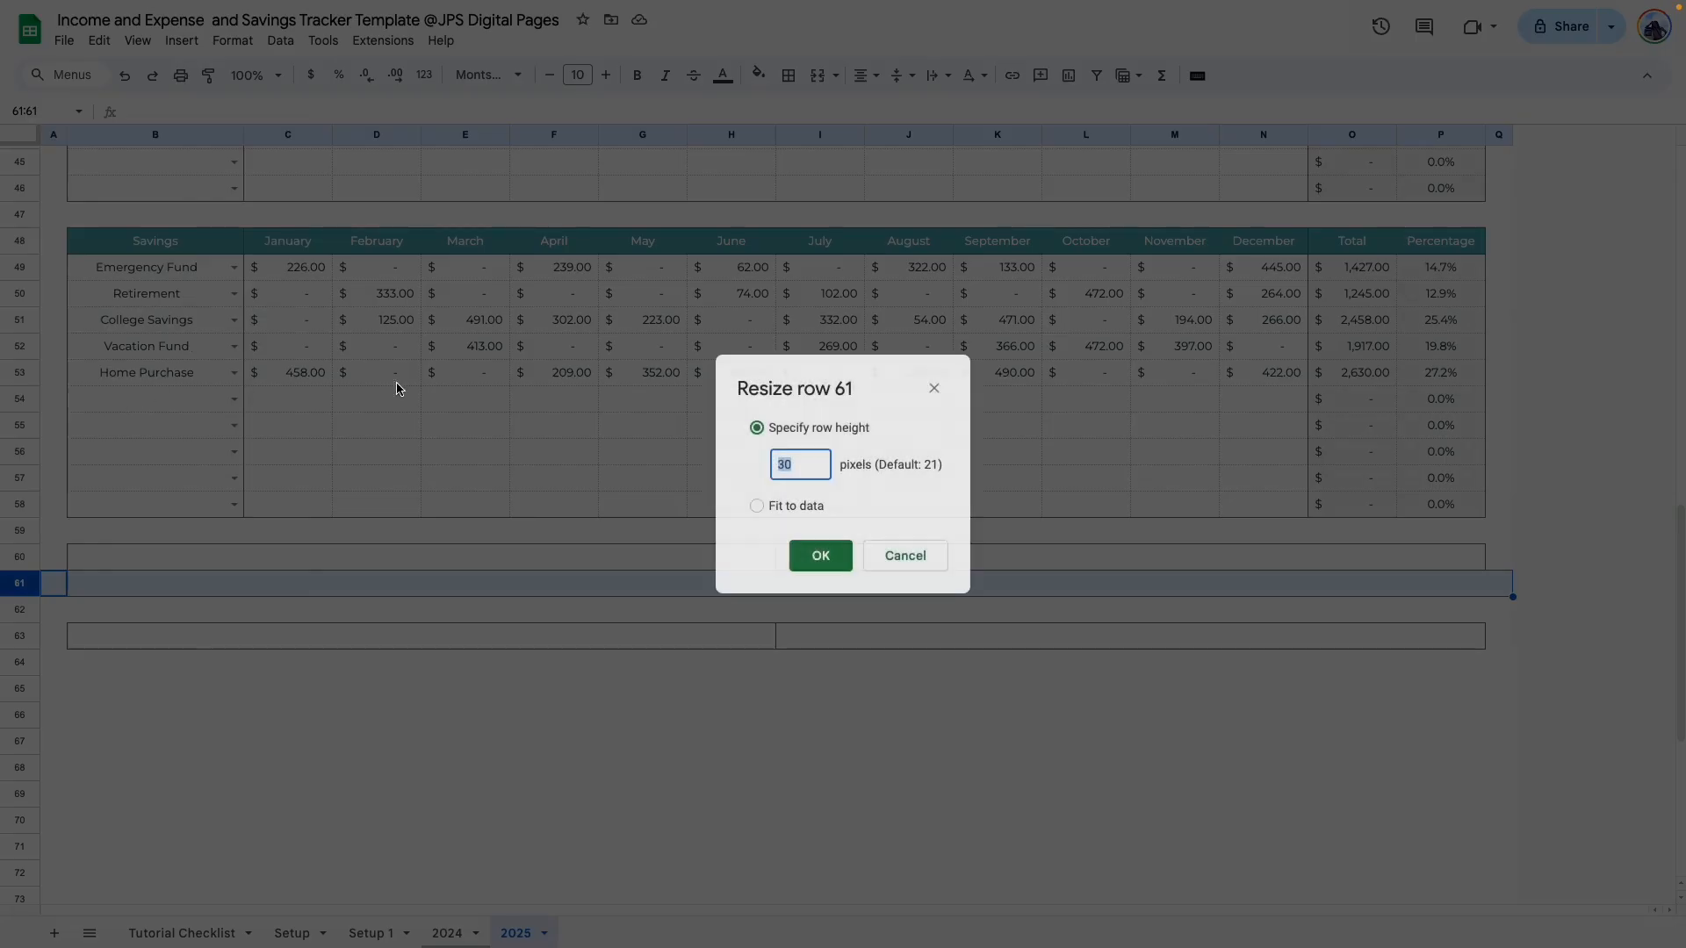
text(350)
key(Return)
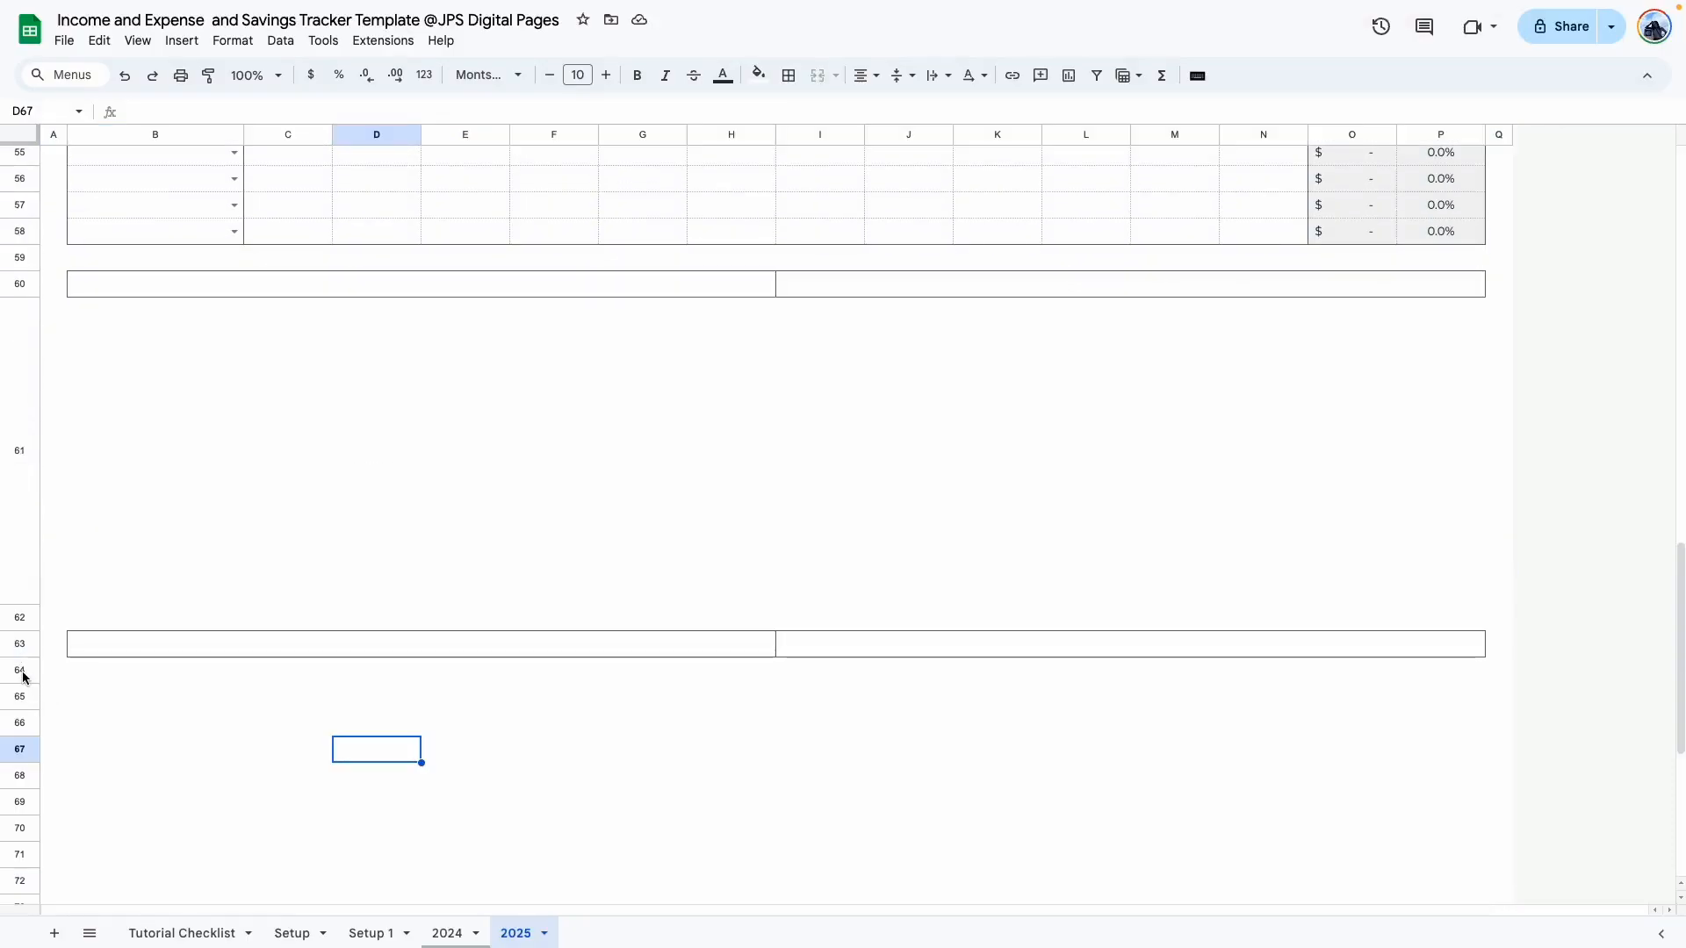
Step: Set the height of row 64 to 350 pixels and delete the unused rows 66 to 87
click(22, 672)
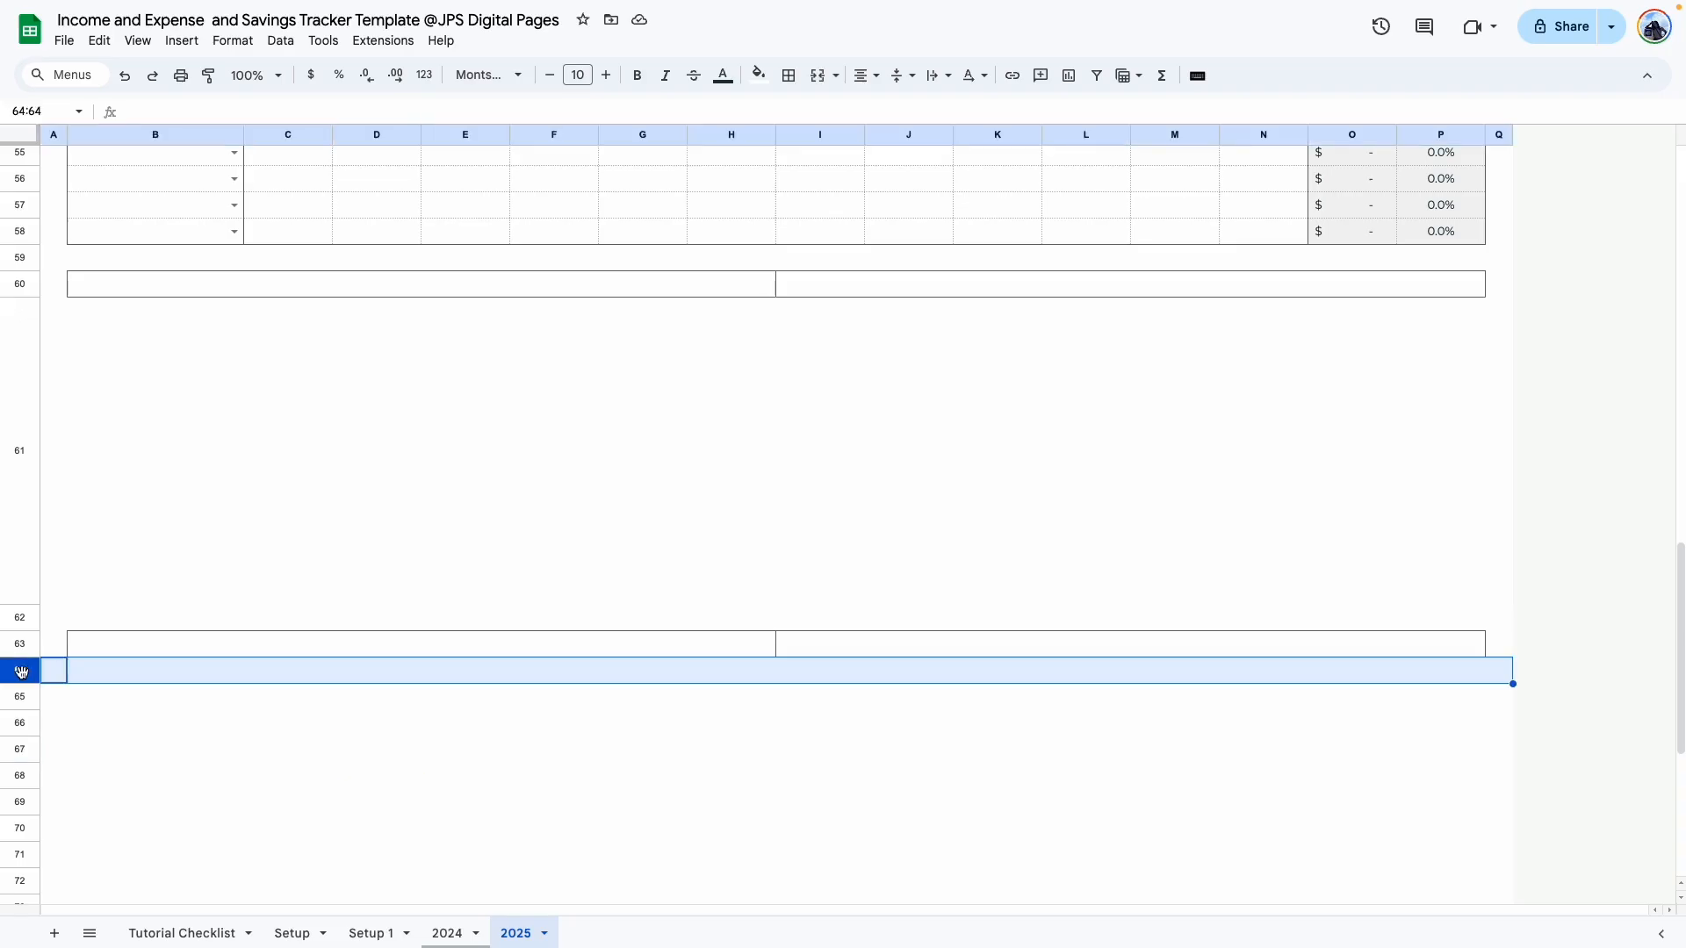
right_click(21, 672)
click(184, 493)
text(350)
key(Return)
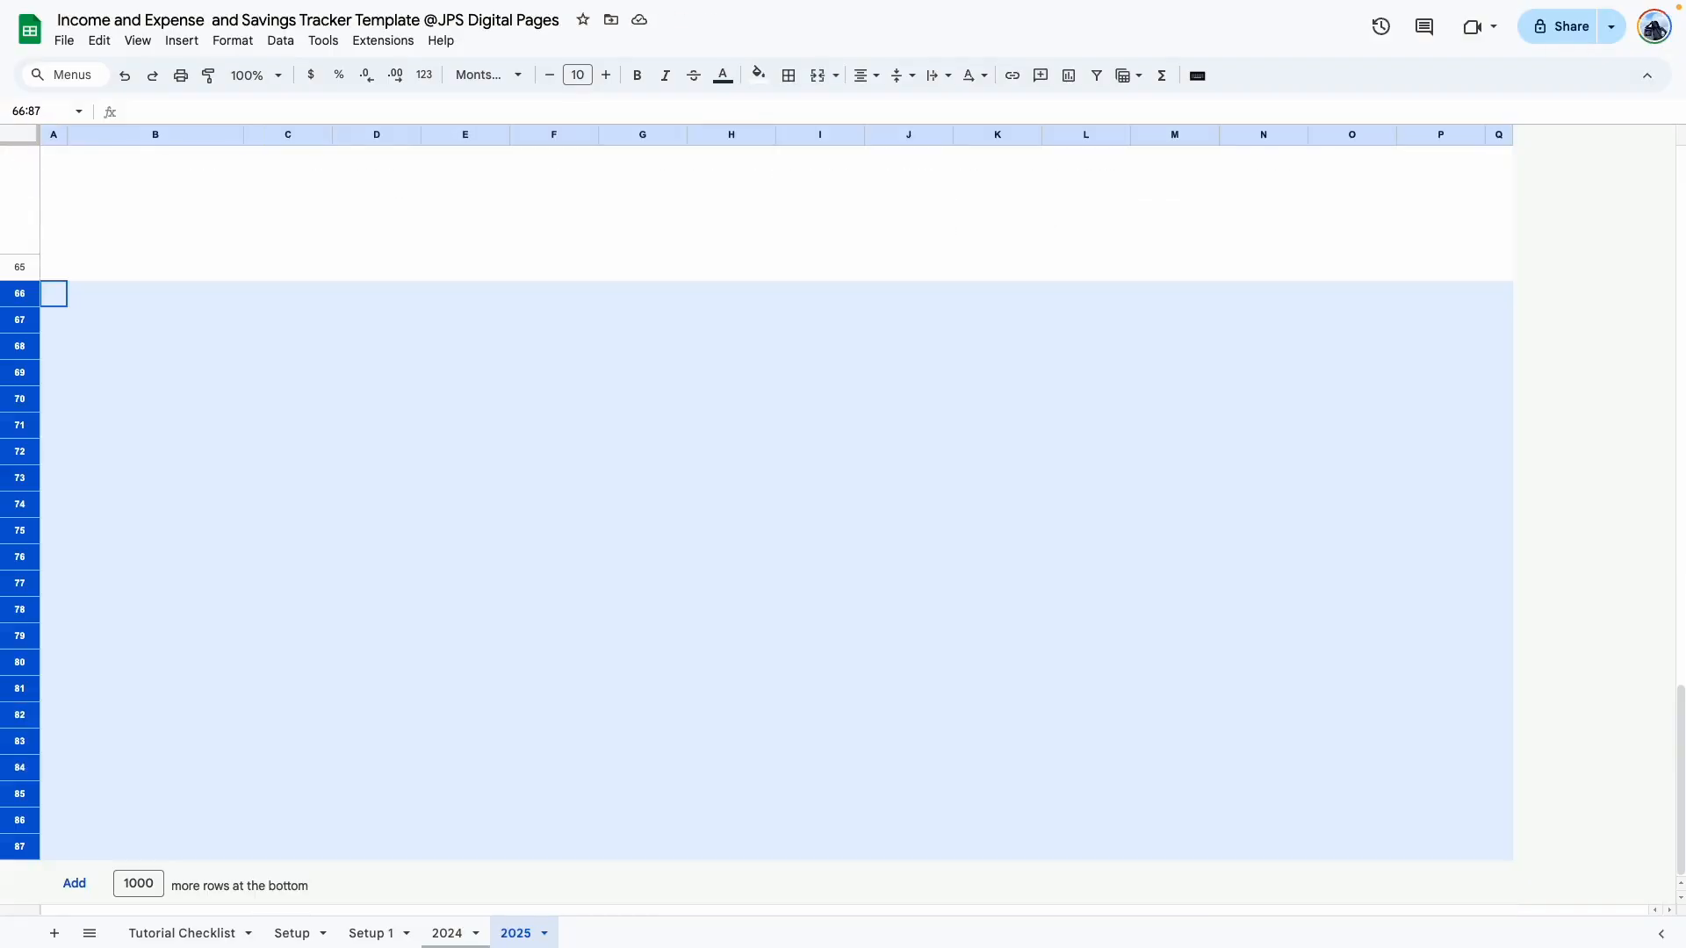
right_click(19, 772)
click(76, 504)
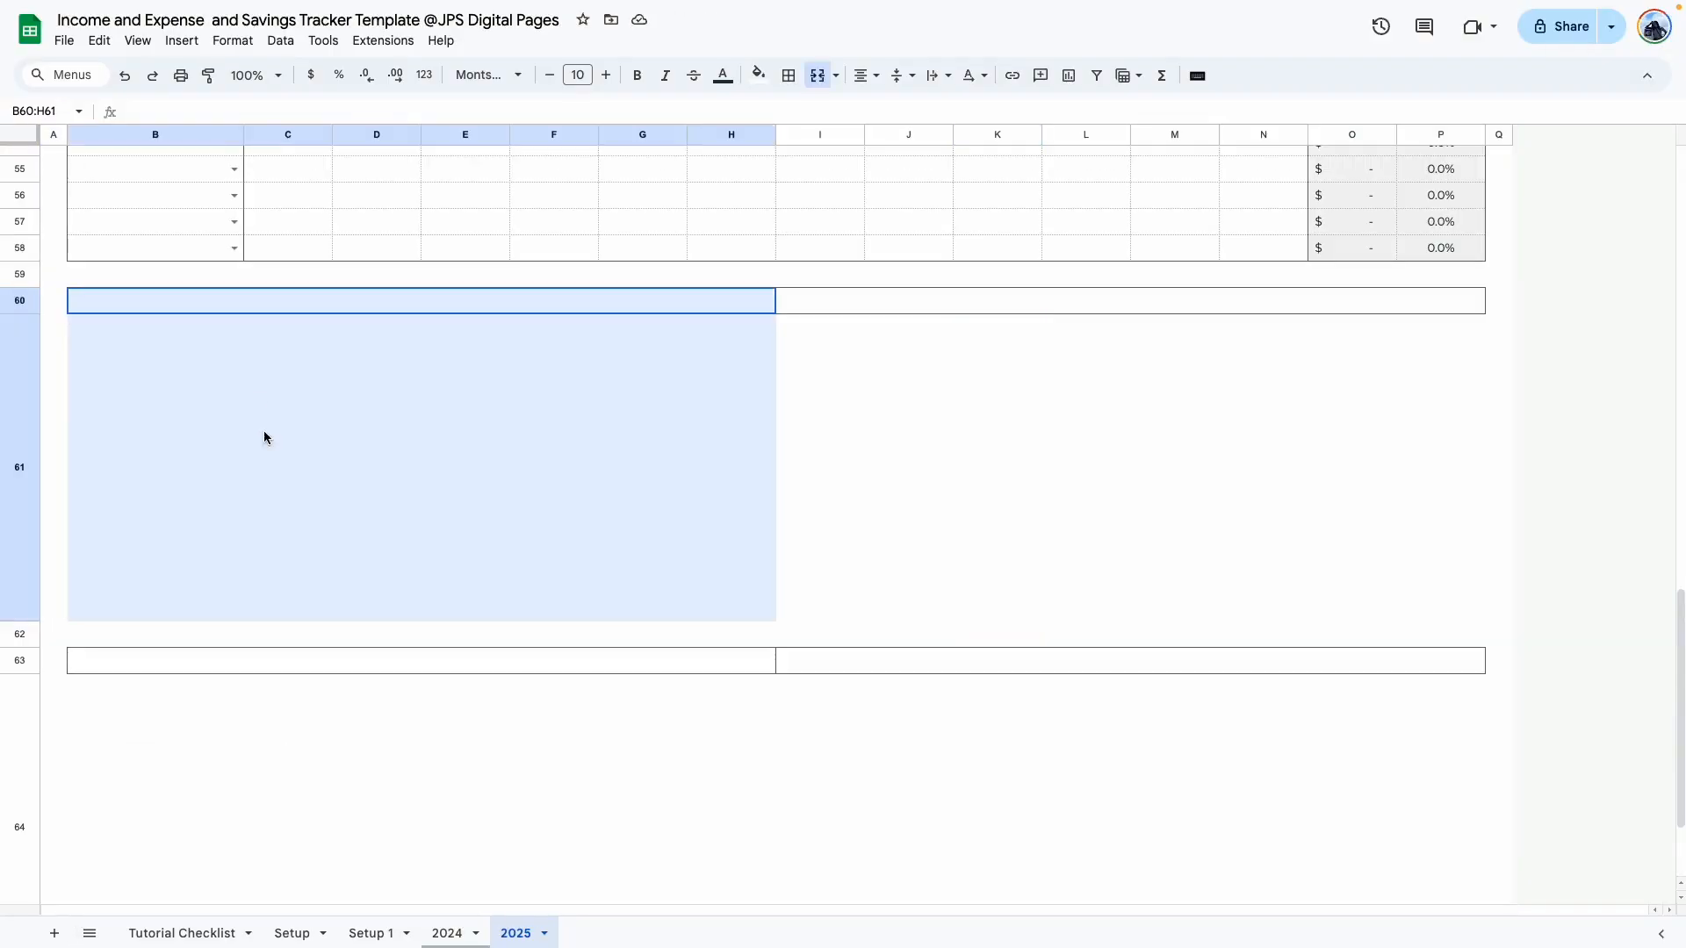
Step: Add outer borders around the four chart blocks B60:H61, I60:P61, B63:H64 and I63:P64
click(789, 74)
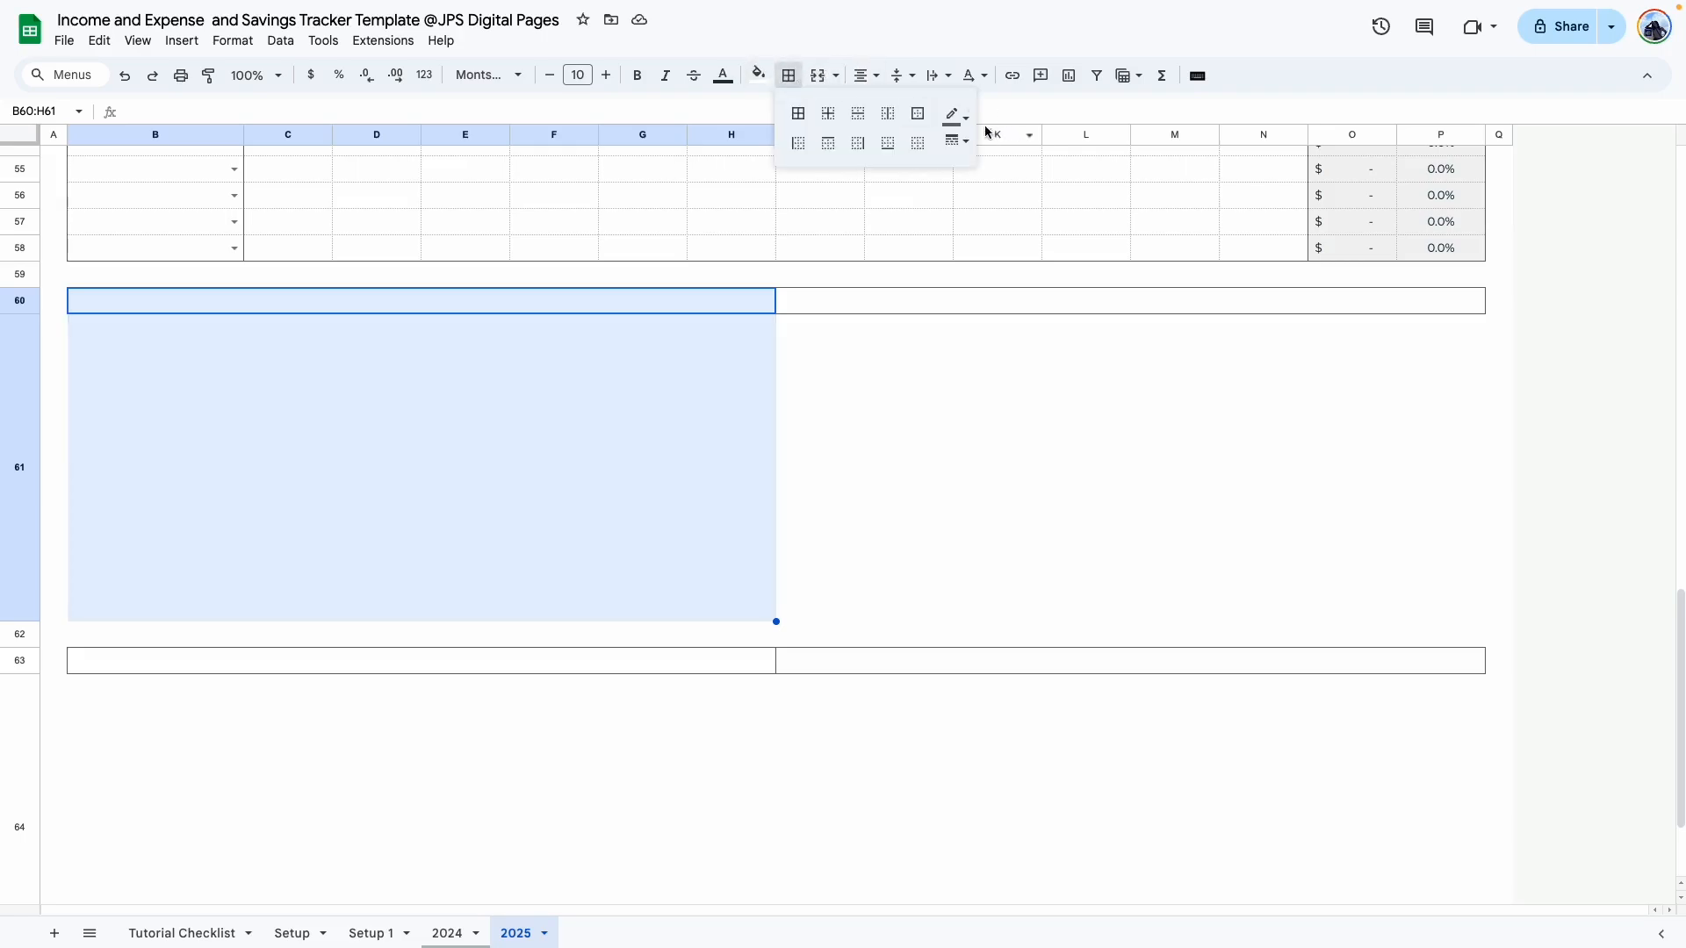
click(917, 116)
drag(801, 308, 904, 554)
click(789, 75)
click(918, 114)
scroll(632, 576, down, 2)
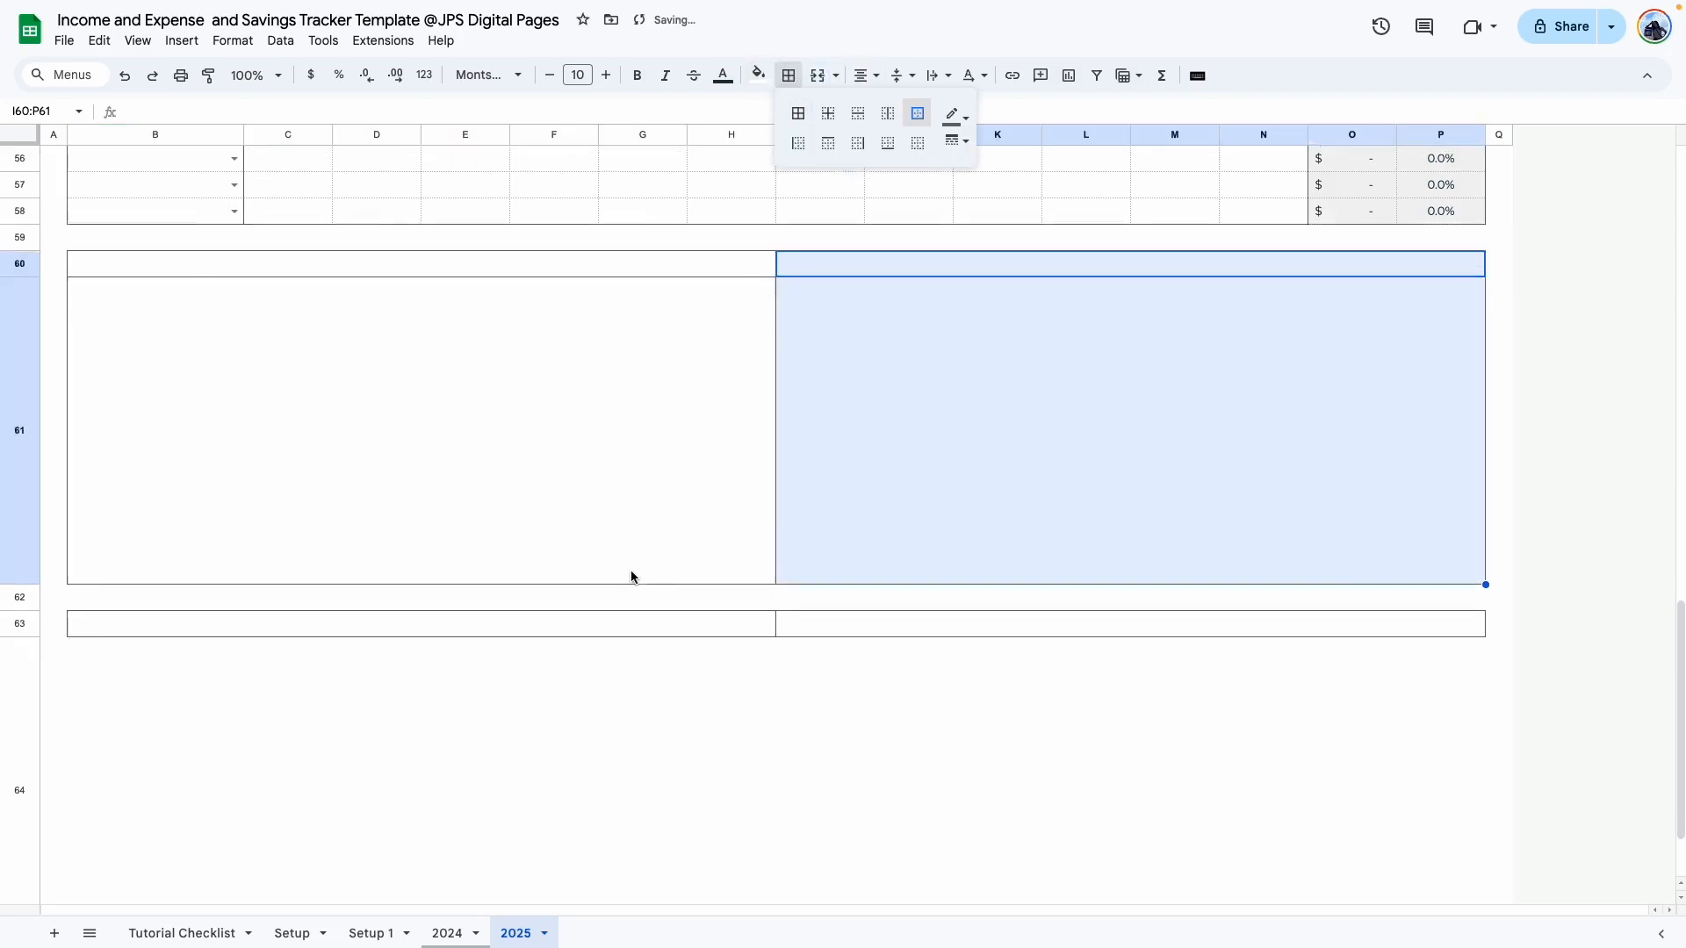
drag(214, 519, 568, 745)
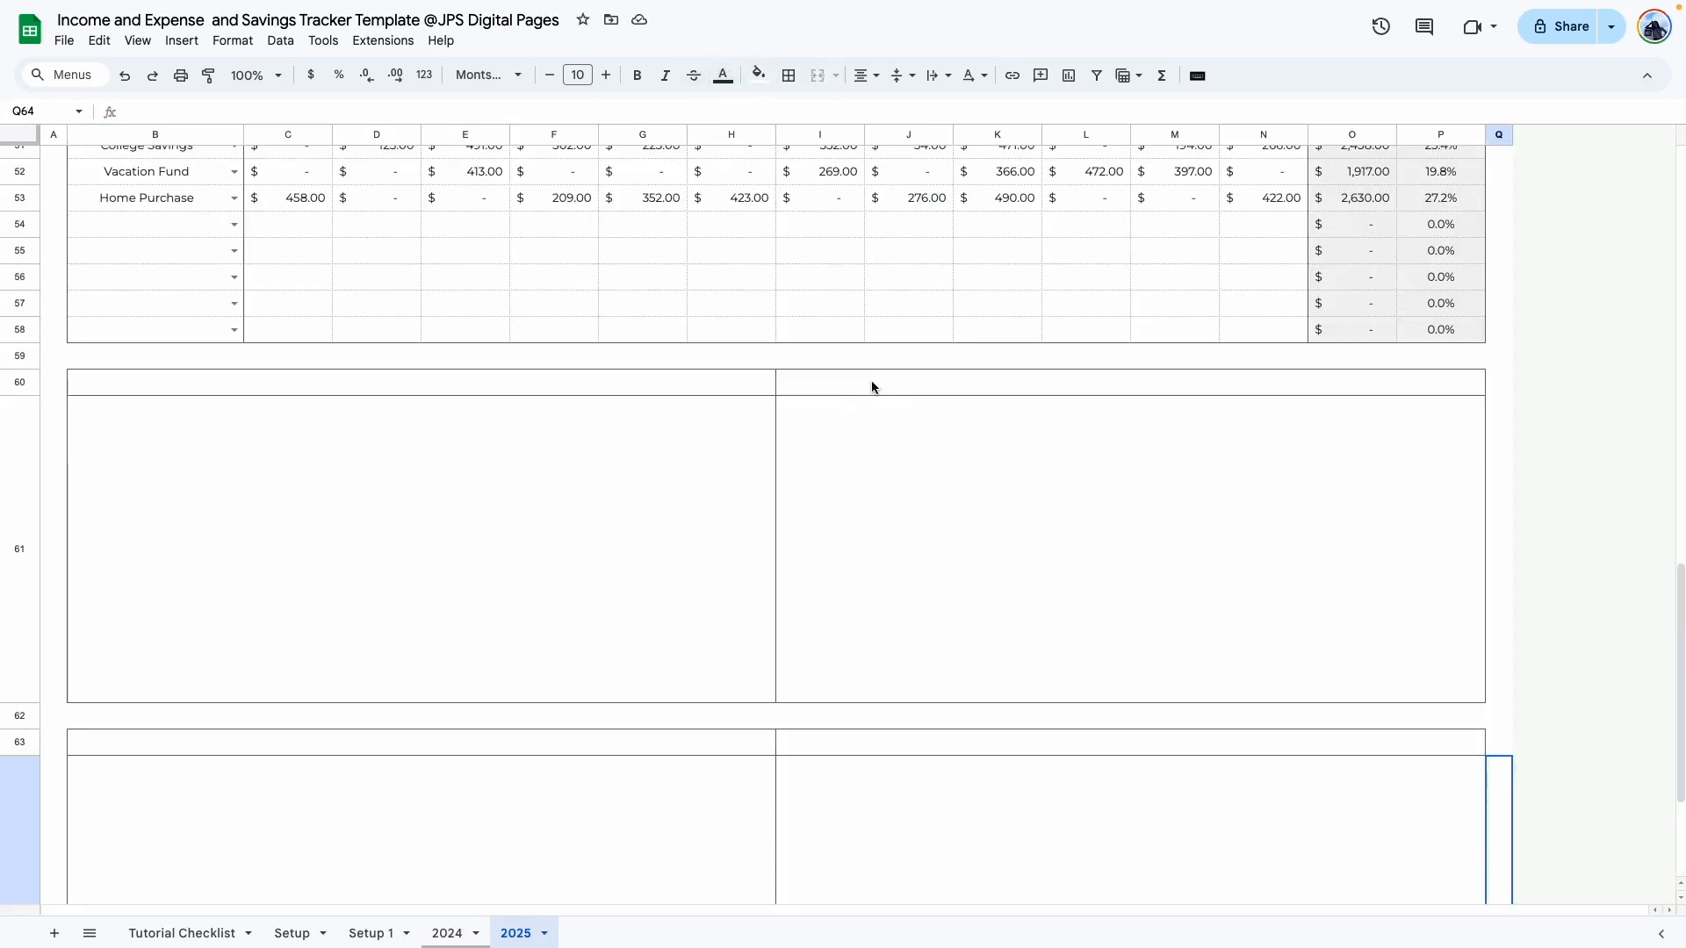
Step: Fill the chart headers with orange in B60, dark teal in I60, dark red in B63 and teal in I63, with white text
click(871, 381)
click(759, 75)
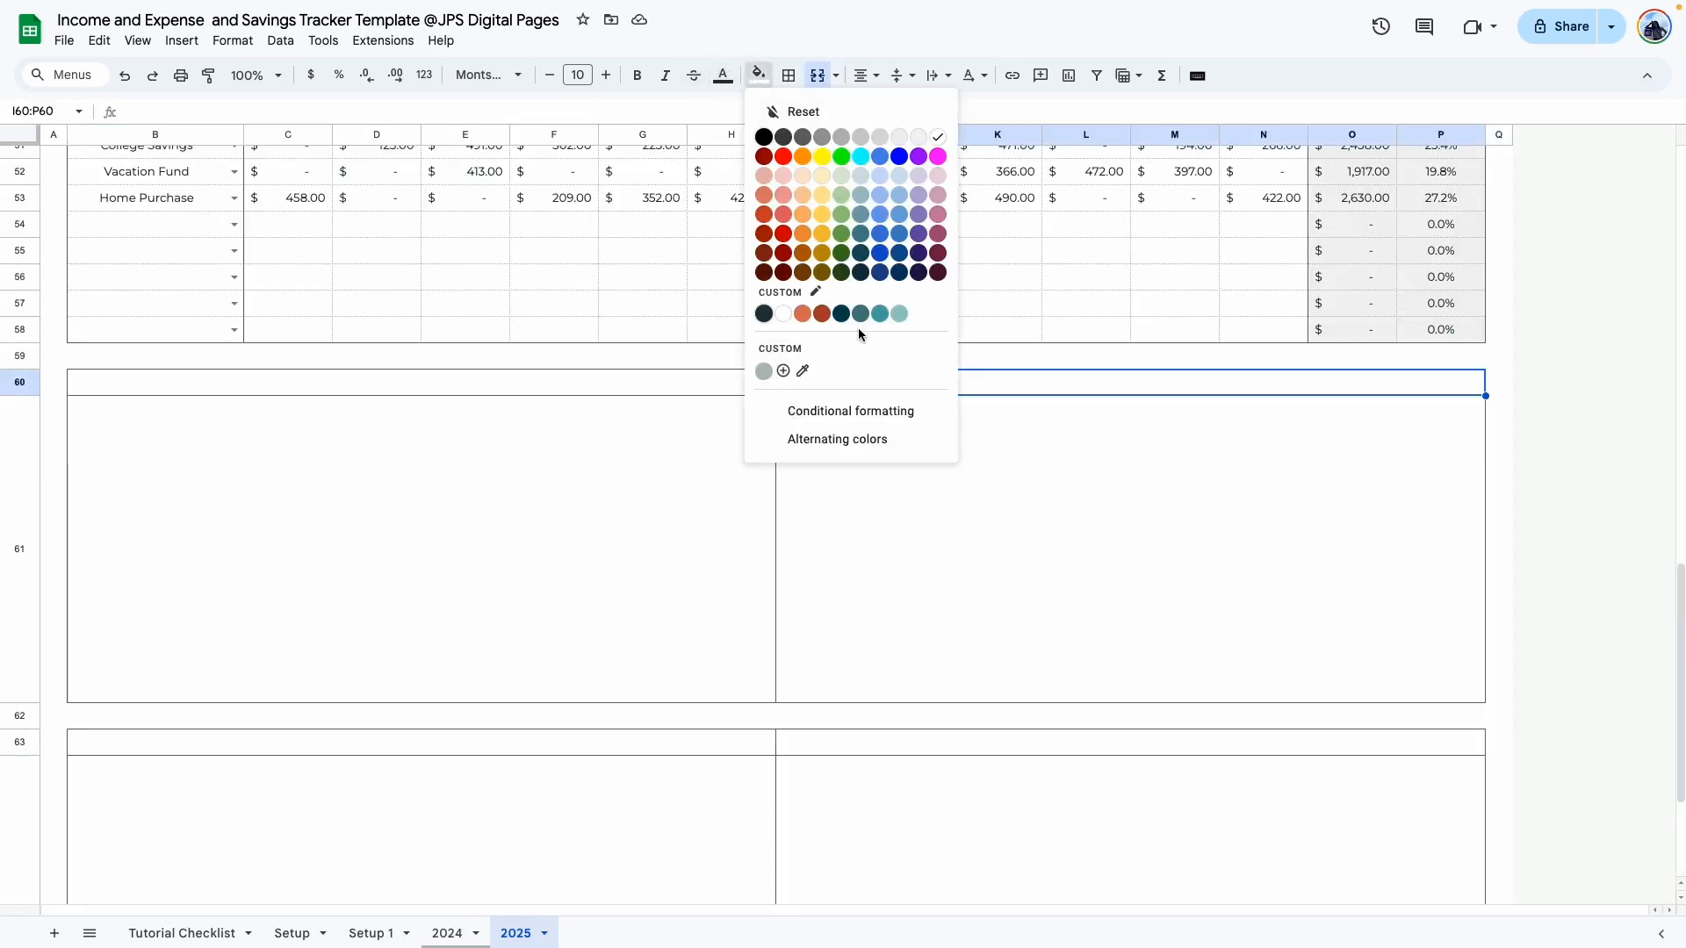
click(860, 314)
scroll(764, 718, down, 1)
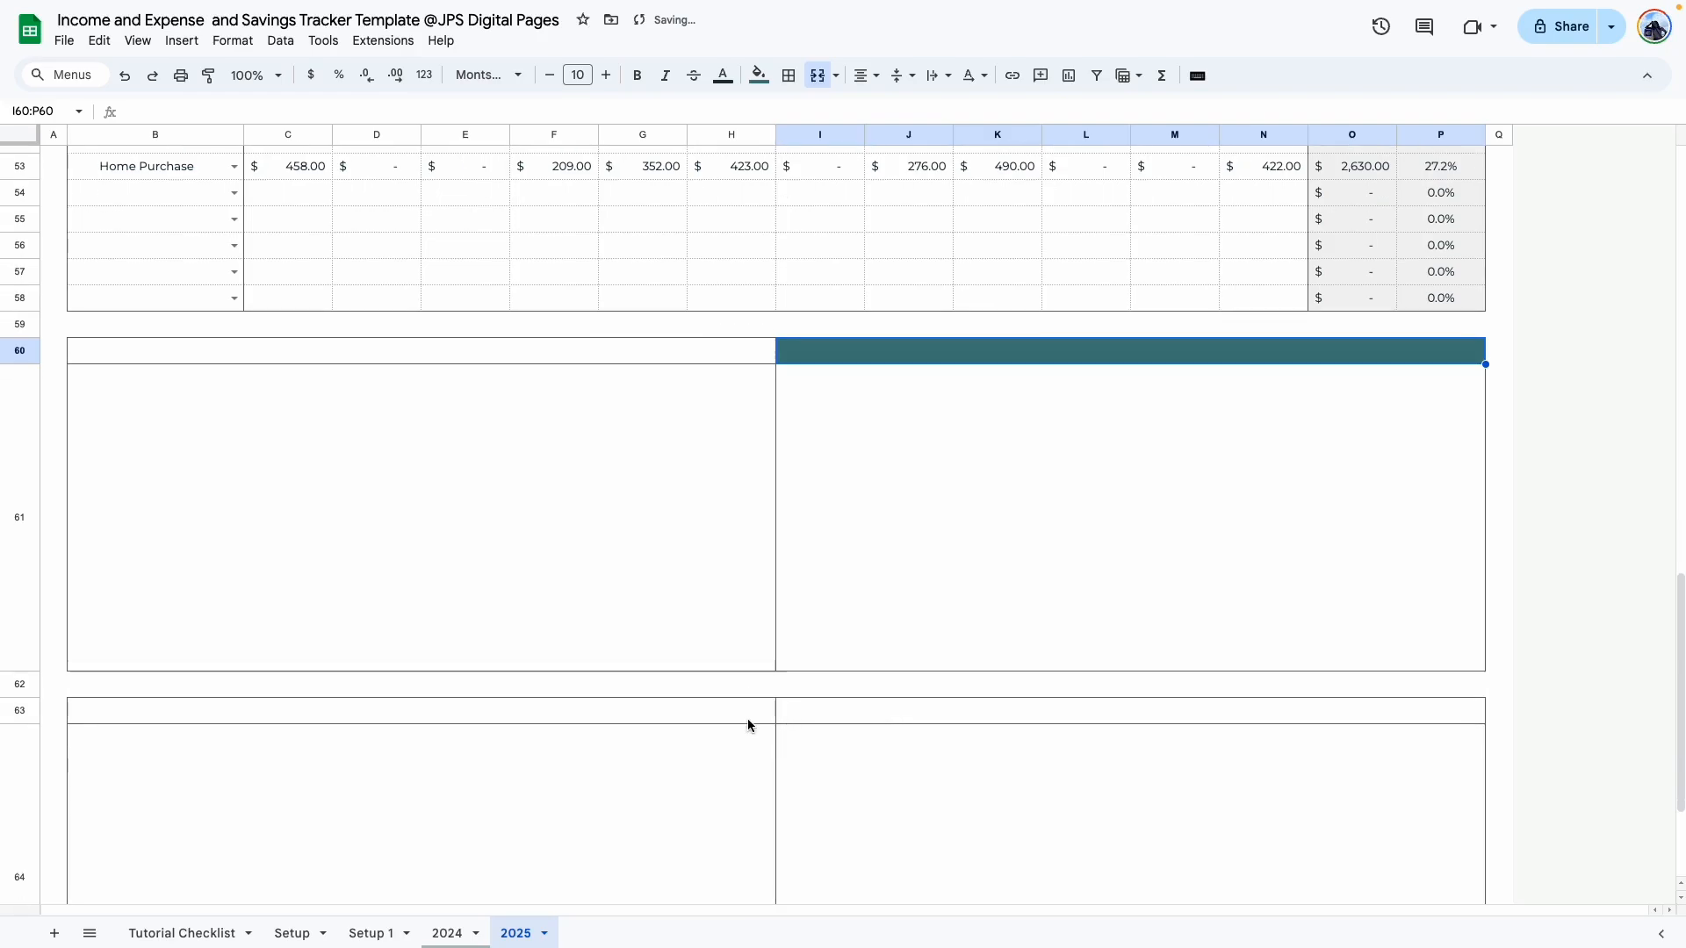
click(746, 716)
click(758, 74)
click(822, 314)
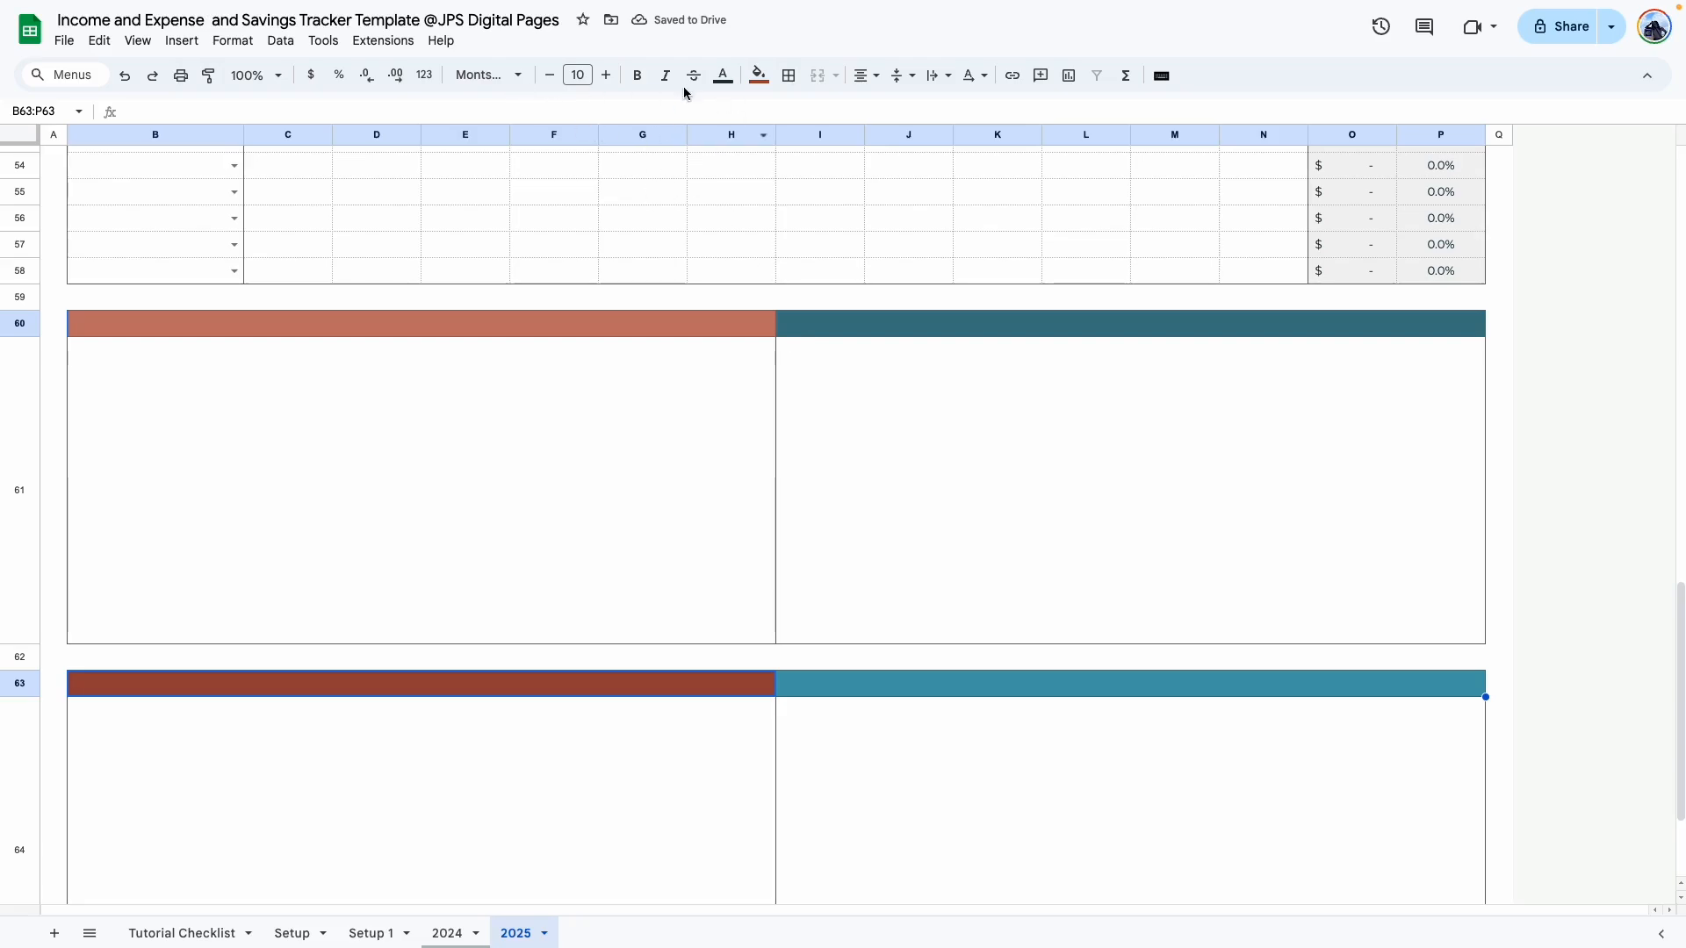
click(721, 75)
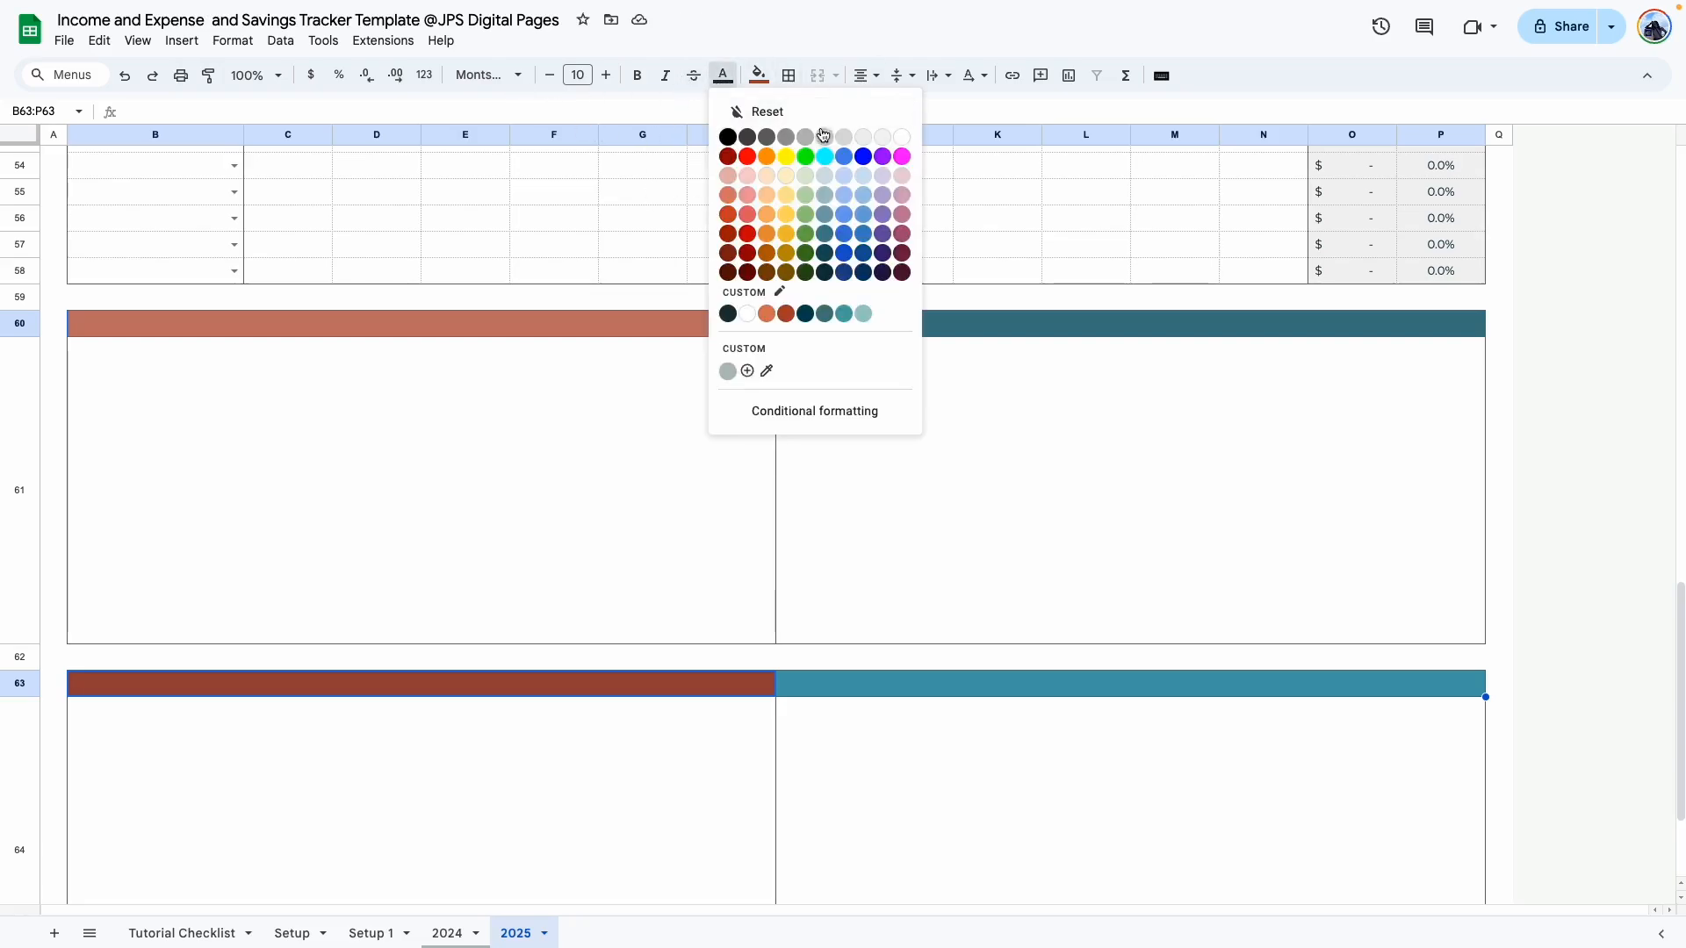
click(882, 156)
Step: Title the upper chart headers "Annual Summary" in B60 and "Annual Income Summary" in I60
click(563, 329)
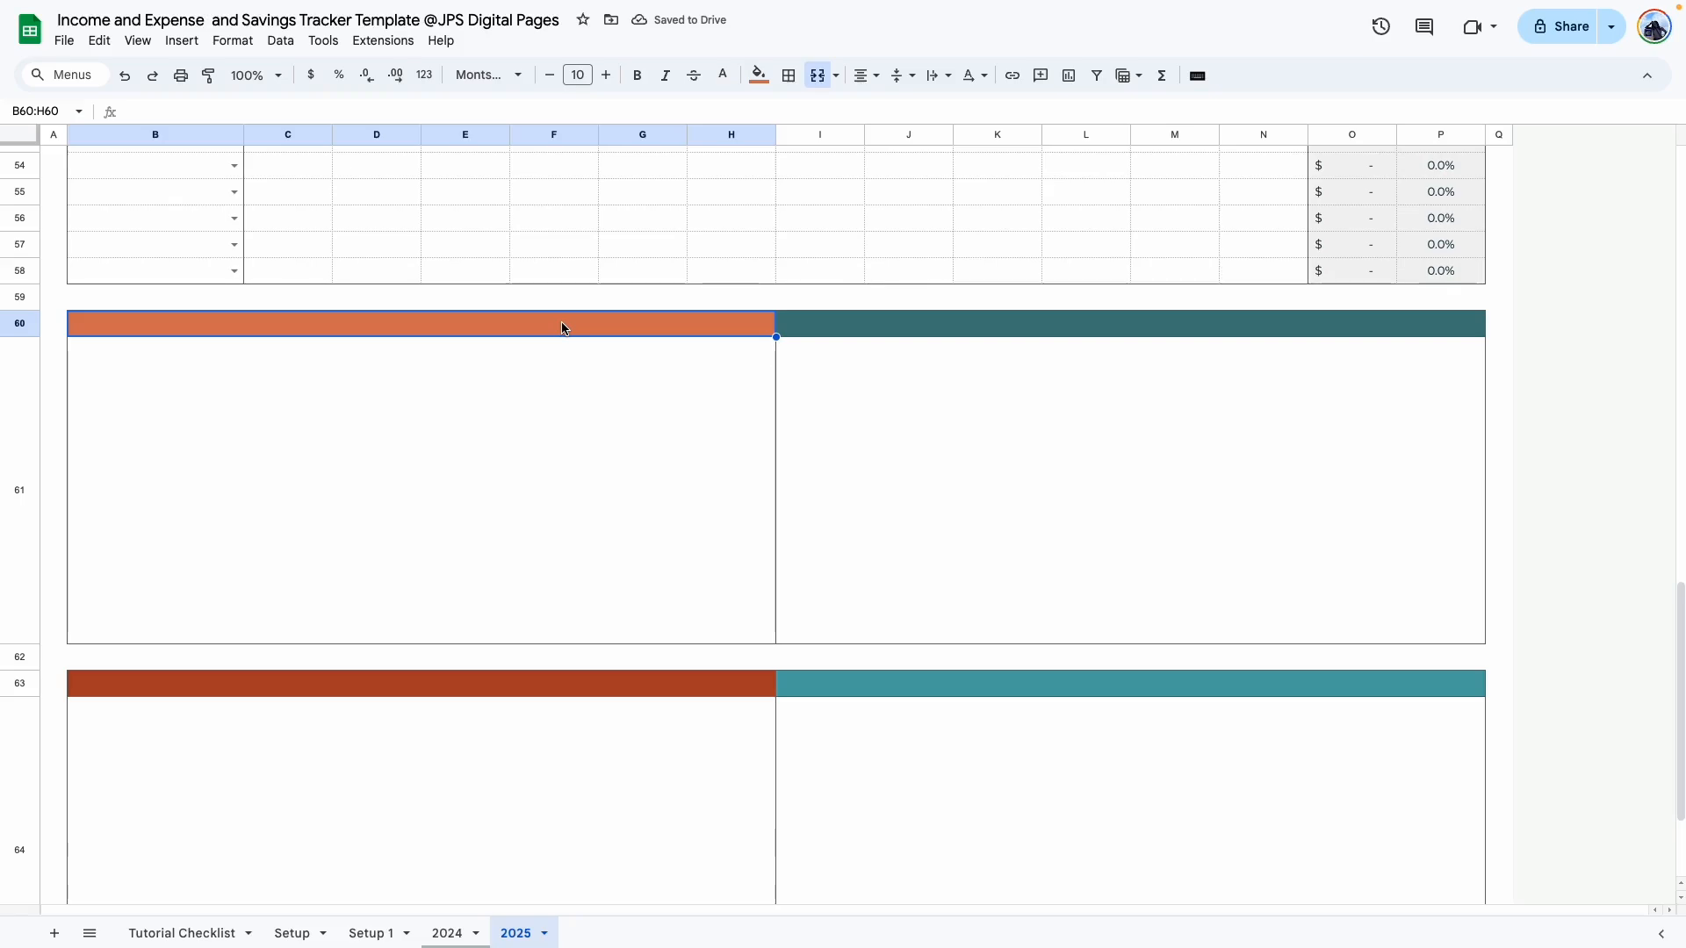
text(Annual Summary)
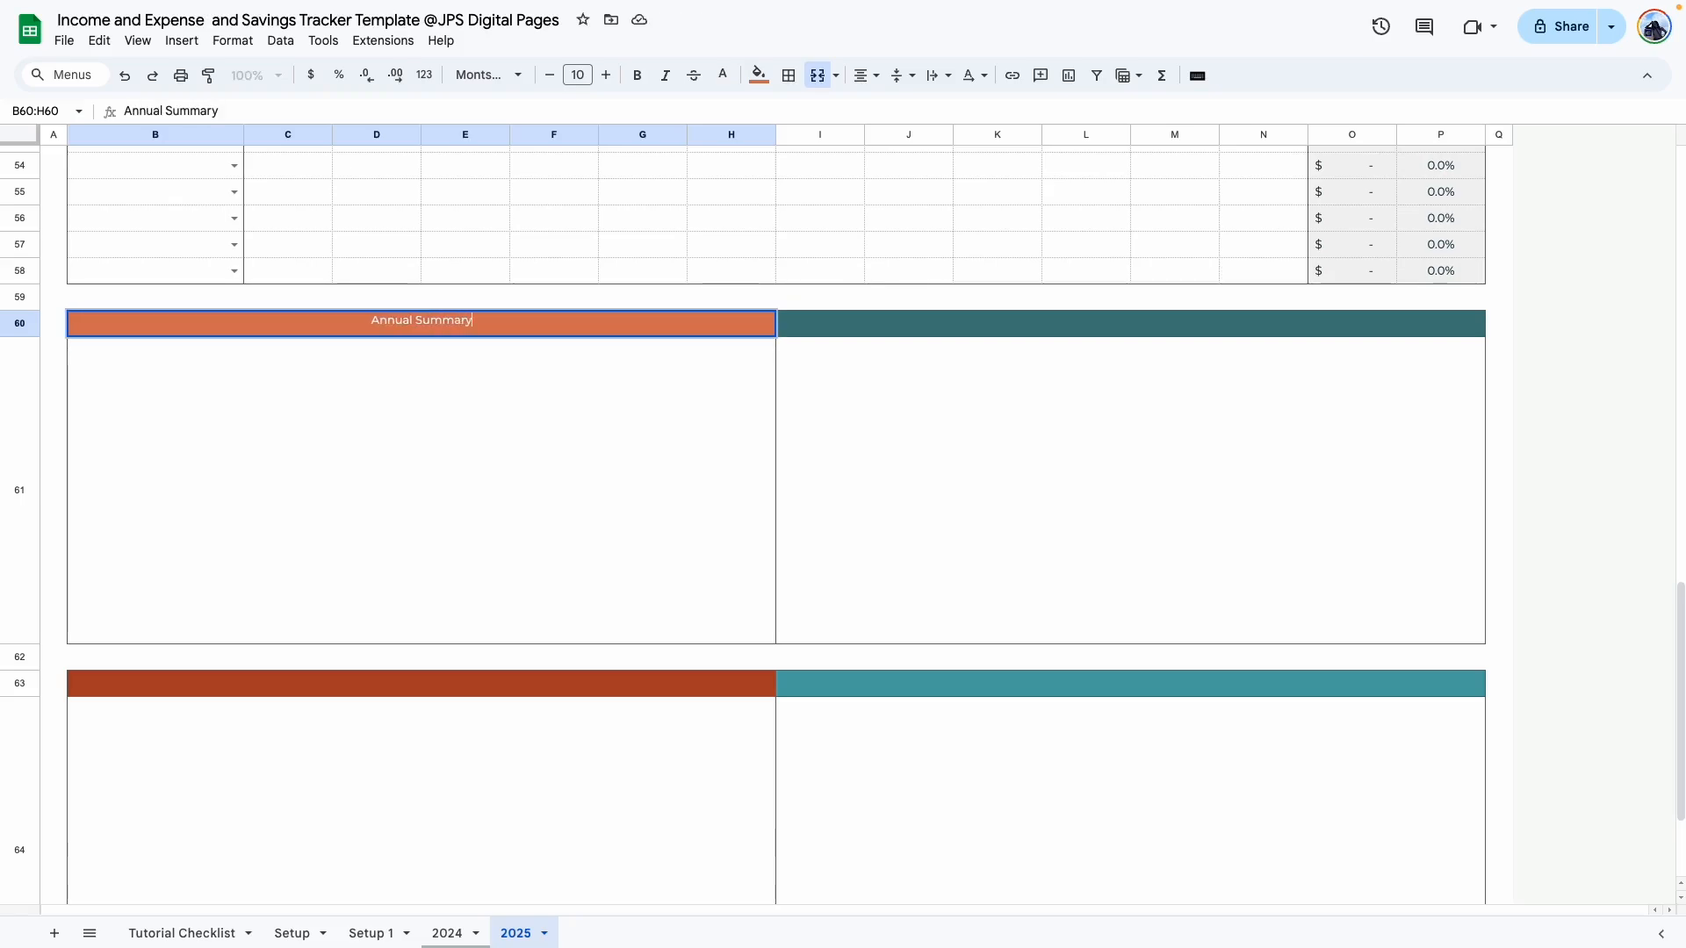
key(Tab)
text(Annual Income )
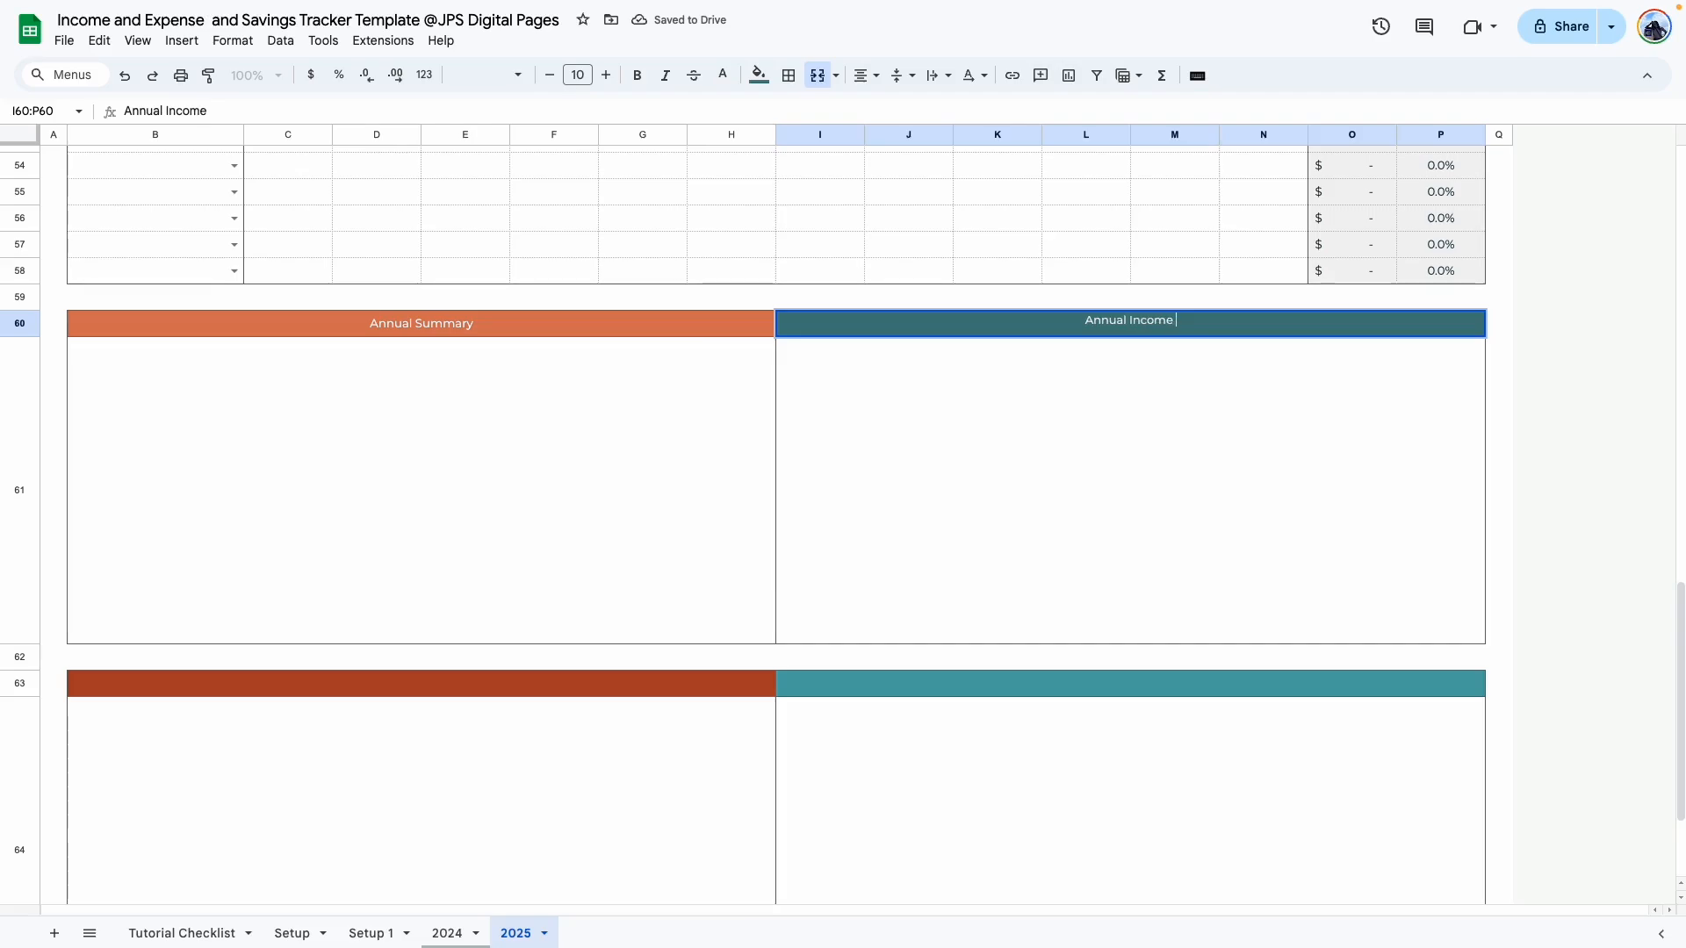
text(Summary)
Step: Reuse the income title text for the lower chart headers, as "Annual Expense Summary" in B63 and "Annual Savings Summary" in I63
triple_click(1155, 318)
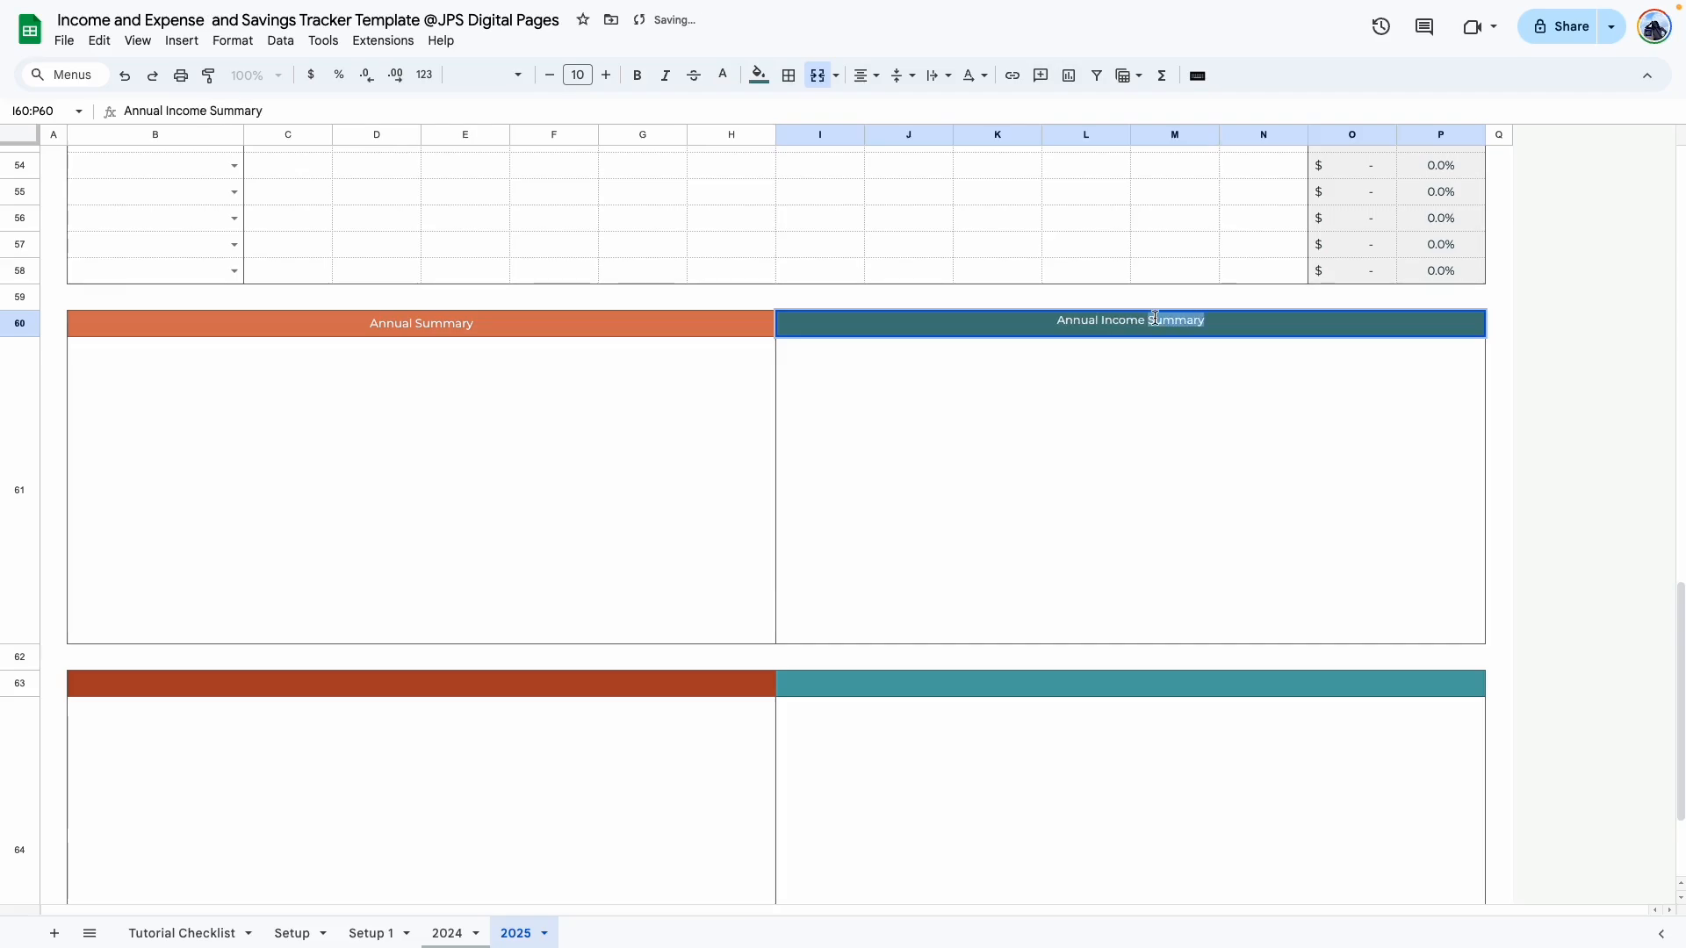
click(474, 682)
key(ctrl+v)
double_click(422, 679)
text(Expense)
double_click(1023, 681)
key(ctrl+v)
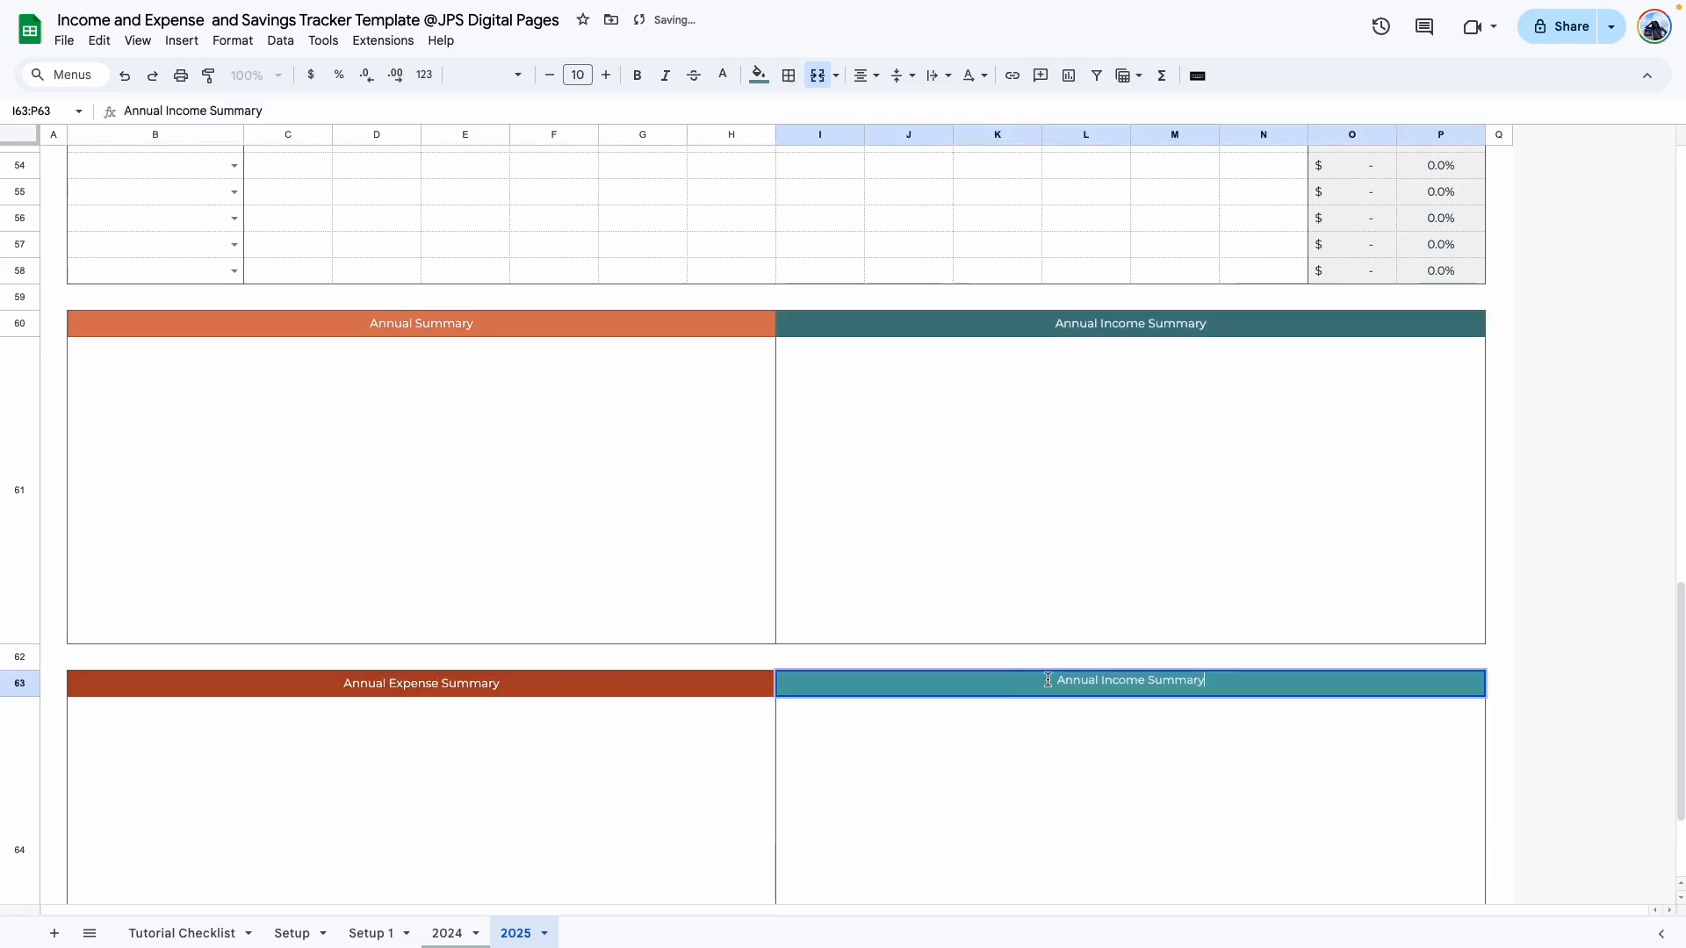
double_click(1107, 677)
text(Savings)
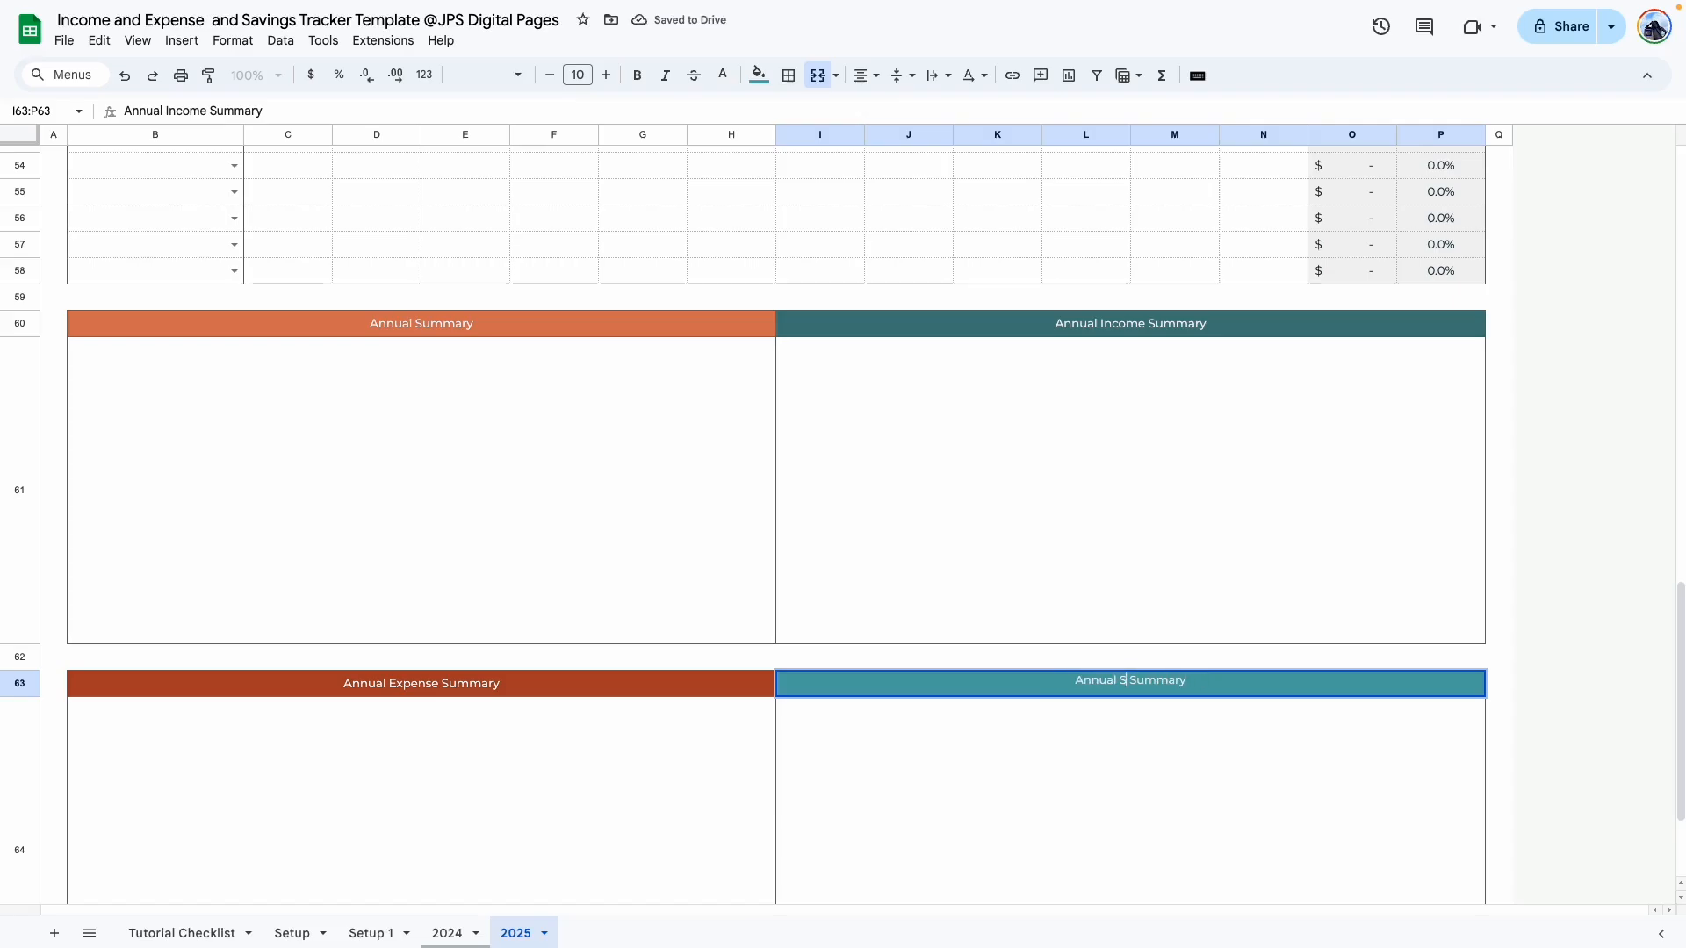
key(Return)
Step: Review the 2025 sheet from the empty chart blocks up to the Annual Summary table and dashboard
click(1251, 623)
scroll(392, 448, up, 1)
scroll(433, 486, down, 2)
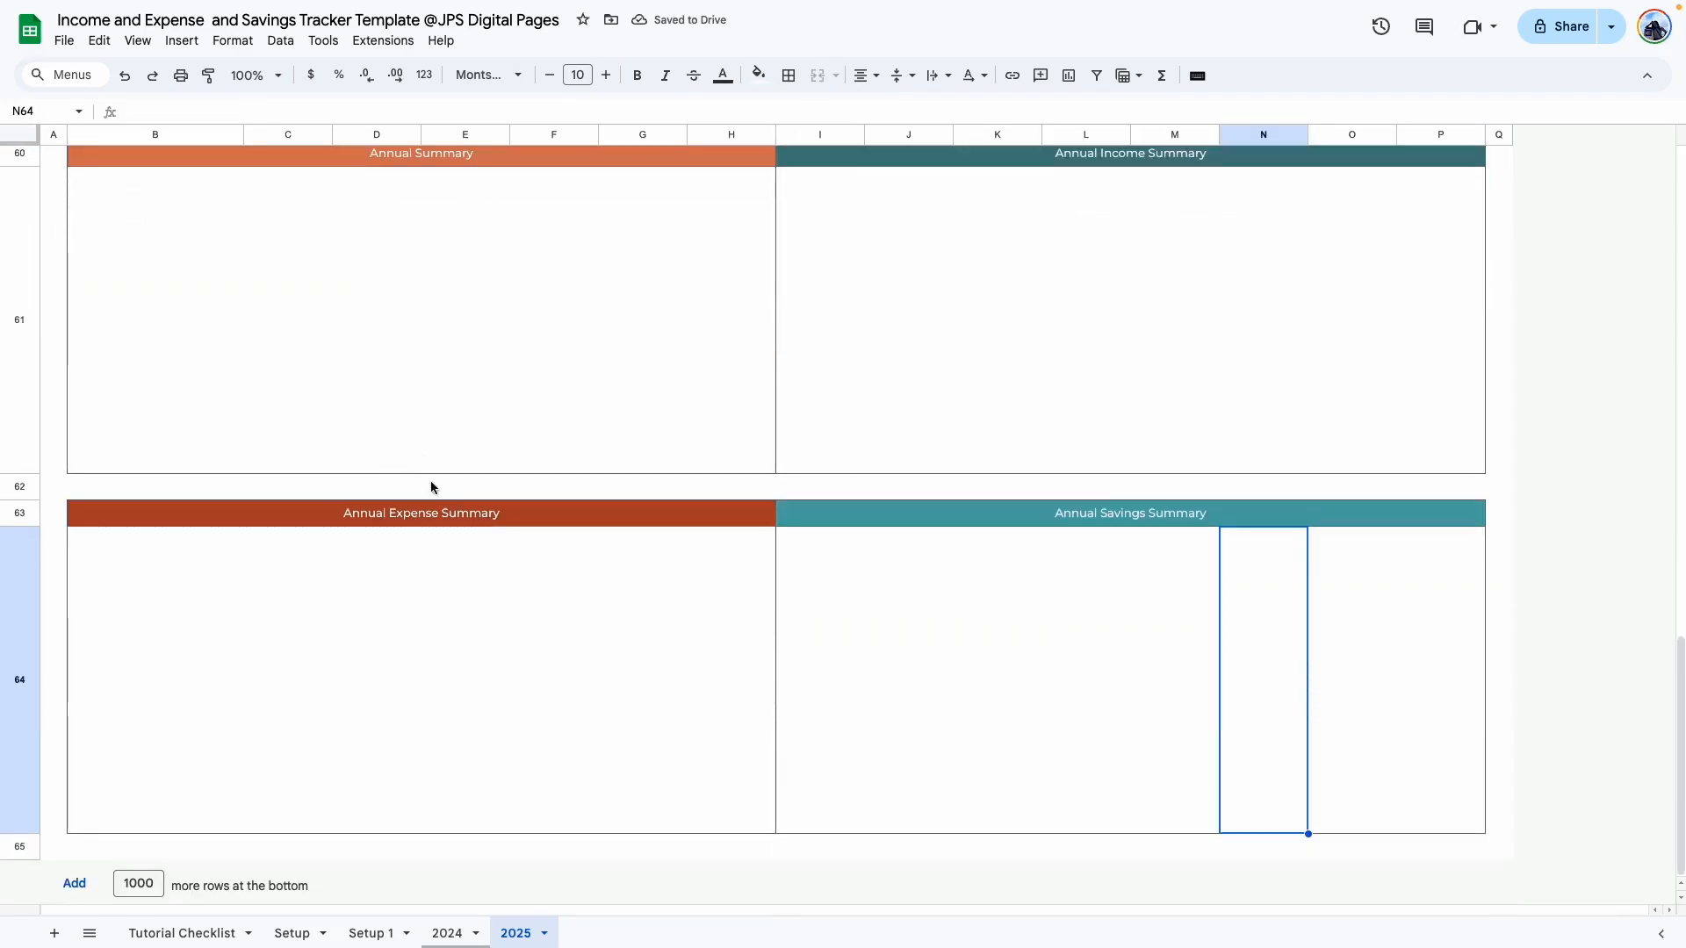
click(1498, 672)
scroll(662, 356, up, 1)
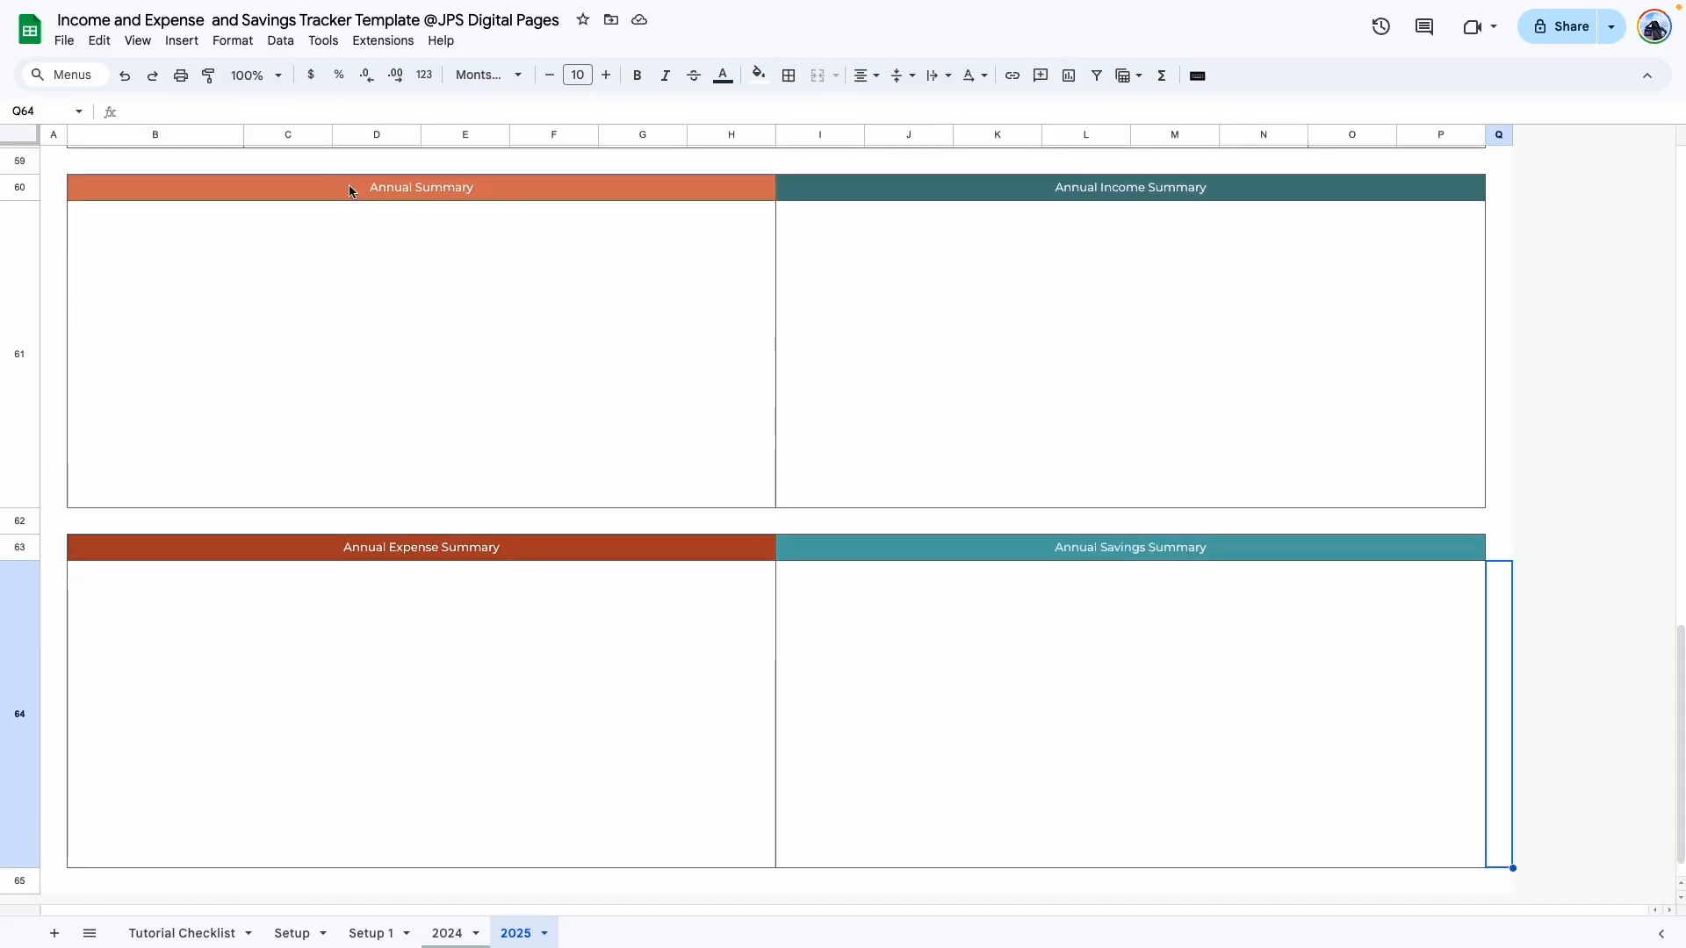
scroll(603, 426, up, 15)
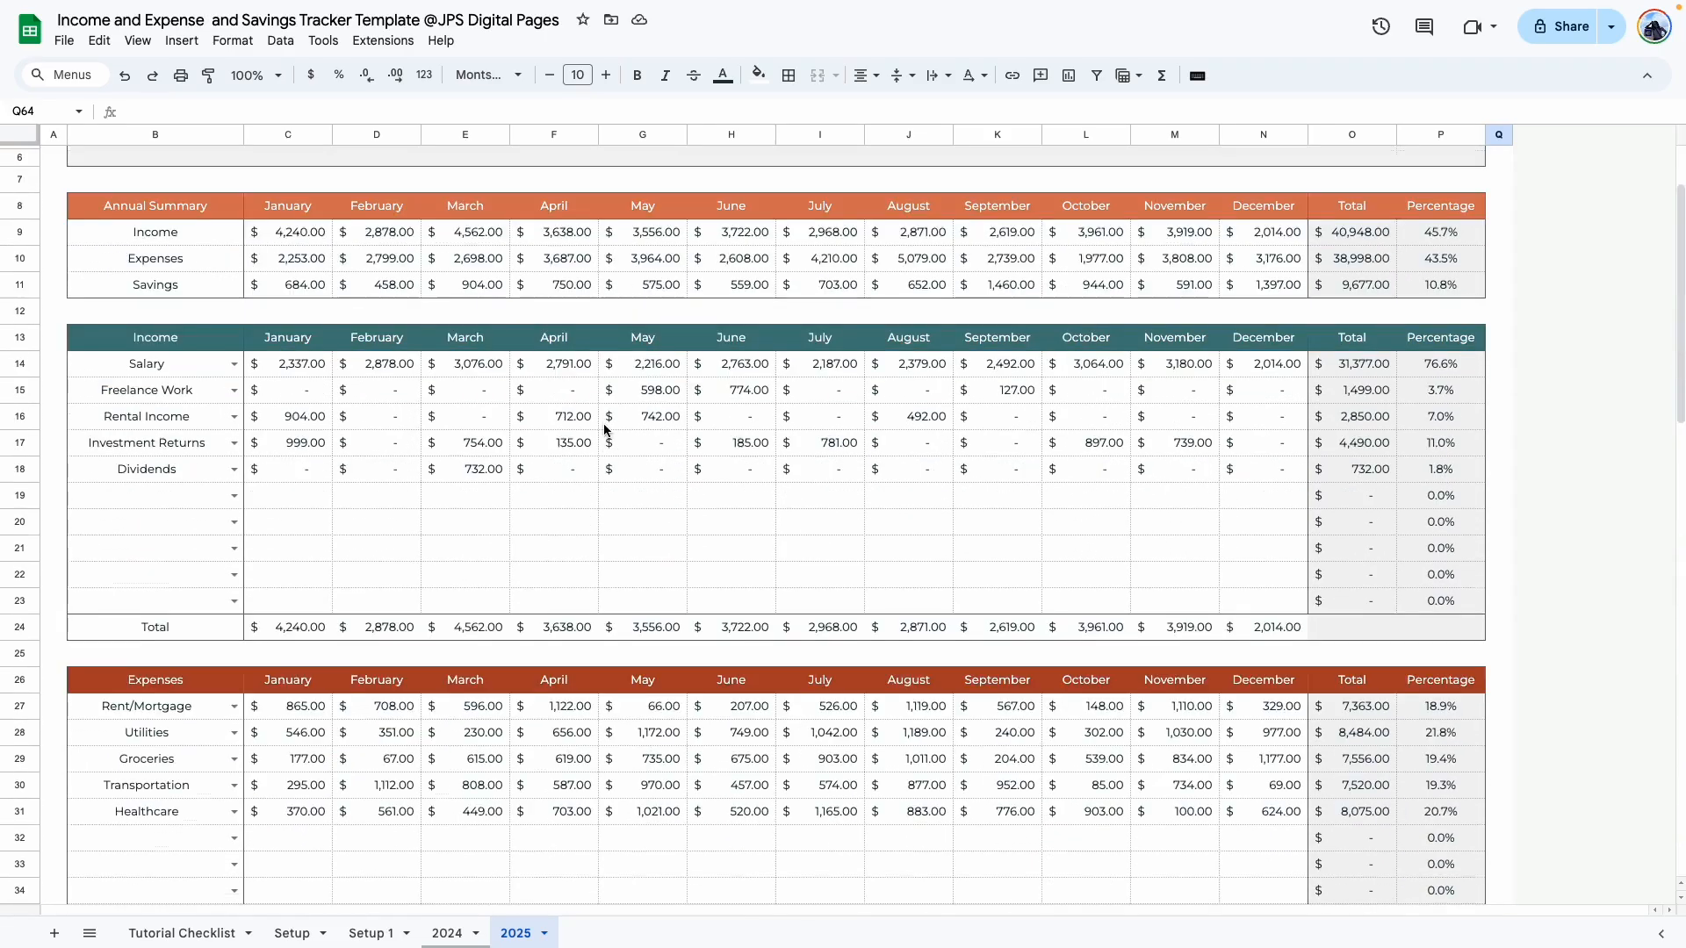
scroll(604, 429, up, 2)
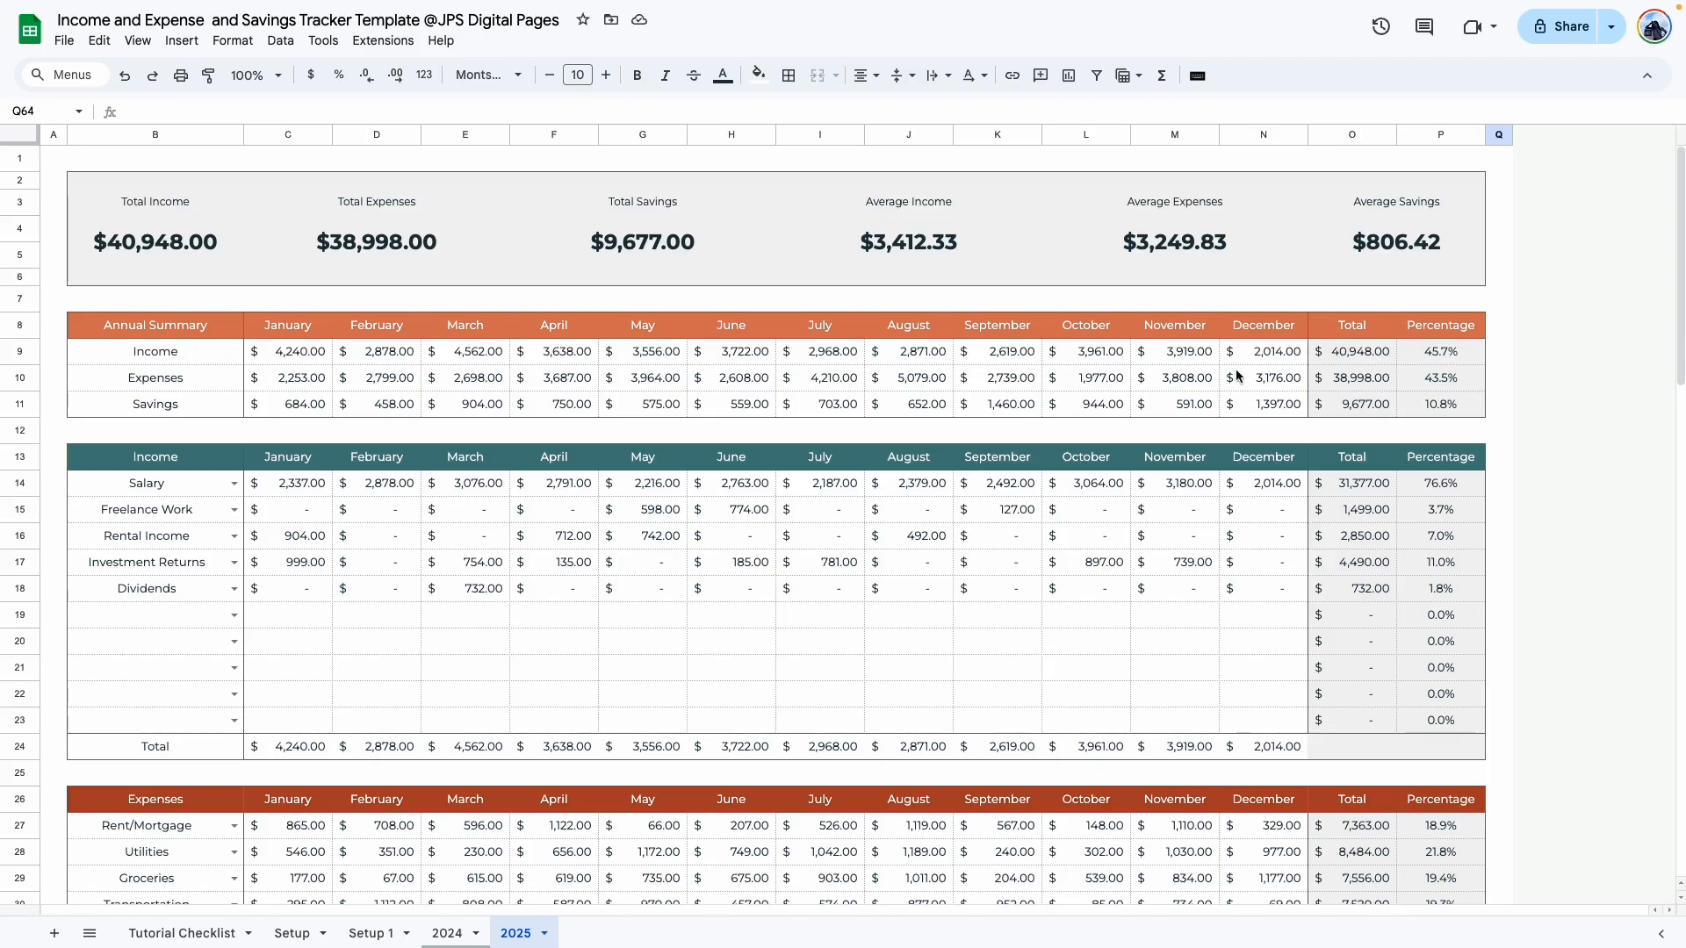
Step: Insert a chart of the Annual Summary table's monthly data in B8:N11 and widen it to roughly twice its default width
drag(173, 329, 1265, 404)
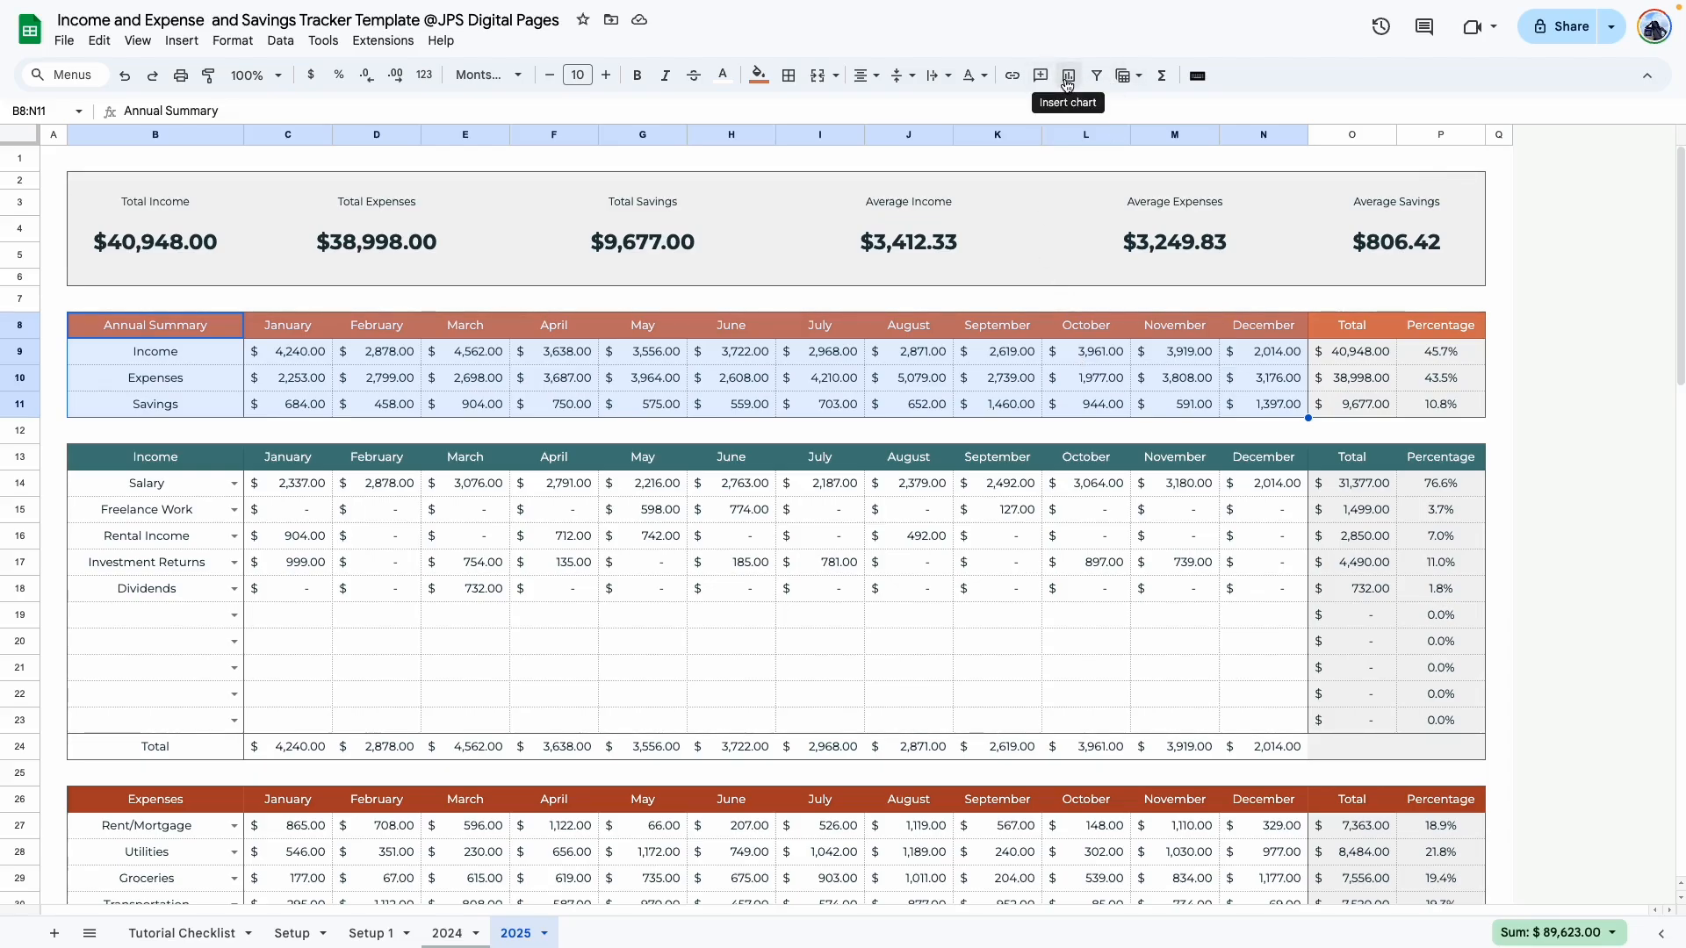
click(182, 40)
click(219, 240)
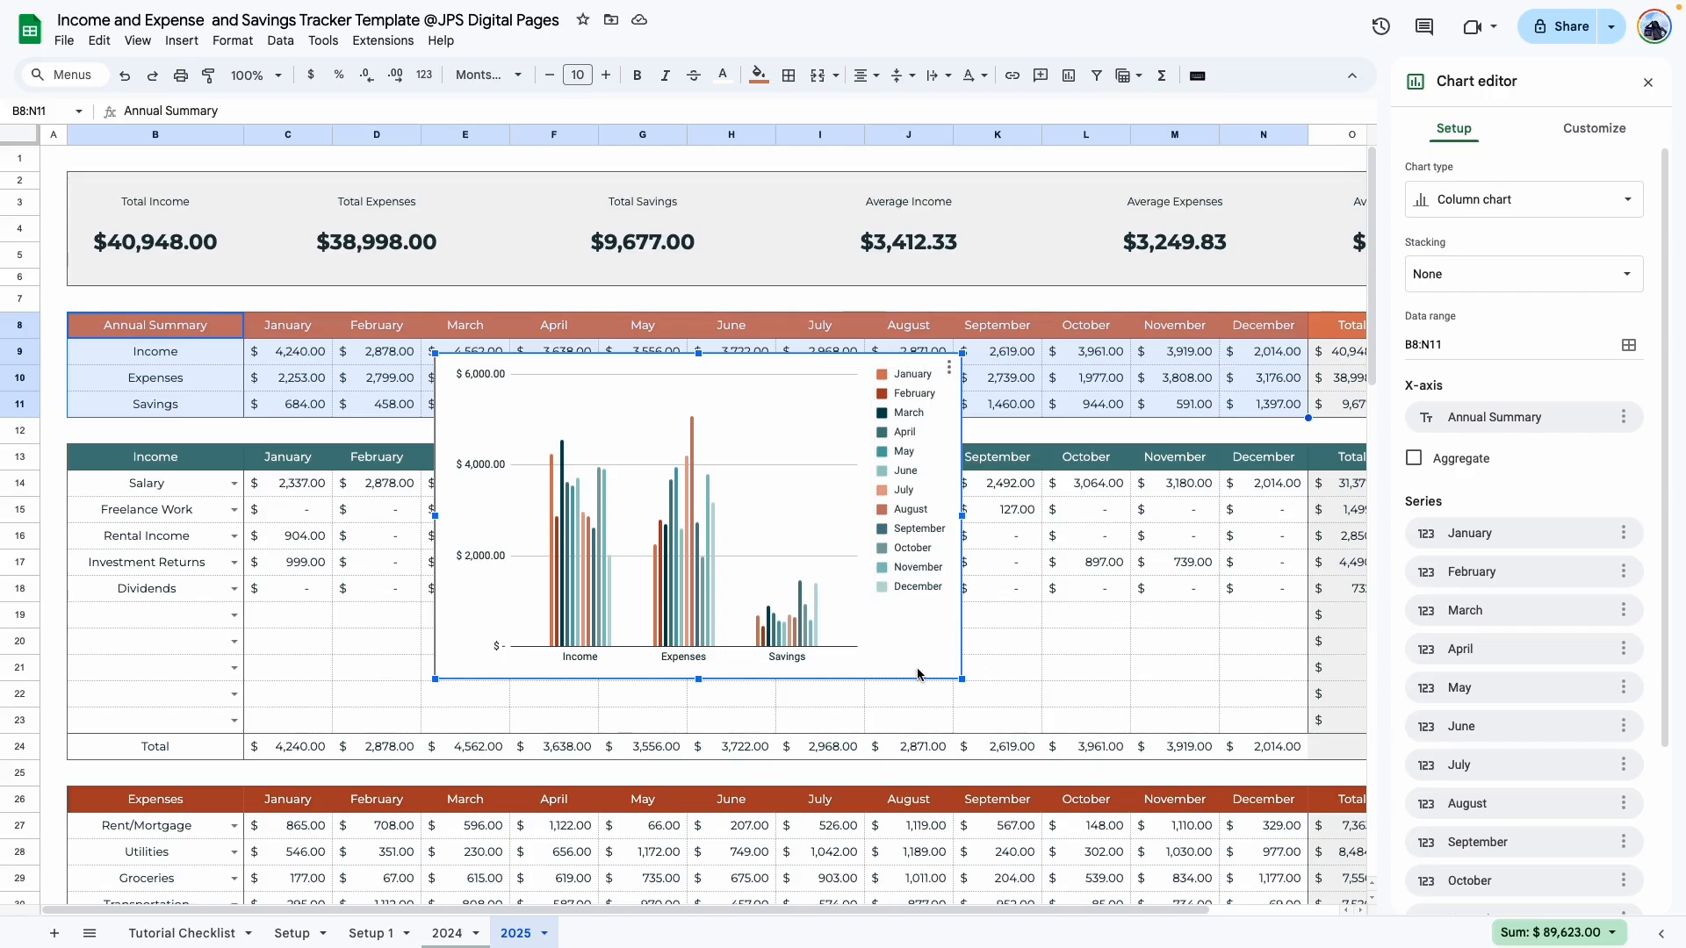
drag(918, 674, 688, 636)
drag(732, 479, 1310, 478)
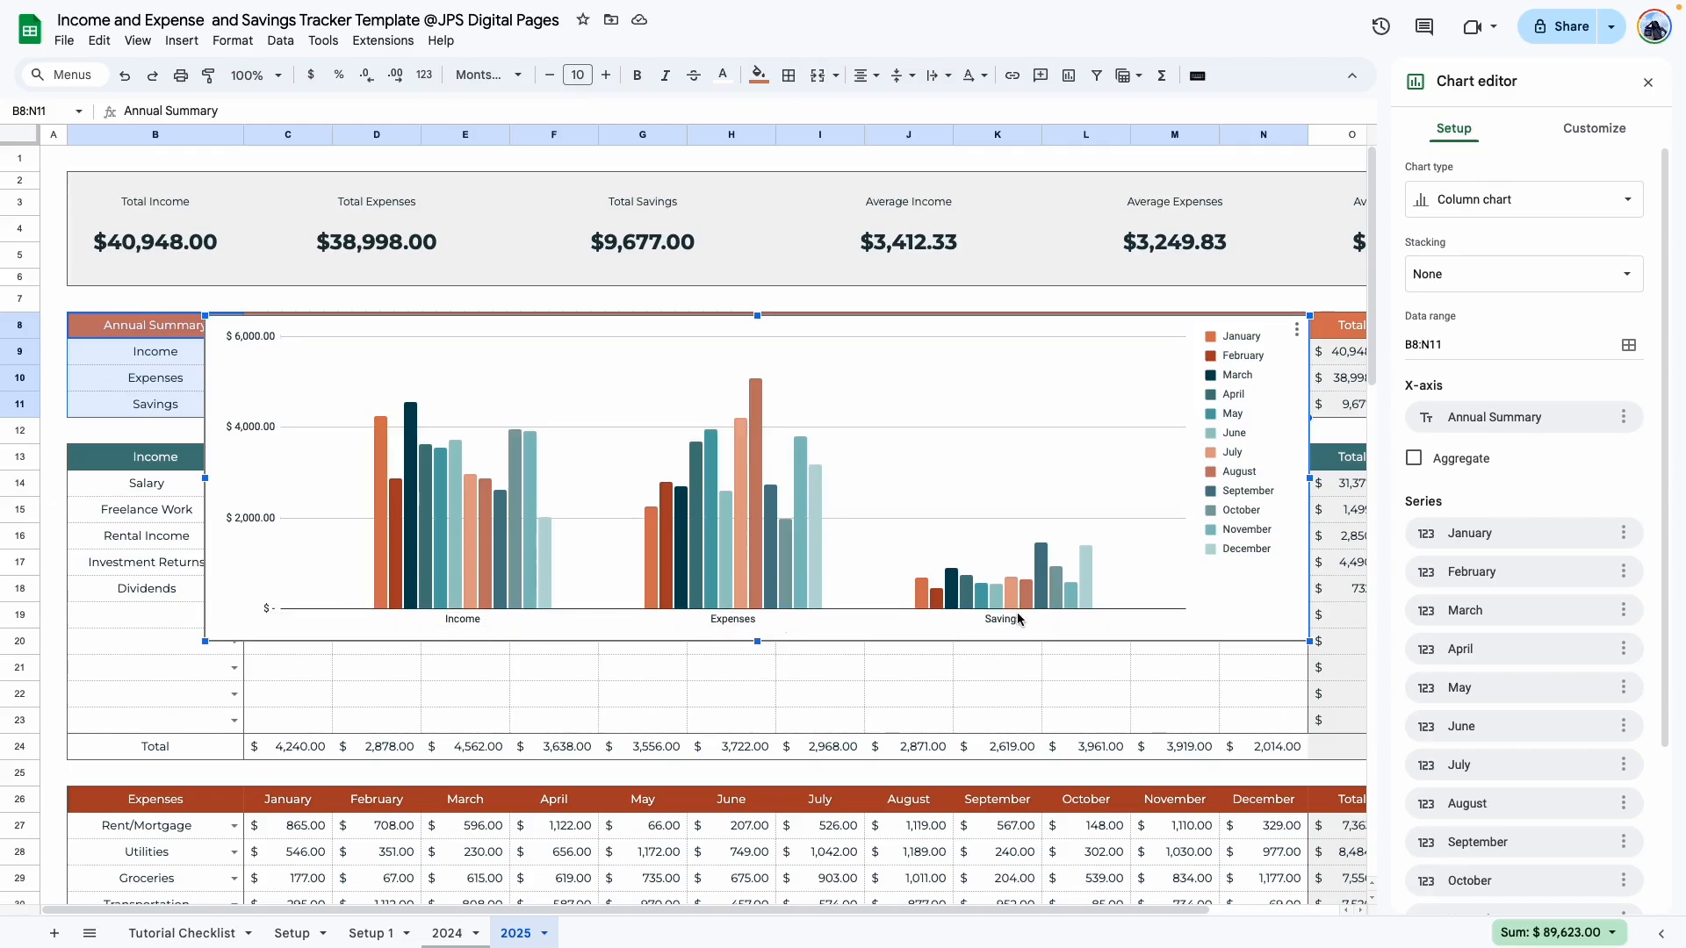
Step: Switch the chart's rows and columns so the months form the horizontal axis, and change the chart type to a line chart
scroll(1480, 324, down, 3)
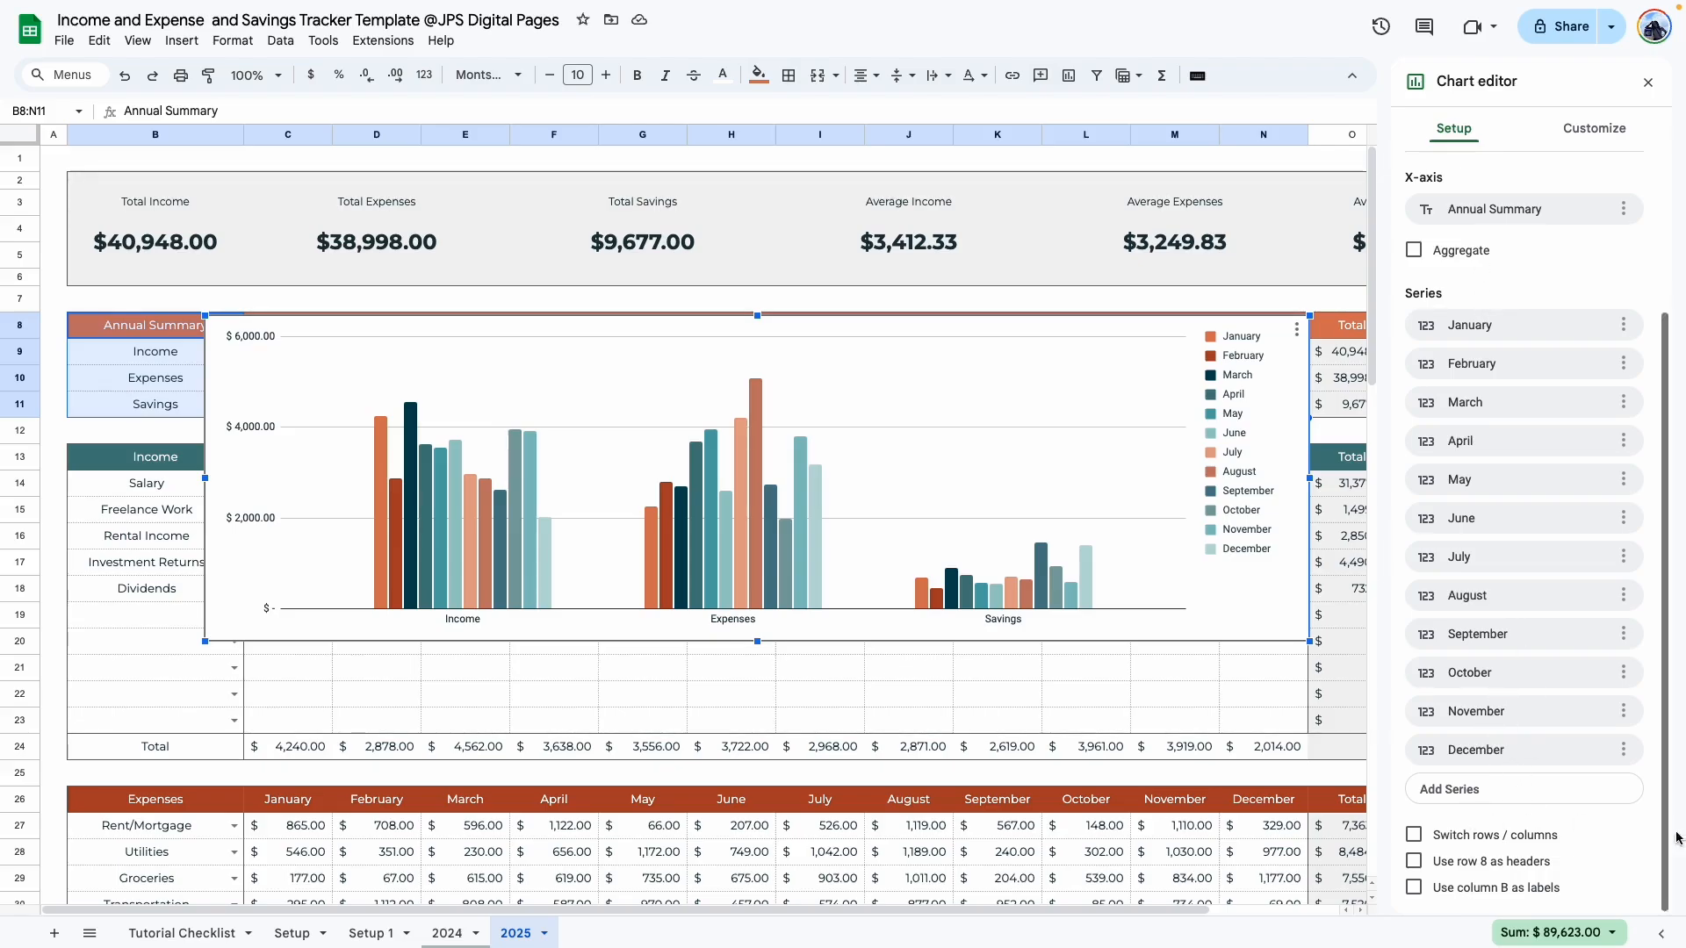
click(1414, 837)
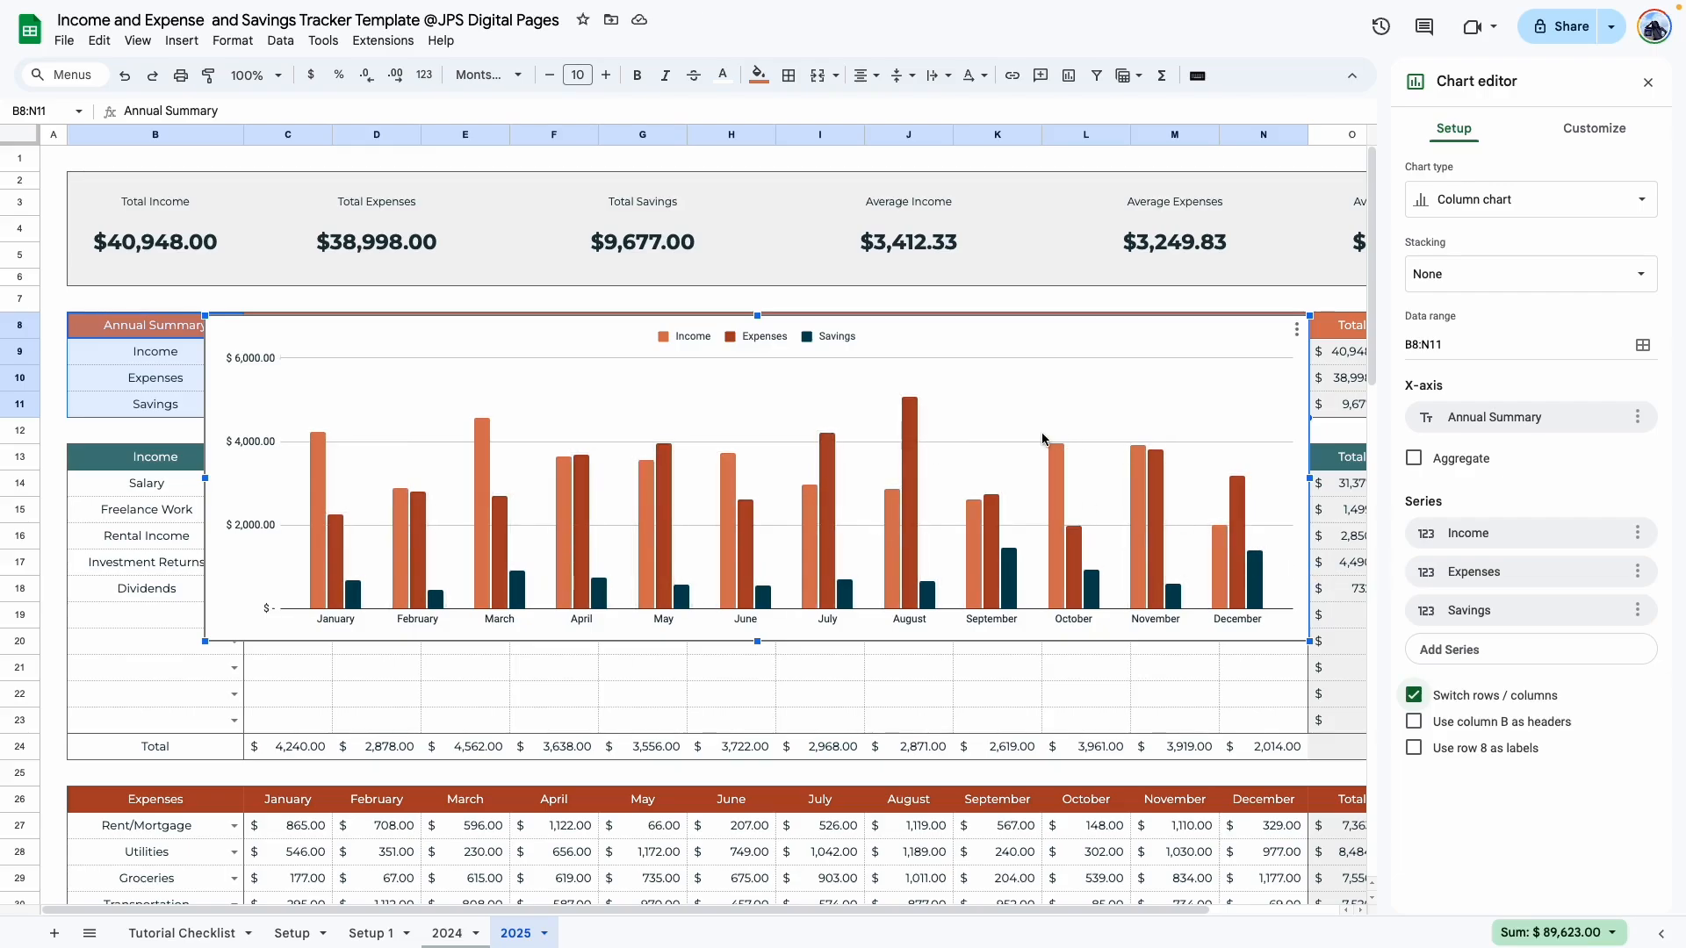
drag(1013, 445, 938, 446)
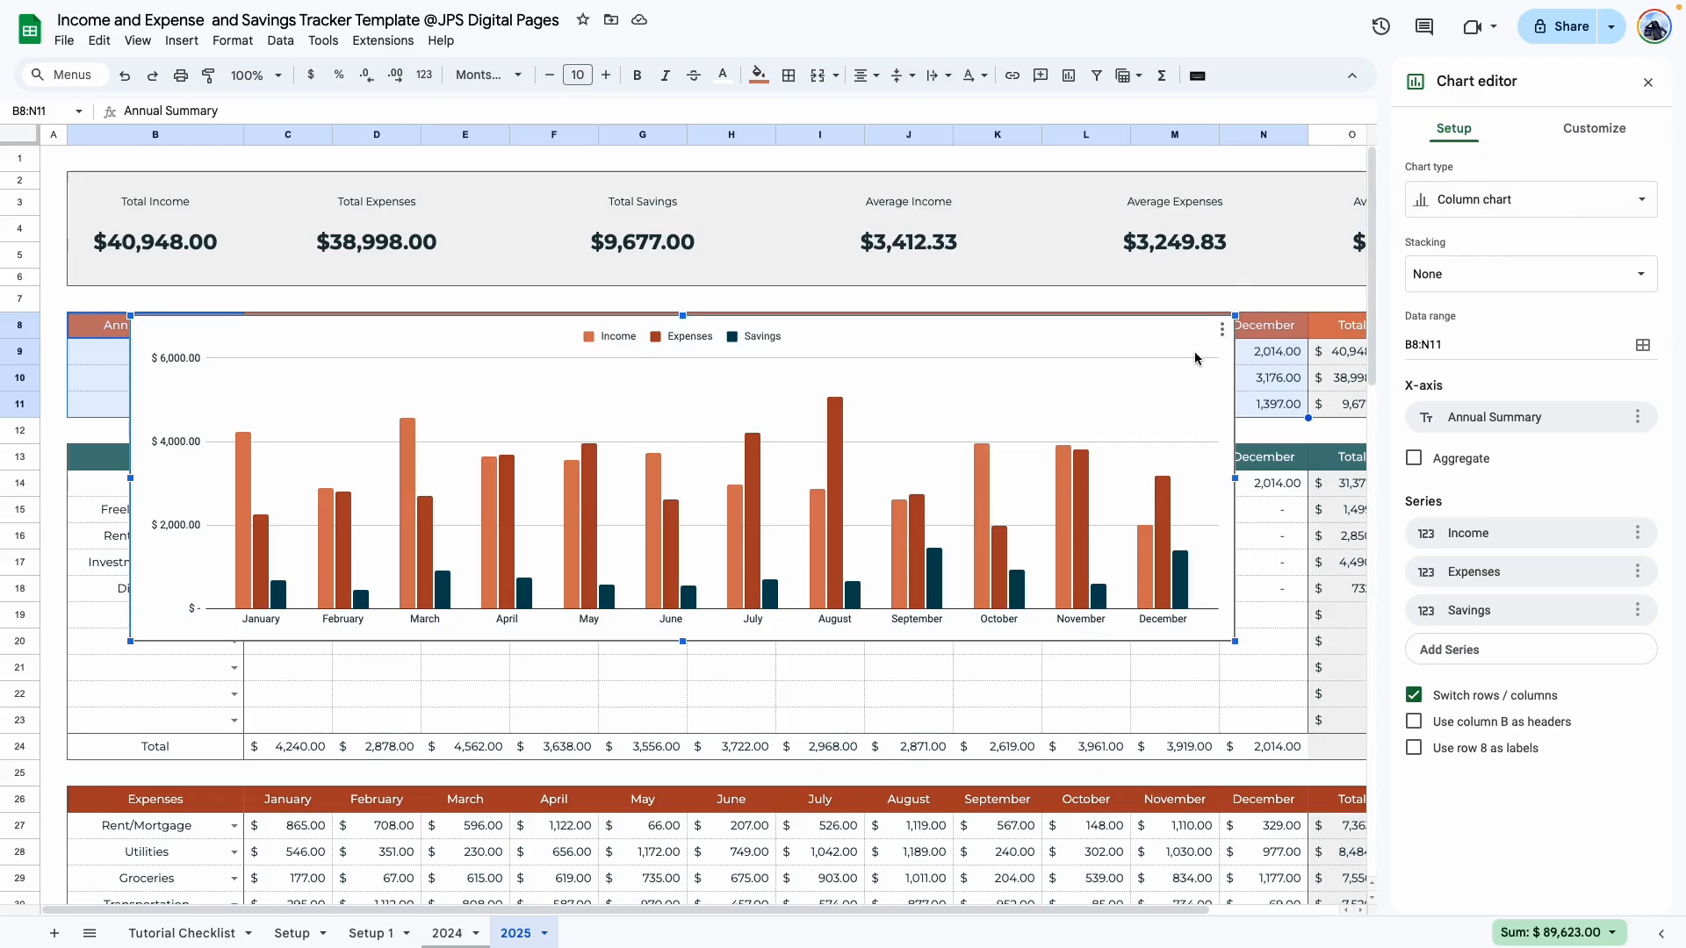
click(1449, 210)
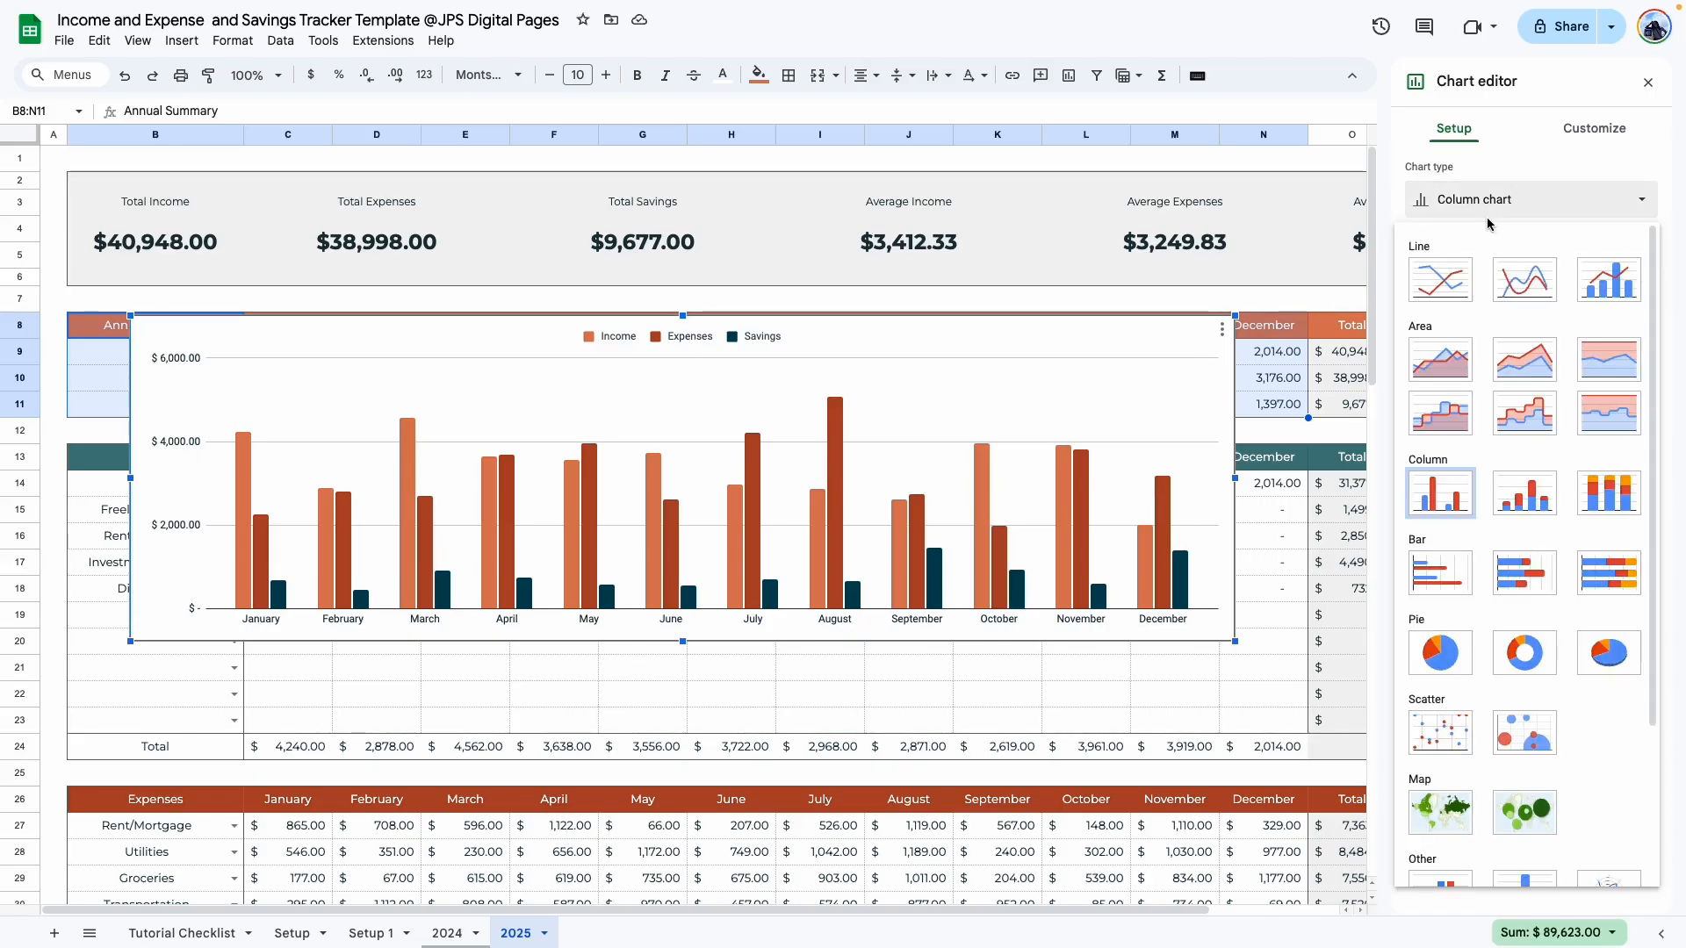
click(1443, 276)
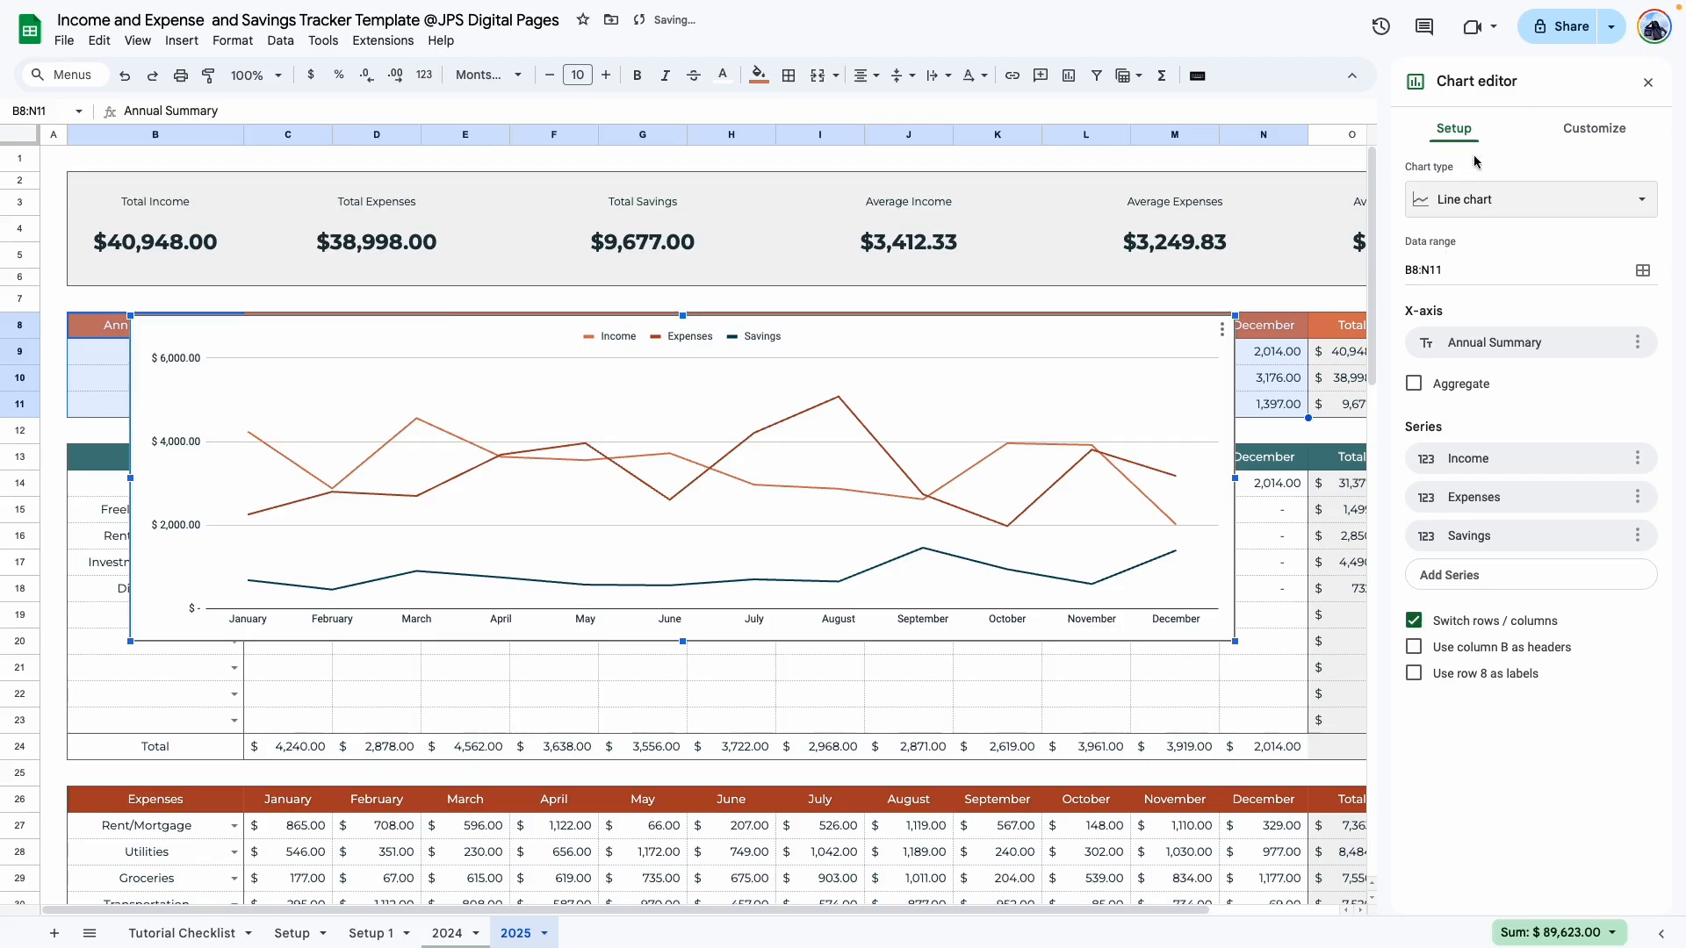
Step: Set both the background color and the border color of the line chart to None
click(1591, 141)
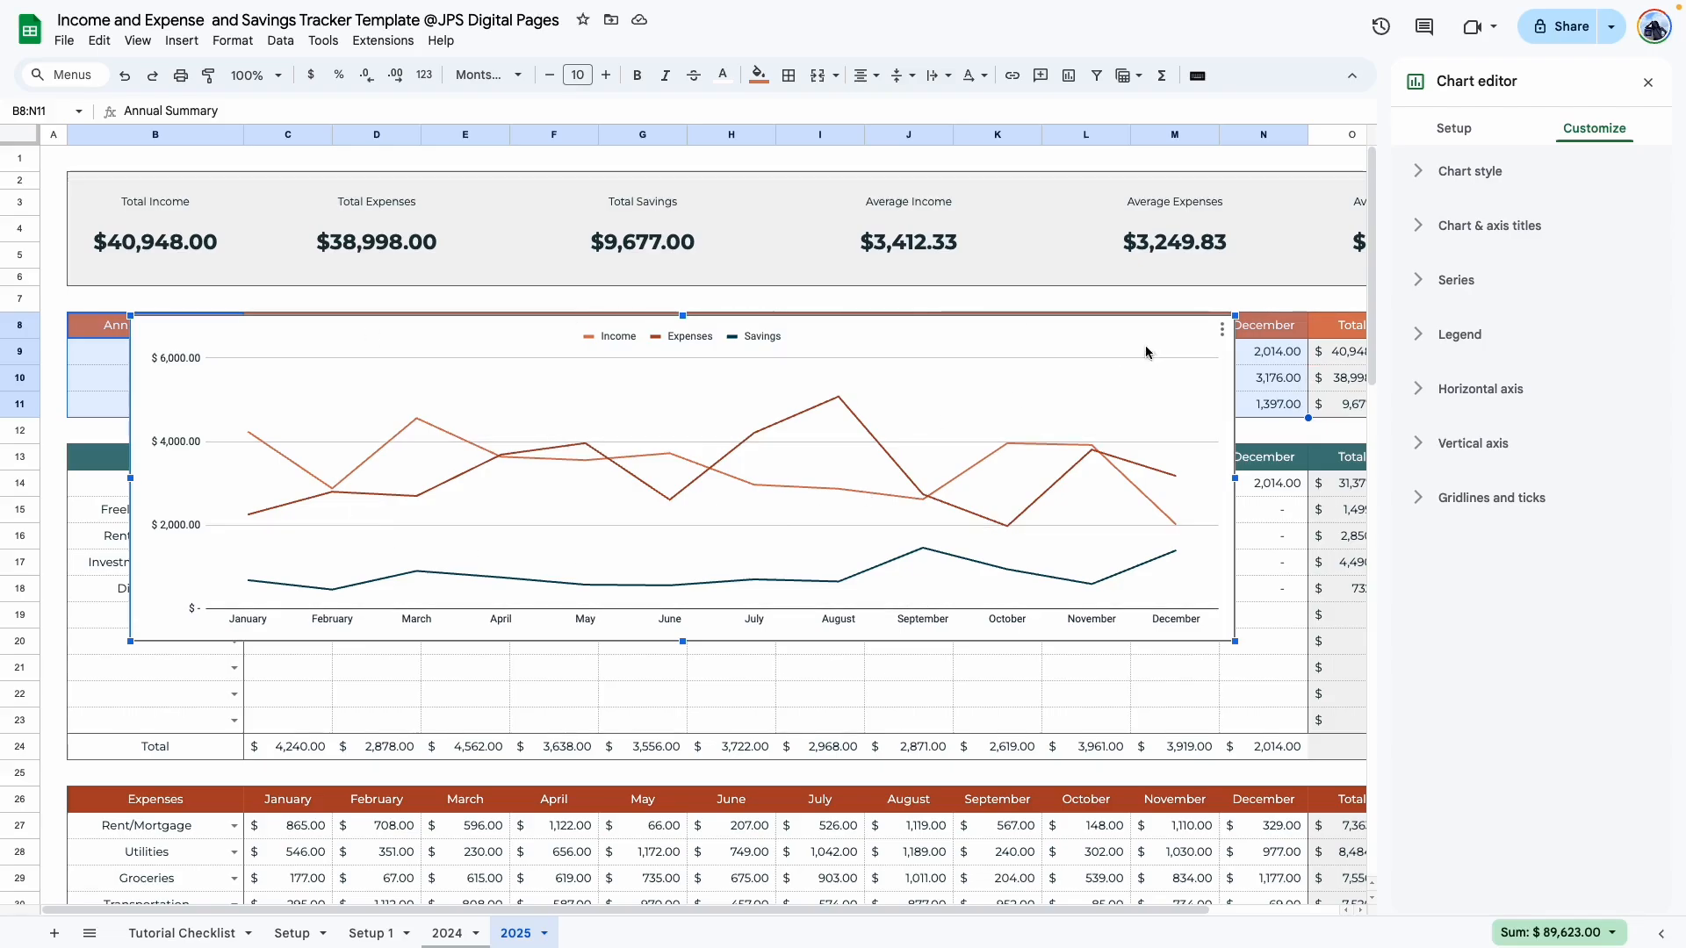
click(1448, 180)
click(1455, 248)
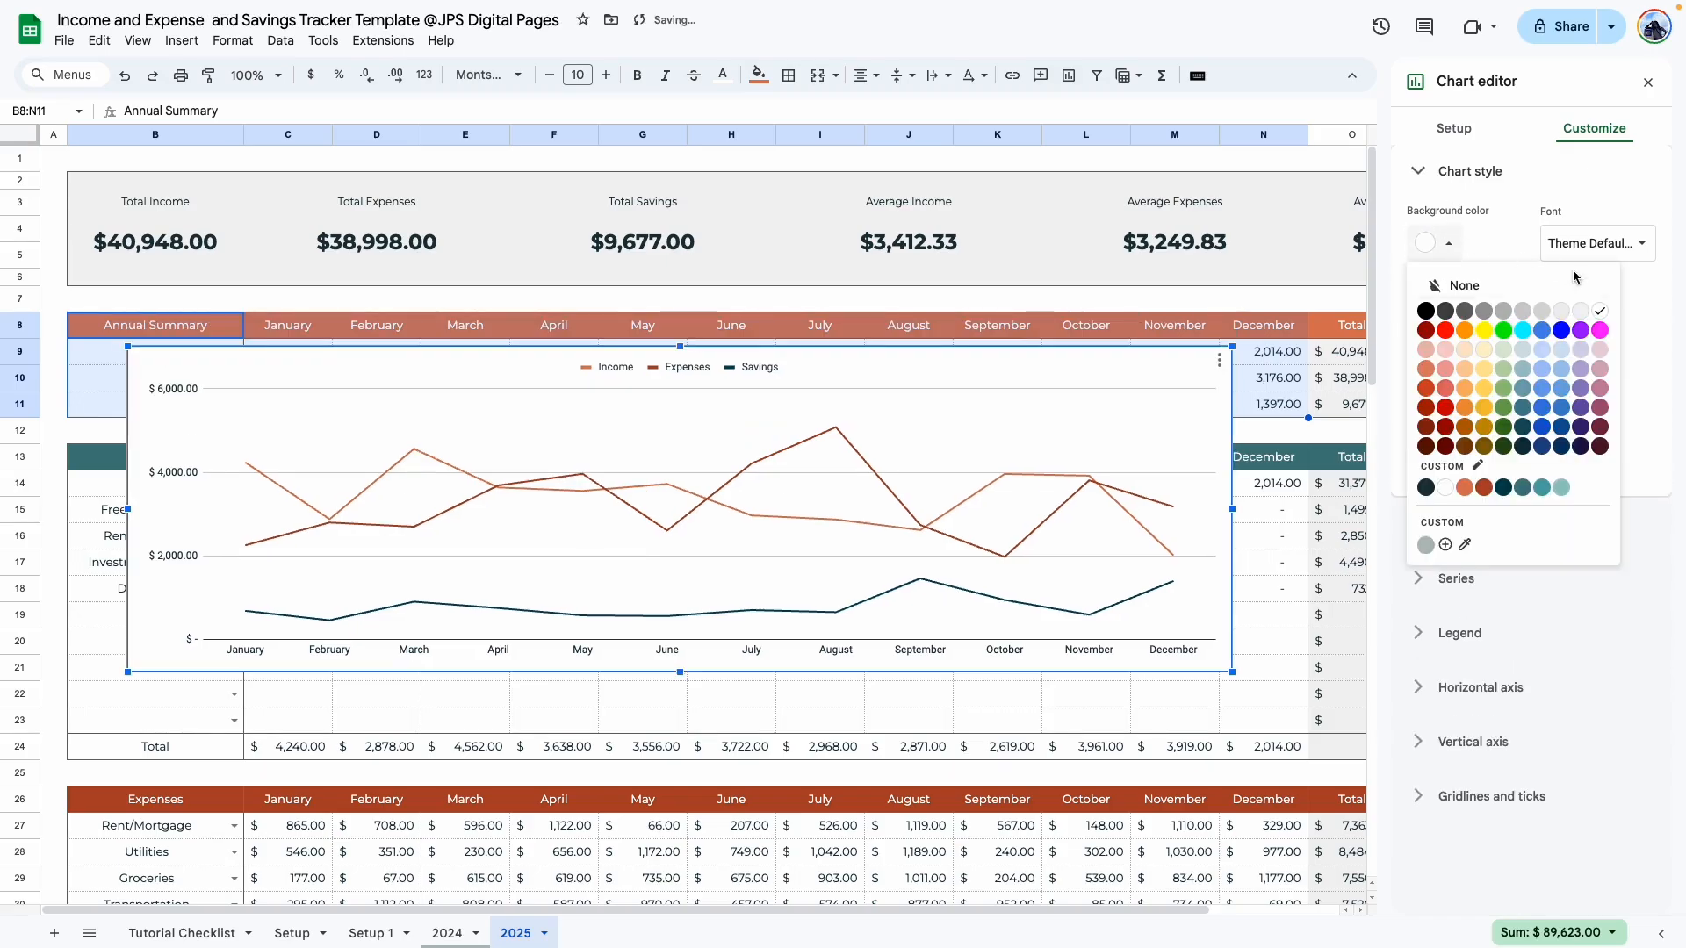
click(1509, 285)
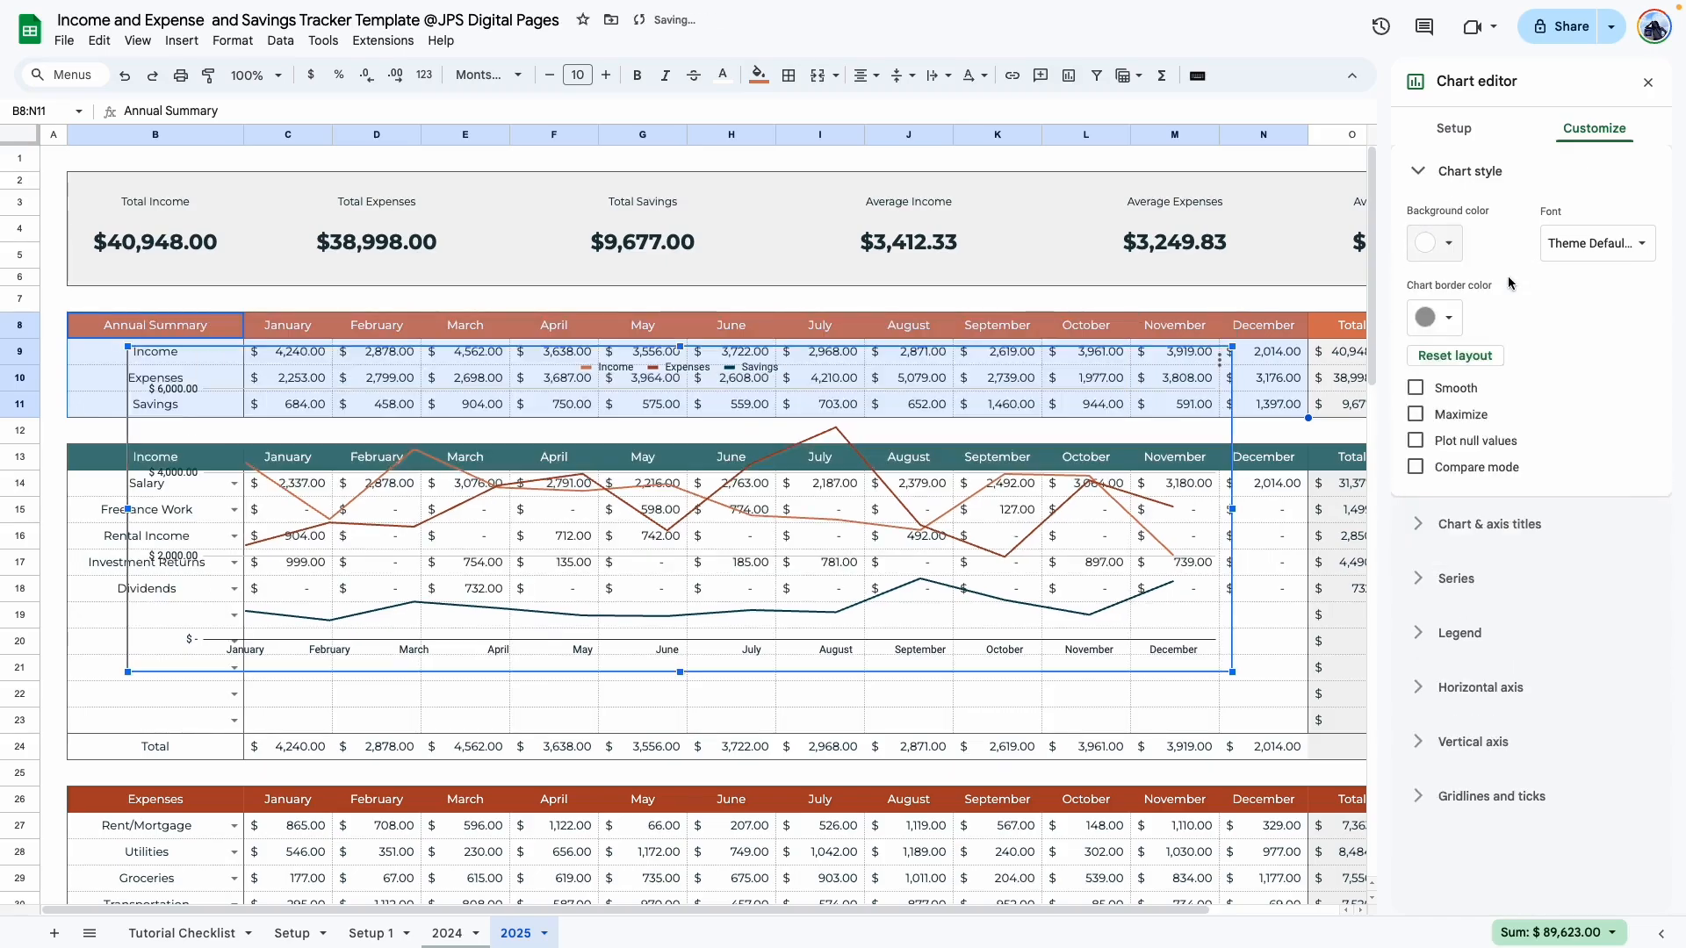
click(1458, 322)
click(1511, 360)
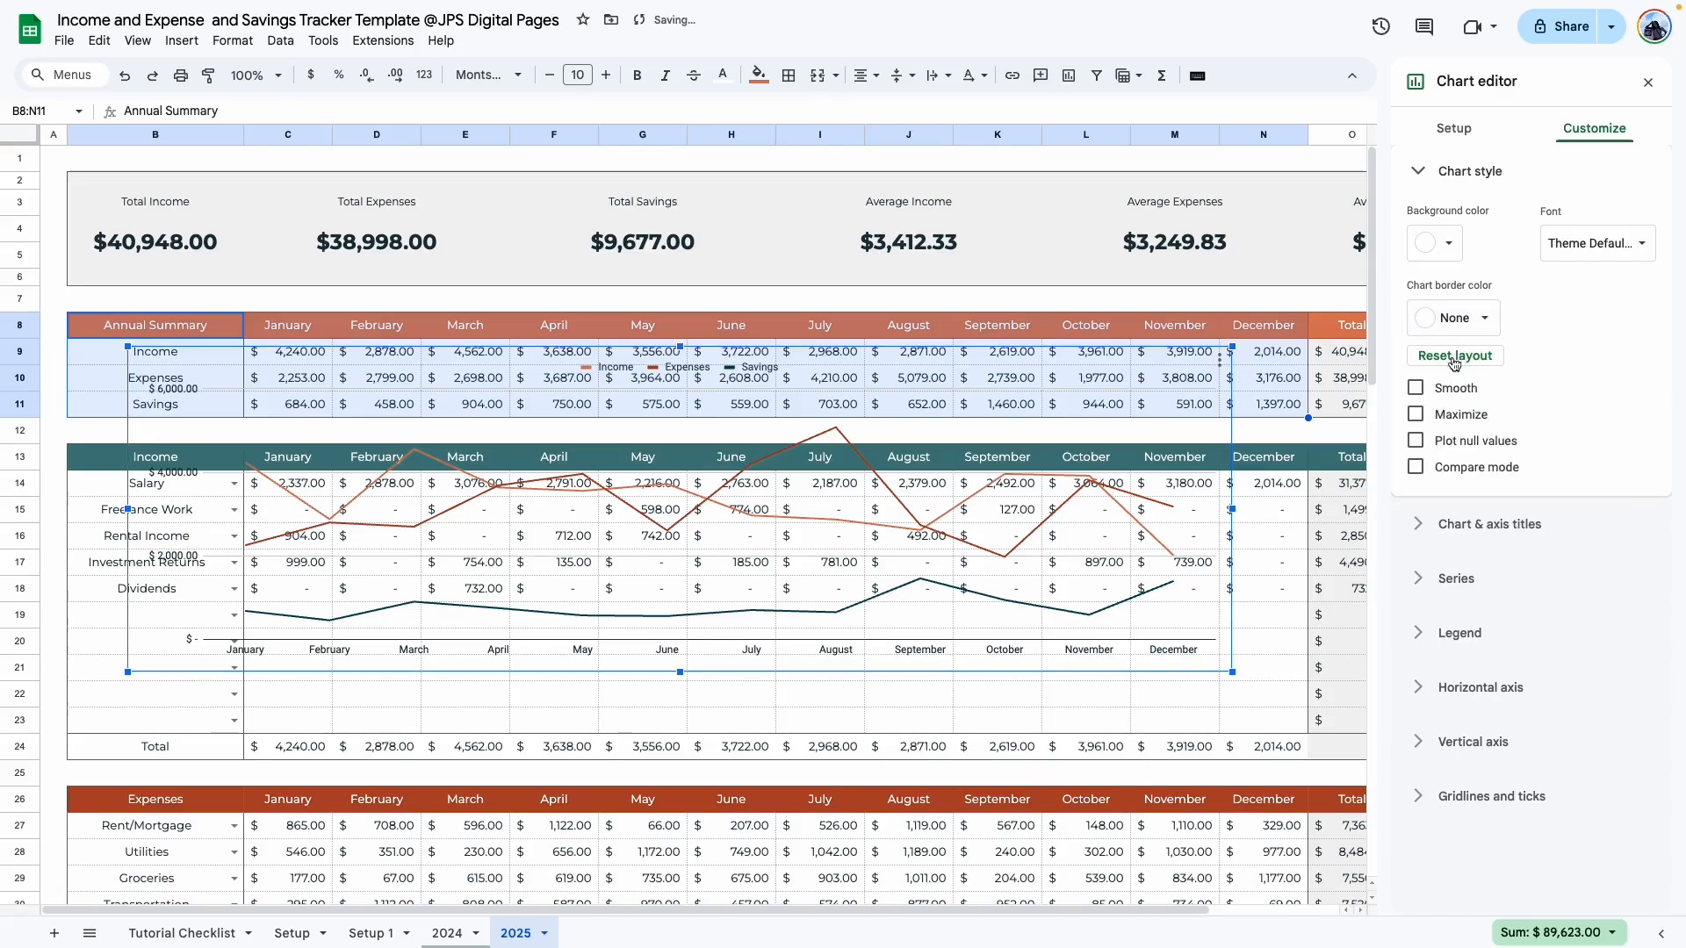
Step: Move the line chart into the block under the Annual Summary header in row 60 and resize it to fit there
drag(1025, 487, 1009, 636)
scroll(1039, 492, down, 1)
drag(864, 474, 881, 707)
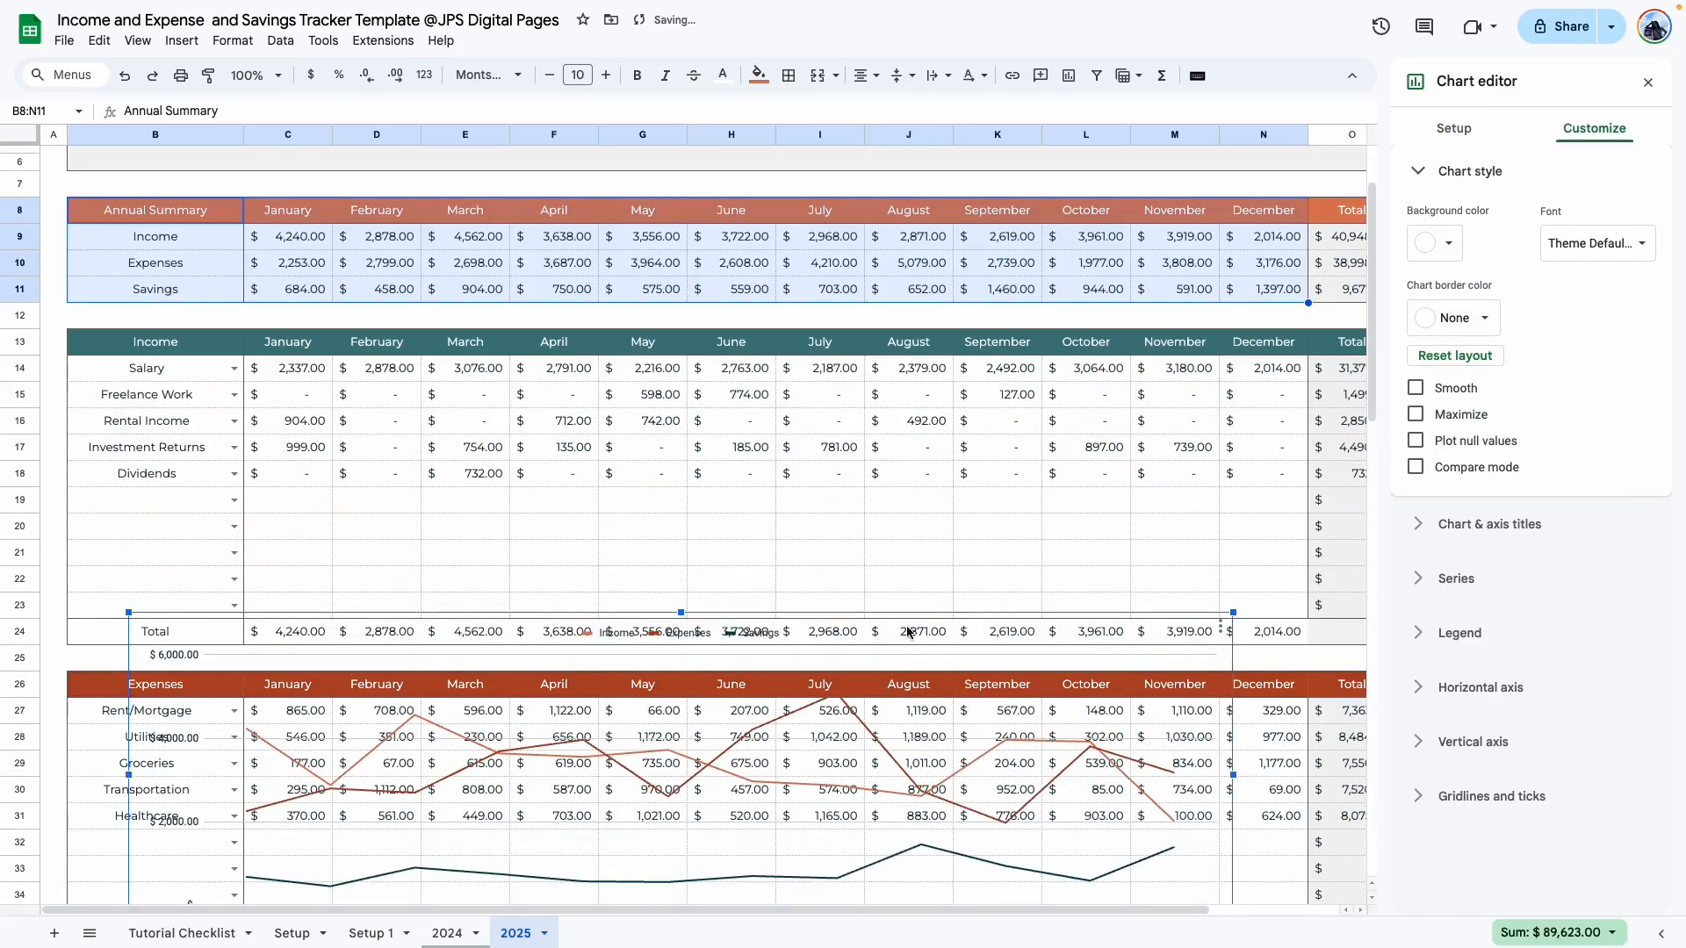
scroll(922, 571, down, 5)
drag(855, 334, 884, 729)
scroll(862, 629, down, 3)
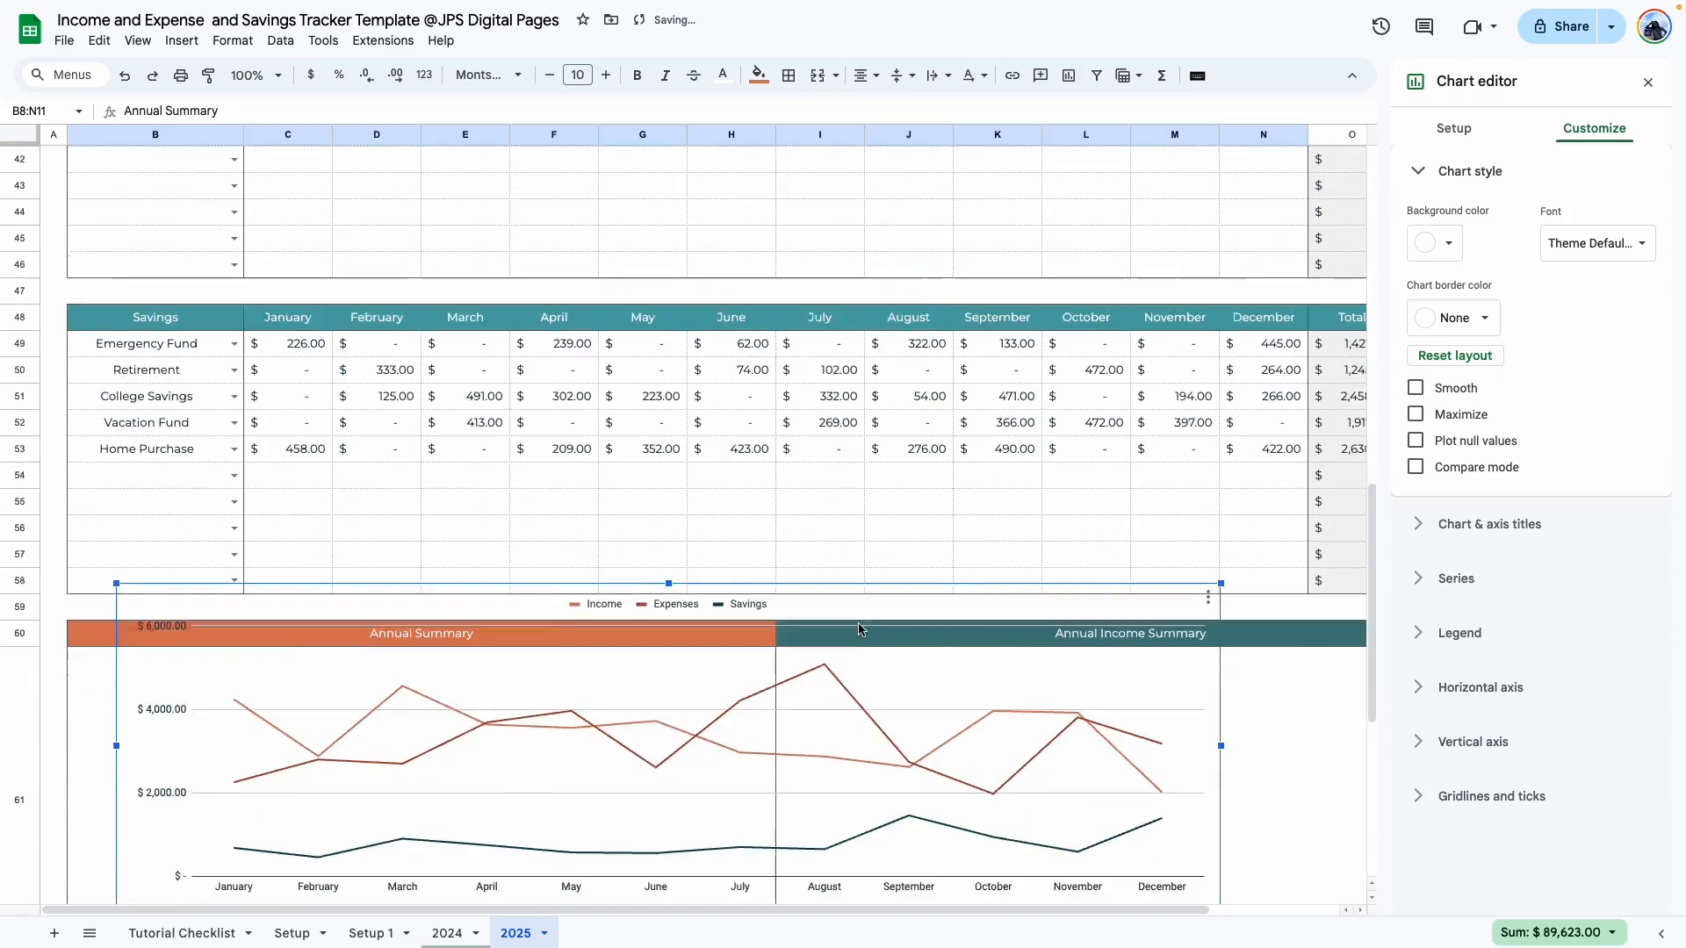
drag(768, 606, 722, 648)
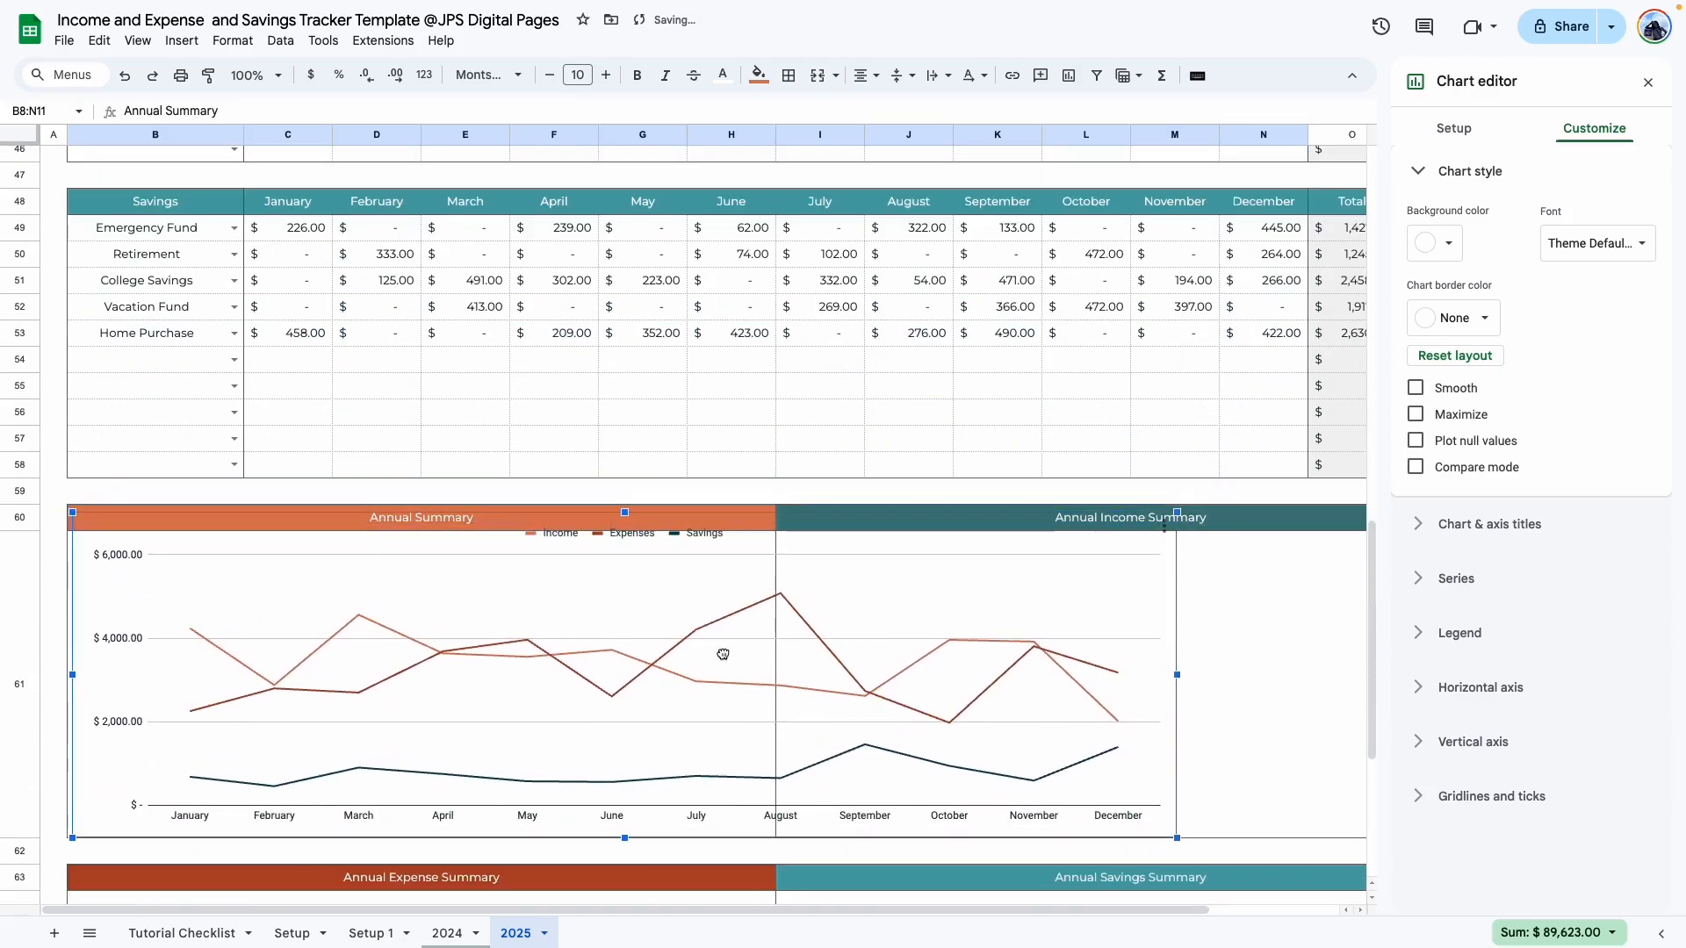
drag(1177, 670, 772, 669)
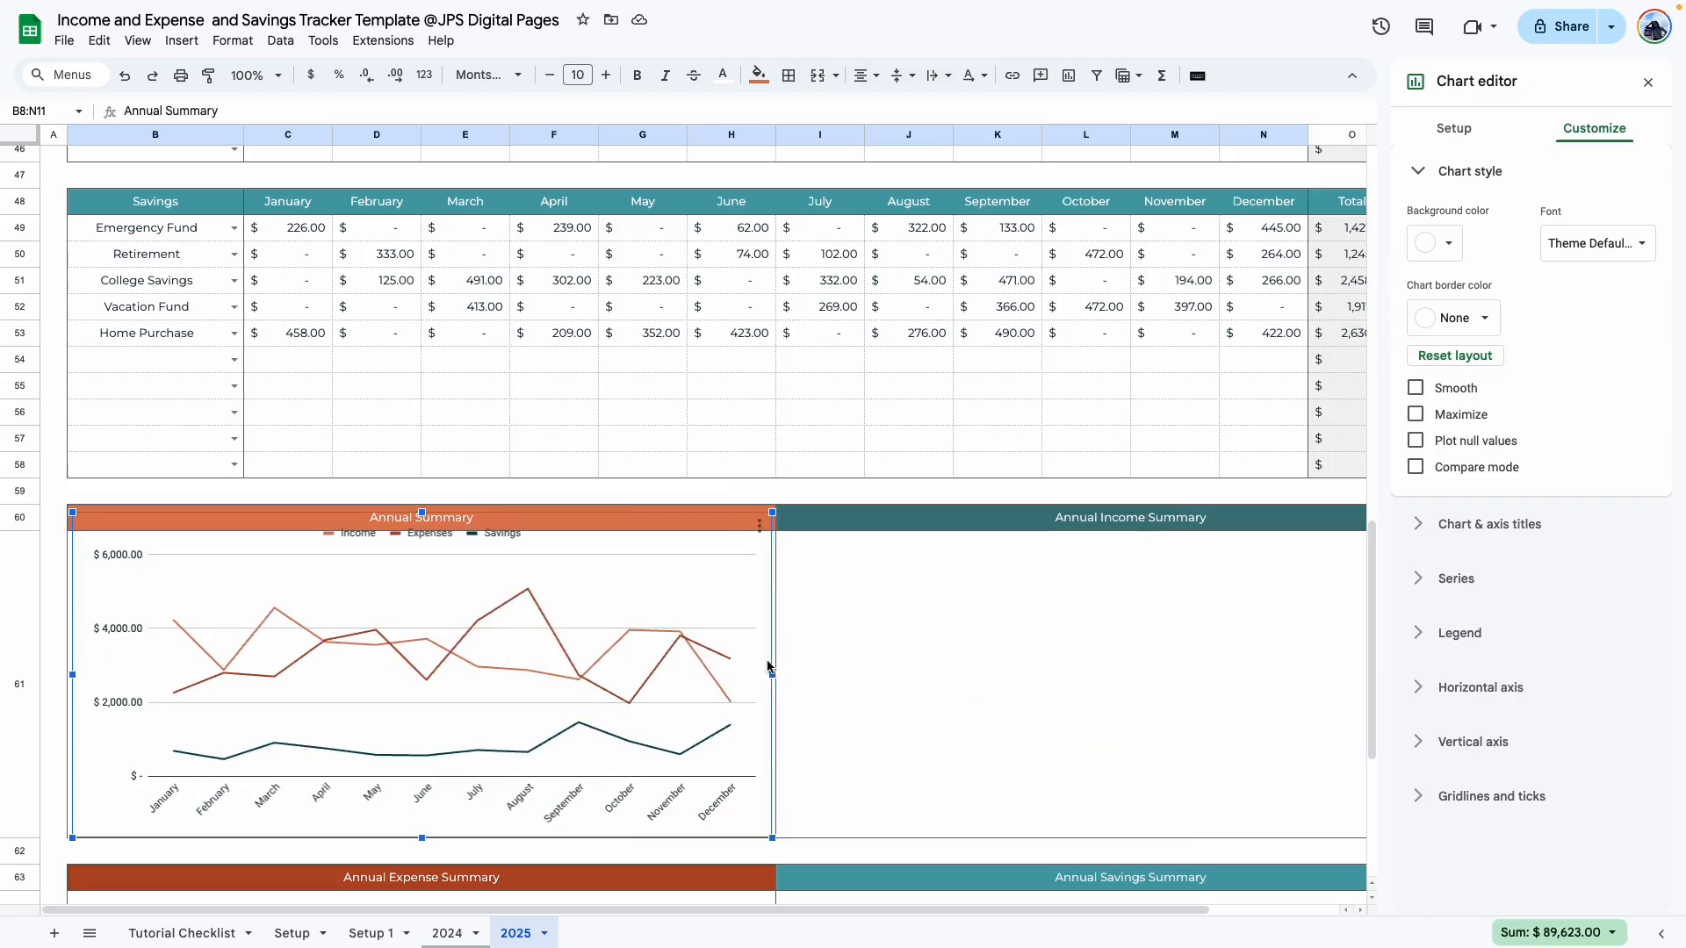
drag(422, 512, 421, 536)
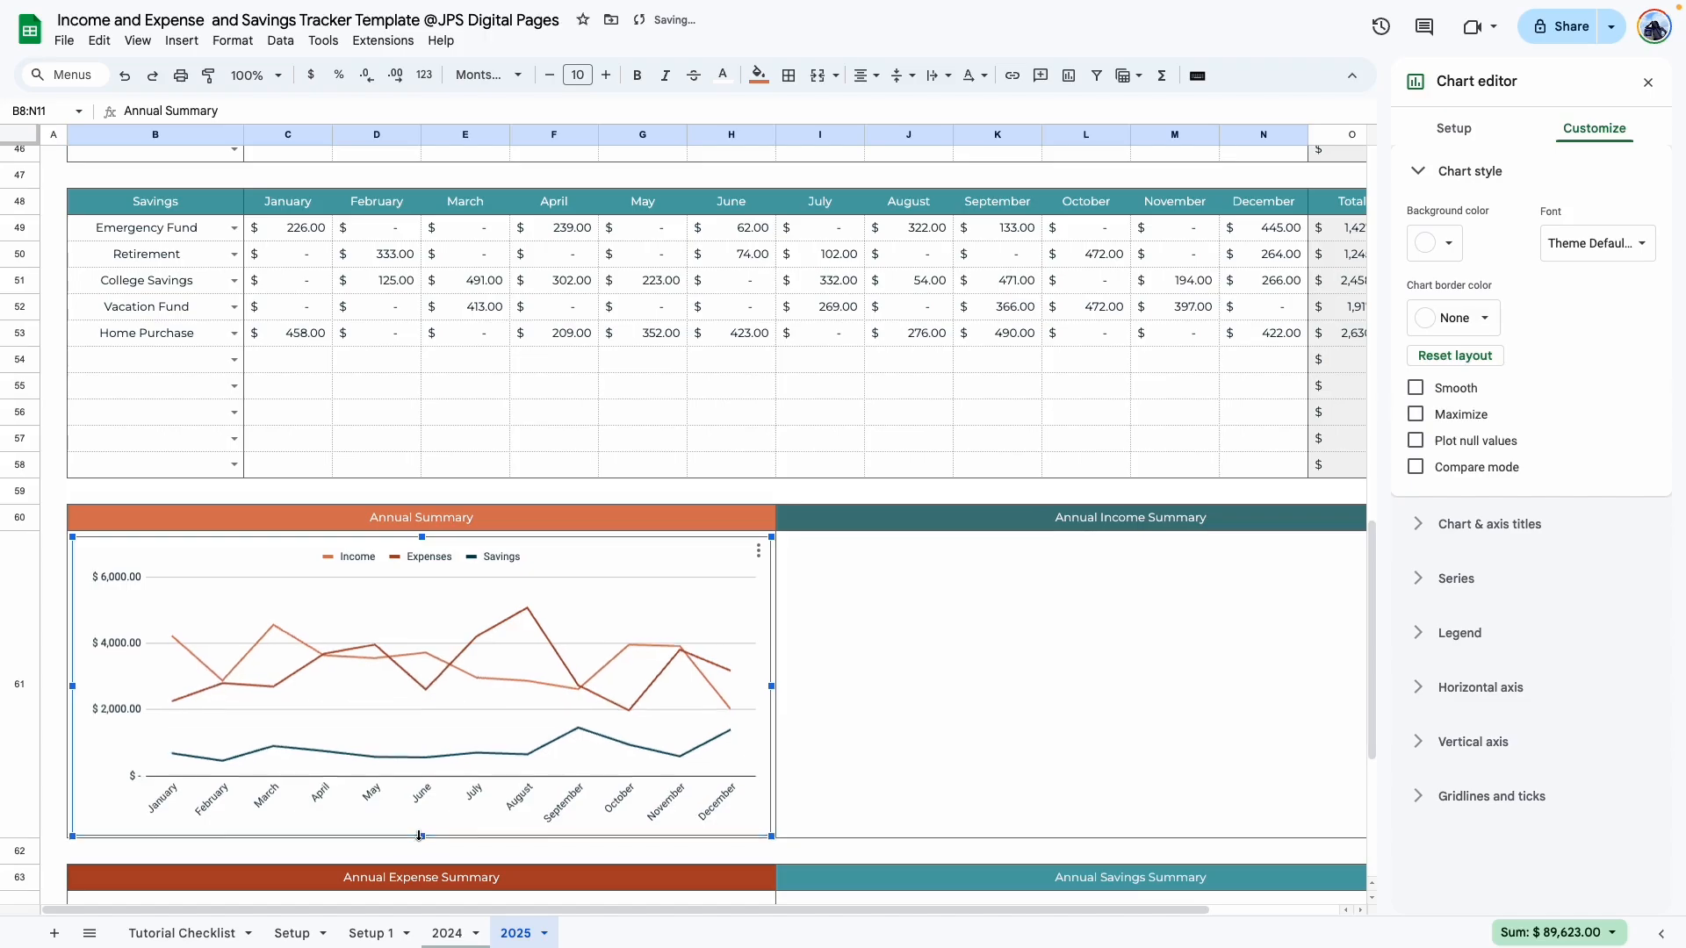
Step: Check the Overall Summary chart on the 2024 sheet, and open the series settings of the Annual Summary chart on the 2025 sheet
click(447, 933)
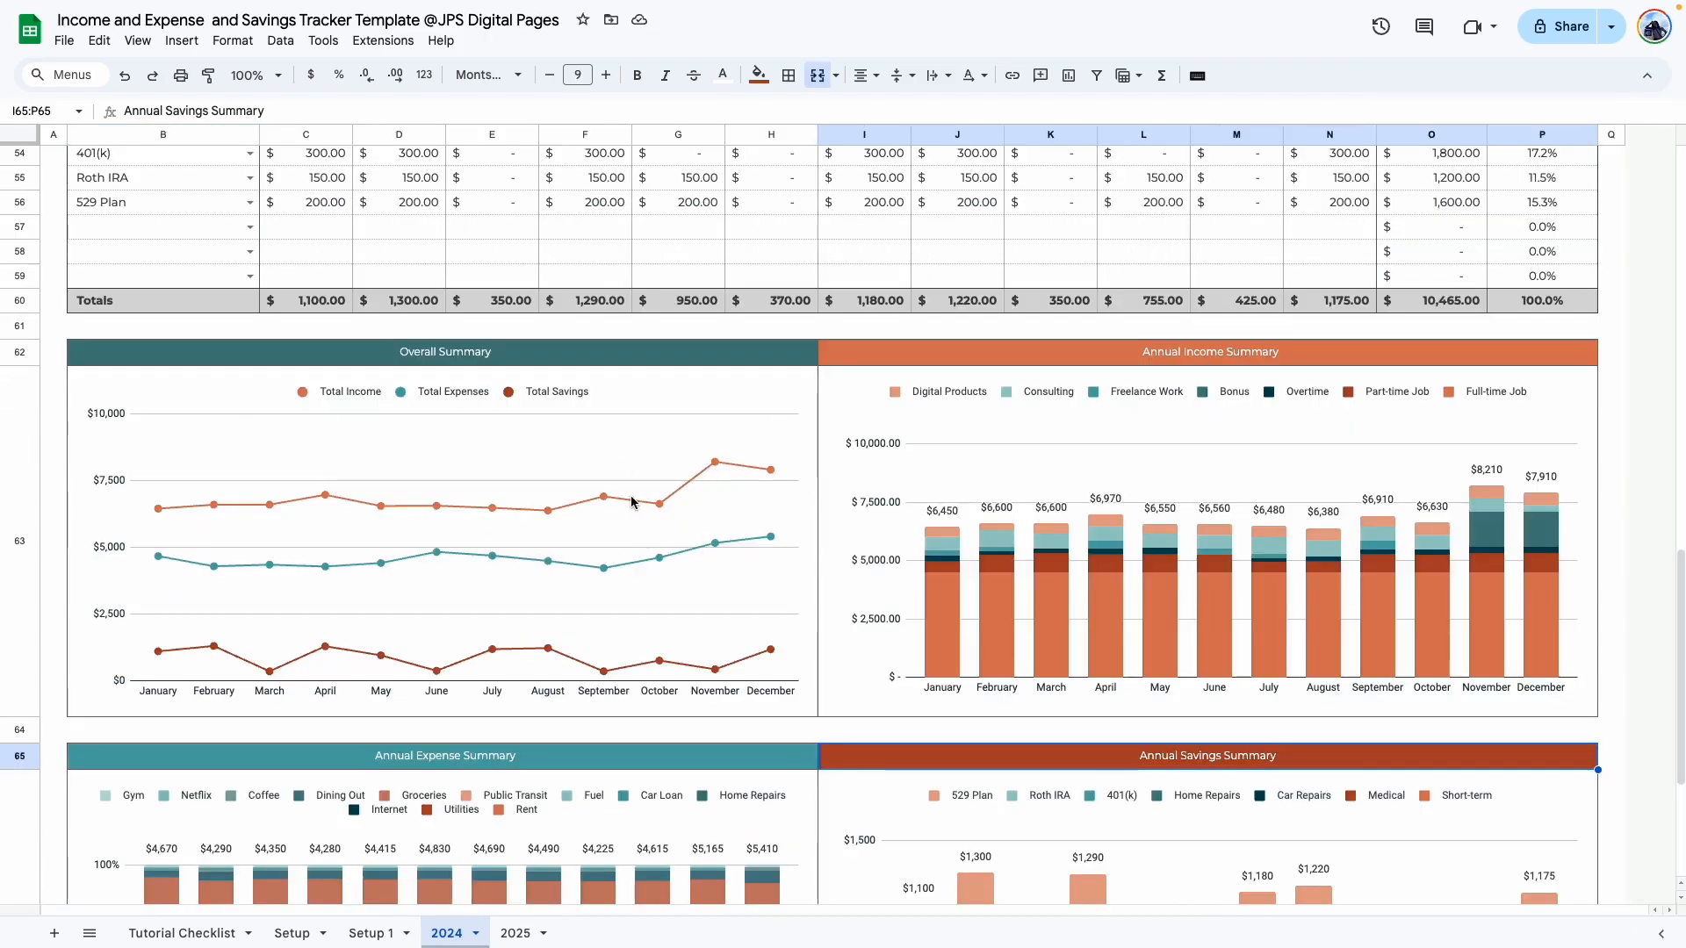
click(515, 933)
click(757, 551)
click(795, 577)
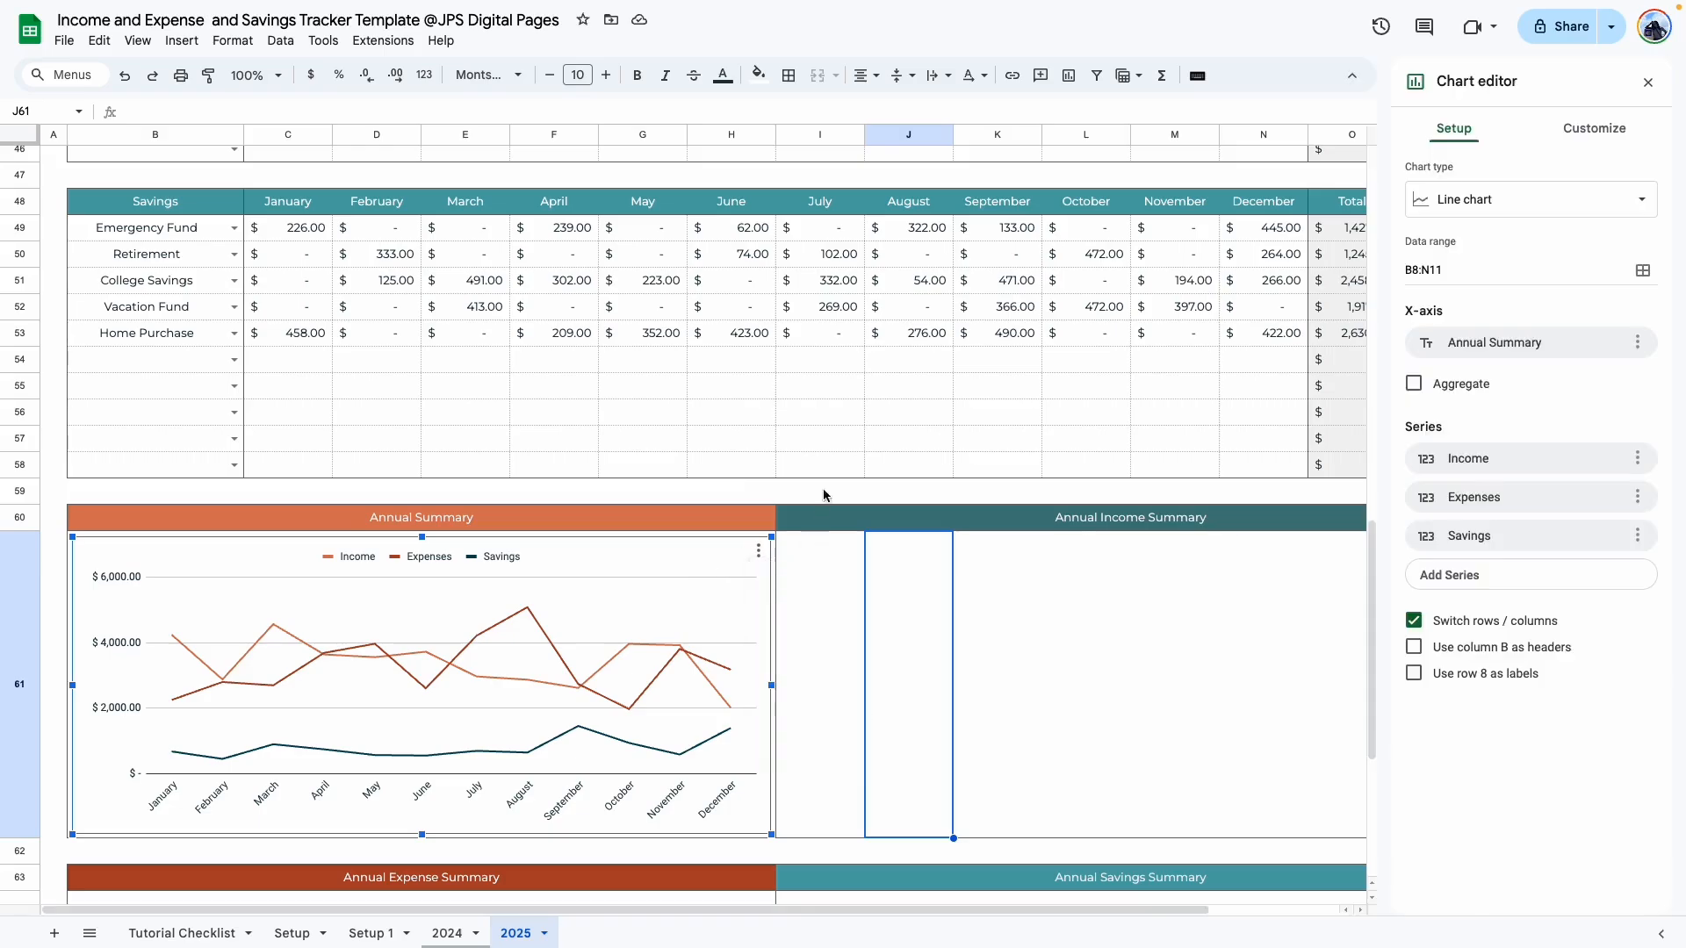
click(1592, 133)
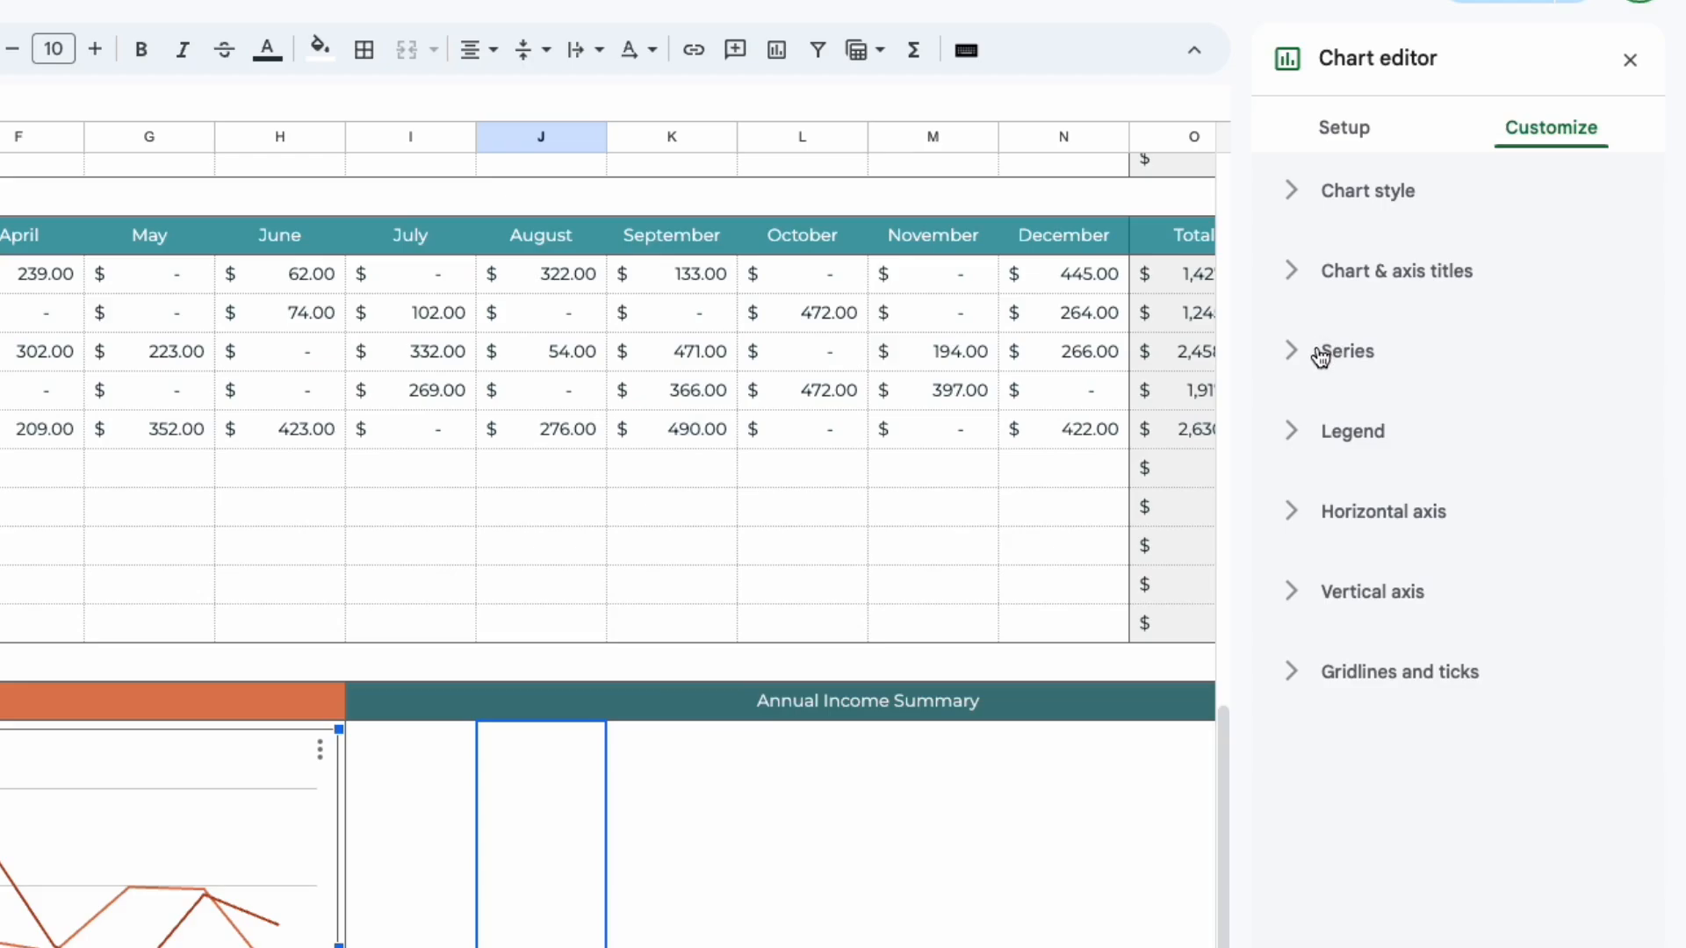
click(1445, 285)
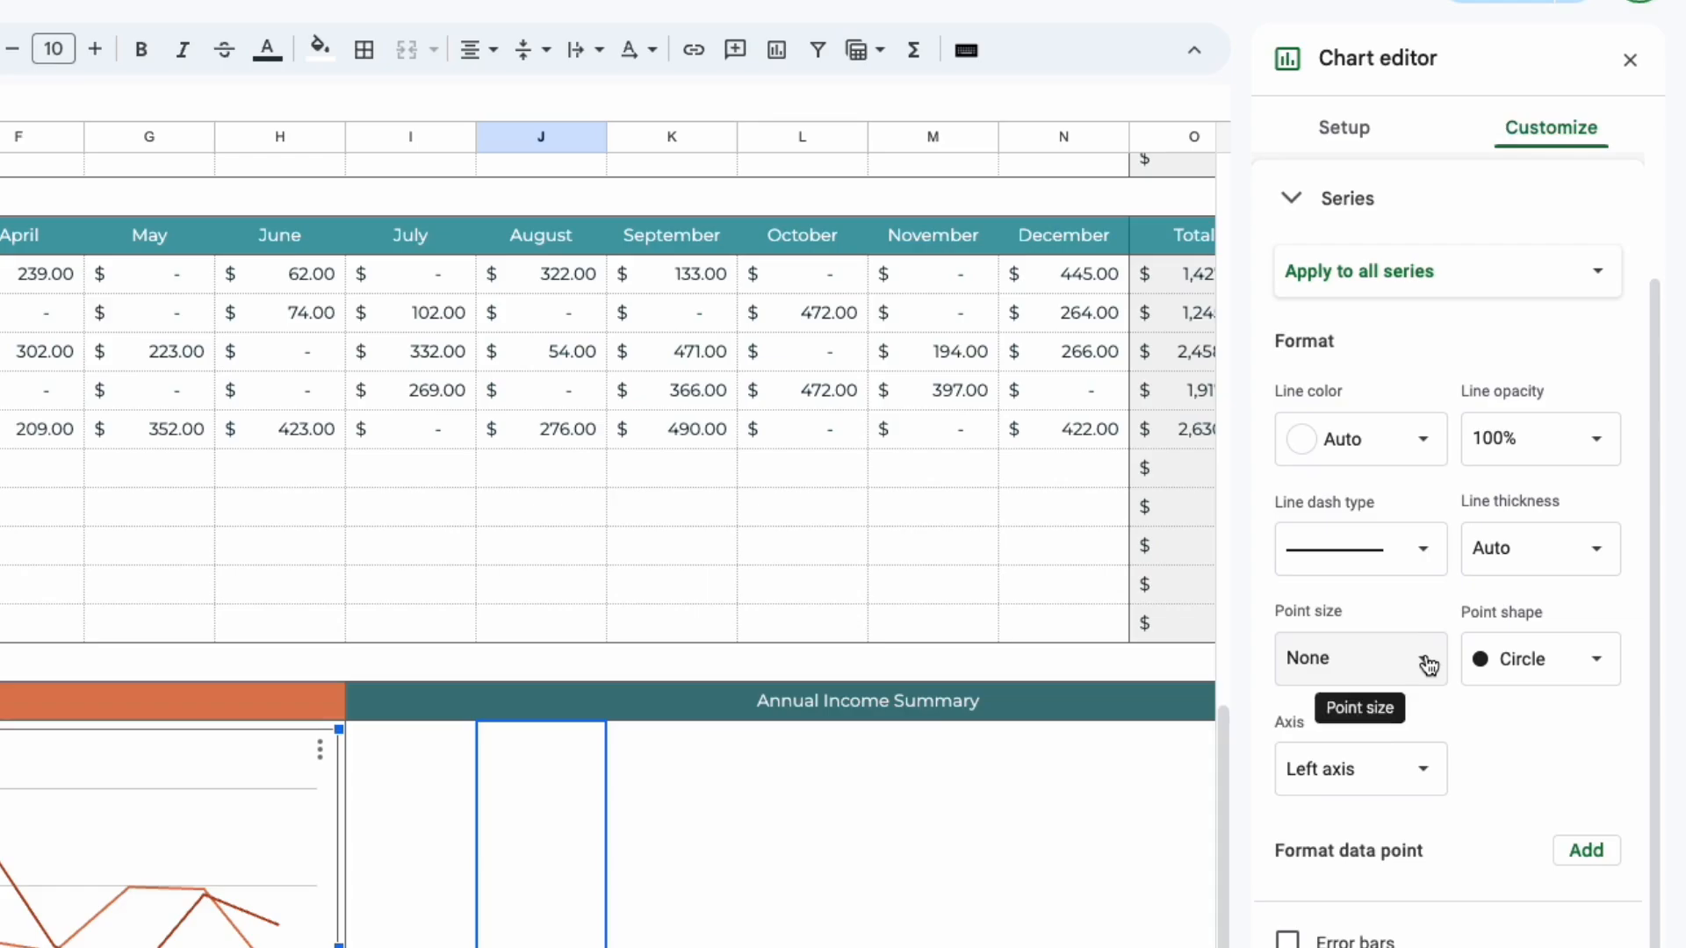
Step: Try point sizes of 2px and 7px for all series of the line chart, and settle on 5px
click(1422, 660)
click(1361, 773)
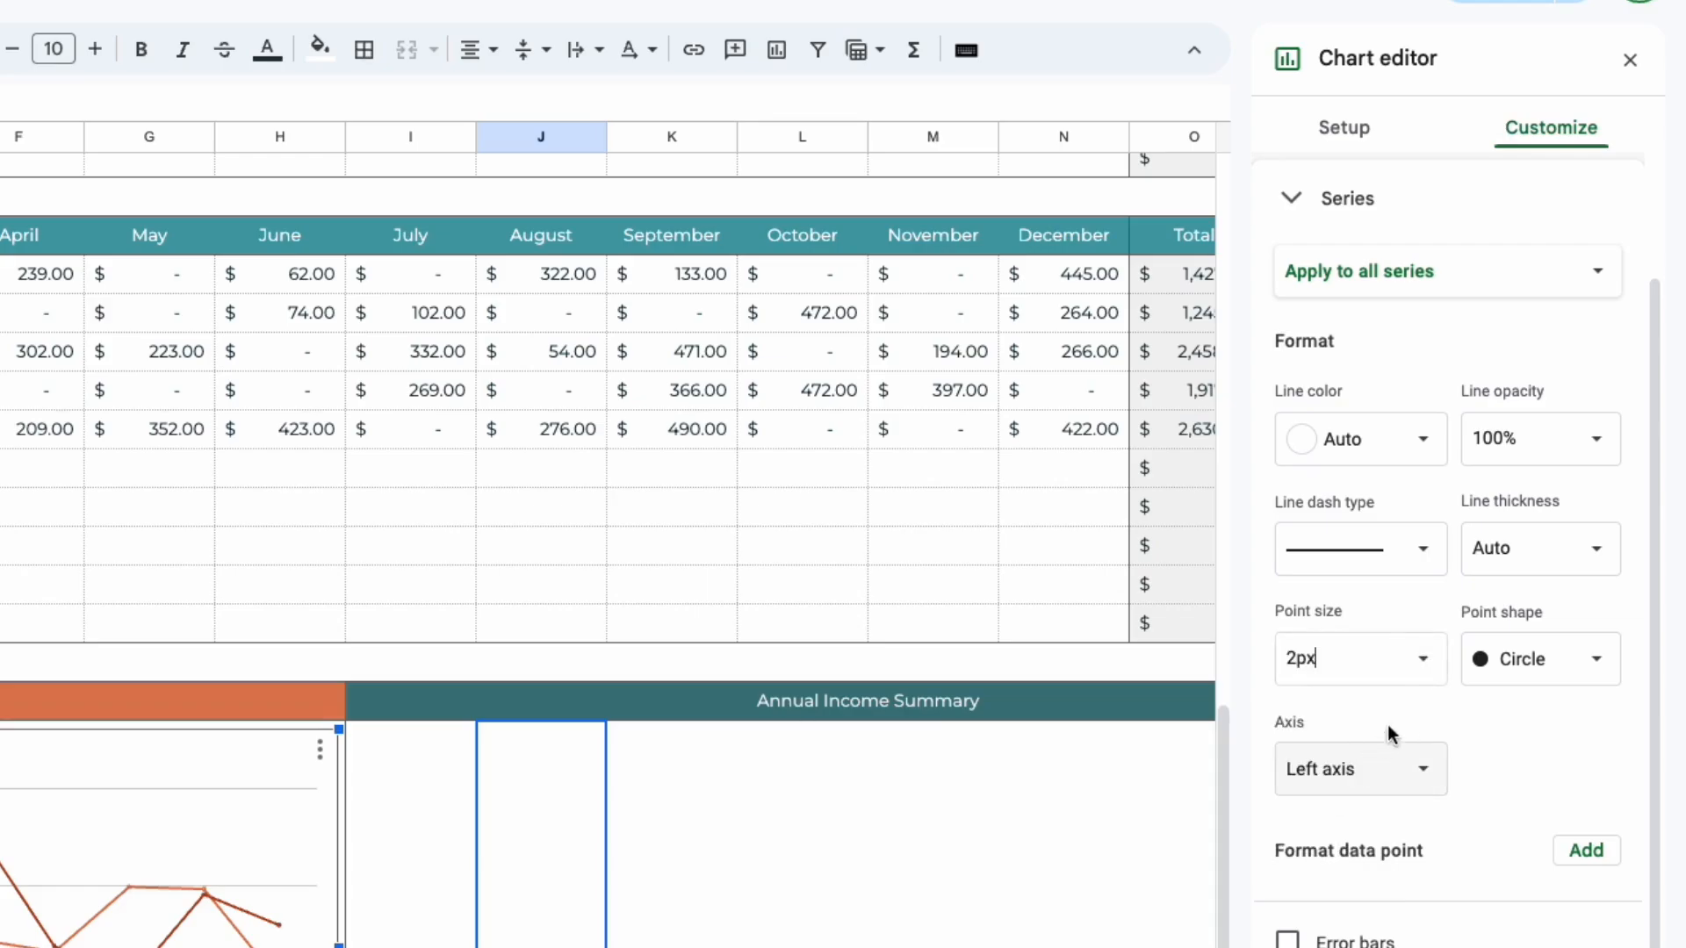
click(1422, 667)
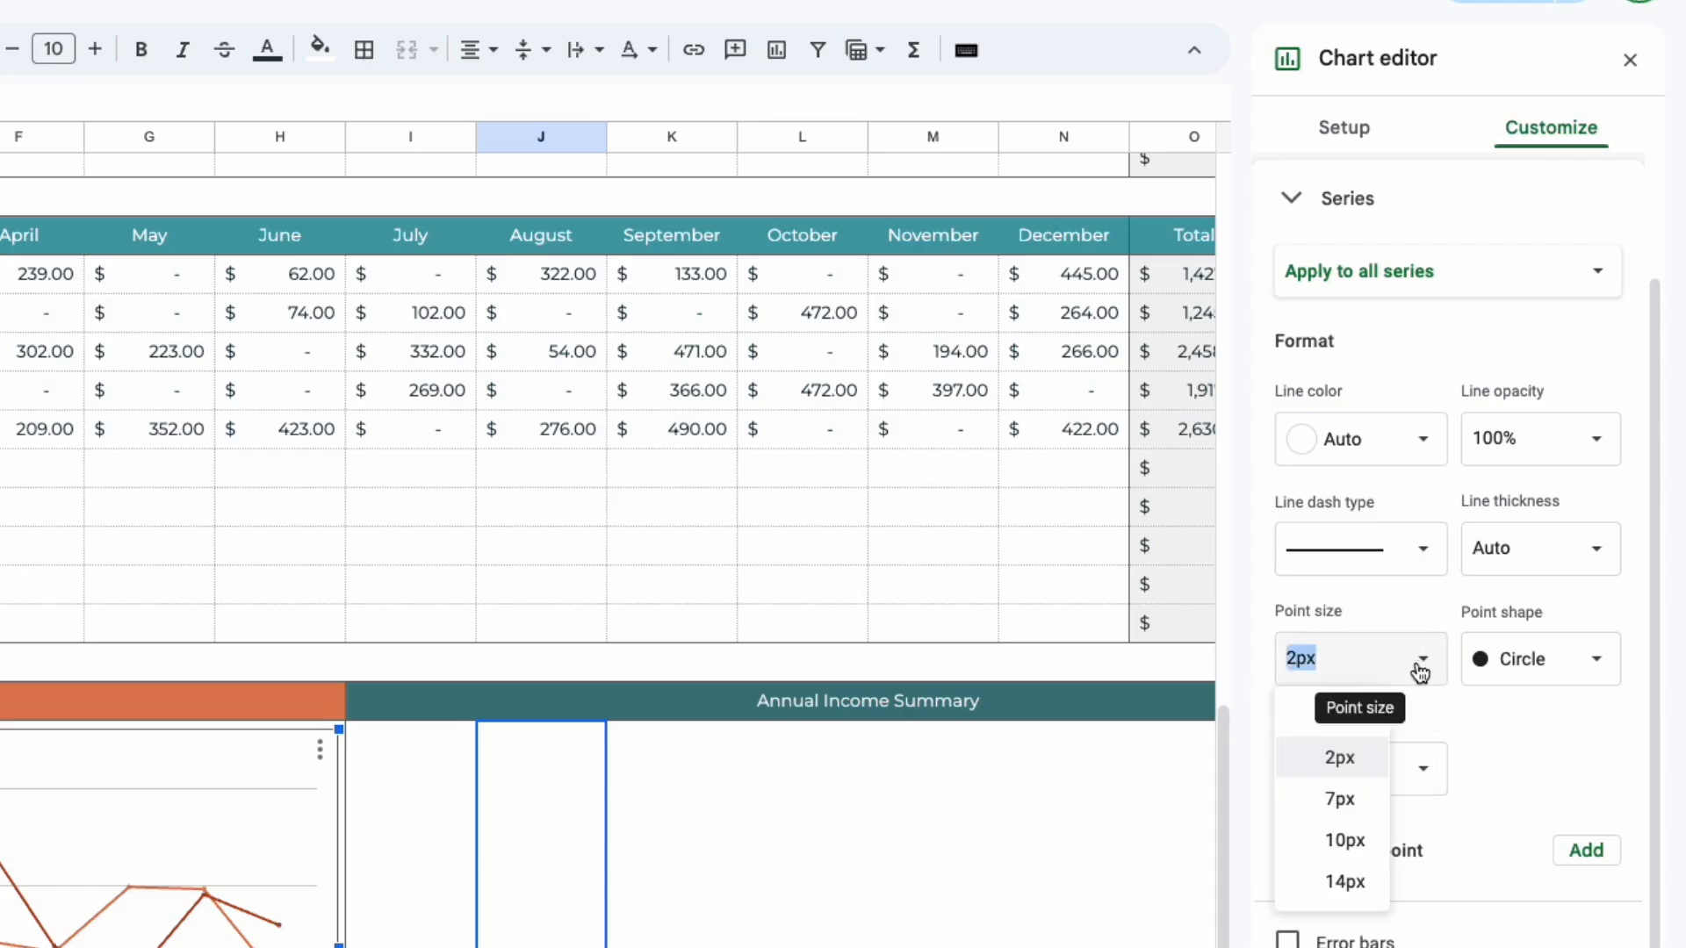
click(1348, 798)
double_click(1308, 665)
text(5)
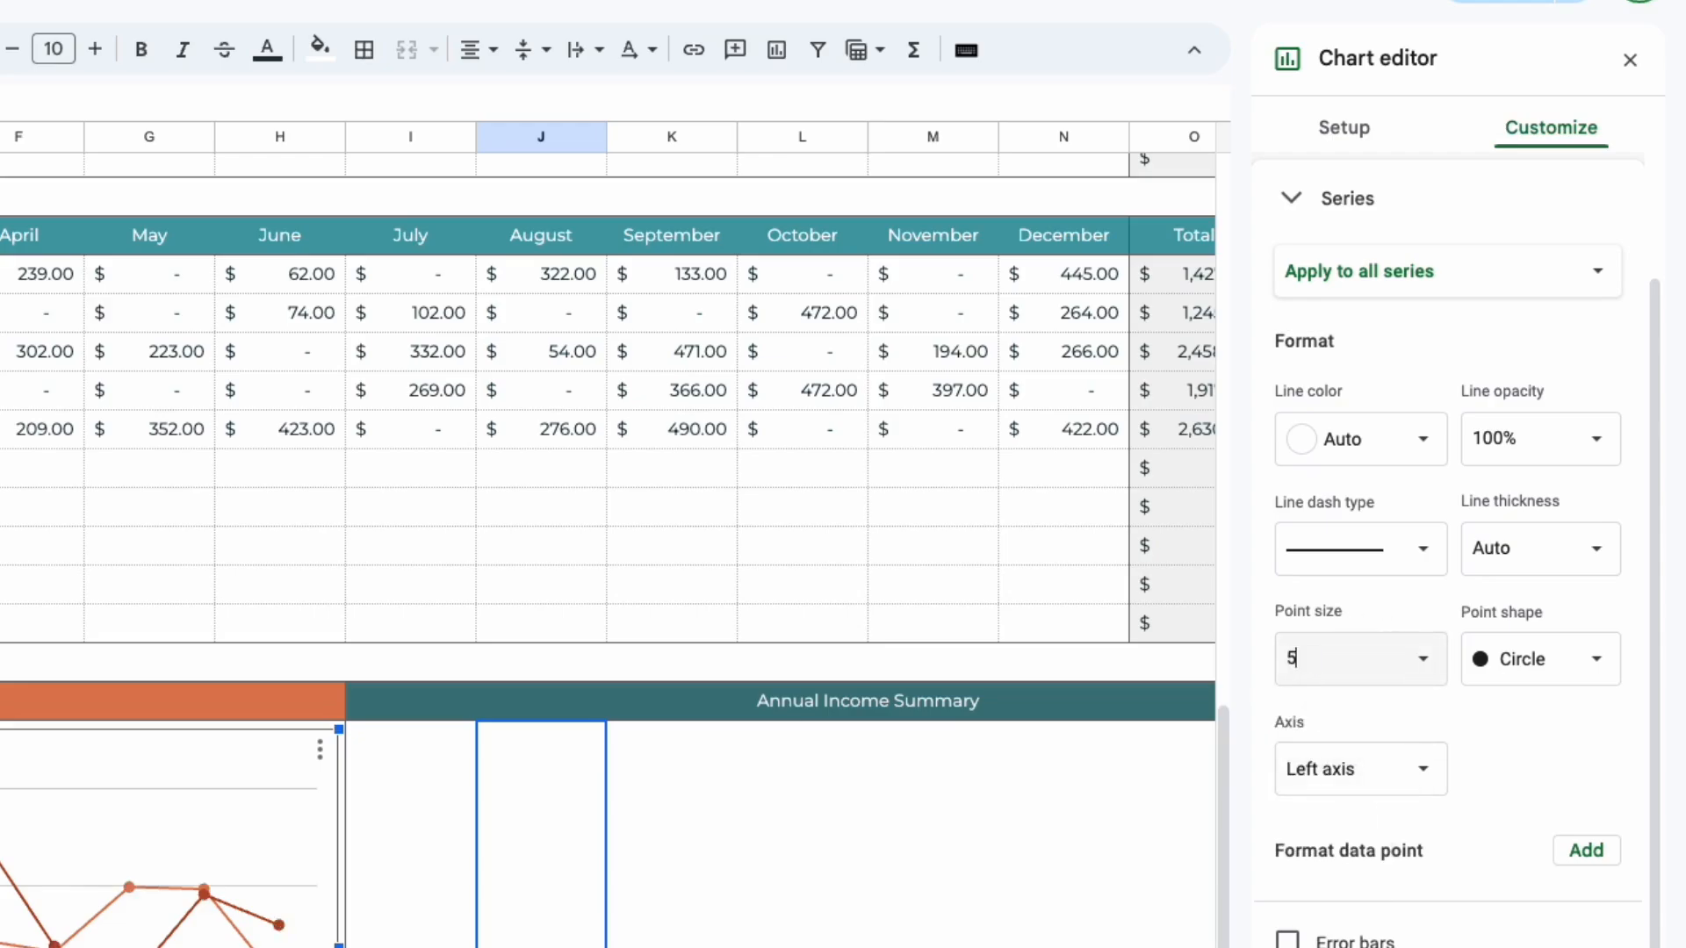
key(Return)
Step: Try the X mark and Star point shapes on all series, and set the shape back to Circle
click(1593, 667)
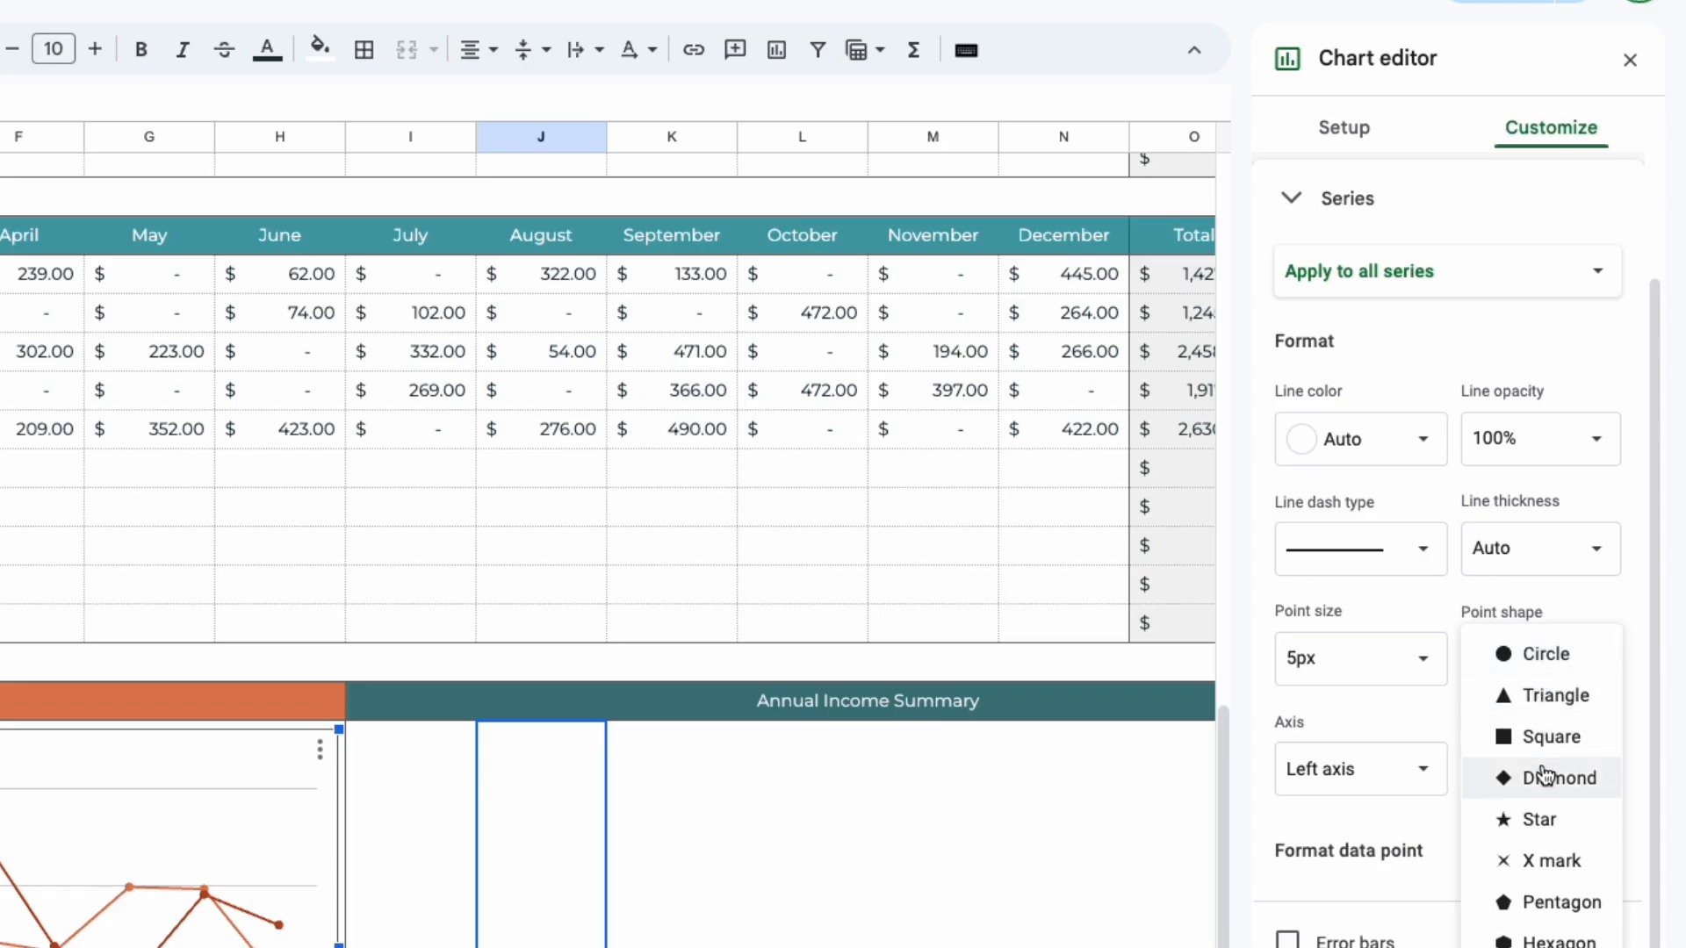
click(1547, 738)
click(1556, 688)
click(1552, 775)
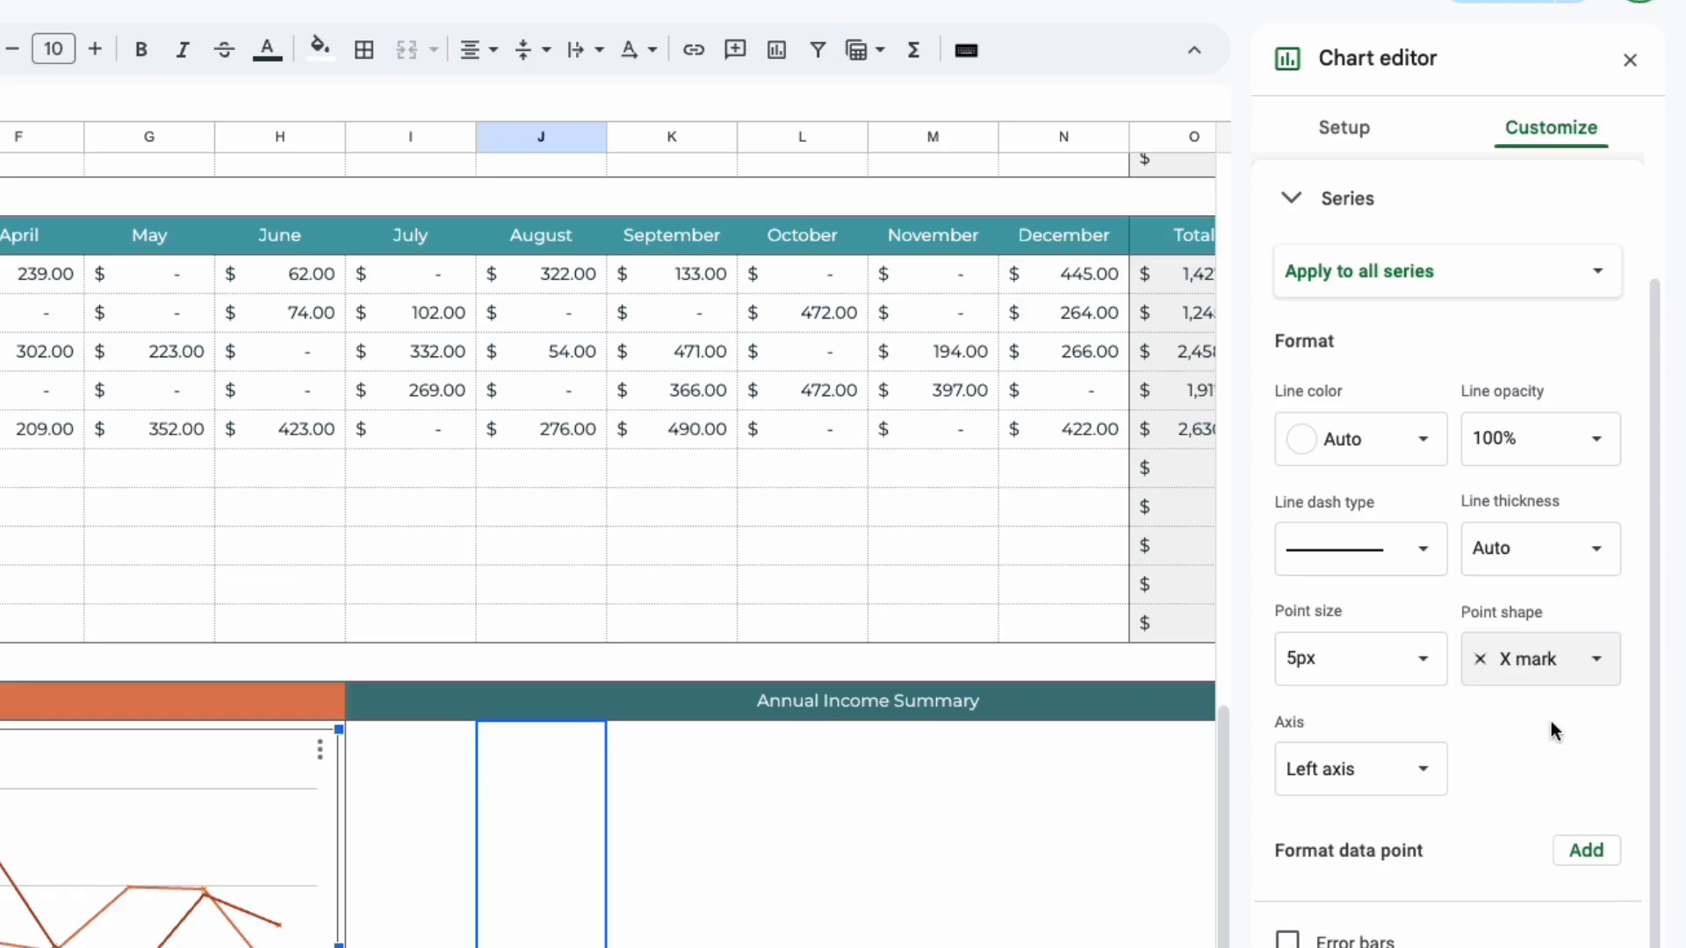
click(1556, 687)
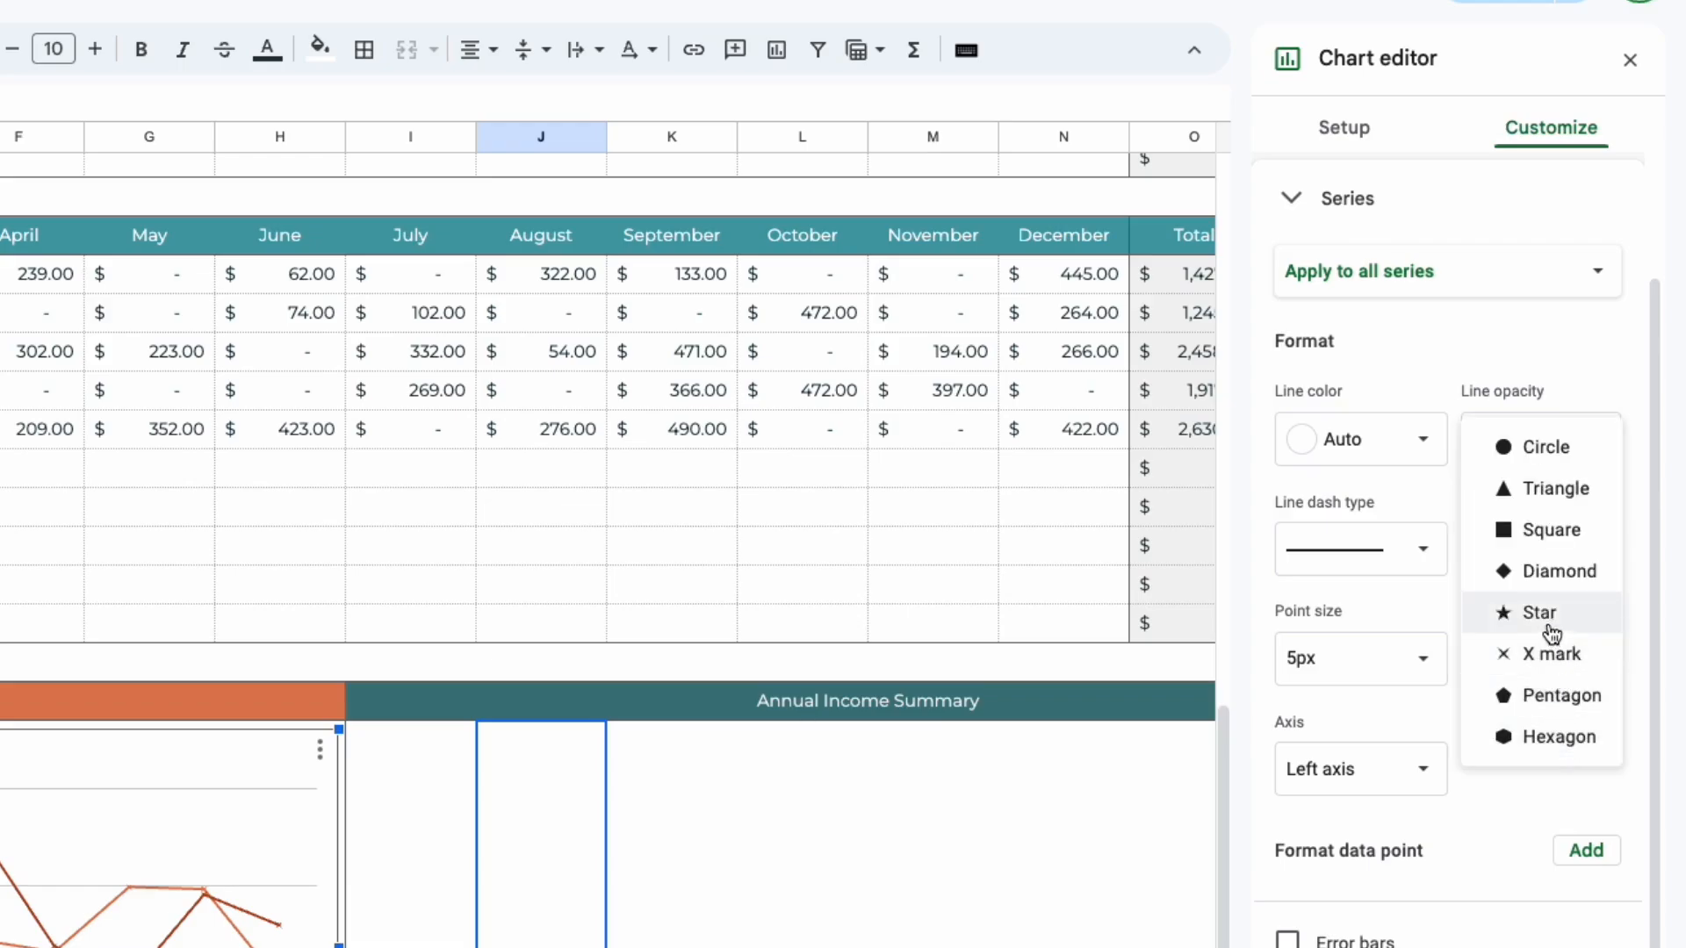
click(1551, 615)
click(1595, 657)
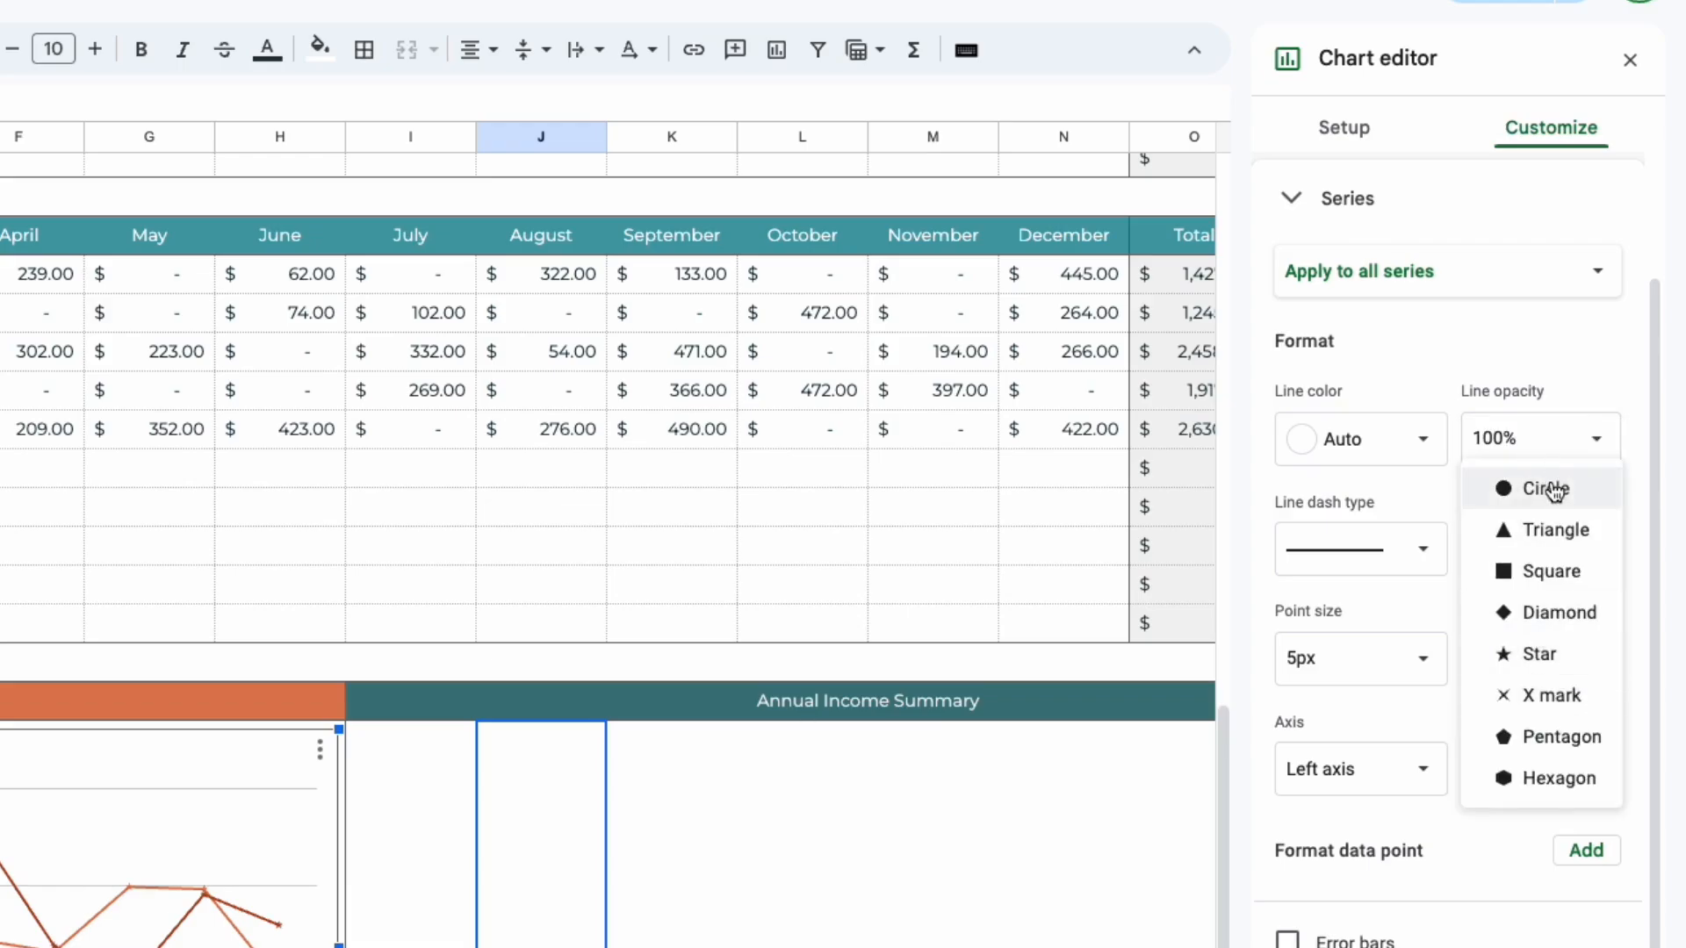
click(1556, 489)
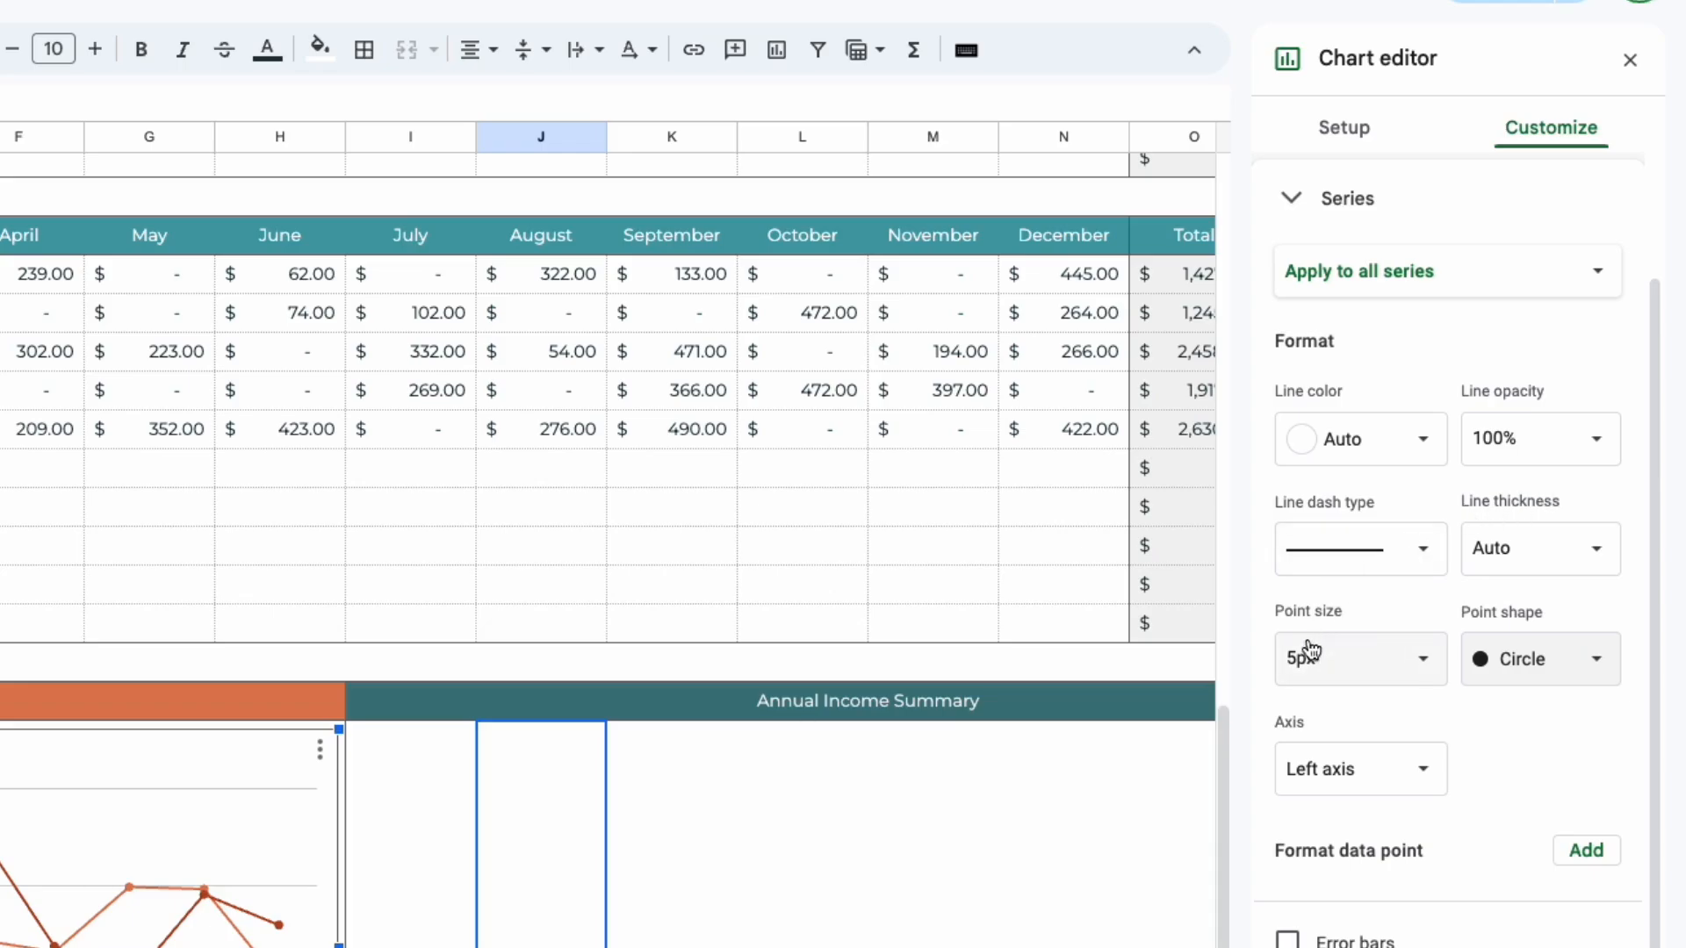
Step: Close the chart settings and widen the Annual Summary chart slightly to meet the edge of its block
click(1629, 60)
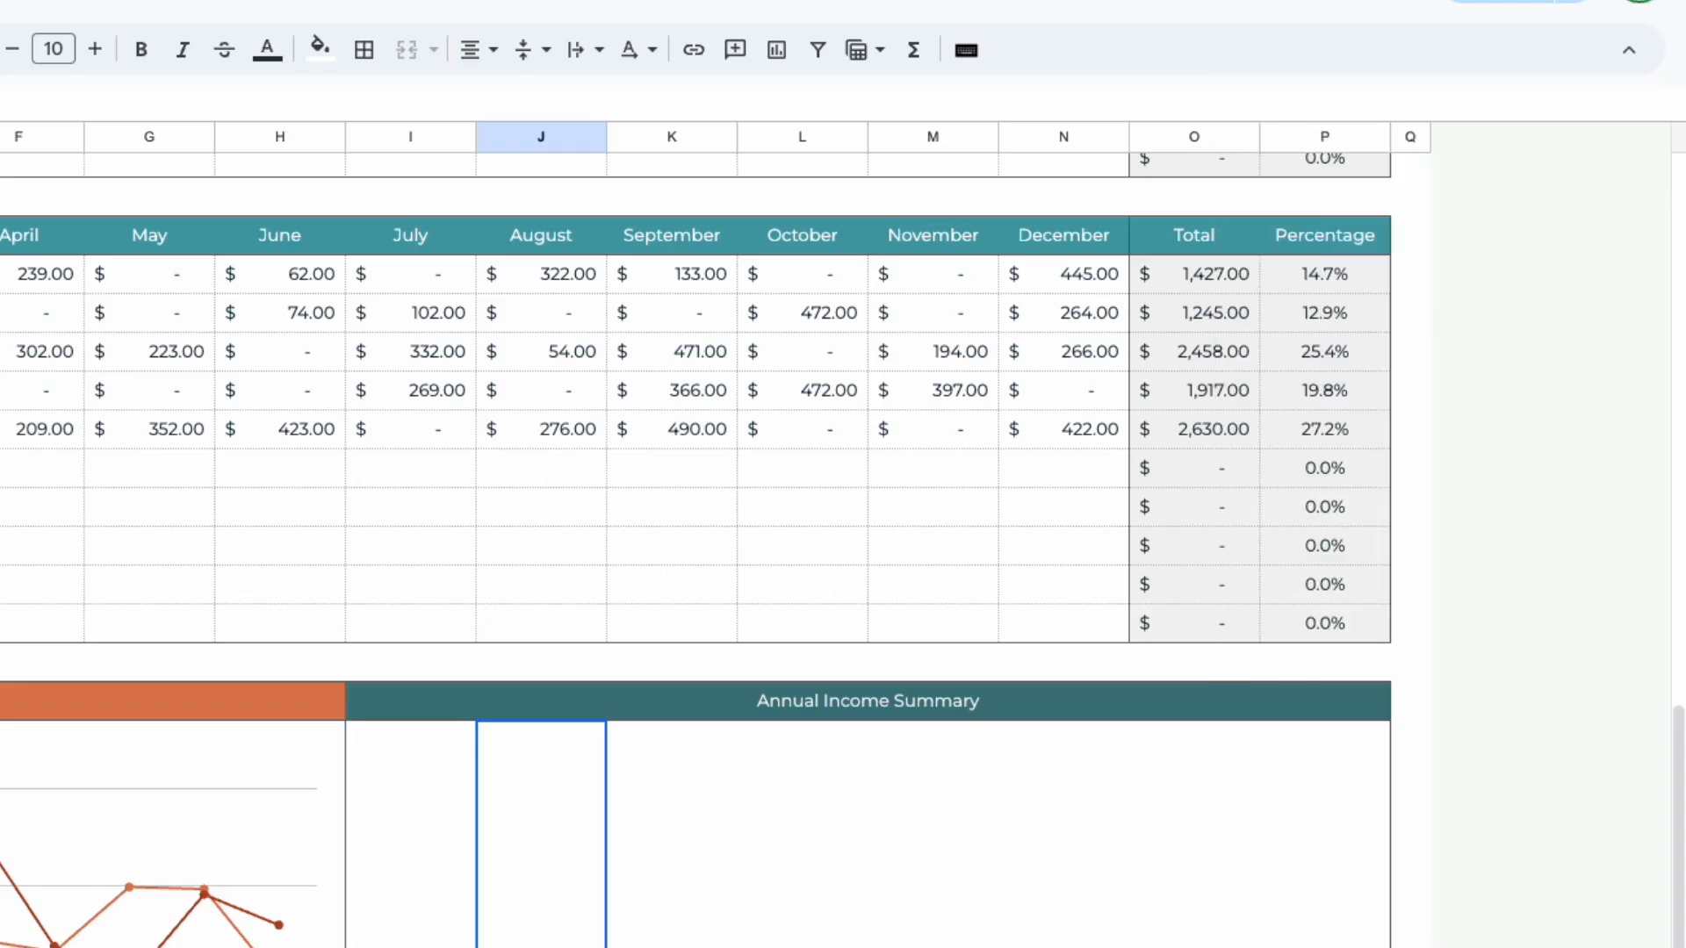
click(680, 791)
click(401, 660)
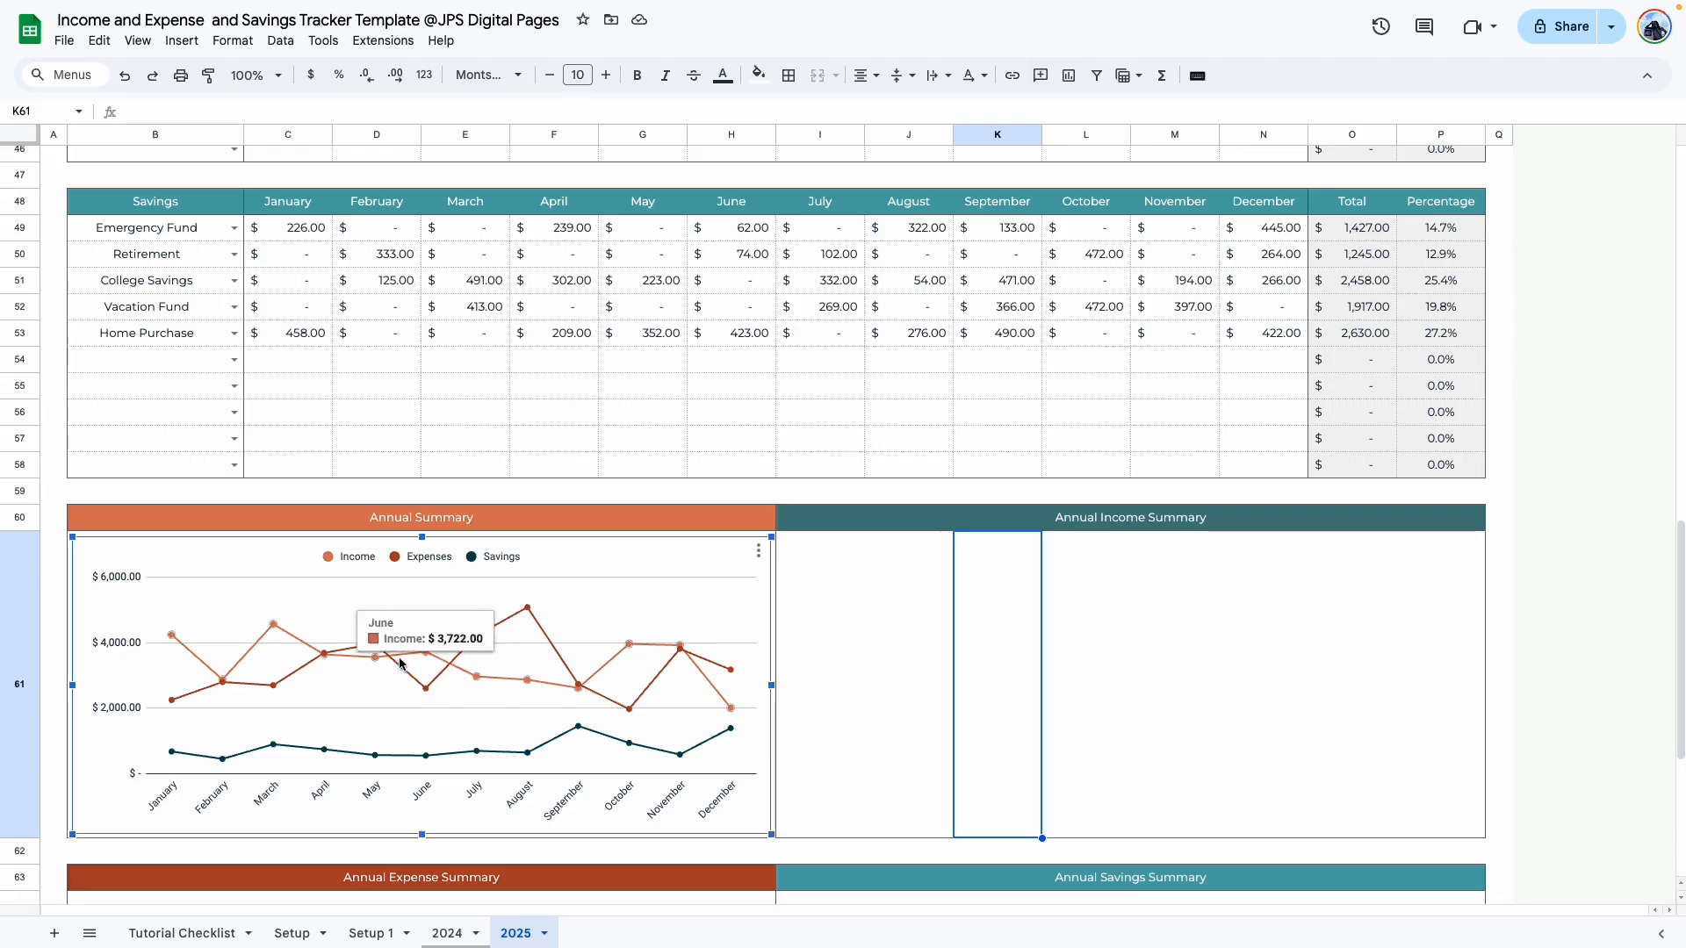
drag(771, 685, 776, 686)
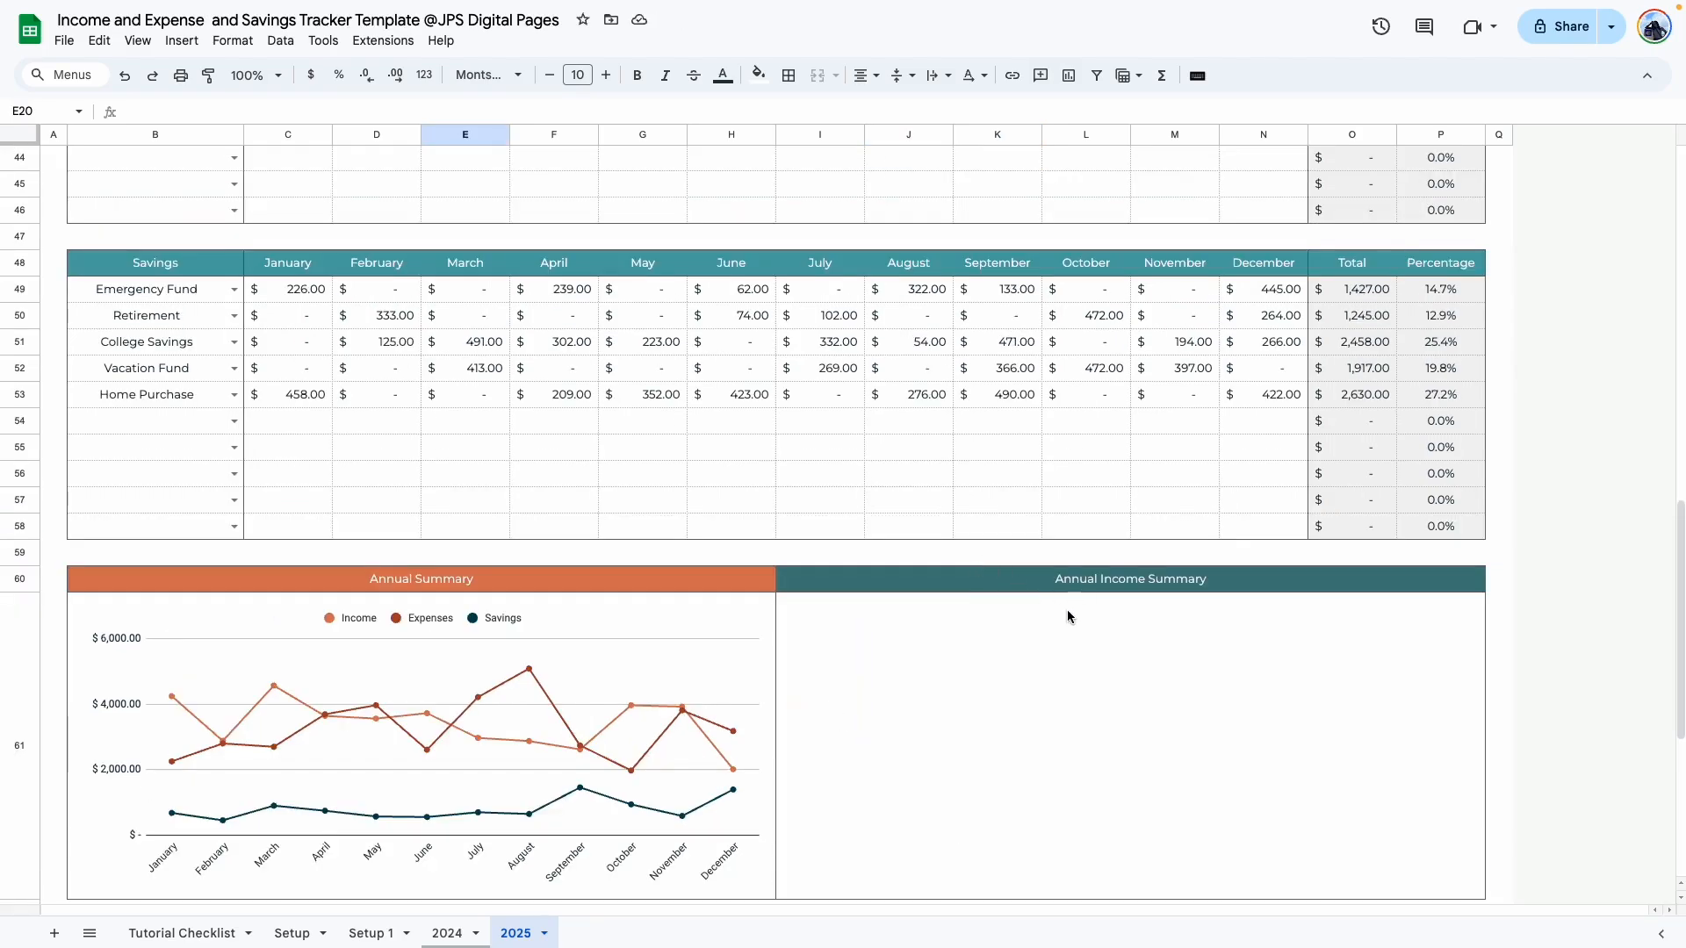
Step: Insert a chart of the Income table's monthly category data in B13:N23
scroll(562, 464, up, 15)
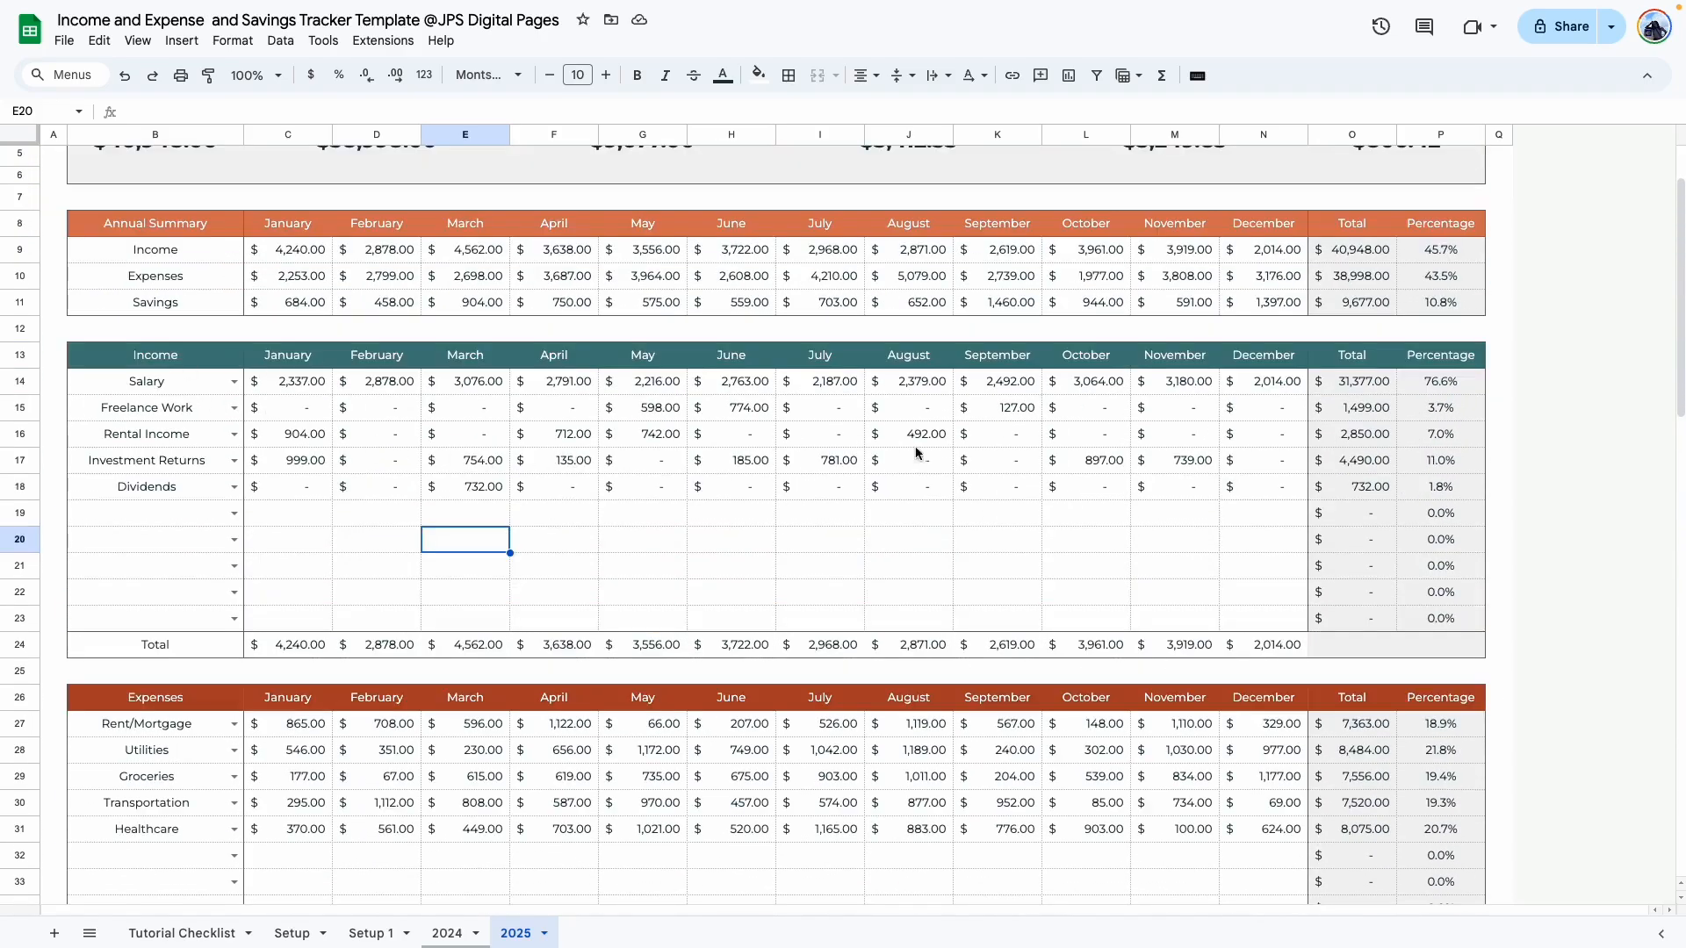
drag(102, 360, 1296, 621)
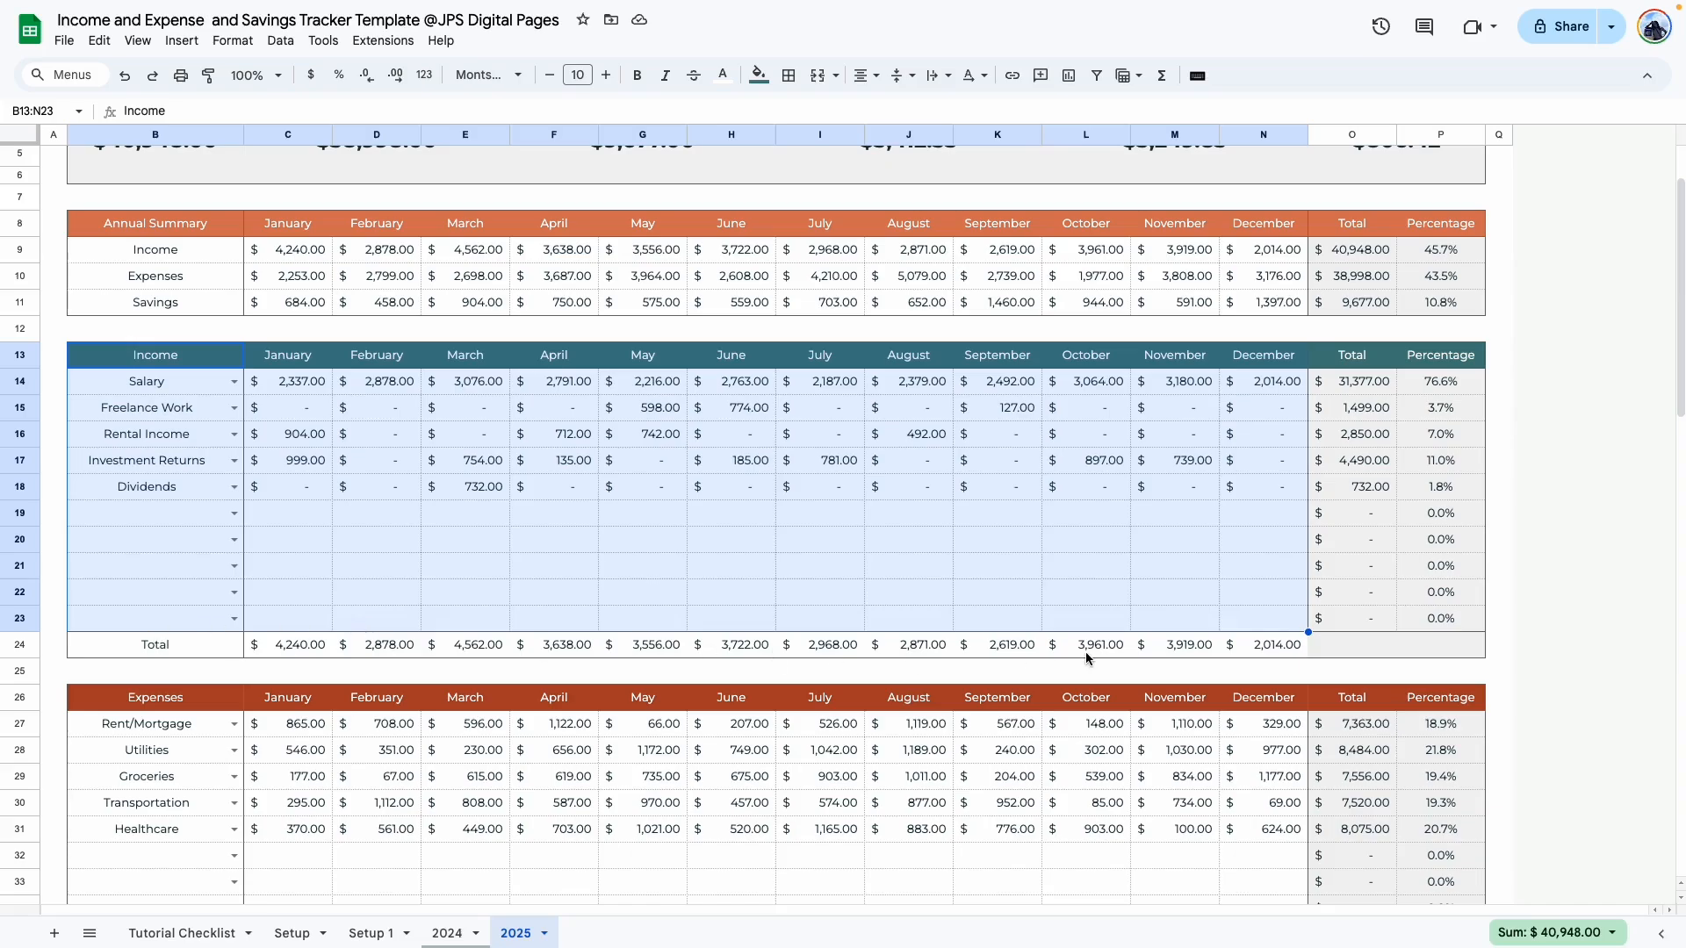
click(1071, 78)
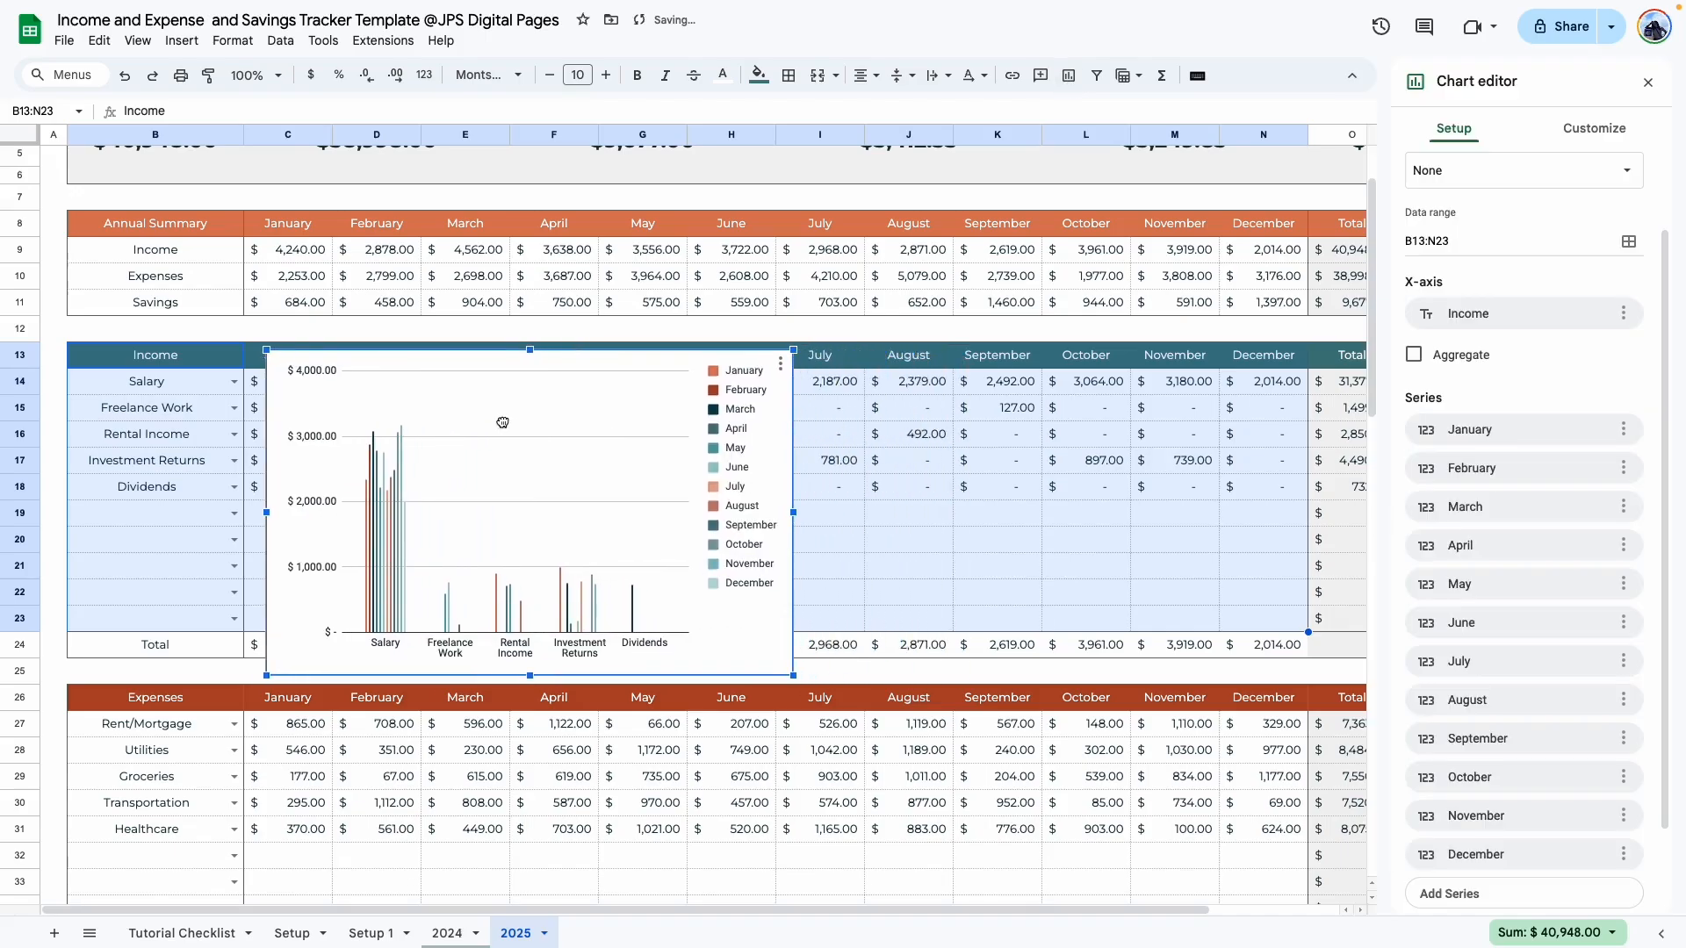
Step: Widen the income chart and switch its rows and columns so the months run along the horizontal axis
drag(794, 512, 1166, 512)
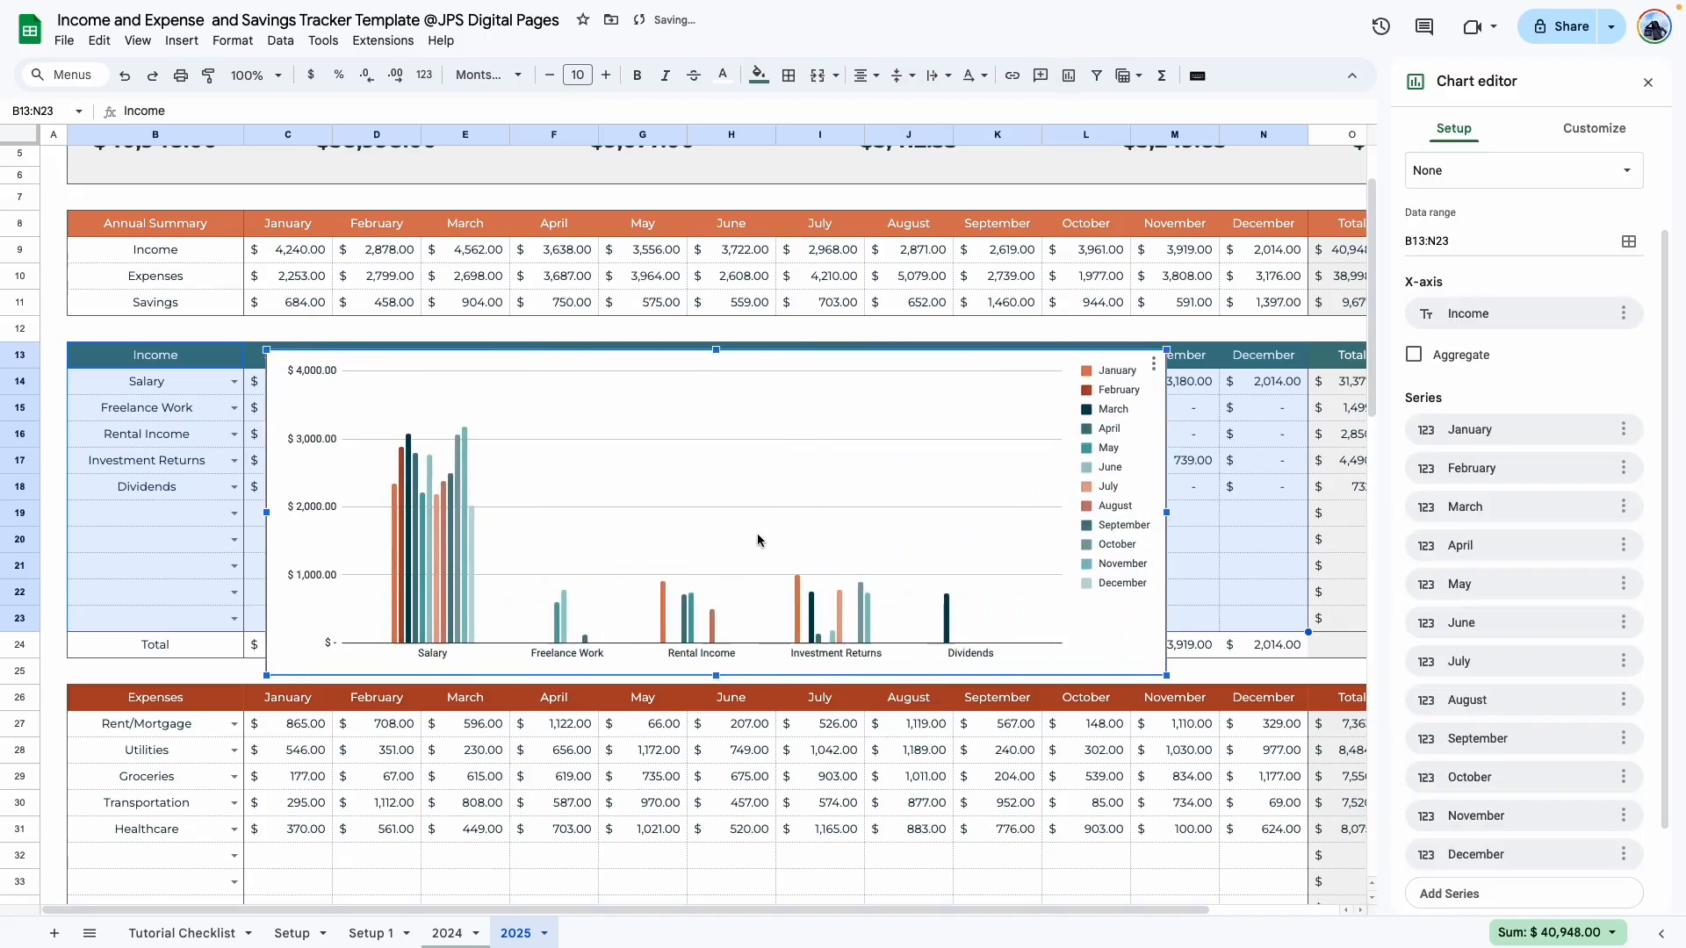
scroll(1466, 435, down, 2)
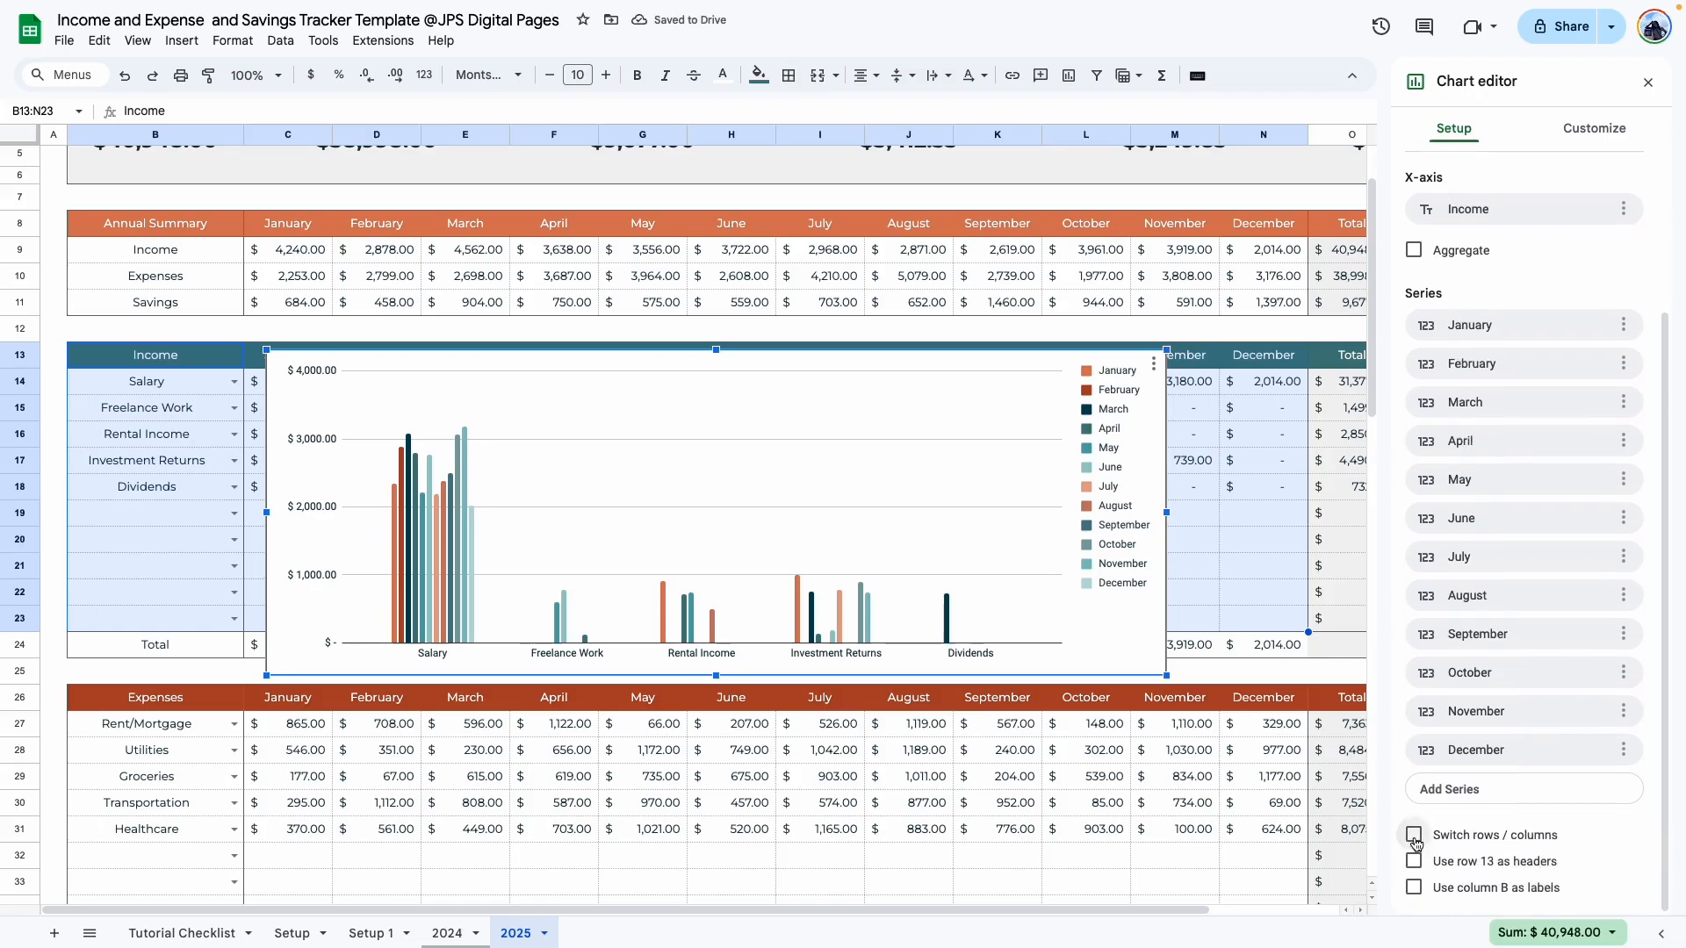
click(1414, 835)
Step: Move the income chart into the Annual Income Summary block and resize it to fit the block's width and height
drag(997, 363, 925, 426)
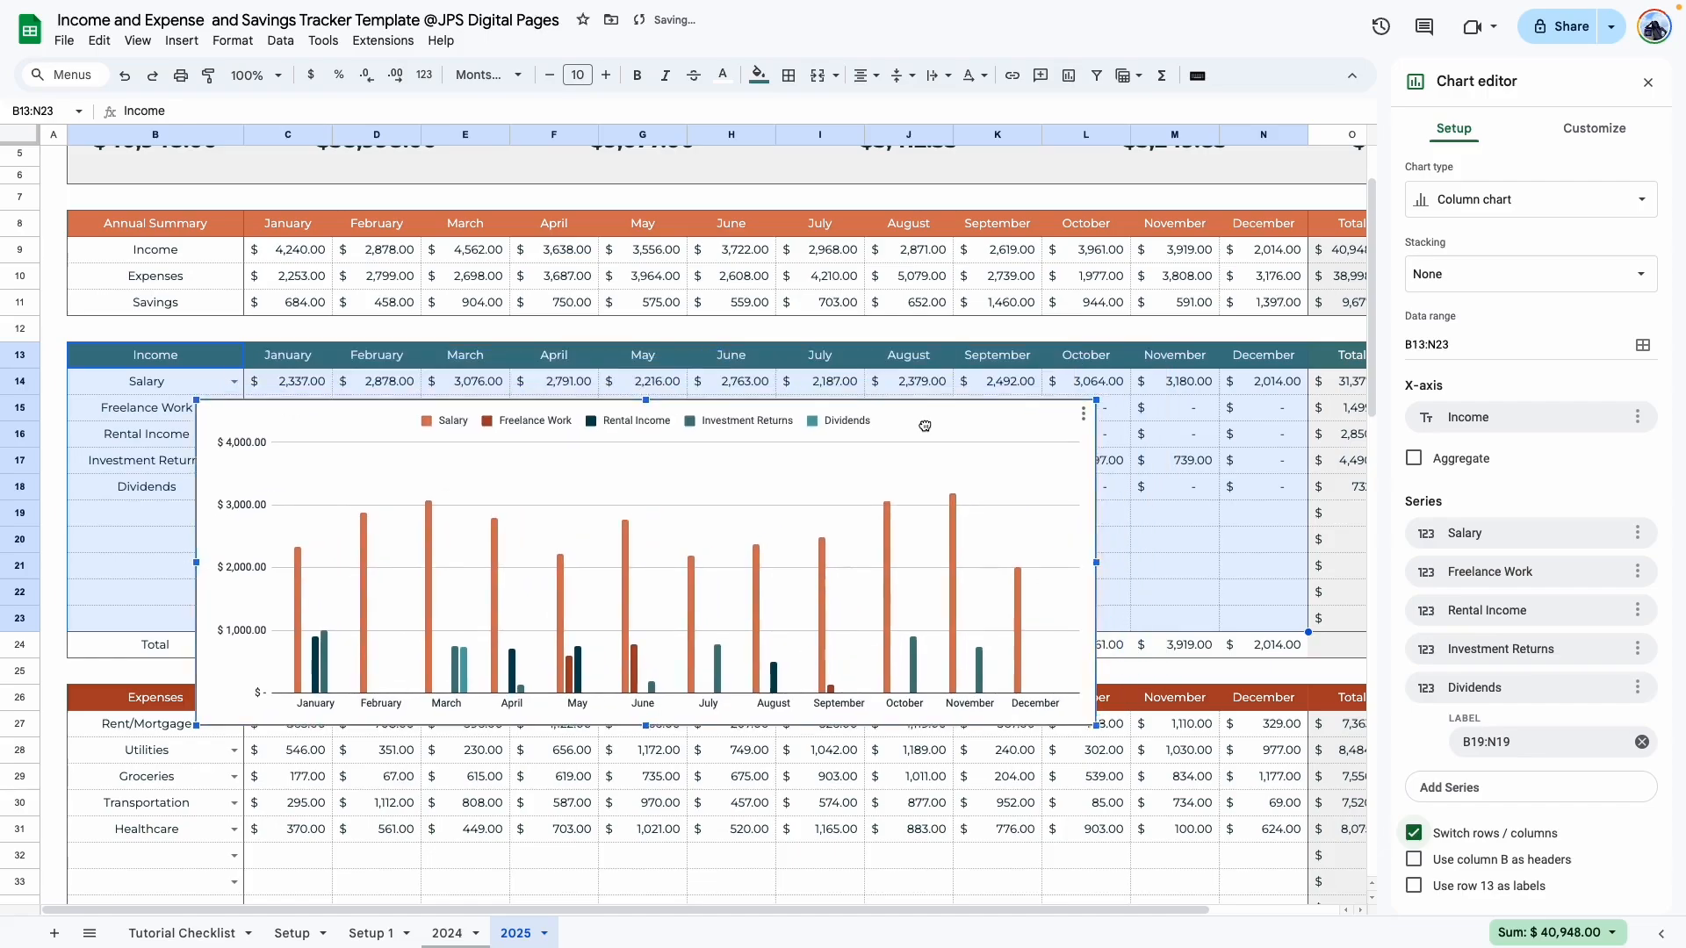
drag(1096, 562, 1286, 563)
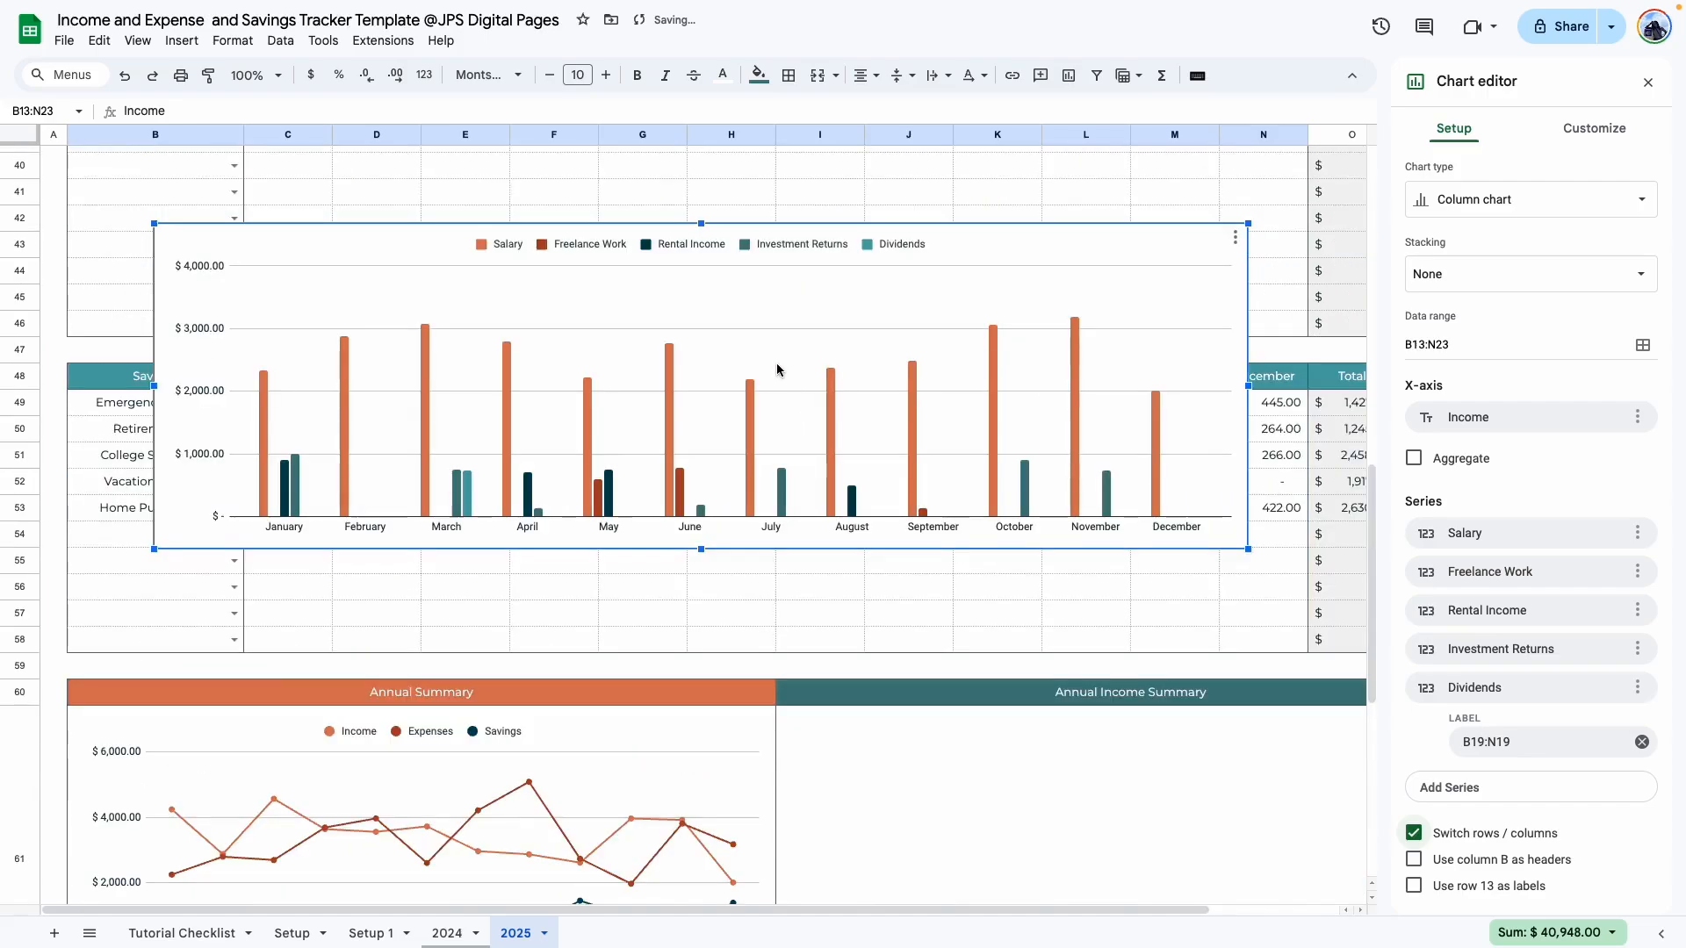
drag(778, 373, 774, 773)
scroll(775, 773, down, 3)
drag(749, 390, 887, 498)
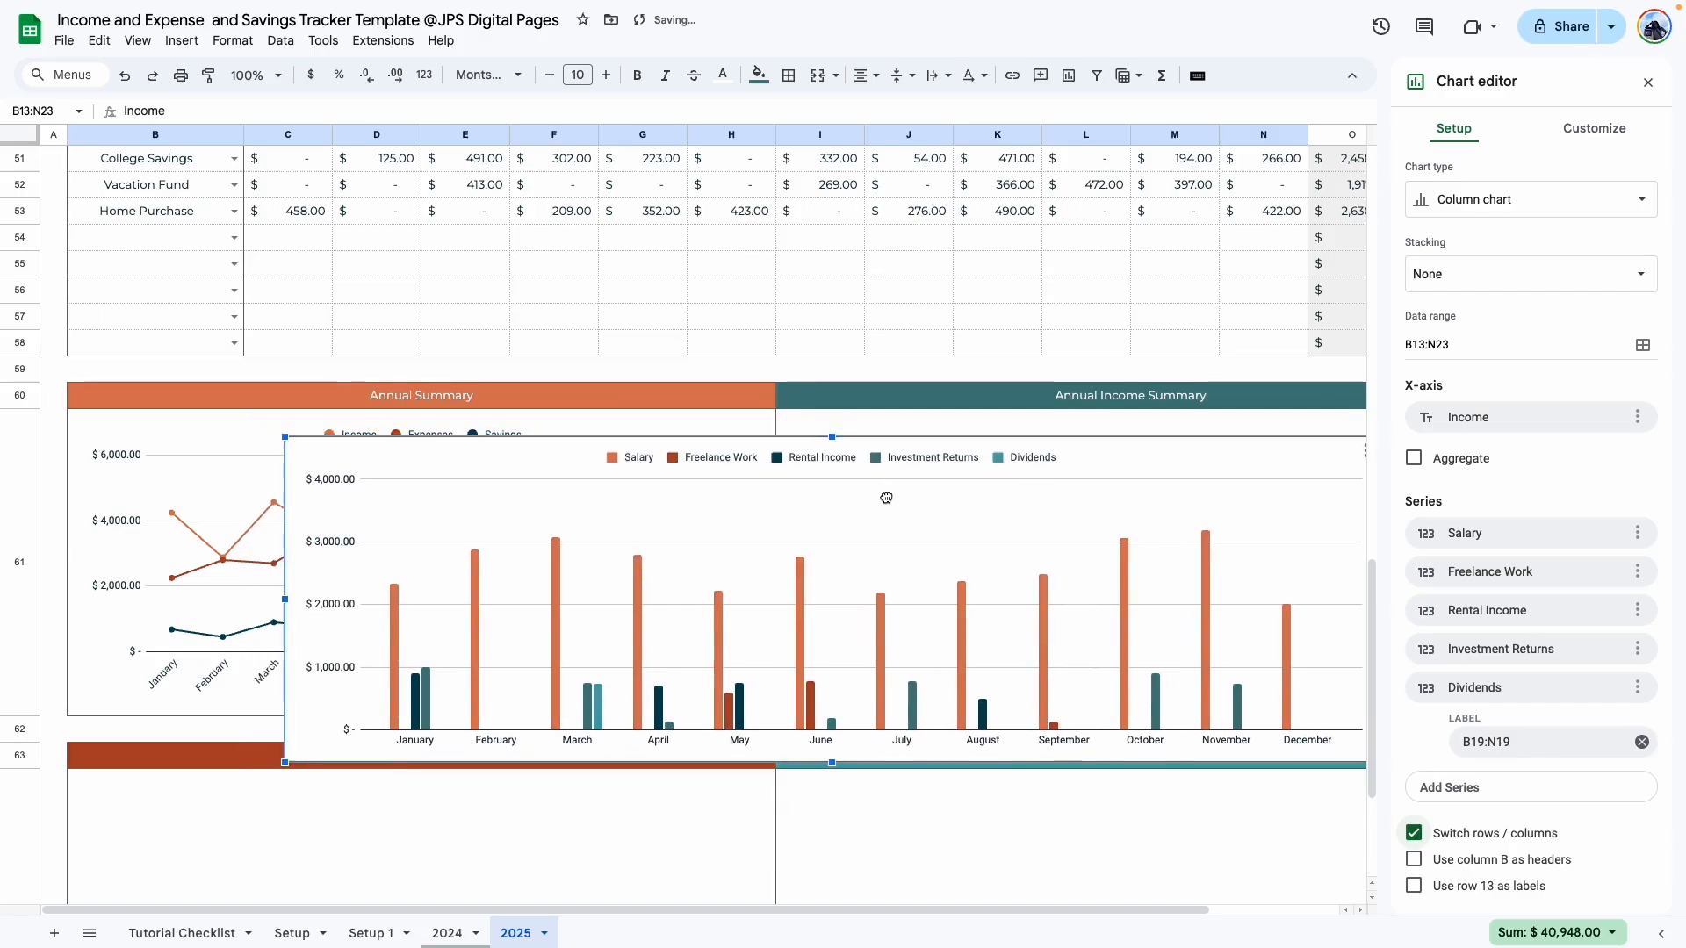
drag(817, 910, 946, 911)
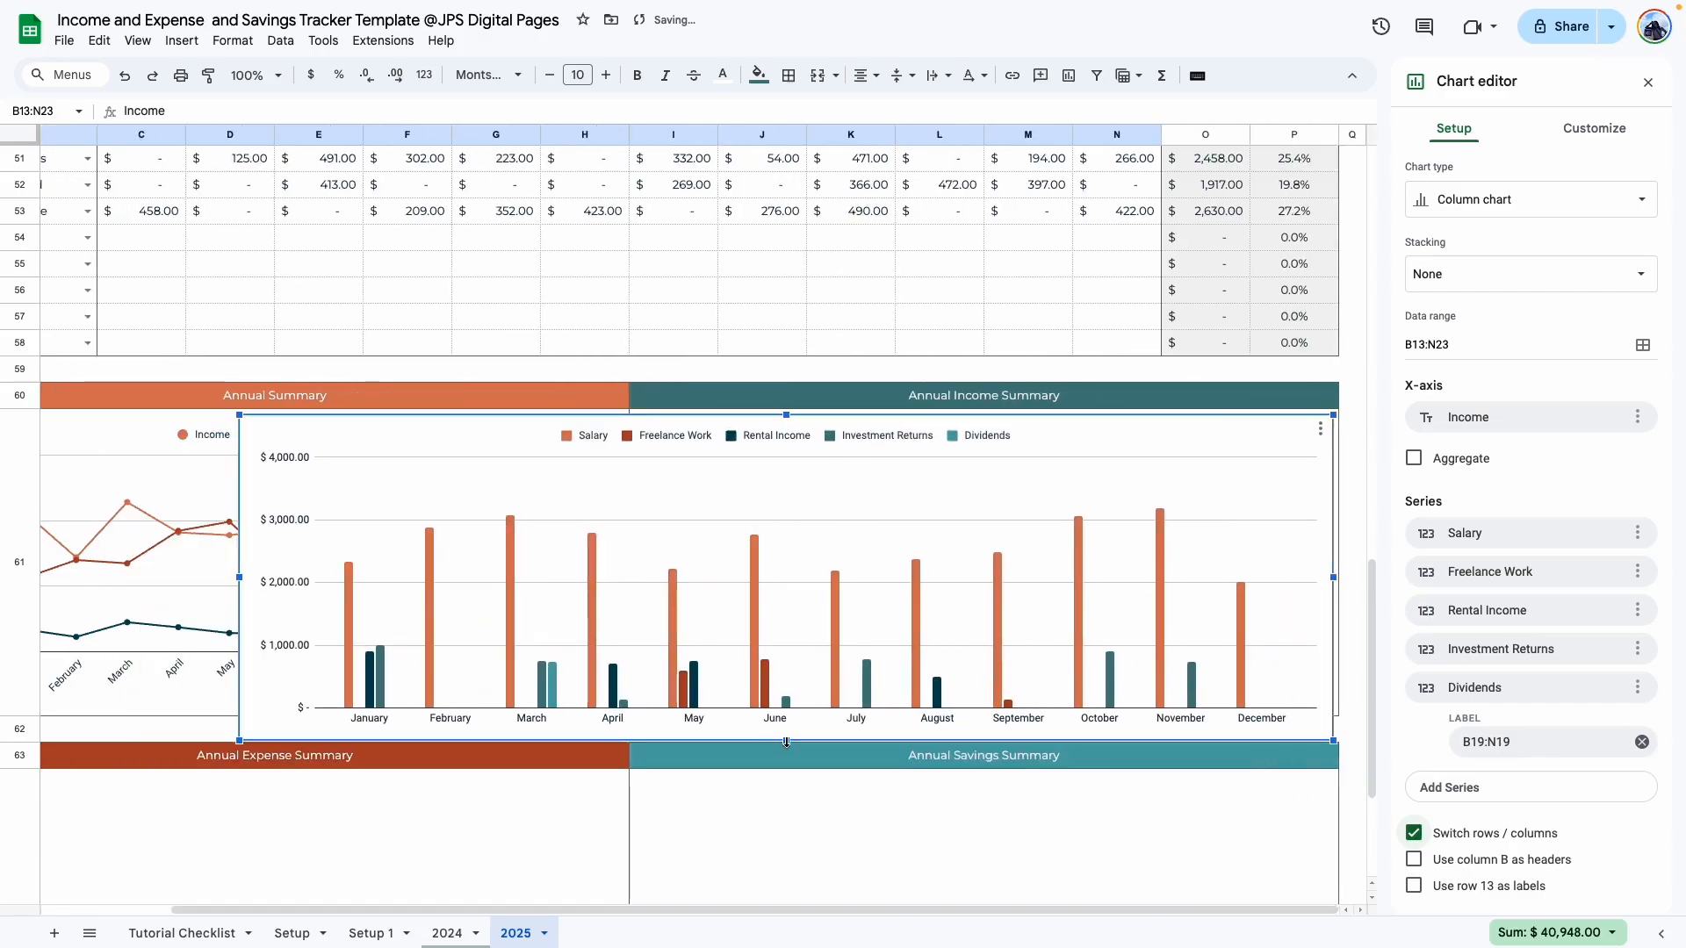
drag(785, 742, 786, 716)
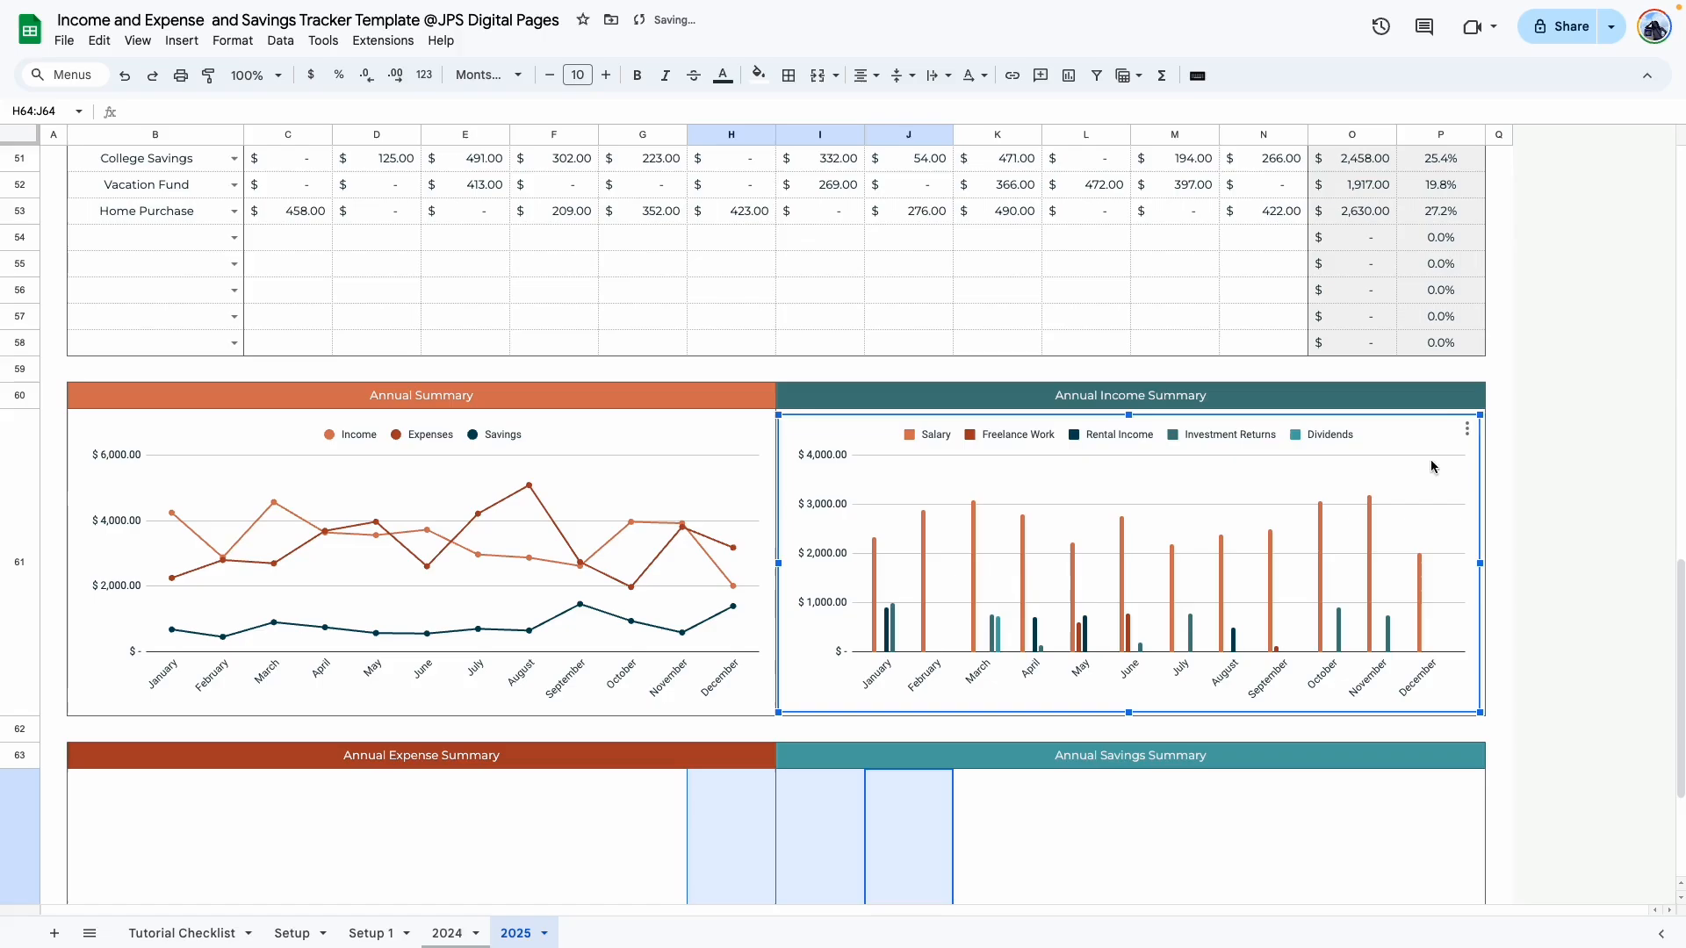
Step: Set the income chart's background color and border color to None, and close the chart settings
click(1467, 429)
click(1484, 455)
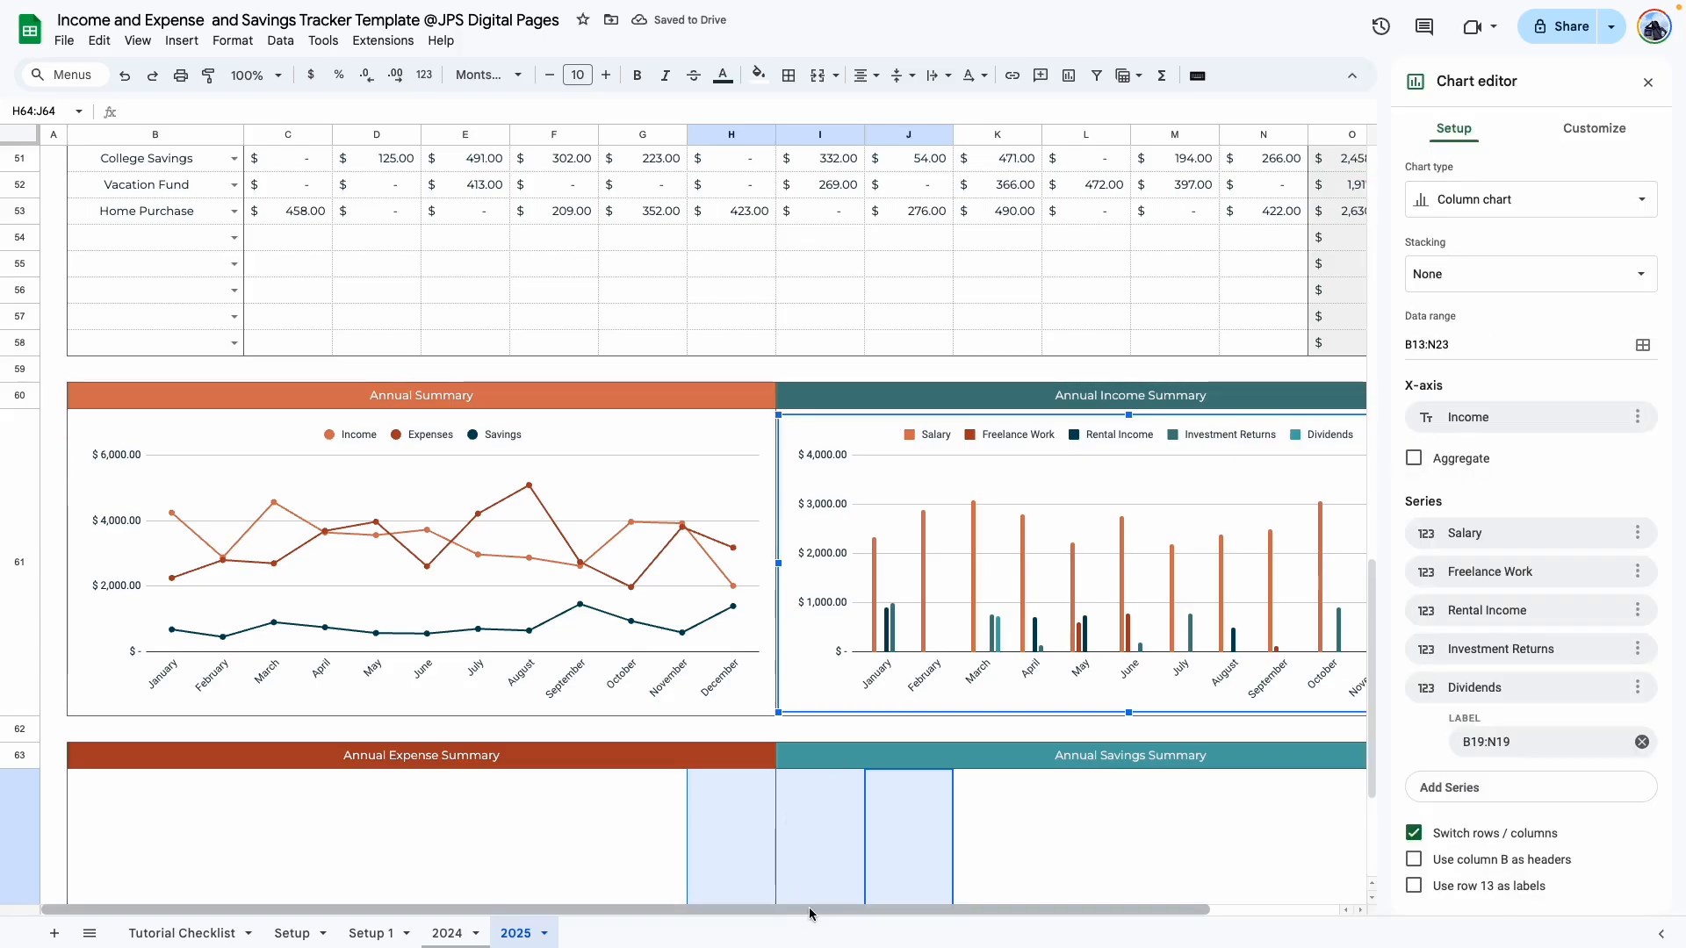
drag(809, 910, 939, 911)
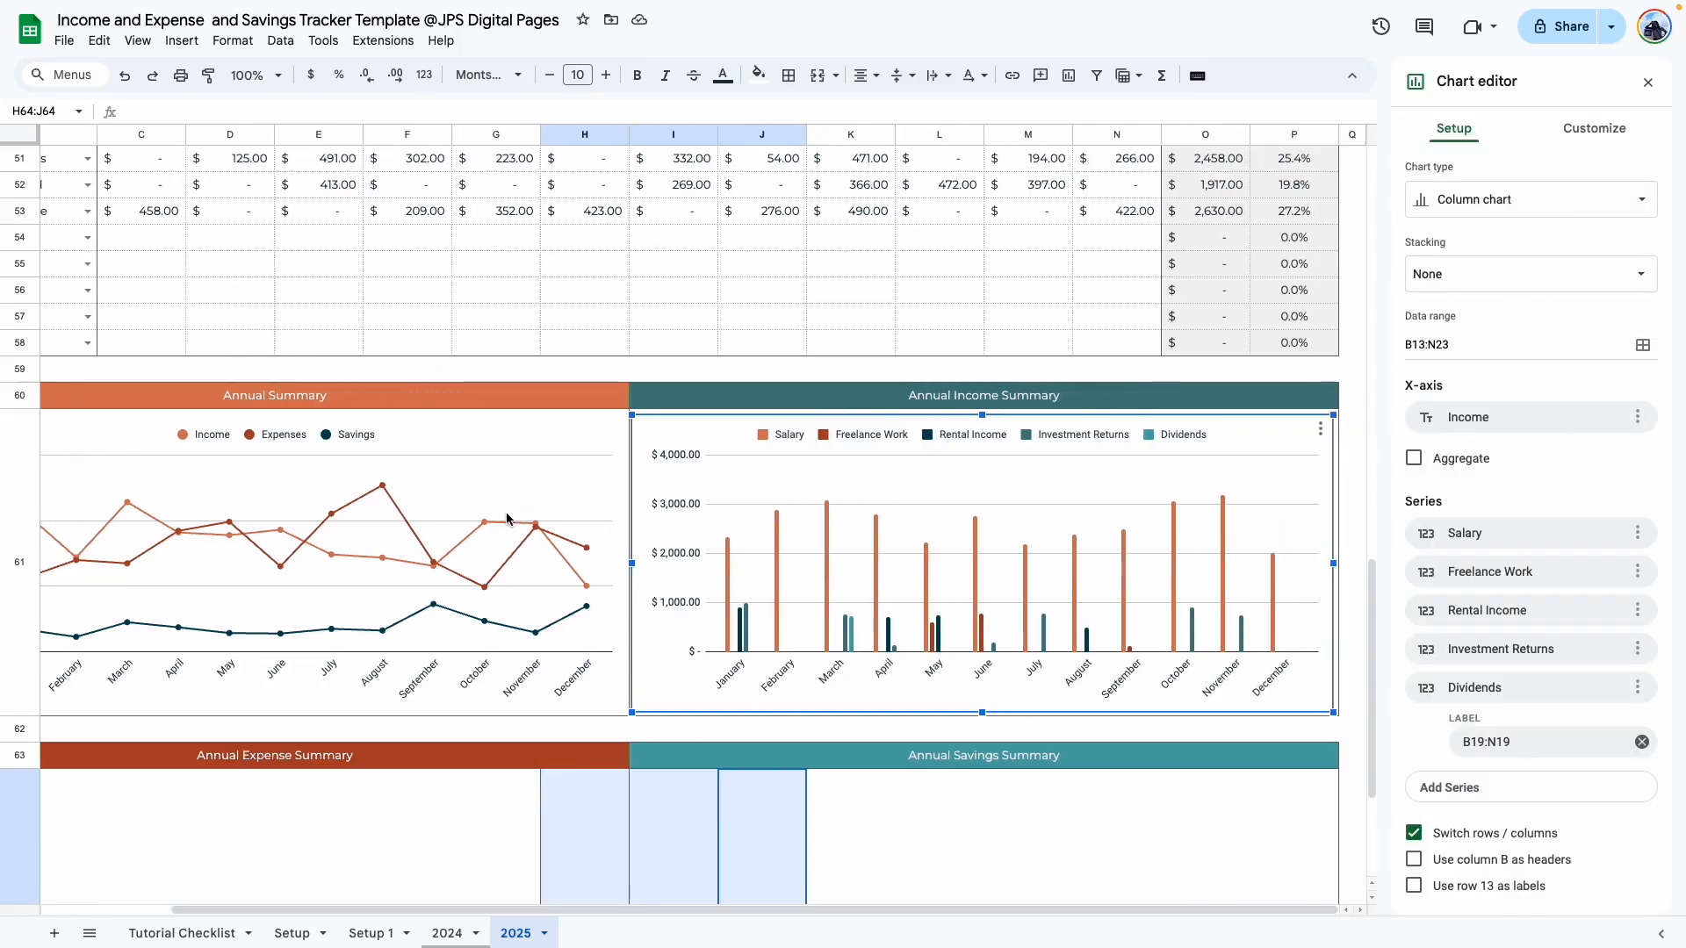
click(1597, 129)
click(1484, 172)
click(1440, 244)
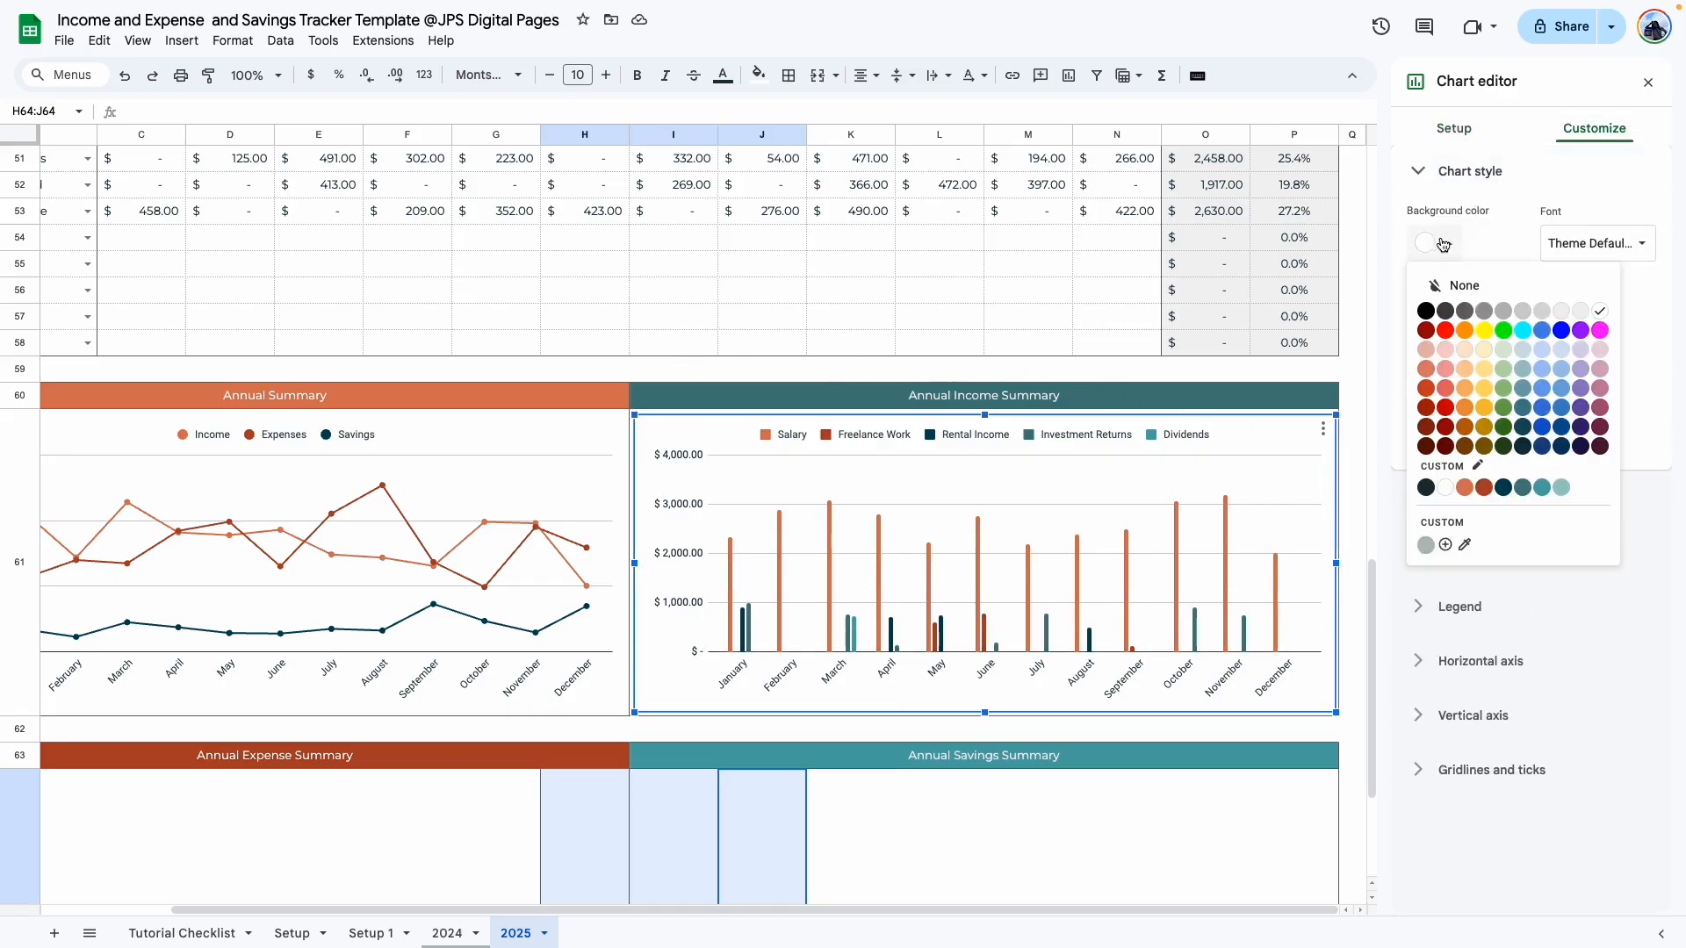
click(1465, 285)
click(1440, 318)
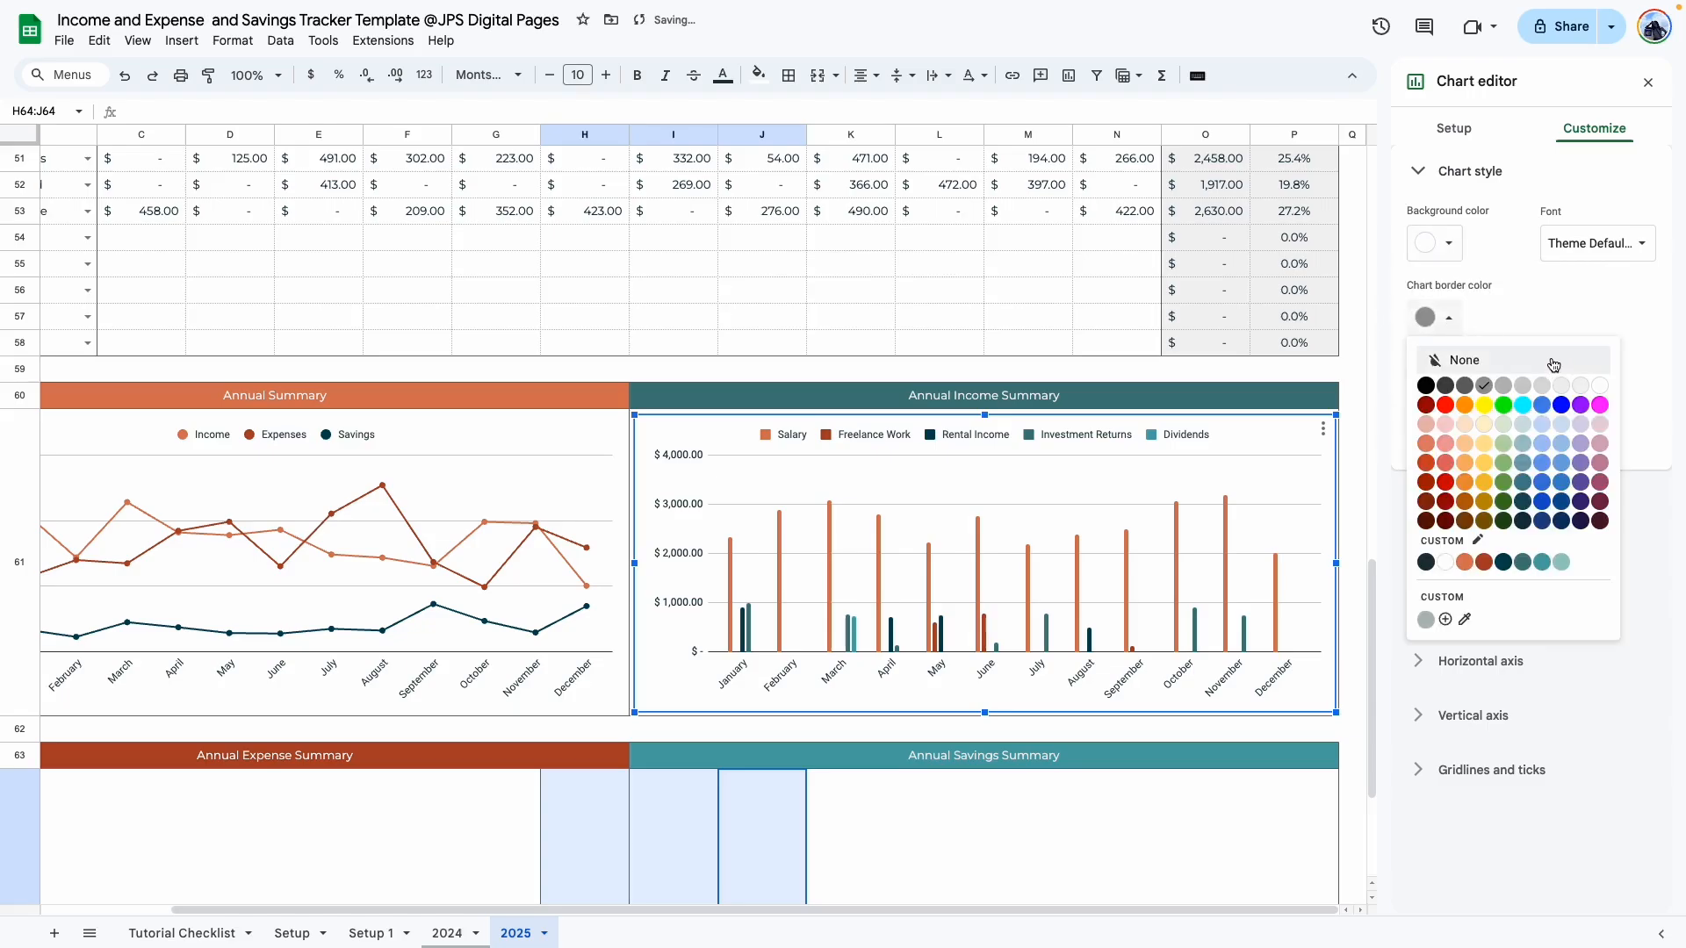
click(1553, 361)
click(893, 830)
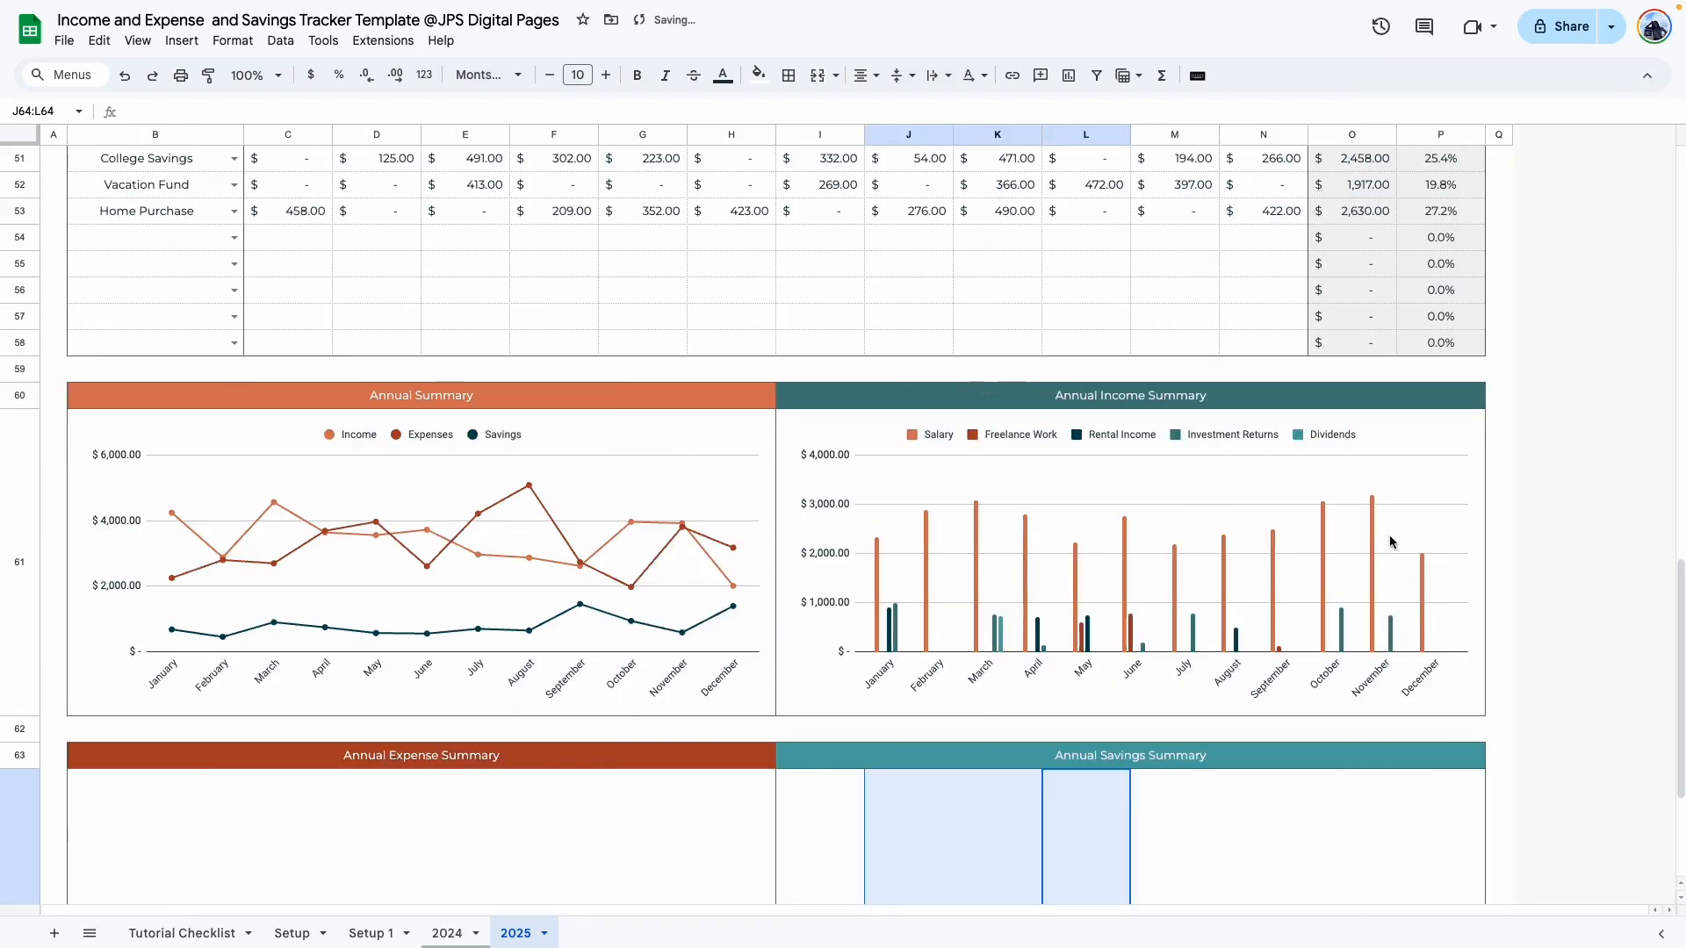
Step: Change the Annual Income Summary chart to a stacked column chart
click(1497, 420)
click(1469, 429)
click(1529, 459)
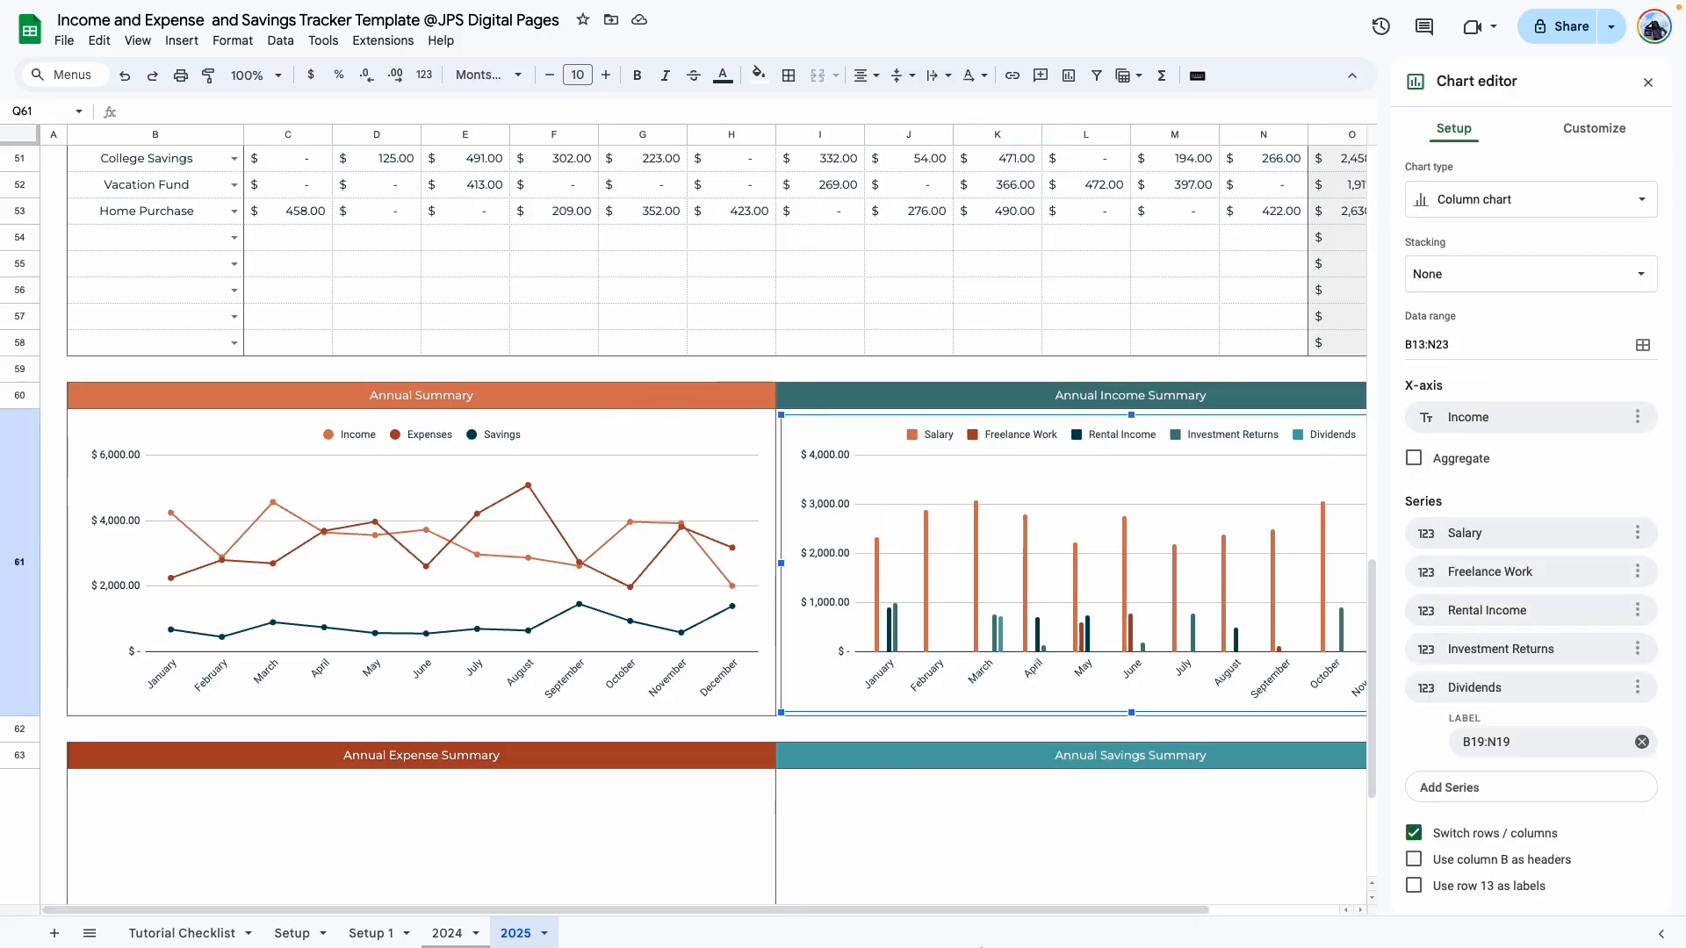
drag(1012, 909, 1140, 909)
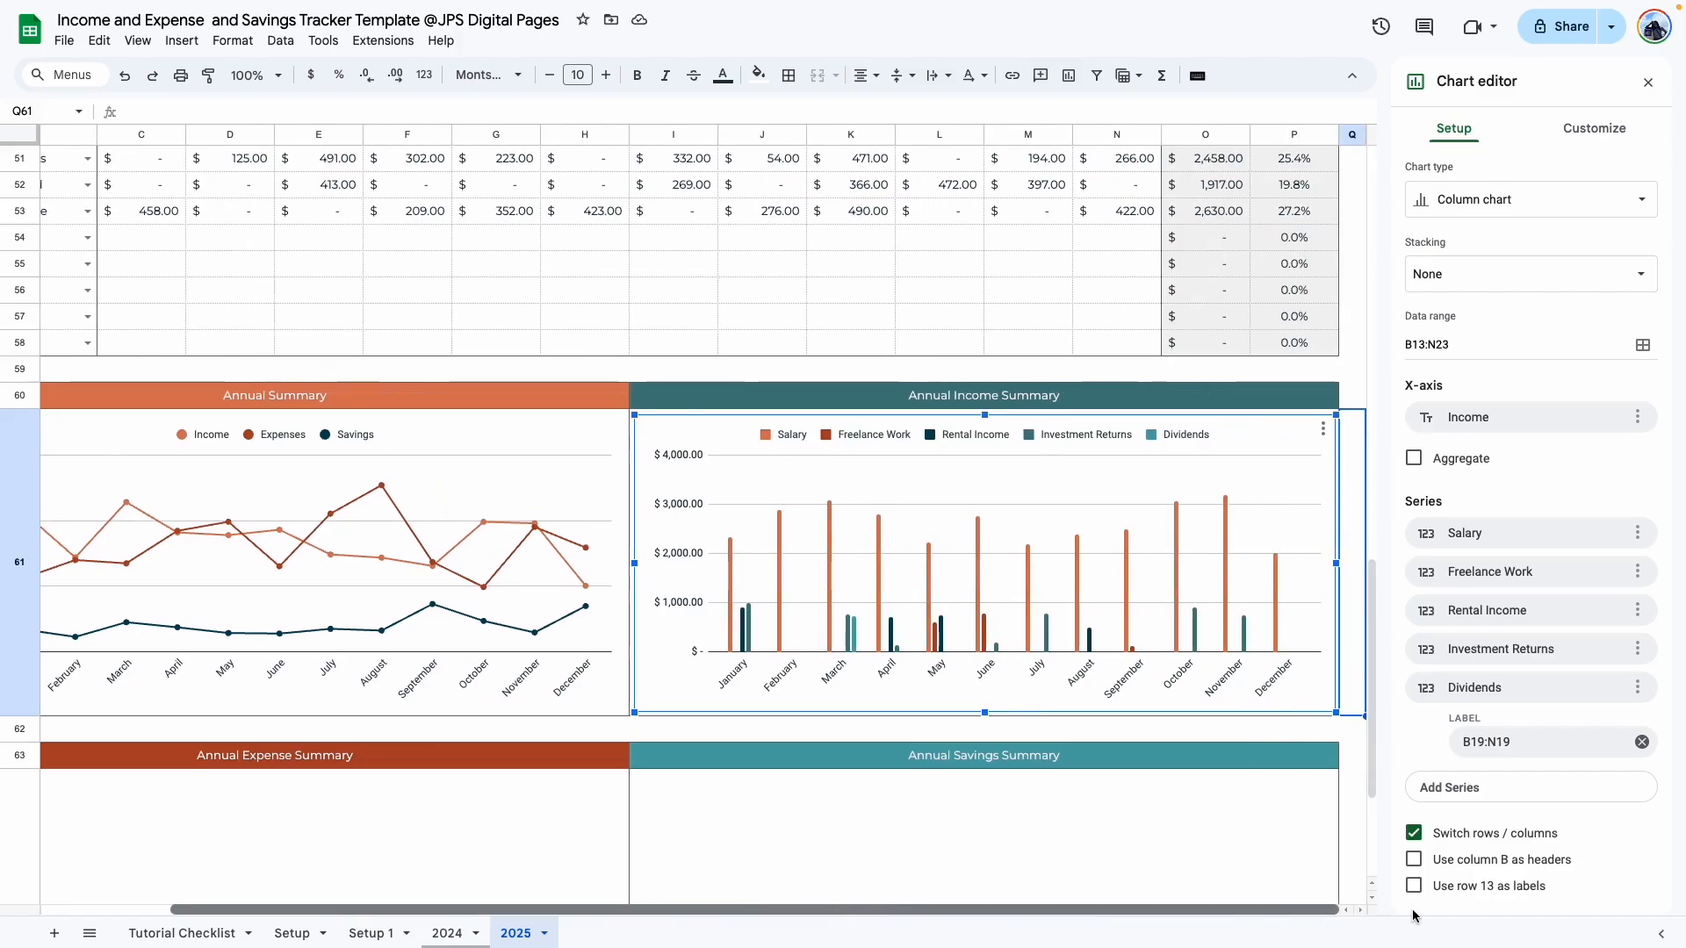
click(1481, 203)
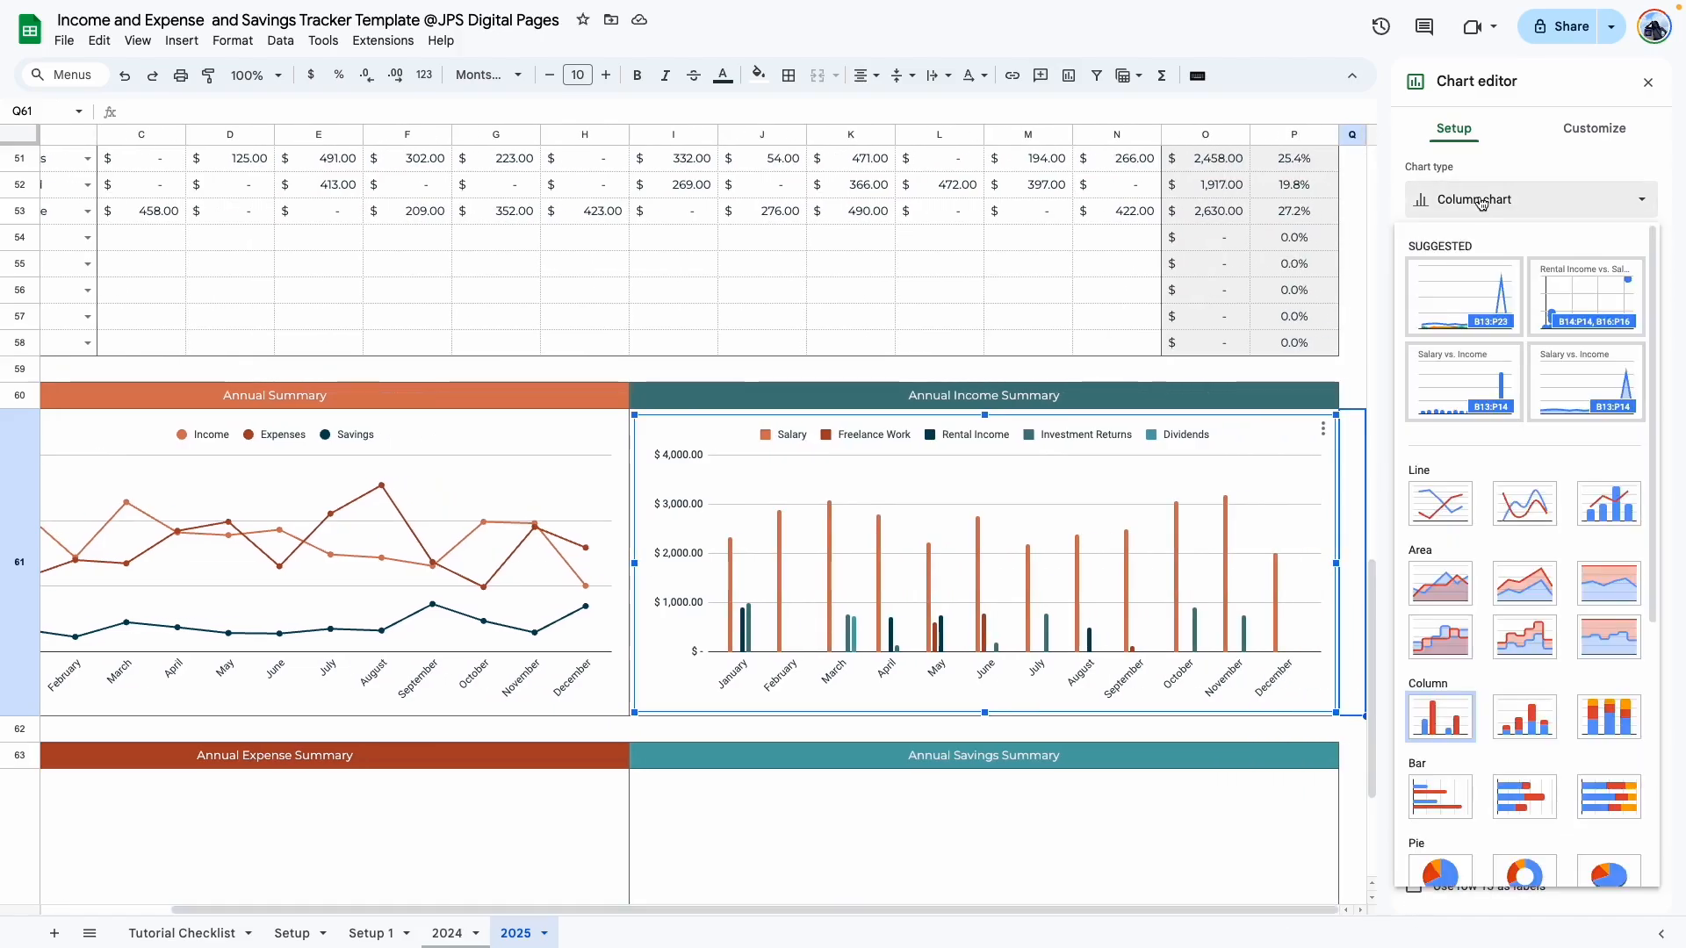
click(1532, 720)
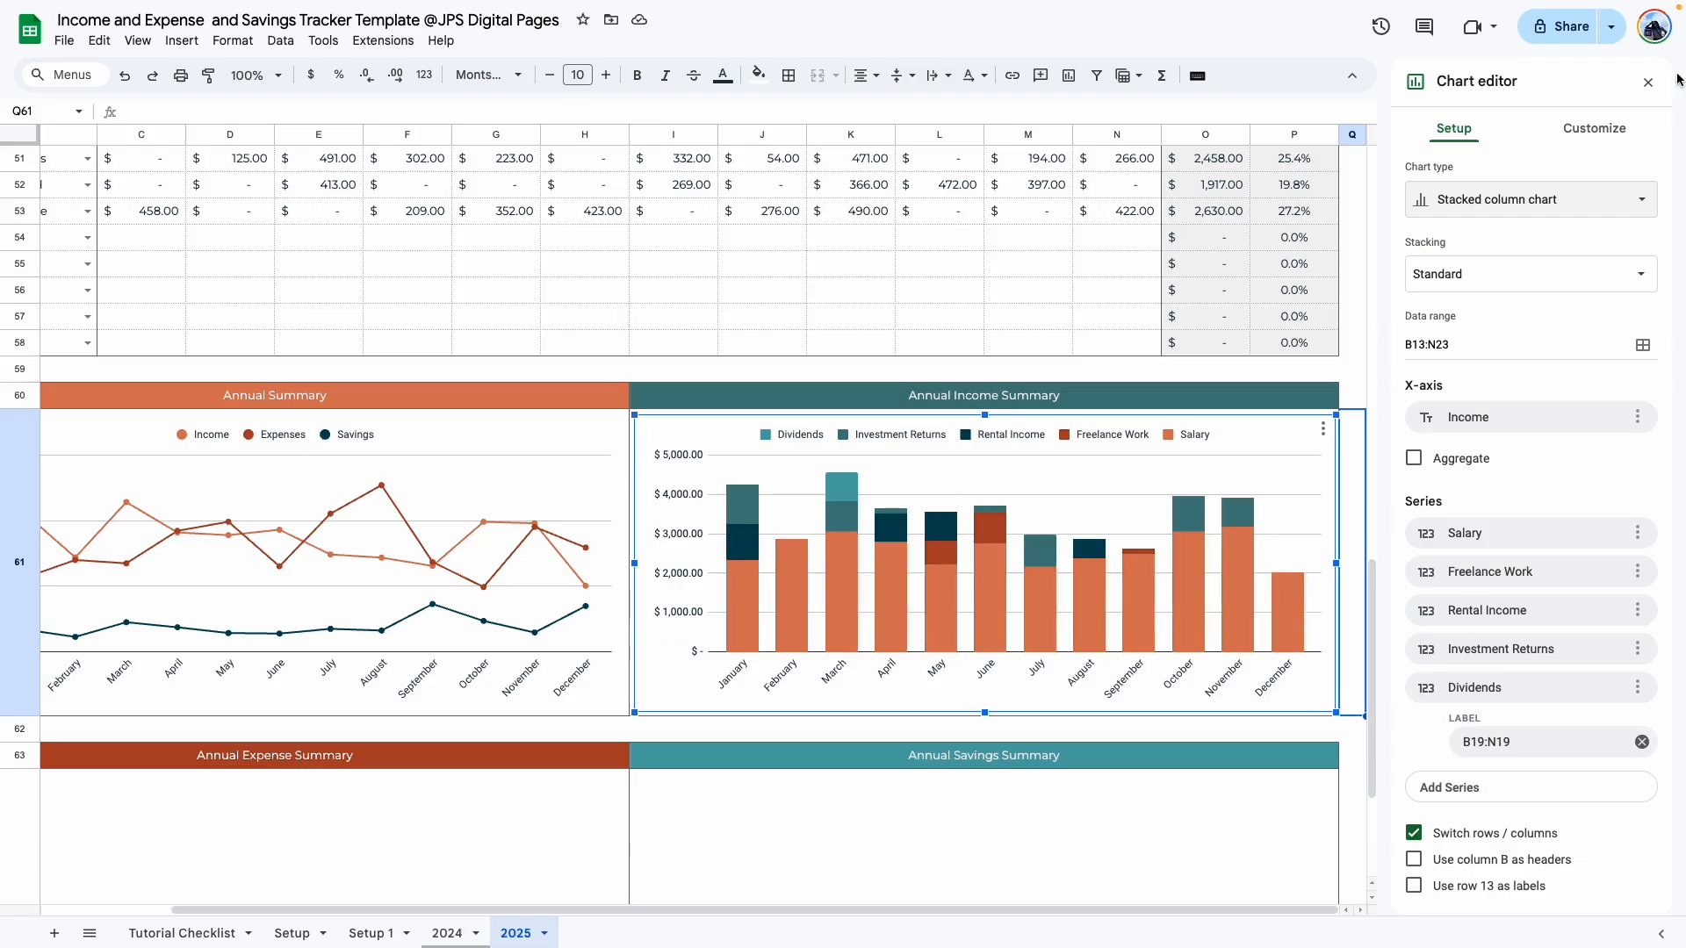
Step: Turn on total data labels for all series of the income chart
click(1588, 130)
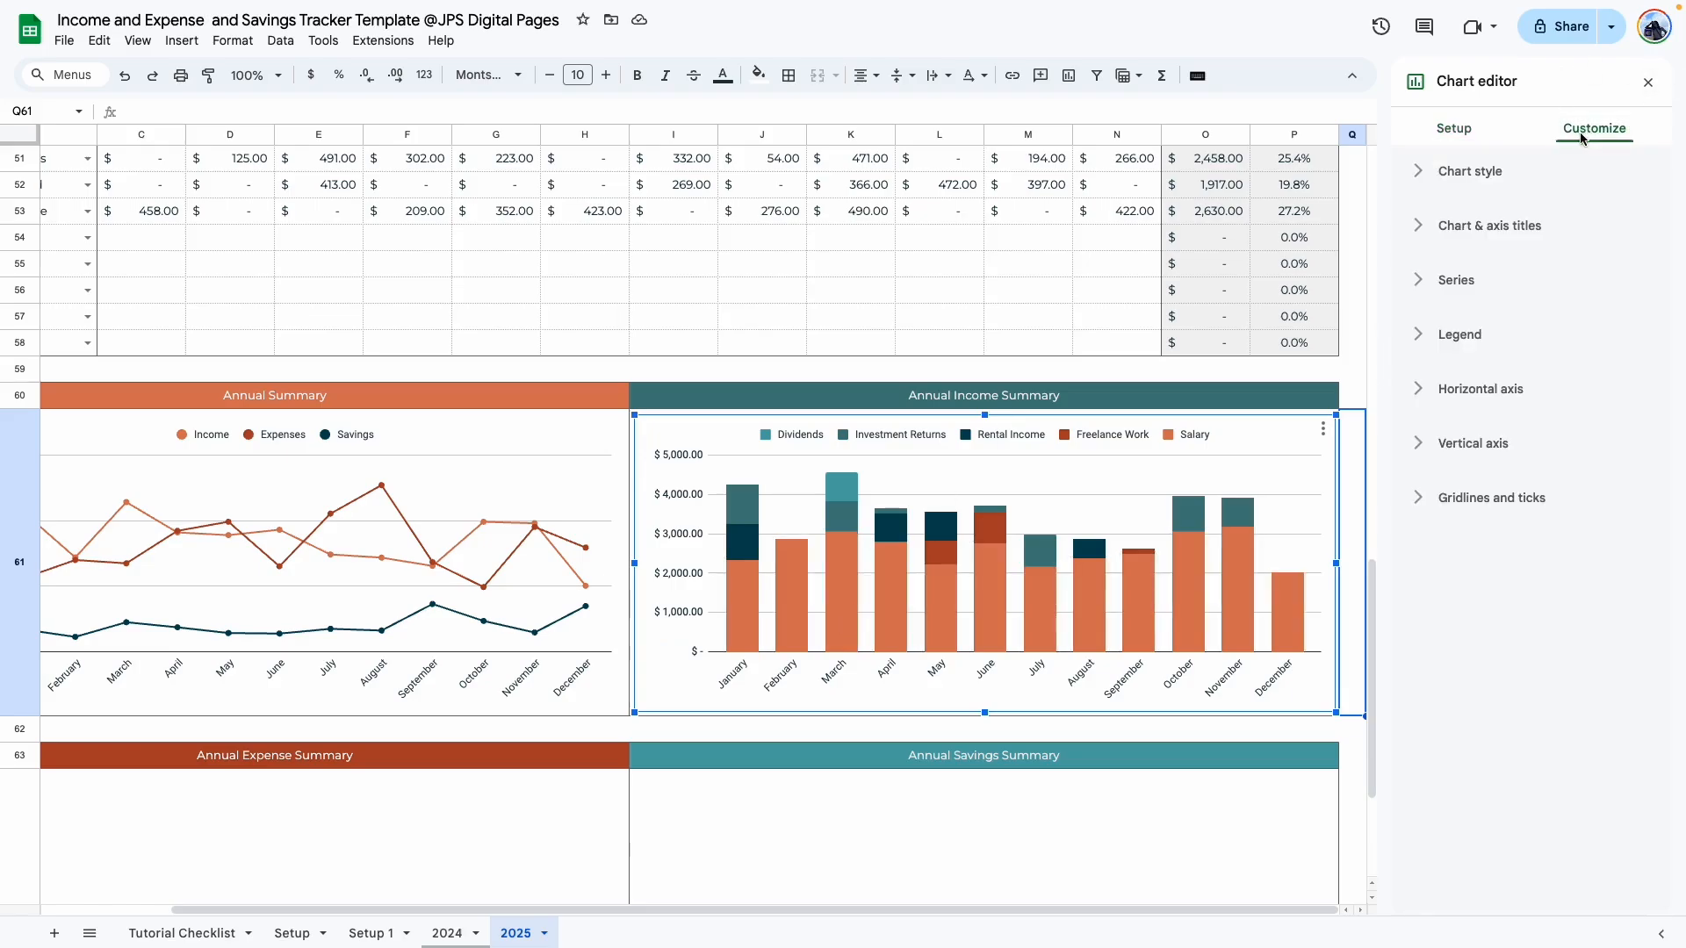
click(1420, 281)
scroll(1545, 538, down, 2)
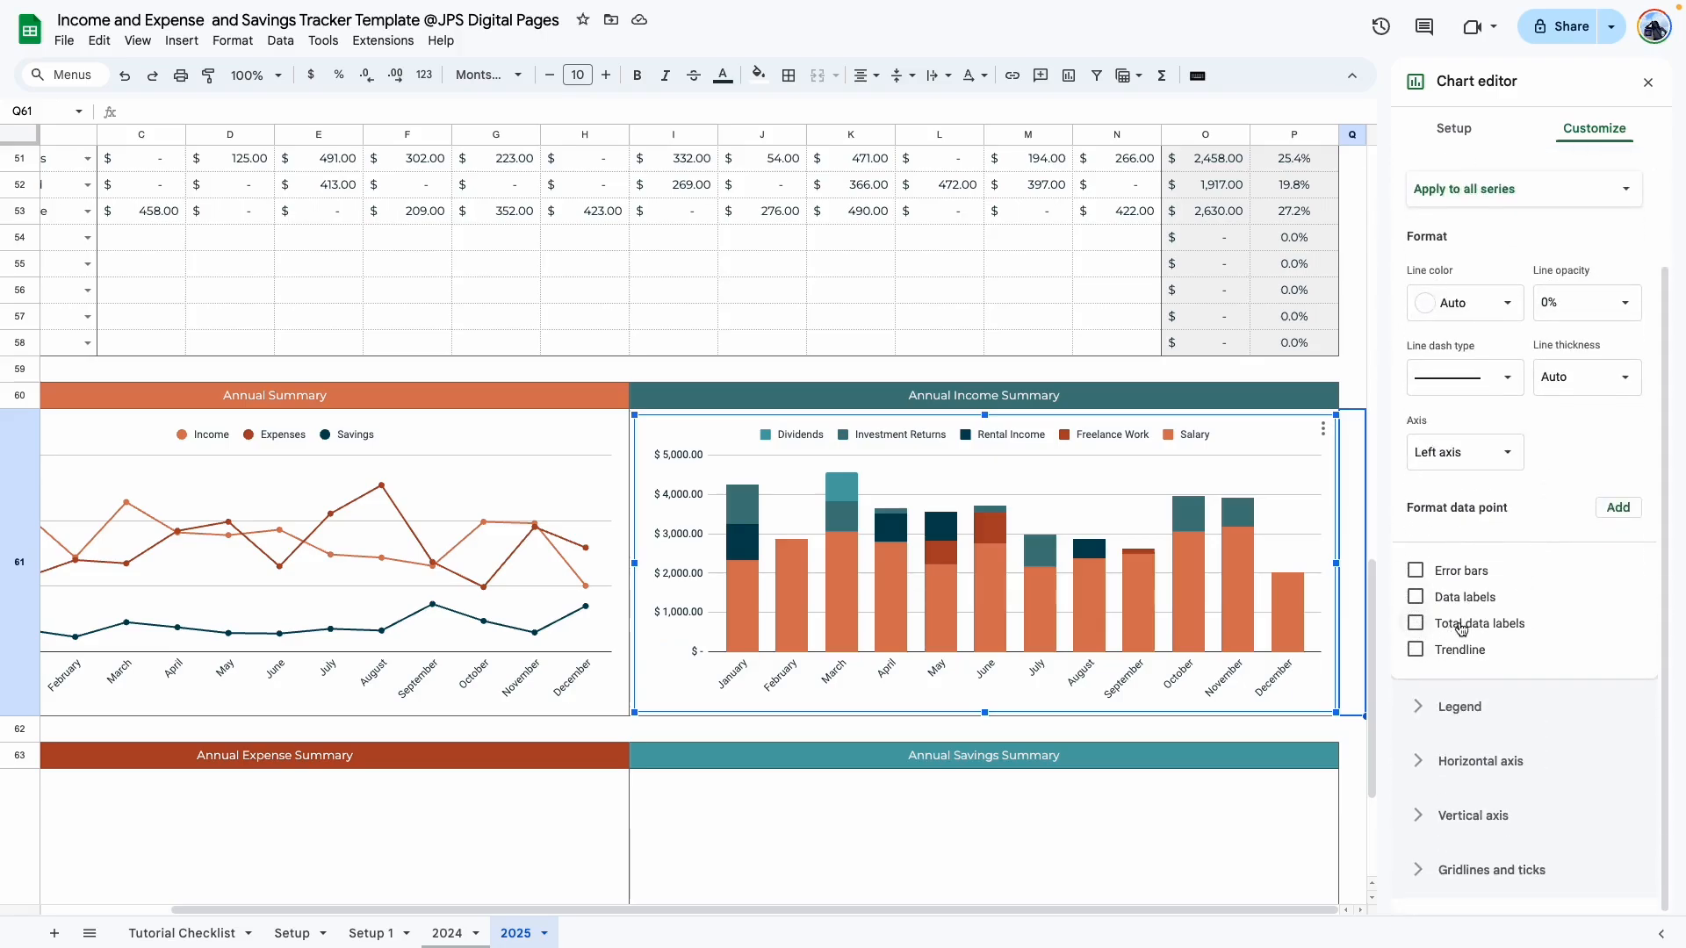
click(1416, 625)
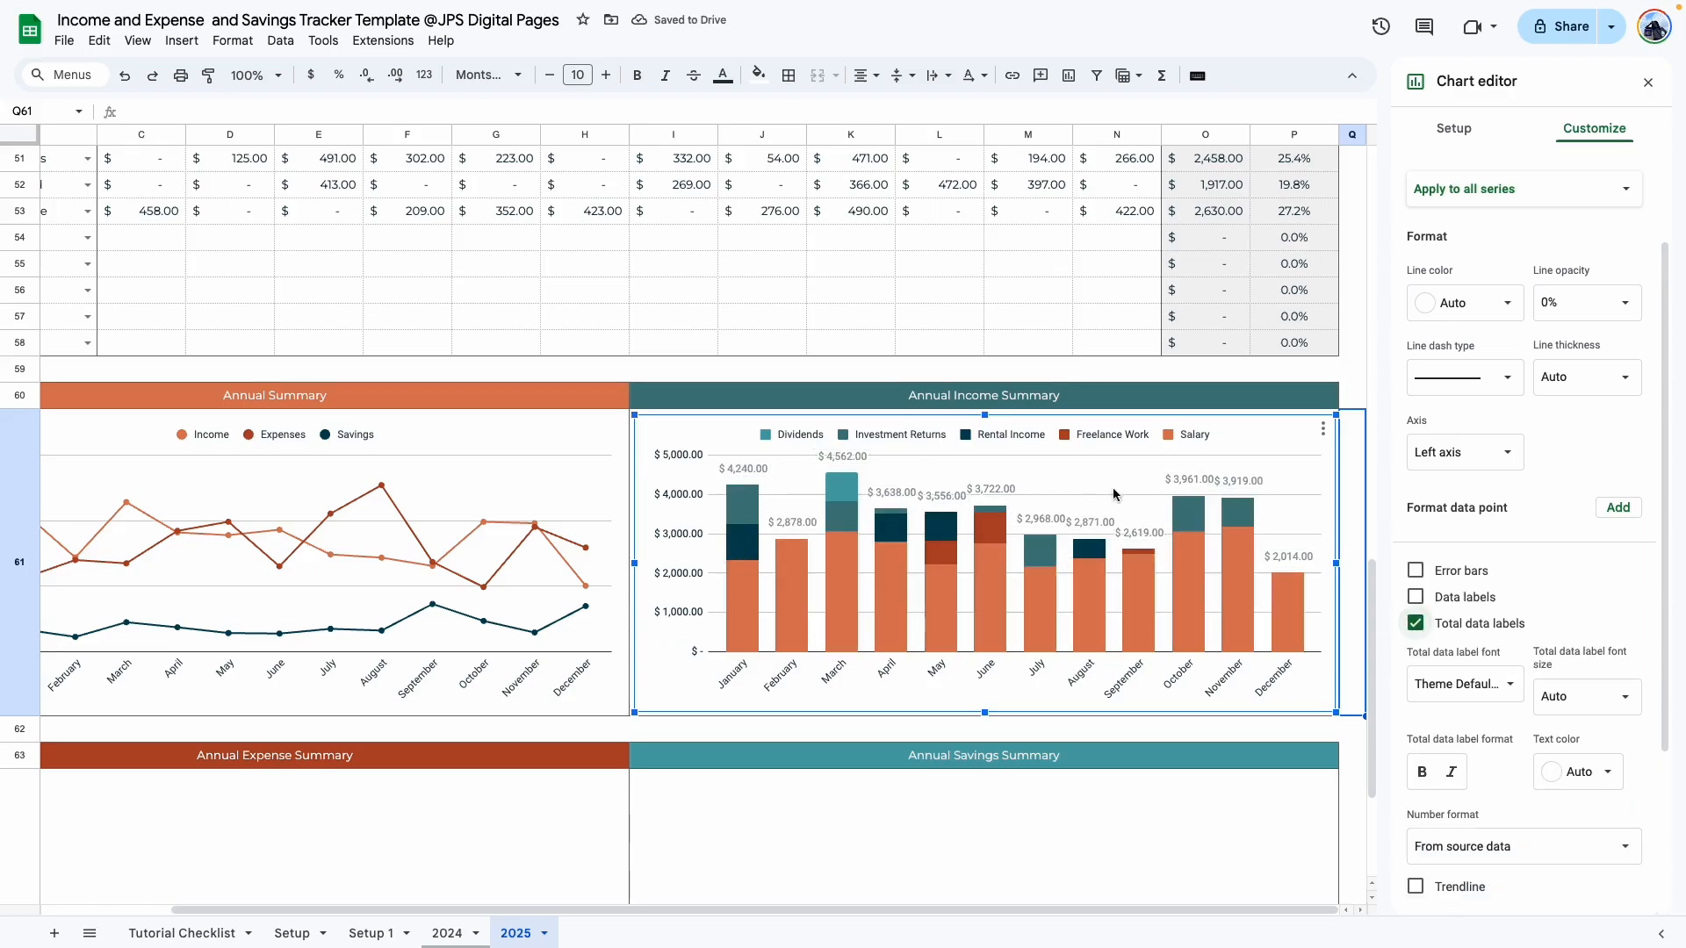
Step: Format the income chart's total data labels with font size 10 and dark grey text
scroll(1622, 615, down, 1)
click(1623, 590)
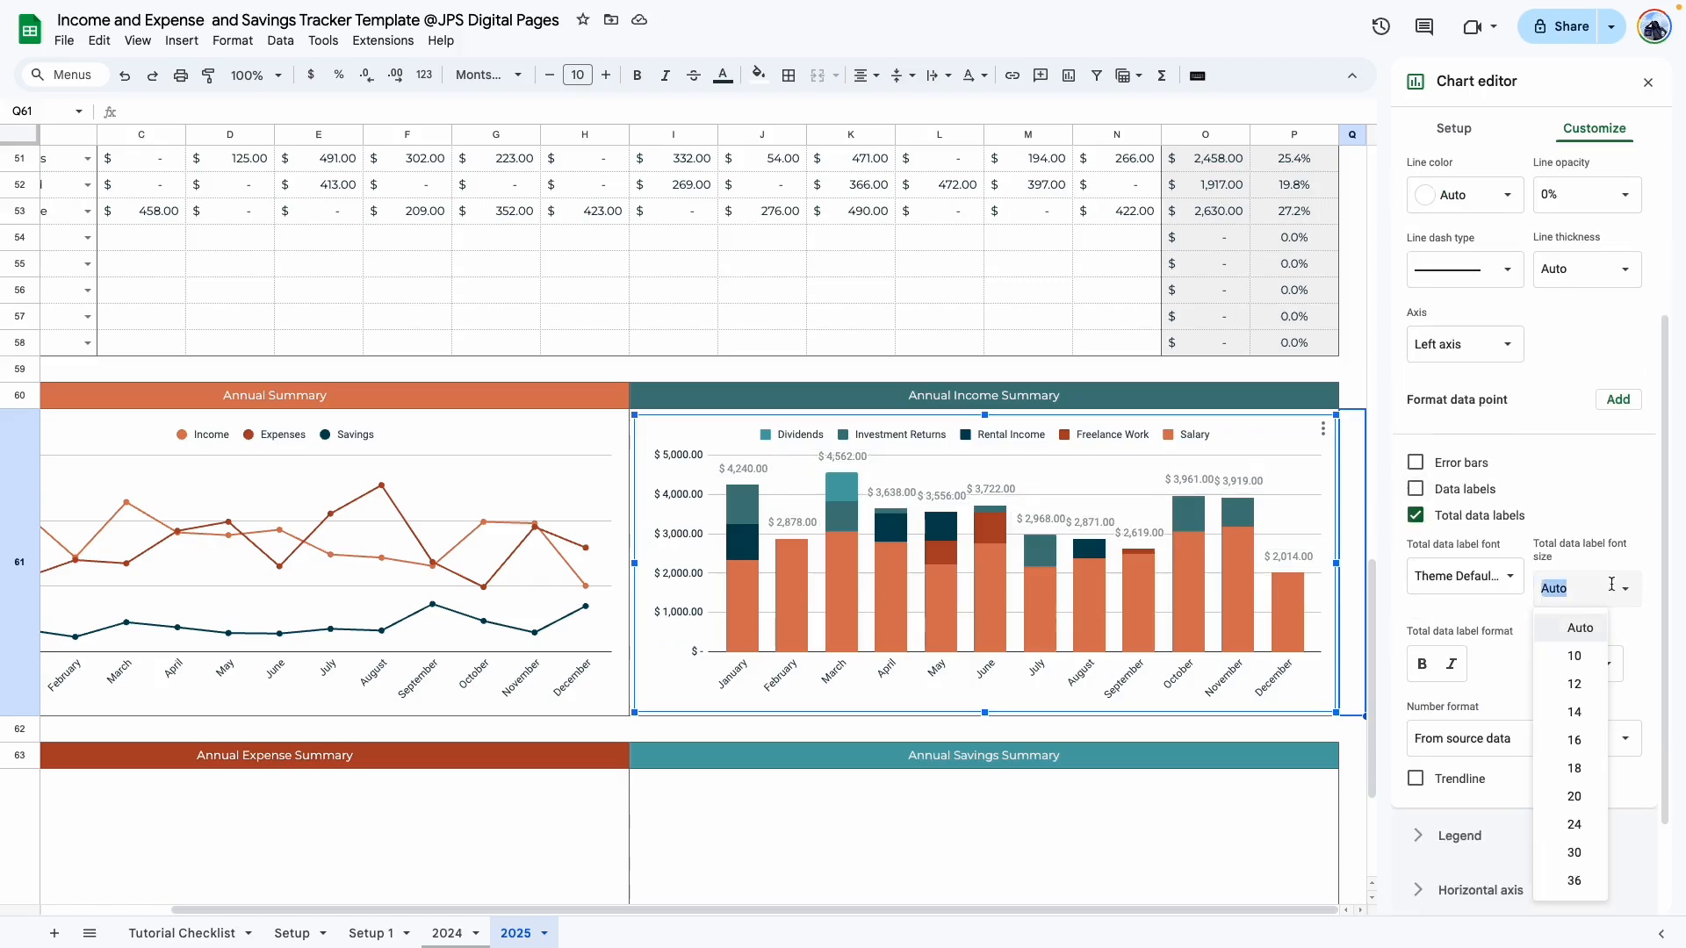
click(1576, 657)
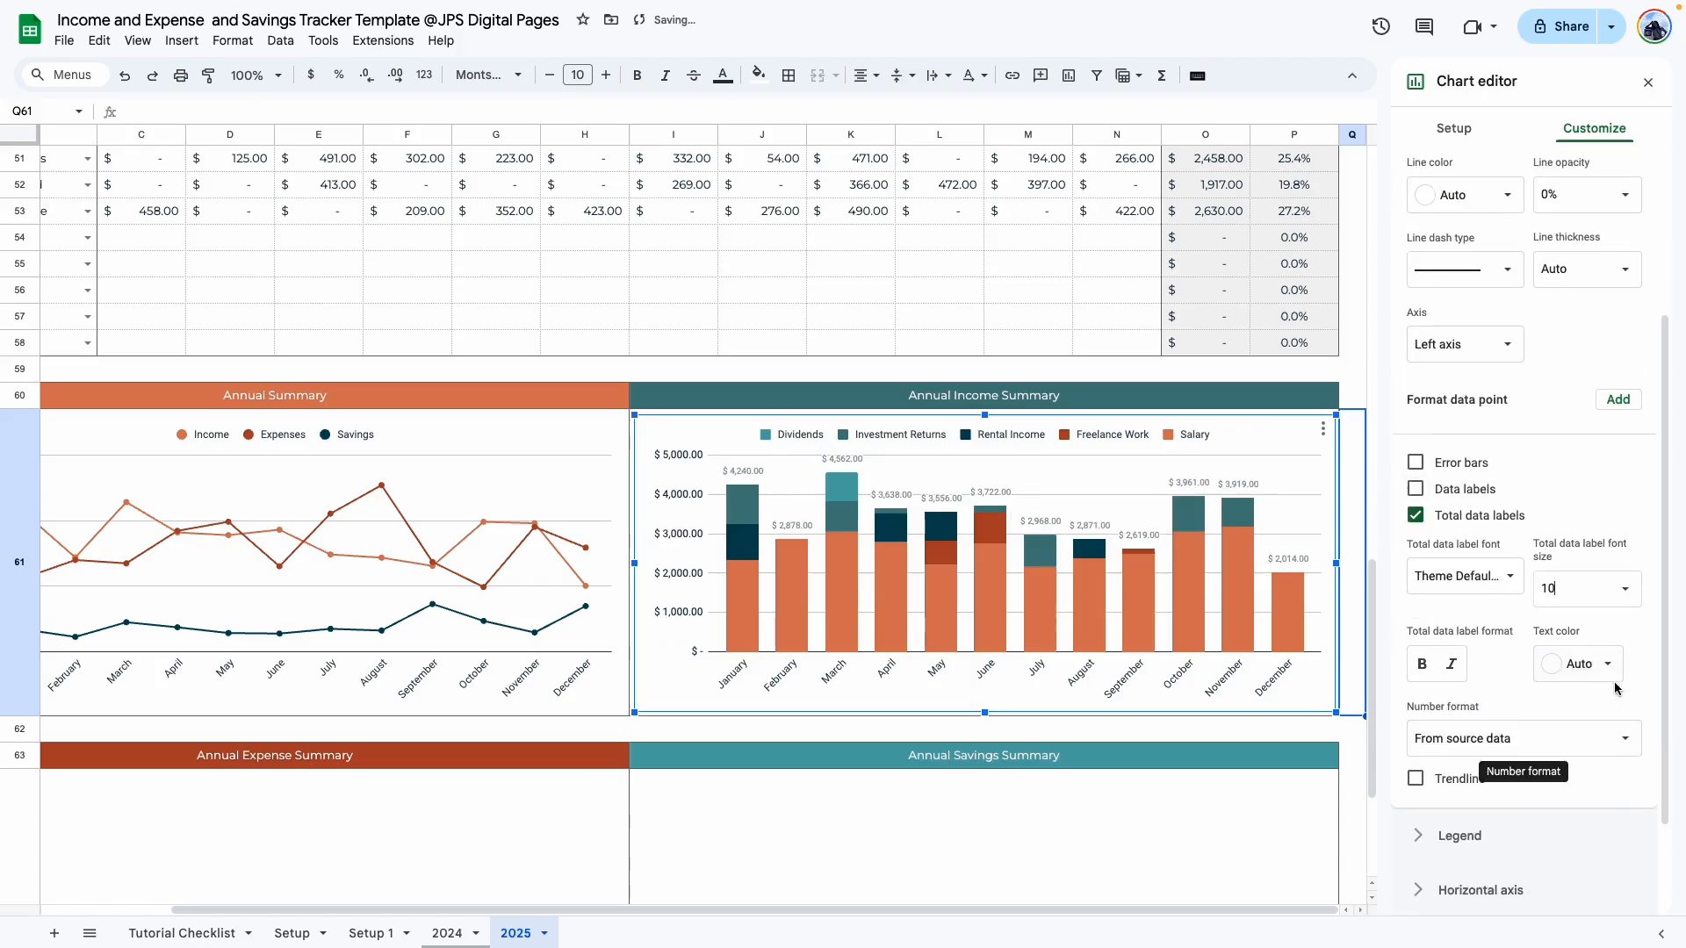
click(1609, 671)
click(1459, 398)
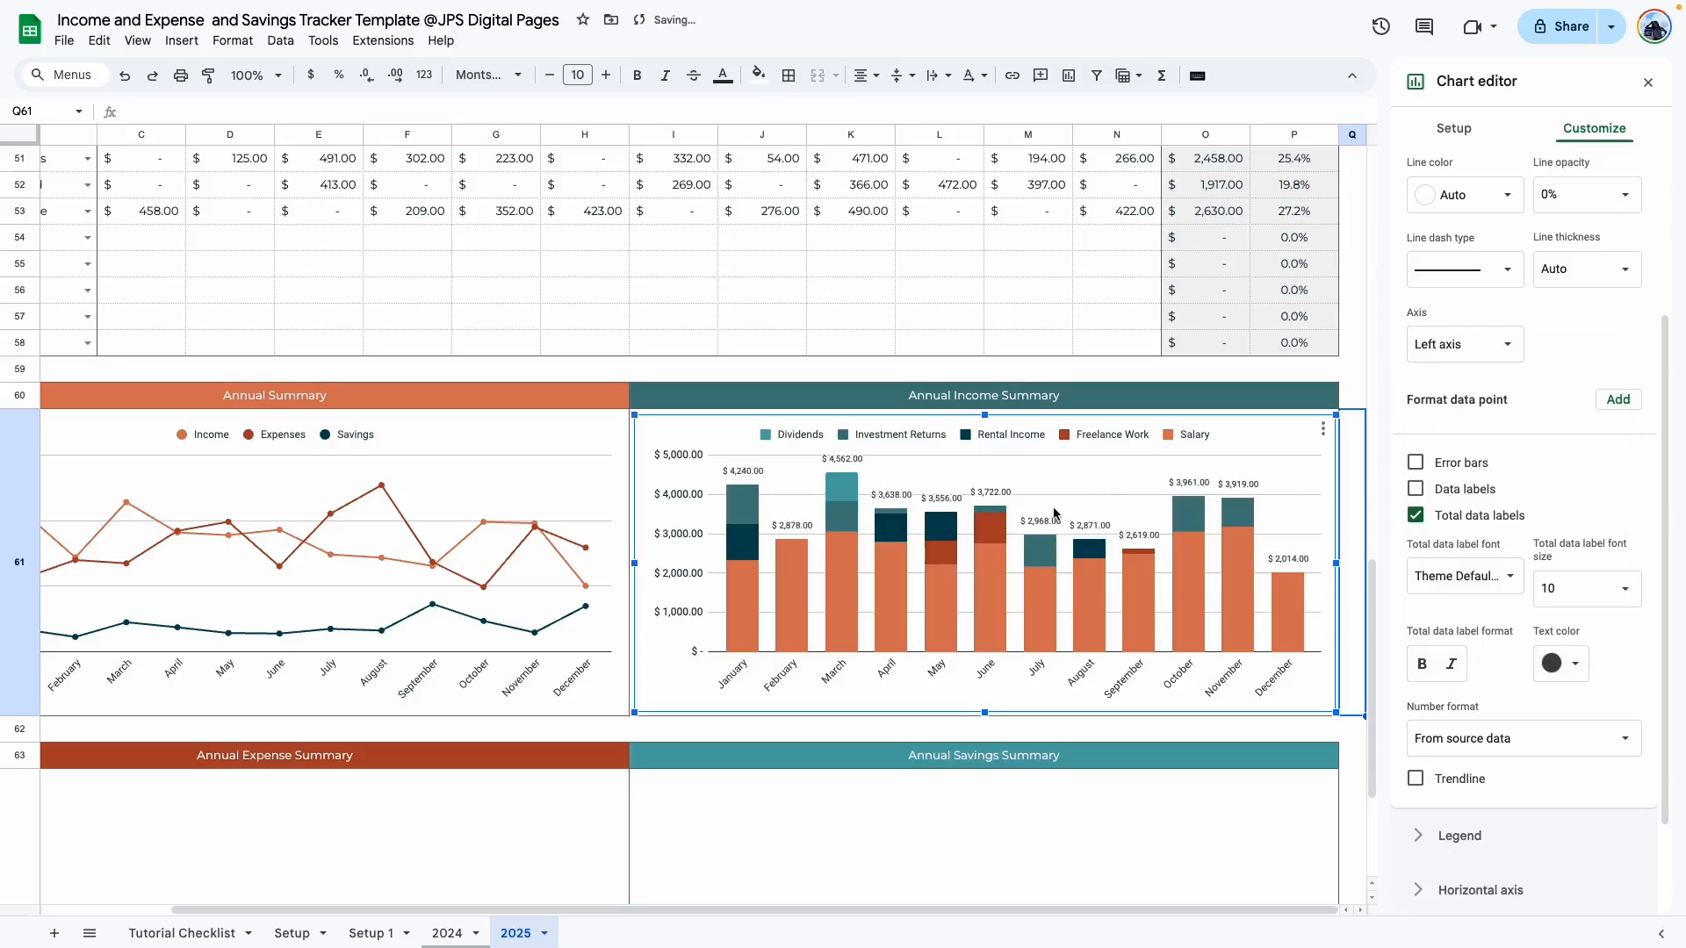
Step: Close the chart settings and lower the top edge of the income chart's plot area to leave space below the legend
click(1351, 353)
click(1498, 790)
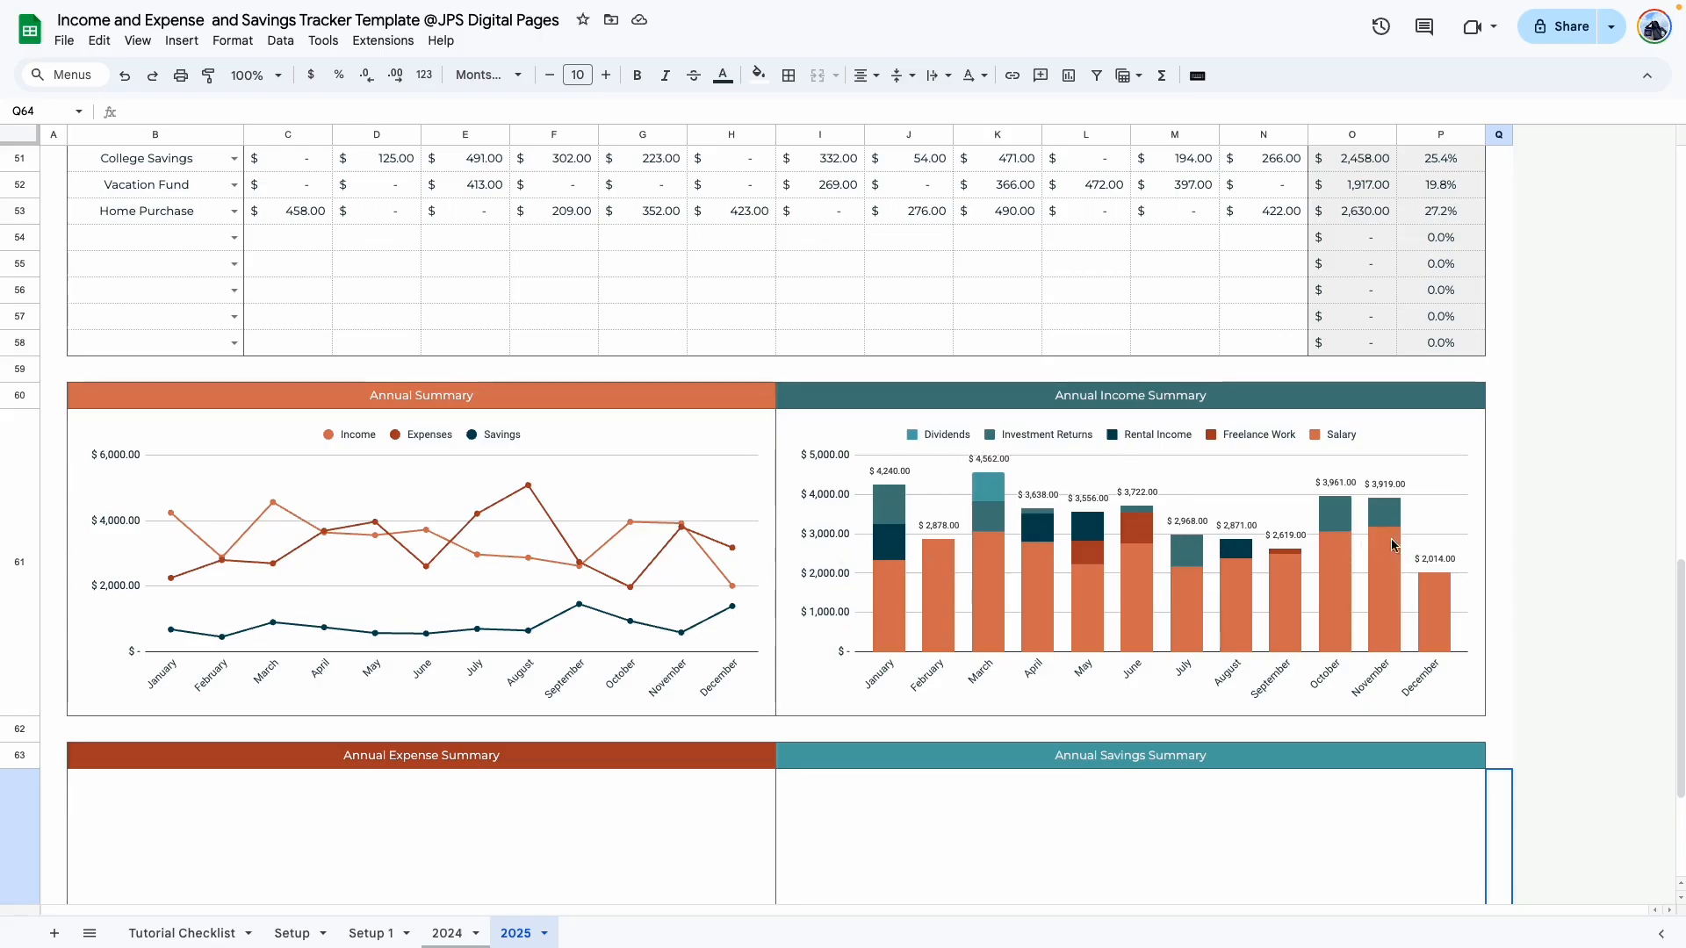
click(893, 581)
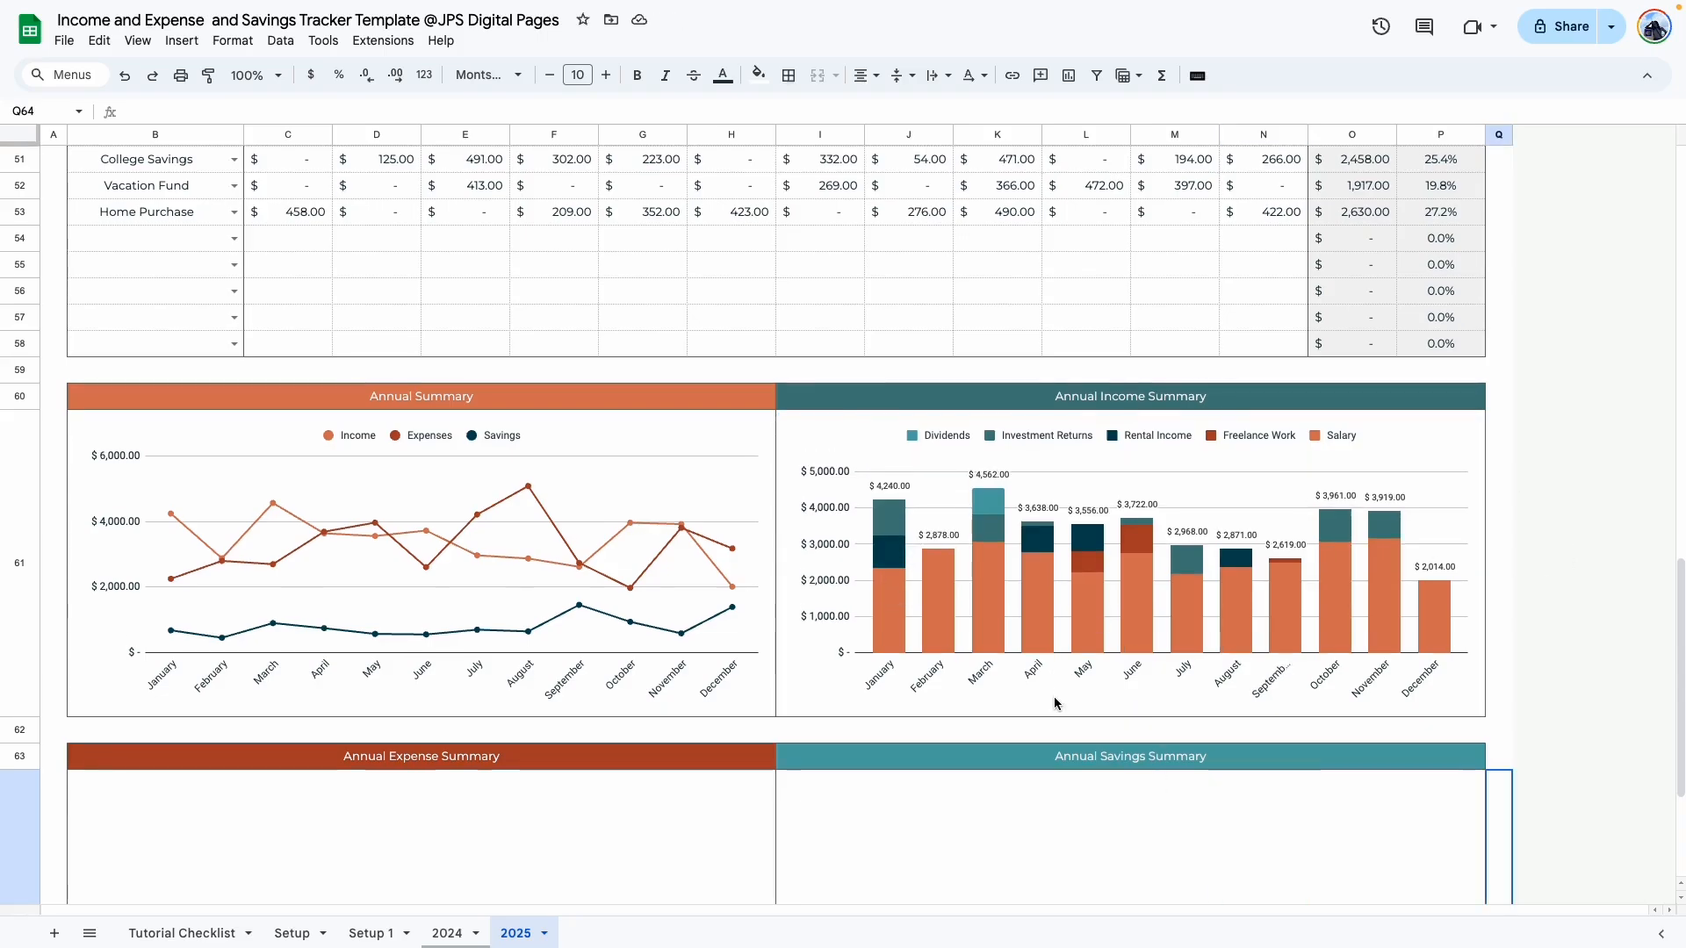
Step: Insert a chart of the Expenses table's monthly data in B26:N46 and switch its rows and columns
scroll(1056, 697, up, 10)
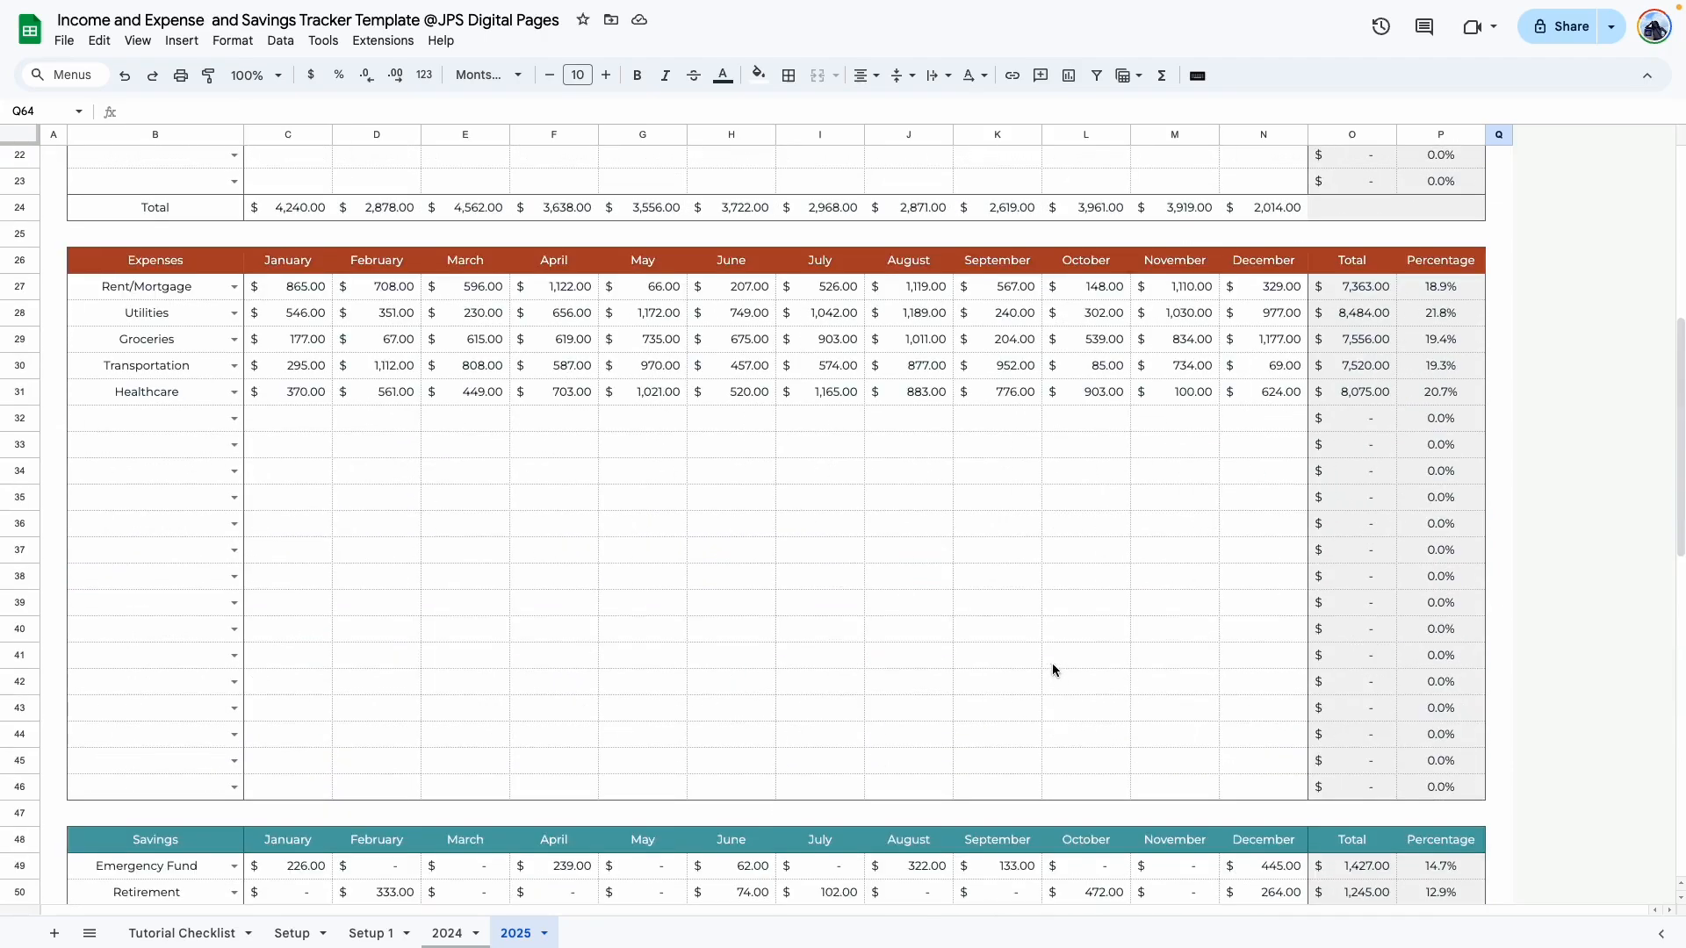
drag(158, 260, 1263, 795)
click(1068, 77)
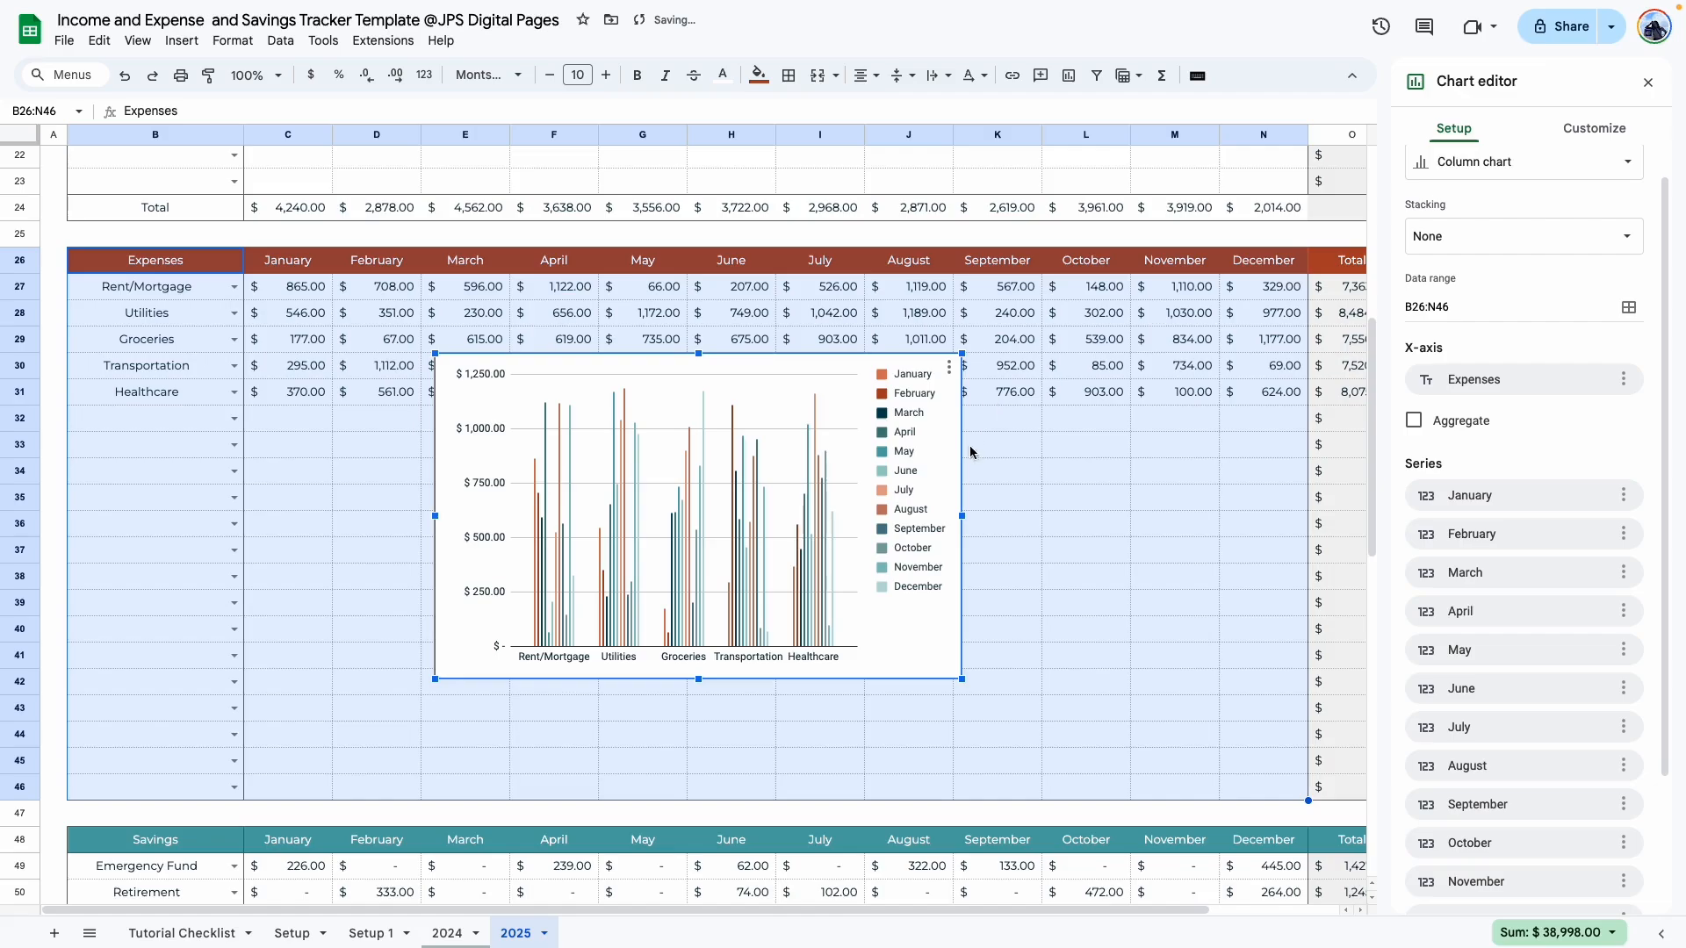
scroll(1449, 546, down, 3)
click(1413, 832)
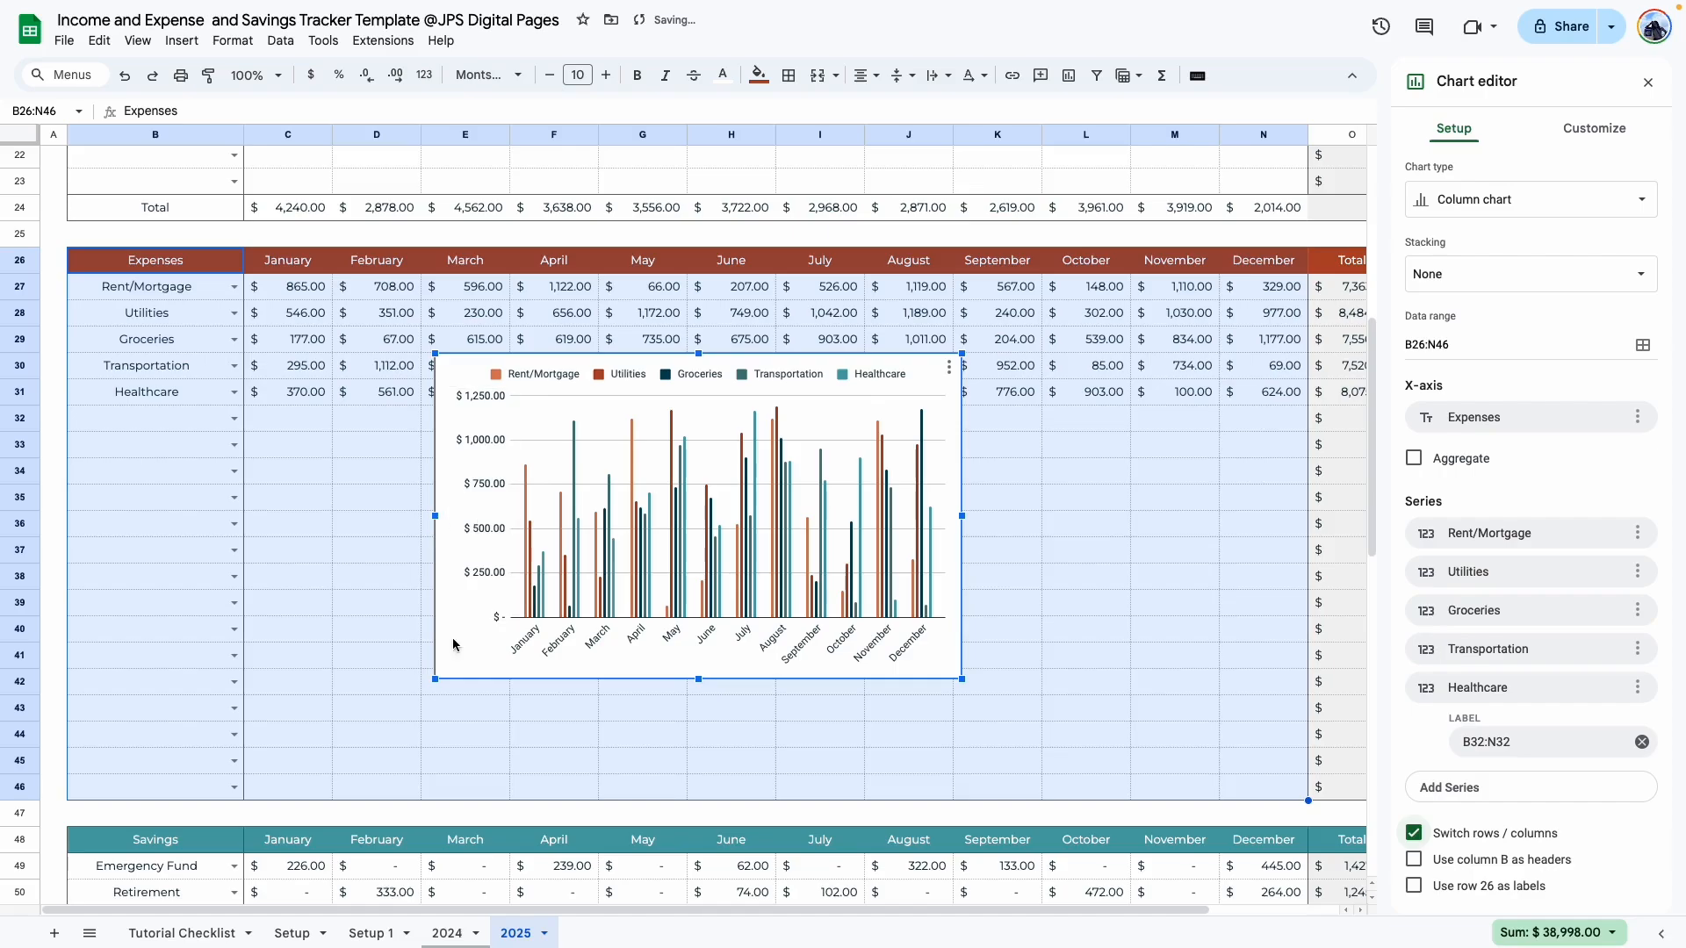
Step: Move the expense chart into the Annual Expense Summary block and widen it to fill the block
drag(450, 495, 390, 753)
scroll(513, 498, down, 5)
drag(403, 436, 379, 830)
scroll(425, 532, down, 4)
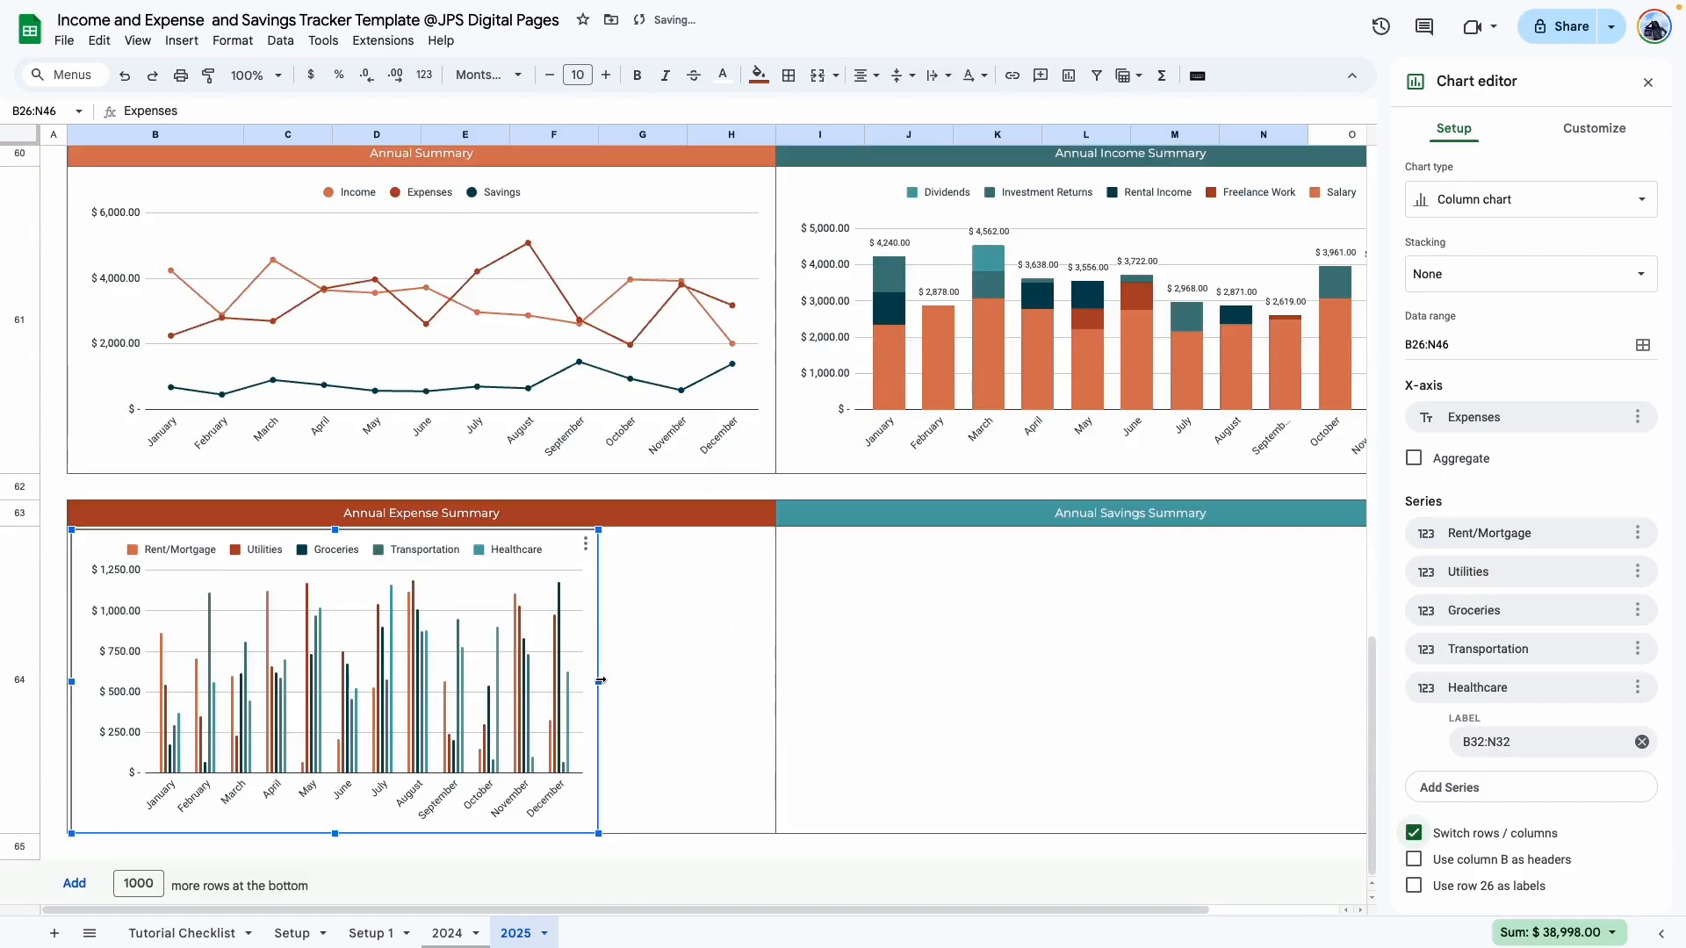
drag(598, 682, 772, 678)
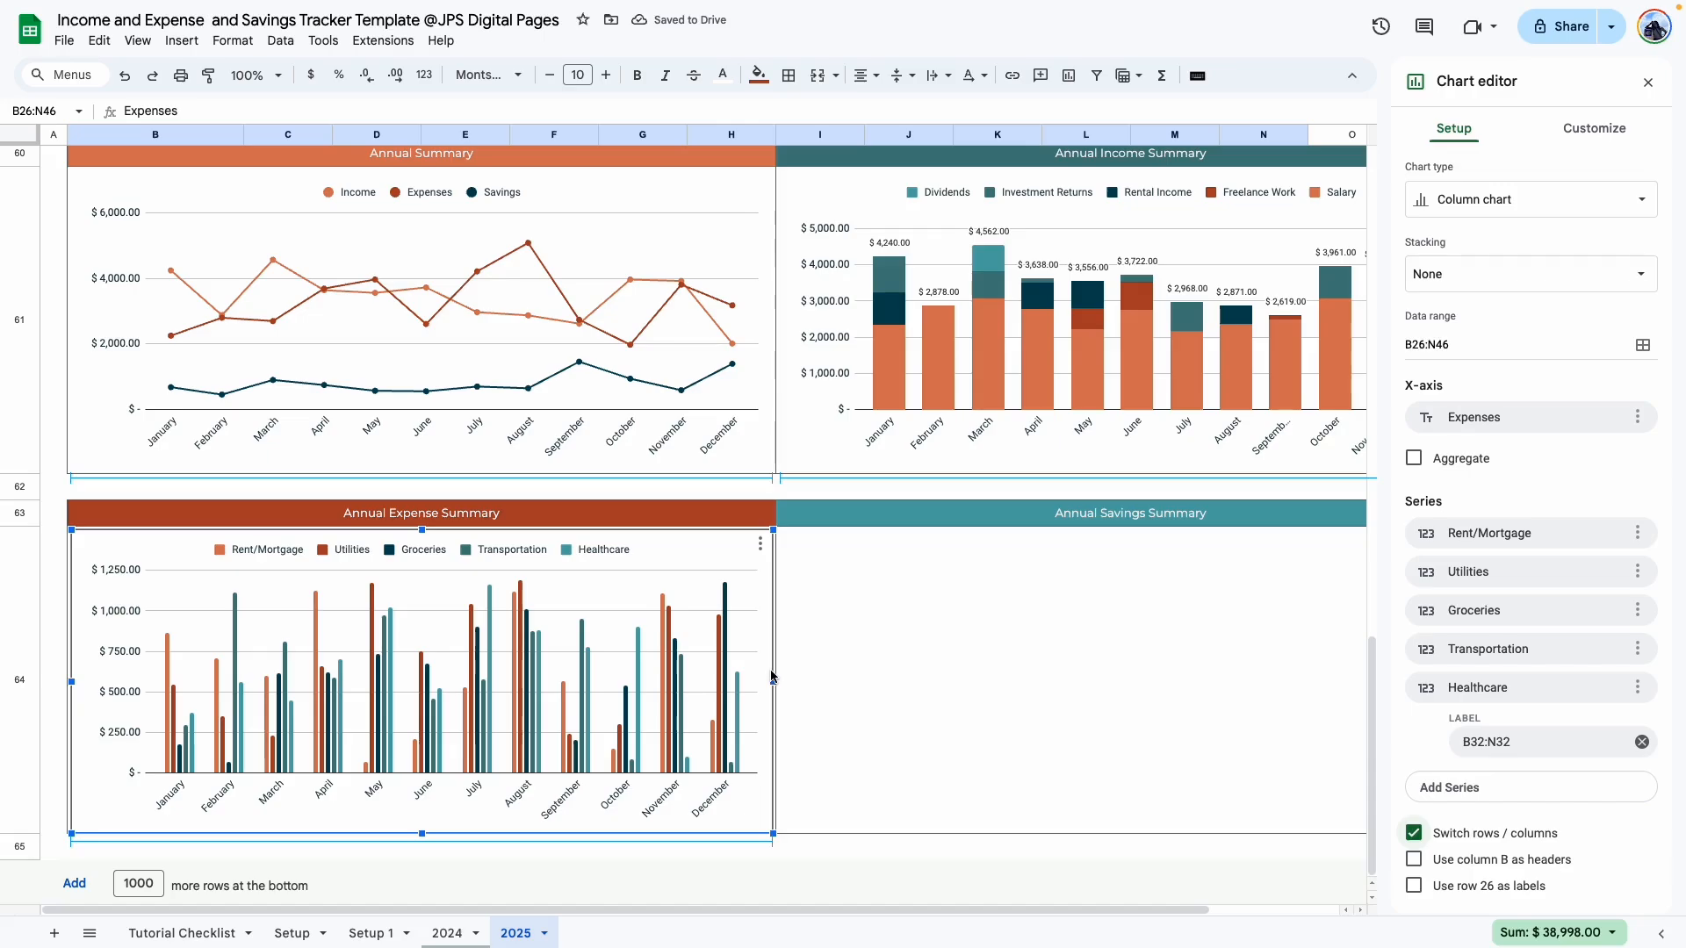
Step: Set the expense chart's background color and border color to None
click(1594, 128)
click(1464, 173)
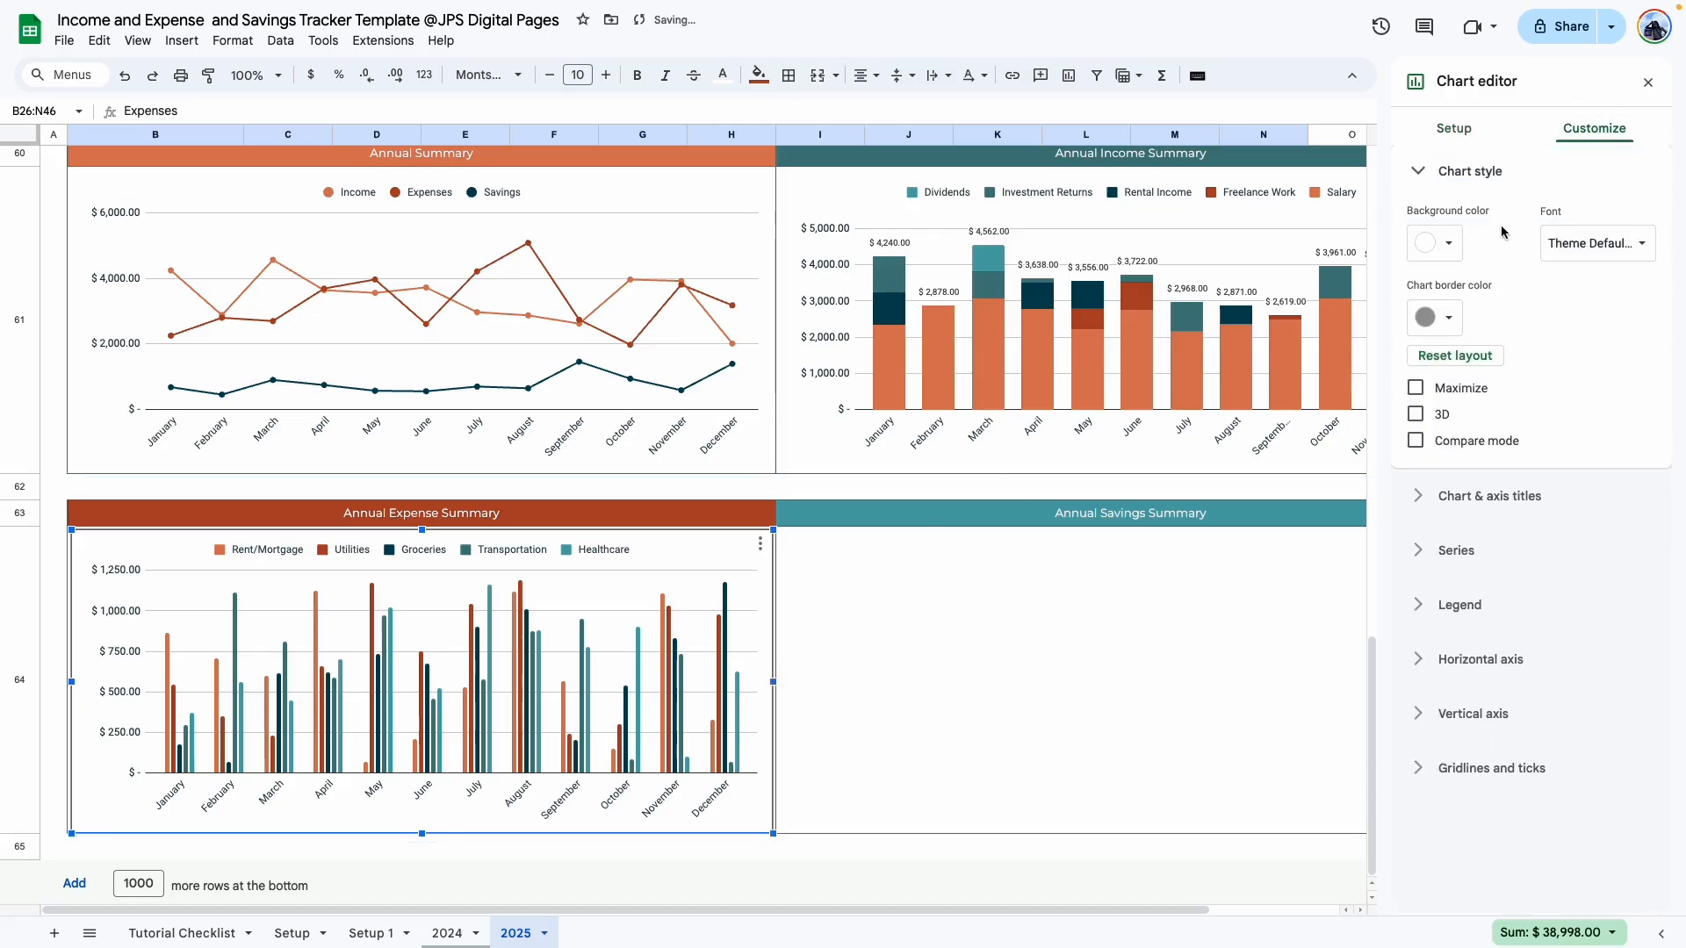
click(1447, 243)
click(1484, 287)
click(1442, 318)
click(1516, 356)
Step: Change the expense chart to a 100% stacked column chart and lower the top edge of its plot area
click(1453, 128)
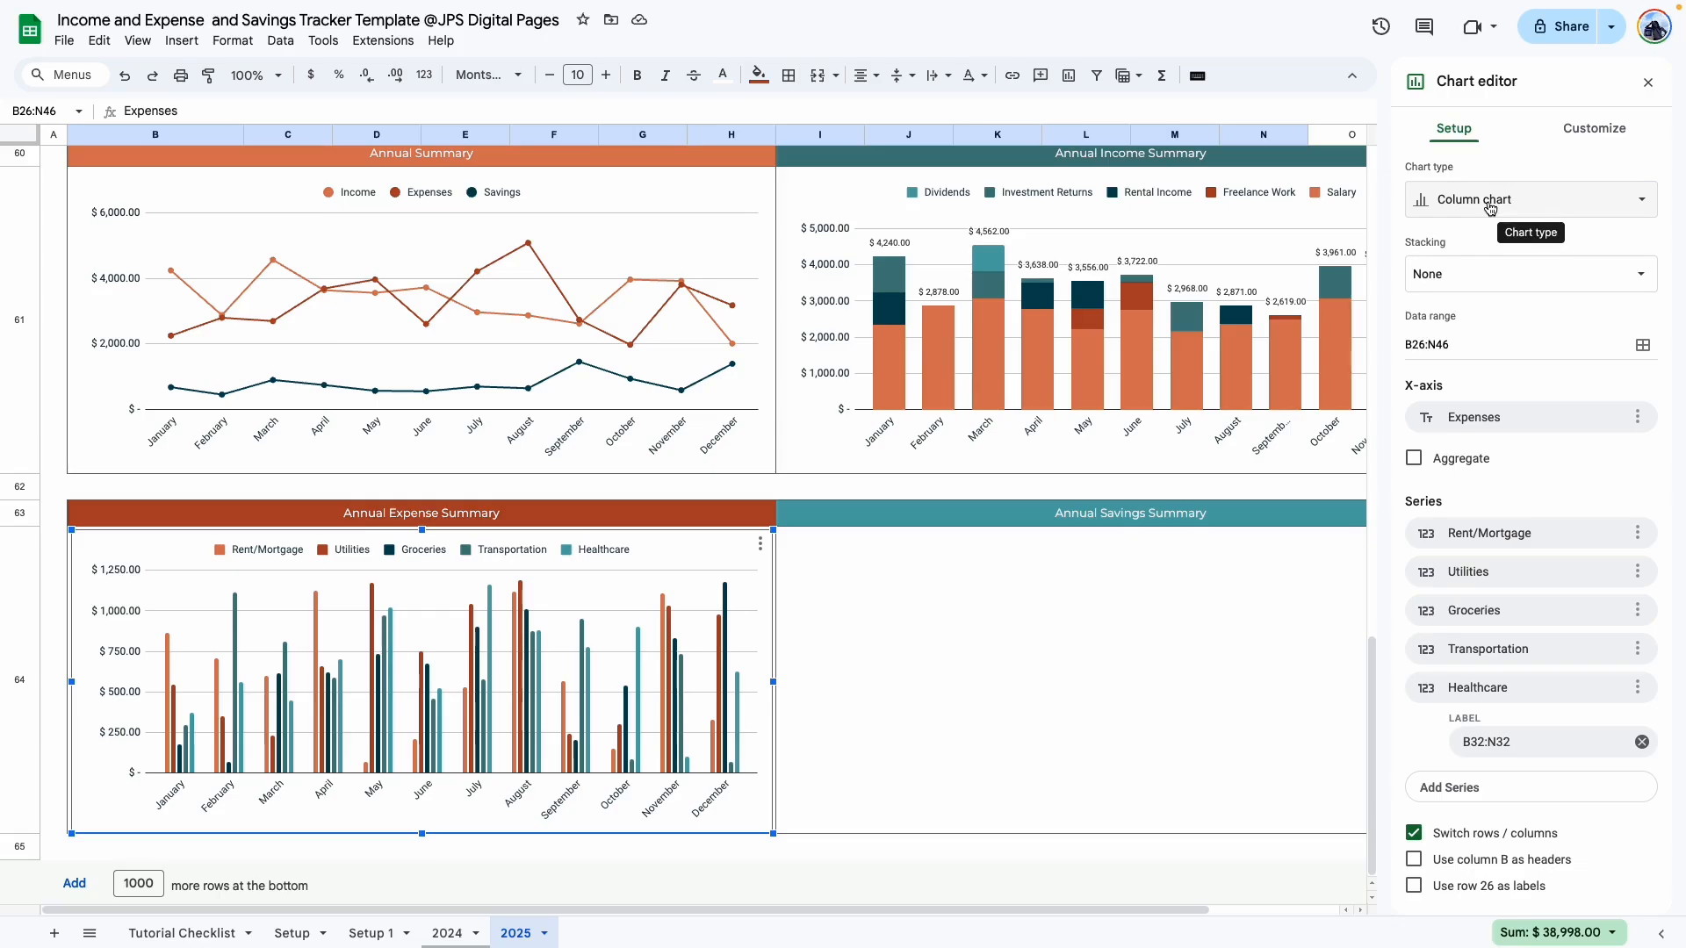
click(1491, 208)
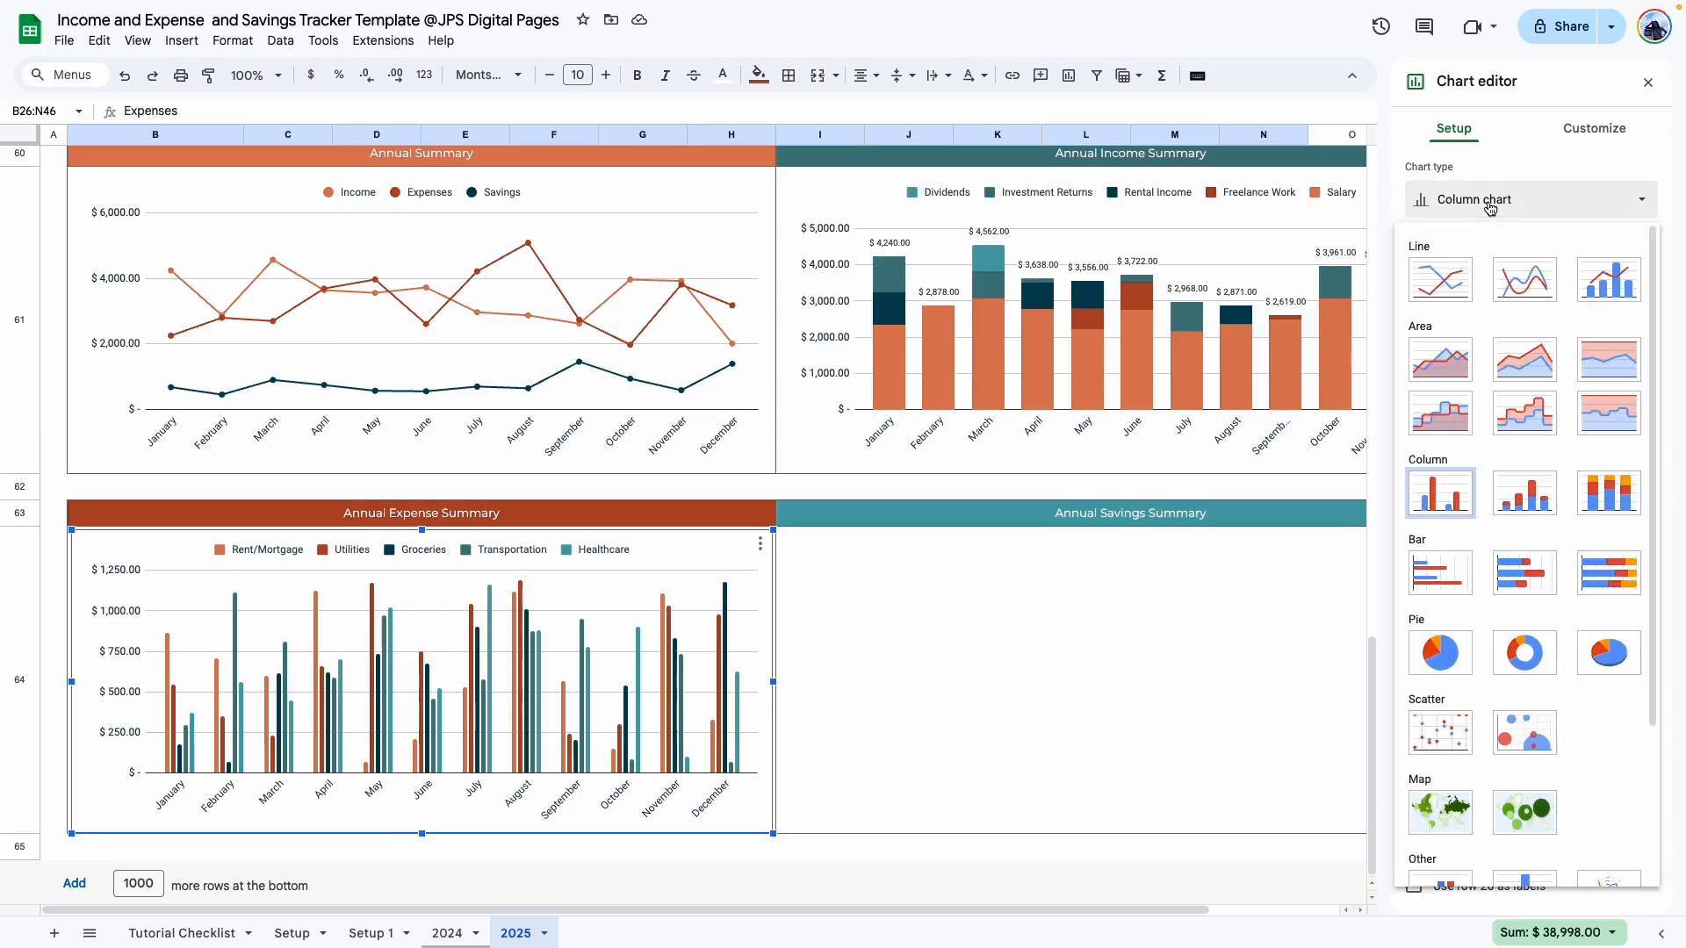
click(1608, 508)
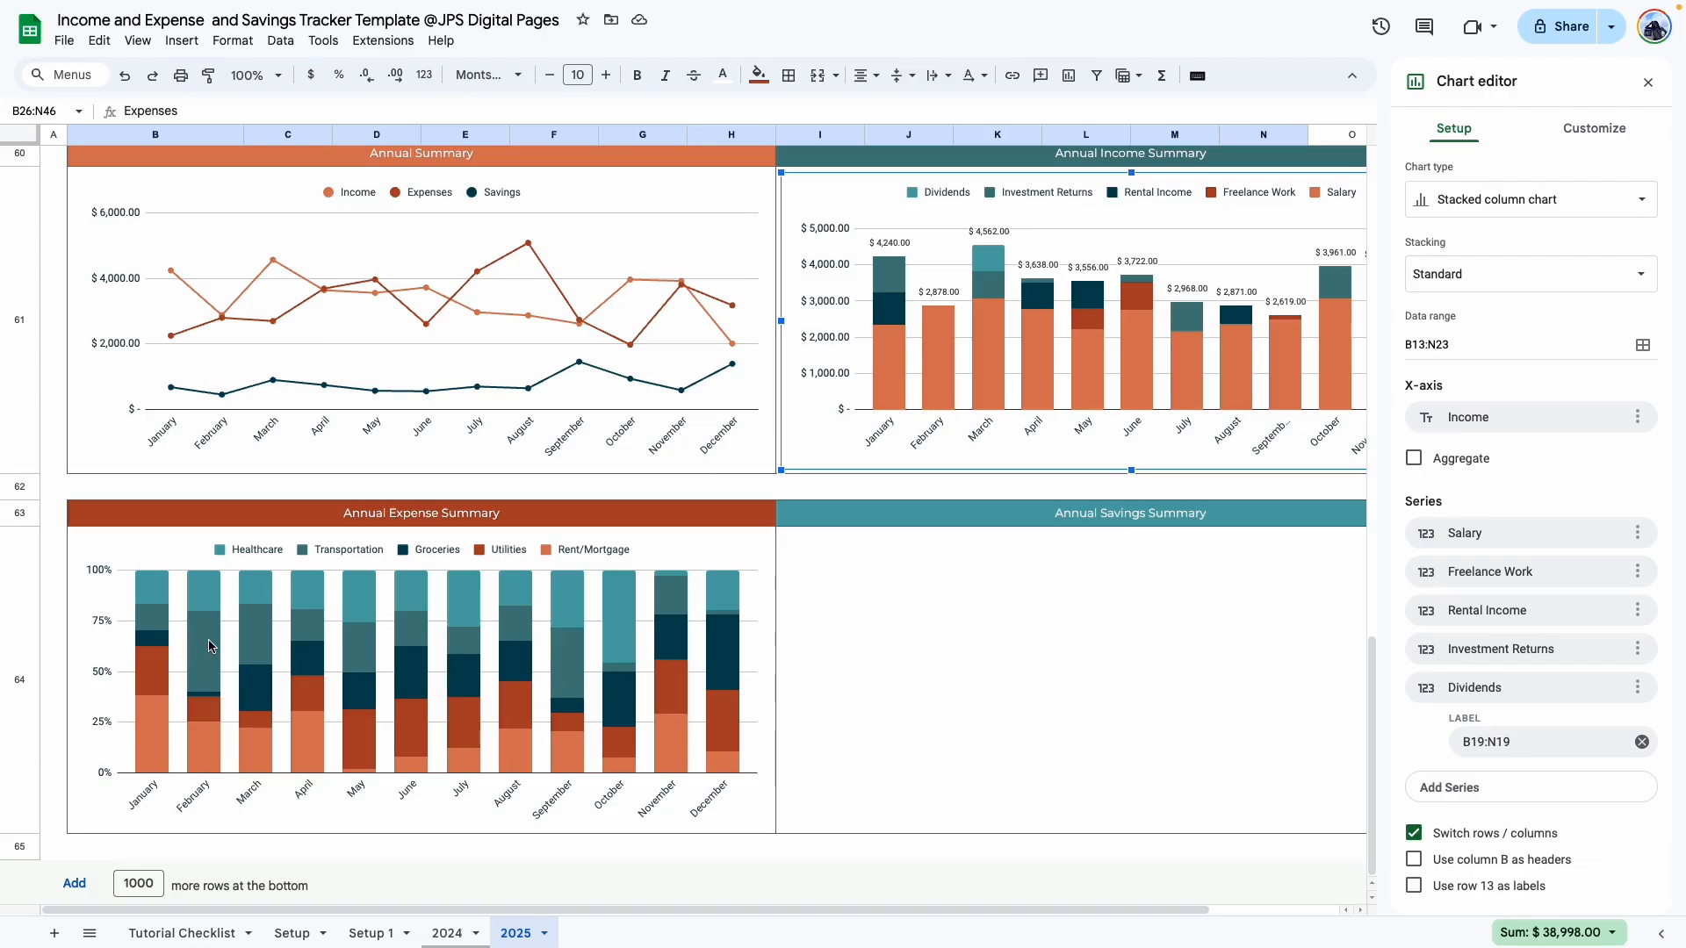
click(145, 747)
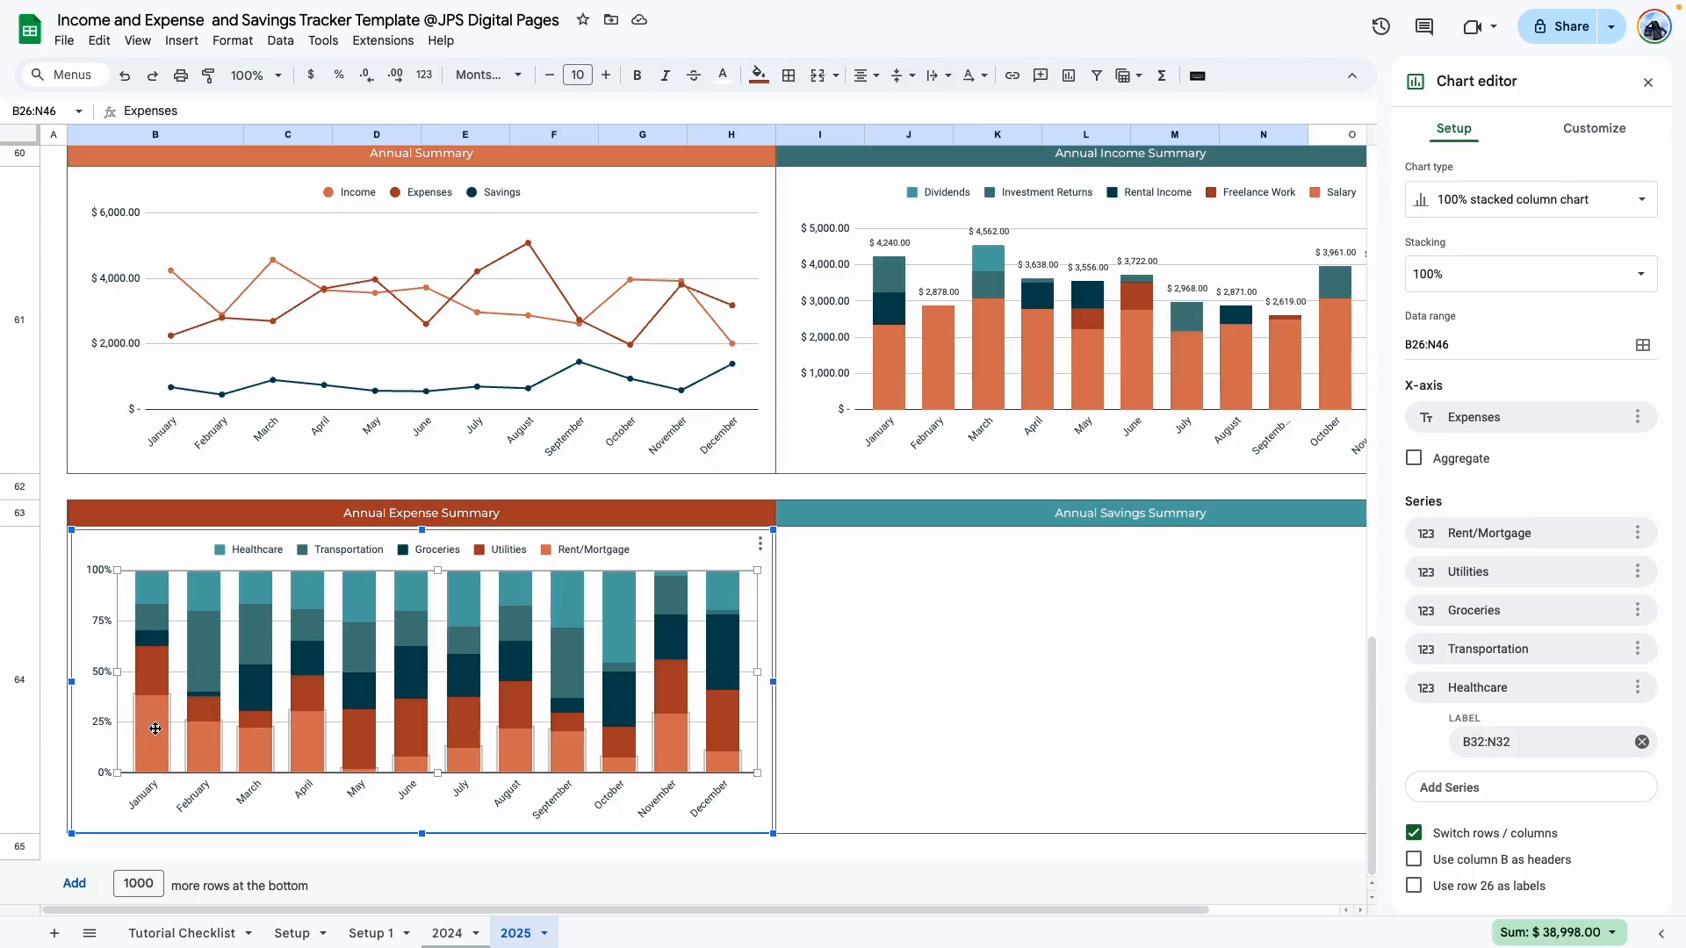
drag(438, 571, 437, 598)
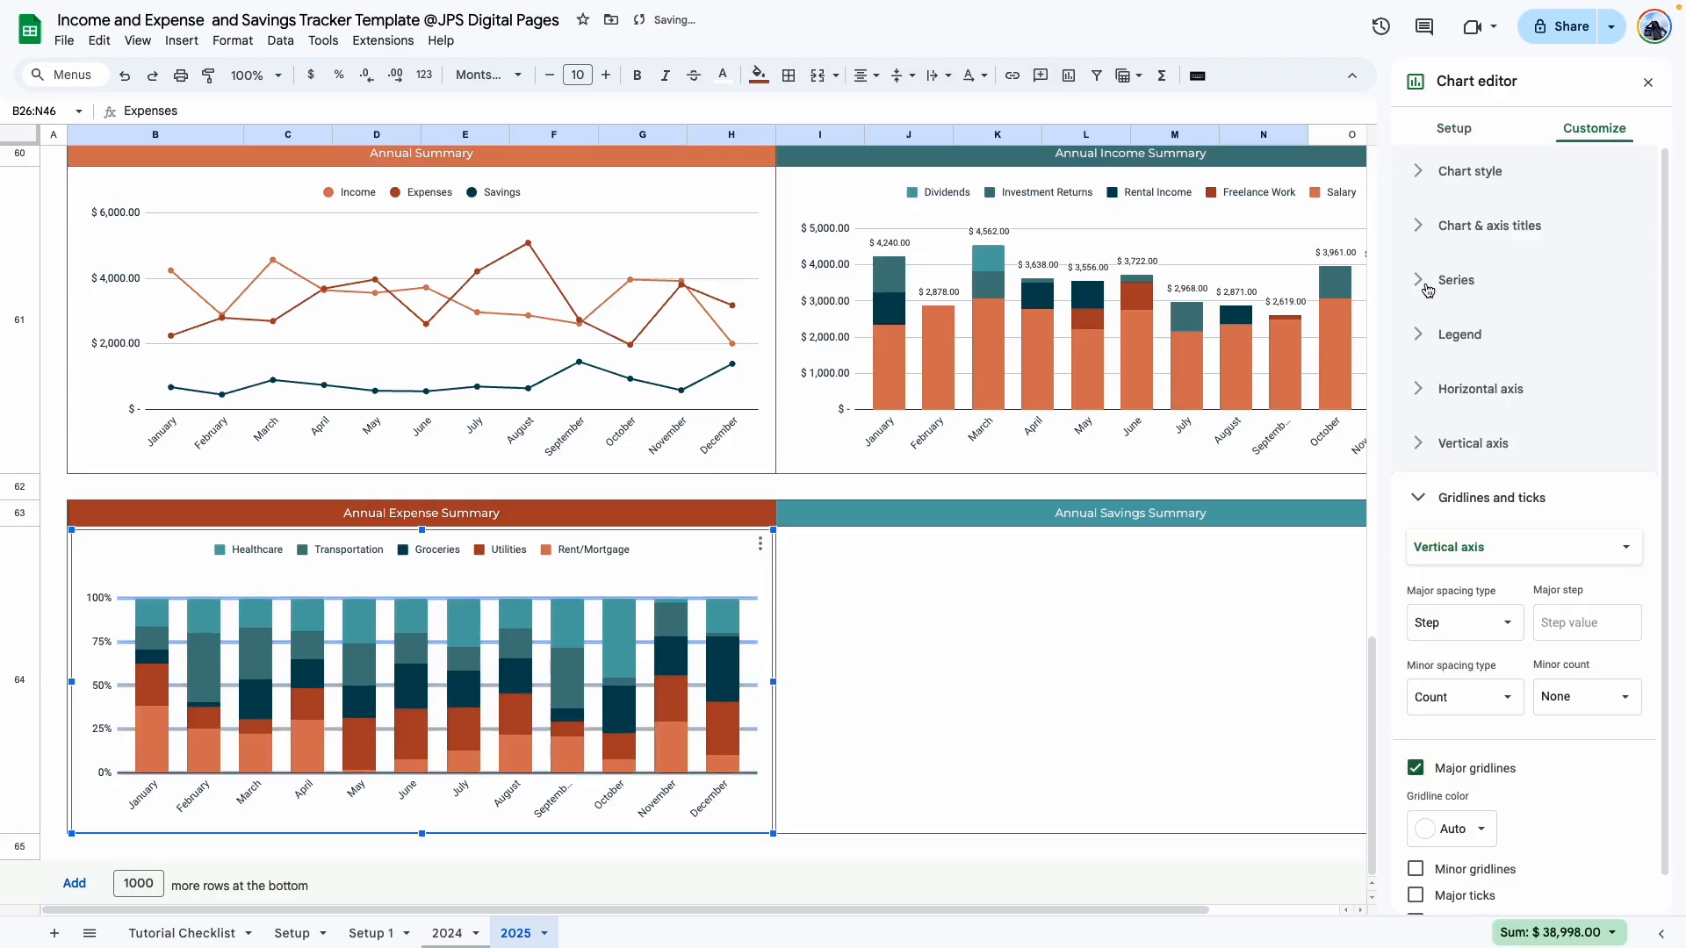
Step: Add total data labels to all series of the expense chart, with font size 10 and dark gray text
click(1427, 281)
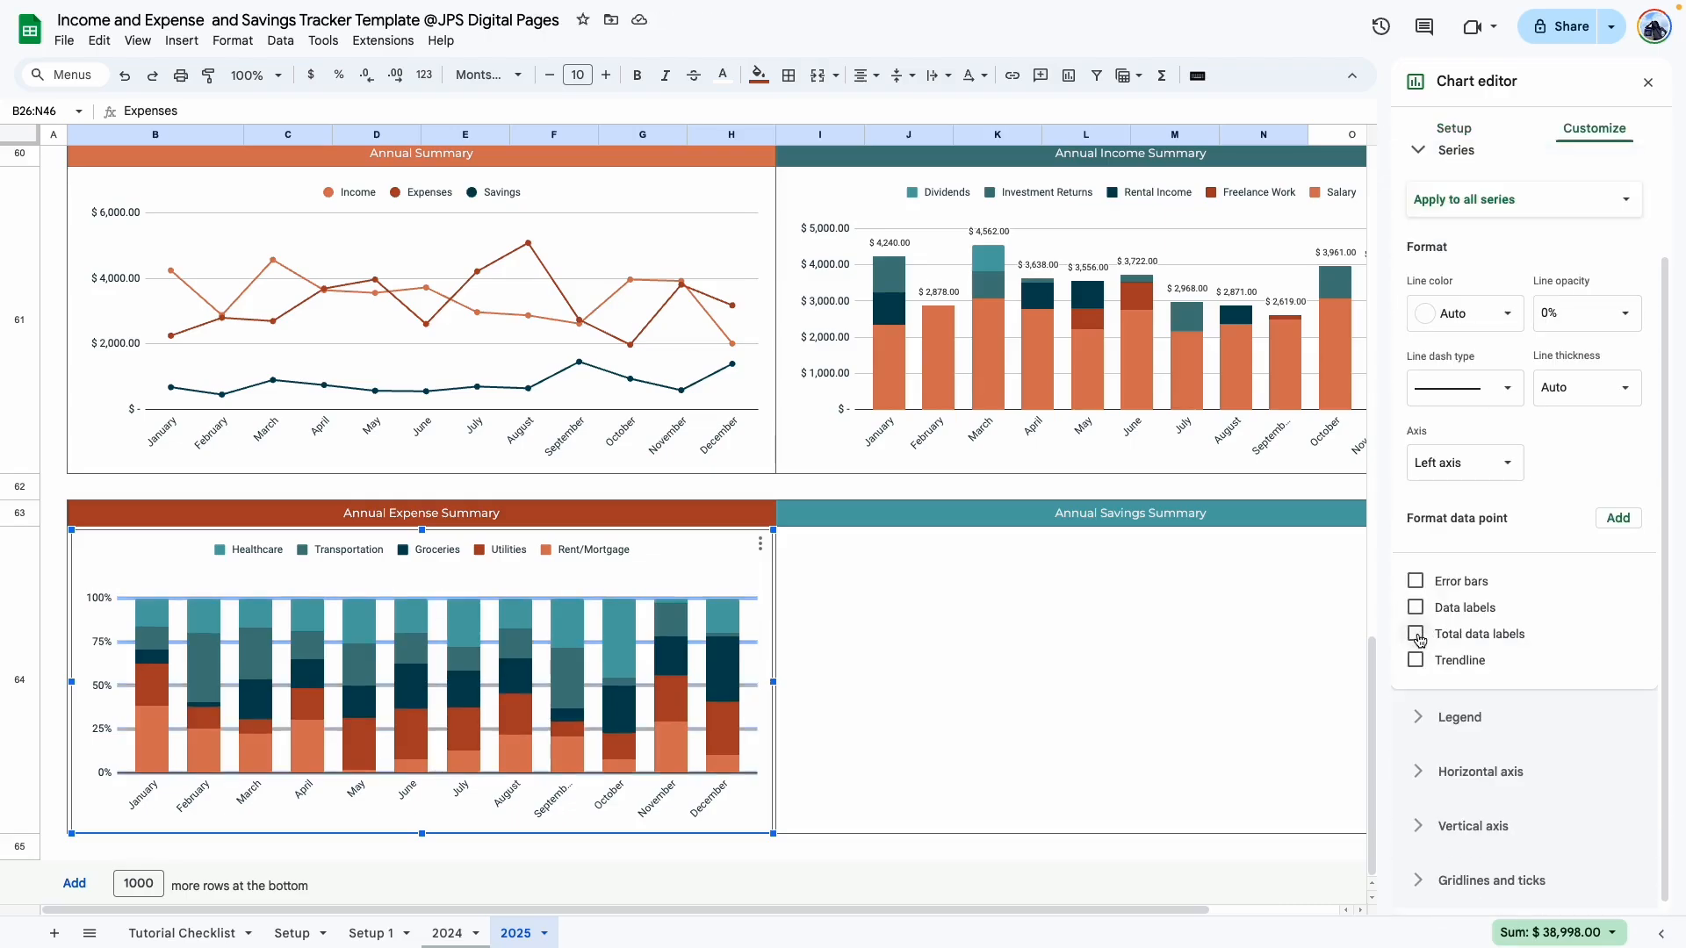
click(1417, 634)
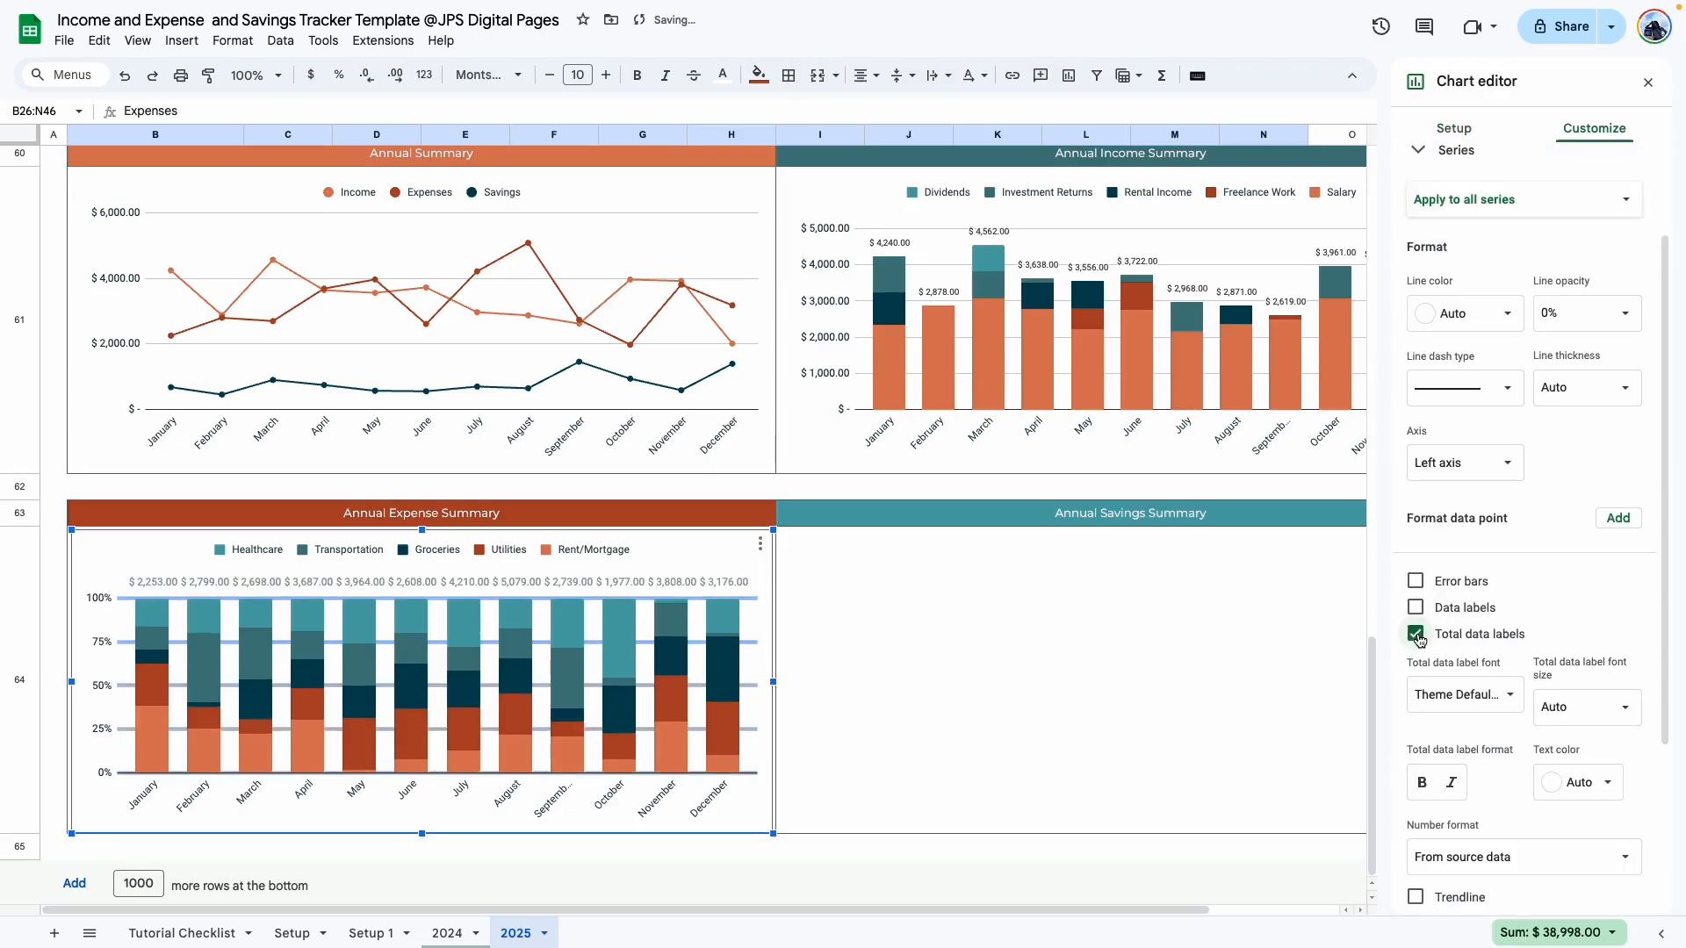
click(1623, 707)
click(1585, 444)
click(1607, 783)
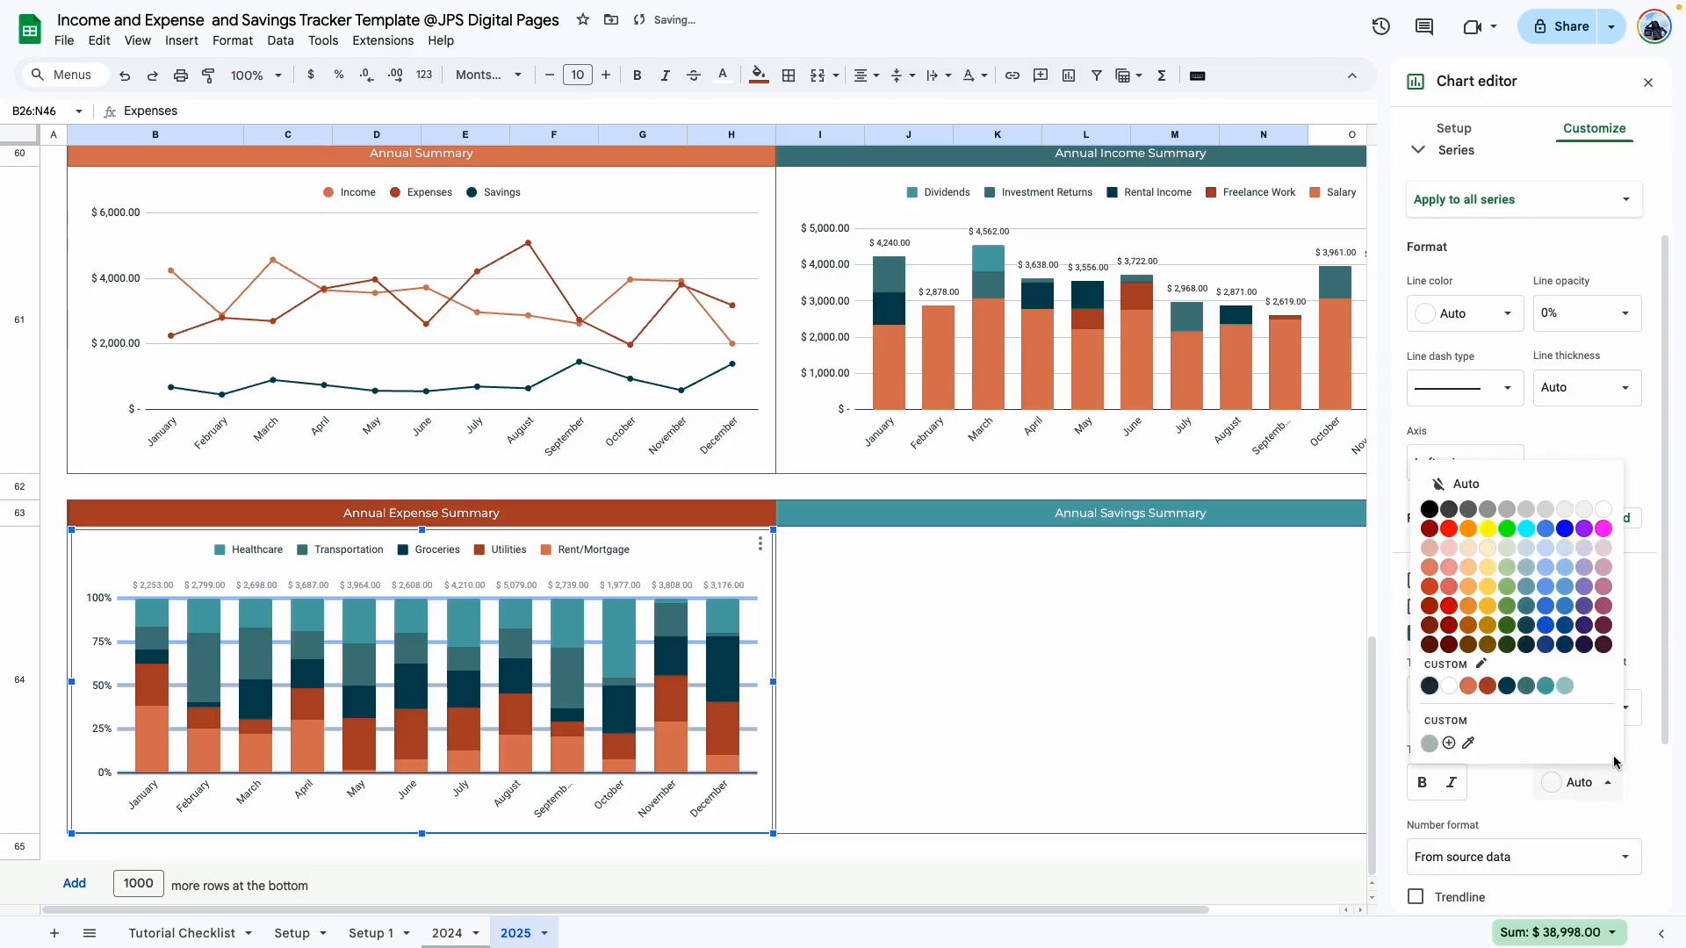
click(1449, 509)
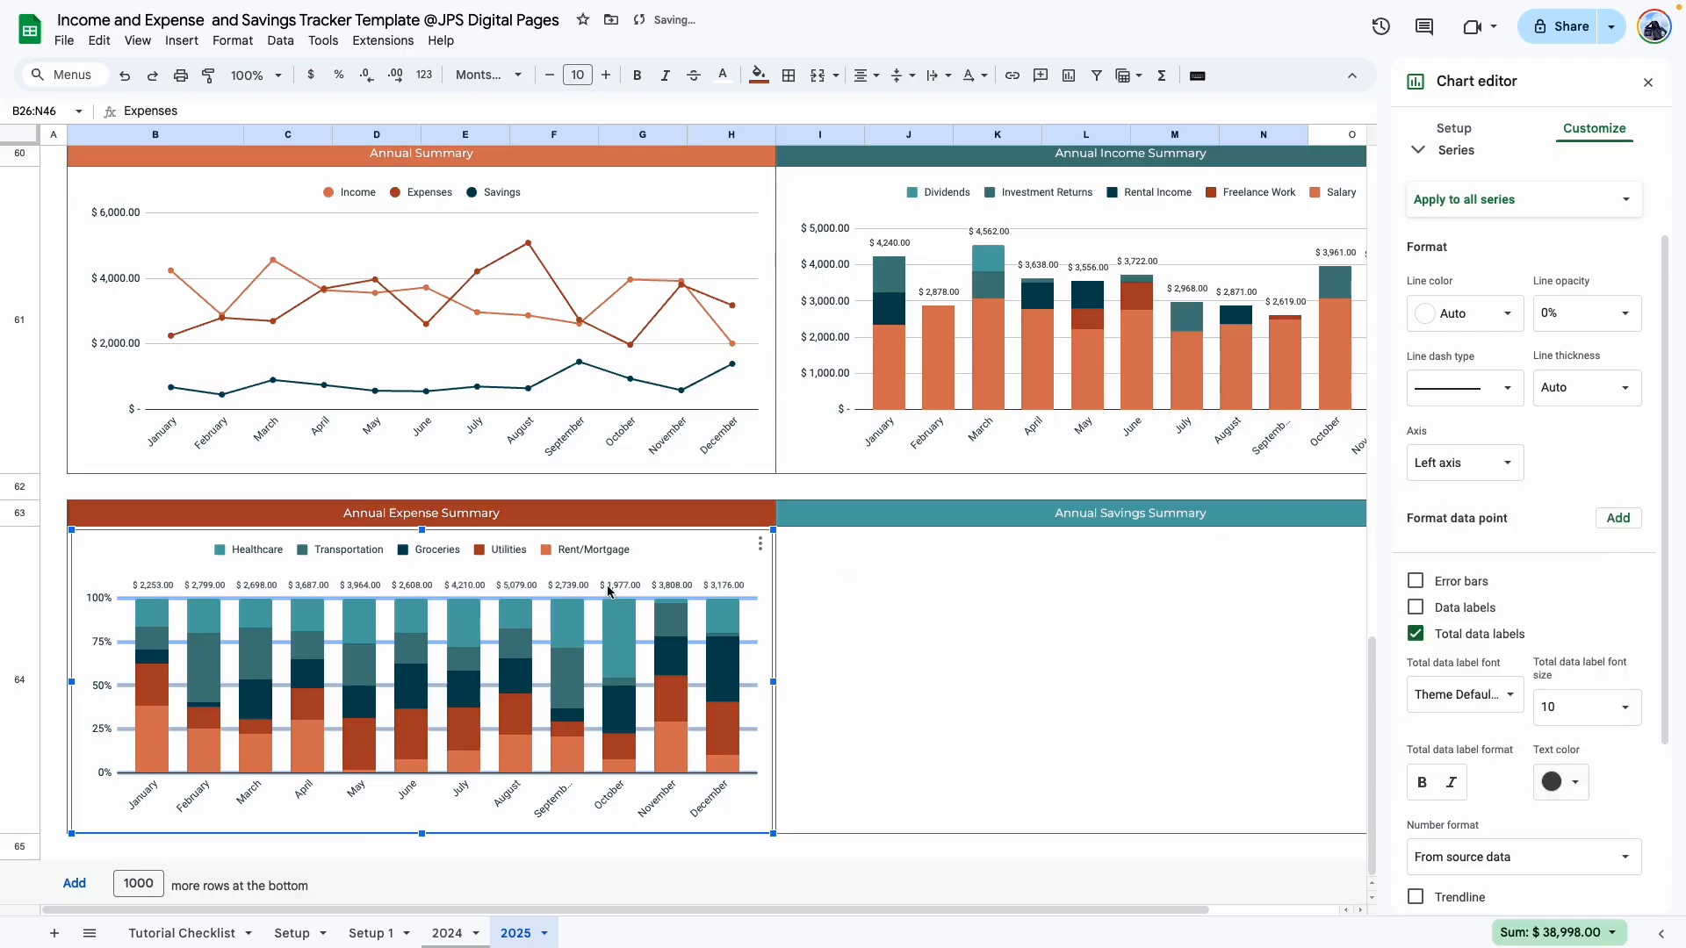
click(905, 729)
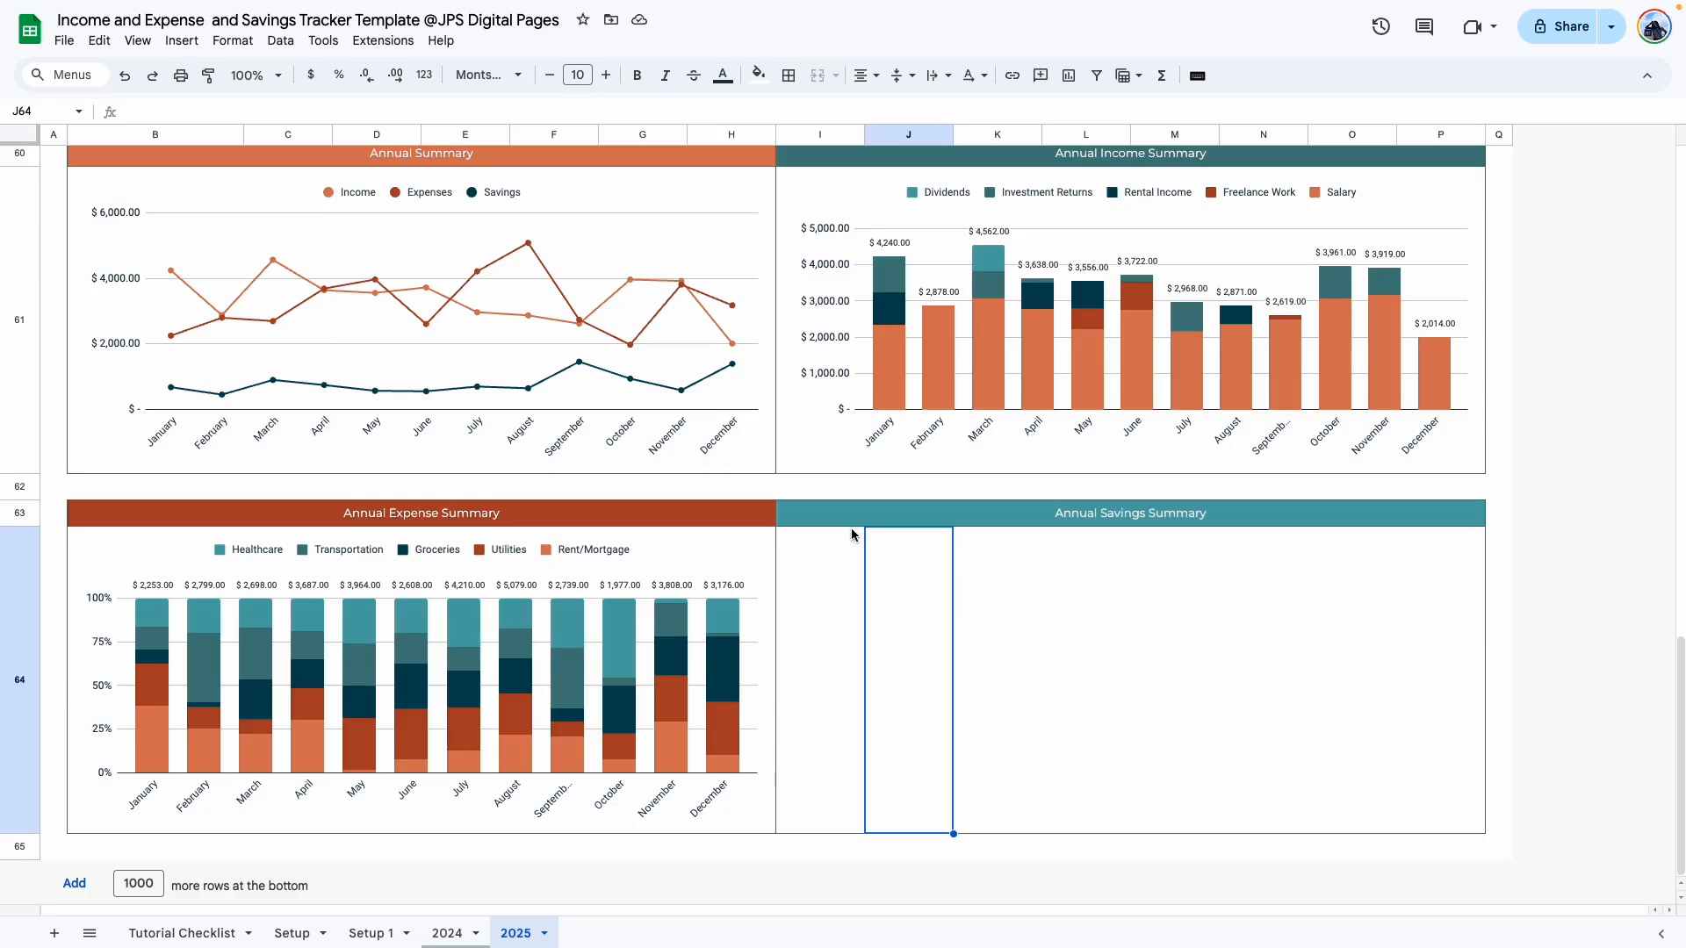
Step: Insert a chart of the Savings table's data in B48:N58, switch its rows and columns, and fit it into the Annual Savings Summary block
scroll(851, 529, up, 6)
drag(145, 360, 1291, 624)
click(1069, 77)
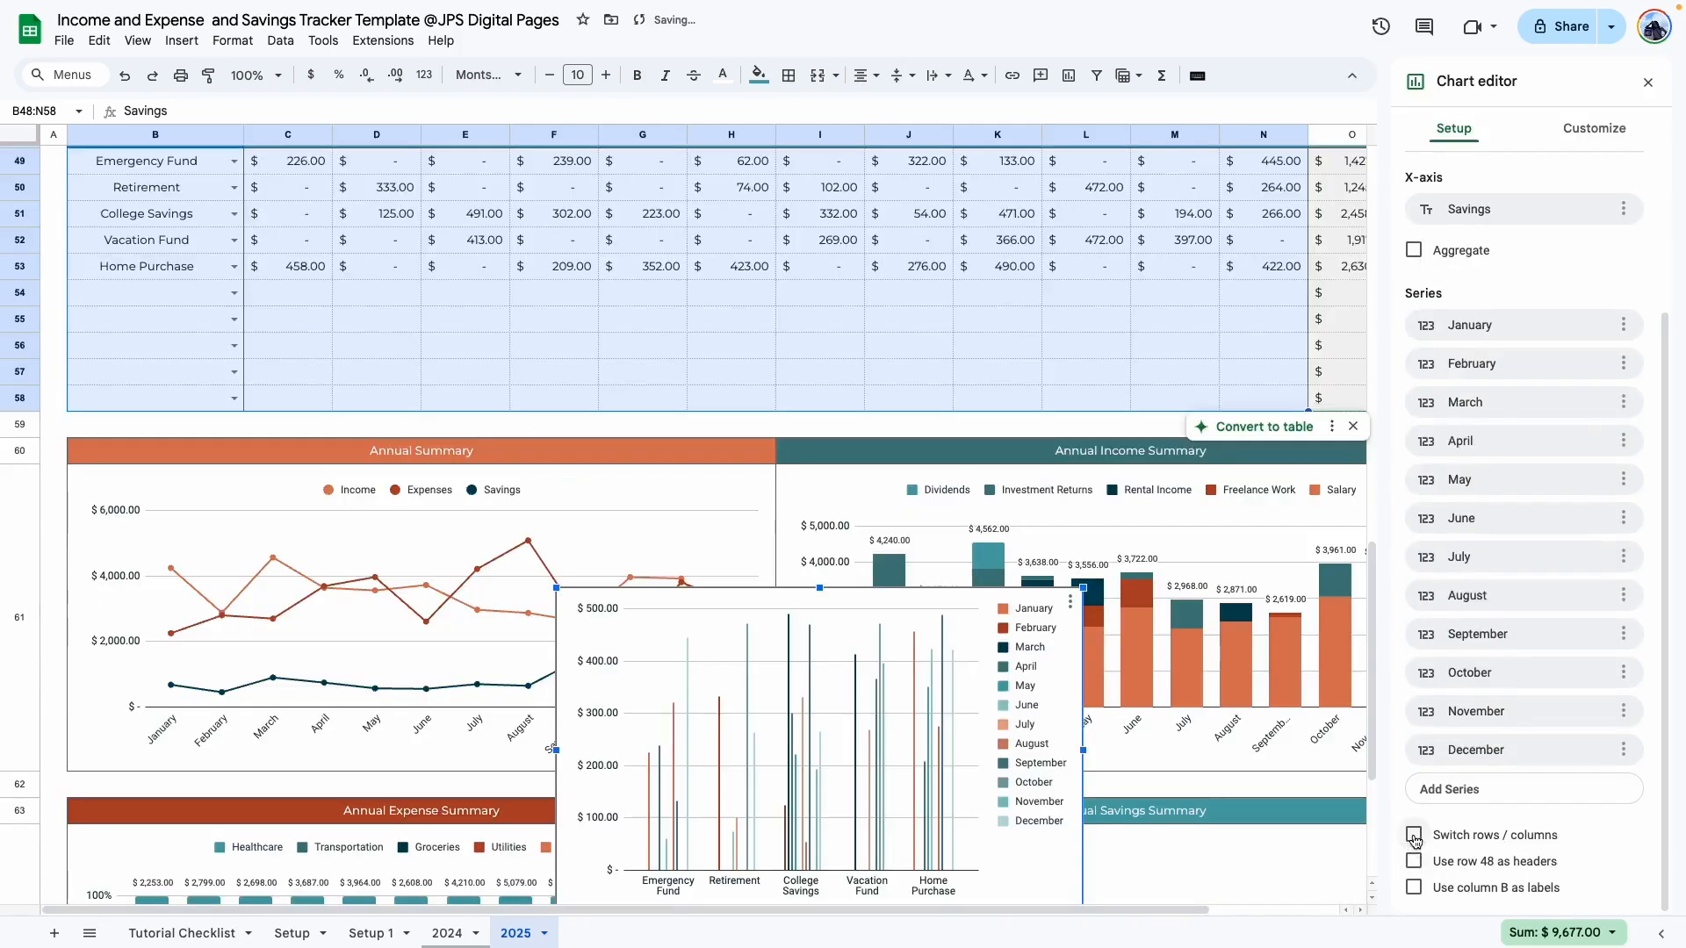
click(1415, 835)
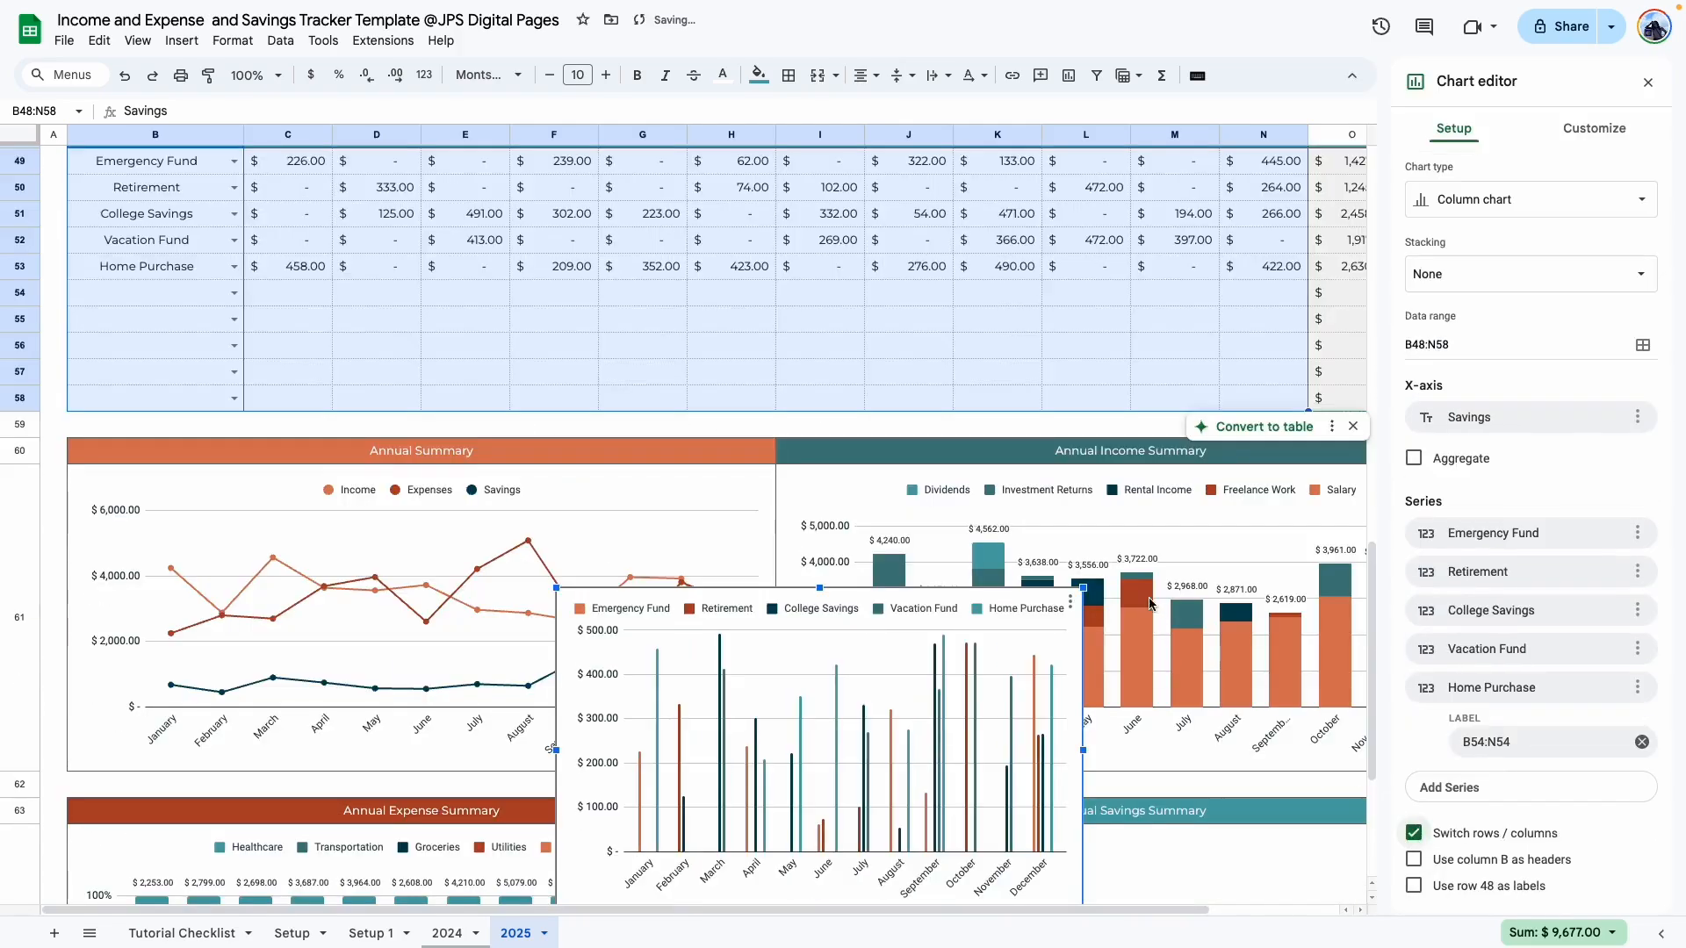
scroll(1151, 657, down, 5)
drag(1151, 657, 1206, 649)
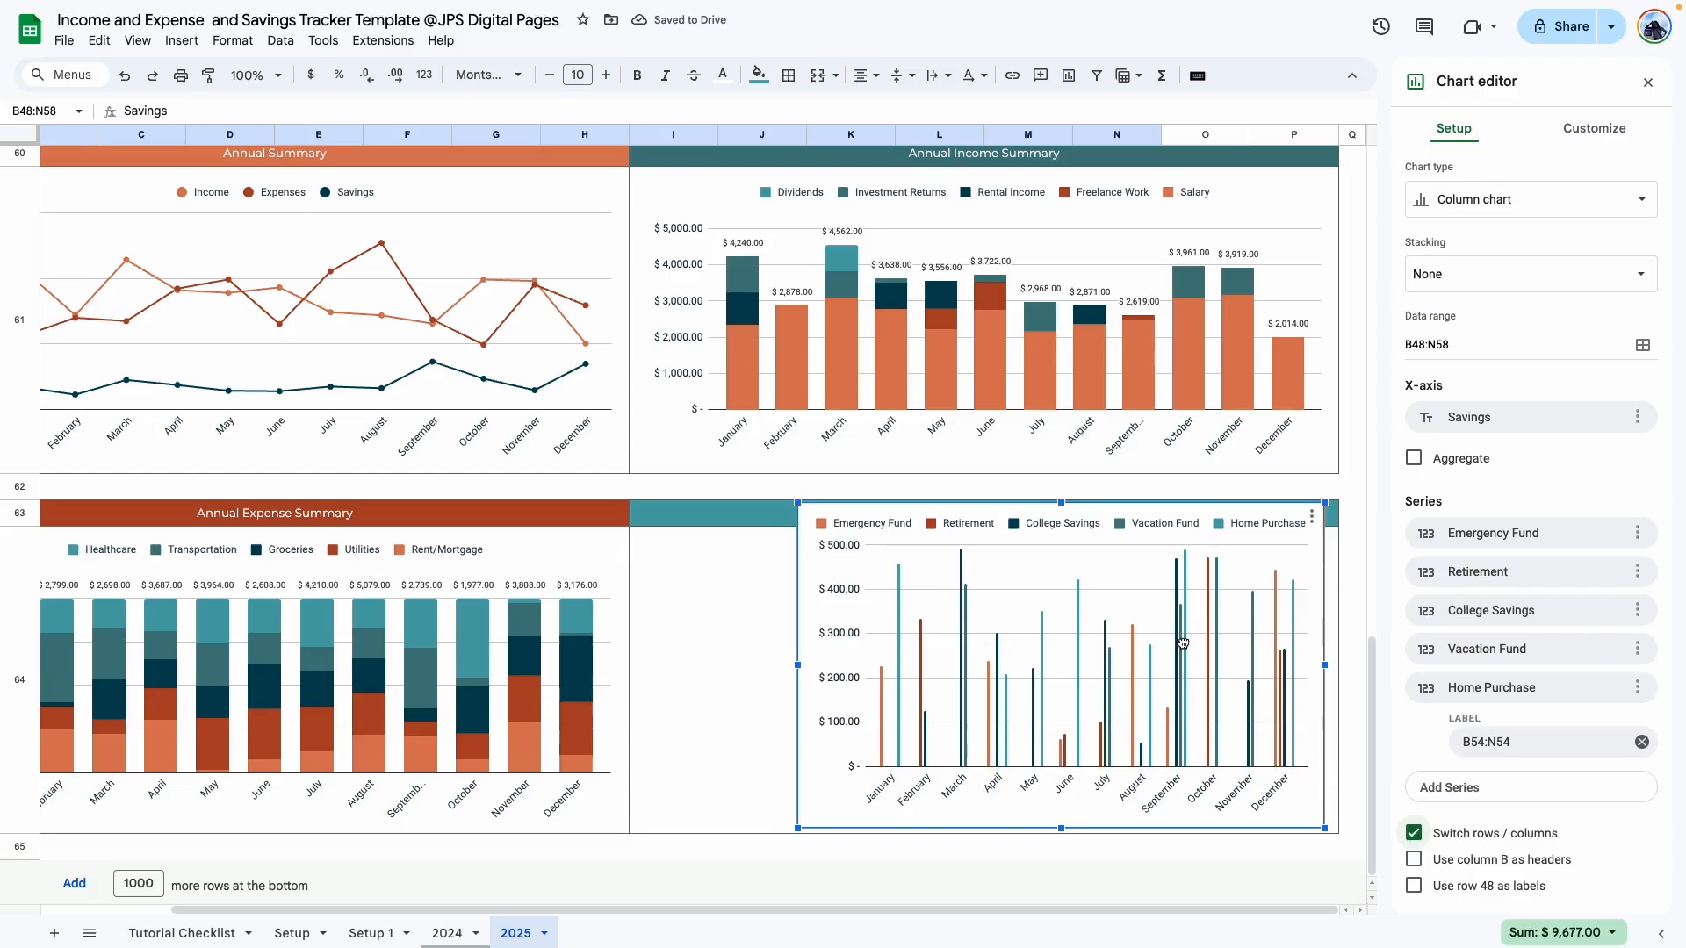
Step: Clear the savings chart's background color and set its chart border color to None
click(1593, 136)
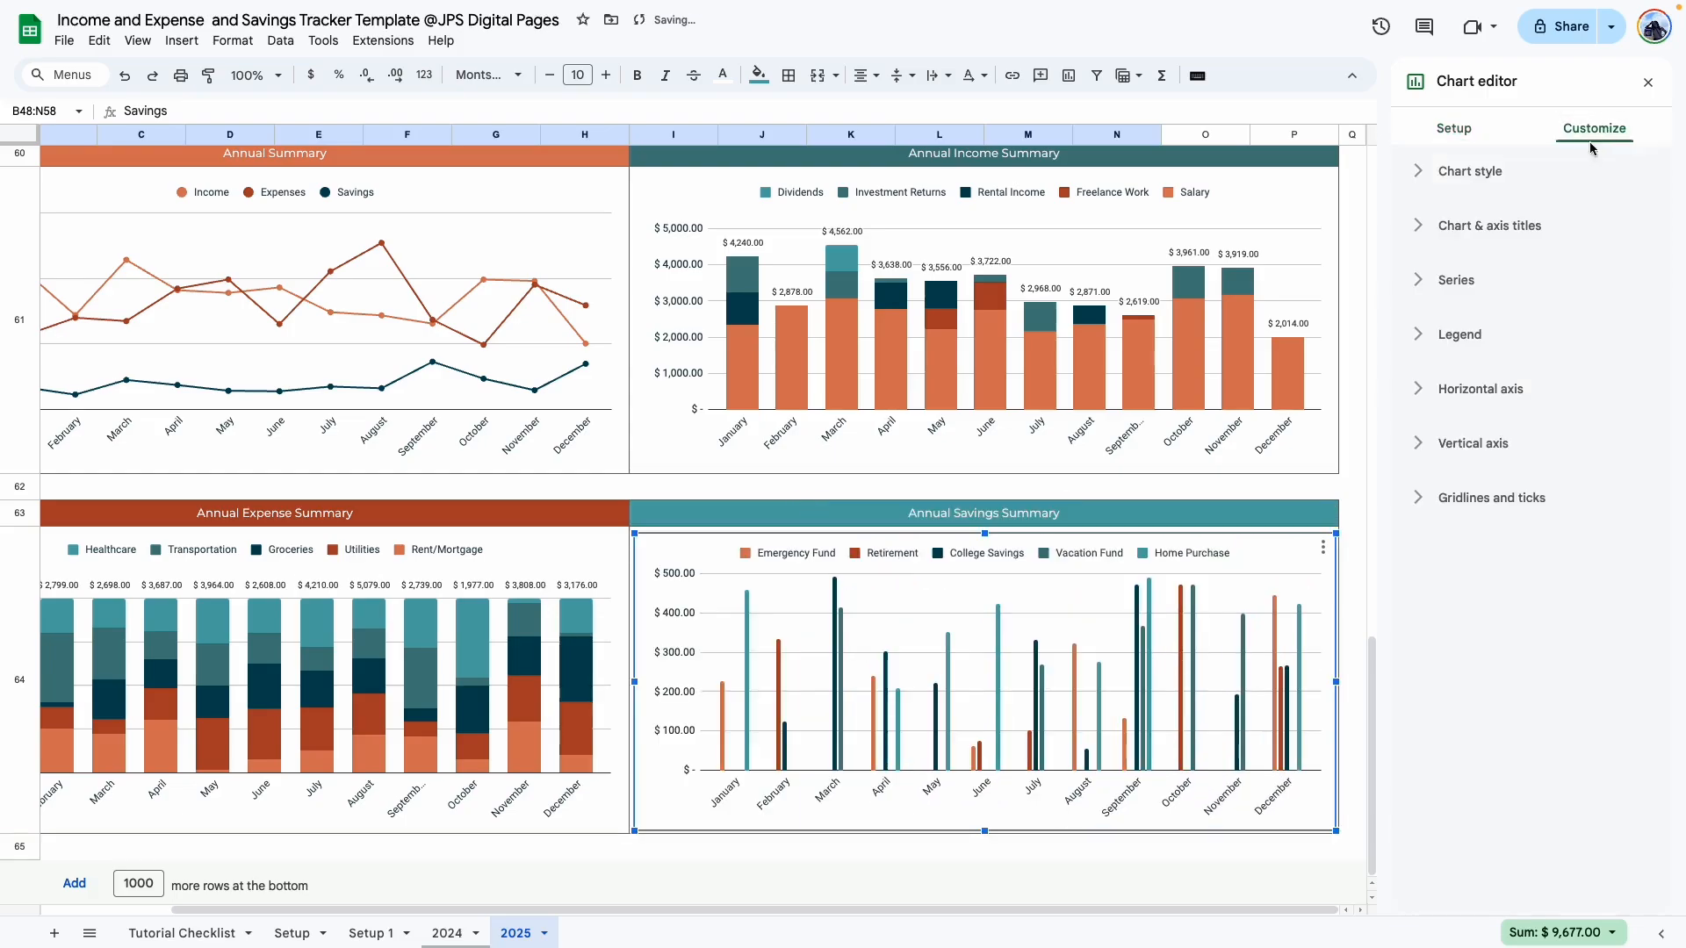
click(1470, 172)
click(1451, 243)
click(1463, 285)
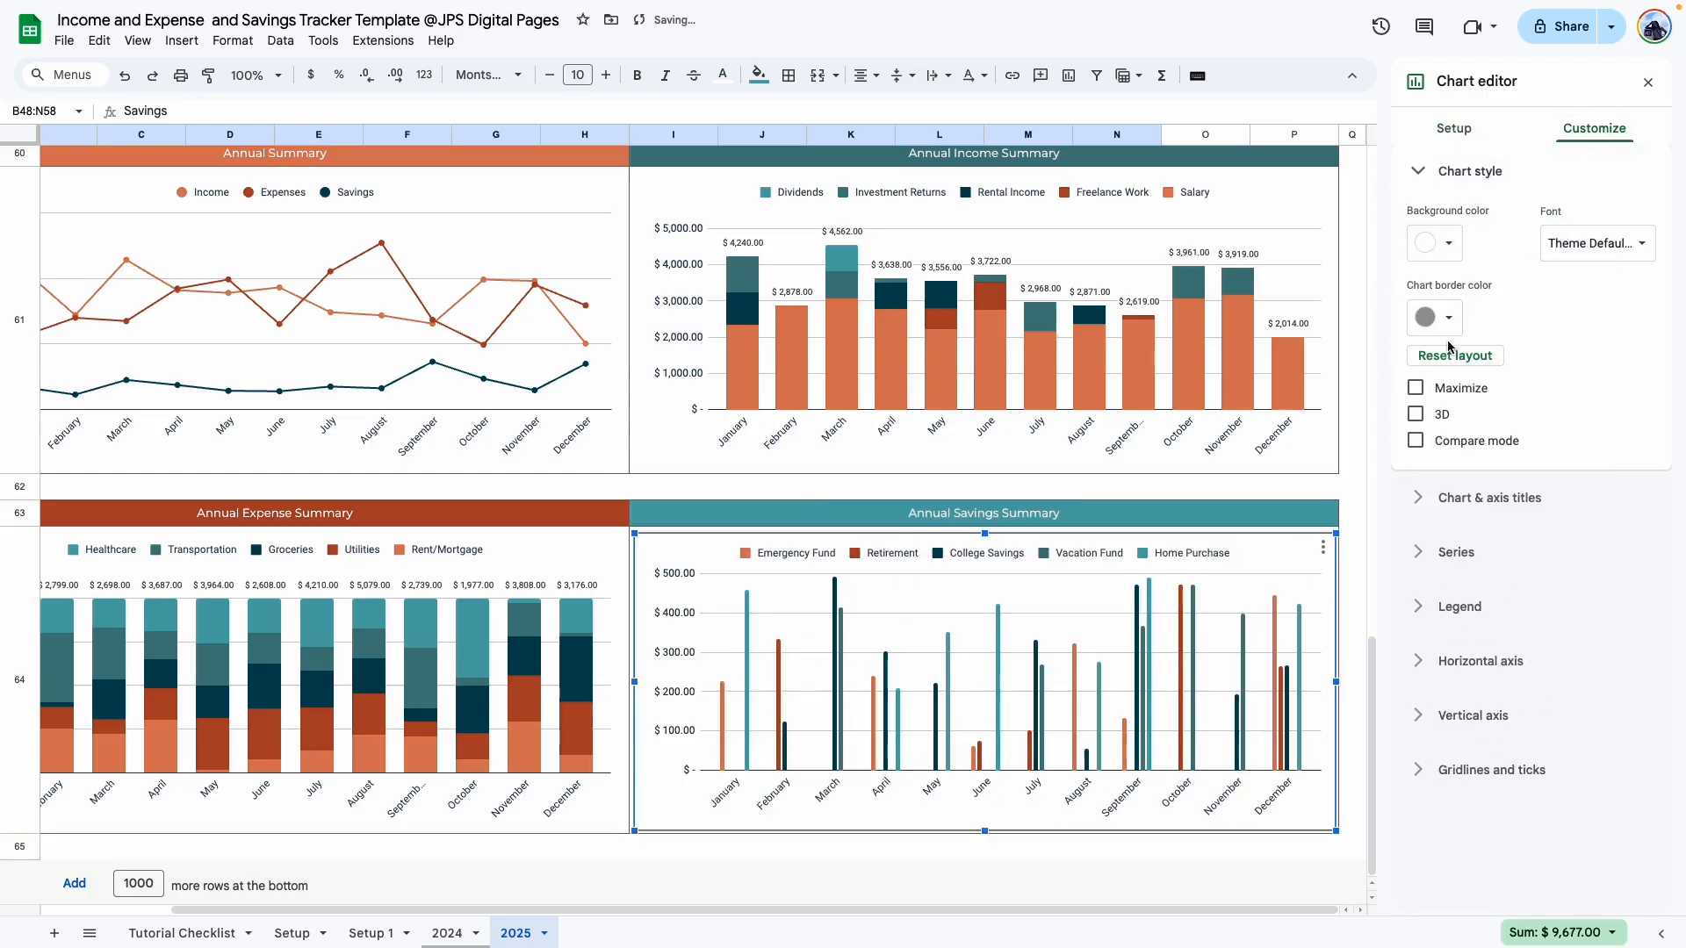
click(1454, 318)
click(1460, 358)
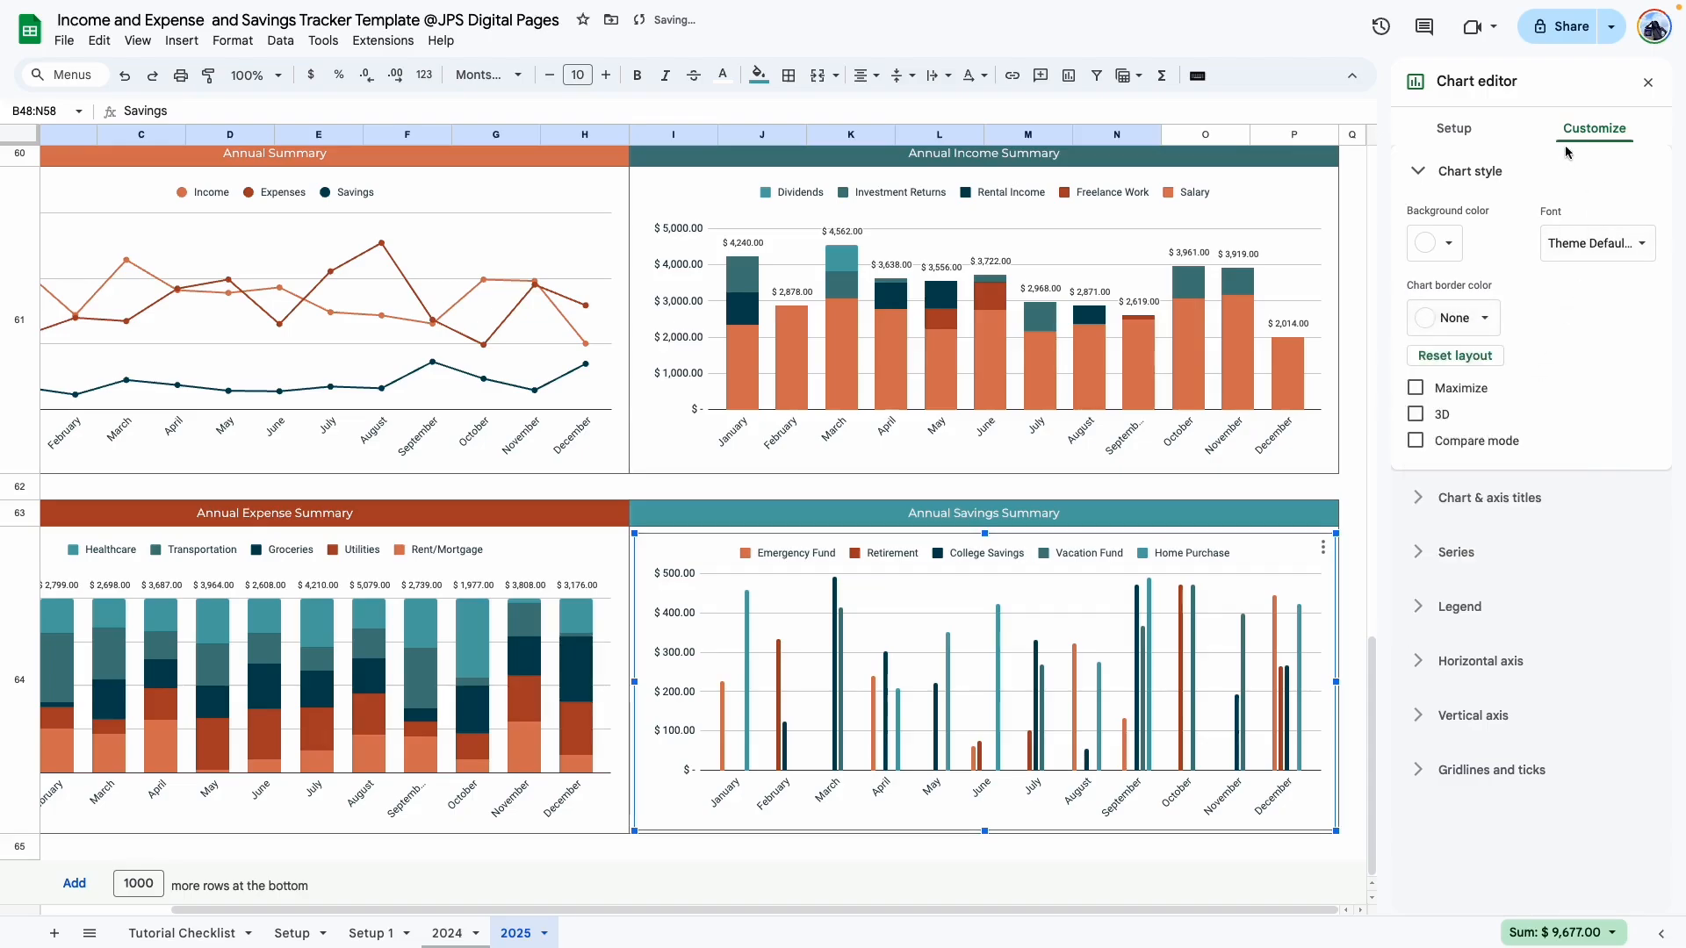
Step: Change the savings chart to a stacked column chart
click(1453, 128)
click(1510, 196)
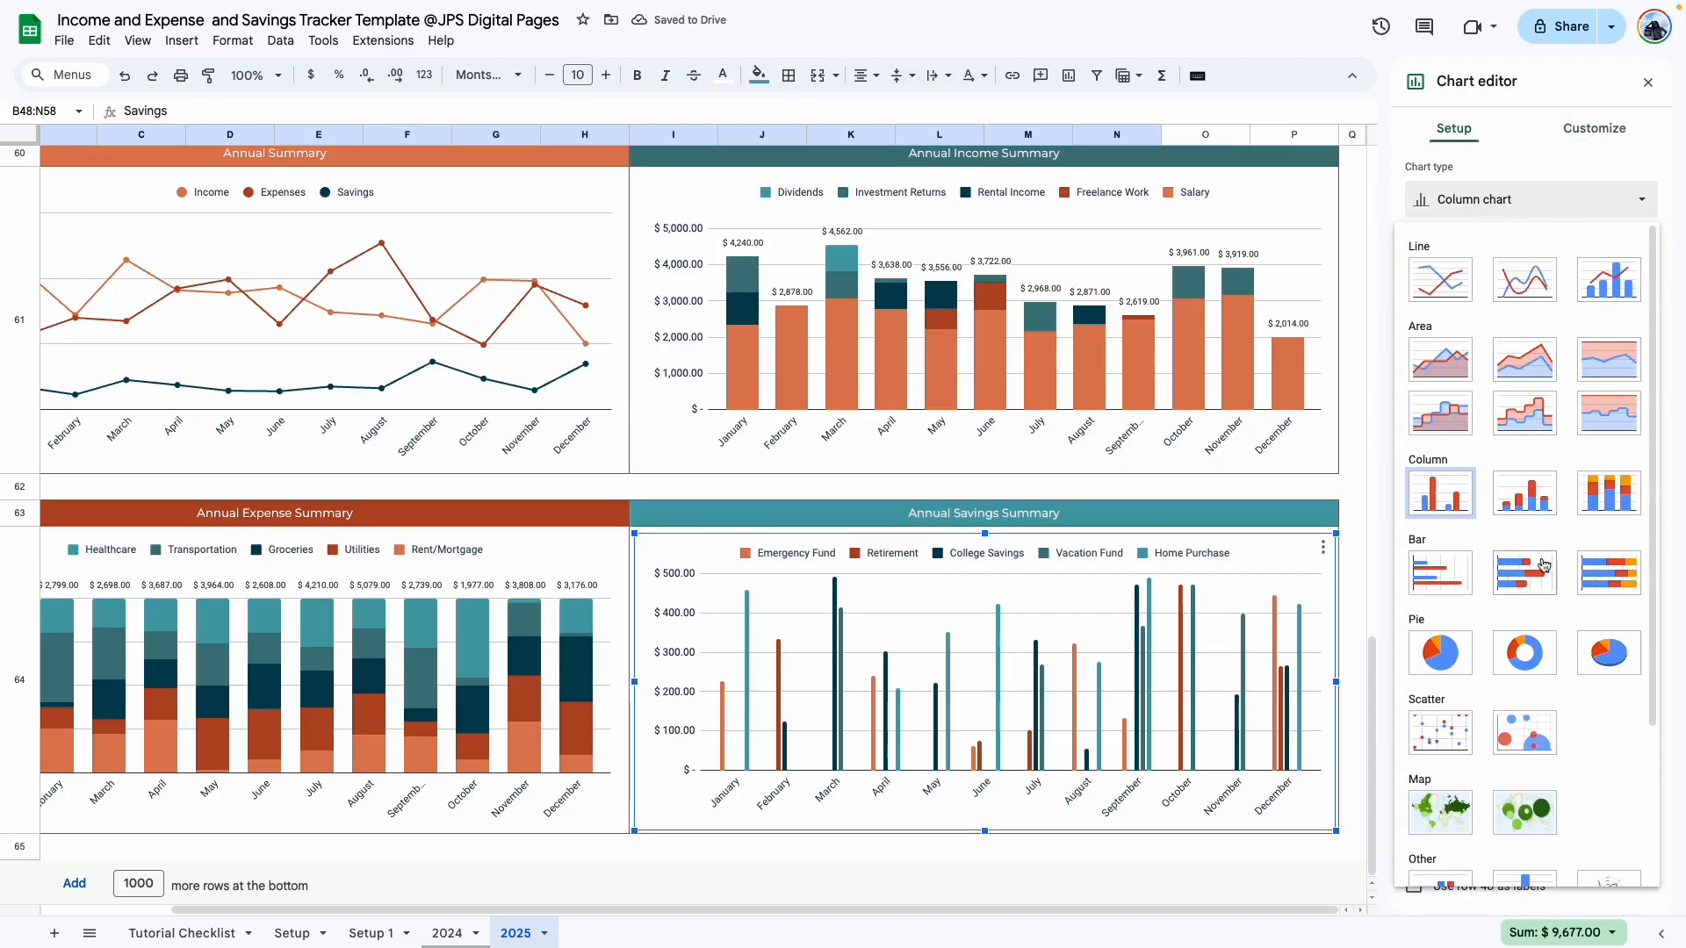
click(1525, 501)
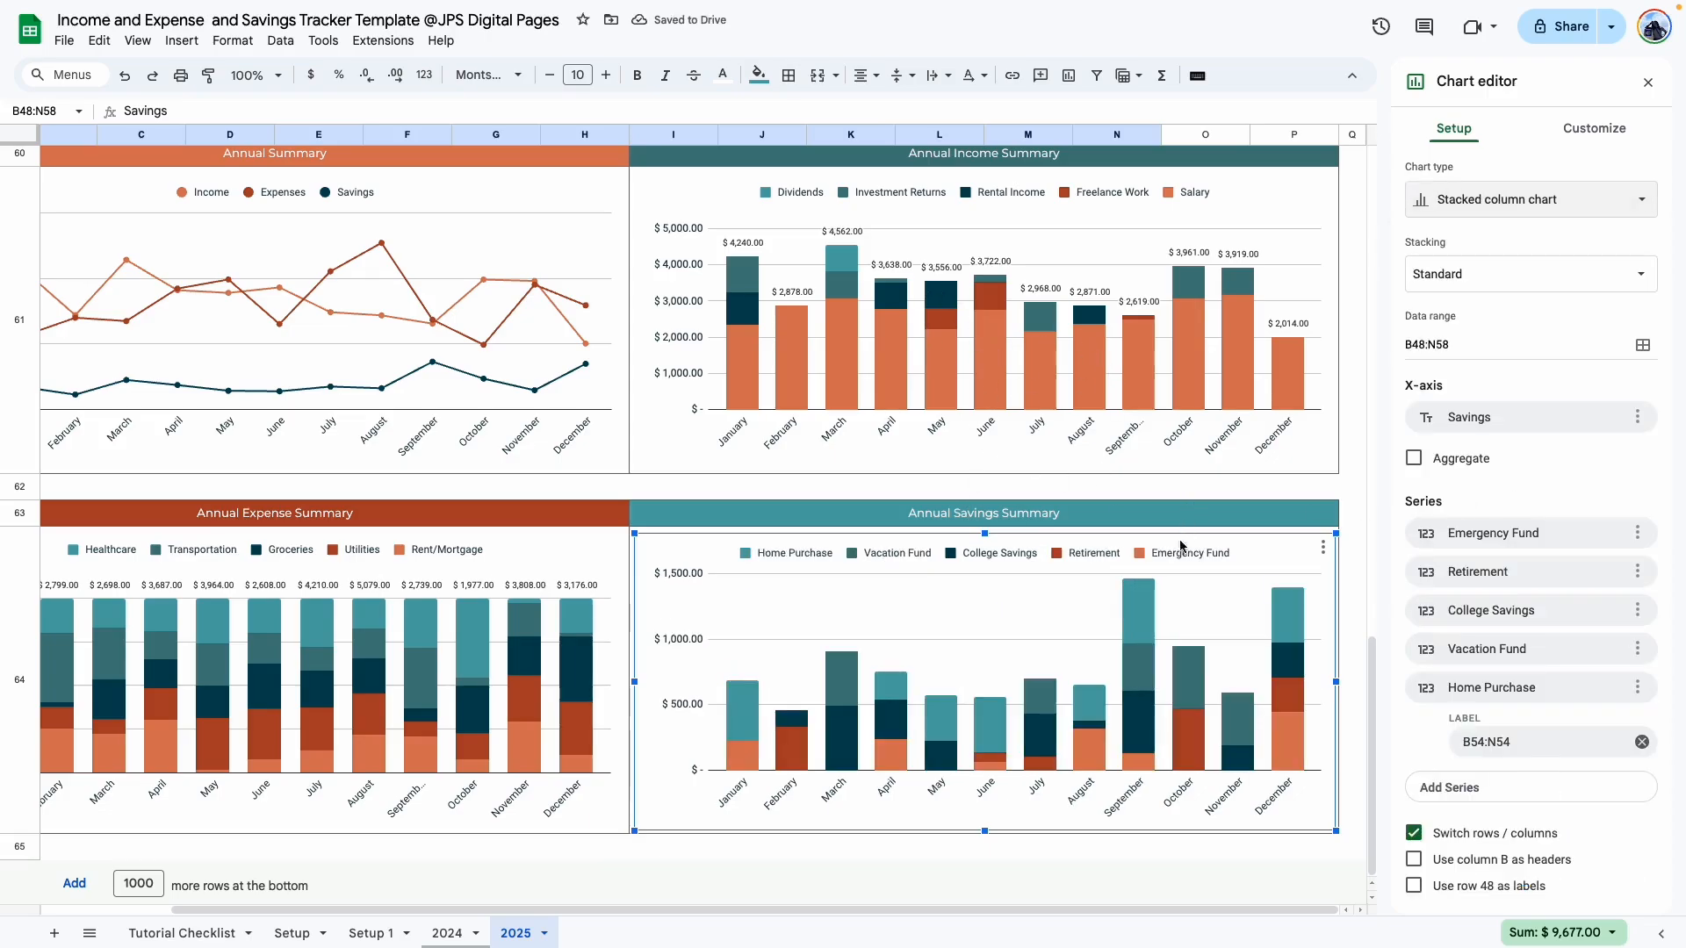
Step: Add total data labels to all series of the savings chart, with font size 10 and dark gray text
click(1591, 128)
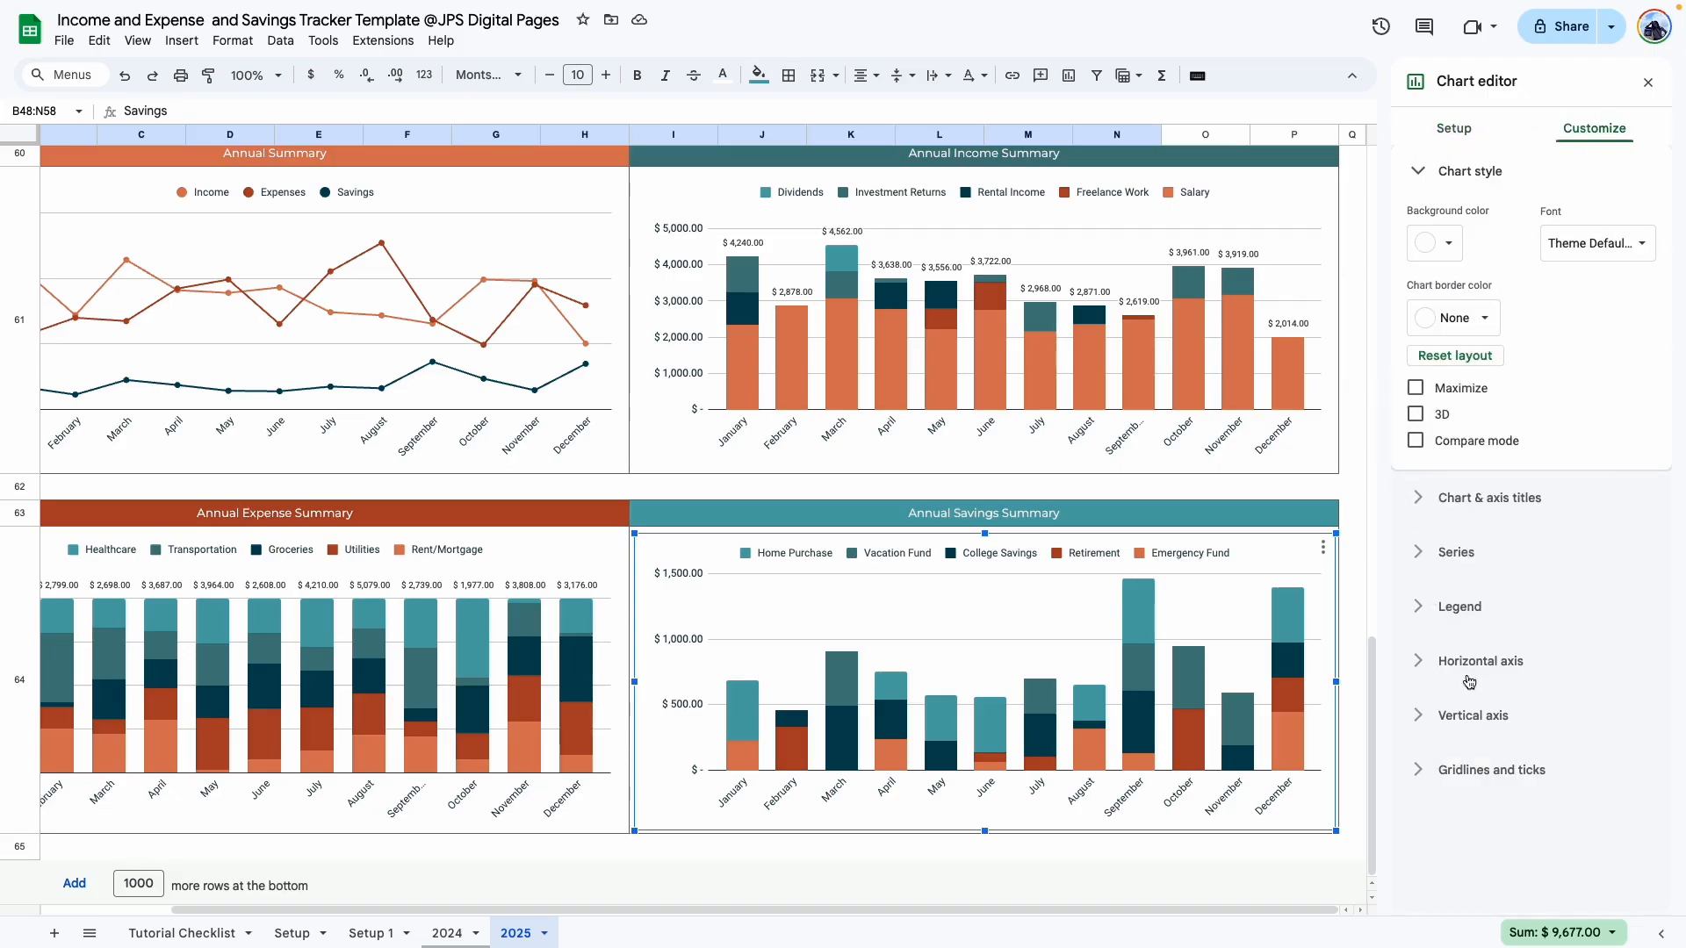
click(1434, 555)
click(1415, 659)
click(1580, 660)
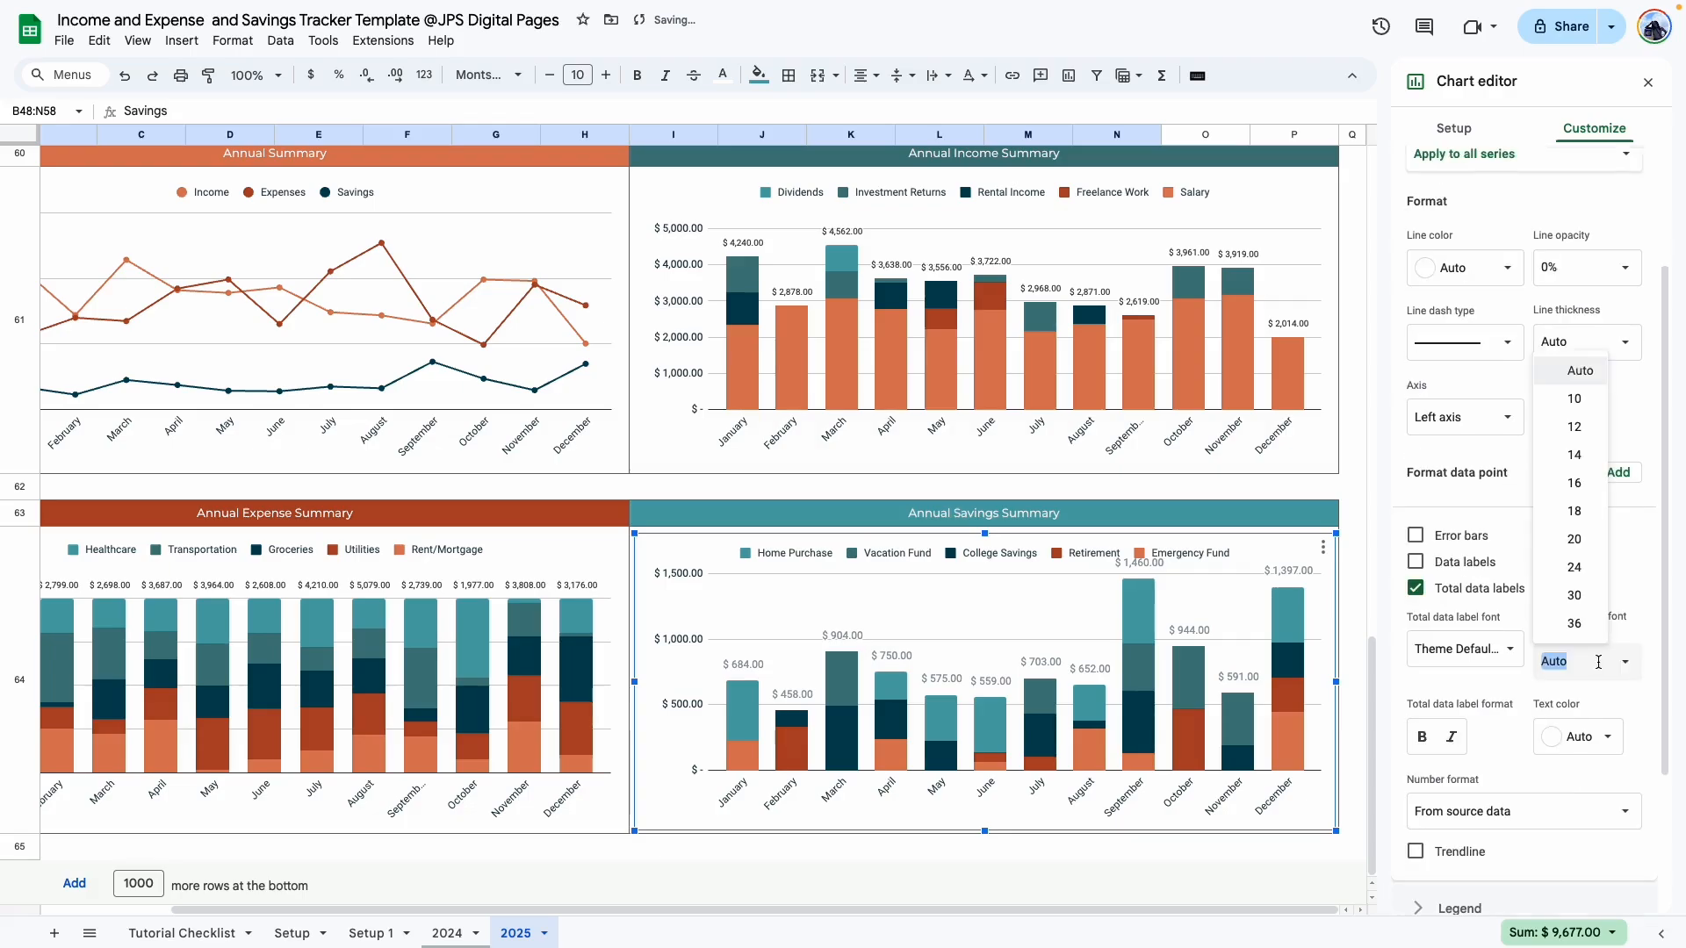
click(1578, 399)
click(1580, 738)
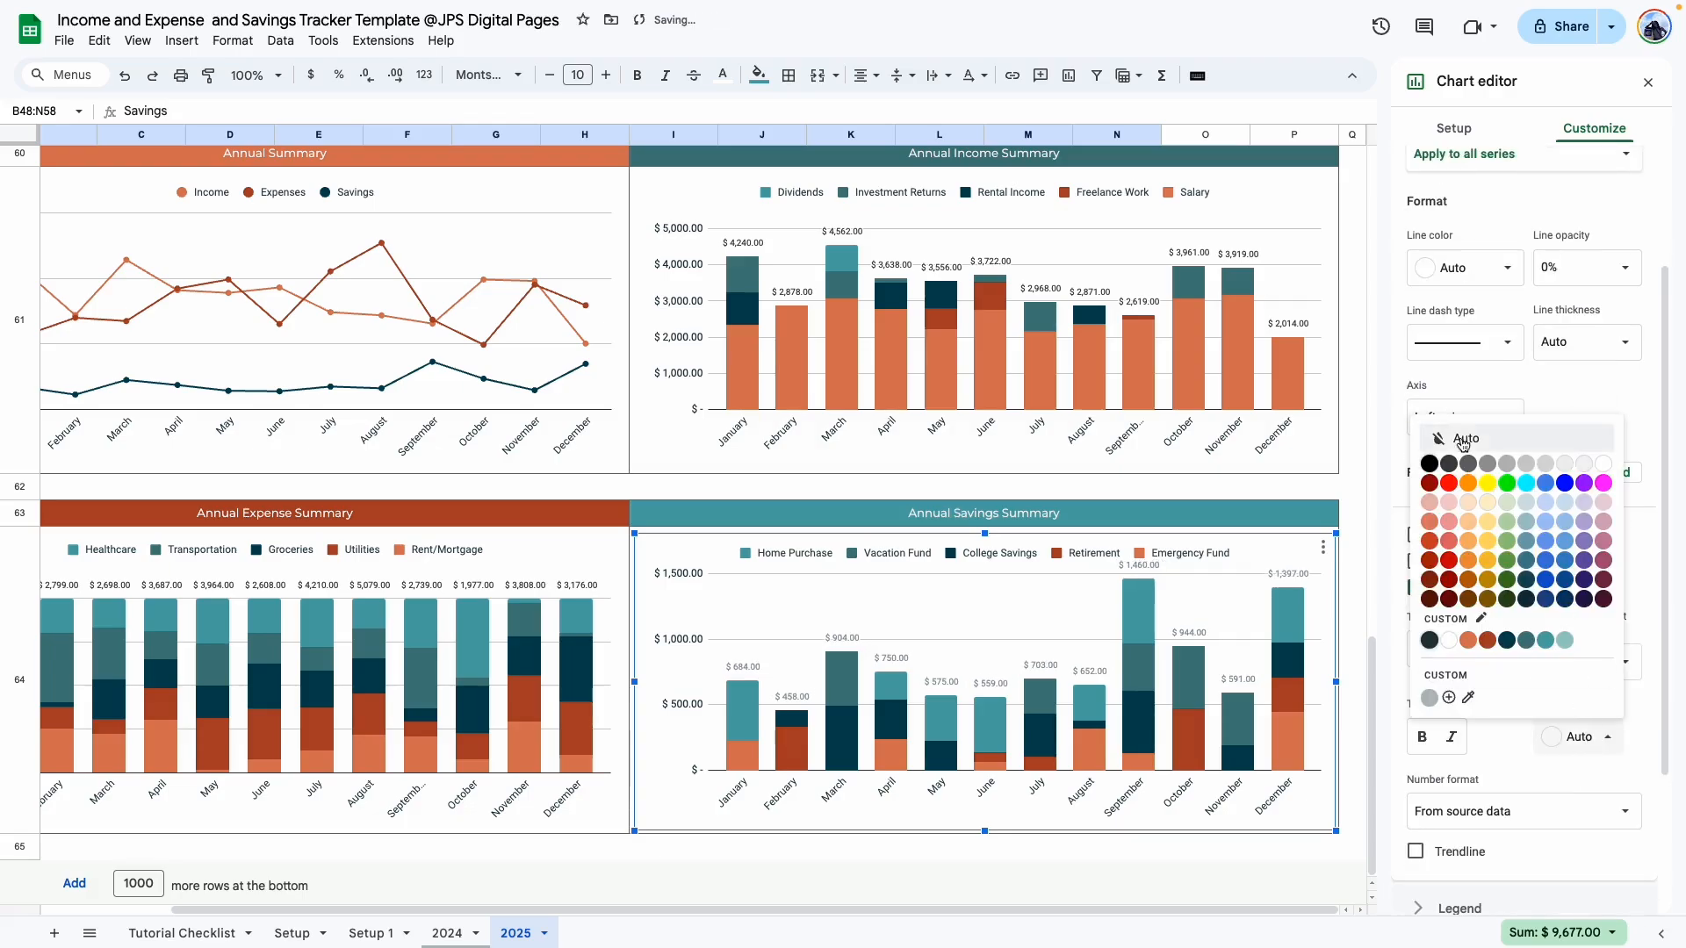
click(1451, 478)
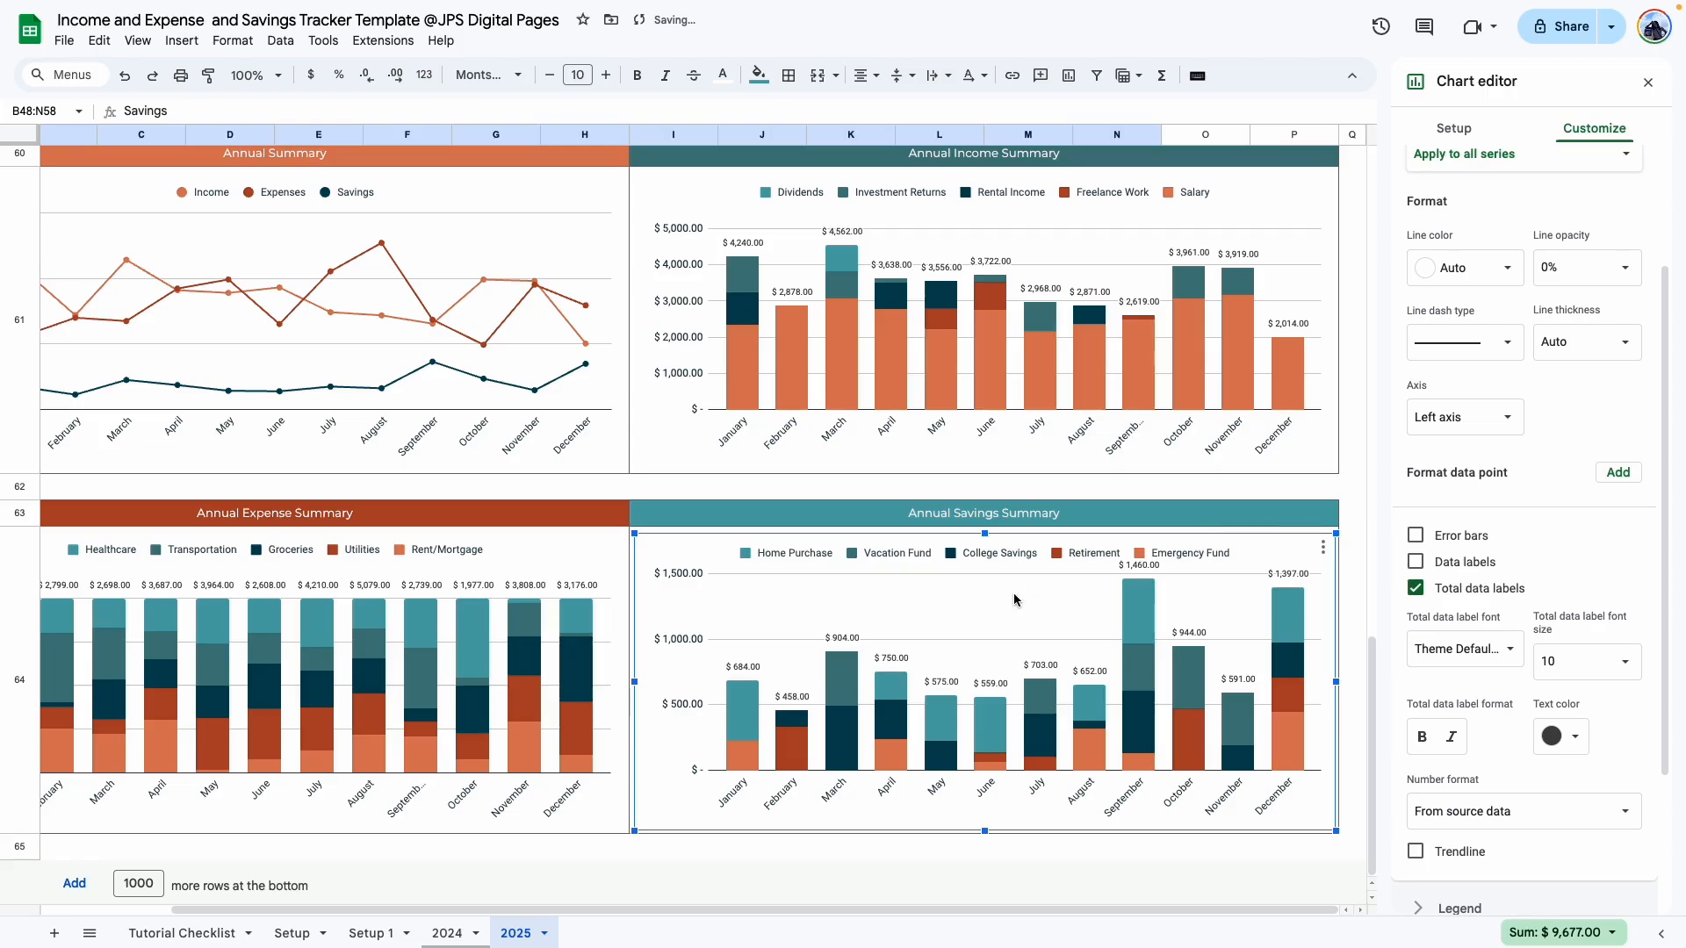
click(1352, 634)
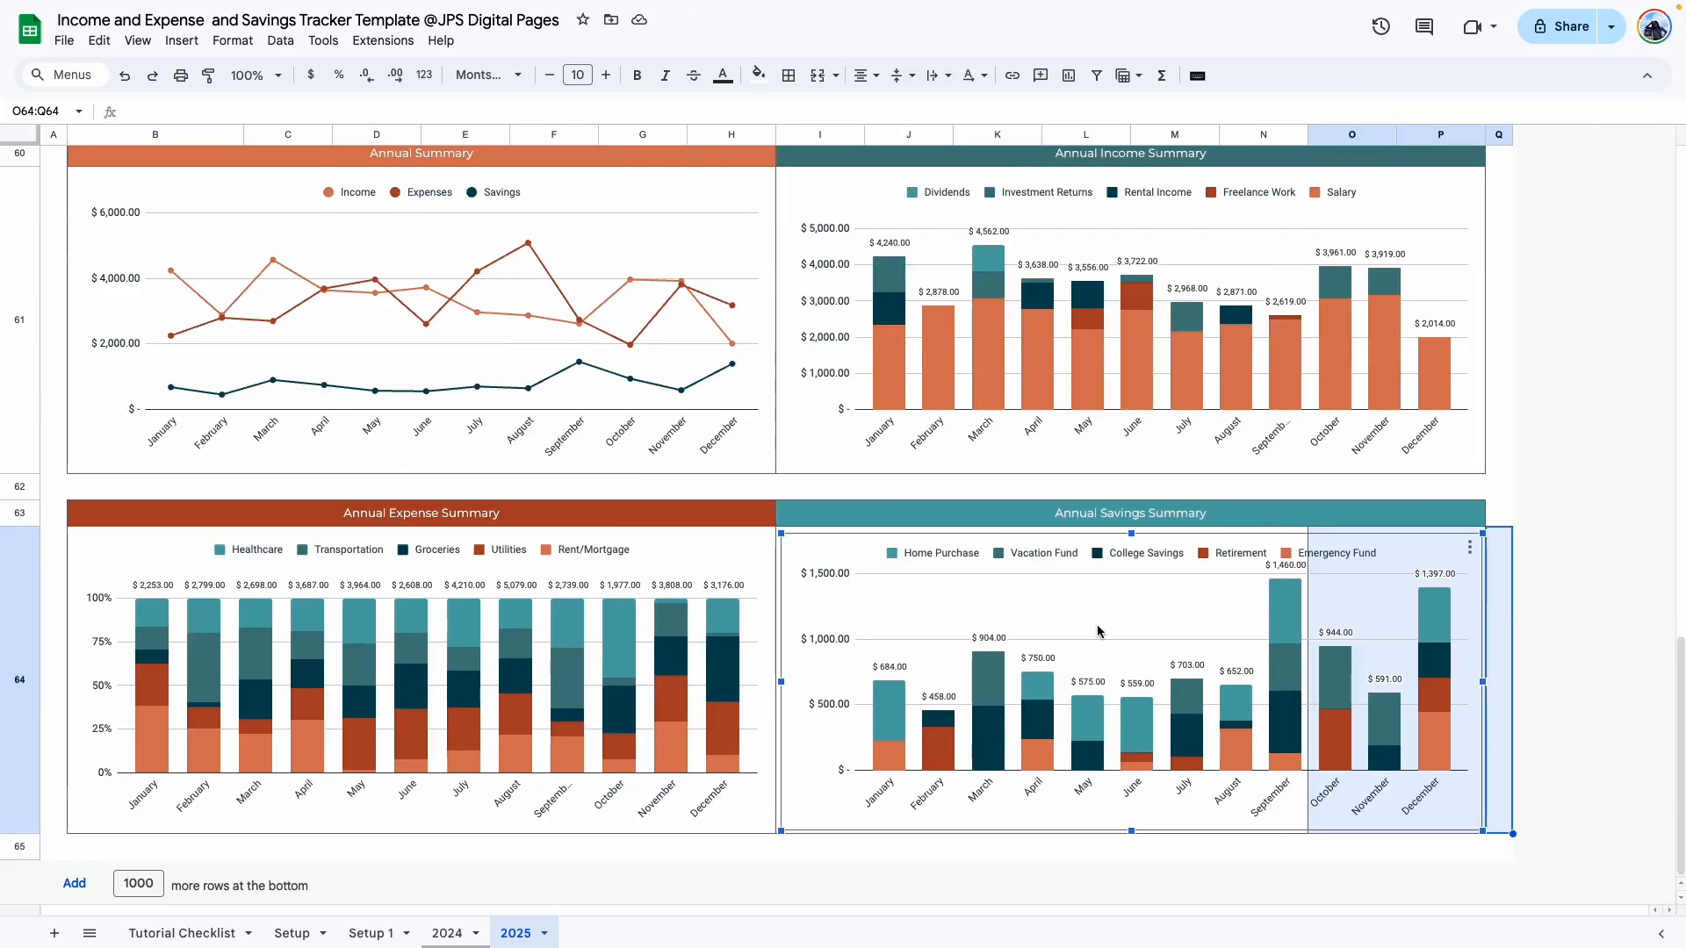
Step: Lower the top edge of the savings chart's plot area slightly to leave room below the legend
double_click(955, 601)
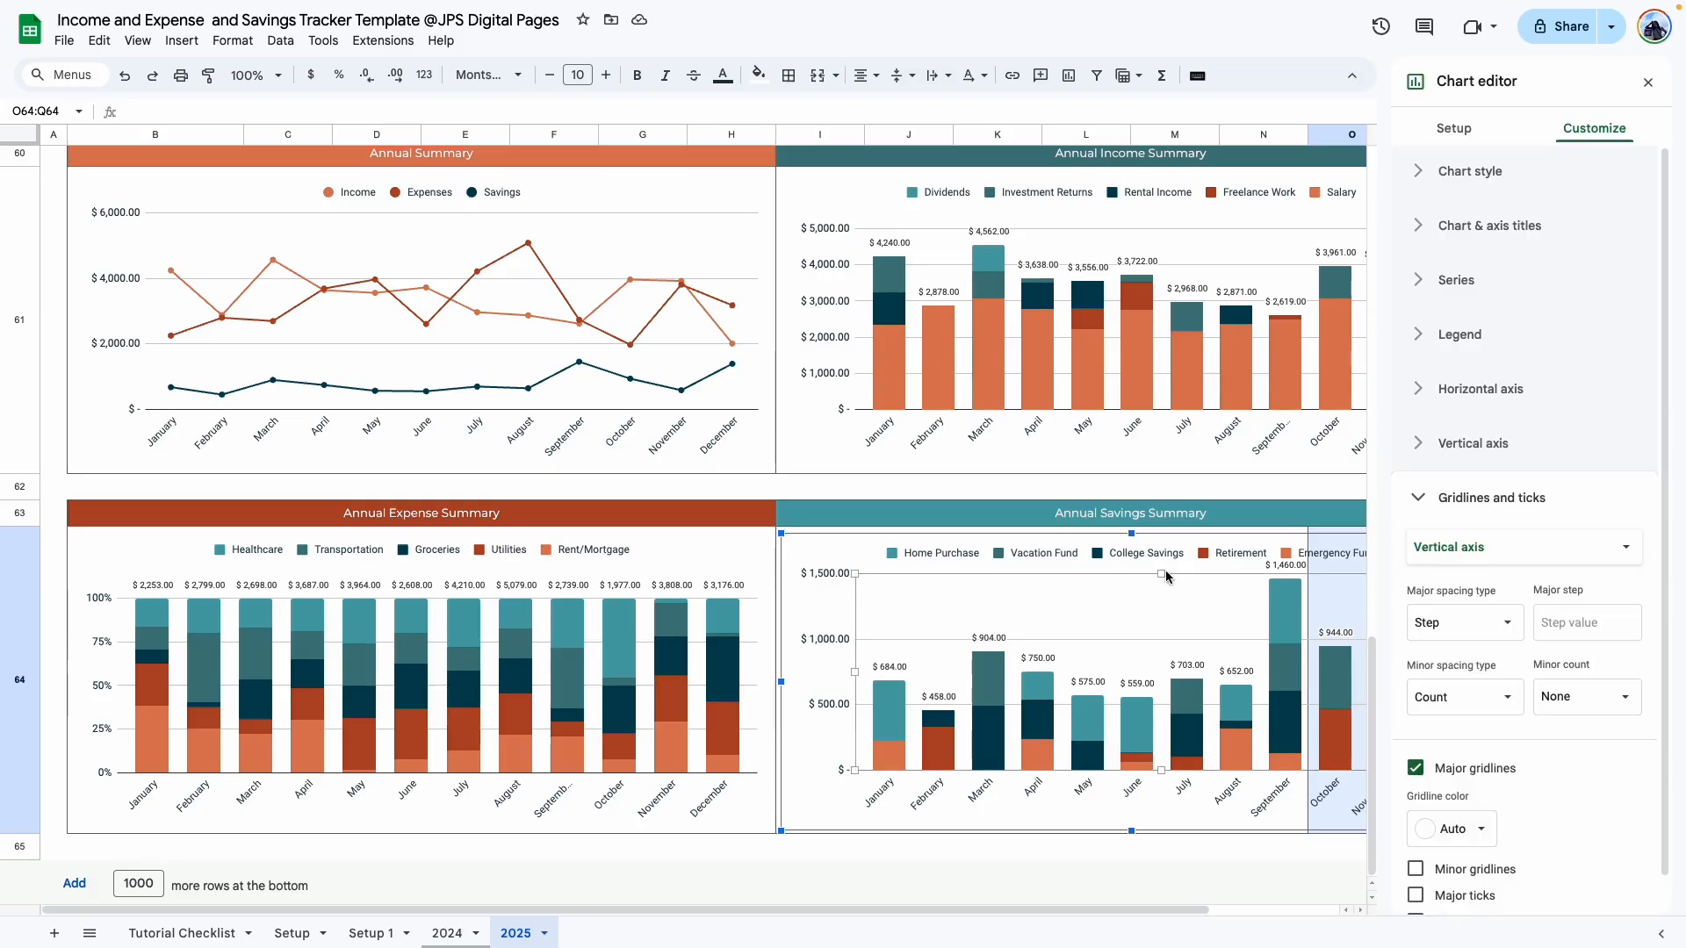
drag(1161, 571, 1162, 587)
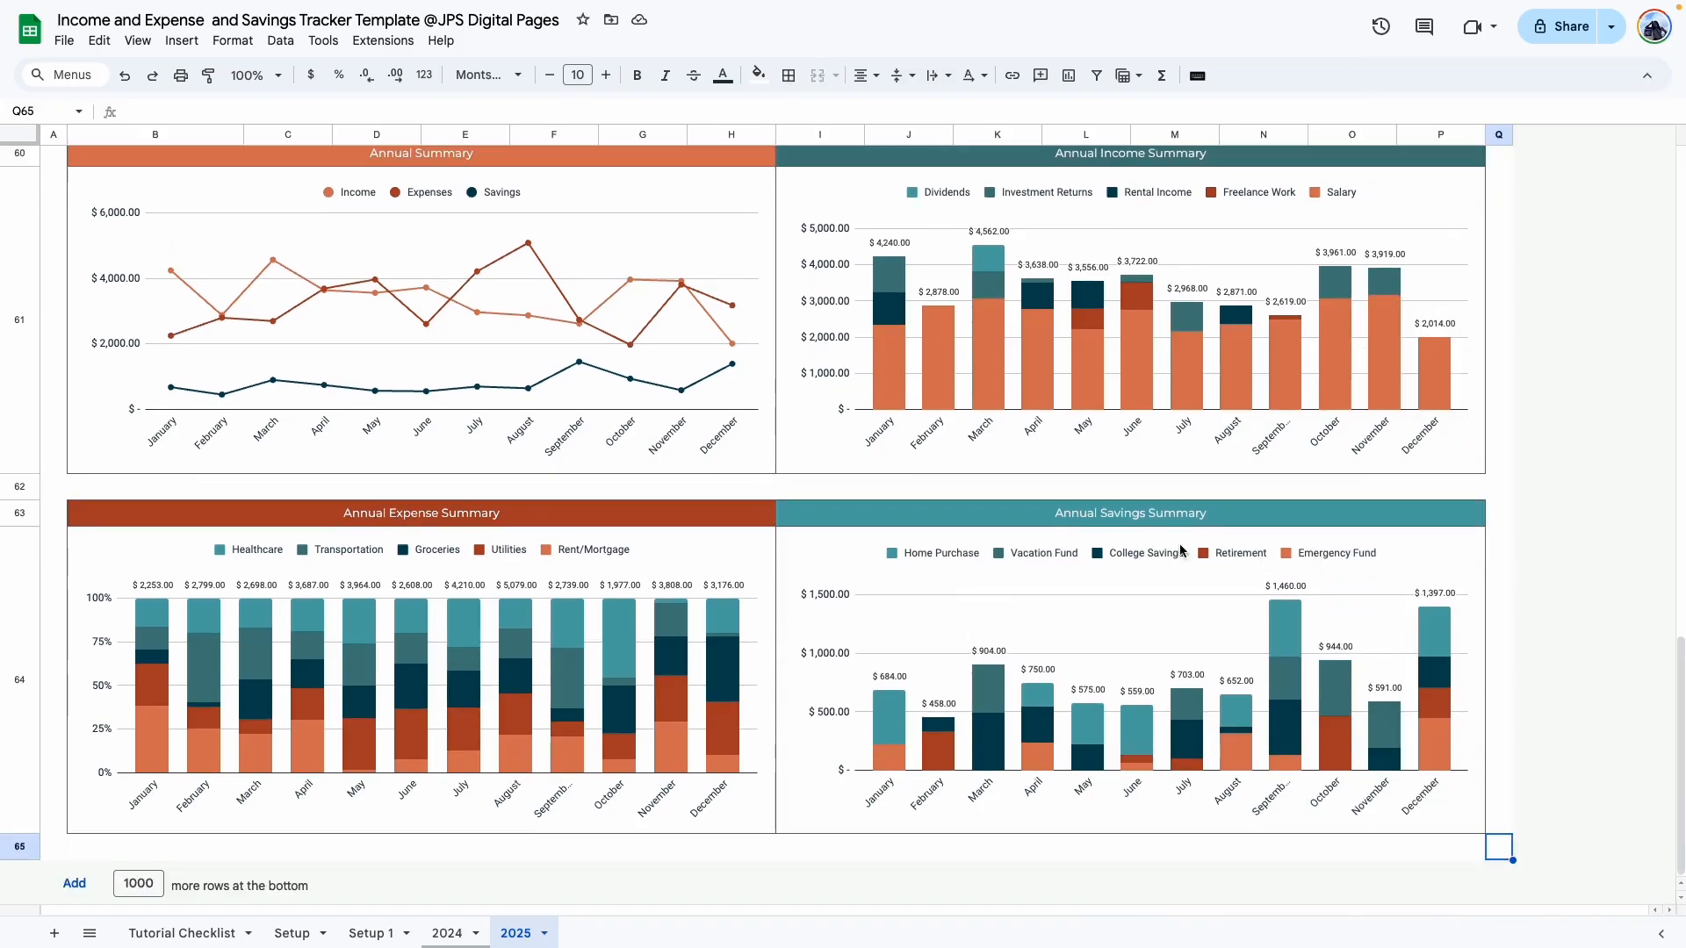
scroll(281, 710, up, 4)
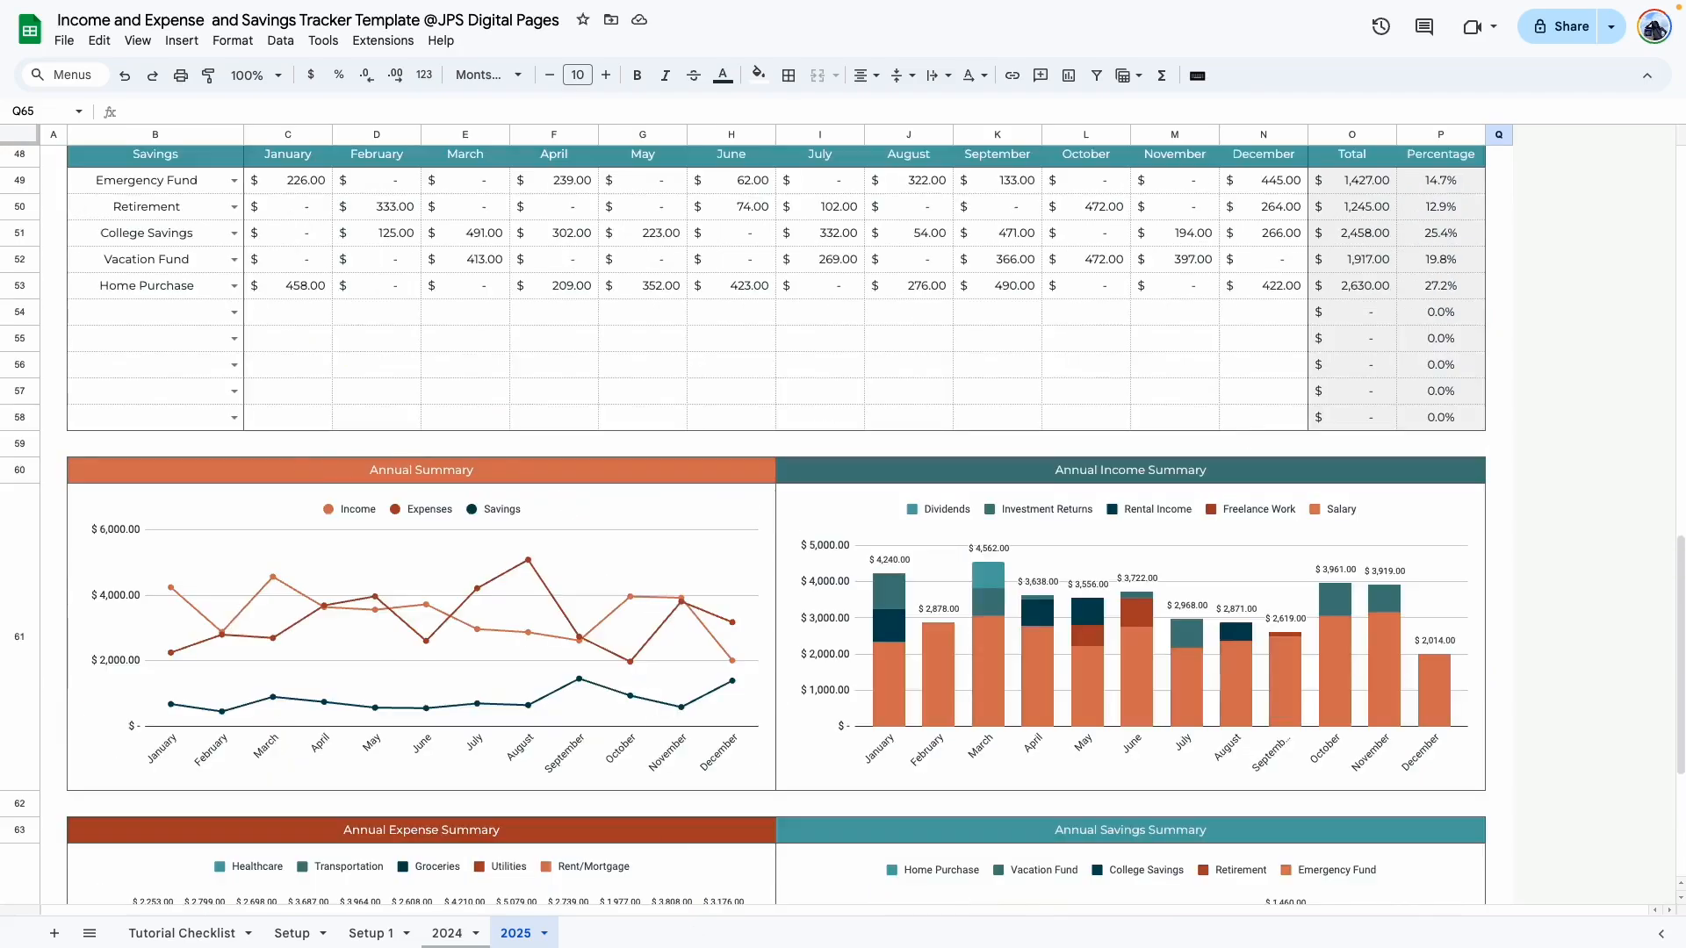
Step: Duplicate the 2025 sheet and rename the copy 2026
click(545, 935)
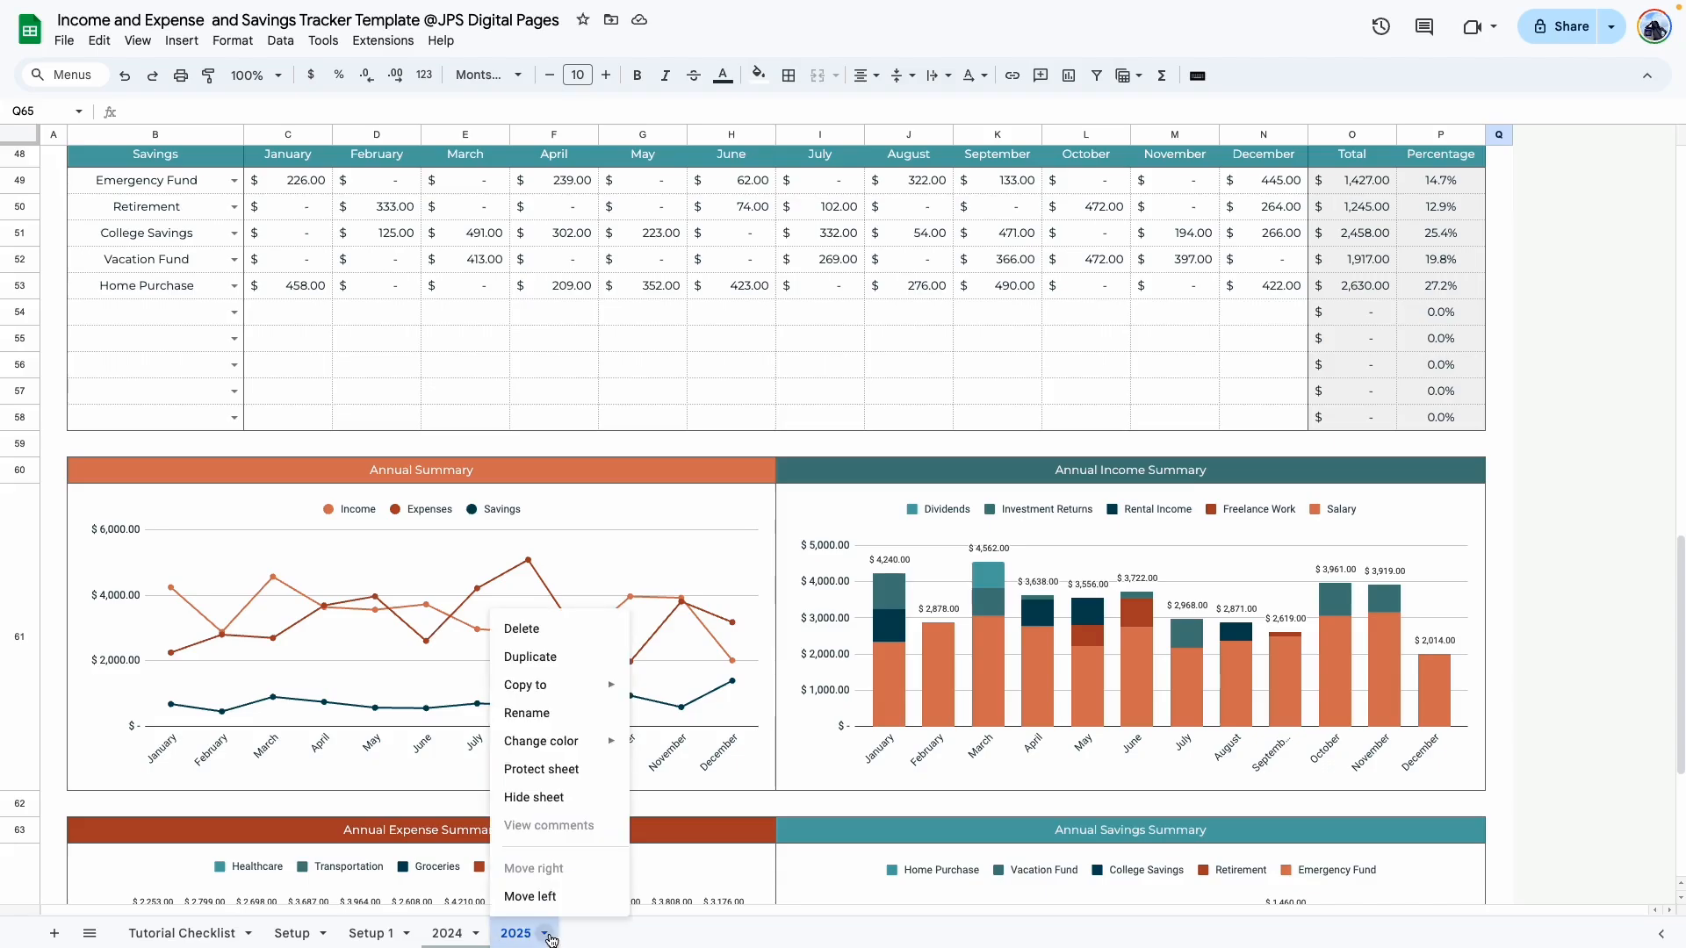
click(553, 657)
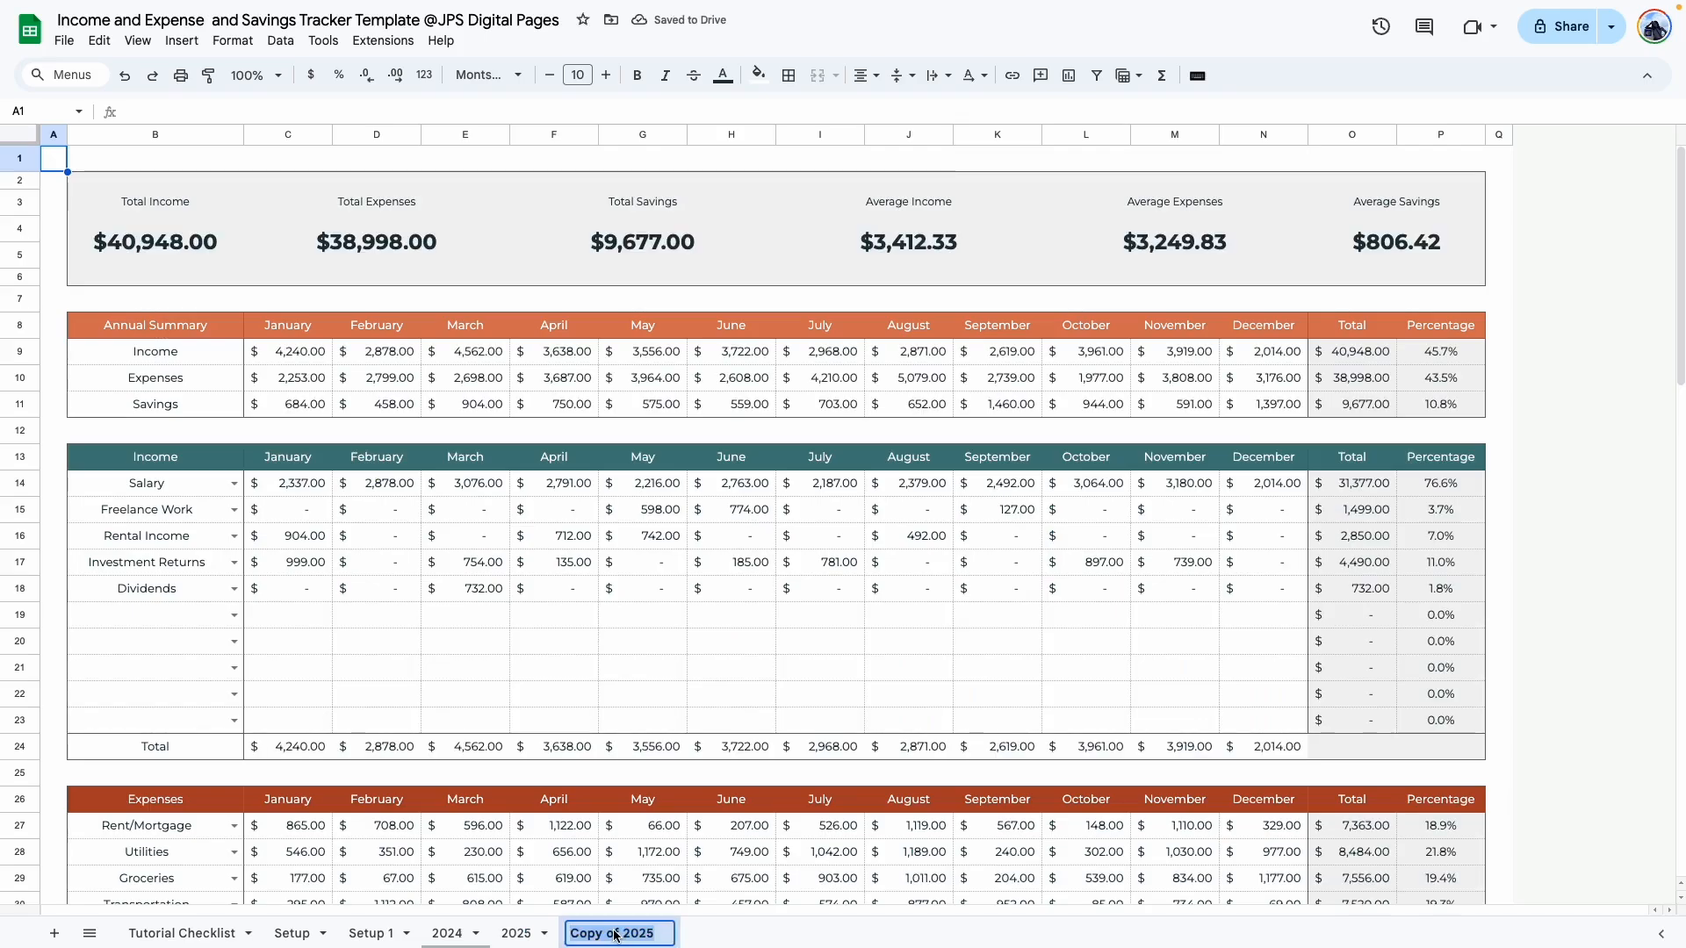
double_click(617, 935)
text(2026)
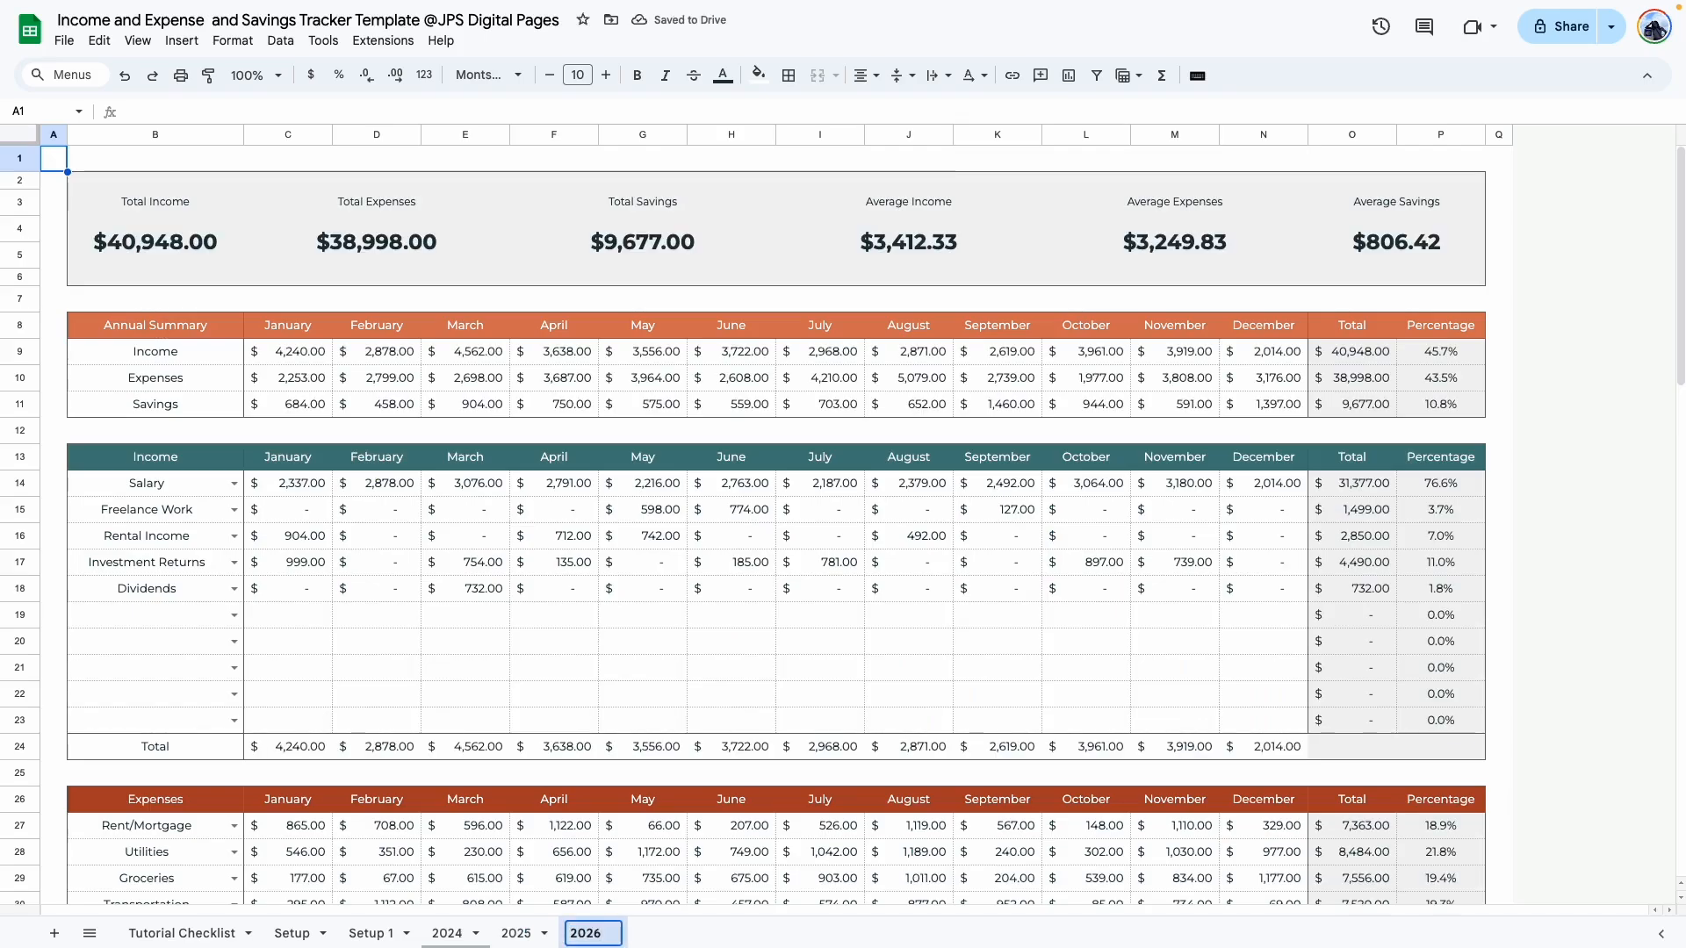
key(Return)
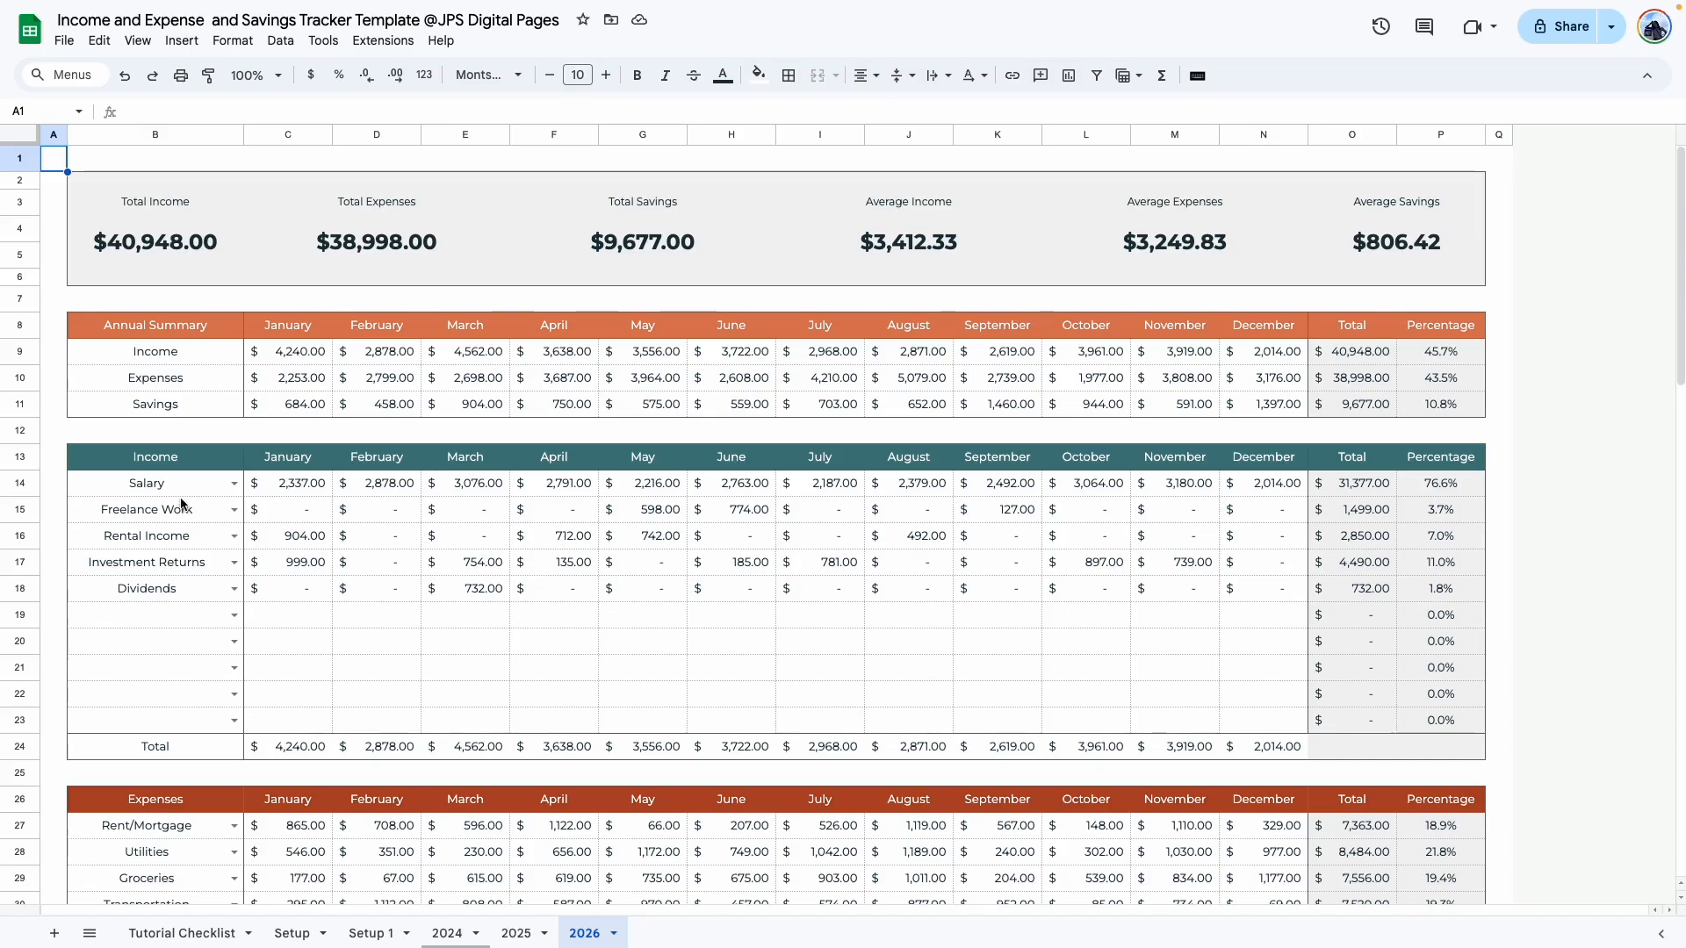
Step: Clear the categories and monthly amounts from the Income, Expenses and Savings tables on the 2026 sheet, starting with B14:N23
drag(149, 490, 1247, 729)
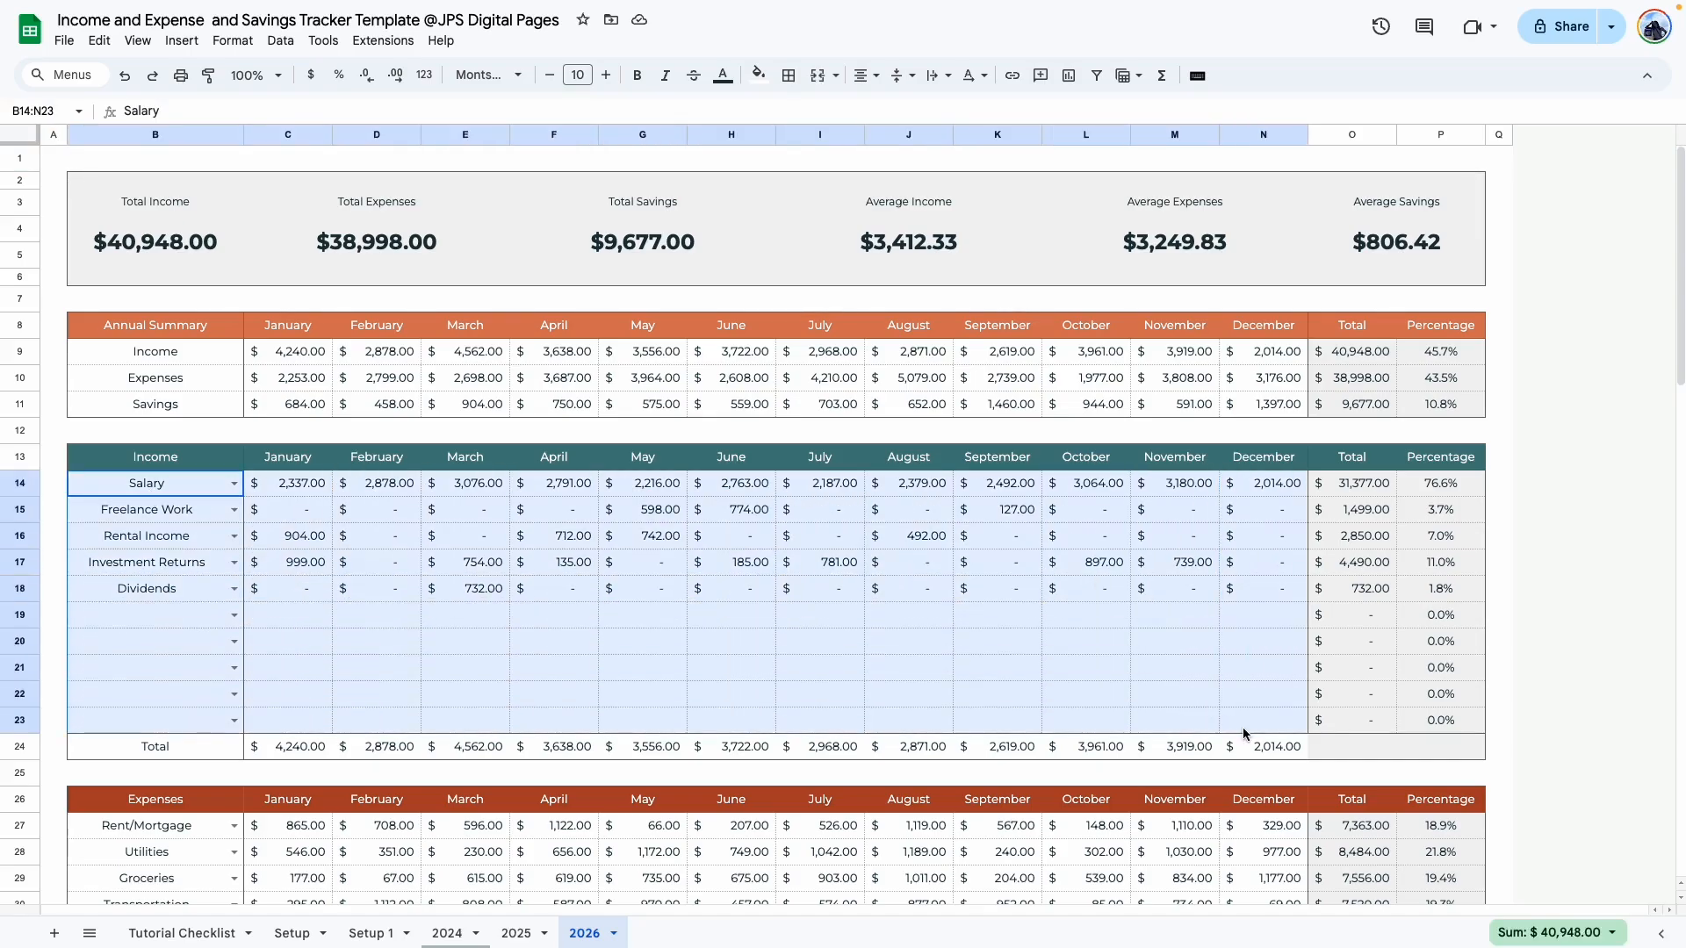
key(Delete)
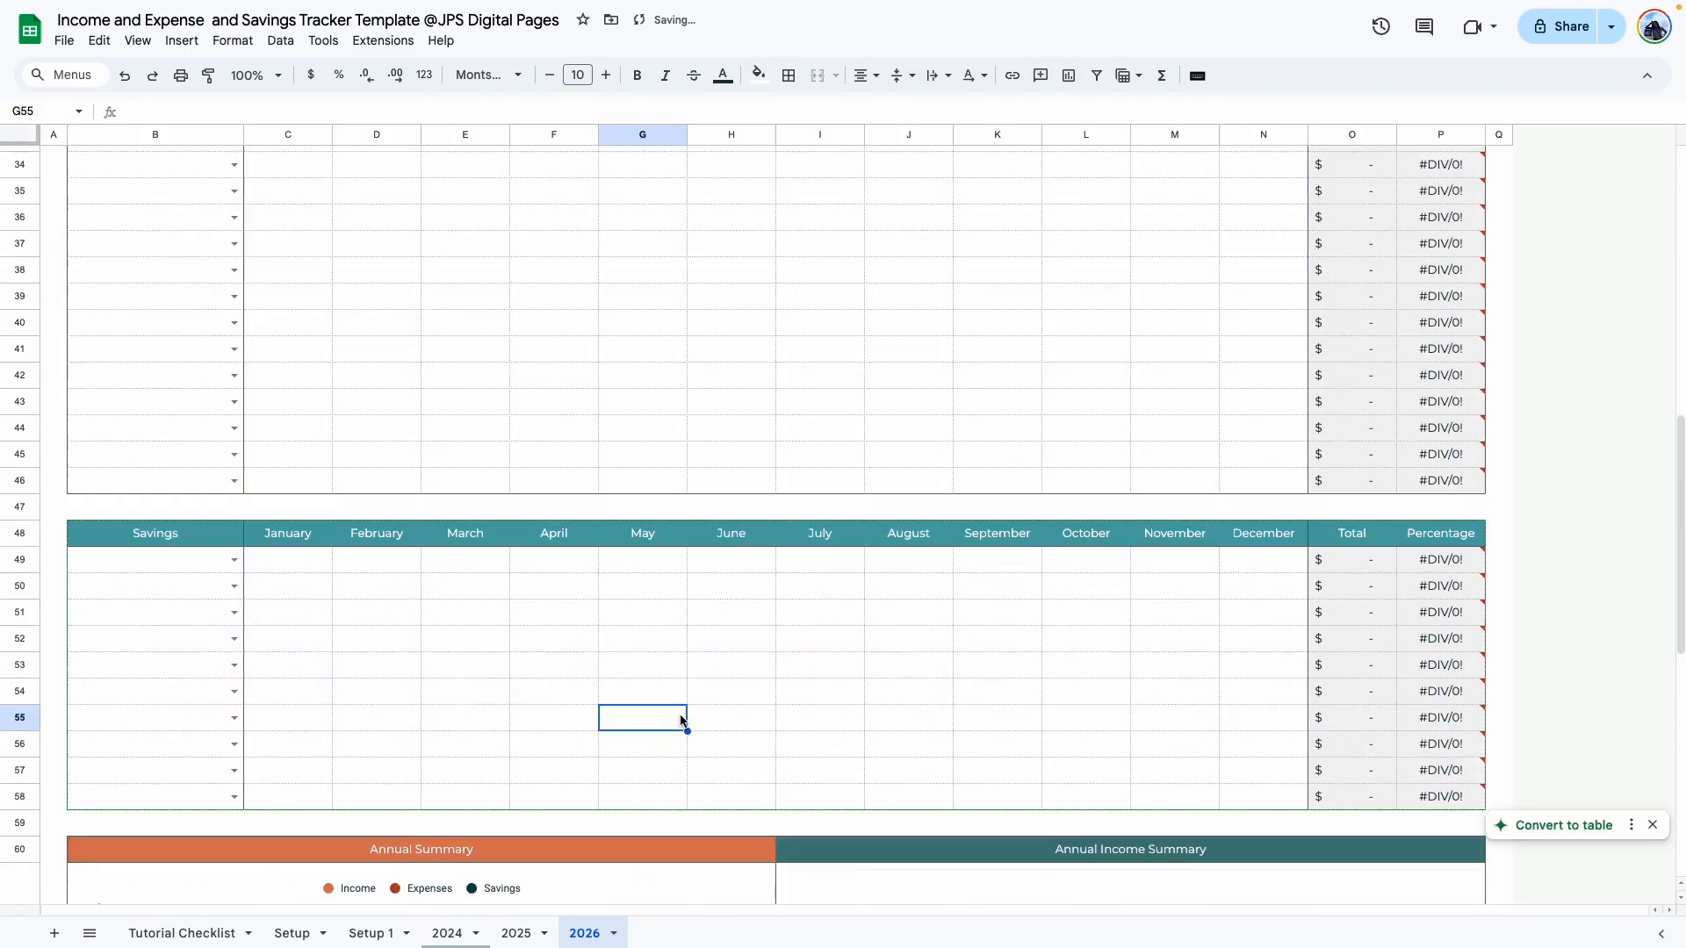
scroll(685, 702, down, 6)
scroll(685, 692, up, 15)
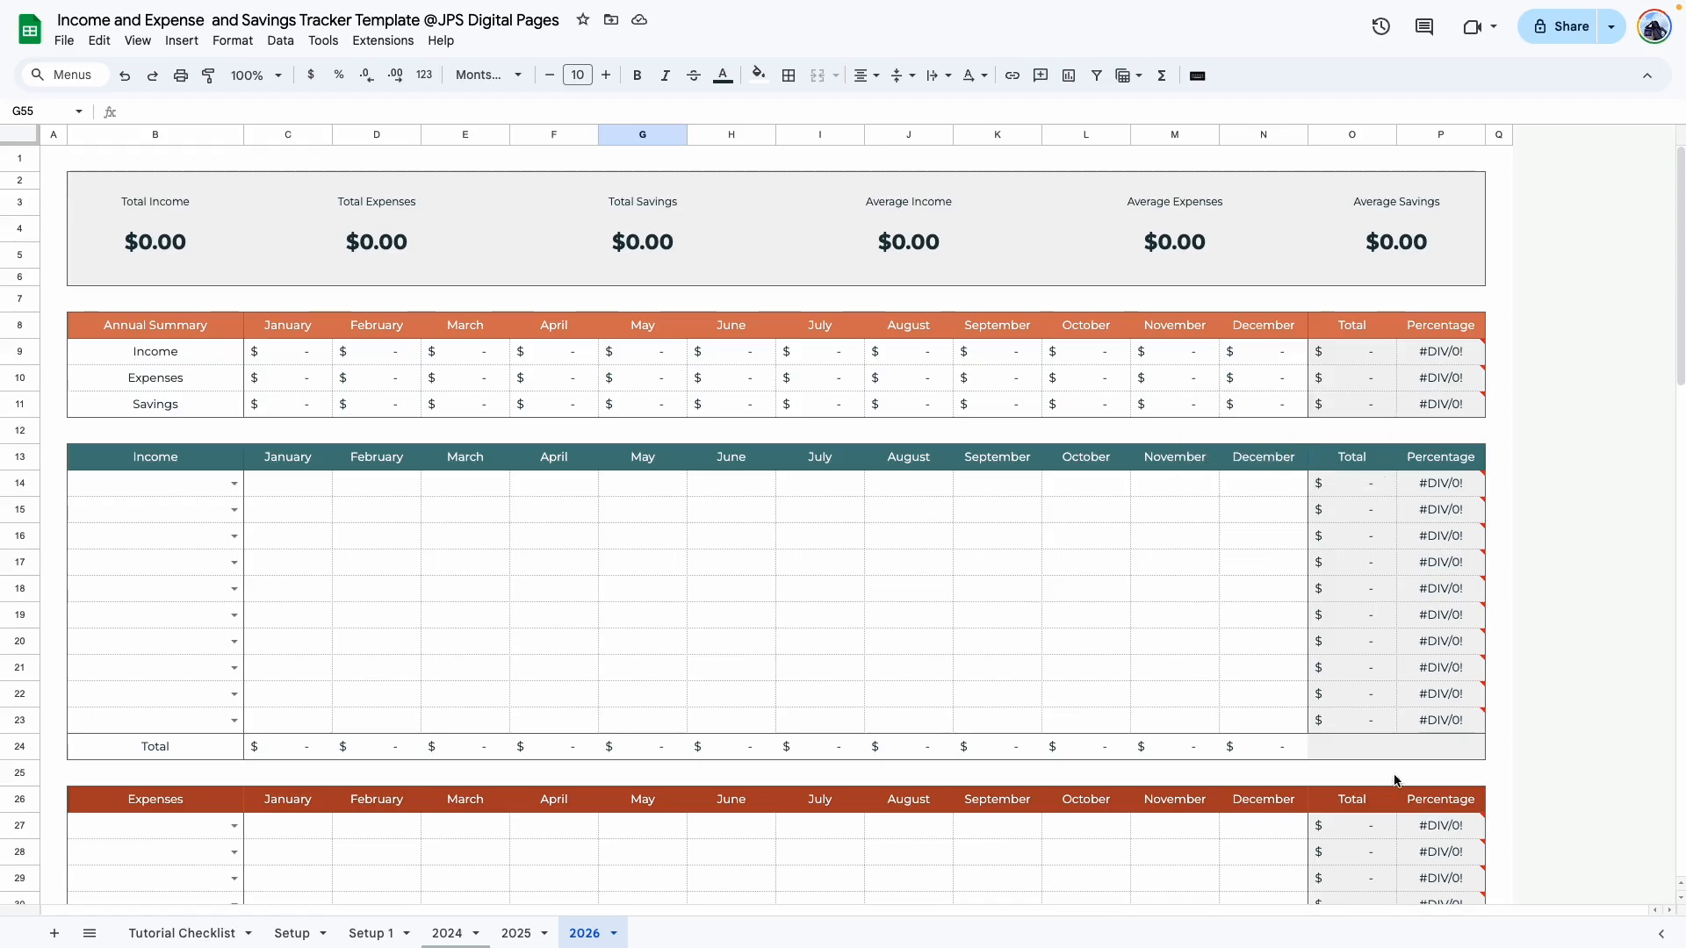
Step: Wrap the Annual Summary percentage formula in P9 in IFERROR with an empty fallback: =iferror(O9/SUM($O$9:$O$11),"")
scroll(1387, 750, down, 15)
scroll(1425, 655, up, 12)
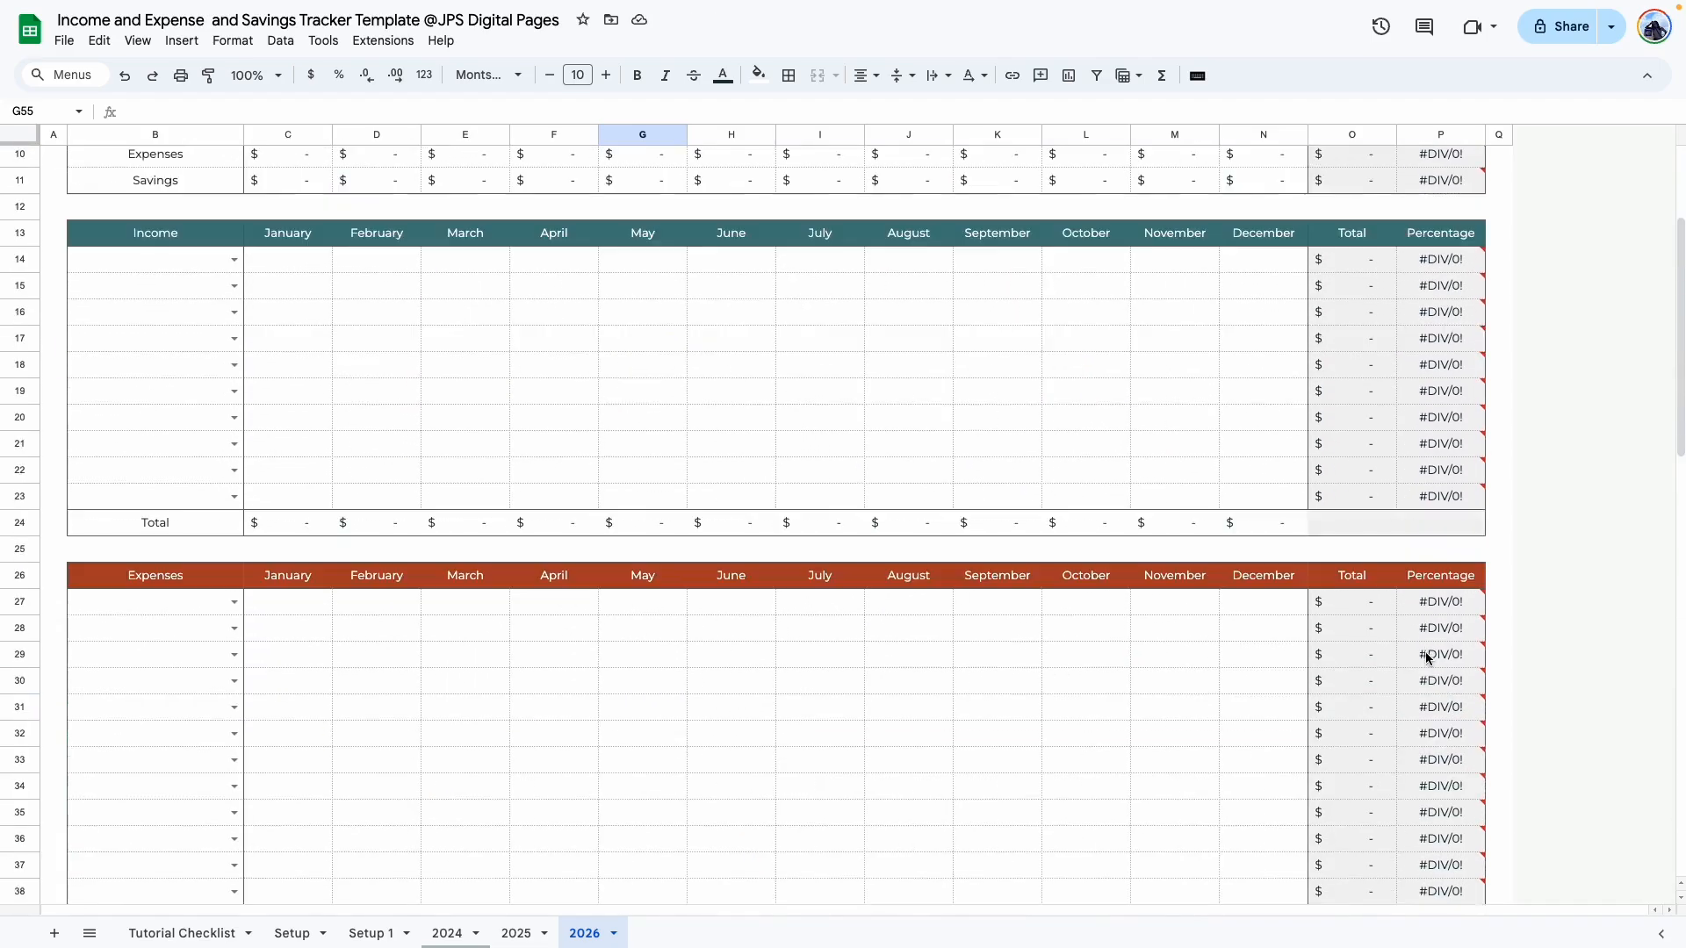
scroll(1425, 654, up, 3)
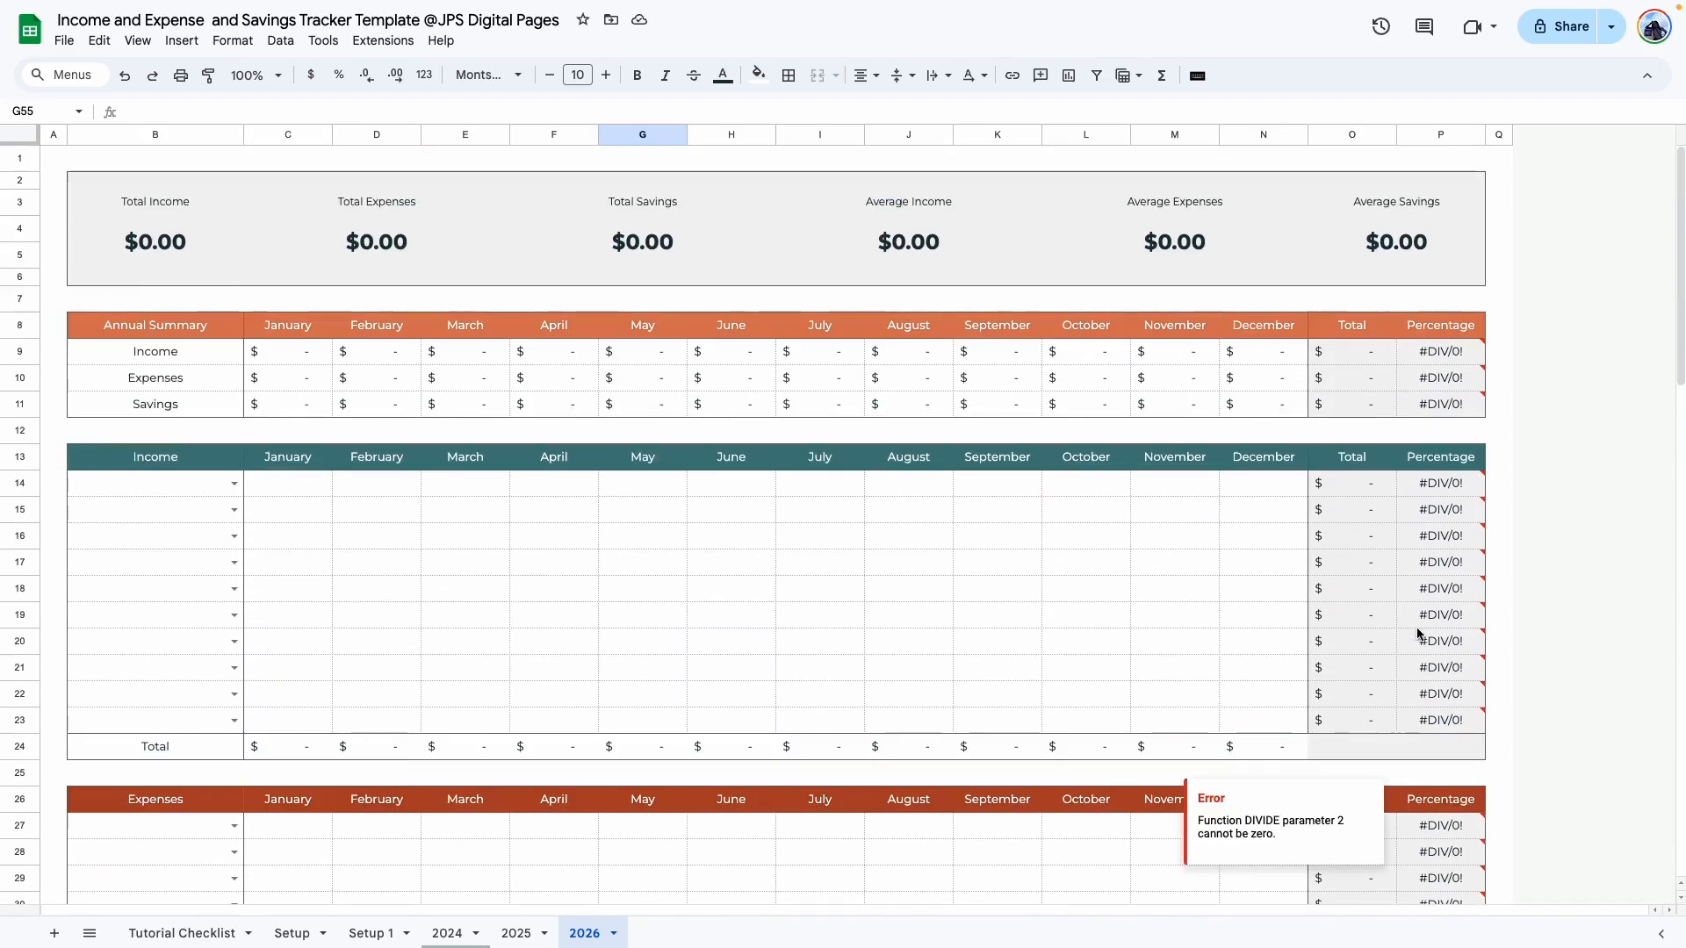
click(1453, 359)
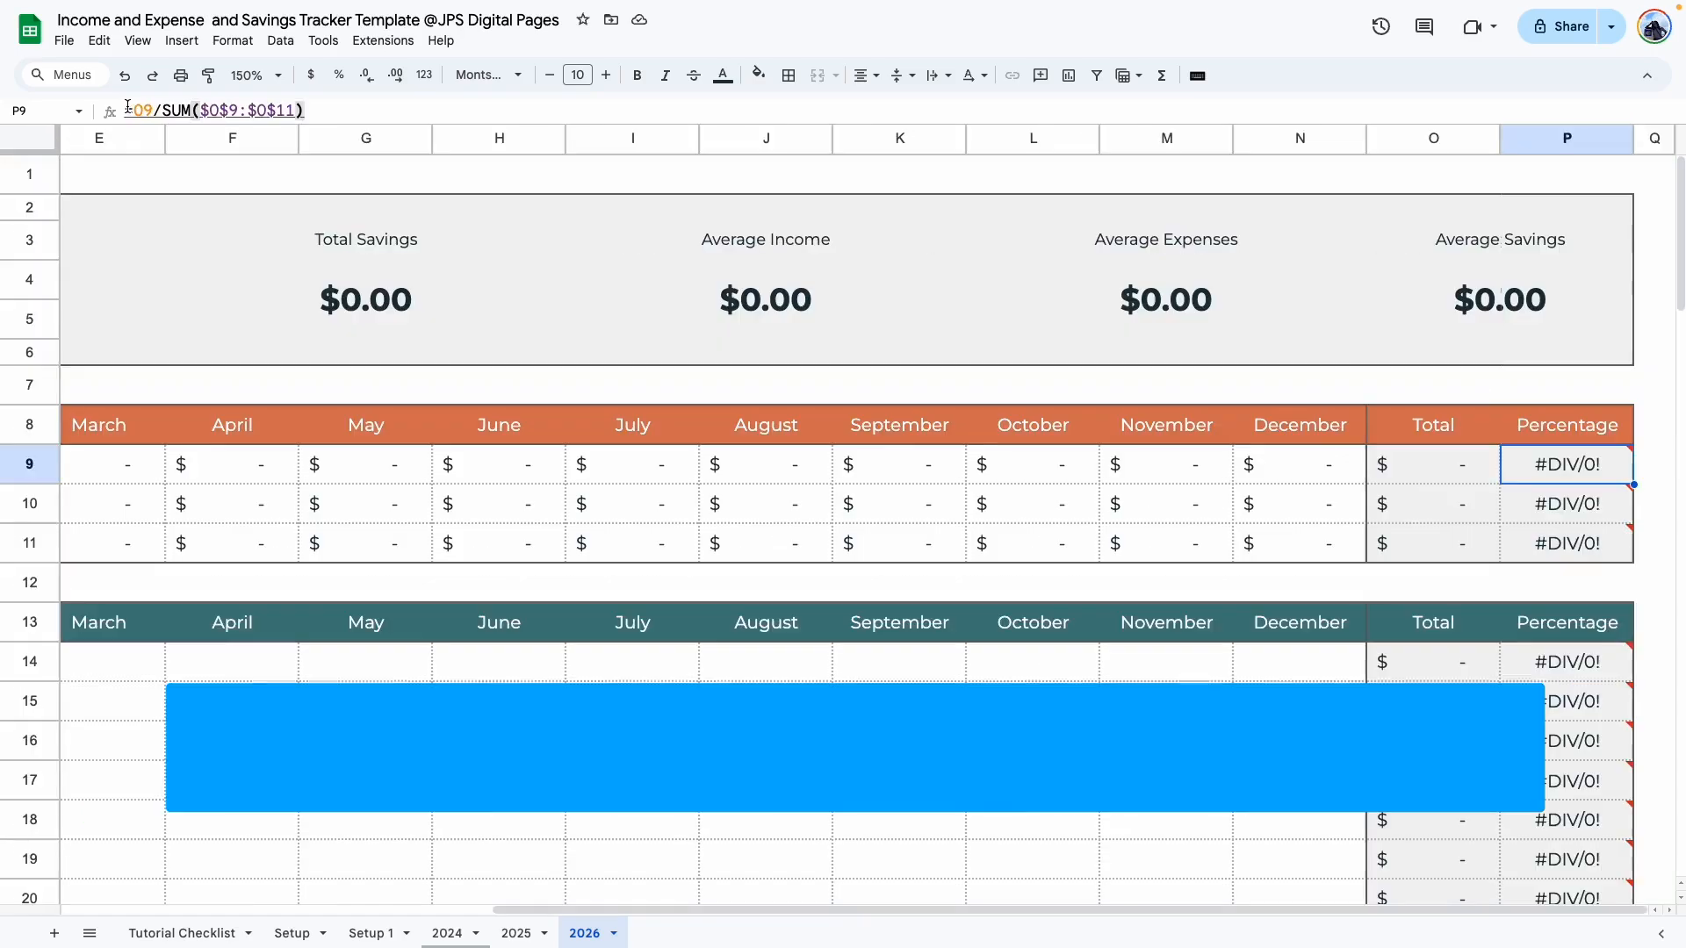
click(130, 109)
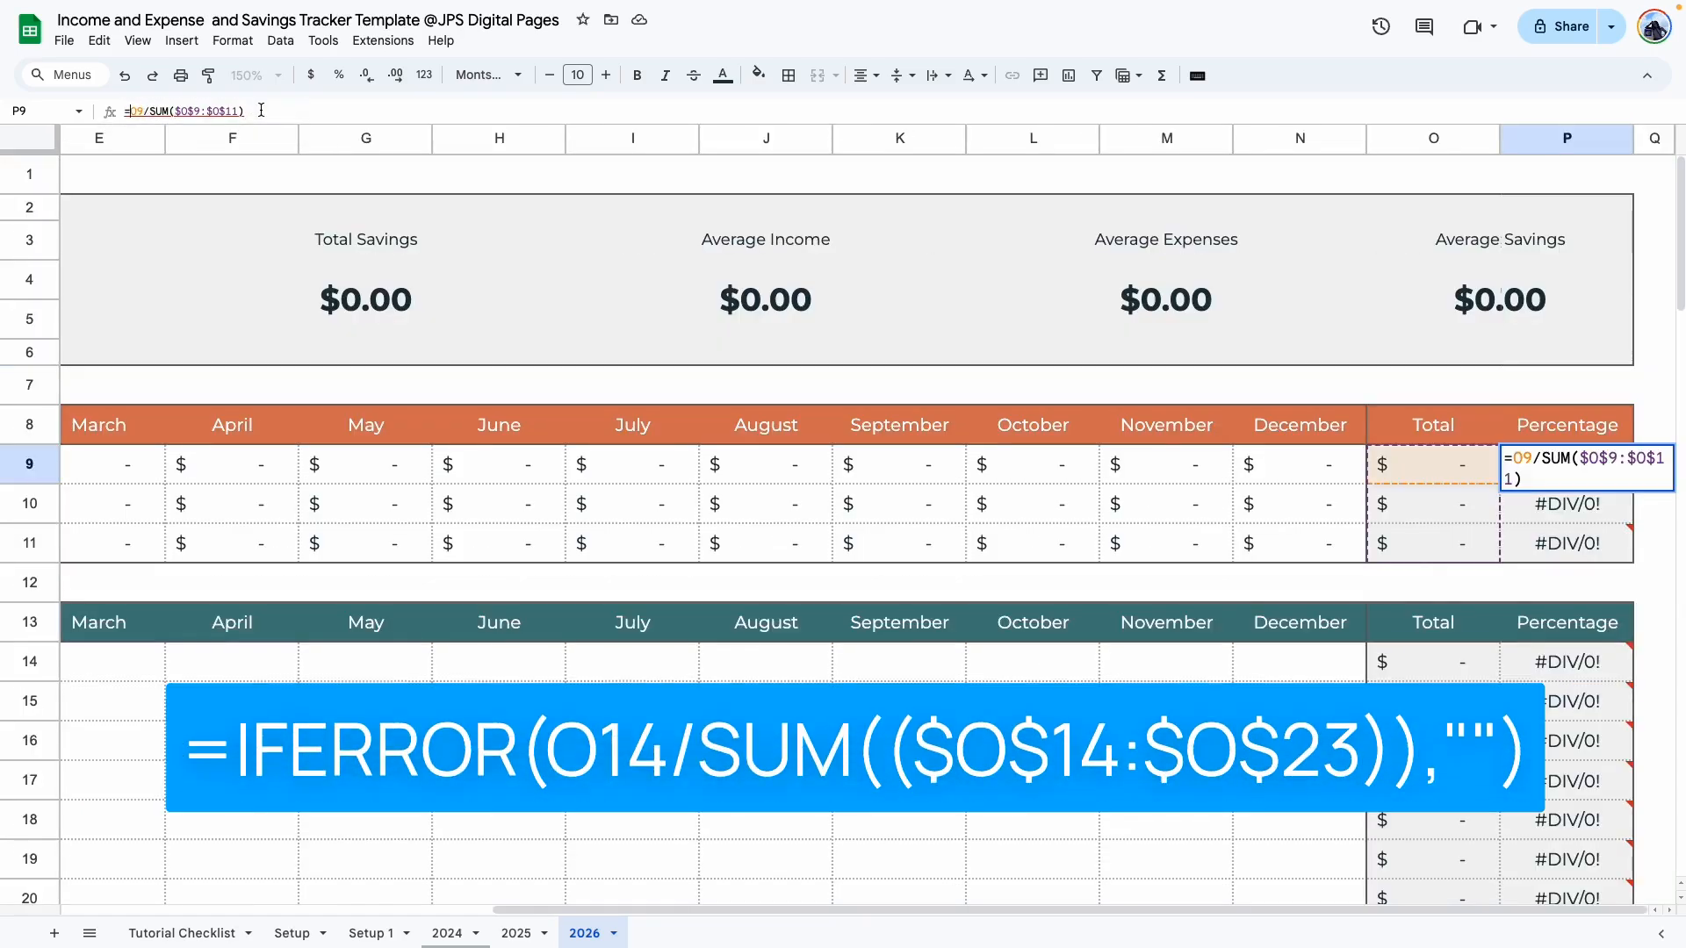
text(iferror)
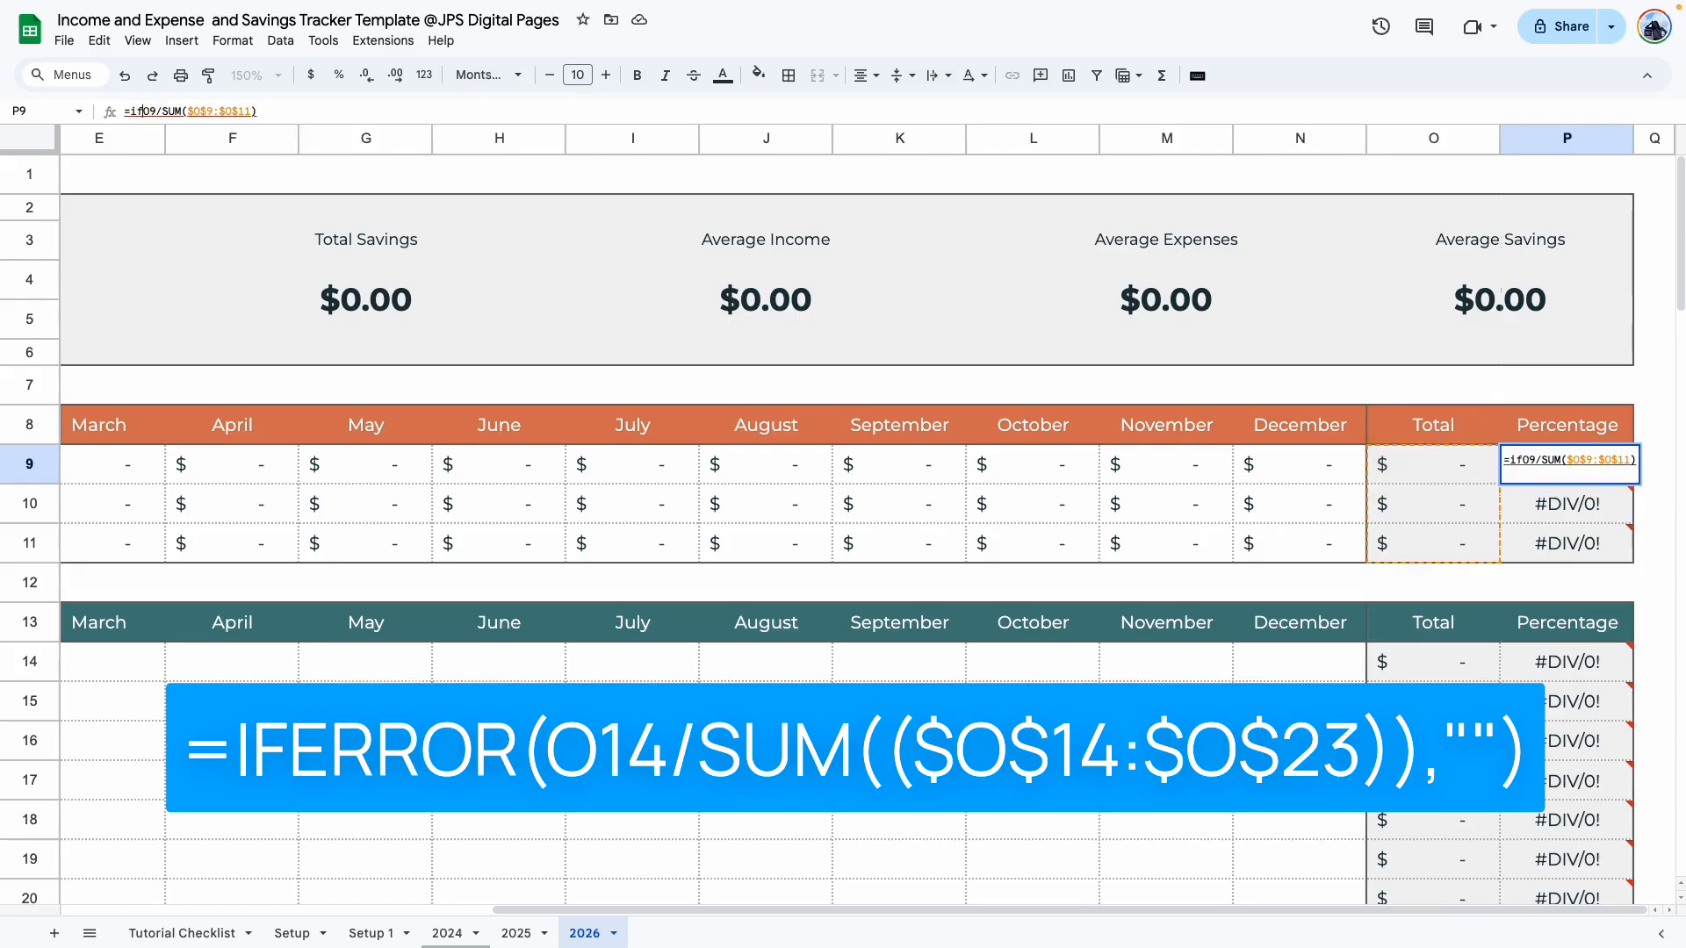
text(()
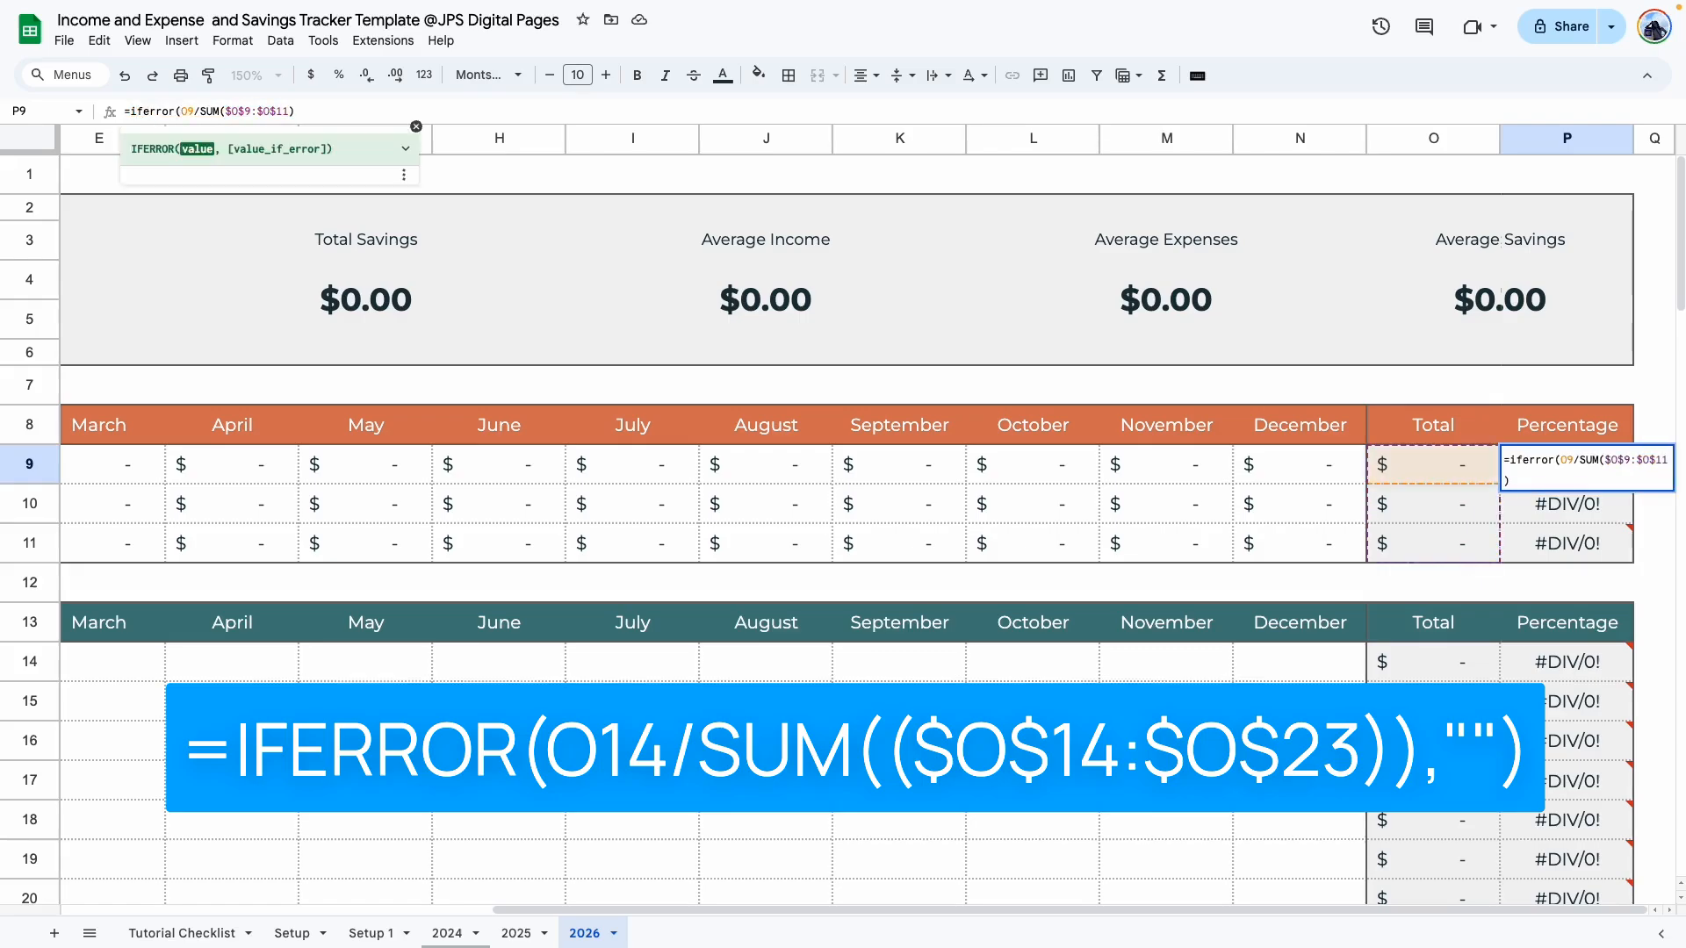
click(296, 111)
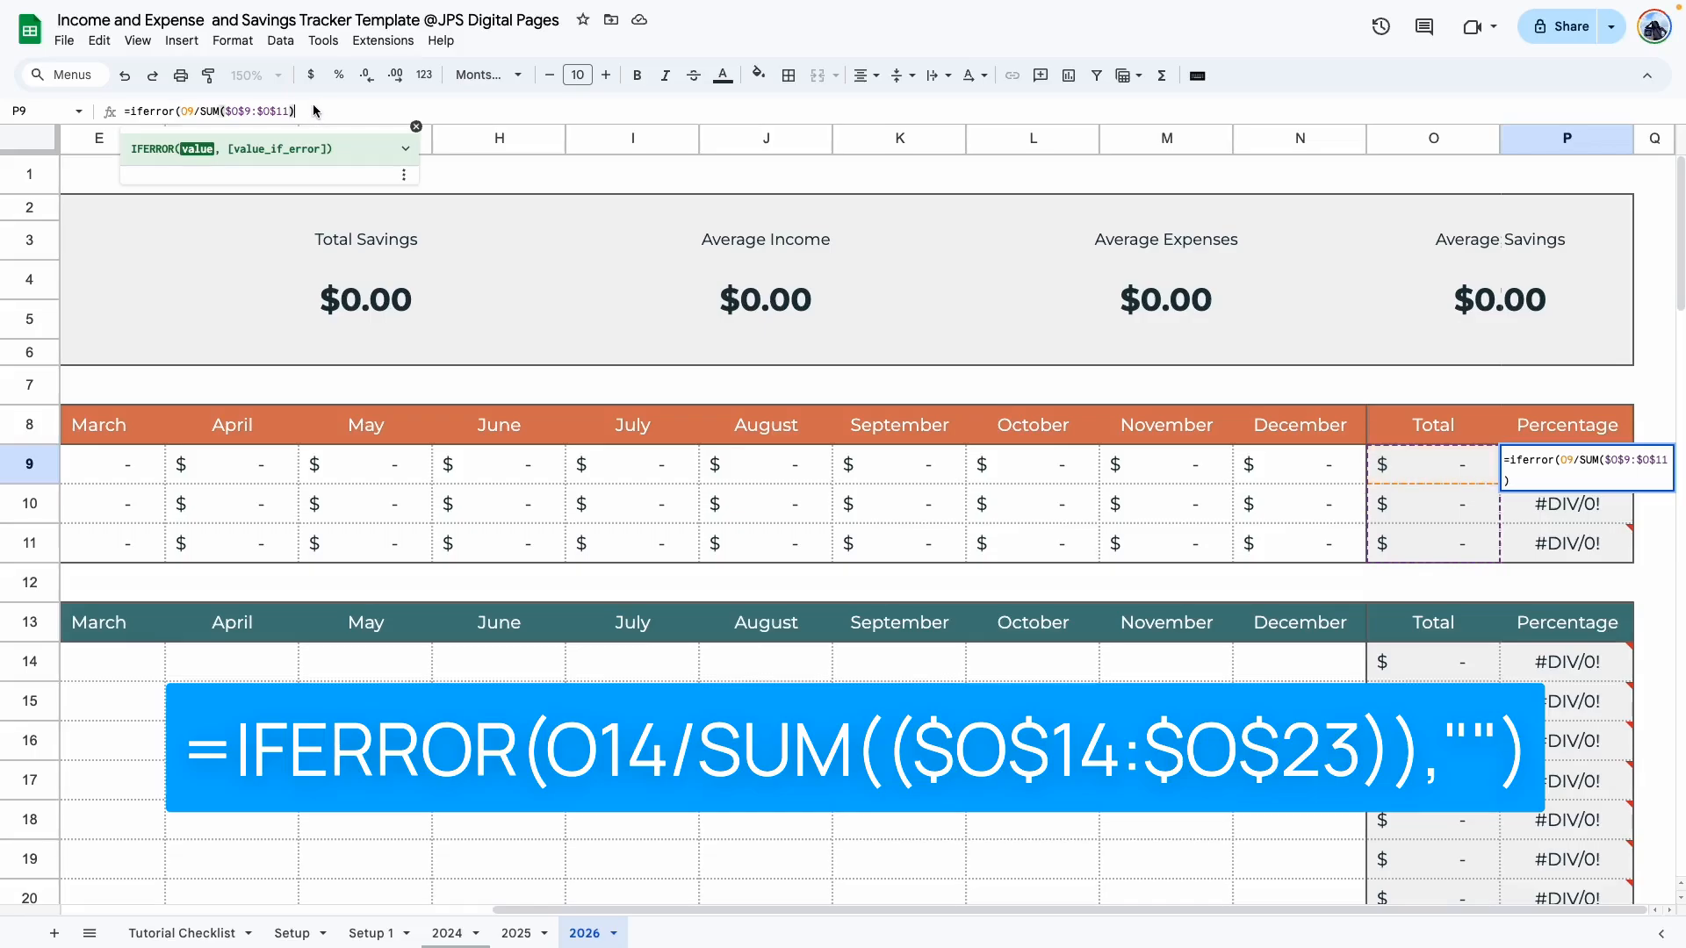
text(,)
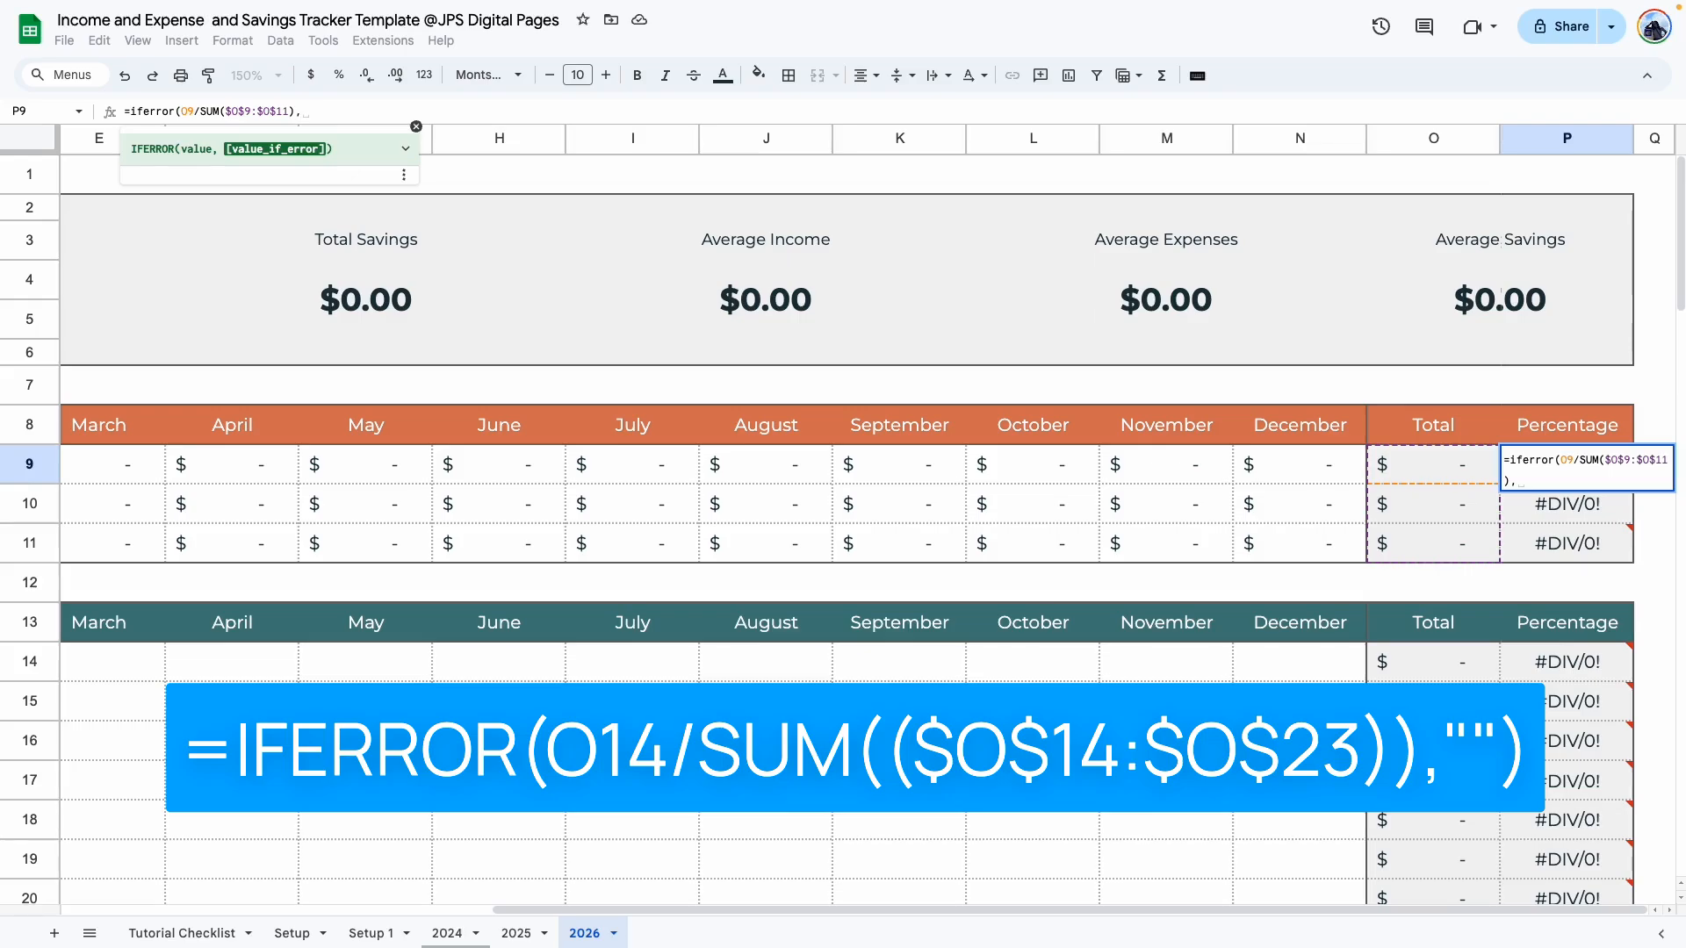
text(")
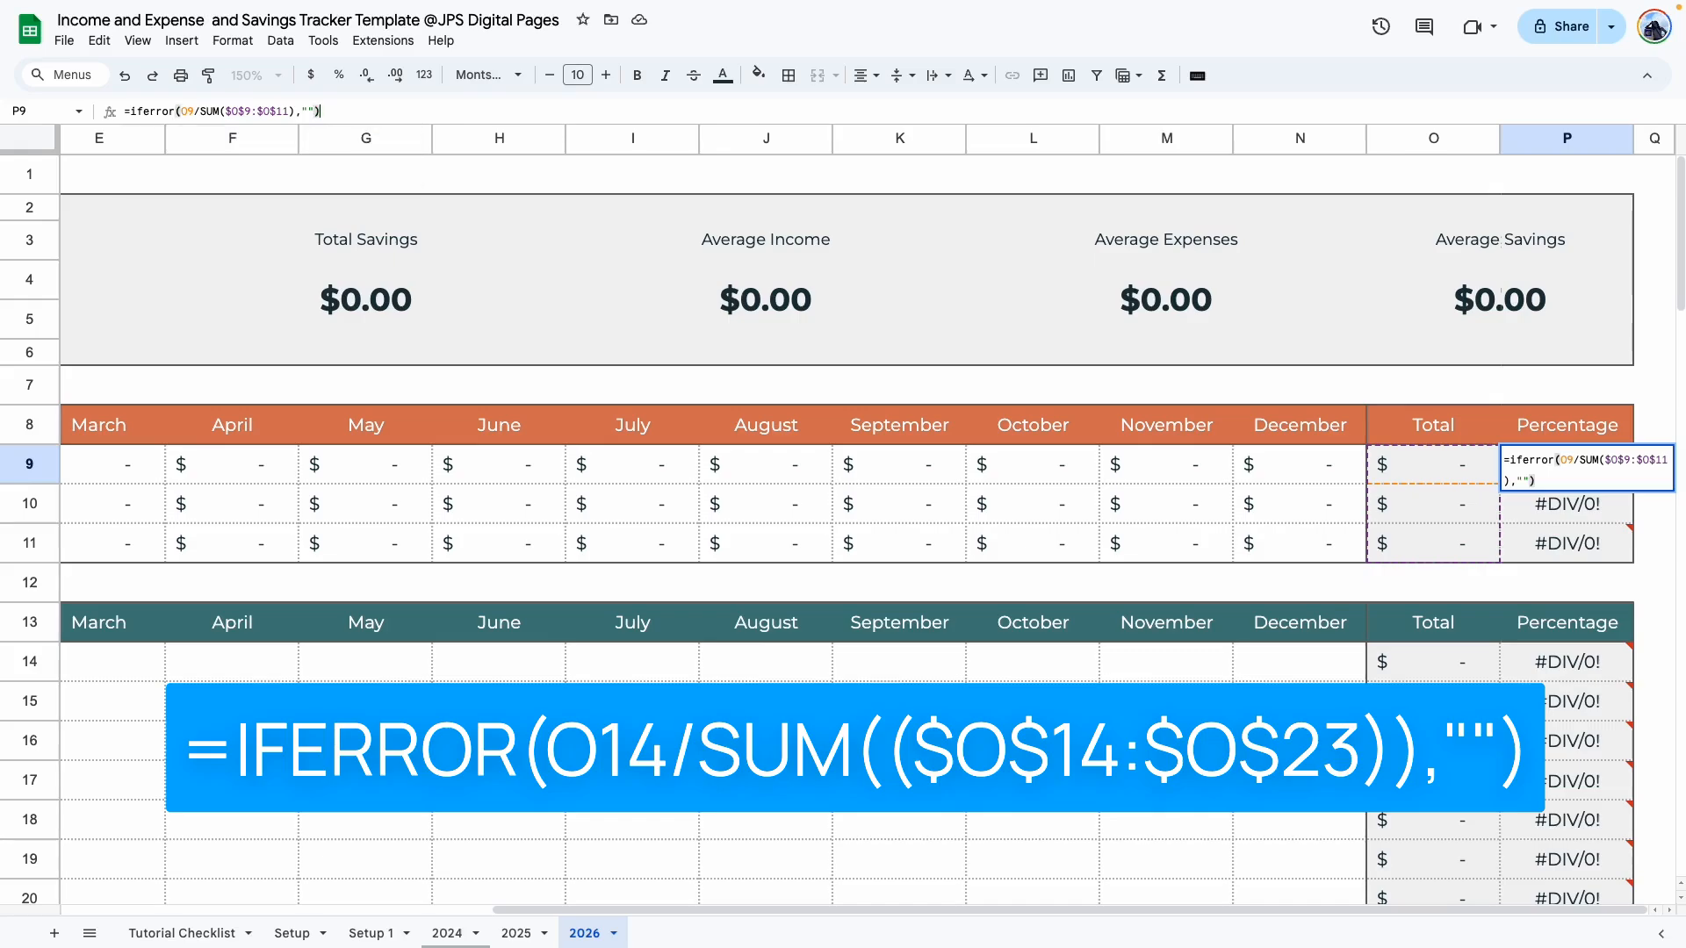
key(Return)
click(1542, 461)
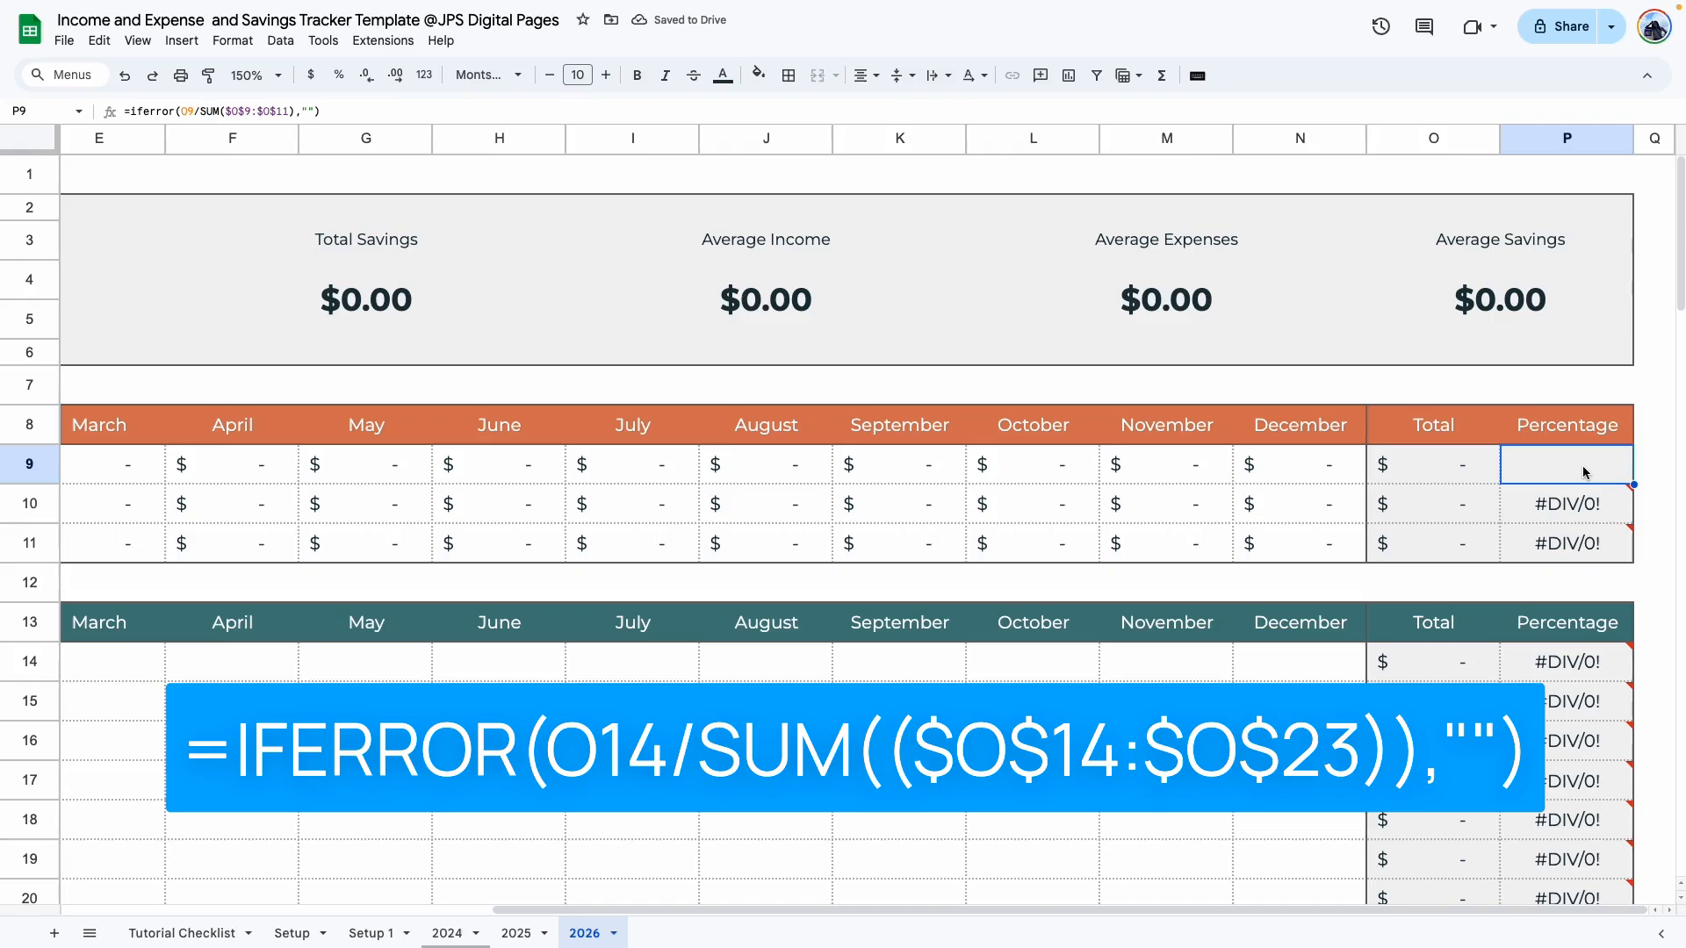
Step: Try "Pending data" as the IFERROR fallback text in the P9 percentage formula
click(1554, 527)
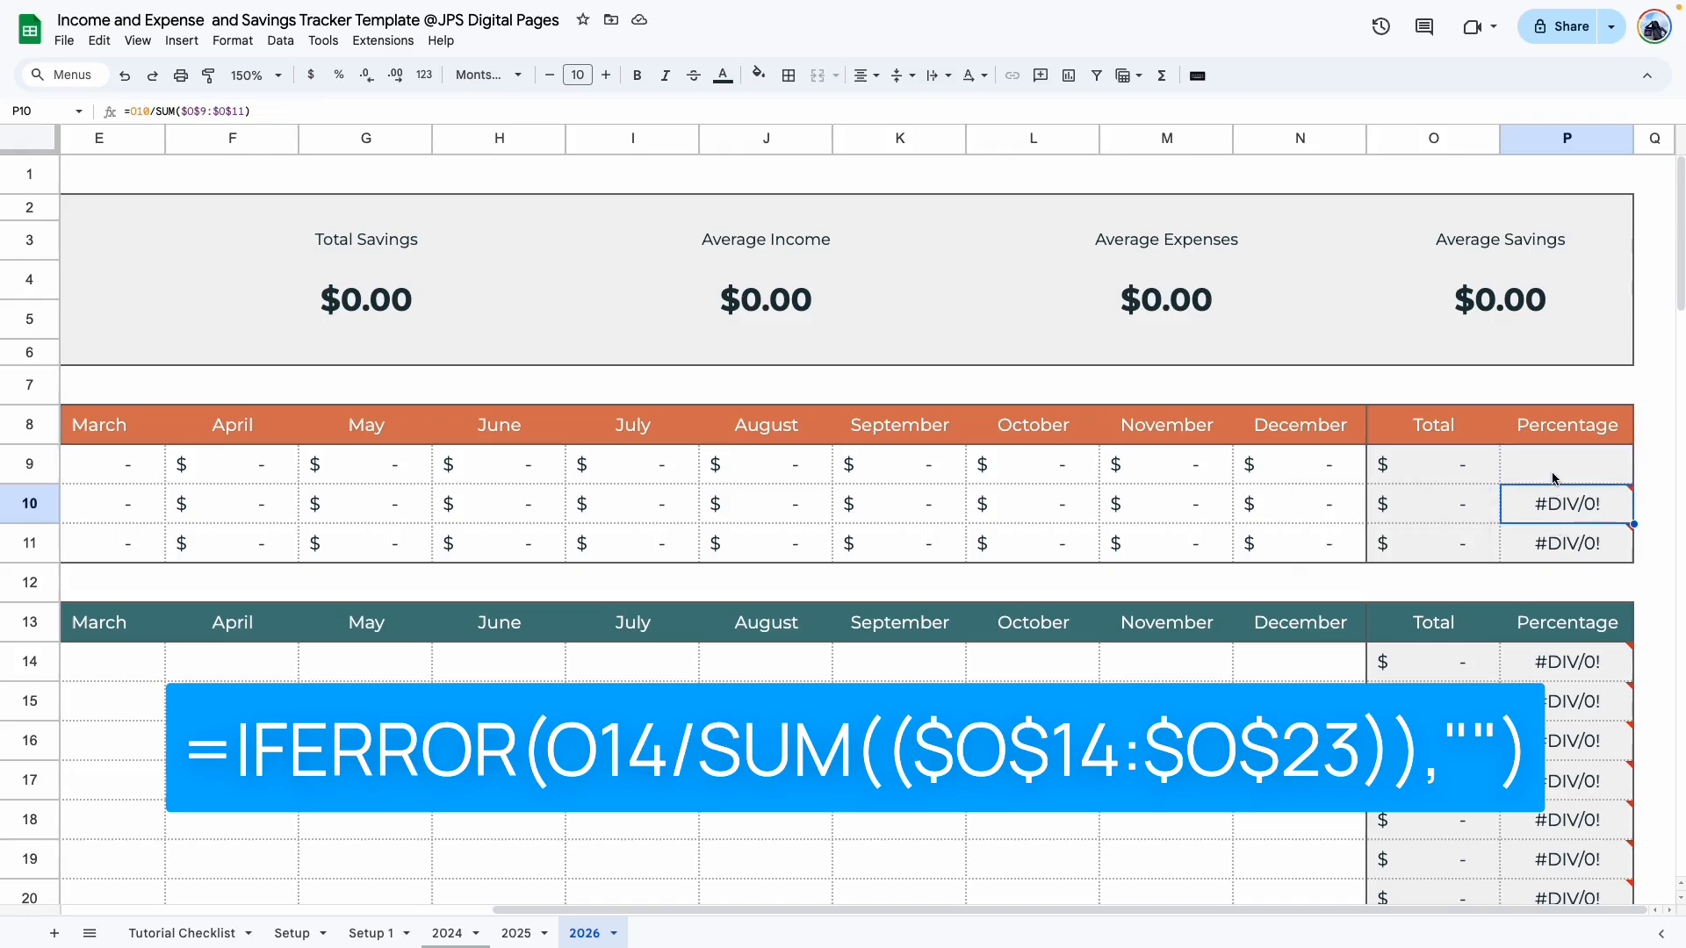
click(1554, 475)
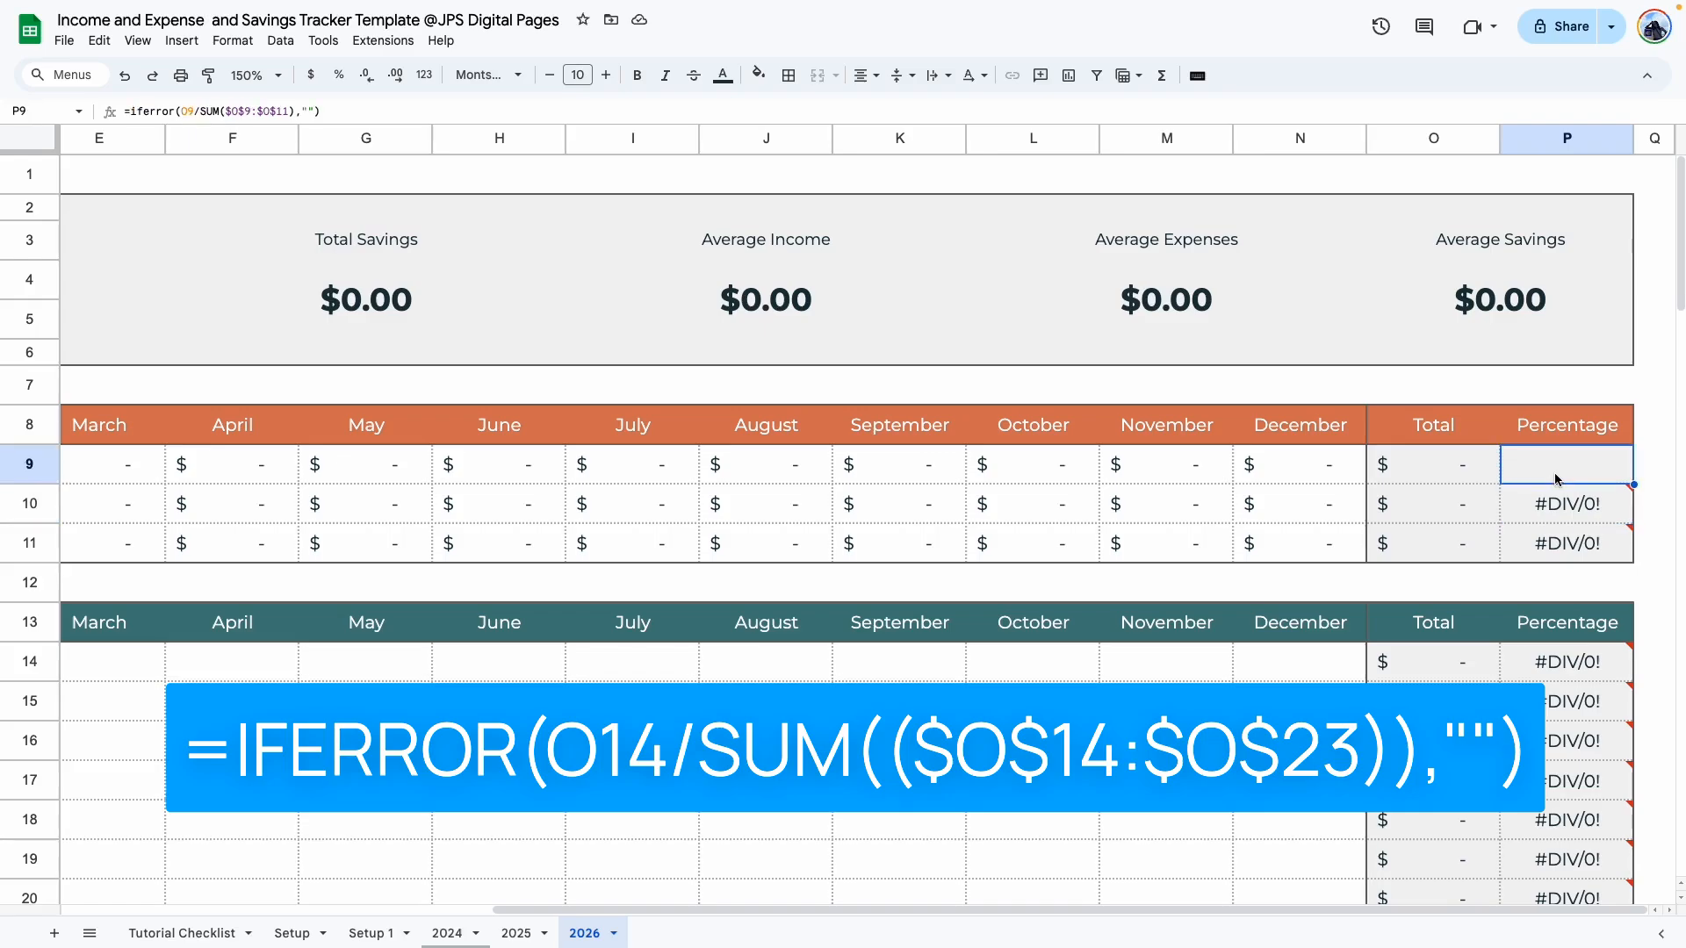
click(310, 110)
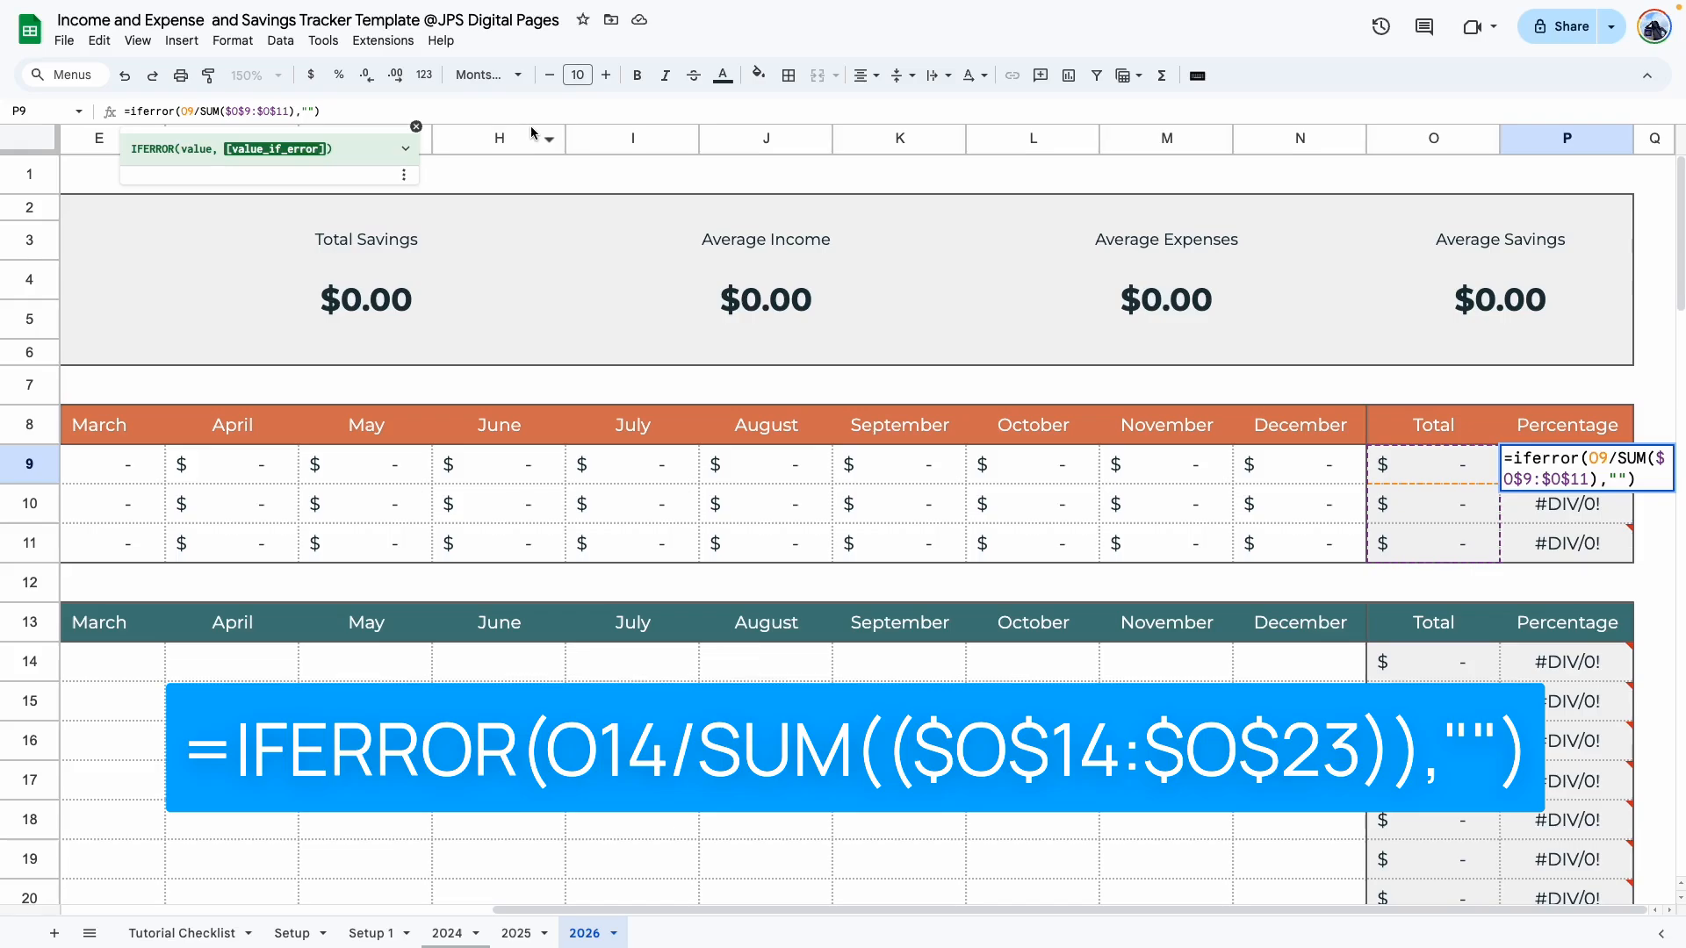
text(Pending )
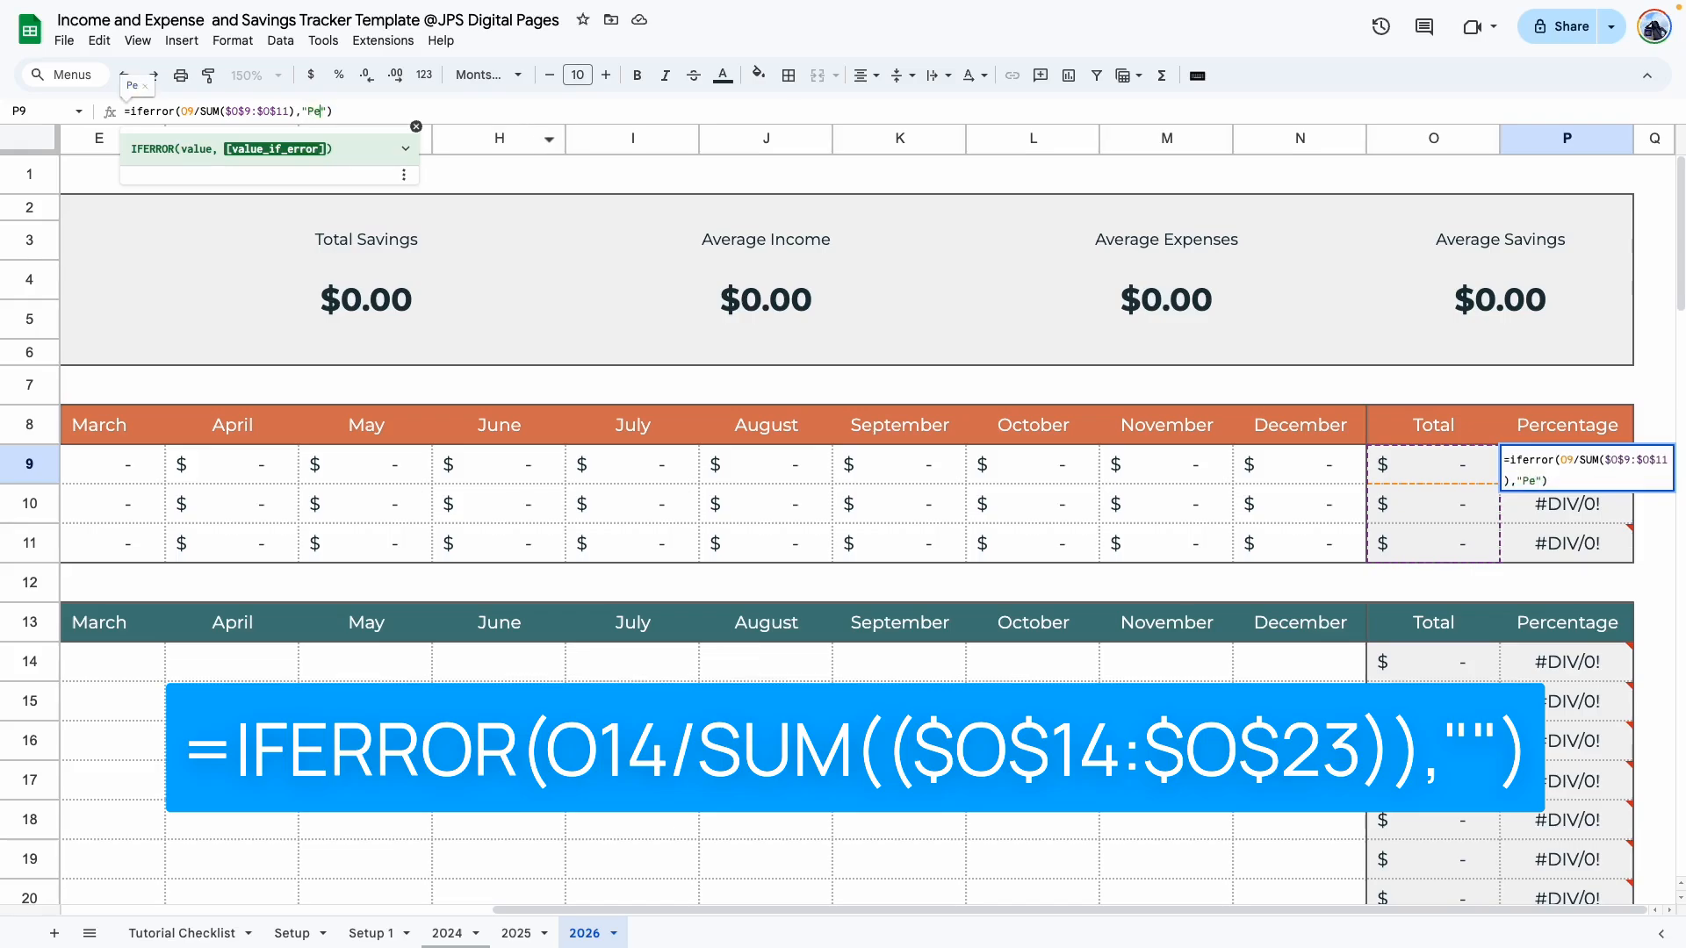
text(data)
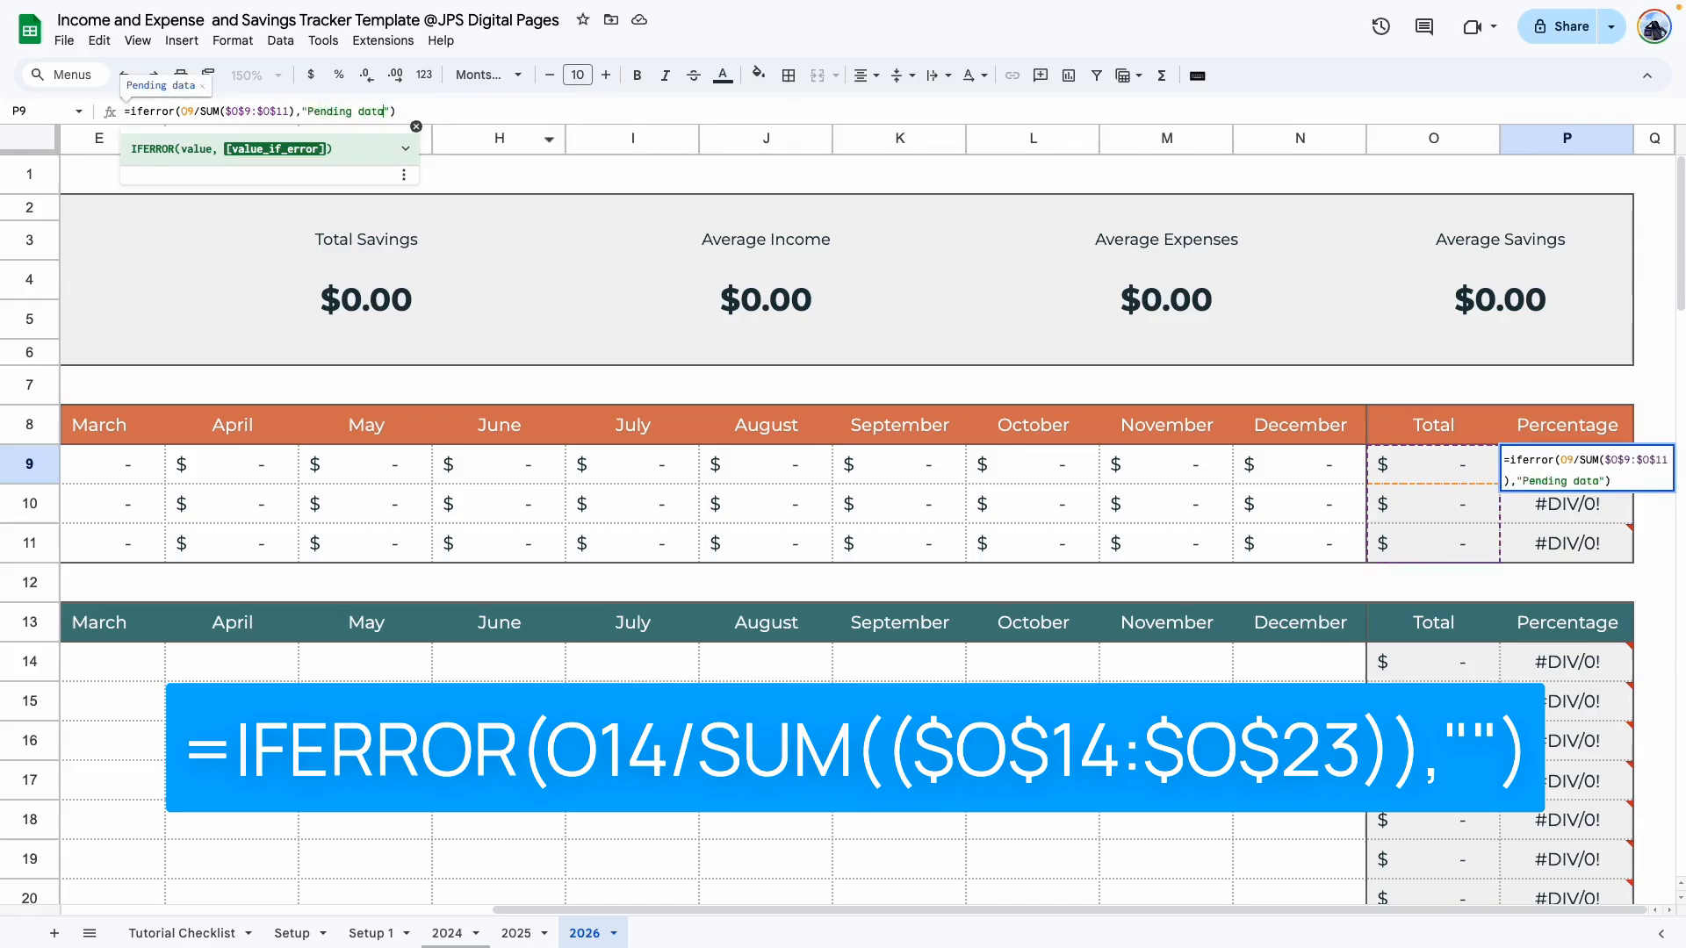
key(Return)
click(1560, 475)
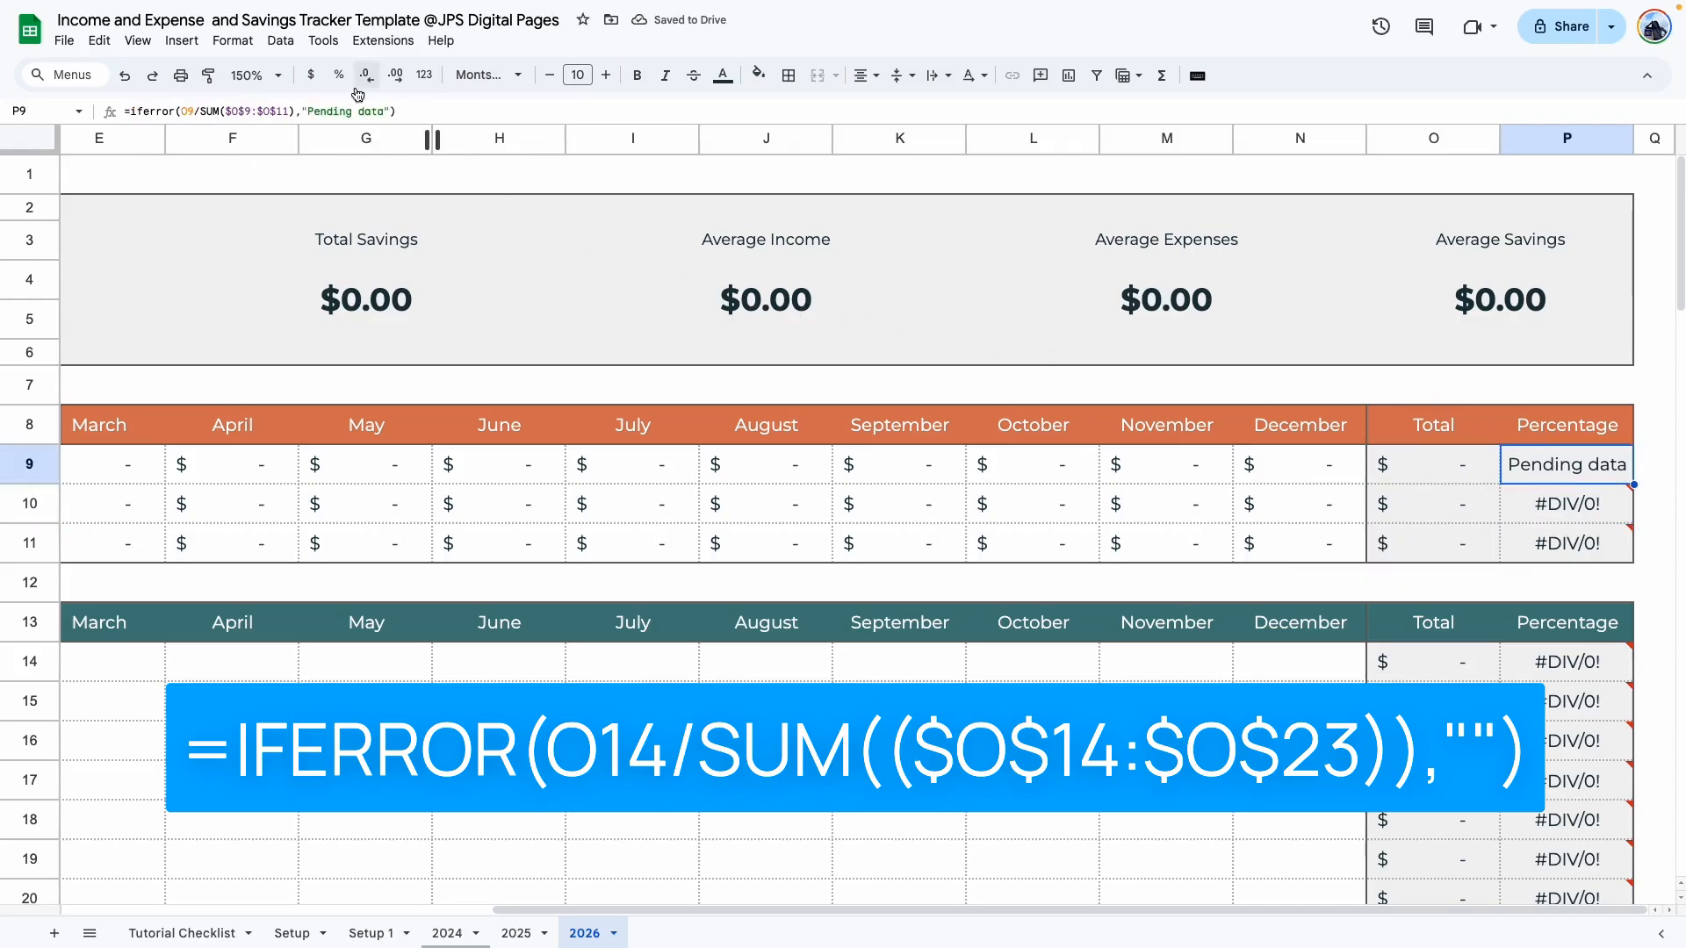
Step: Remove the "Pending data" text from the P9 formula, leaving an empty string as the fallback
drag(383, 110, 312, 107)
key(BackSpace)
key(Return)
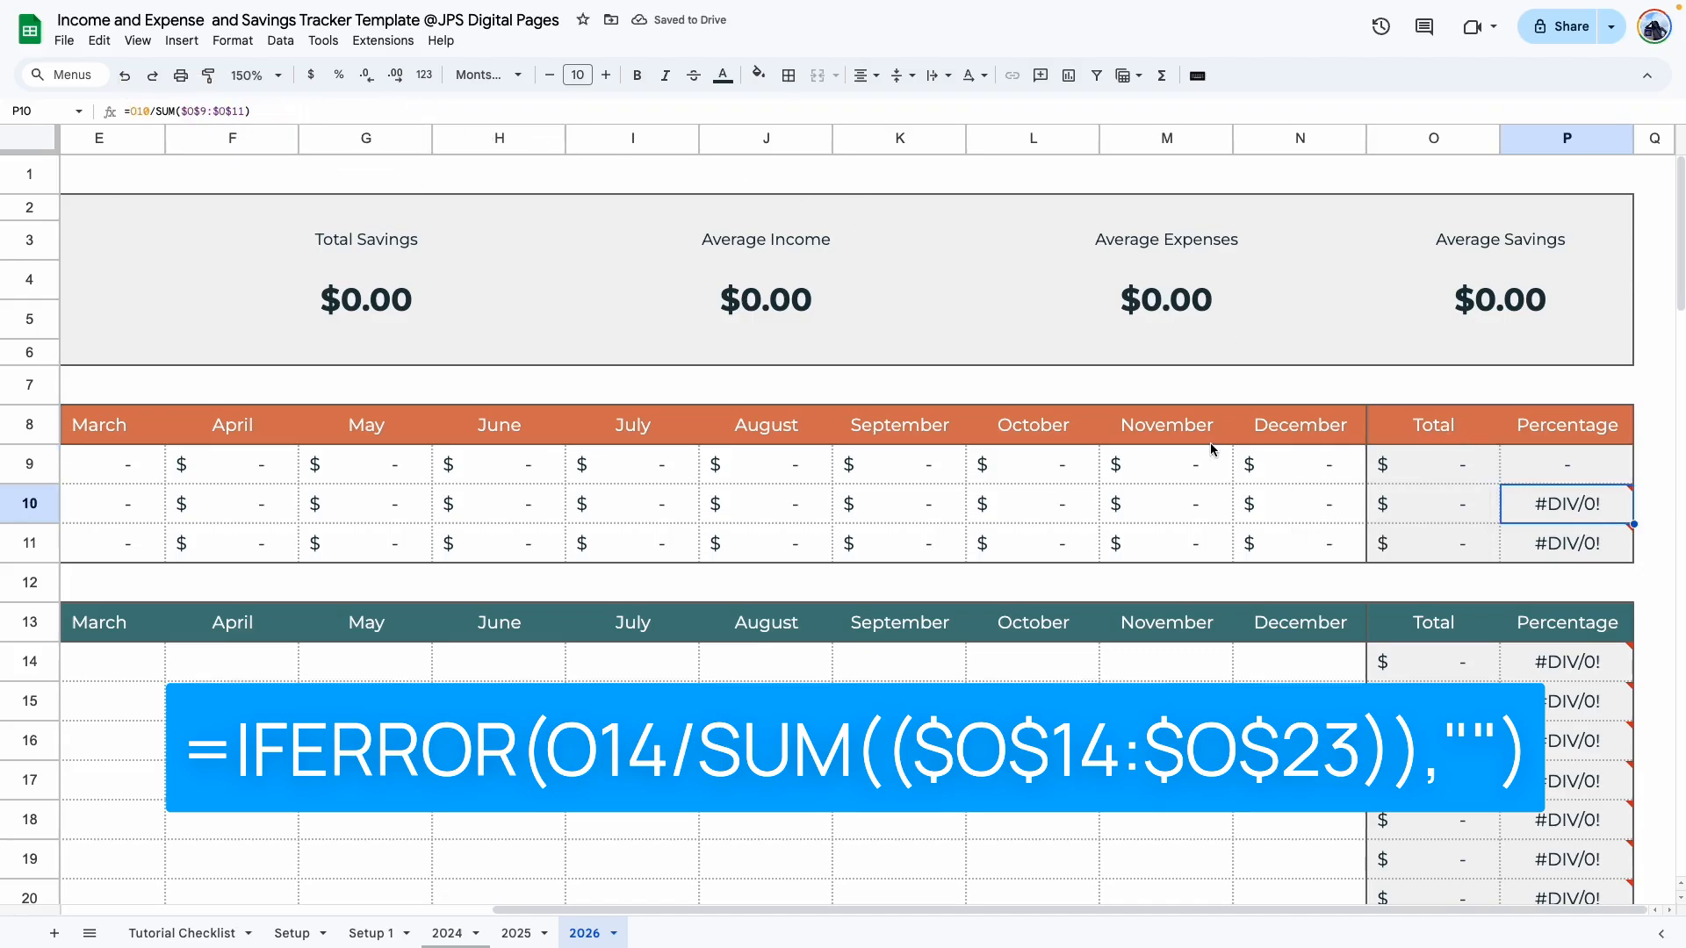
Step: Copy P9 and paste only its formula into the Expenses and Savings percentage cells P10:P11
key(Up)
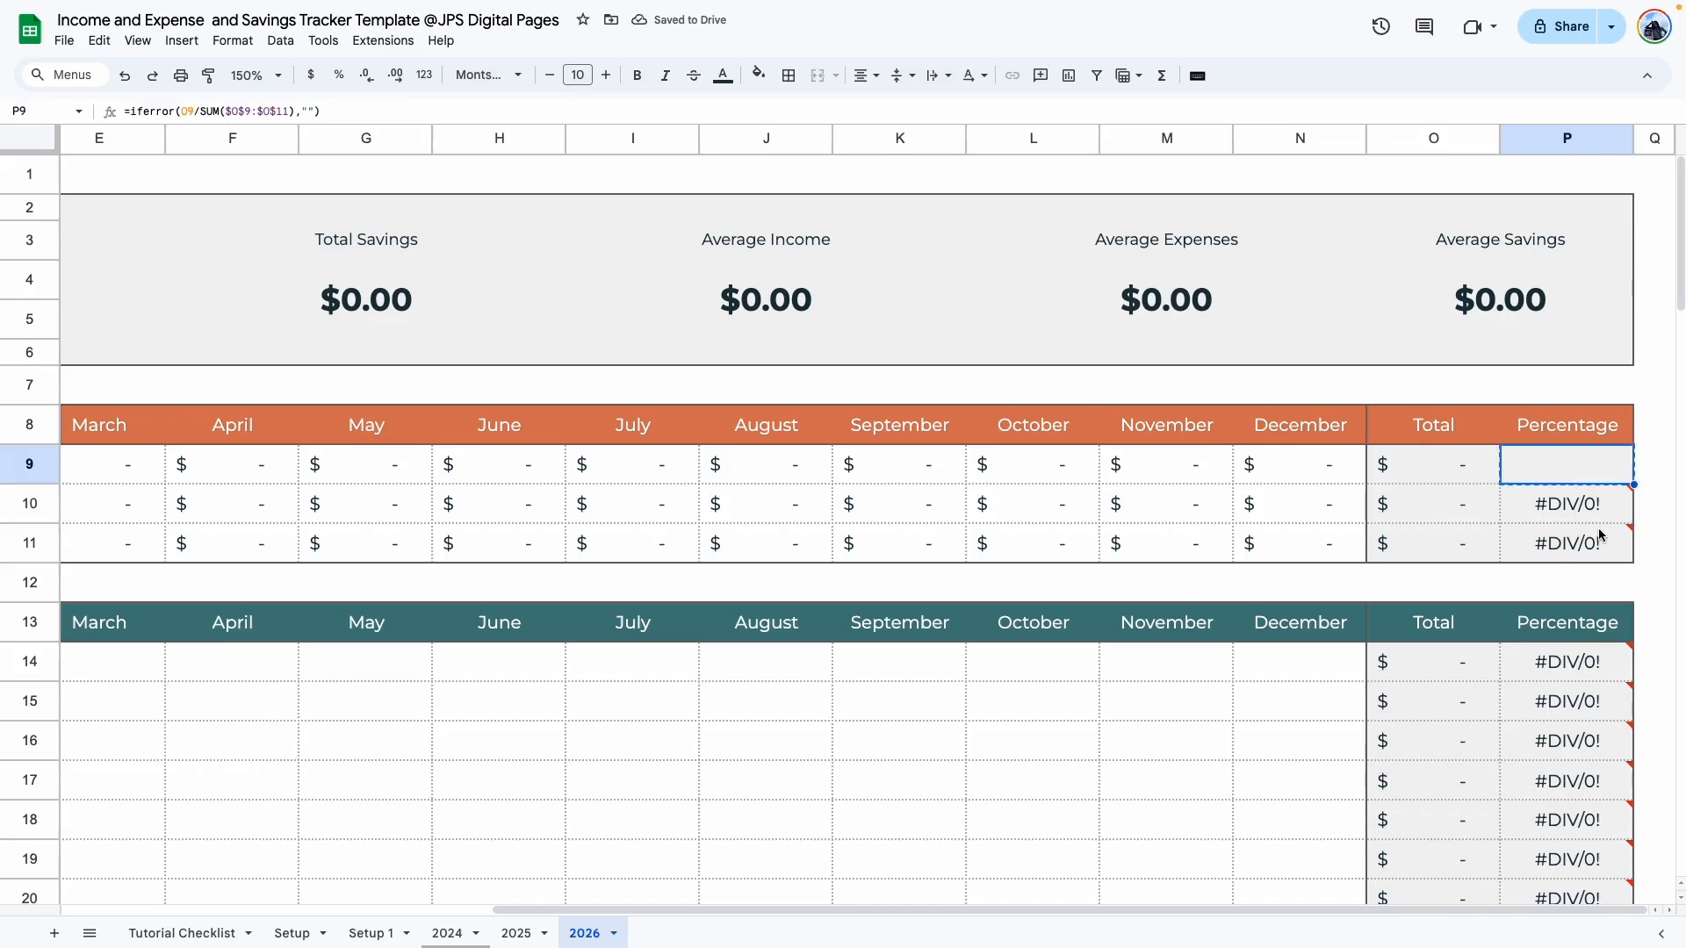
drag(1600, 534, 1556, 508)
right_click(1558, 513)
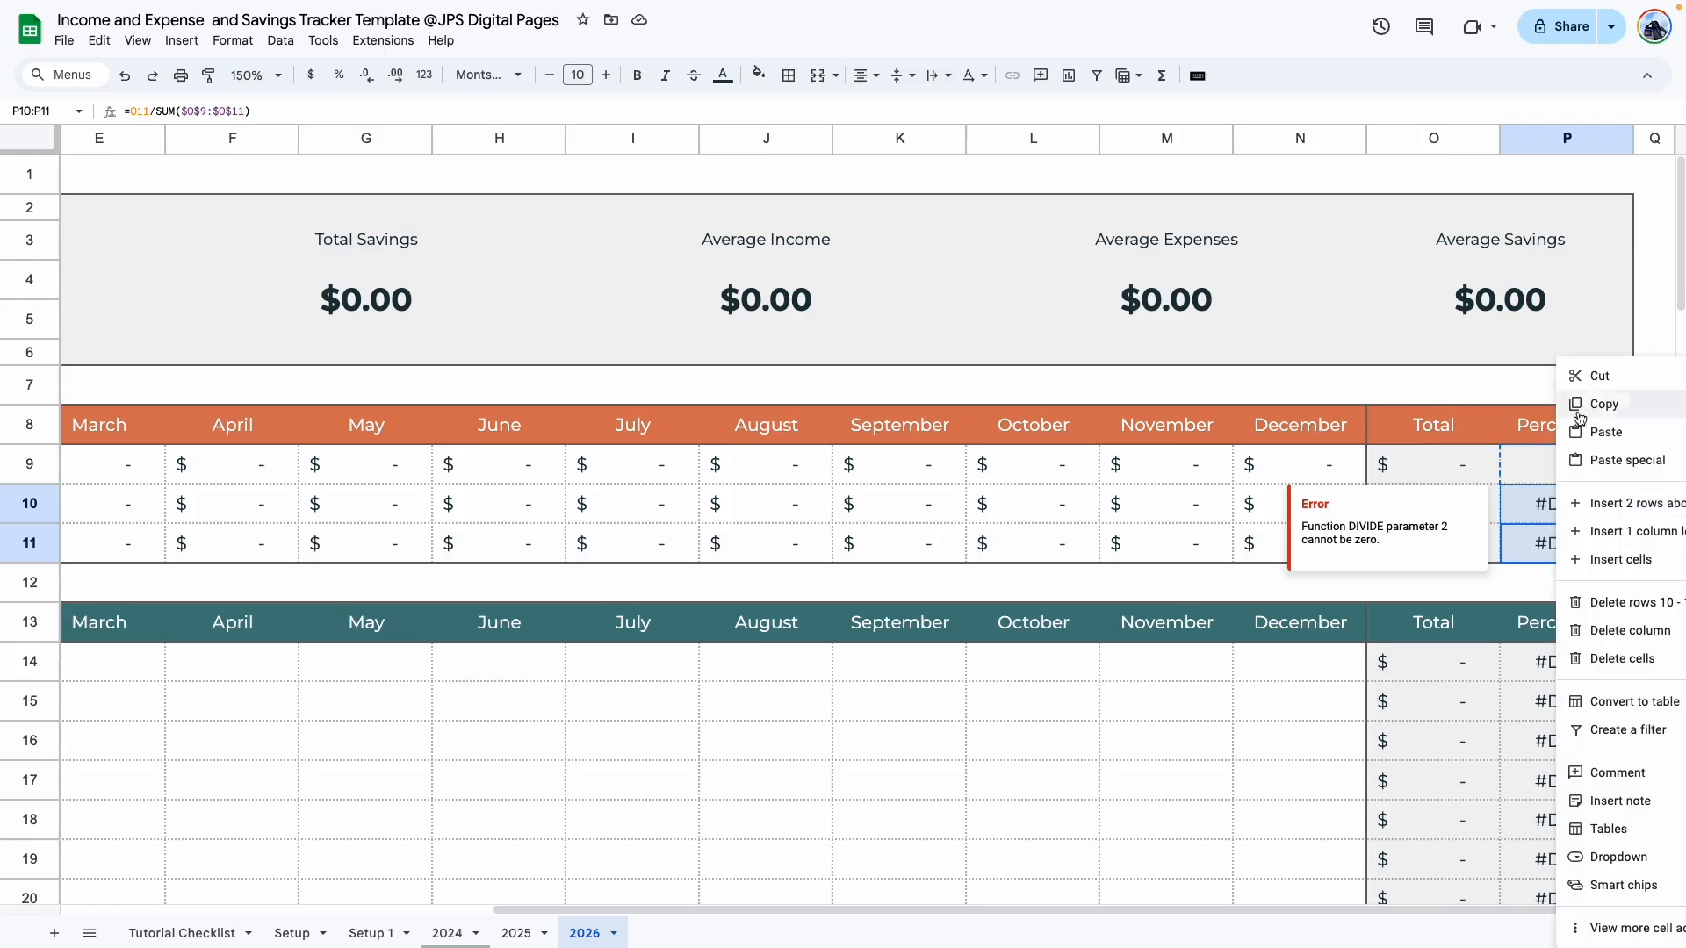
mouse_move(1589, 460)
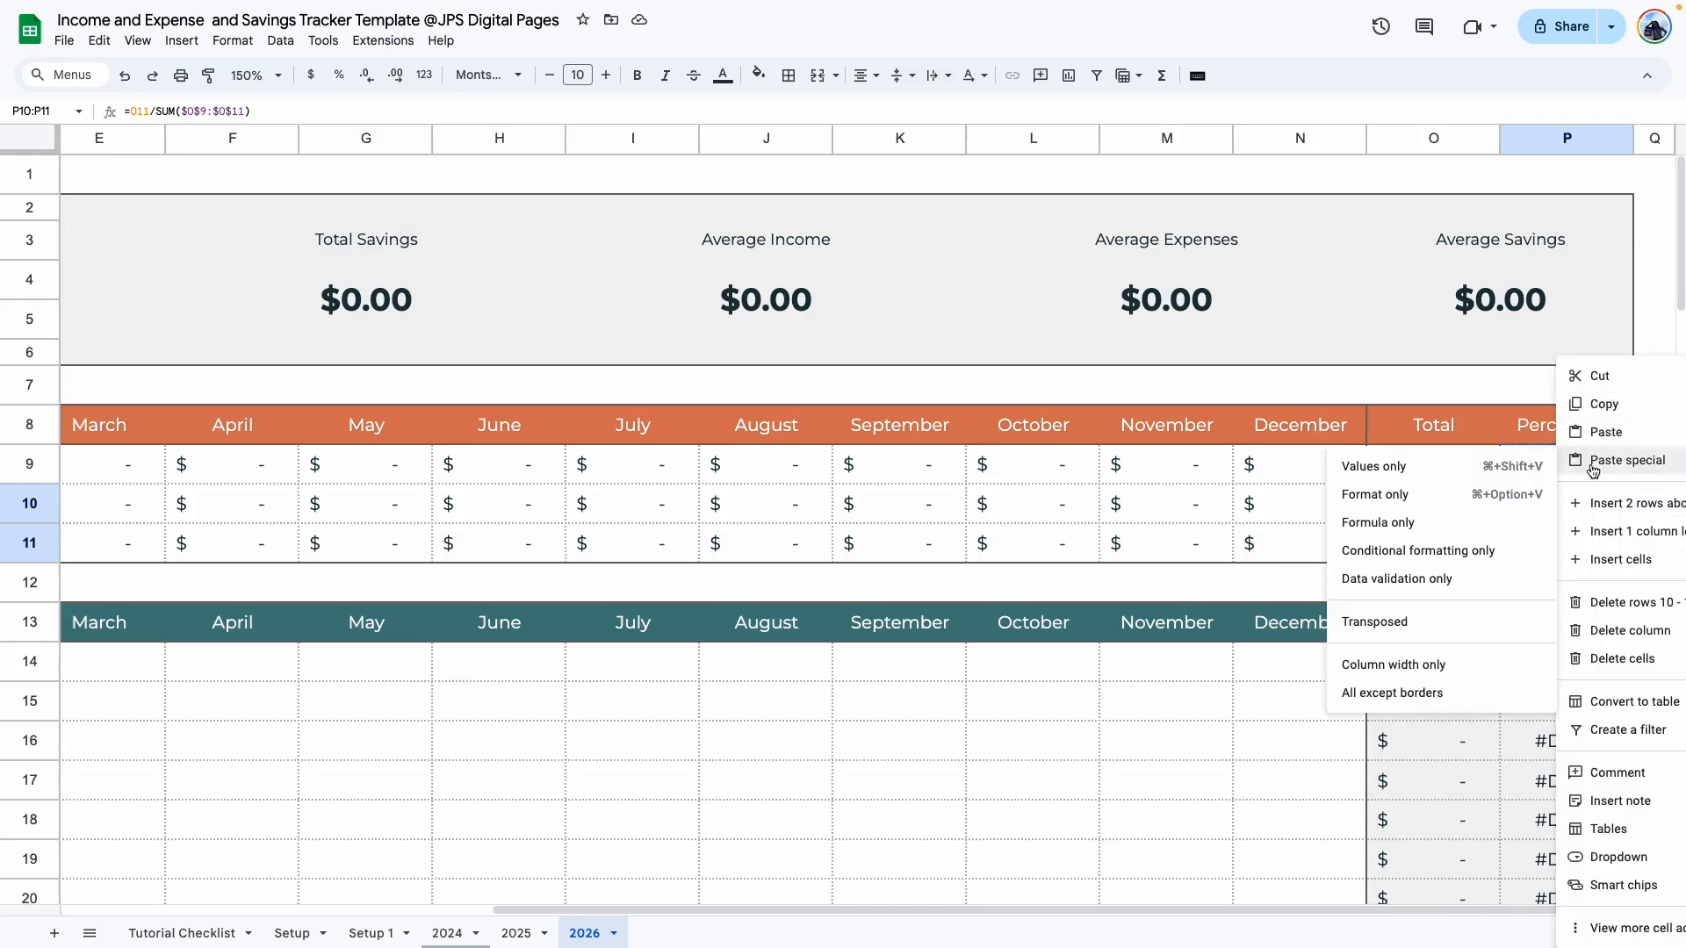
click(1377, 527)
click(1256, 507)
click(1581, 508)
click(913, 507)
Step: Wrap the first Income percentage formula in P14 in IFERROR with an empty fallback: =iferror(O14/SUM(($O$14:$O$23)),"")
scroll(1345, 591, down, 3)
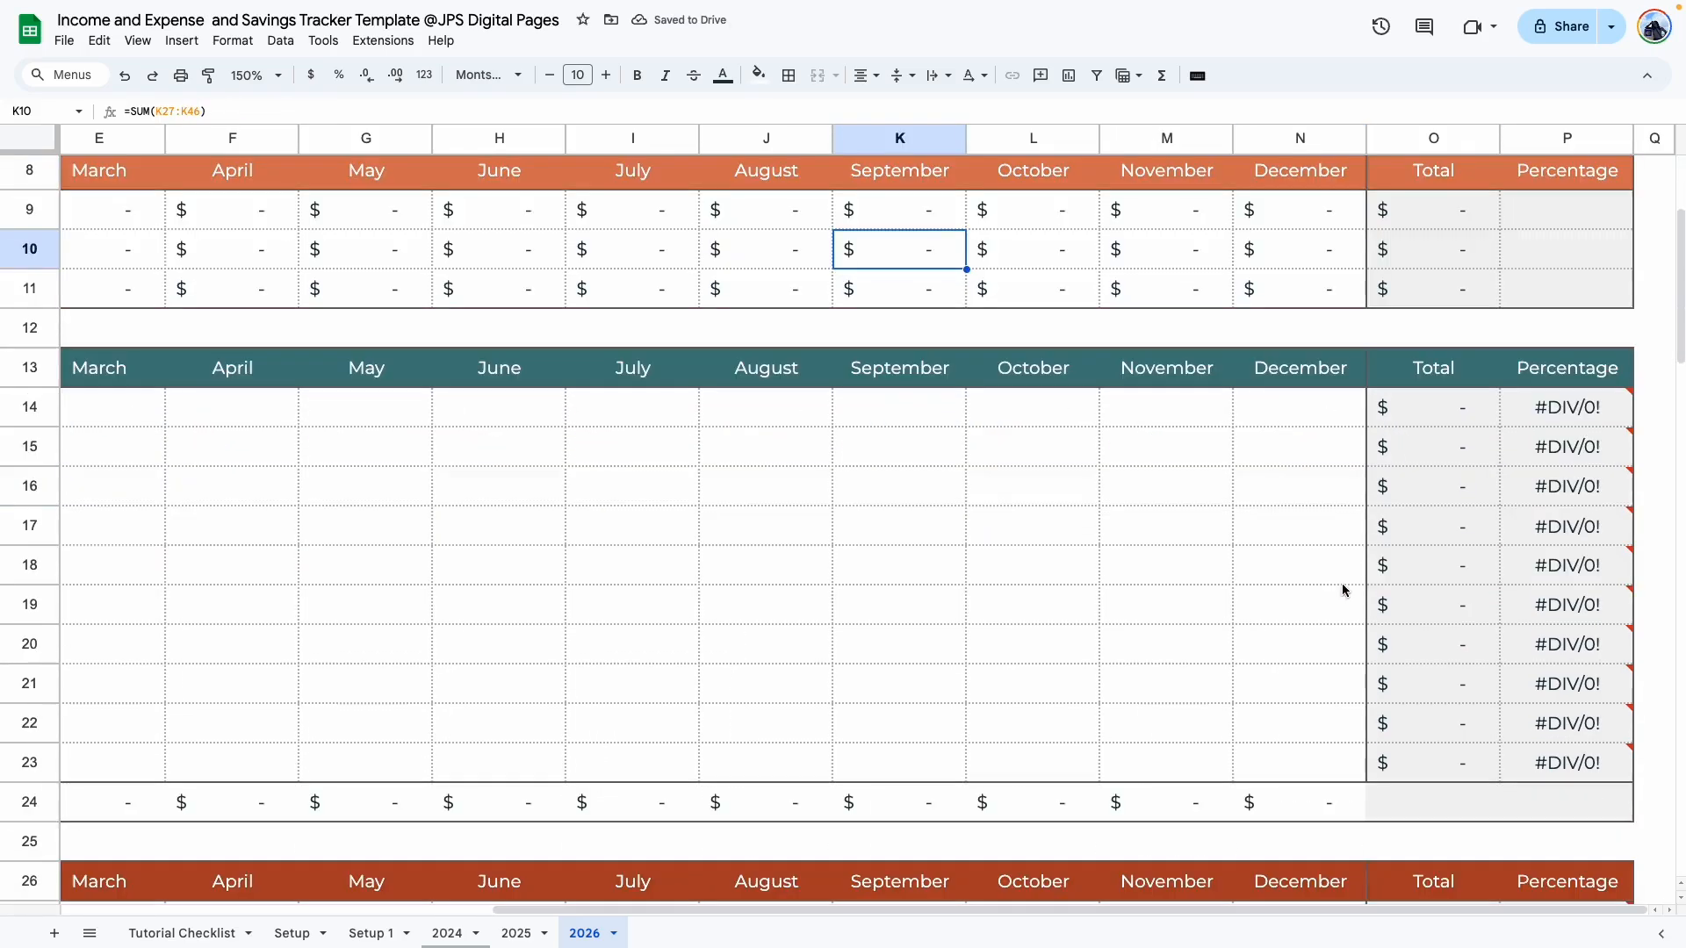
click(1556, 420)
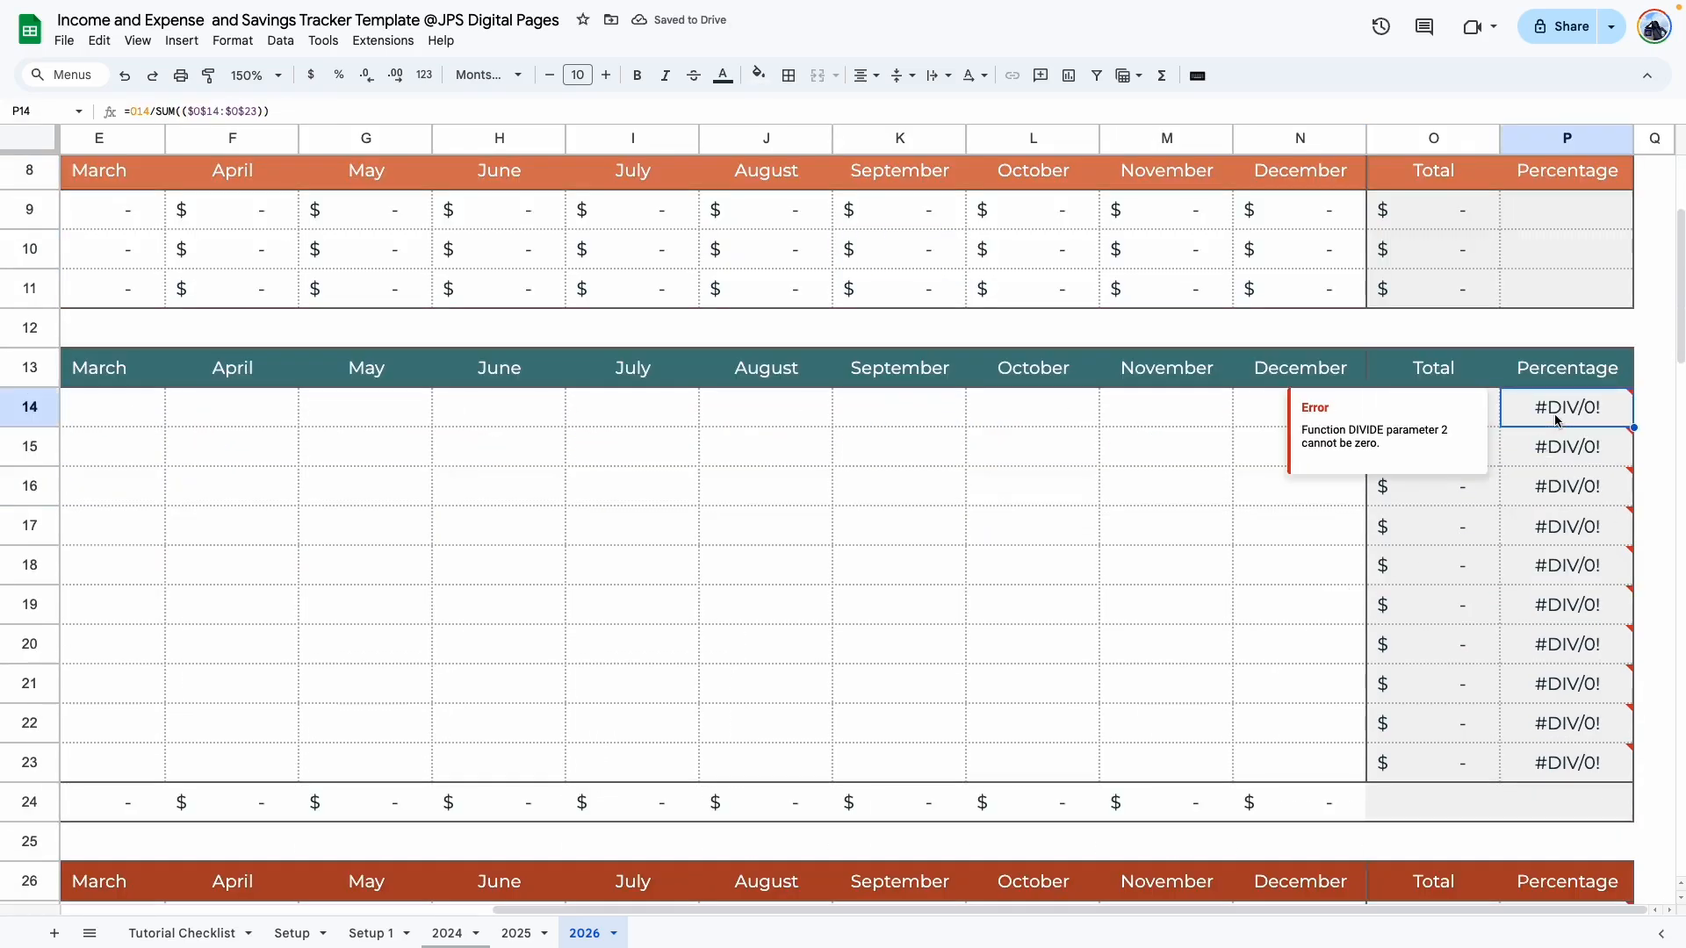
click(128, 111)
text(iferror)
text(()
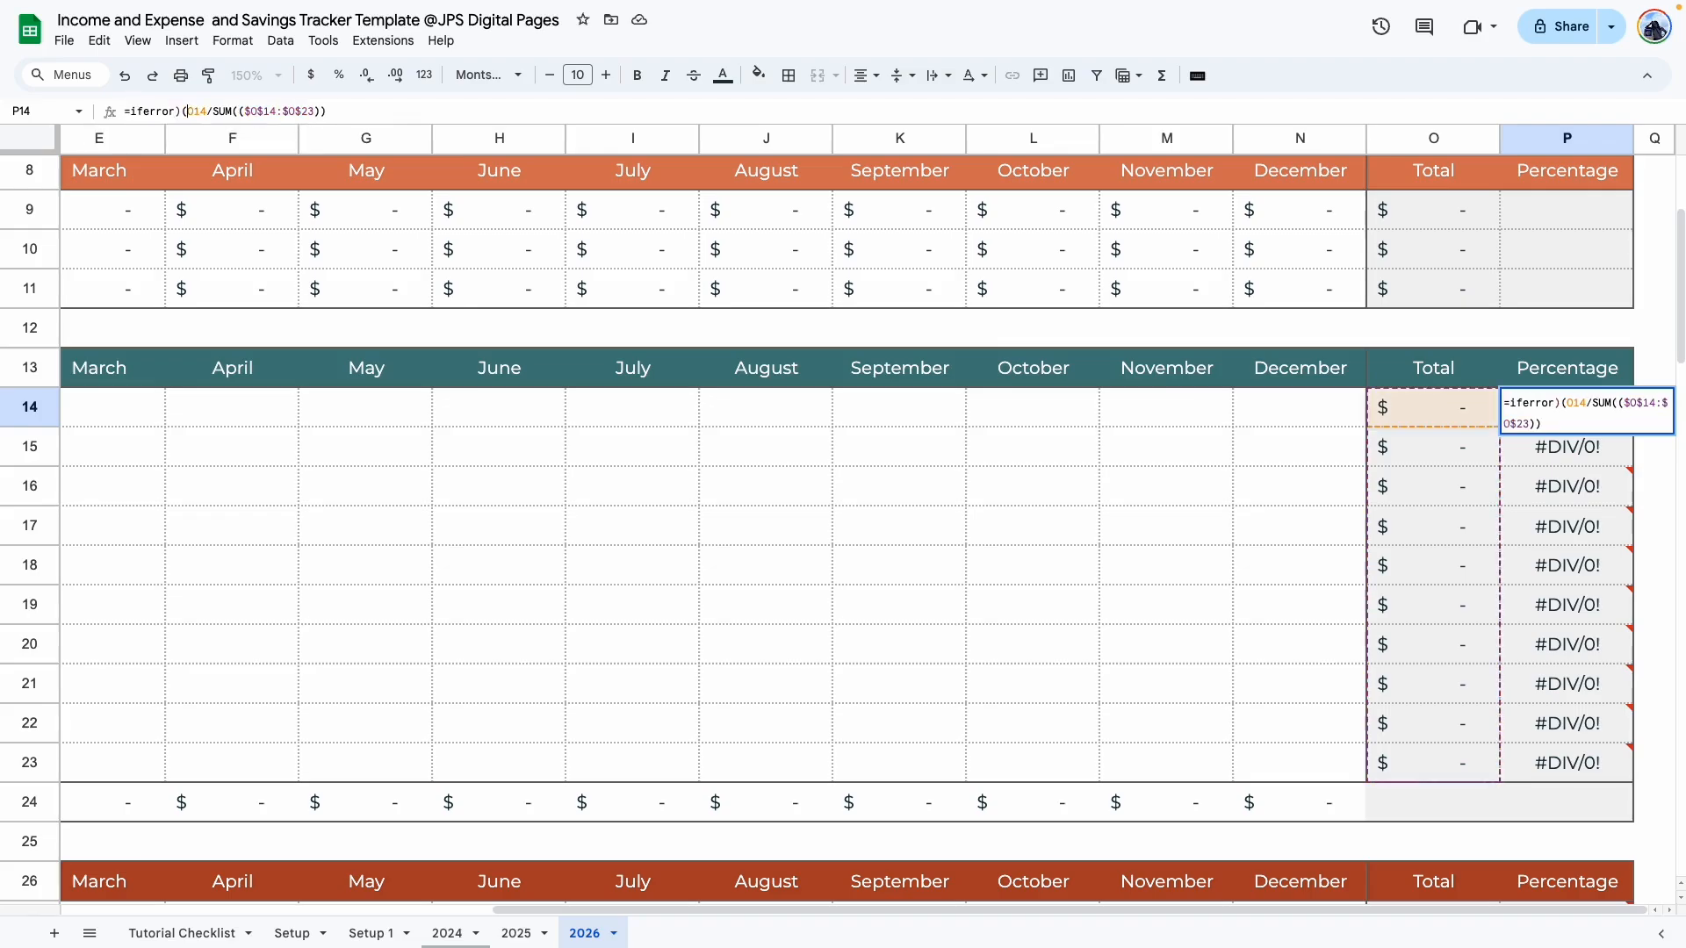
click(353, 103)
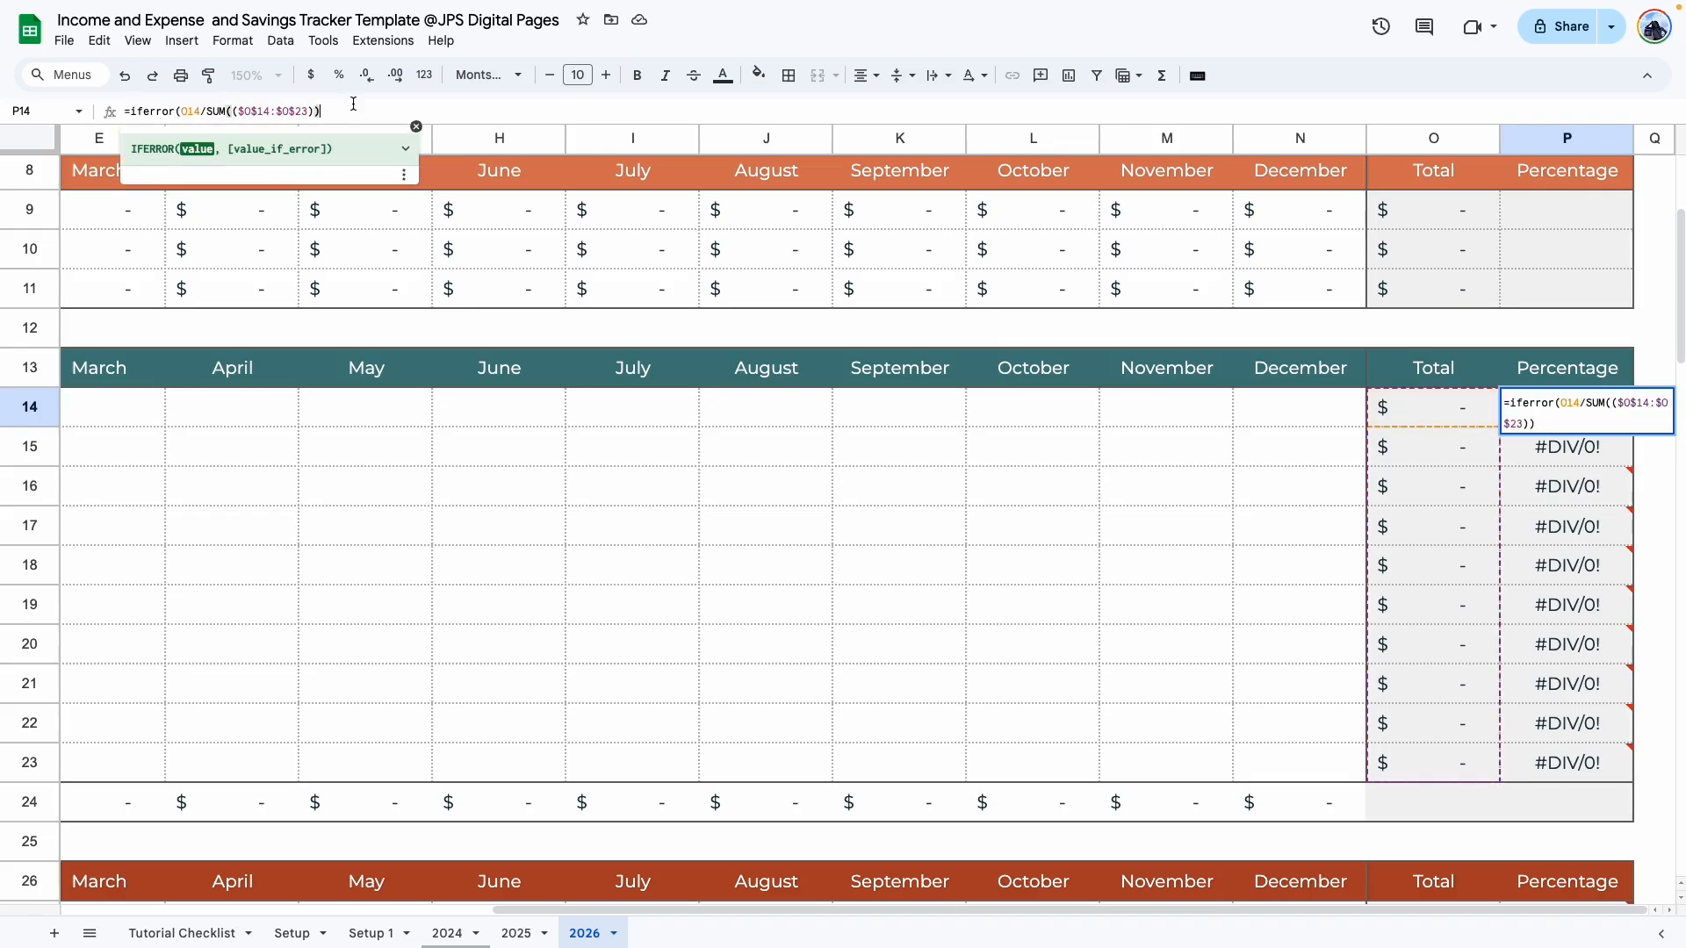
text(,"")
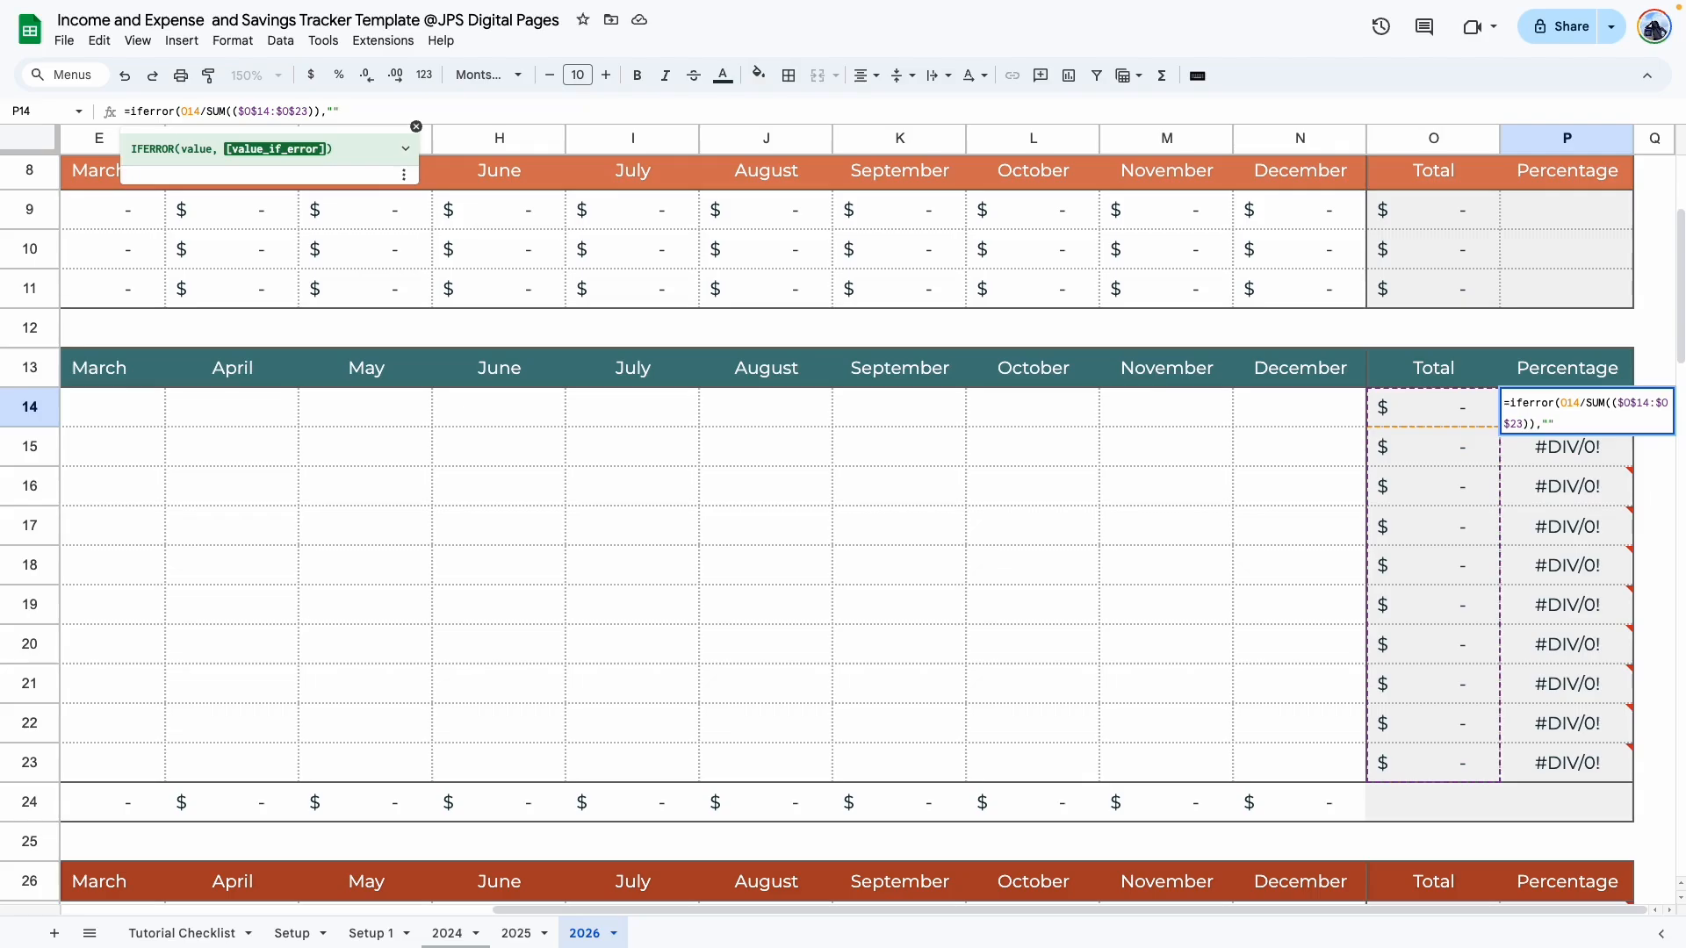
text())
key(Return)
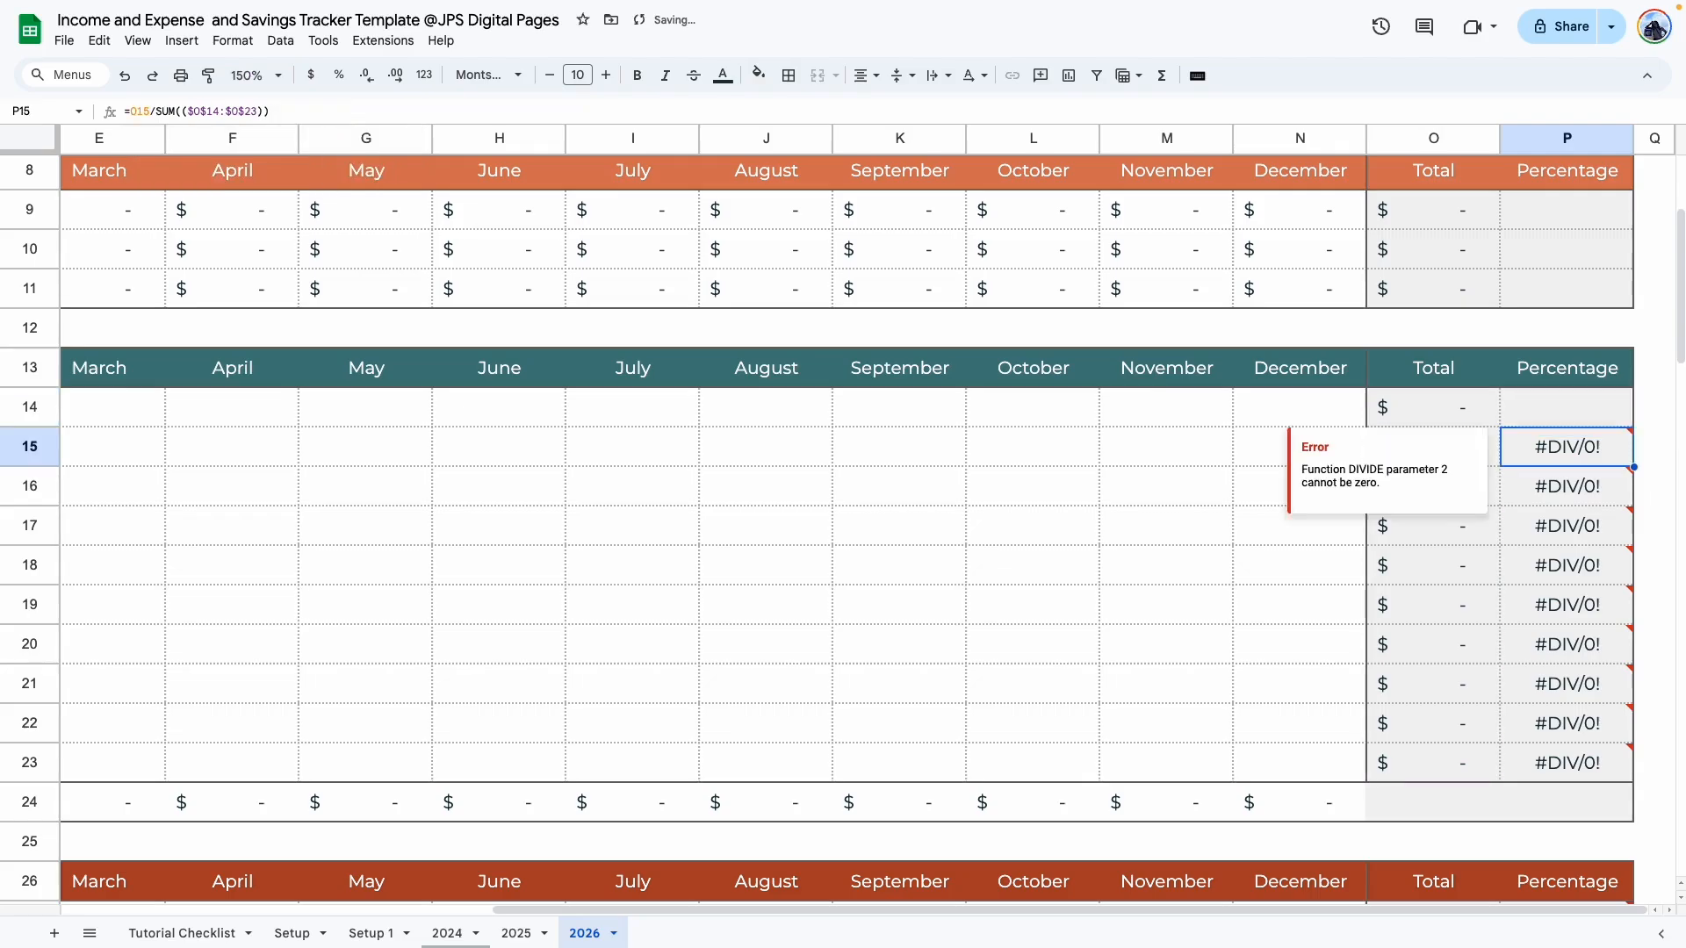
Step: Copy P14 and paste only its formula into the remaining Income percentage cells P15:P23
click(1532, 404)
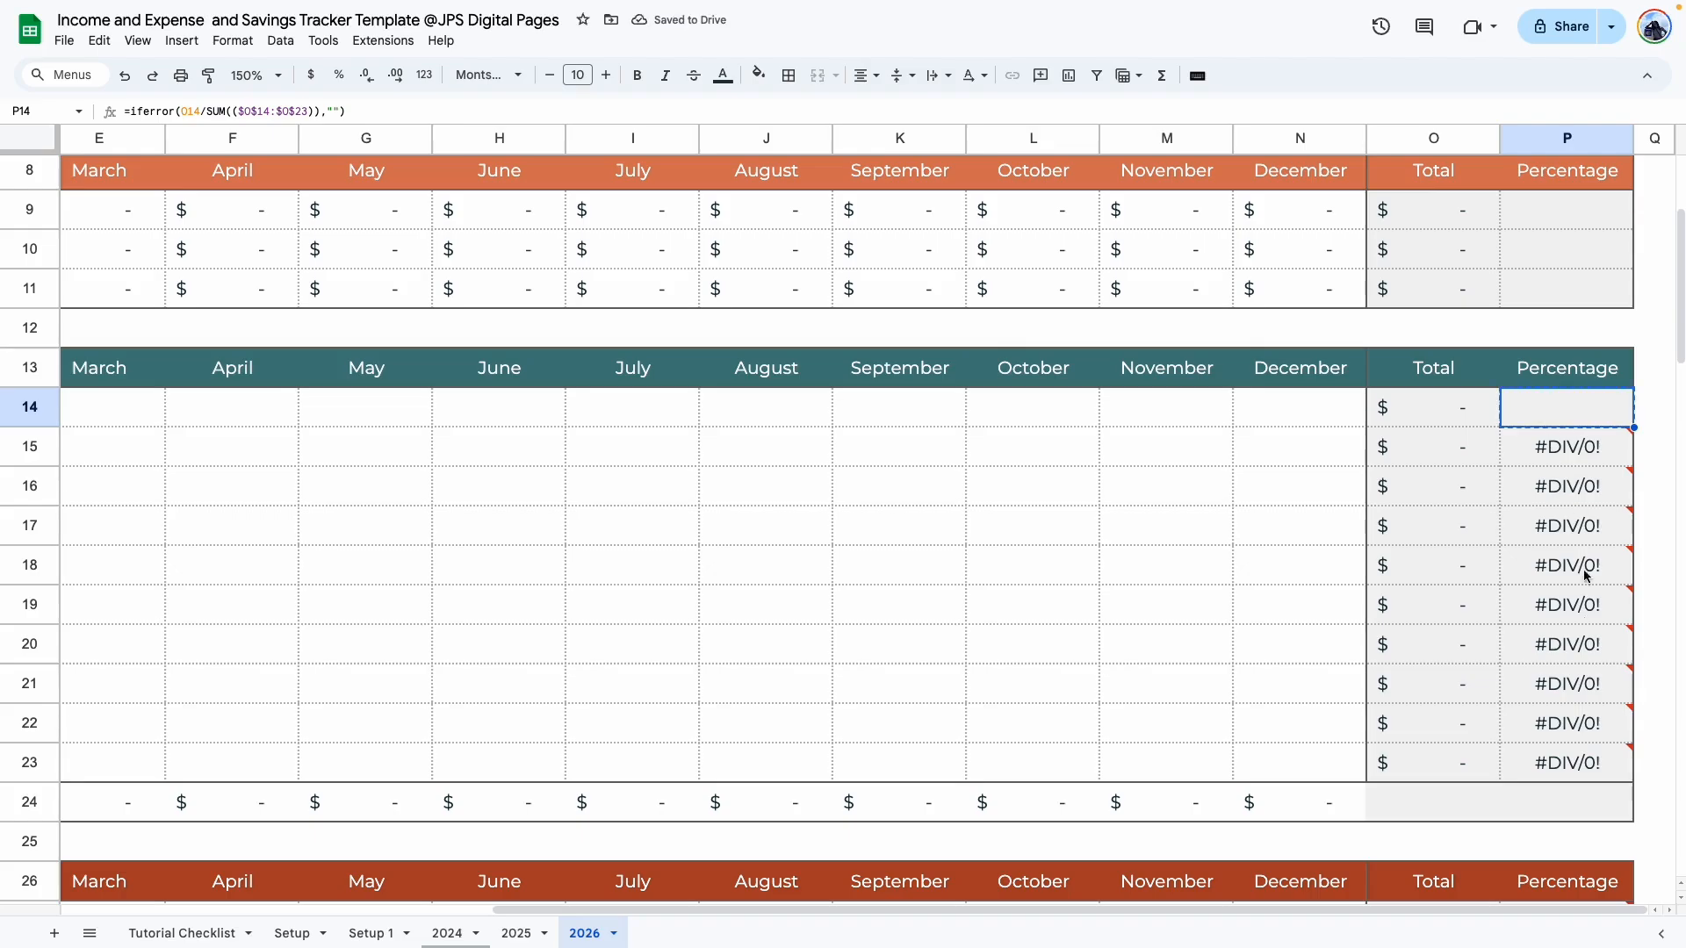
drag(1578, 779, 1556, 443)
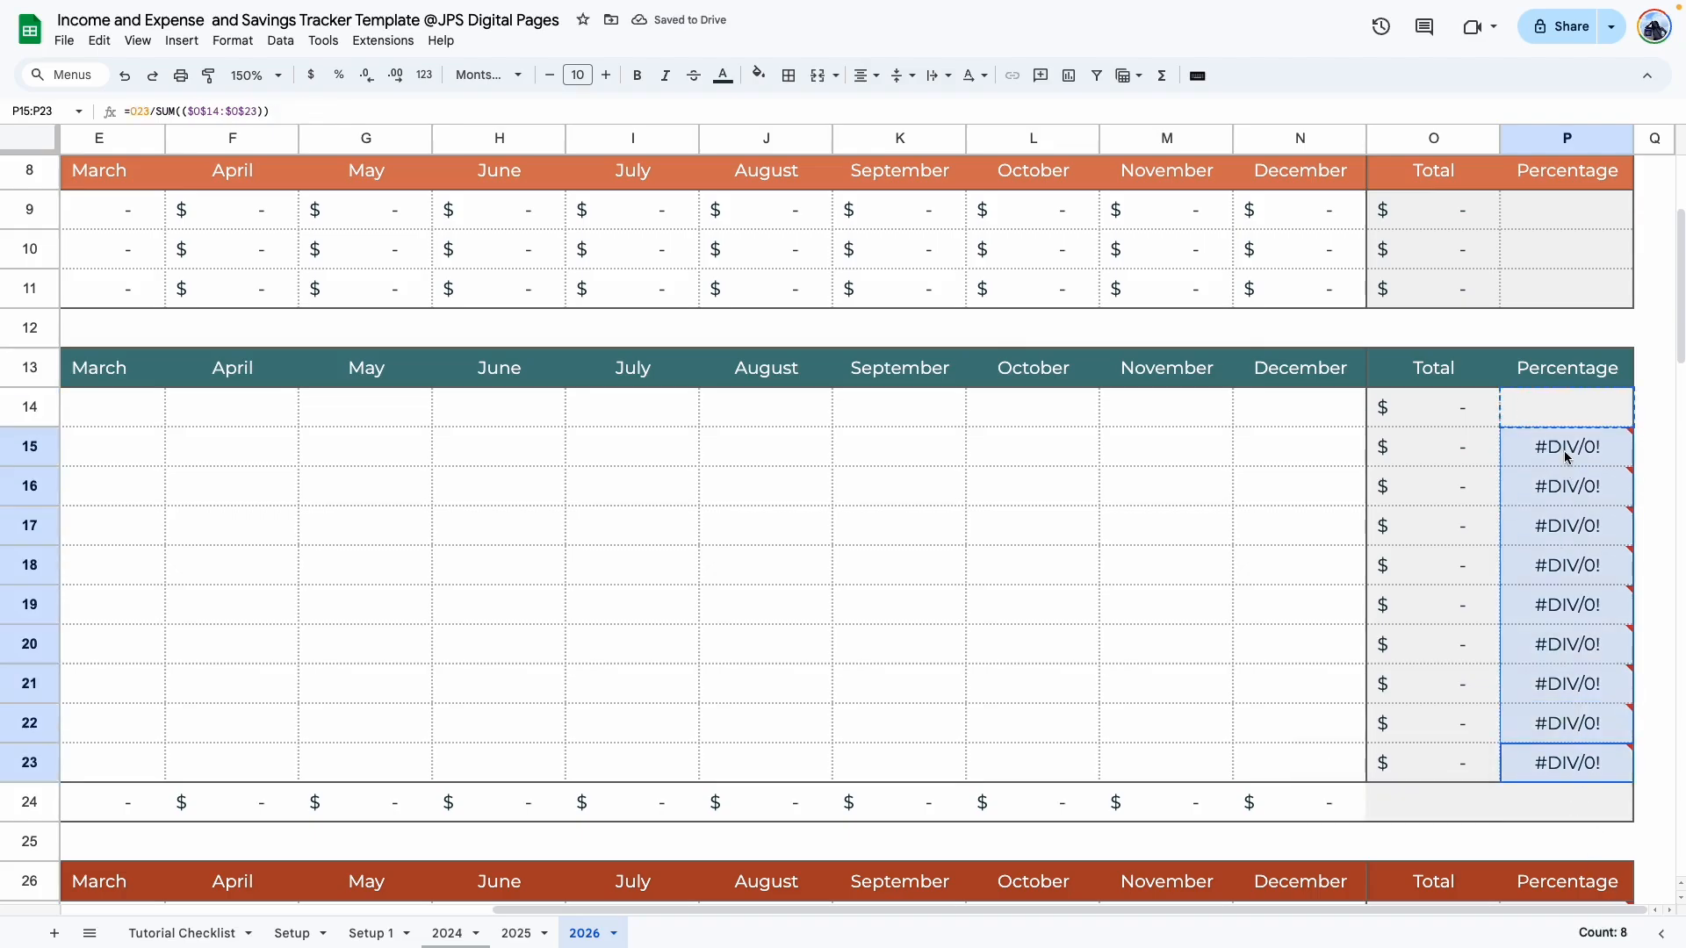
right_click(1528, 443)
mouse_move(1625, 460)
click(1393, 524)
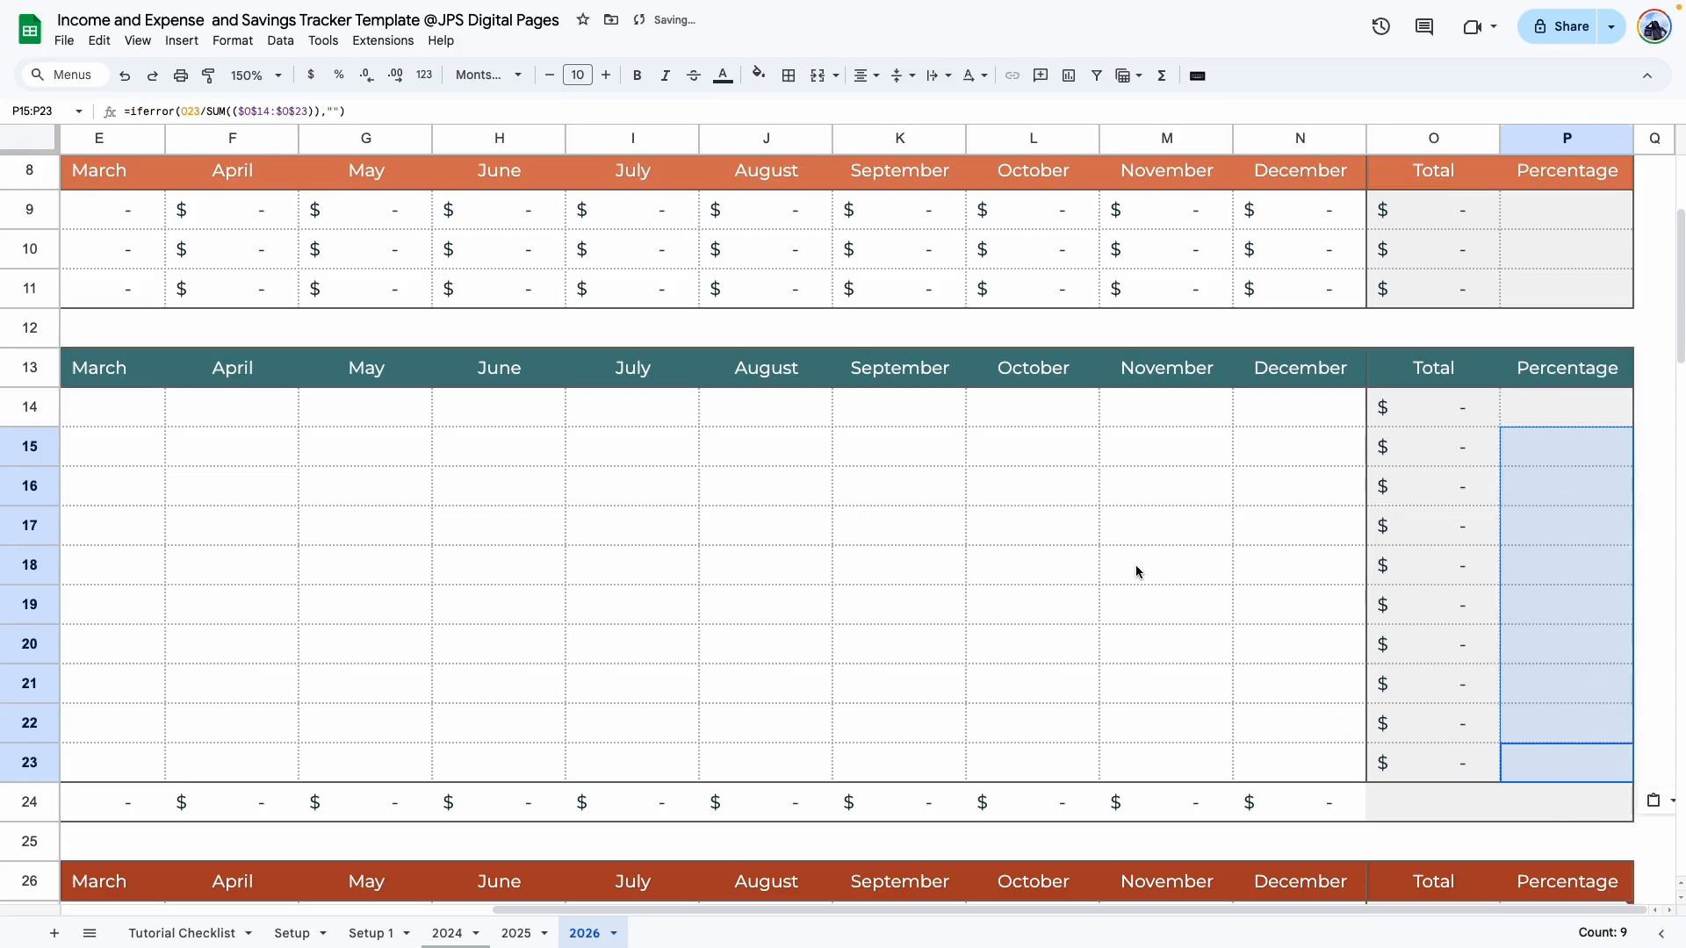
click(1137, 568)
Step: Wrap the first Expenses percentage formula in P27, O27/SUM($O$27:$O$46), in IFERROR
scroll(1578, 484, down, 5)
click(1578, 484)
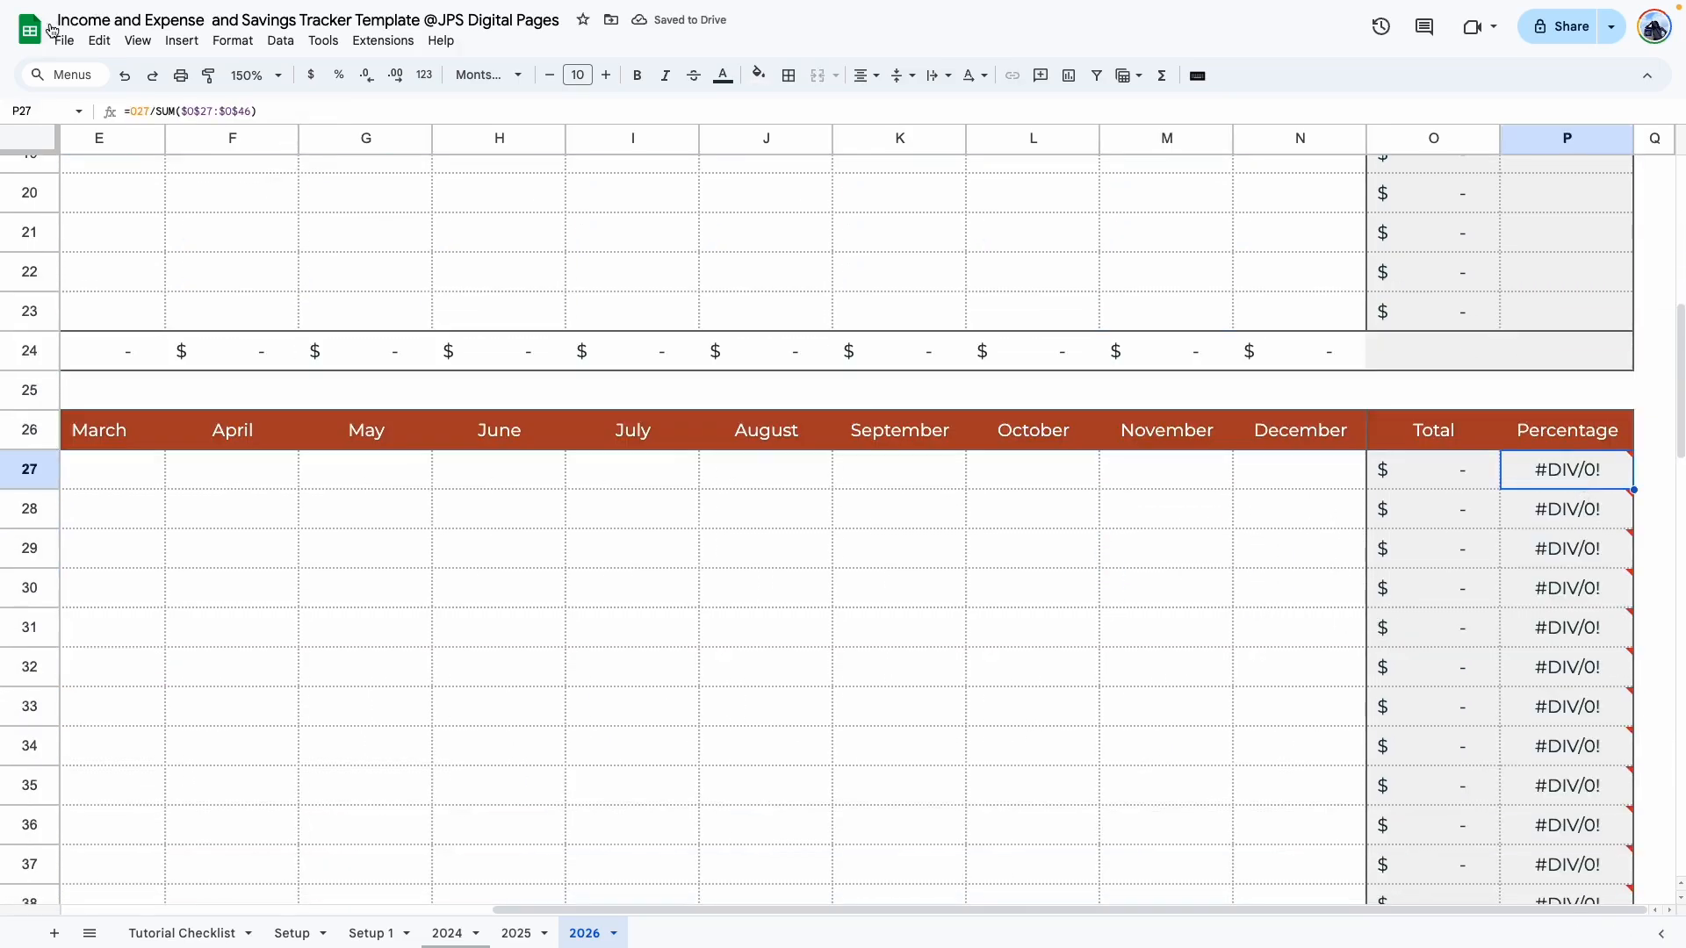
click(129, 108)
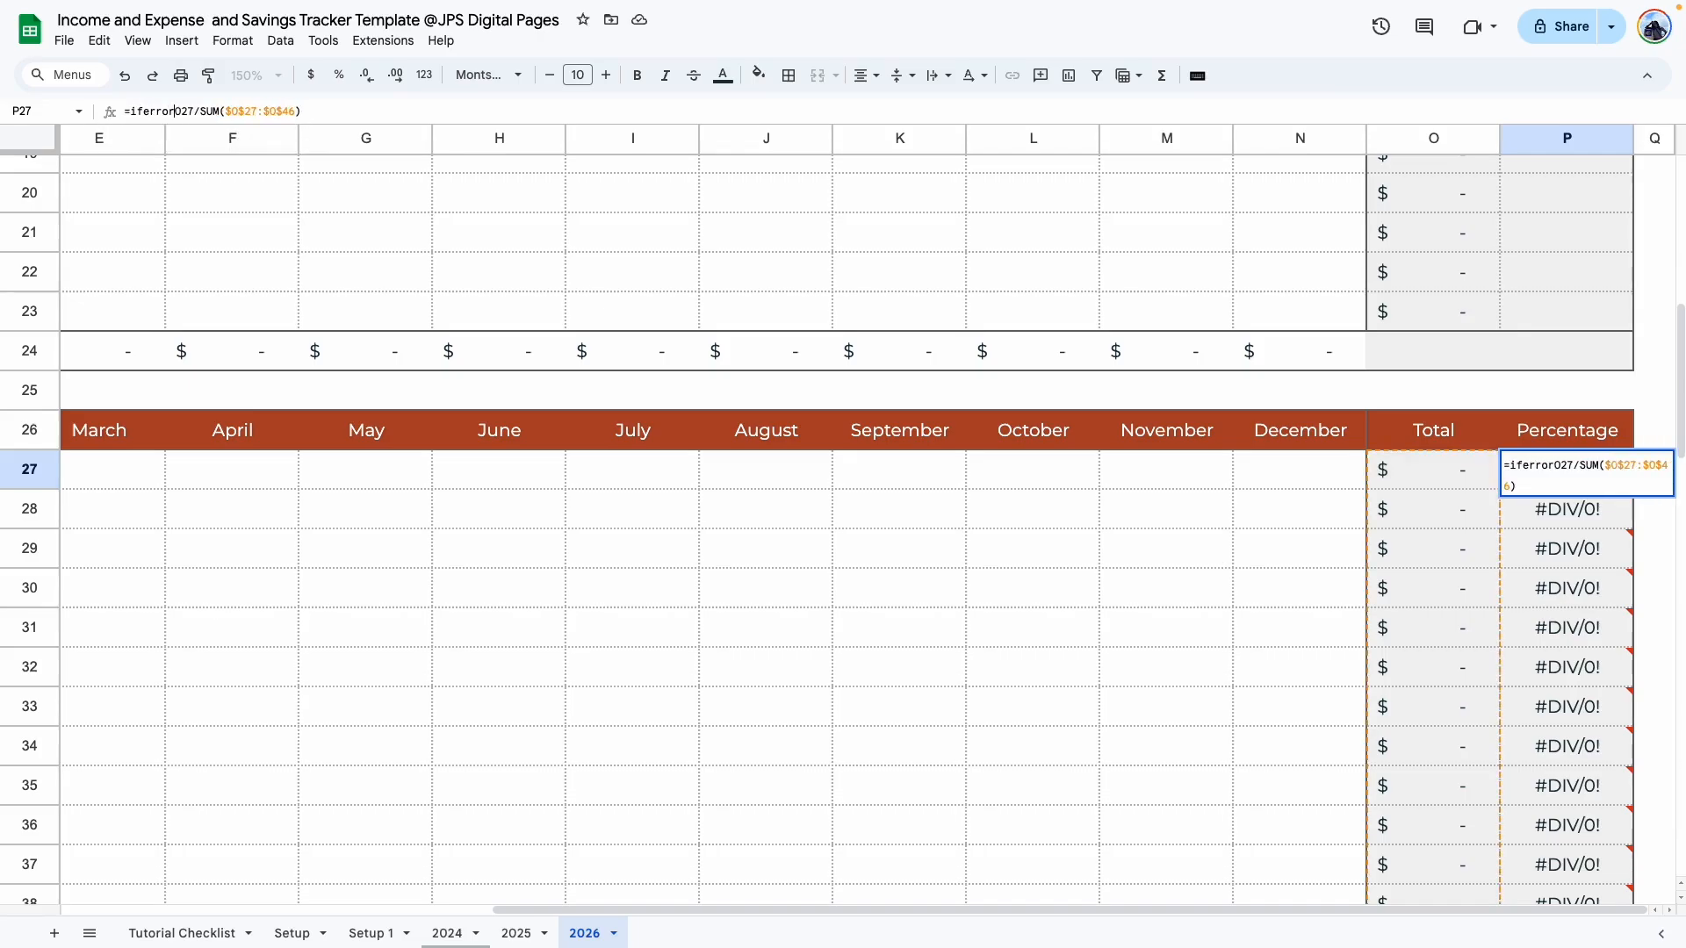
key(Return)
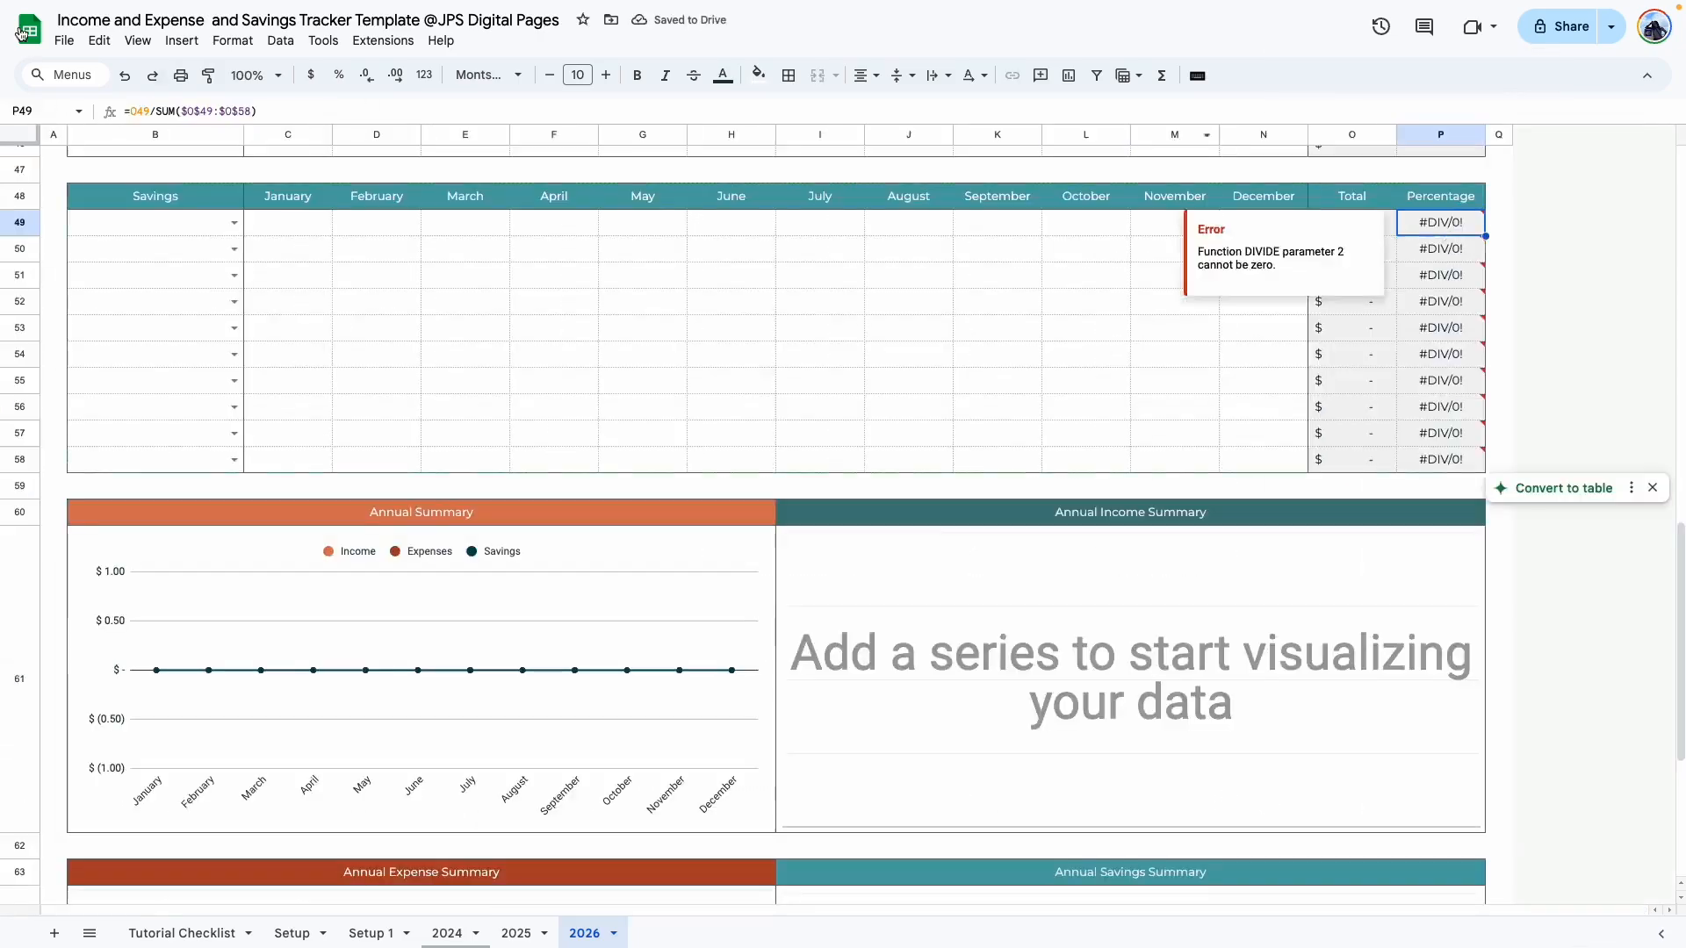
scroll(750, 645, up, 15)
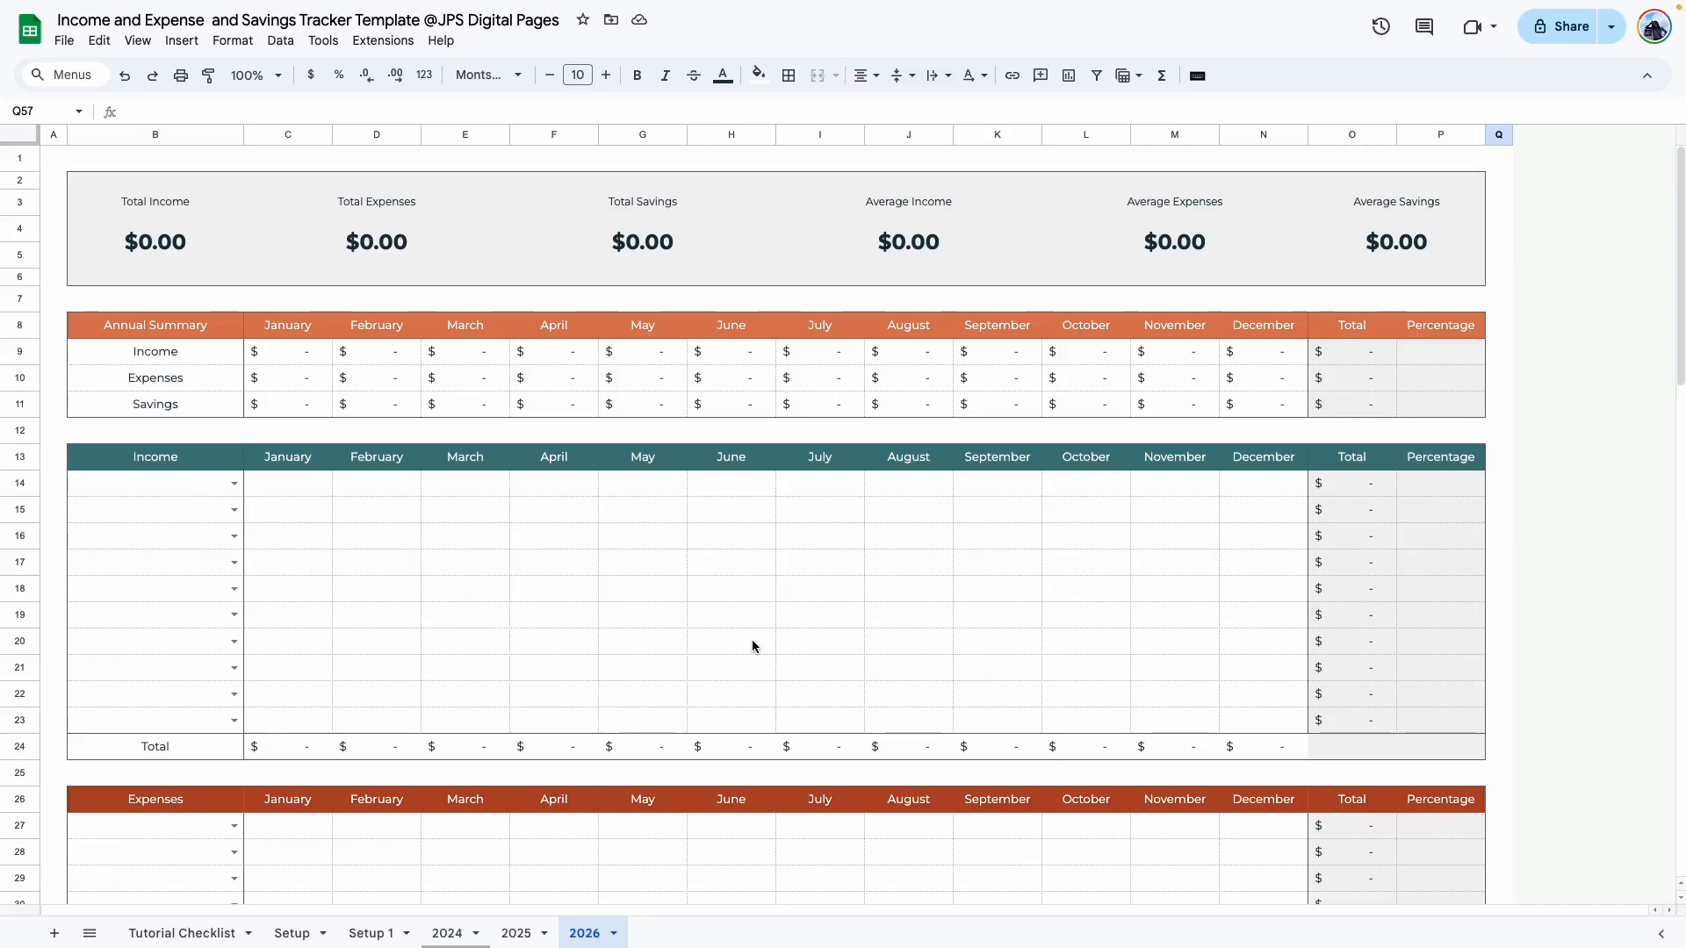
click(438, 570)
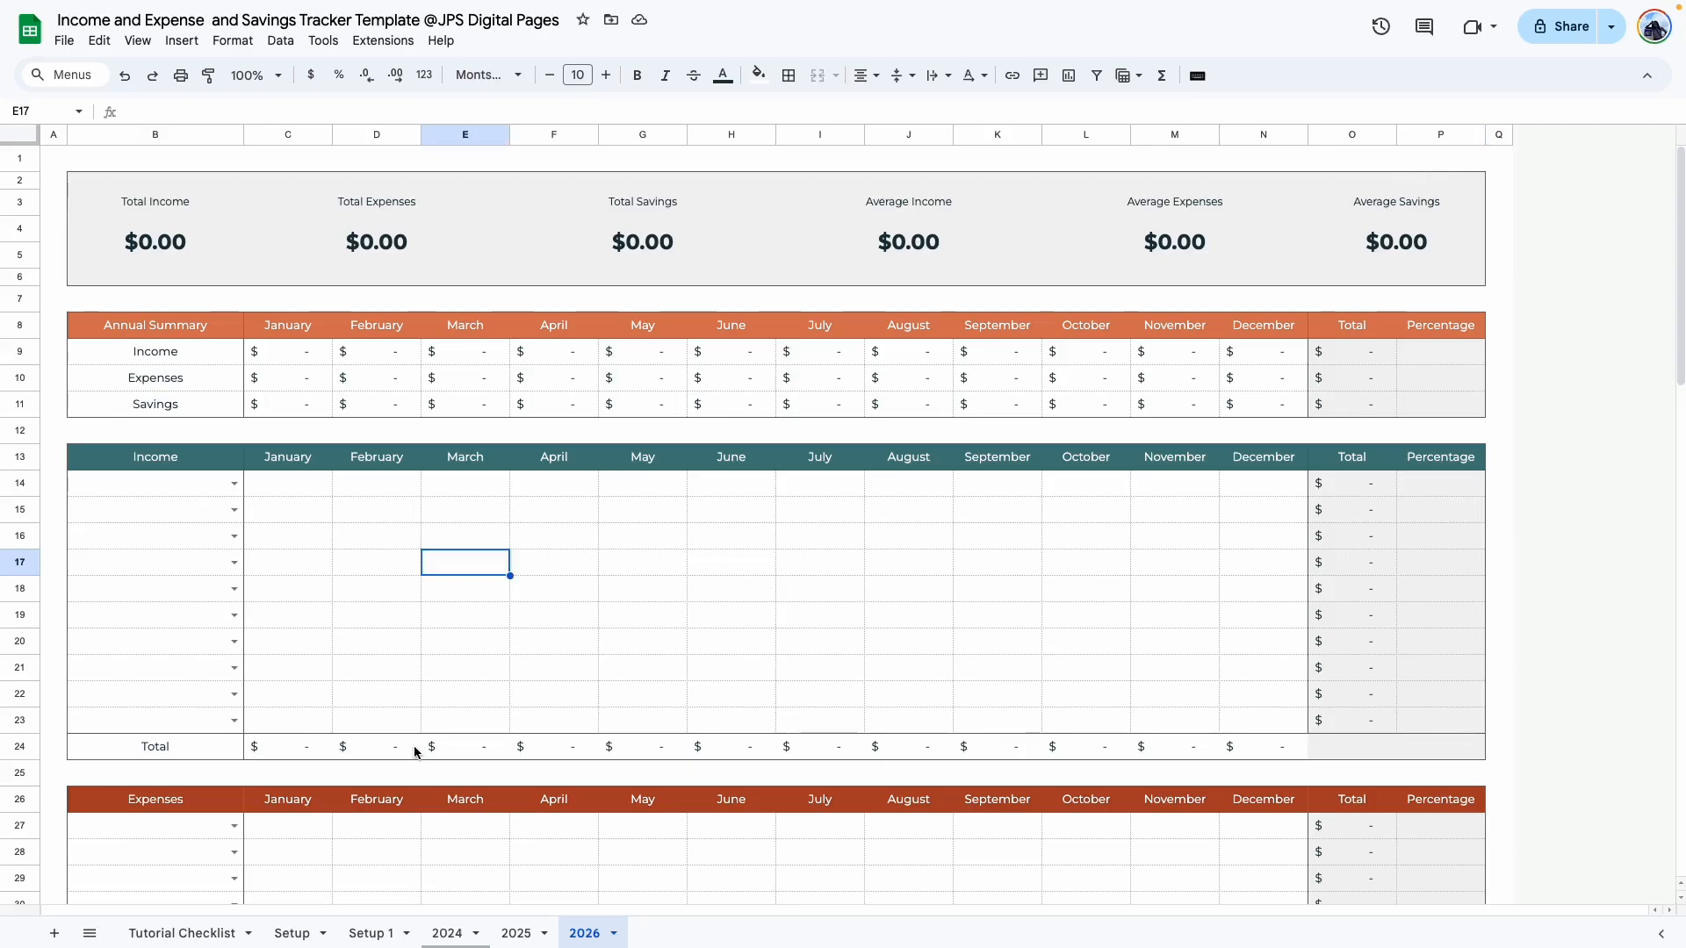
scroll(409, 749, down, 3)
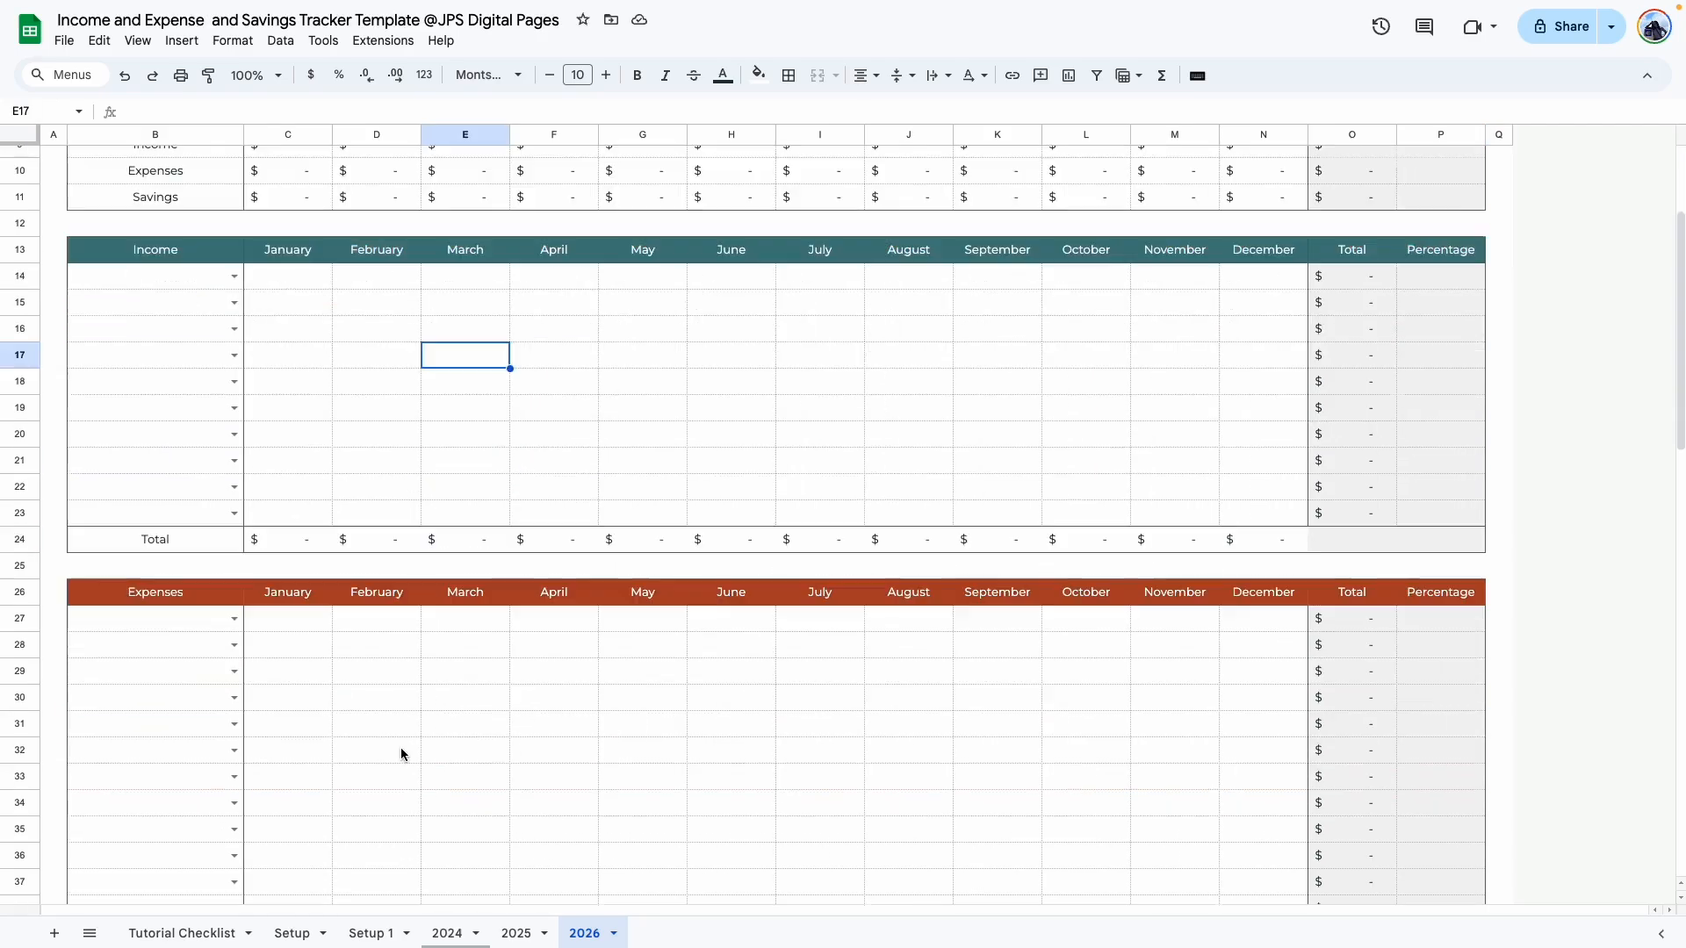
Step: Choose Salary as the first Income category in B14 and enter 3000 as its January amount
scroll(402, 749, up, 3)
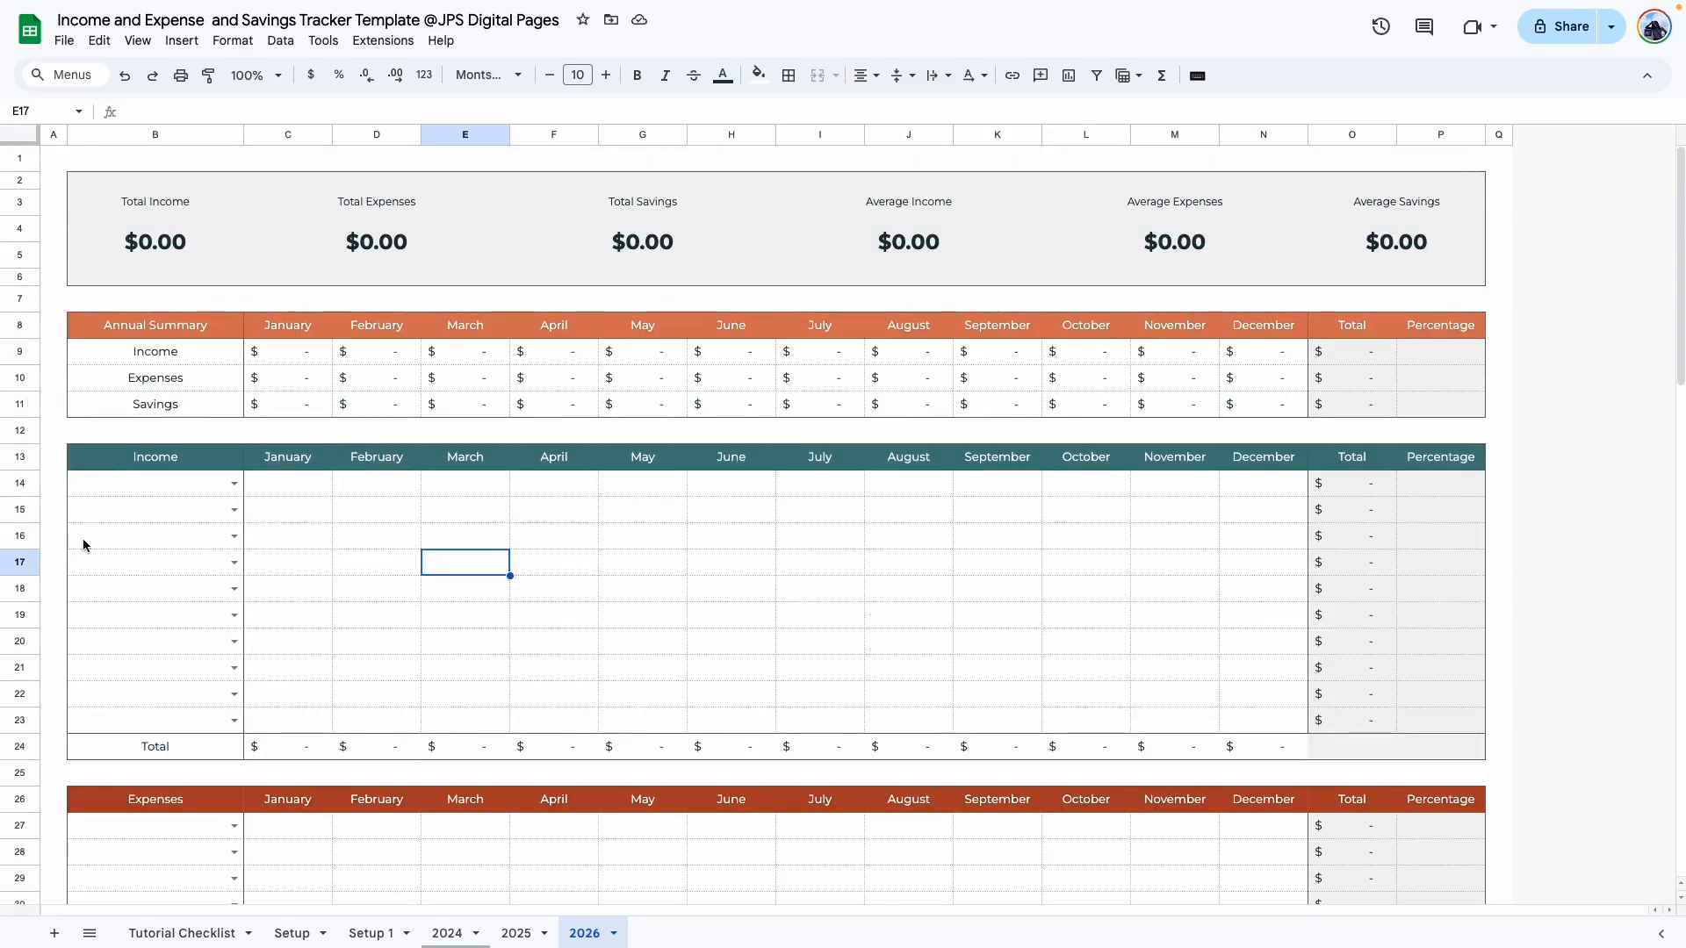
click(234, 484)
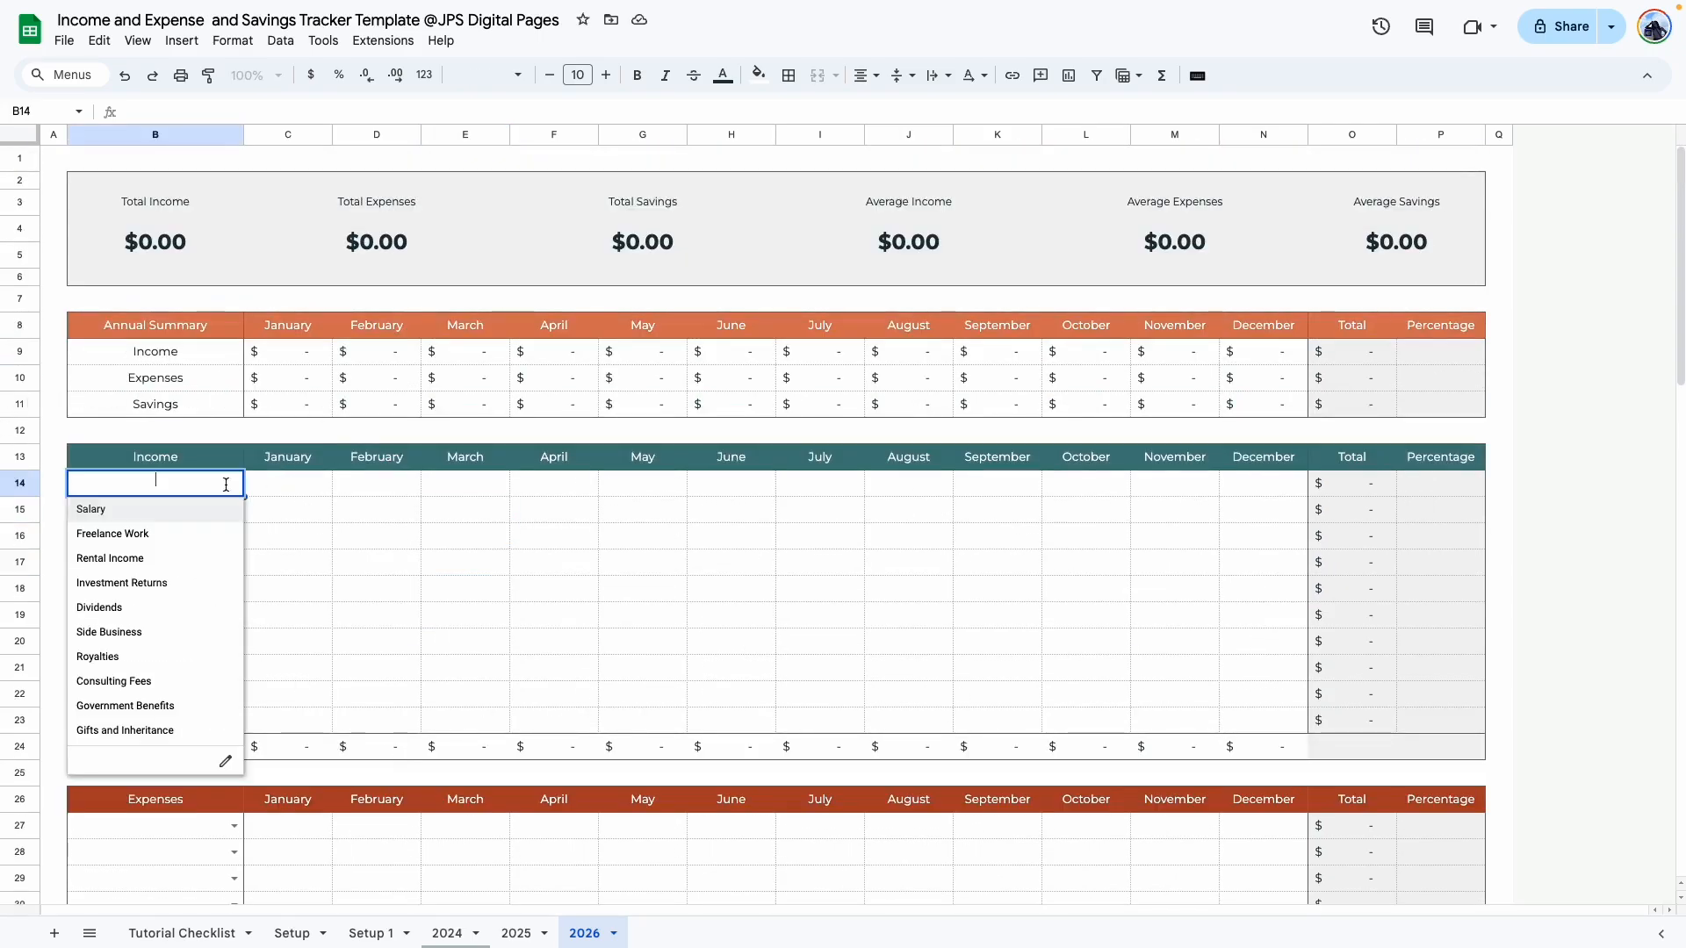
click(102, 510)
click(323, 586)
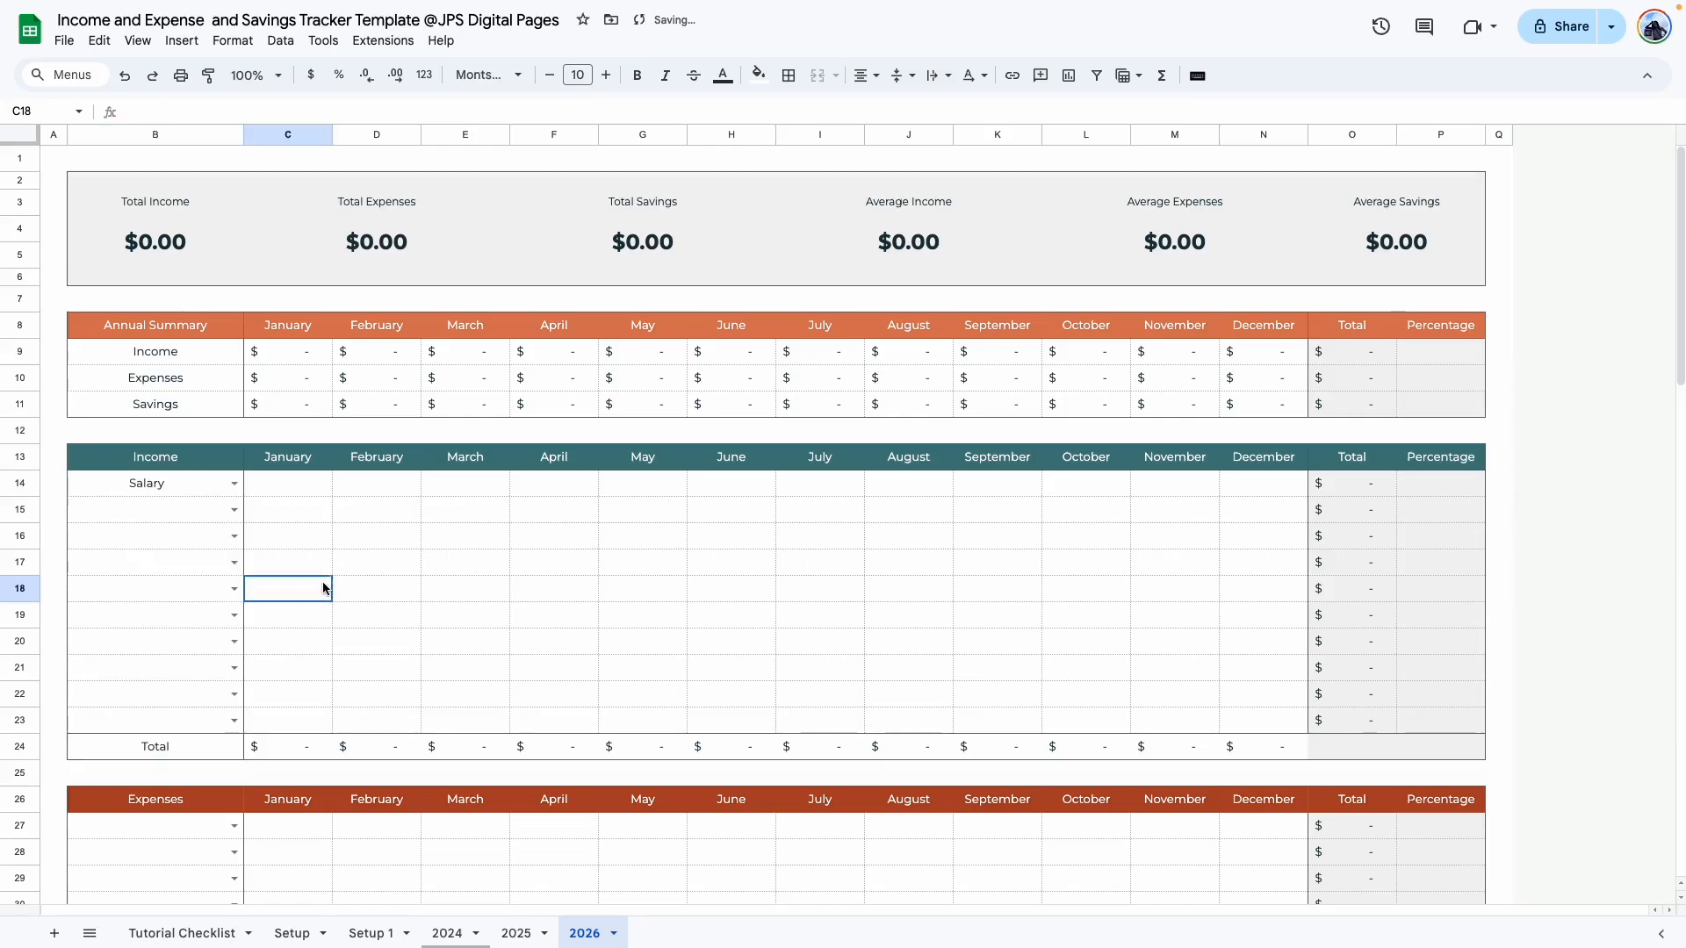
click(271, 483)
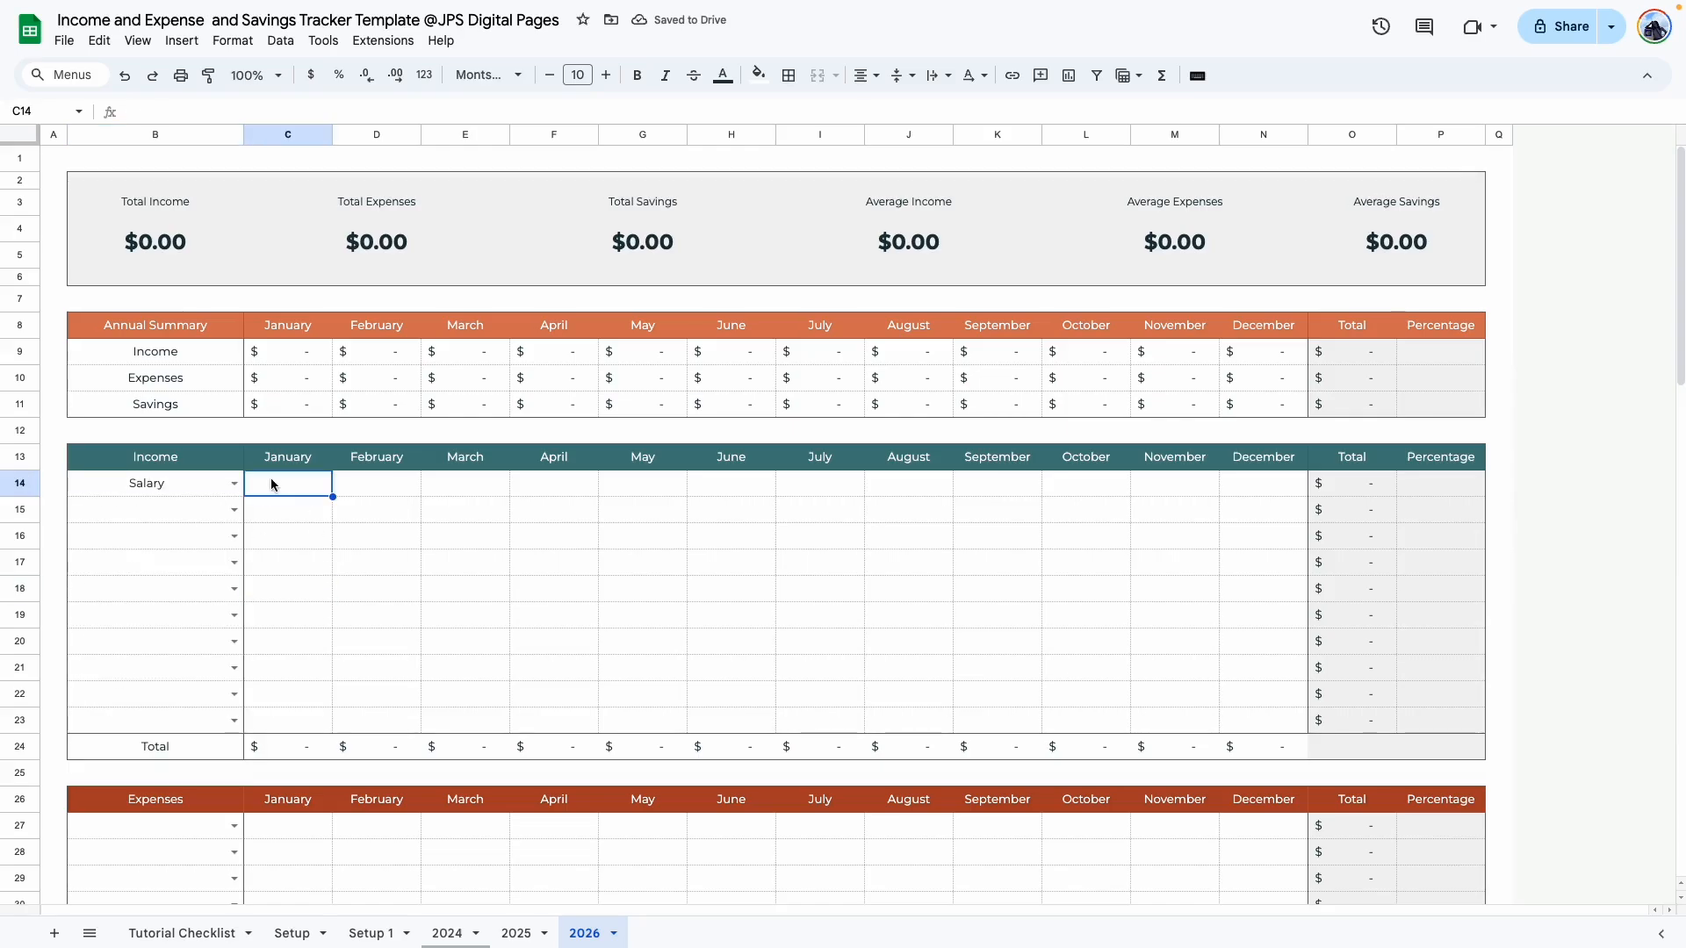
text(23000)
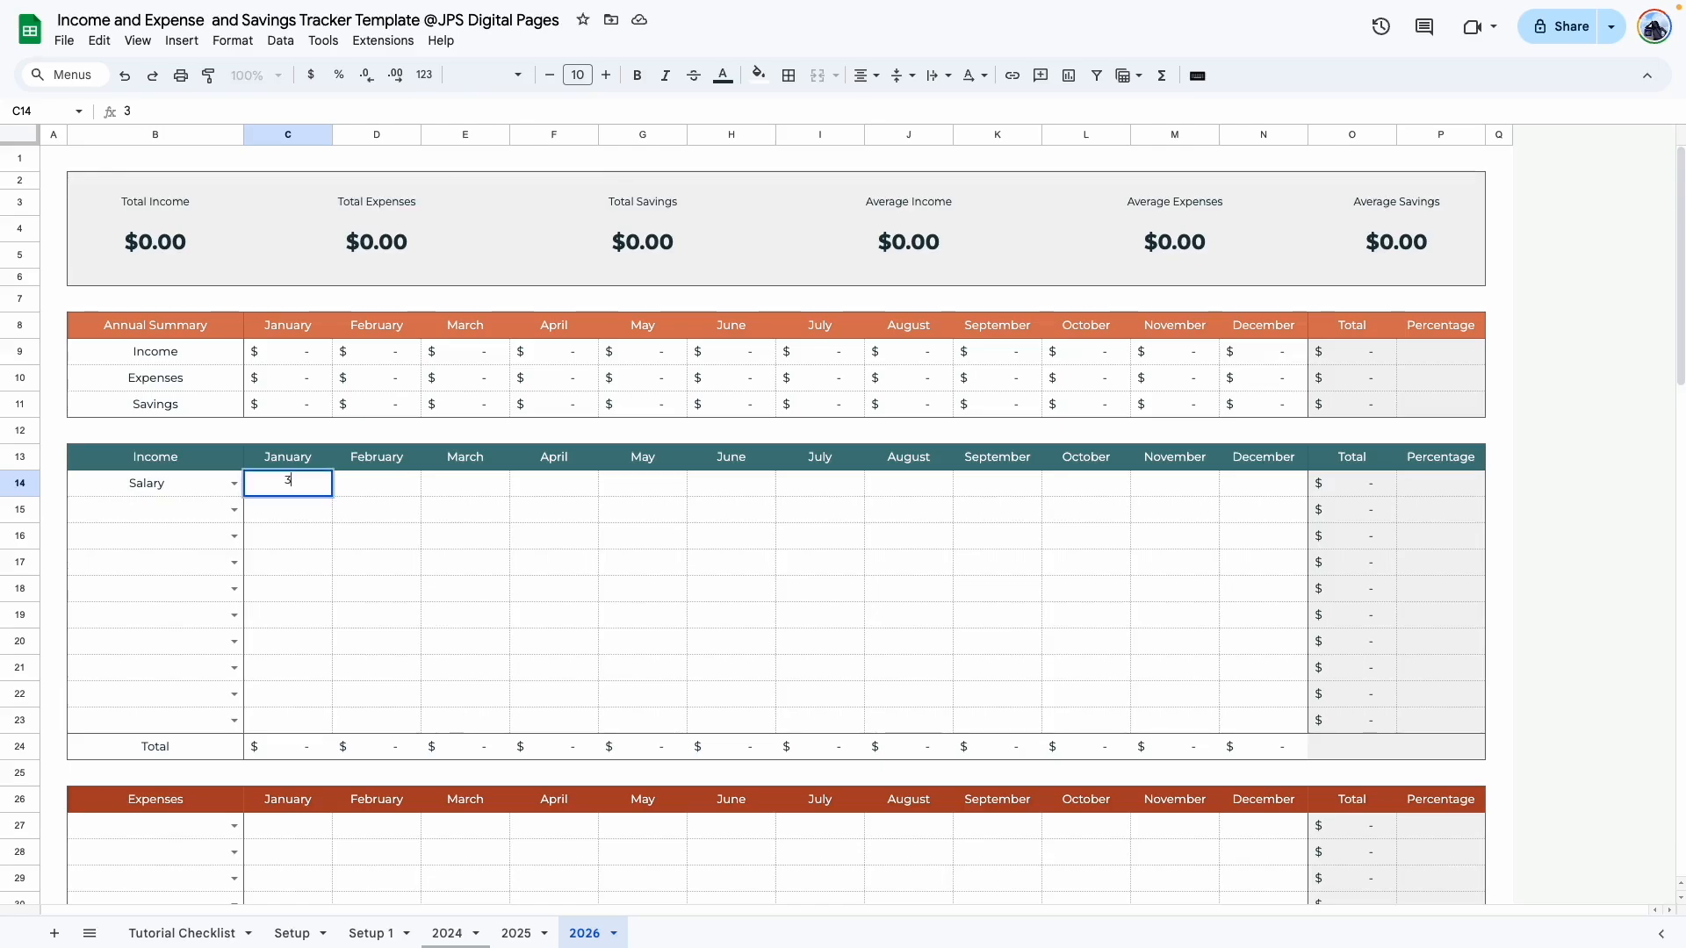
key(Return)
Step: Choose Side Business as the second Income category in B15 and enter 500 as its January amount
click(235, 511)
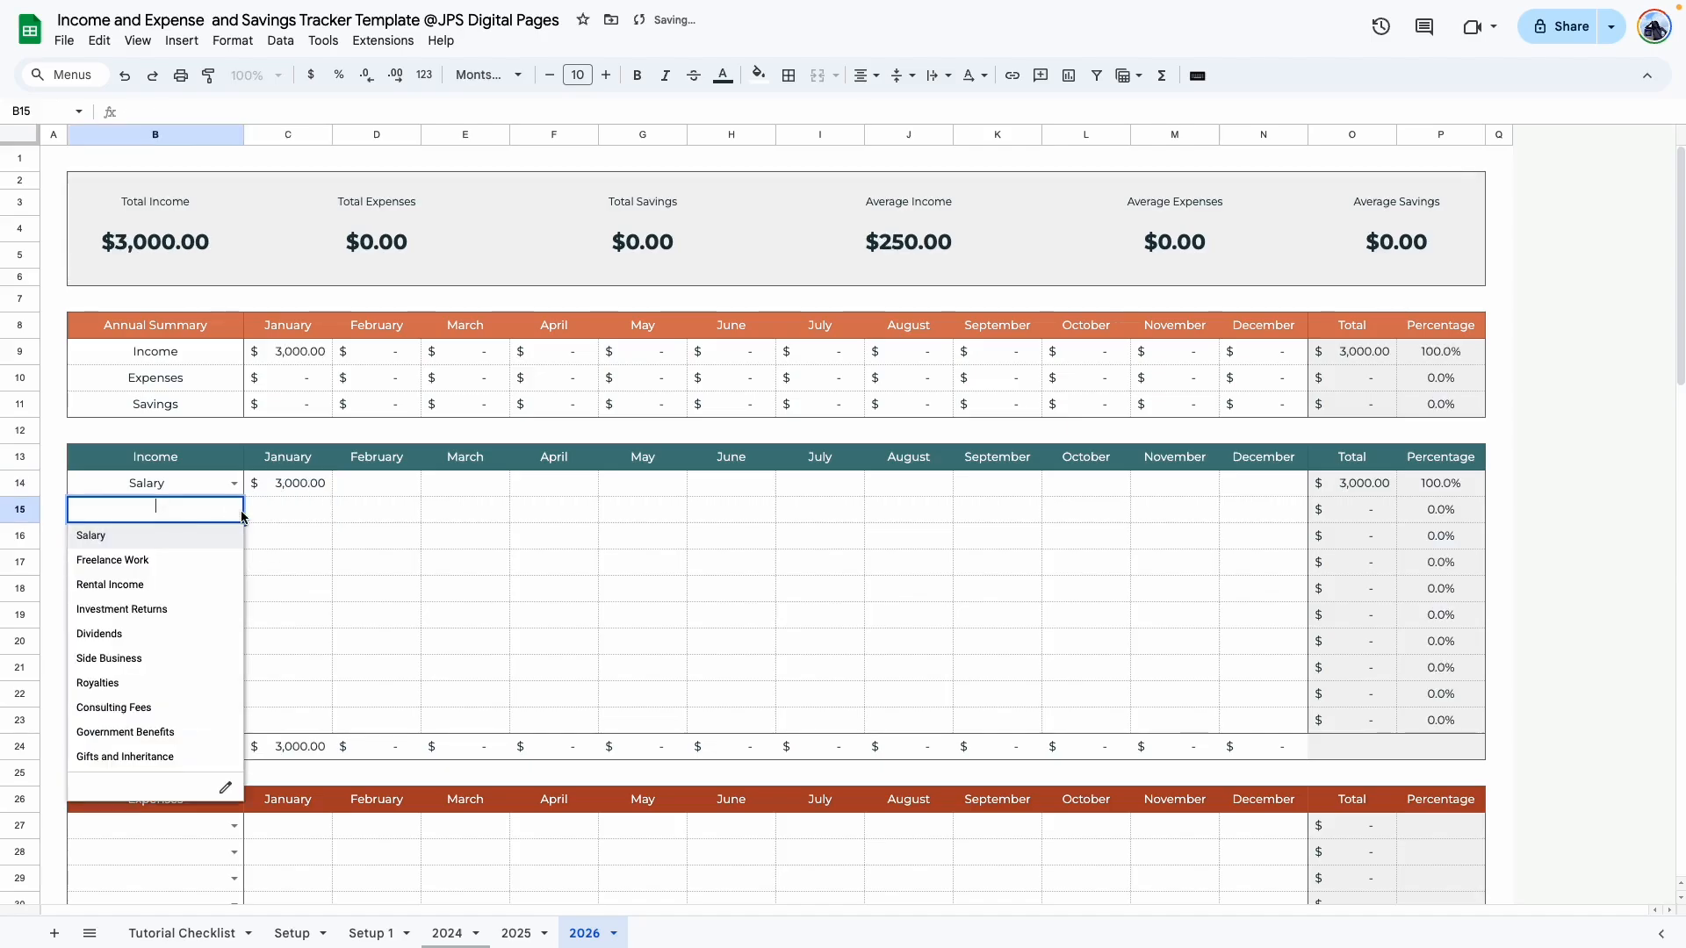
click(145, 665)
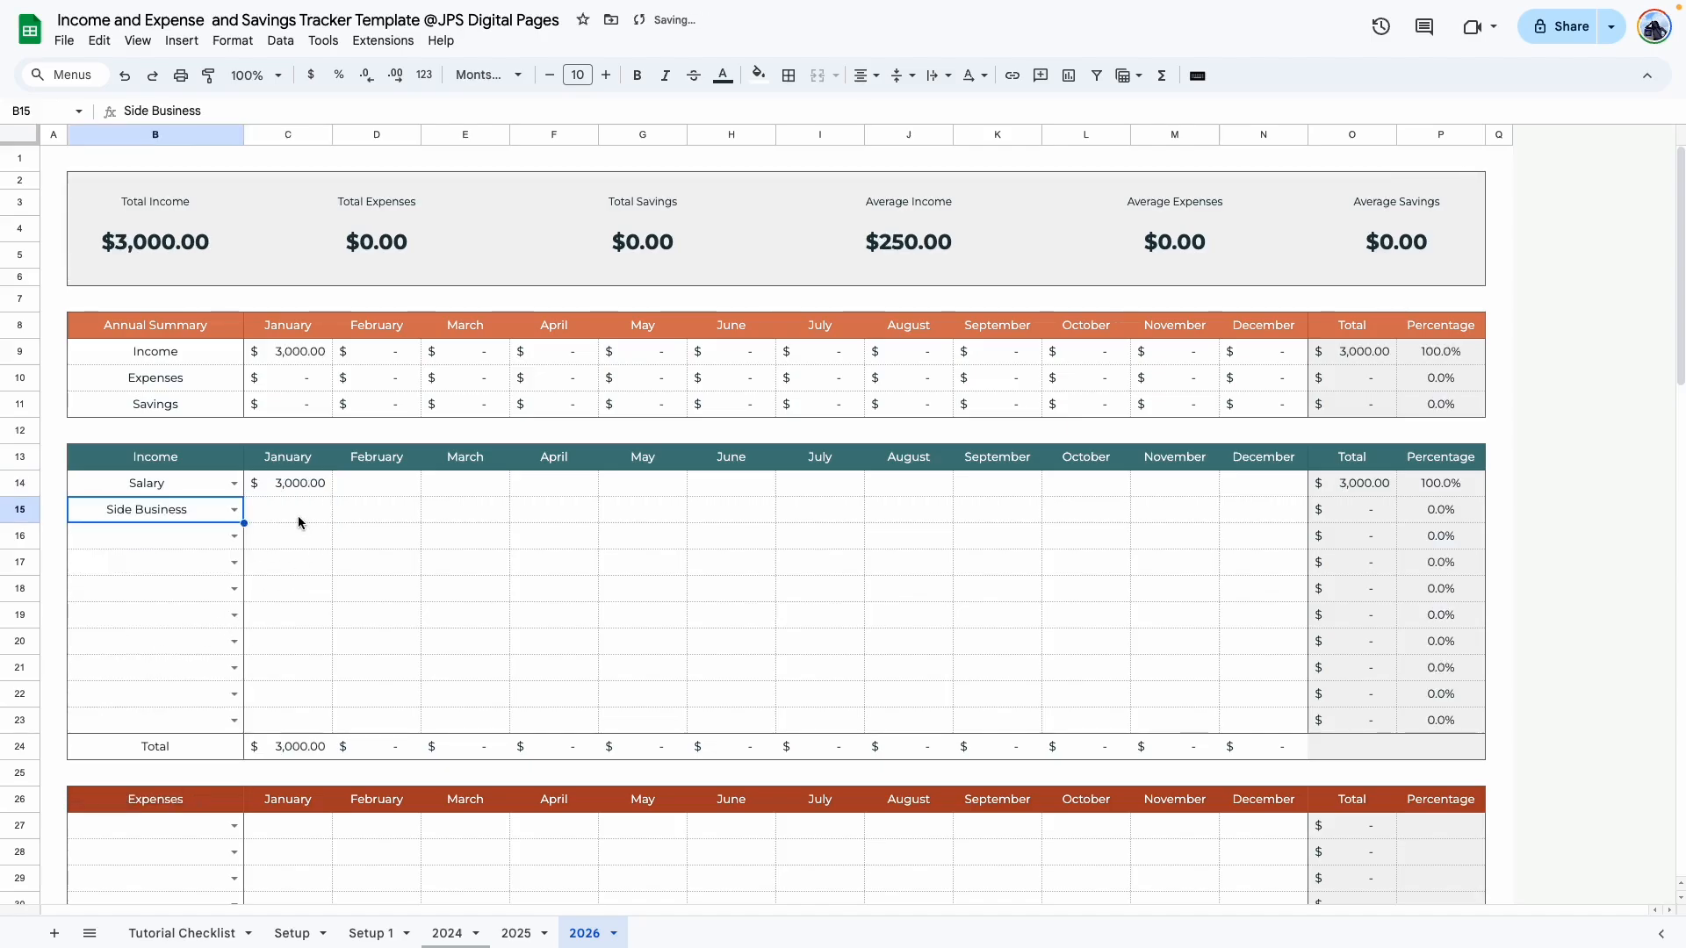
click(300, 513)
text(500)
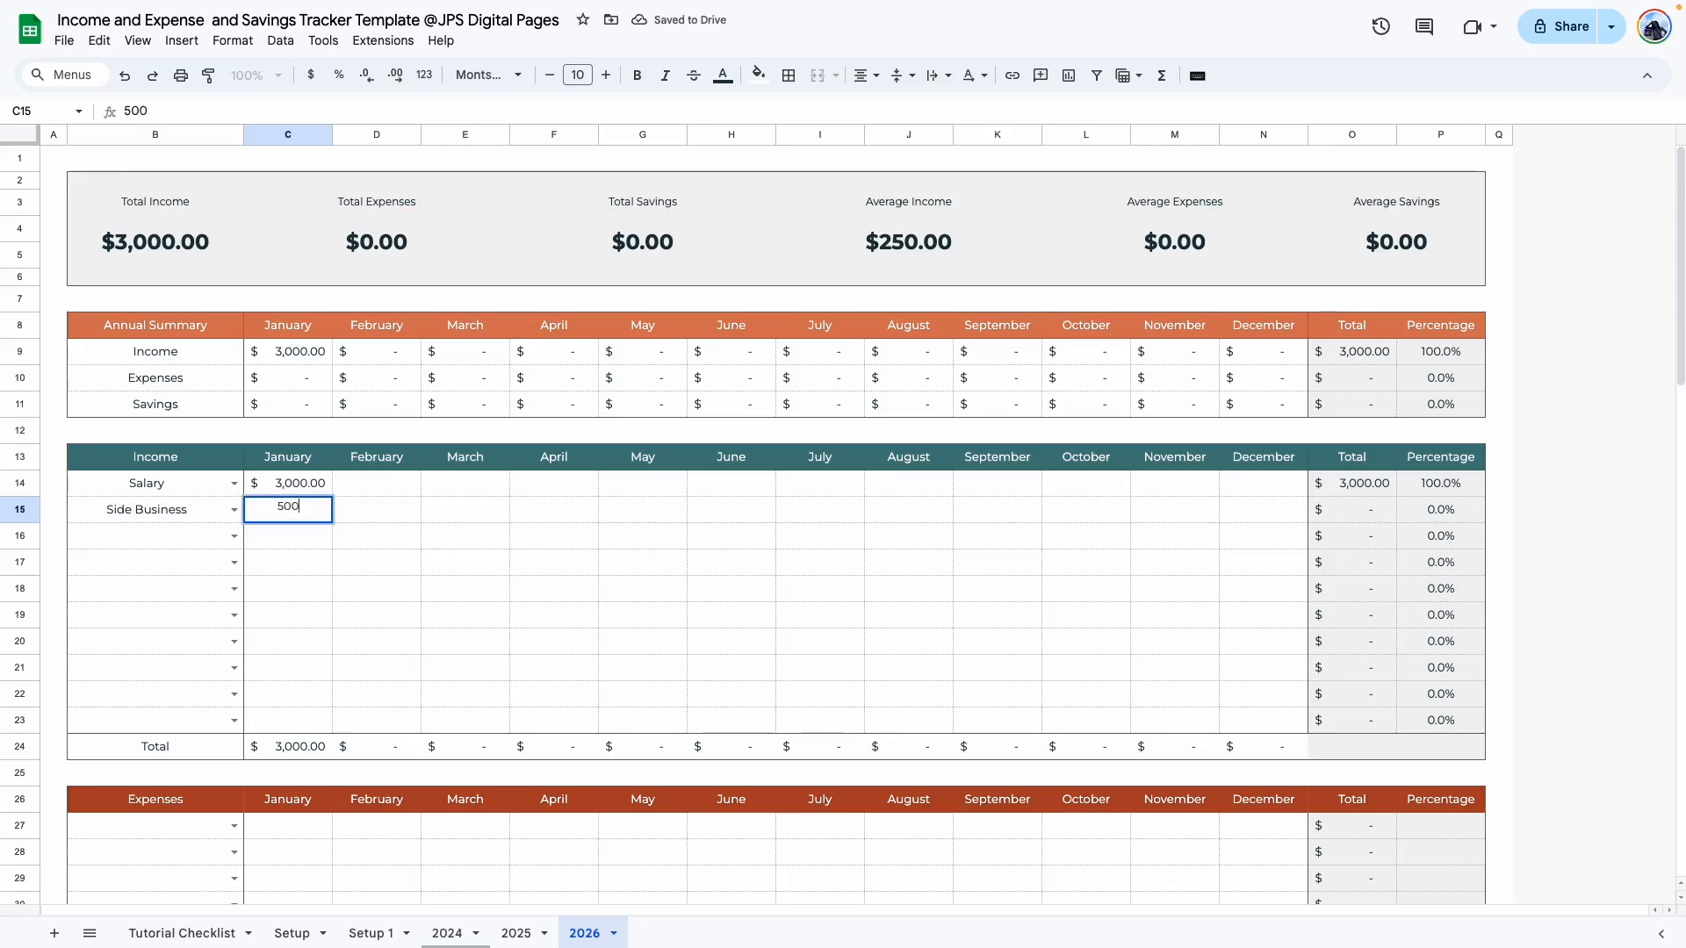
key(Return)
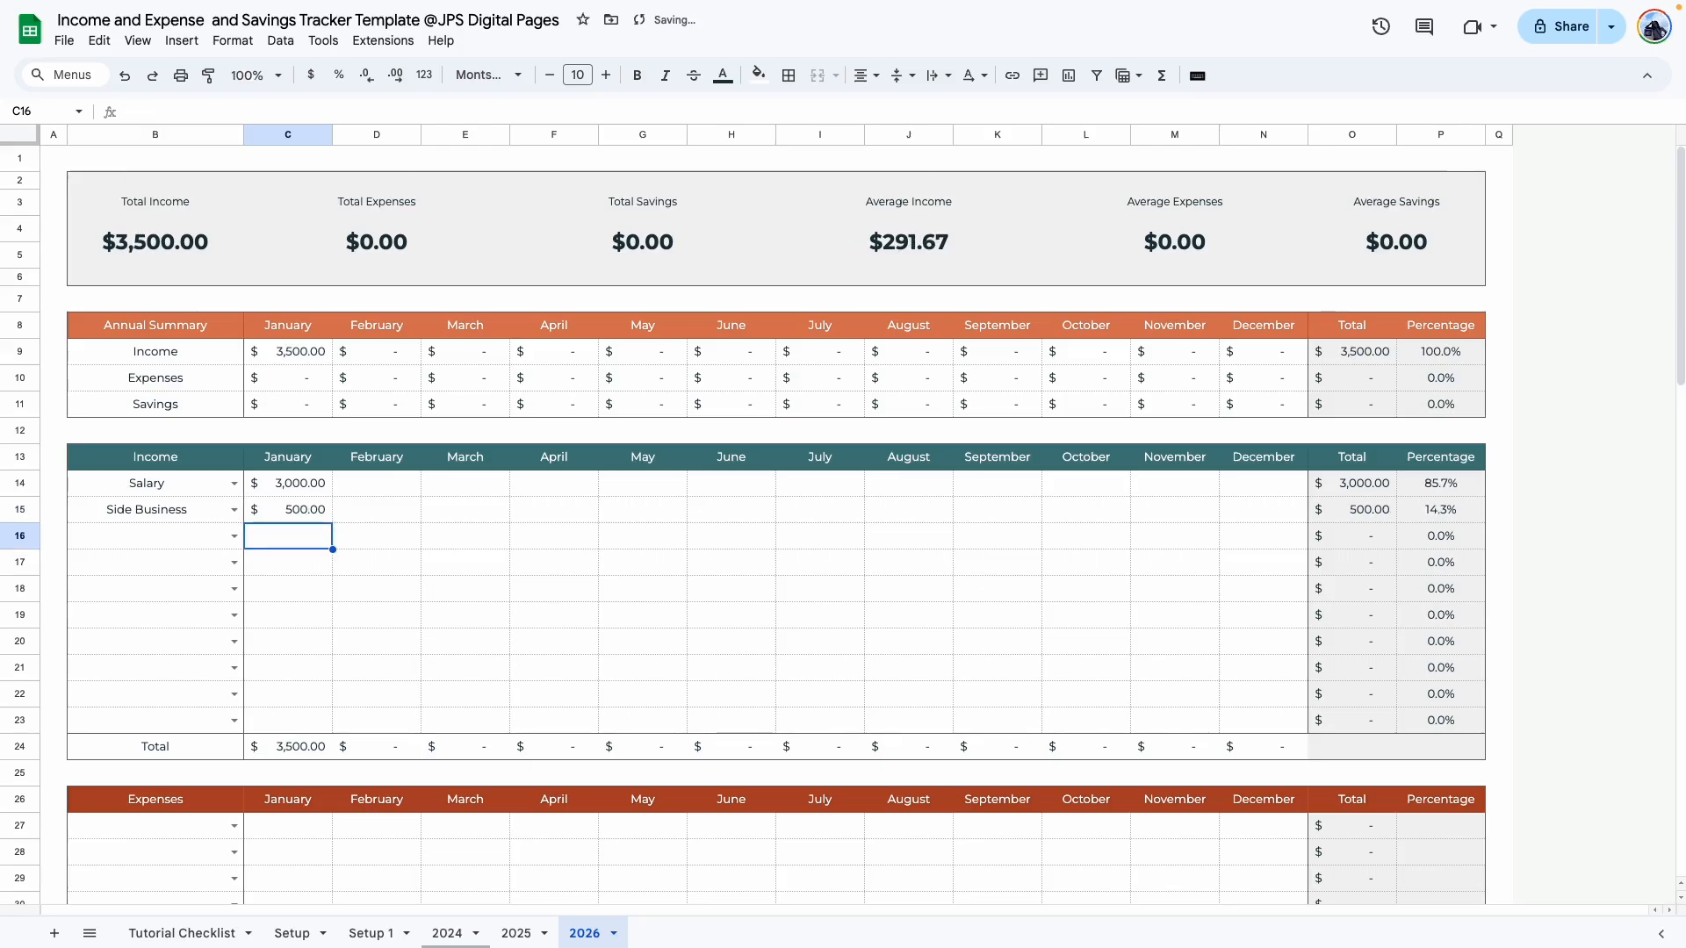
click(317, 567)
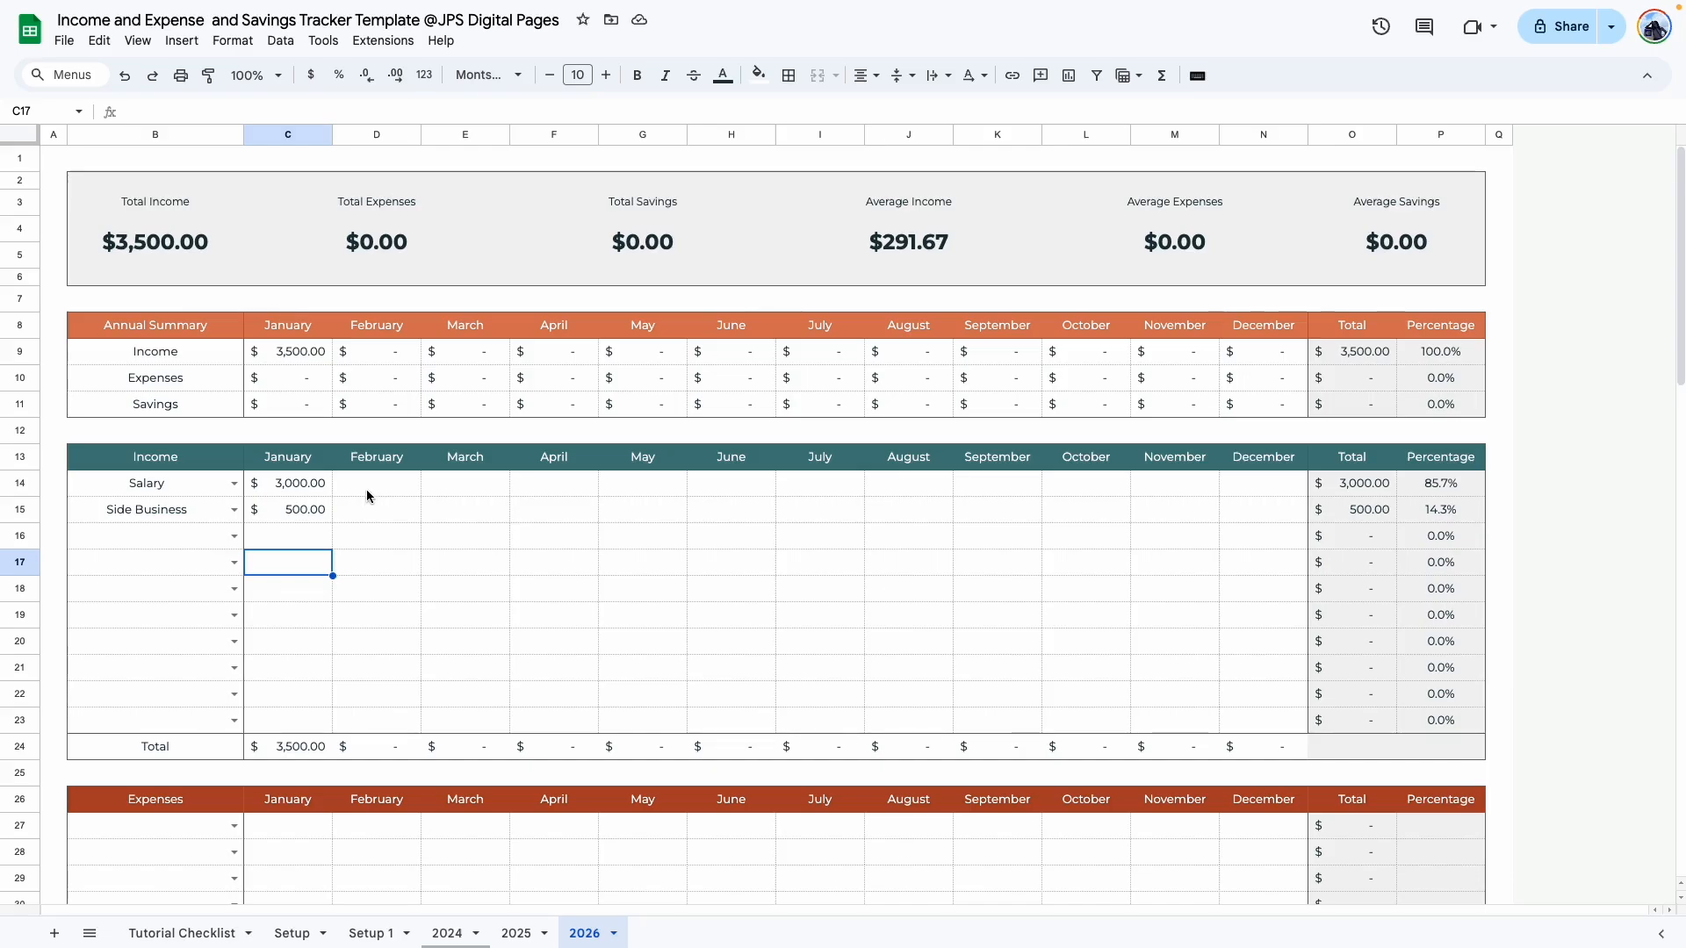
Step: Enter the February income amounts: 3000 for Salary and 360 for Side Business
click(371, 488)
text(3,000)
key(Return)
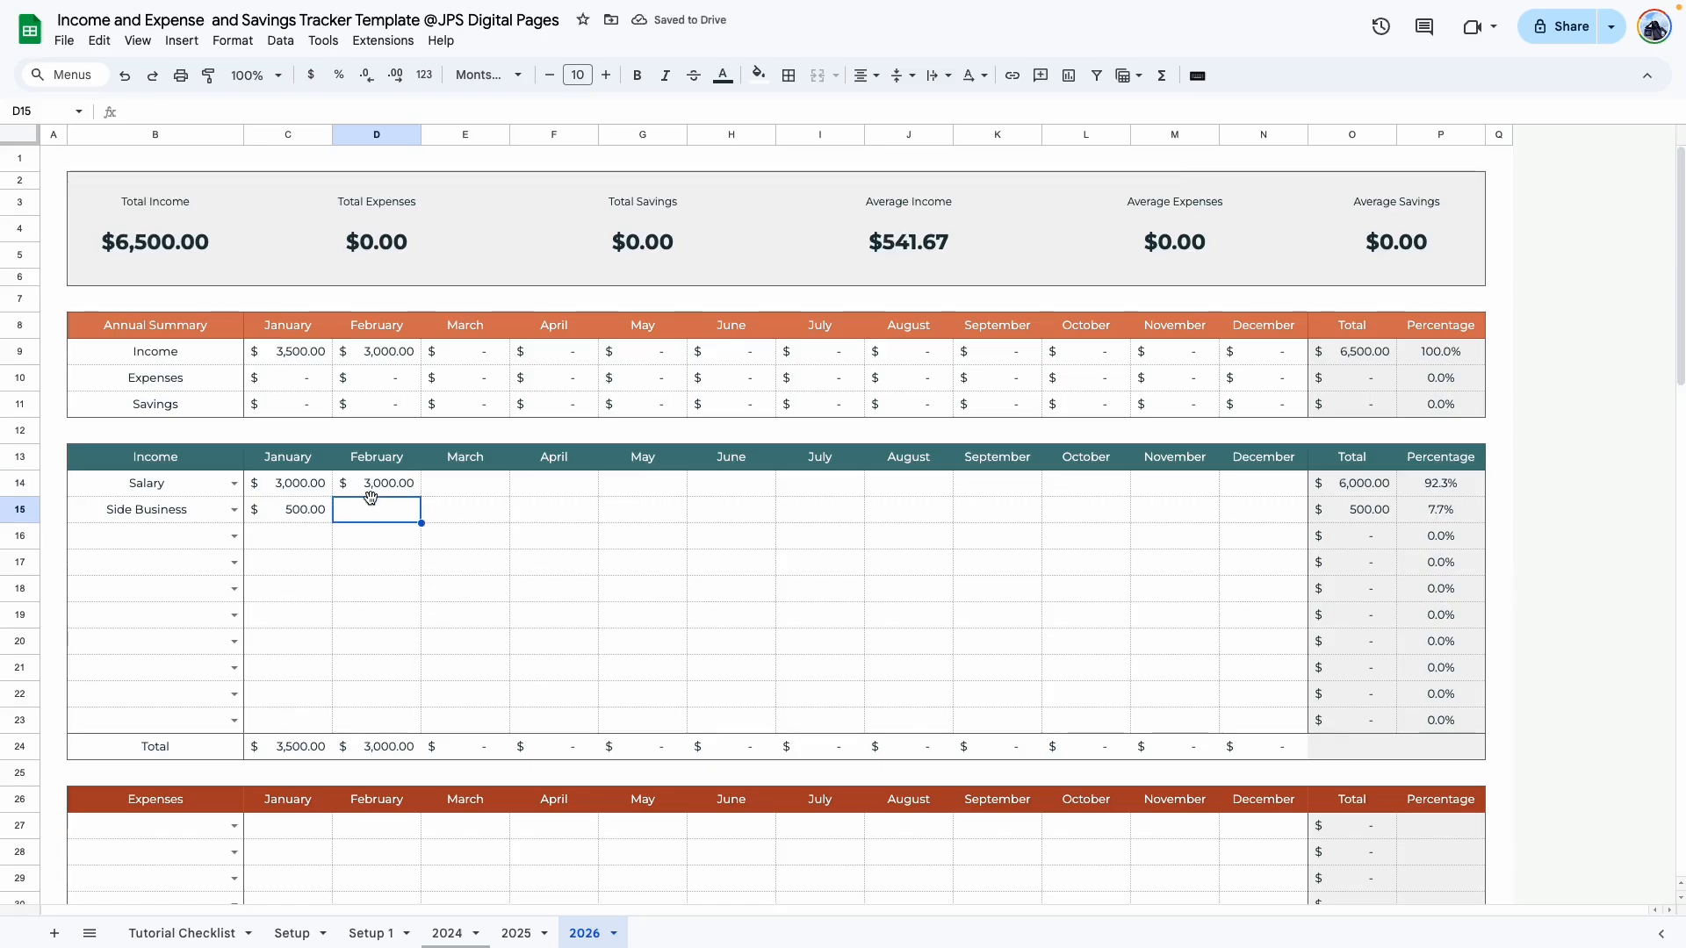
text(360)
key(Return)
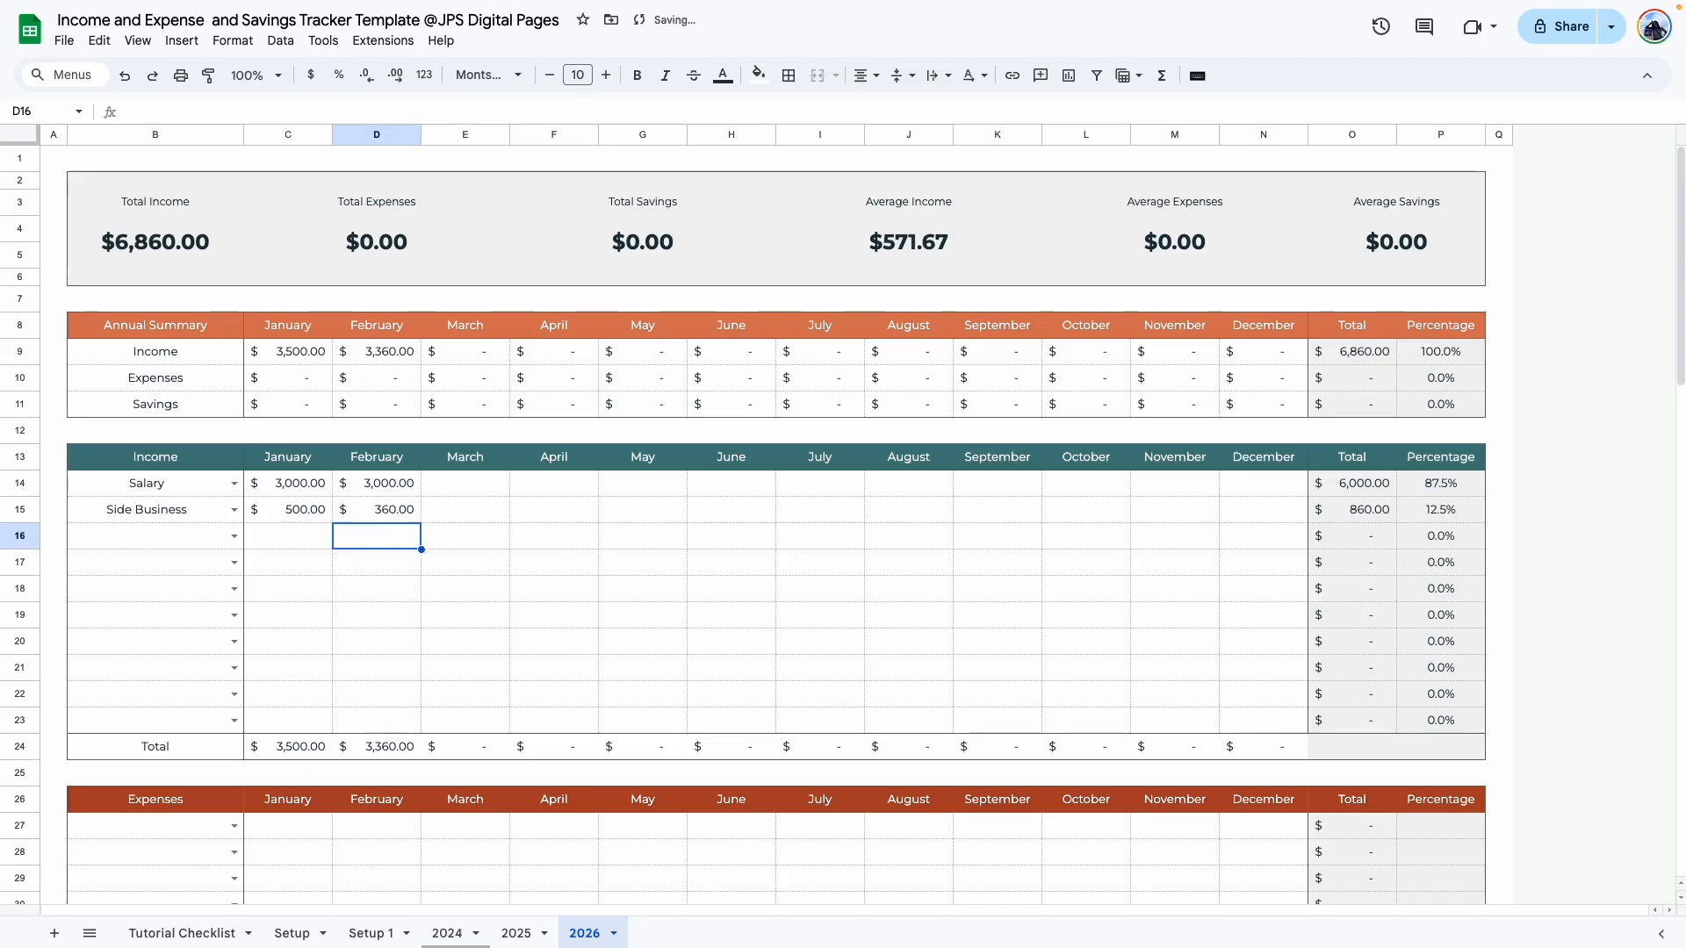
click(346, 670)
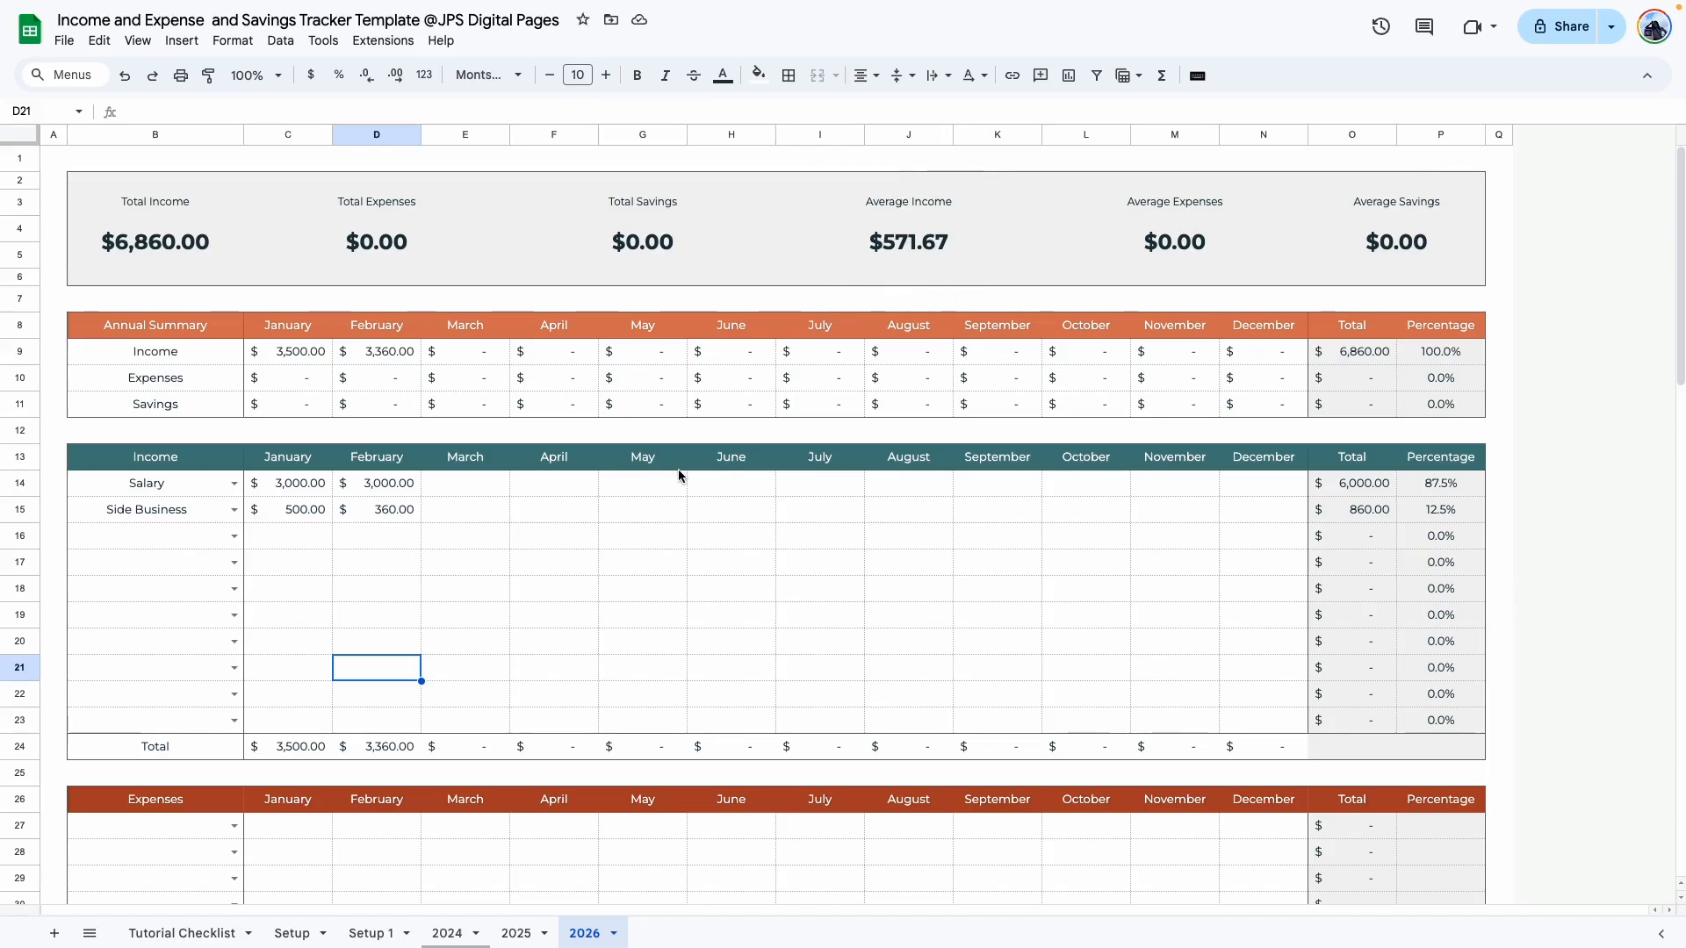
Step: Choose Rent/Mortgage as the first Expenses category in B27 and enter 1000 as its January amount
scroll(669, 475, down, 12)
scroll(669, 475, down, 2)
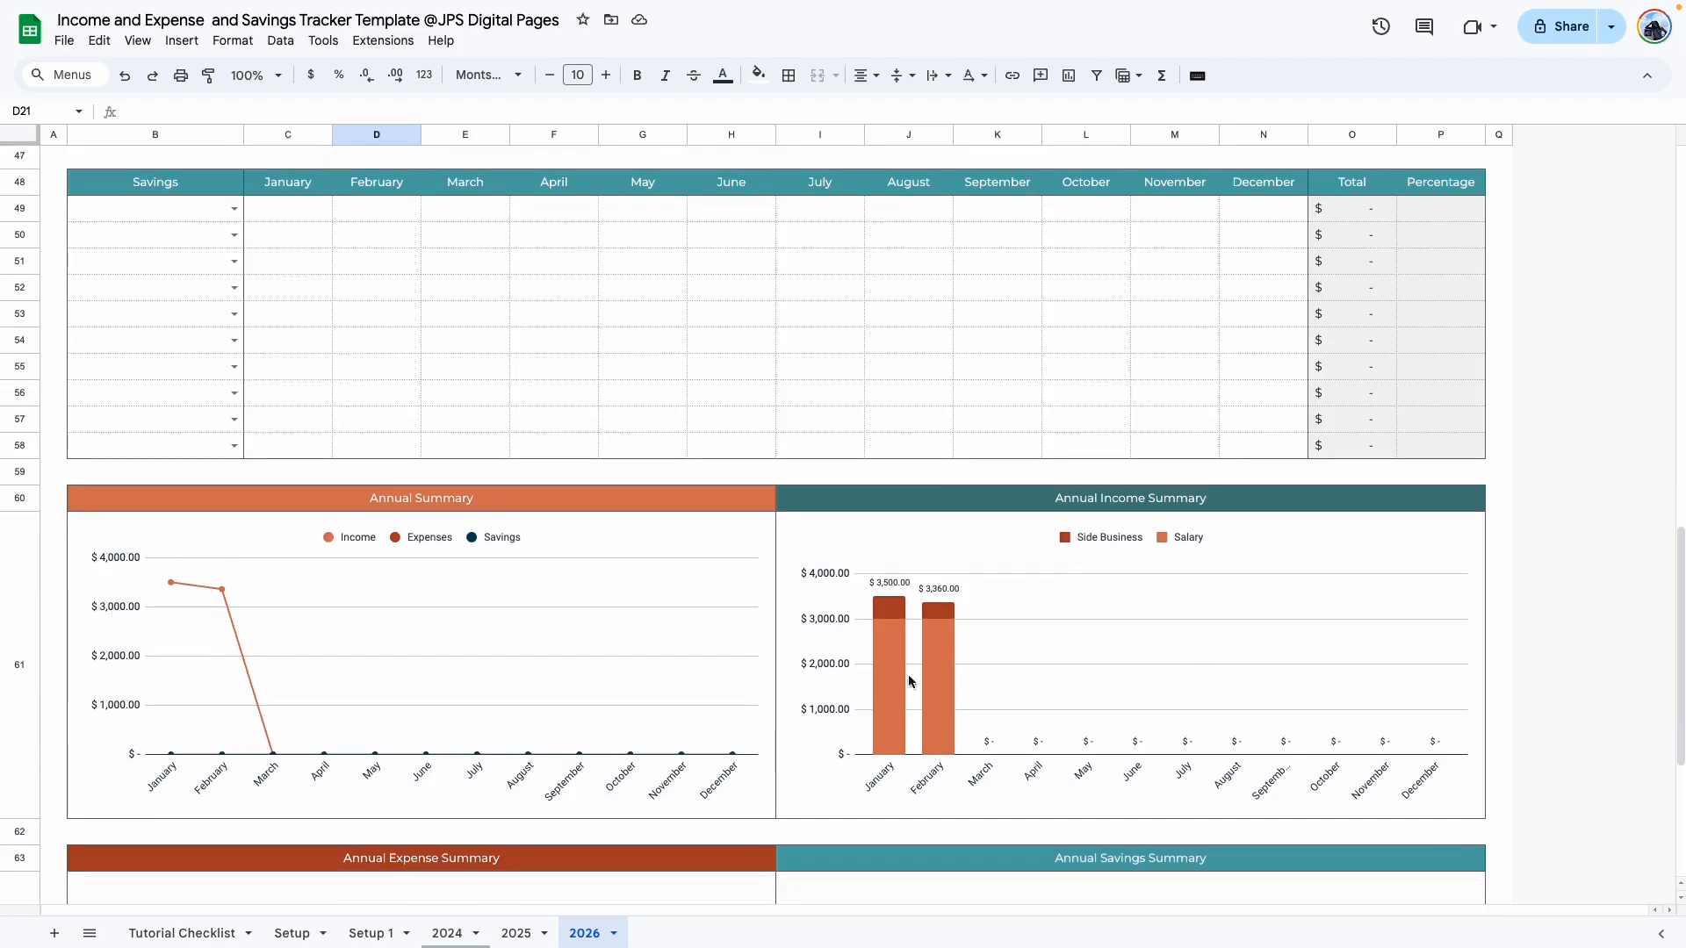
scroll(471, 488, up, 10)
click(234, 507)
click(492, 620)
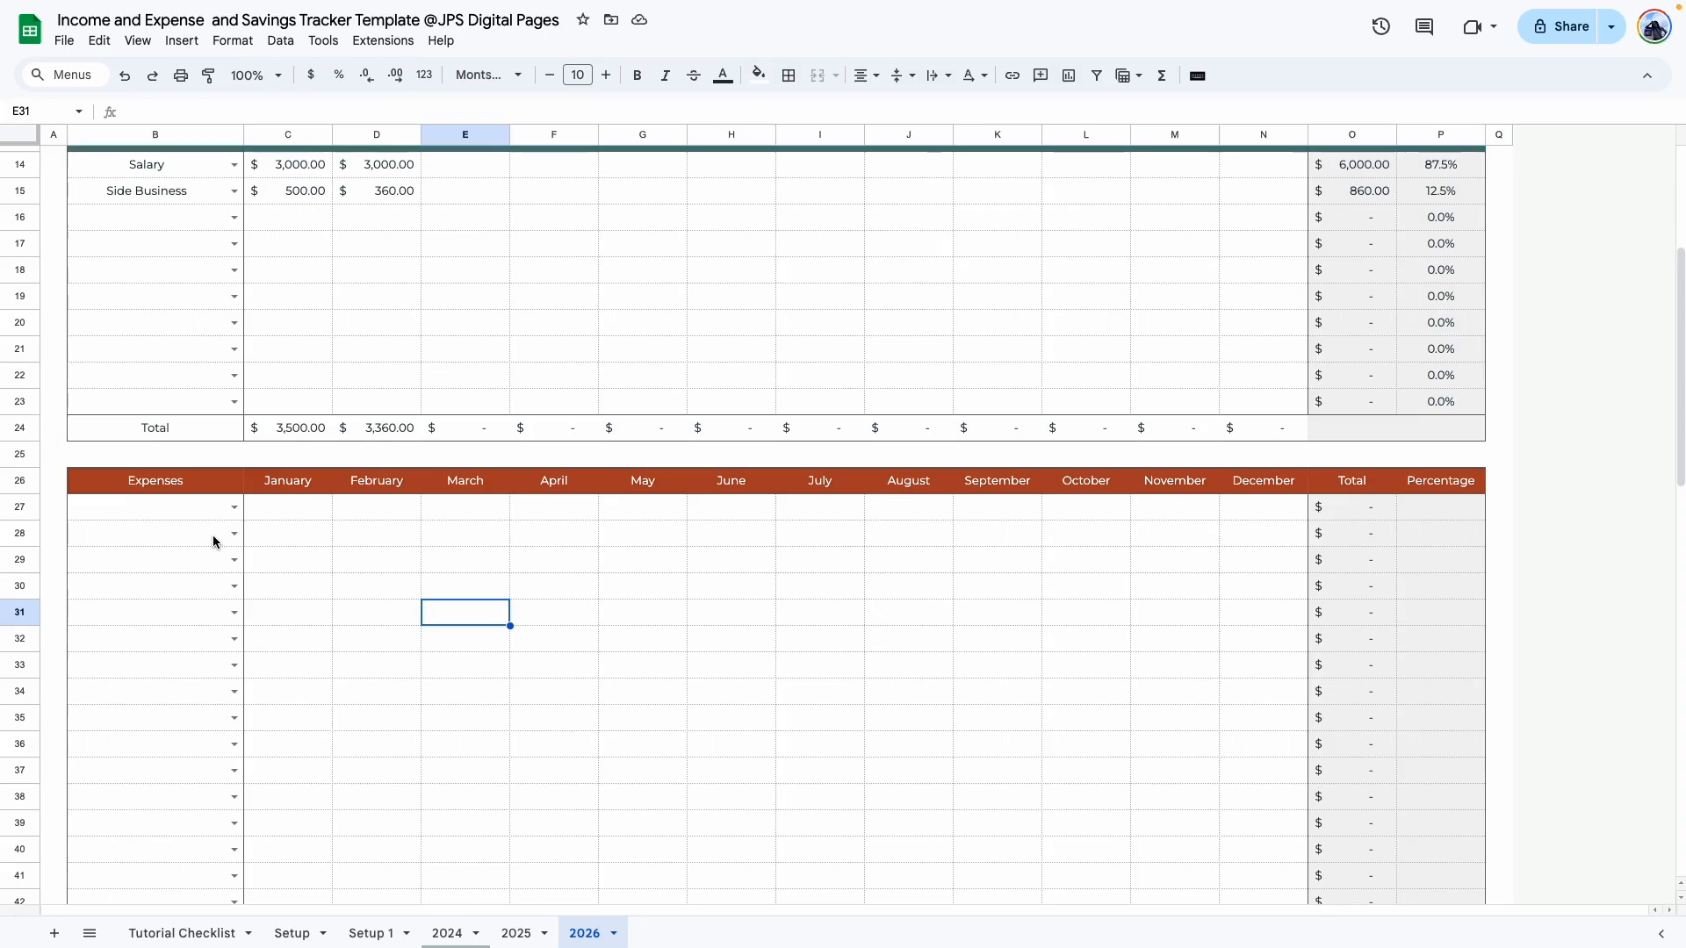
click(234, 506)
click(111, 533)
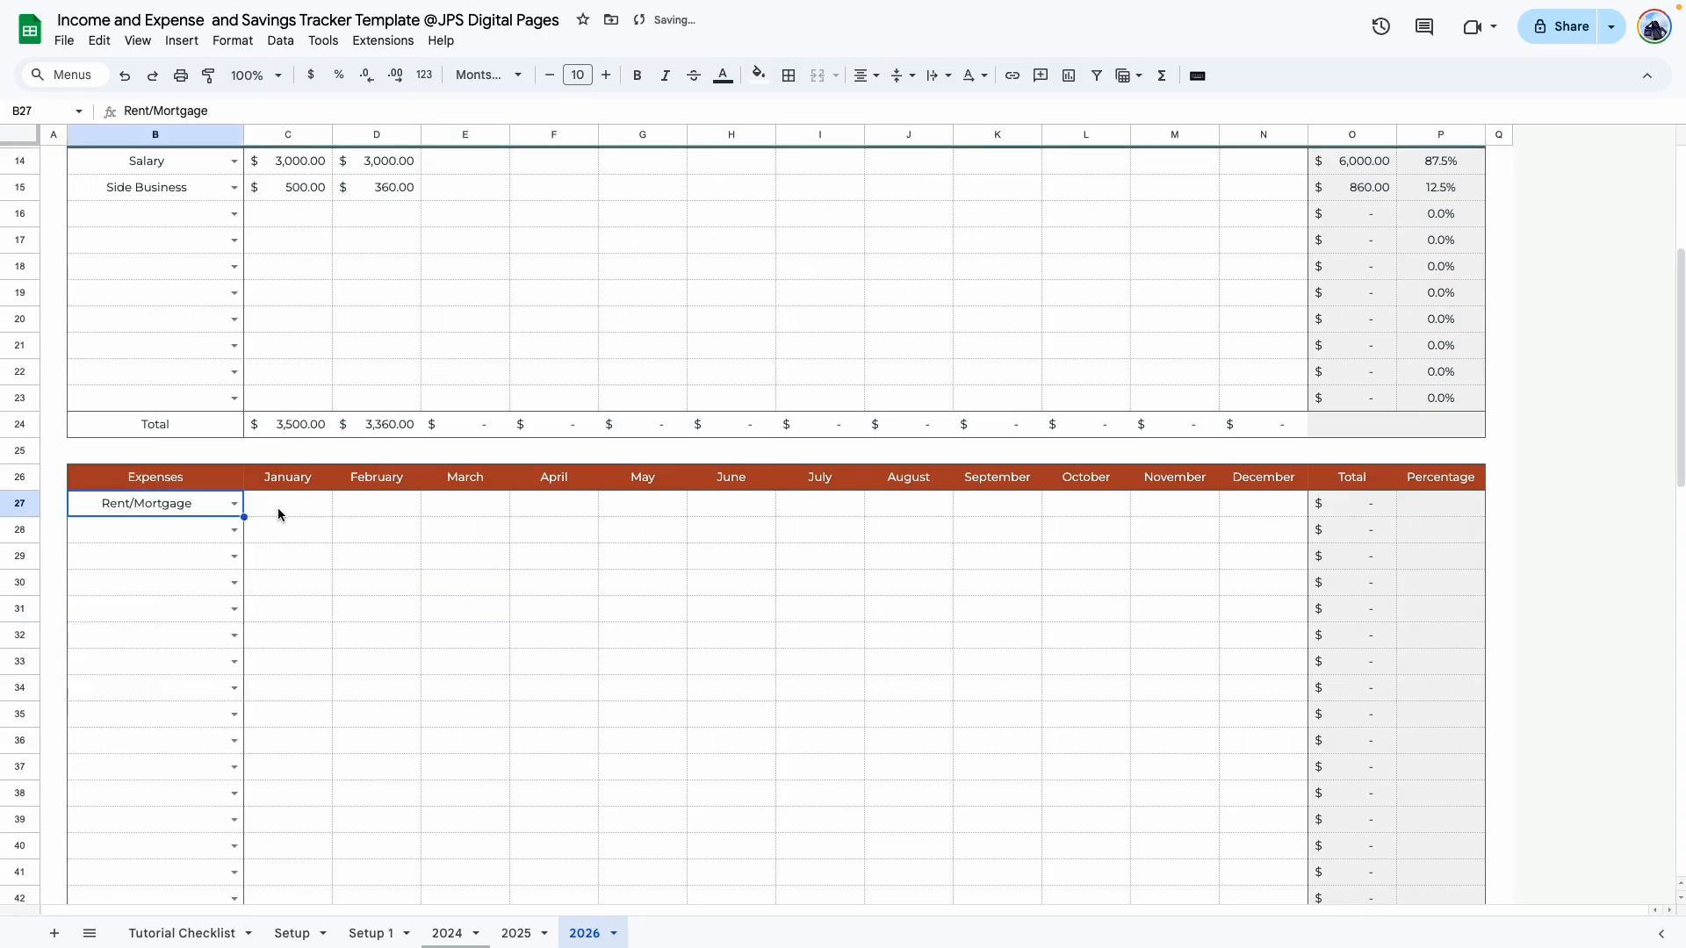
click(278, 508)
text(1,000)
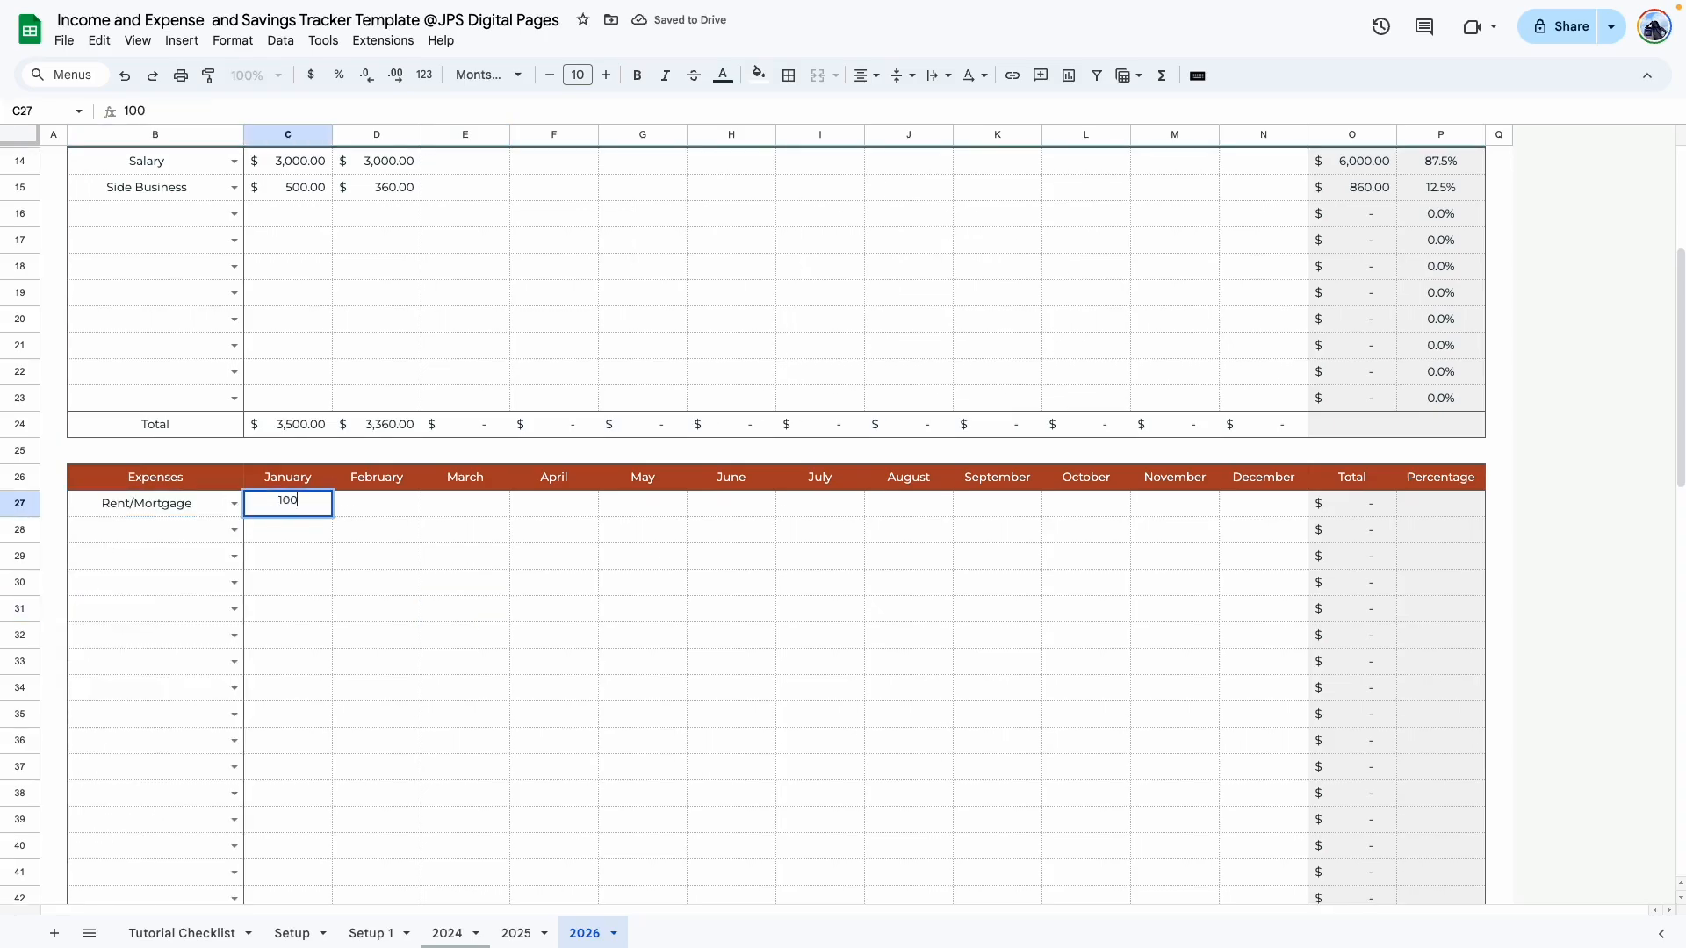
key(Return)
Step: Choose Utilities as the second Expenses category in B28 and enter 120 as its January amount
click(234, 529)
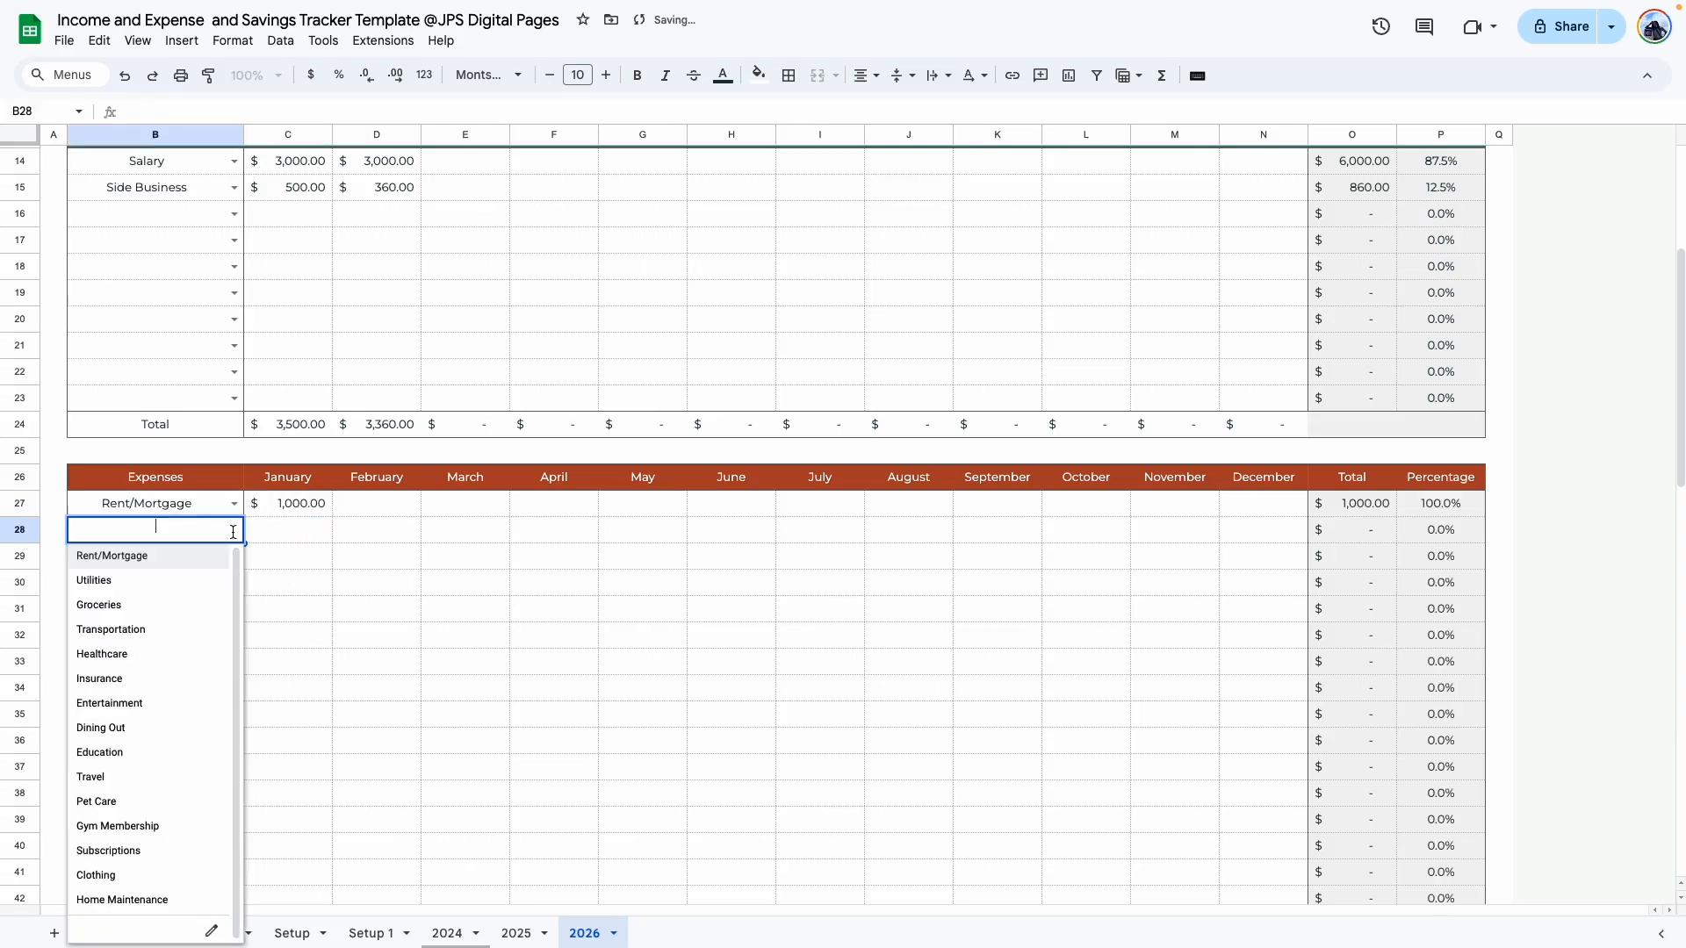
click(167, 582)
click(303, 527)
text(120)
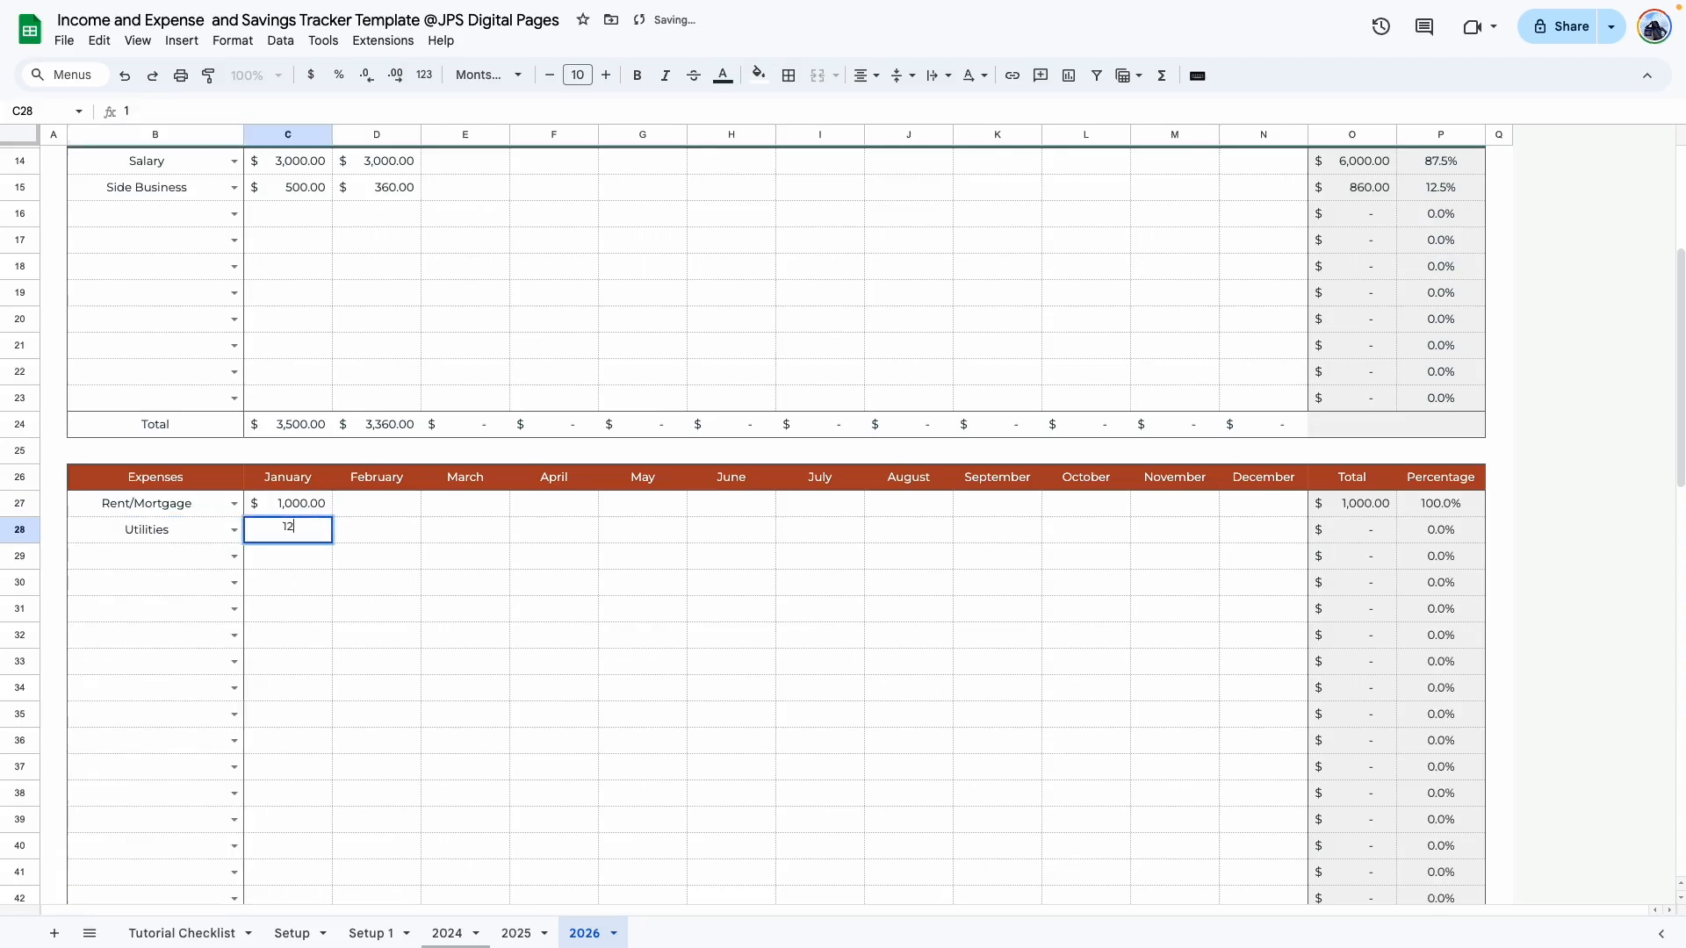
key(Return)
Step: Enter the February expense amounts: 1000 for Rent/Mortgage and 150 for Utilities
click(369, 504)
text(1000)
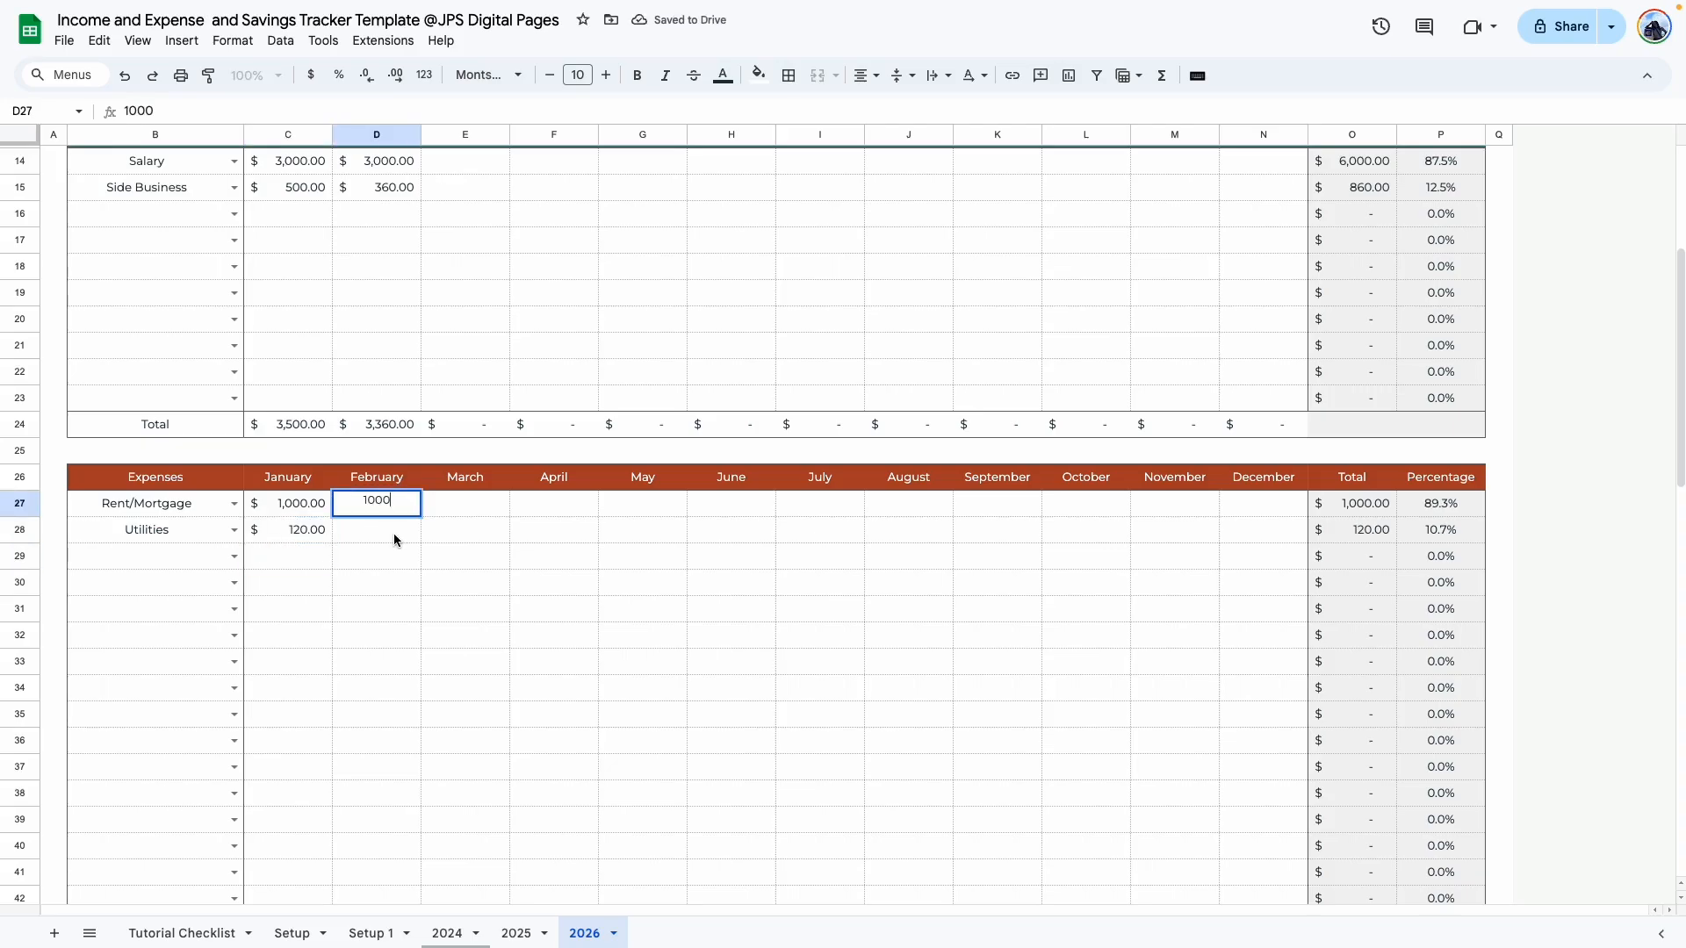
click(394, 536)
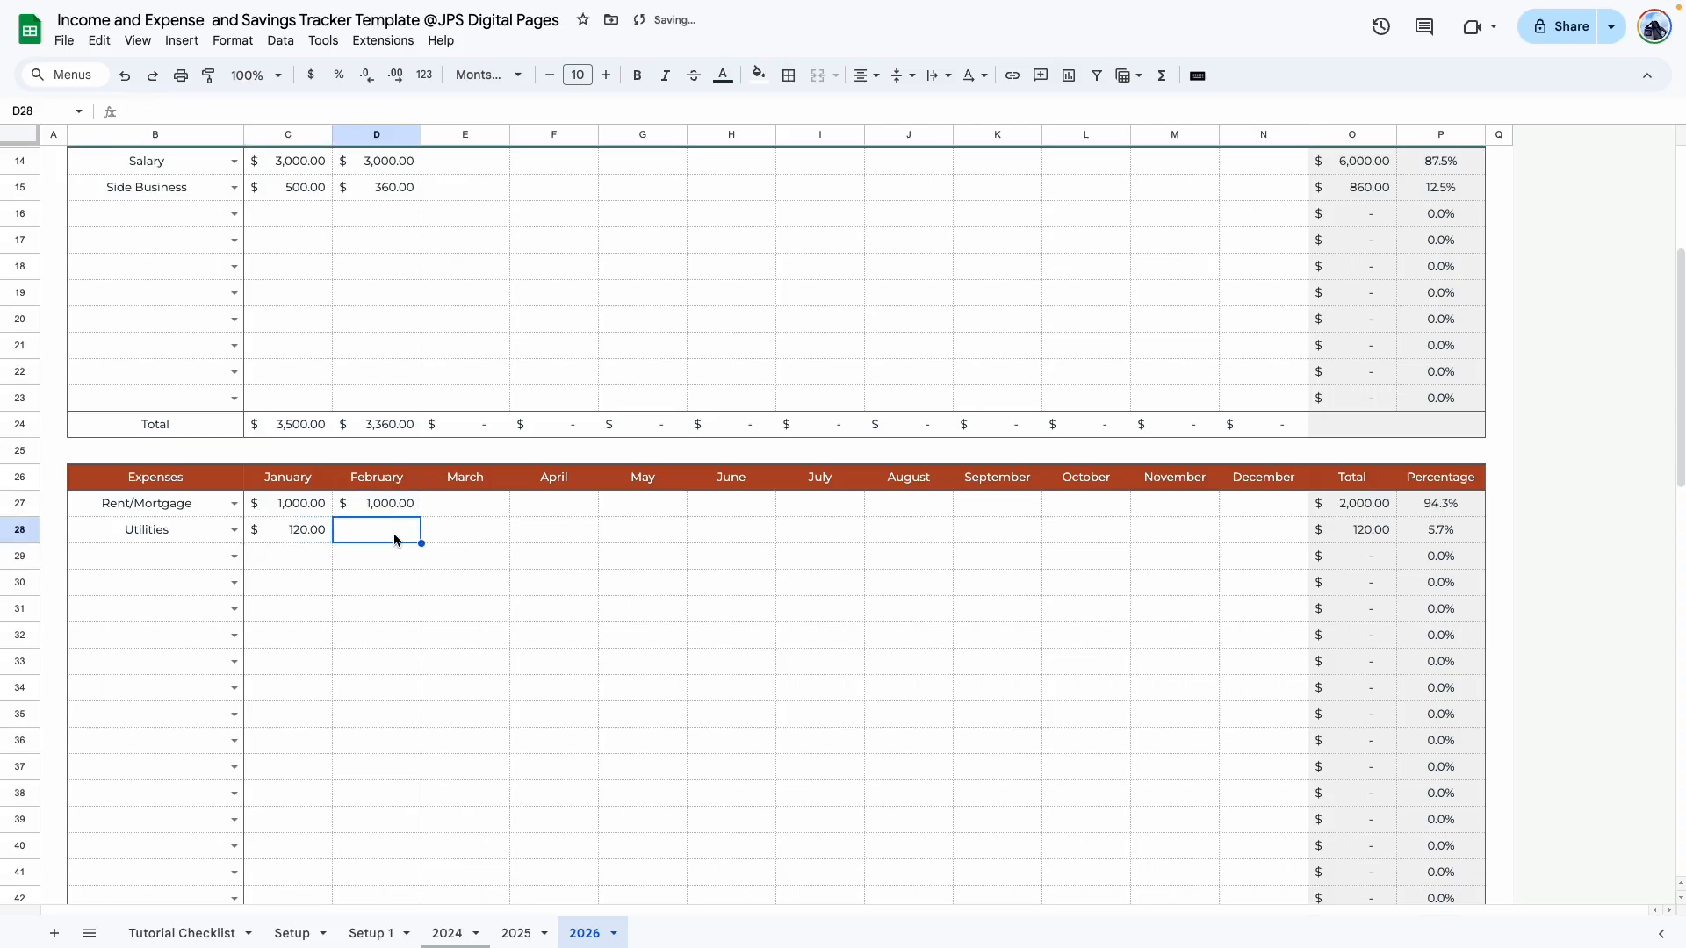
text(150)
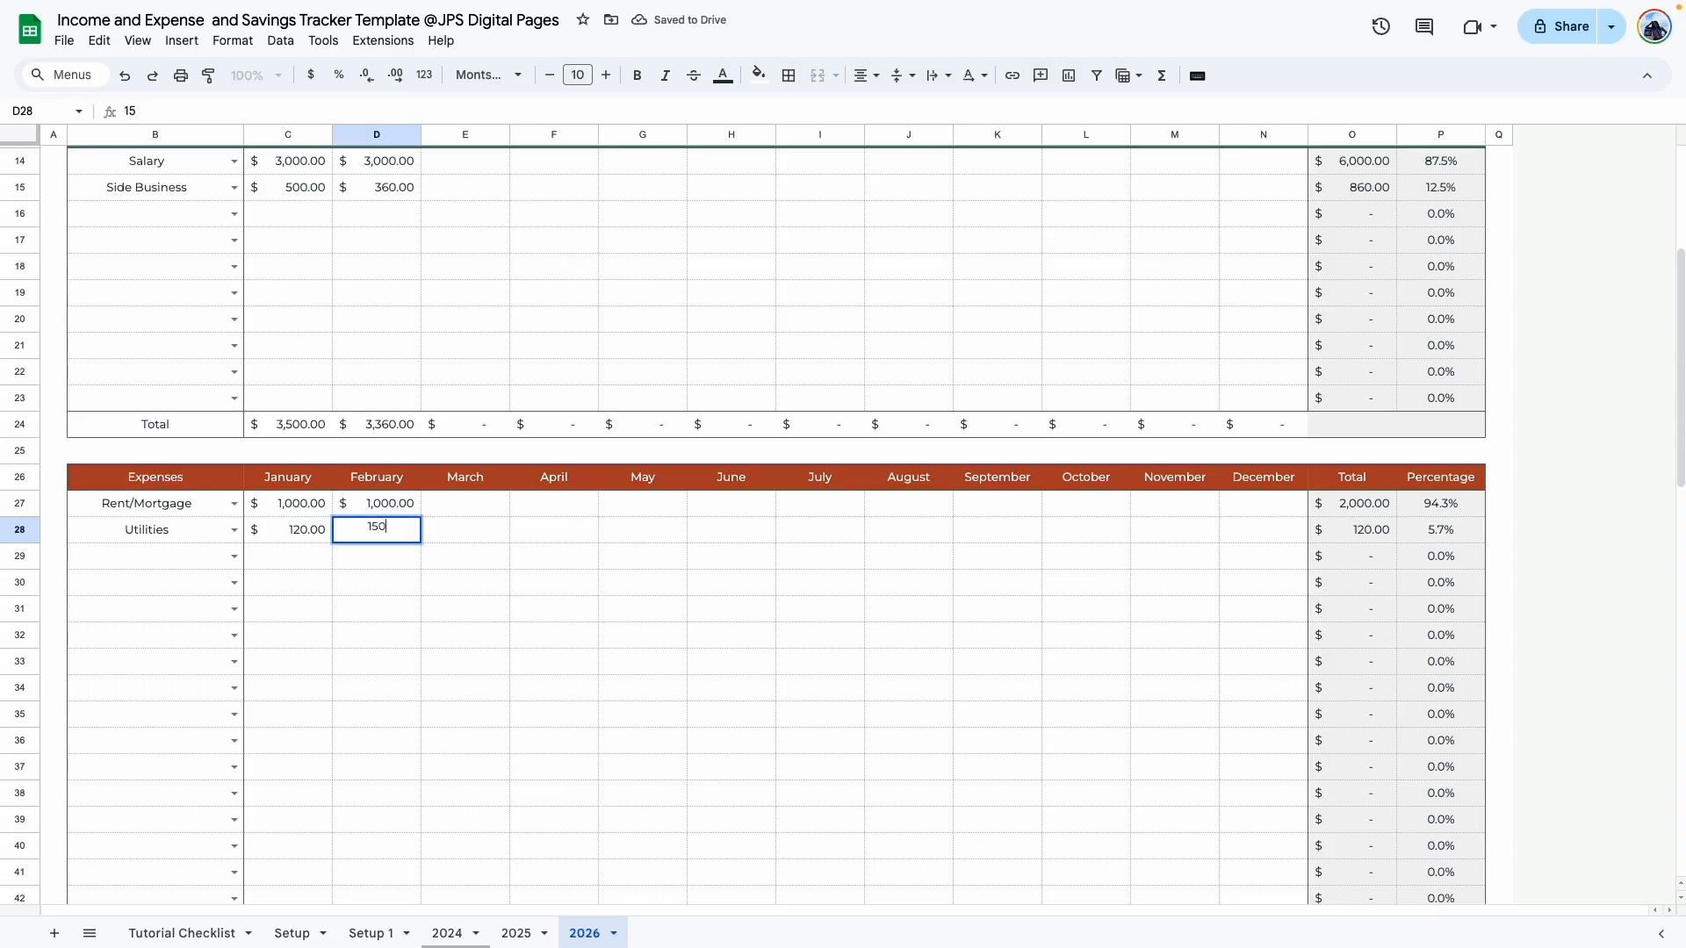
click(541, 714)
Step: Add Emergency Fund as the first Savings category in B49, with 100 for January and 150 for February
scroll(541, 685, up, 4)
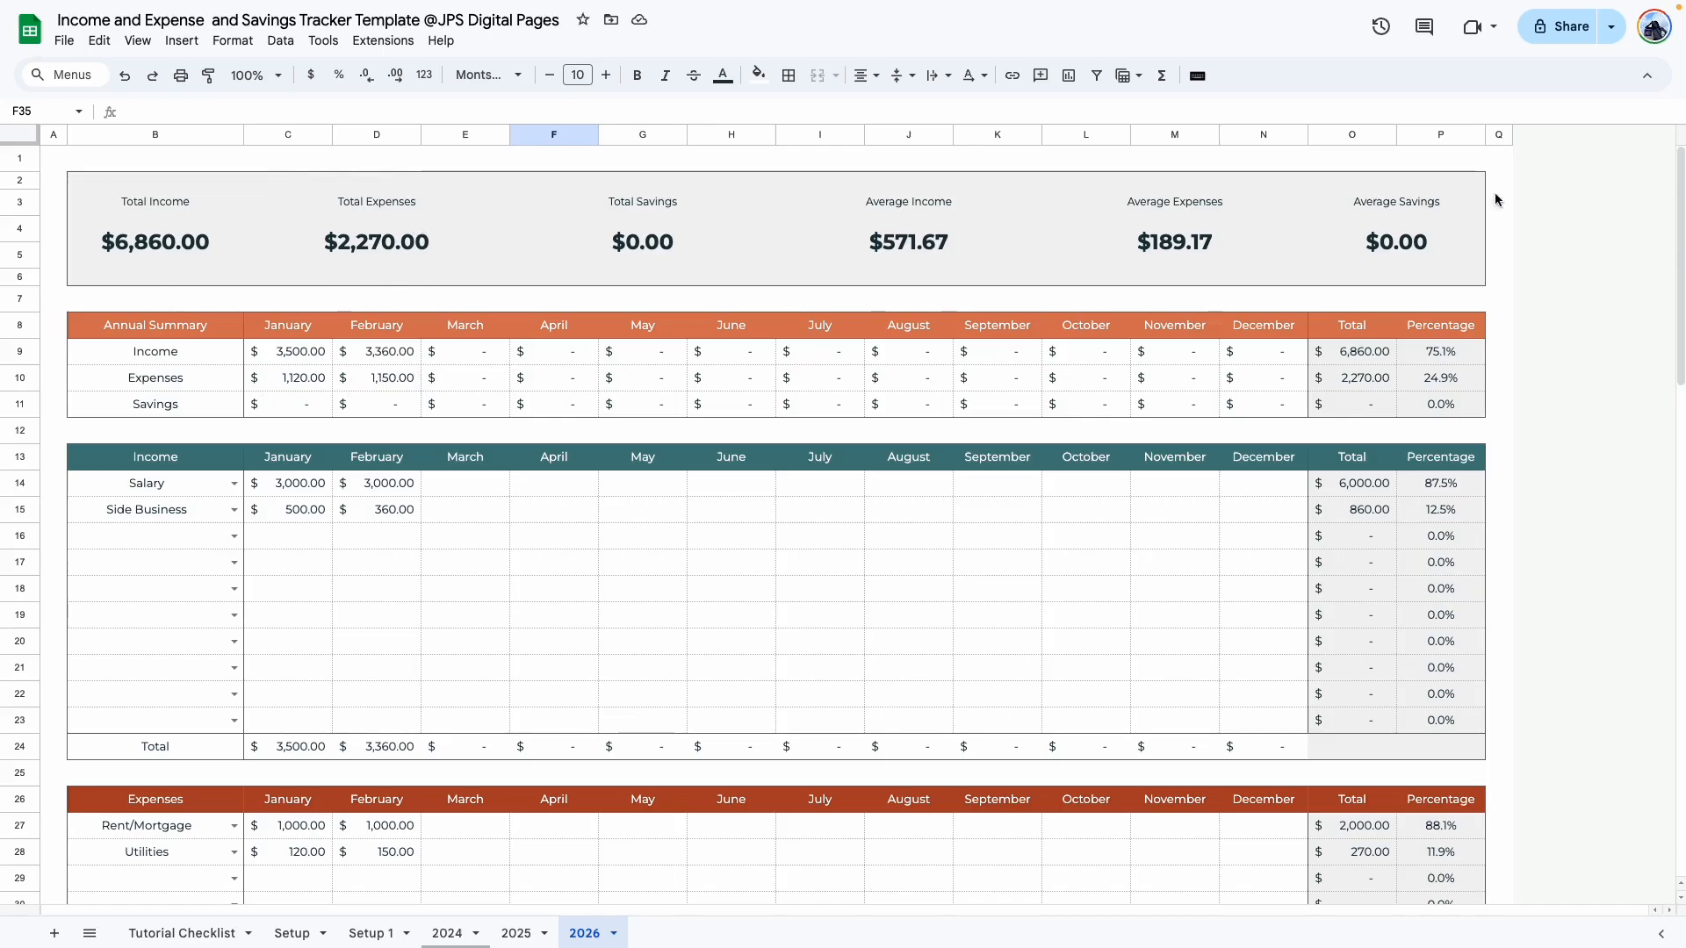
scroll(824, 413, down, 10)
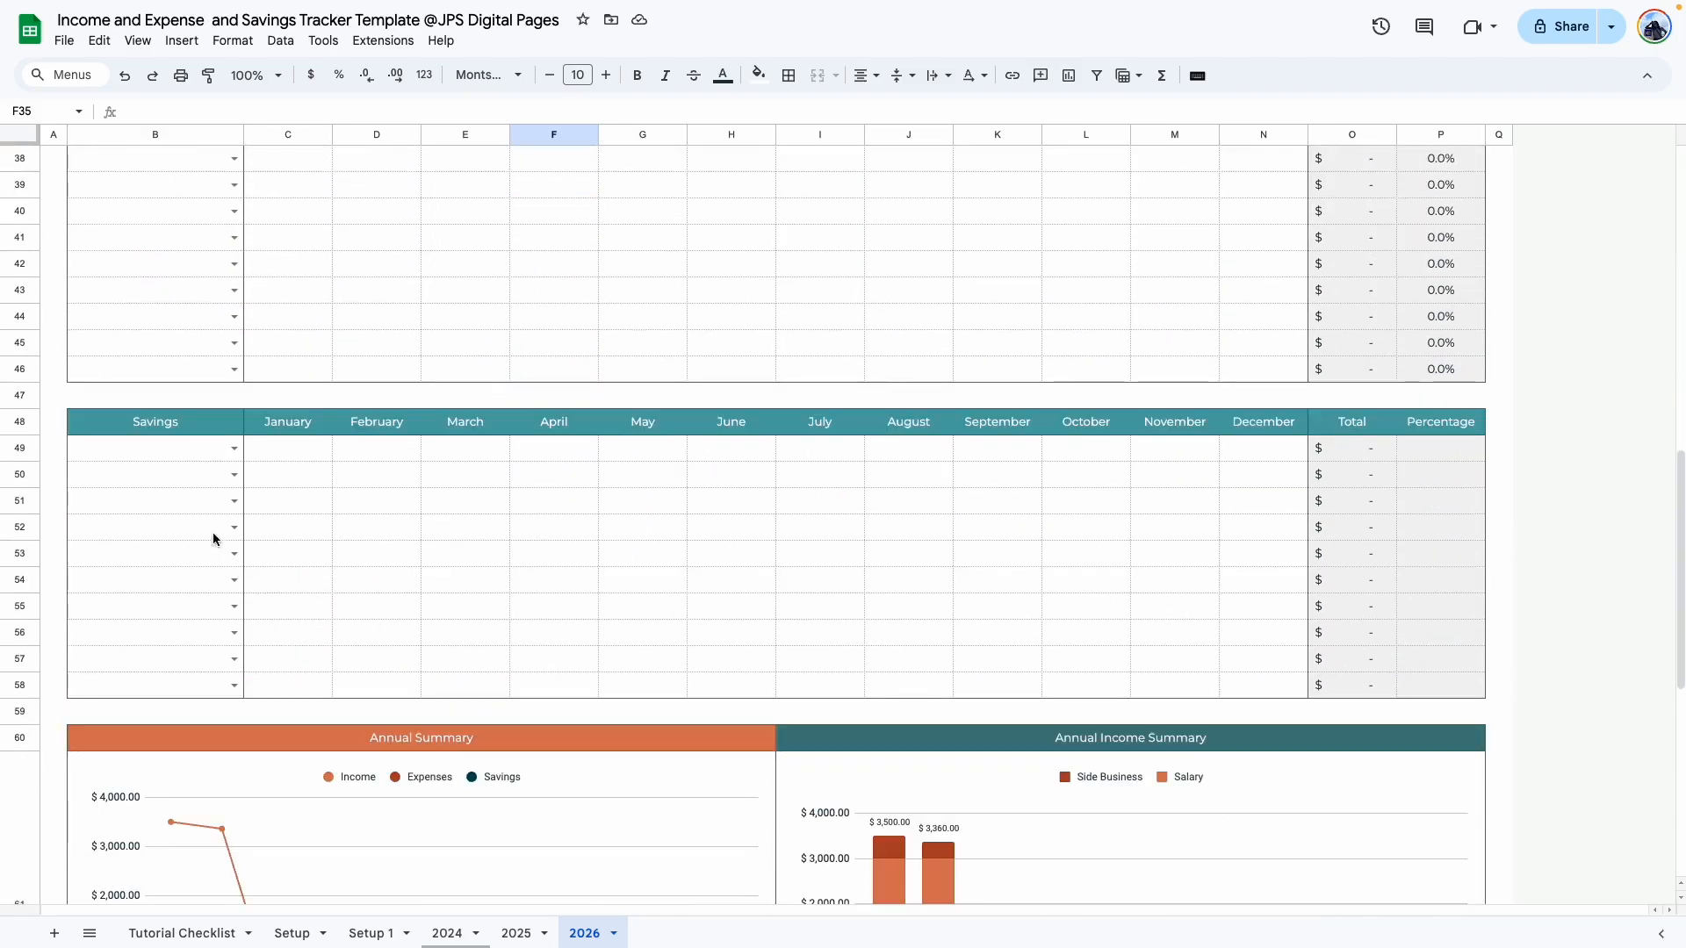
click(297, 452)
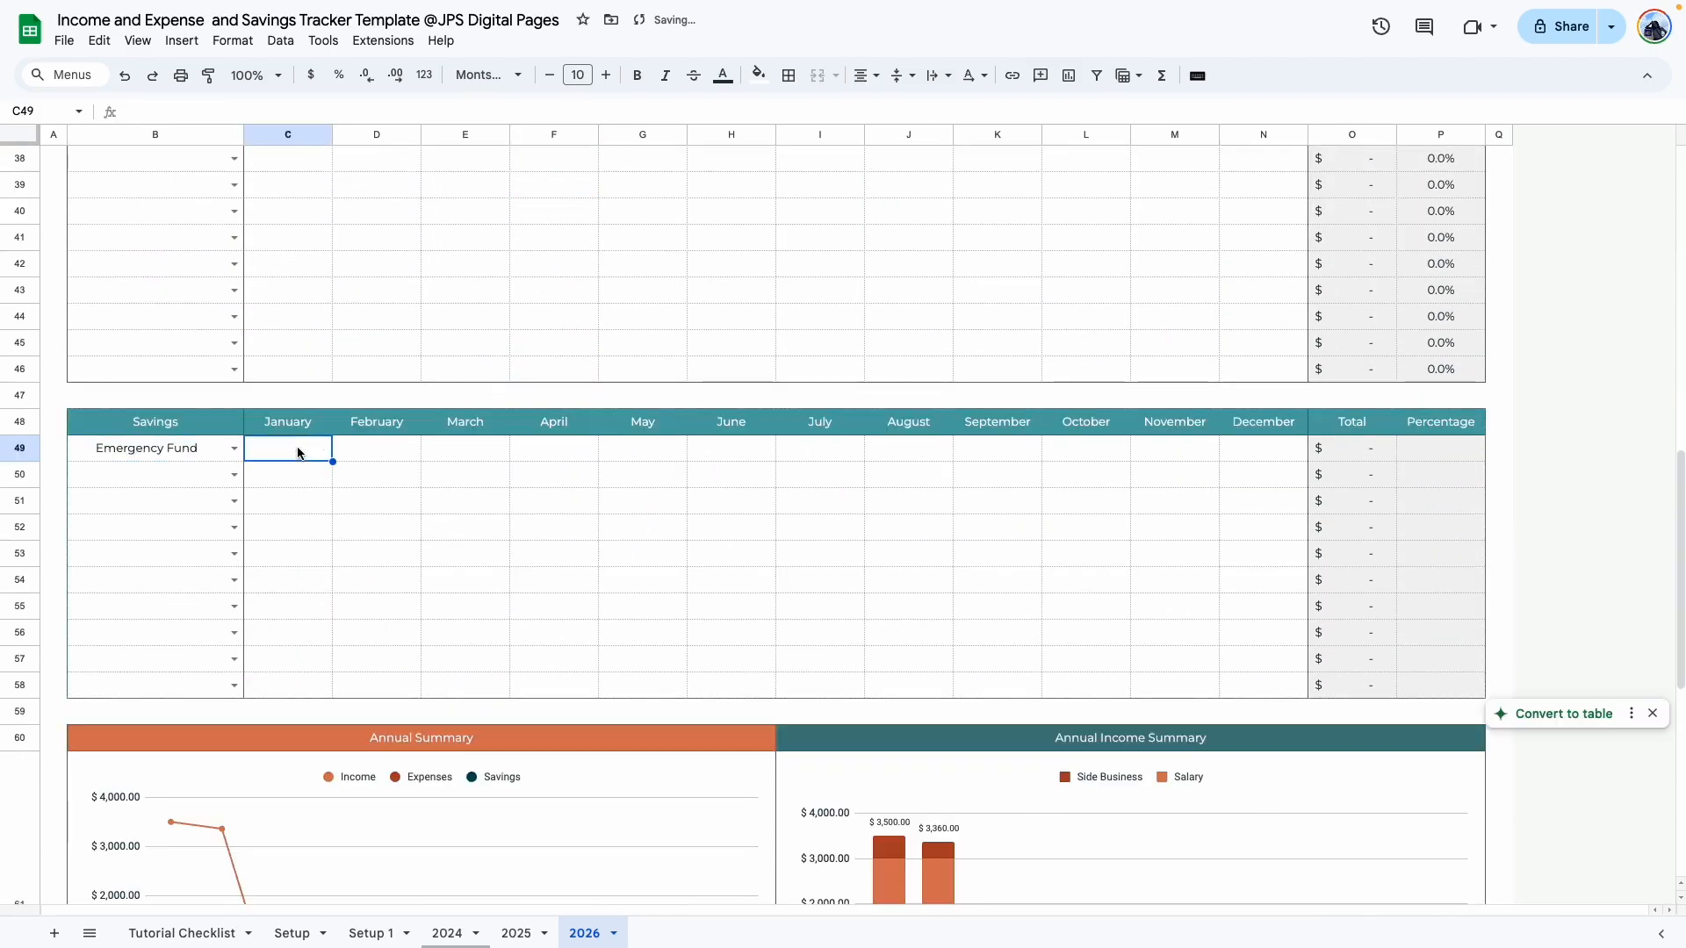
text(100)
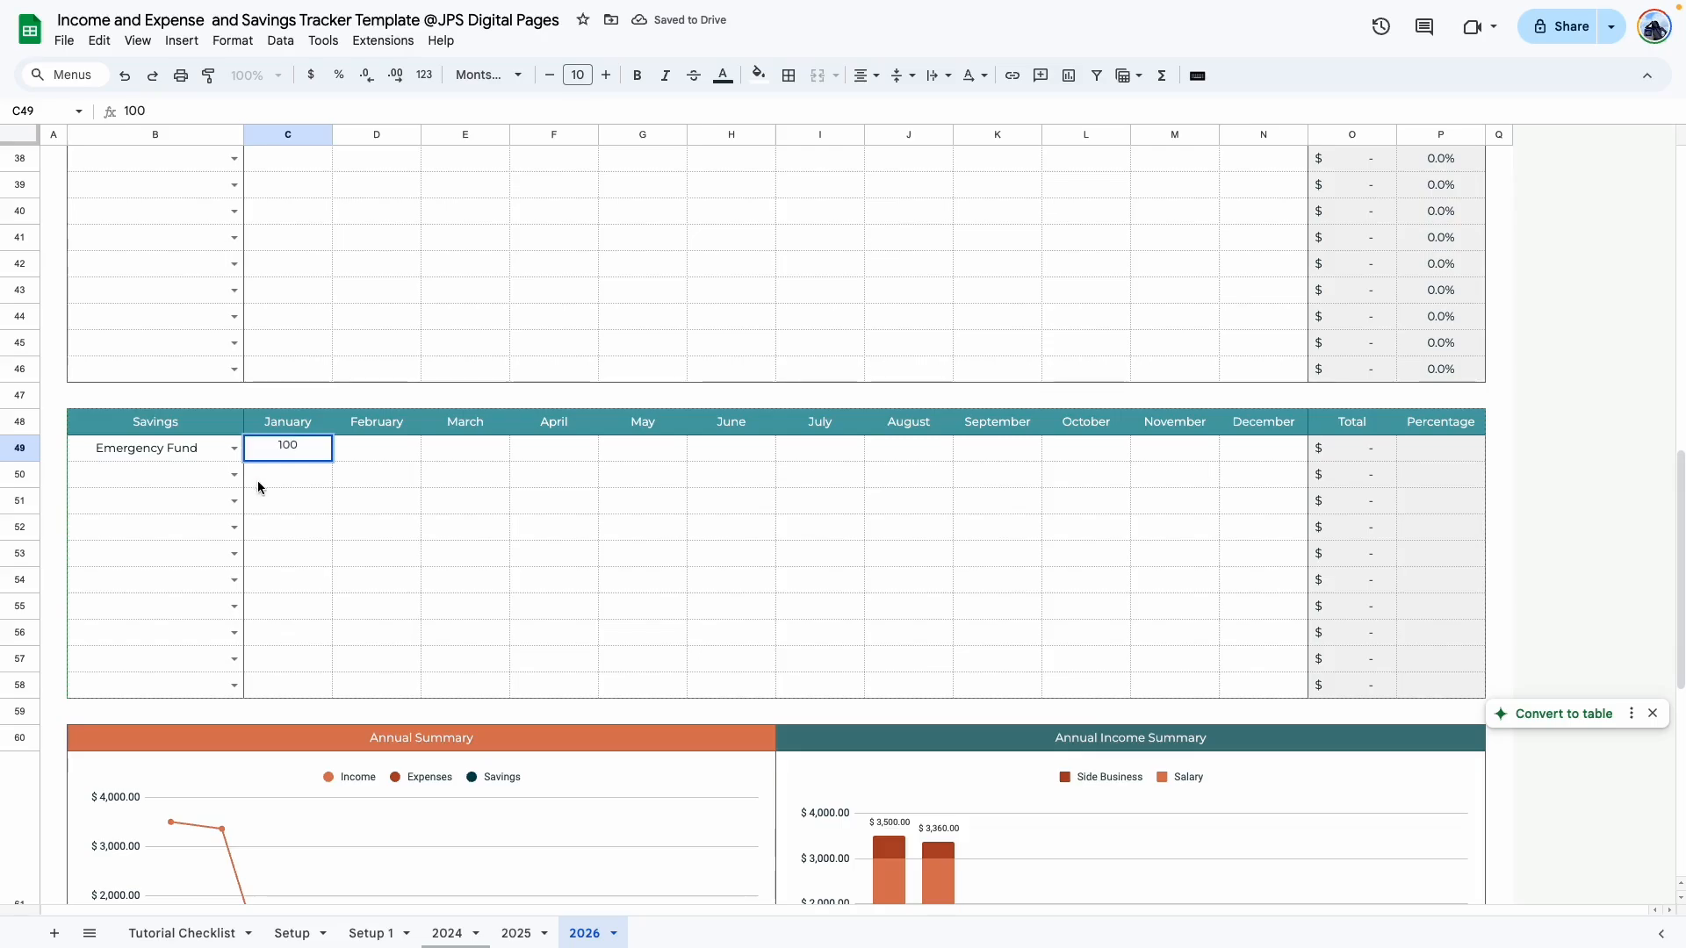
key(Return)
click(376, 450)
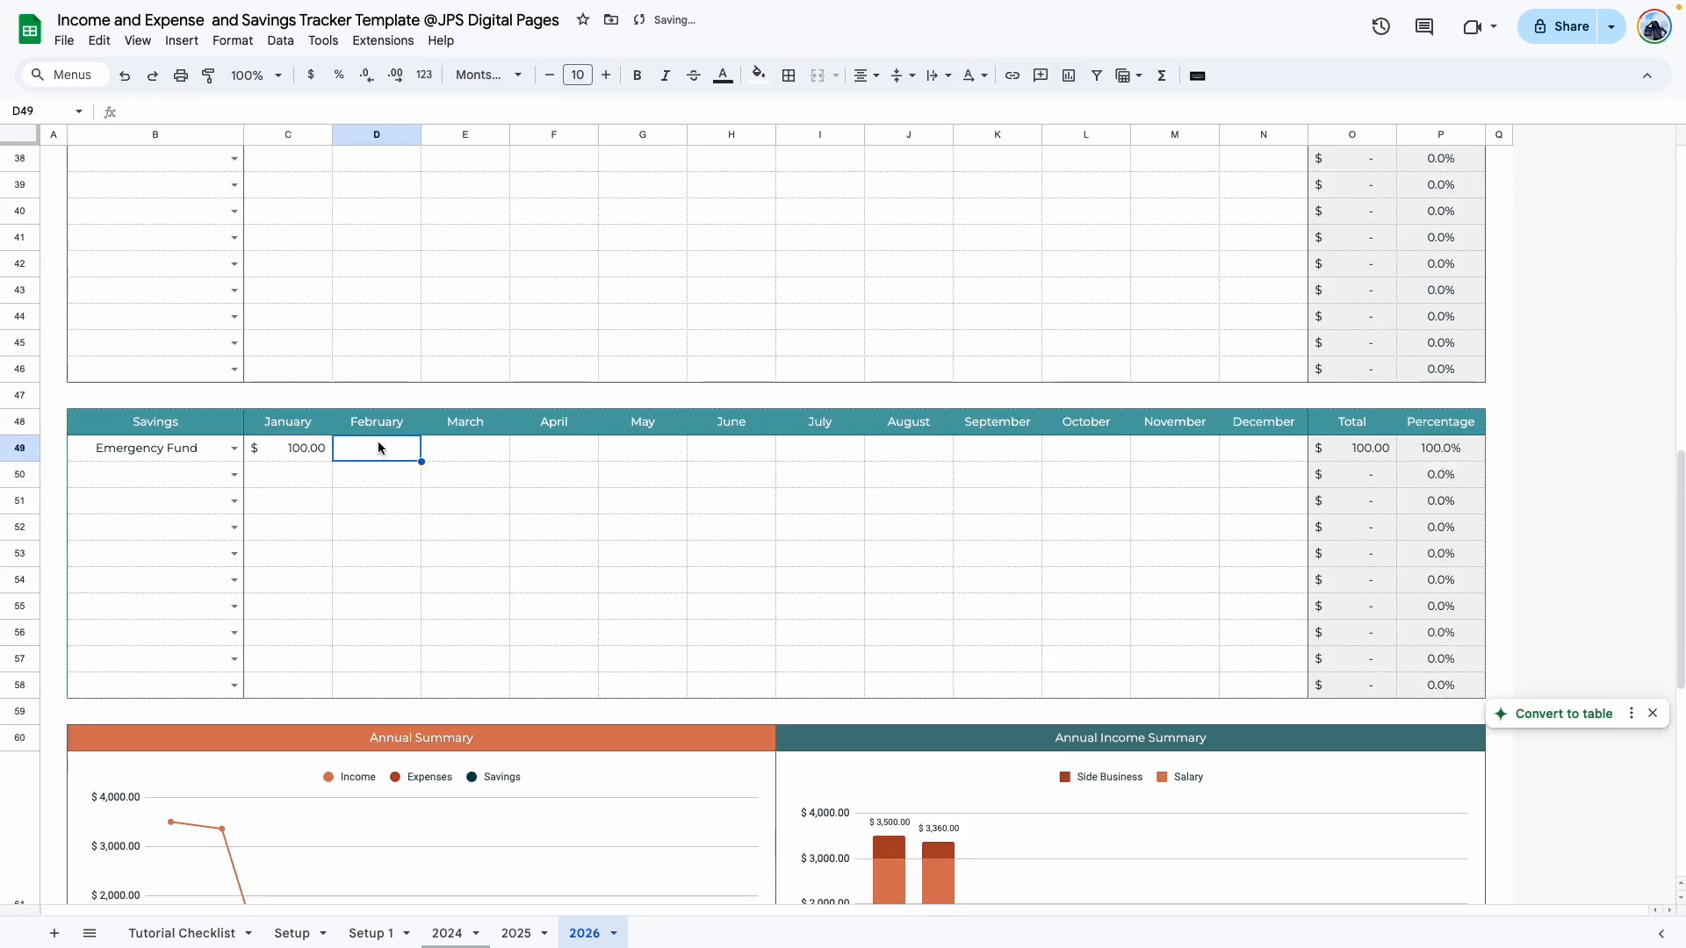
text(150)
key(Return)
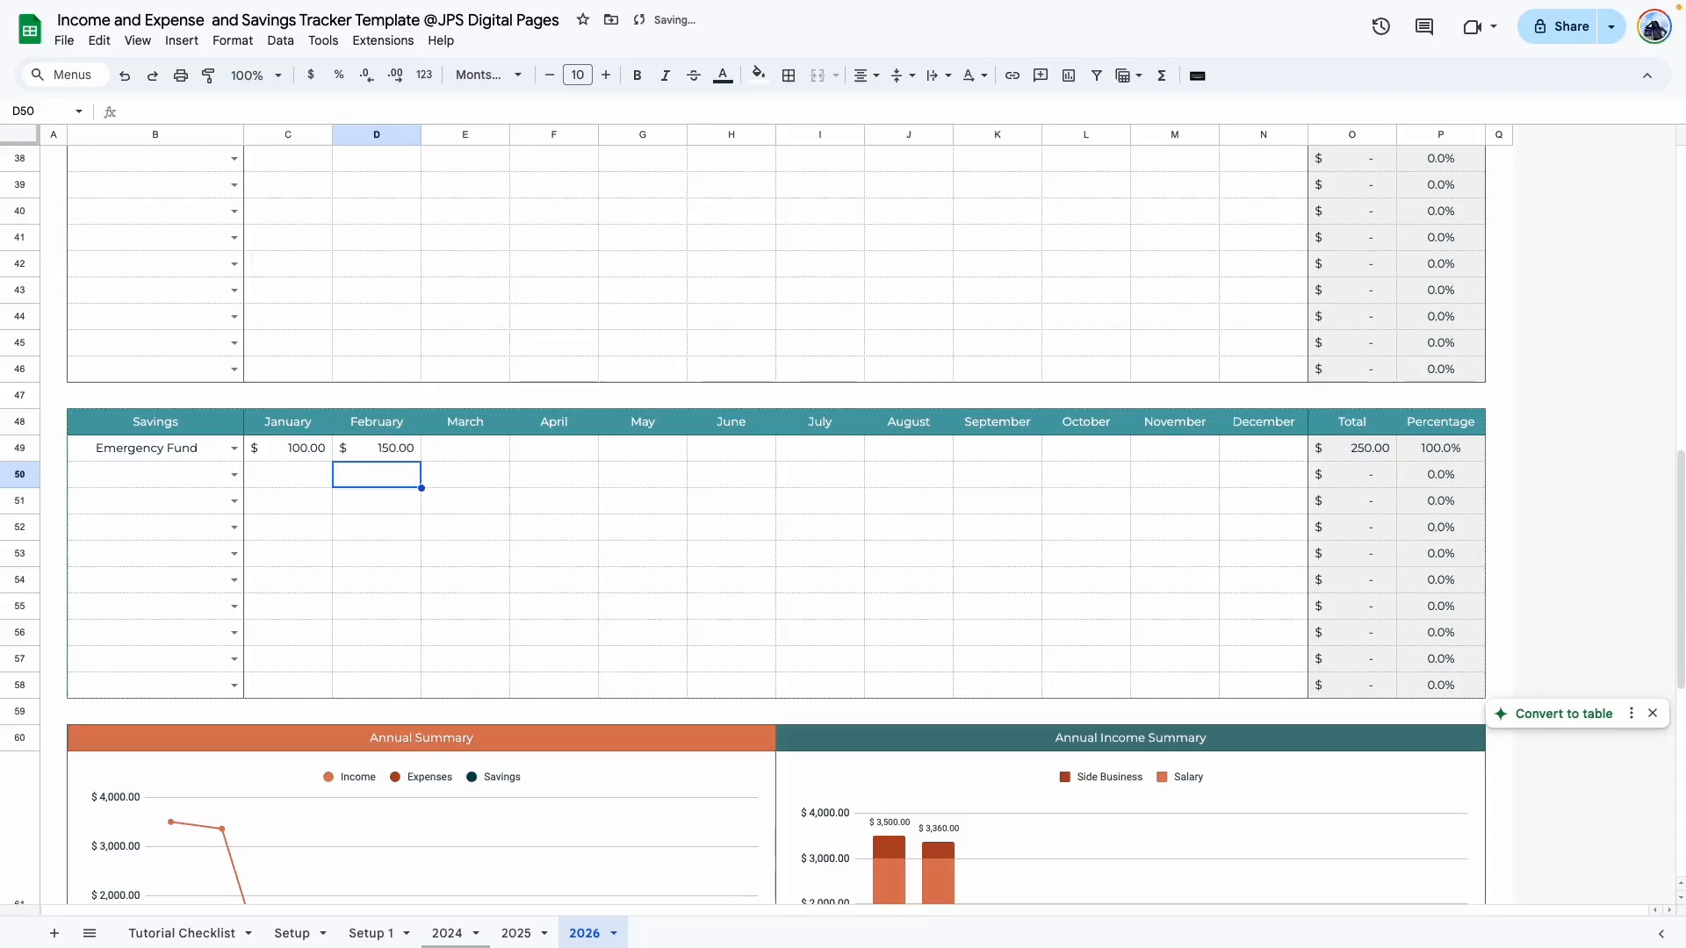
Step: Add Retirement as the second Savings category in B50, with 300 for both January and February
click(211, 470)
click(161, 527)
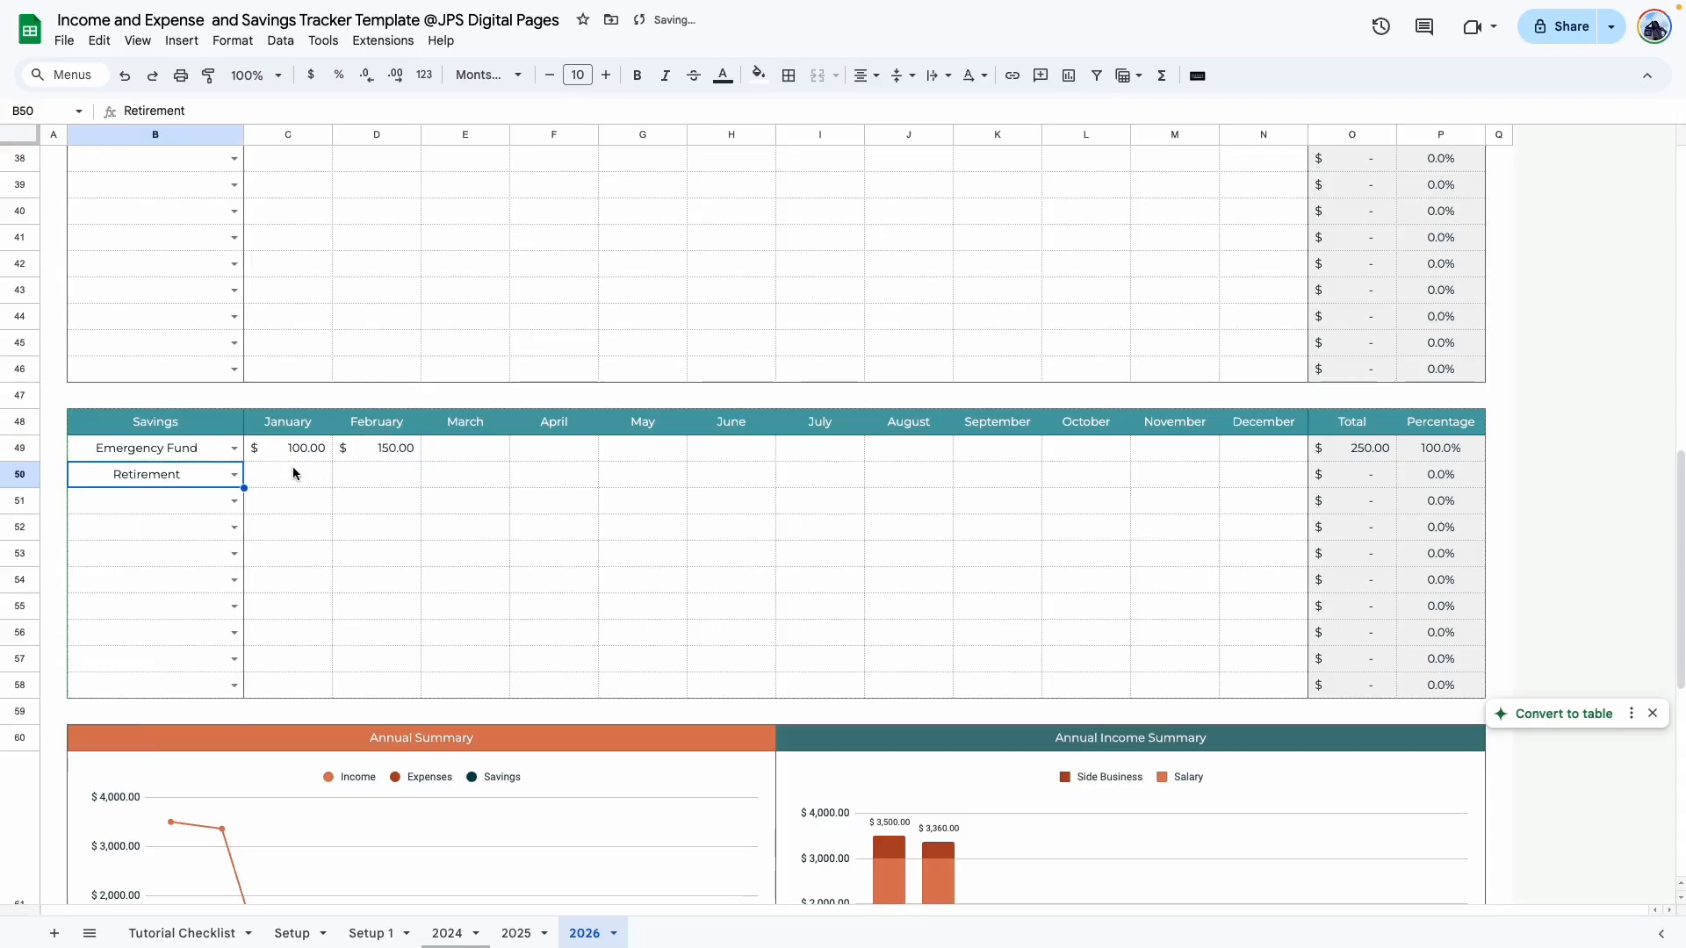
click(292, 474)
text(300)
key(Return)
click(380, 481)
text(300)
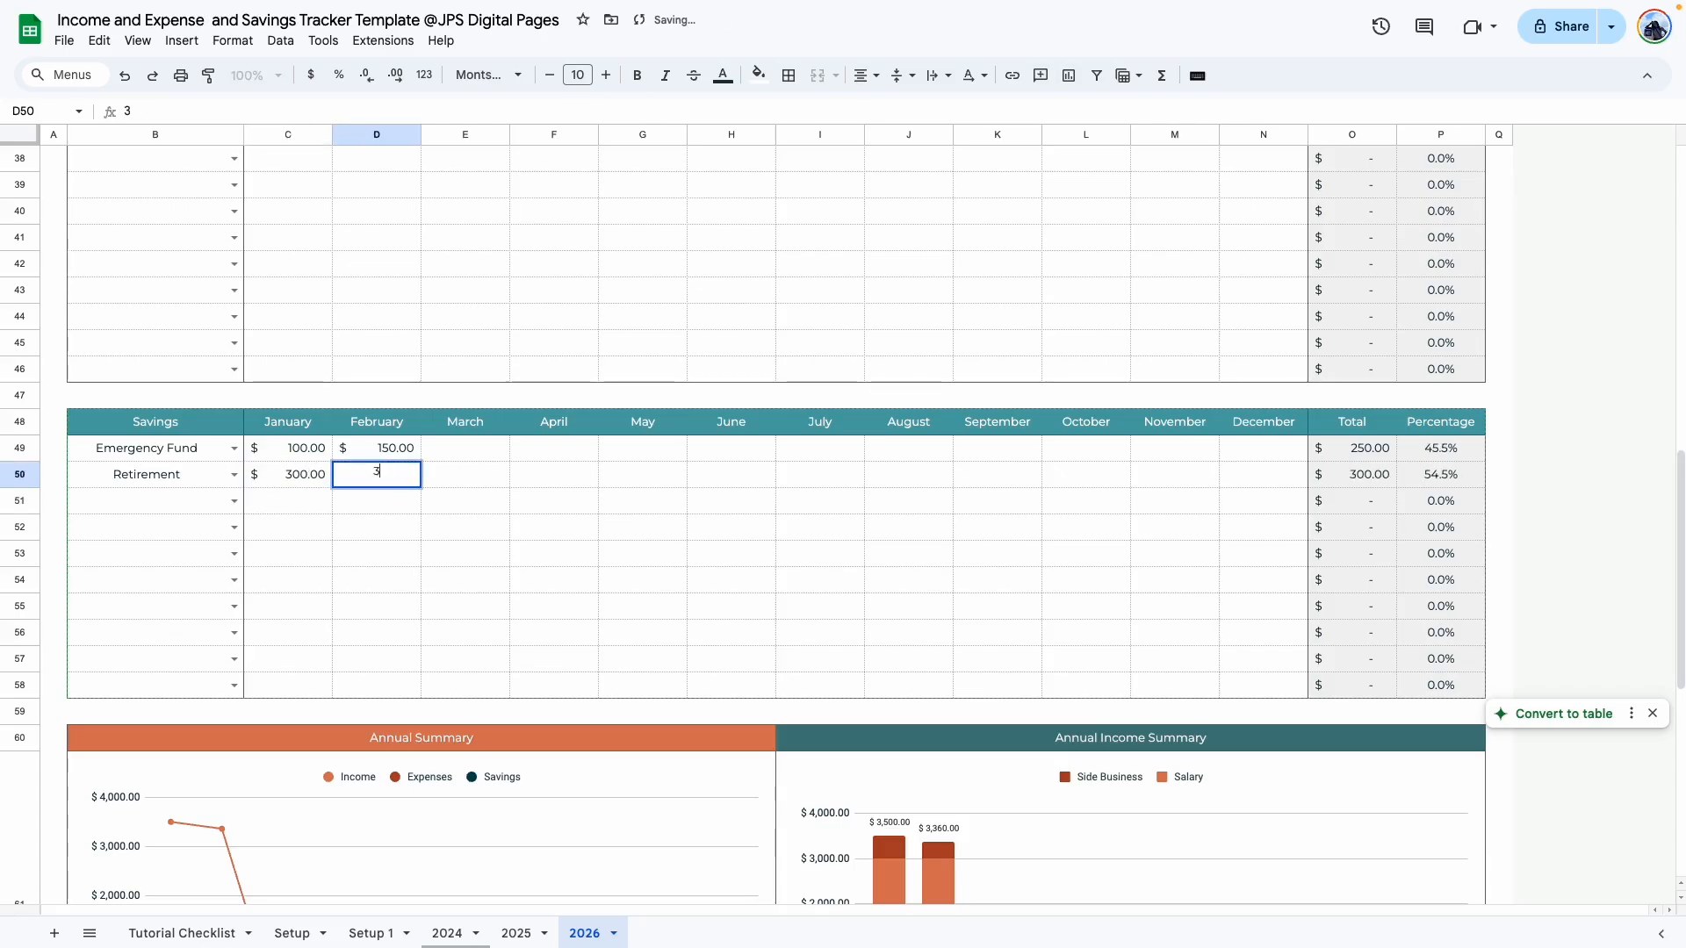
key(Return)
click(570, 563)
Step: Review the annual summary, income, expense and savings charts on the 2026 sheet
scroll(583, 575, down, 7)
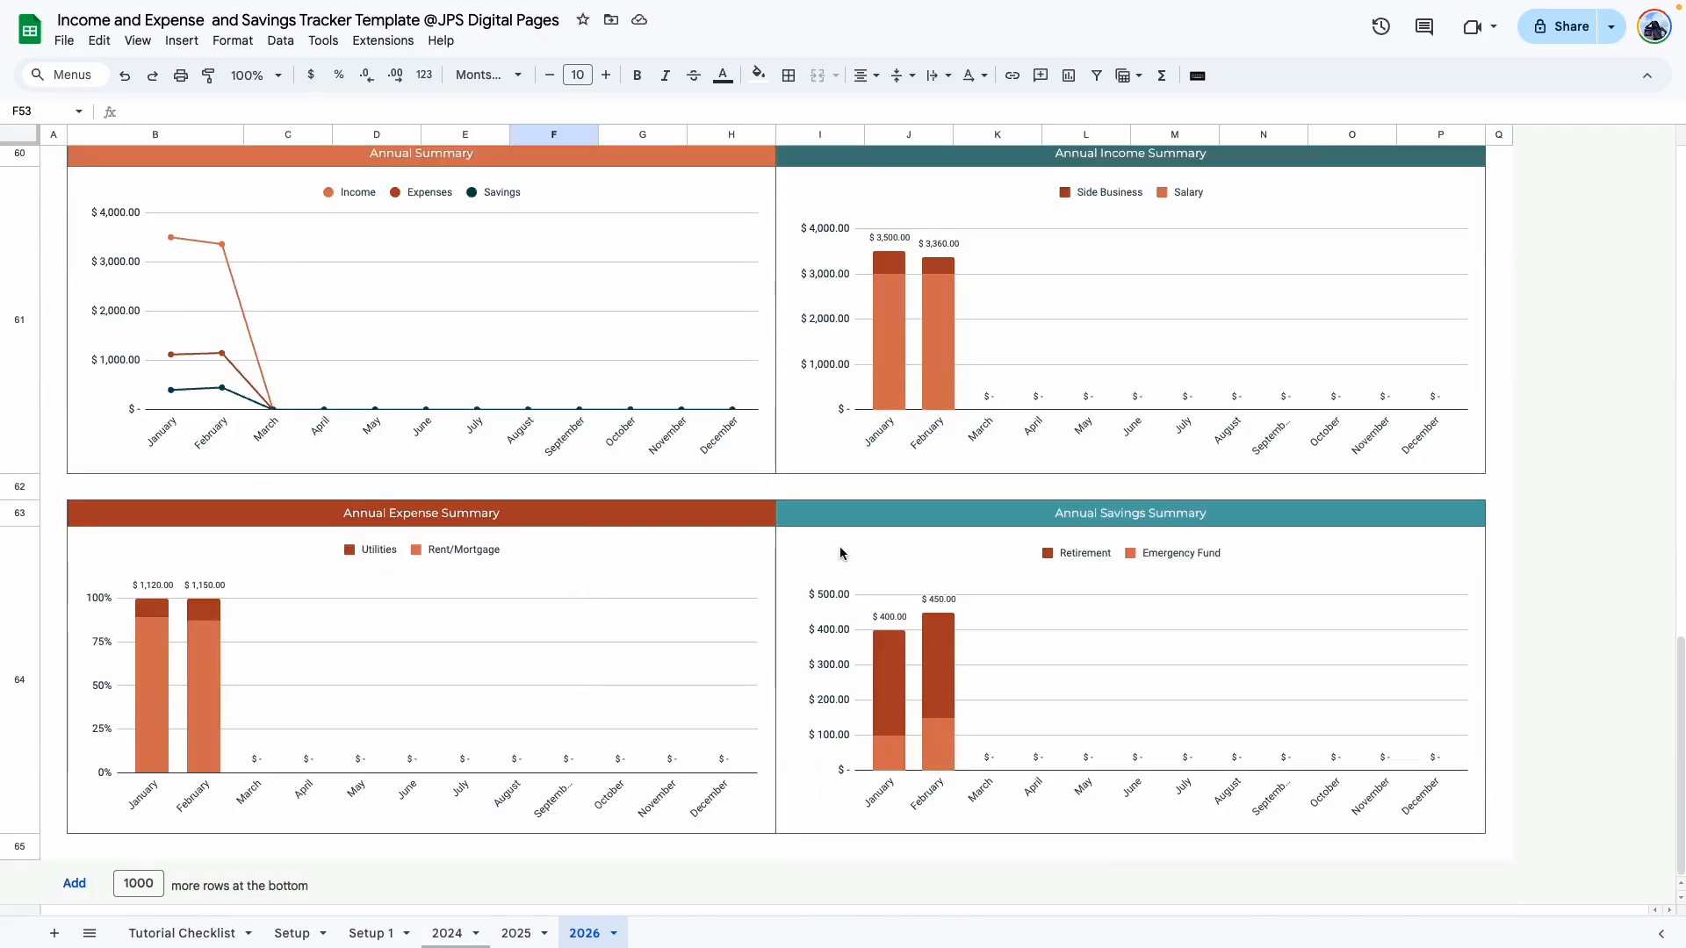
scroll(839, 551, up, 5)
scroll(839, 551, up, 12)
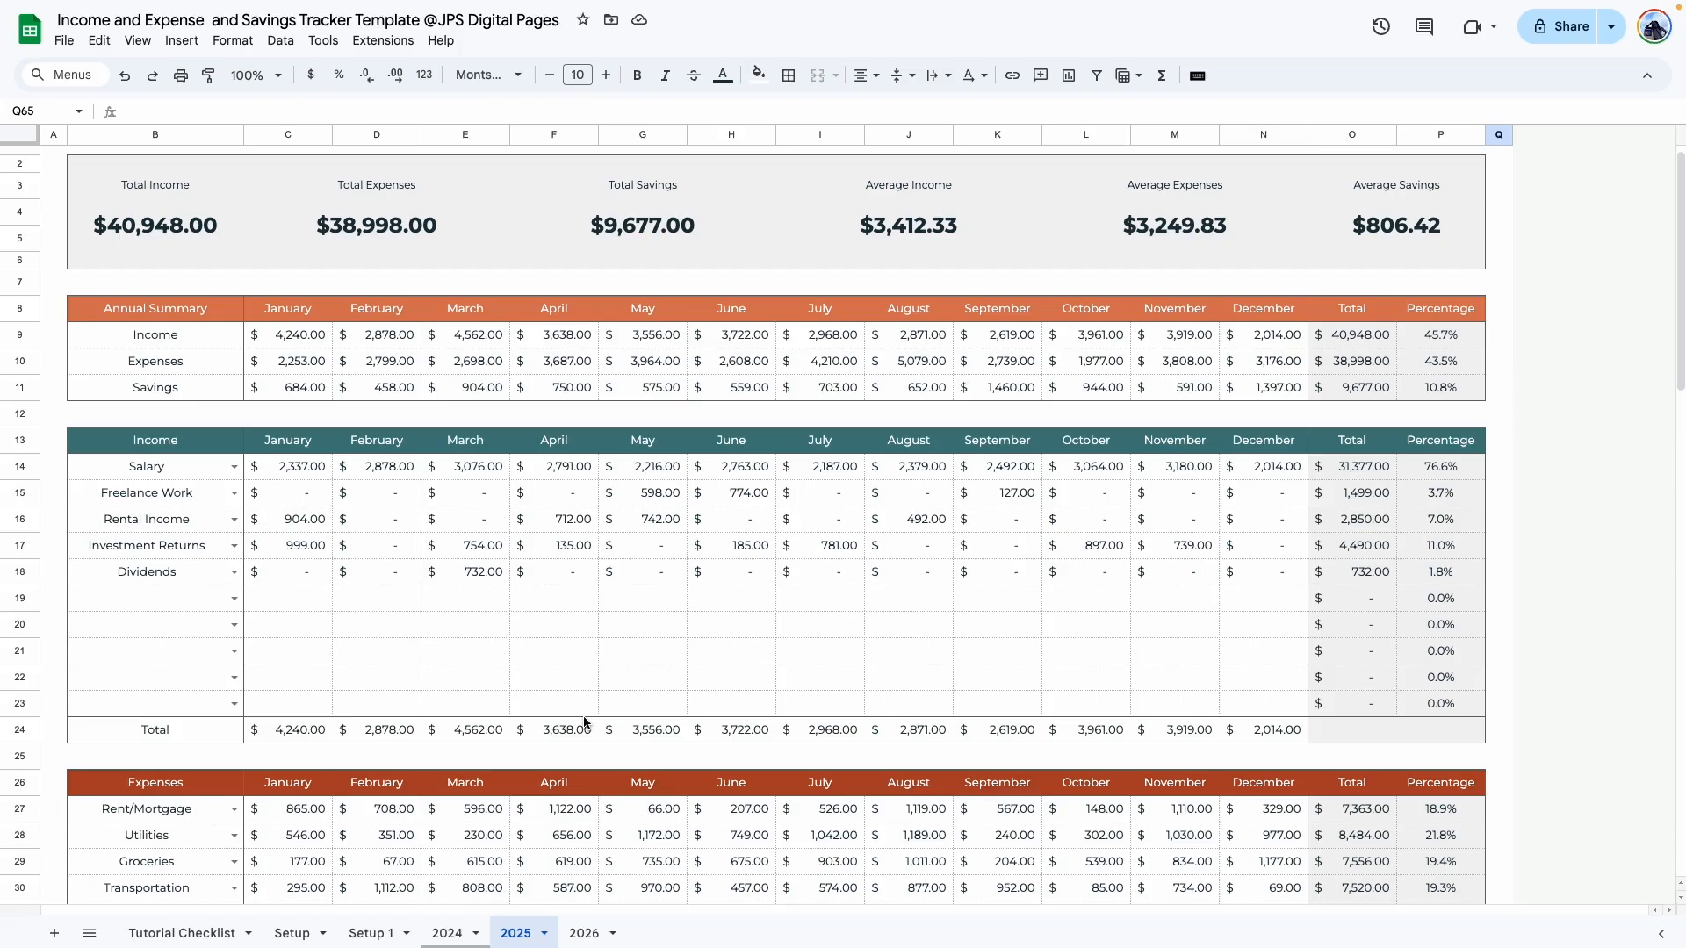
Step: Examine the monthly tables on the 2024 sheet of the Income - Expense - Savings Tracker Template _v1 DEMO and its Monthly Summary dashboard
scroll(584, 722, down, 9)
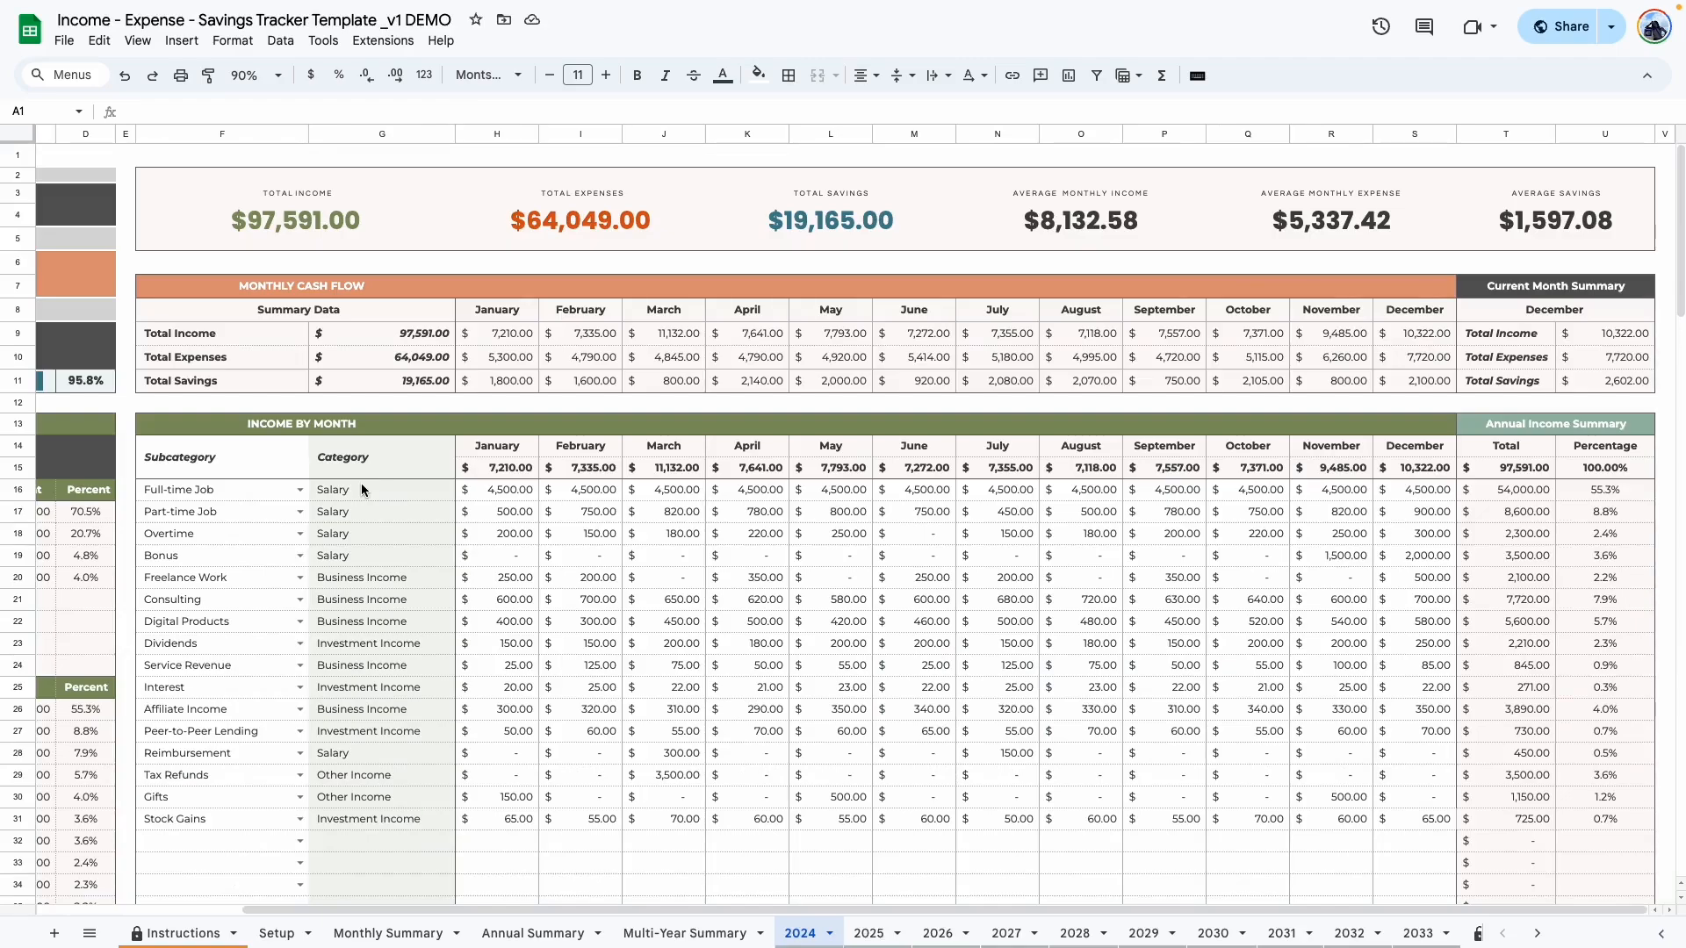
scroll(361, 489, down, 5)
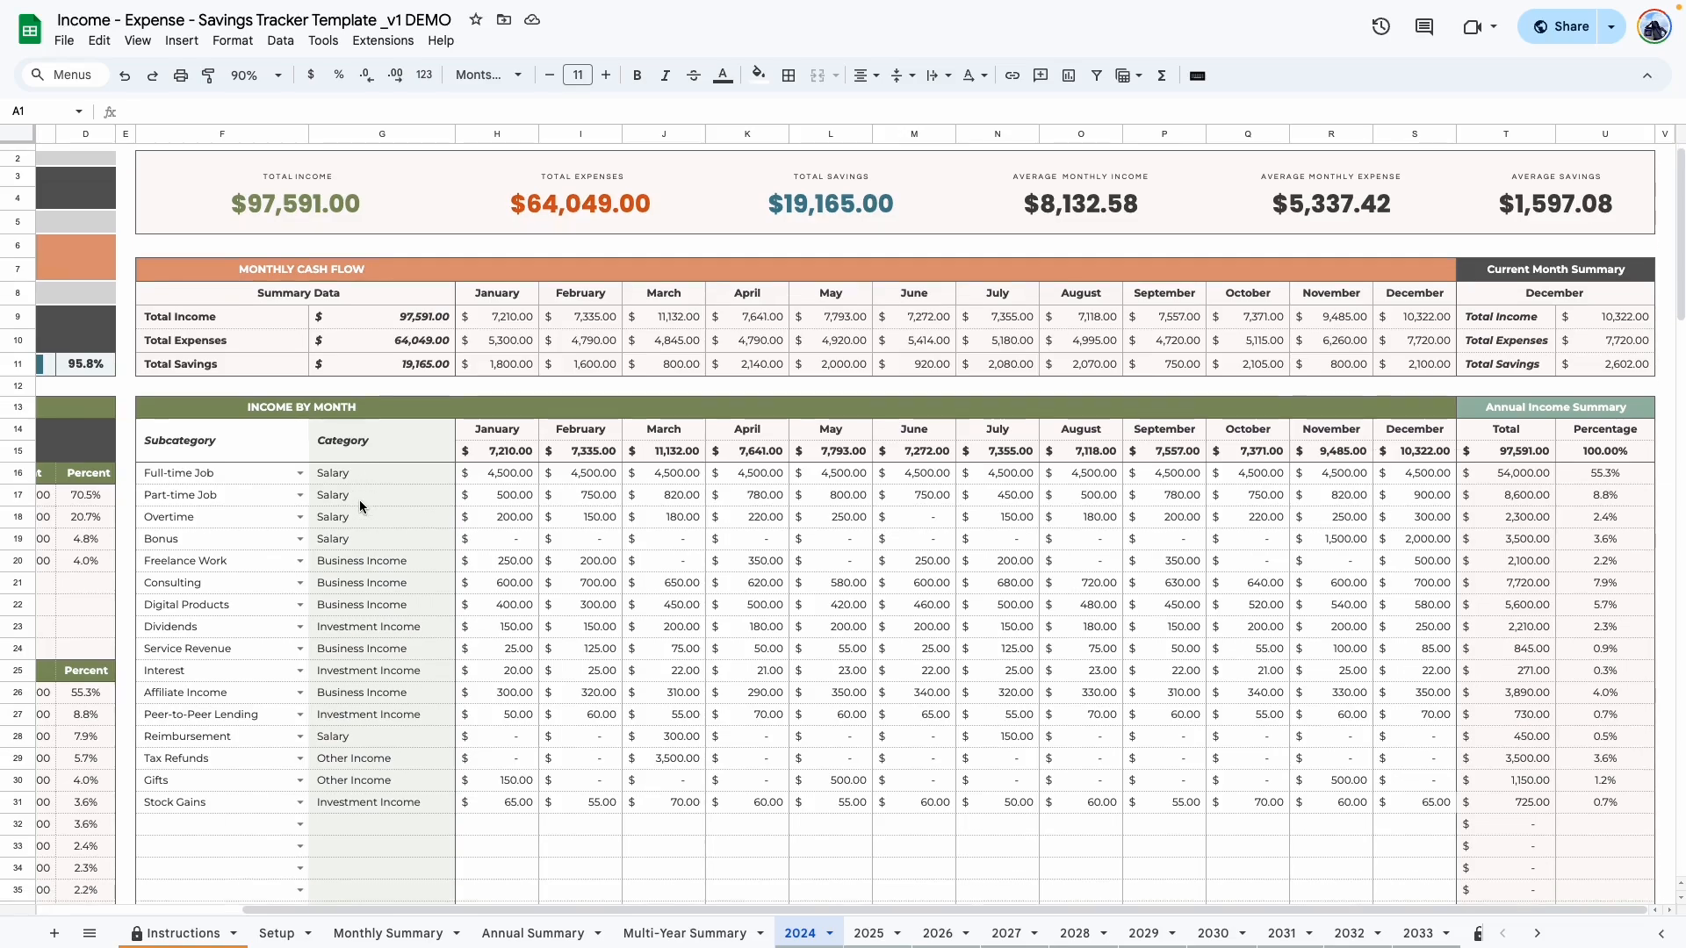
scroll(355, 498, down, 10)
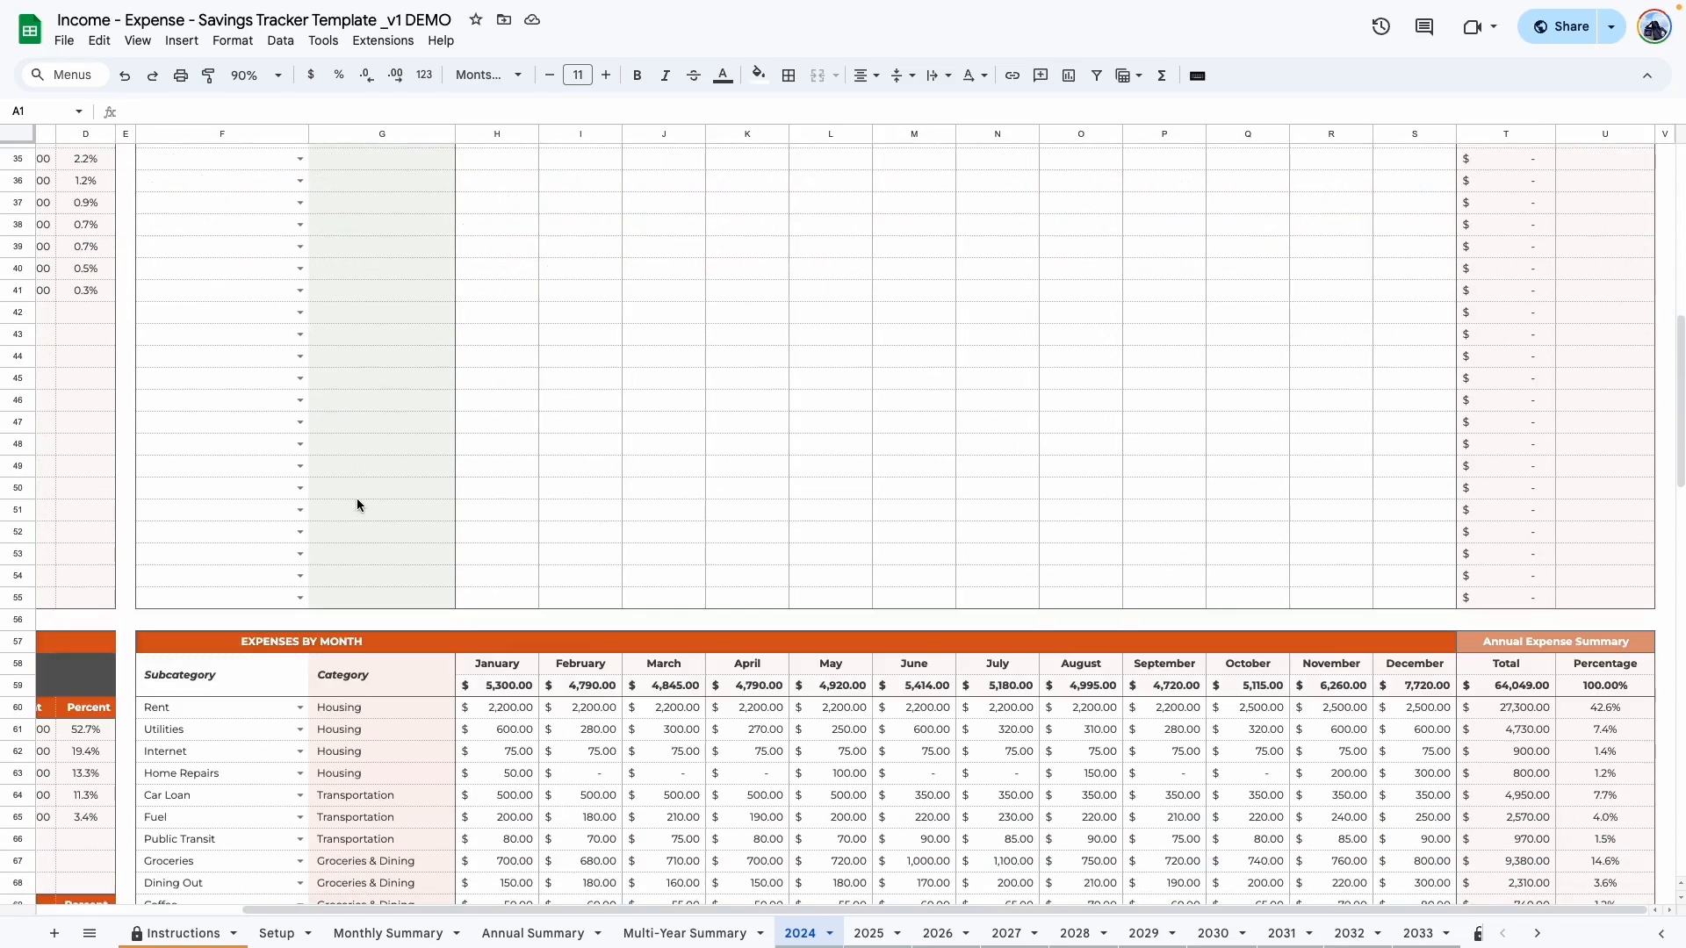
scroll(356, 499, down, 20)
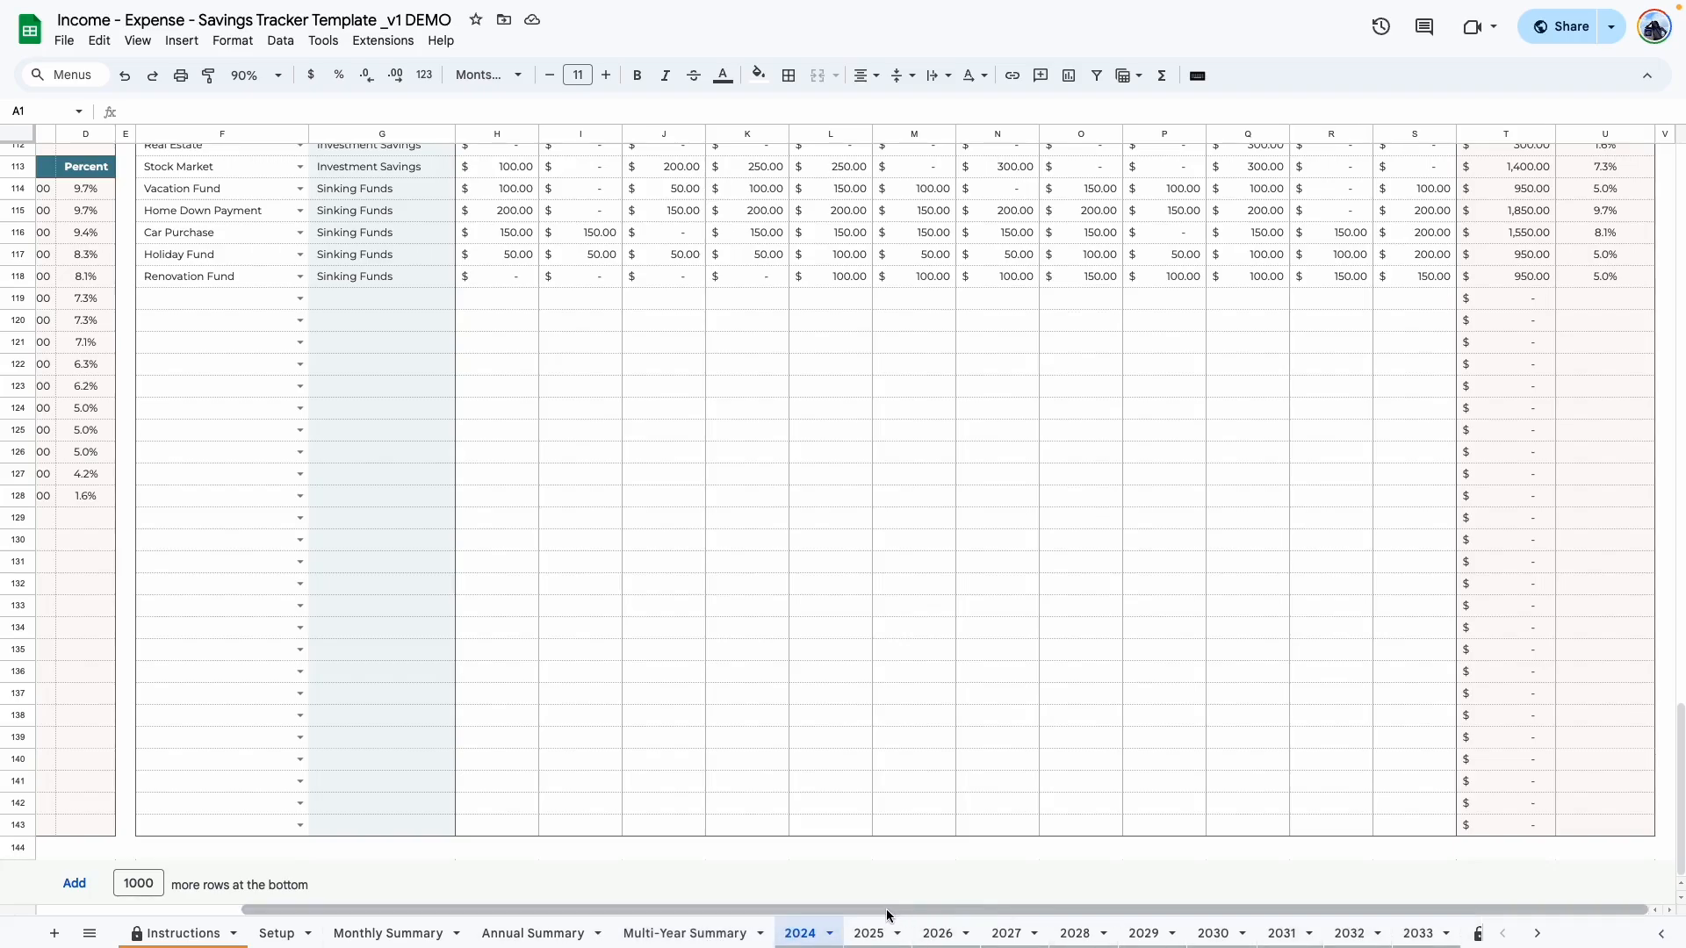
click(388, 934)
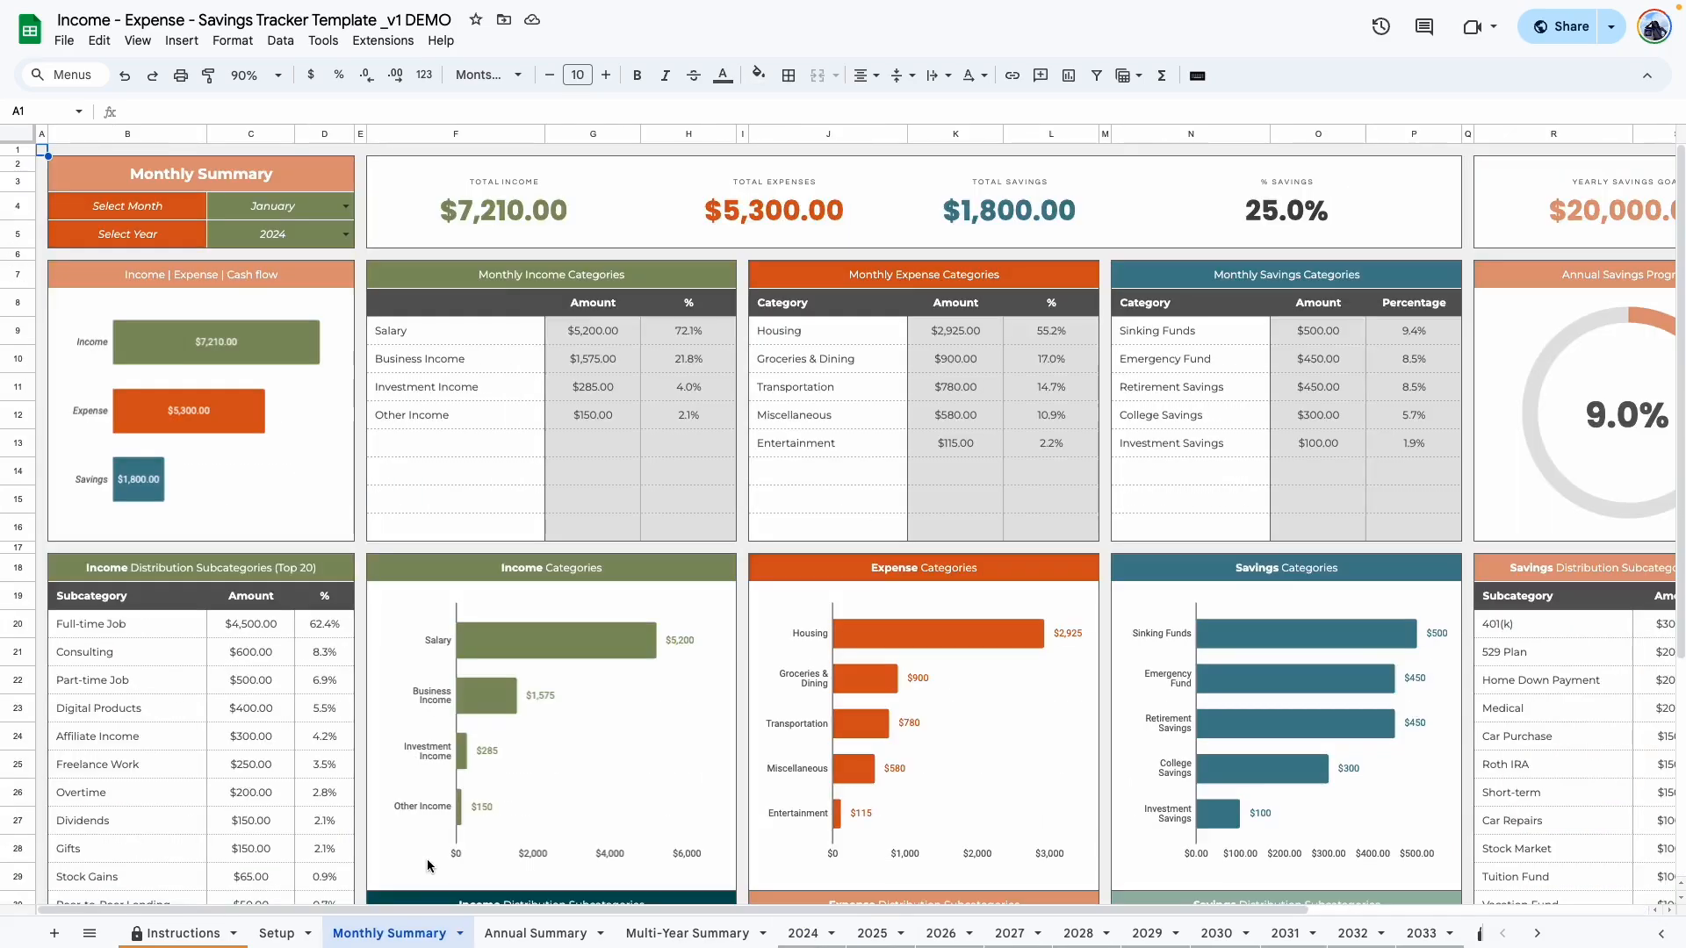
scroll(423, 807, down, 5)
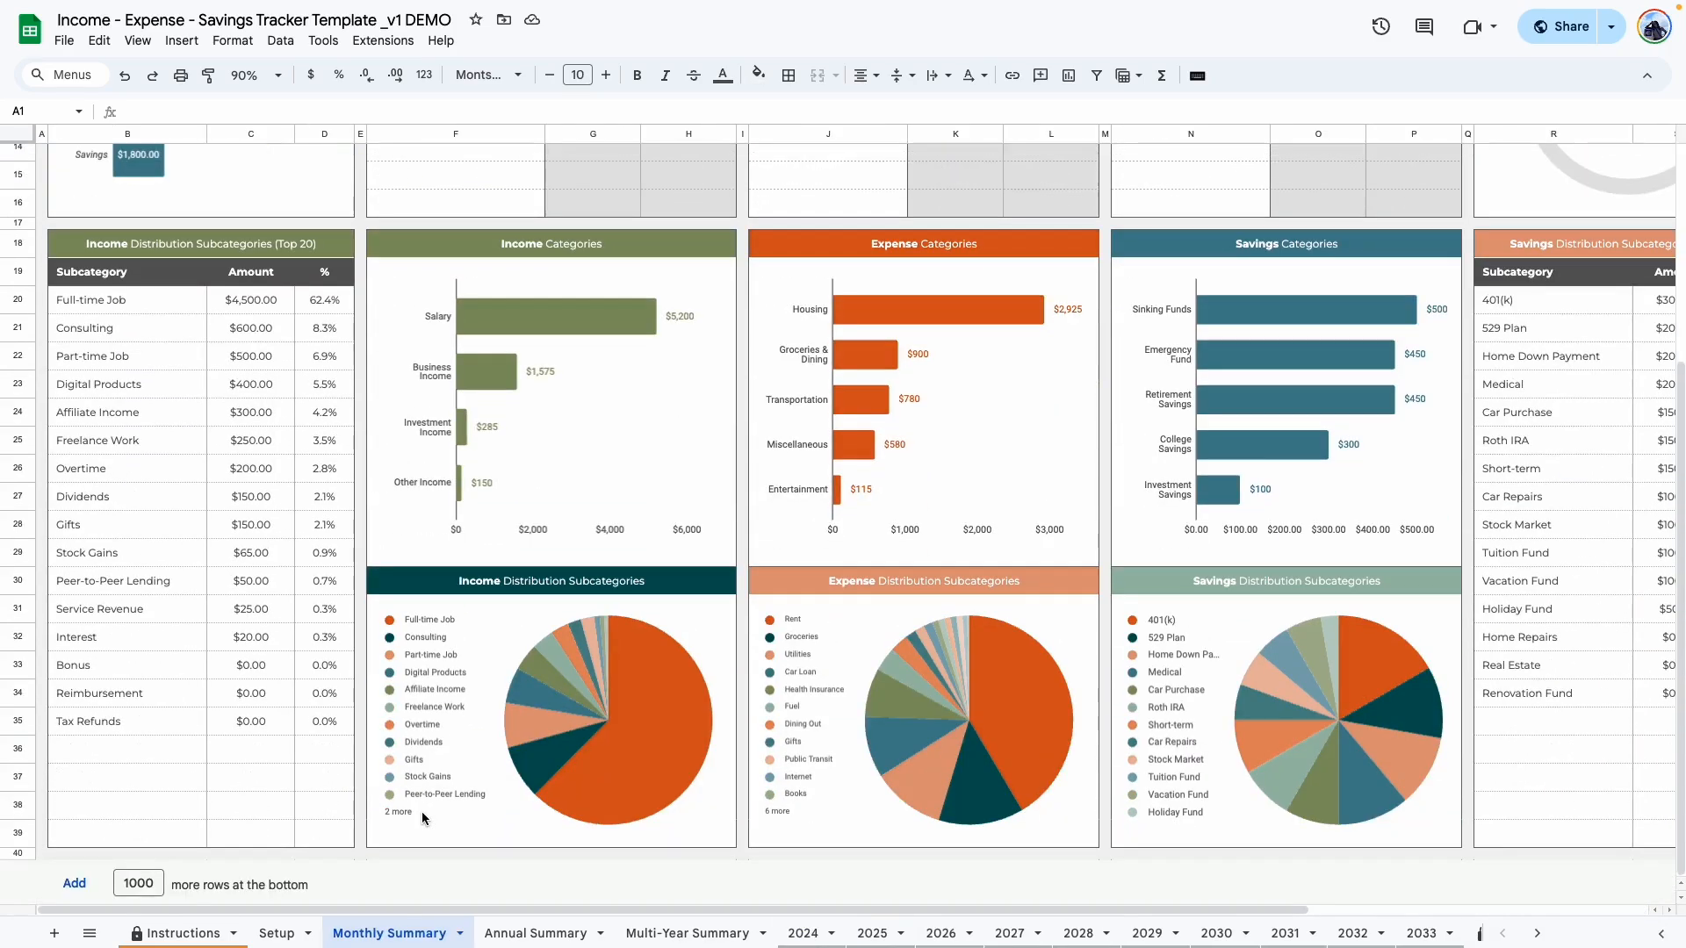
Step: Set the selected year on the demo's Annual Summary dashboard to 2026
click(534, 929)
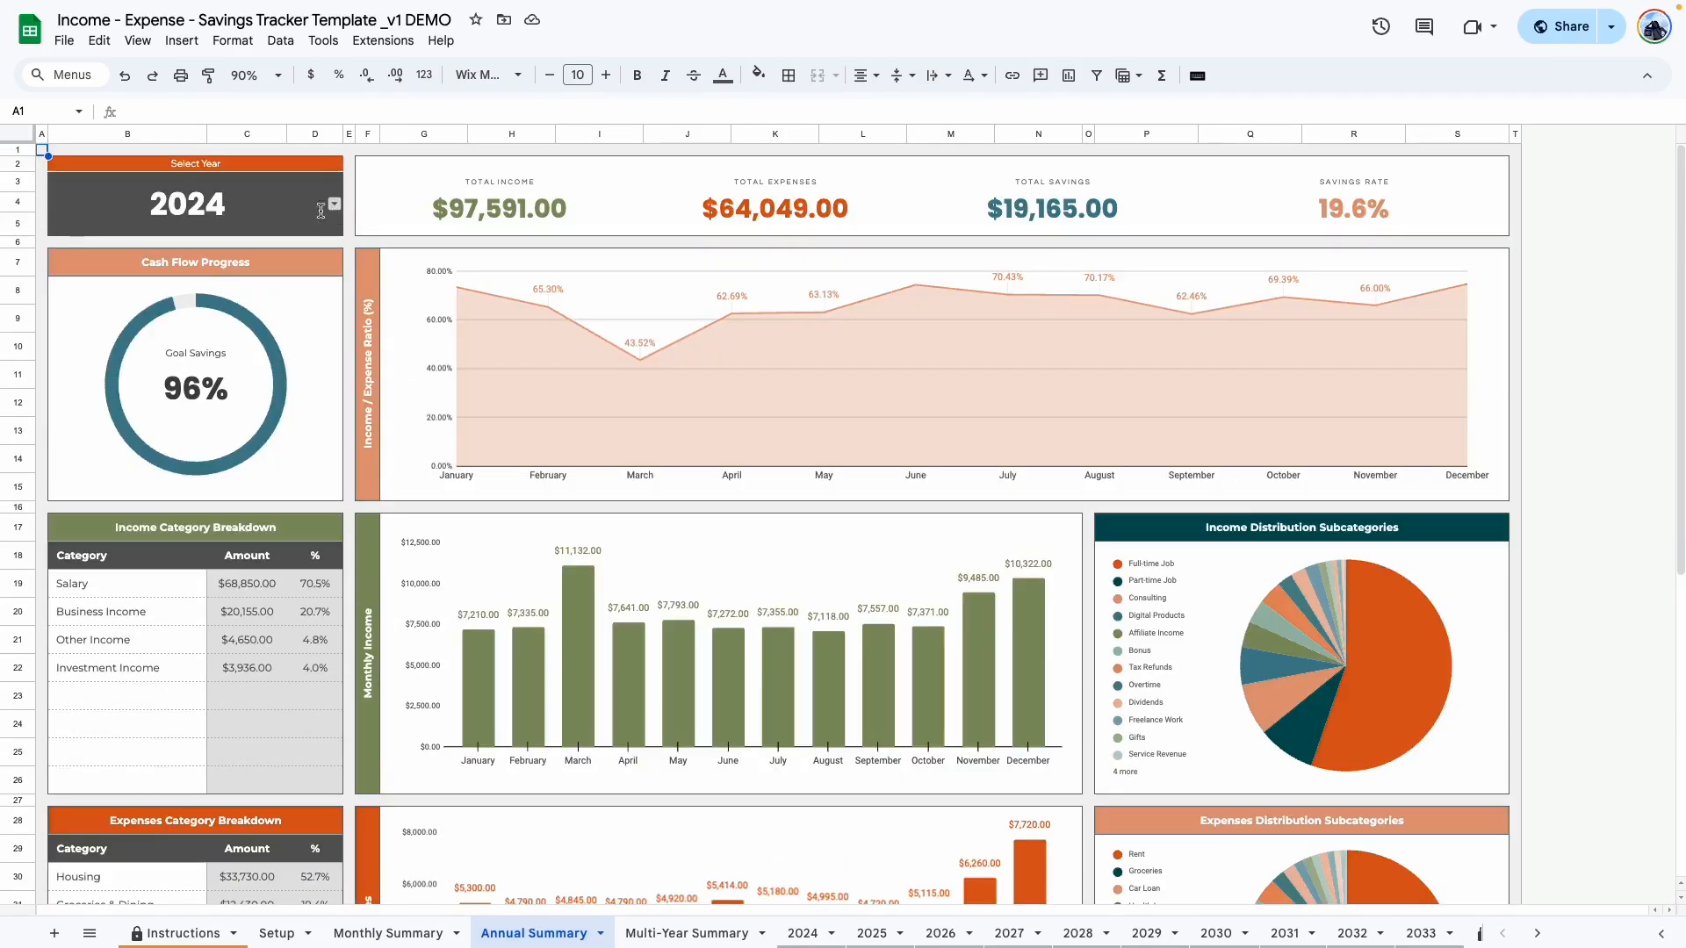
click(332, 205)
click(88, 297)
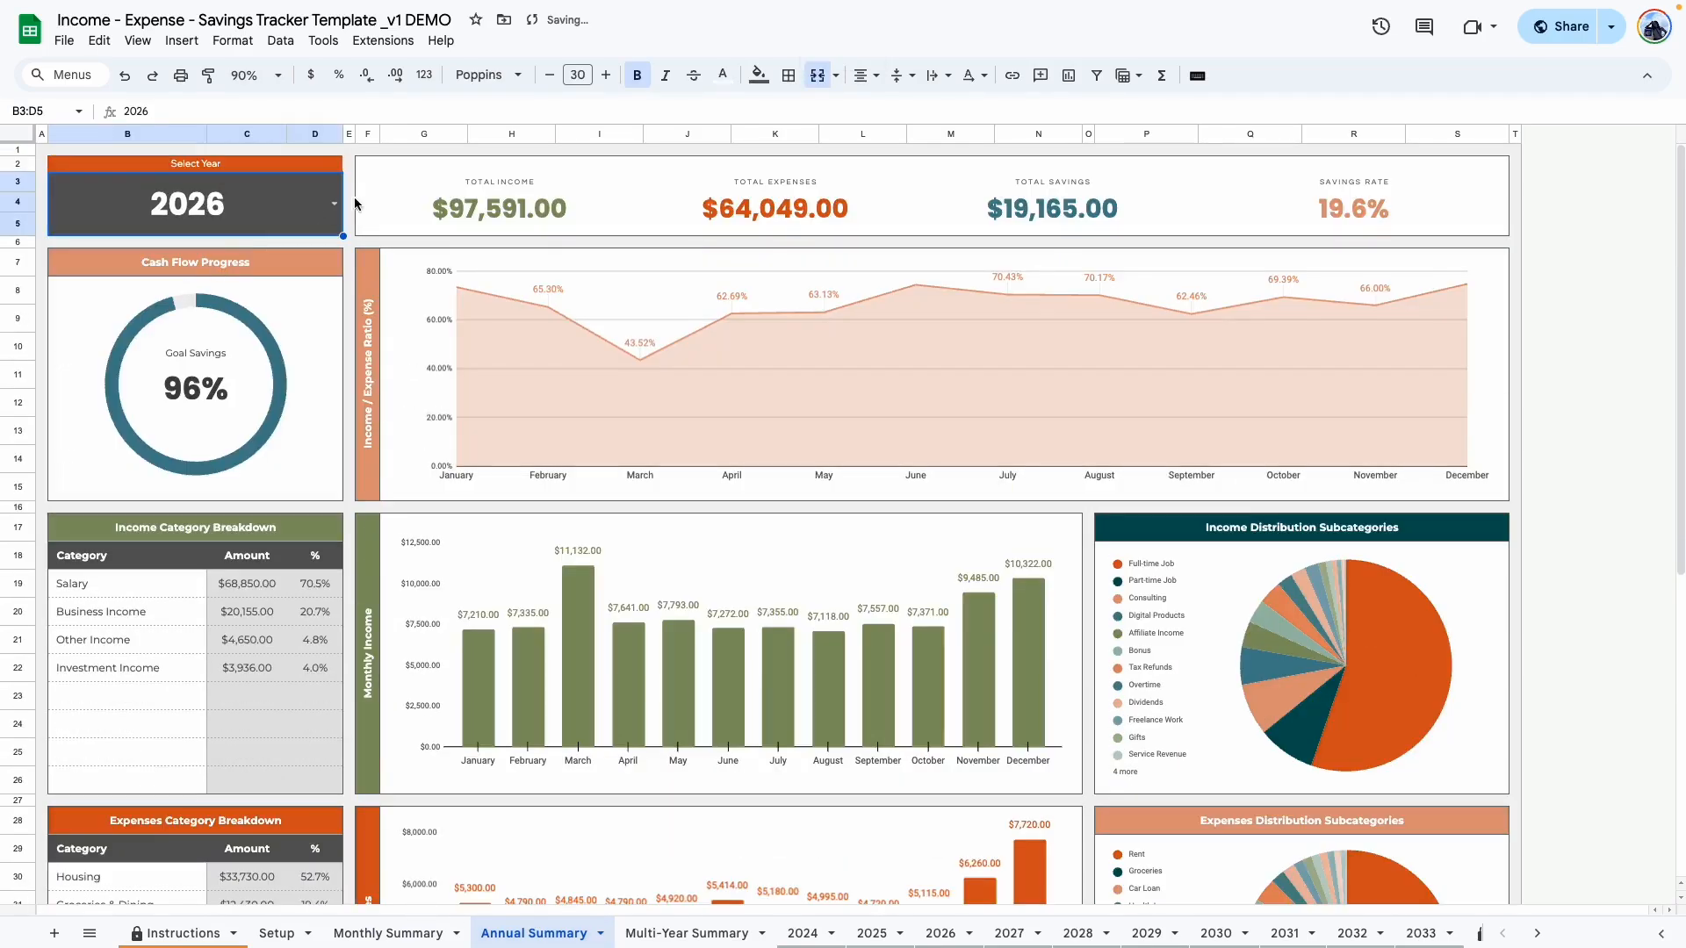
Step: Examine the demo's Multi-Year Summary charts and the goals, categories and subcategories on its Setup sheet
key(ctrl+Page_Down)
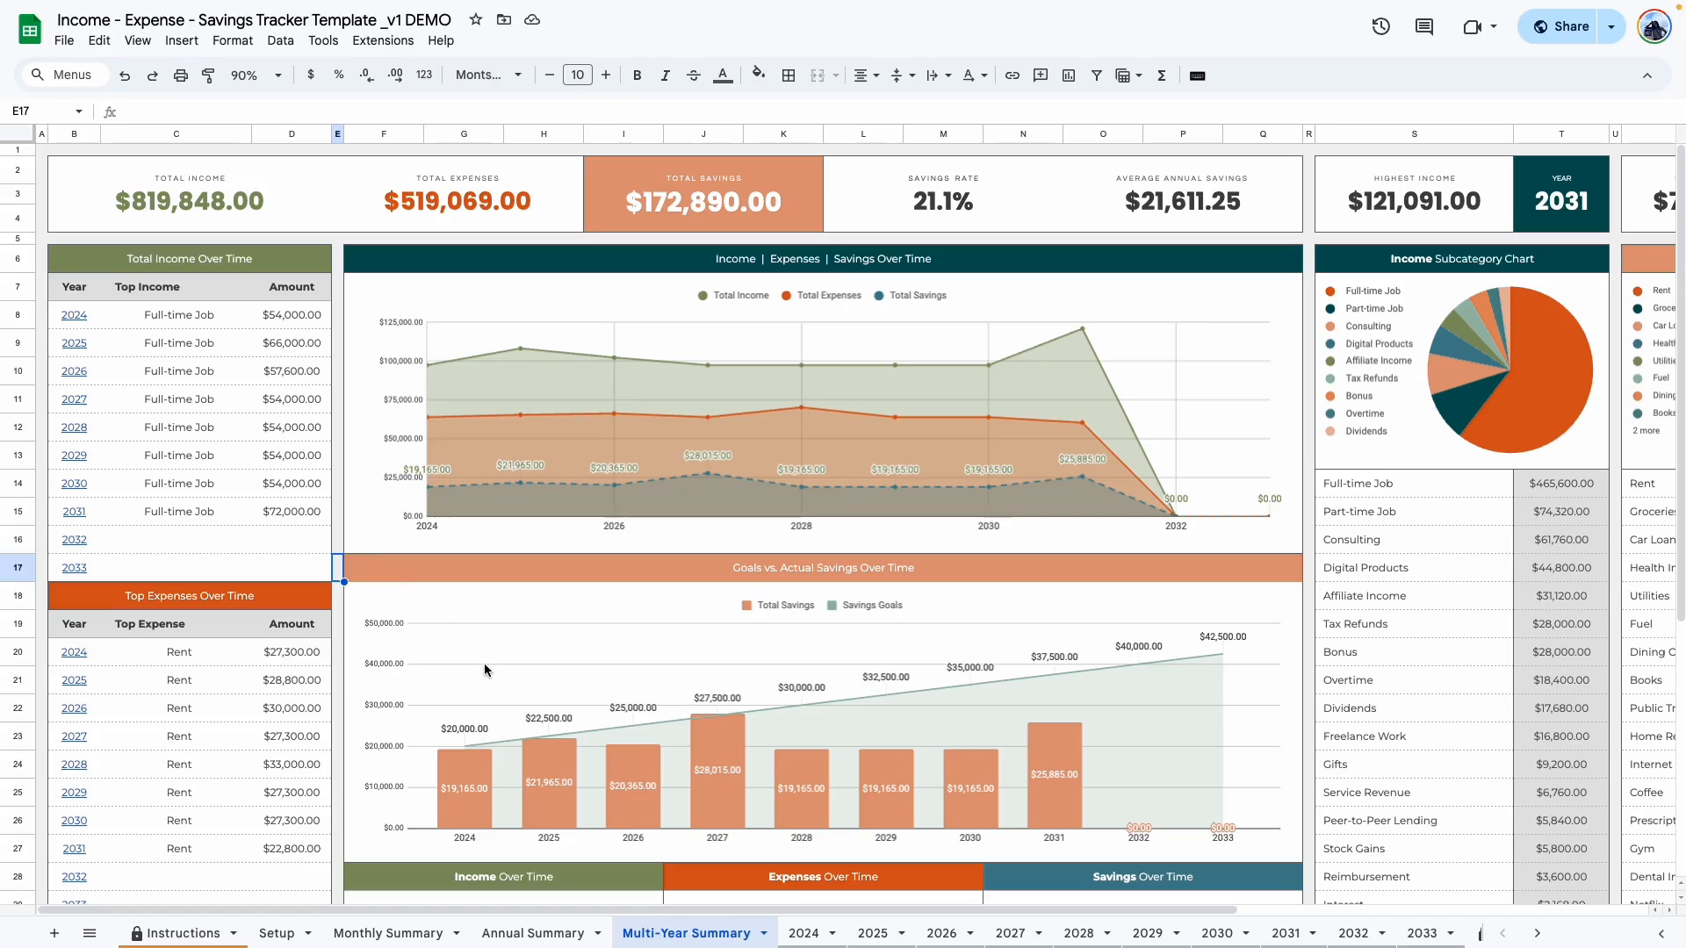
scroll(483, 667, down, 2)
scroll(483, 668, right, 6)
scroll(950, 211, up, 2)
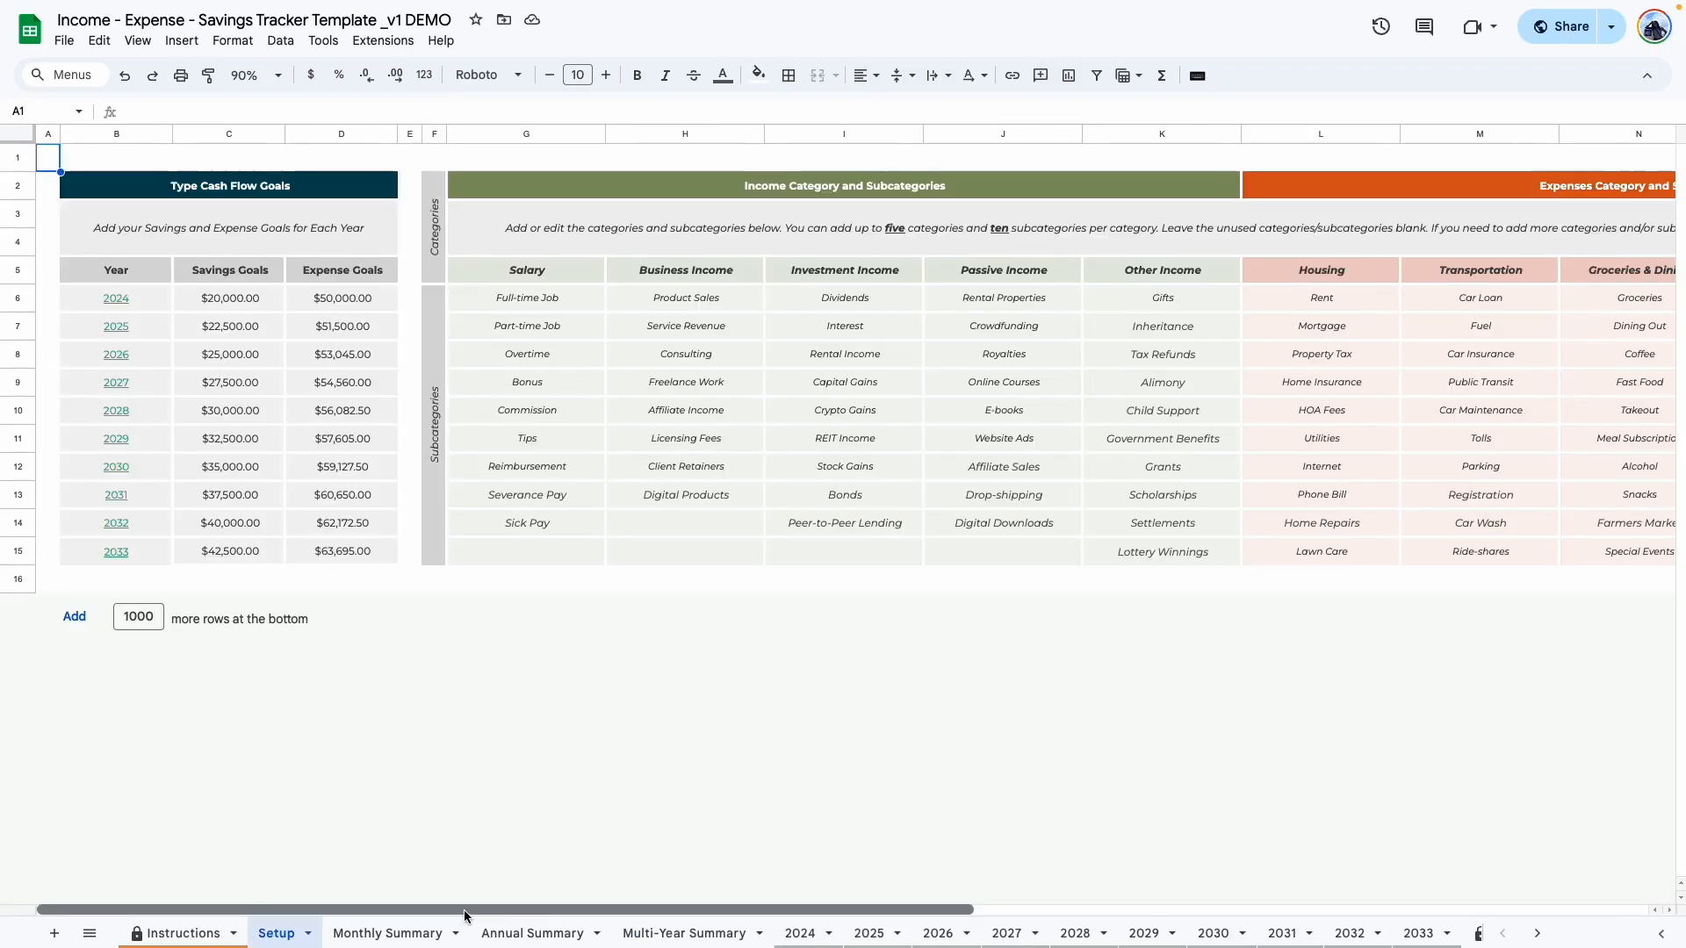
drag(465, 910, 689, 911)
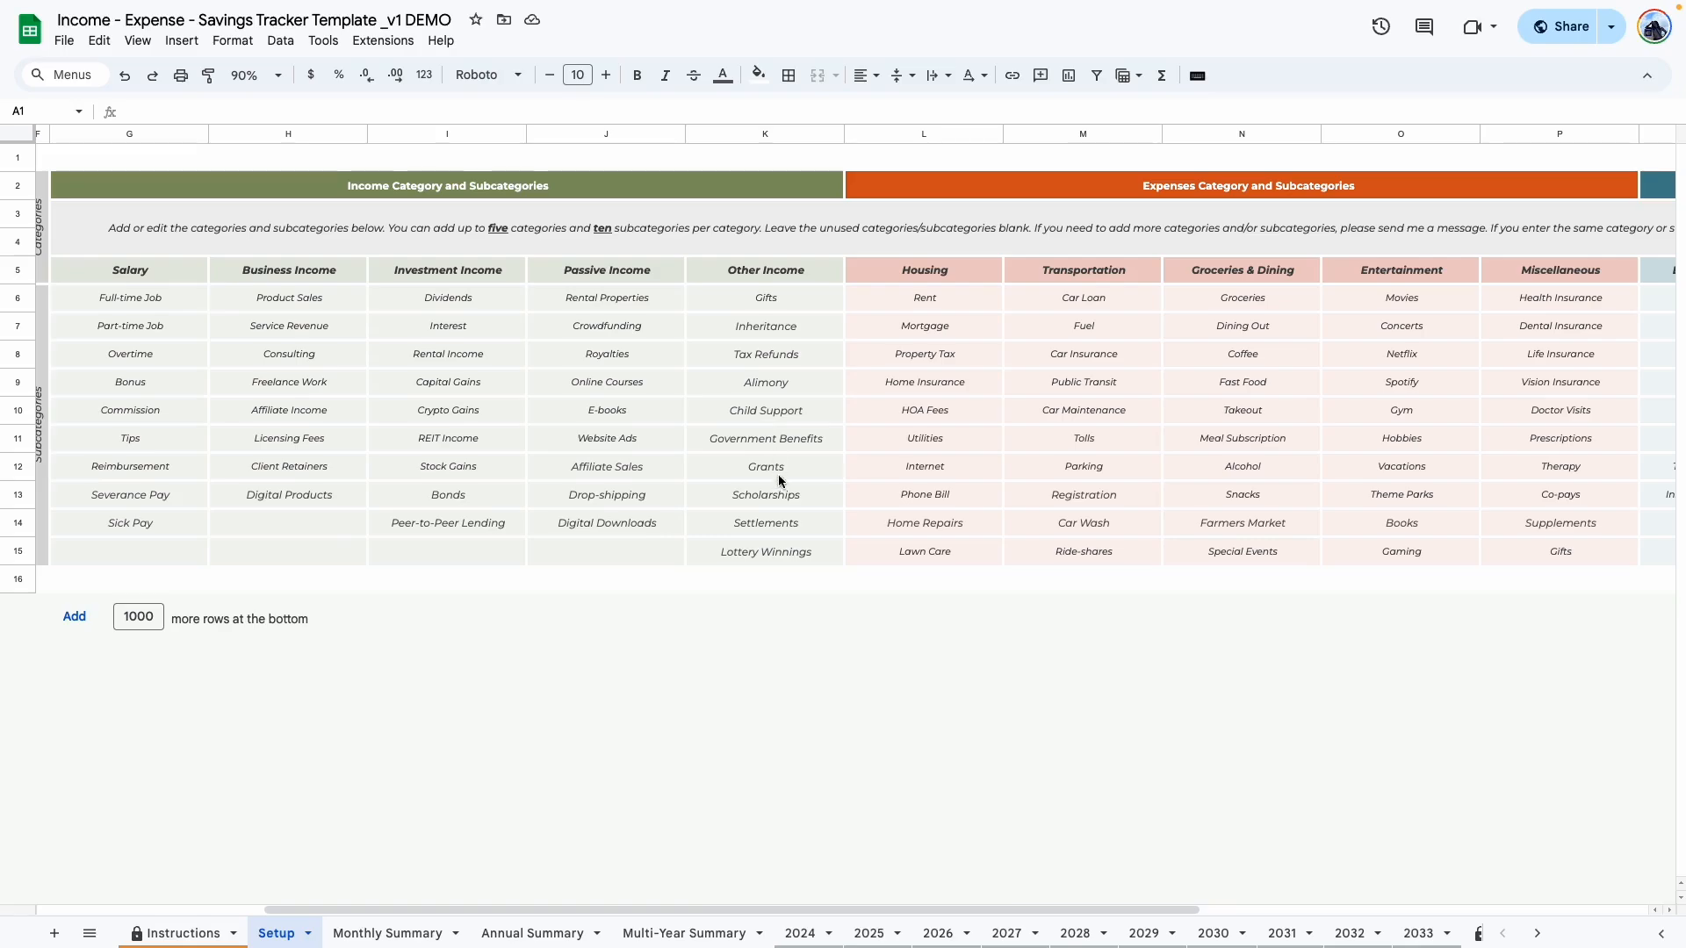
drag(649, 910, 873, 912)
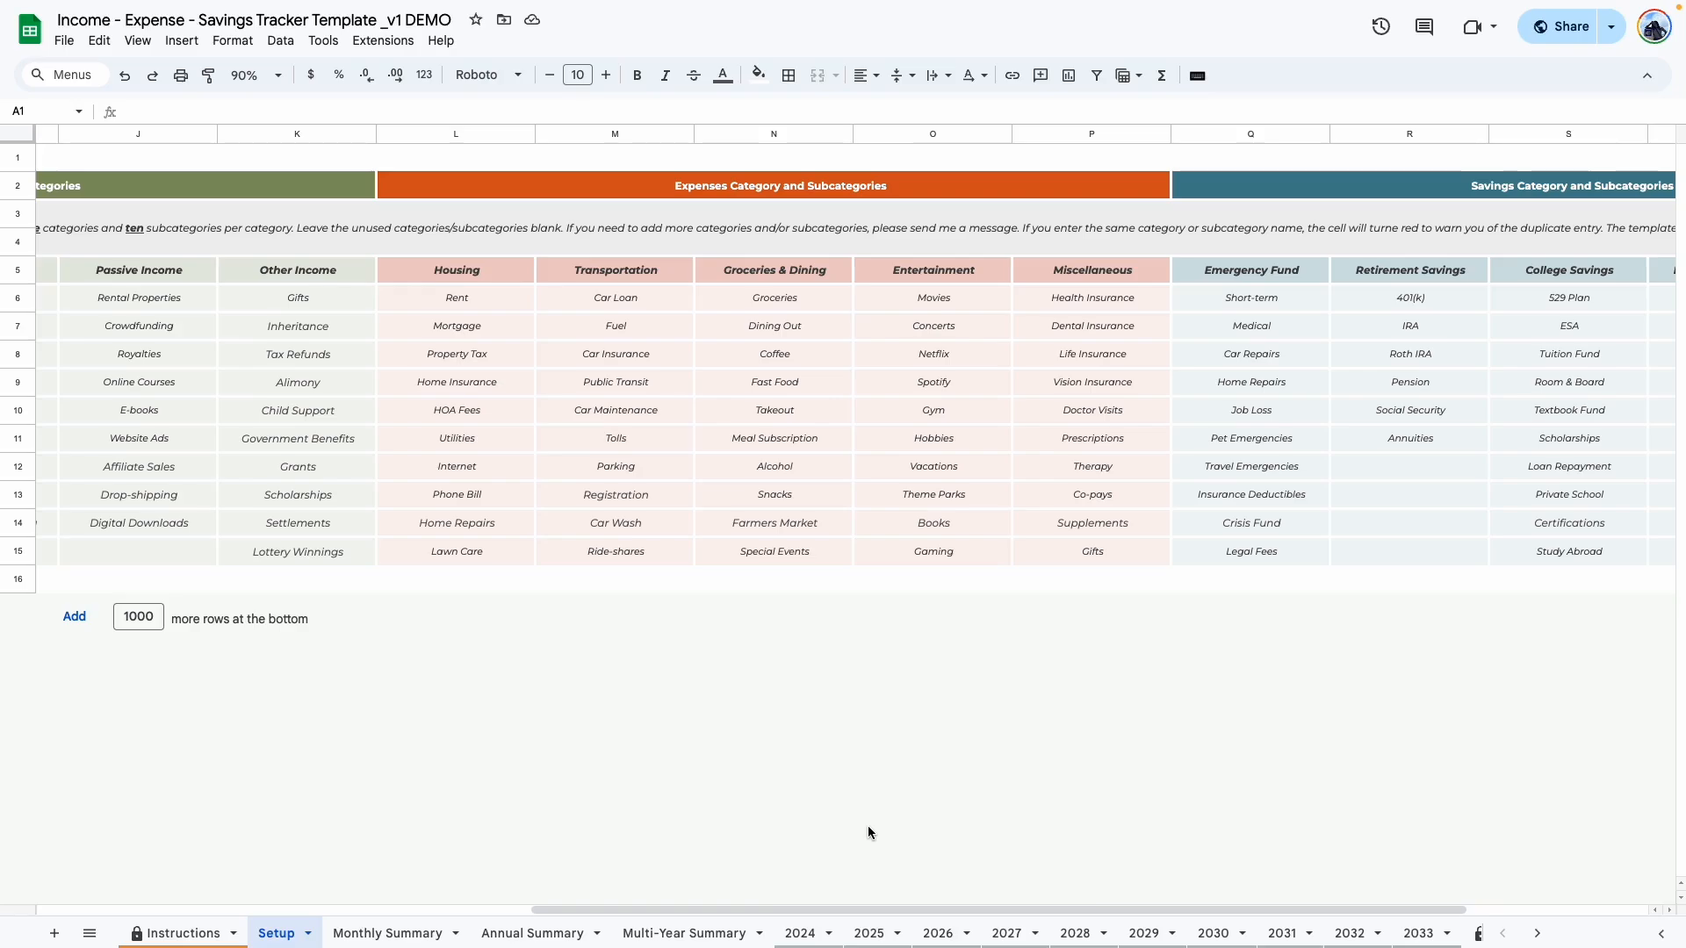
Step: Review the category tables and distribution charts on the demo's Monthly Summary dashboard again
click(379, 932)
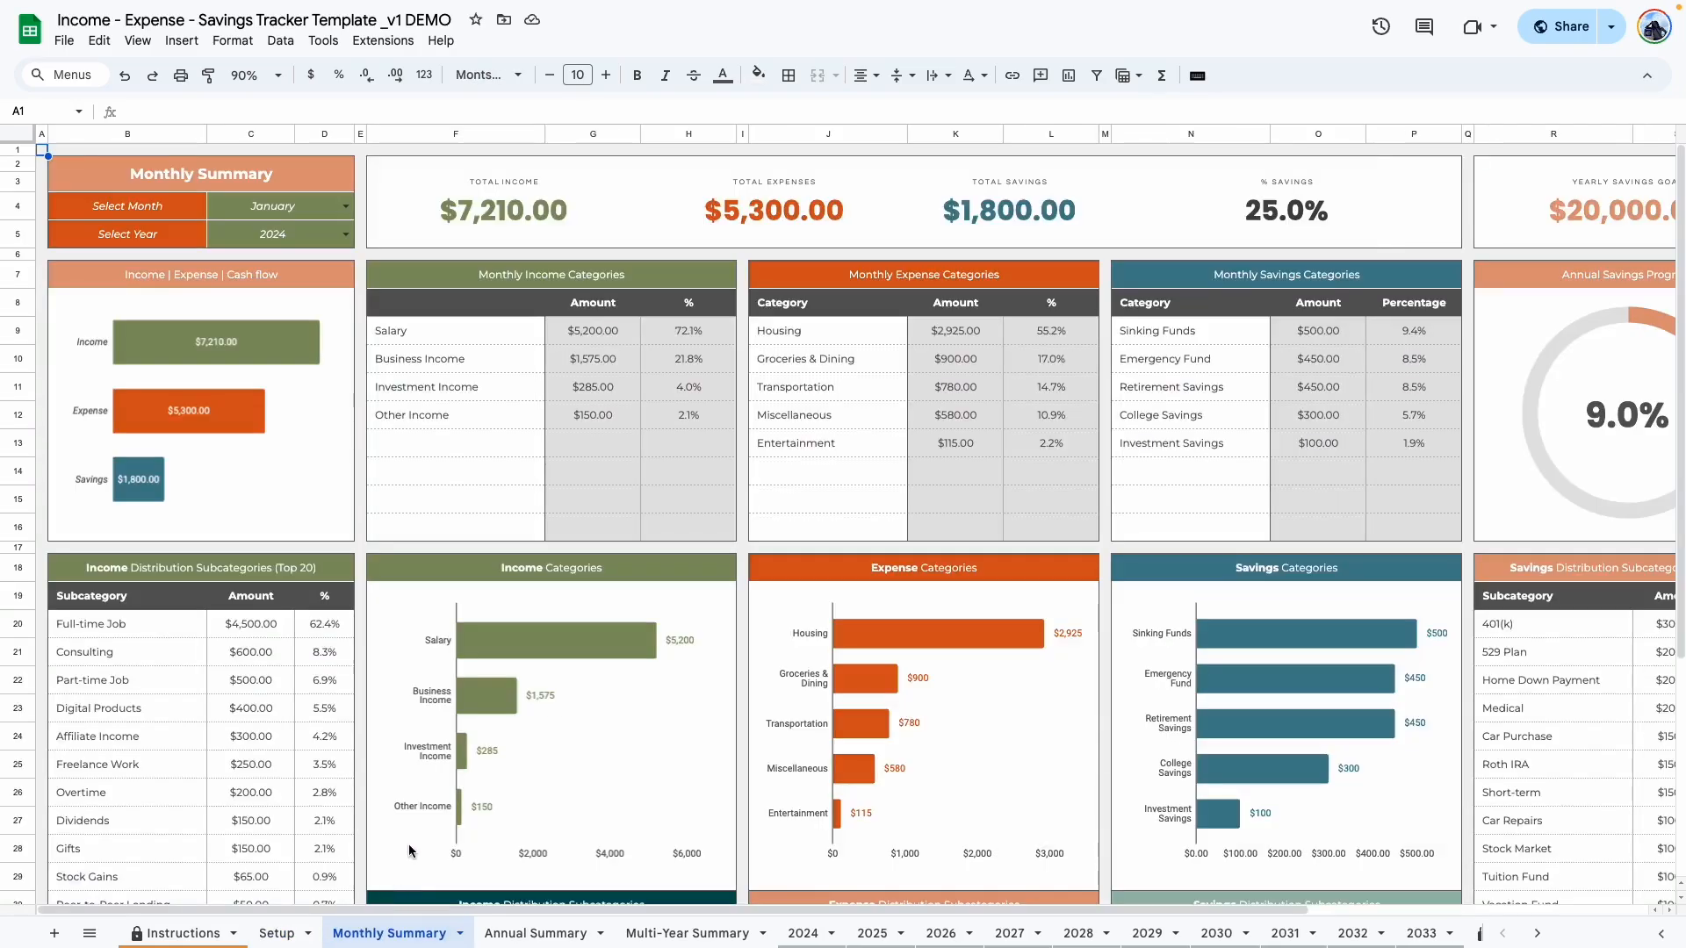
scroll(413, 843, down, 5)
scroll(422, 829, up, 5)
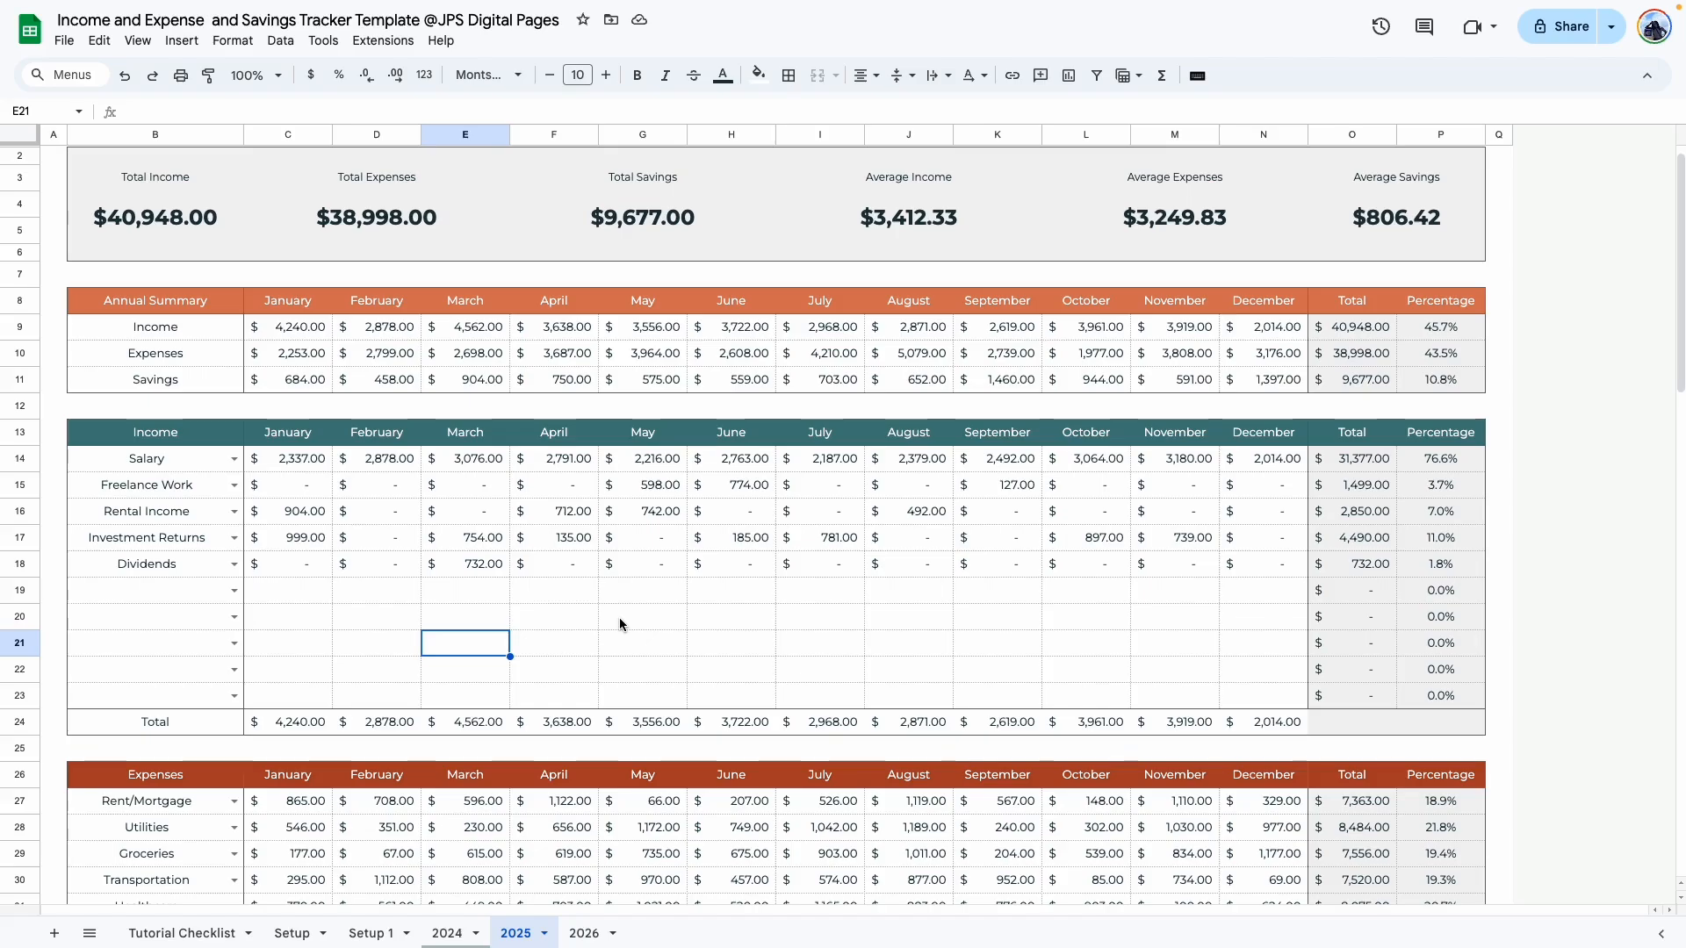
Step: Return to the tracker workbook and tick off the checklist item for viewing the Income - Expense - Savings Tracker Template _v1 DEMO
scroll(510, 602, up, 1)
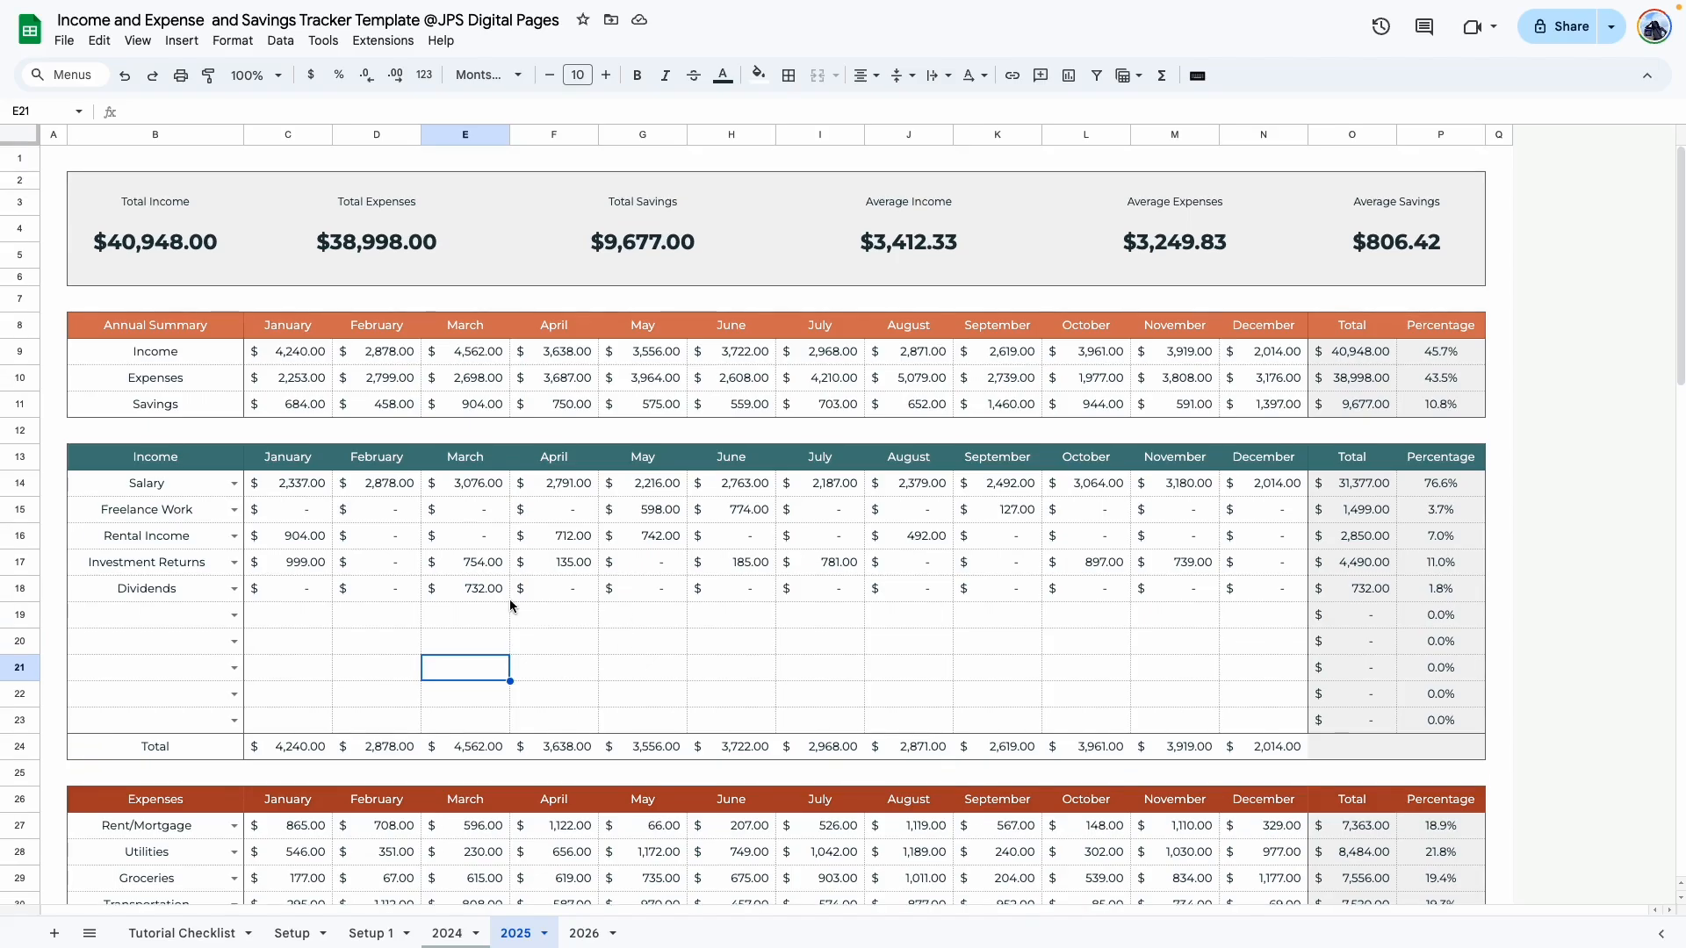
key(ctrl+shift+Page_Down)
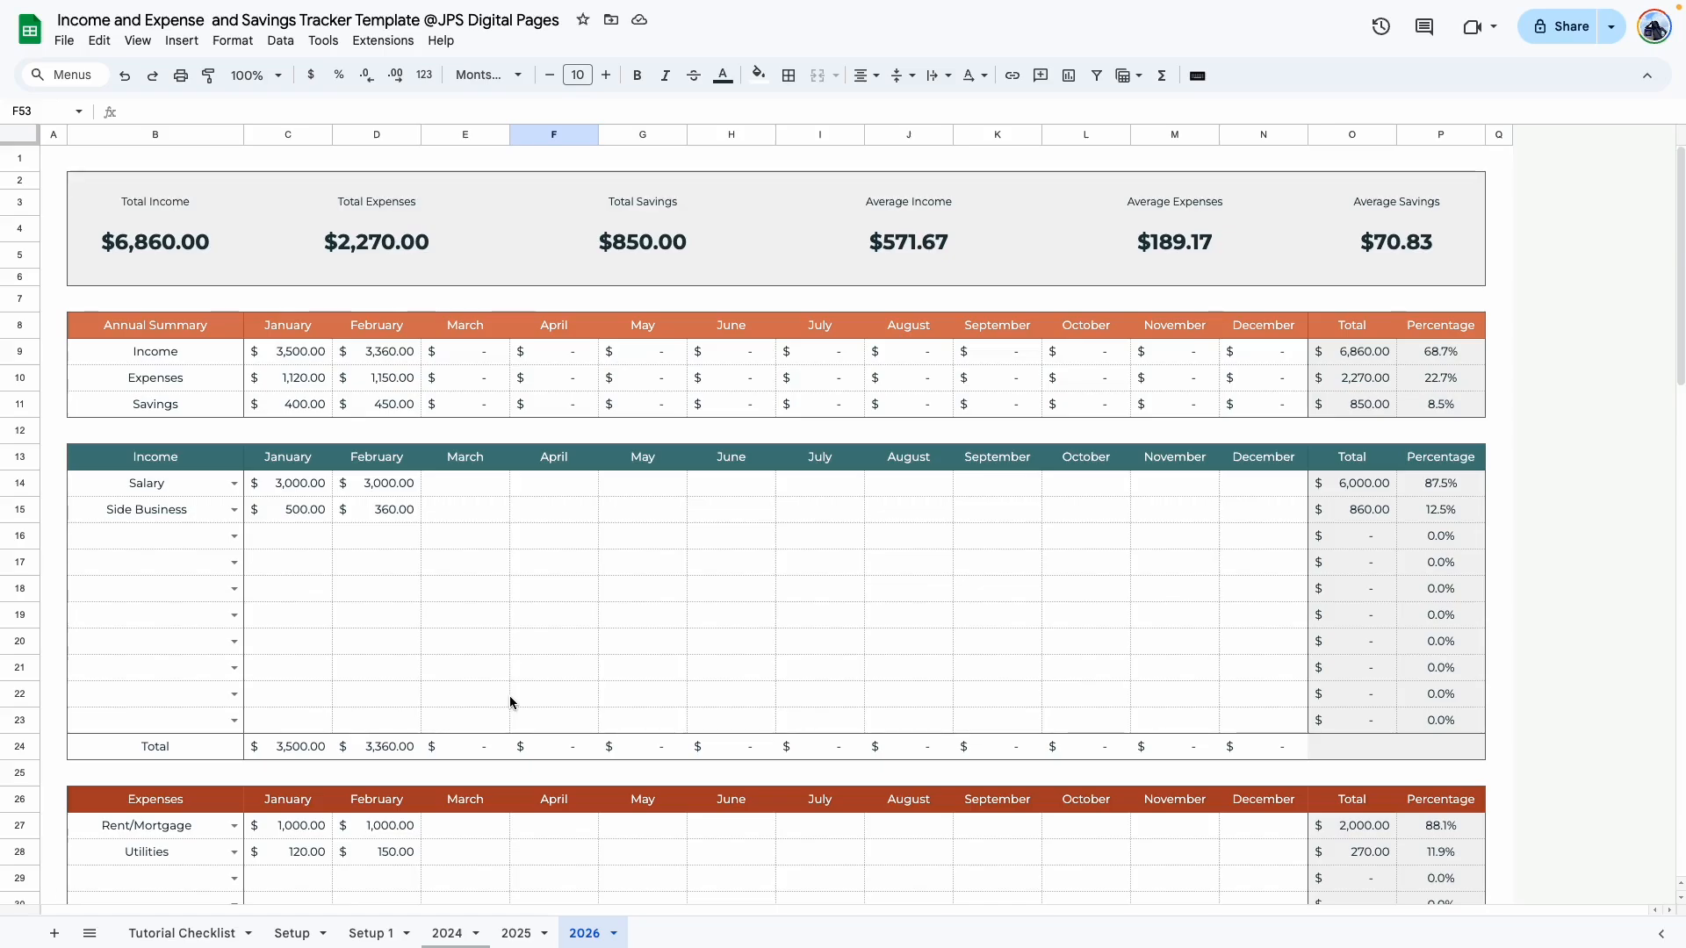
click(184, 933)
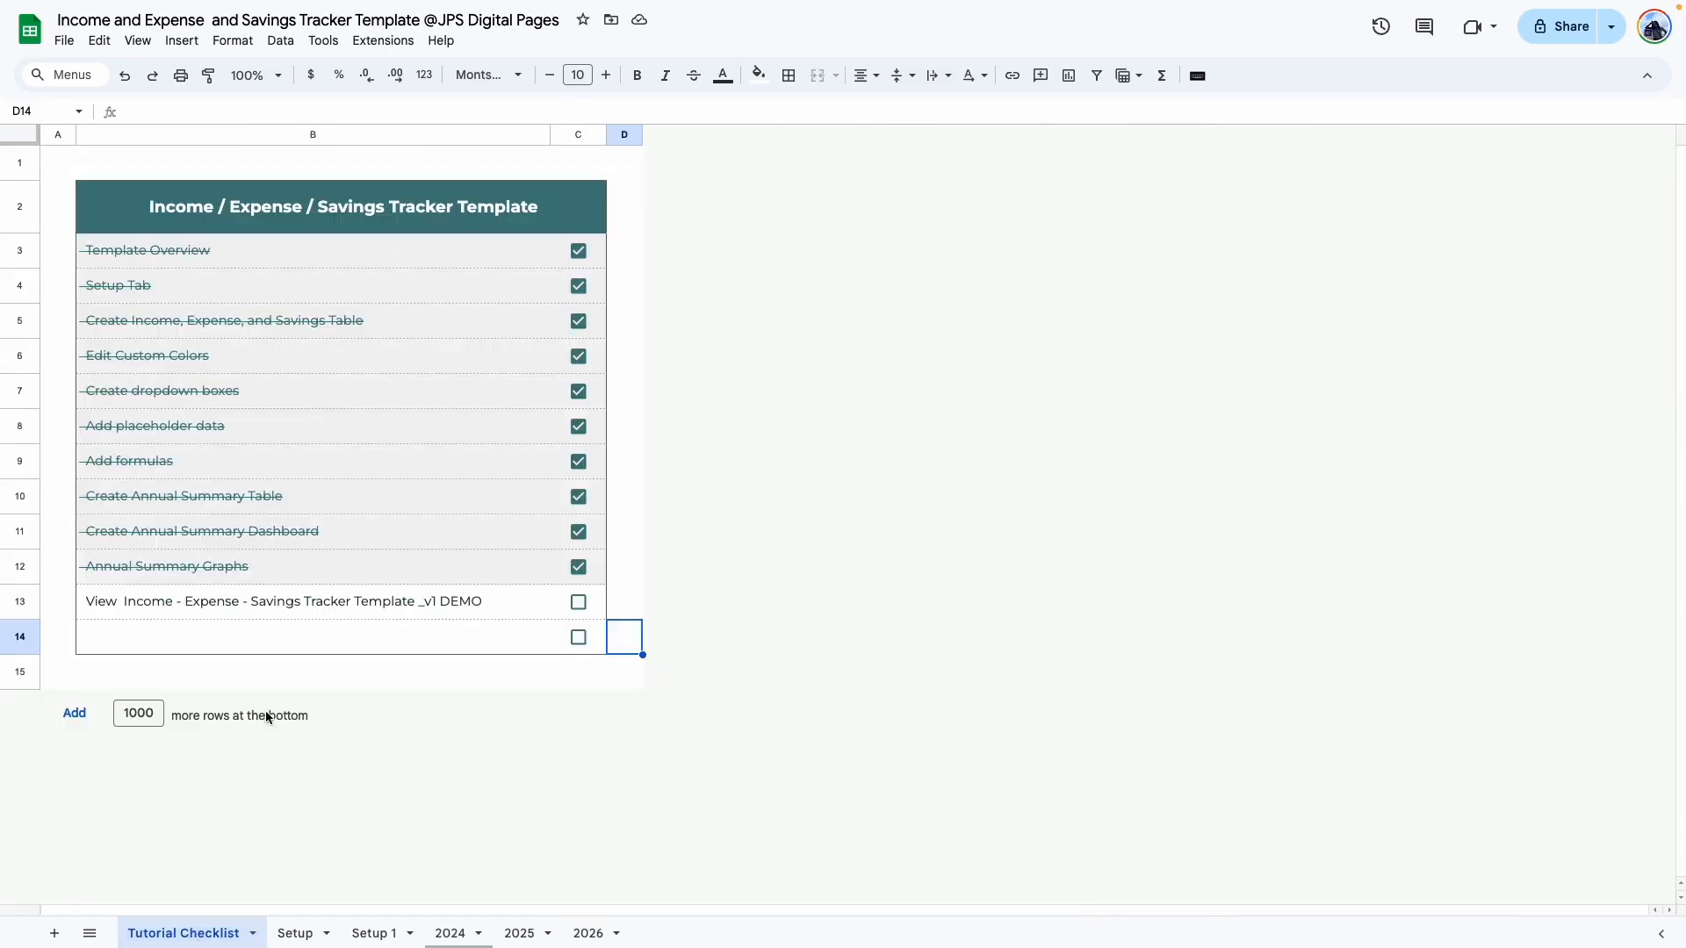
click(578, 600)
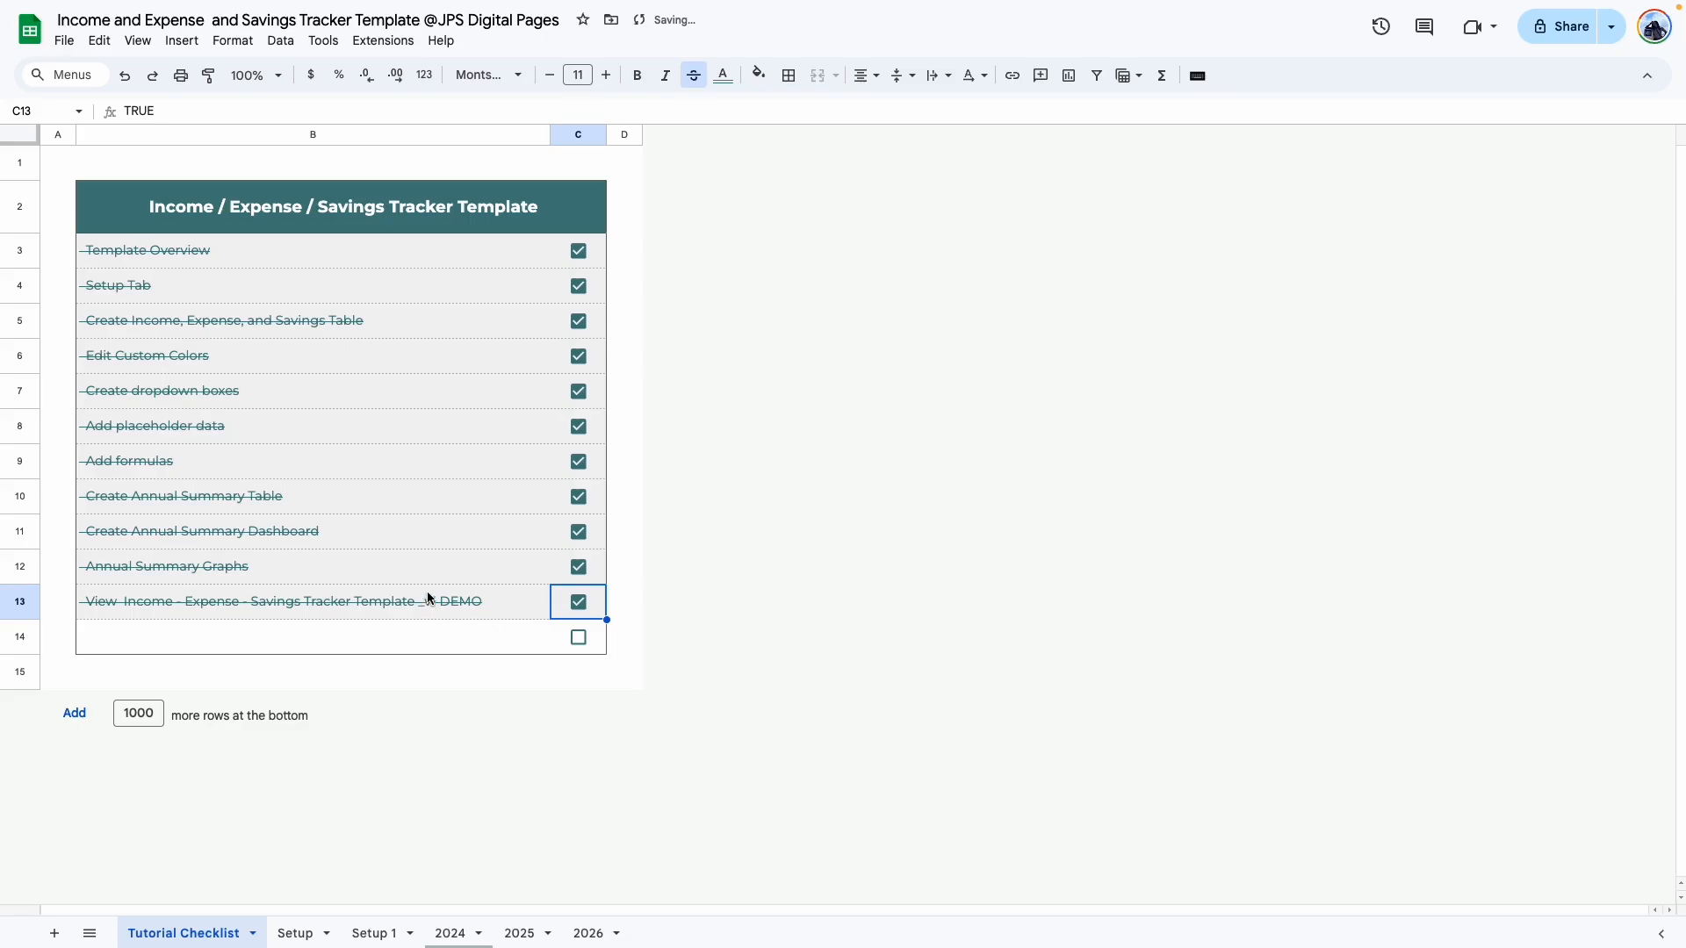